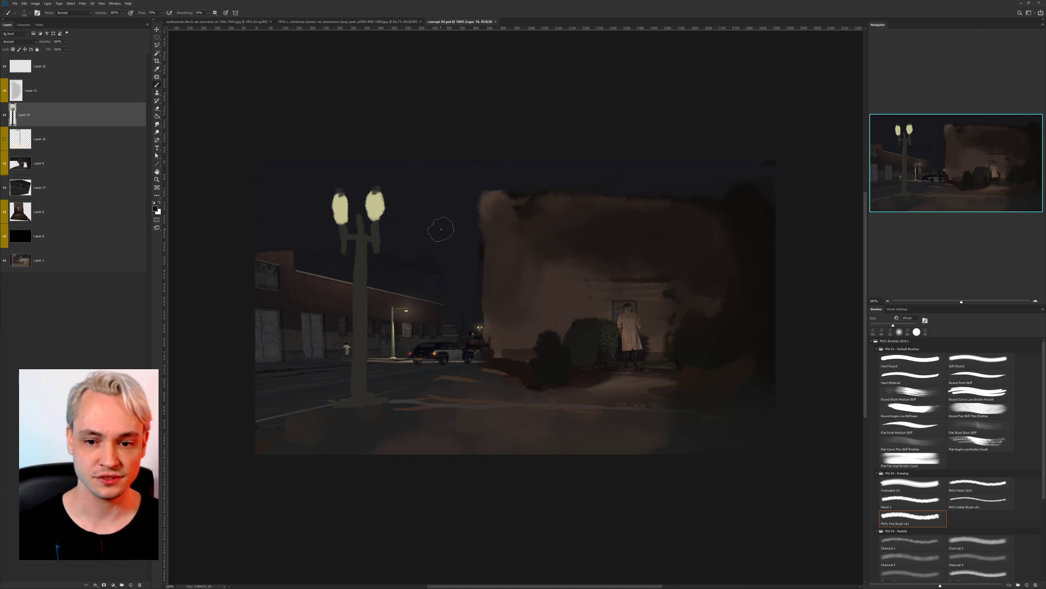
Examine the night-street concept painting at different zoom levels and in full-screen mode, including the lamp post and the figure at the doorway.
mouse_move(474, 200)
mouse_down()
mouse_move(492, 179)
mouse_move(465, 204)
mouse_move(473, 199)
mouse_up()
key(ctrl+plus)
key(ctrl+minus)
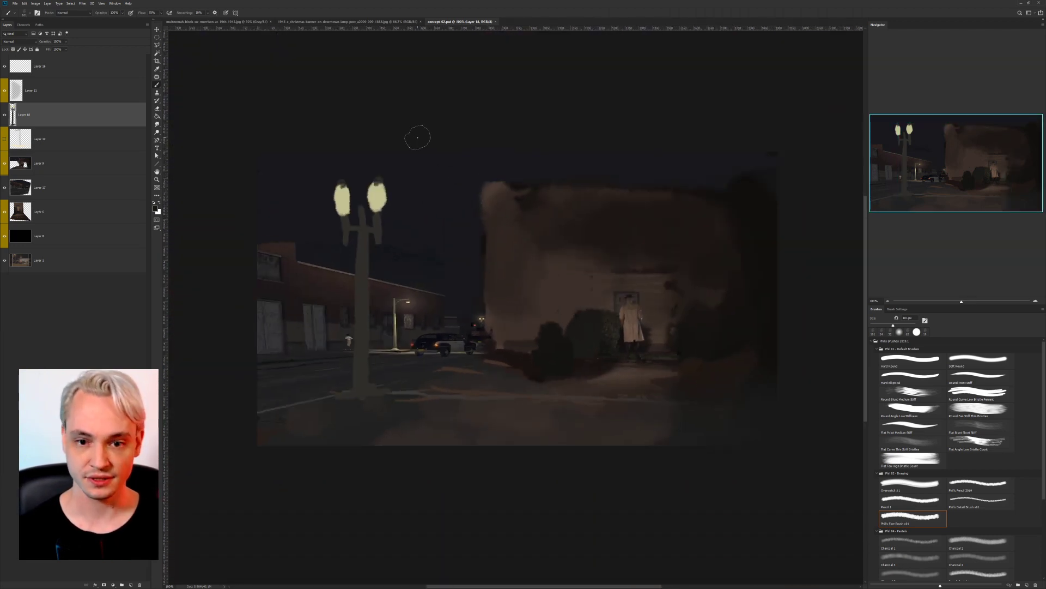
click(541, 106)
key(f)
key(f)
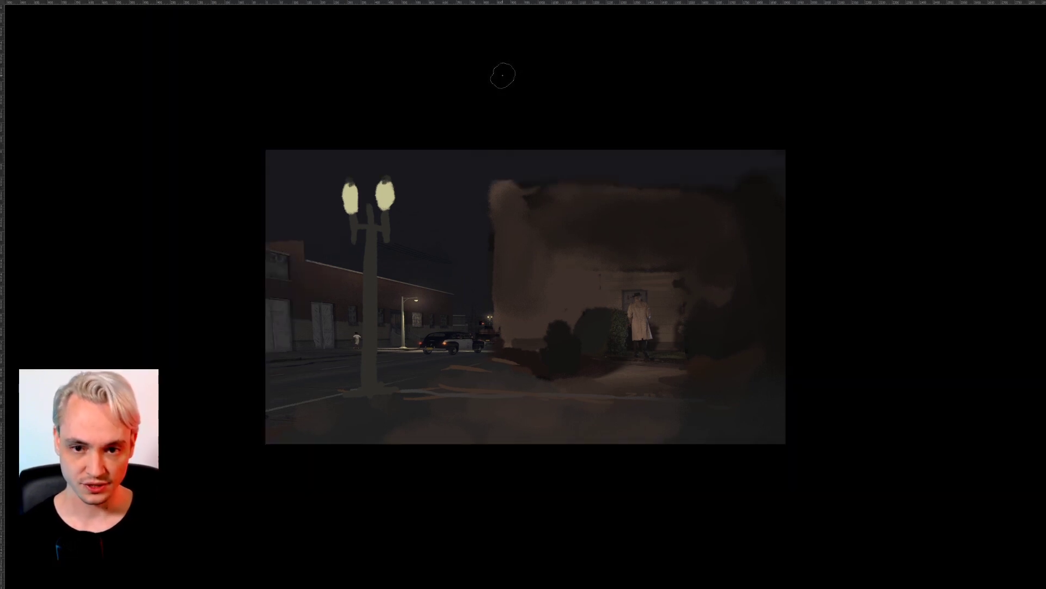
key(ctrl+plus)
drag(488, 188, 501, 189)
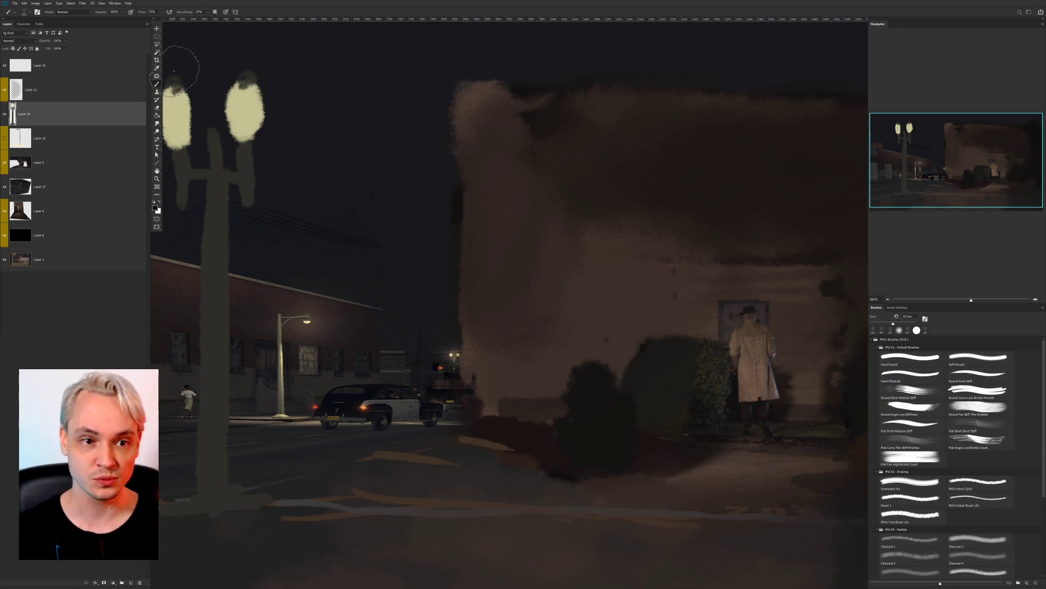
click(157, 38)
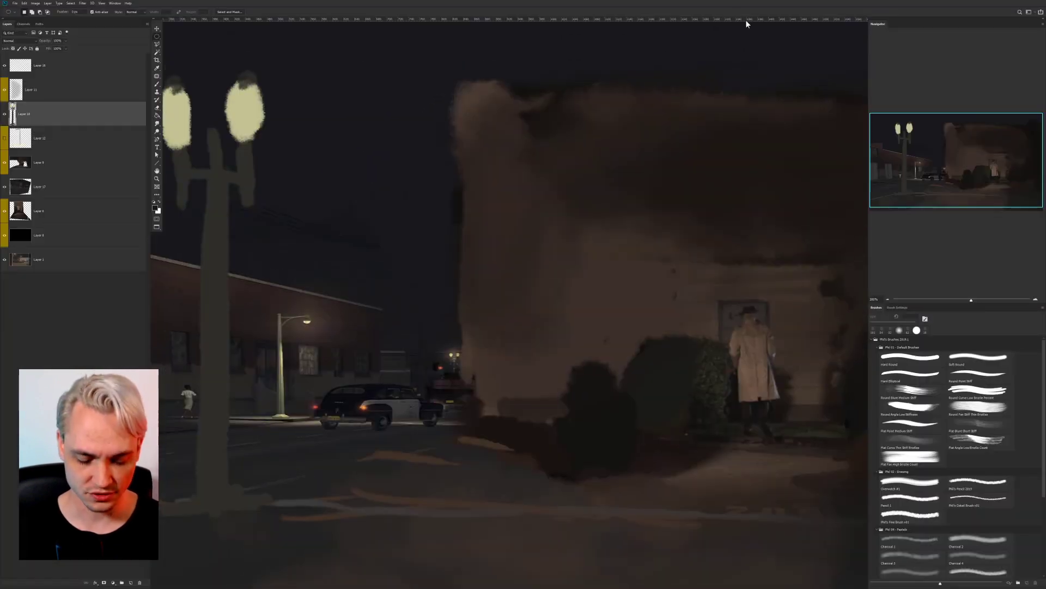
key(ctrl+minus)
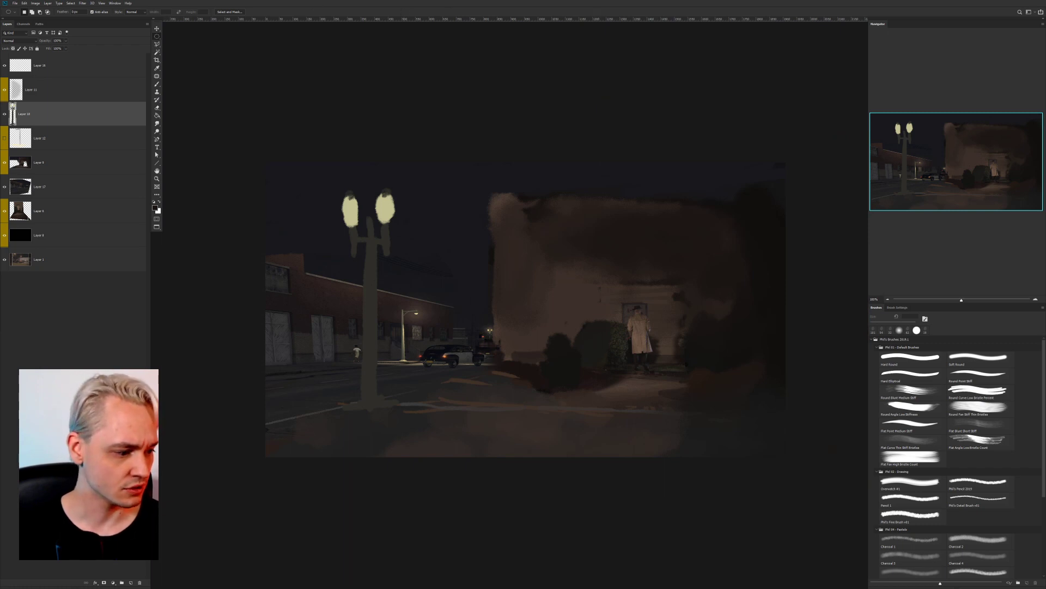
Quit Photoshop and save the changes to the concept painting.
key(ctrl+q)
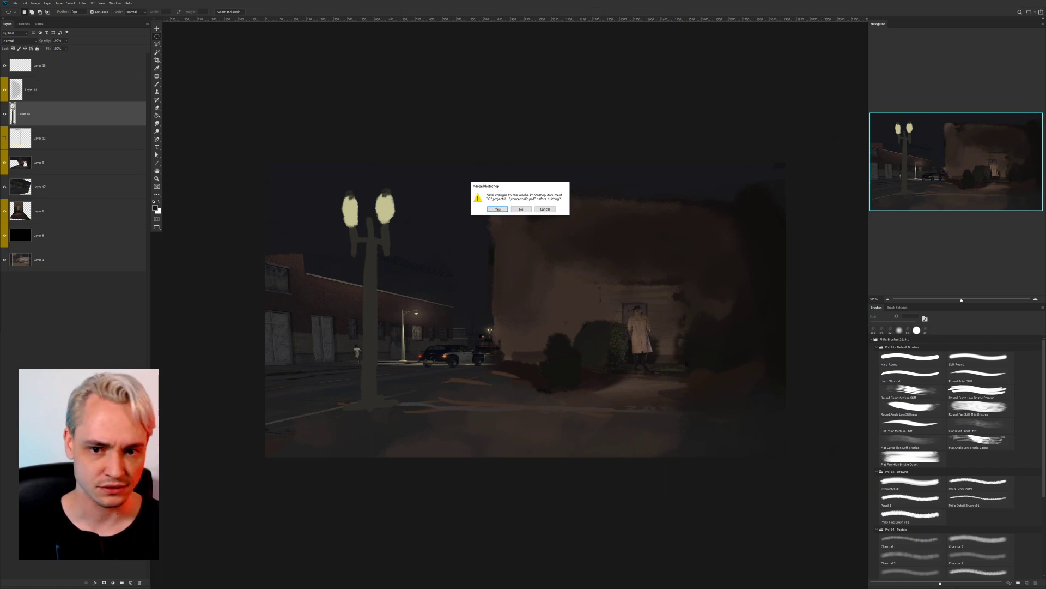
drag(516, 210, 494, 211)
click(495, 212)
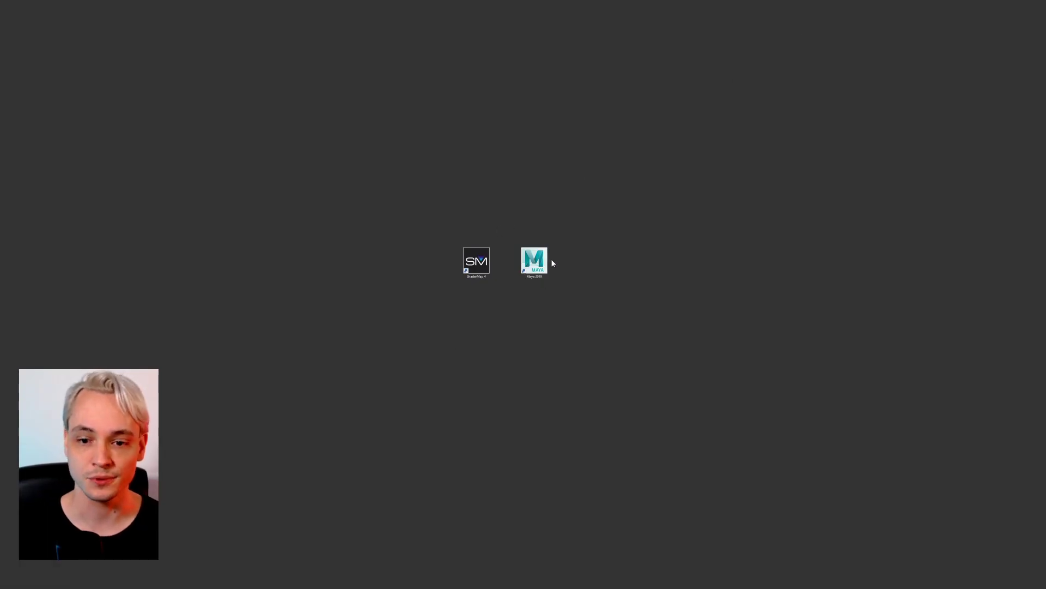
Launch Maya 2019 from the desktop, move its window onto this part of the screen and maximize it.
double_click(534, 260)
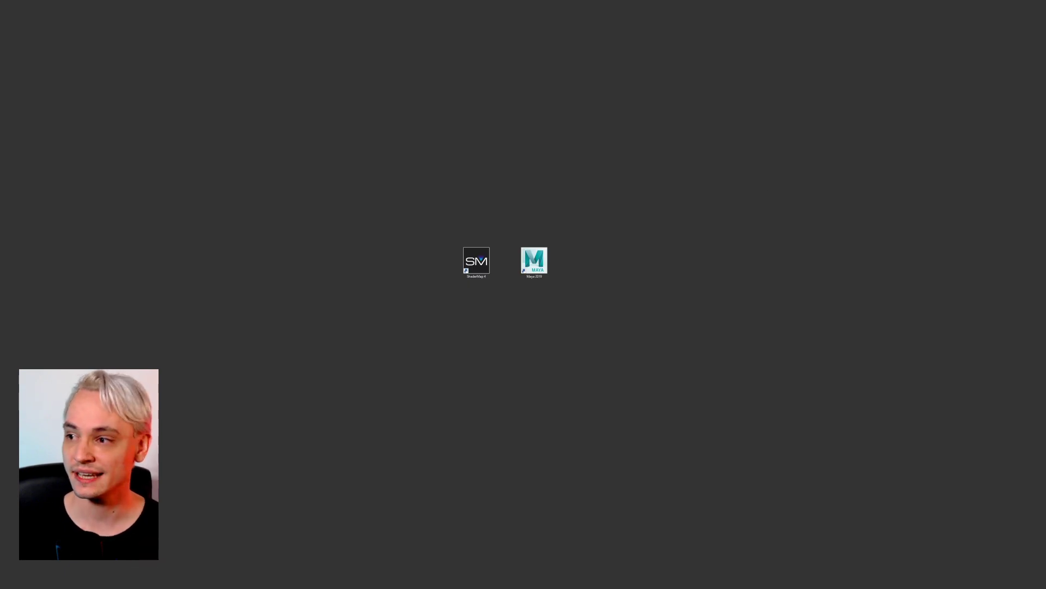
drag(634, 218, 411, 137)
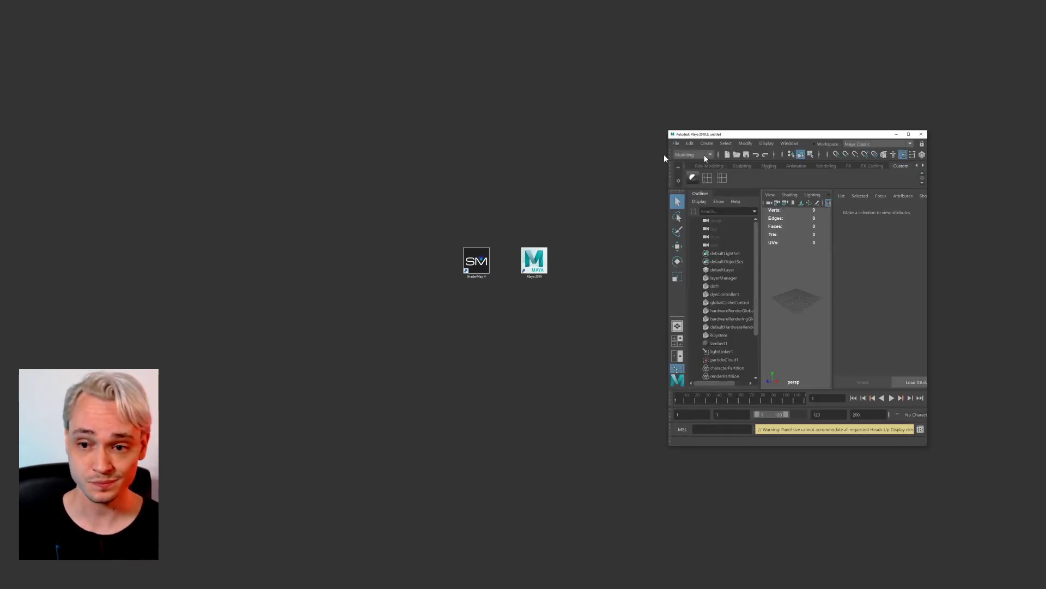
drag(795, 135, 384, 58)
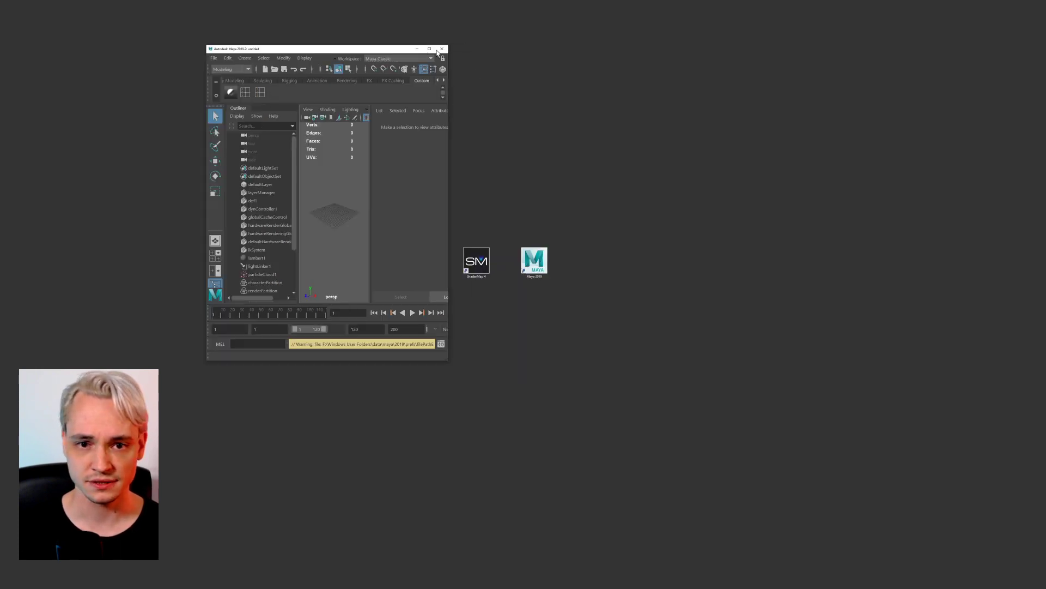
click(431, 49)
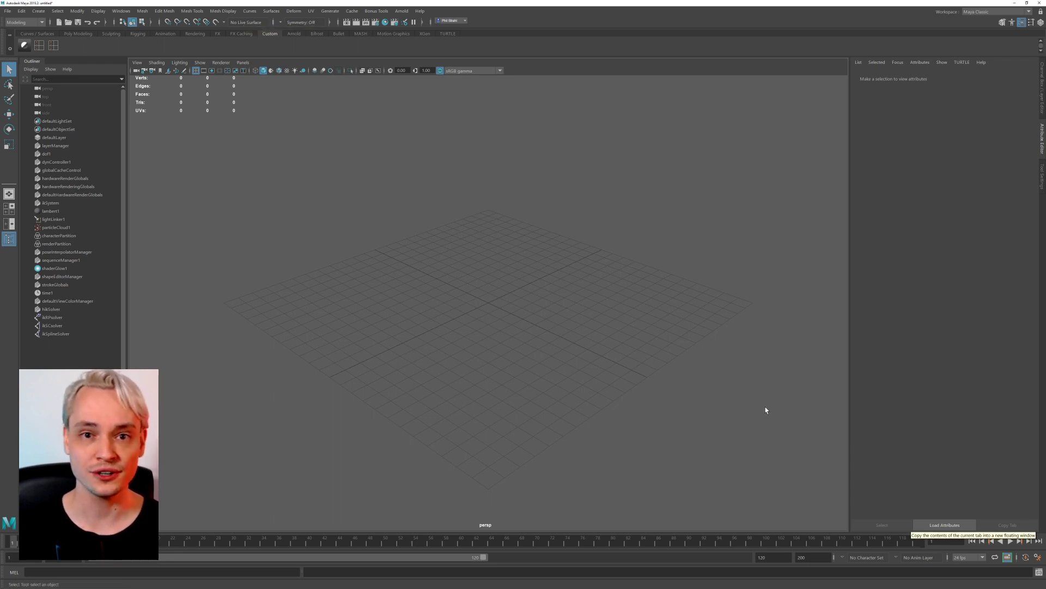
Choose a larger custom interface scaling in Maya's general interface preferences and save the preferences.
click(1025, 555)
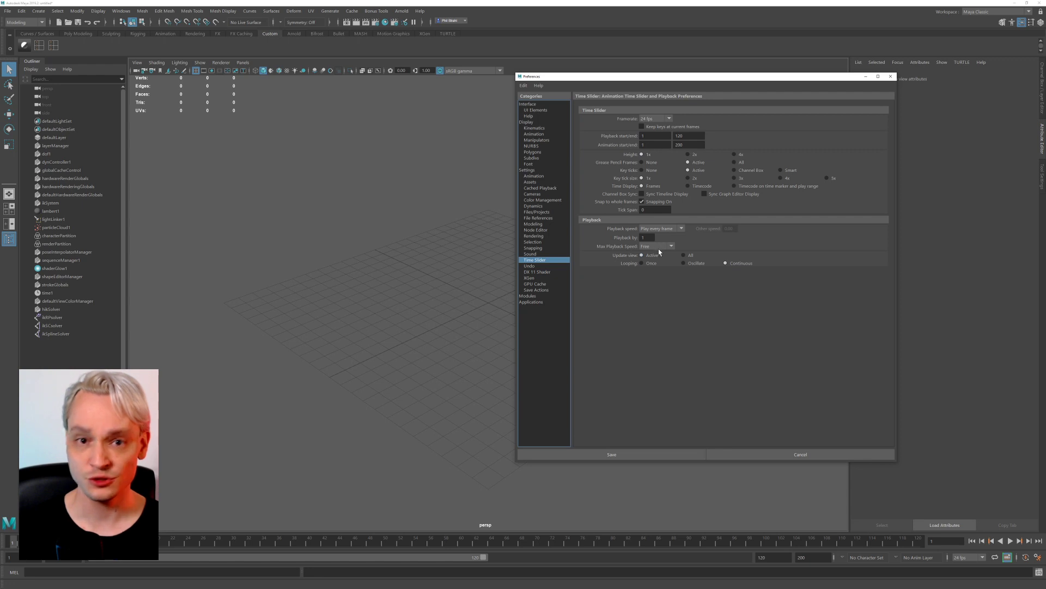
click(529, 104)
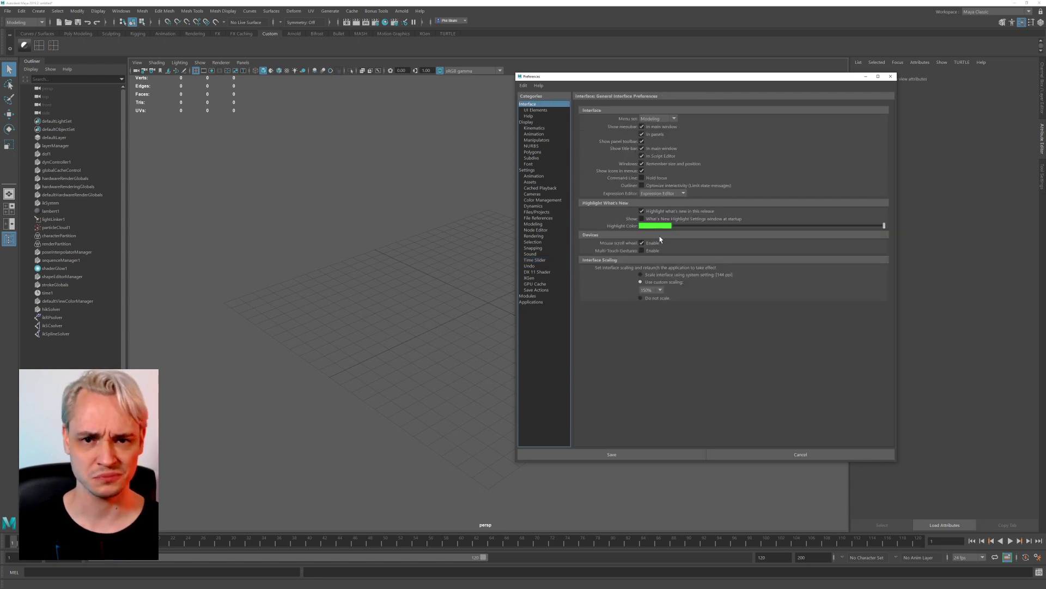
click(659, 292)
click(650, 324)
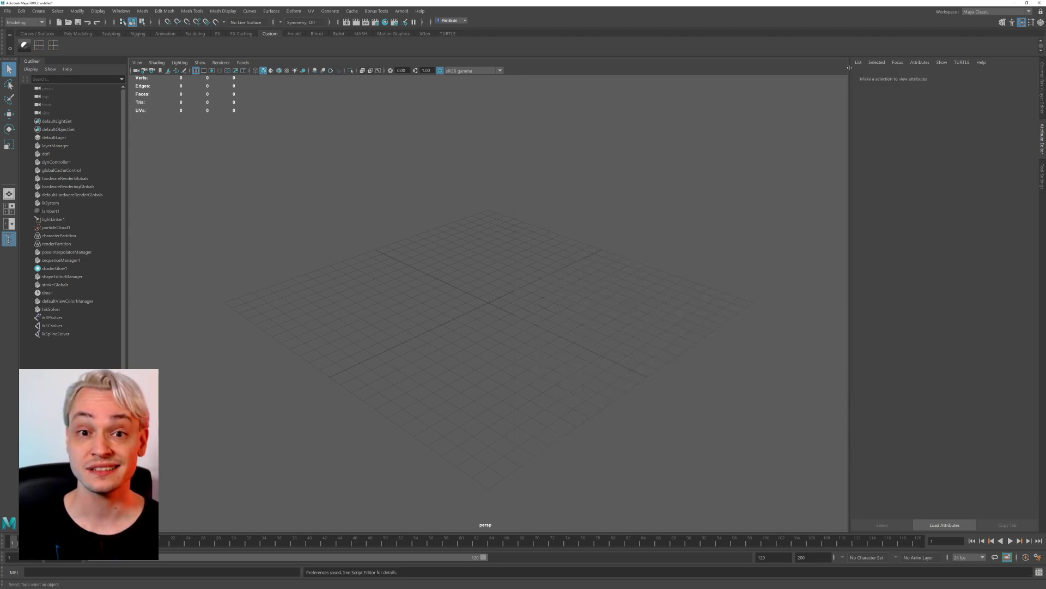
Close Maya without saving the untitled scene and relaunch it to apply the new interface scaling.
click(1040, 3)
click(492, 300)
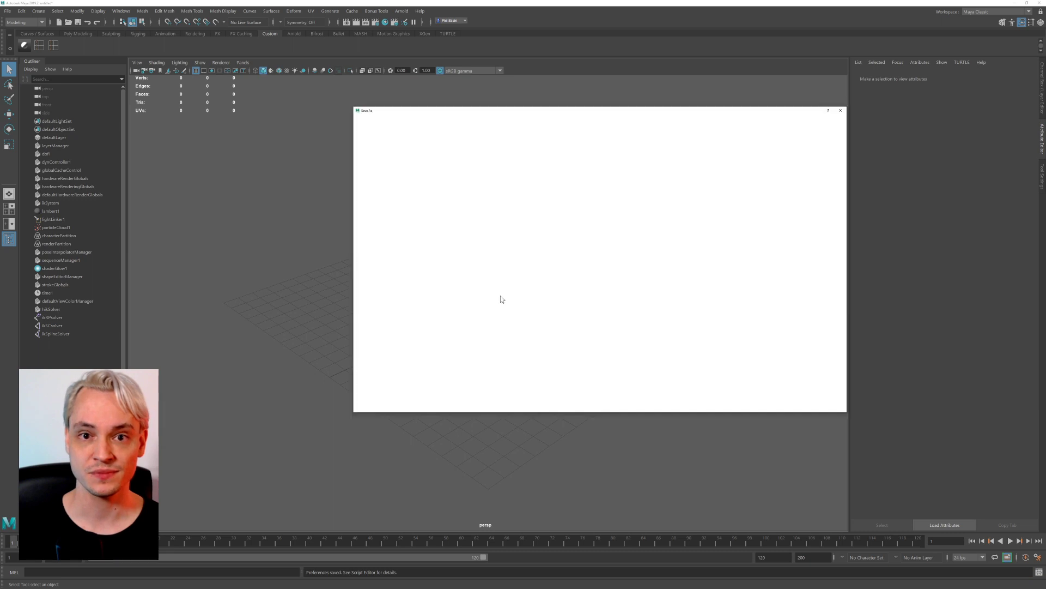
click(829, 403)
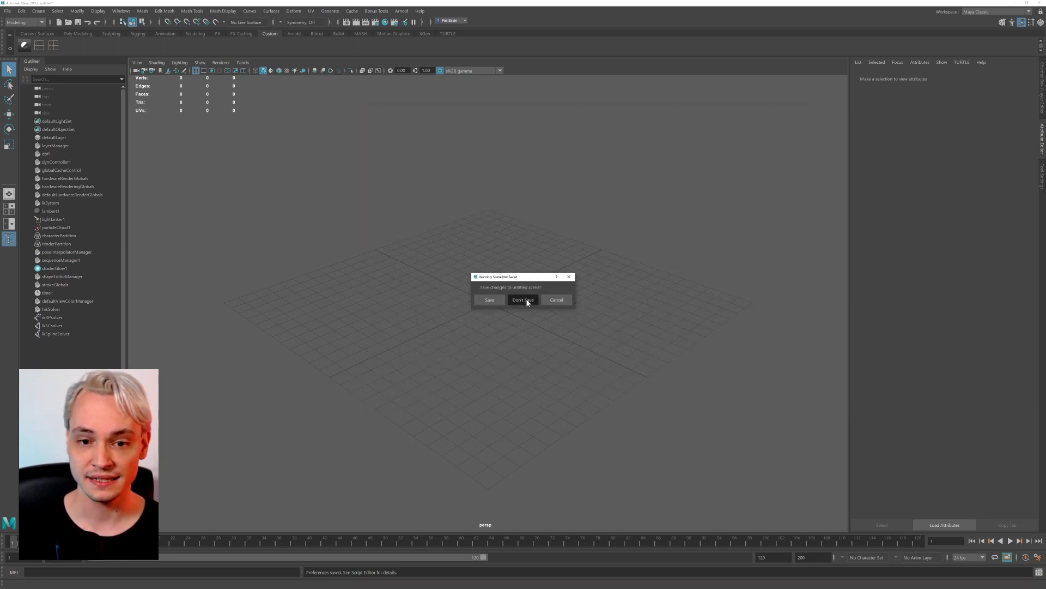
click(524, 300)
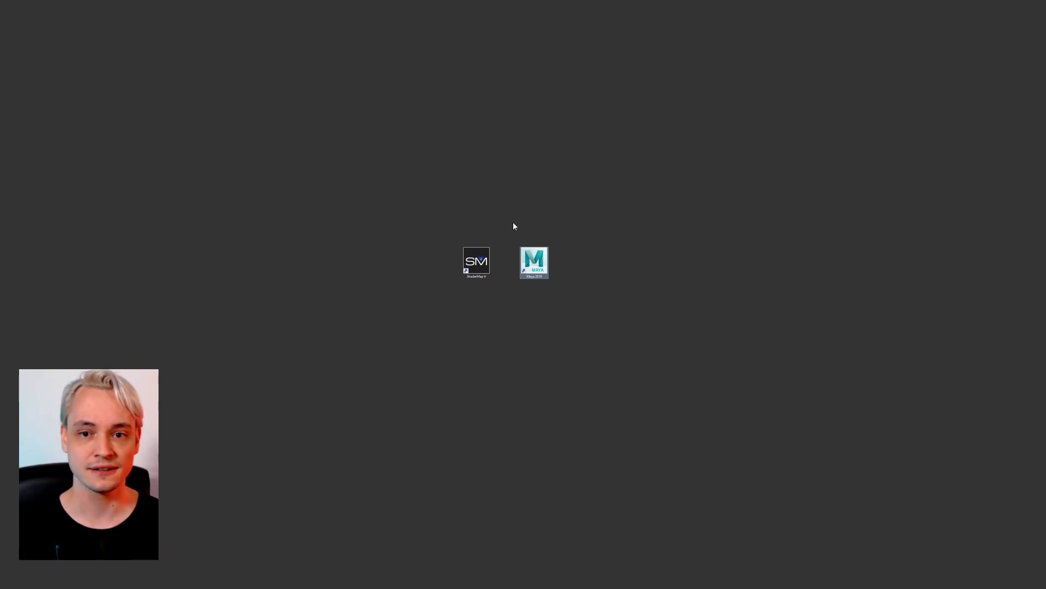
click(540, 212)
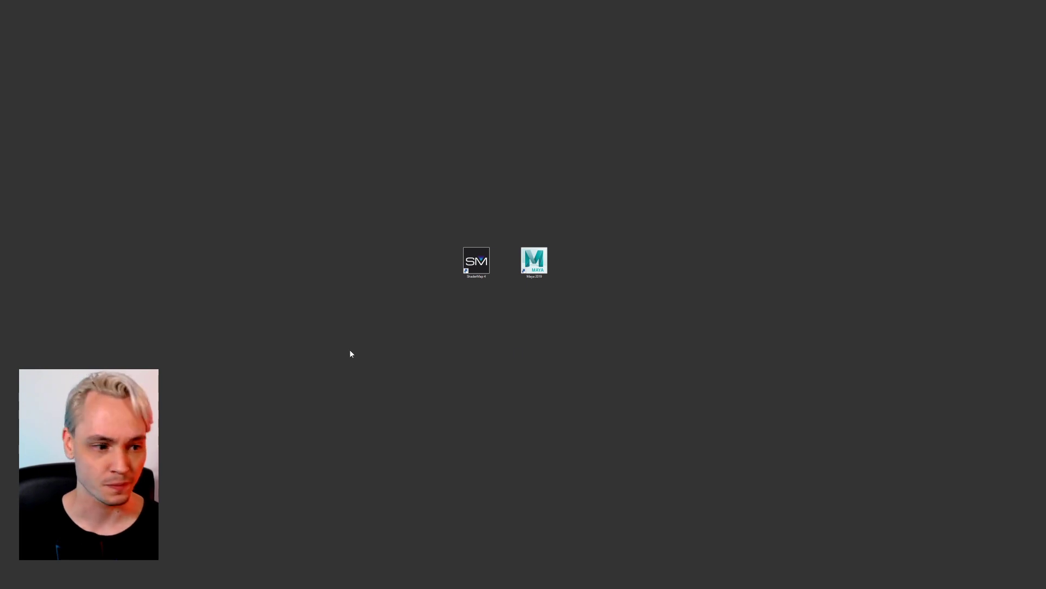
click(533, 264)
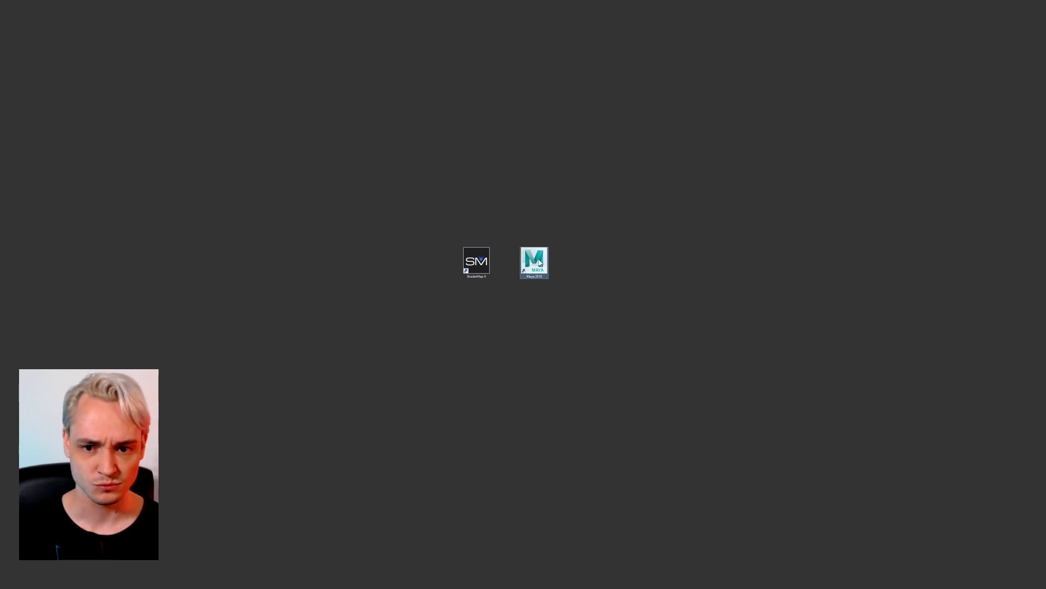
click(864, 207)
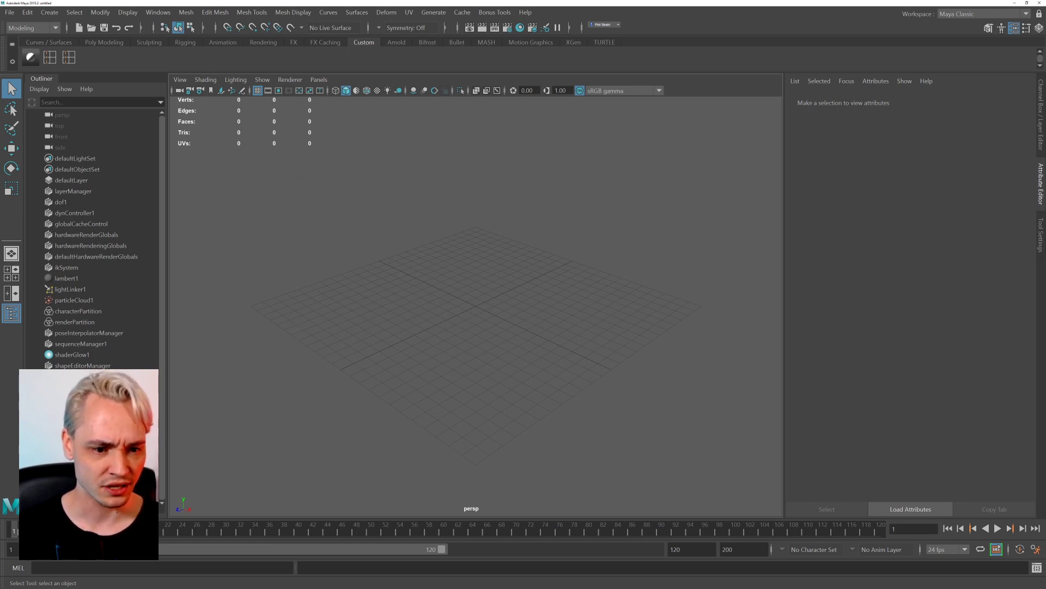
Hide the default non-DAG nodes in the Outliner and check its object-type filters.
click(59, 91)
mouse_move(71, 109)
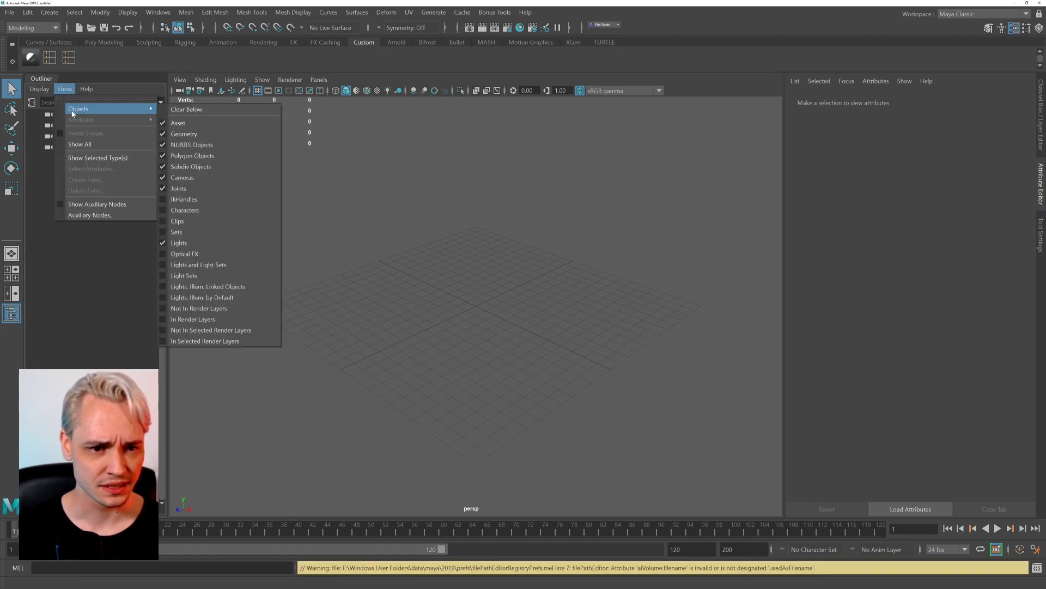
click(103, 256)
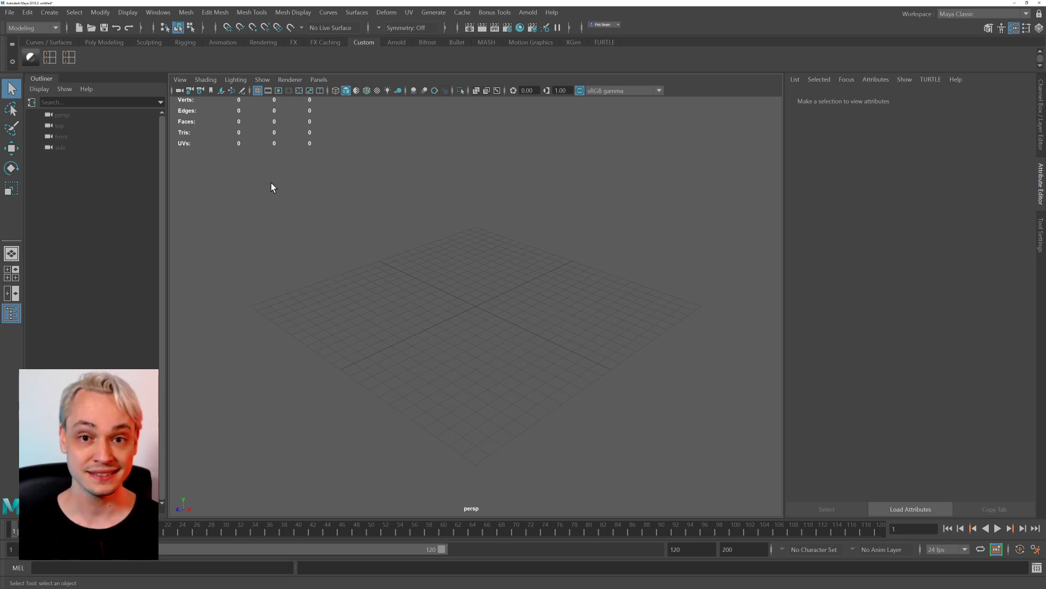
Set the recent project noir-s04-warehouse-ext-1\setups-maya as the current Maya project.
click(91, 28)
click(834, 402)
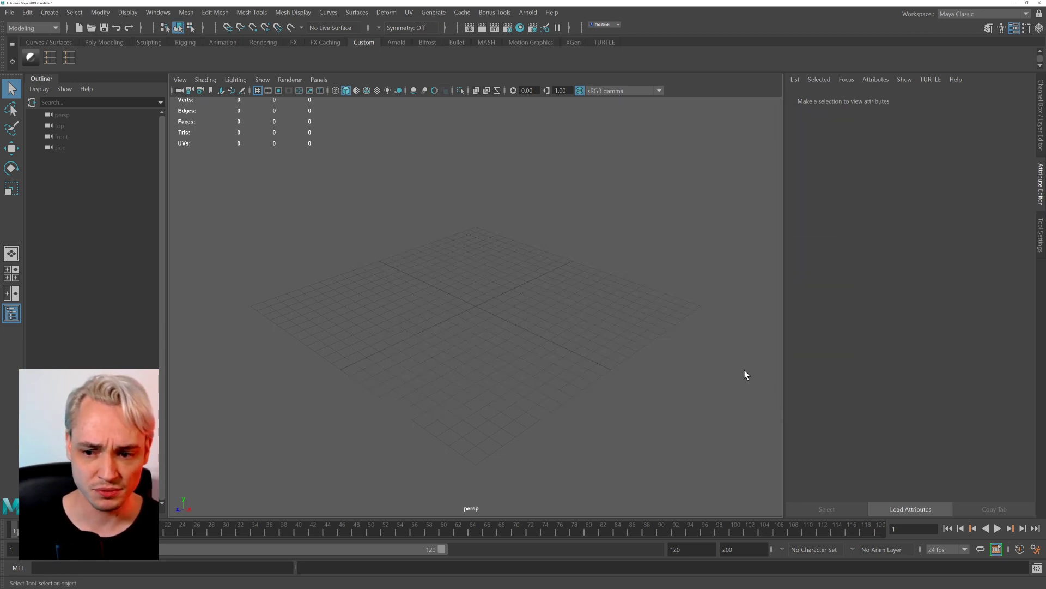
click(15, 14)
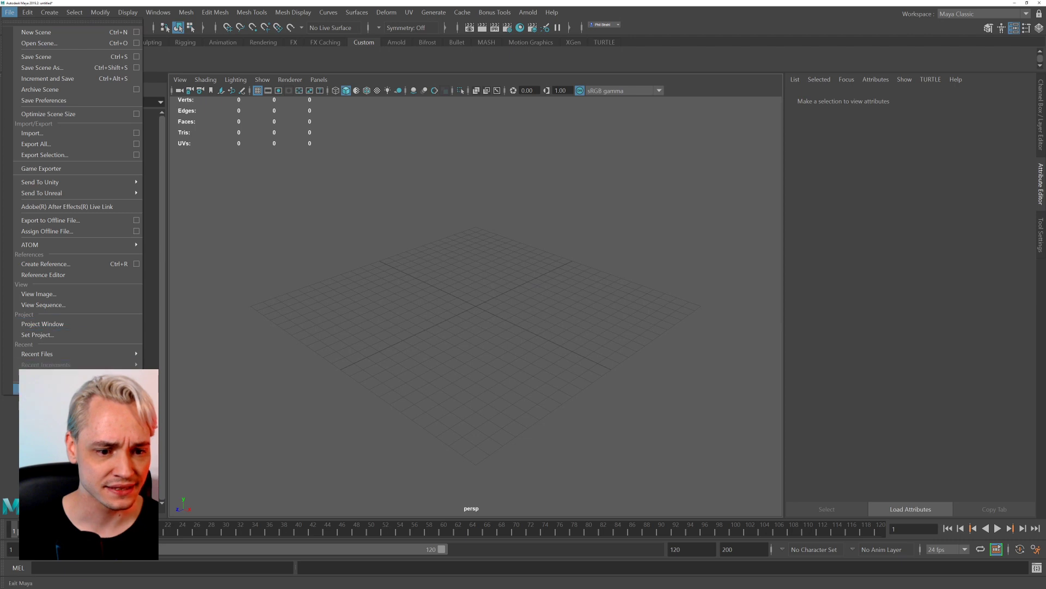
mouse_move(17, 375)
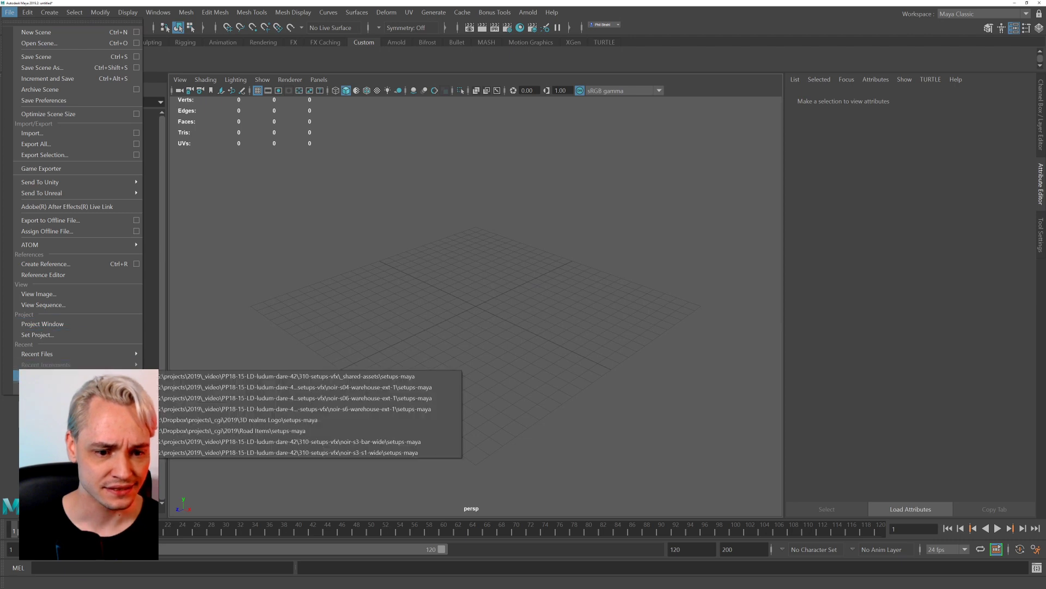
click(206, 387)
Open the scene warehouse-matte-extension-v04.ma without saving the untitled scene, and widen the camera1 view beside the perspective view.
click(91, 28)
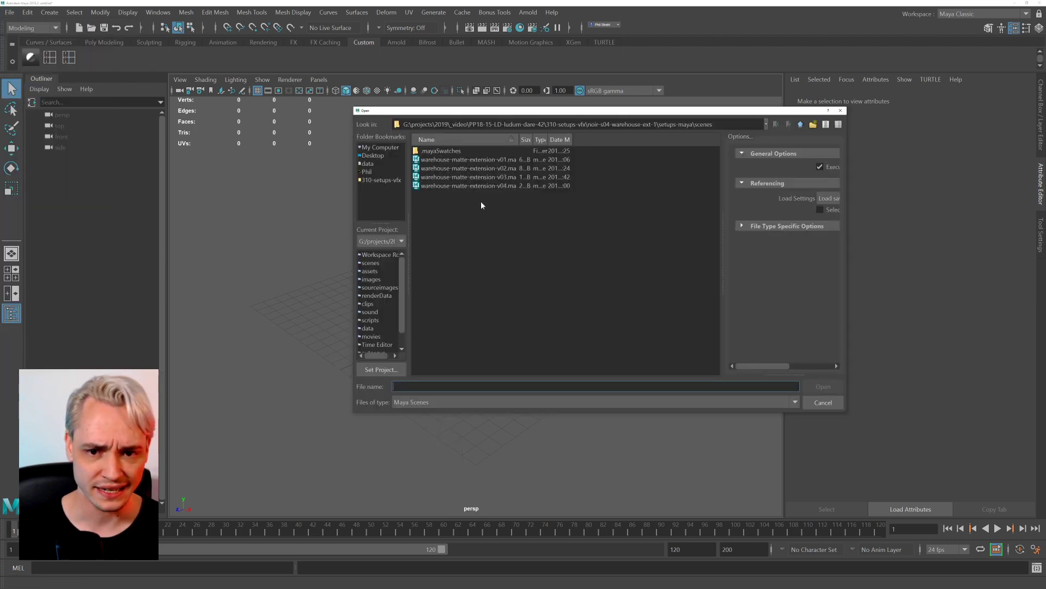
double_click(486, 185)
click(521, 299)
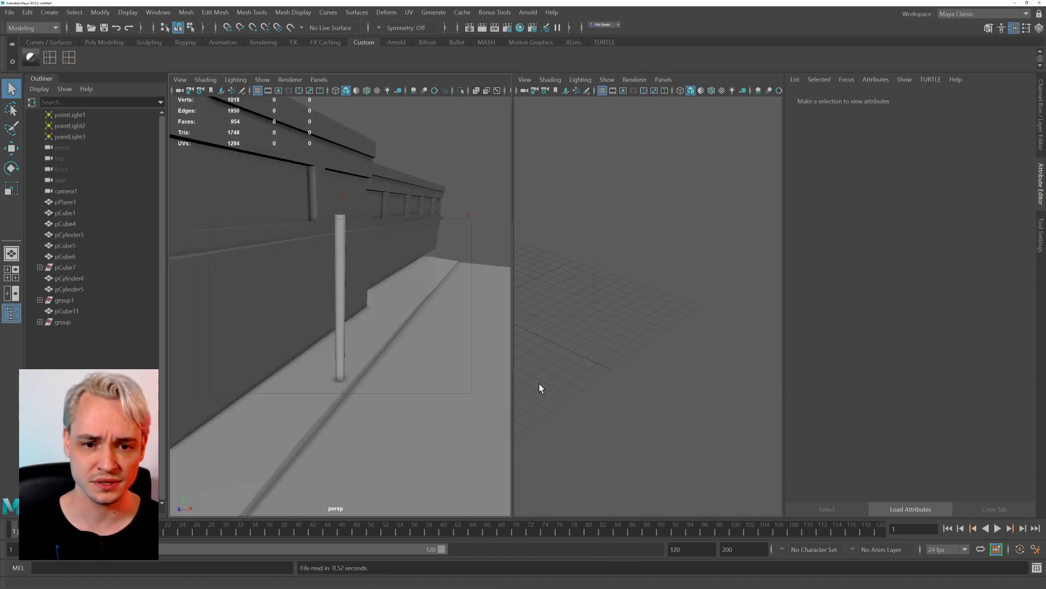
drag(512, 230, 288, 230)
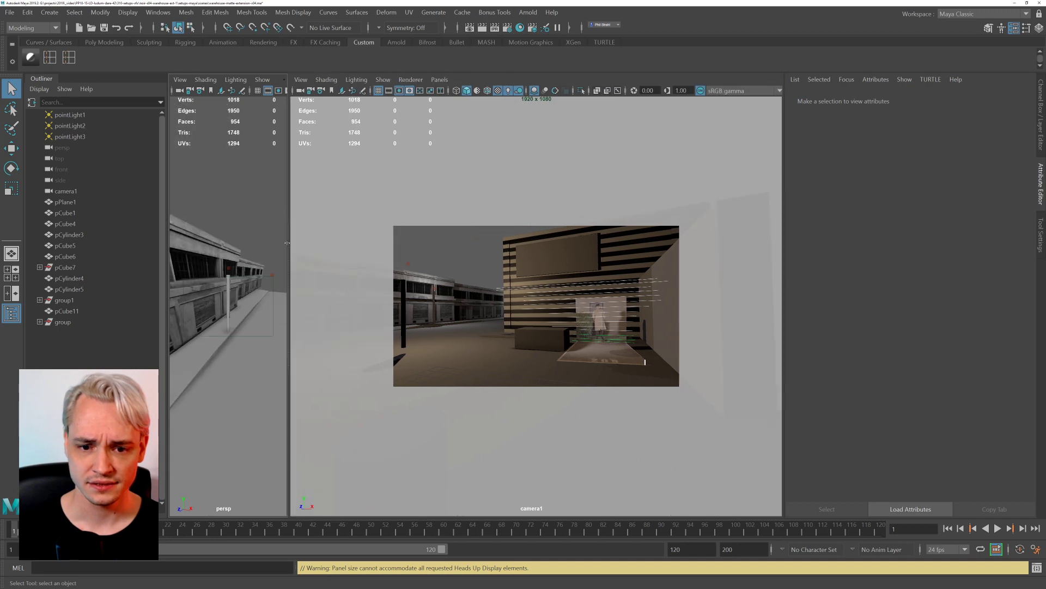
Select camera1 and look through its shape attributes.
click(299, 90)
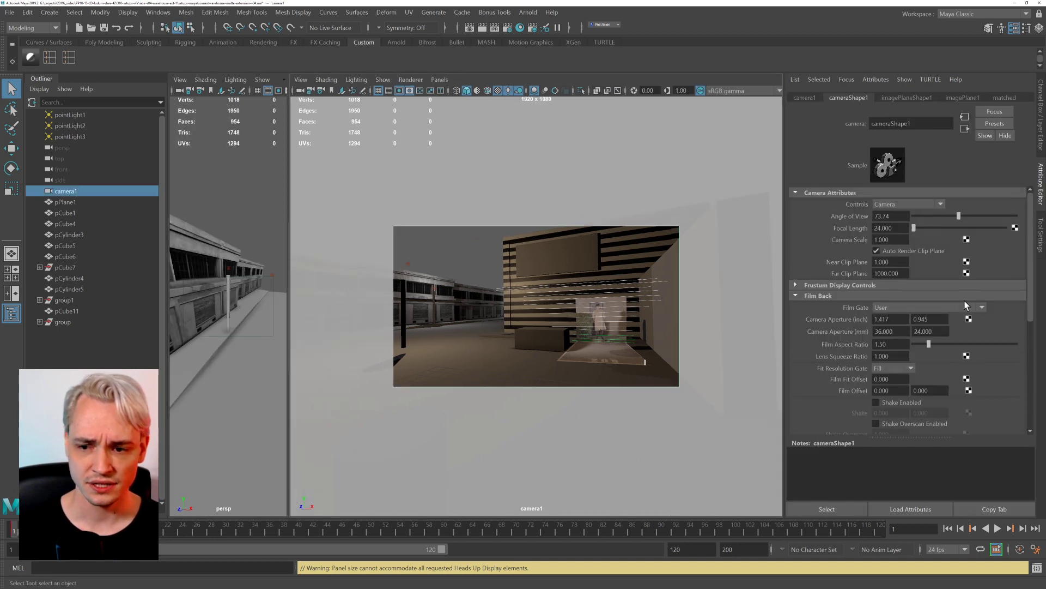
scroll(817, 376, down, 10)
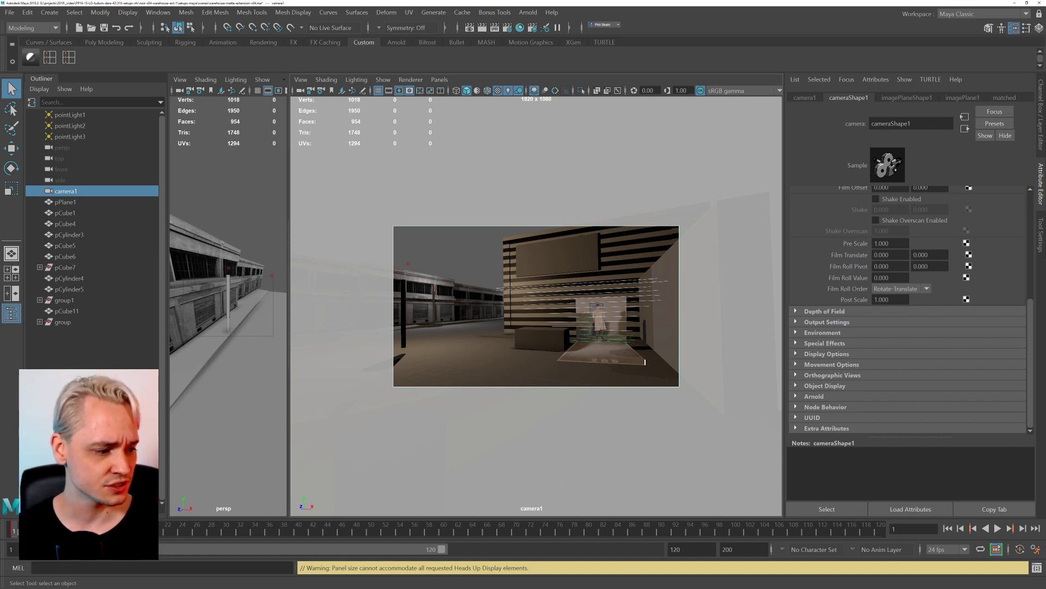
Switch to Premiere Pro, view the original parking-lot shot full screen, and return to Maya.
key(alt+Tab)
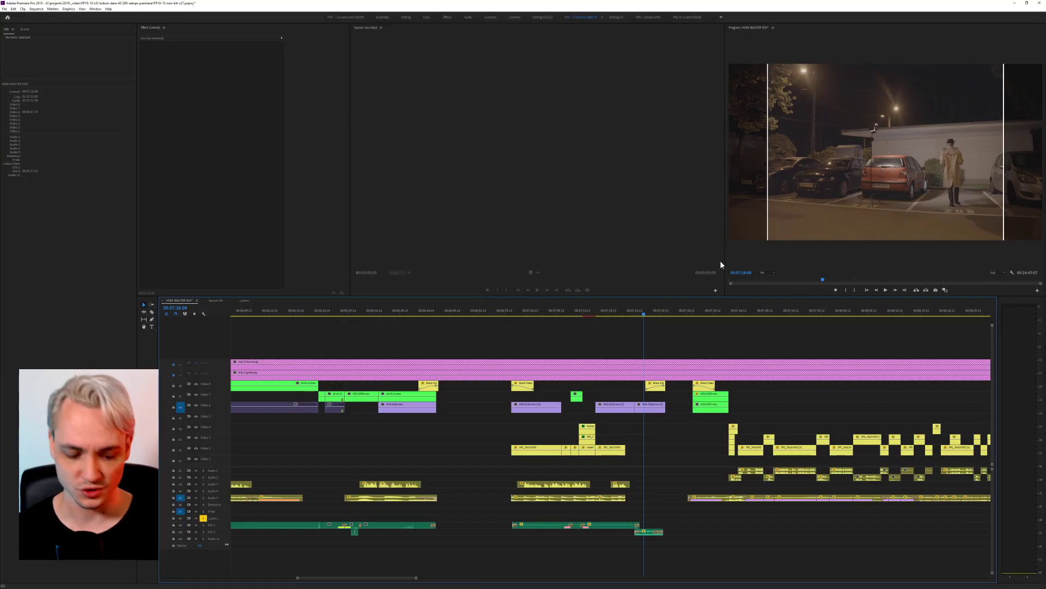
key(ctrl+grave)
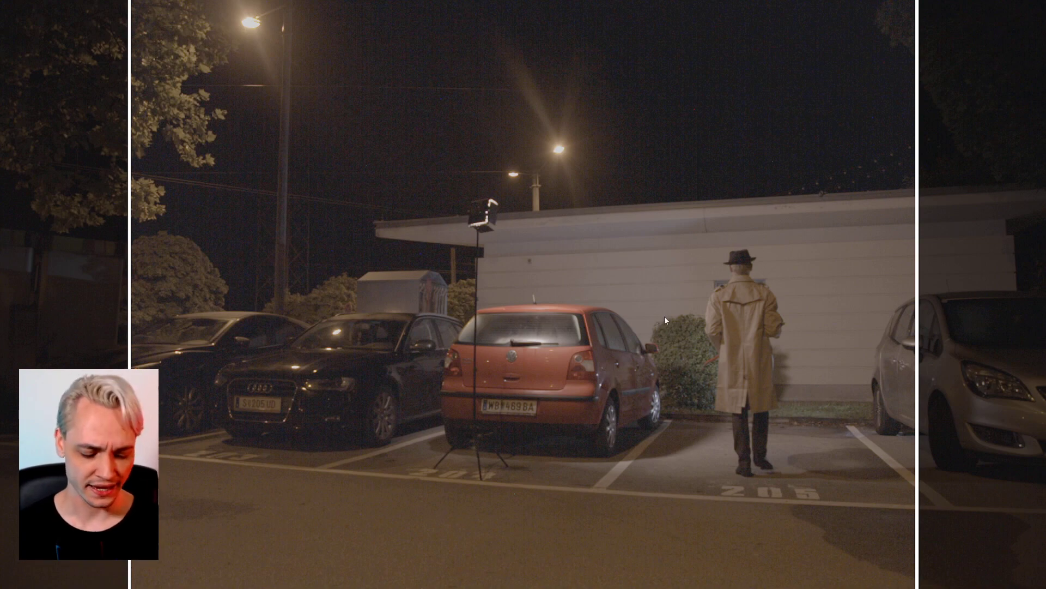
key(ctrl+grave)
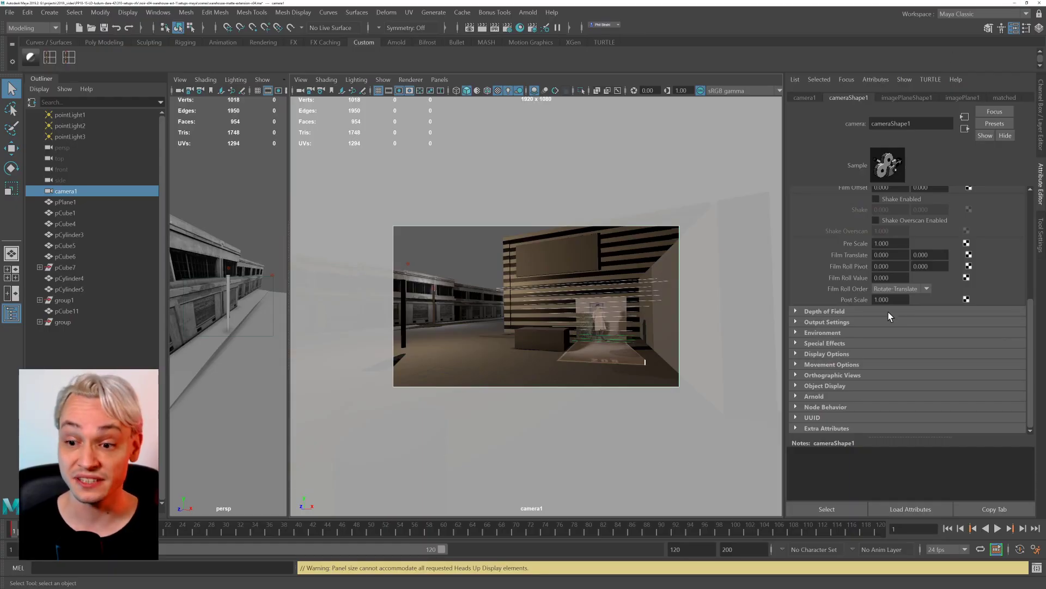
Set camera1's overscan to 1 in its display options, deselect it, and maximize the camera1 view.
click(842, 385)
scroll(836, 394, down, 3)
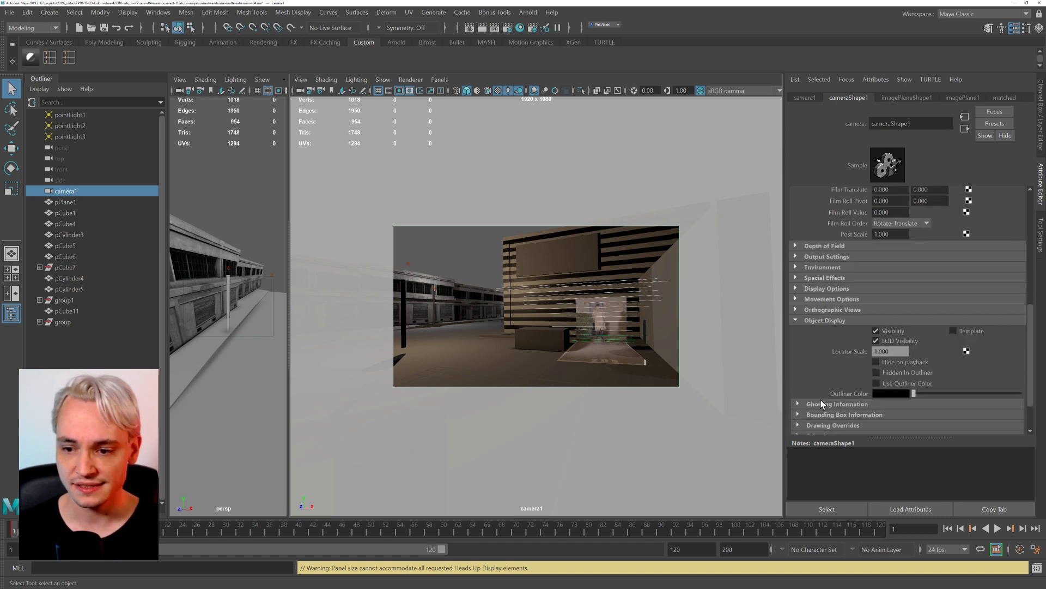
click(834, 251)
click(835, 251)
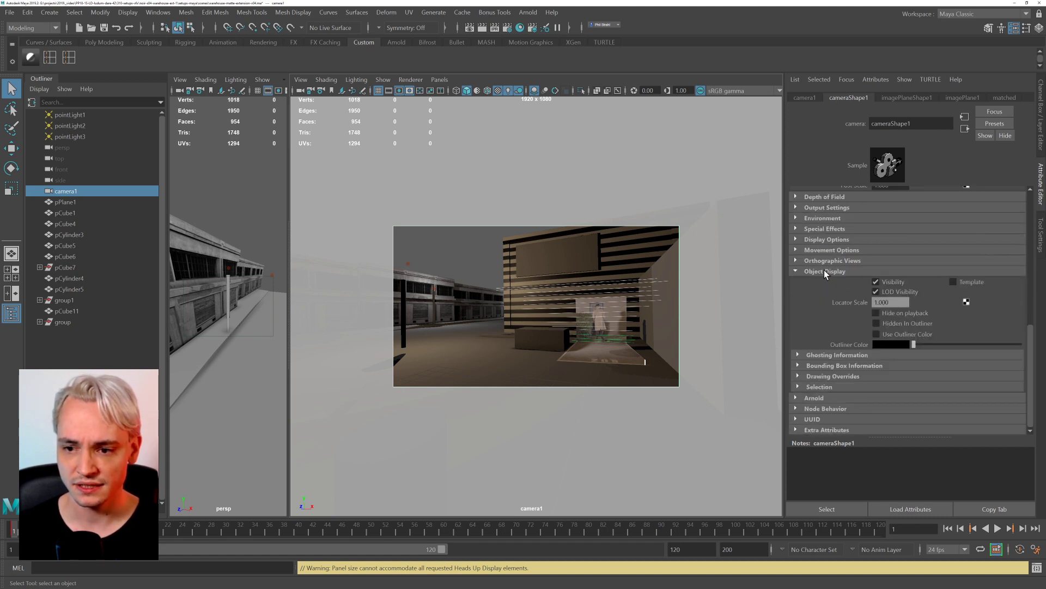
click(819, 240)
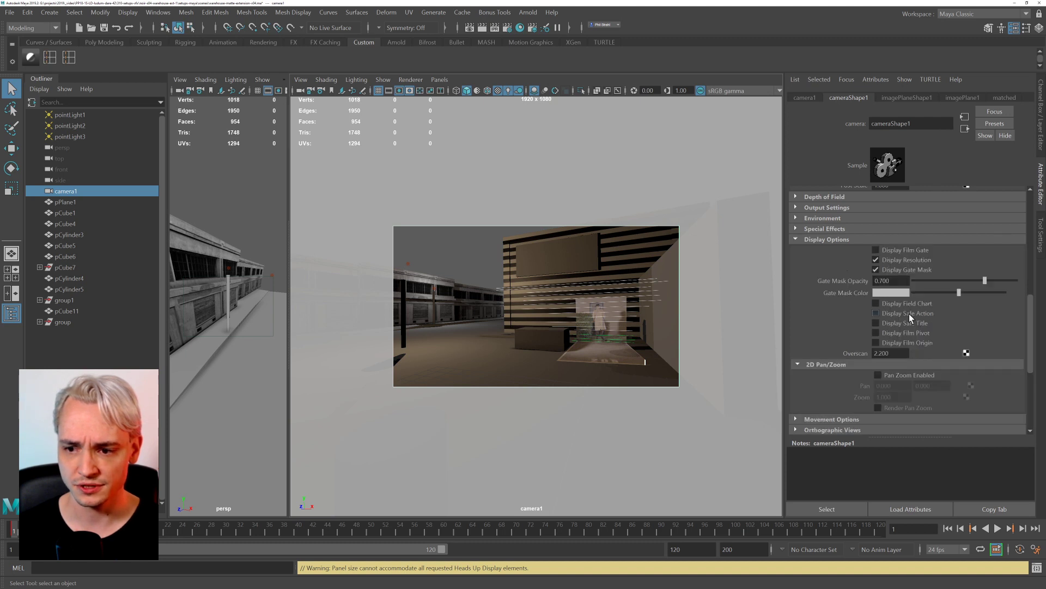
double_click(894, 353)
text(1)
key(Return)
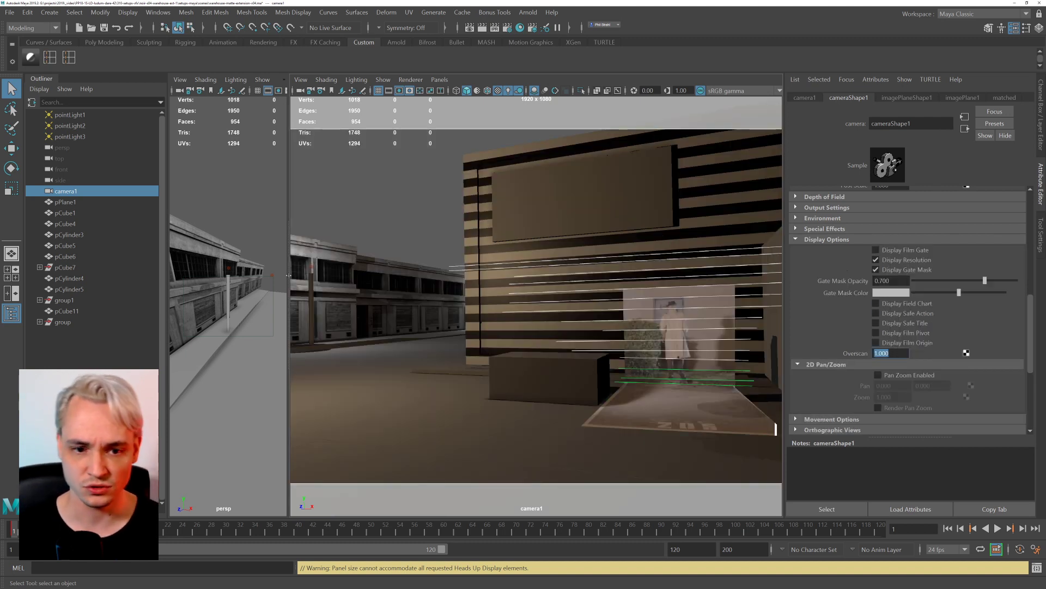
click(463, 118)
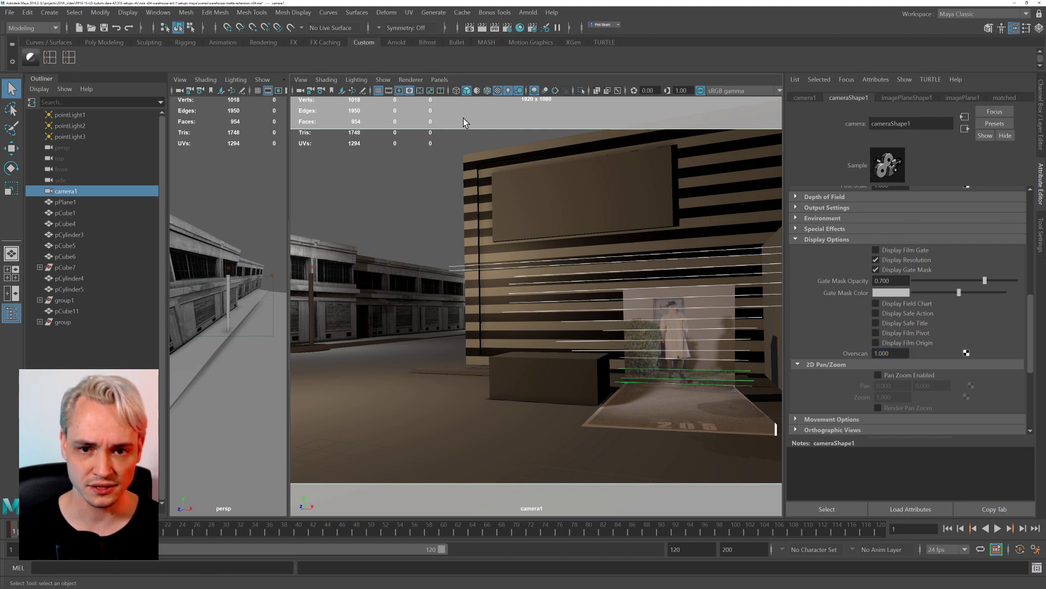
key(space)
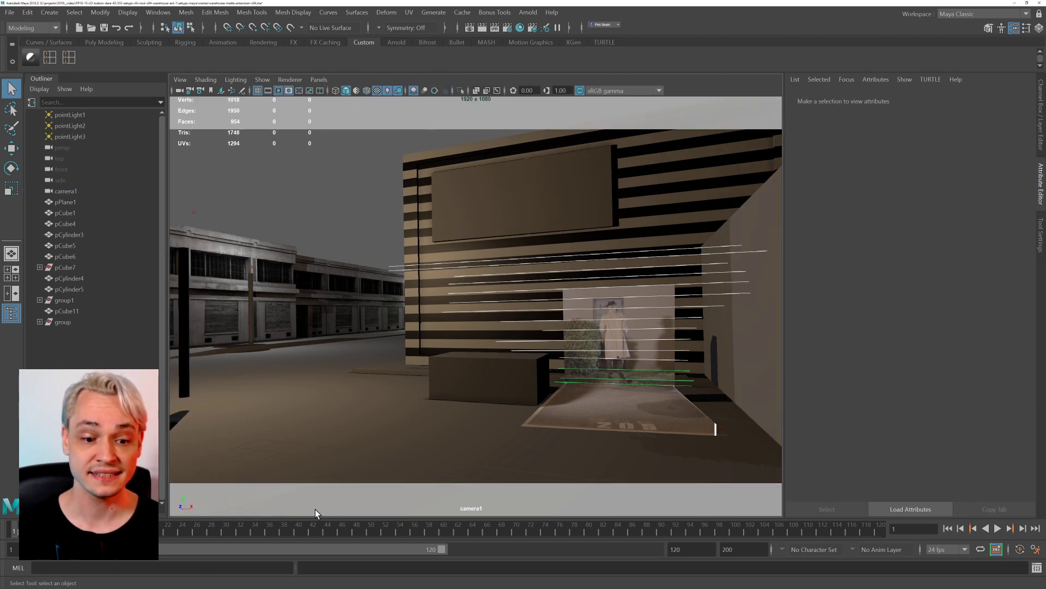
Play the animation through the camera1 view to check the camera movement around the warehouse.
key(alt+v)
key(Escape)
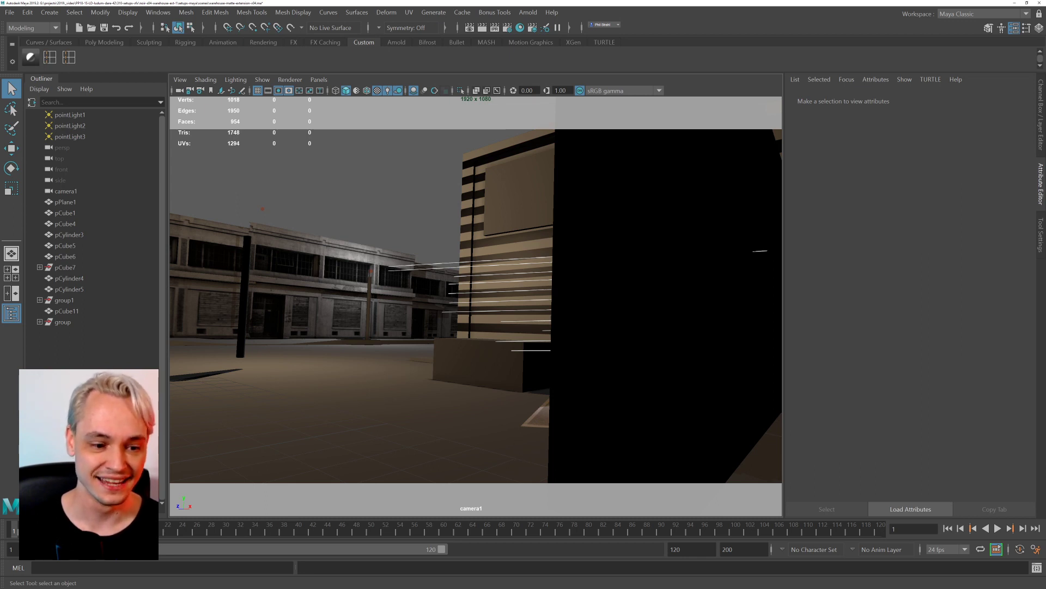
alt+drag(311, 298, 485, 348)
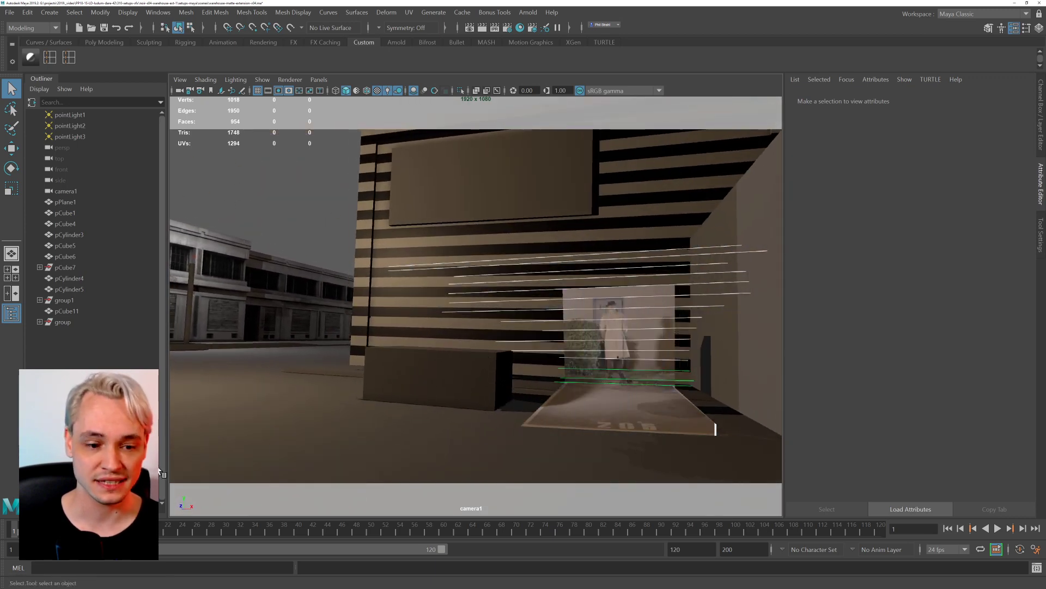
key(alt+v)
key(alt+v)
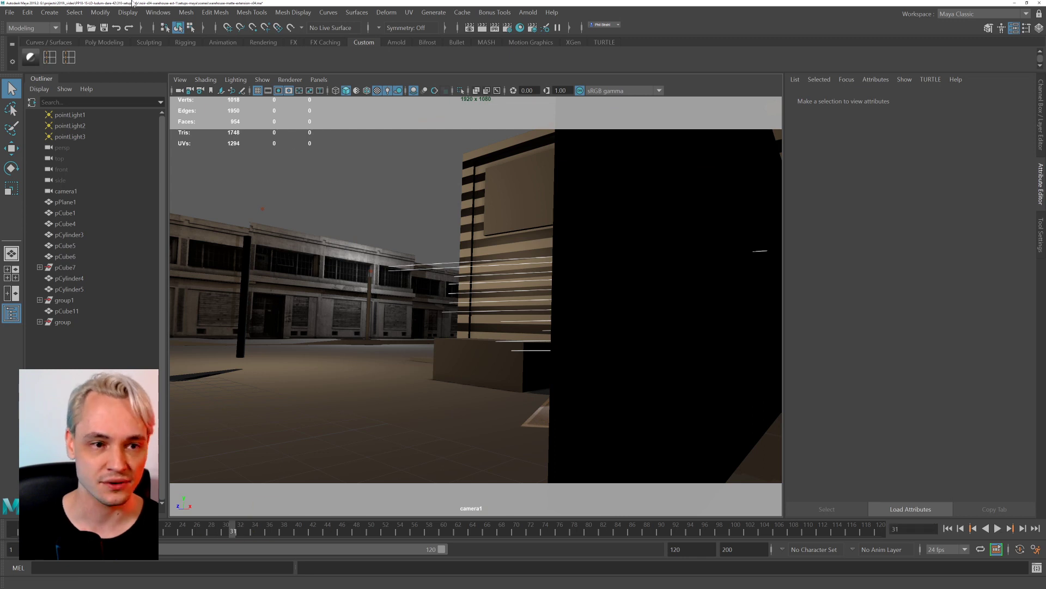
Reopen the scene warehouse-matte-extension-v04.ma without saving the changes.
click(9, 12)
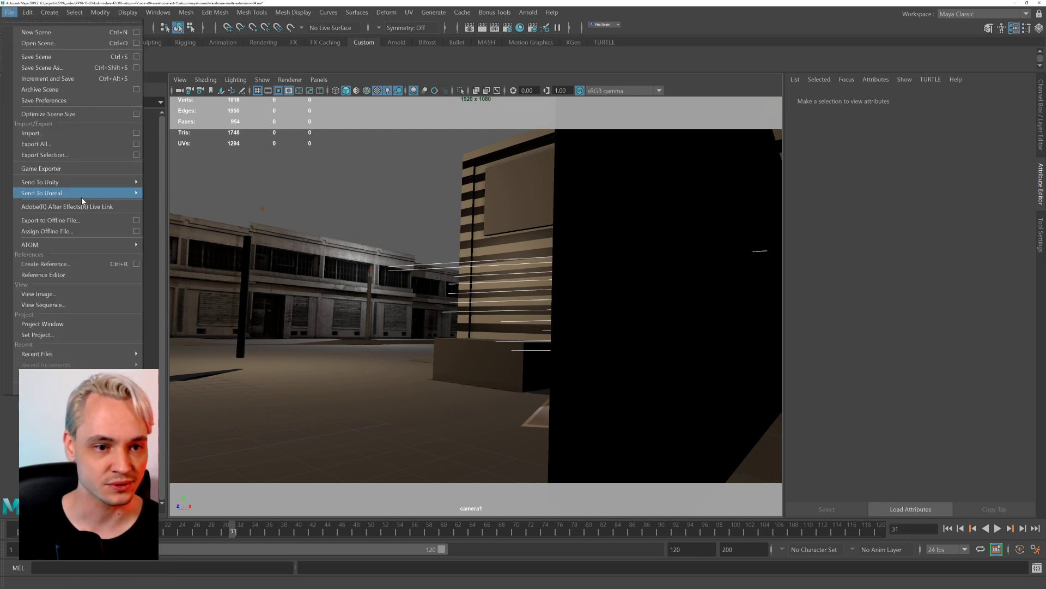
click(76, 43)
double_click(522, 184)
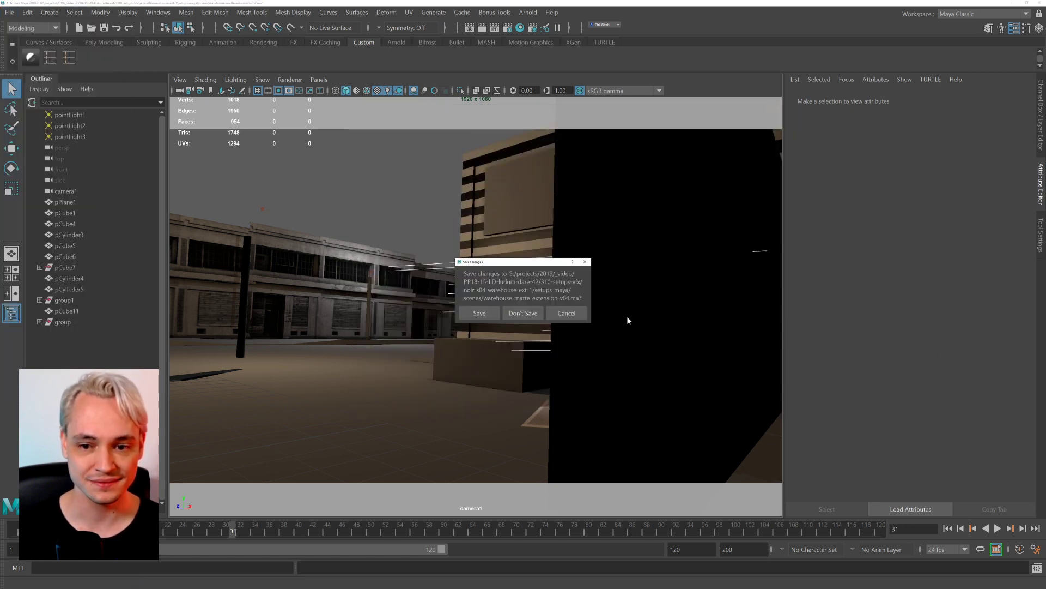
click(525, 309)
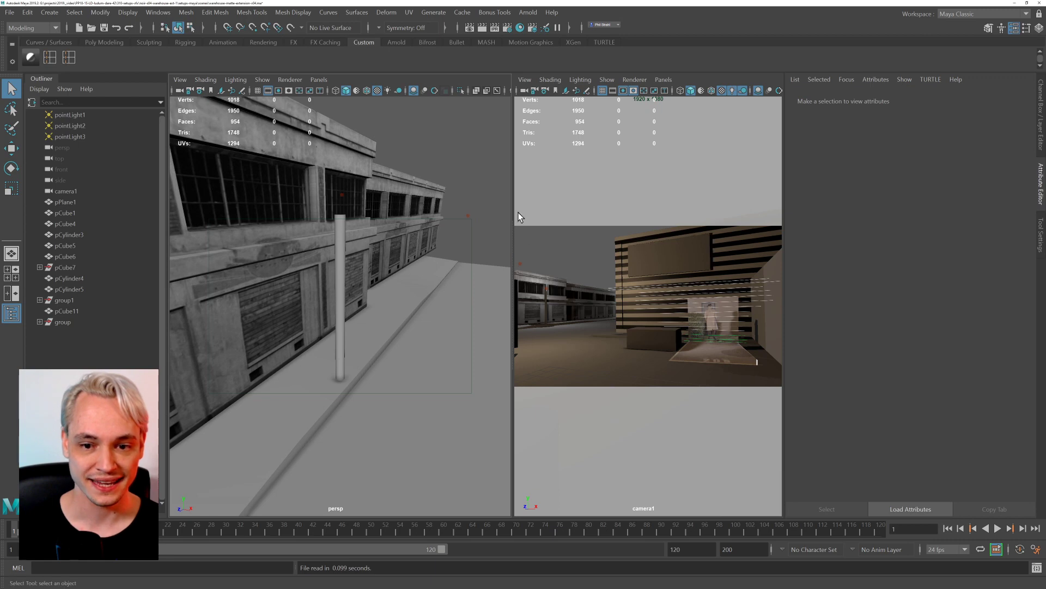
Widen the camera1 view, select its camera, and move the timeline to frame 12.
drag(506, 208, 265, 209)
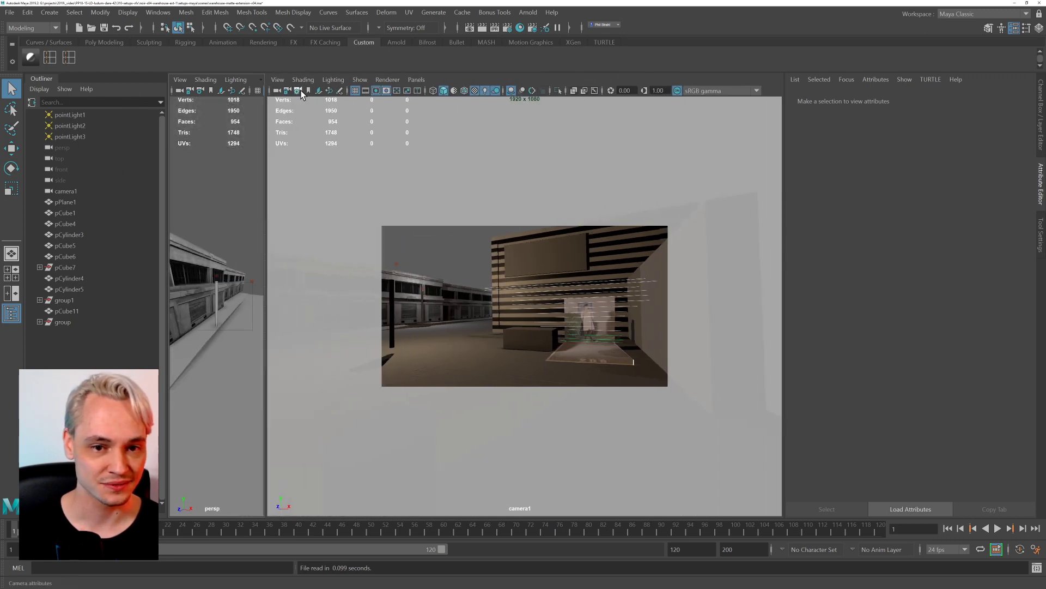
click(277, 91)
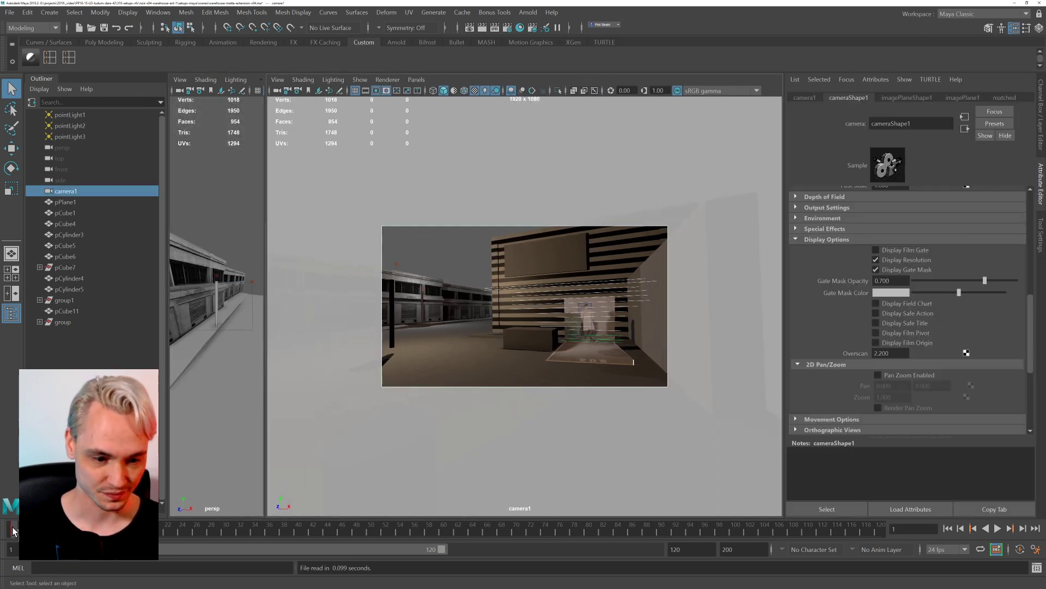
alt+drag(474, 362, 525, 329)
drag(203, 537, 95, 531)
Set camera1's overscan to 1 and select the image plane in its view.
double_click(894, 353)
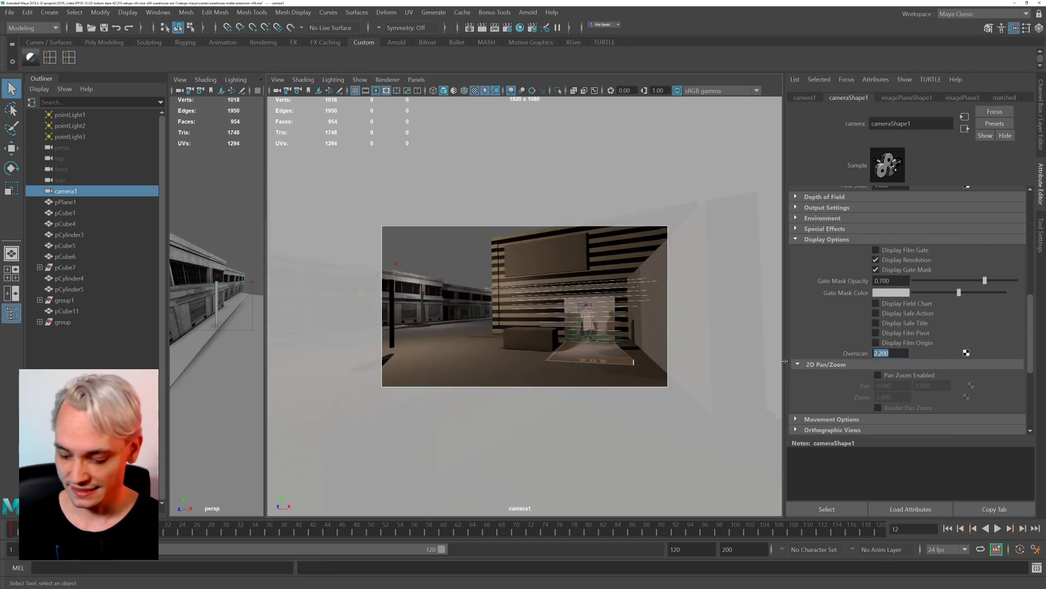
text(1)
key(Return)
click(378, 254)
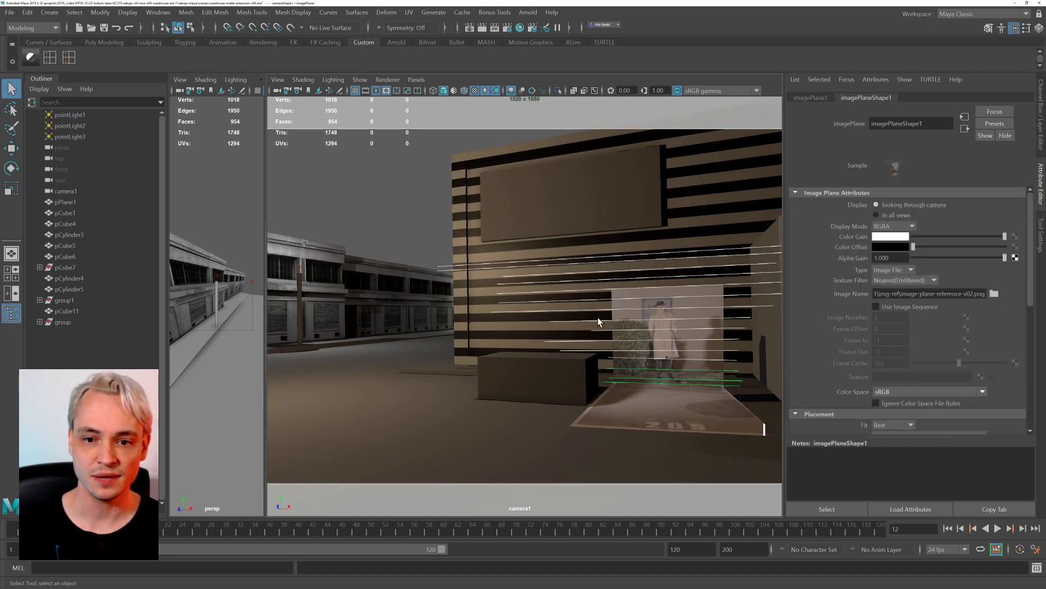
Raise the low box pCube5 in front of the striped wall slightly, and widen the persp view a little beside camera1.
click(571, 205)
key(w)
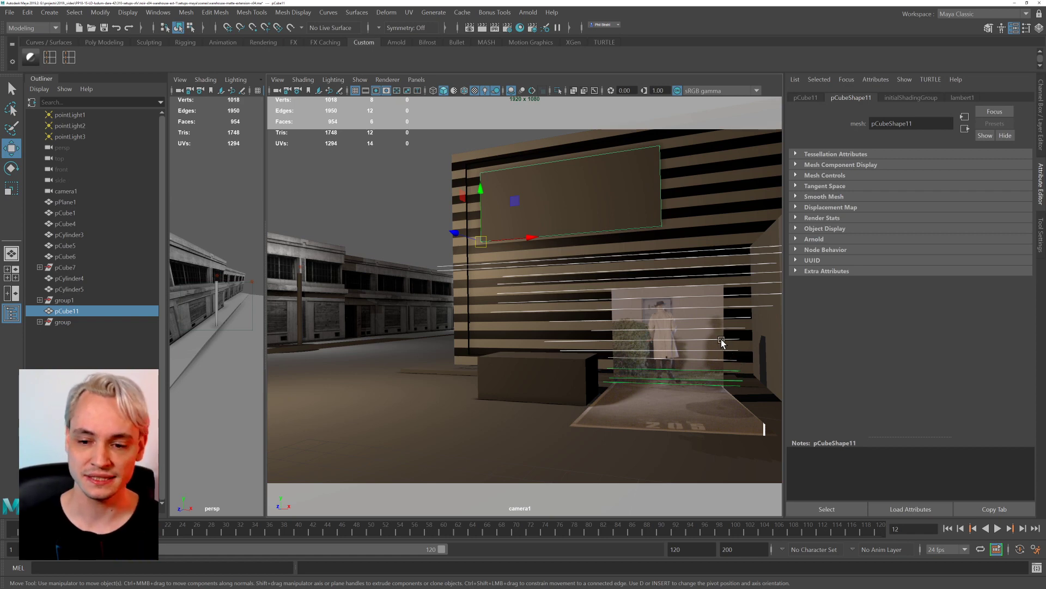
click(531, 375)
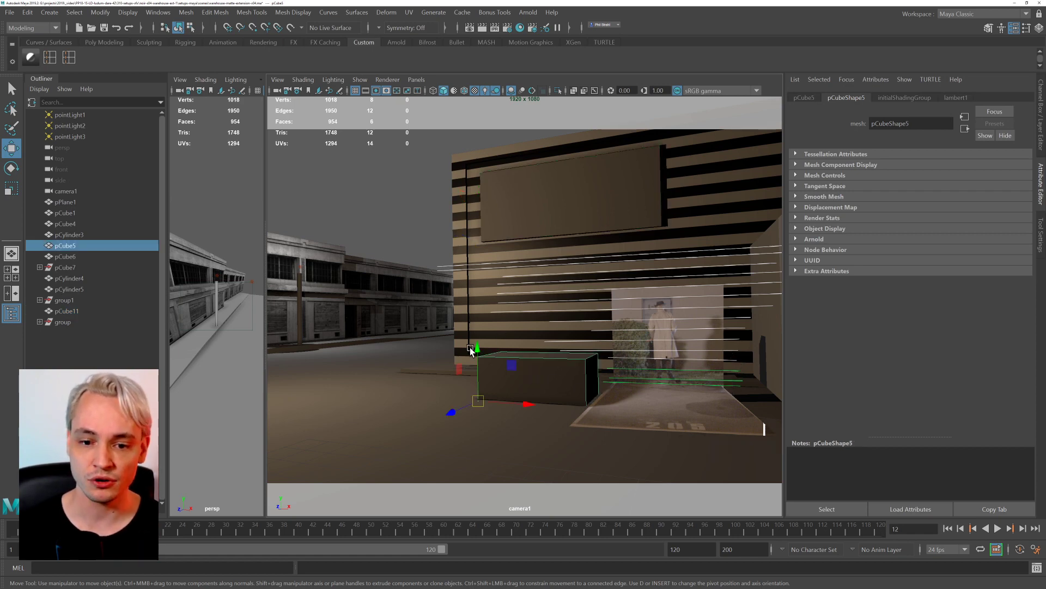
drag(472, 351, 470, 352)
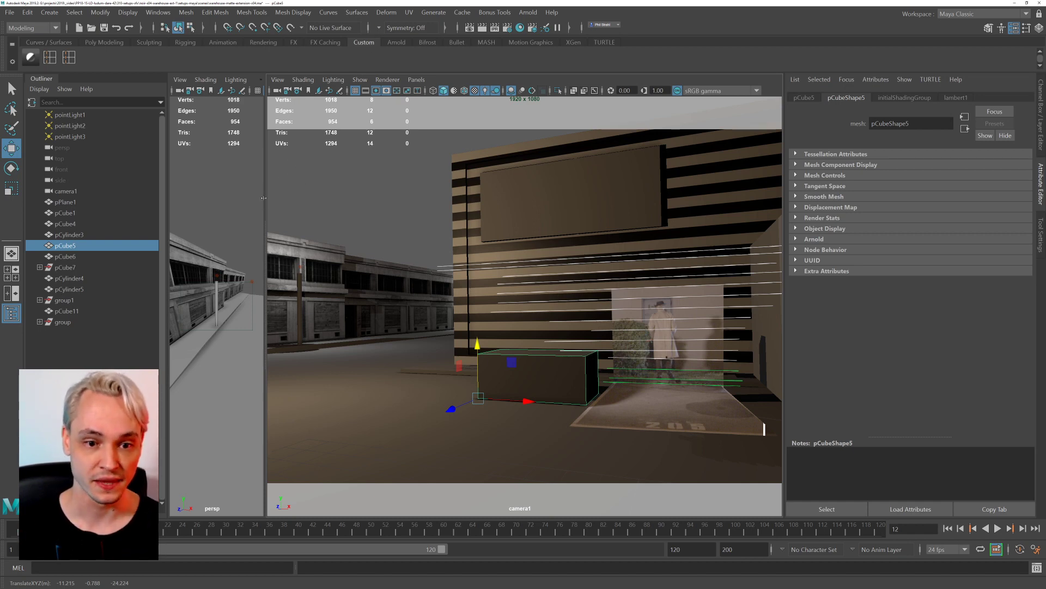
drag(264, 198, 498, 216)
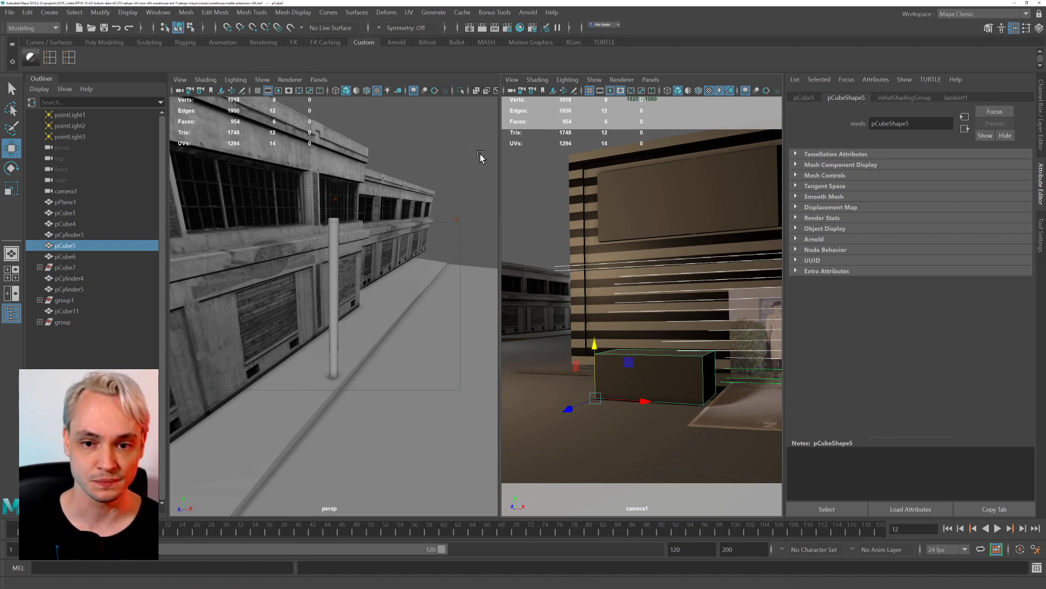
drag(497, 158, 314, 154)
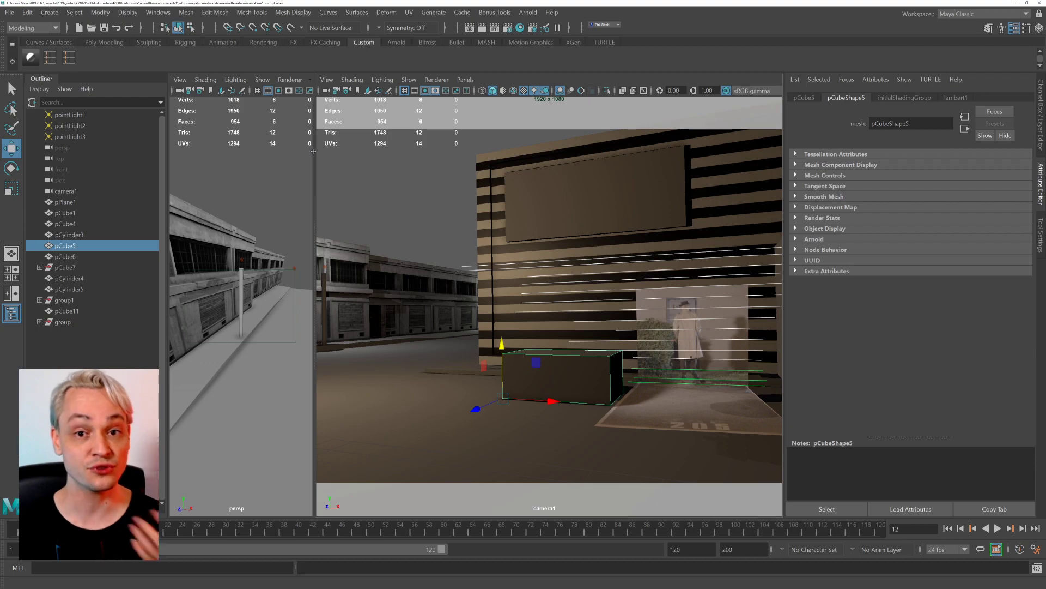
Minimize Maya, bring the TurboSquid browser window onto the desktop, and enlarge both the window and its page.
click(1015, 5)
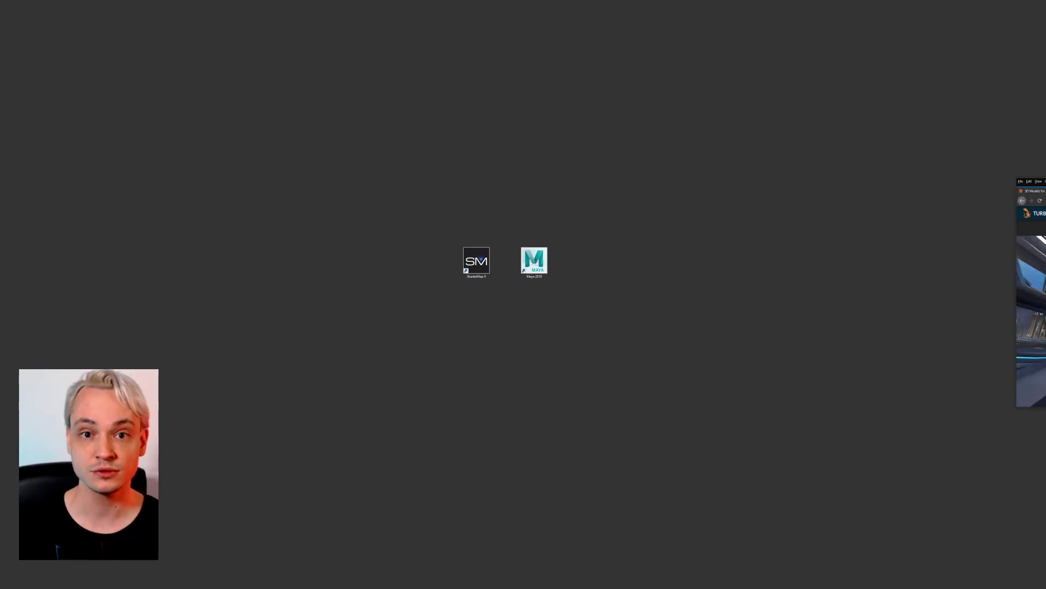
drag(1045, 182, 287, 49)
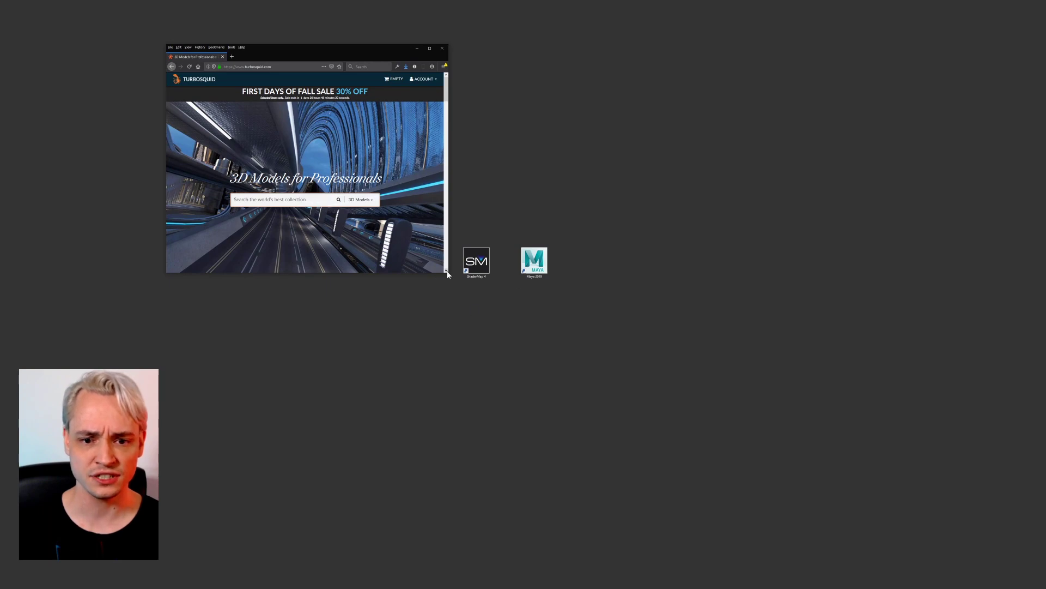
drag(448, 276, 901, 554)
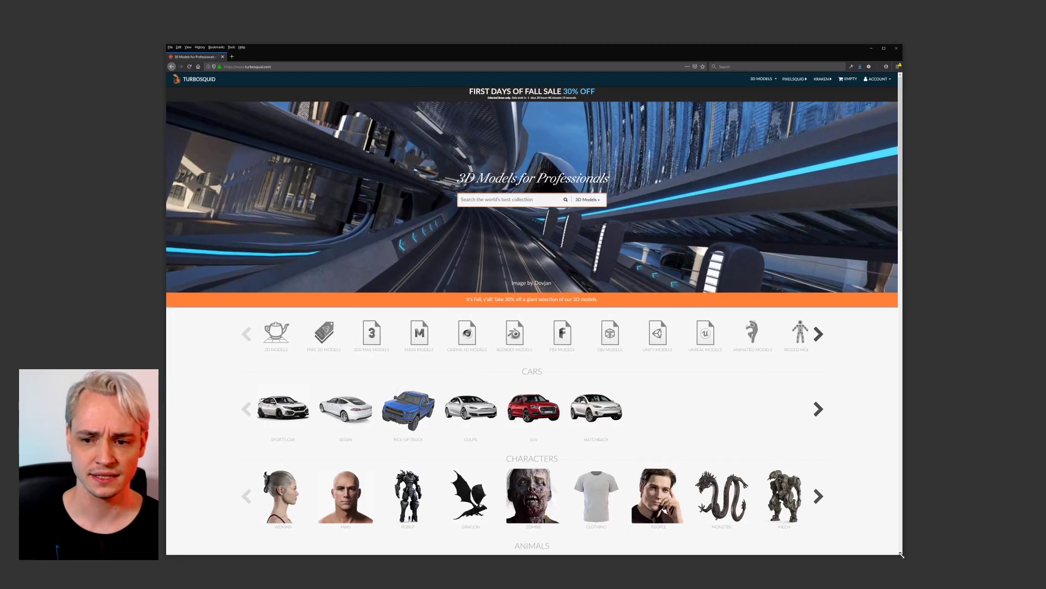
ctrl+scroll(826, 406, up, 3)
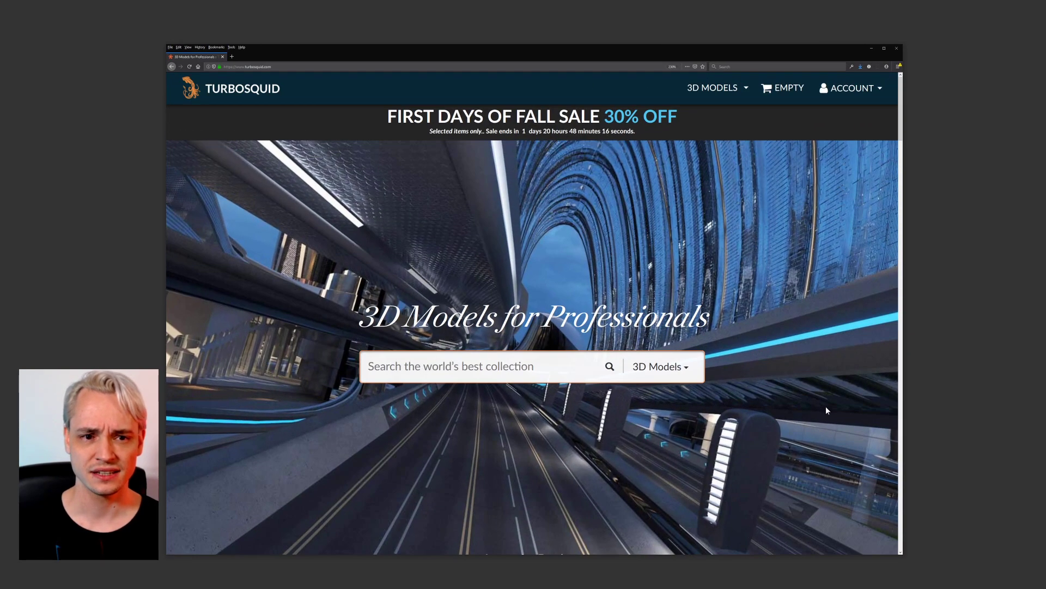
ctrl+scroll(826, 408, up, 1)
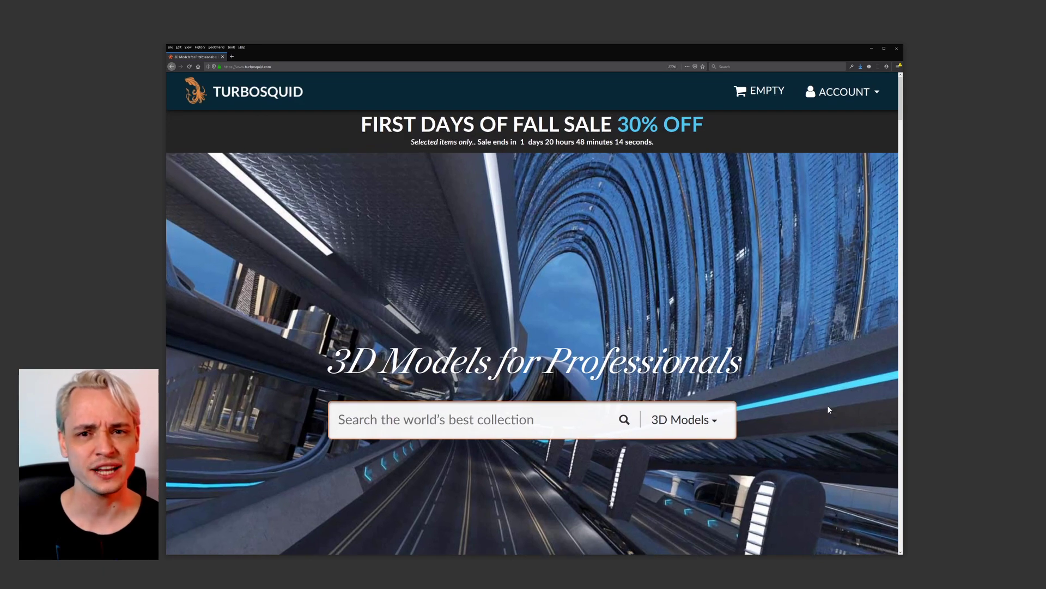
ctrl+scroll(826, 406, down, 2)
ctrl+scroll(826, 407, down, 2)
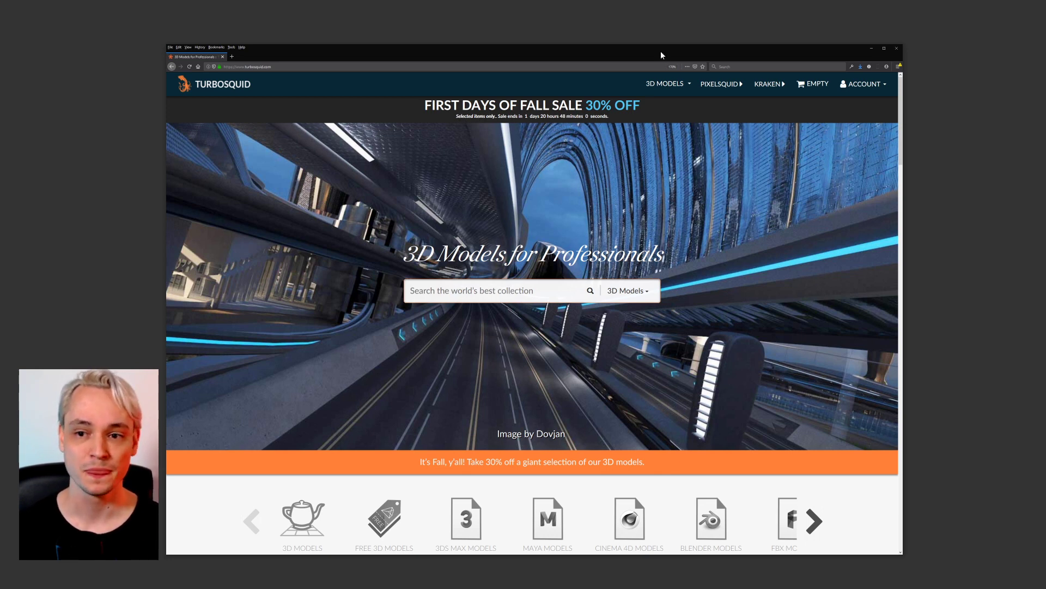
Look through the model categories on the TurboSquid home page, from cars and characters down to anatomy and technology.
scroll(725, 375, down, 3)
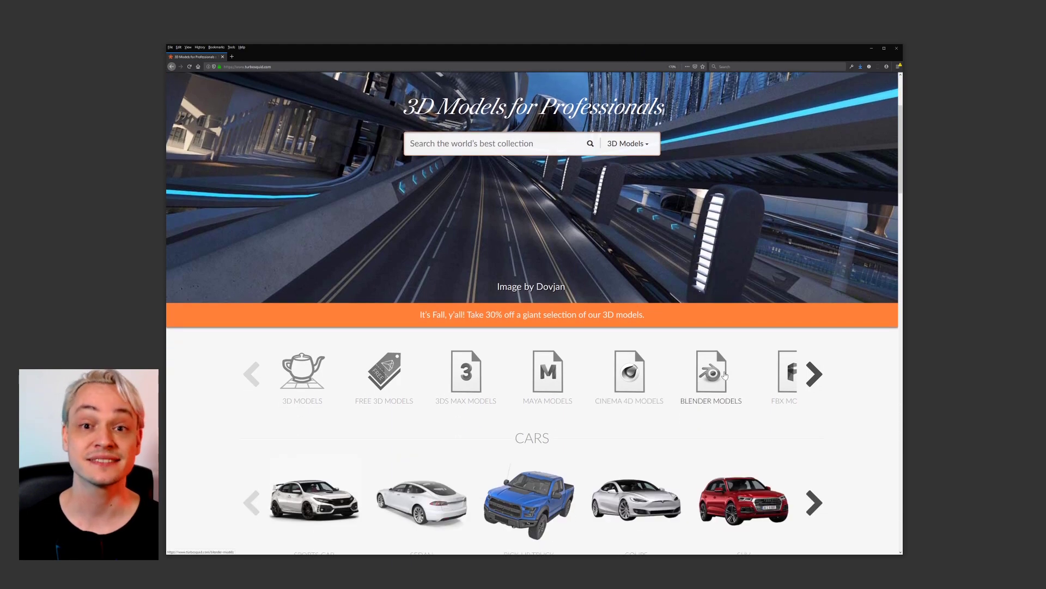
scroll(726, 376, down, 6)
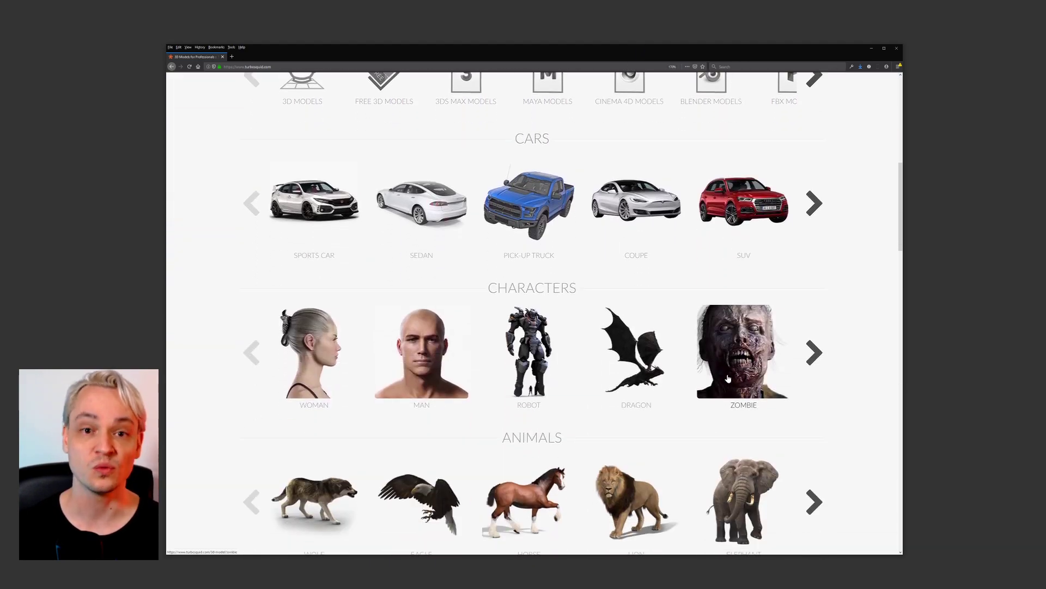
scroll(728, 378, down, 1)
scroll(728, 376, down, 2)
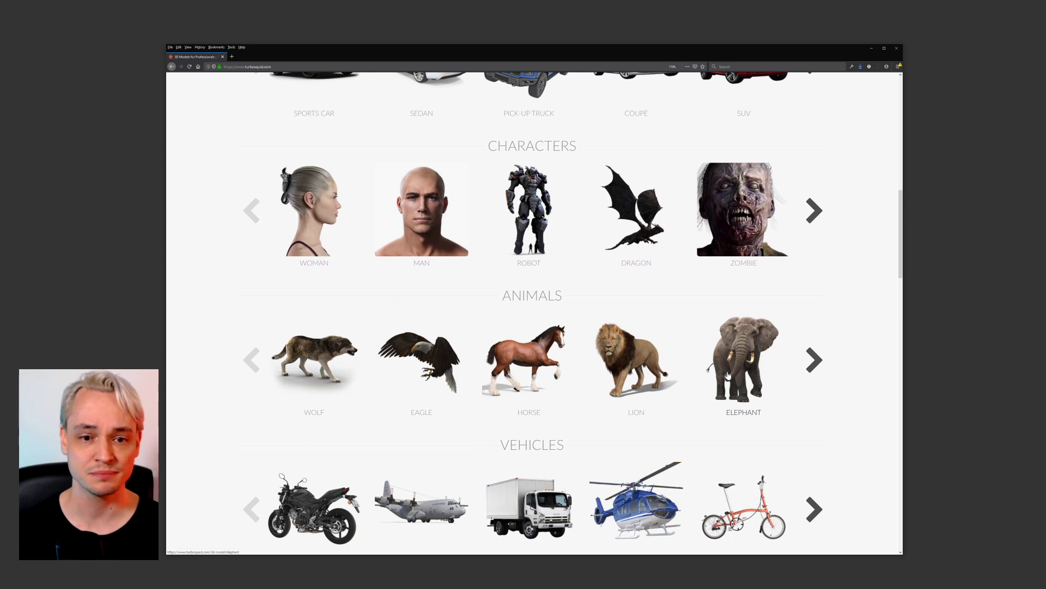
scroll(728, 375, down, 4)
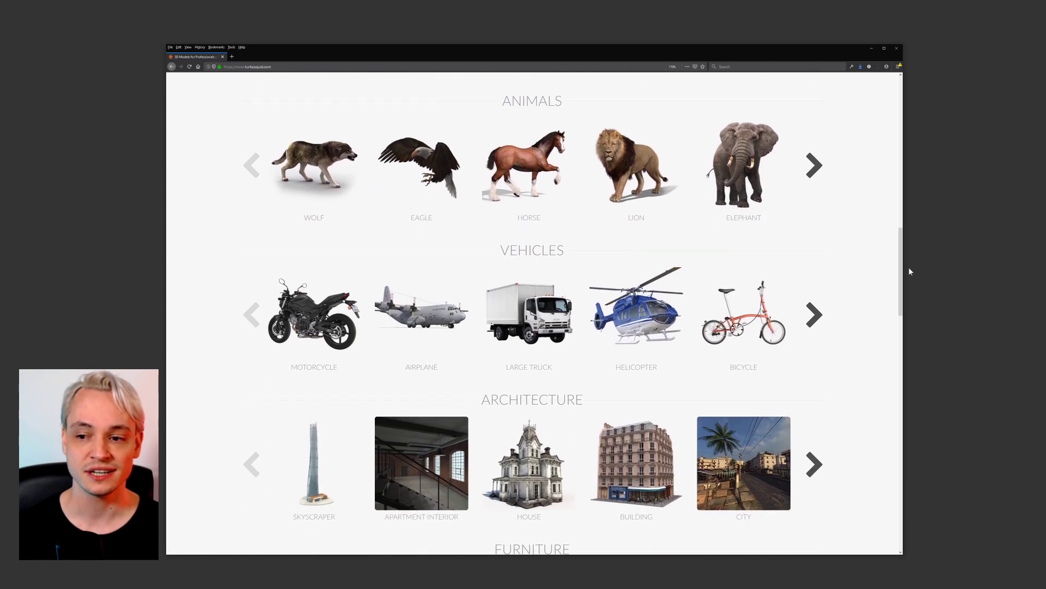
drag(900, 271, 911, 352)
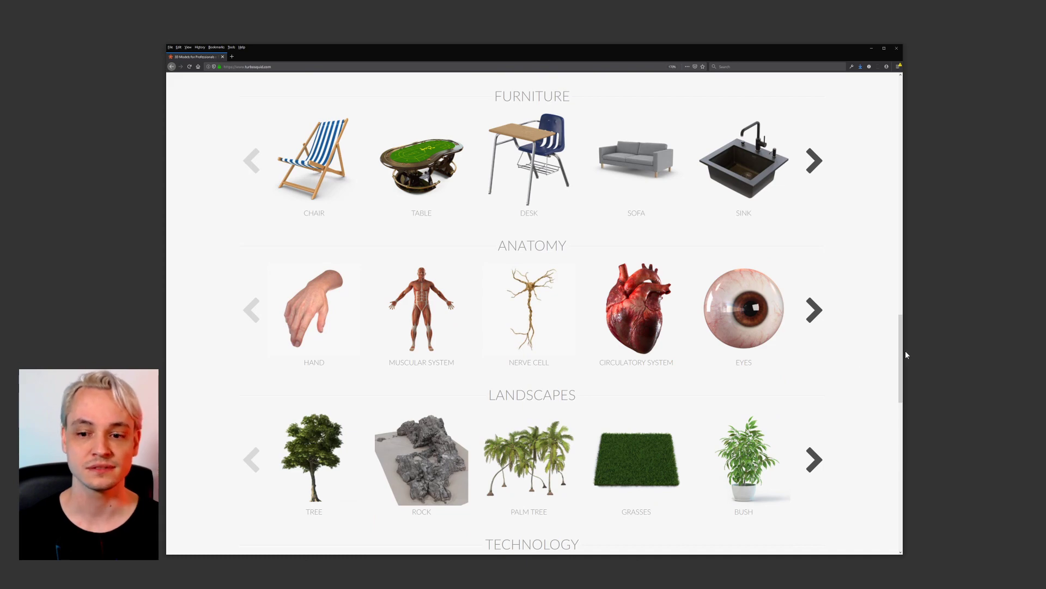
scroll(661, 243, down, 2)
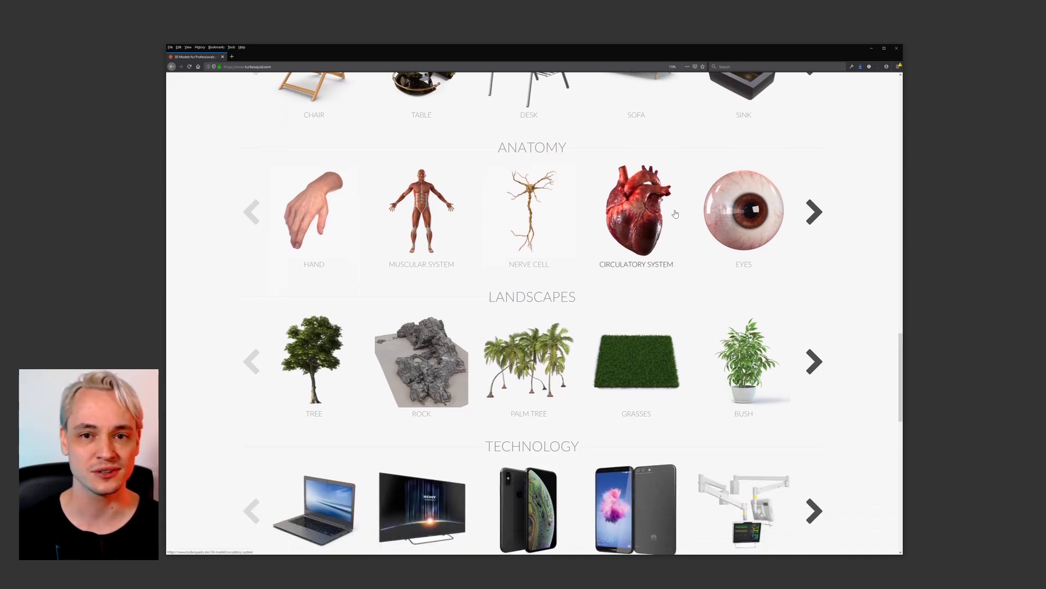
Open the Circulatory System category, look over its models with the page enlarged, and widen the browser window.
click(637, 221)
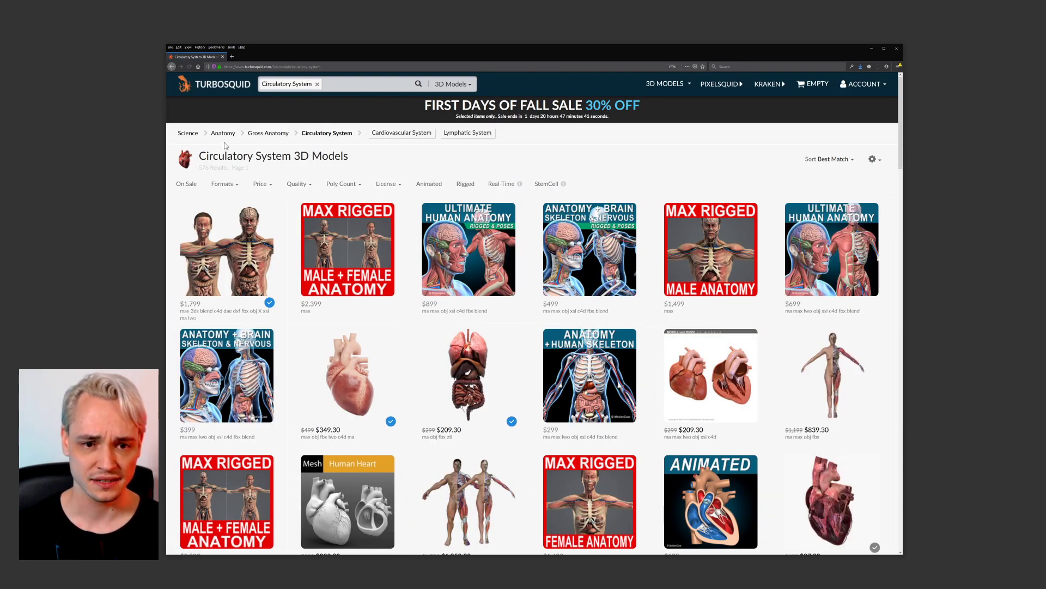
scroll(387, 309, down, 3)
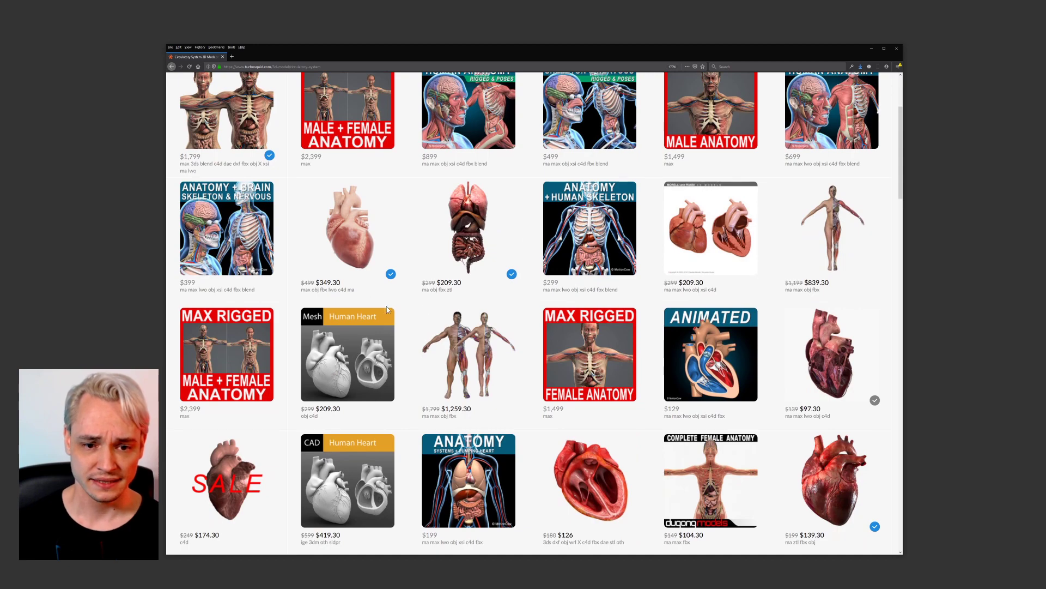
ctrl+scroll(416, 299, up, 2)
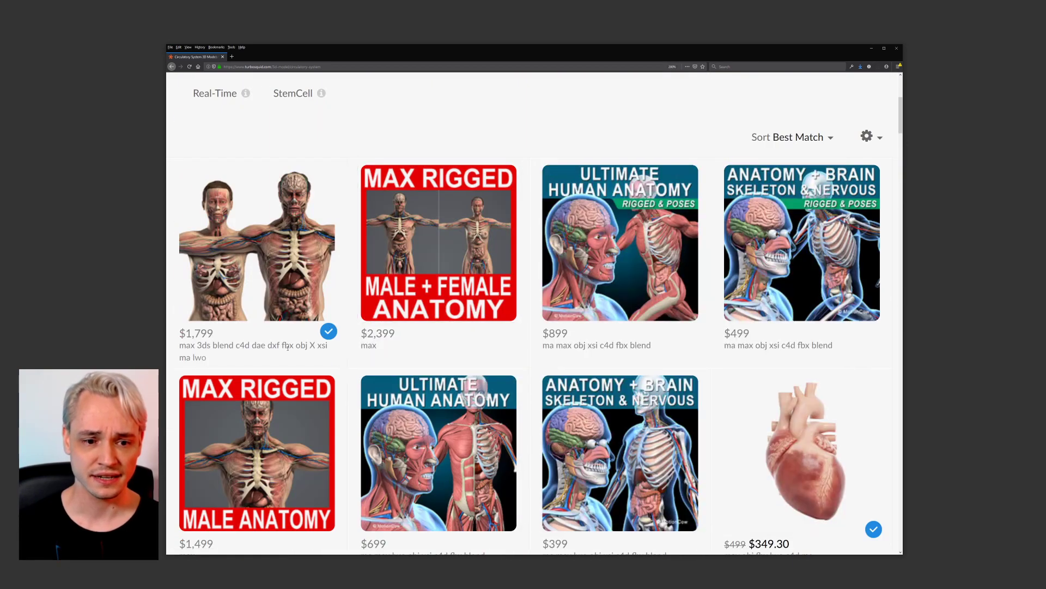
drag(622, 48, 638, 27)
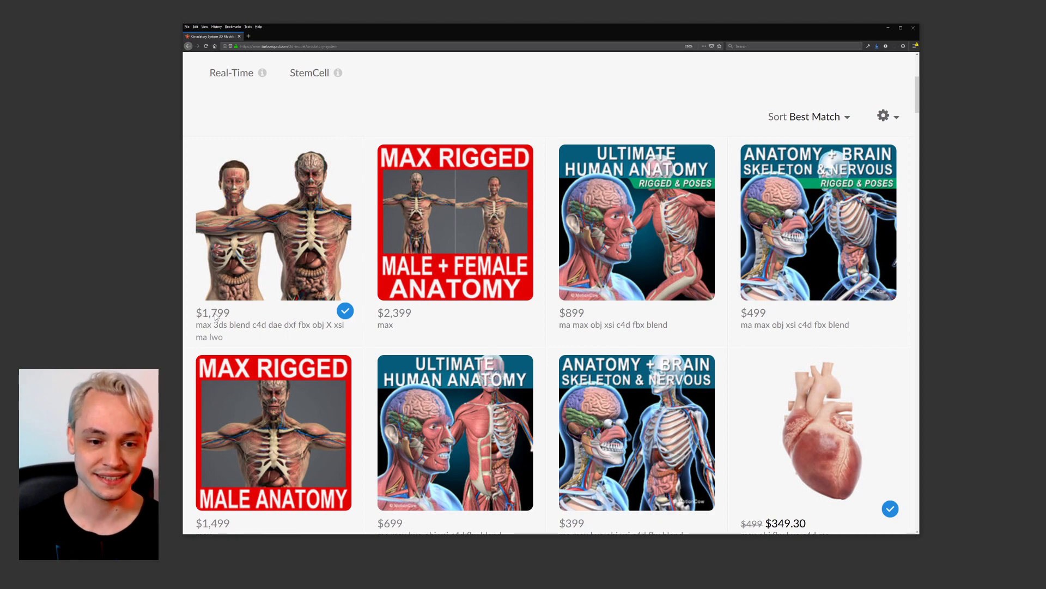
mouse_move(261, 327)
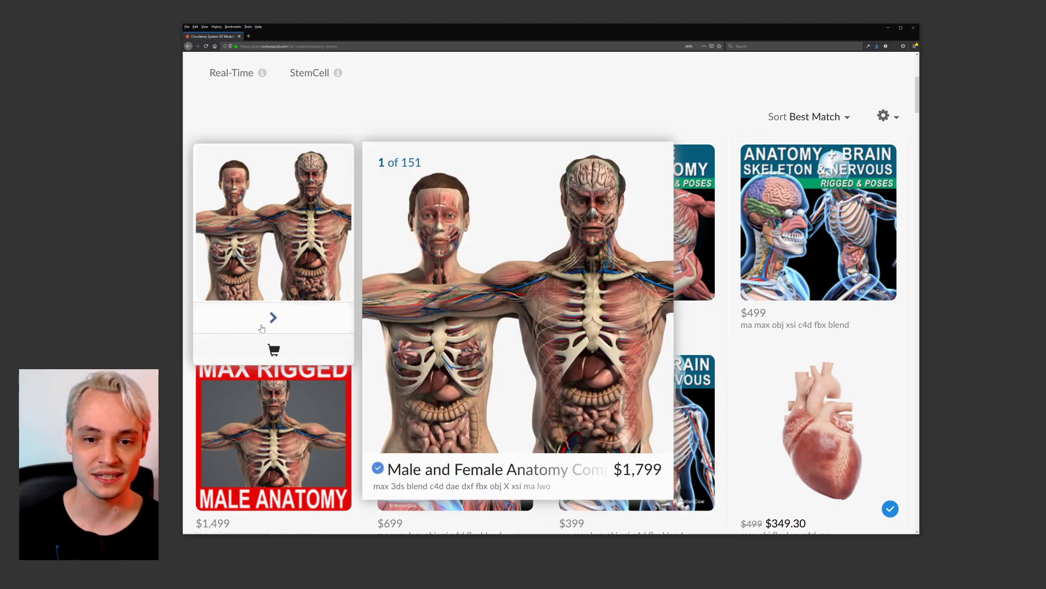
scroll(746, 133, up, 5)
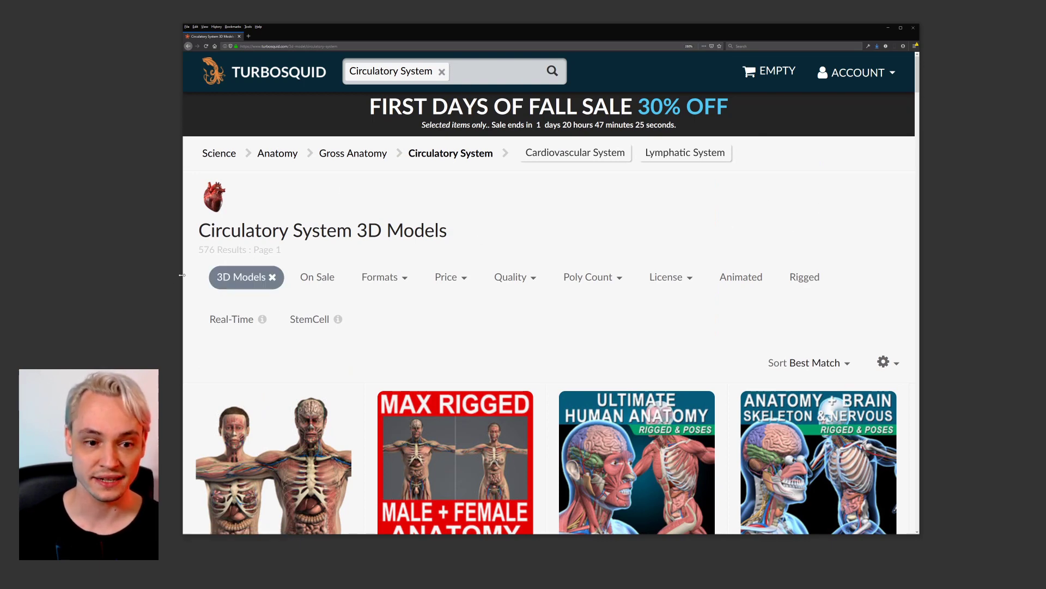
drag(182, 275, 133, 276)
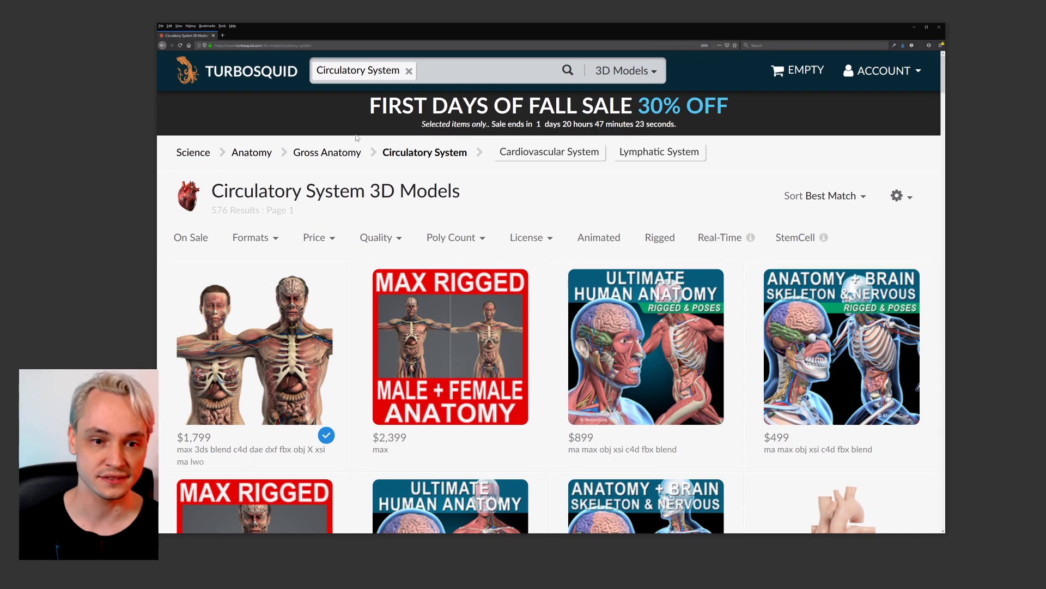
Replace the current search term with crate and limit the resulting 3D models to free ones.
click(409, 71)
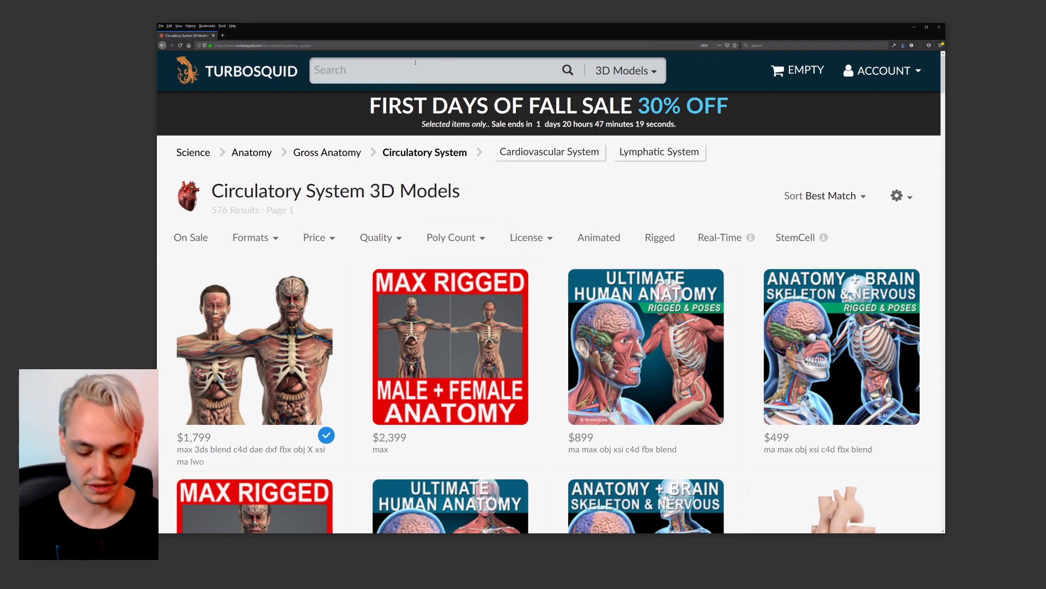
text(crate)
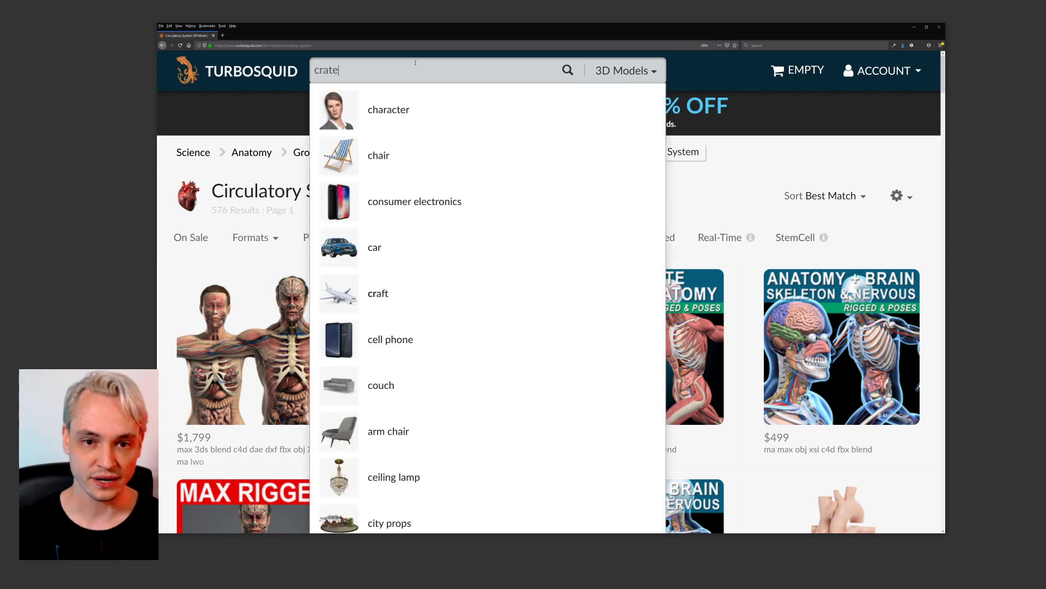
key(Return)
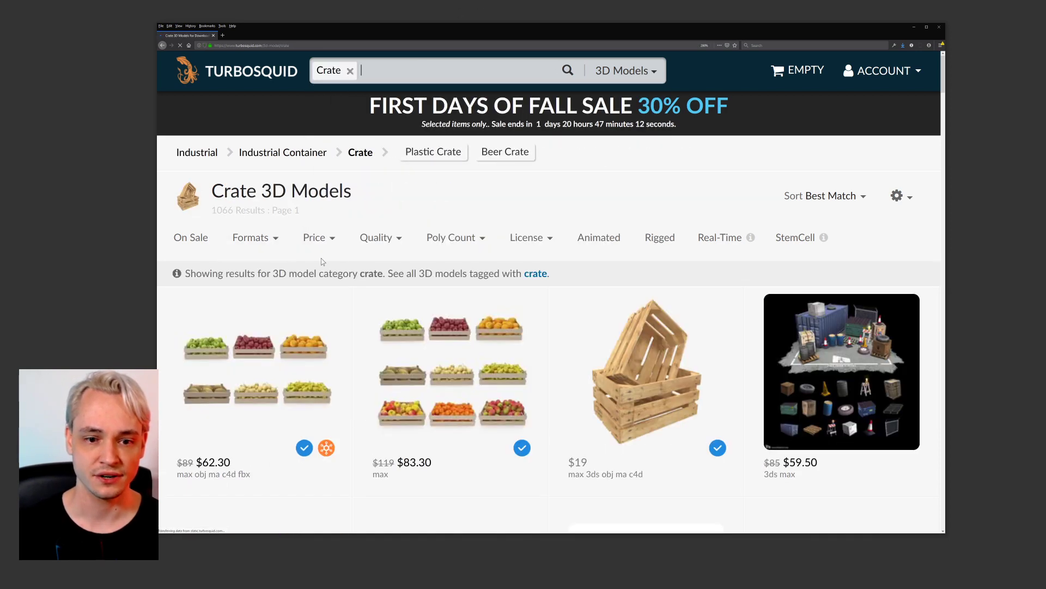
click(330, 243)
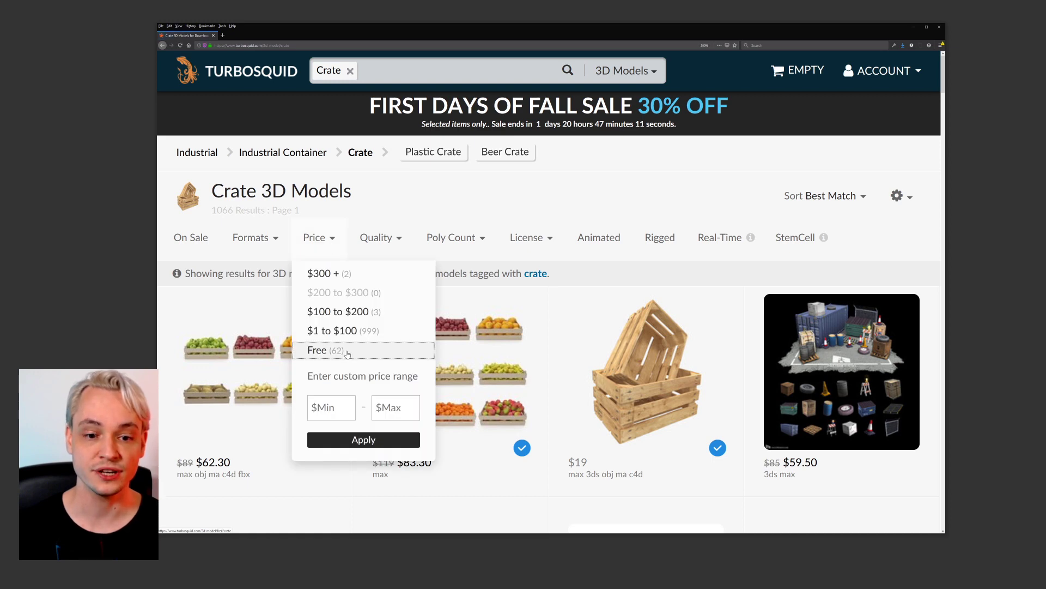
click(348, 351)
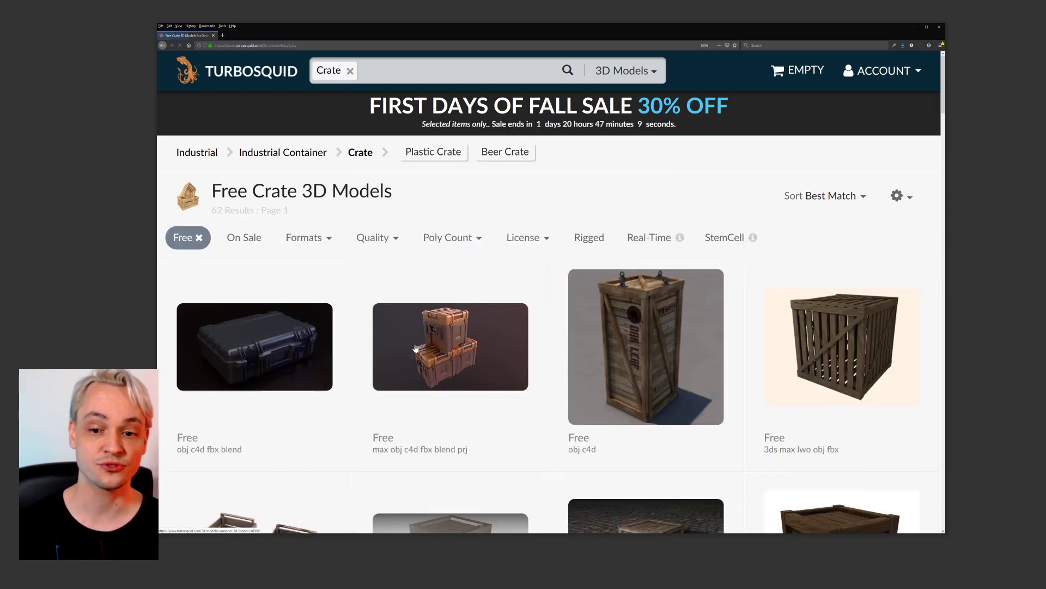
Look through the first rows of free crate models, previewing several wooden crates and checking their file formats.
mouse_move(650, 319)
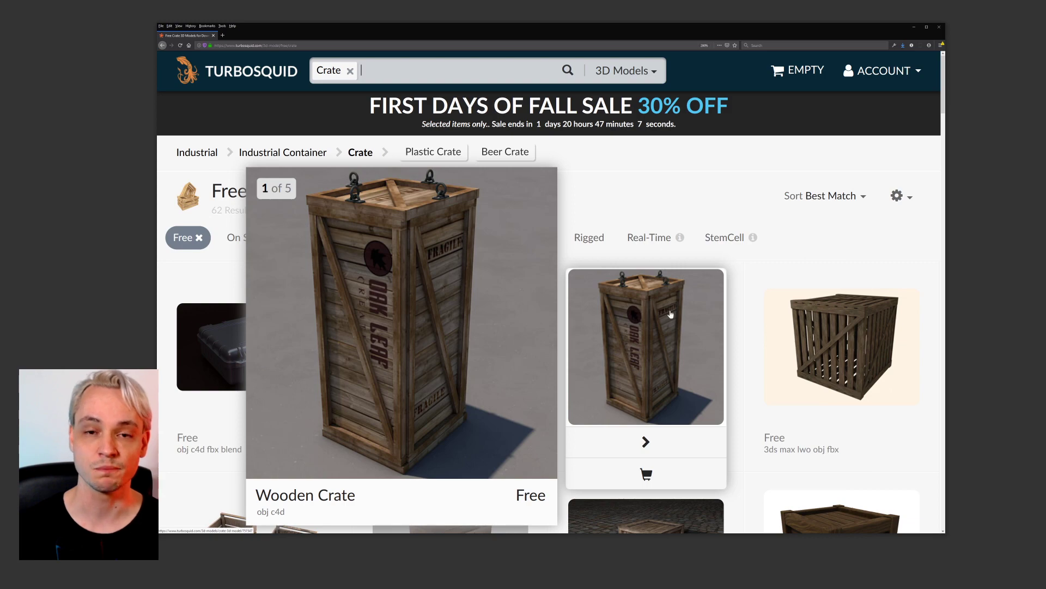
scroll(852, 303, down, 6)
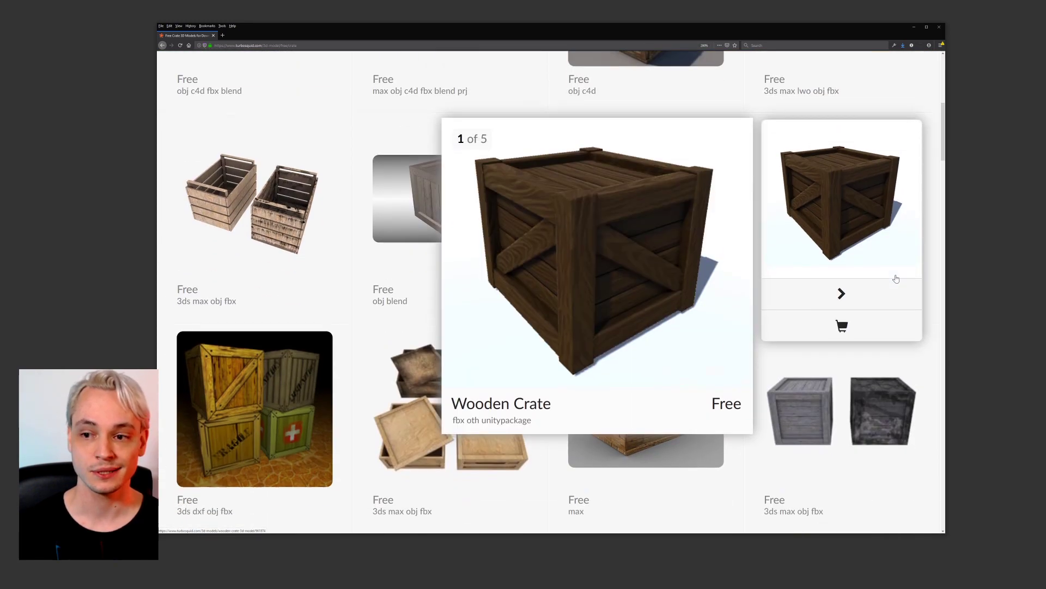
scroll(896, 278, down, 3)
scroll(896, 278, up, 5)
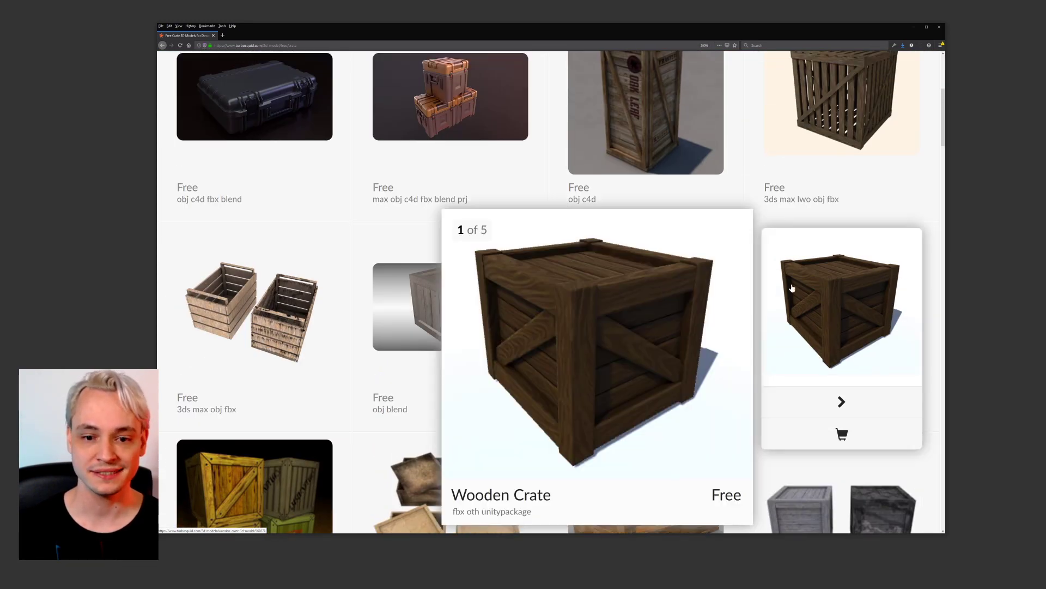
scroll(490, 305, down, 4)
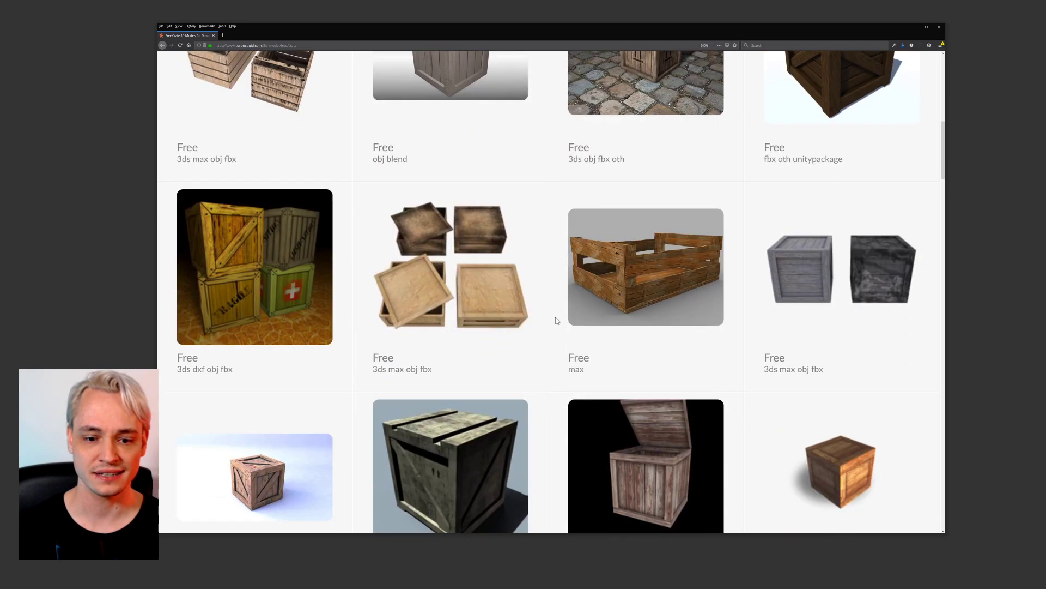
scroll(557, 321, down, 8)
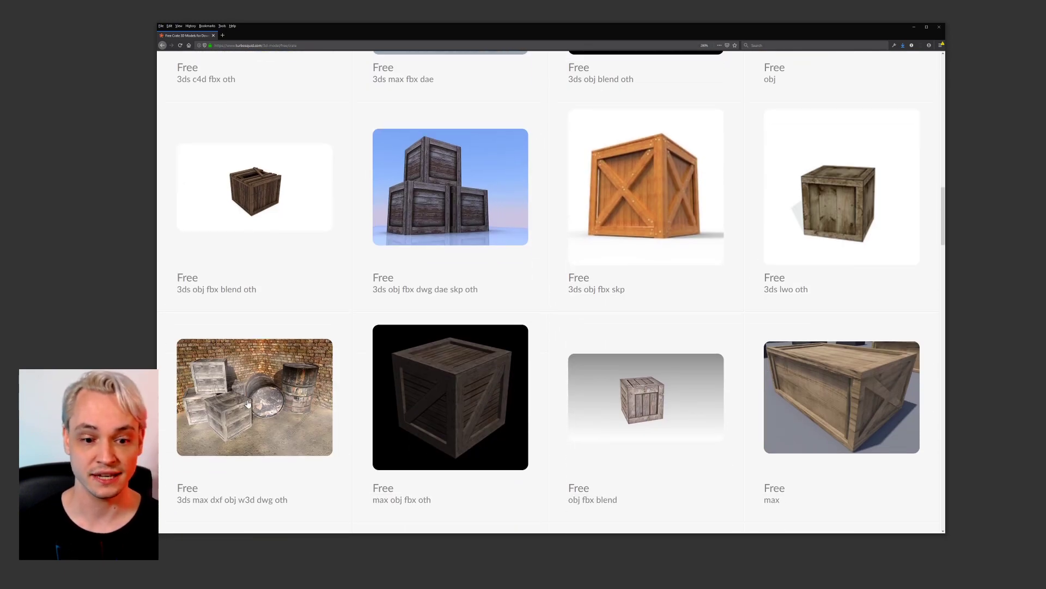
mouse_move(253, 400)
scroll(255, 384, down, 3)
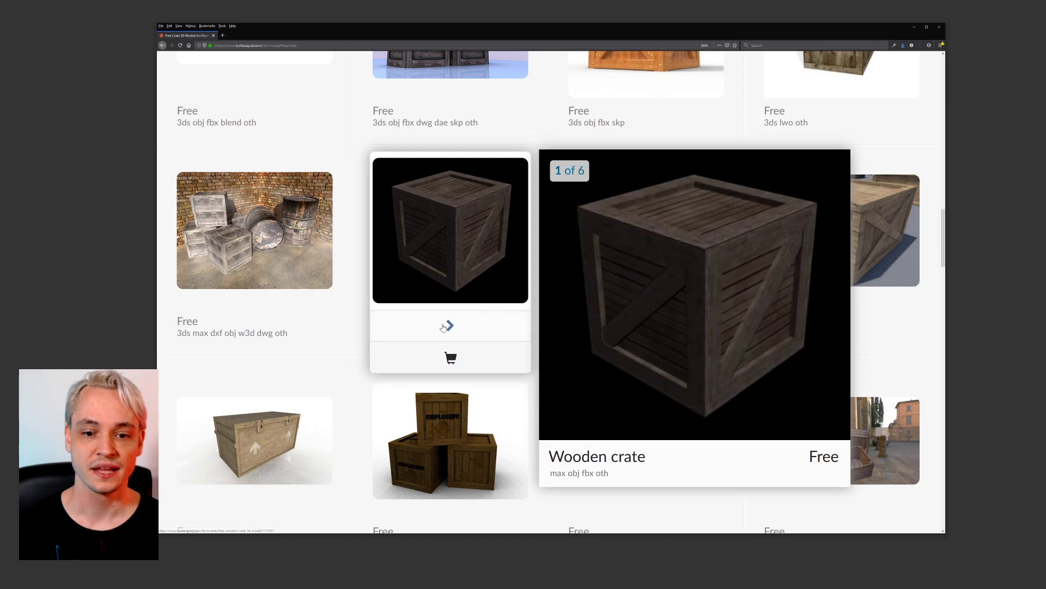
mouse_move(279, 306)
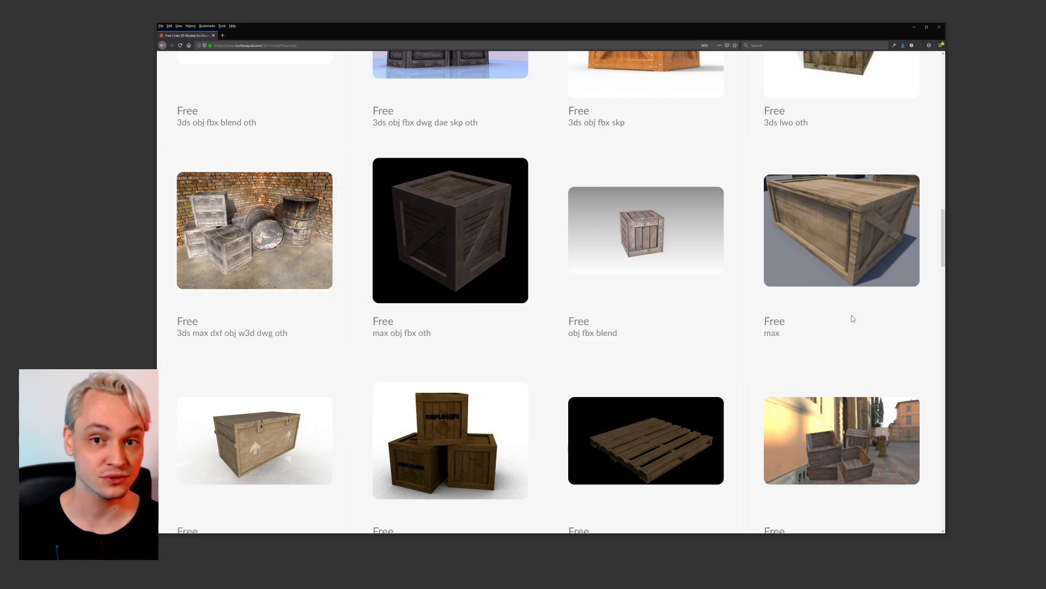
Preview the free Crates wood model and show its second image.
scroll(851, 316, down, 3)
mouse_move(852, 316)
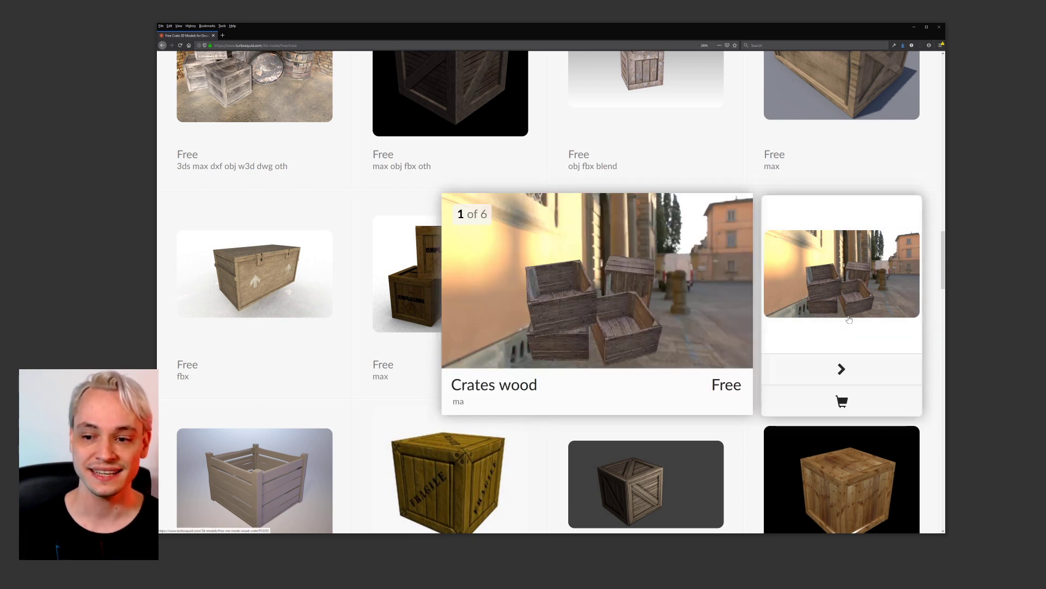
click(850, 376)
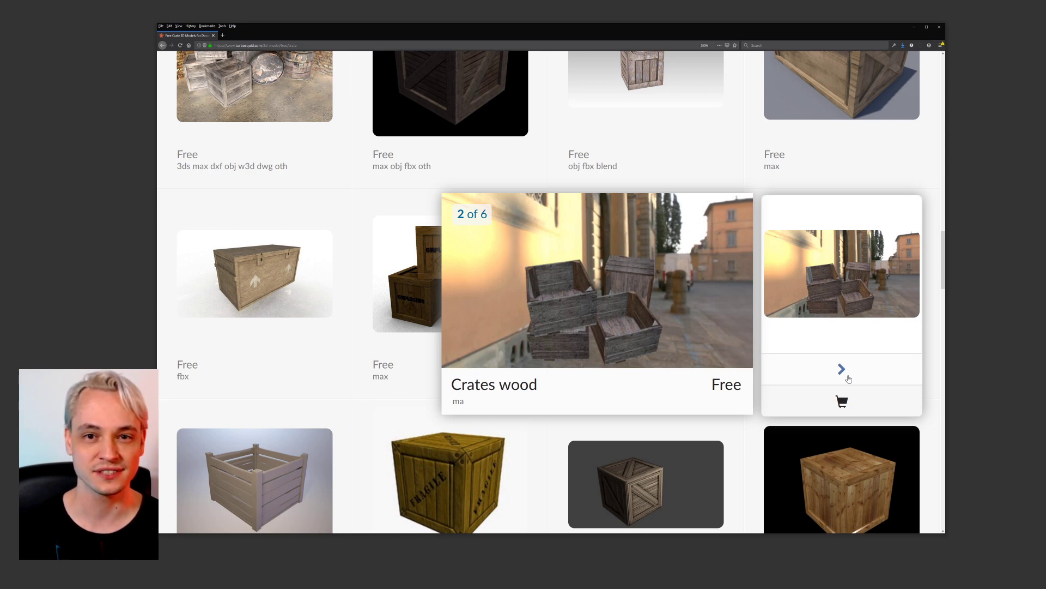
Examine the remaining free crate models, previewing Simple Wooden Crate and Crates Unlimited.
scroll(933, 297, down, 3)
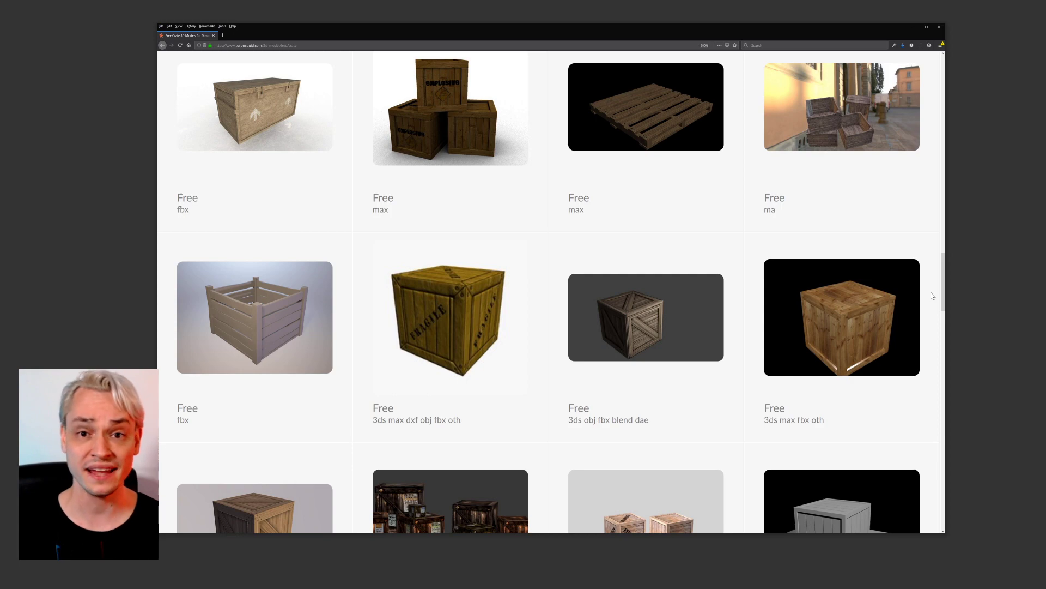
scroll(853, 303, down, 5)
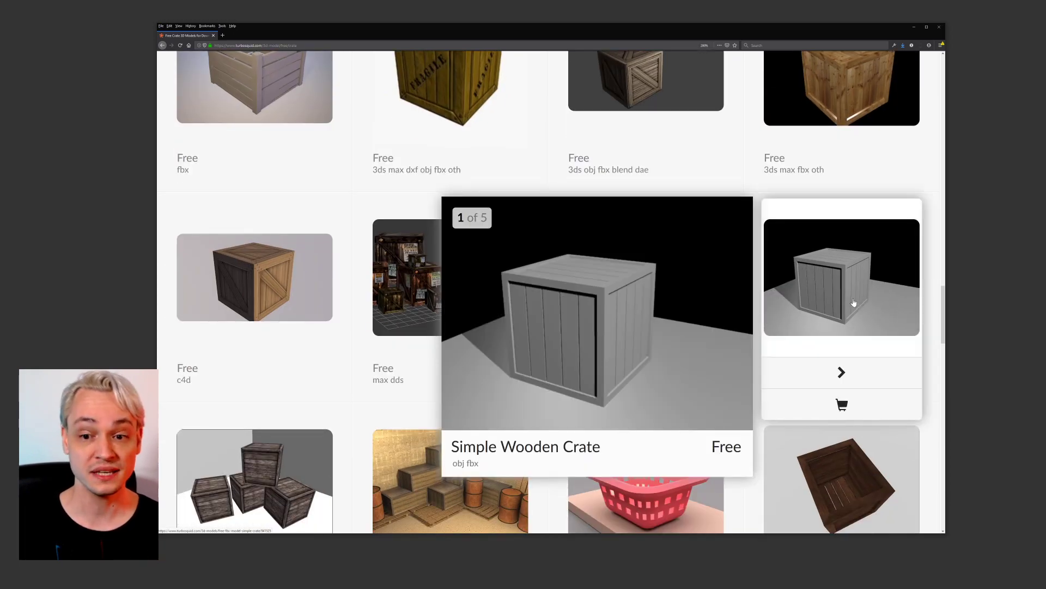
scroll(933, 263, down, 3)
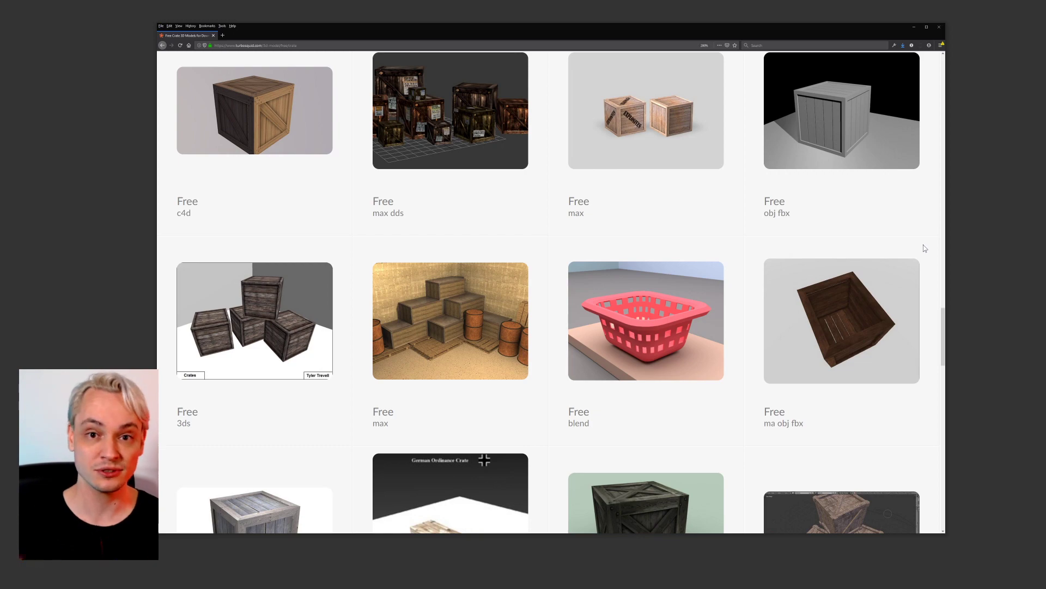
scroll(574, 253, down, 5)
mouse_move(566, 237)
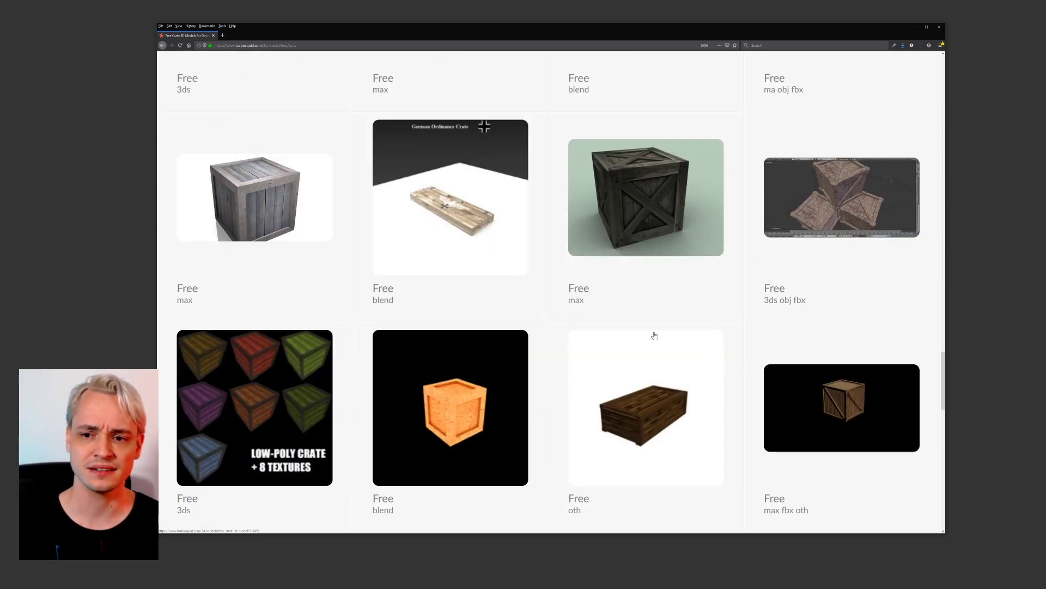
scroll(654, 334, down, 8)
mouse_move(667, 338)
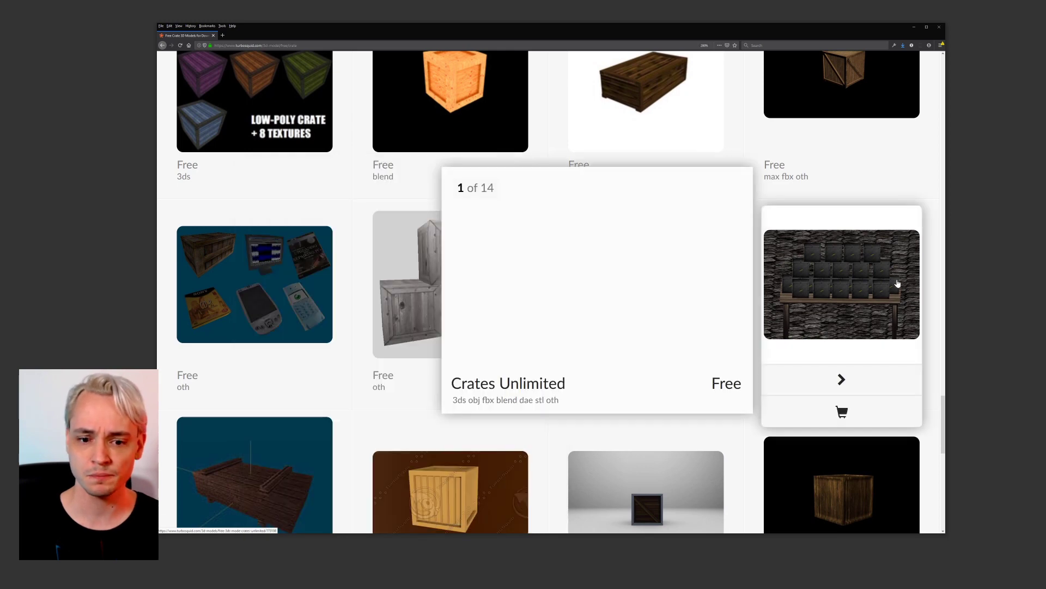
scroll(898, 283, down, 5)
mouse_move(866, 267)
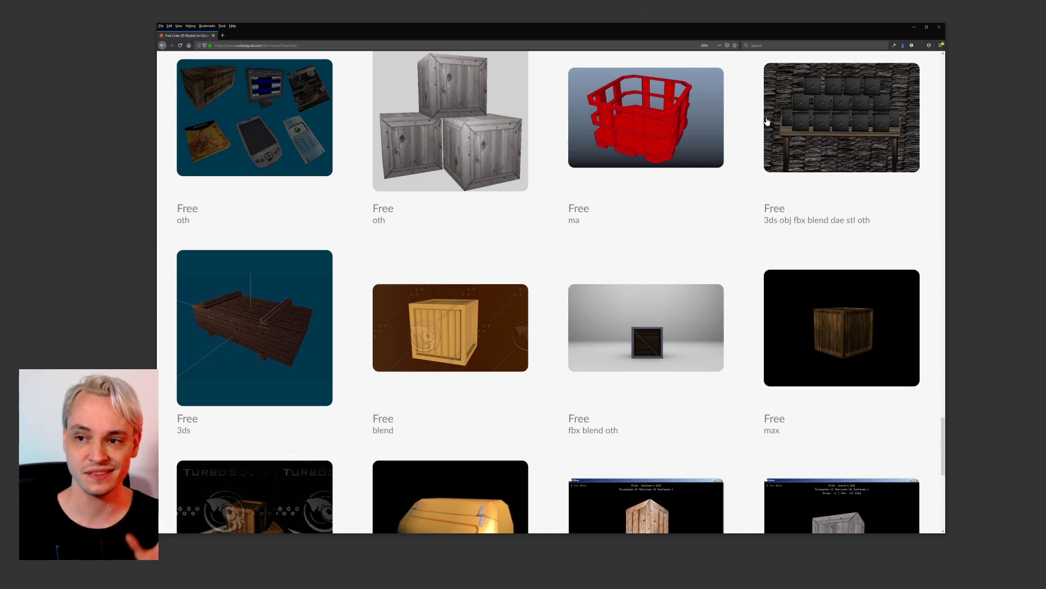
Minimize the browser, switch to the Maya scene, and bring the TurboSquid window back in front of it.
click(913, 27)
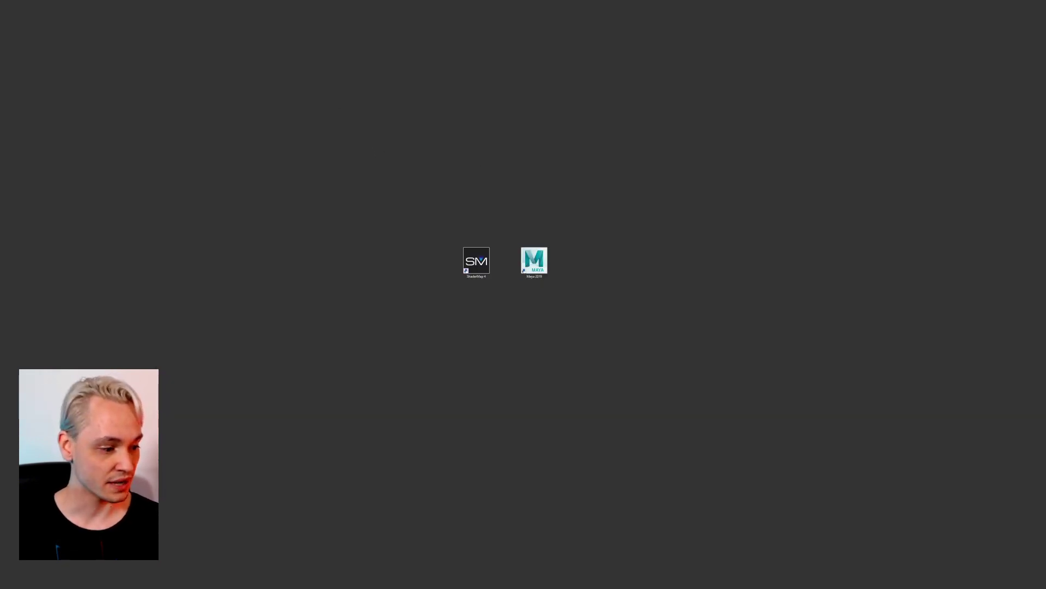
key(alt+Tab)
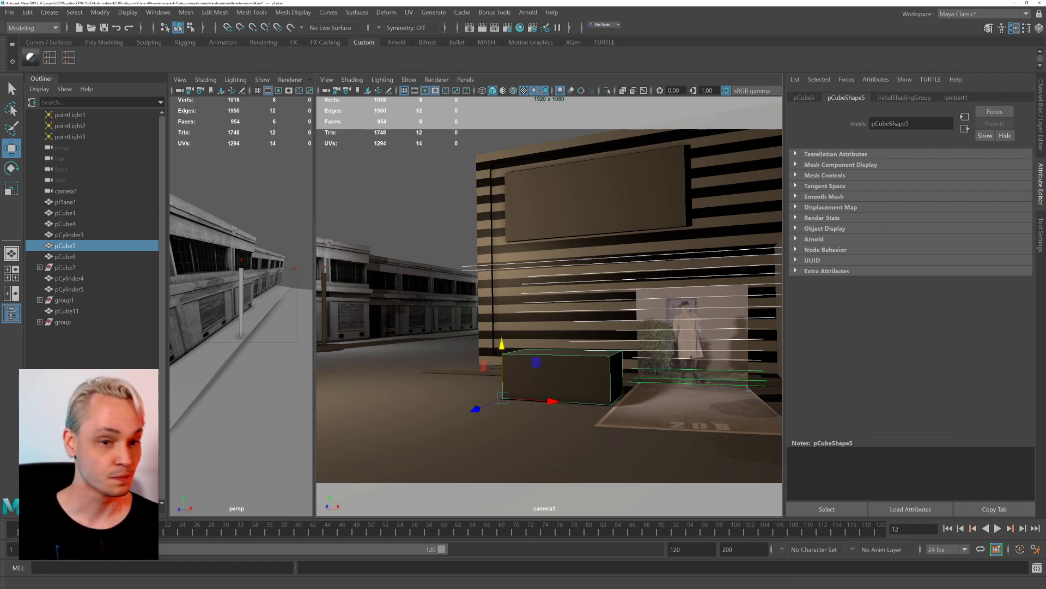
key(alt+Tab)
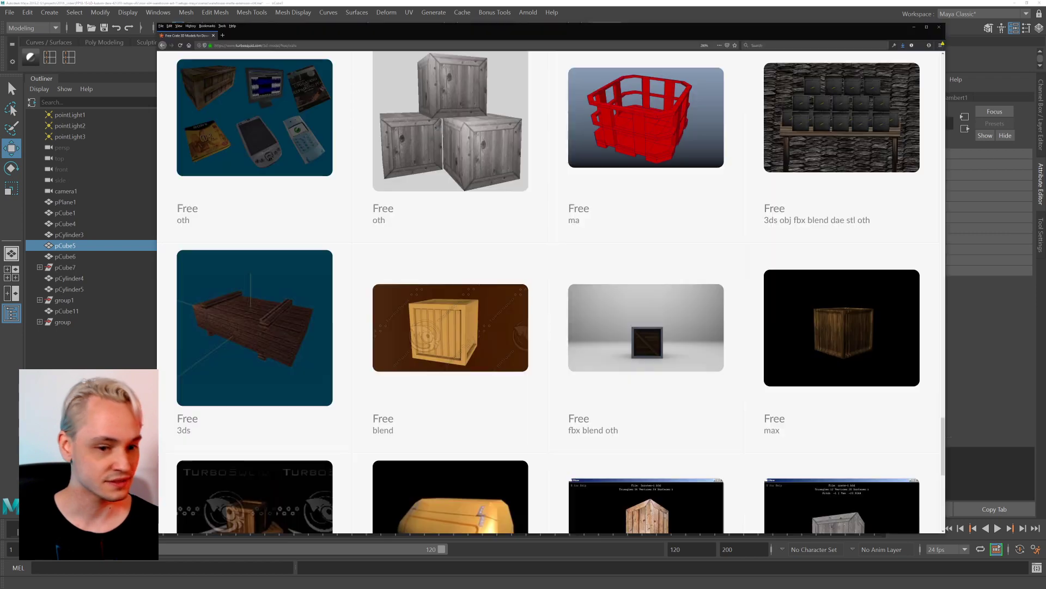
Compare free low-poly crates near the end of the results, previewing the Ammo low-poly model and crate.zip.
scroll(400, 286, down, 5)
scroll(387, 277, up, 3)
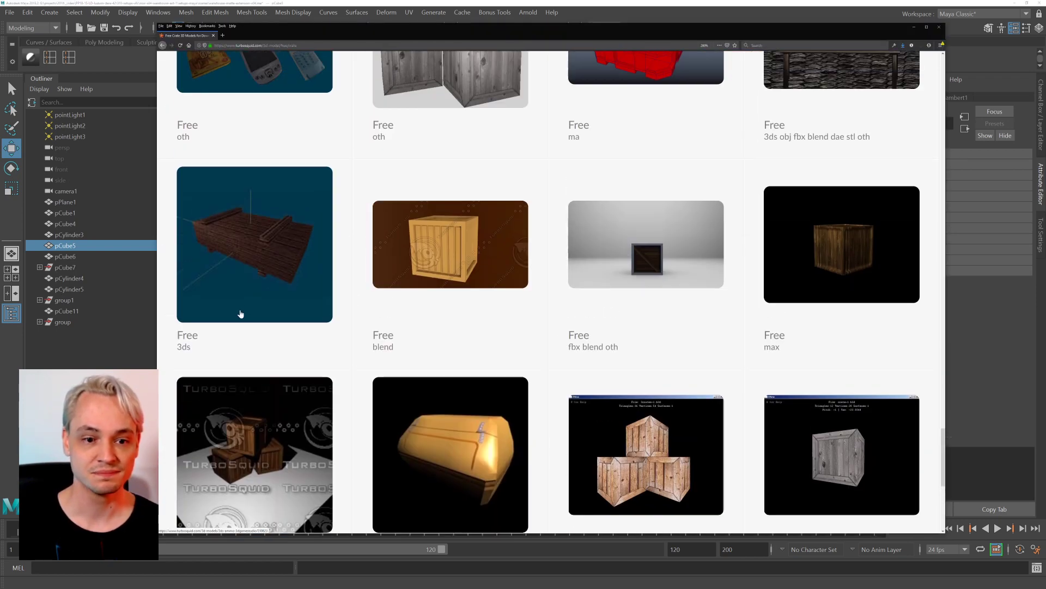
mouse_move(240, 311)
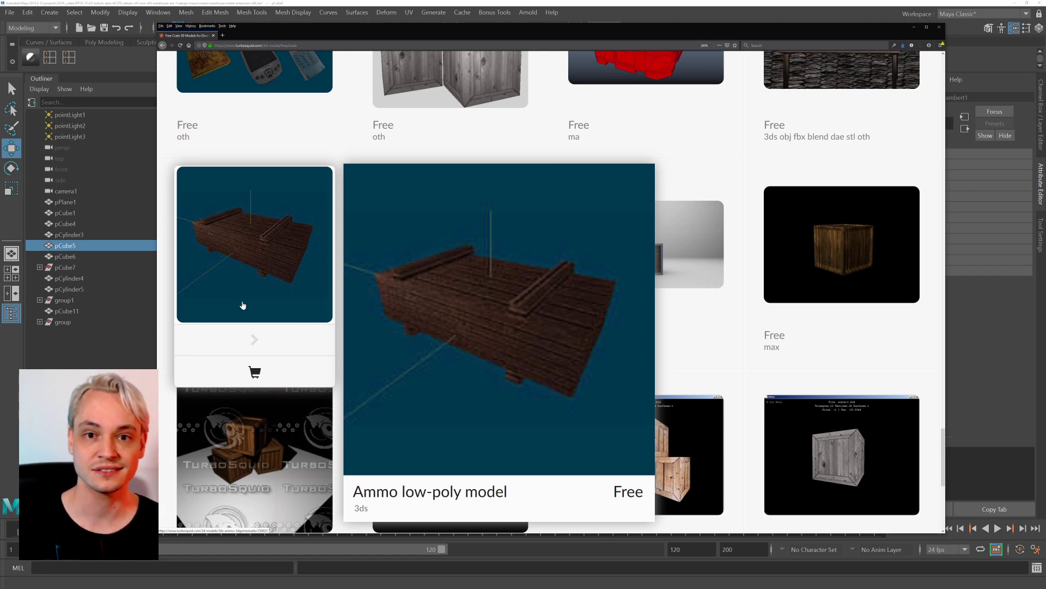
scroll(244, 304, up, 4)
mouse_move(220, 278)
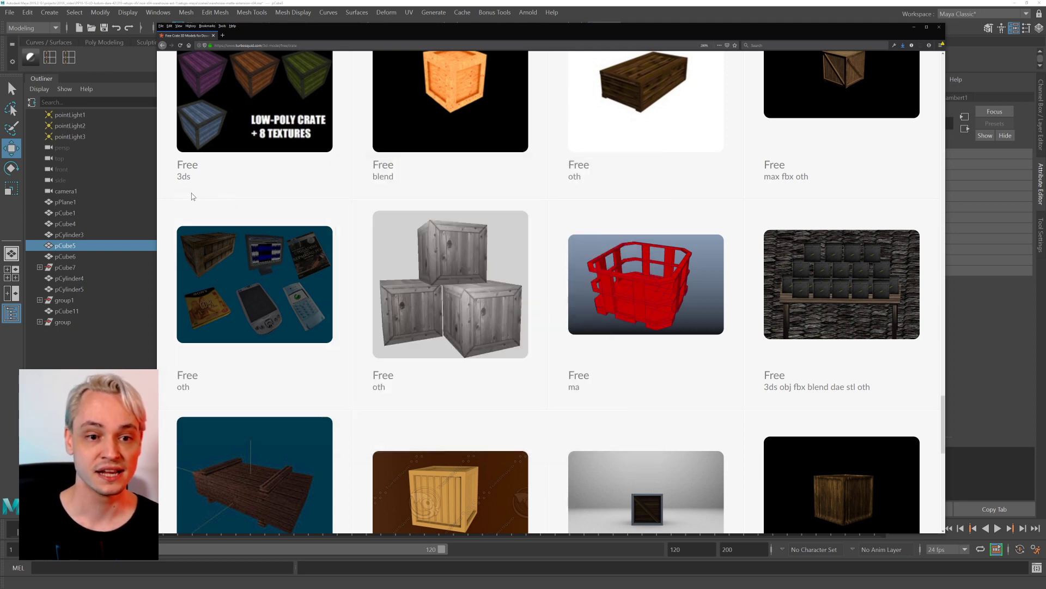
scroll(453, 218, up, 3)
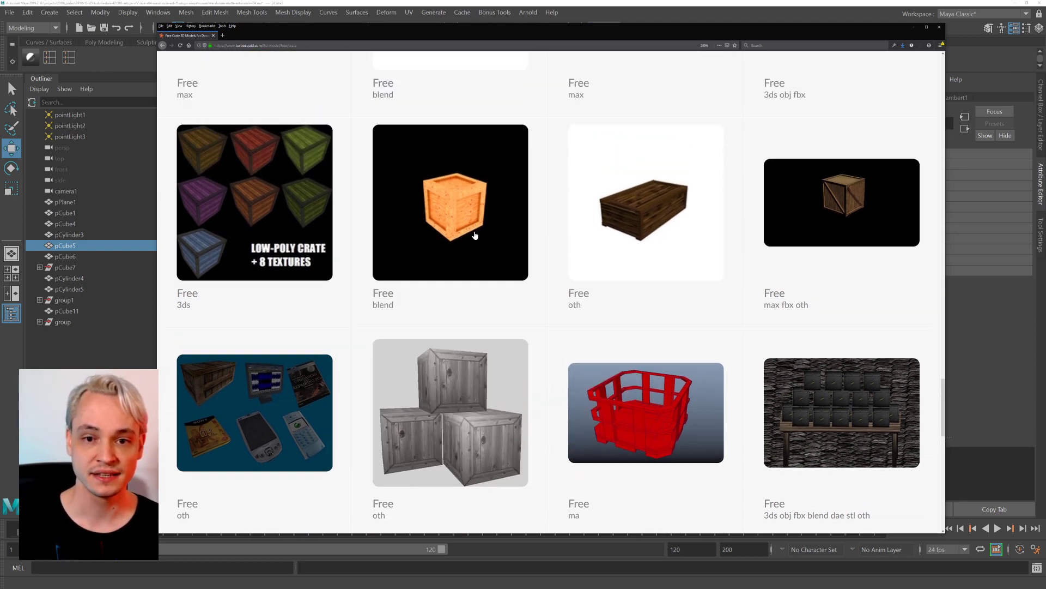
mouse_move(654, 278)
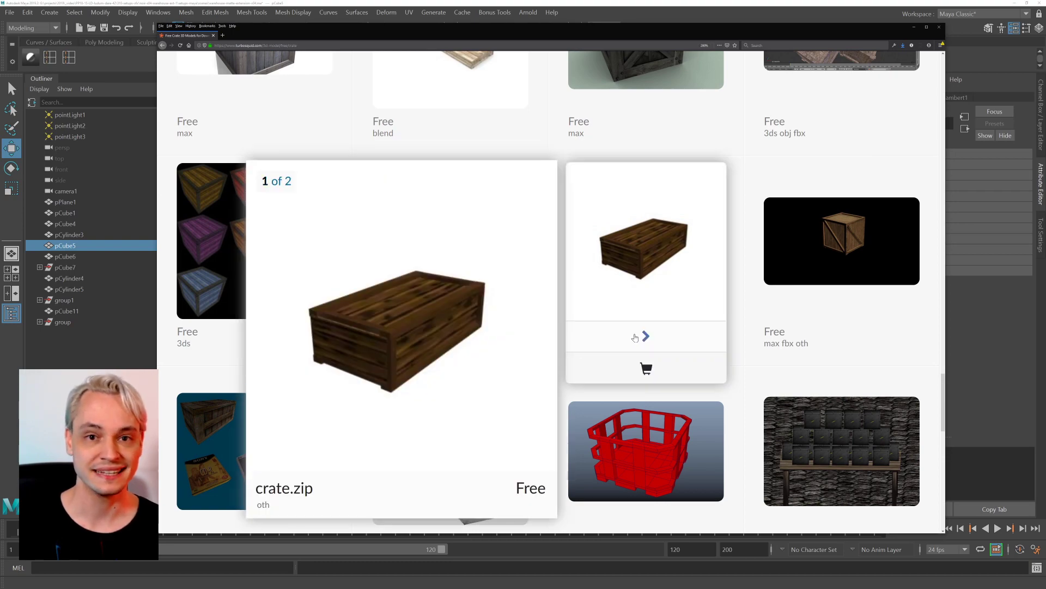
Look back through the free crate results, then minimize the browser to return to the Maya scene.
scroll(778, 366, up, 1)
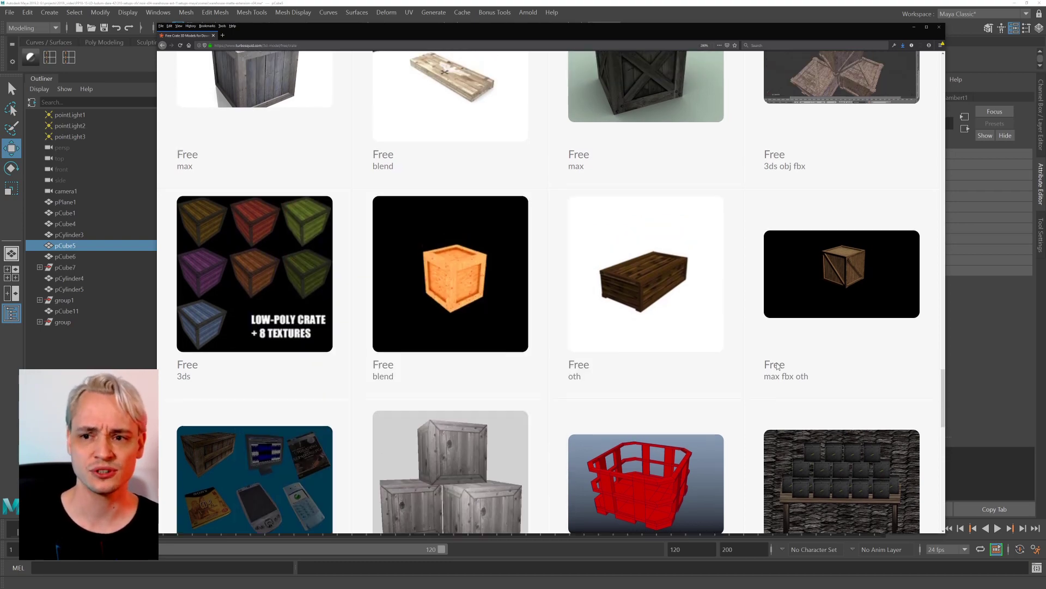
scroll(778, 365, up, 5)
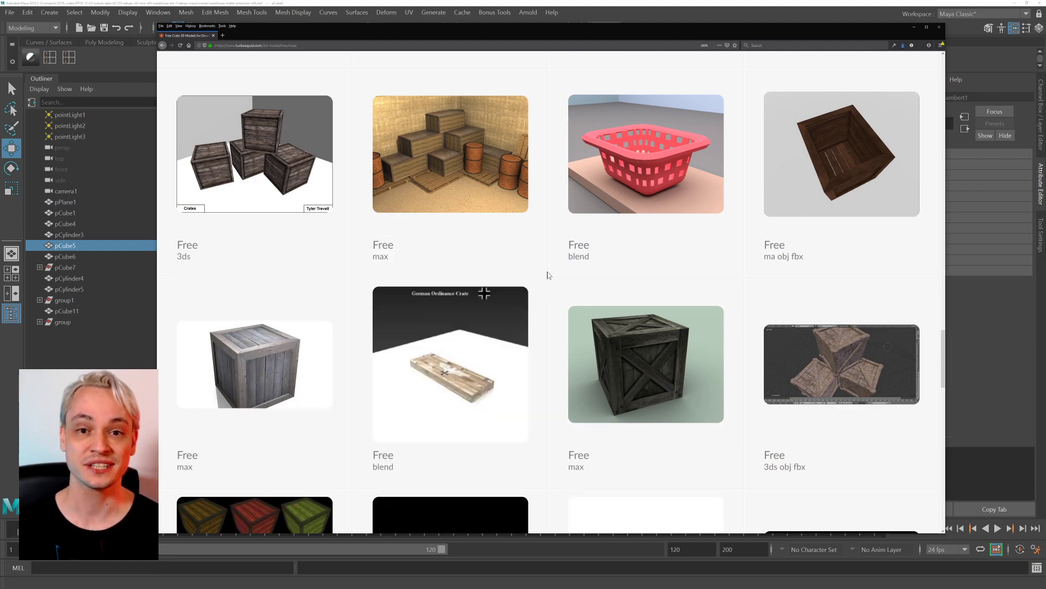
scroll(549, 275, up, 7)
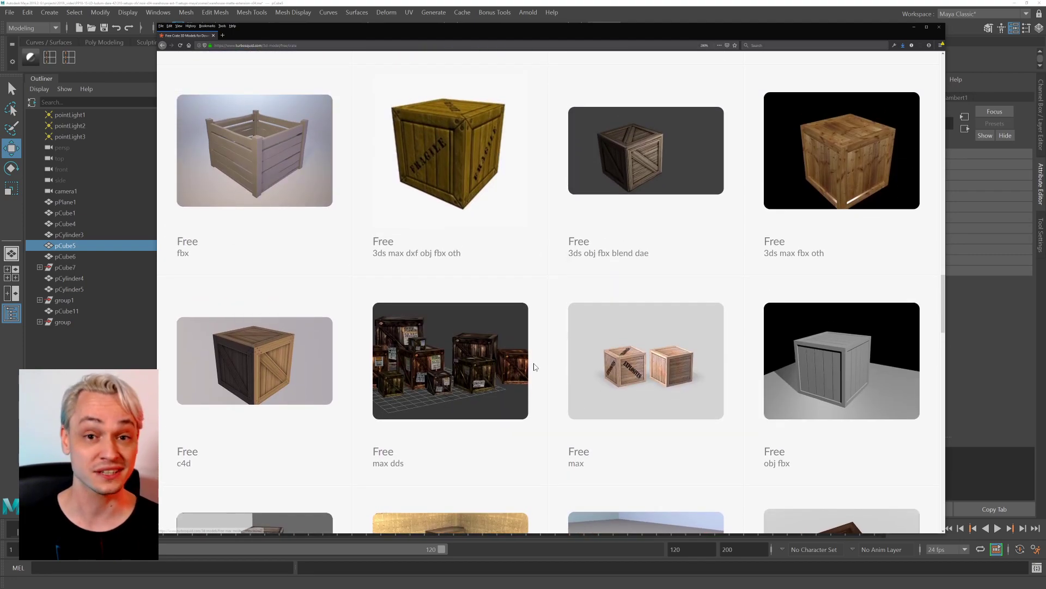
scroll(474, 346, up, 4)
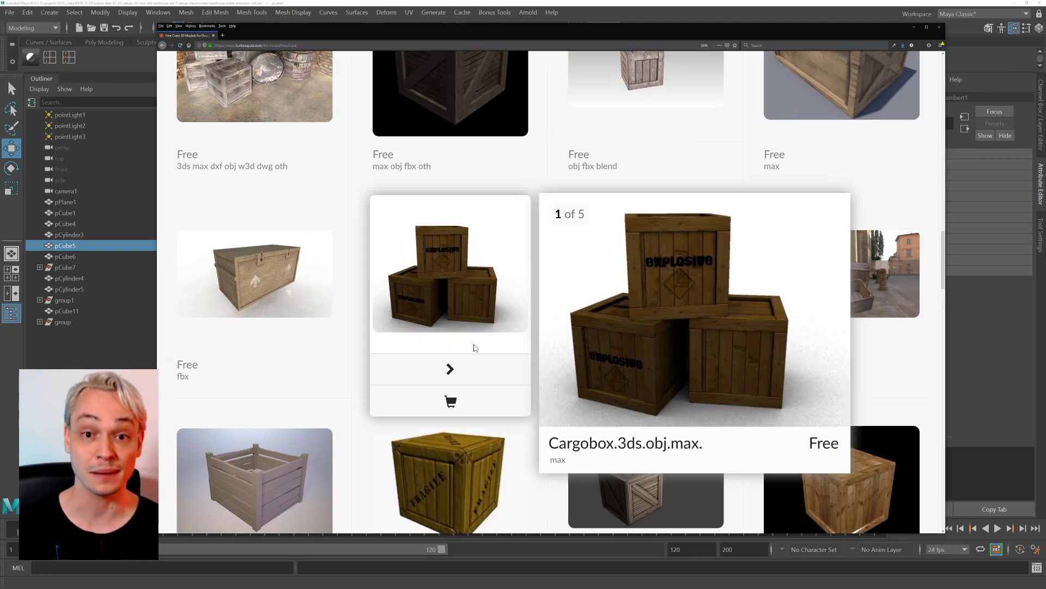
scroll(475, 346, up, 3)
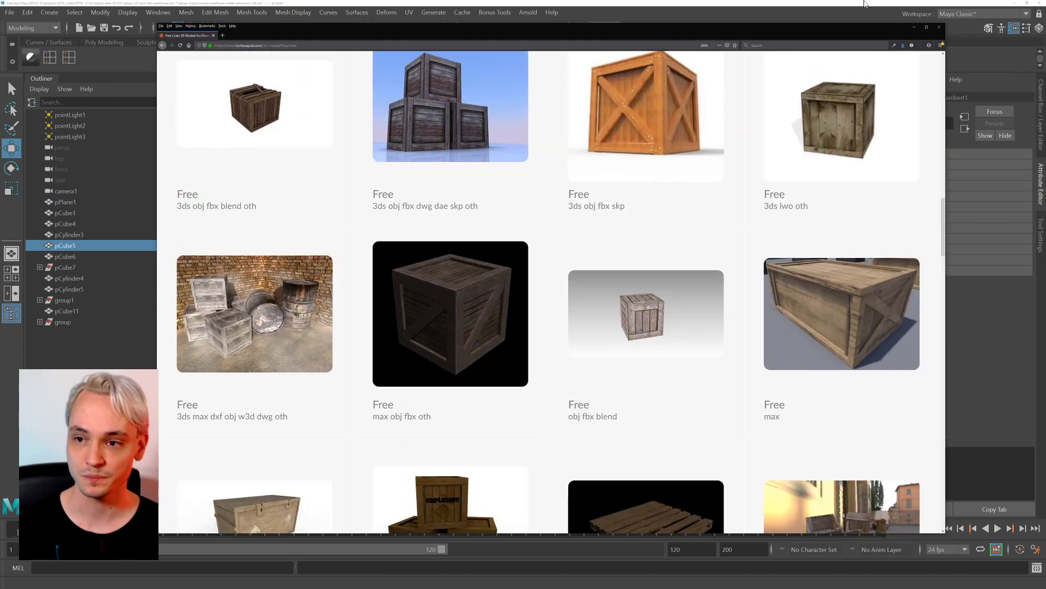
click(914, 28)
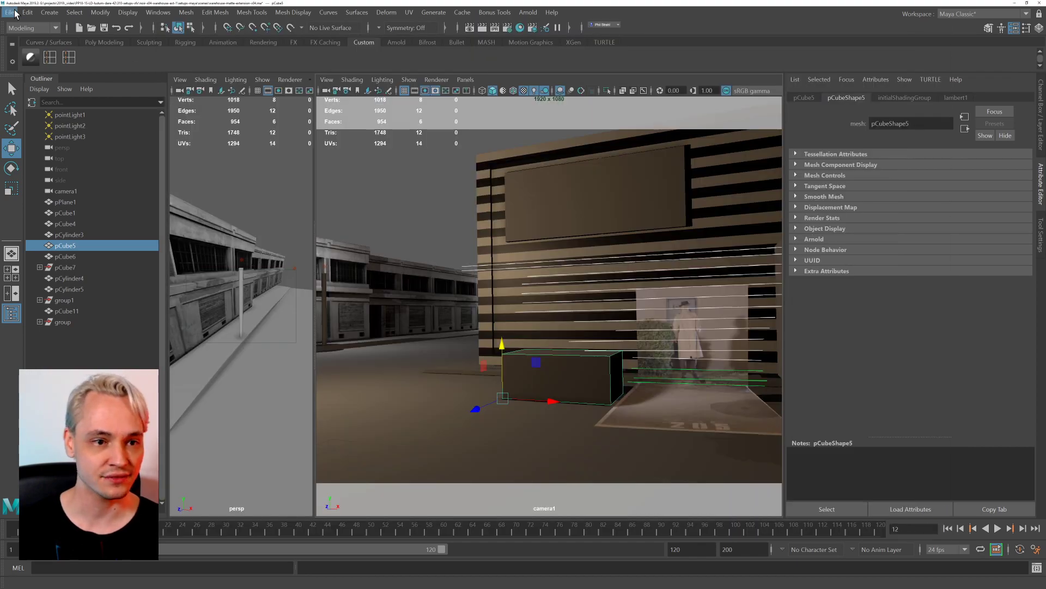
click(91, 28)
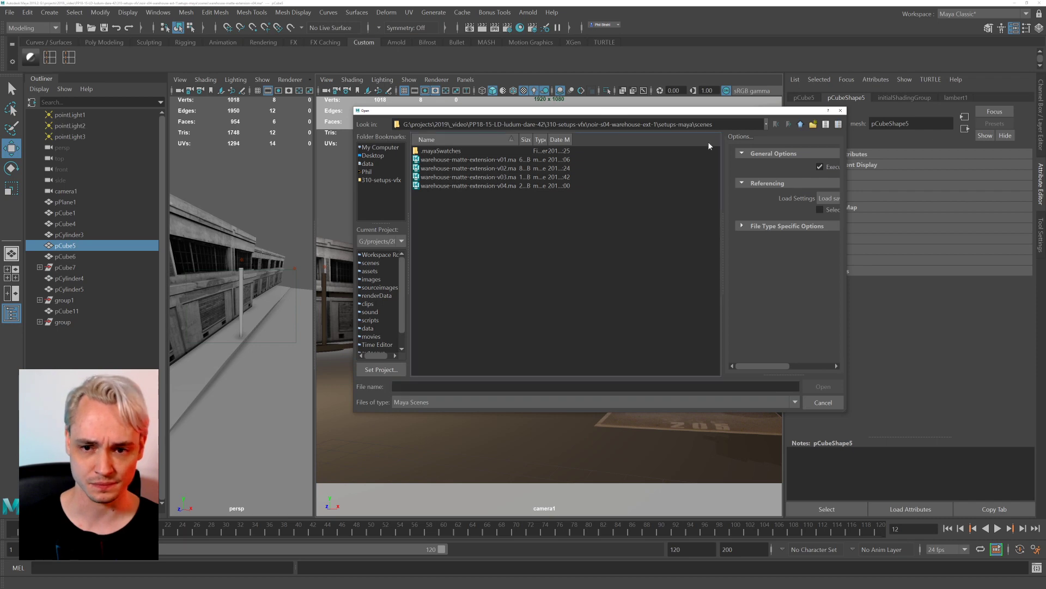
click(790, 125)
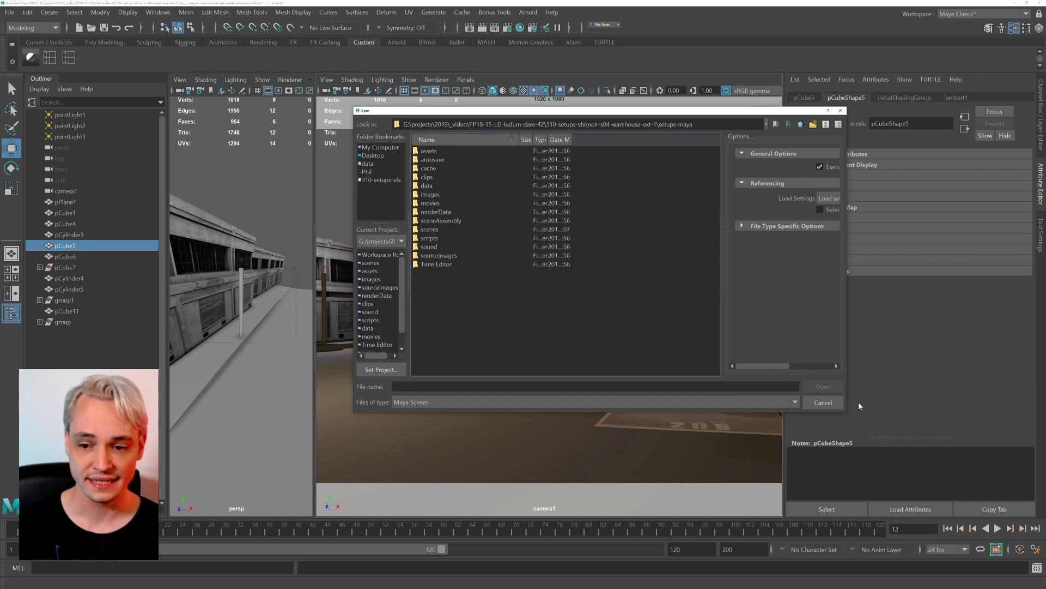
click(823, 403)
Set the current project to the recently used setups-maya project in the _shared-assets folder.
click(10, 12)
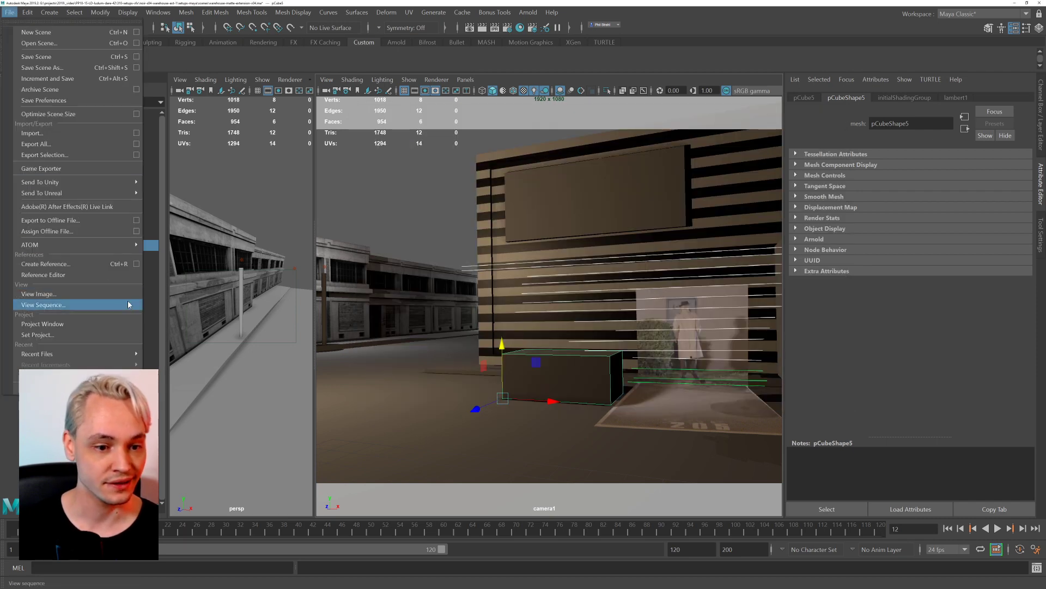
mouse_move(82, 376)
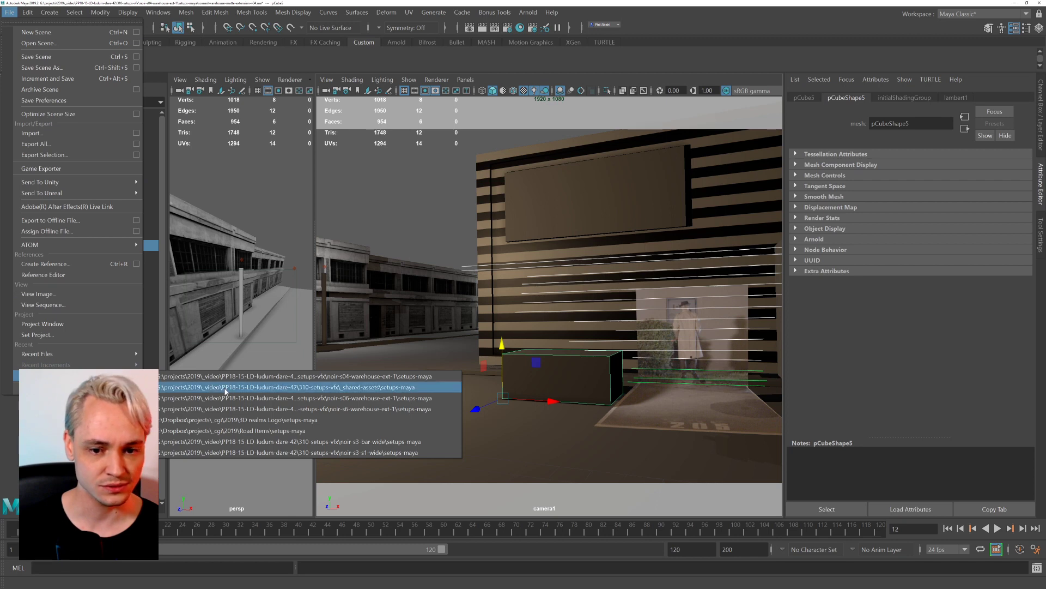
click(295, 387)
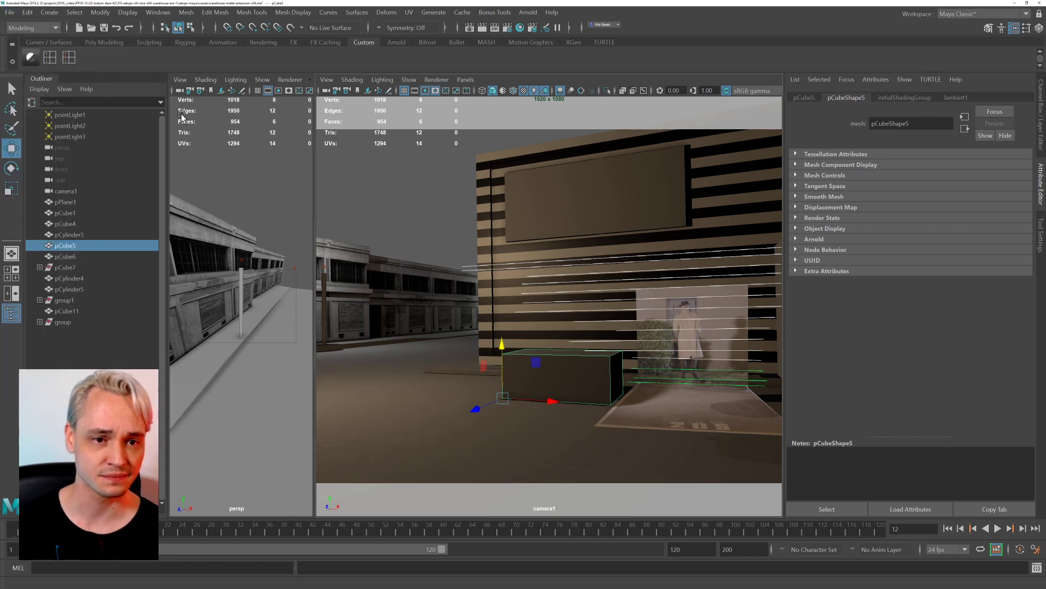
Start opening a scene from the shared assets project and look through the model folders inside _turbosquid.
click(91, 27)
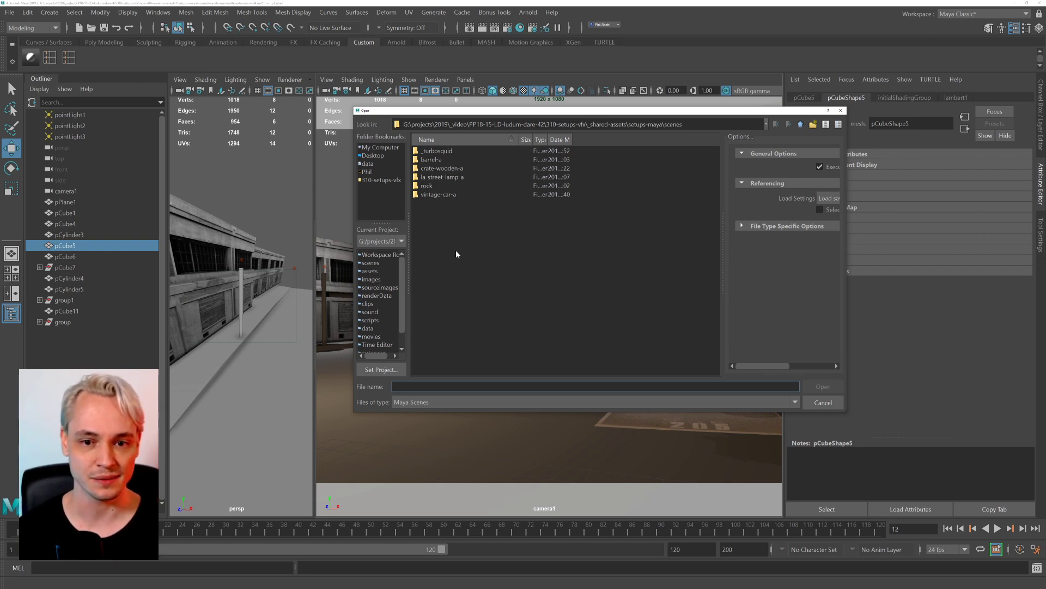
drag(470, 113, 509, 83)
click(492, 122)
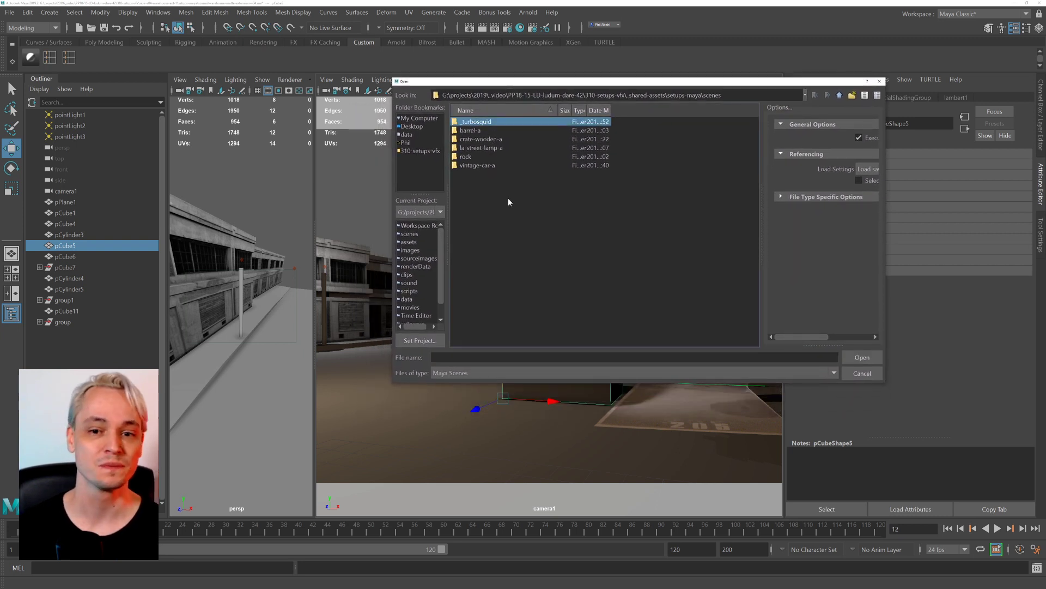
double_click(496, 125)
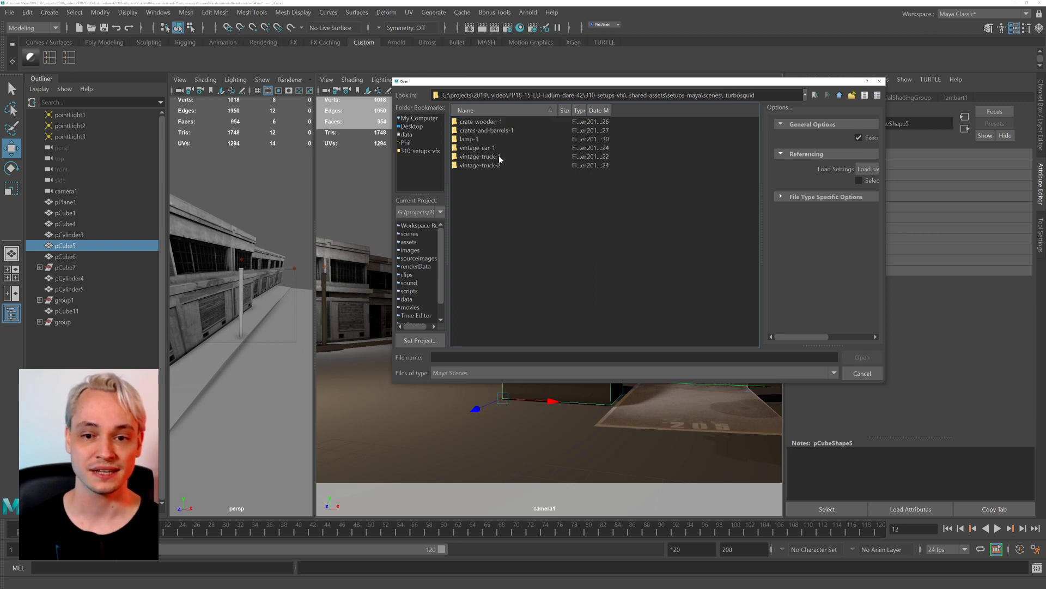
click(498, 123)
key(Down)
key(Down)
key(Down)
key(Down)
key(Down)
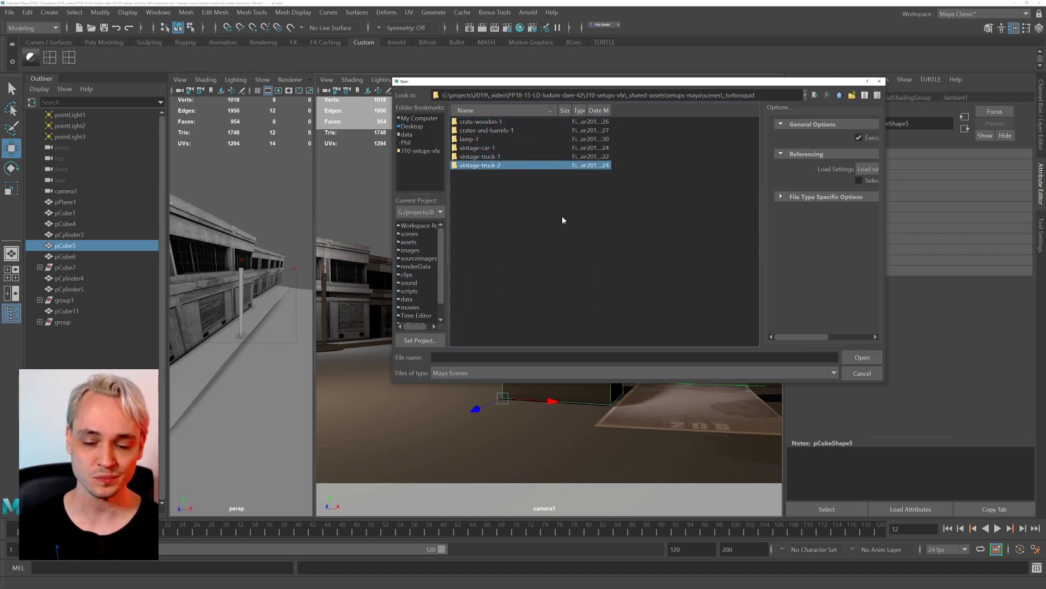
Go back to the scenes folder and look through the prepared asset folders from barrel-a to vintage-car-a.
key(BackSpace)
click(499, 123)
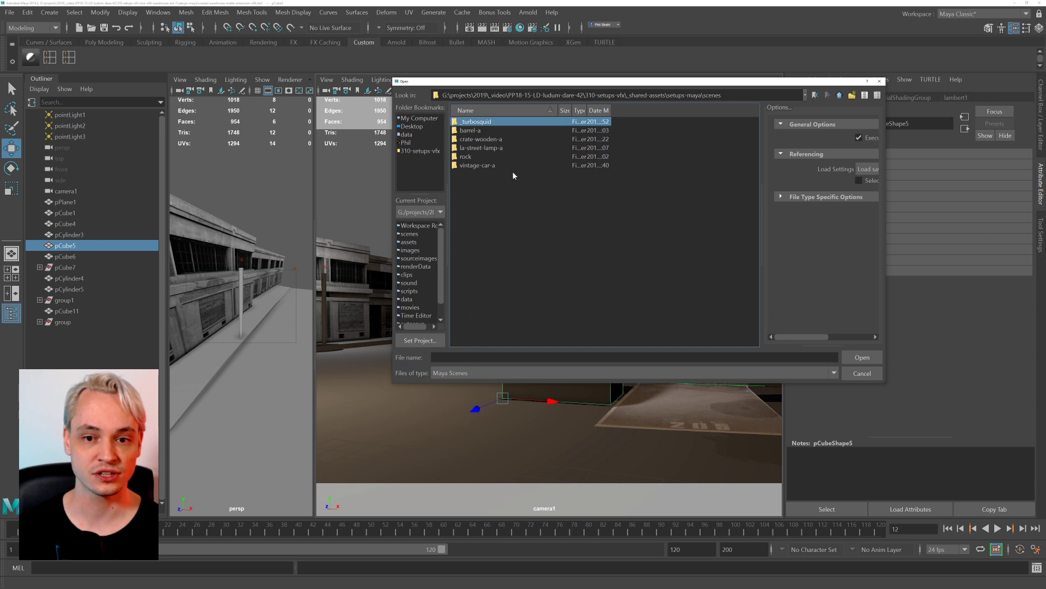
key(Down)
key(Down)
key(Down)
key(Down)
key(Down)
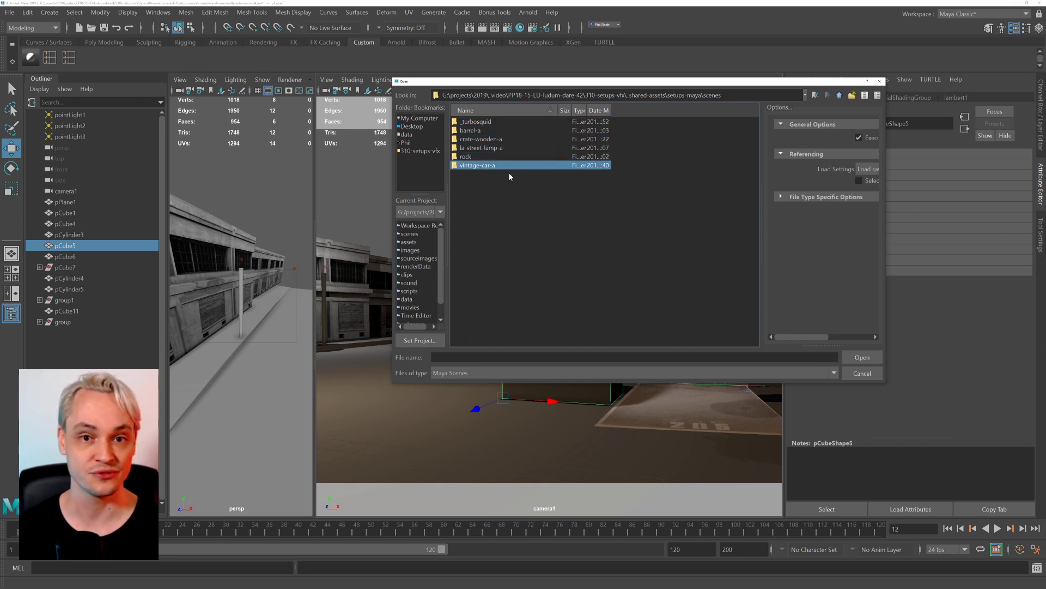
key(Up)
key(Up)
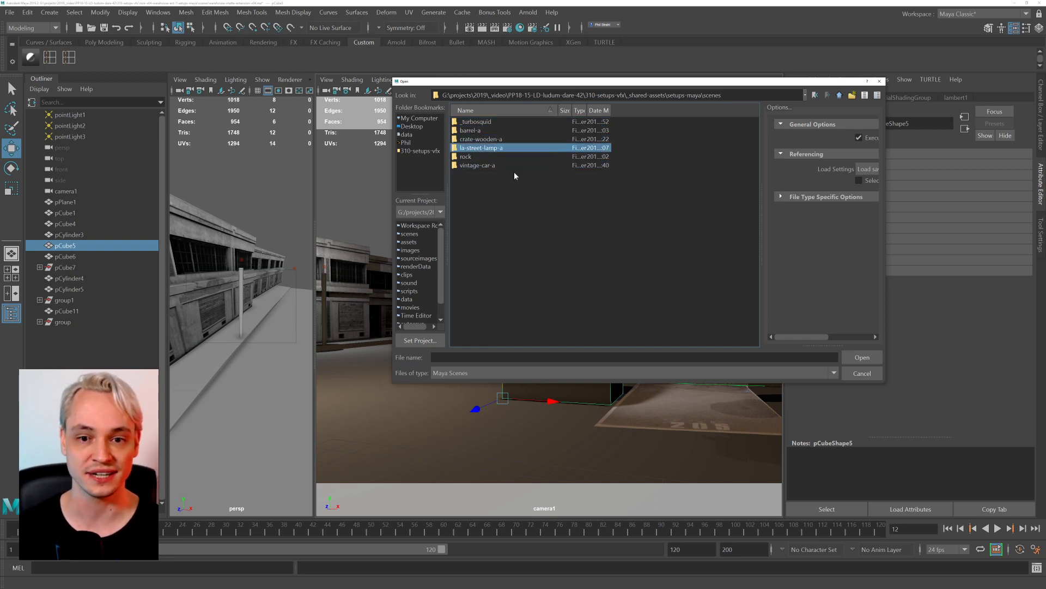
Open crate-wooden-a.ma from the crate-wooden-a folder, discarding unsaved changes to the warehouse scene.
double_click(496, 140)
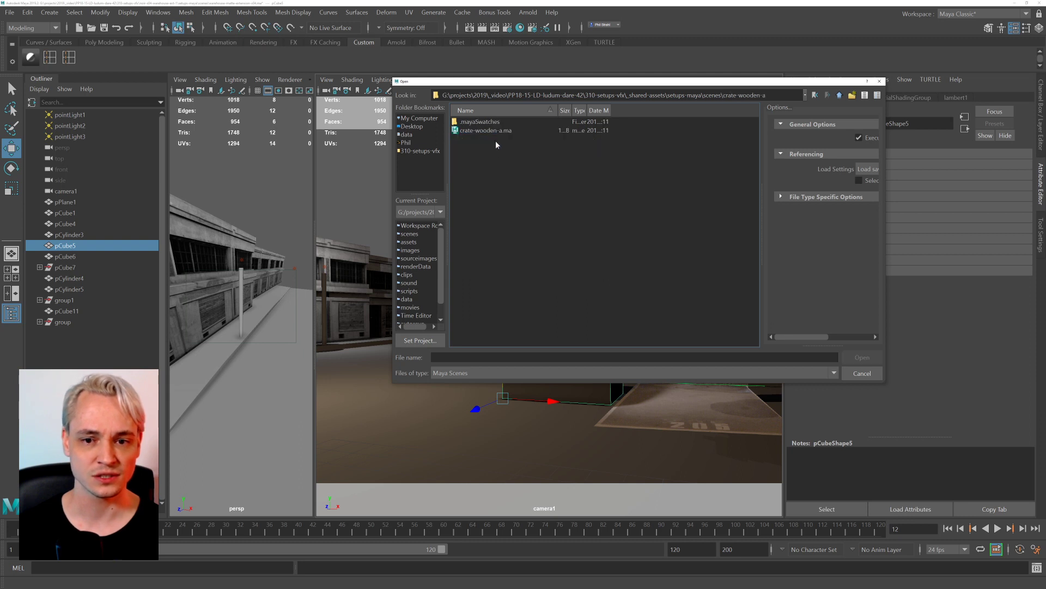
double_click(493, 132)
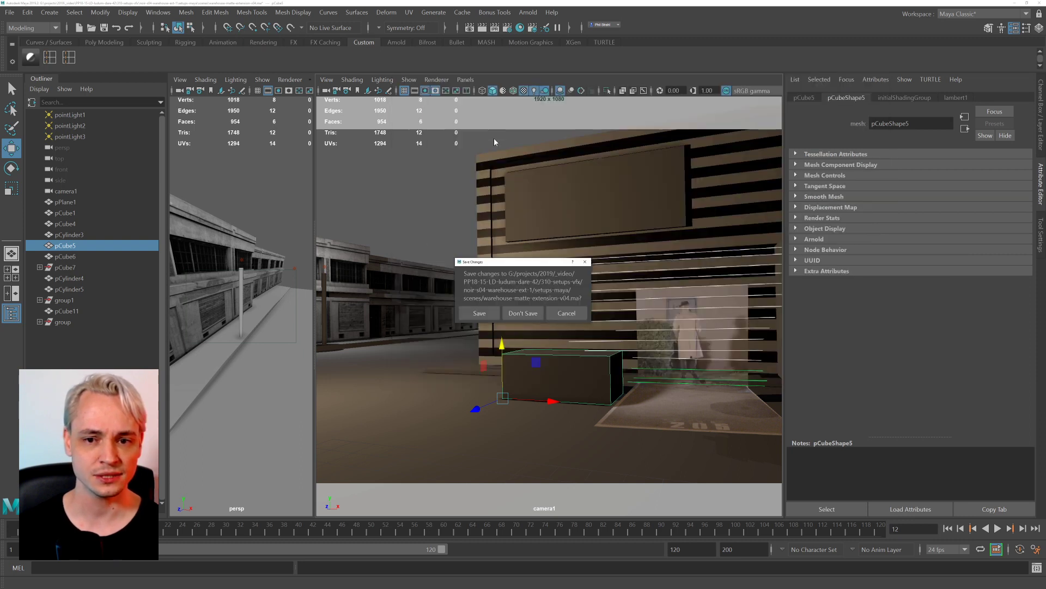
click(532, 314)
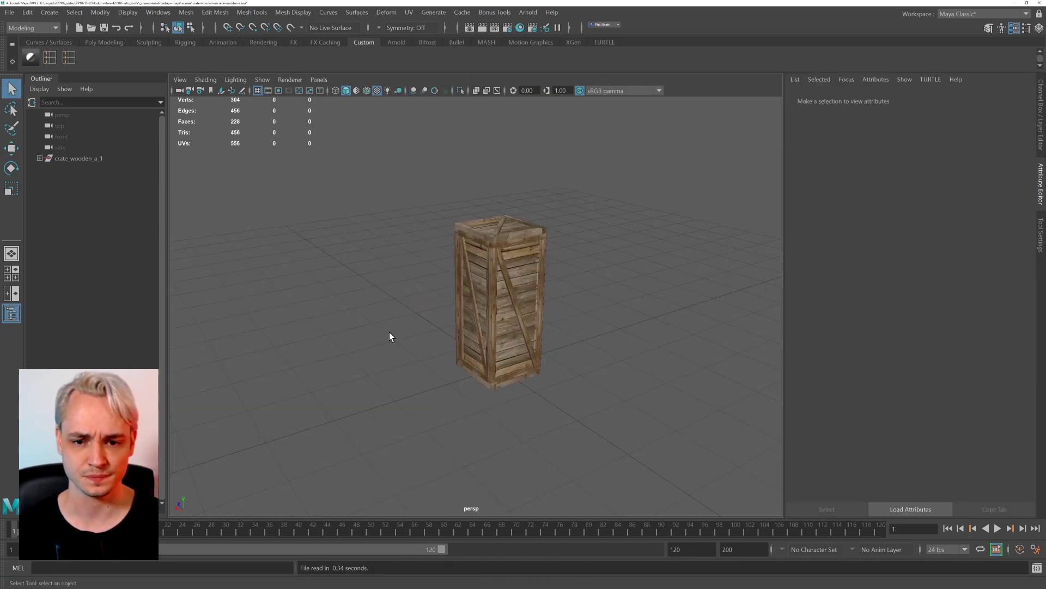
Examine the textured wooden crate from several angles and distances in the perspective view.
alt+right_drag(389, 332, 539, 331)
alt+drag(332, 256, 518, 327)
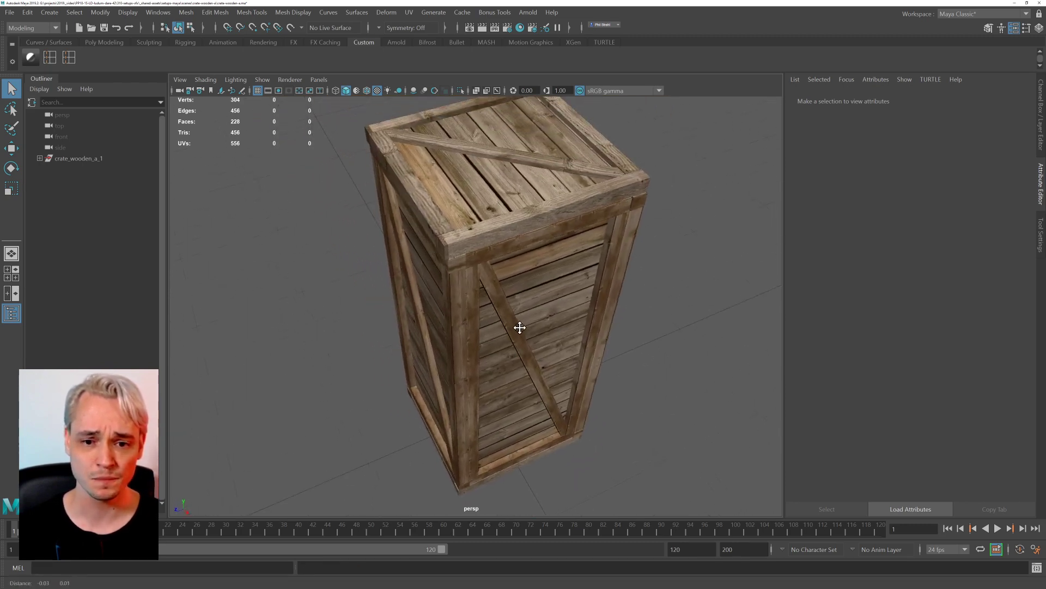
alt+right_drag(519, 327, 495, 343)
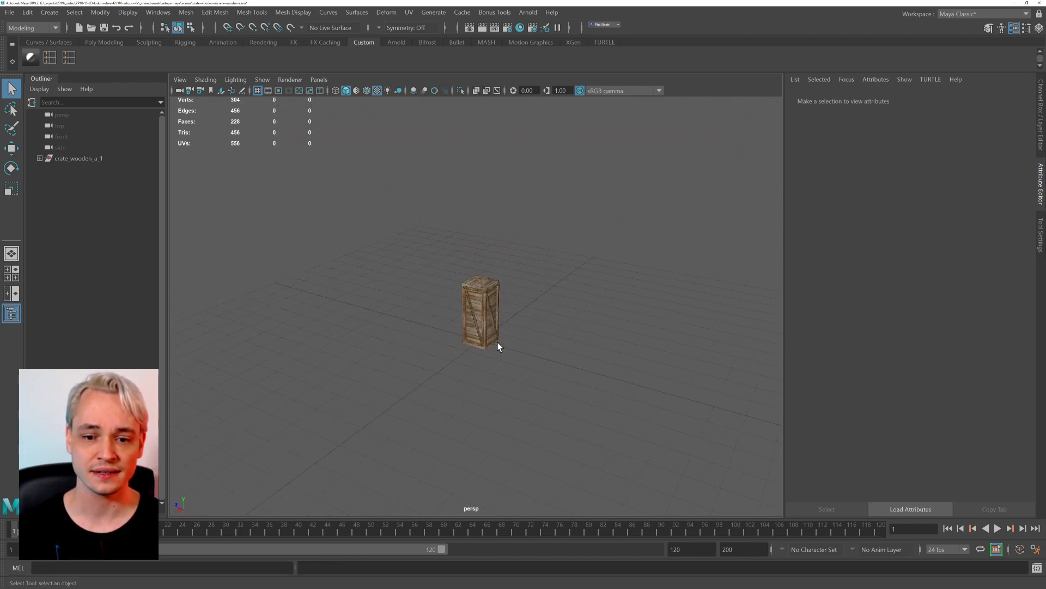
scroll(488, 345, up, 5)
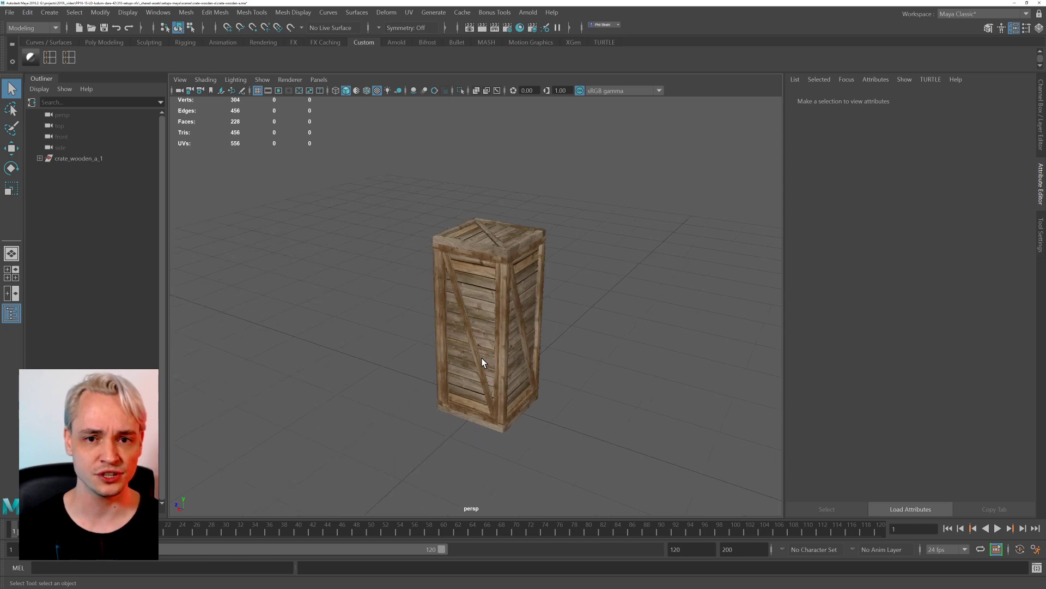
scroll(483, 364, up, 1)
scroll(517, 333, up, 2)
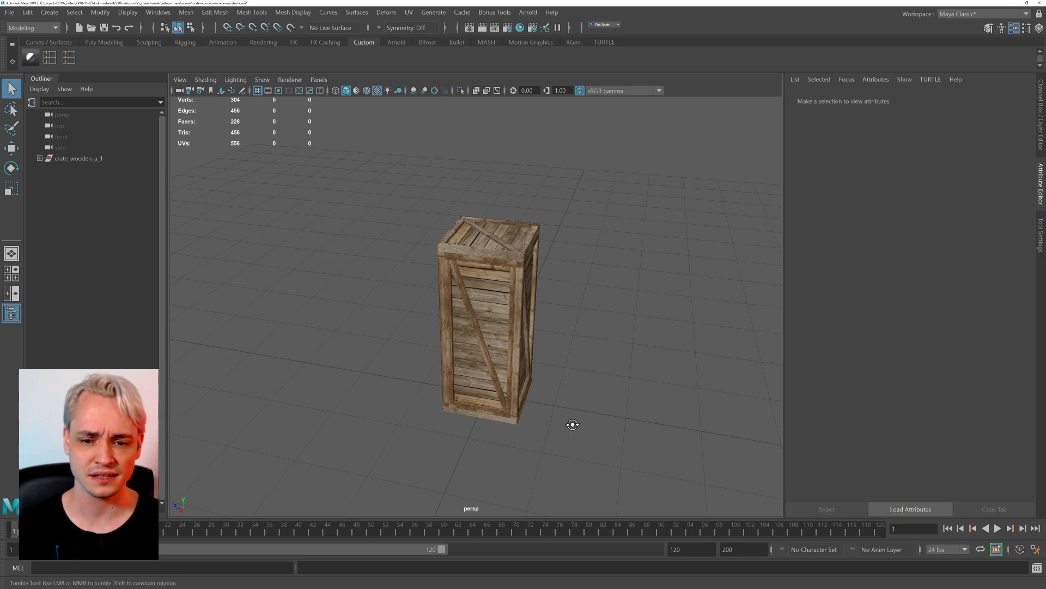
alt+drag(570, 423, 568, 428)
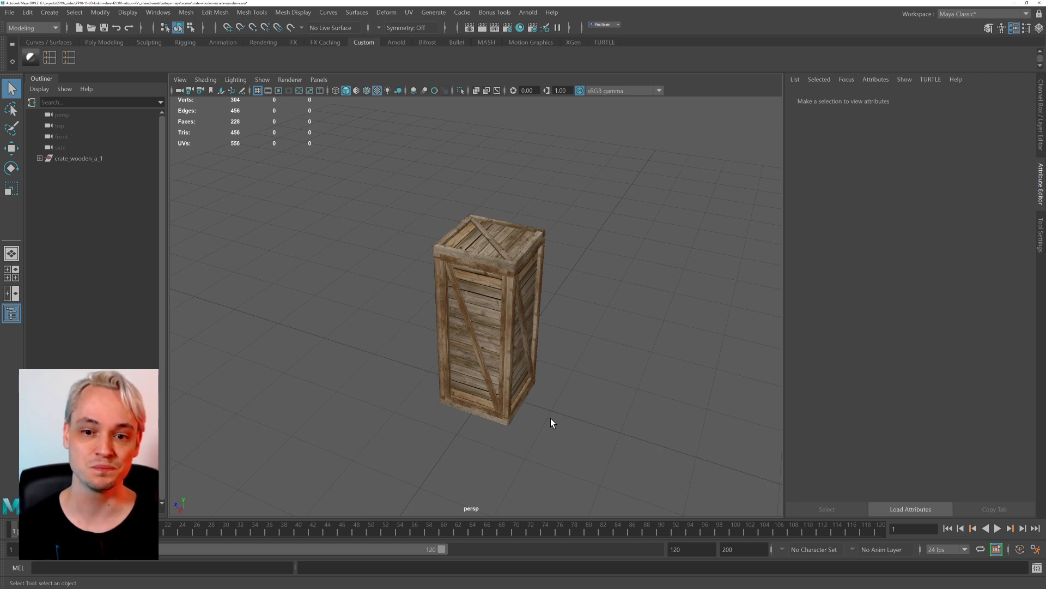
Select a side panel of the crate and expand the crate_wooden_a_1 group to inspect its cap and side parts.
click(475, 299)
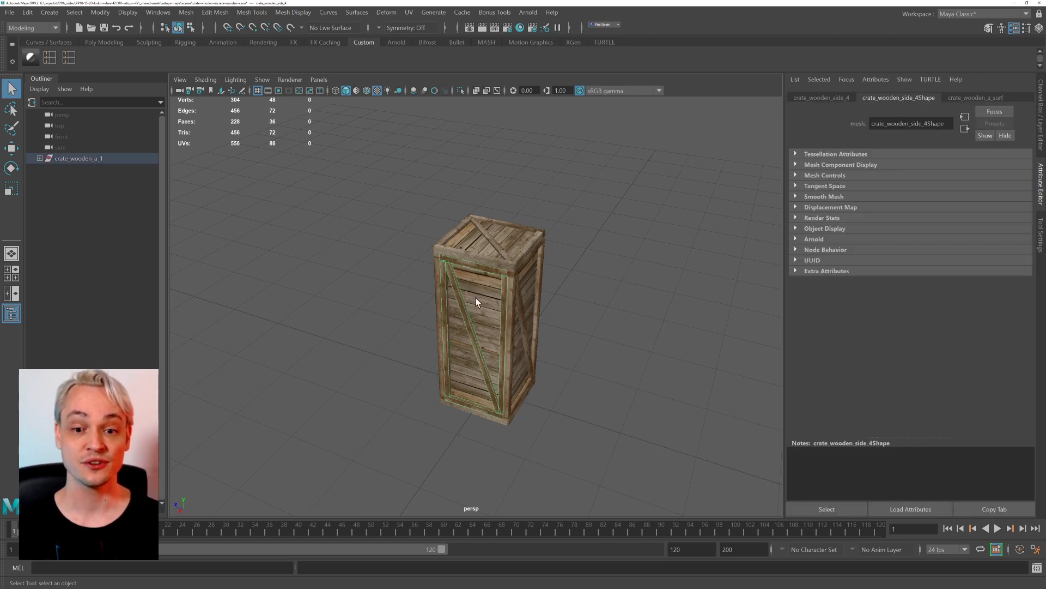
click(39, 158)
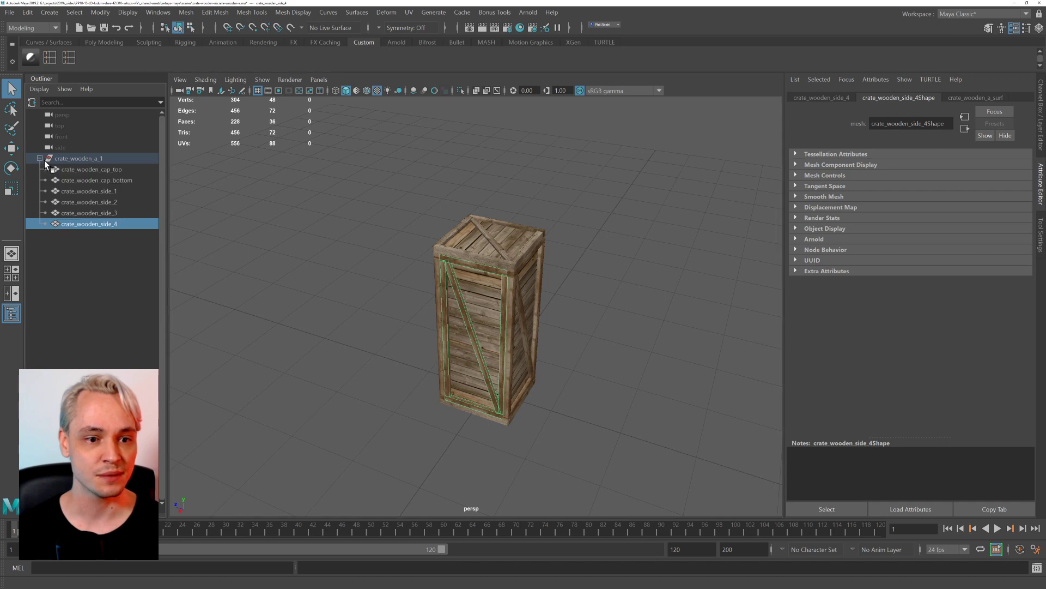
click(77, 170)
click(74, 180)
click(85, 223)
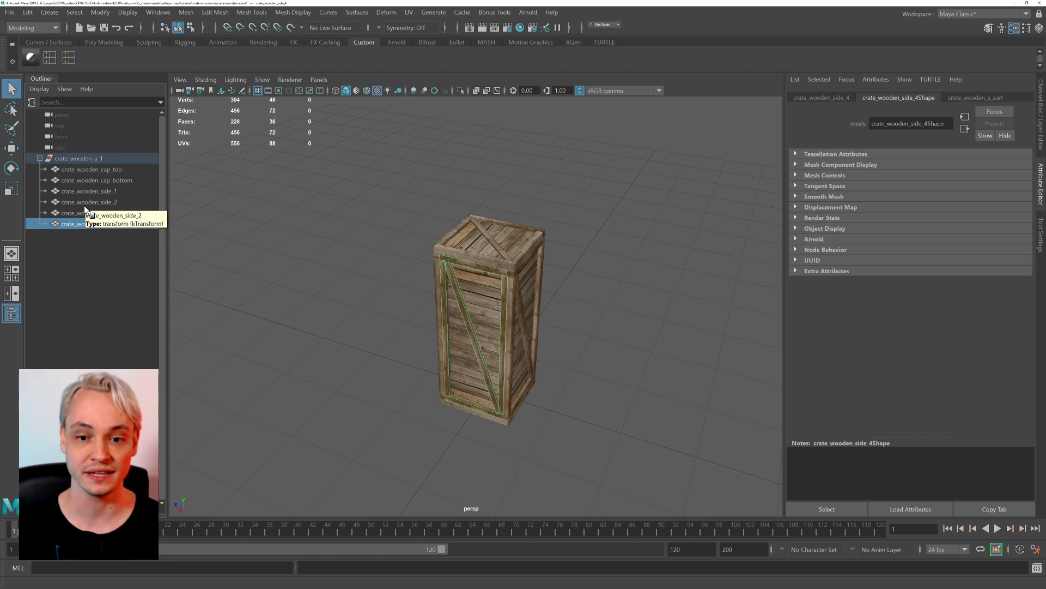
Move crate_wooden_side_1 outward, away from the crate, to expose the interior, and clear the selection.
scroll(521, 321, up, 4)
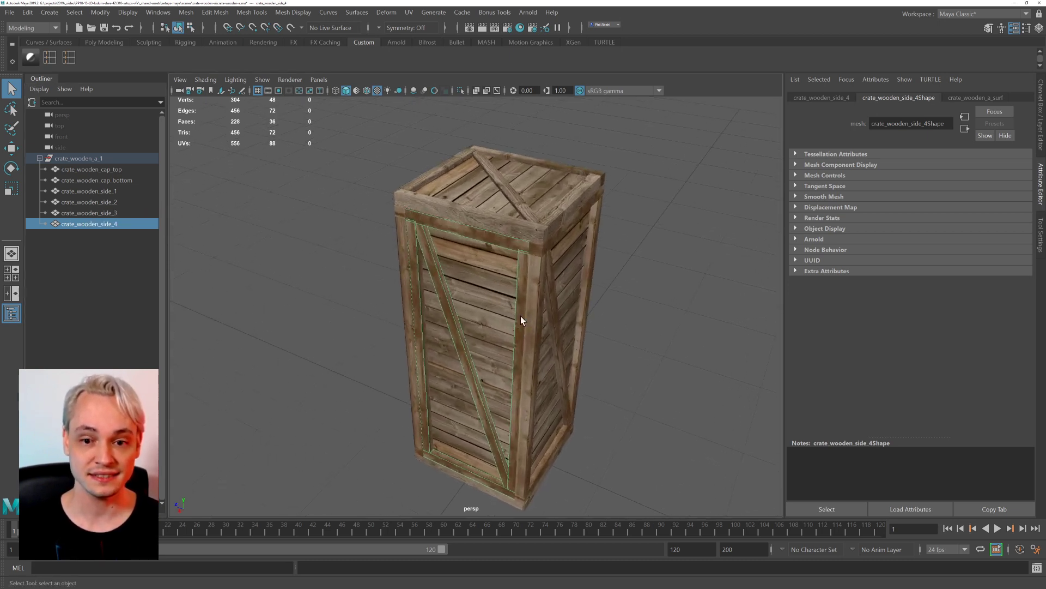
alt+drag(521, 320, 384, 276)
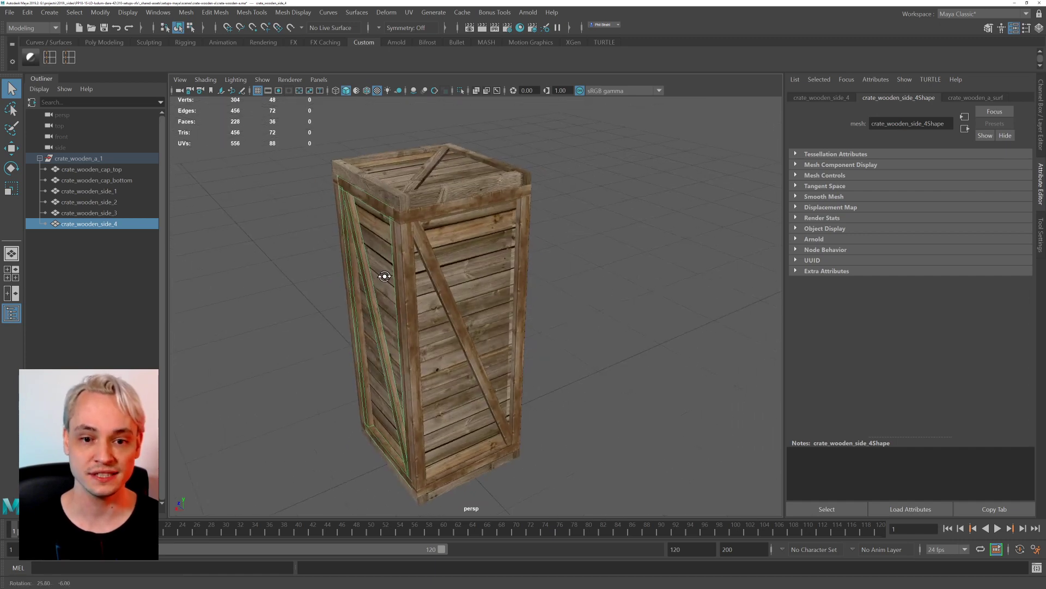
click(459, 290)
key(w)
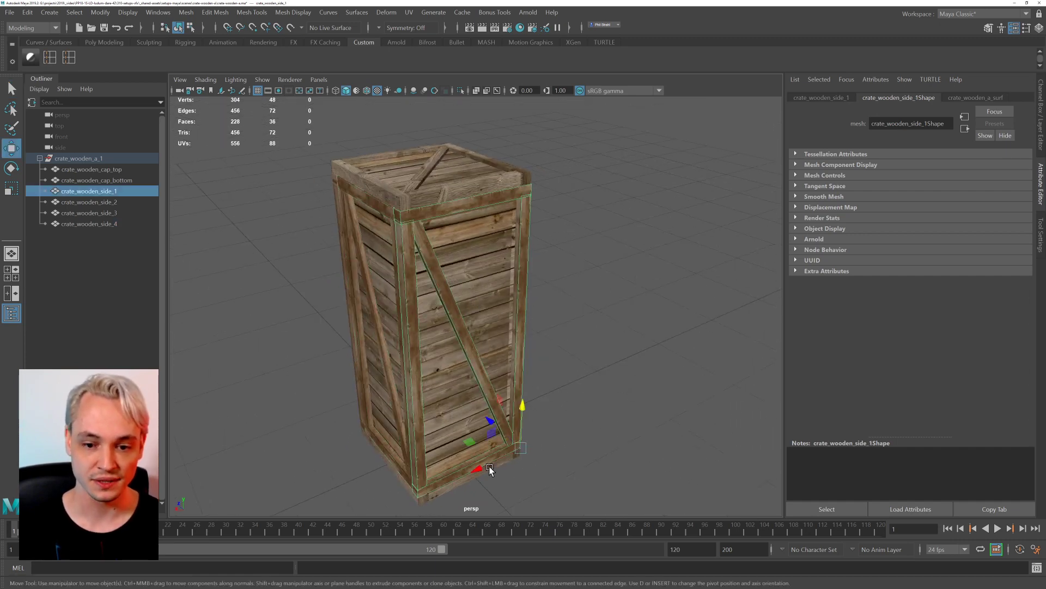
drag(490, 467, 453, 374)
key(shift+z)
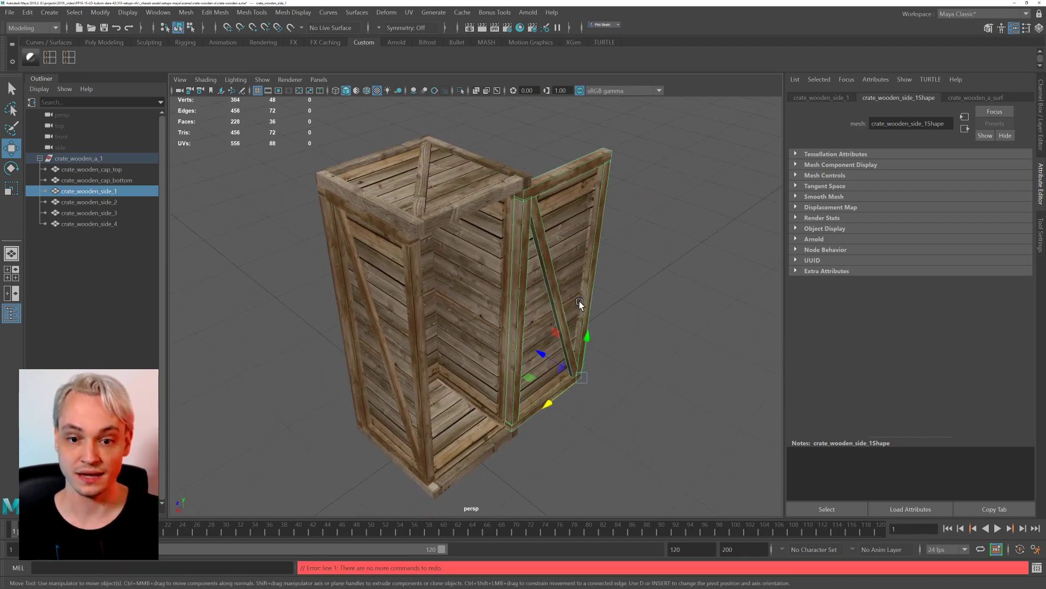
click(668, 285)
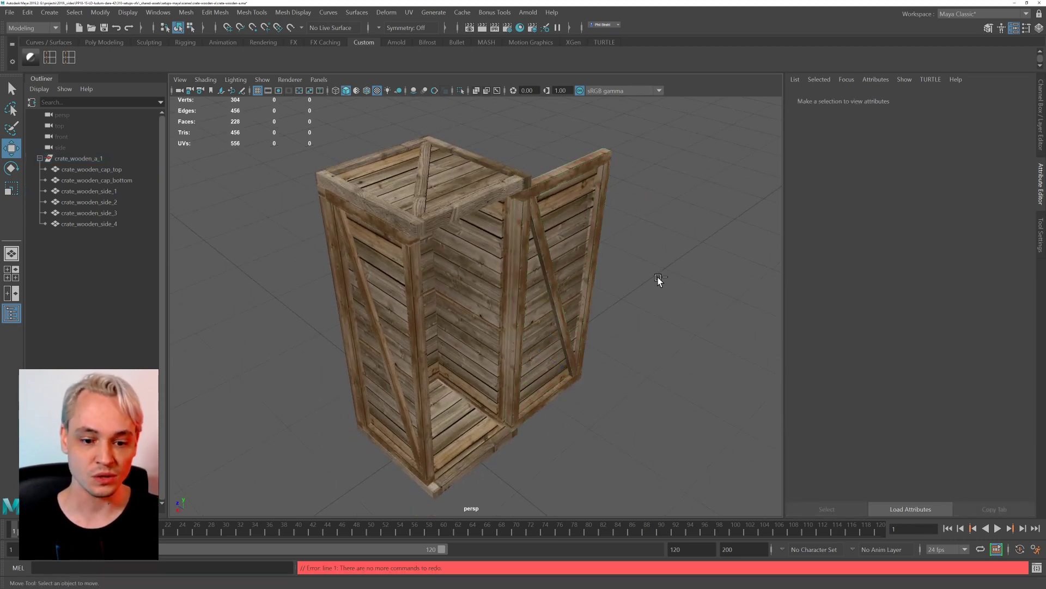
Undo the side panel's move and view the reassembled crate from another angle.
key(z)
key(z)
click(641, 284)
alt+drag(542, 277, 577, 329)
alt+right_drag(577, 329, 414, 223)
alt+drag(414, 222, 394, 267)
alt+right_drag(393, 267, 507, 338)
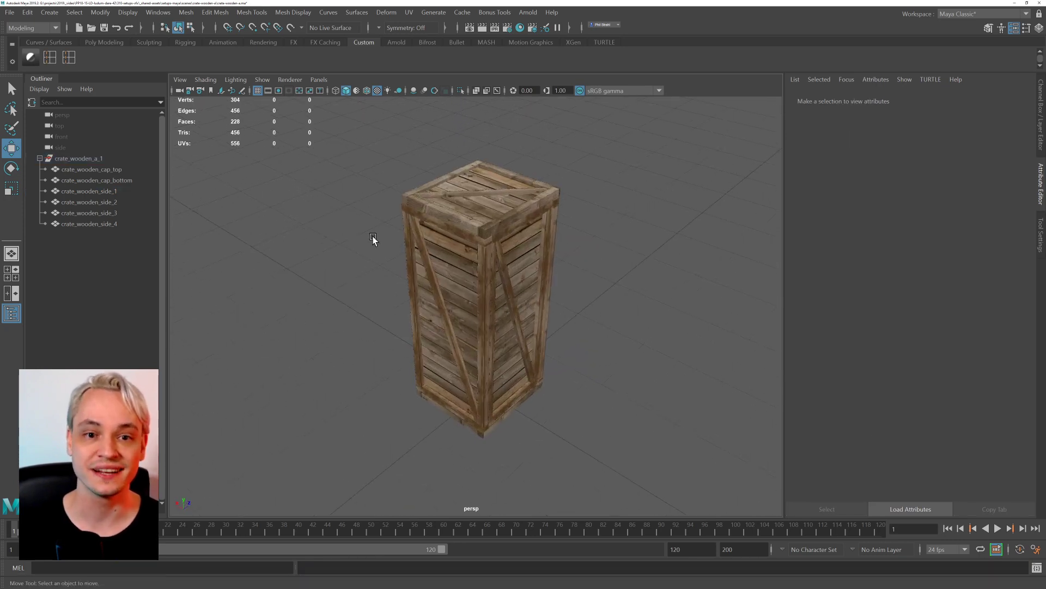
Start a new scene and import wood-crate-flat.obj from the crate-wooden-1 folder of the TurboSquid assets.
click(10, 12)
click(27, 40)
click(515, 312)
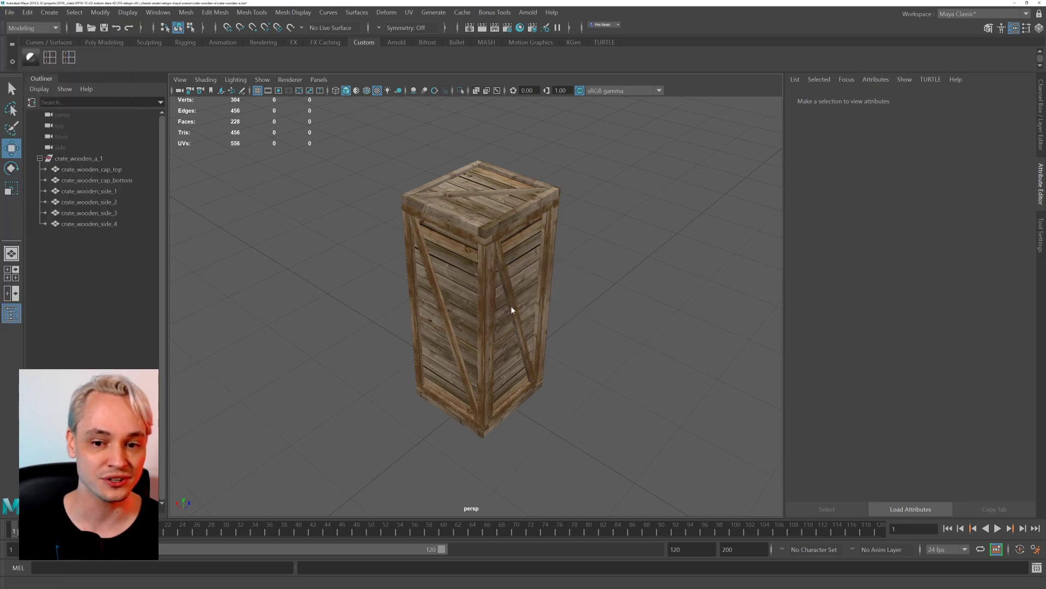
click(10, 12)
click(81, 133)
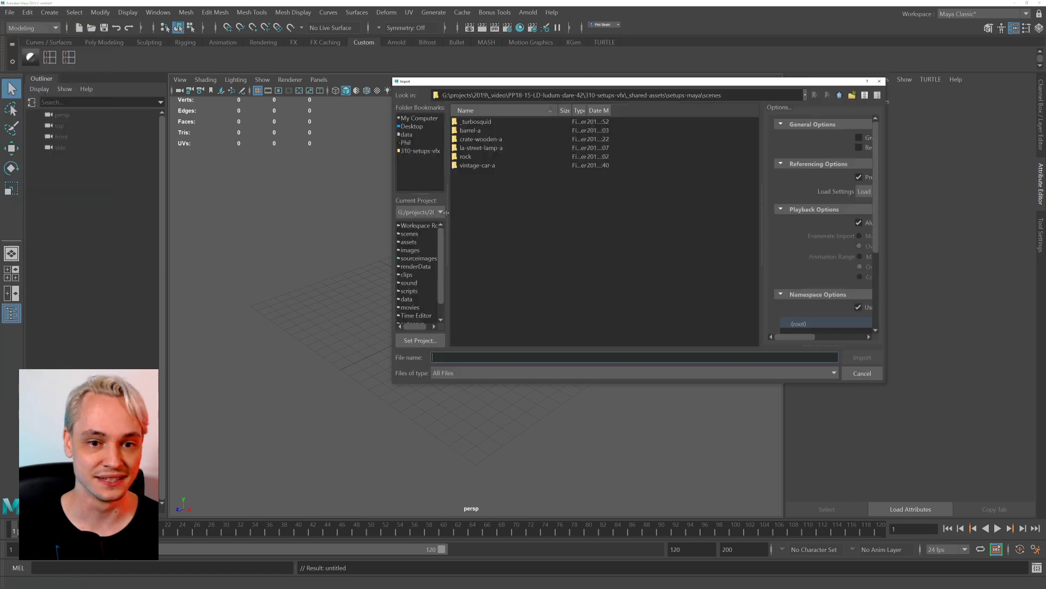
double_click(494, 123)
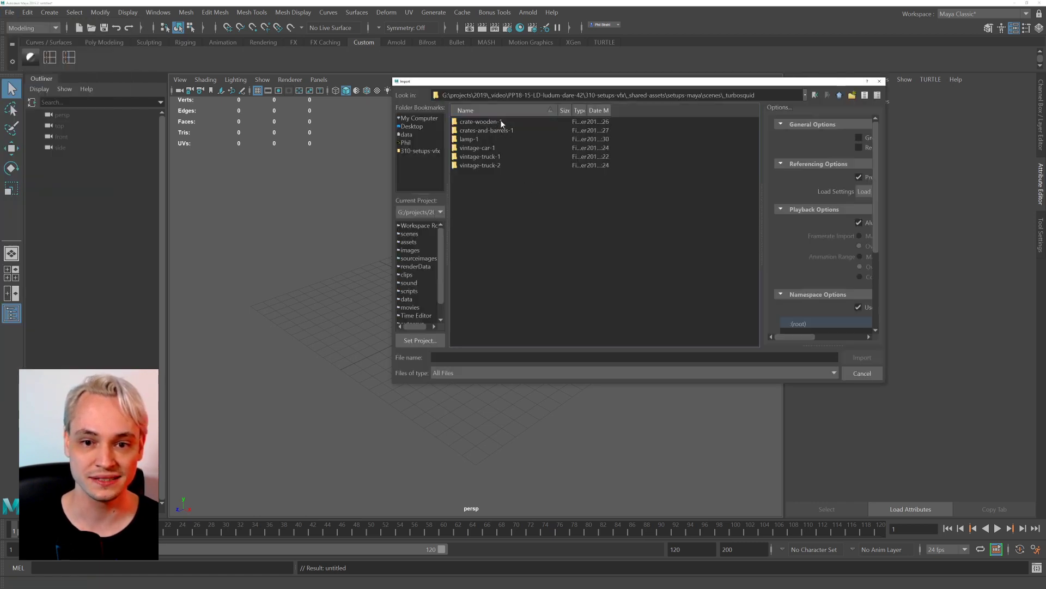
double_click(502, 121)
double_click(515, 139)
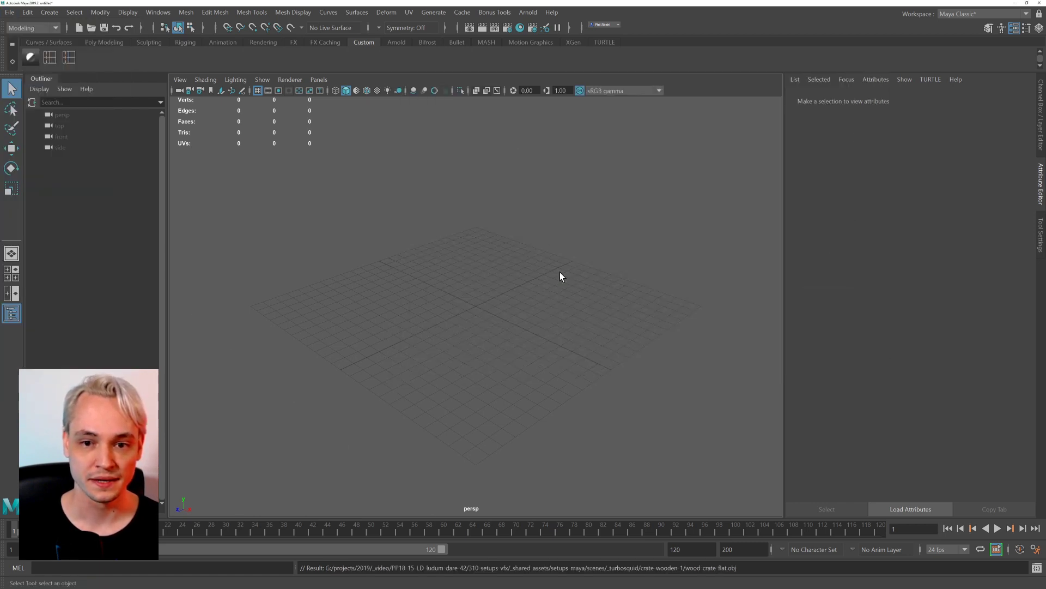
Frame the imported crate and examine its separated panels, lid and metal rings from several angles.
key(f)
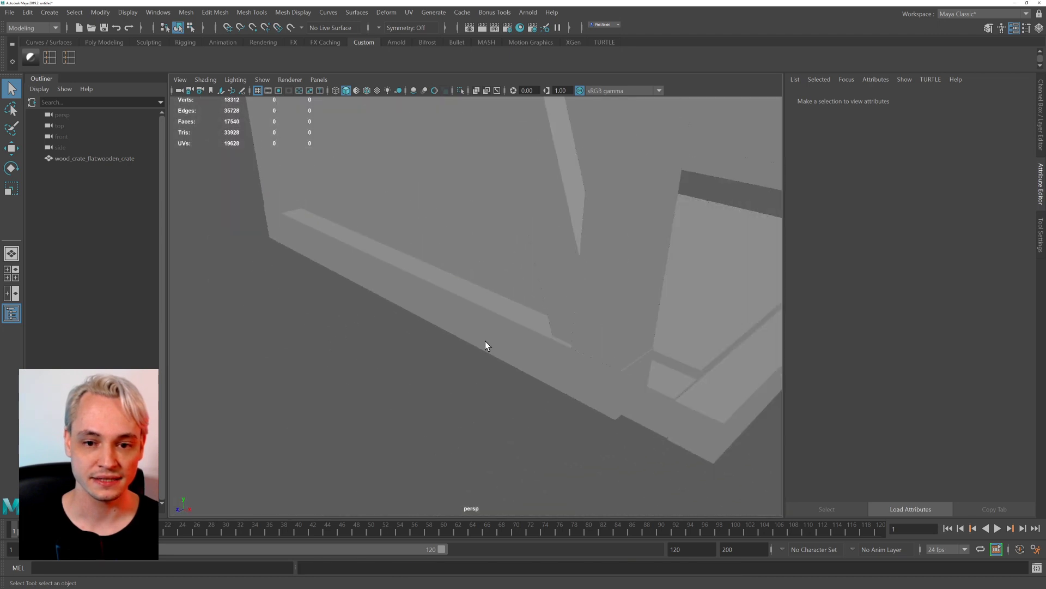
alt+drag(385, 268, 393, 304)
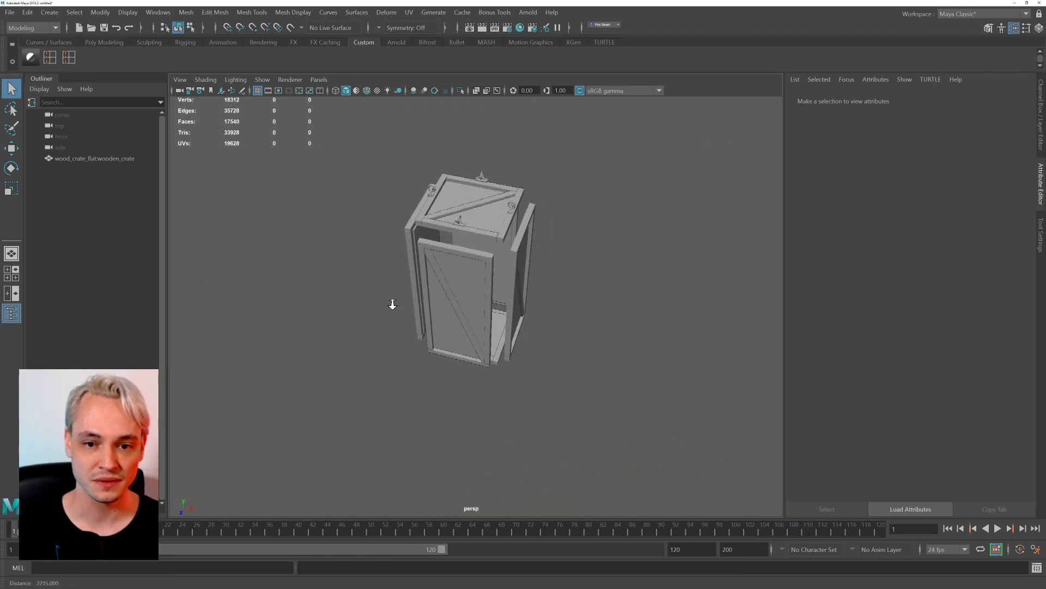
alt+right_drag(392, 304, 455, 344)
alt+drag(455, 343, 453, 286)
alt+middle_drag(453, 285, 458, 377)
click(417, 373)
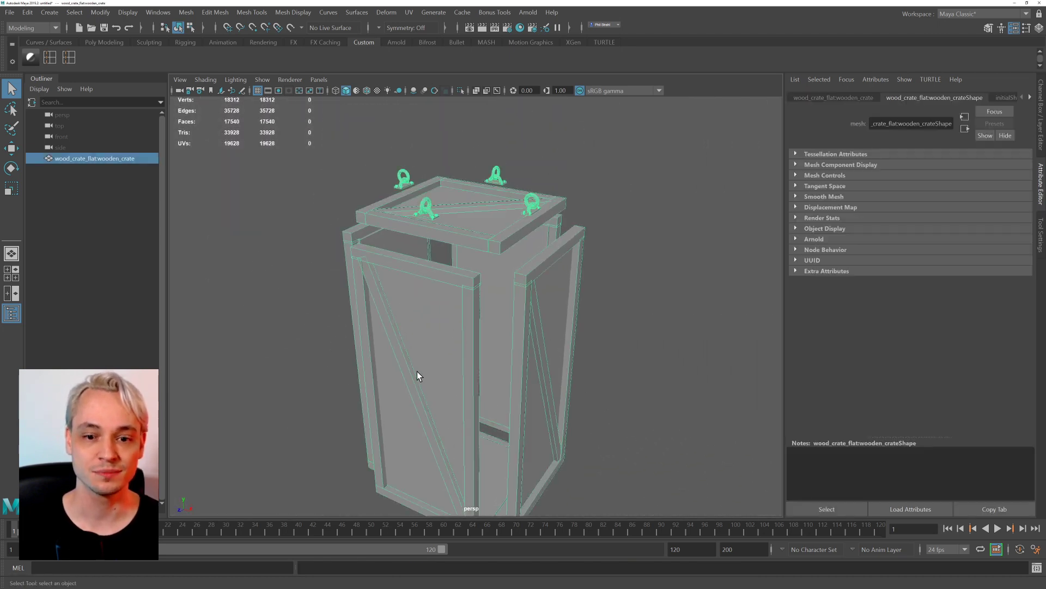
alt+drag(417, 372, 460, 369)
click(78, 149)
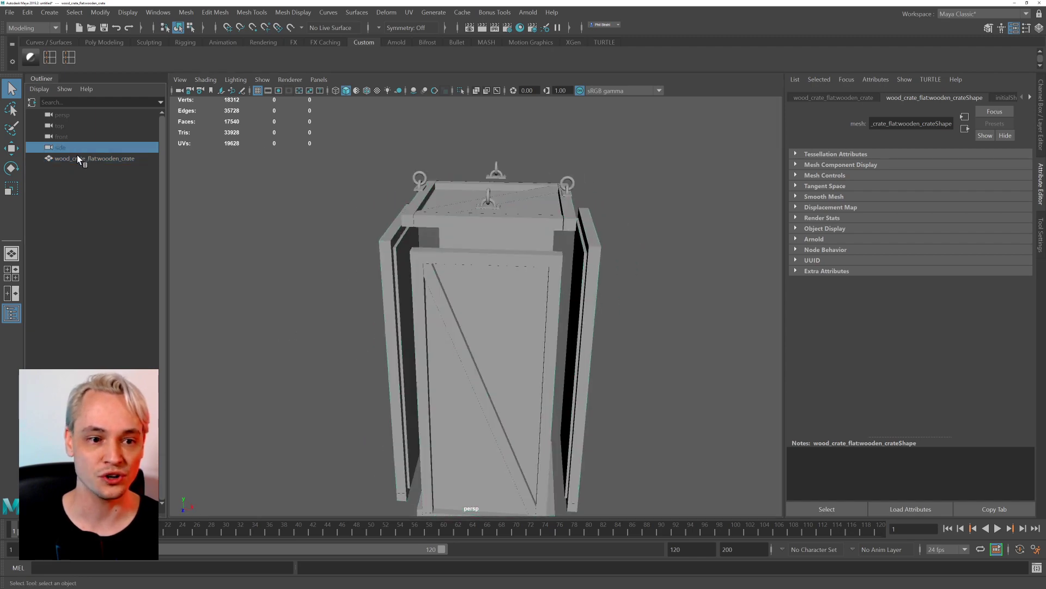
click(78, 156)
alt+drag(567, 297, 538, 298)
alt+middle_drag(539, 298, 481, 254)
mouse_move(506, 274)
alt+mouse_down()
mouse_move(460, 256)
mouse_move(480, 231)
mouse_move(460, 244)
alt+mouse_up()
Preview the crate with all scene lights, and return the view to shaded display with default lighting.
key(7)
click(520, 252)
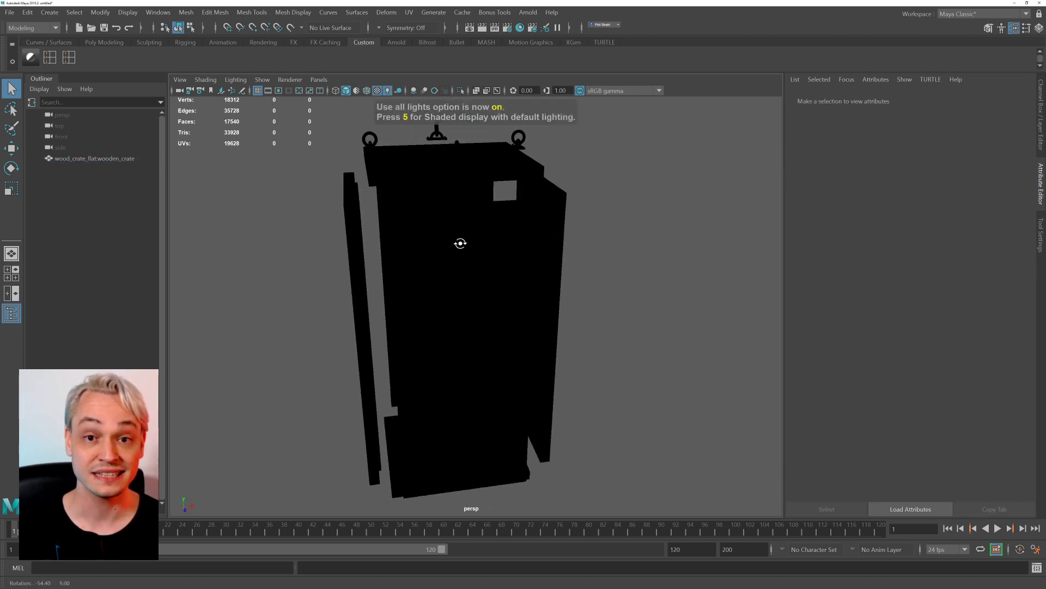
key(5)
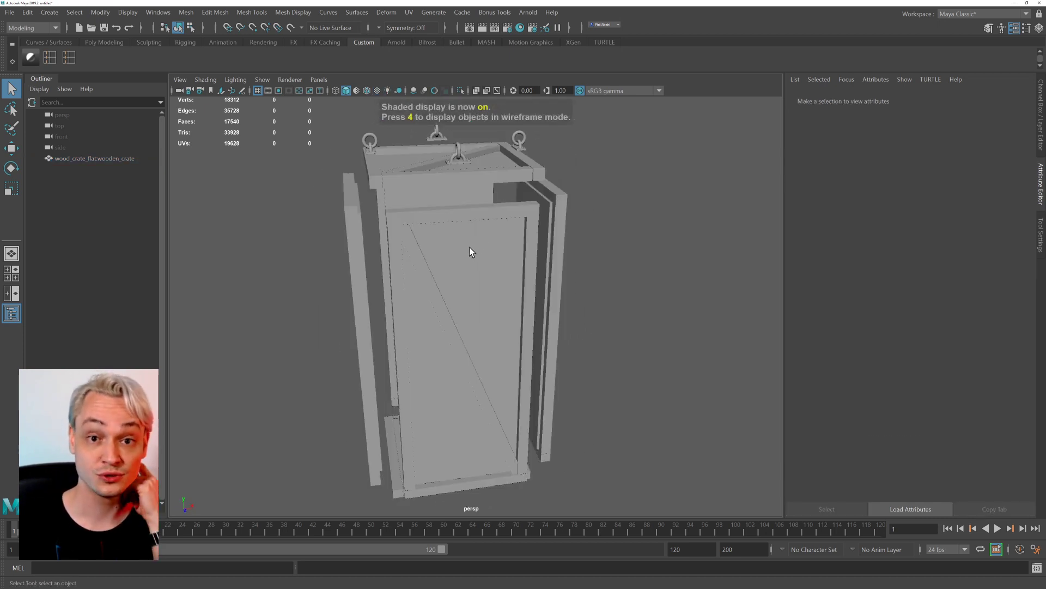
Select the imported wooden crate mesh and open its UV layout in the UV Editor.
alt+drag(455, 319, 483, 296)
click(483, 297)
key(space)
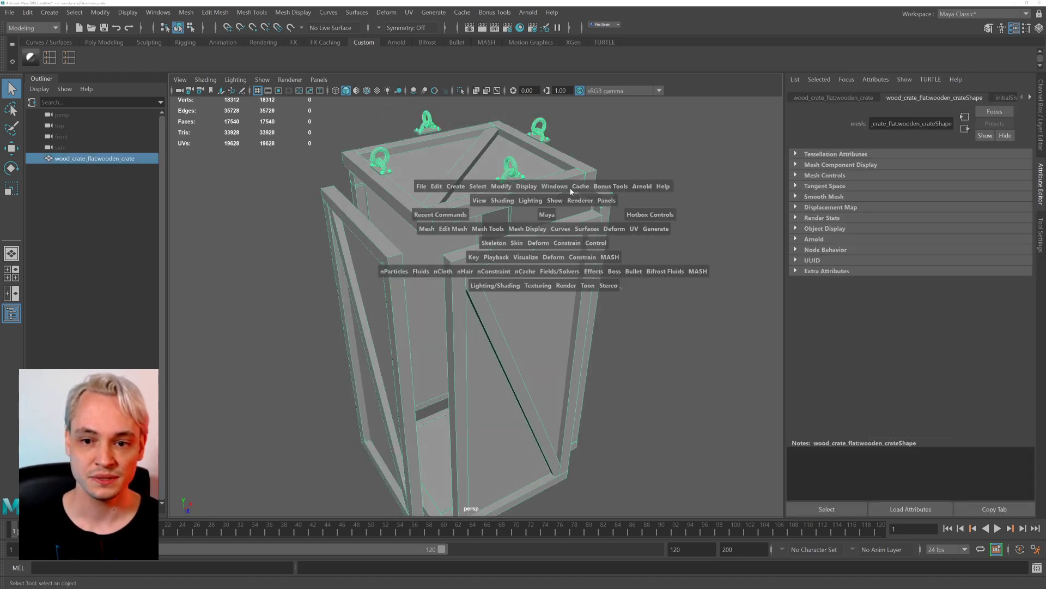
click(555, 187)
click(555, 188)
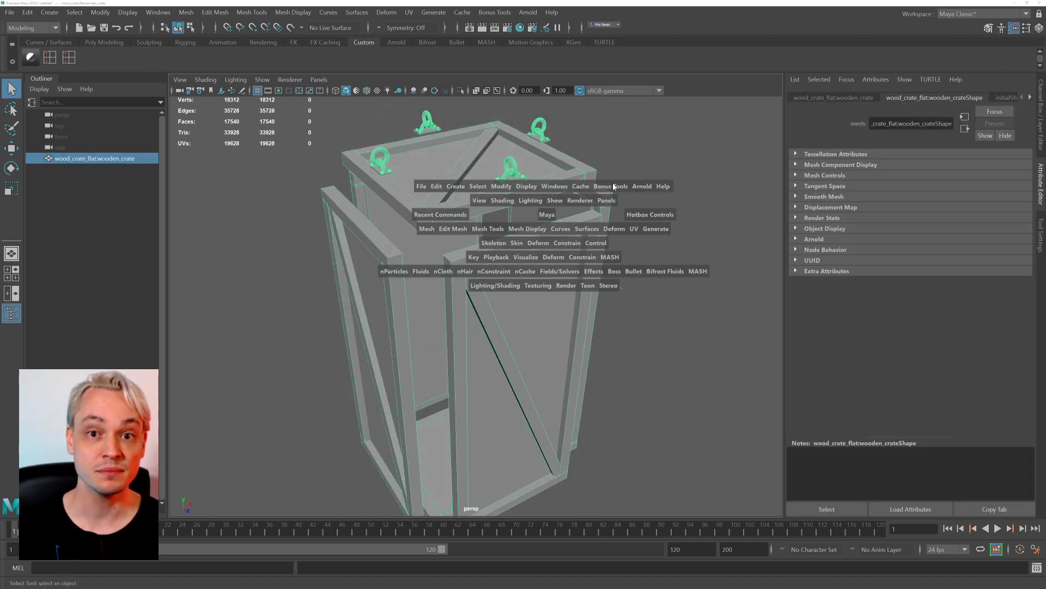
drag(642, 256, 657, 258)
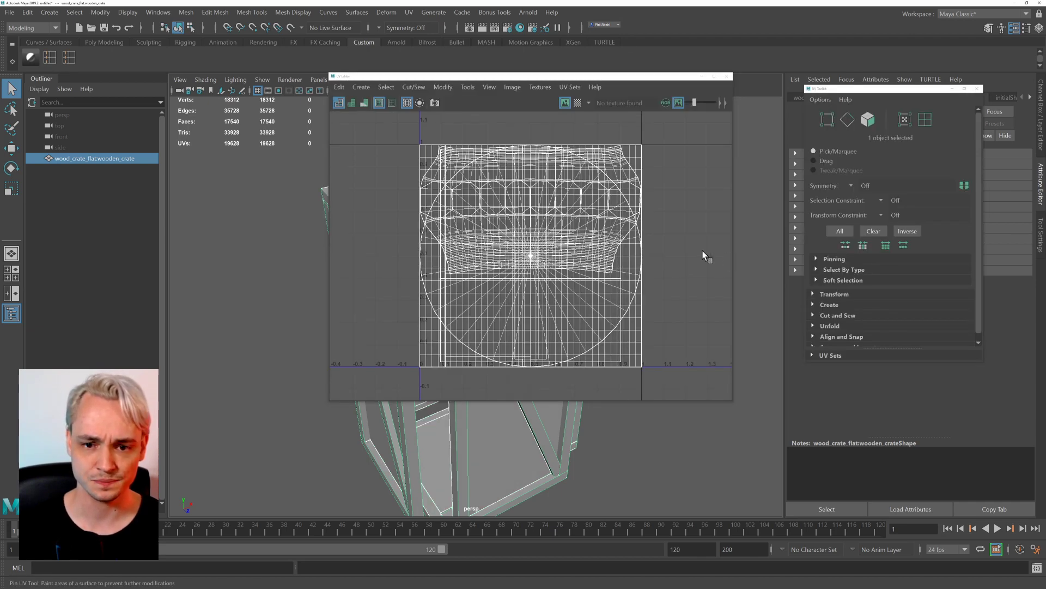
Place the UV Editor beside the crate to inspect its UV layout, close it, and clear the selection.
drag(578, 77, 760, 93)
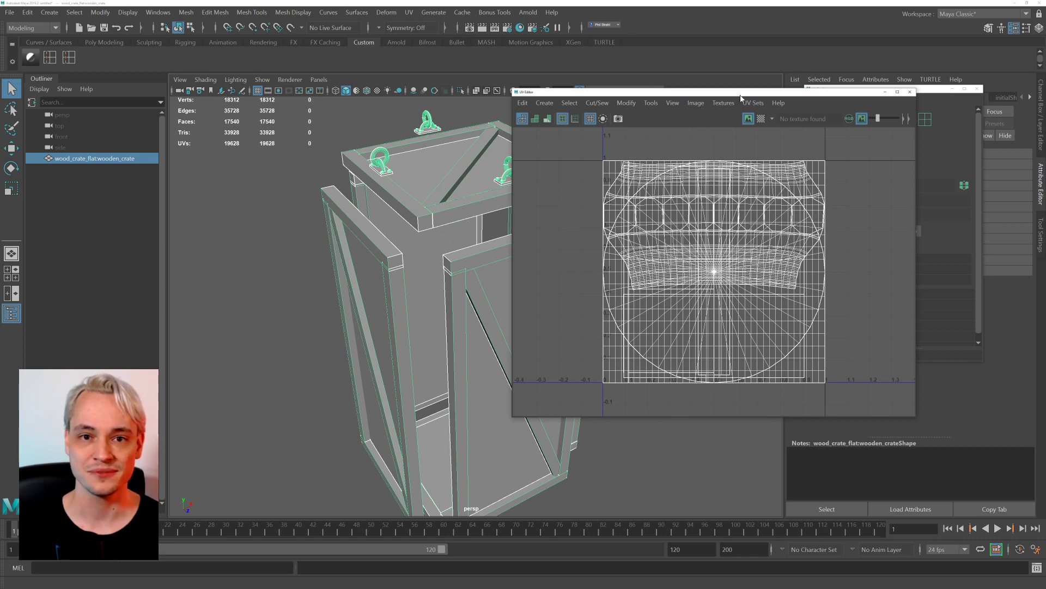
drag(738, 93, 616, 94)
drag(613, 97, 794, 96)
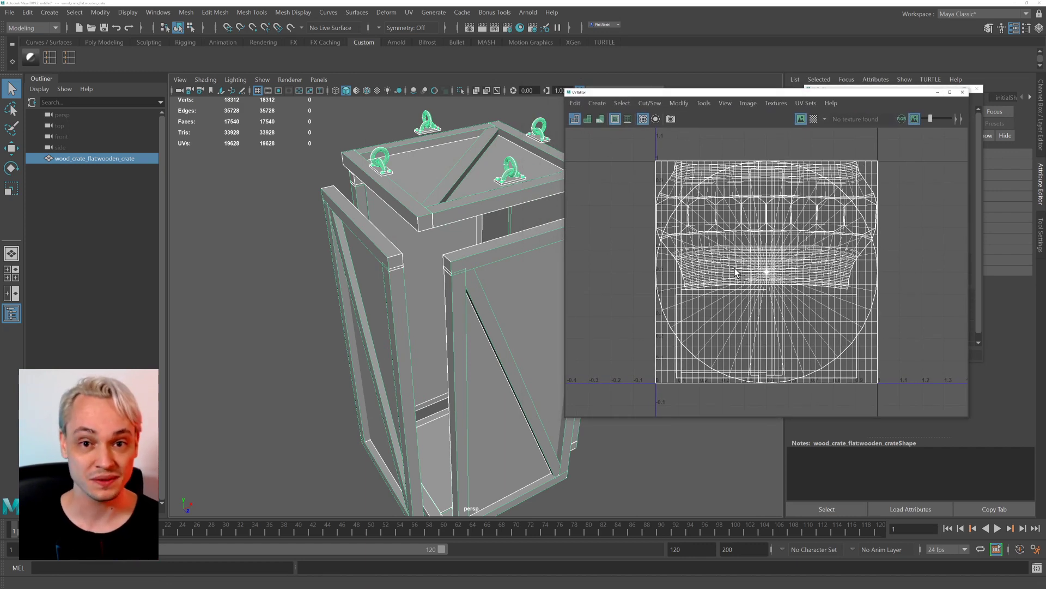
click(963, 91)
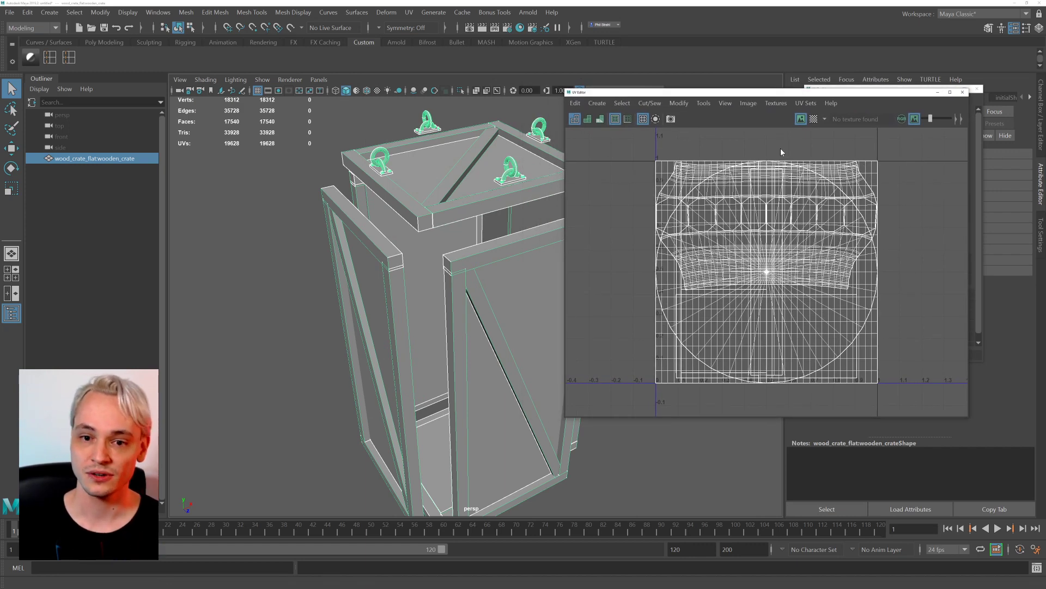
click(685, 188)
scroll(568, 234, down, 1)
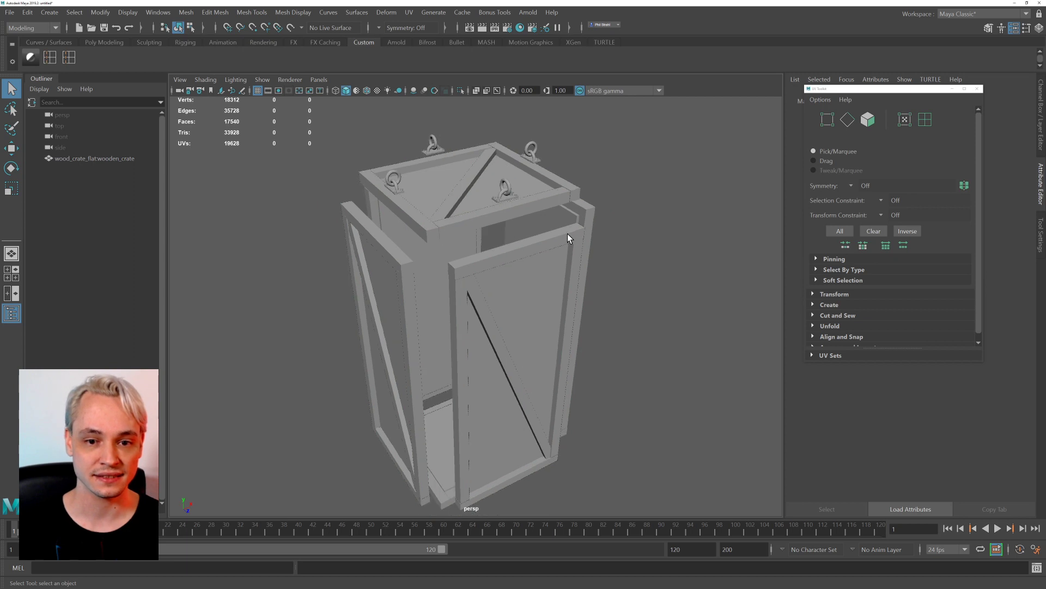
mouse_move(340, 228)
alt+mouse_down()
mouse_move(378, 220)
mouse_move(357, 227)
alt+mouse_up()
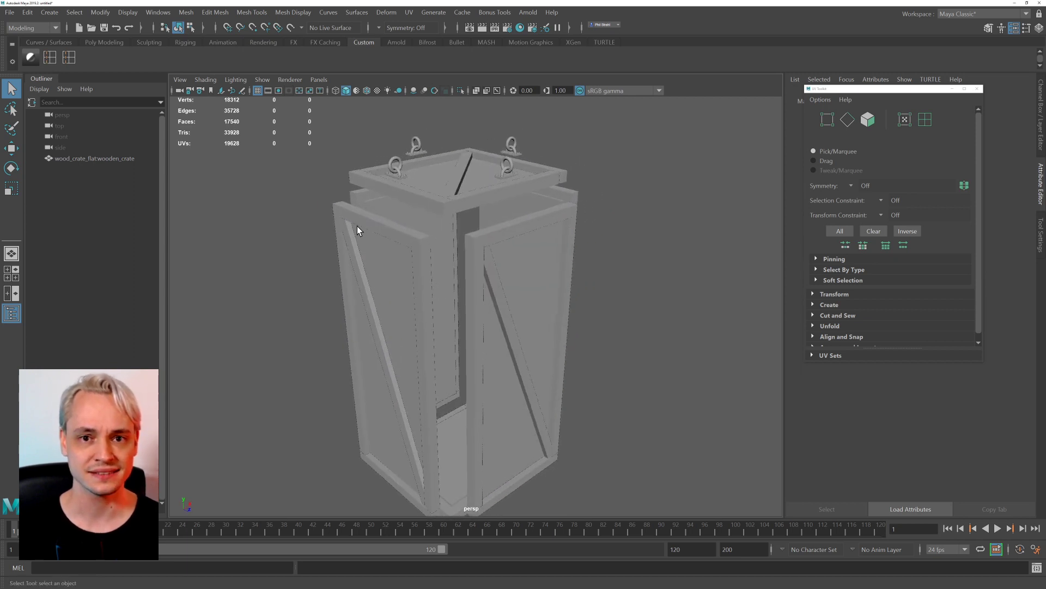
Start a new scene and open the crates-and-barrels-1 folder of the TurboSquid assets for importing.
click(79, 30)
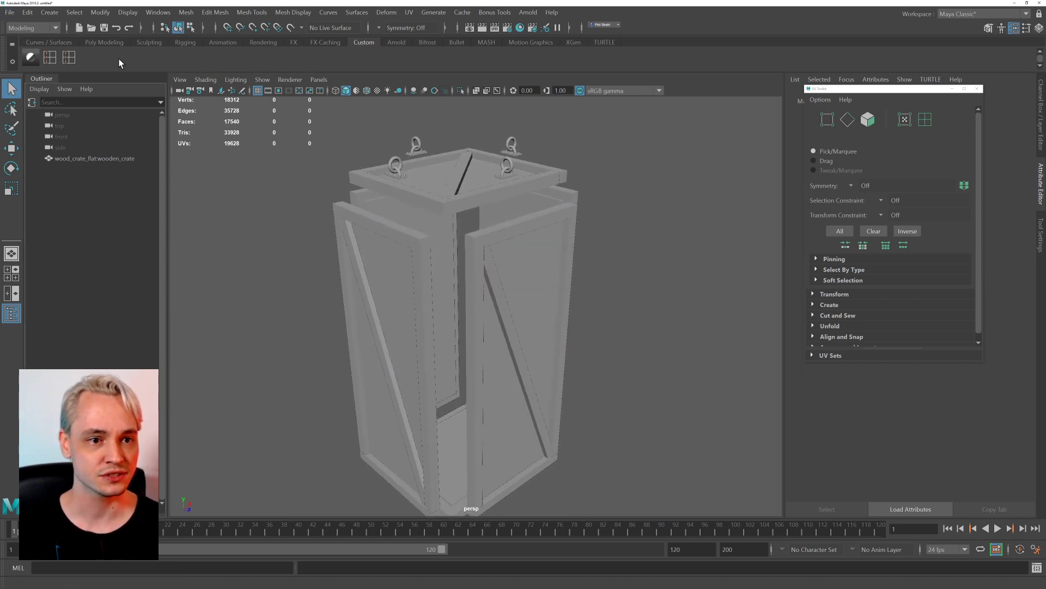
click(12, 13)
click(34, 133)
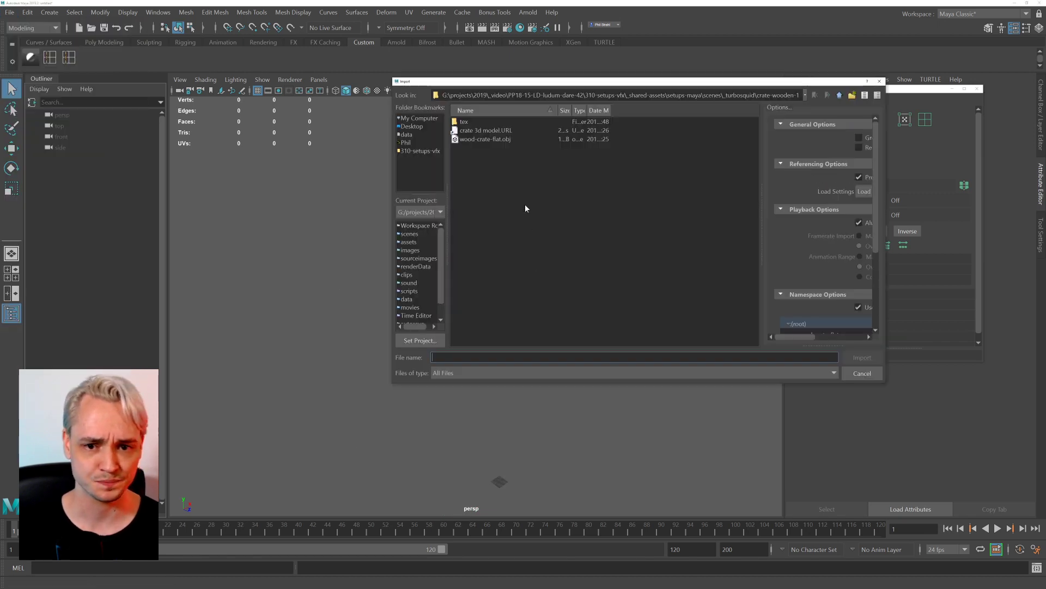
click(516, 148)
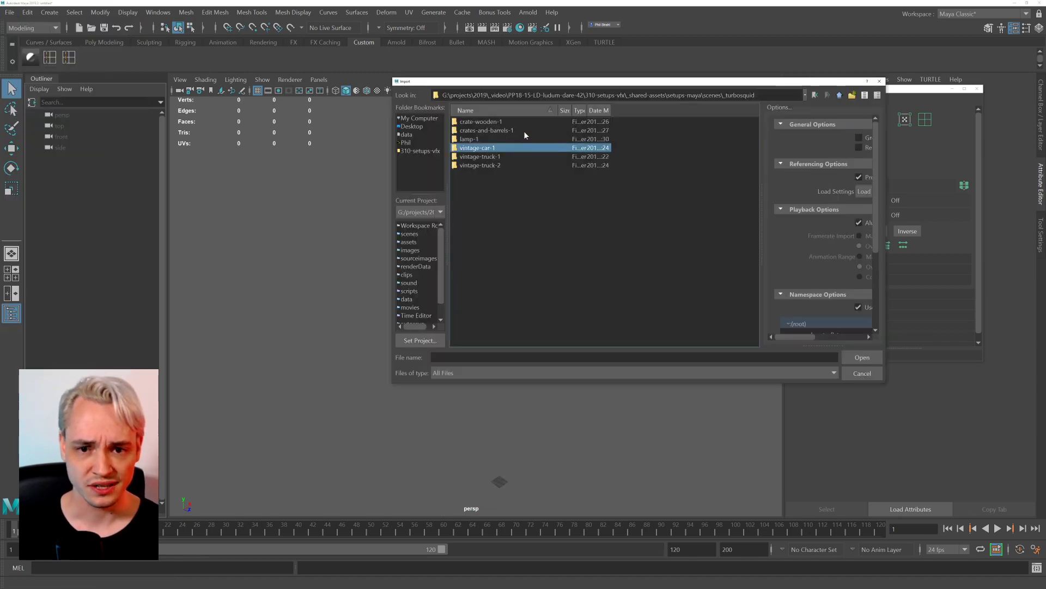
double_click(525, 129)
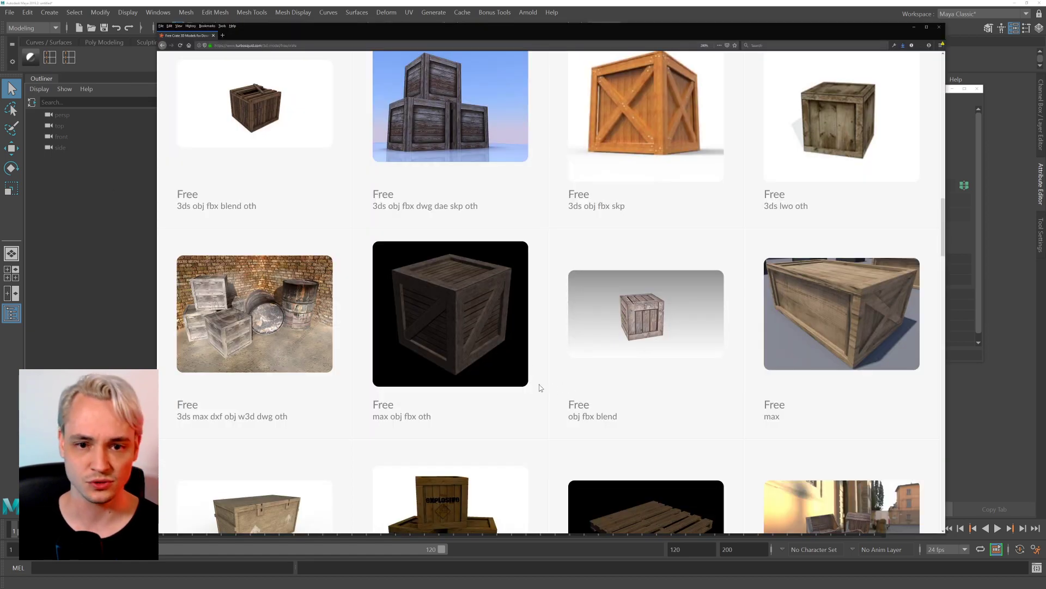
Switch to the browser, open the free Crates and Barrels model page on TurboSquid, and view its next preview image.
click(245, 309)
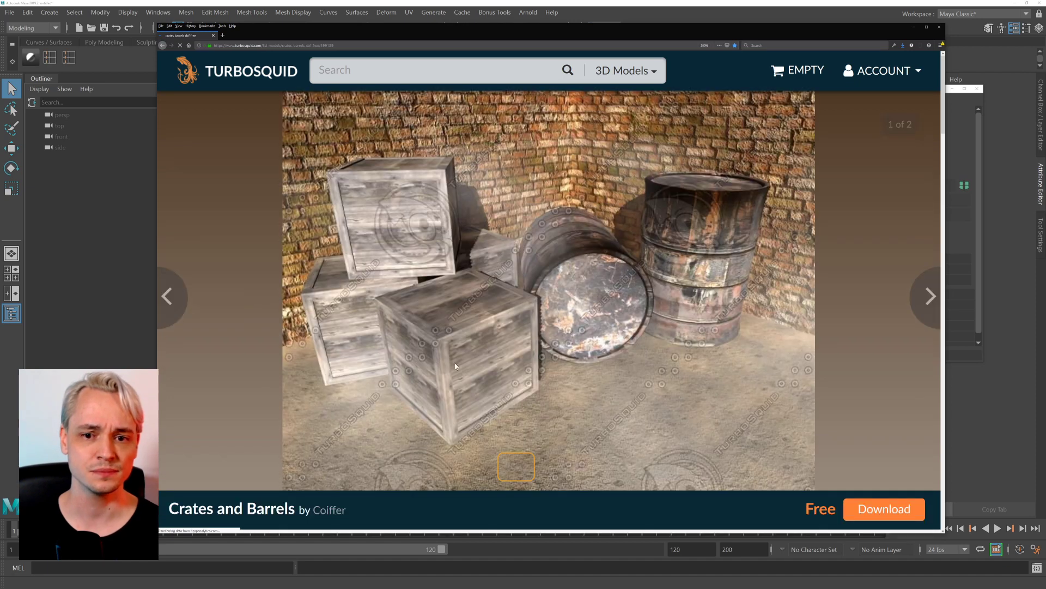
click(930, 294)
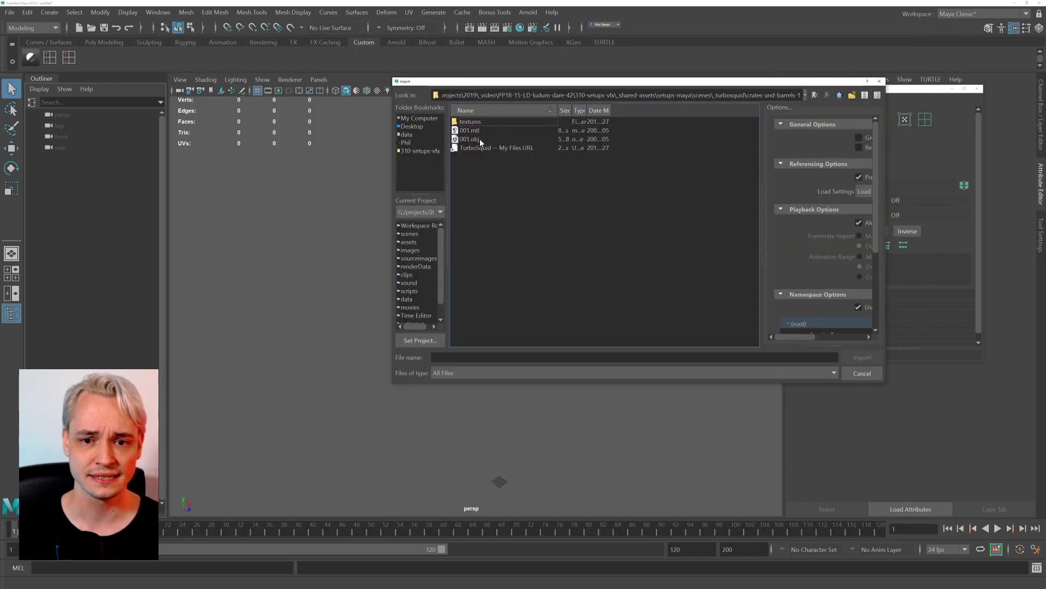
Return to Maya and import 001.obj from the crates-and-barrels-1 folder.
click(480, 140)
key(Up)
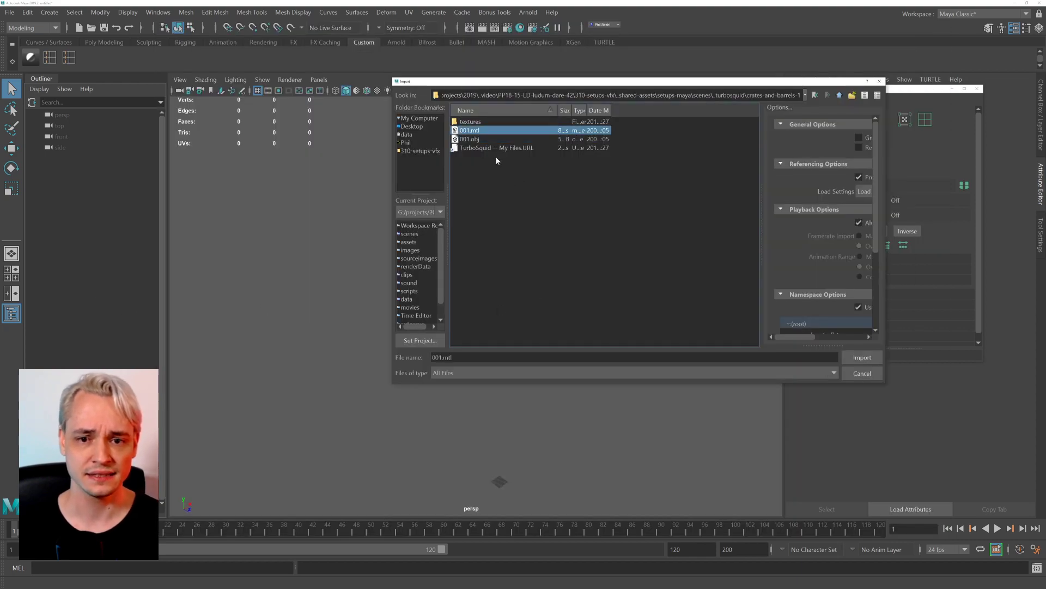
double_click(479, 139)
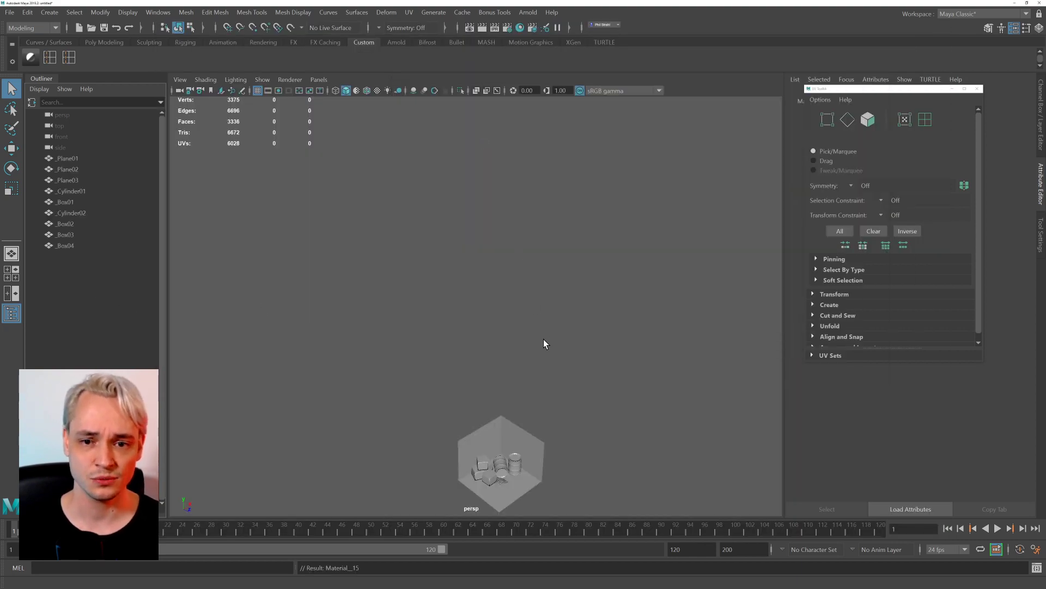
Examine the imported crates and barrels up close from several angles, focusing on the barrel lying on its side.
alt+middle_drag(507, 427, 499, 257)
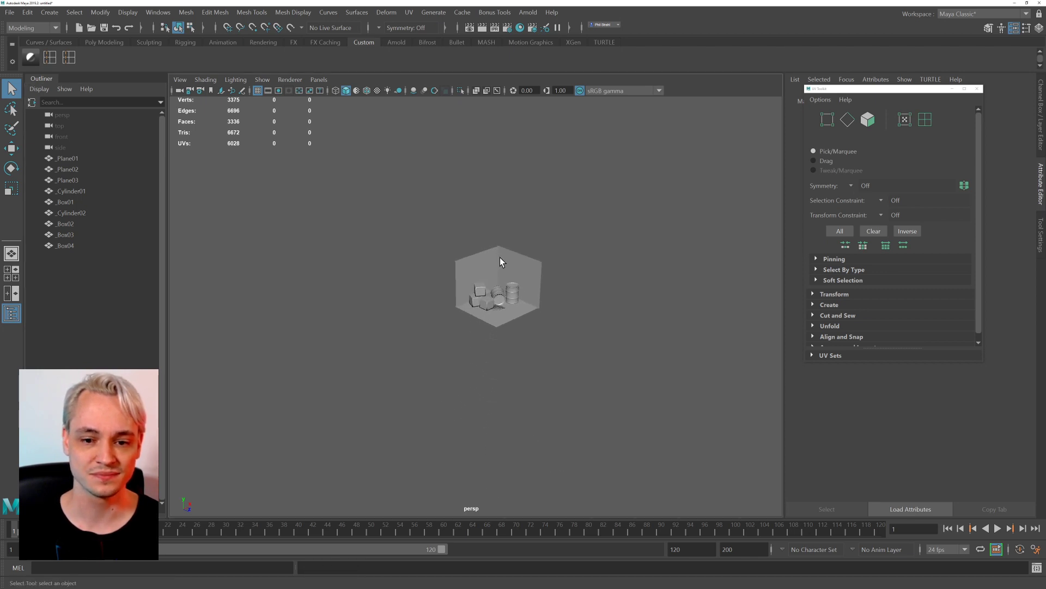
scroll(500, 256, up, 15)
scroll(625, 291, down, 10)
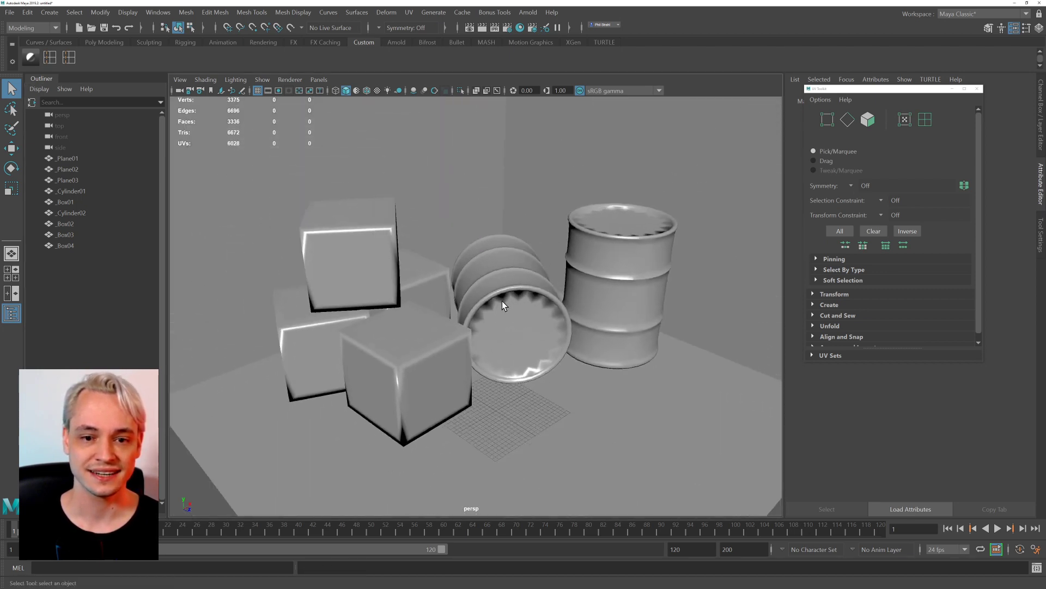
click(504, 309)
key(f)
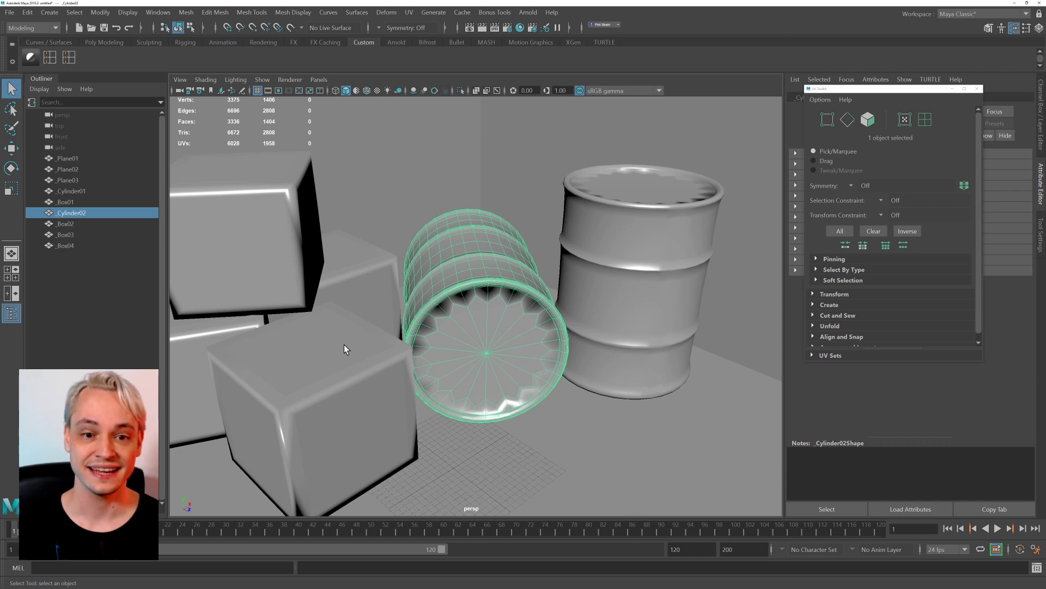
alt+drag(344, 344, 507, 368)
alt+right_drag(507, 367, 452, 332)
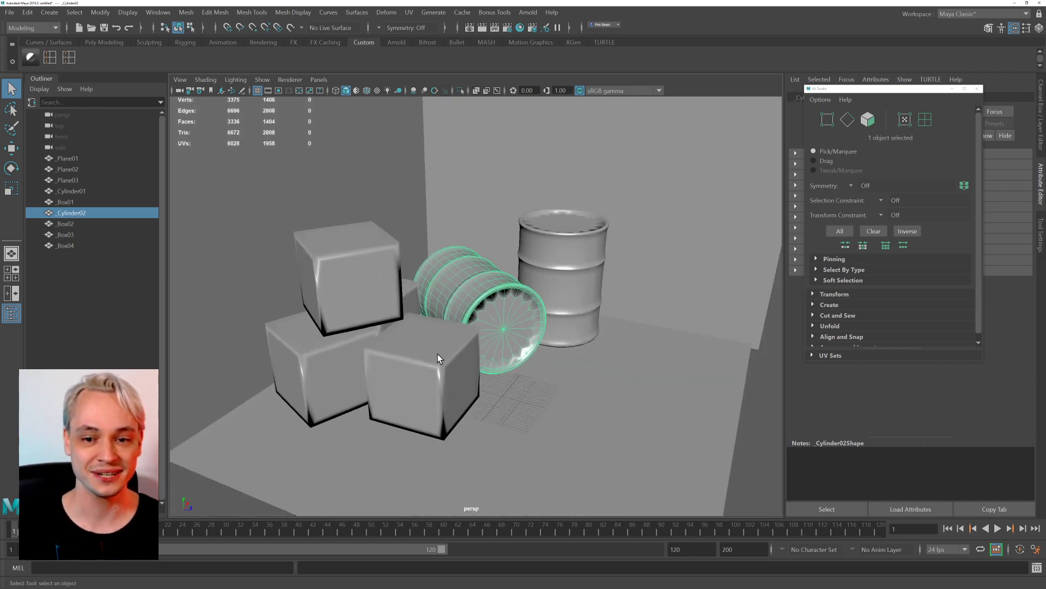
mouse_move(492, 303)
alt+mouse_down()
mouse_move(483, 328)
mouse_move(487, 305)
alt+mouse_up()
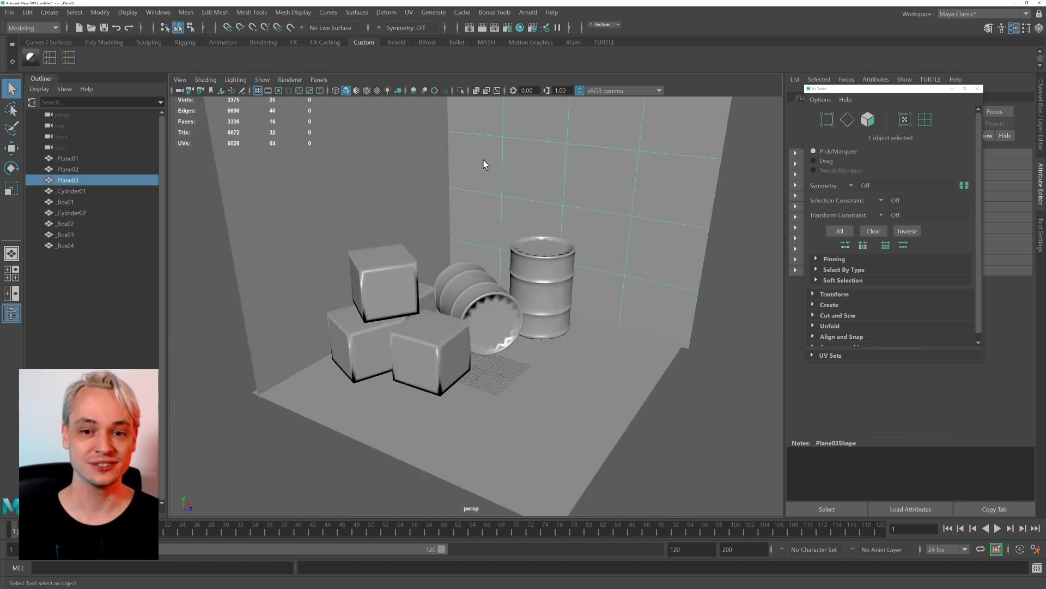
Delete the three wall and floor planes around the crates and barrels, and select the upright barrel.
click(527, 267)
key(space)
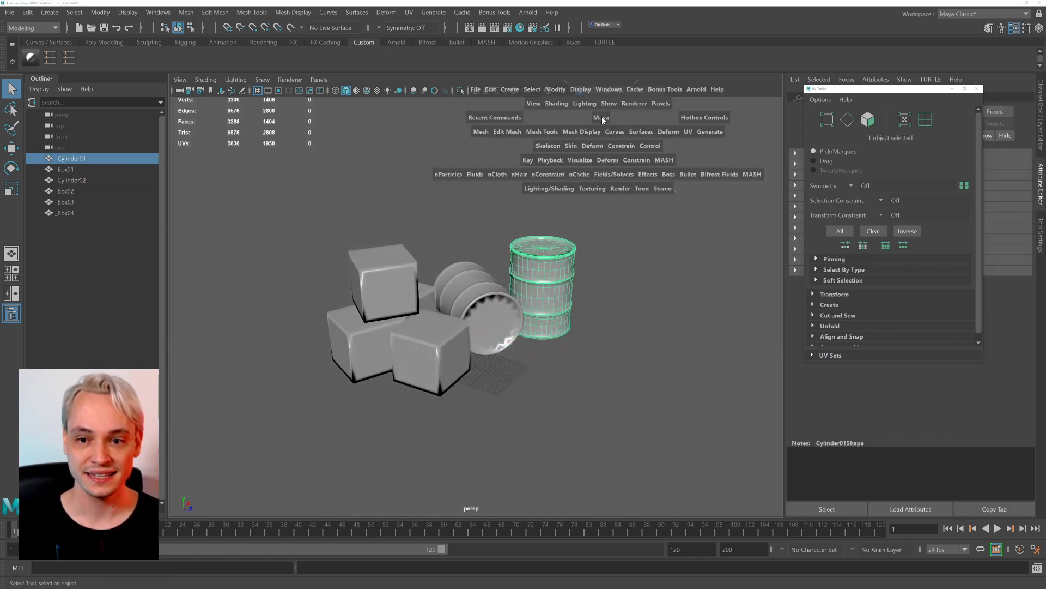
click(610, 90)
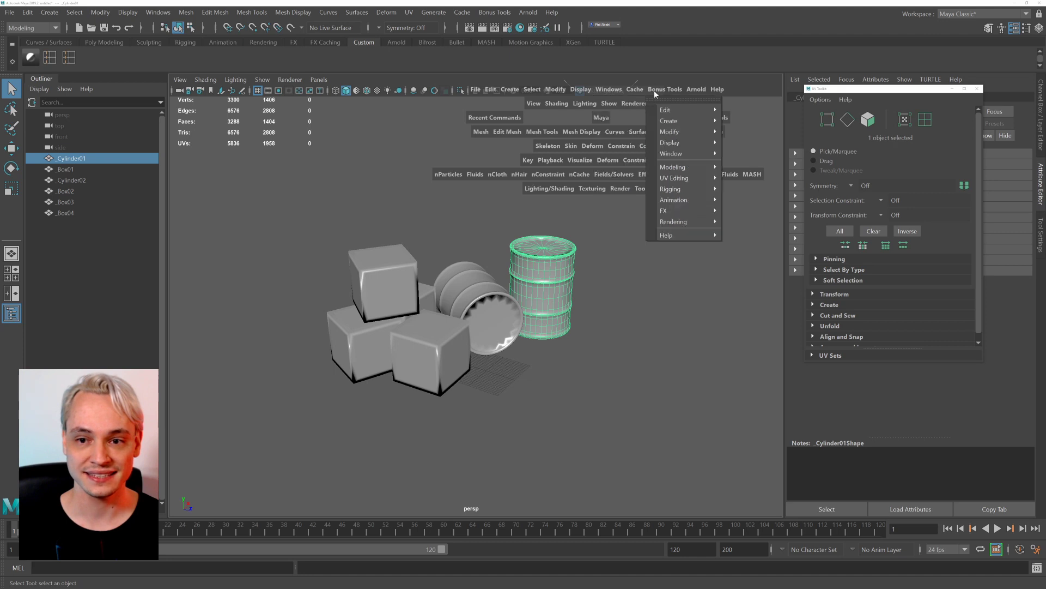
click(637, 89)
click(640, 90)
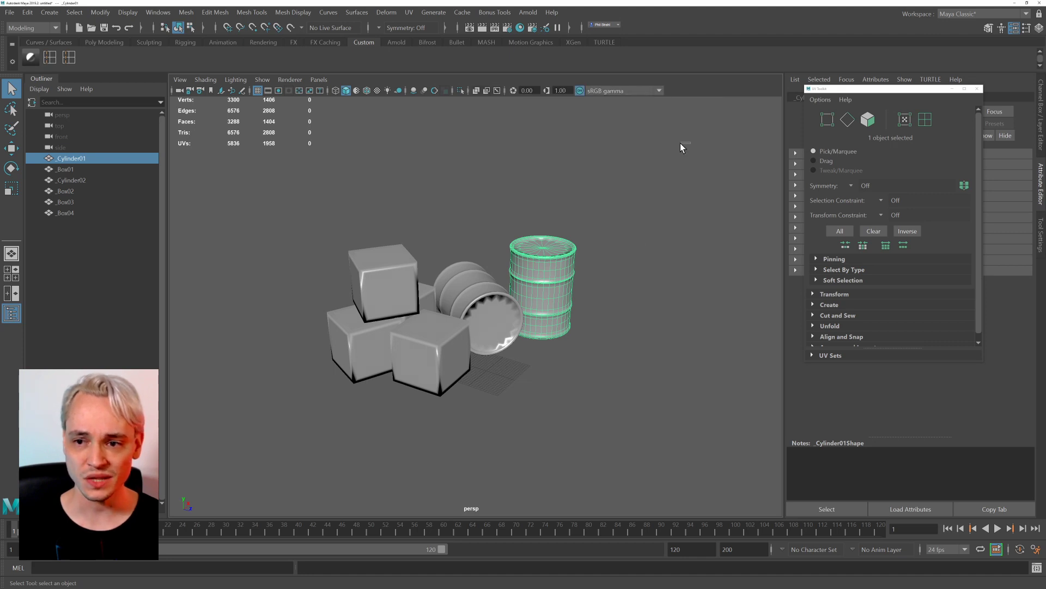
Open the UV Editor and view the UV layout of the barrel lying on its side.
click(680, 143)
key(space)
click(546, 123)
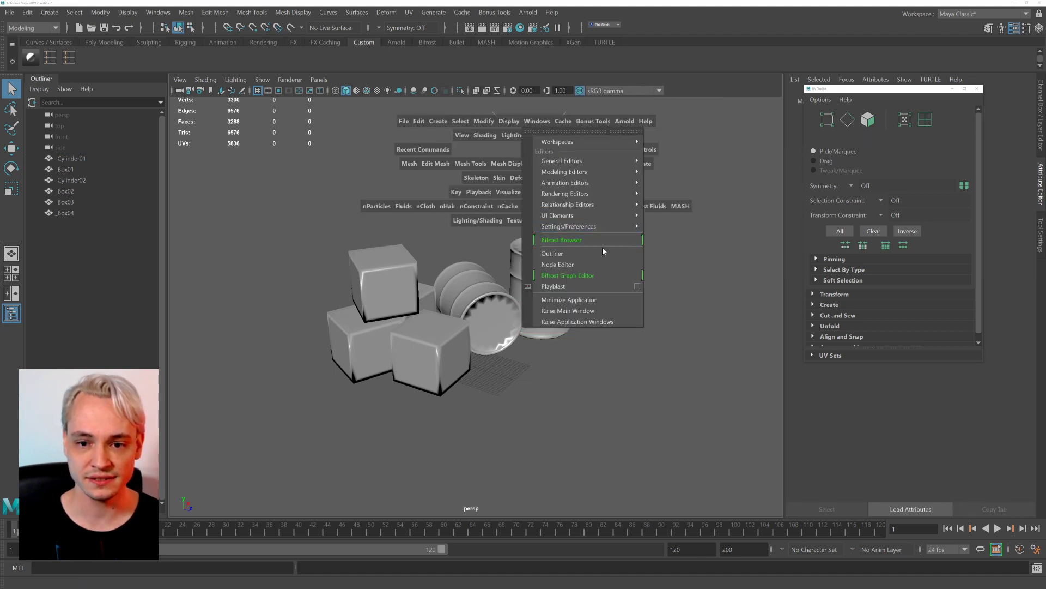
click(731, 157)
key(space)
click(720, 158)
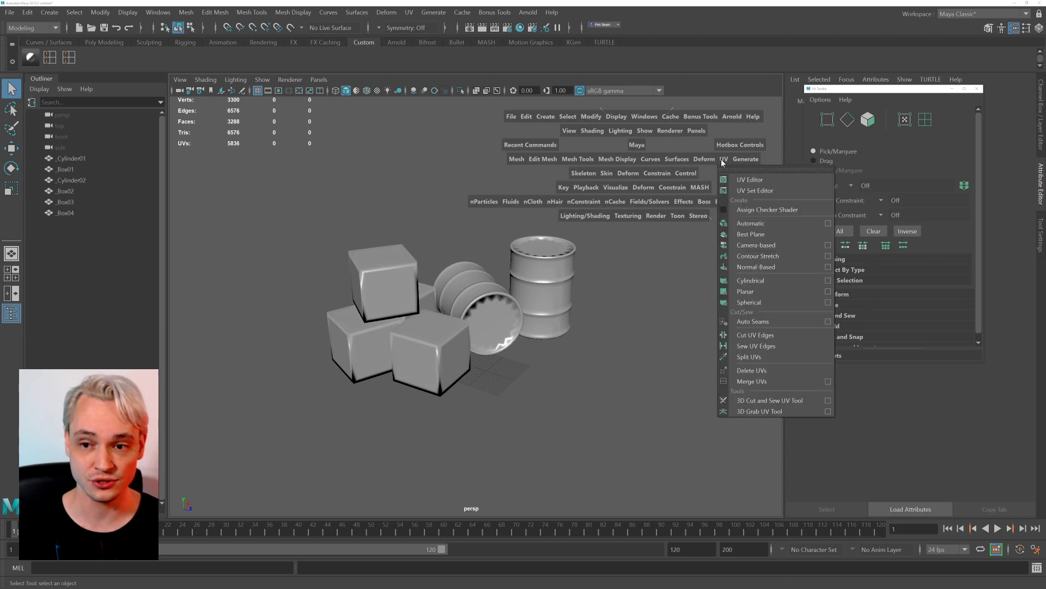
click(728, 179)
click(486, 261)
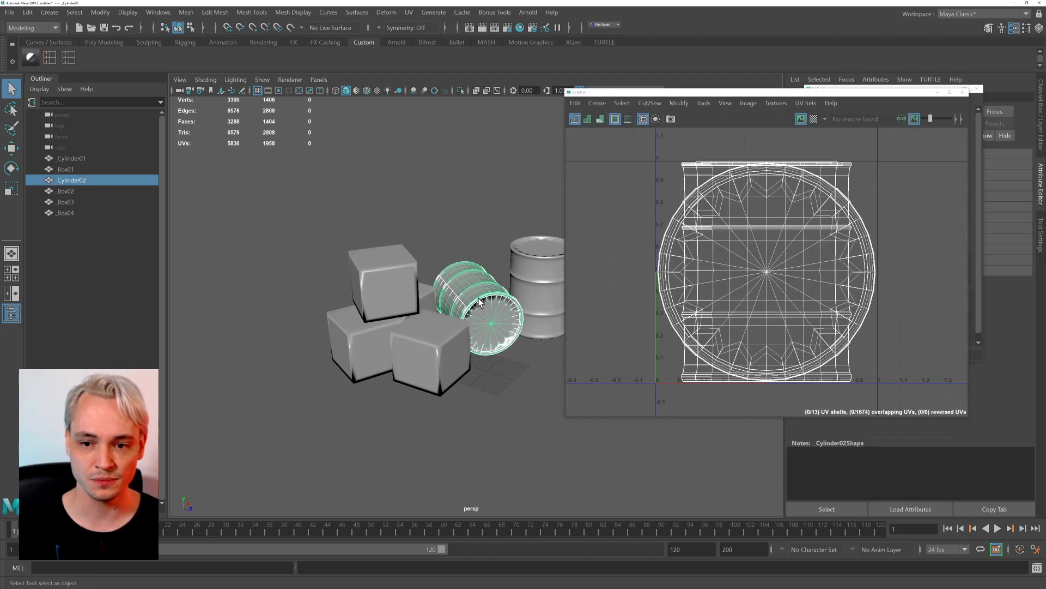
alt+drag(469, 206, 384, 207)
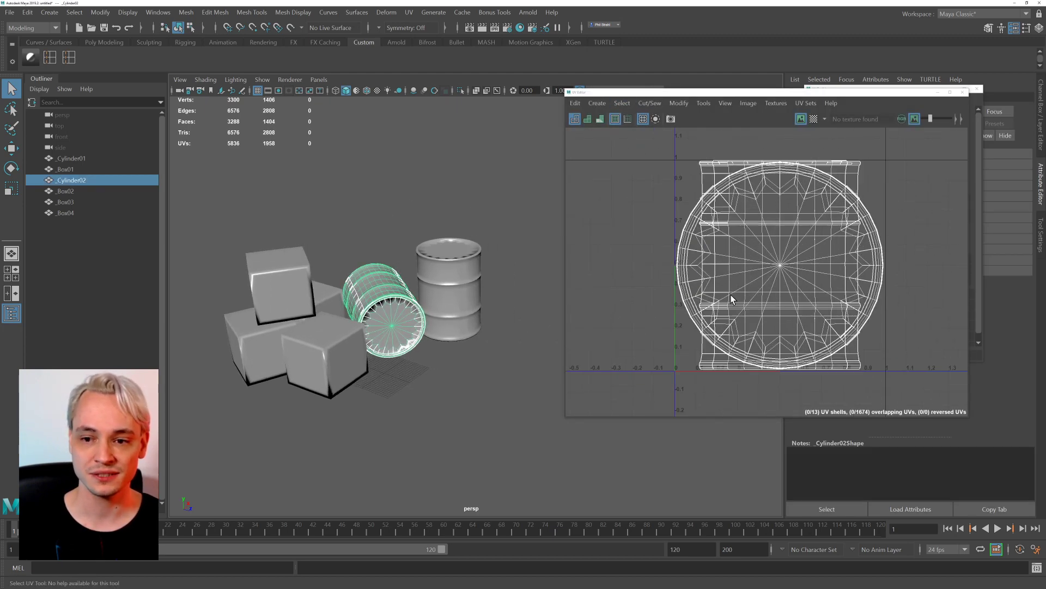
click(449, 296)
click(370, 335)
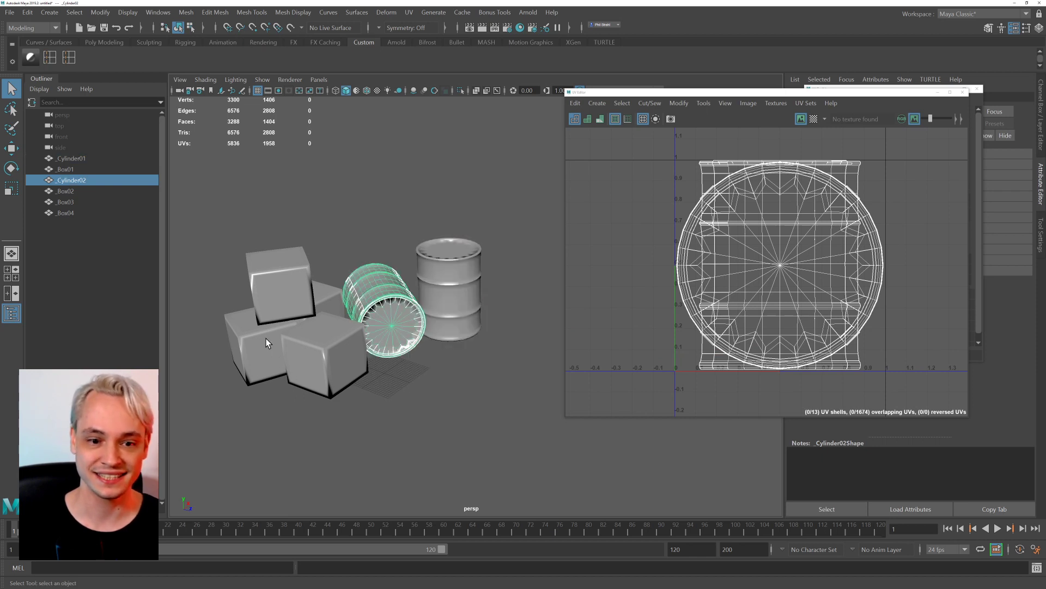
Select the upright barrel and compare its UV layout with its side geometry up close.
alt+drag(381, 295, 298, 318)
click(473, 290)
alt+drag(447, 294, 380, 271)
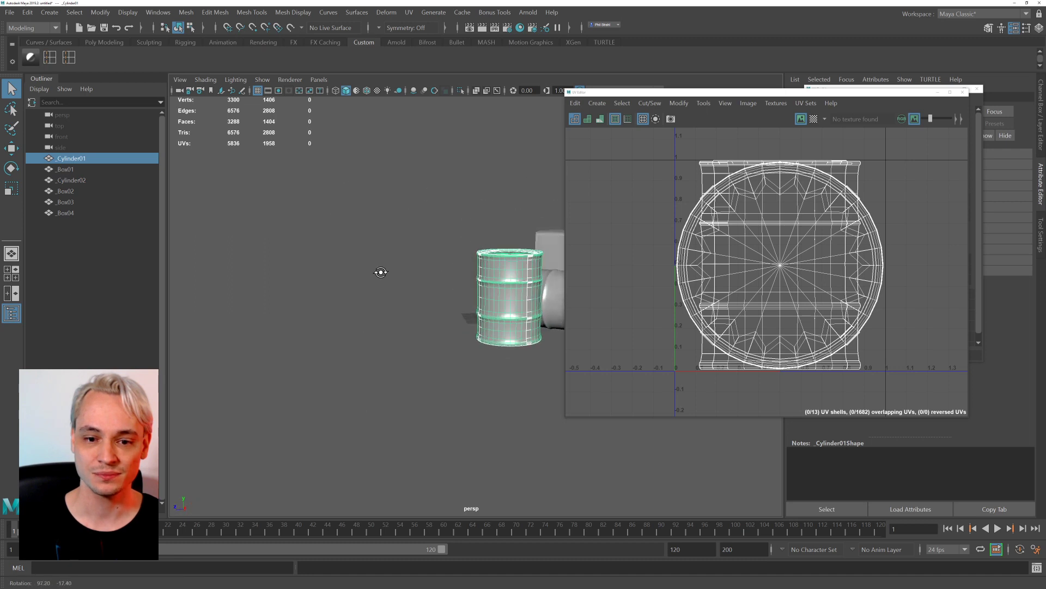
alt+middle_drag(514, 281, 425, 255)
alt+right_drag(425, 255, 519, 372)
alt+middle_drag(403, 265, 465, 310)
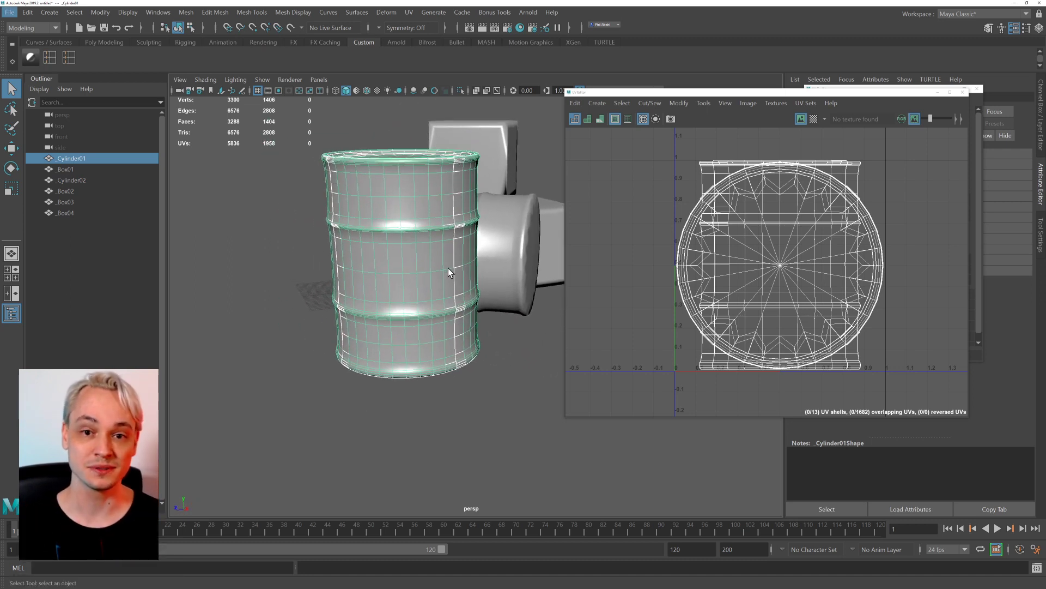
Select the front lower crate, frame it in the view, and inspect its UV layout.
alt+right_drag(394, 303, 333, 306)
alt+drag(332, 306, 362, 321)
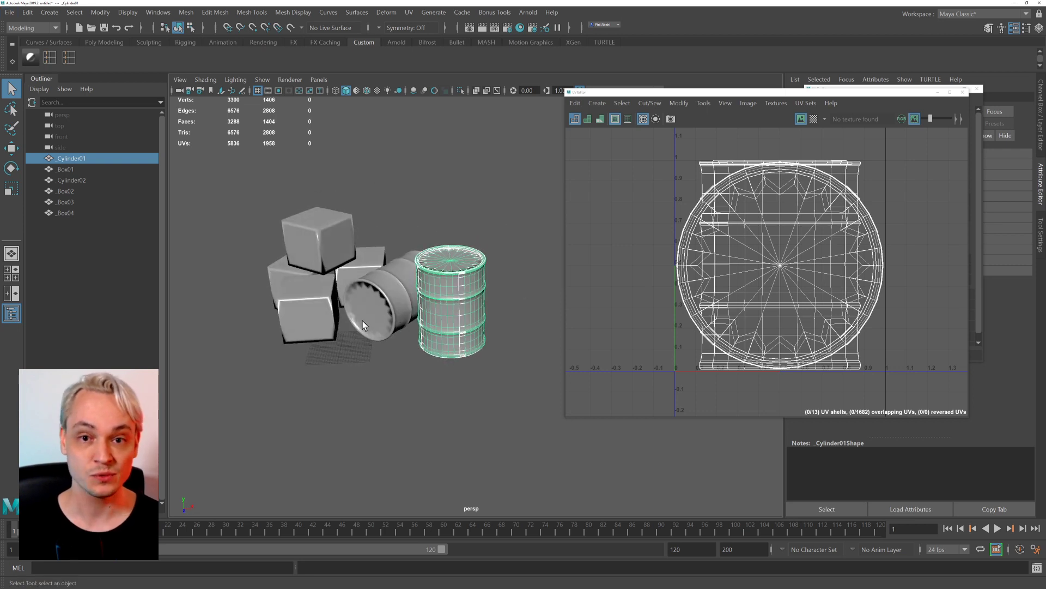
alt+middle_drag(361, 321, 388, 335)
alt+drag(388, 335, 378, 328)
click(358, 342)
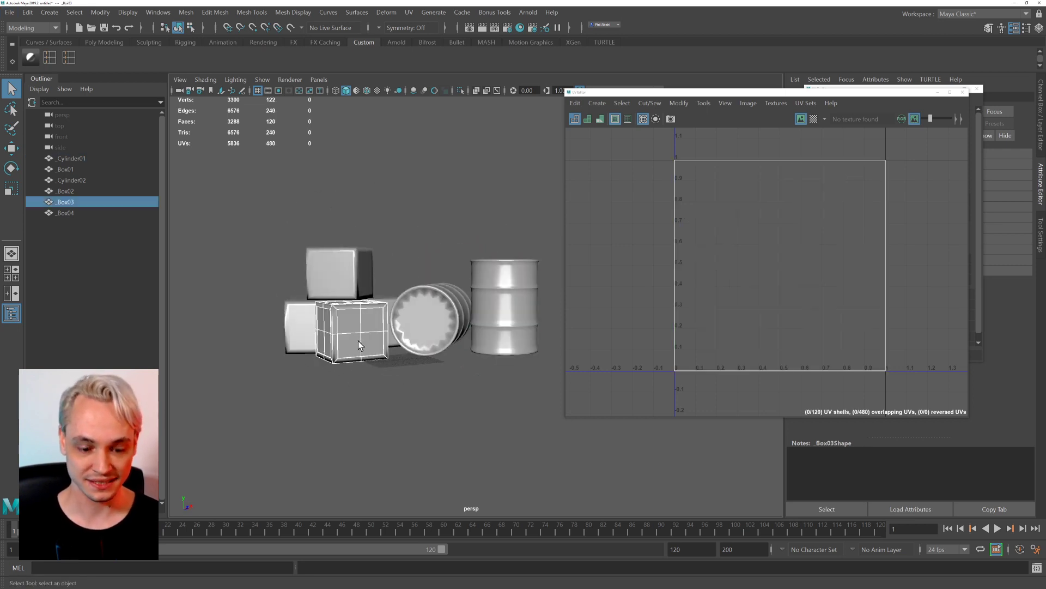
key(f)
scroll(438, 365, down, 10)
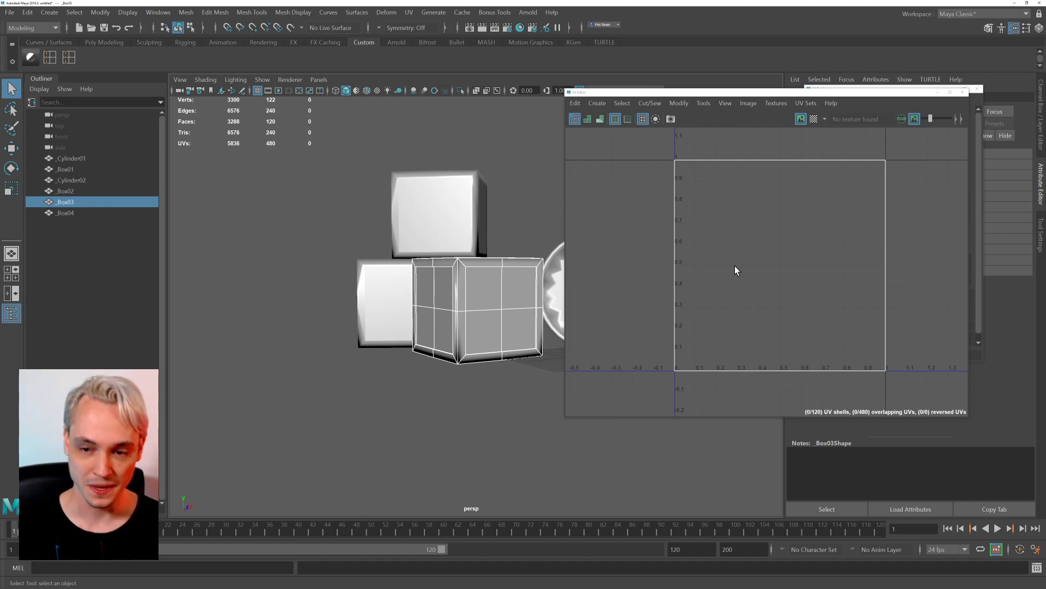
Display the checker map for the front crate and move the UV Editor window clear of the model.
drag(703, 89, 453, 88)
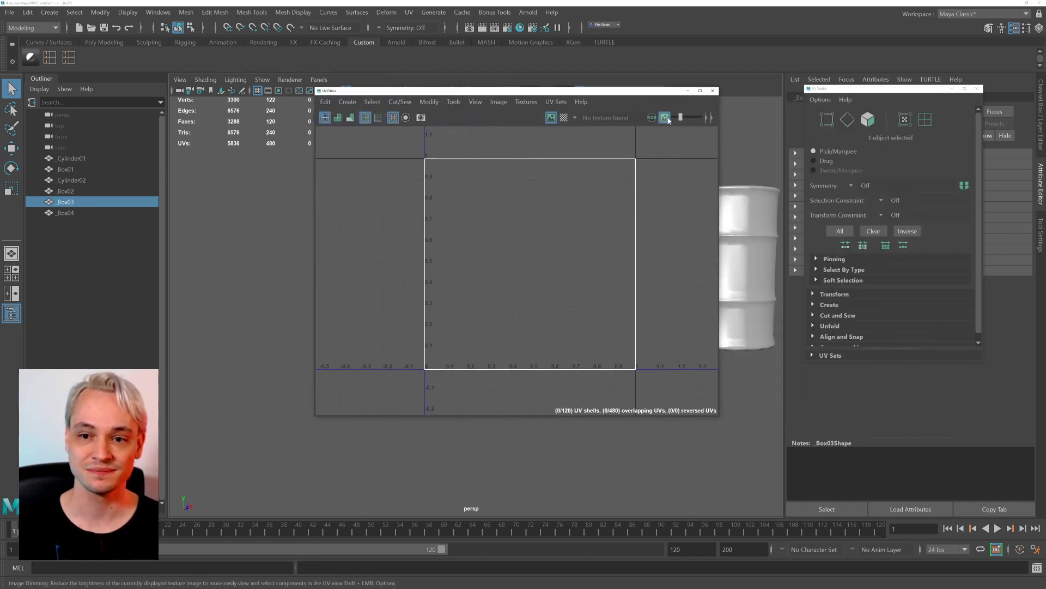
click(560, 115)
drag(557, 91, 877, 103)
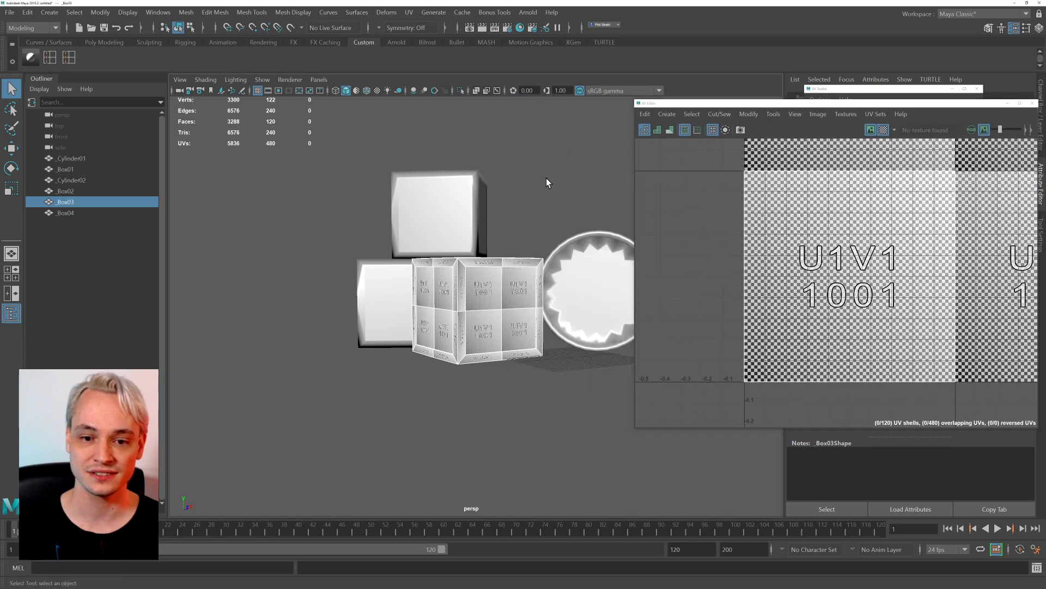
Examine the checker pattern on the front crate's faces and bevelled edges, from close up and farther away.
click(546, 179)
scroll(486, 341, up, 5)
click(487, 344)
scroll(596, 316, up, 5)
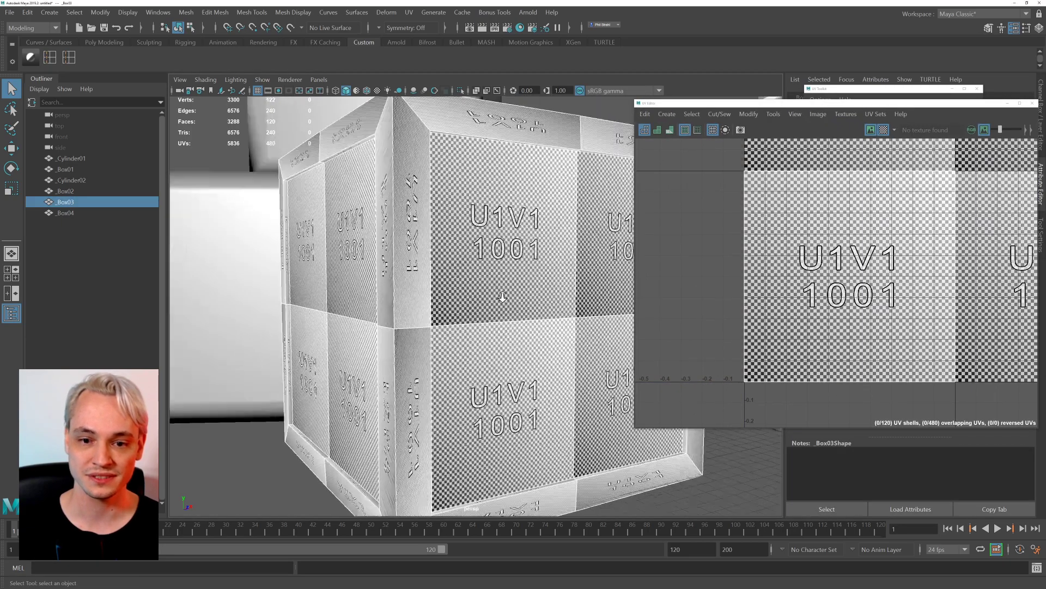
alt+middle_drag(381, 269, 385, 270)
scroll(458, 292, down, 7)
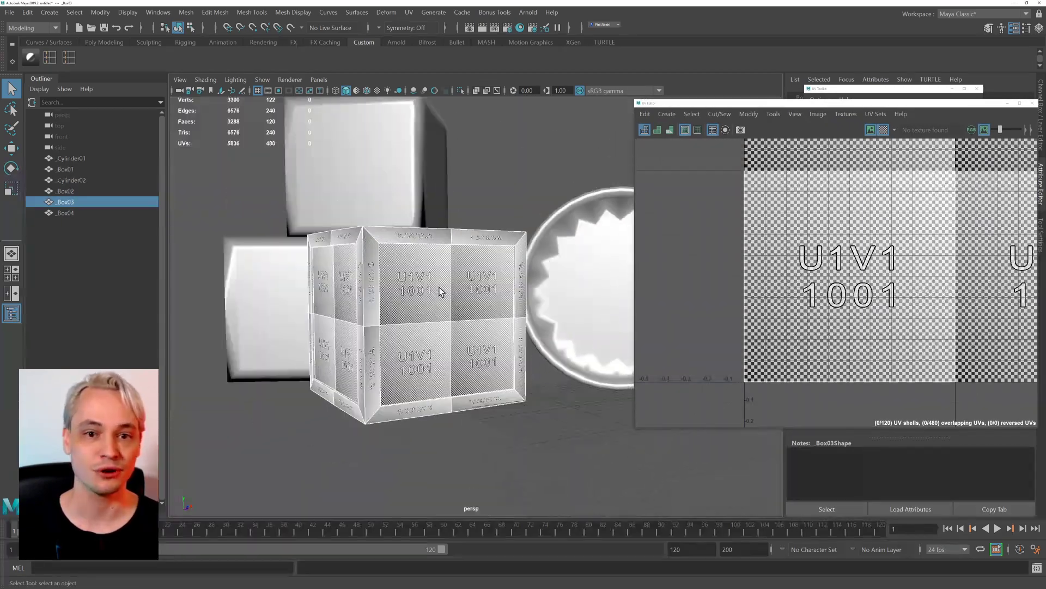
scroll(427, 320, up, 3)
scroll(428, 320, up, 2)
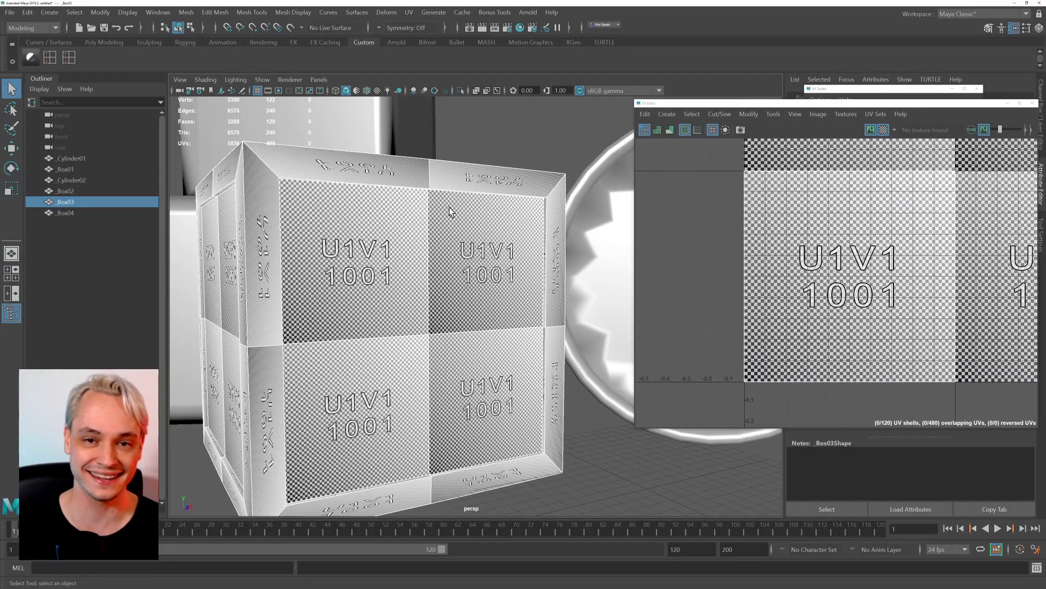
scroll(448, 330, up, 2)
scroll(435, 362, down, 5)
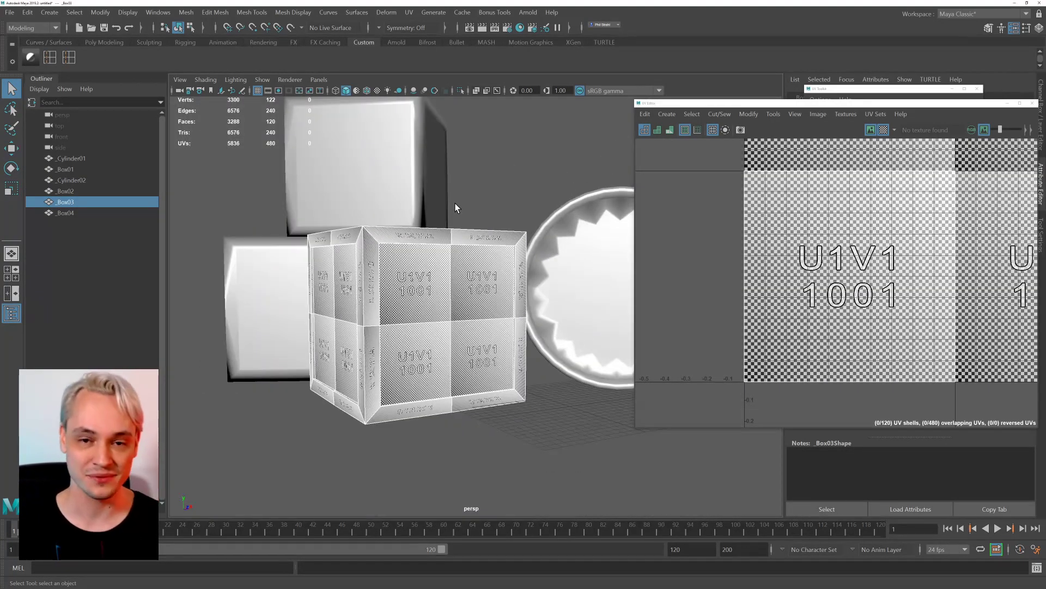
alt+middle_drag(481, 228, 430, 233)
scroll(388, 224, down, 4)
alt+drag(387, 224, 470, 254)
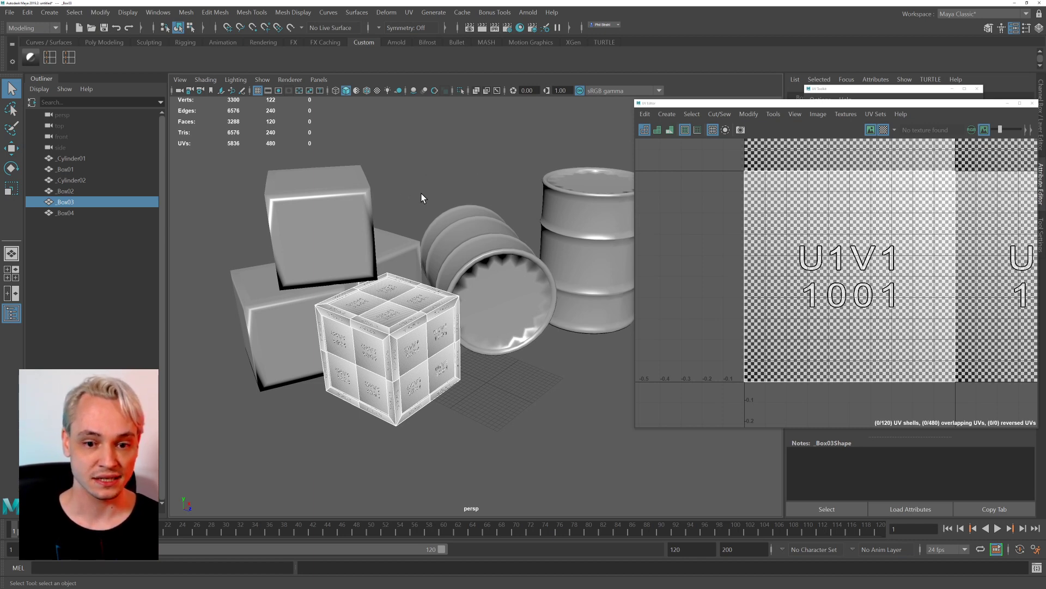
Select the barrel lying on its side and examine its checker pattern from several angles.
scroll(466, 211, up, 3)
click(472, 165)
click(448, 224)
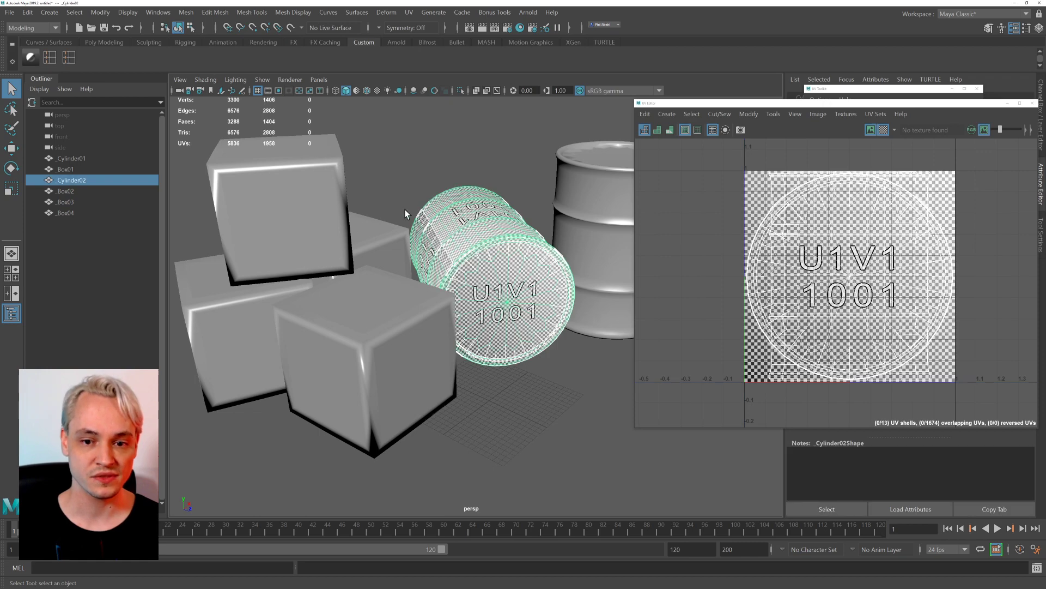
scroll(434, 175, down, 1)
alt+drag(472, 207, 364, 210)
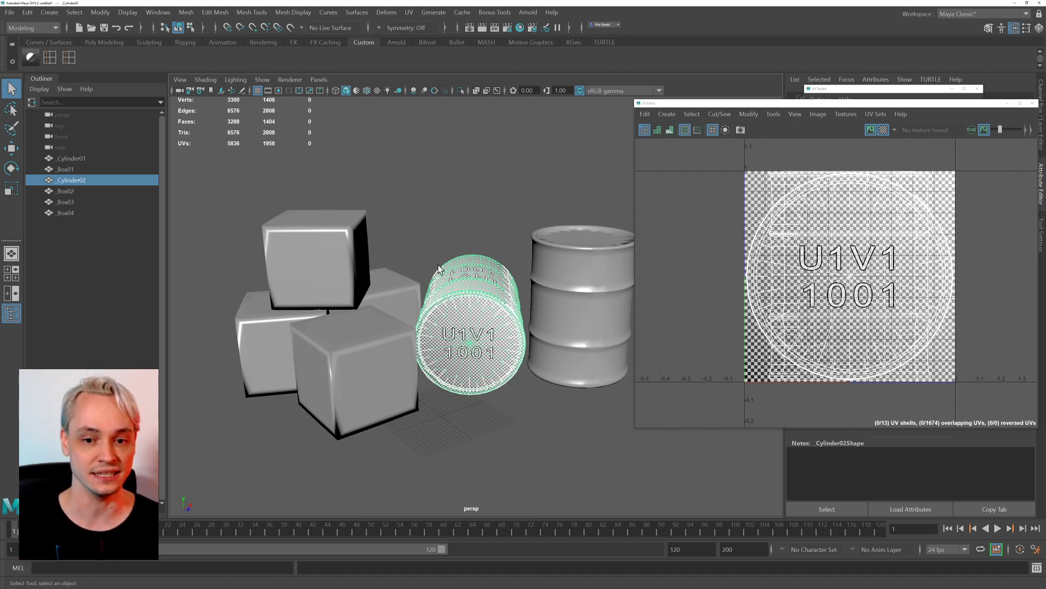
alt+right_drag(452, 253, 406, 254)
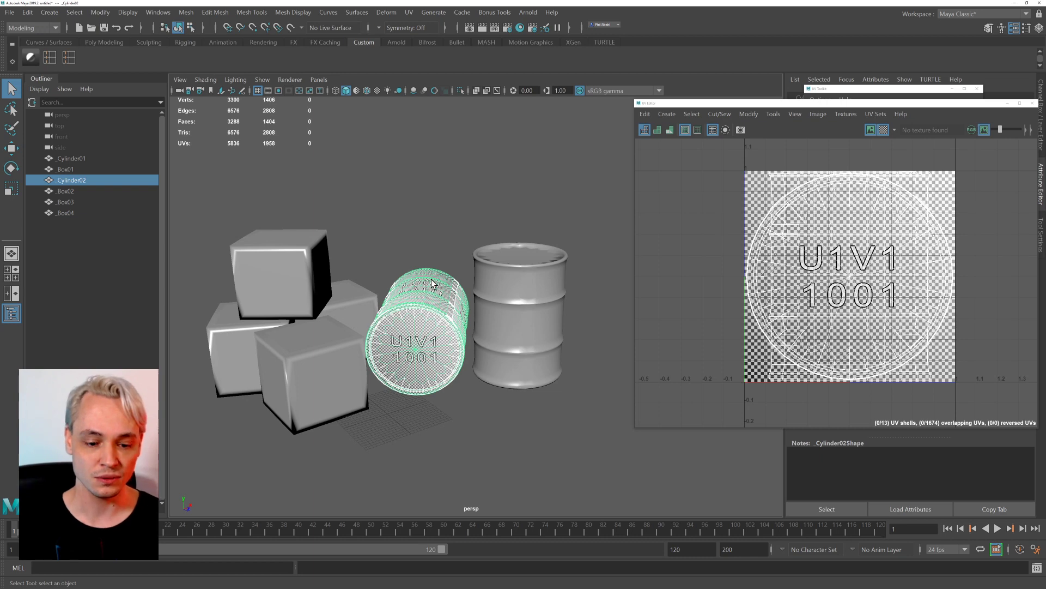
alt+drag(430, 256, 459, 287)
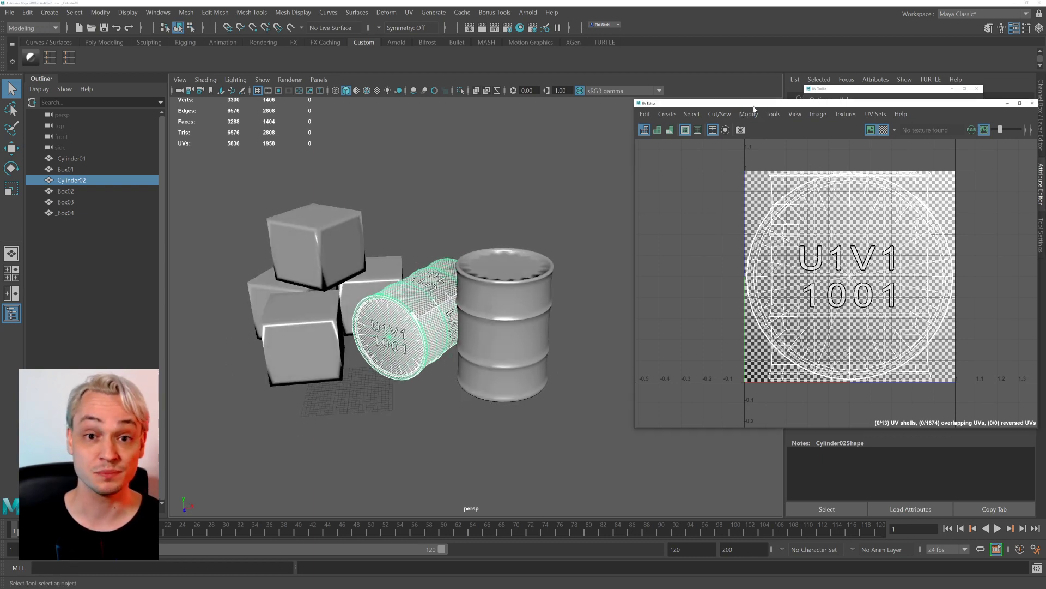
Turn off the checker map and move the UV Editor window clear of the barrels.
drag(759, 105, 394, 101)
click(520, 126)
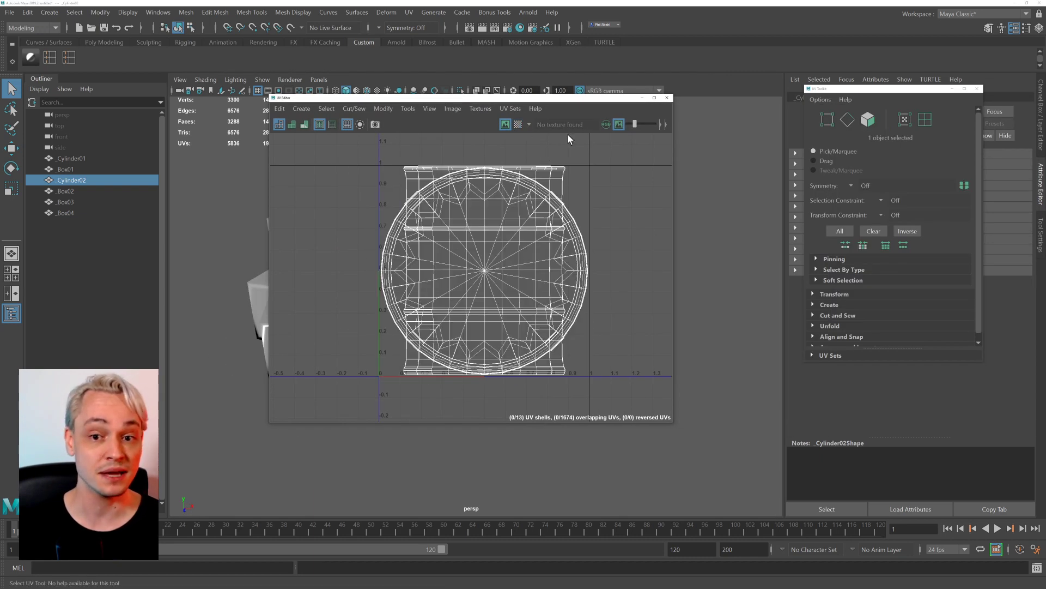
drag(576, 101, 889, 98)
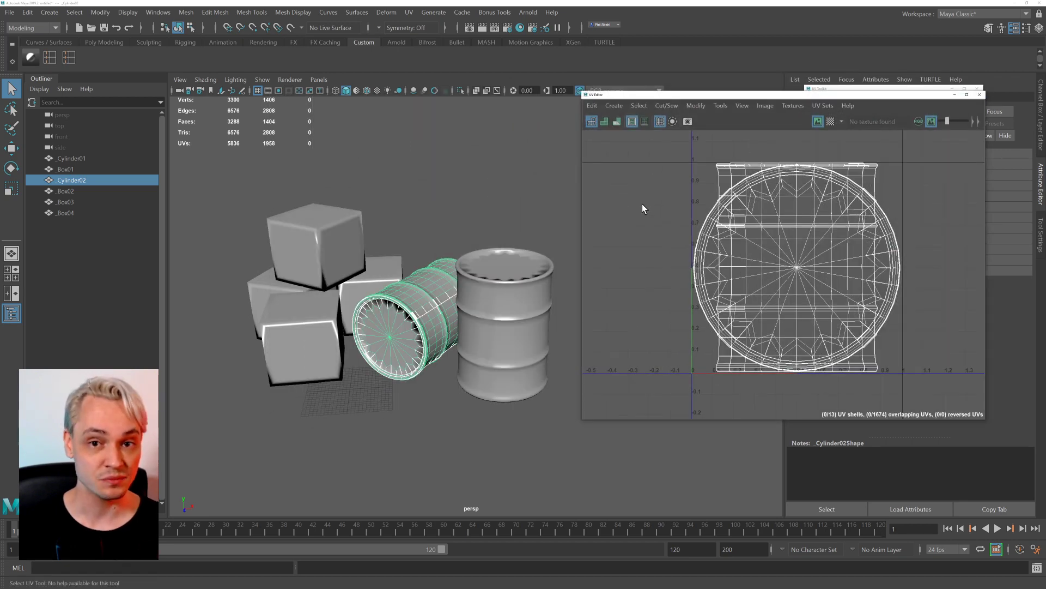
Delete all the crates and the barrel lying on its side, keeping only the upright barrel.
scroll(446, 313, up, 4)
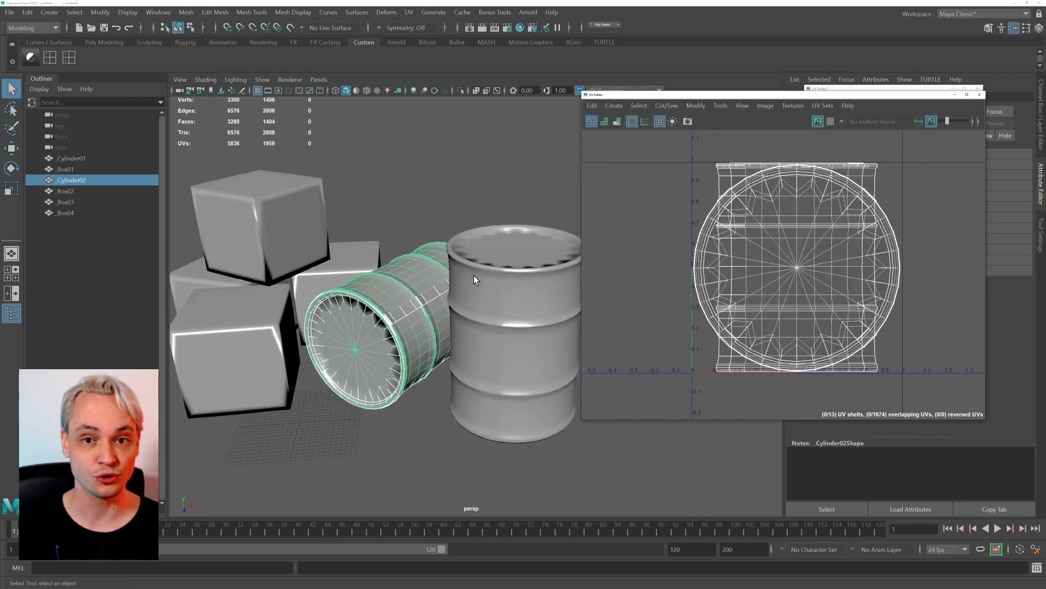
scroll(377, 289, down, 4)
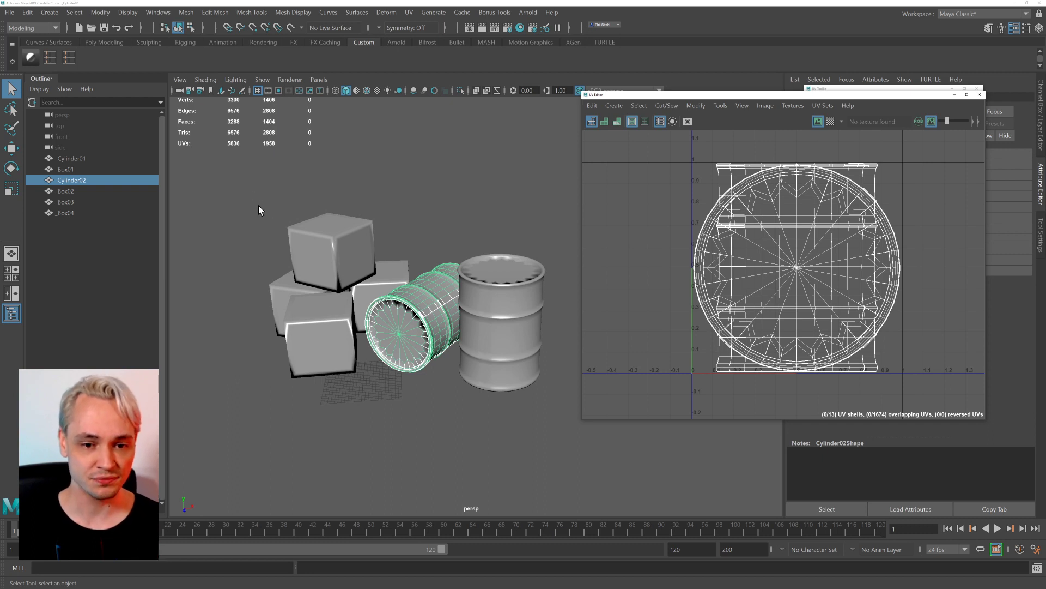
alt+drag(287, 280, 318, 266)
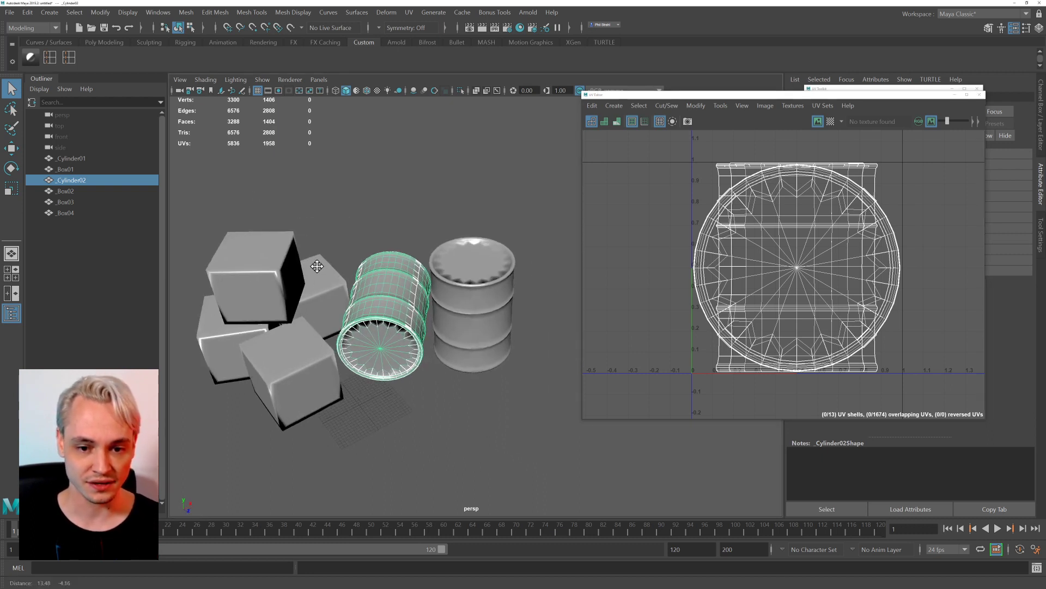
drag(198, 220, 357, 366)
key(Delete)
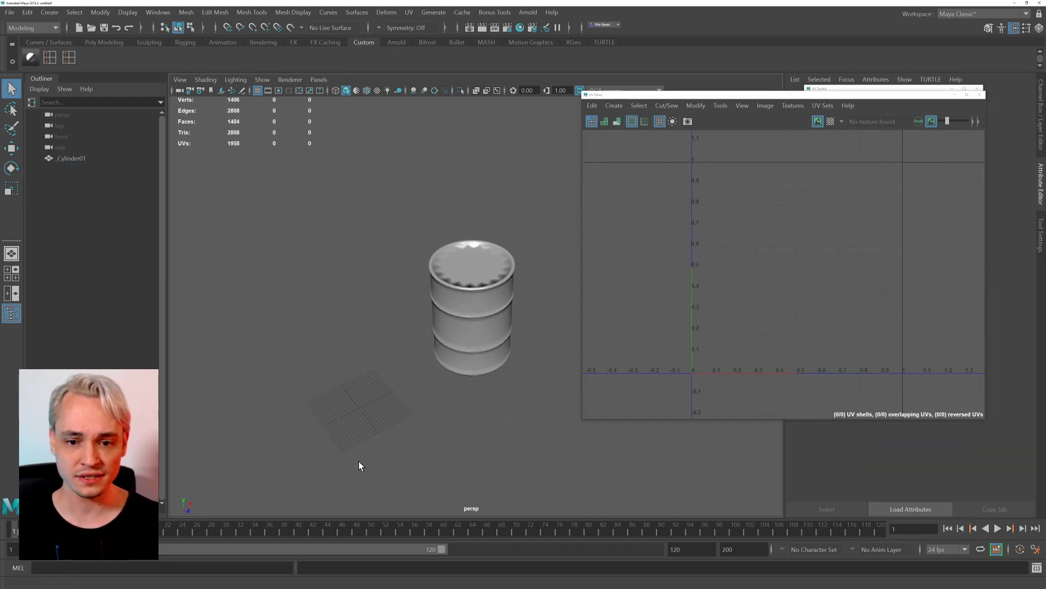
Select the remaining barrel with the Move tool active, frame it in the view, and clear the selection.
click(474, 326)
key(w)
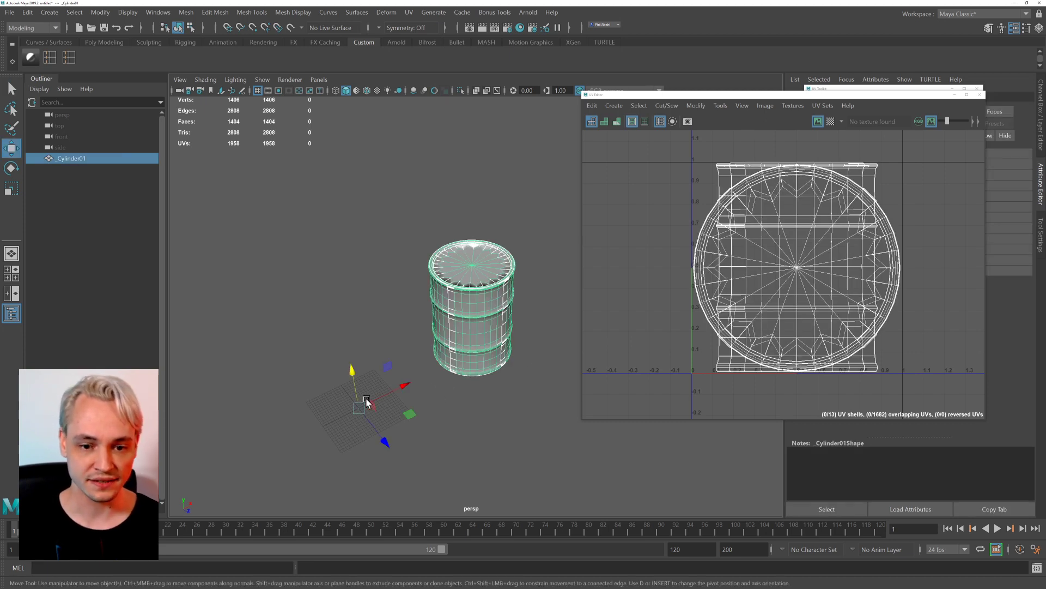
alt+drag(329, 338, 329, 356)
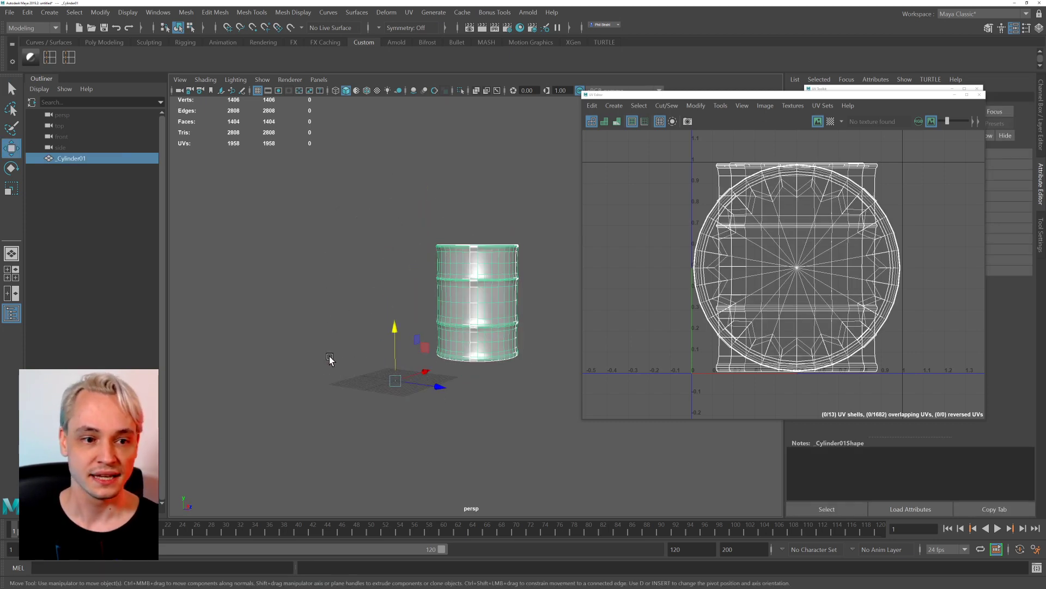
alt+drag(373, 327, 402, 327)
key(f)
click(349, 275)
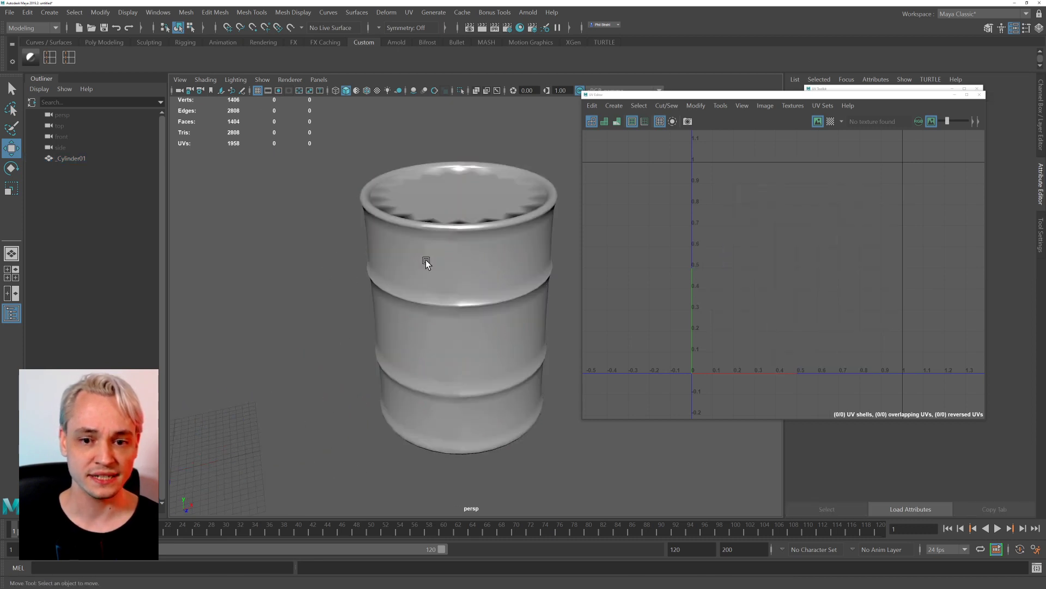
Select the barrel again and examine the wireframe of its lid up close.
alt+drag(426, 259, 374, 292)
click(364, 289)
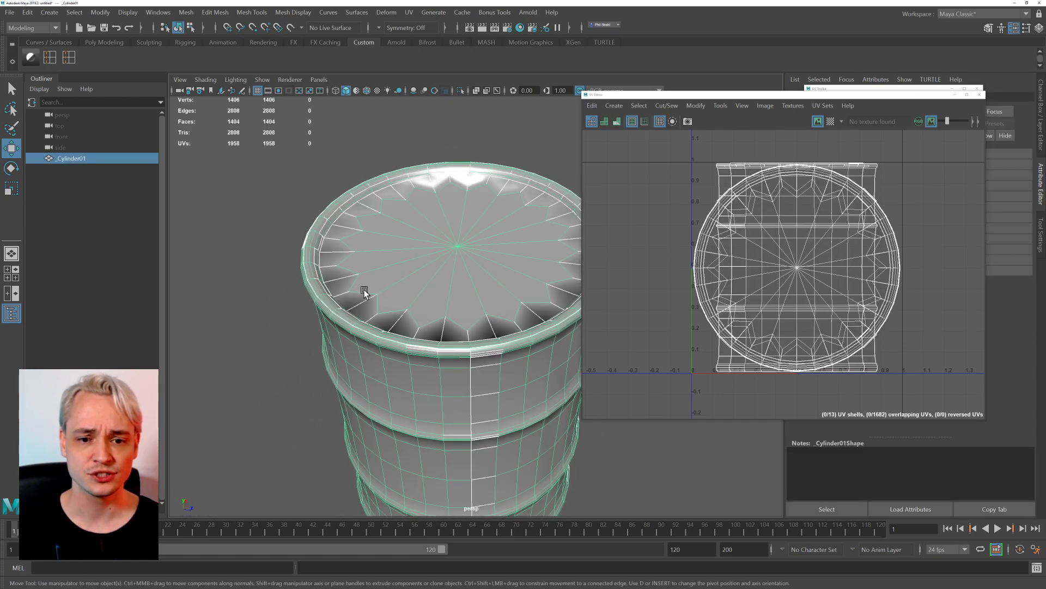
alt+right_drag(365, 289, 274, 246)
alt+drag(274, 246, 285, 296)
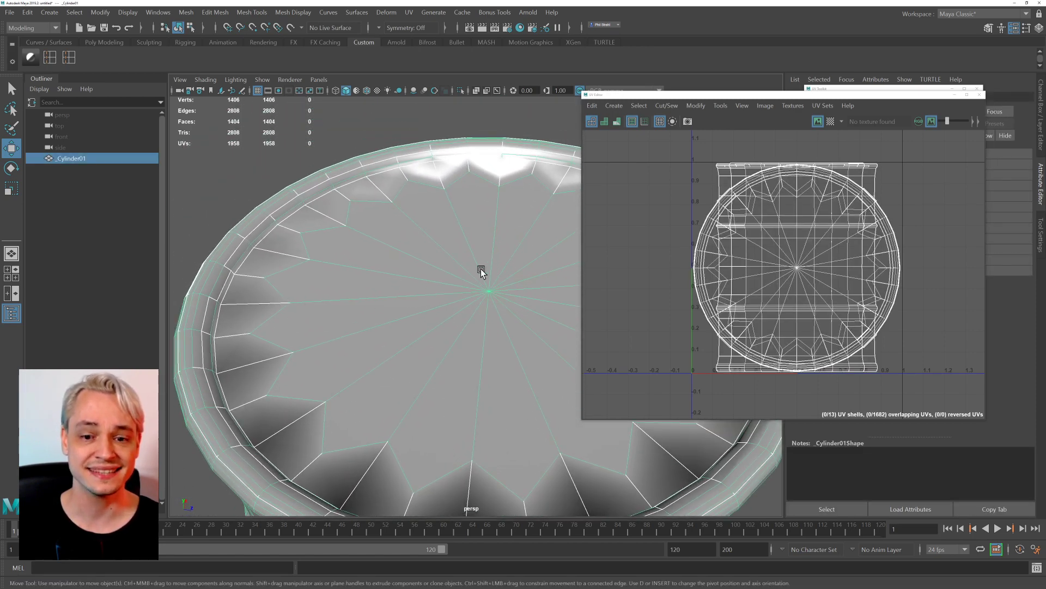
Close the UV Editor and examine the edge flow along the barrel's top rim up close.
double_click(586, 95)
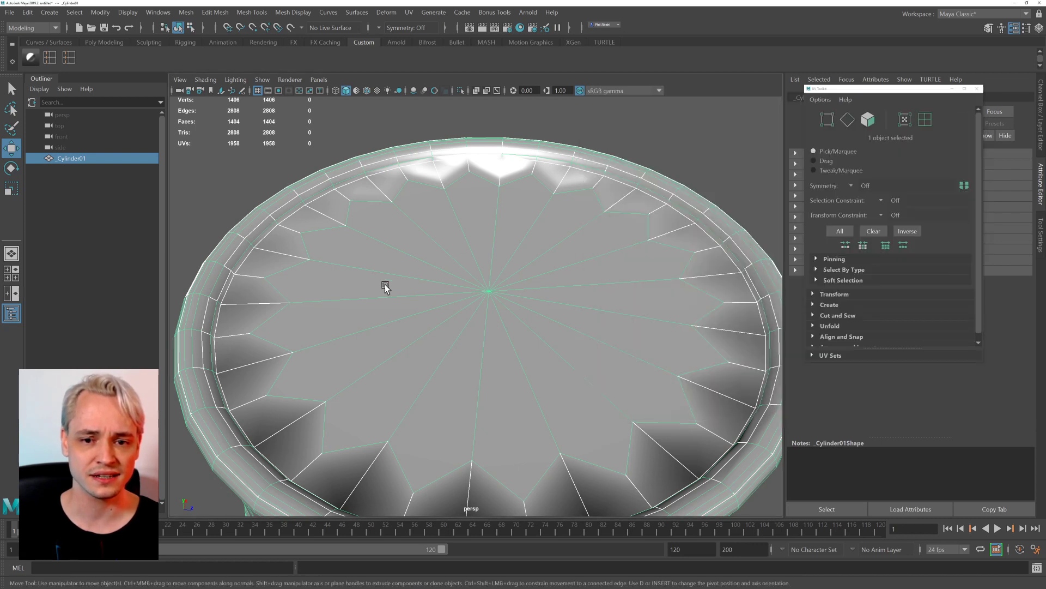
alt+drag(380, 311, 366, 300)
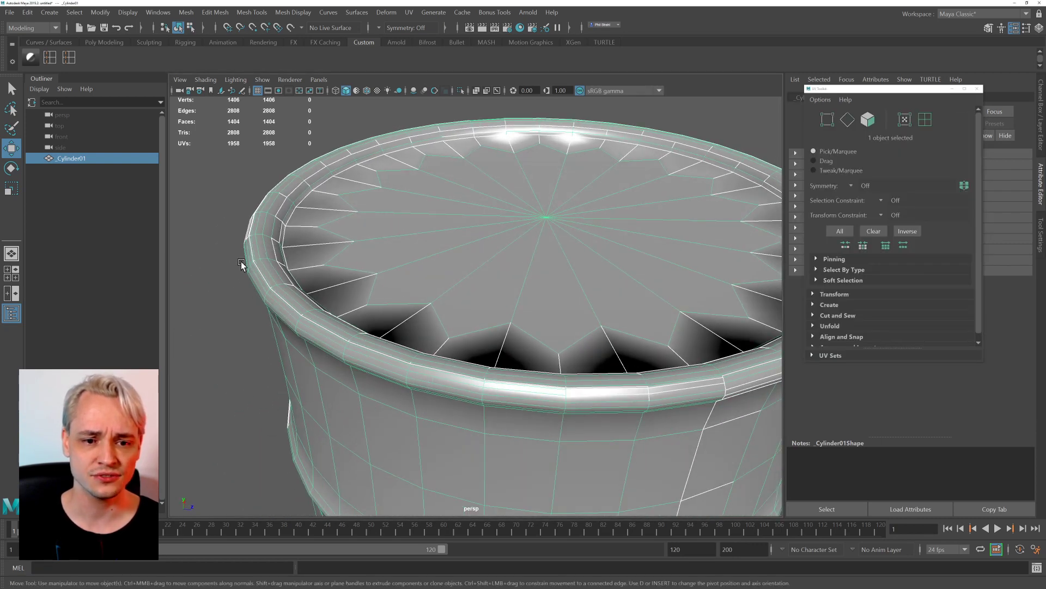
alt+middle_drag(267, 240, 433, 250)
alt+right_drag(433, 249, 473, 274)
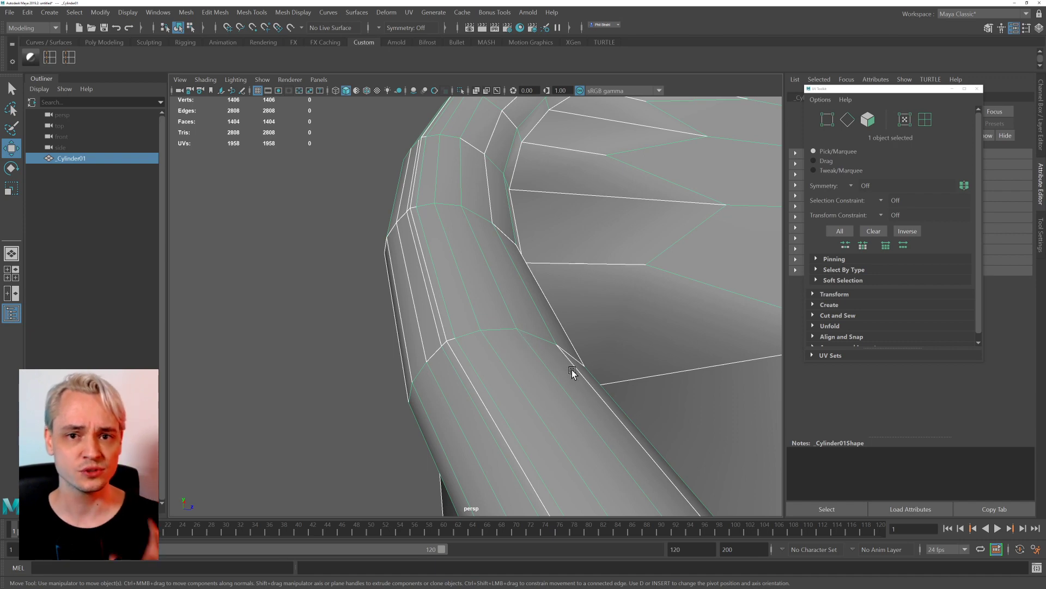
Examine the wireframe of the barrel's lid, rim and side from several distances, then clear the selection.
scroll(447, 336, down, 8)
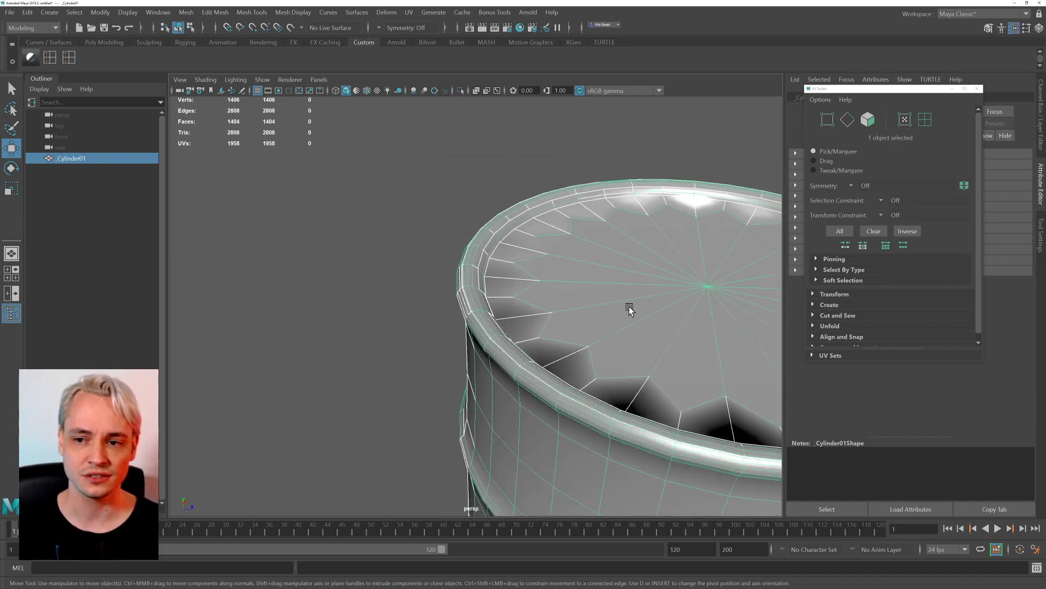
alt+middle_drag(703, 310, 458, 275)
scroll(470, 242, down, 2)
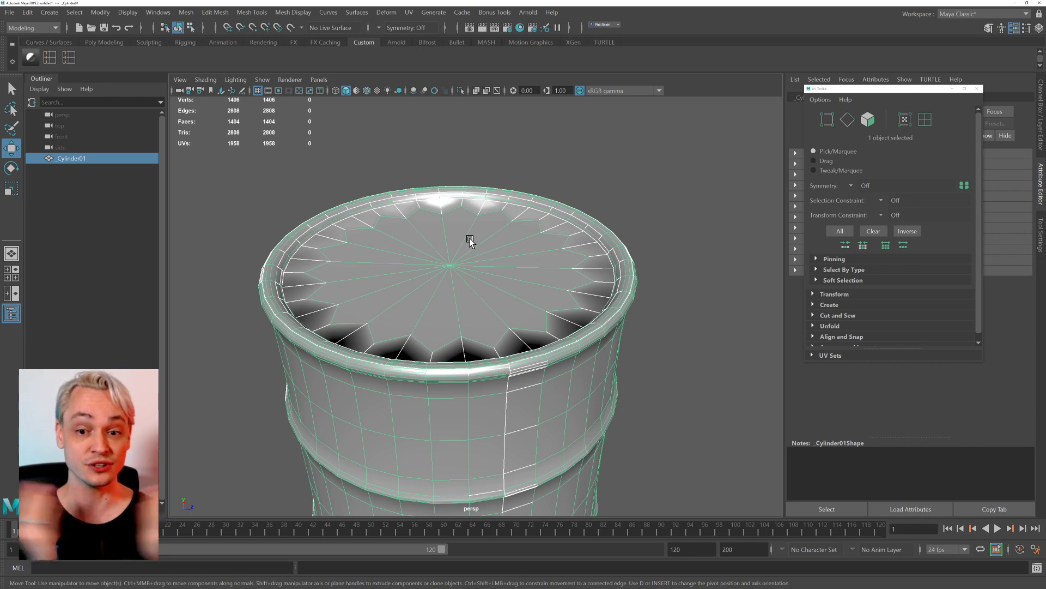
mouse_move(350, 311)
alt+mouse_down()
mouse_move(371, 313)
mouse_move(337, 306)
alt+mouse_up()
alt+middle_drag(337, 305, 345, 280)
alt+right_drag(345, 281, 402, 320)
alt+middle_drag(352, 216, 352, 253)
key(space)
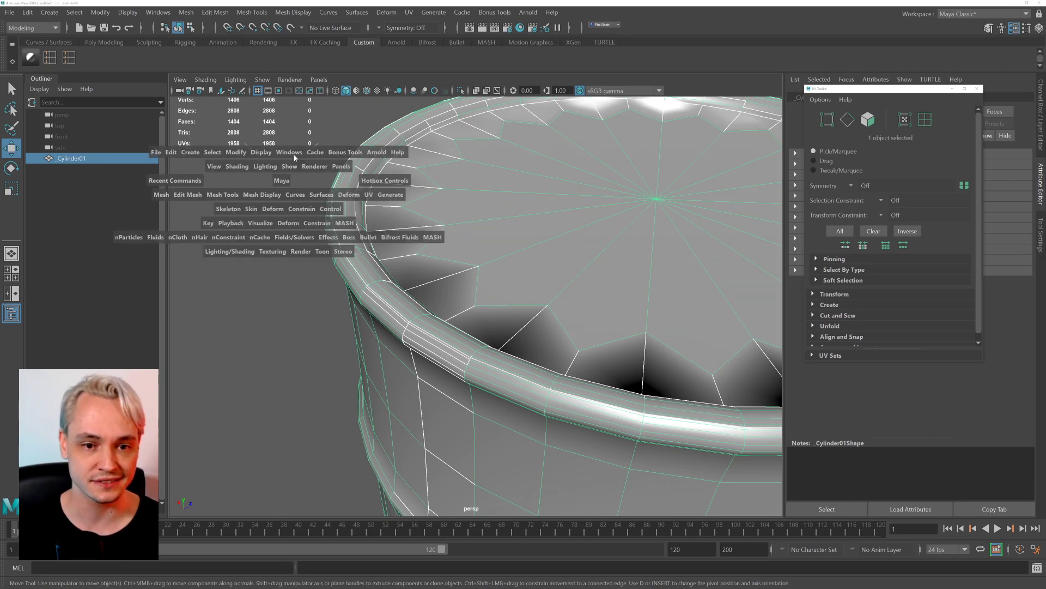
click(294, 156)
scroll(343, 278, down, 5)
alt+middle_drag(412, 275, 386, 254)
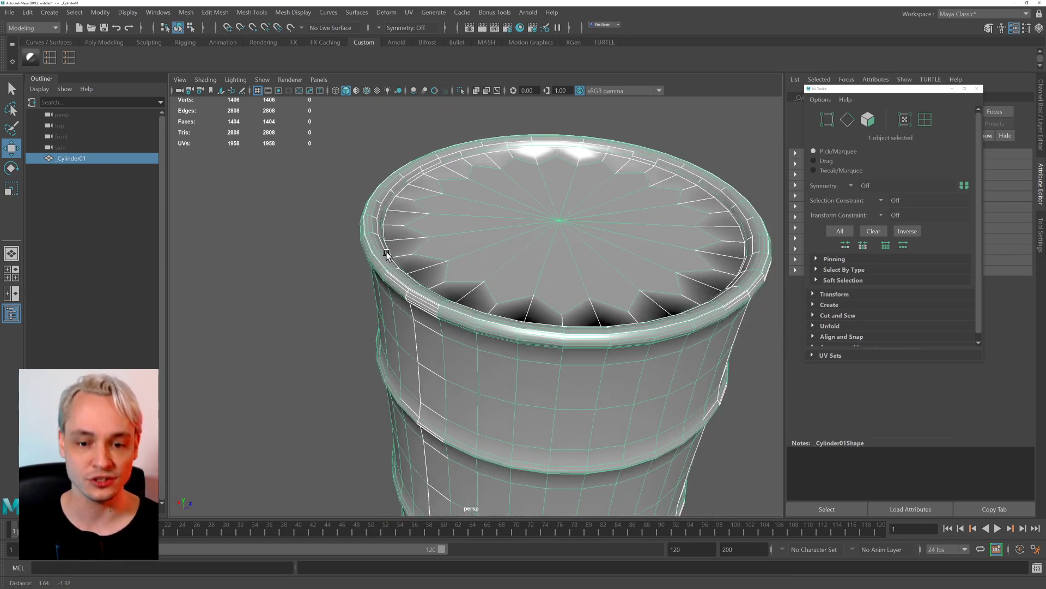
scroll(416, 318, down, 6)
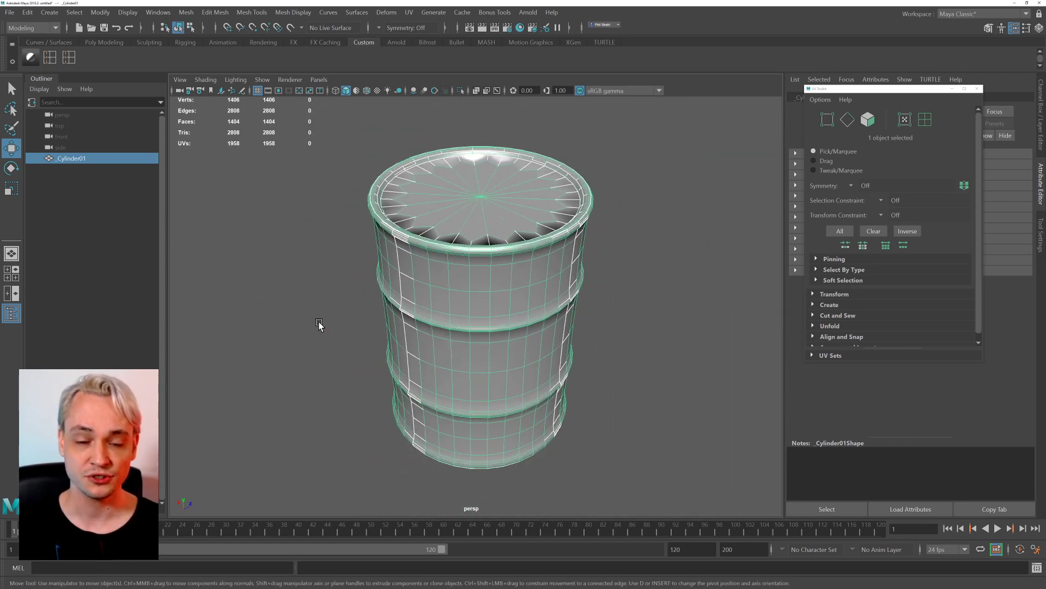
click(319, 326)
Open the UV Editor, select the barrel to inspect its UV layout, and minimize the editor.
key(space)
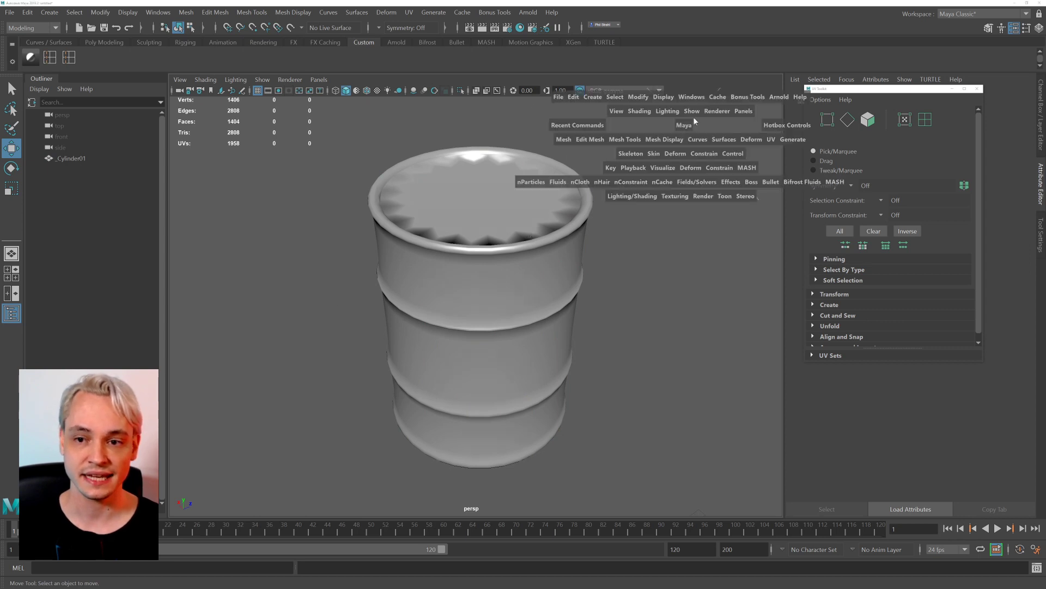
click(771, 143)
click(784, 153)
click(504, 242)
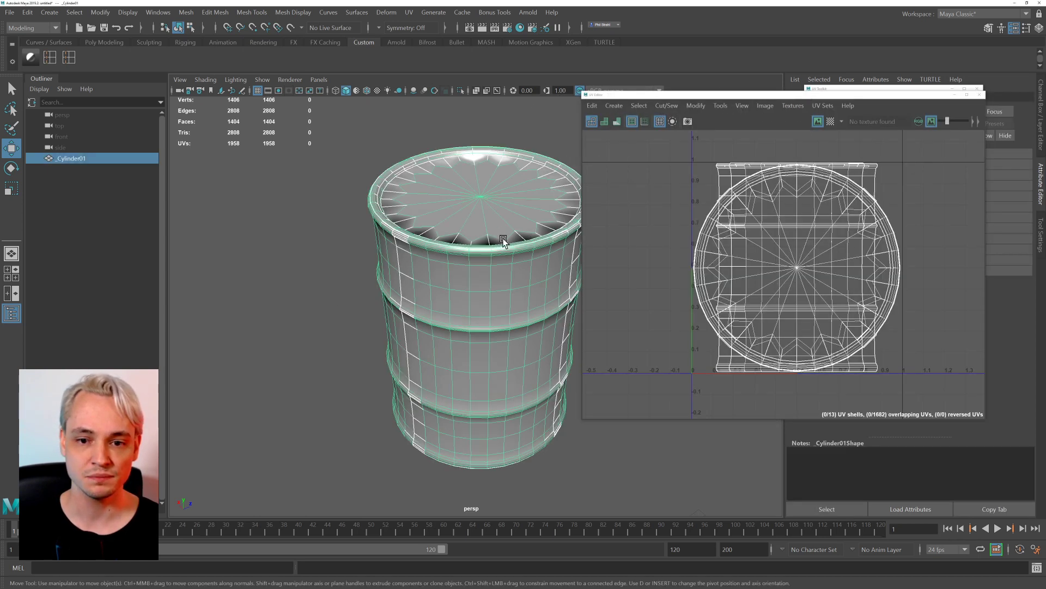
alt+middle_drag(498, 253, 432, 258)
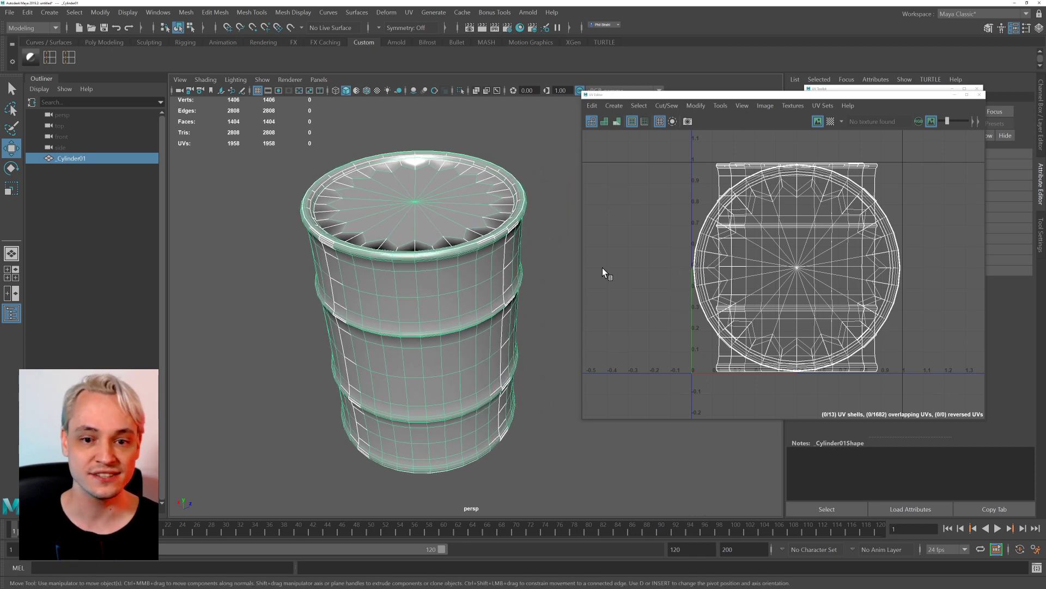
click(957, 94)
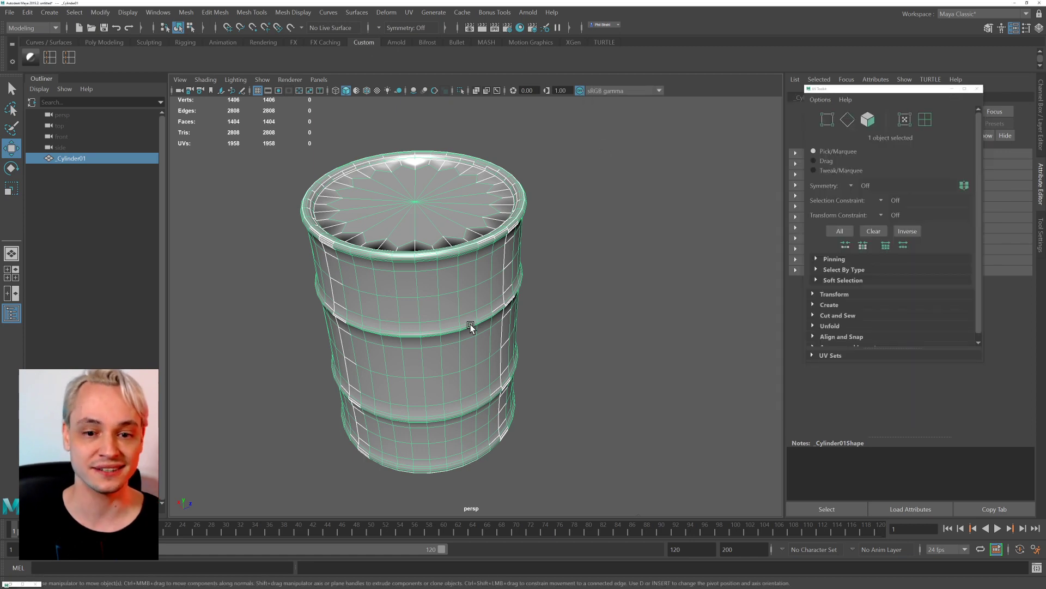
Turn on smooth mesh preview for the barrel and clear the selection.
key(3)
scroll(463, 310, up, 1)
scroll(416, 220, down, 2)
click(601, 250)
scroll(632, 241, down, 2)
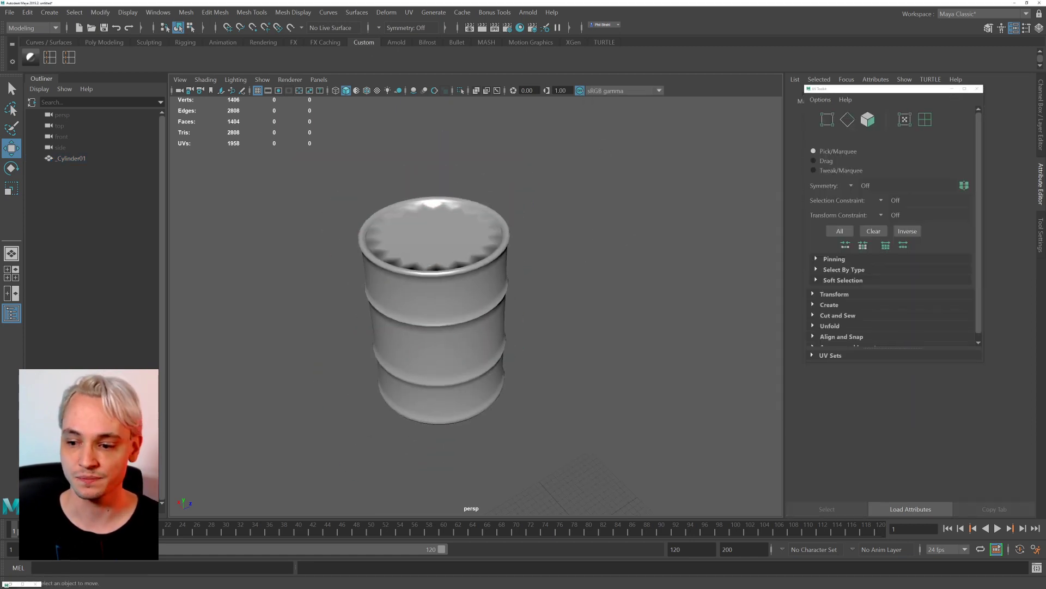
Set the linear working unit to meter in the general application preferences and save them.
click(1036, 550)
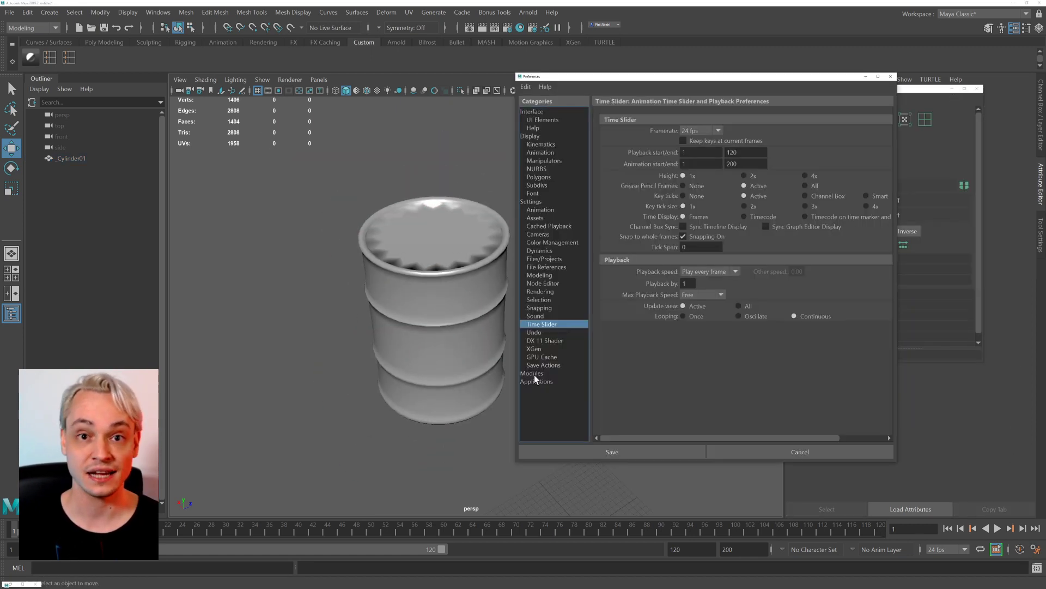
click(554, 203)
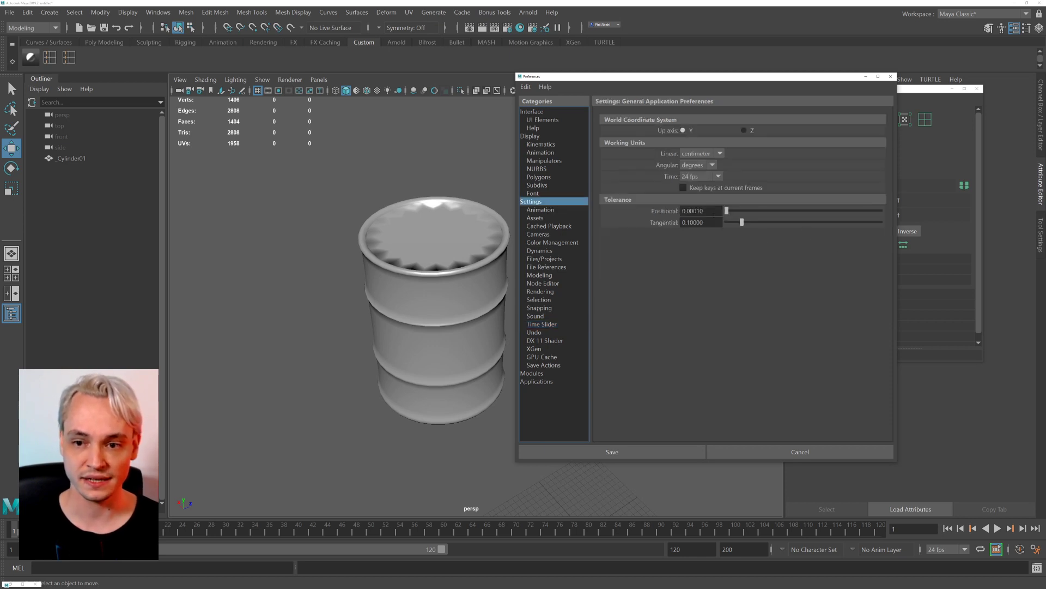
click(692, 154)
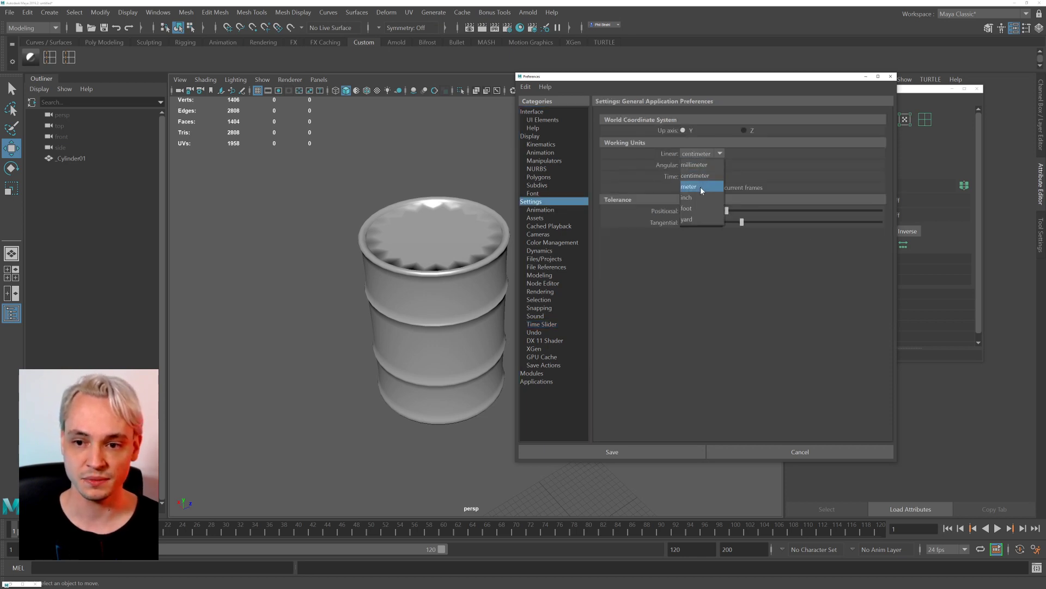
click(701, 185)
click(622, 452)
Compare the barrel's size with the scene grid, then select the barrel and frame it in the view.
scroll(526, 406, down, 5)
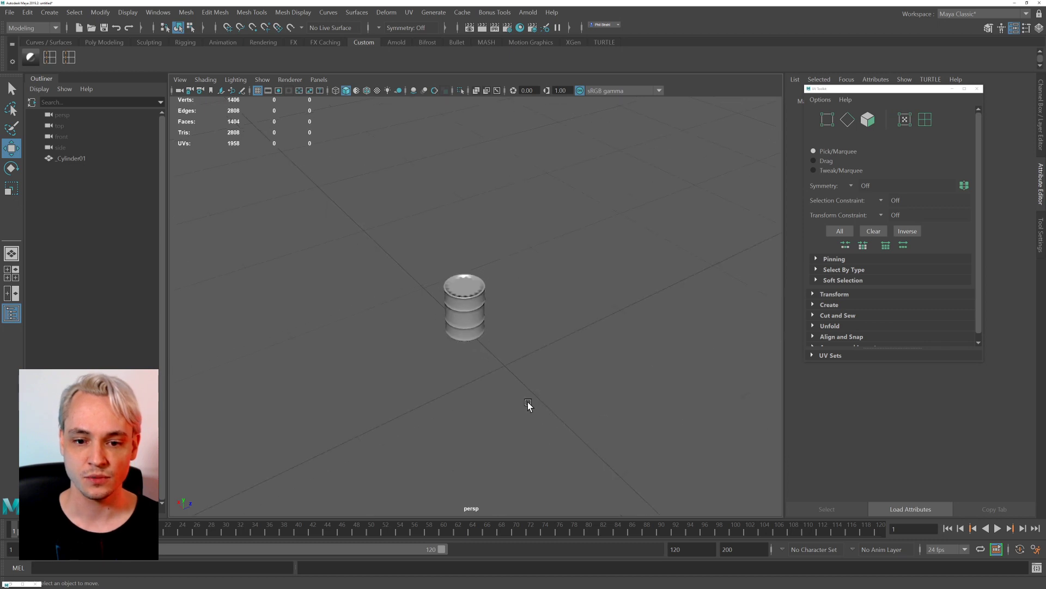
scroll(514, 389, down, 4)
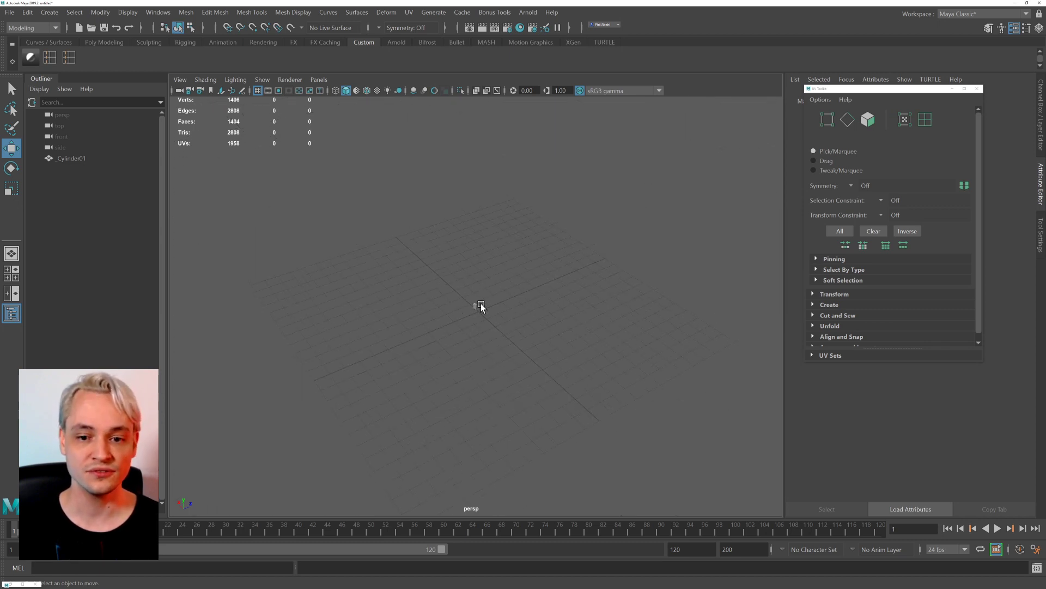
alt+middle_drag(482, 307, 500, 262)
alt+drag(500, 262, 502, 264)
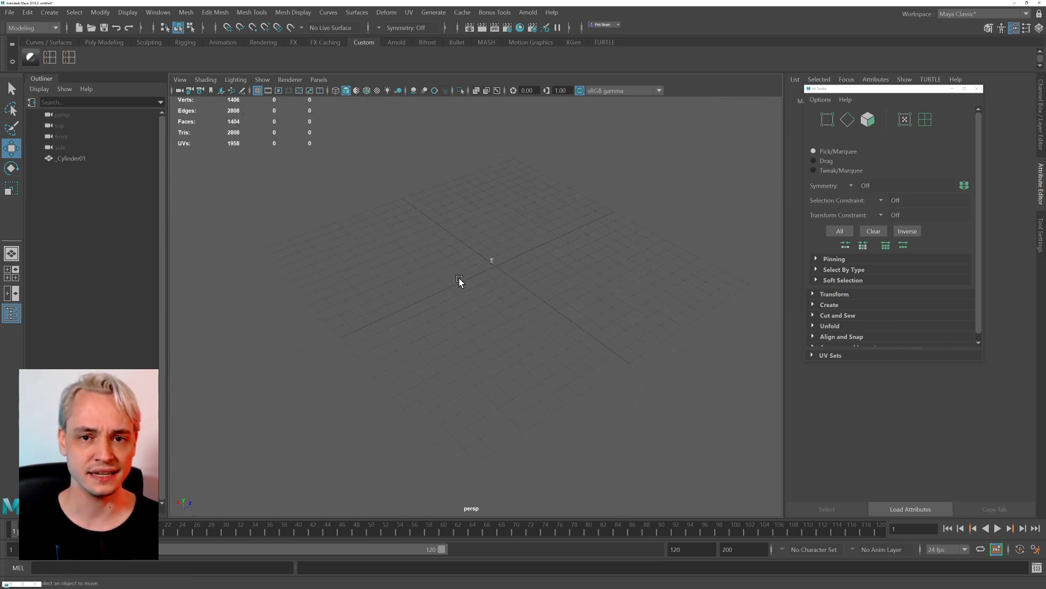
scroll(489, 241, up, 7)
alt+middle_drag(515, 224, 482, 308)
click(503, 231)
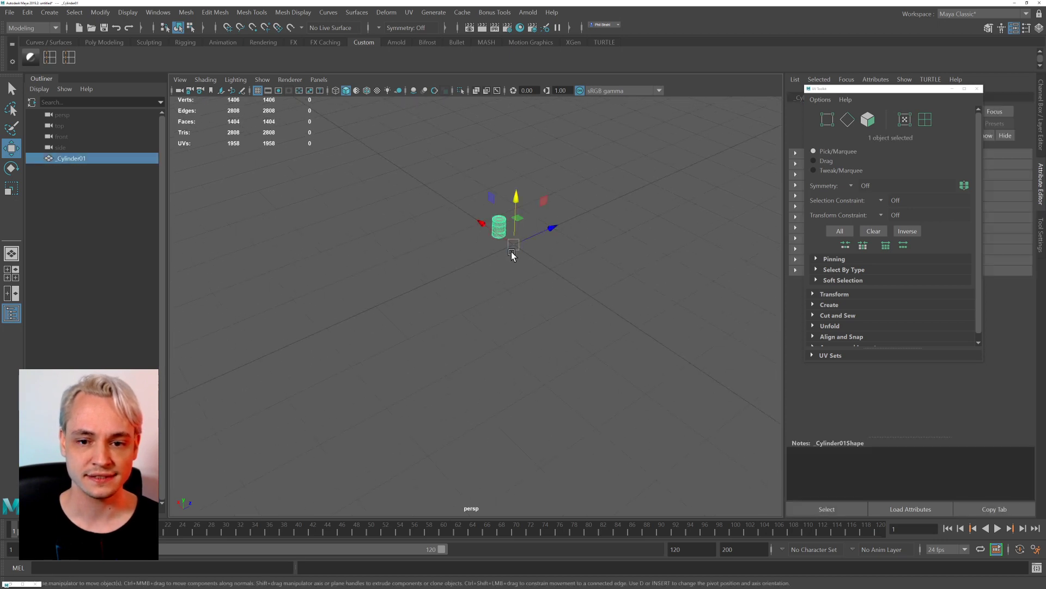
key(f)
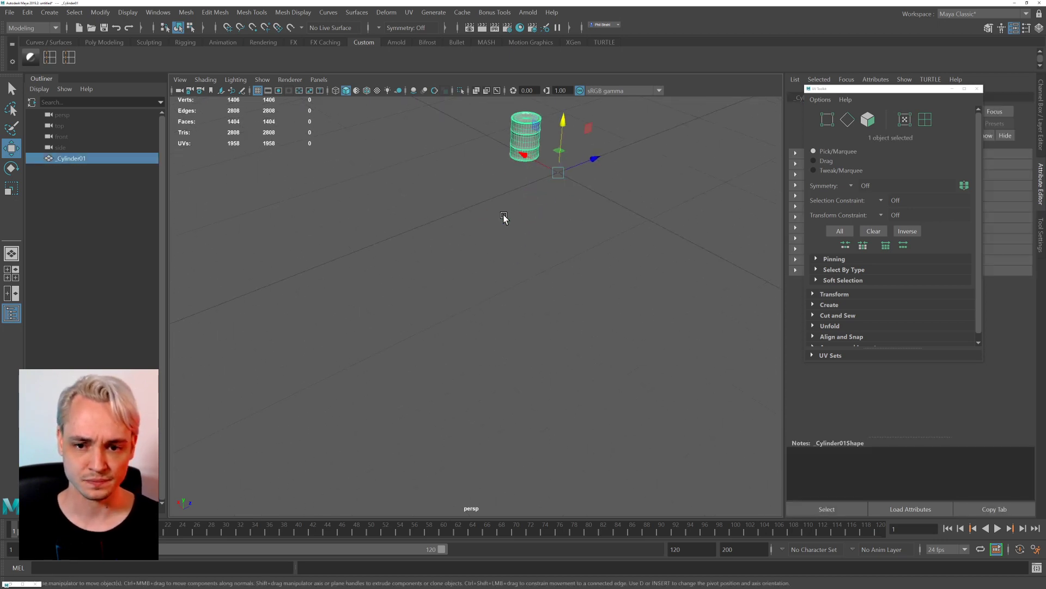
scroll(534, 358, down, 3)
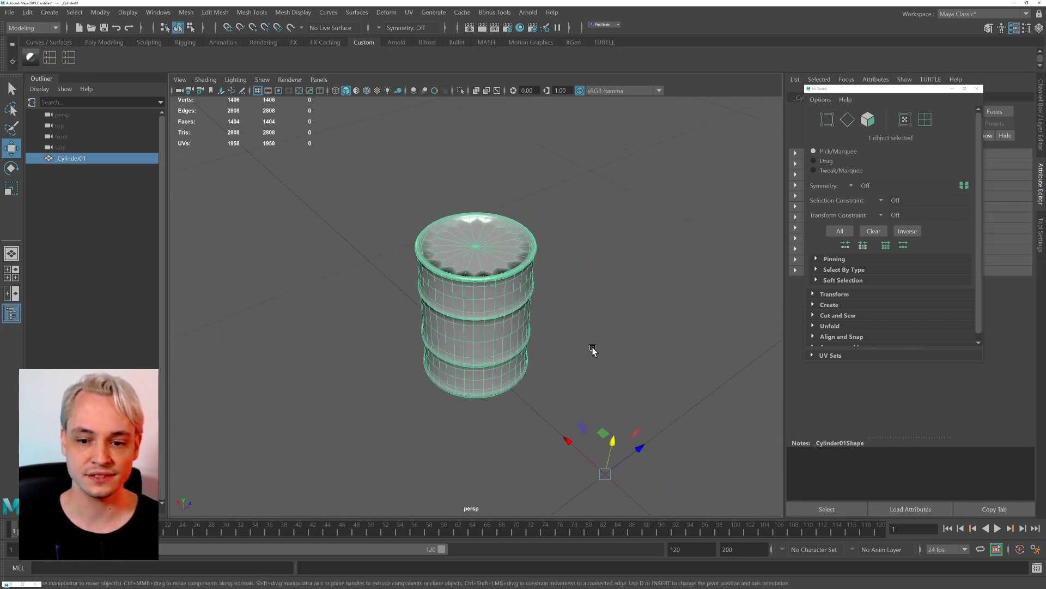
alt+middle_drag(593, 348, 562, 296)
alt+drag(499, 300, 515, 294)
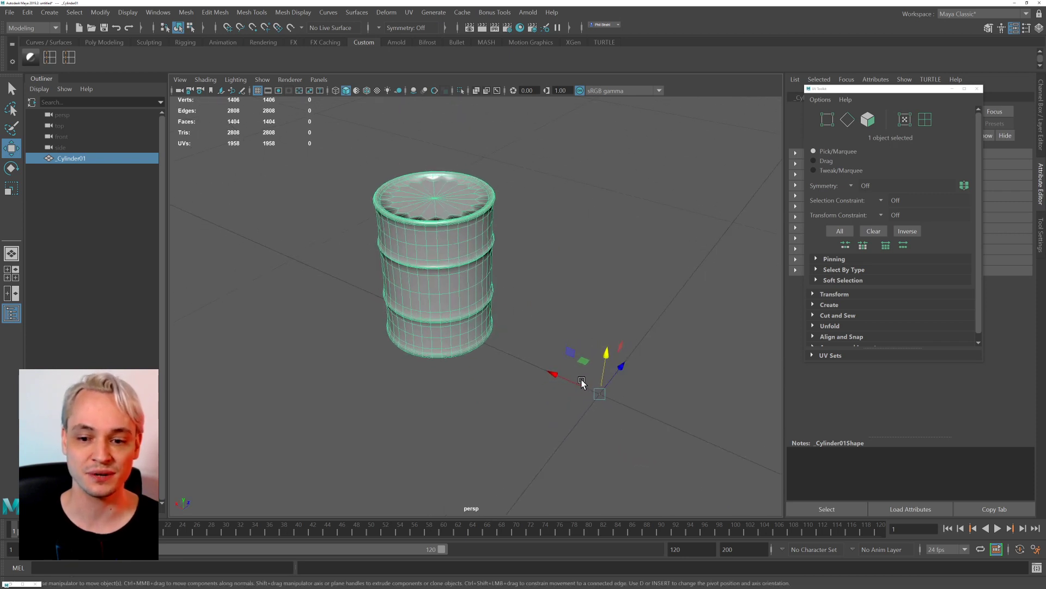
Snap the barrel's pivot to the center of its underside and place the barrel at the grid origin.
drag(582, 379, 481, 342)
key(d)
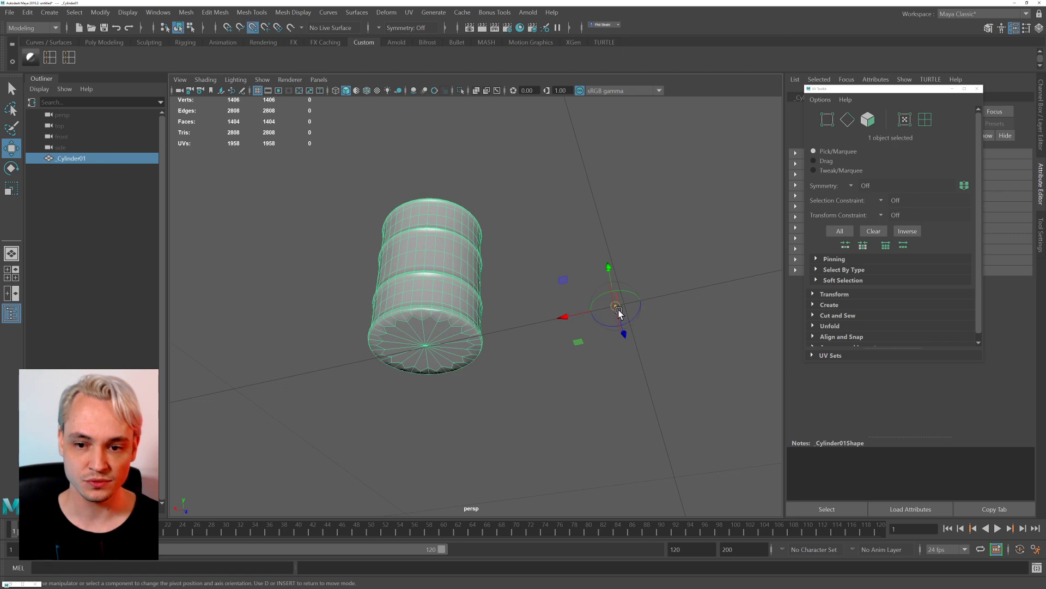
key(v)
drag(616, 306, 437, 337)
Scale the barrel up uniformly from its base pivot and frame it in the view.
scroll(430, 343, down, 6)
key(r)
drag(493, 313, 562, 270)
key(f)
scroll(374, 345, down, 5)
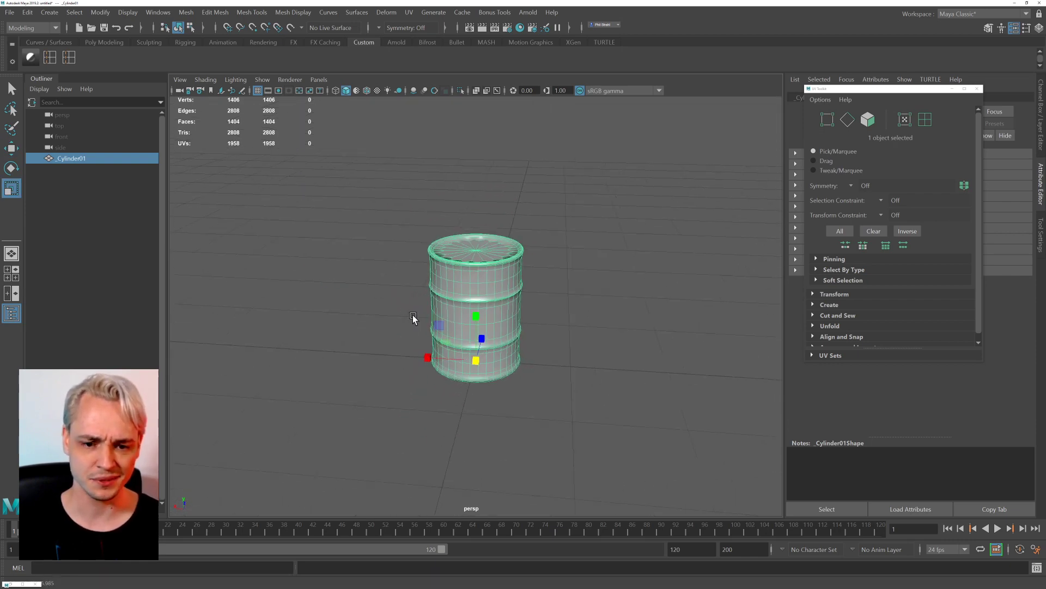
Examine the scaled barrel against the grid and its lid shading from above, toggling its selection to see the plain surface.
alt+drag(518, 379, 474, 357)
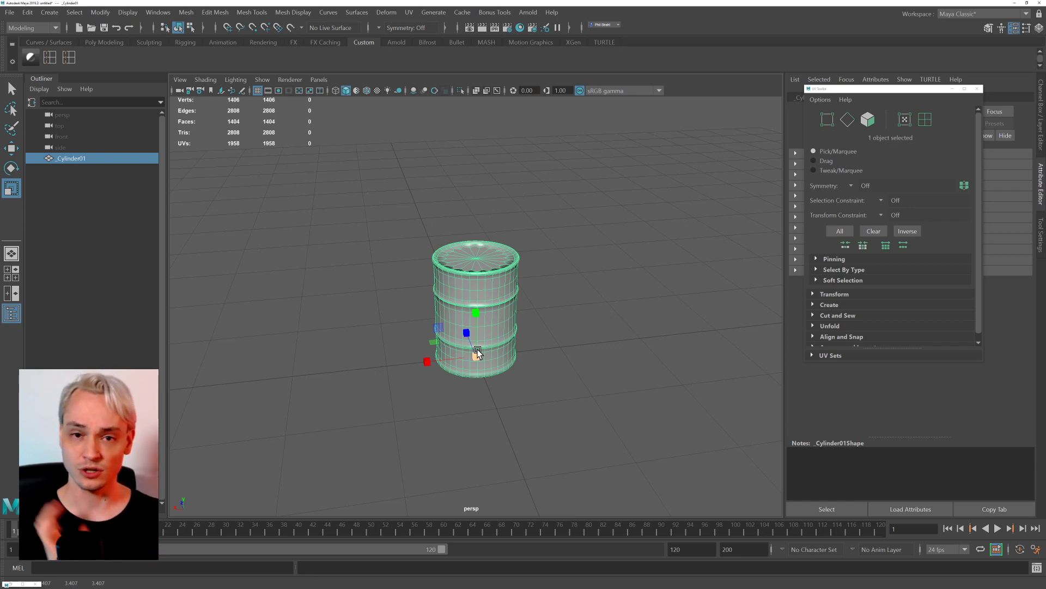
click(430, 210)
mouse_move(431, 210)
alt+mouse_down()
mouse_move(393, 194)
mouse_move(402, 222)
mouse_move(420, 215)
alt+mouse_up()
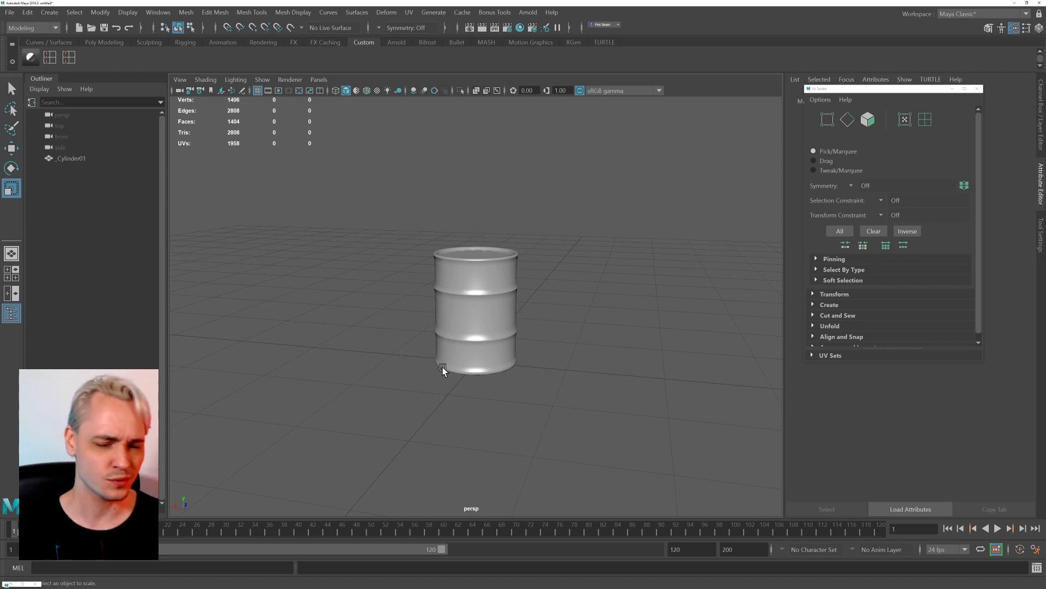
click(470, 340)
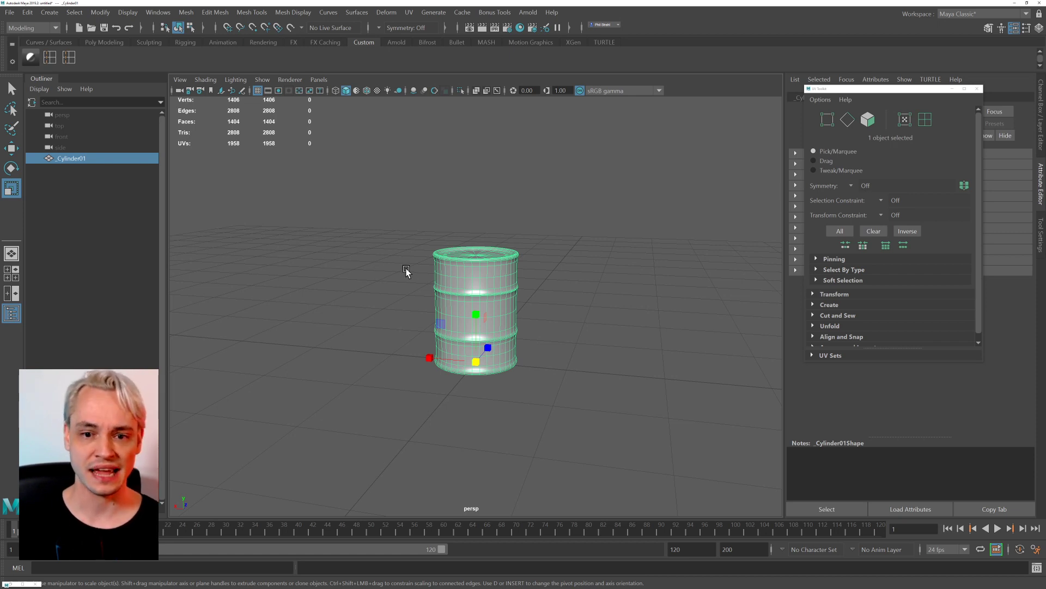
scroll(587, 292, up, 5)
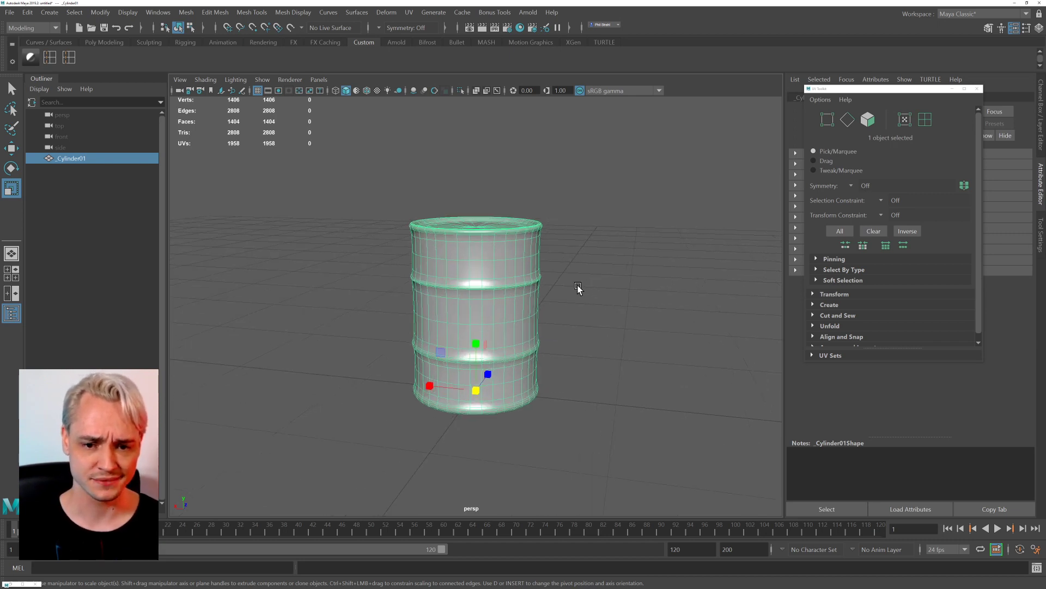
click(561, 266)
scroll(528, 263, up, 8)
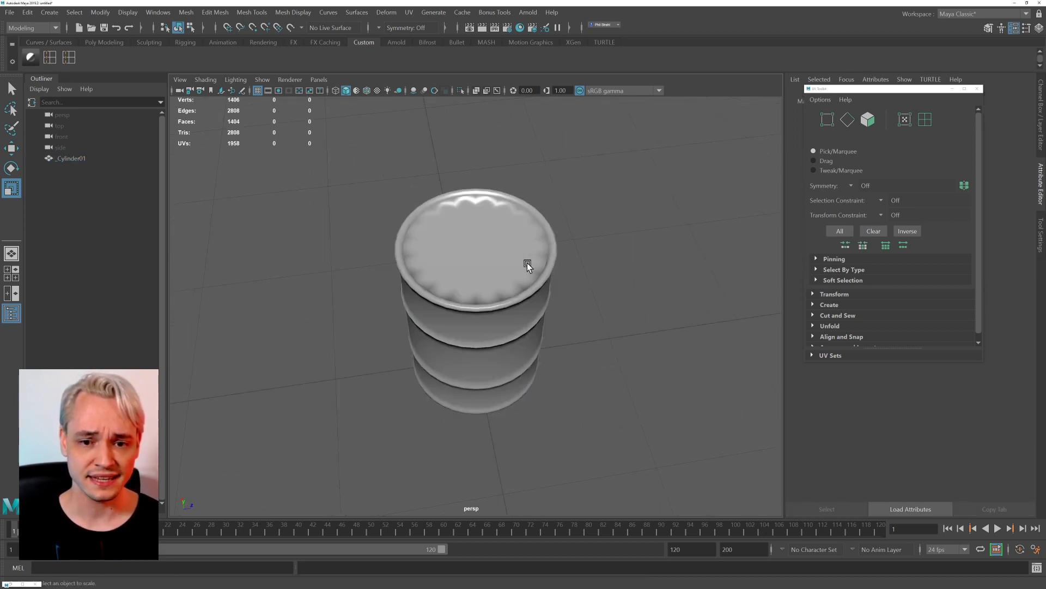
alt+drag(452, 296, 527, 248)
Select the barrel and tear off the Mesh Display commands as a floating window beside it.
click(527, 251)
key(space)
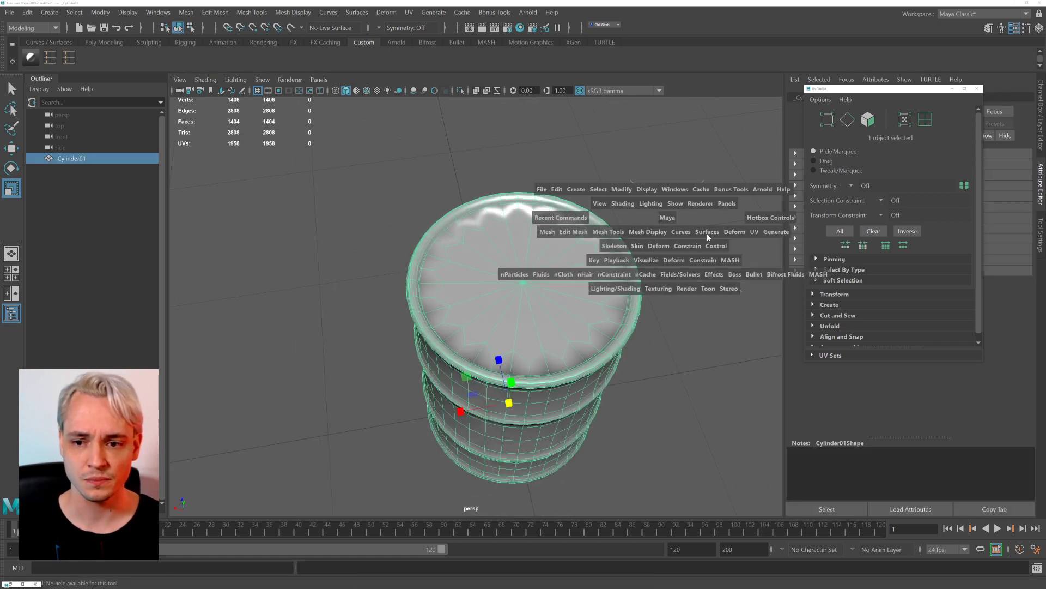
click(646, 231)
click(652, 238)
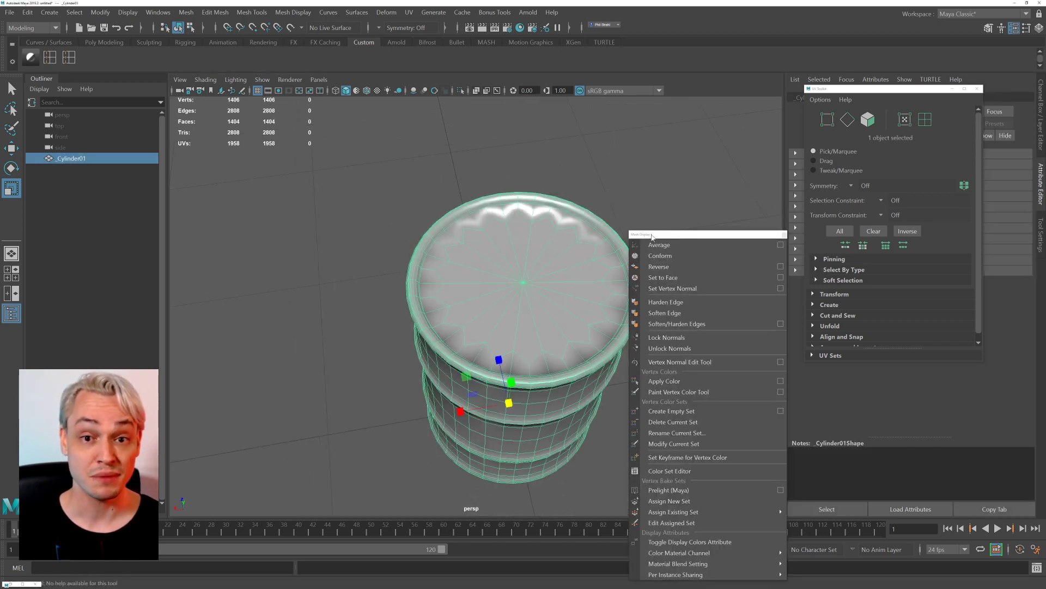
drag(657, 234, 730, 118)
Examine the lid's shading with the barrel deselected and selected again, from straight above and up close.
alt+drag(599, 195, 577, 176)
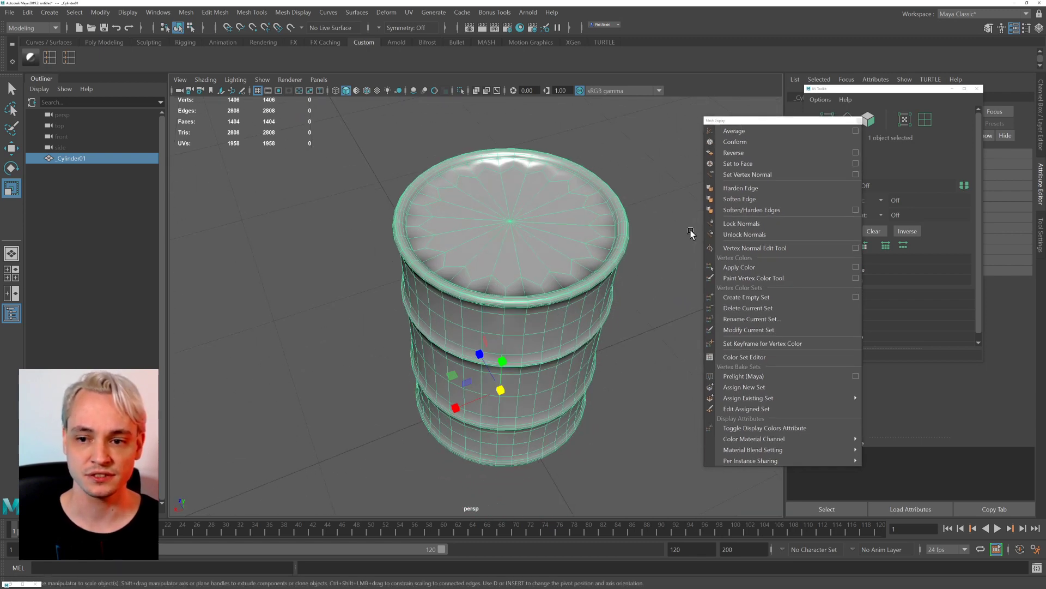
click(642, 188)
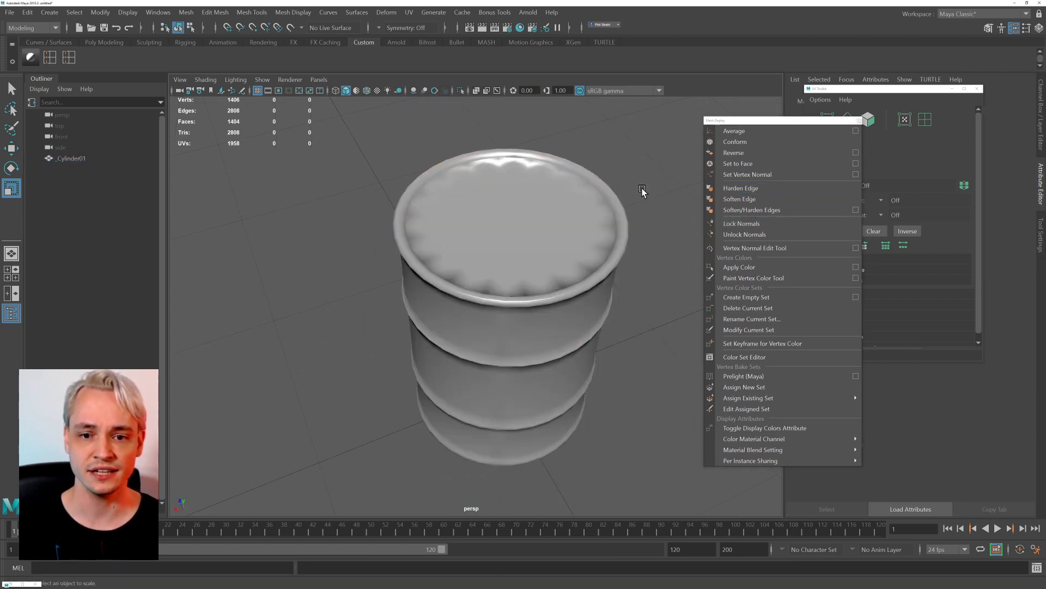
alt+drag(545, 220, 481, 220)
click(479, 221)
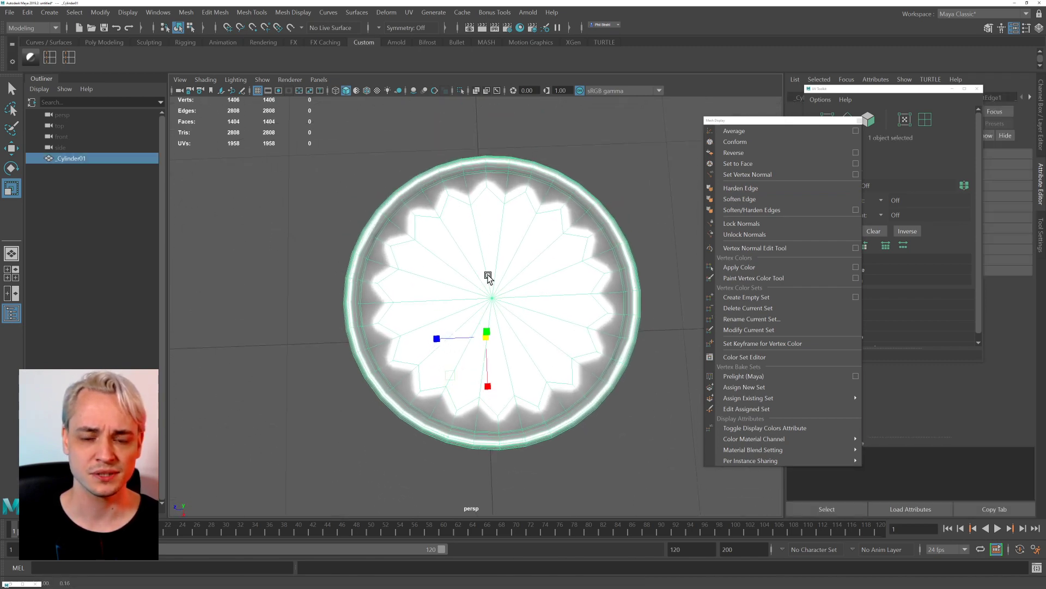
alt+drag(458, 277, 472, 246)
alt+middle_drag(411, 221, 410, 284)
alt+right_drag(419, 226, 457, 275)
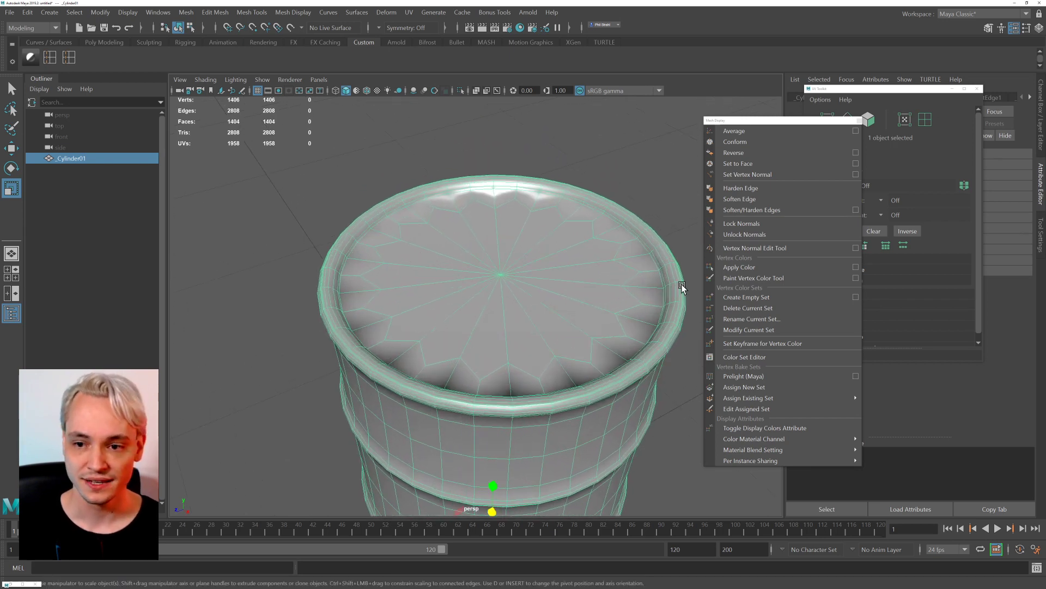
Apply Set to Face to the barrel's normals, then clear the selection to view the lid's shading.
click(759, 163)
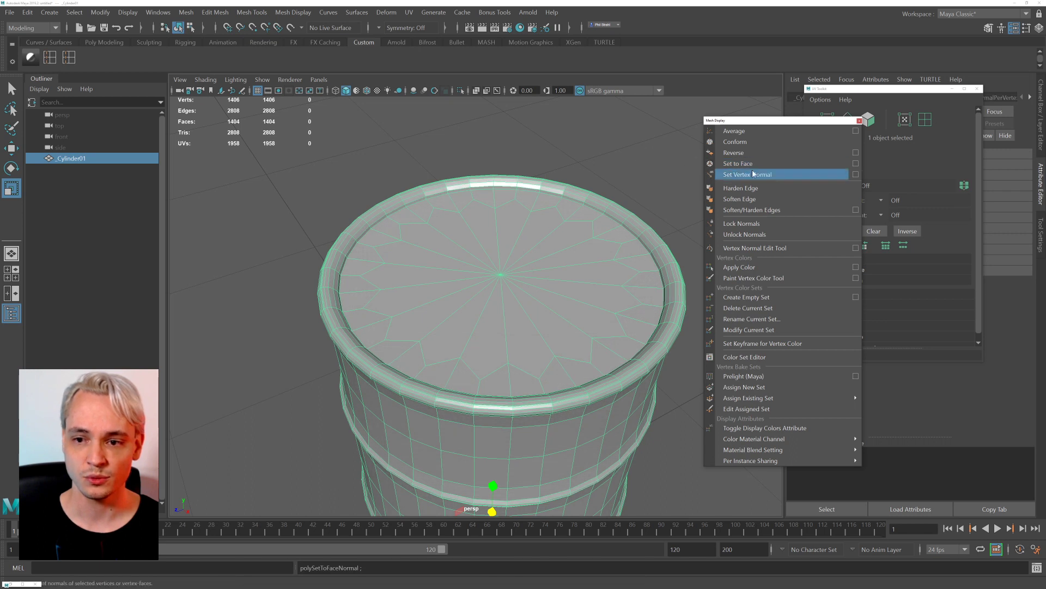
click(608, 173)
alt+drag(412, 239, 478, 267)
alt+right_drag(479, 267, 467, 265)
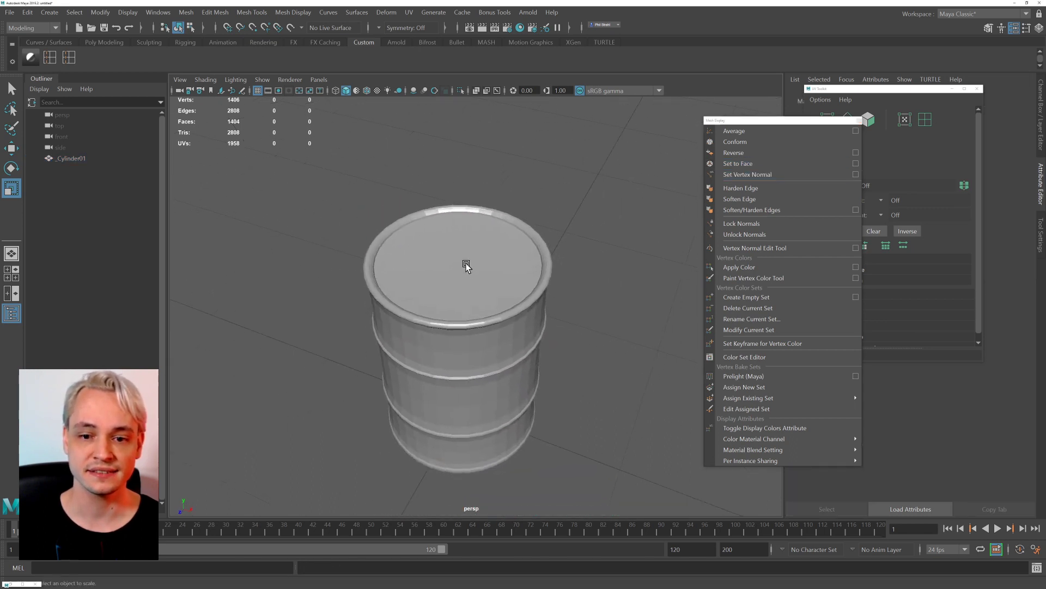
Apply Soften/Harden Edges to the whole barrel, then clear the selection to view its shading.
alt+drag(467, 266, 468, 221)
alt+drag(446, 280, 442, 247)
alt+right_drag(442, 246, 453, 290)
alt+drag(453, 290, 456, 247)
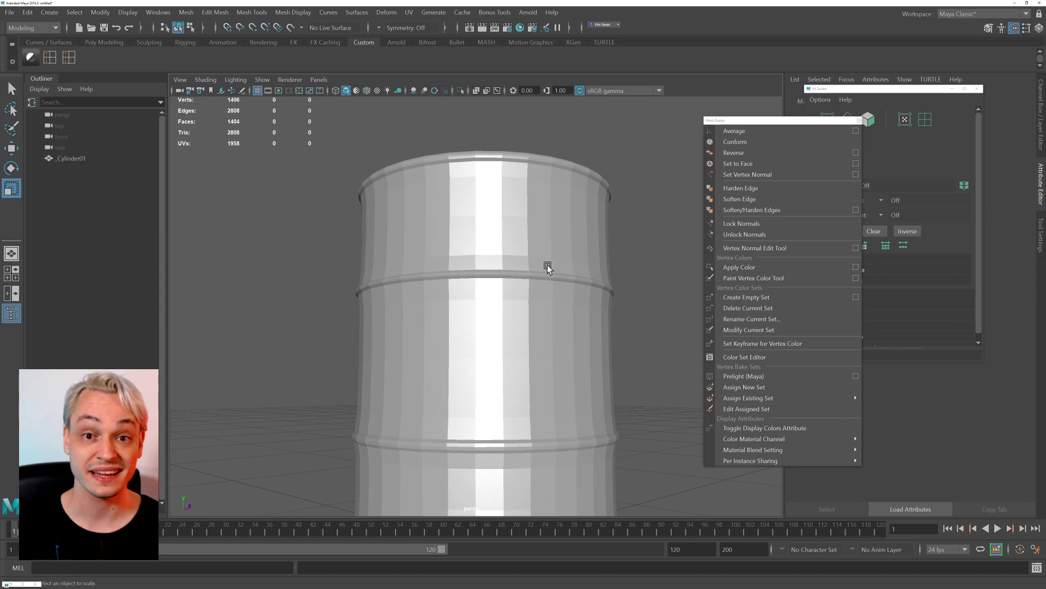
alt+drag(547, 264, 446, 217)
click(445, 218)
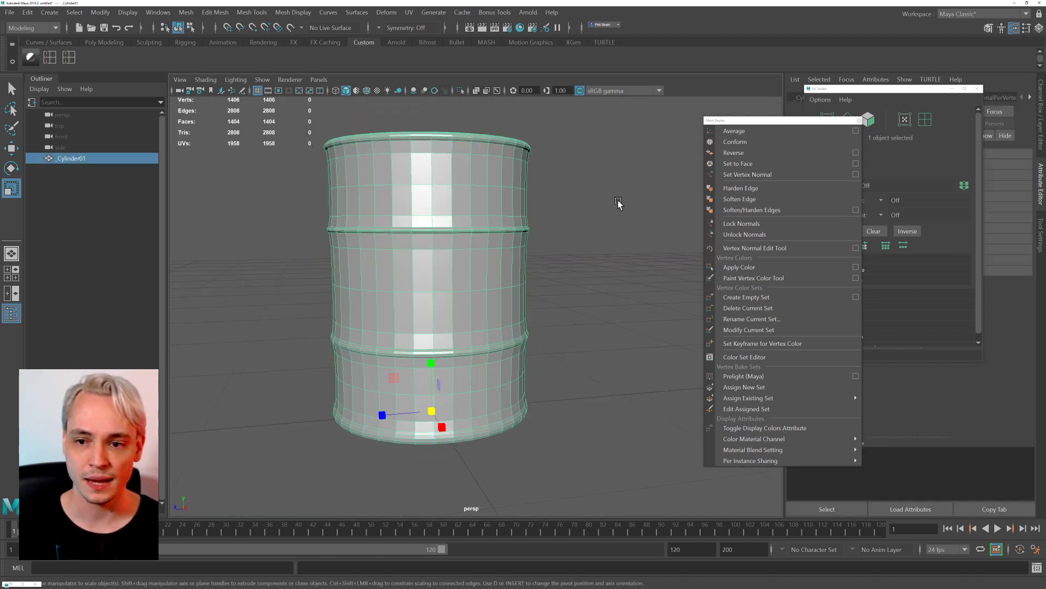
click(799, 210)
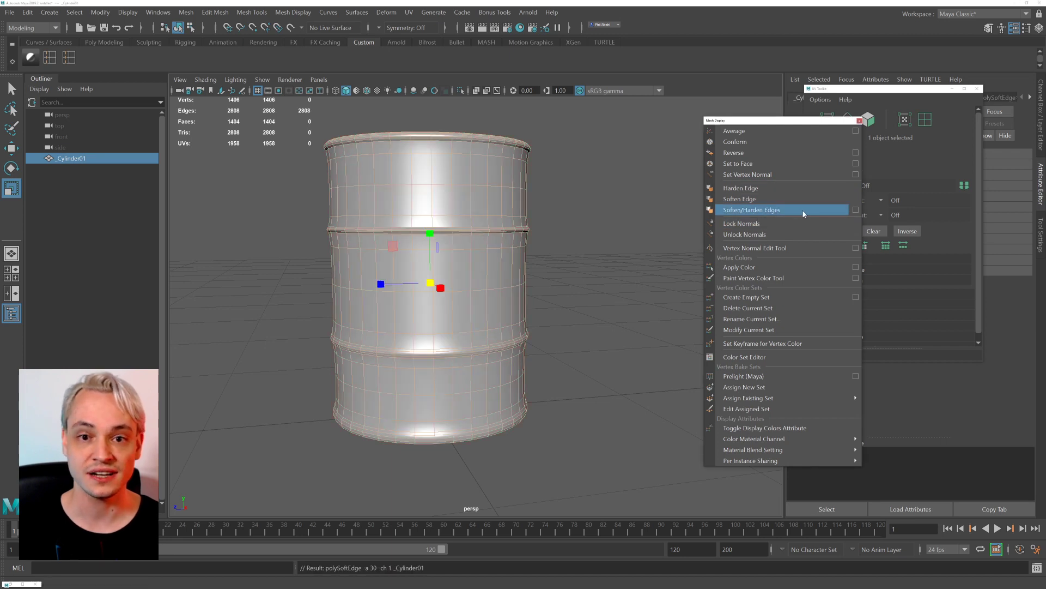
click(632, 202)
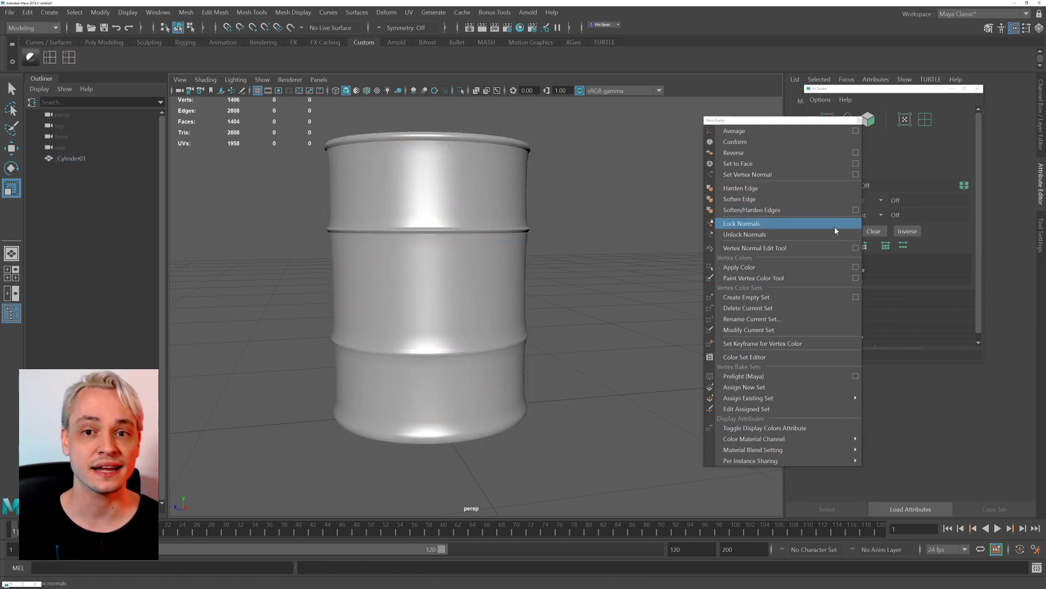
Open the Soften/Harden Edges options, review the angle method, and close them without applying.
click(855, 210)
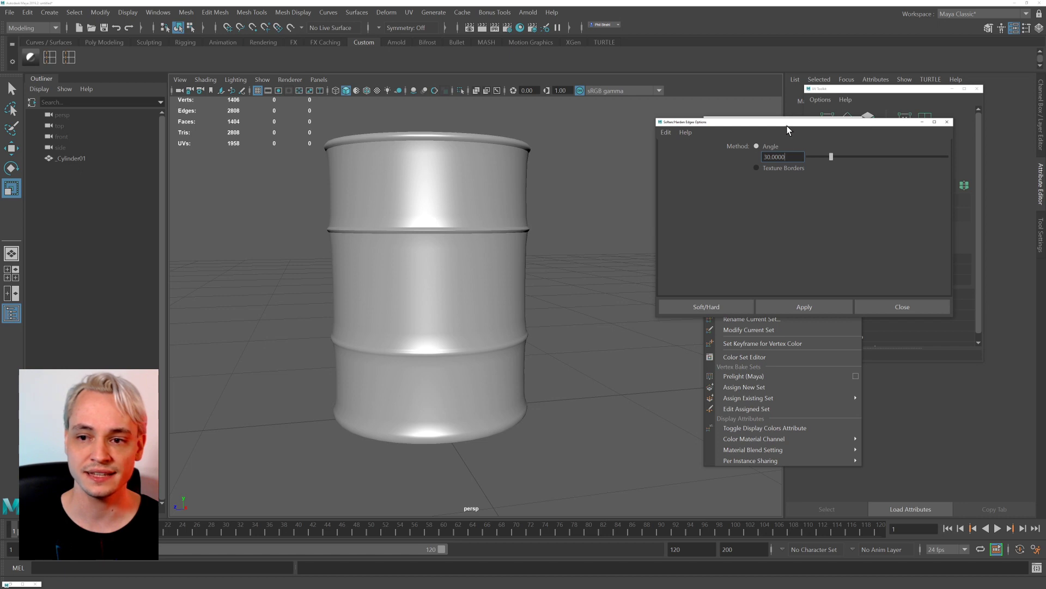
drag(790, 123, 633, 127)
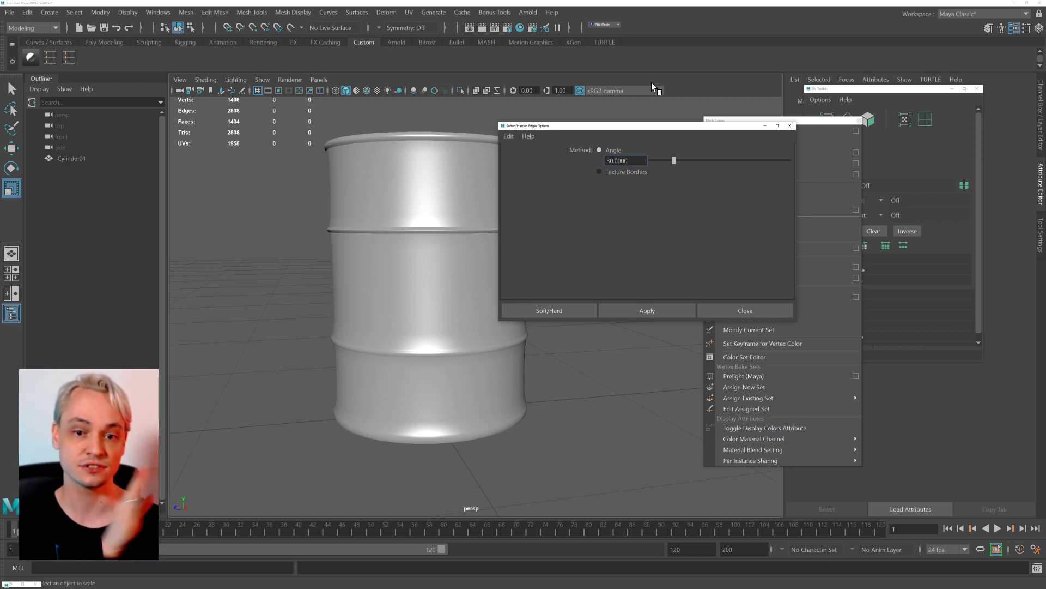
alt+drag(336, 260, 375, 267)
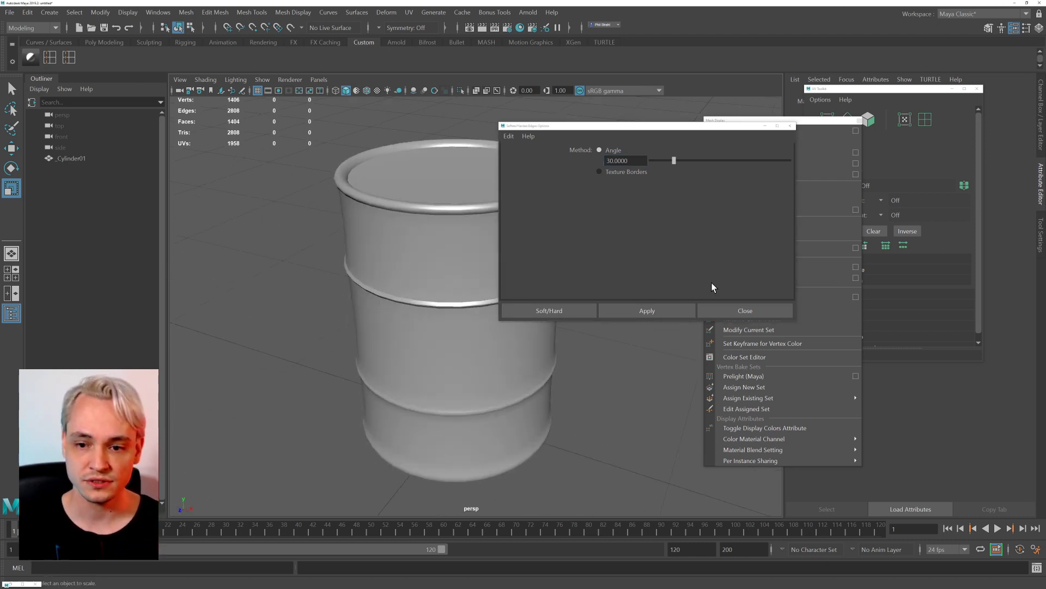
click(739, 309)
Examine the barrel's softened shading up close, from the side and from above.
alt+drag(521, 315, 536, 296)
alt+middle_drag(535, 297, 524, 330)
scroll(493, 298, up, 3)
alt+middle_drag(494, 298, 480, 337)
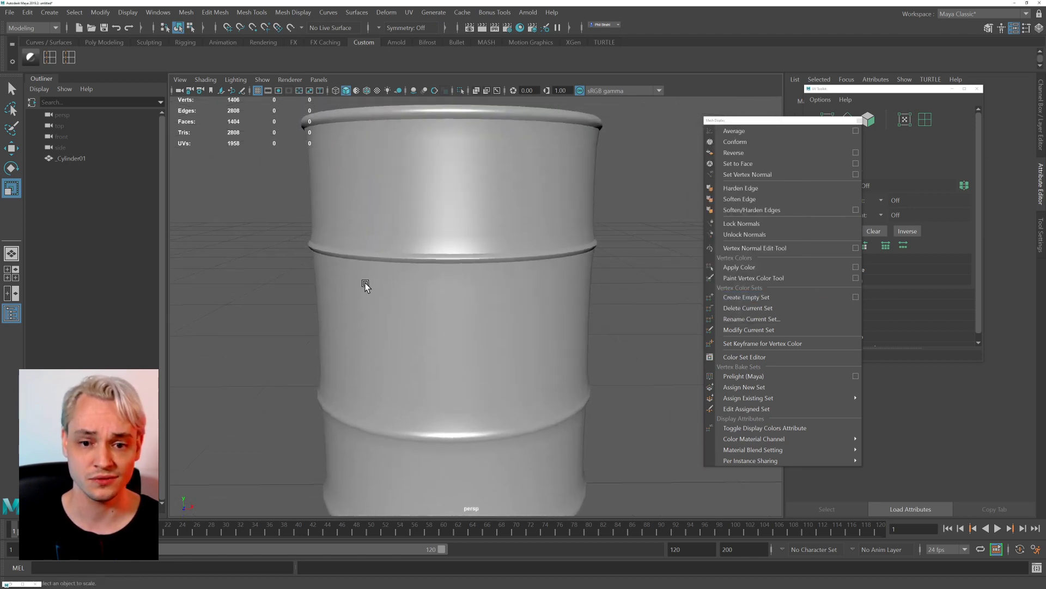
alt+drag(365, 284, 509, 339)
scroll(537, 322, down, 5)
alt+middle_drag(513, 317, 473, 289)
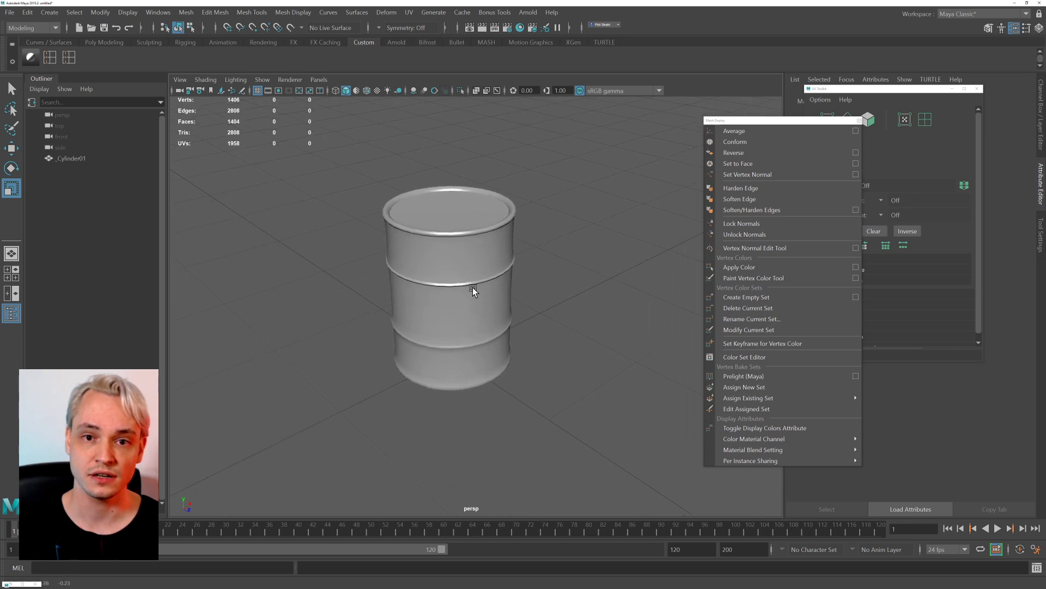
alt+drag(473, 287, 420, 287)
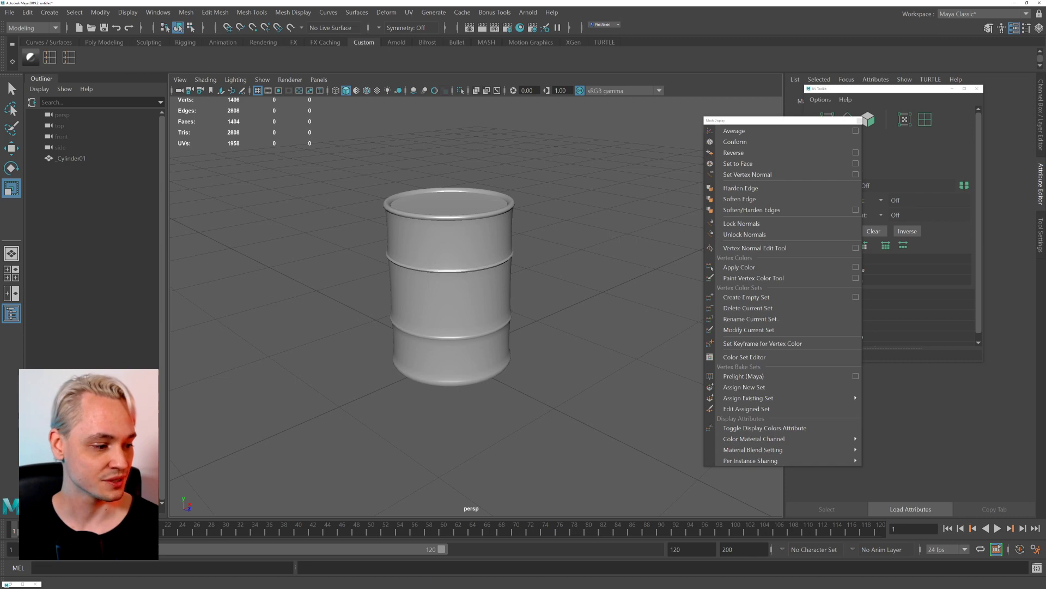
Switch to TurboSquid in the browser, return to the free crate results, and open the Crates wood model page.
key(alt+Tab)
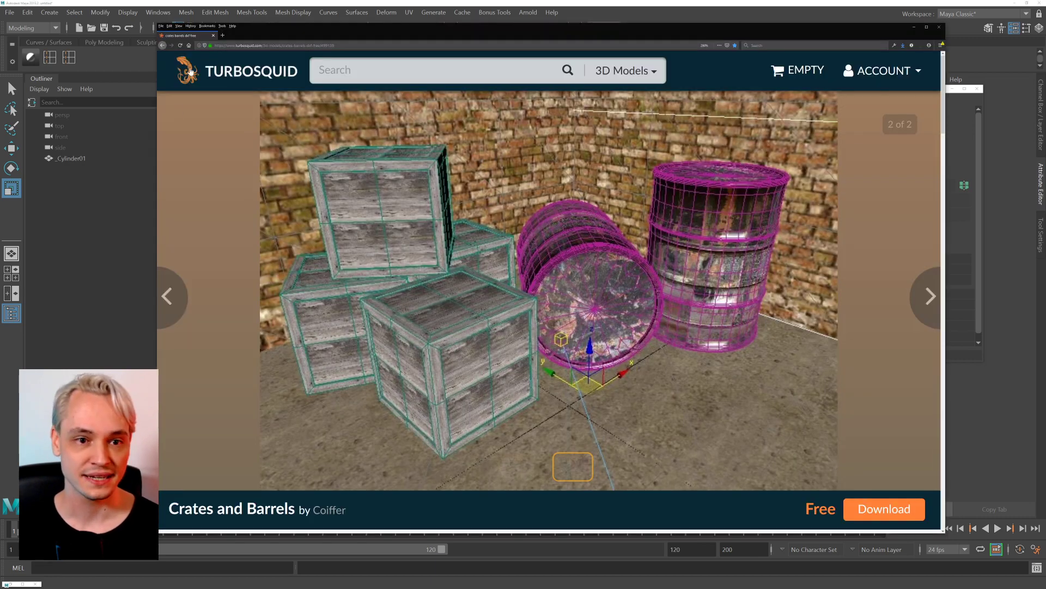
click(162, 45)
scroll(844, 188, down, 5)
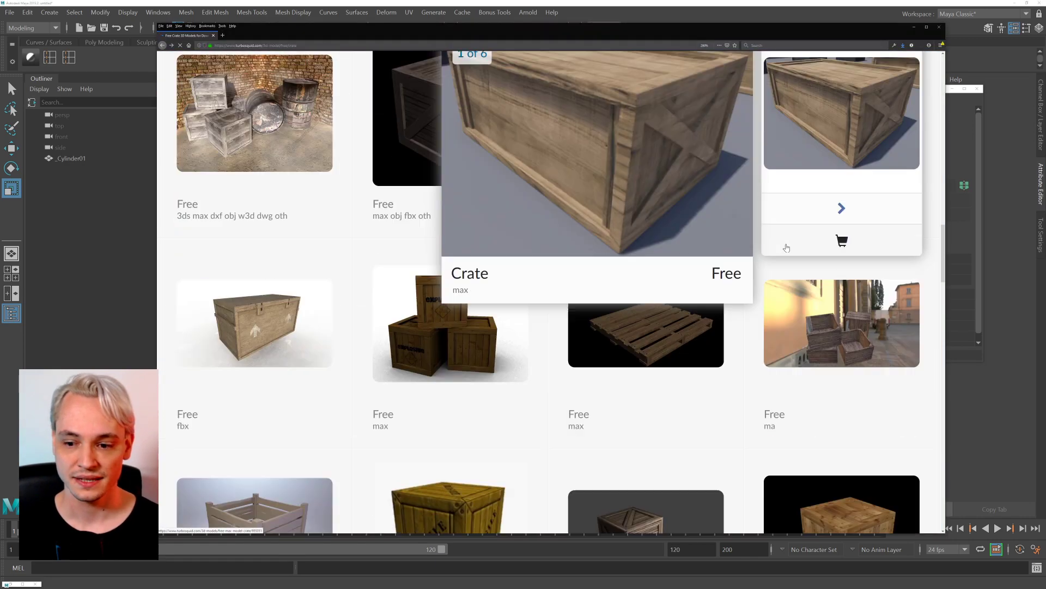
click(844, 188)
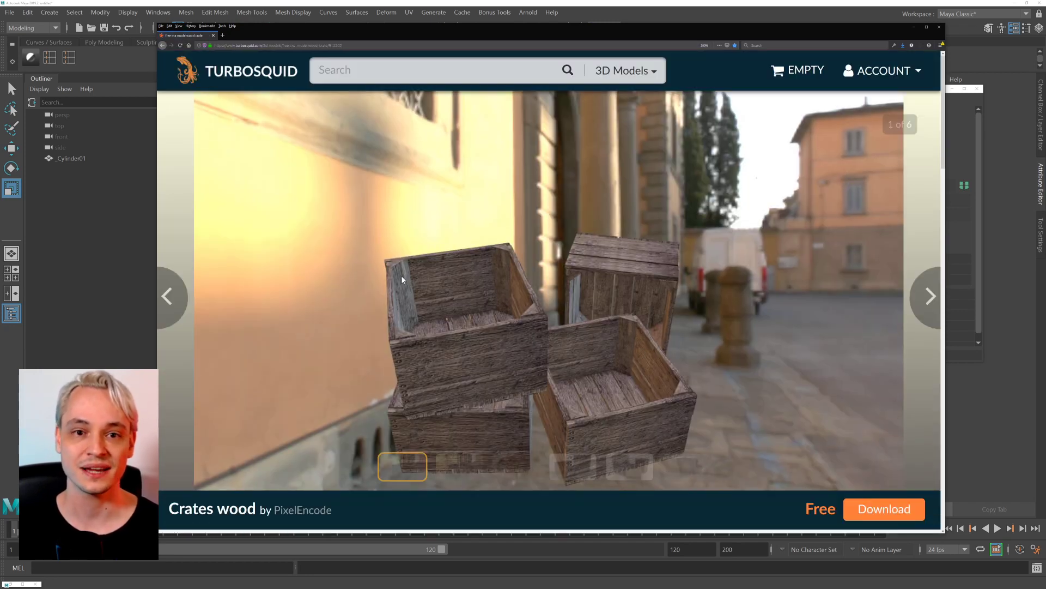
scroll(436, 267, down, 3)
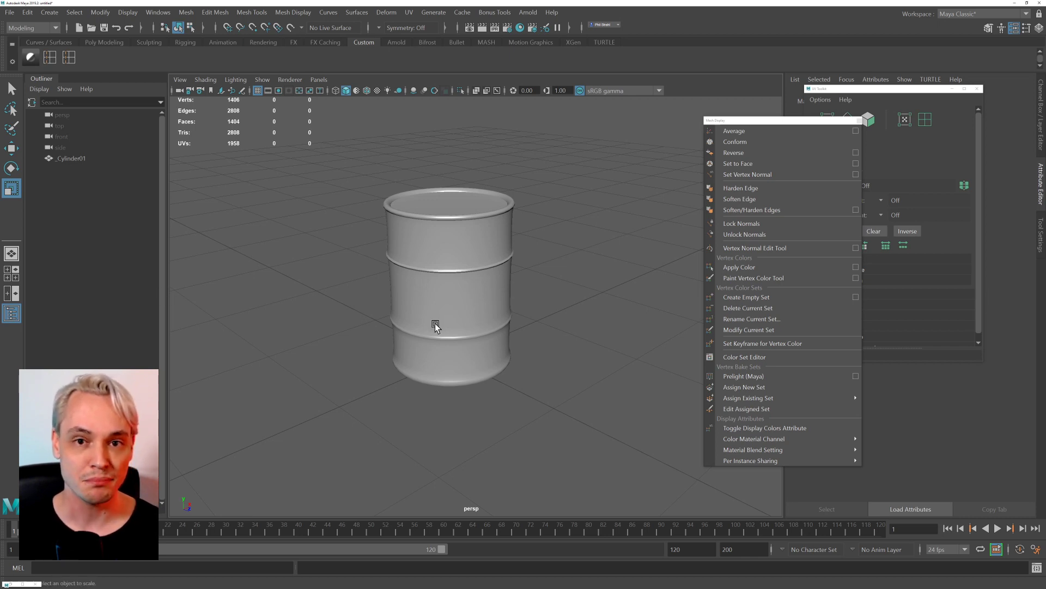
scroll(400, 356, up, 2)
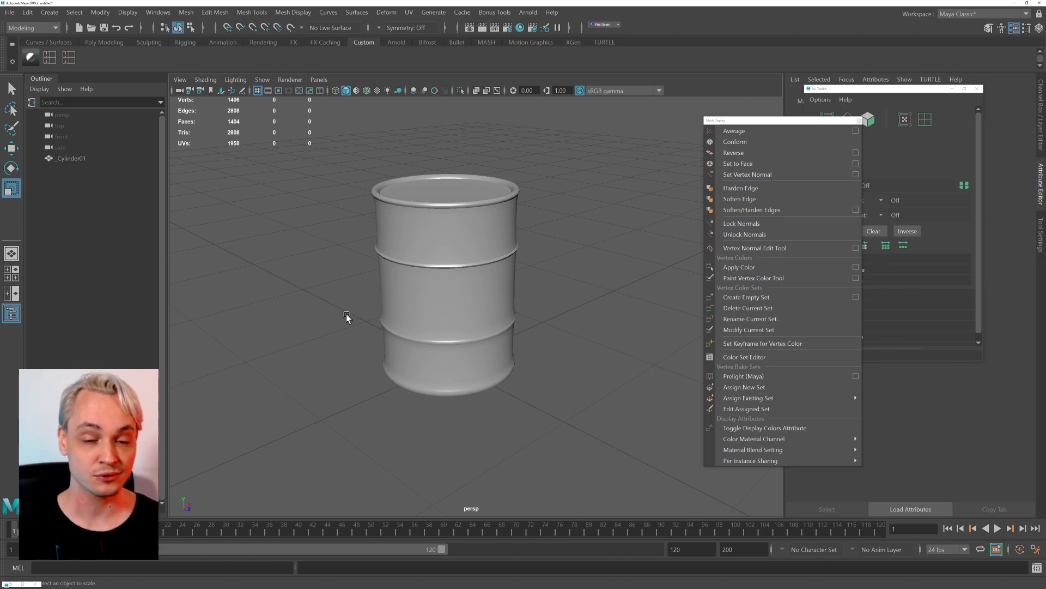
alt+drag(327, 303, 361, 355)
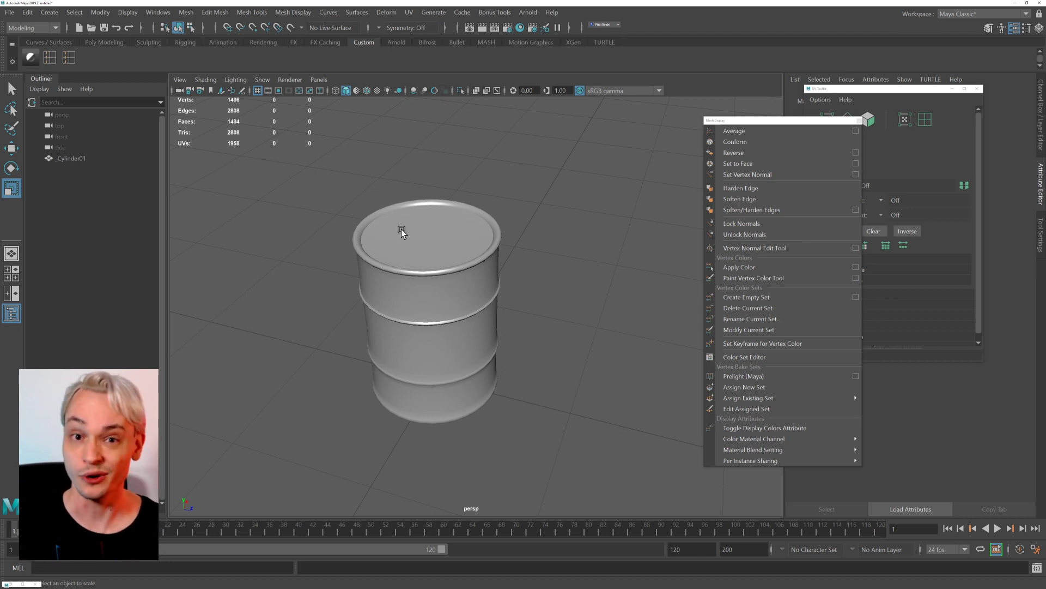
scroll(499, 244, down, 2)
scroll(498, 244, down, 1)
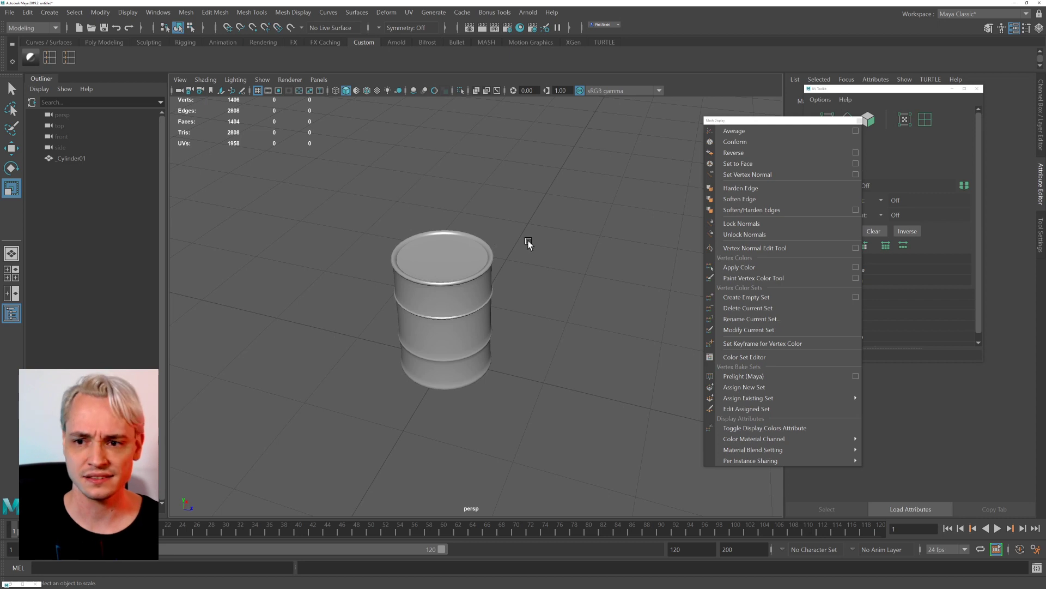
alt+drag(560, 215, 544, 225)
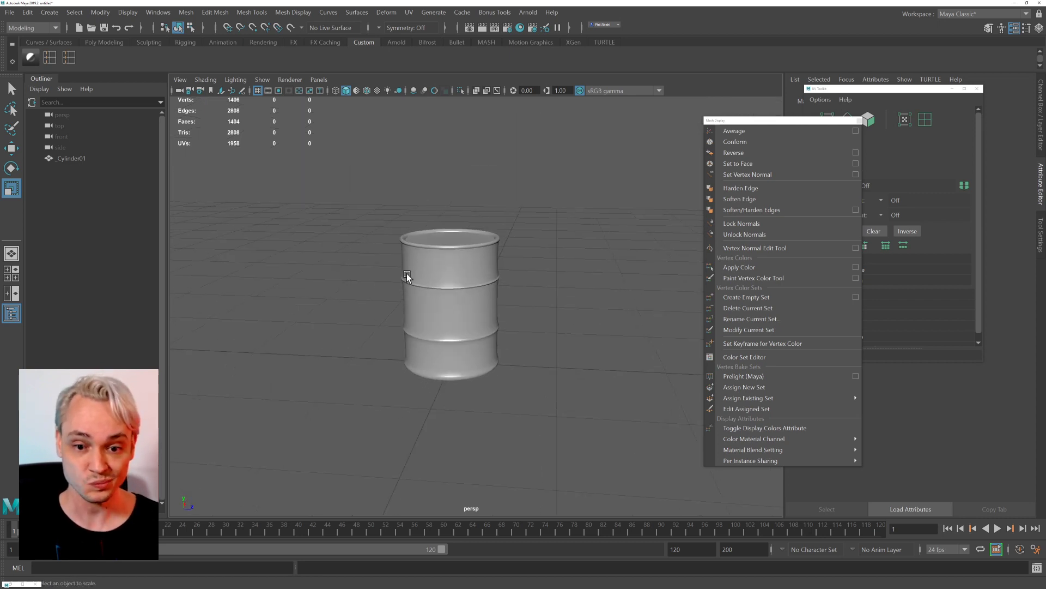
scroll(352, 278, up, 3)
alt+drag(330, 277, 388, 298)
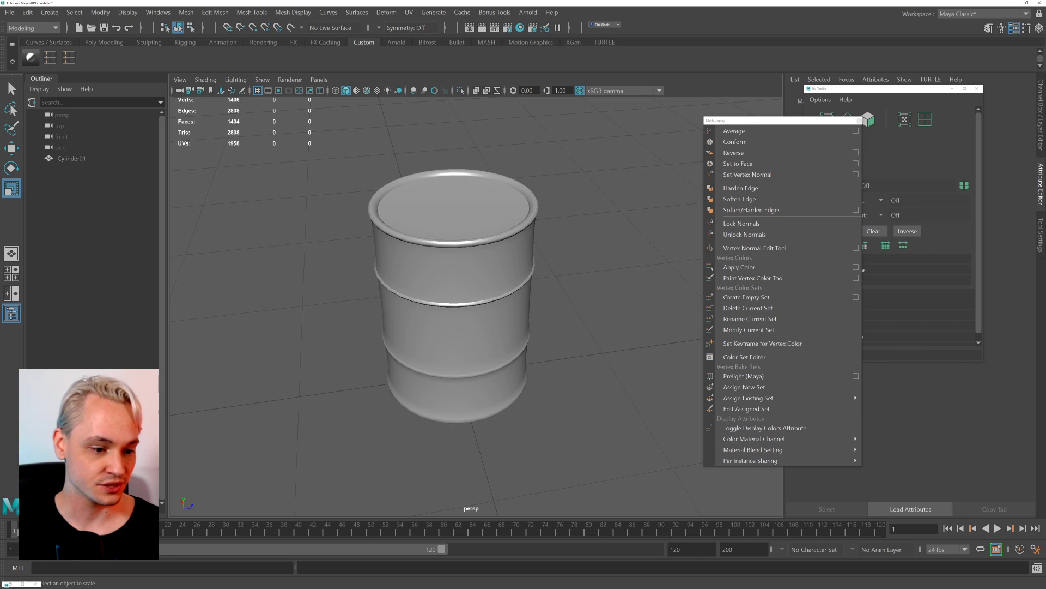
Select the barrel and open its UV layout in the UV Editor.
click(420, 235)
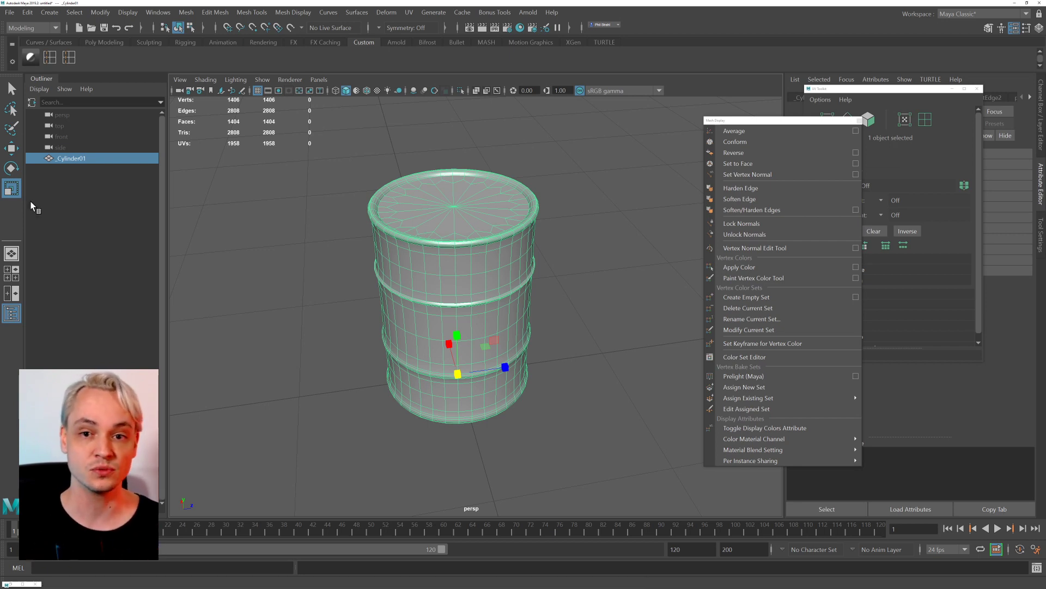
key(space)
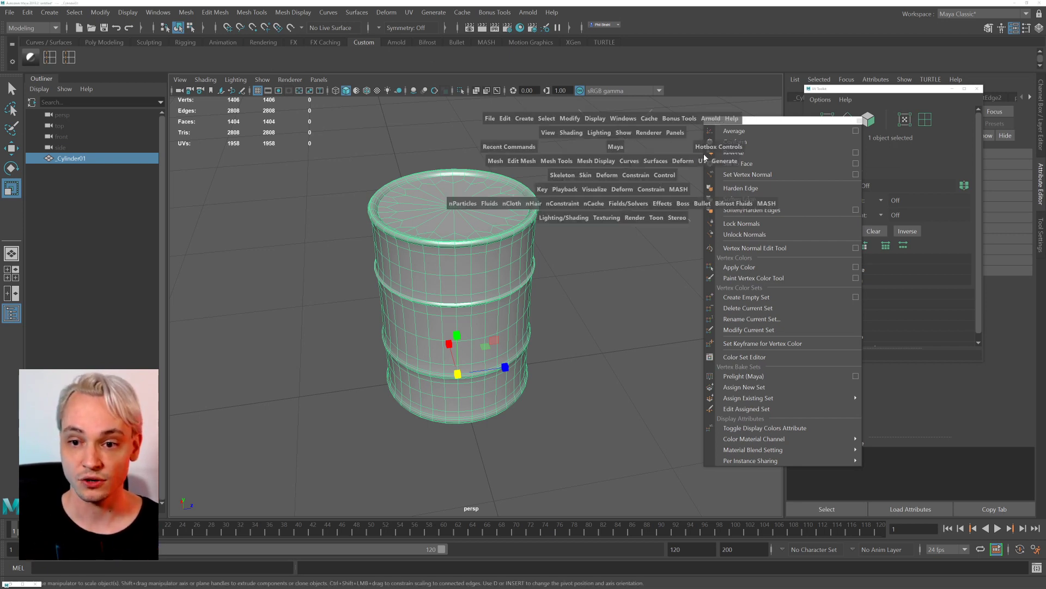
mouse_move(702, 161)
click(714, 182)
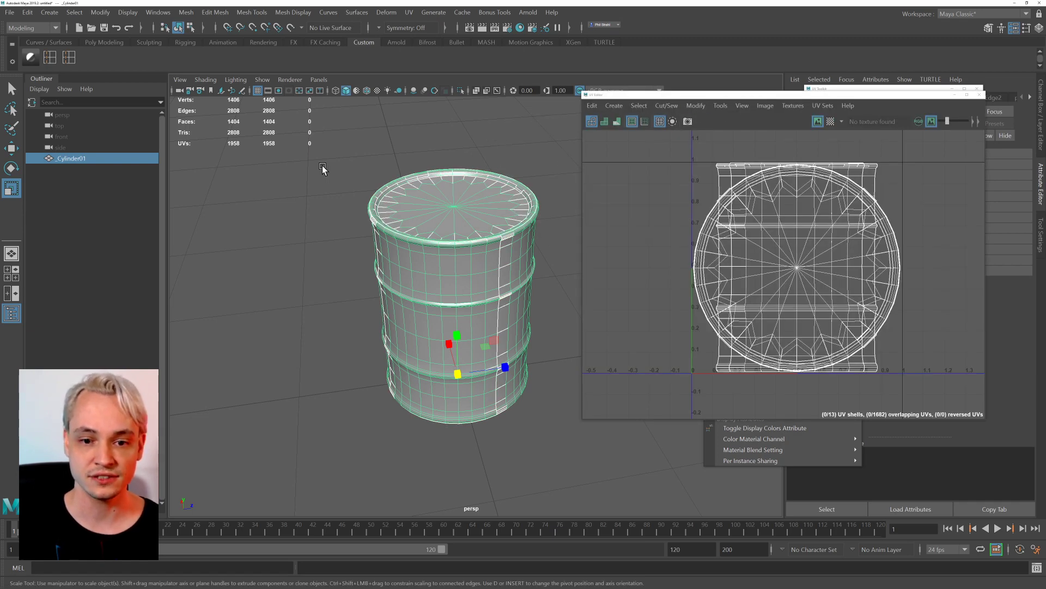
Smooth the barrel mesh with 2 division levels, keeping the options window open beside it.
key(space)
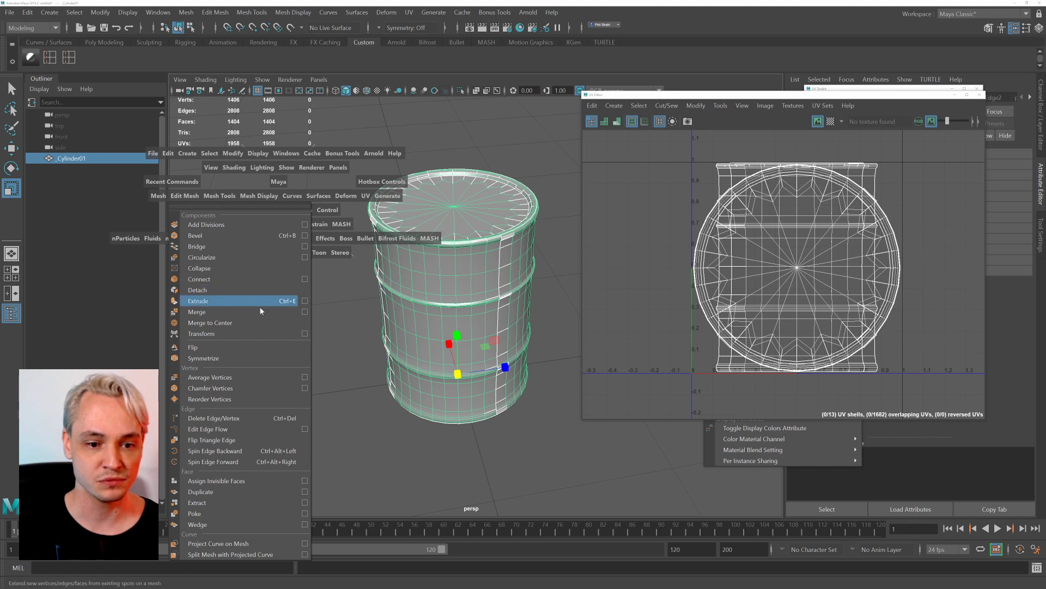
click(388, 258)
key(space)
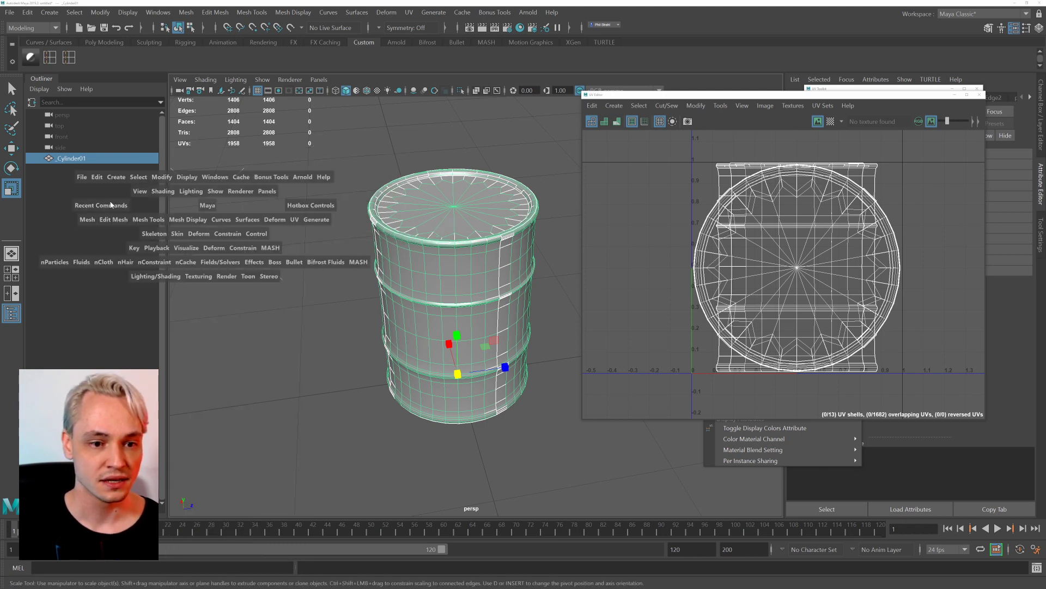
drag(88, 219, 180, 322)
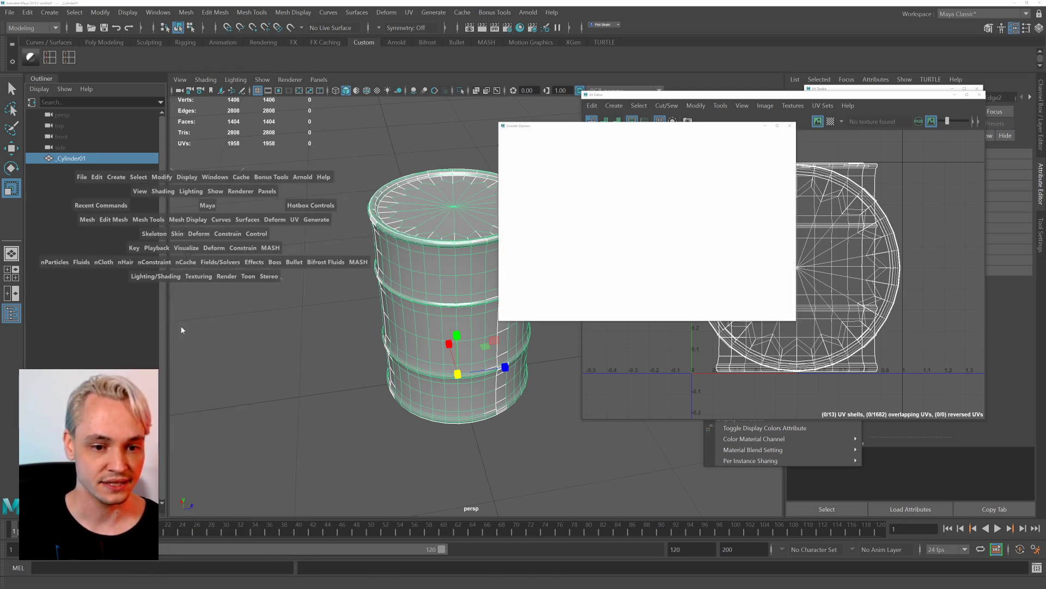
drag(594, 108, 213, 118)
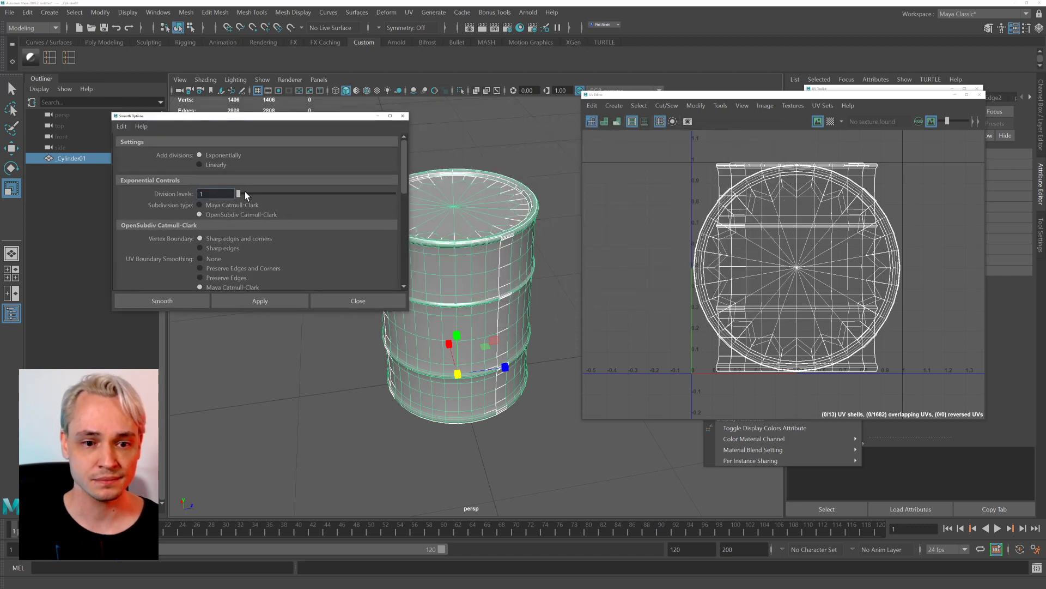
drag(244, 192, 272, 196)
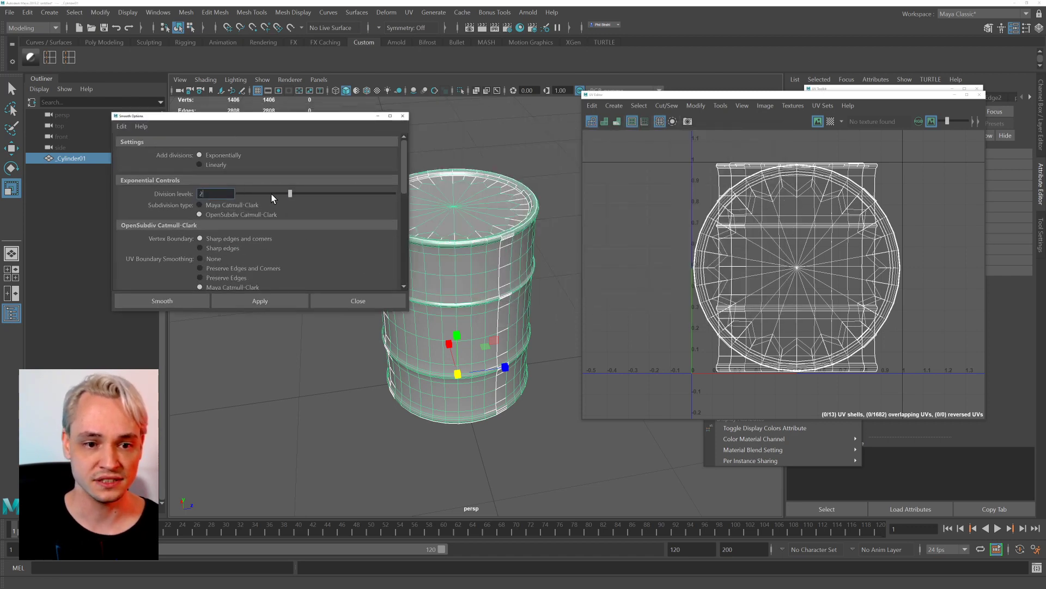
click(280, 299)
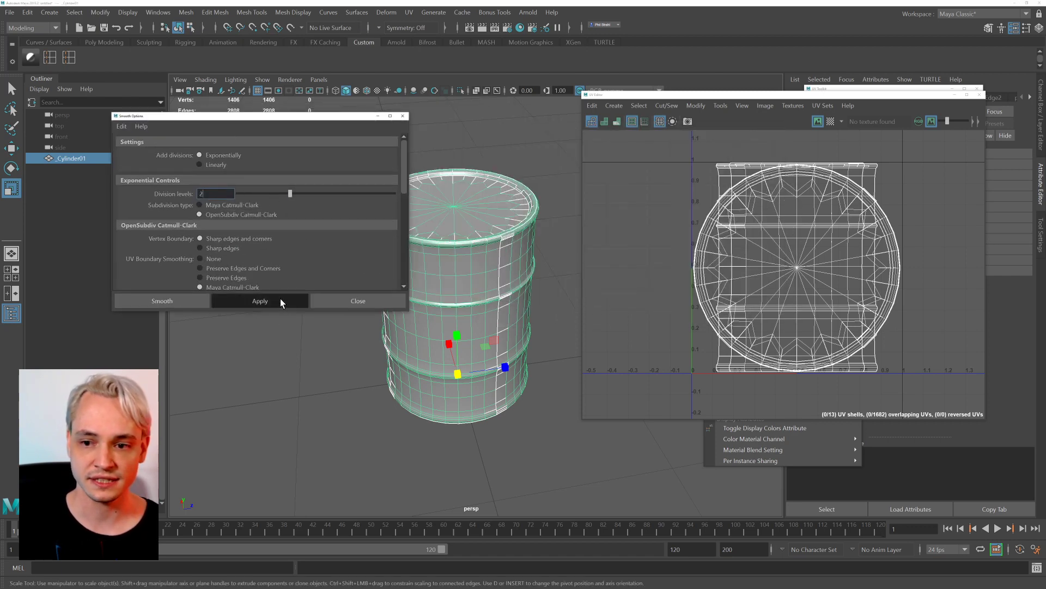
Examine the smoothed barrel's UV layout up close and as a whole in the UV Editor.
click(545, 252)
click(474, 268)
key(f)
scroll(755, 280, up, 5)
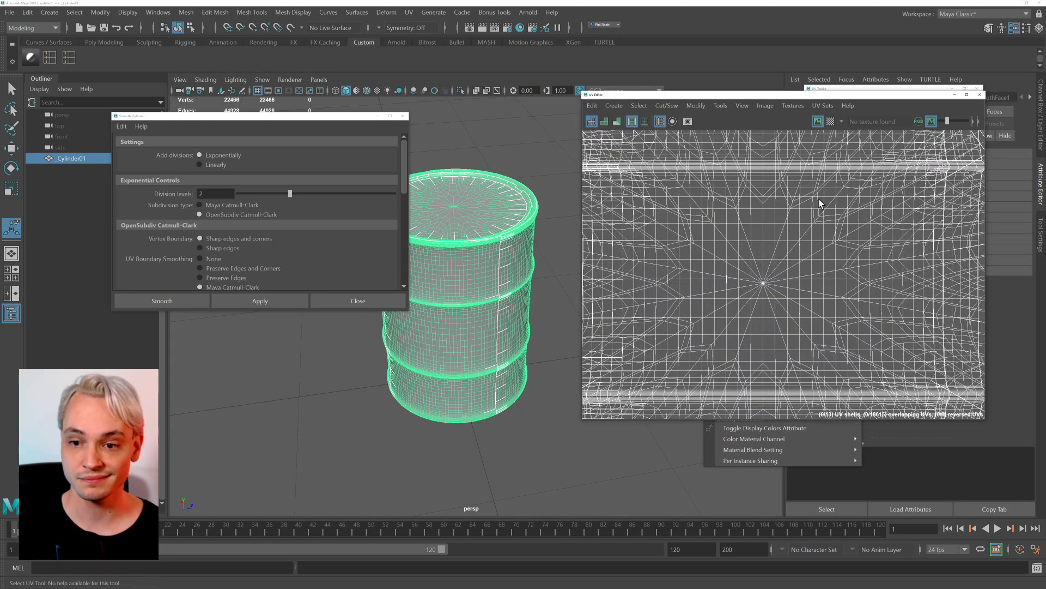
scroll(748, 293, down, 5)
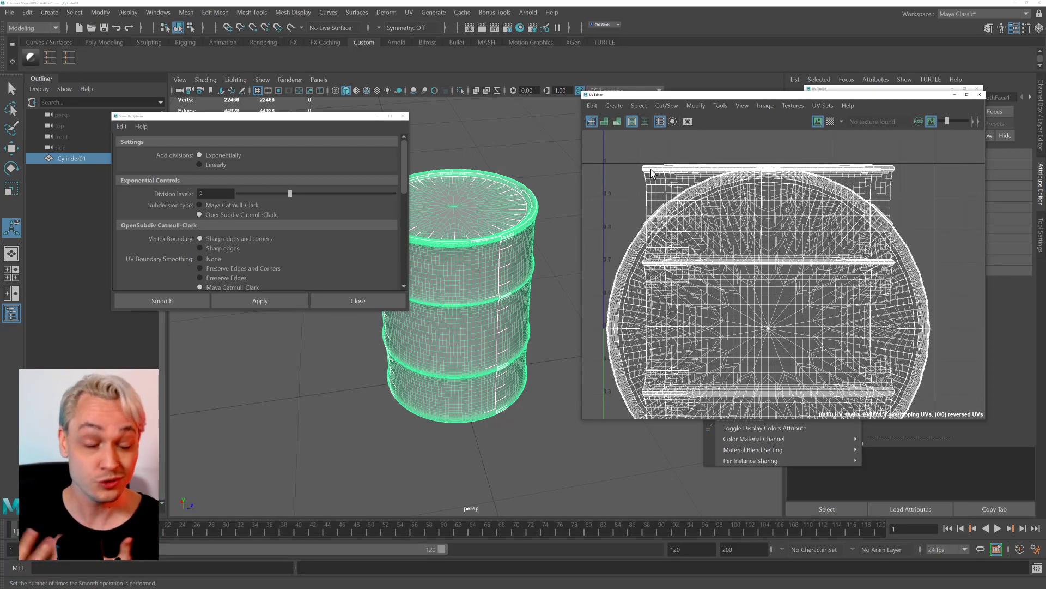
scroll(730, 273, up, 3)
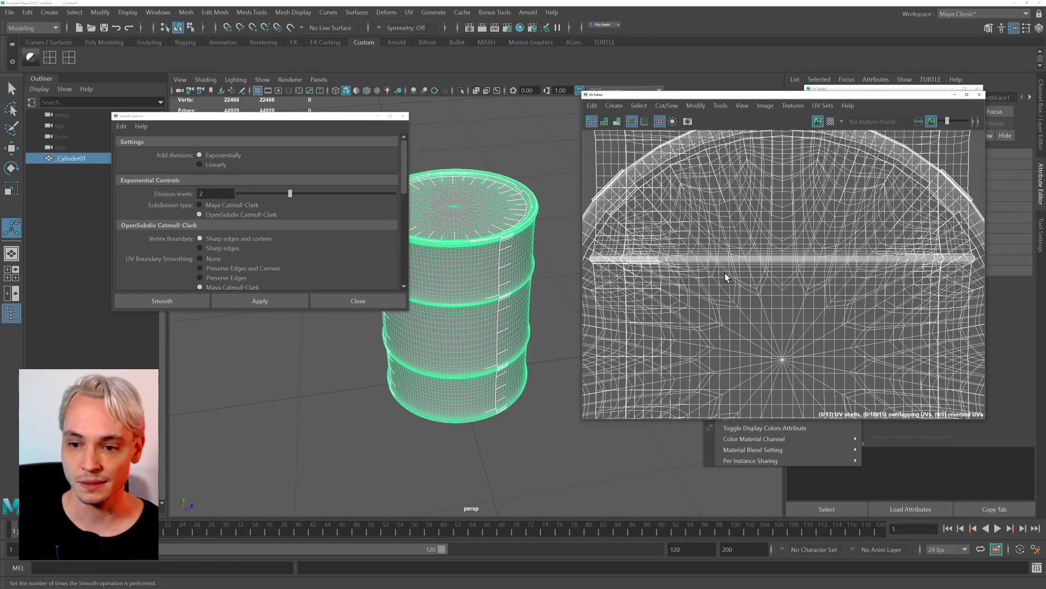
scroll(720, 276, down, 5)
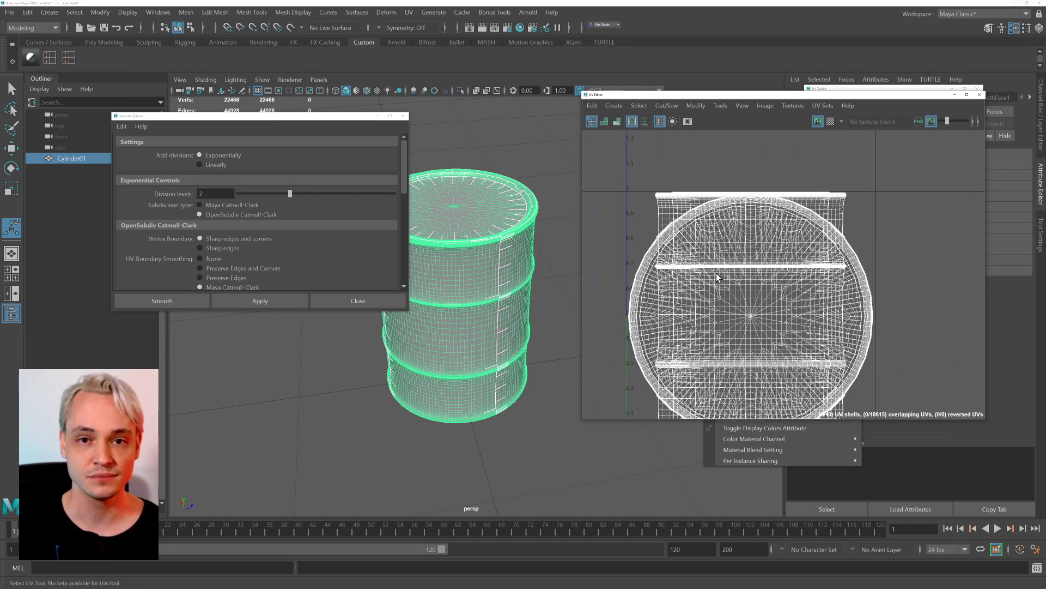
Undo the barrel's smoothing, keeping the barrel selected with its original UV layout in the UV Editor.
click(536, 126)
key(shift+z)
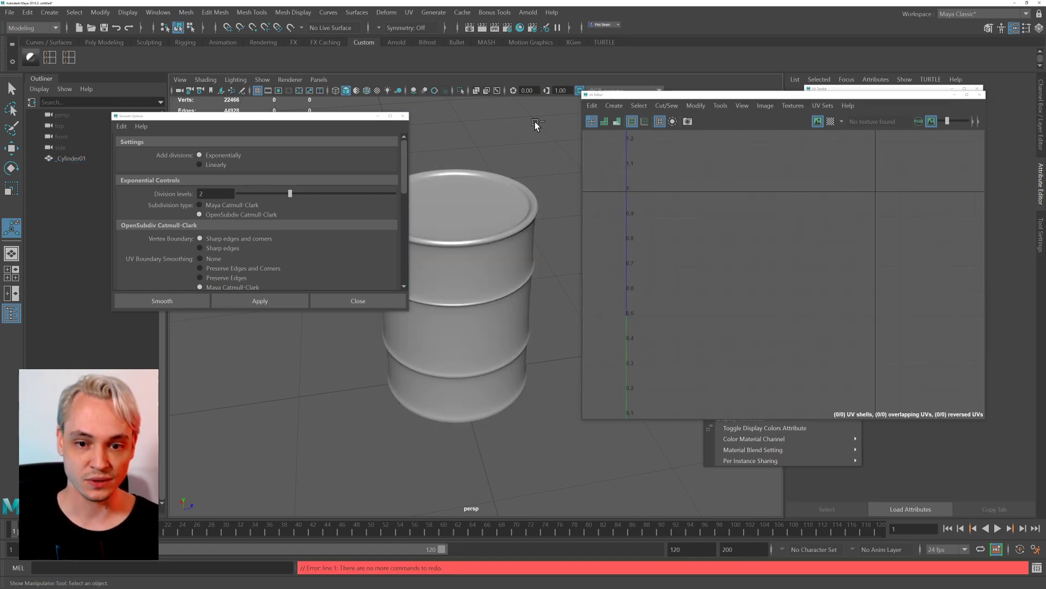
key(shift+z)
click(496, 189)
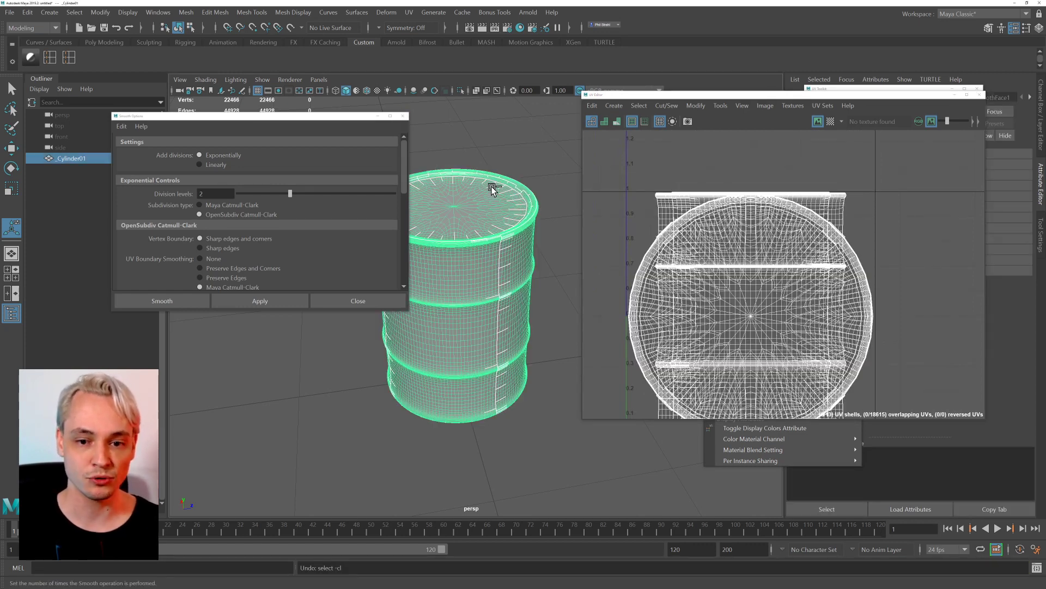
key(ctrl+z)
key(ctrl+z)
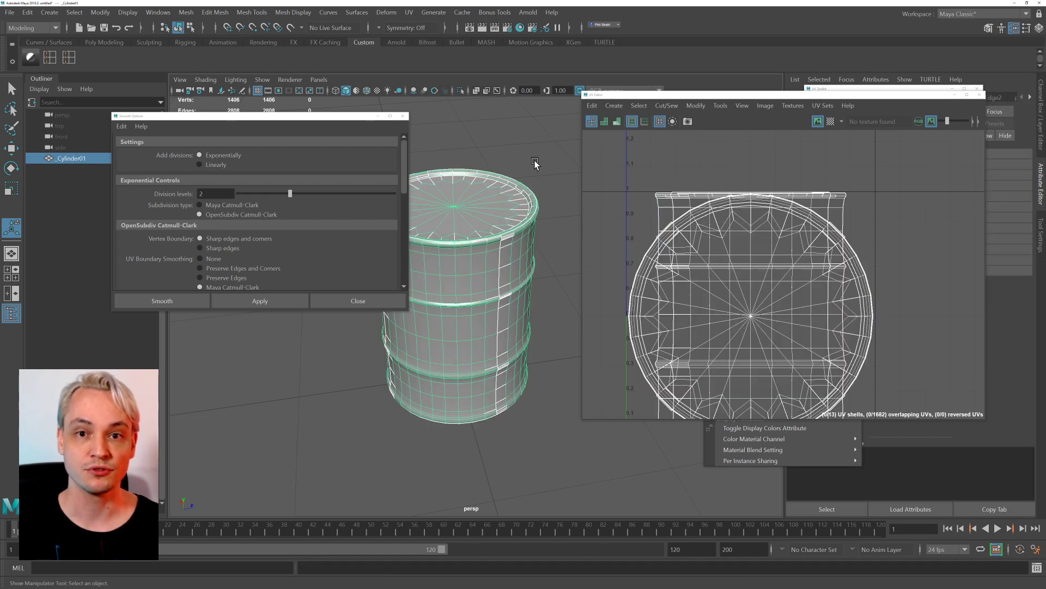
Close the Smooth options window and reselect the barrel so its UV layout shows in the UV Editor.
click(531, 166)
drag(339, 120, 276, 119)
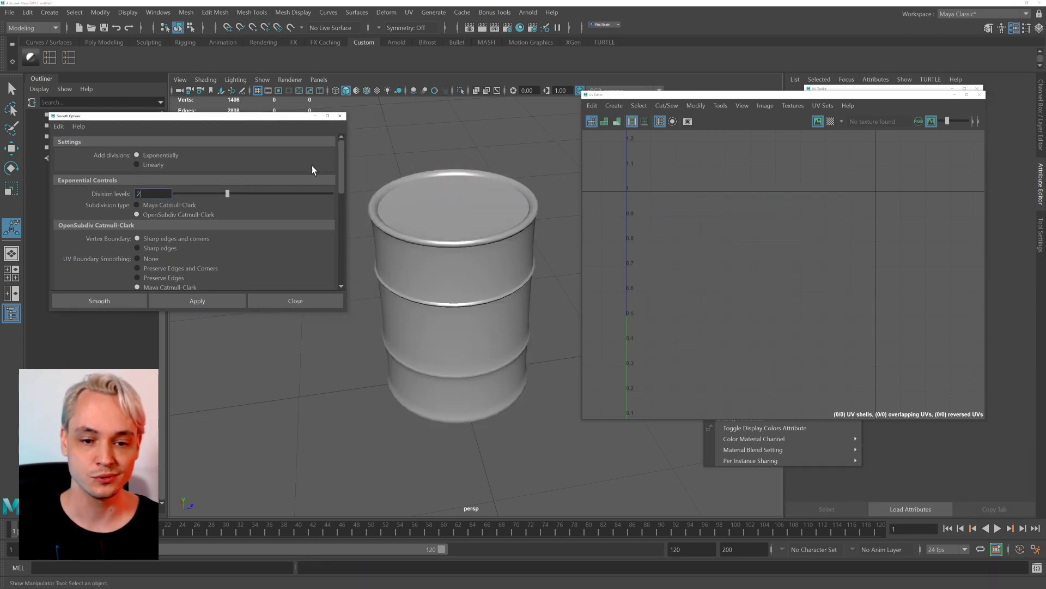
click(325, 305)
click(497, 297)
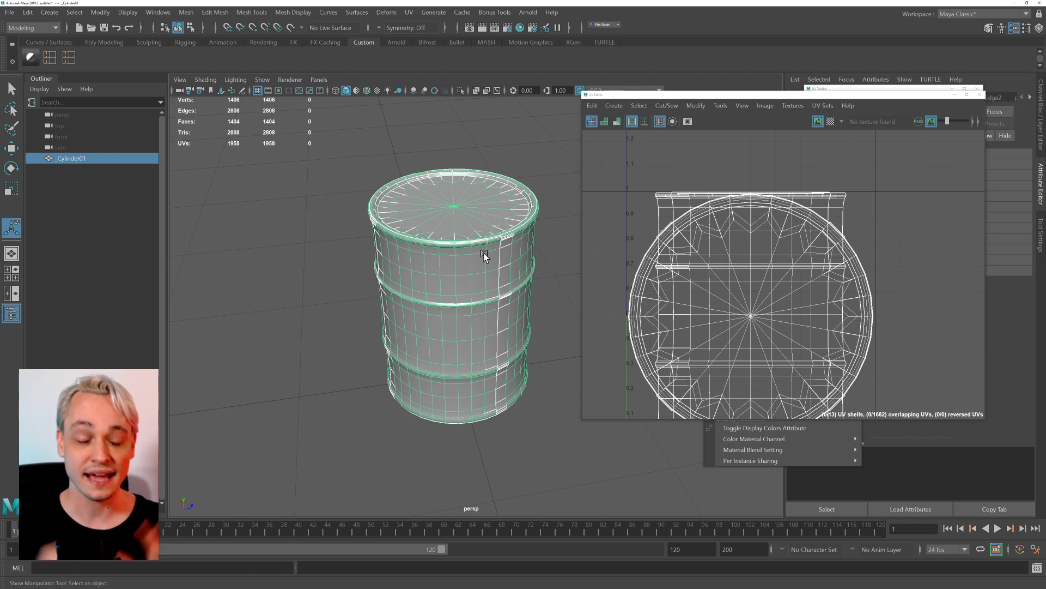
Return the barrel from smooth preview to its unsmoothed display, clear the selection and close the UV Editor.
alt+middle_drag(498, 226, 367, 250)
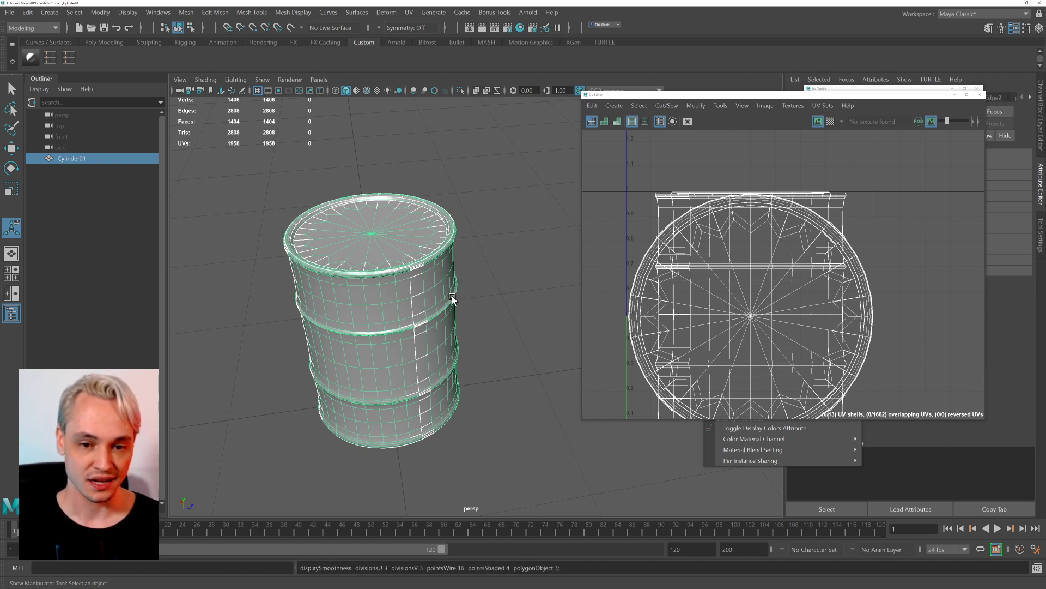
click(477, 292)
click(329, 287)
key(1)
click(493, 260)
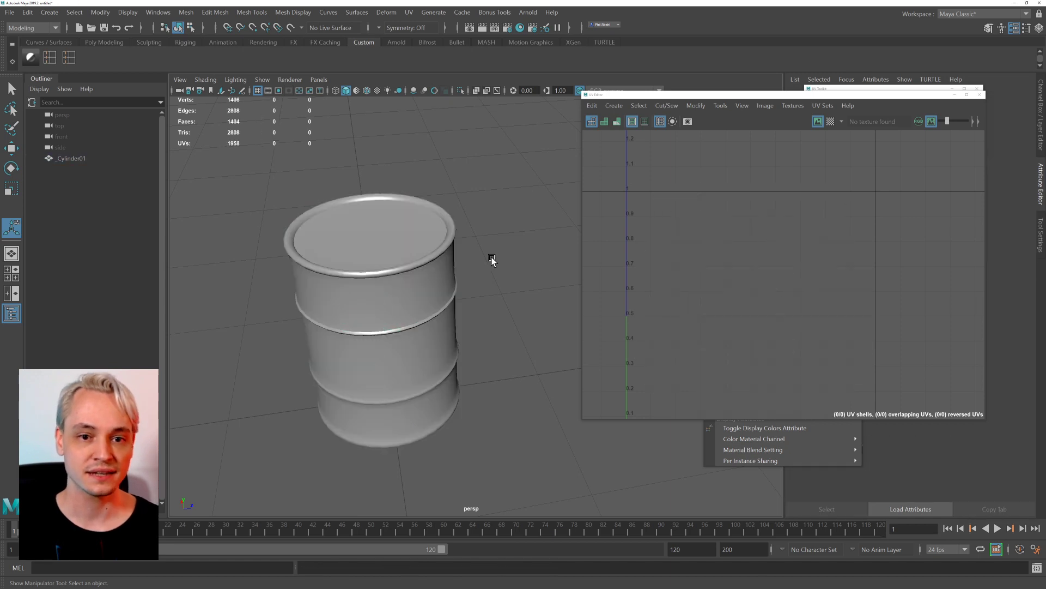
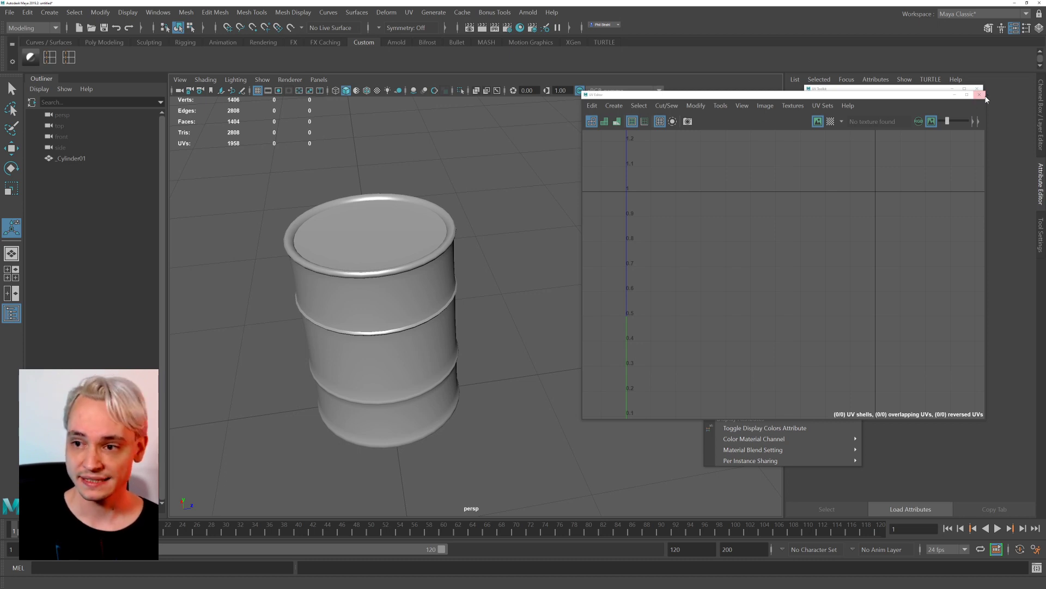
click(984, 95)
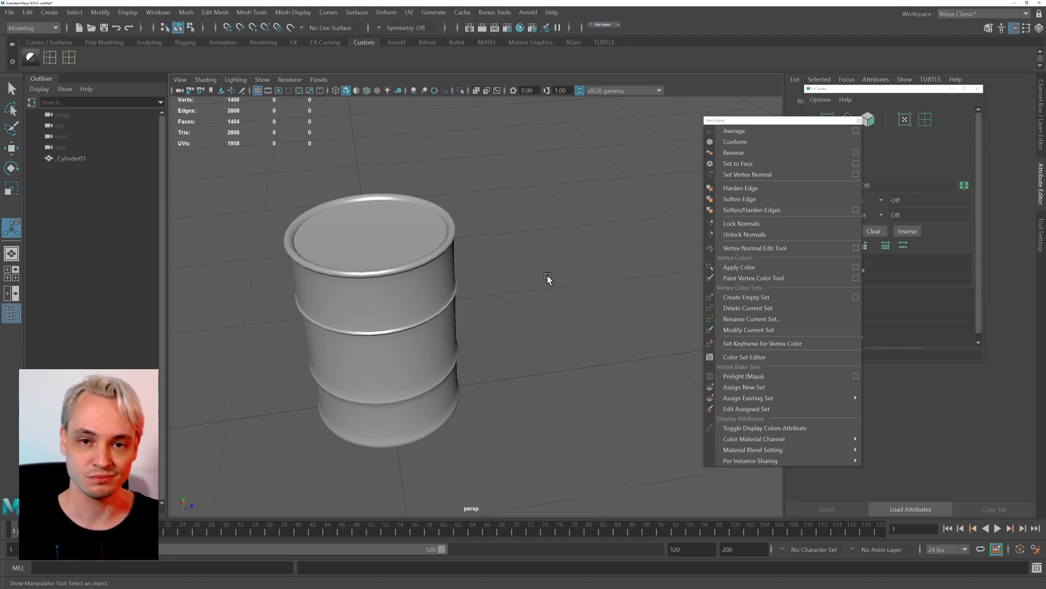
Examine the barrel's shape and wire topology from the side and on top of the lid.
scroll(548, 278, down, 3)
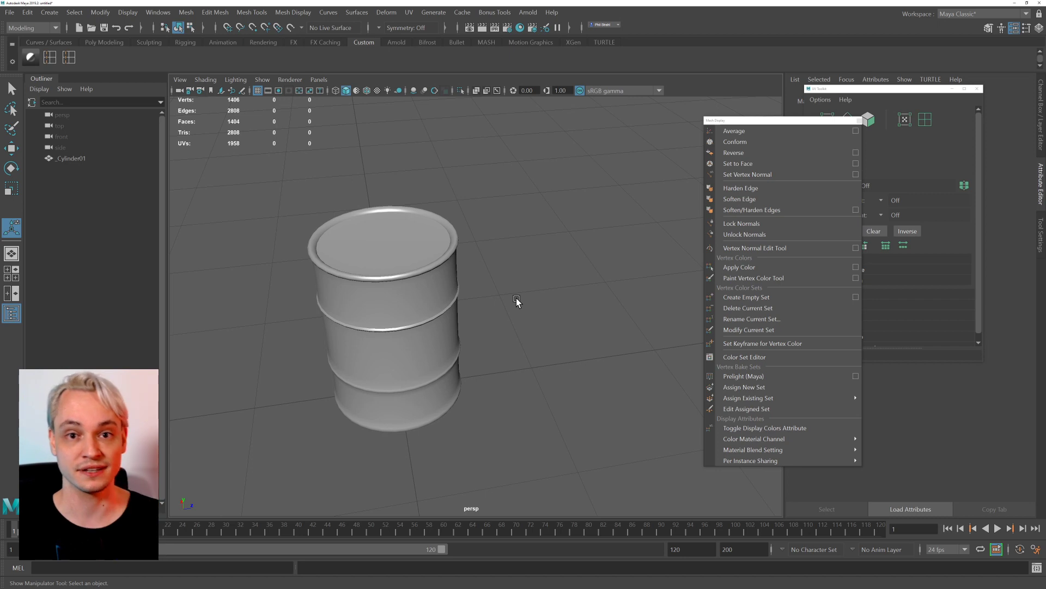
scroll(448, 323, up, 3)
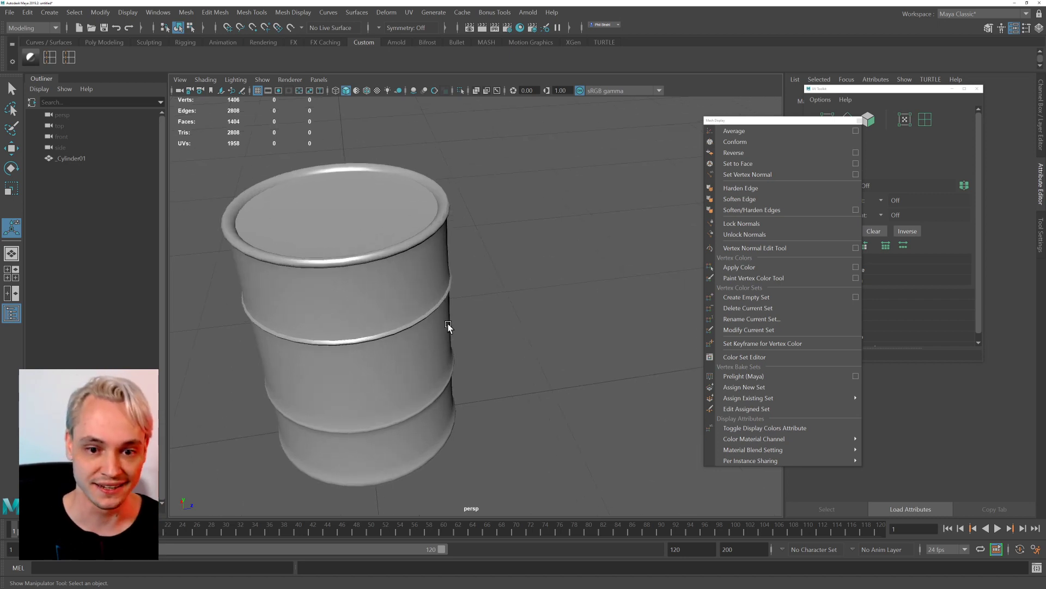
scroll(448, 323, down, 3)
alt+drag(407, 326, 426, 322)
click(426, 321)
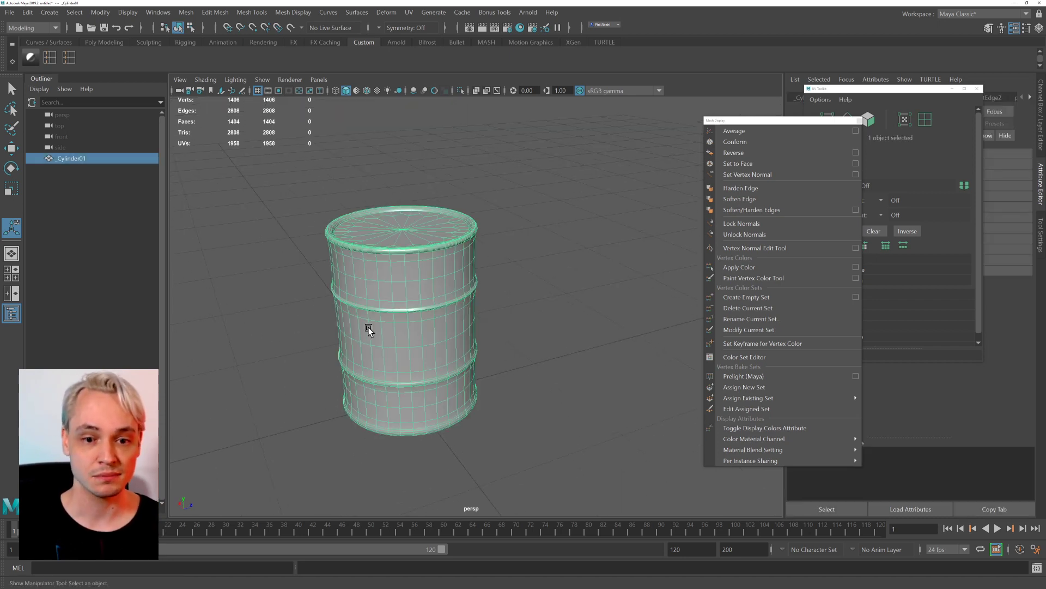
alt+right_drag(401, 337, 396, 397)
alt+middle_drag(396, 398, 543, 415)
alt+drag(381, 237, 340, 232)
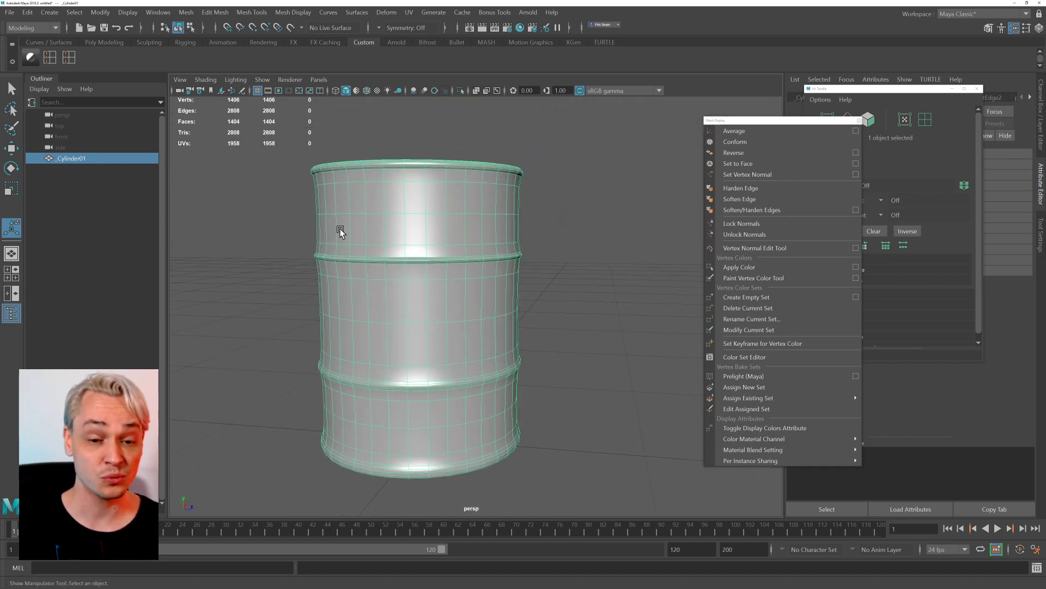
alt+drag(483, 215, 437, 226)
alt+right_drag(437, 226, 449, 268)
Switch the barrel to face selection, pick a single face on its lid and show the Select tool's settings.
right_drag(387, 255, 389, 275)
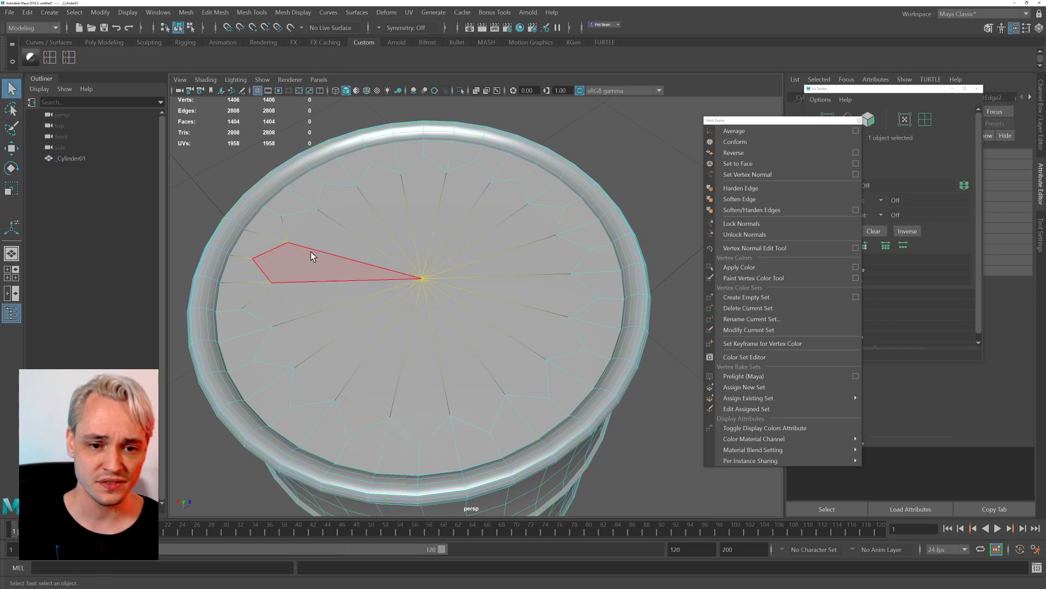
click(308, 249)
double_click(12, 89)
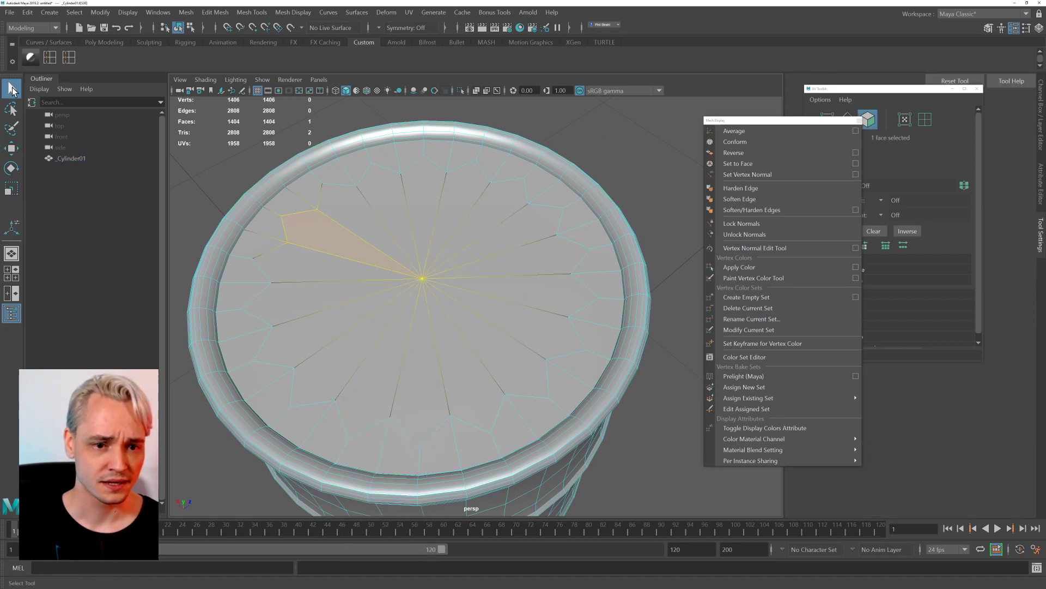
drag(753, 123, 649, 123)
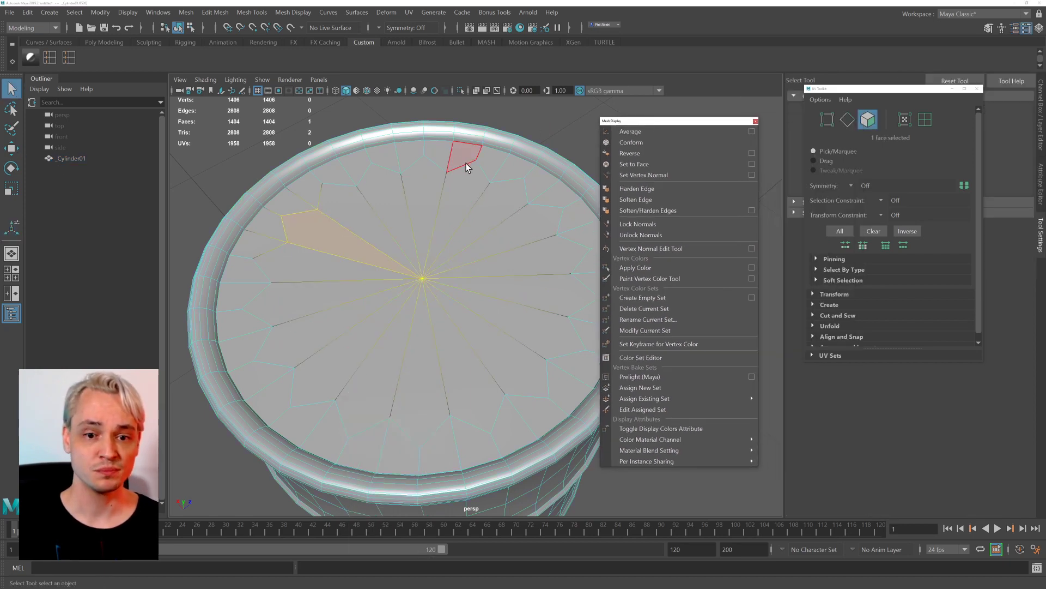
click(419, 194)
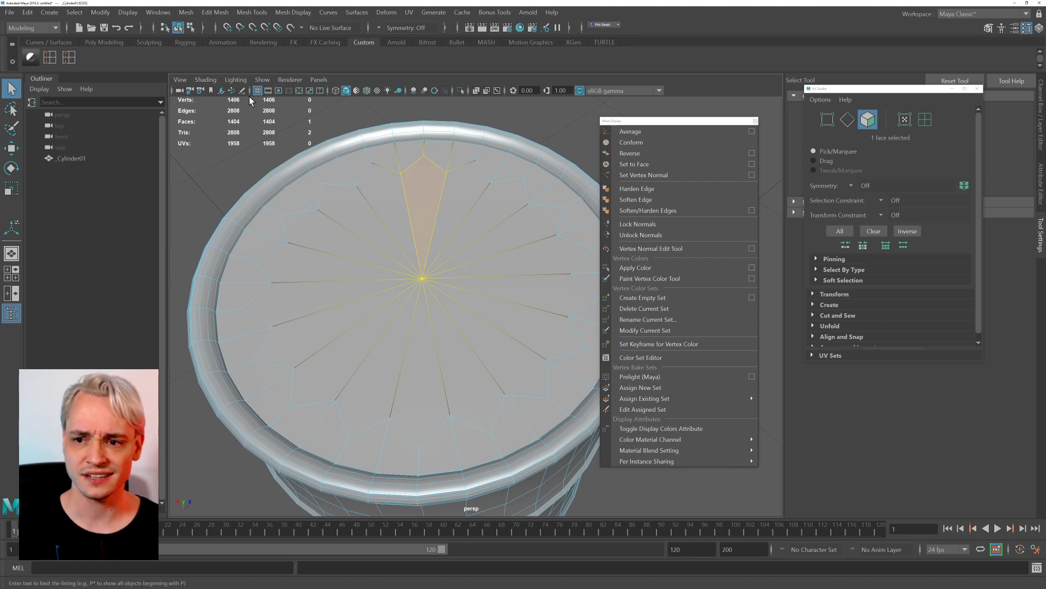
Close the UV Toolkit and turn off Soft Select, checking the change on single lid faces.
click(977, 89)
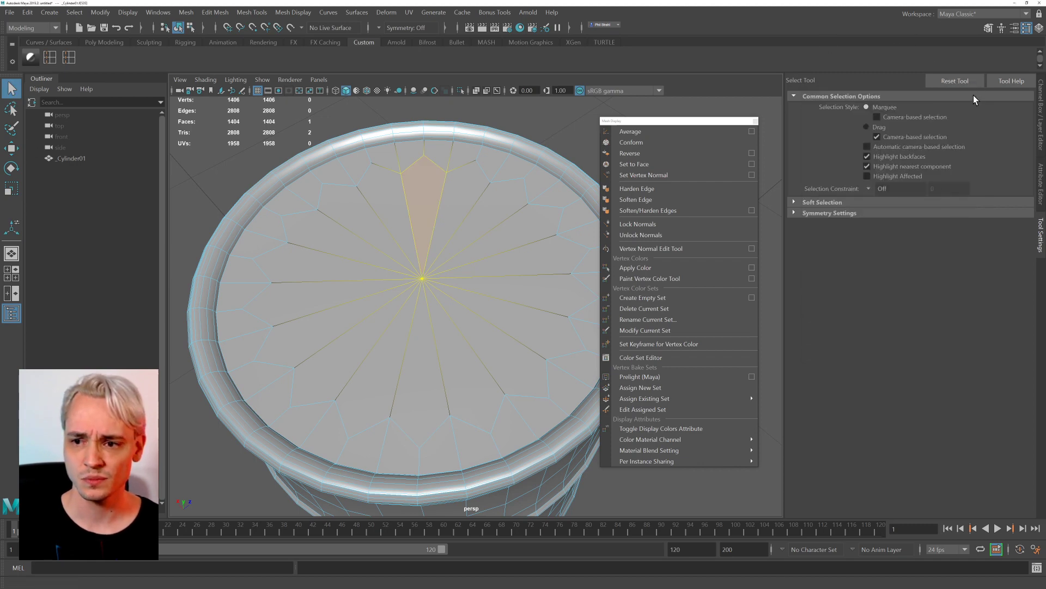
click(848, 202)
click(867, 215)
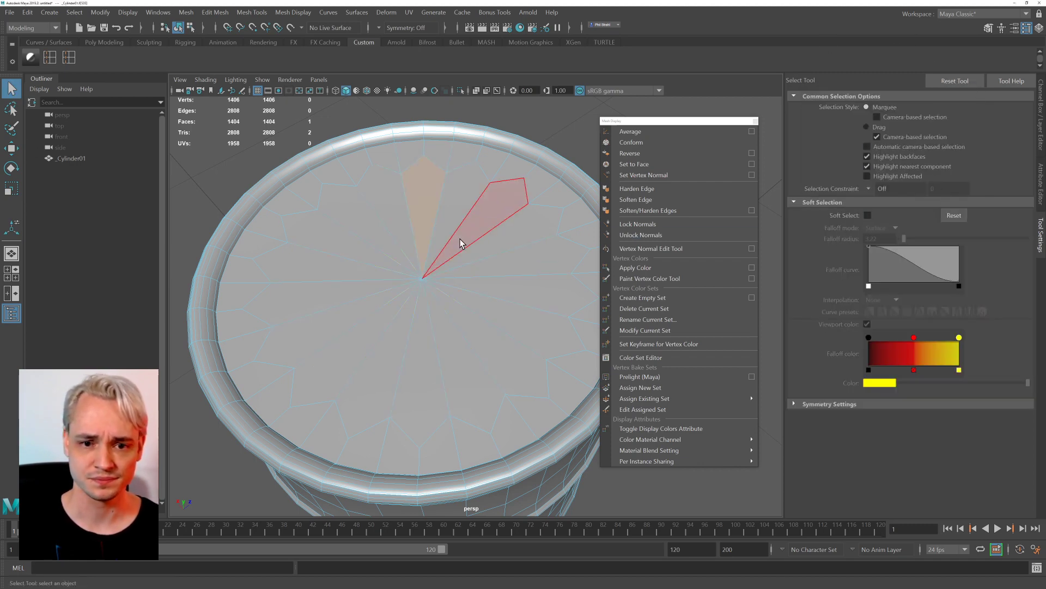
click(460, 239)
click(385, 239)
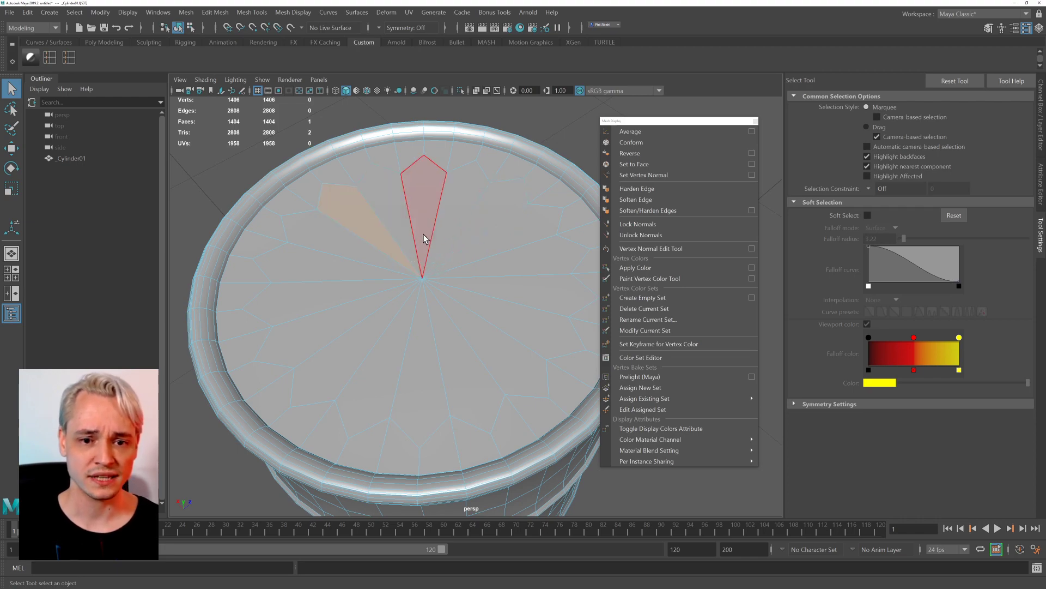
scroll(439, 278, down, 5)
click(457, 191)
scroll(461, 269, up, 5)
Inspect the barrel's lid in wireframe display and pick one of its triangular fan faces.
key(4)
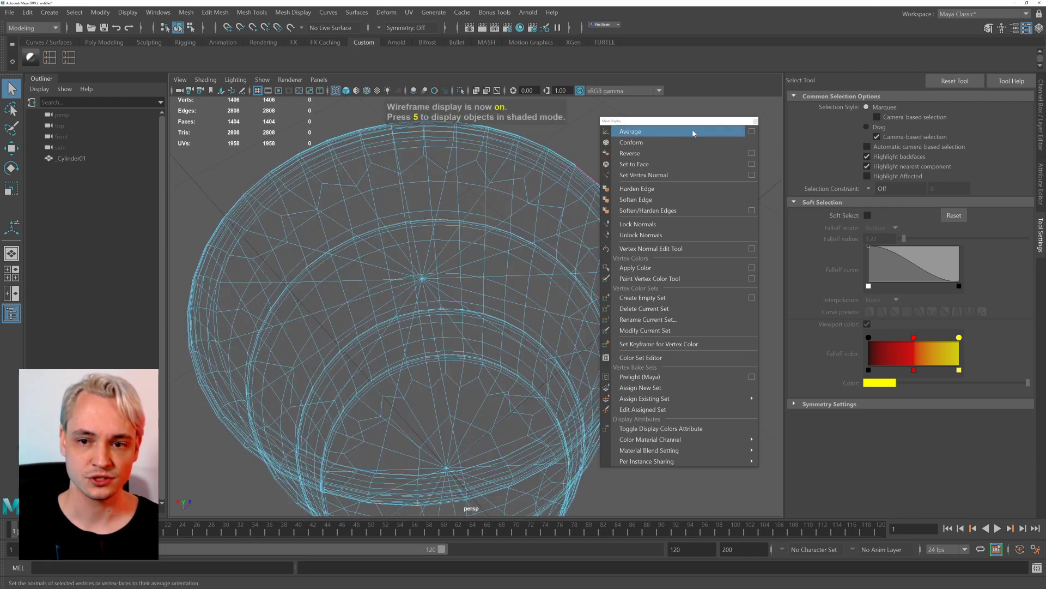
alt+middle_drag(458, 240, 364, 234)
drag(755, 121, 756, 122)
alt+drag(581, 134, 598, 158)
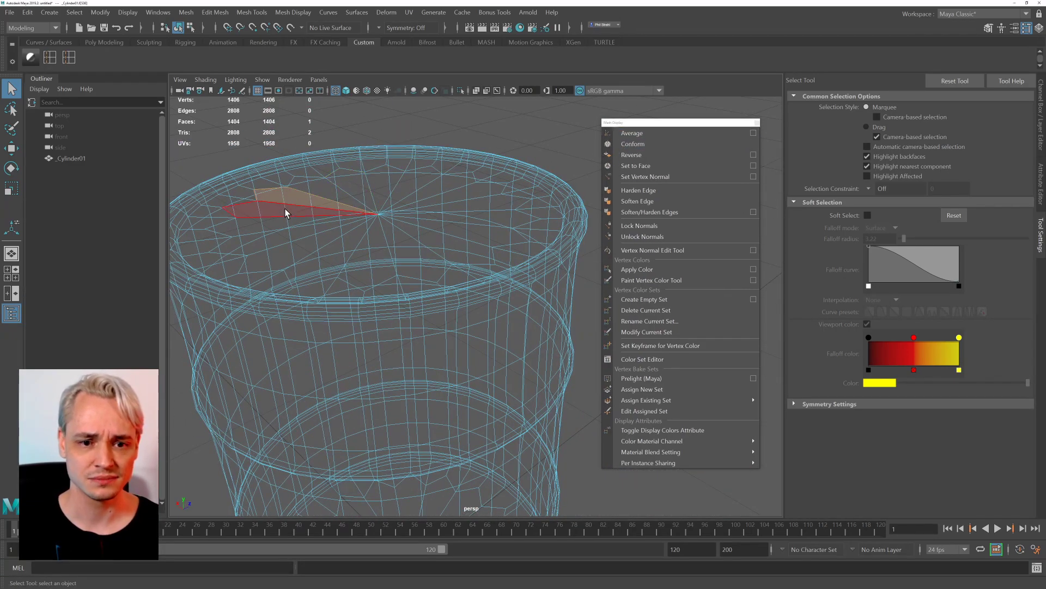
click(329, 202)
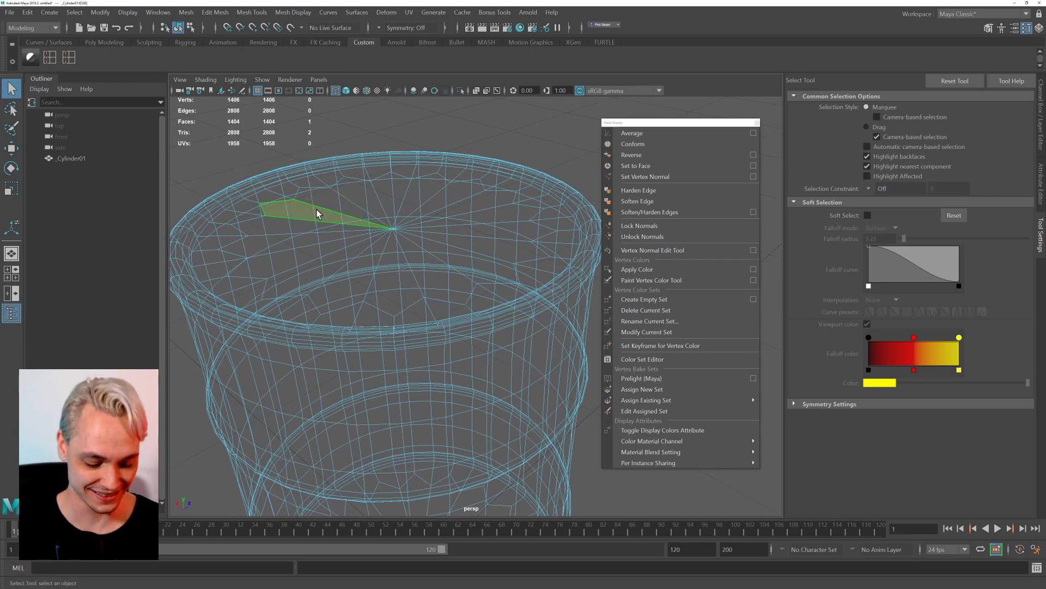
Return to shaded display, open Hypershade and assign the lambert1 material to the barrel.
key(space)
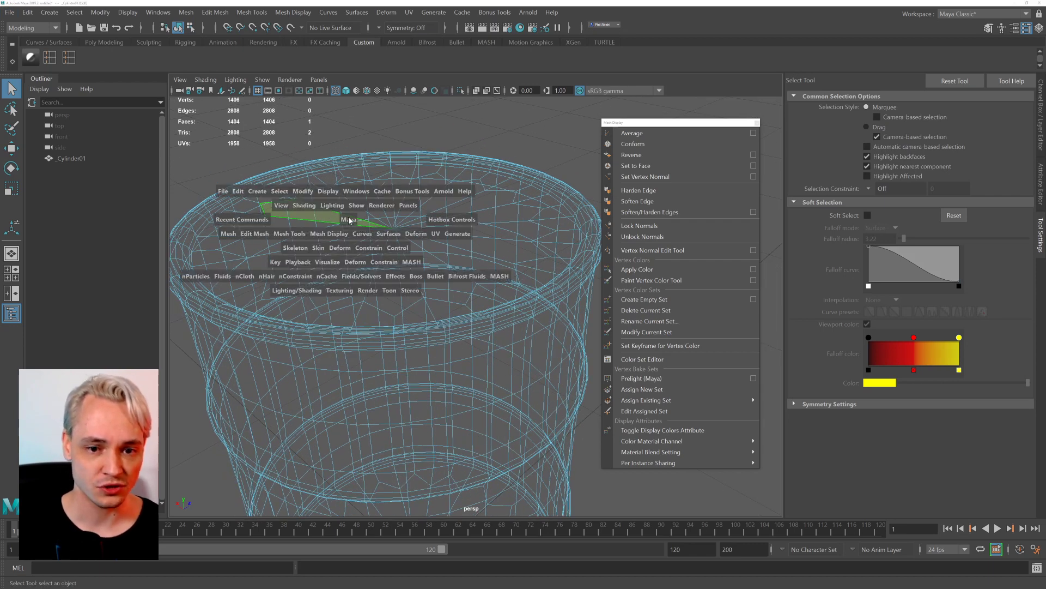
click(520, 27)
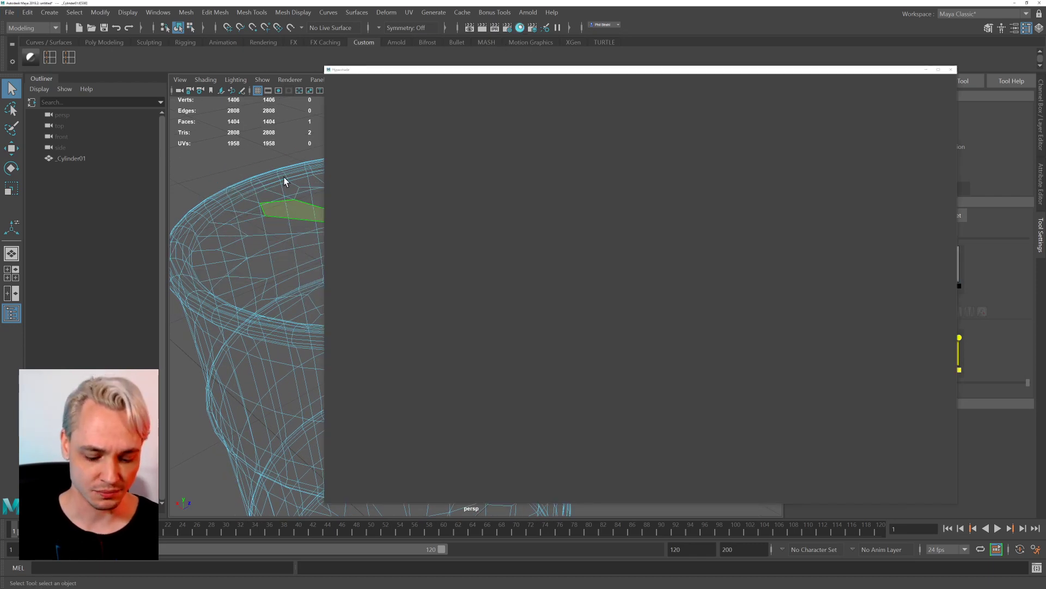
key(5)
drag(462, 73, 676, 68)
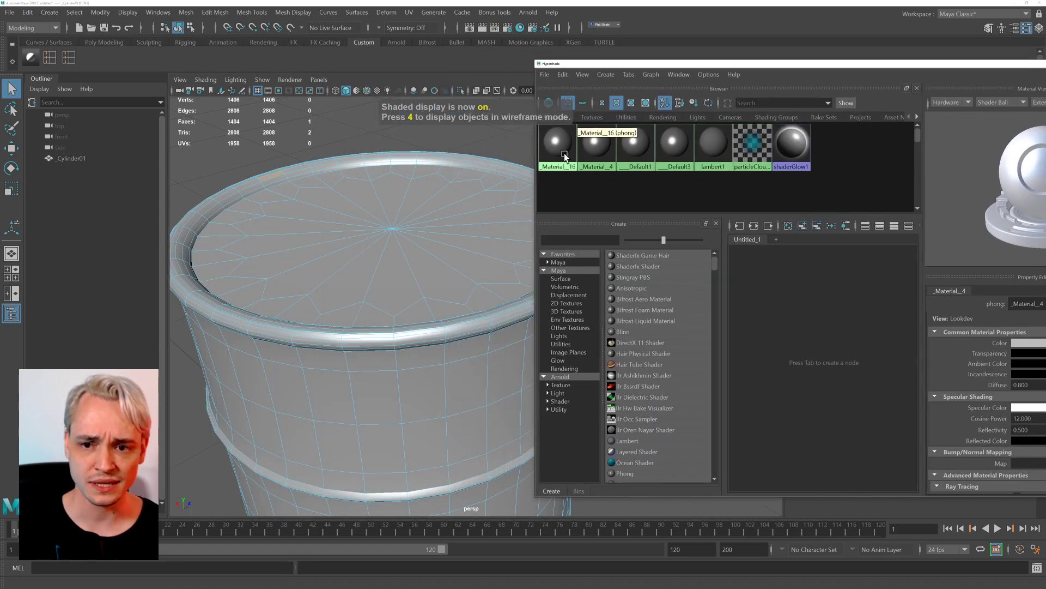
click(673, 145)
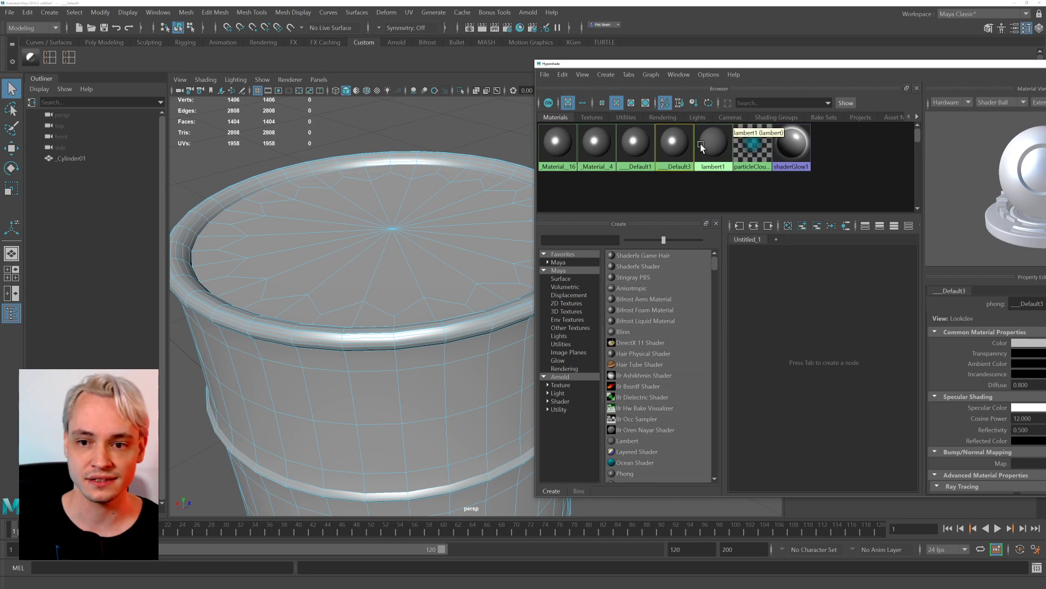
middle_drag(714, 145, 422, 210)
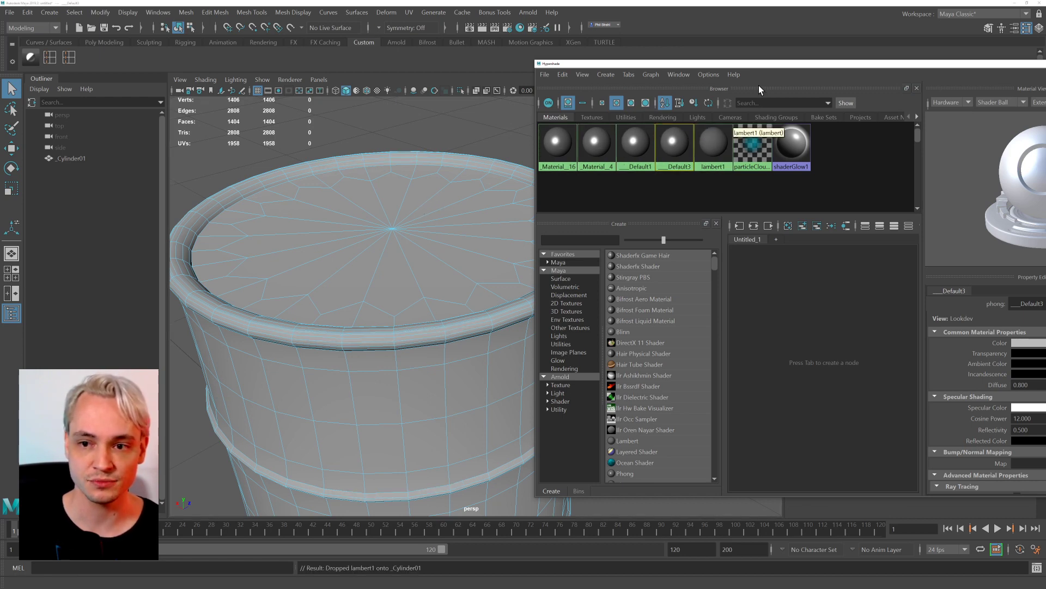
Darken the ___Default3 phong's color in Hypershade and assign it to the barrel, clearing away the floating windows.
drag(759, 64, 519, 90)
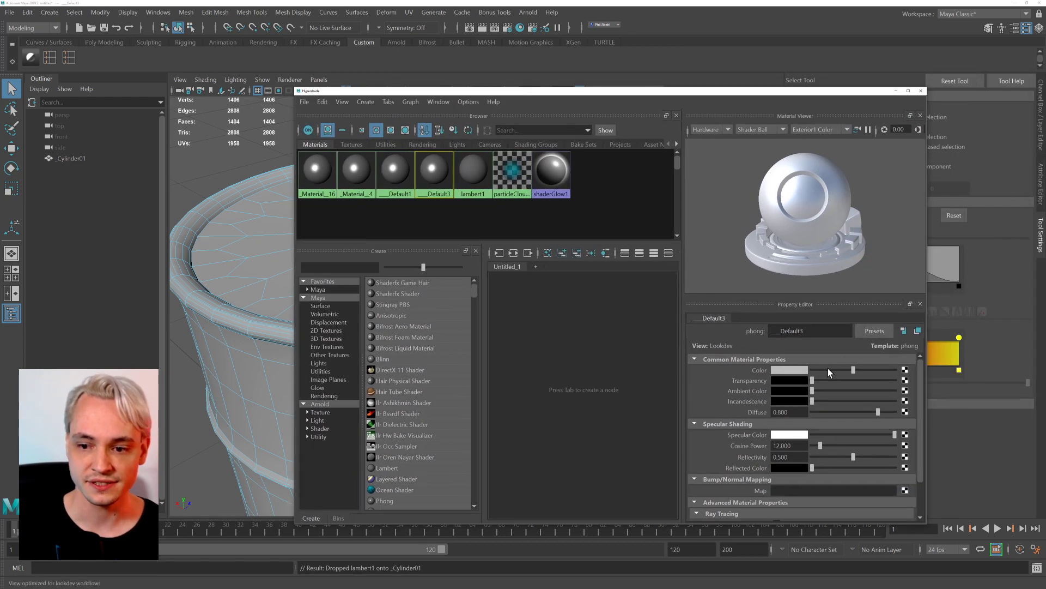
click(473, 174)
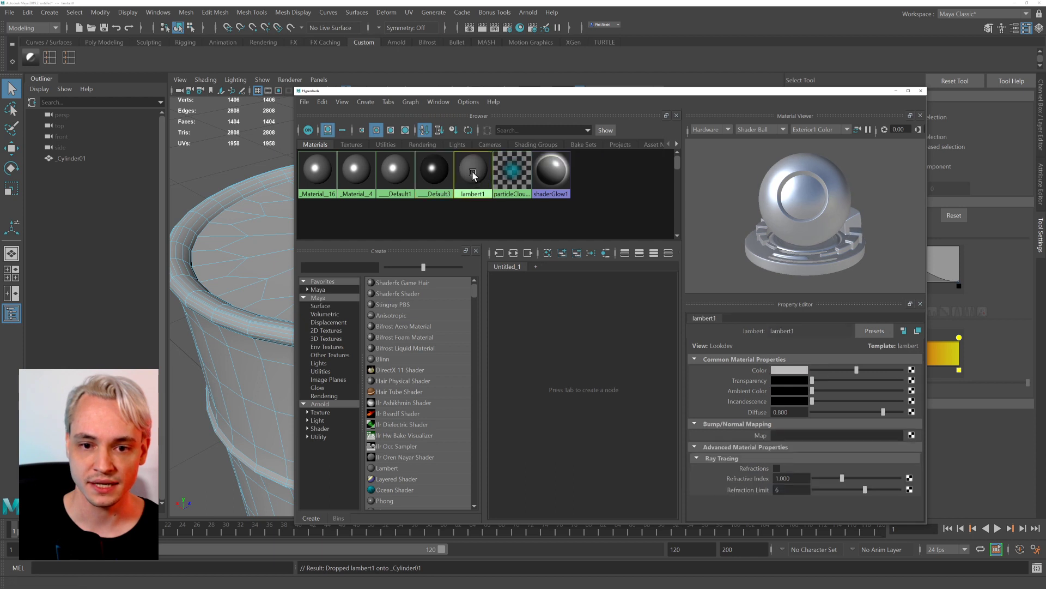
middle_drag(434, 172, 234, 305)
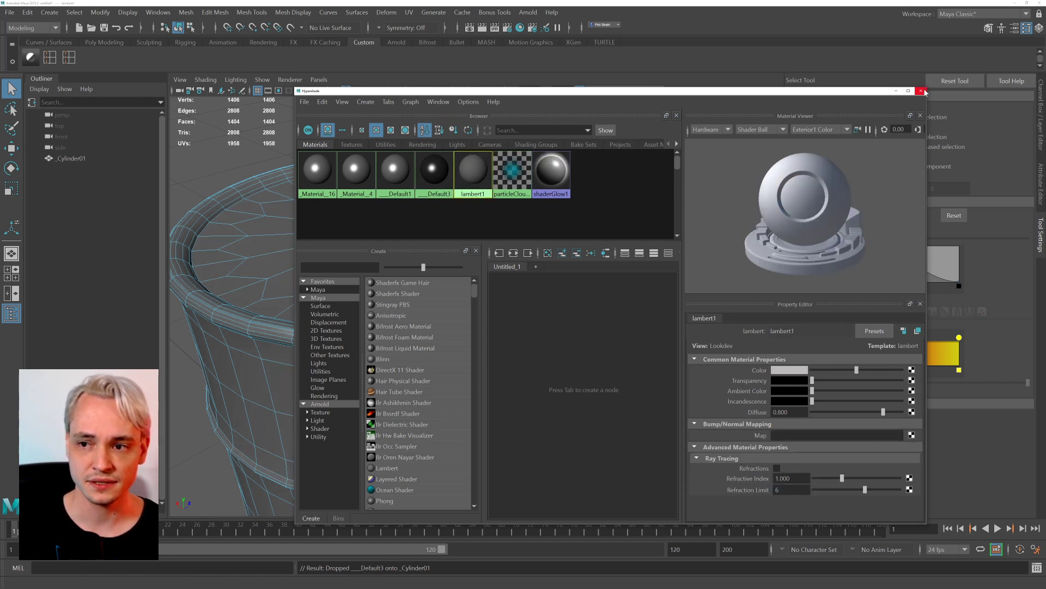
click(896, 92)
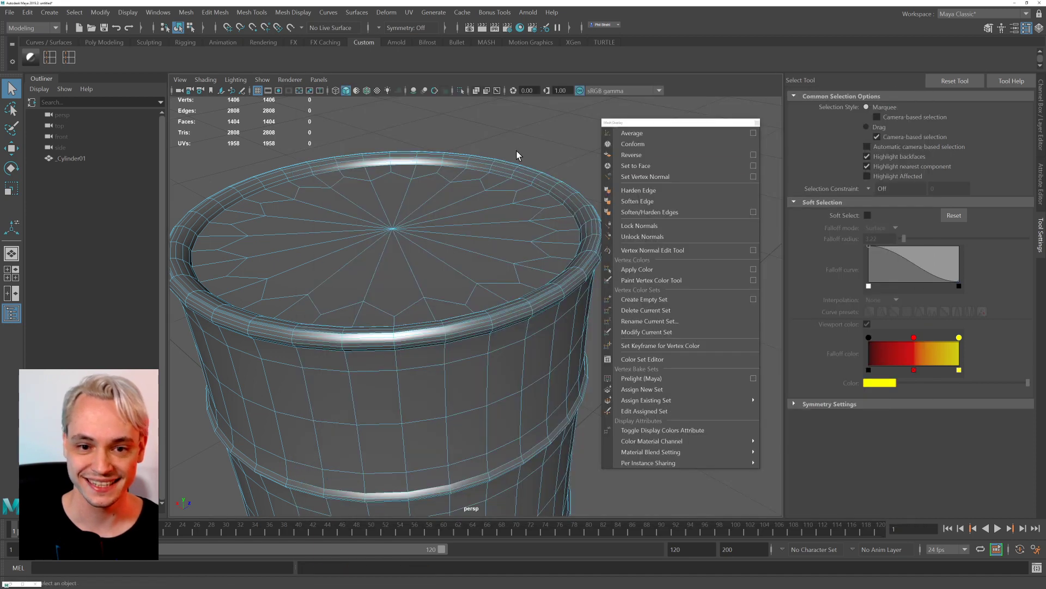
click(756, 123)
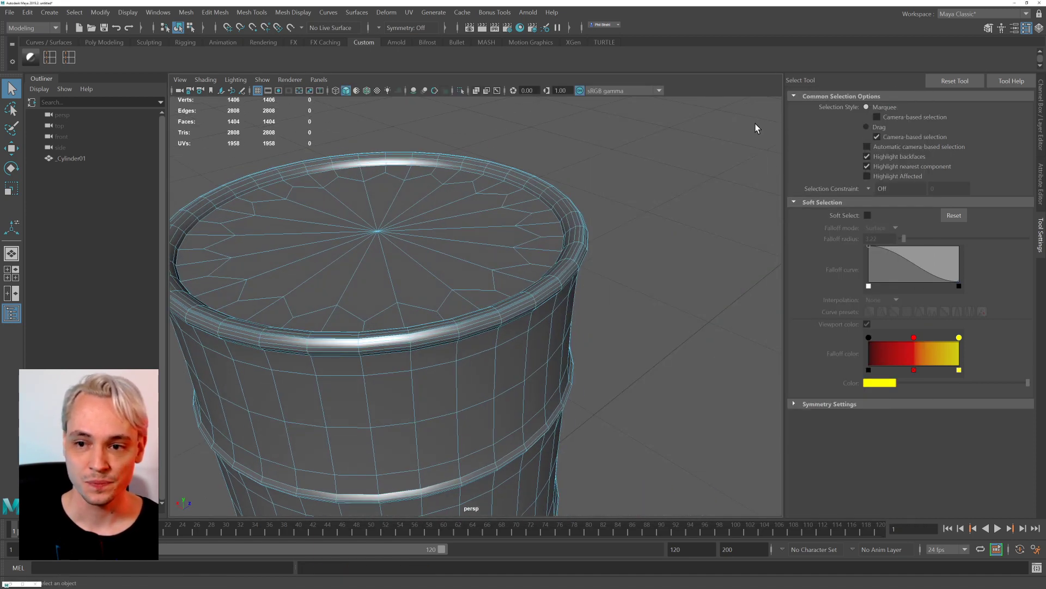
Select all faces of the barrel's lid inside the rim by growing the face selection, and delete them.
alt+middle_drag(463, 157, 627, 131)
alt+drag(626, 131, 520, 169)
right_drag(509, 225, 516, 250)
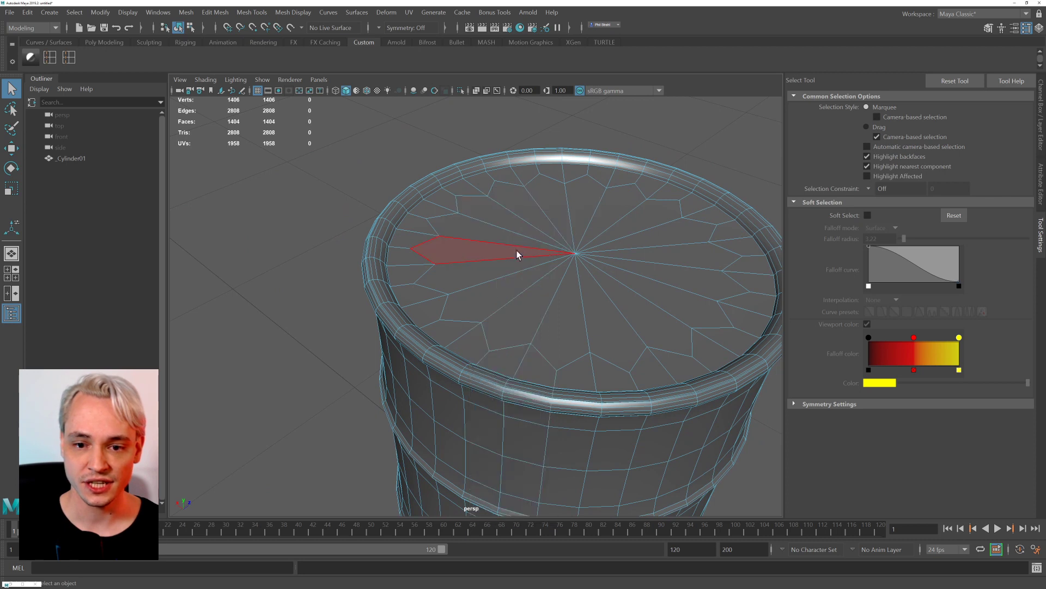
click(517, 250)
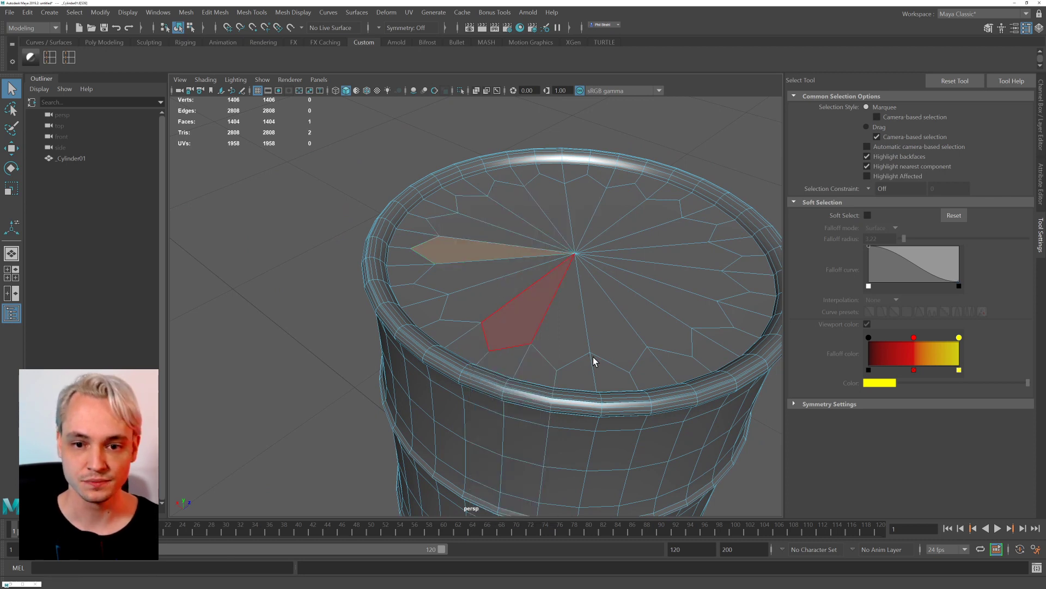
key(backslash)
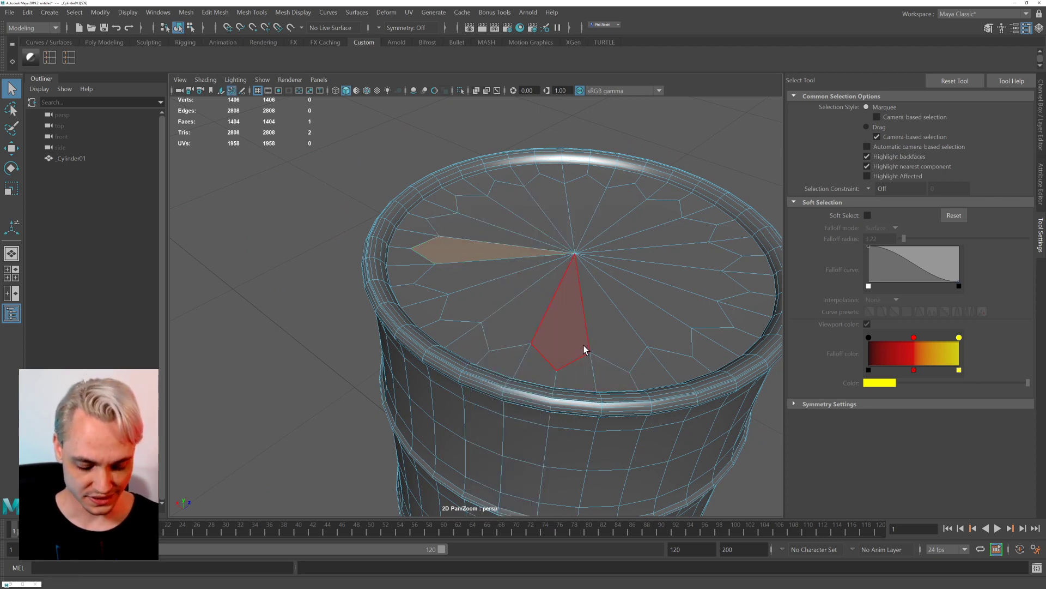
key(shift+period)
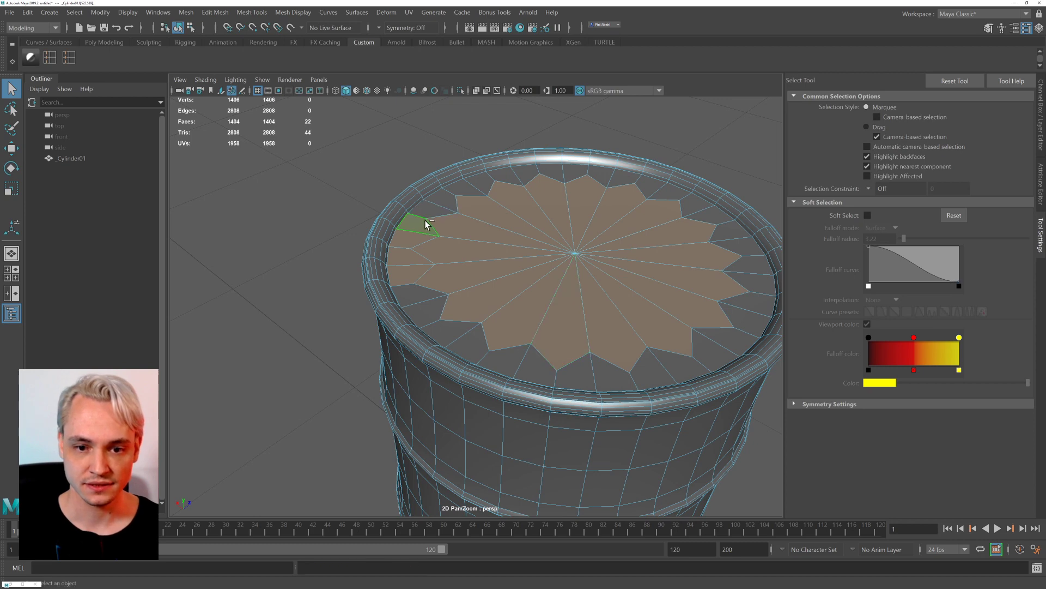
ctrl+click(405, 259)
ctrl+click(407, 278)
key(shift+period)
alt+middle_drag(624, 225, 587, 233)
key(Delete)
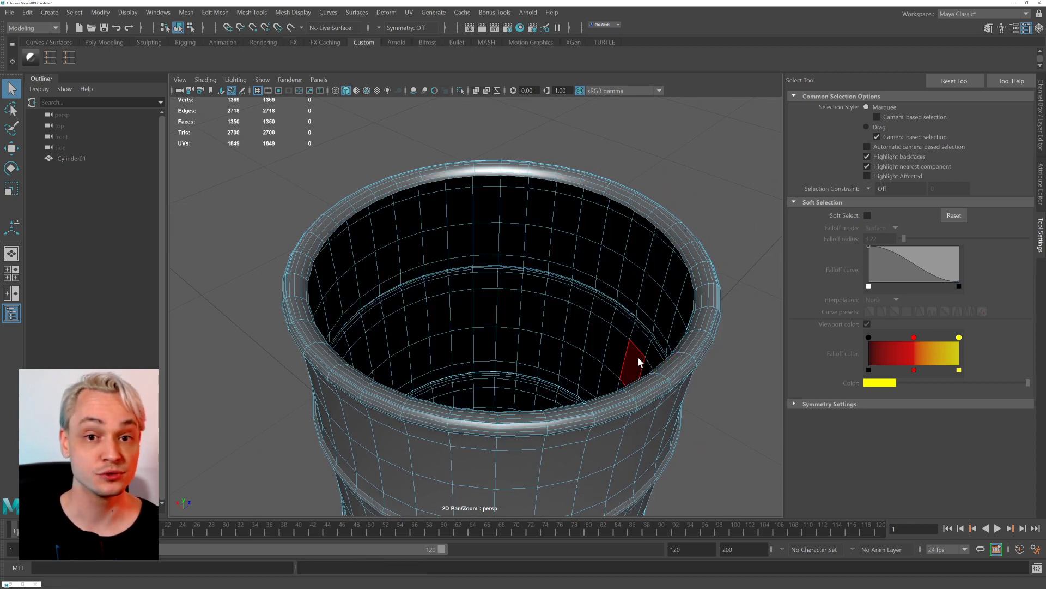
Select the open border edge loop inside the barrel's rim, extrude it and scale the new edges slightly inward as a narrow ring.
right_drag(393, 179, 390, 152)
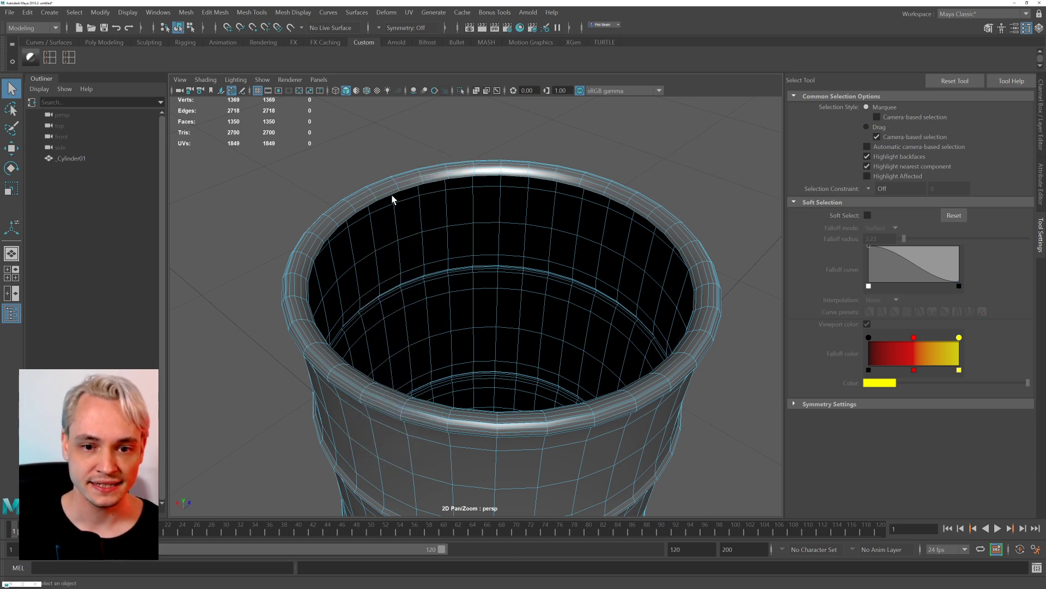
double_click(391, 194)
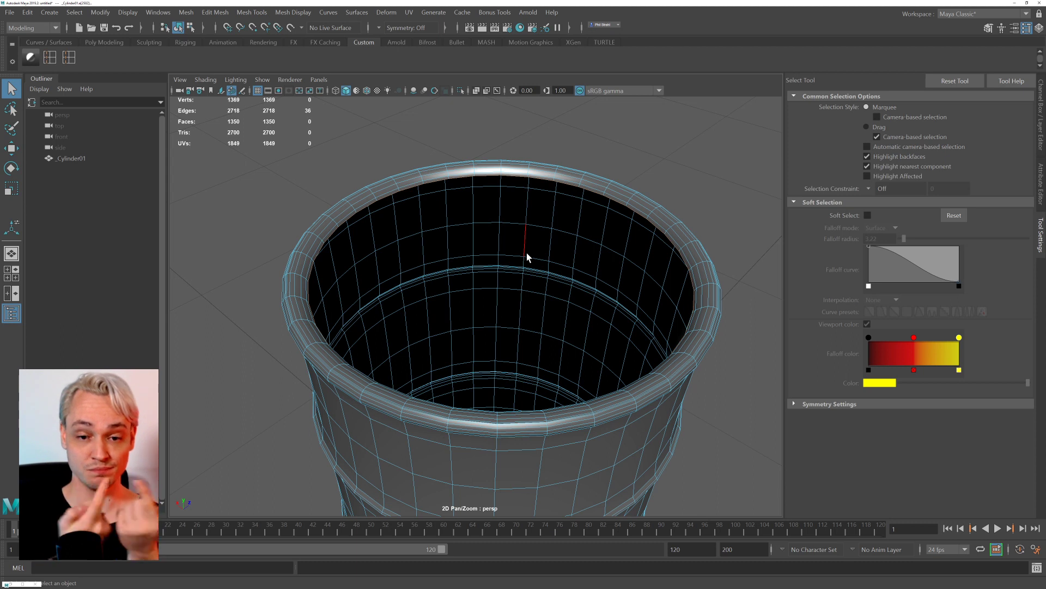
key(ctrl+e)
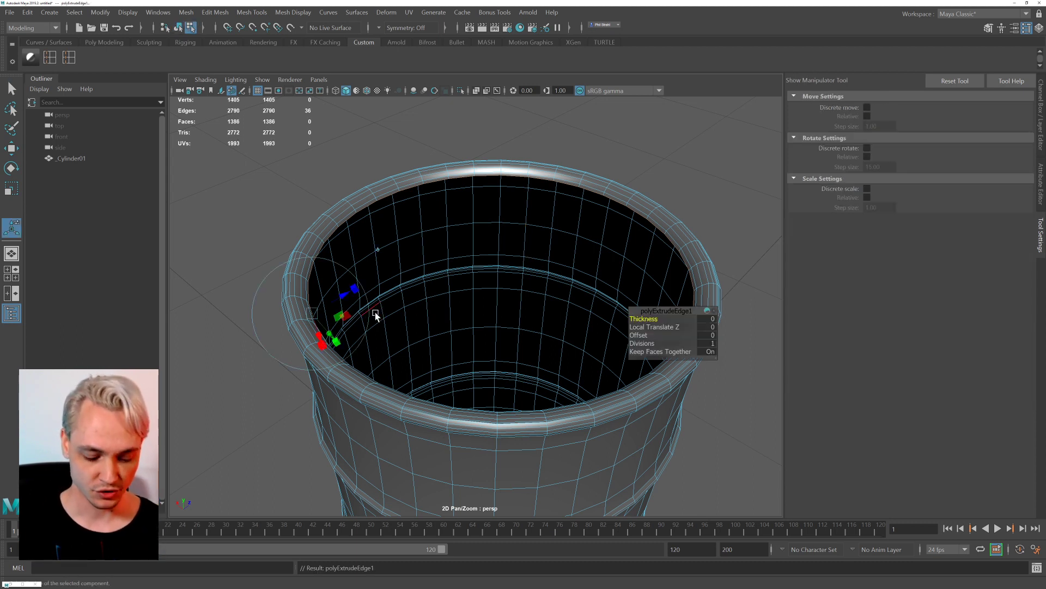
key(r)
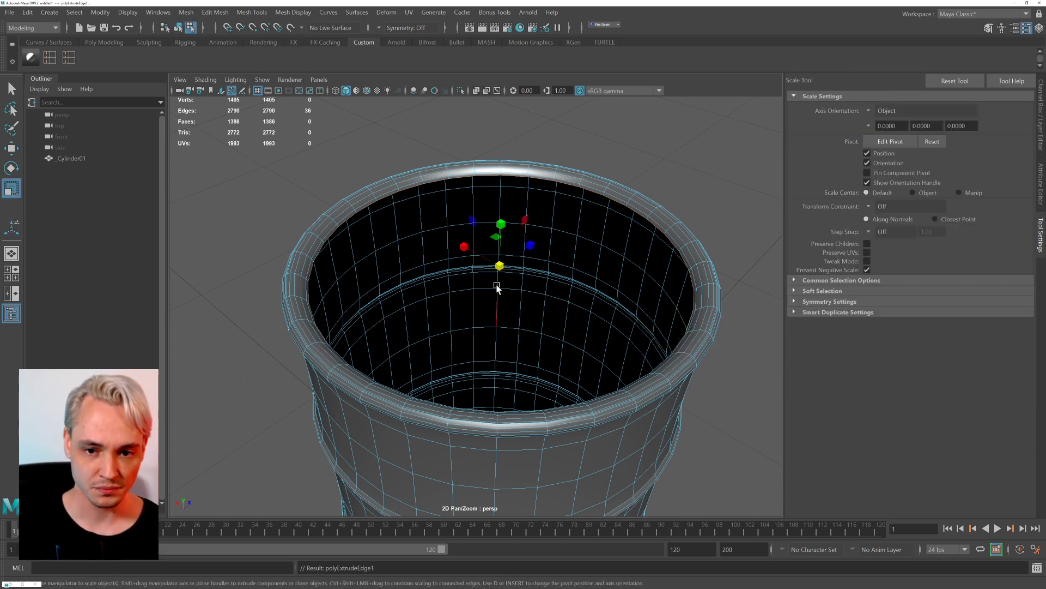
drag(499, 267, 496, 338)
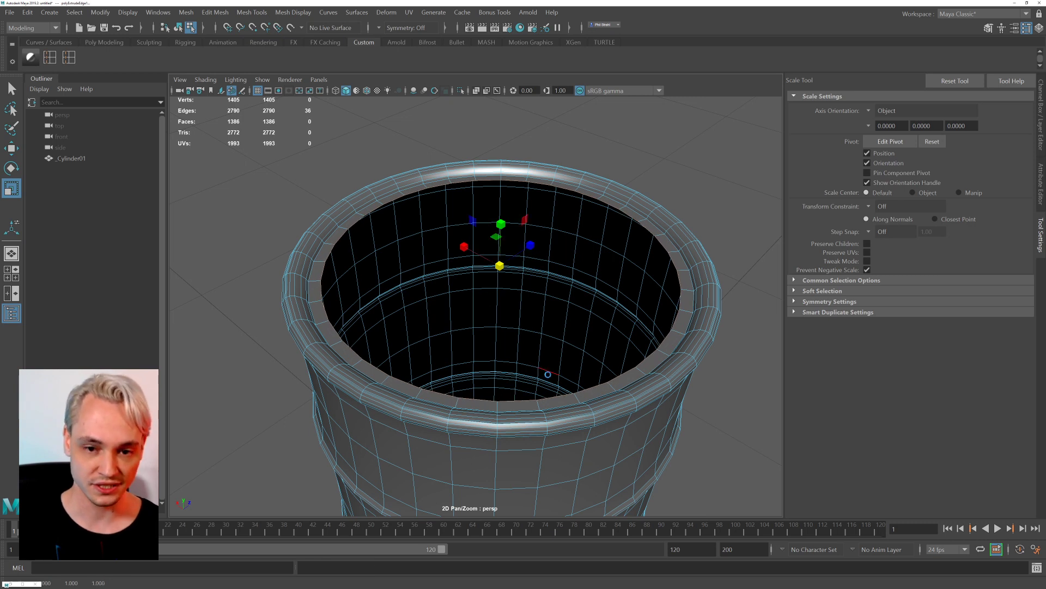
Extrude the lid's open border edges twice more, scaling each new ring further in toward the center.
key(ctrl+e)
key(r)
drag(496, 269, 437, 306)
key(ctrl+e)
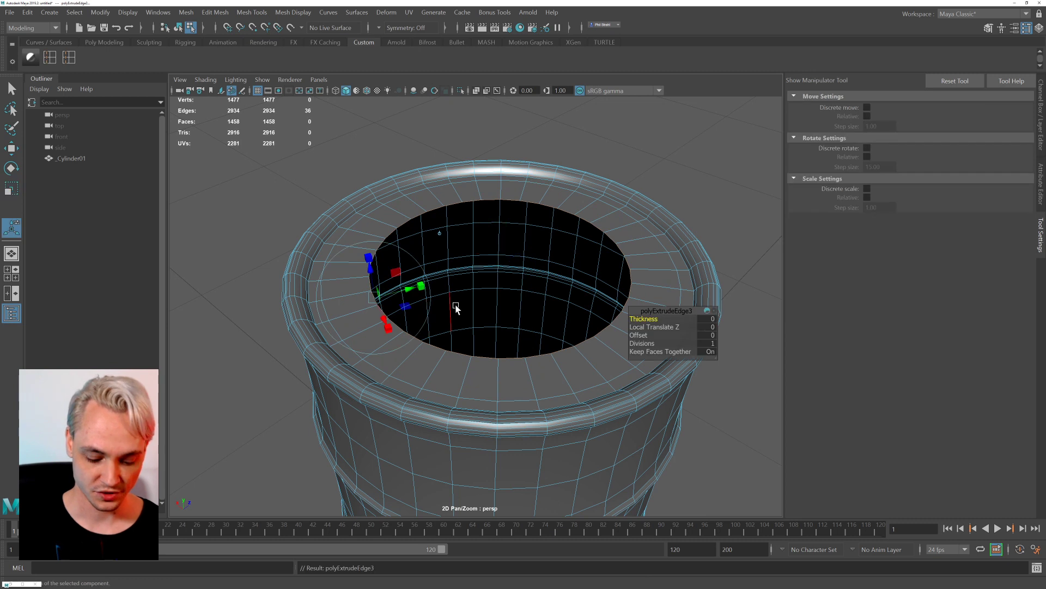
key(r)
drag(499, 265, 418, 311)
Extrude the remaining border edges once more and scale them down to a tiny hole at the lid's center.
alt+right_drag(417, 310, 444, 277)
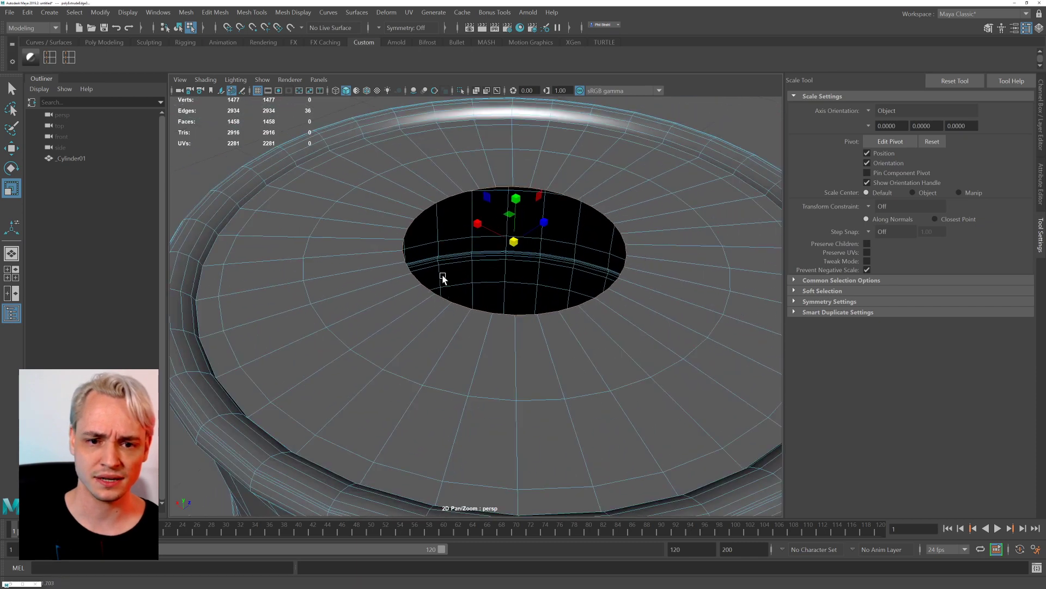
alt+middle_drag(444, 278, 441, 296)
key(ctrl+e)
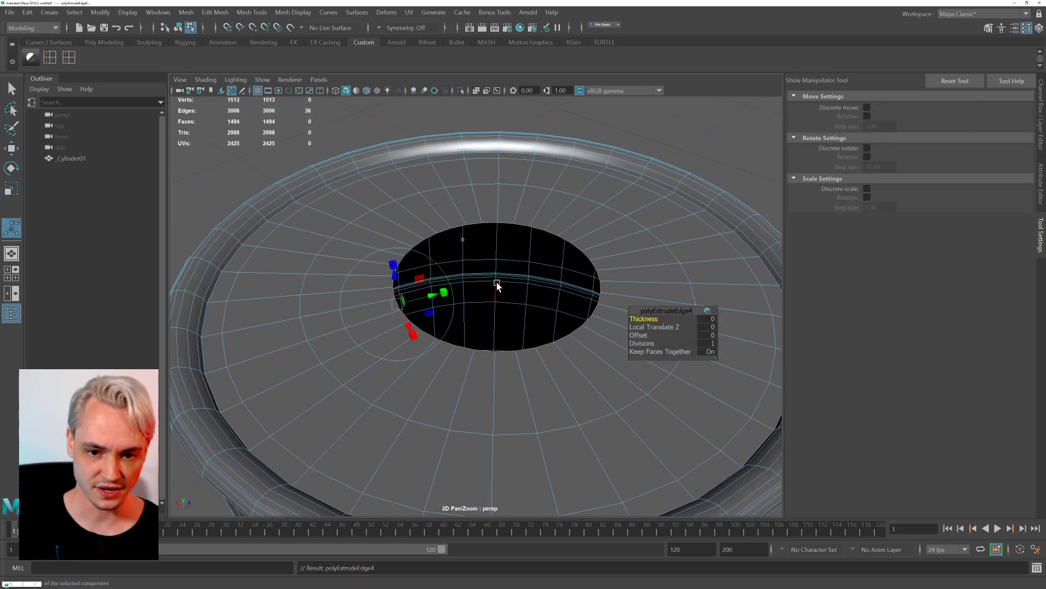
key(r)
drag(497, 279, 364, 339)
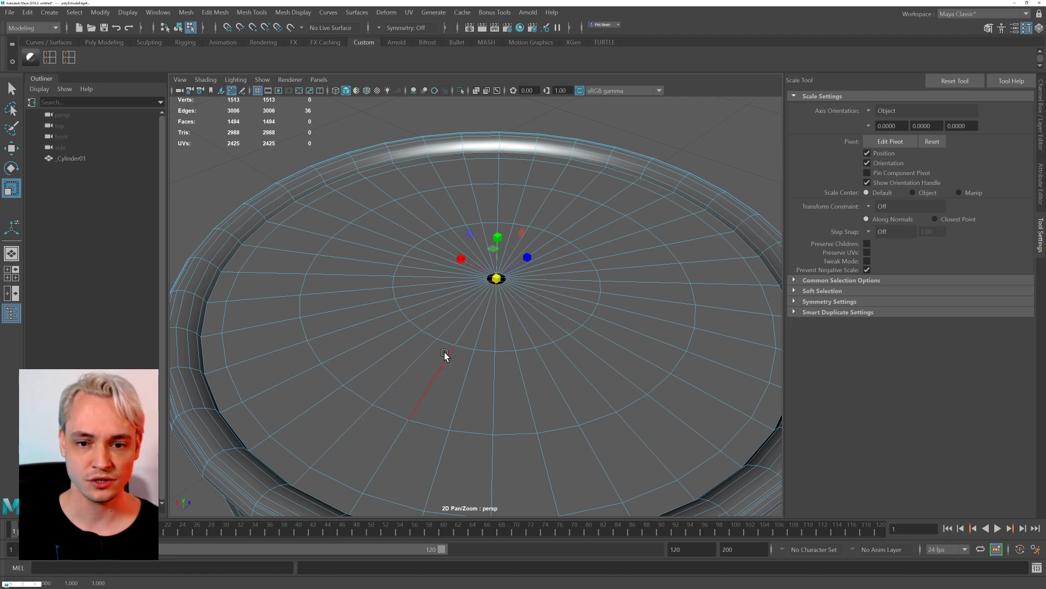
Try to close the tiny hole at the lid's center by scaling its border edges further, and undo the scaling.
alt+drag(426, 309, 435, 310)
alt+right_drag(435, 311, 456, 303)
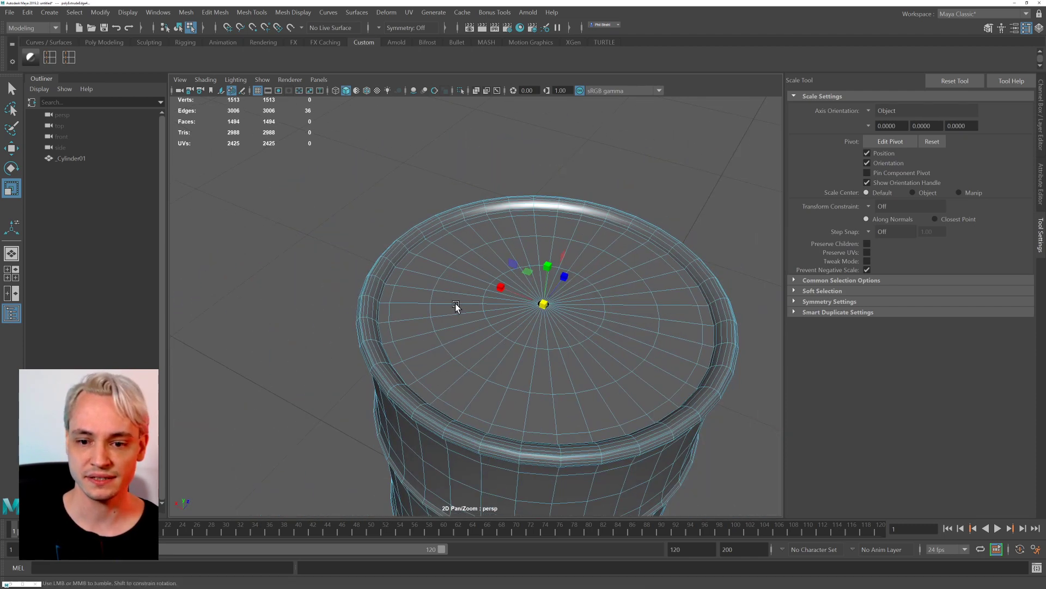
alt+drag(455, 303, 437, 297)
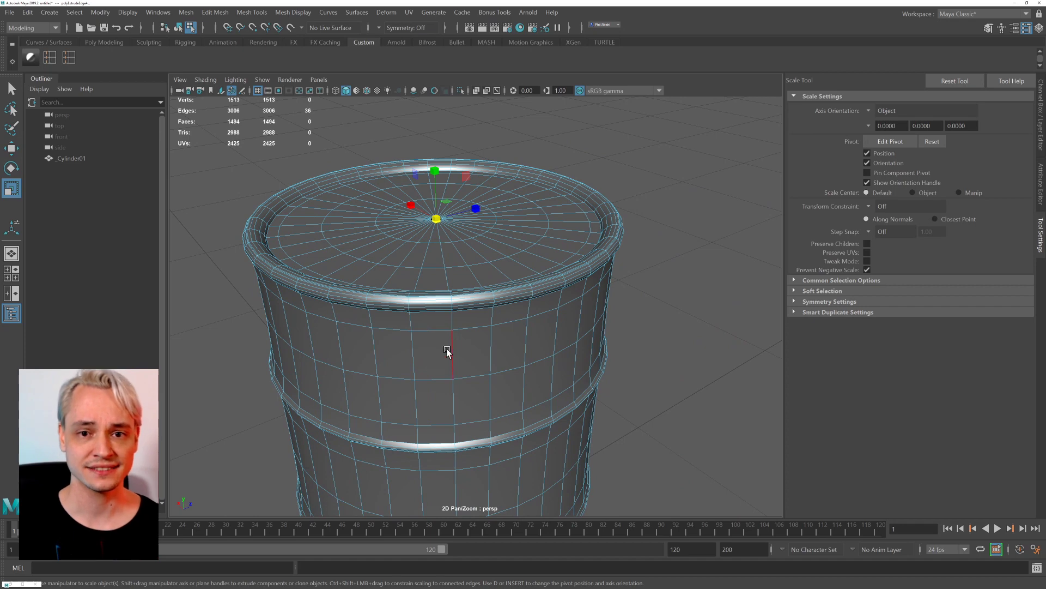
alt+drag(447, 351, 410, 364)
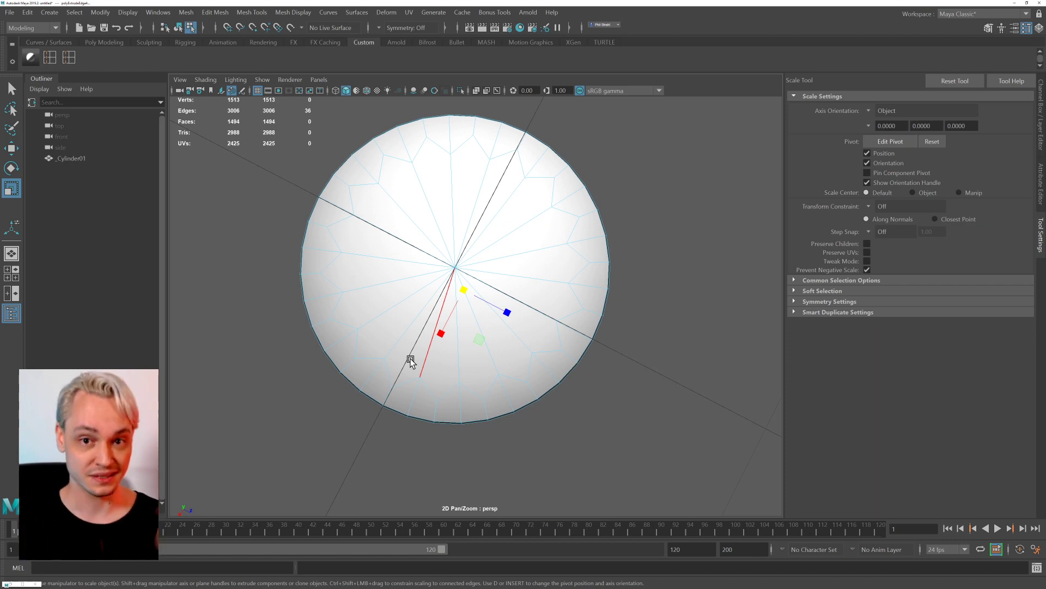
alt+drag(255, 322, 401, 287)
scroll(436, 187, up, 6)
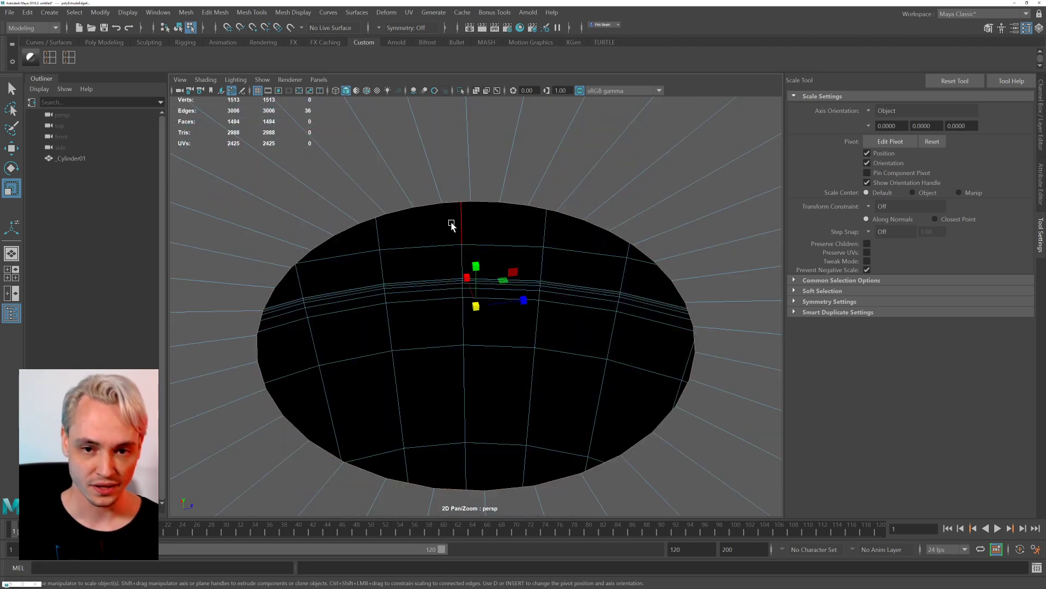
alt+right_drag(471, 307, 409, 248)
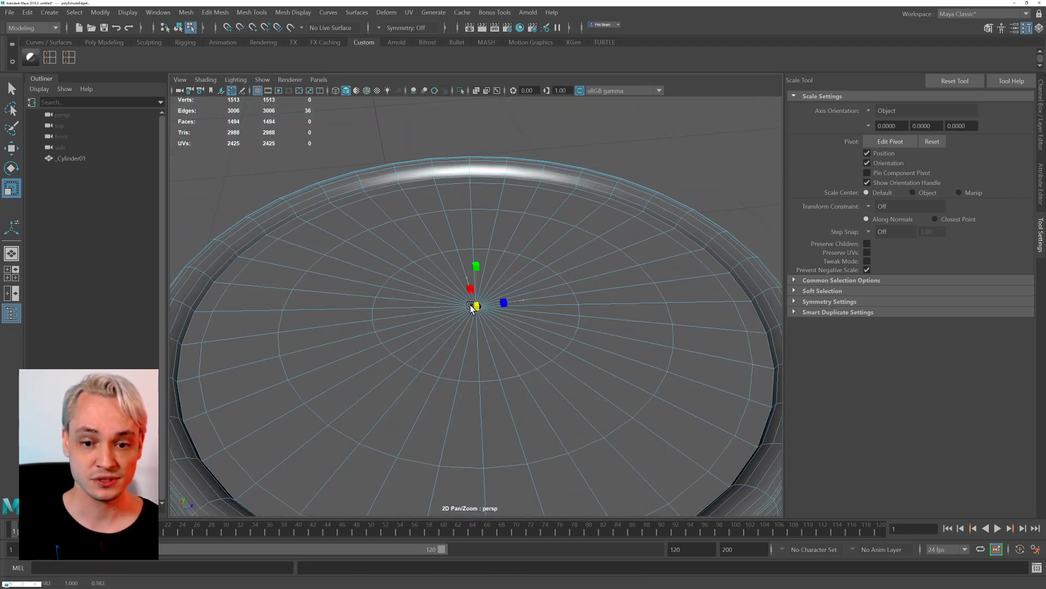
drag(475, 307, 484, 362)
alt+right_drag(483, 359, 453, 334)
key(ctrl+z)
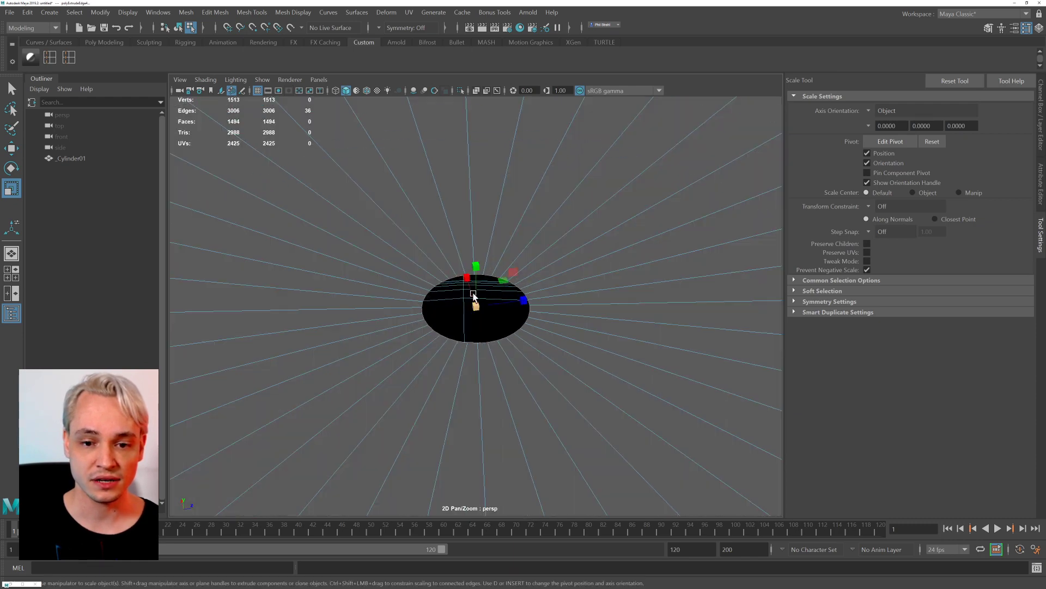
Convert the hole's border edges to a vertex selection and merge those vertices to center, closing the lid.
ctrl+right_click(478, 271)
mouse_move(423, 277)
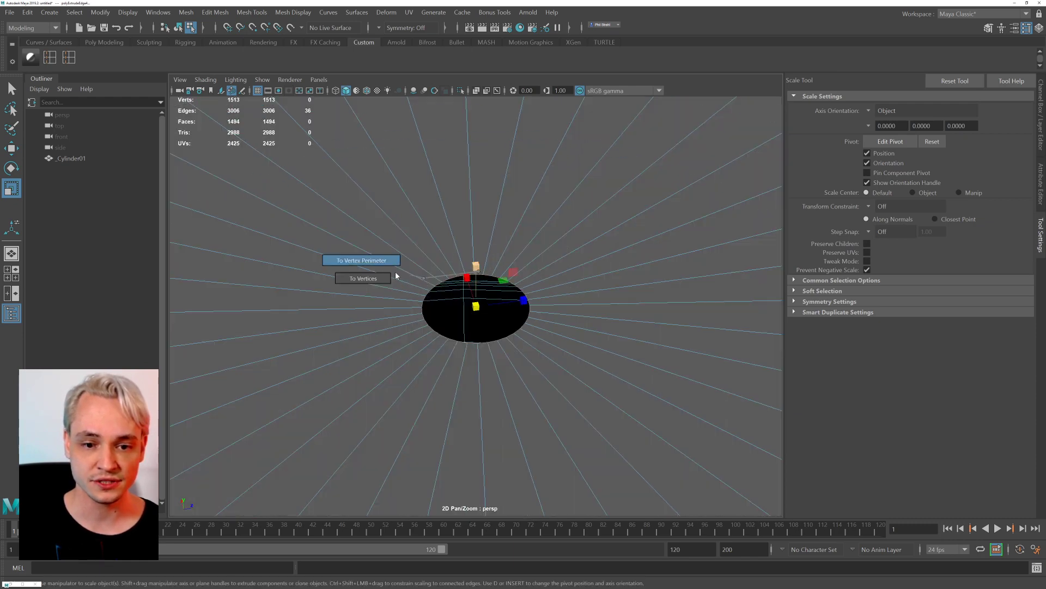
click(377, 282)
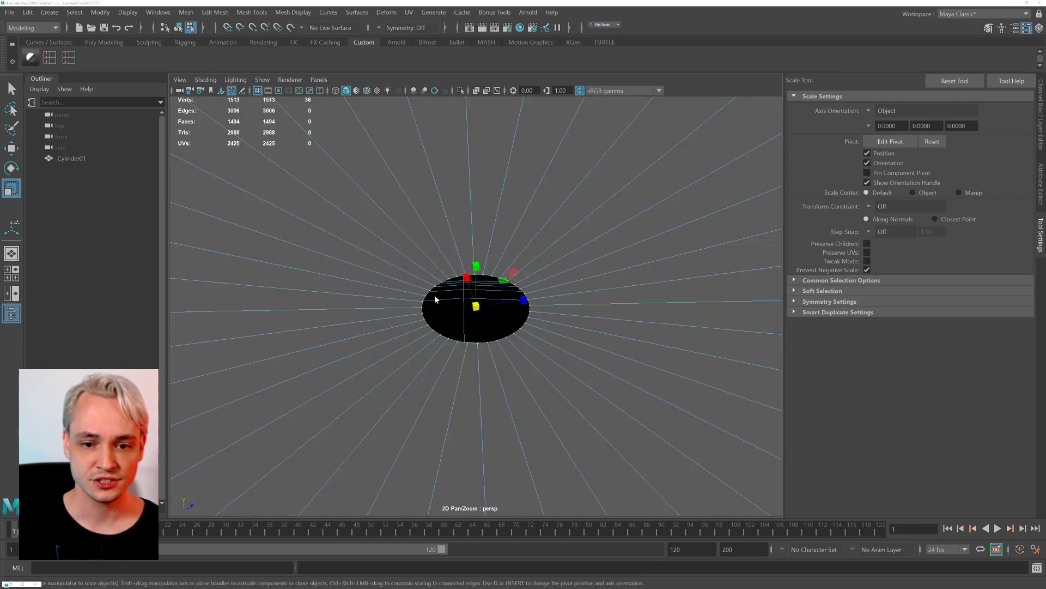
key(space)
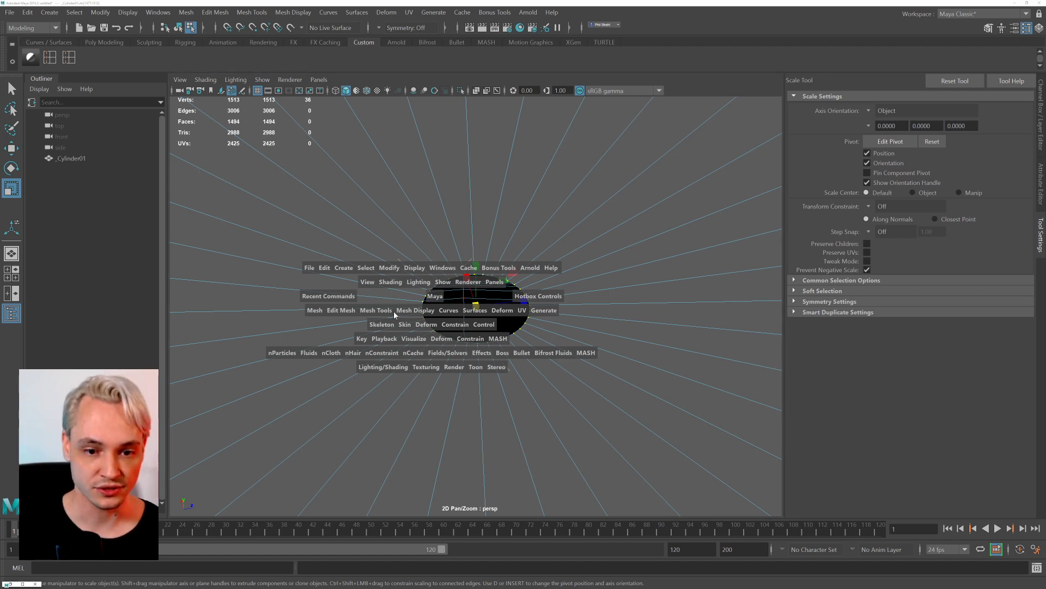
click(370, 311)
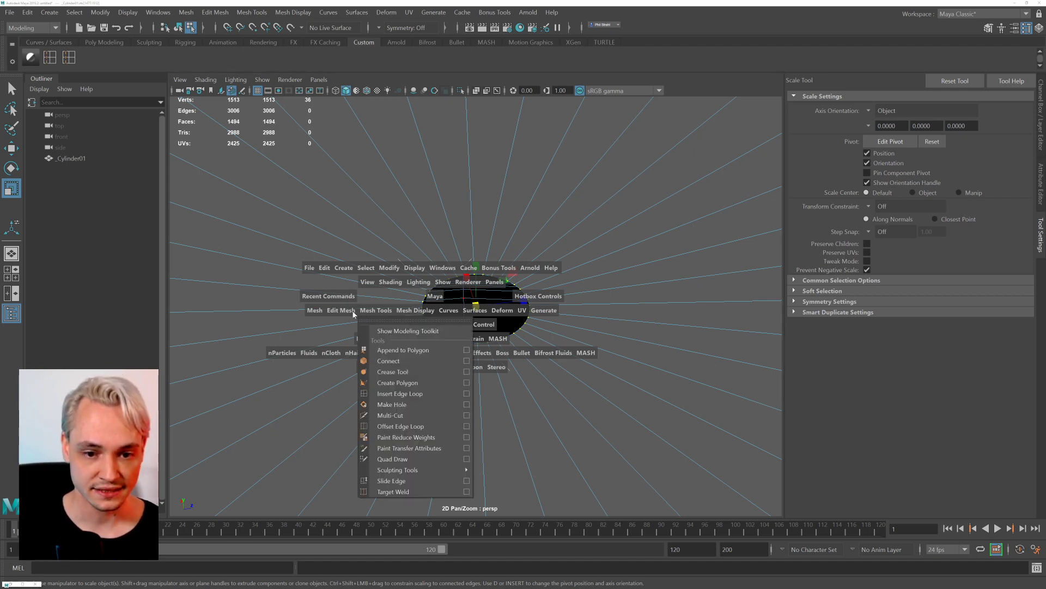
click(352, 310)
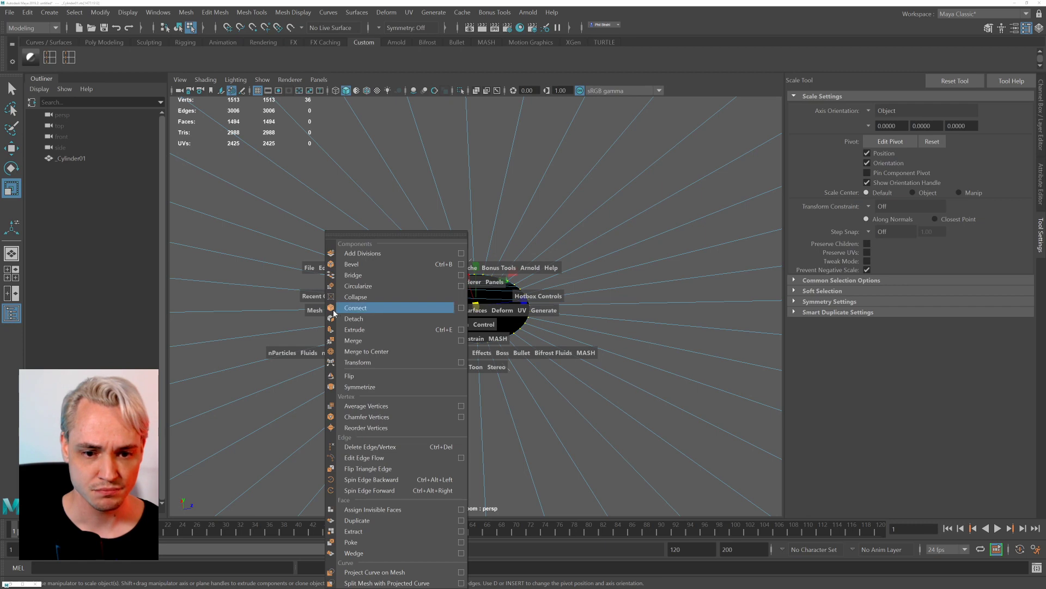
click(366, 351)
scroll(349, 208, down, 5)
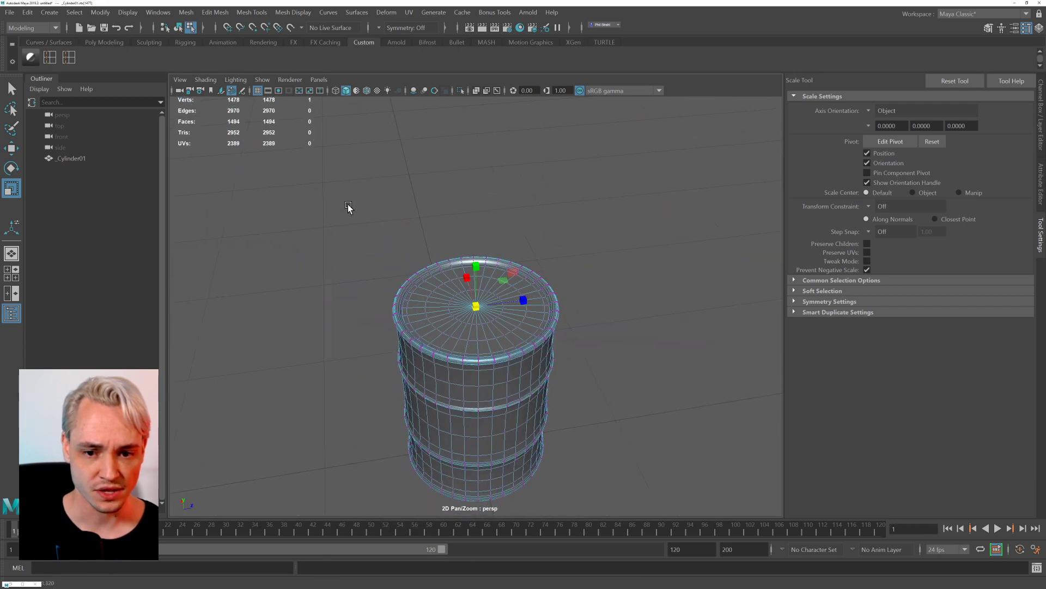
Return to object mode and inspect the rebuilt lid with the barrel selected and deselected.
right_drag(528, 285, 552, 272)
click(589, 273)
alt+drag(589, 371, 410, 357)
click(503, 391)
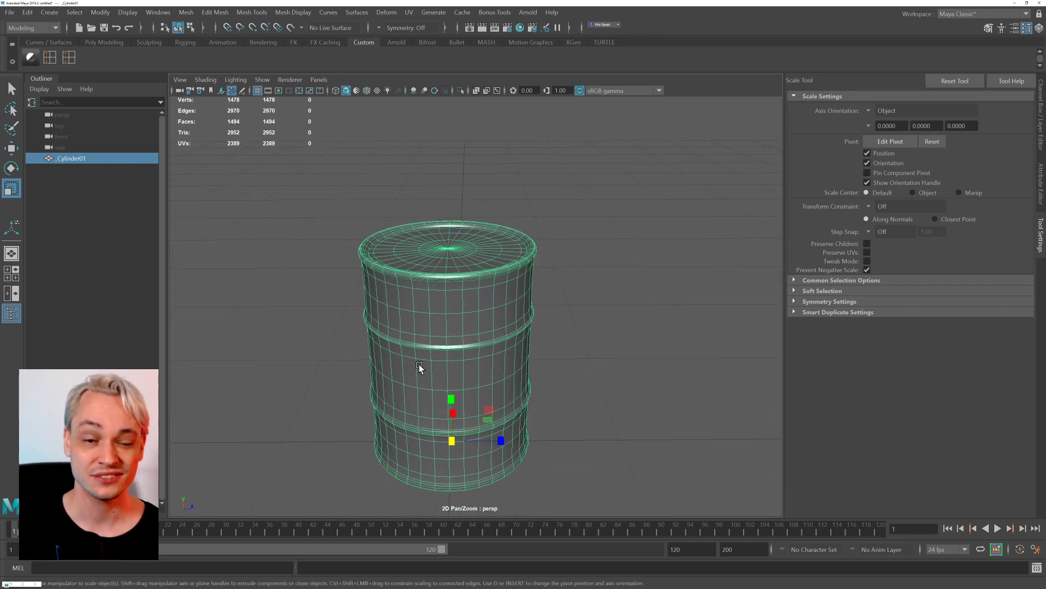
click(442, 209)
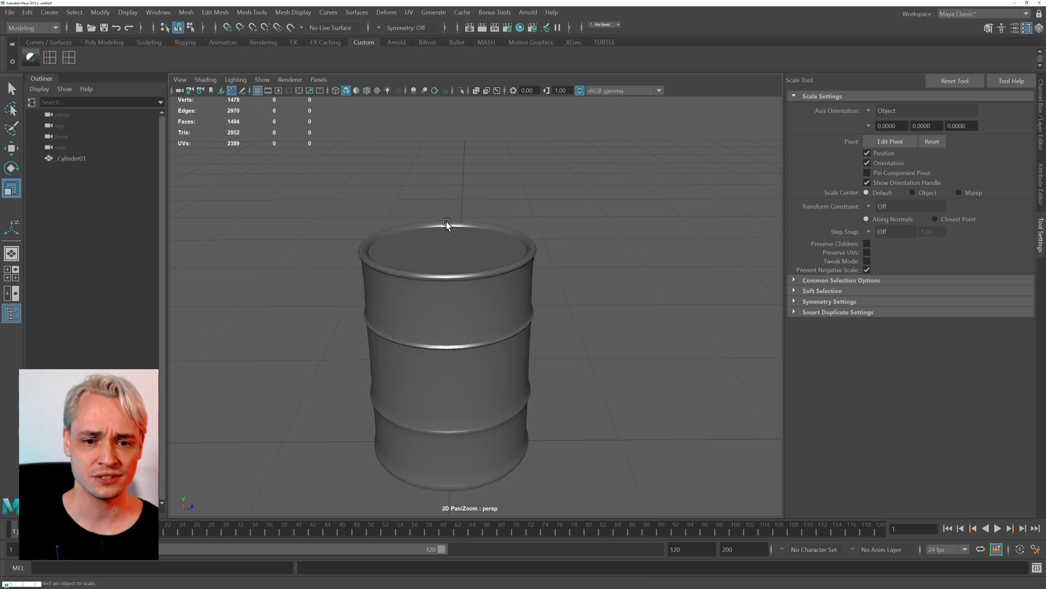
alt+right_drag(412, 231, 457, 320)
alt+middle_drag(456, 320, 454, 343)
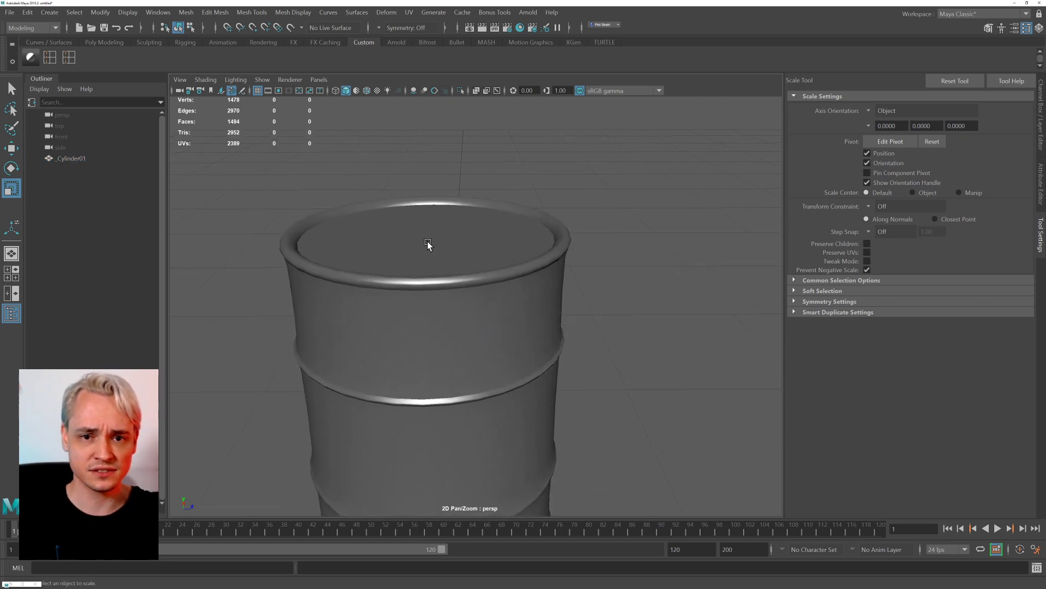
Select all faces of the barrel's underside by growing a face selection, excluding the stray outer faces before the last growth, and delete them.
alt+drag(359, 325, 402, 346)
click(394, 296)
right_click(408, 354)
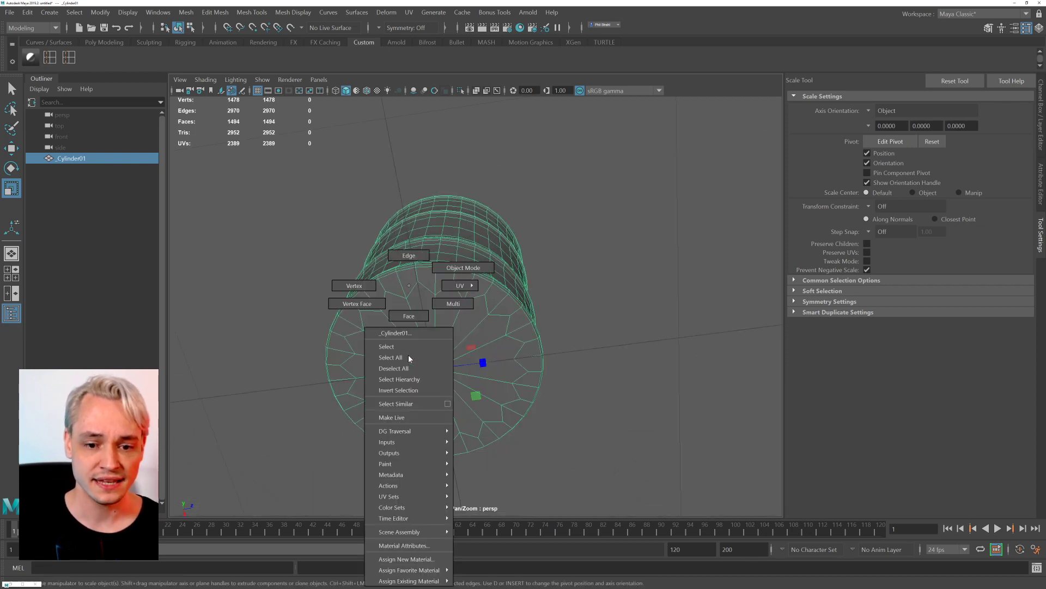
click(409, 315)
click(413, 318)
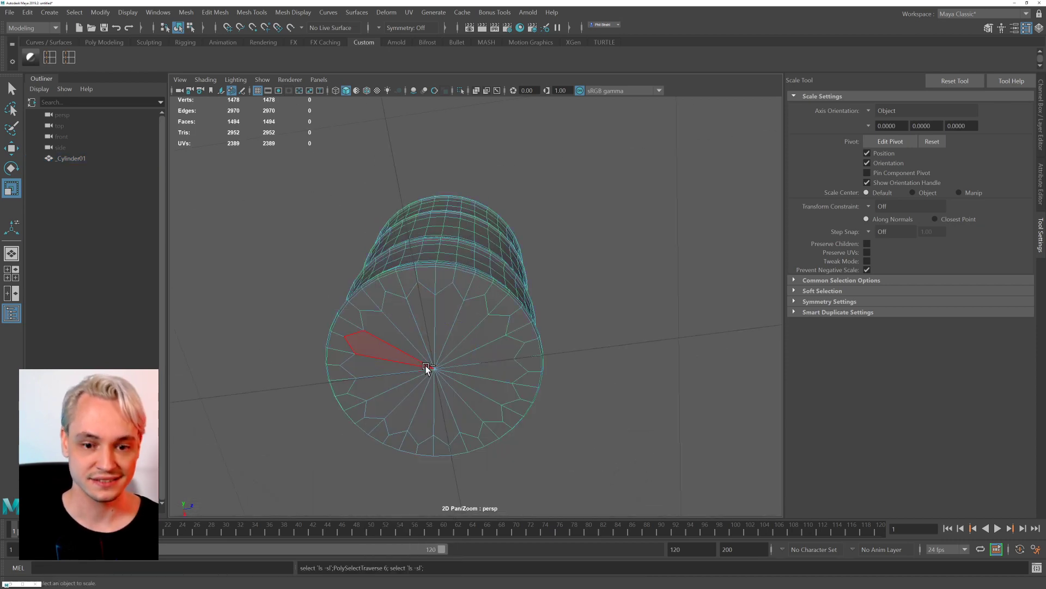
click(417, 325)
shift+click(476, 388)
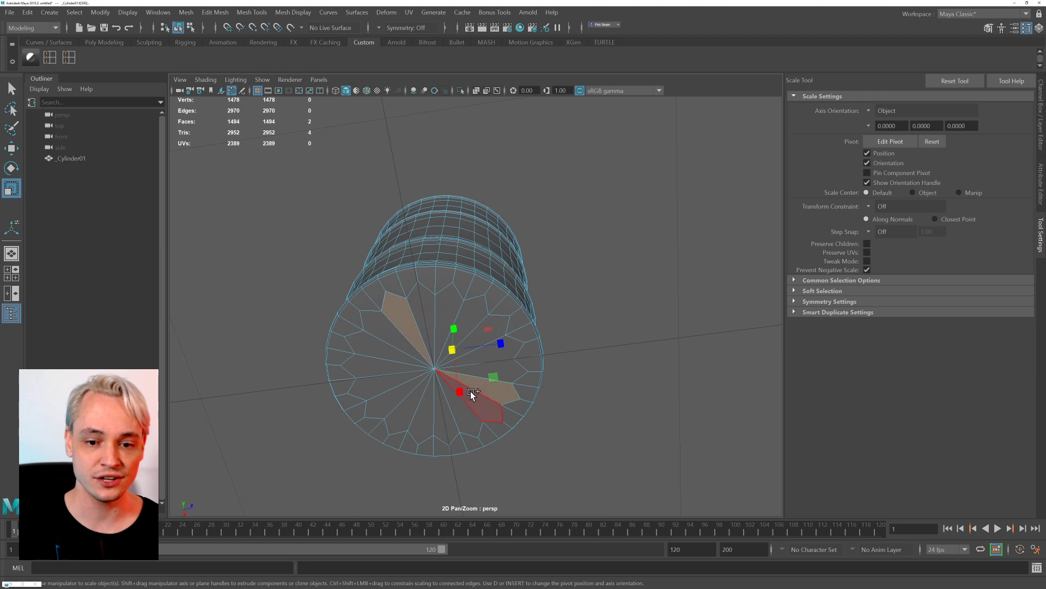
key(shift+period)
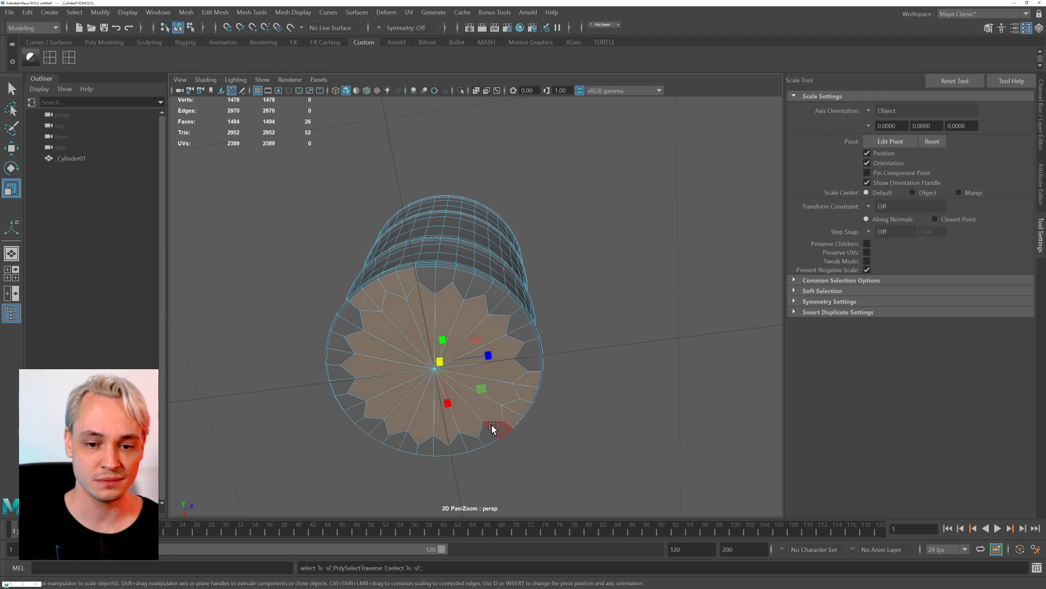
ctrl+click(533, 381)
ctrl+click(529, 393)
ctrl+click(520, 410)
ctrl+click(512, 417)
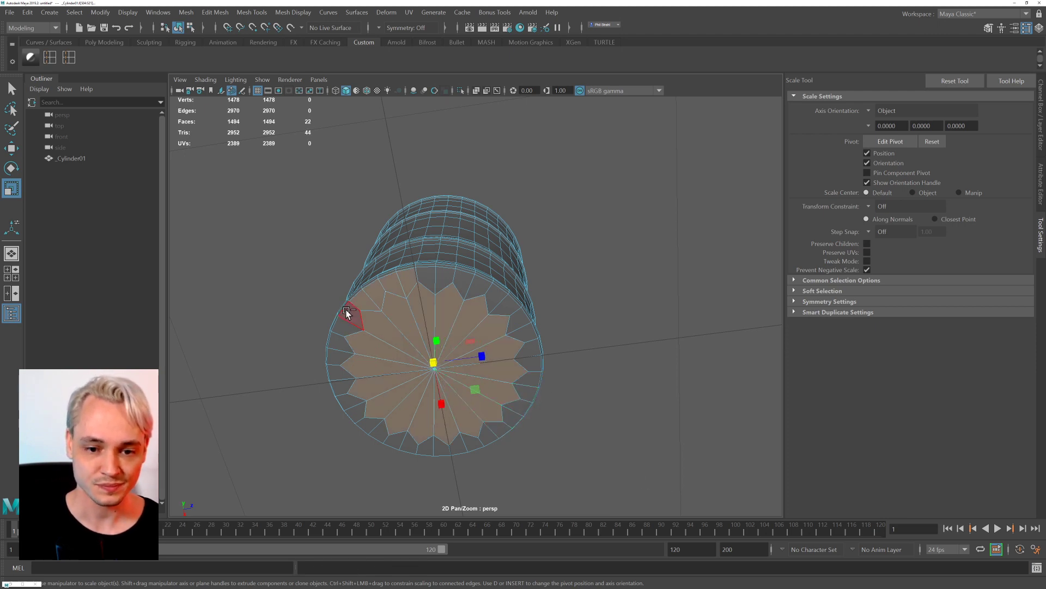
key(shift+period)
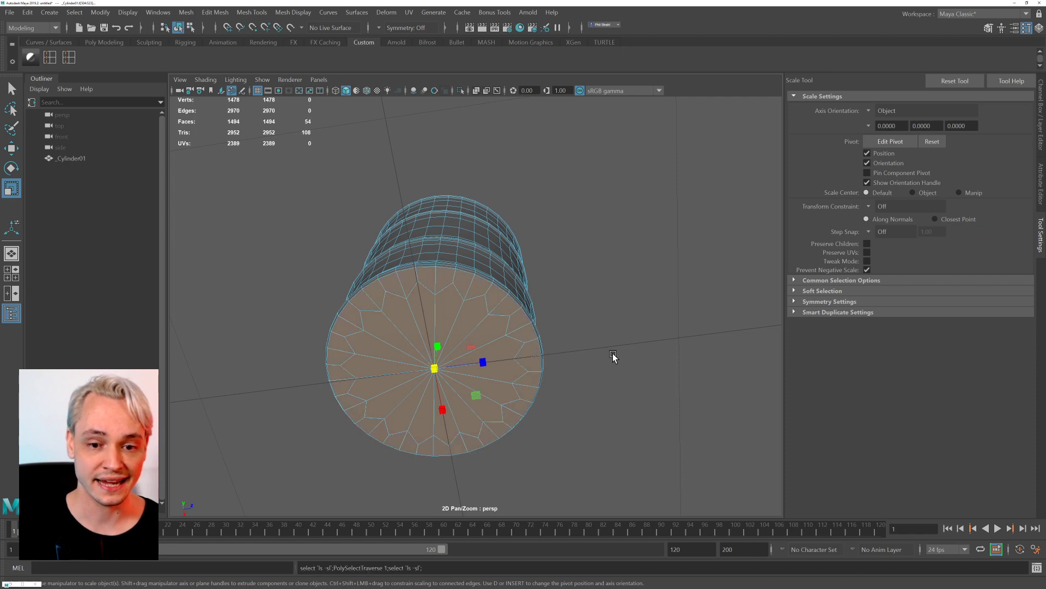
key(Delete)
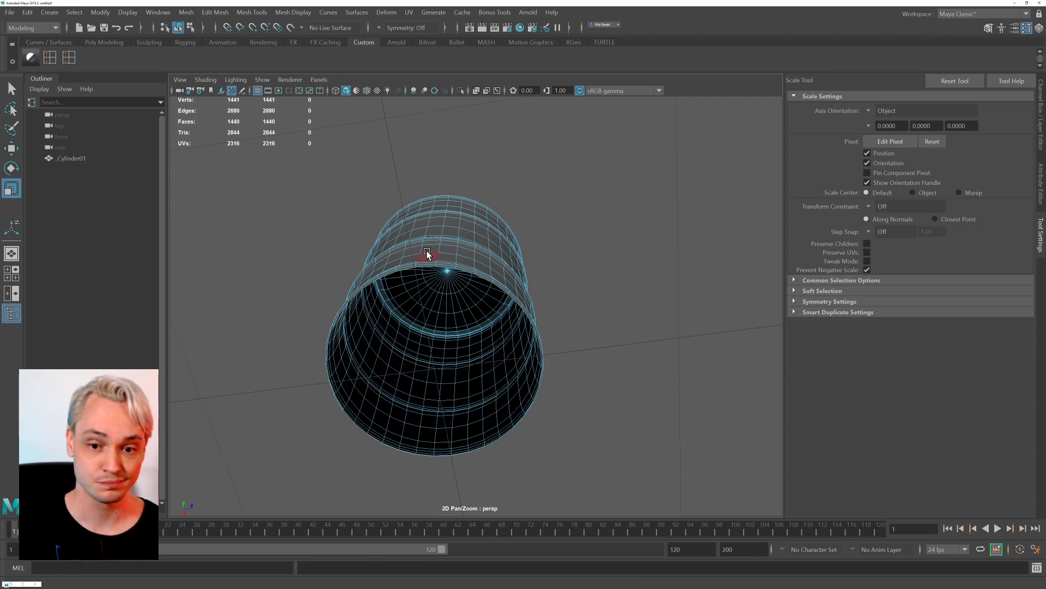
Return to object mode, inspect the barrel's lid and open underside, and select the whole barrel.
alt+drag(427, 255, 449, 288)
right_drag(479, 268, 513, 248)
click(660, 286)
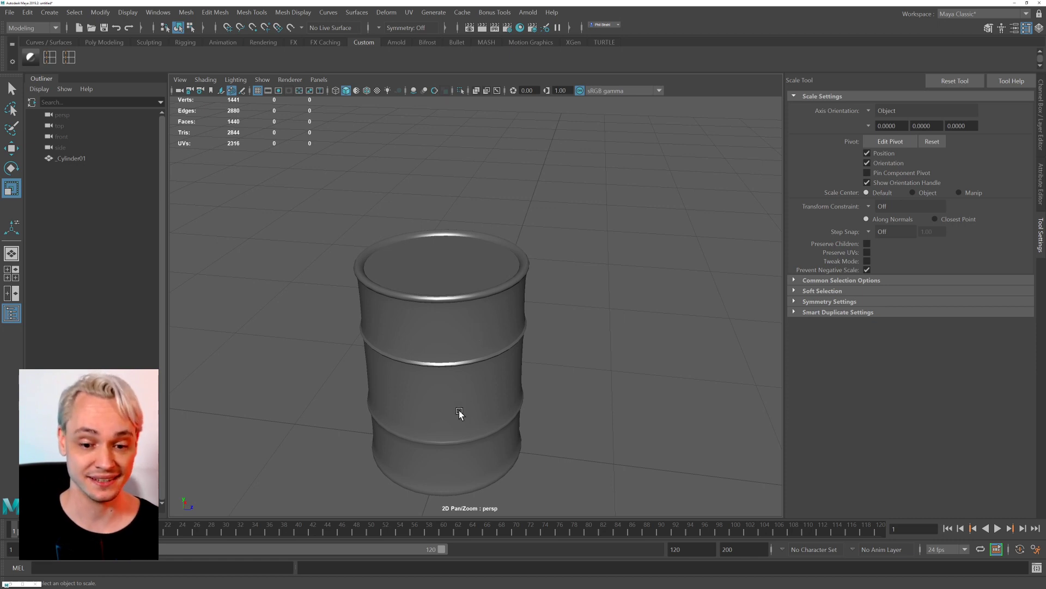
alt+drag(460, 413, 455, 374)
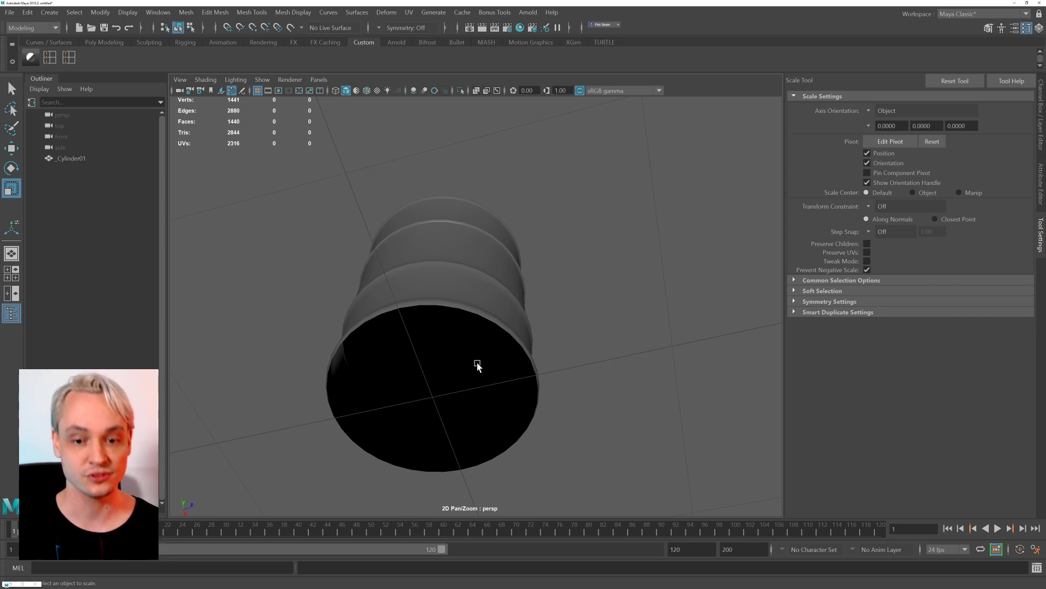
alt+drag(478, 365, 441, 338)
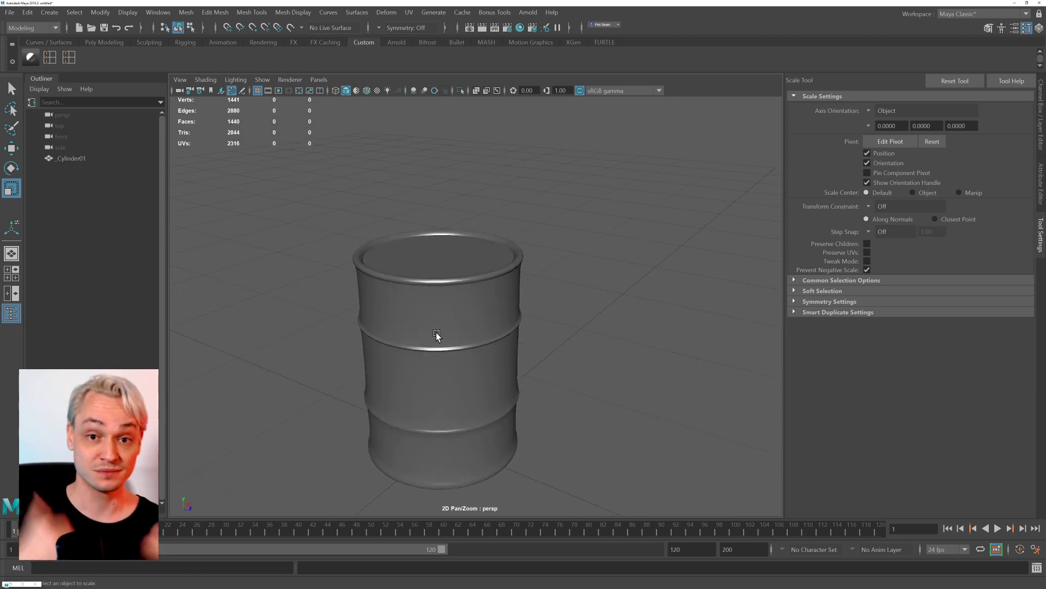
alt+drag(351, 208, 342, 267)
click(437, 356)
alt+right_drag(437, 355, 427, 362)
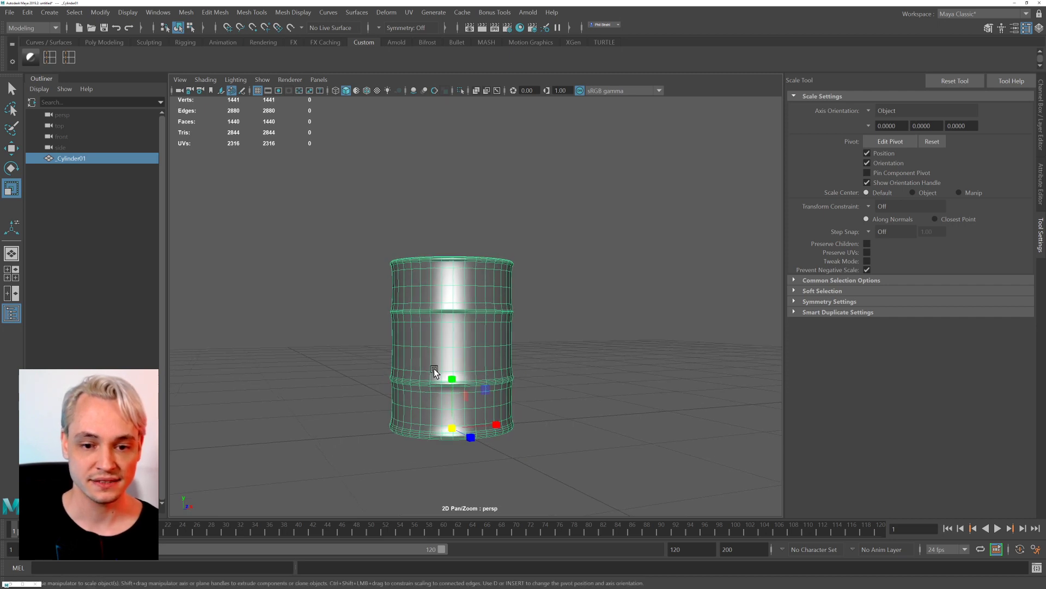
In the front view, select all faces of the barrel's lower half and delete them.
right_drag(429, 286, 429, 355)
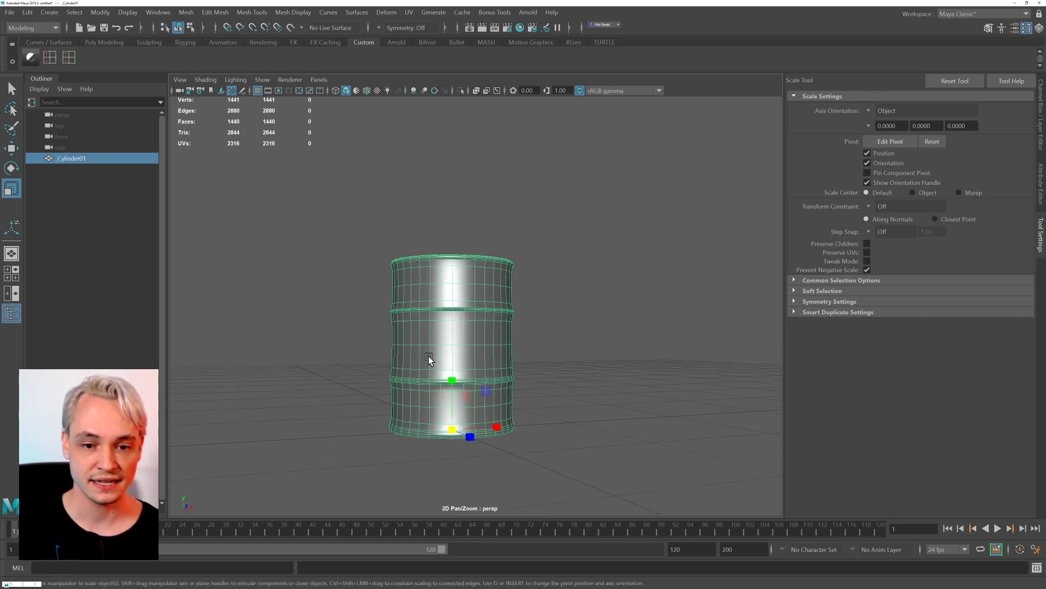
key(space)
drag(430, 356, 466, 362)
scroll(562, 391, down, 5)
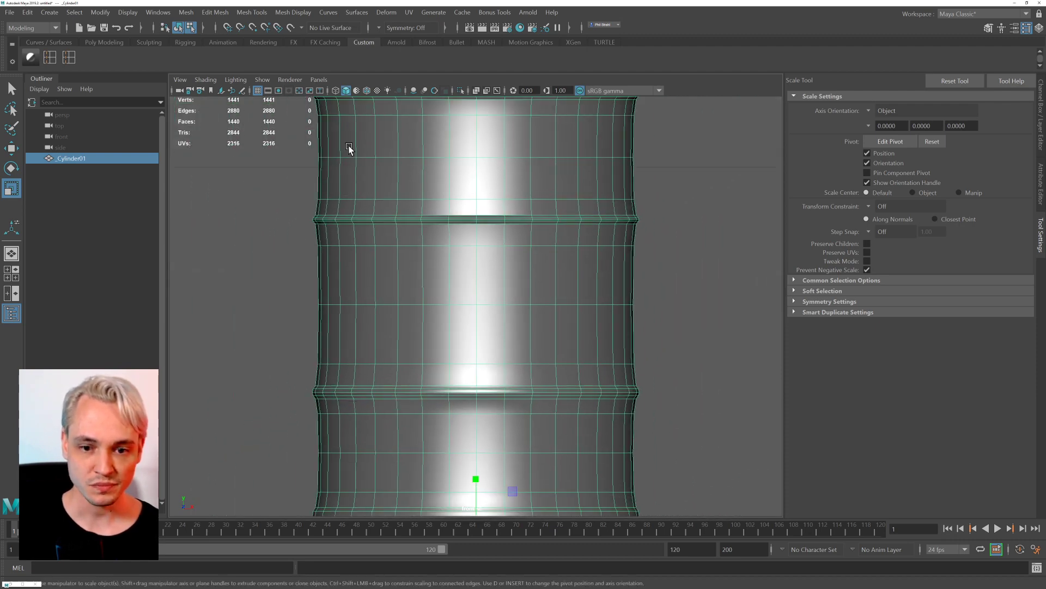
right_drag(432, 278, 429, 309)
drag(294, 306, 579, 437)
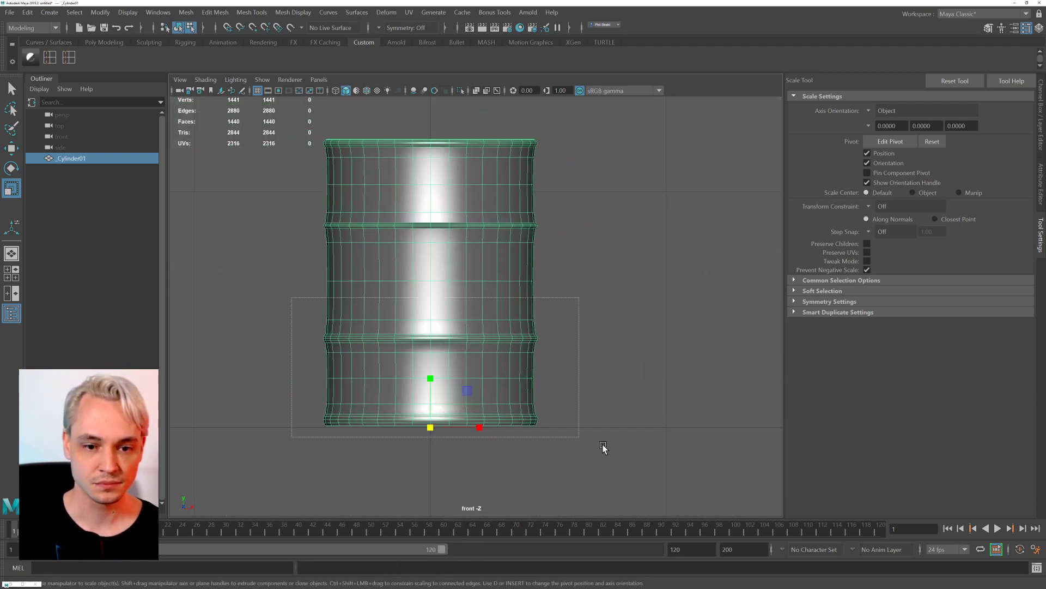
key(Delete)
Return to object mode and the perspective view, and select the barrel's remaining upper half.
drag(657, 345, 324, 144)
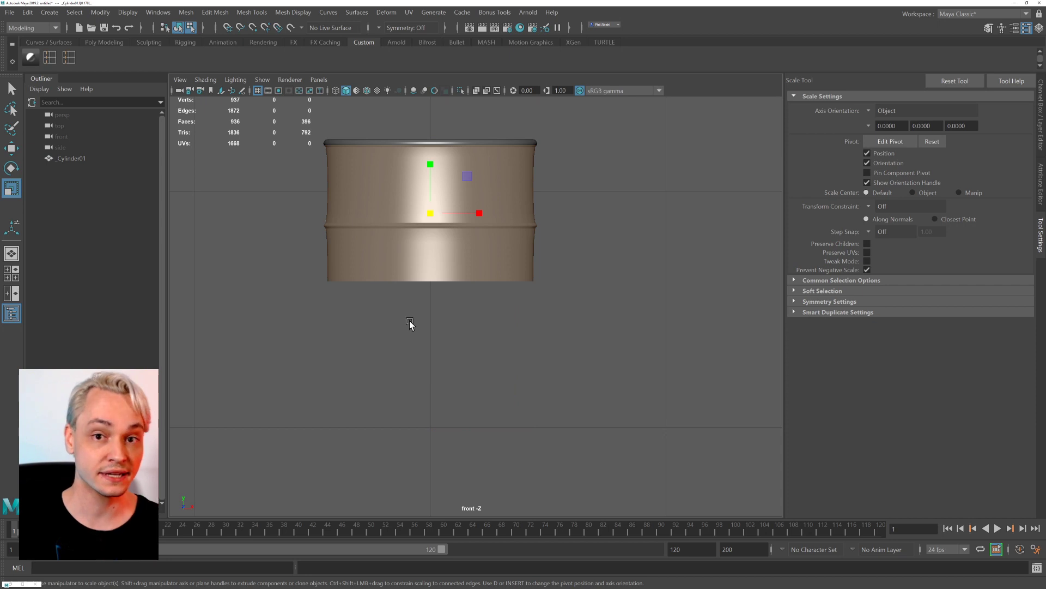
right_drag(432, 183, 486, 166)
key(space)
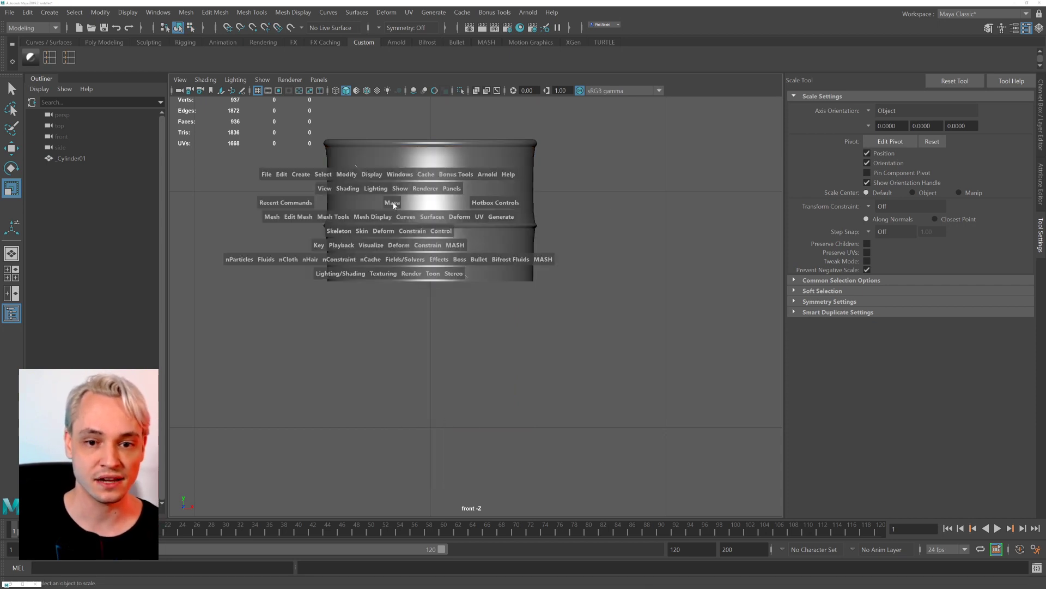
drag(393, 202, 387, 196)
drag(484, 243, 436, 259)
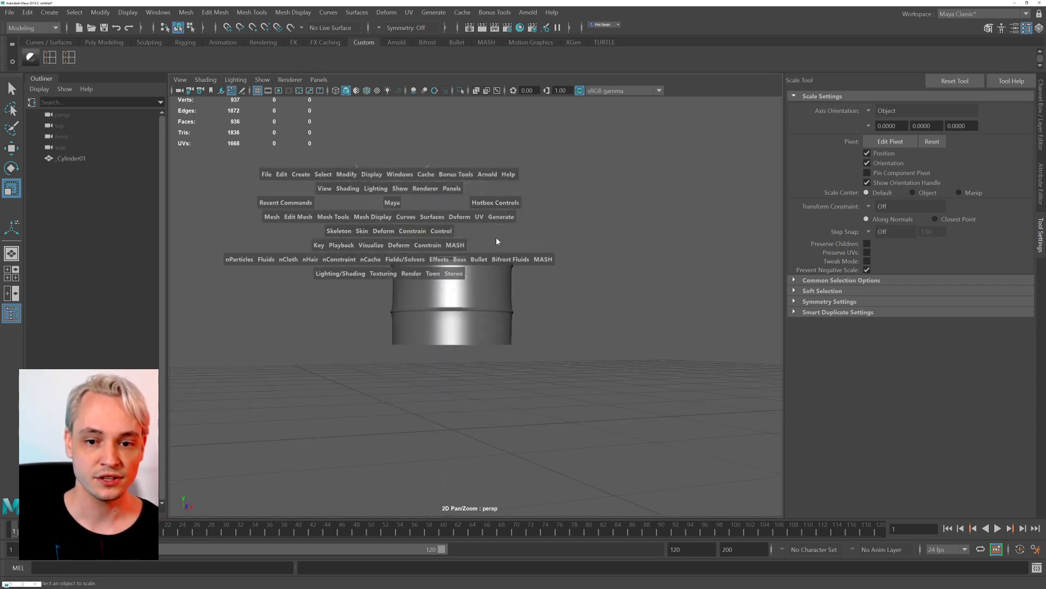
mouse_move(522, 231)
mouse_down()
mouse_move(516, 208)
mouse_move(526, 235)
mouse_up()
alt+drag(567, 264, 441, 268)
click(486, 290)
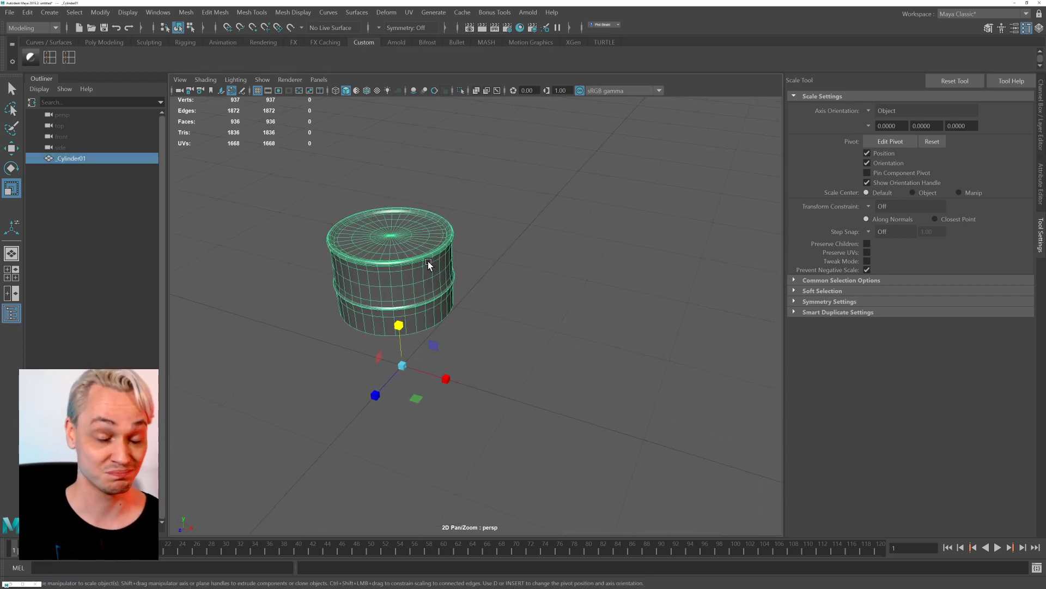
Try to select the ring of faces around the centre of the barrel's lid.
key(w)
alt+right_drag(428, 261, 410, 283)
alt+middle_drag(410, 284, 410, 283)
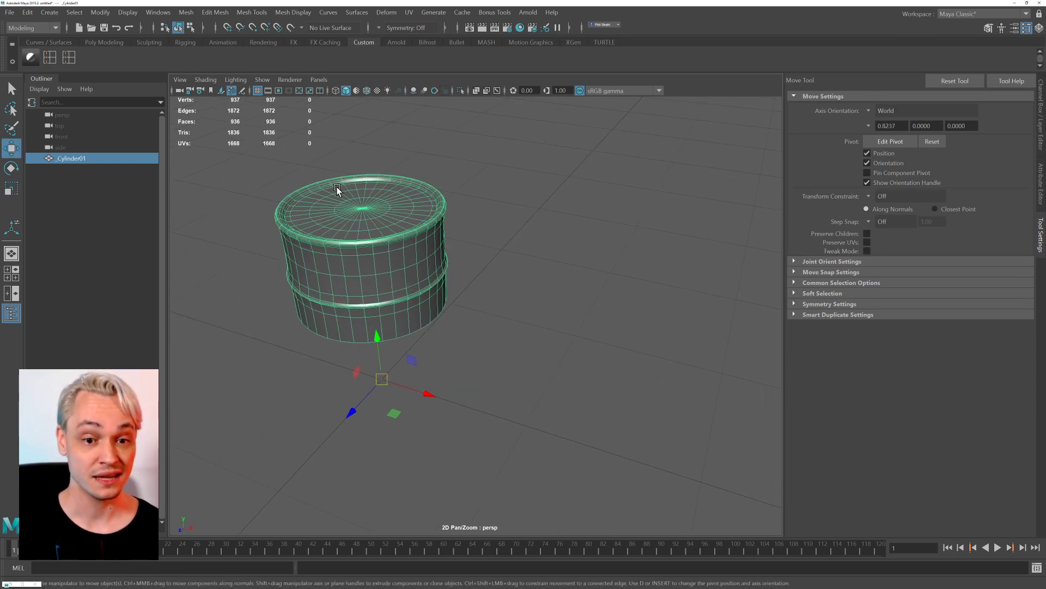
alt+drag(338, 188, 376, 256)
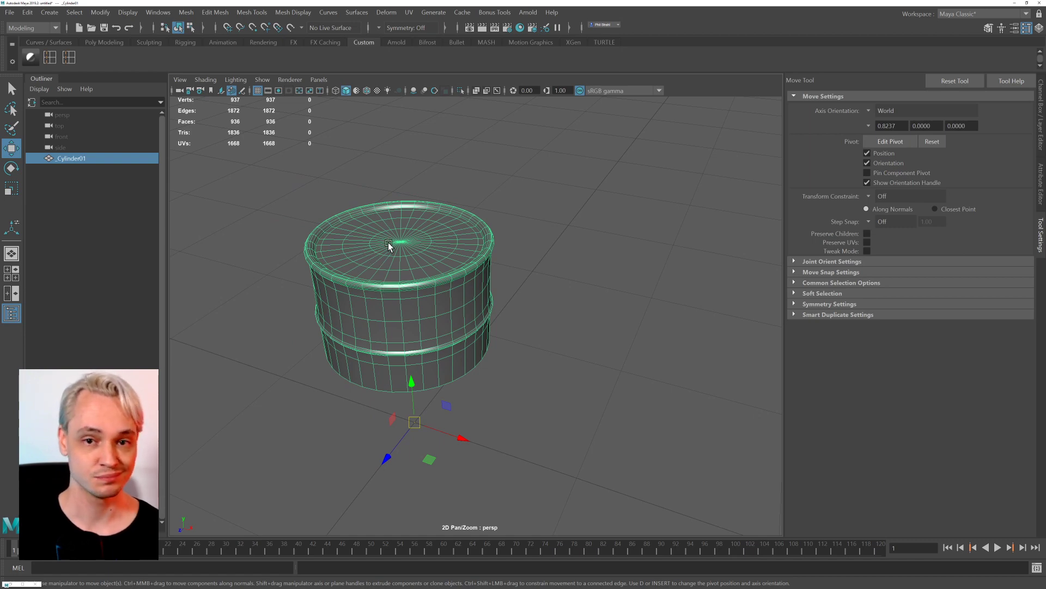
alt+right_drag(388, 231, 405, 279)
alt+middle_drag(405, 279, 456, 323)
right_drag(427, 271, 468, 271)
click(403, 267)
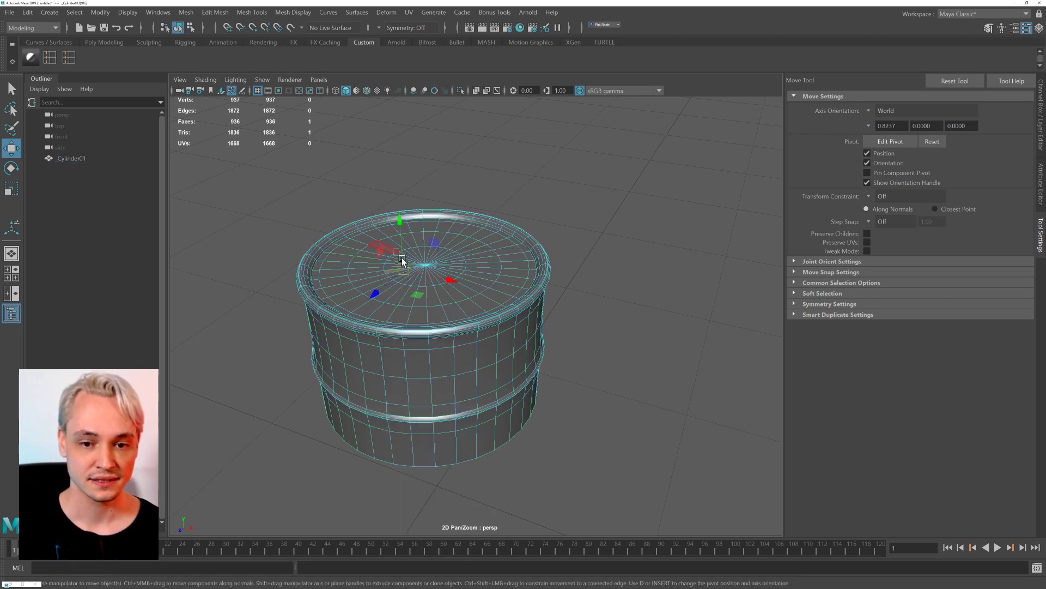
double_click(446, 300)
ctrl+drag(383, 241, 402, 237)
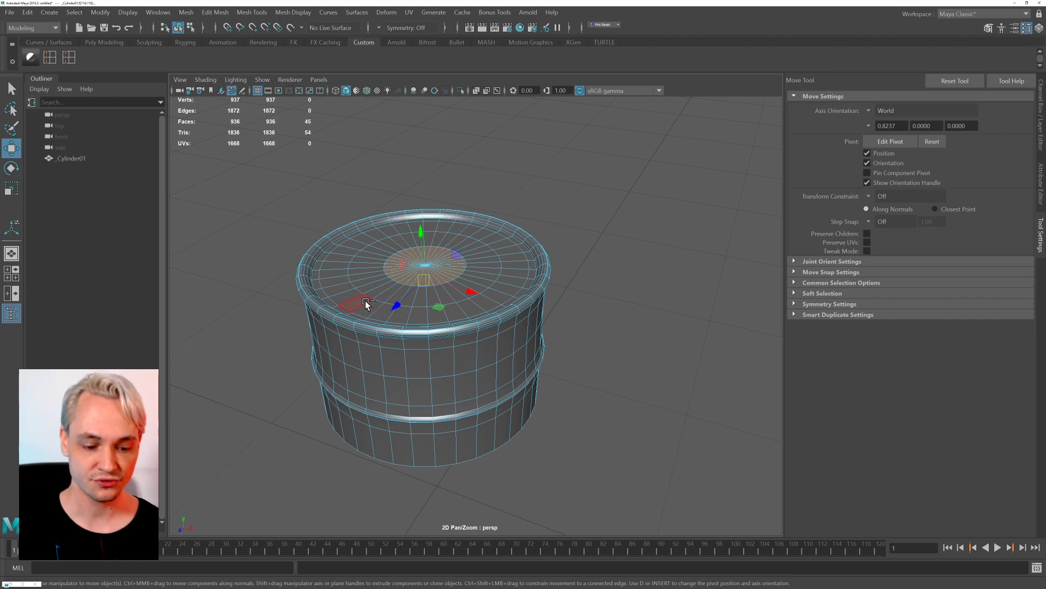
Try to grow the face selection outward from the lid's centre to cover the lid and its rim.
key(shift+period)
key(shift+period)
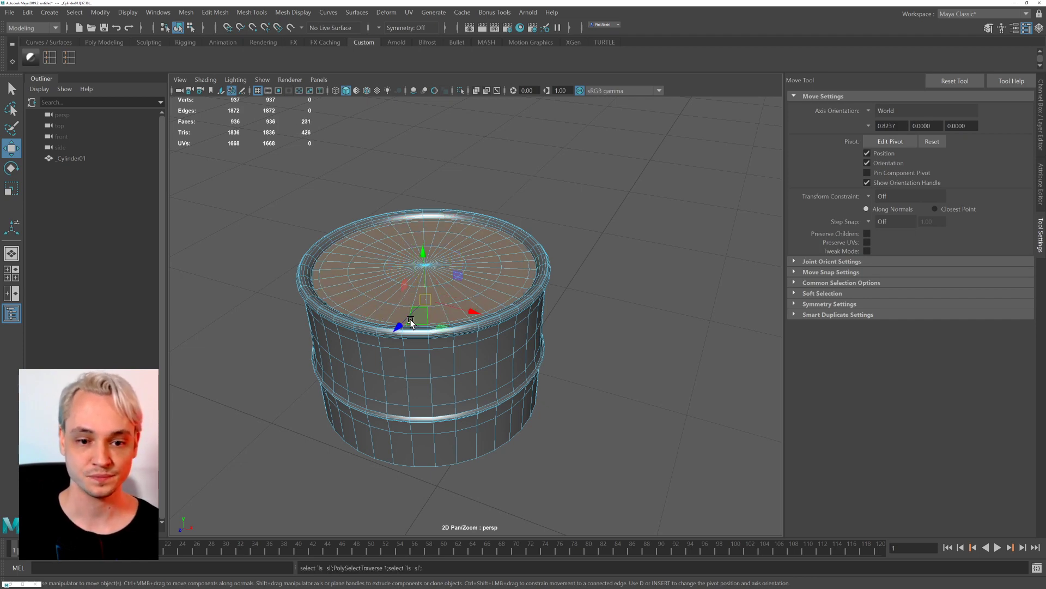
alt+drag(436, 381, 401, 376)
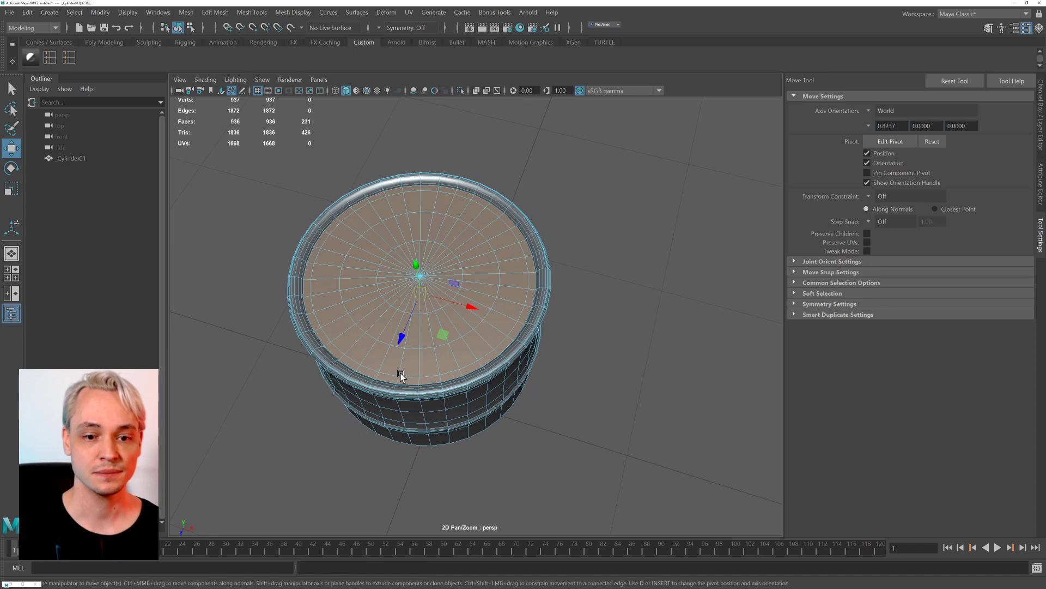
key(shift+period)
key(shift+period)
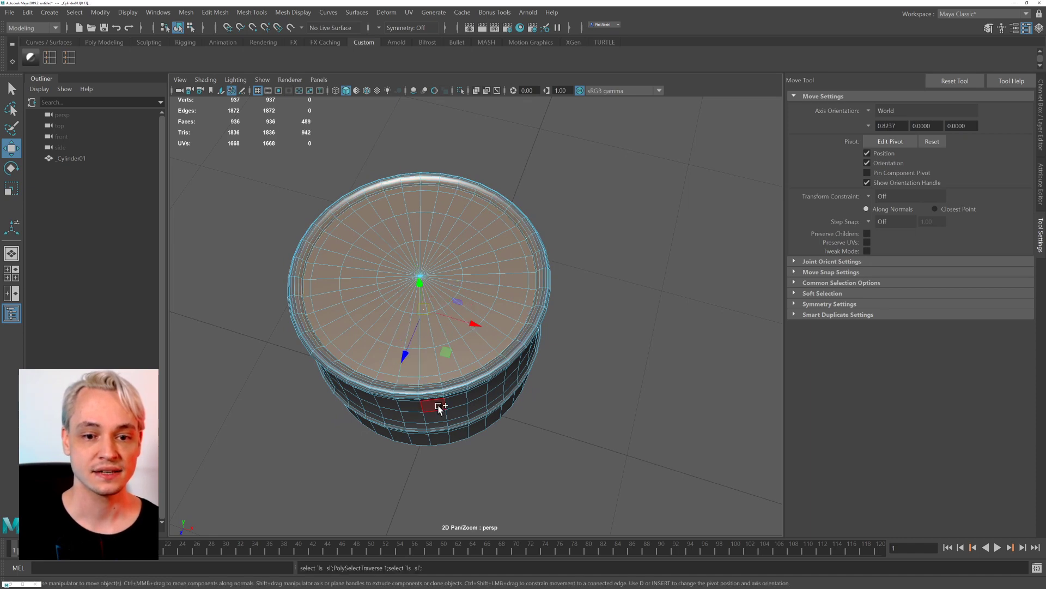
alt+drag(365, 409, 283, 345)
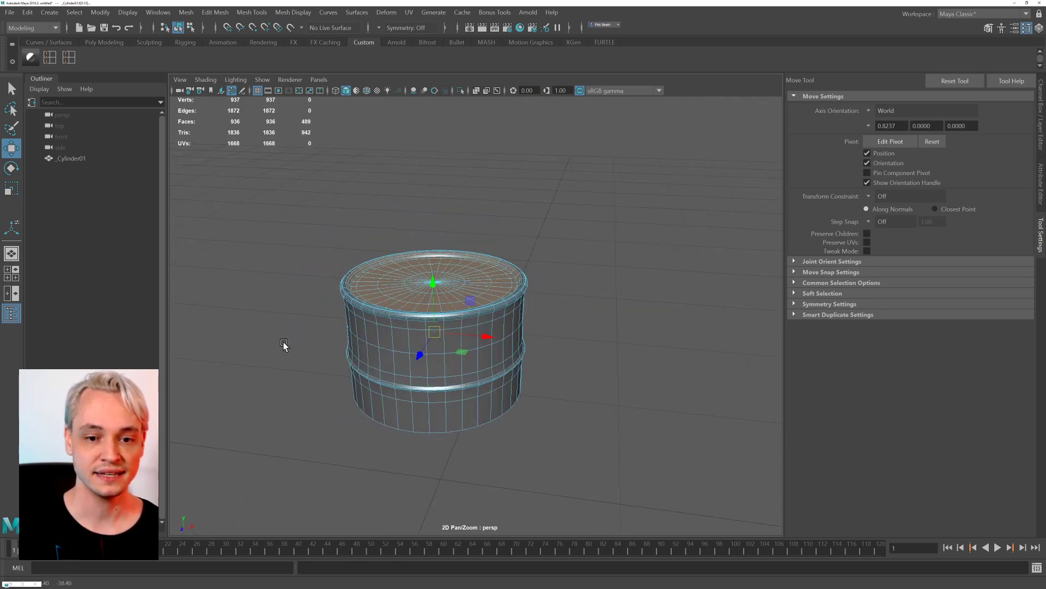
key(shift+period)
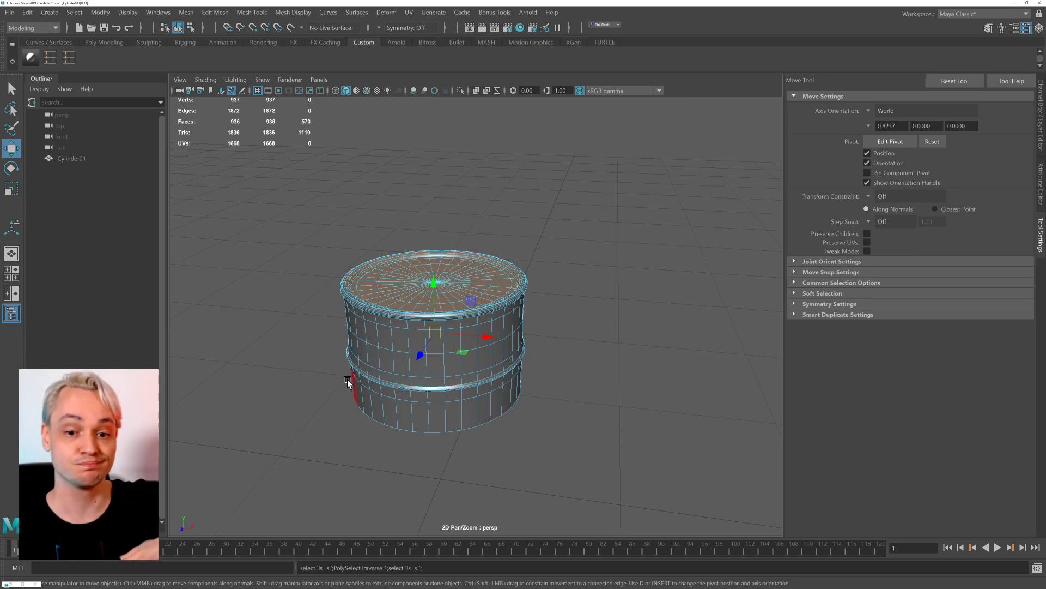
Examine the grown face selection on the lid, the rim and all around the barrel's outer wall.
alt+drag(363, 353, 481, 311)
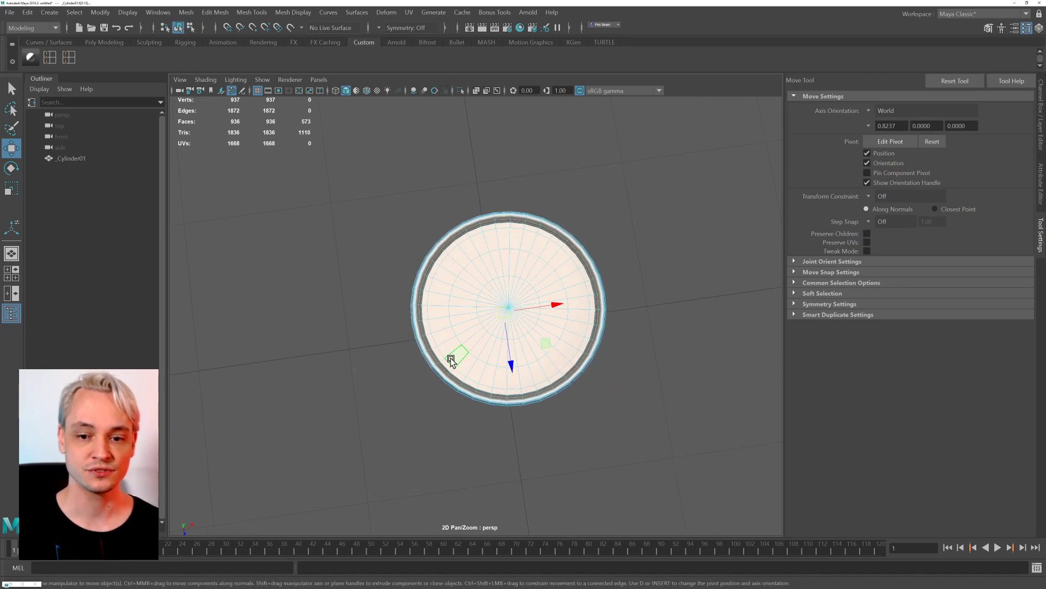
scroll(514, 293, up, 5)
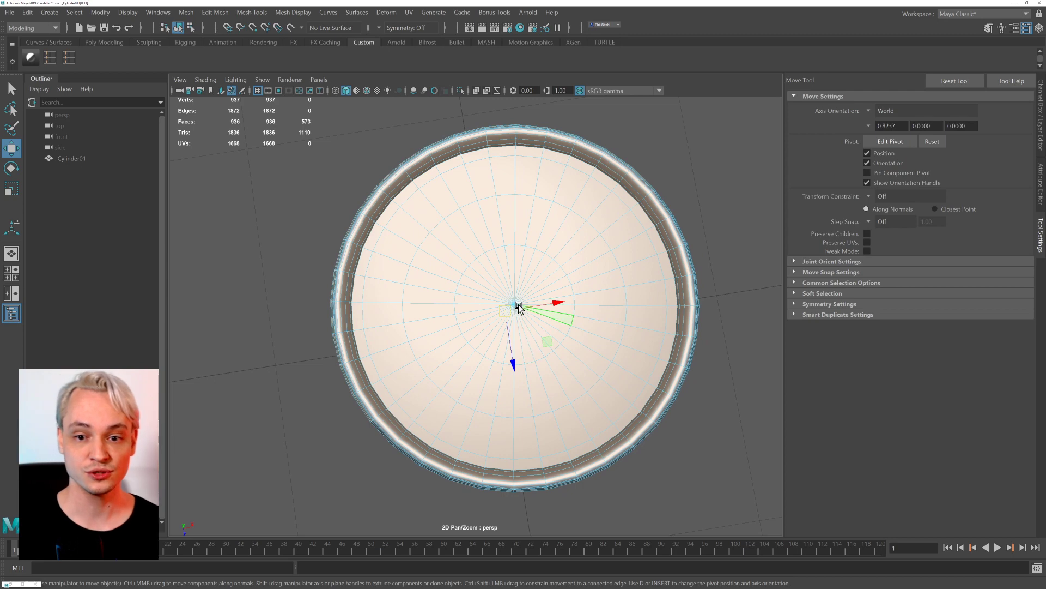
alt+middle_drag(514, 304, 473, 296)
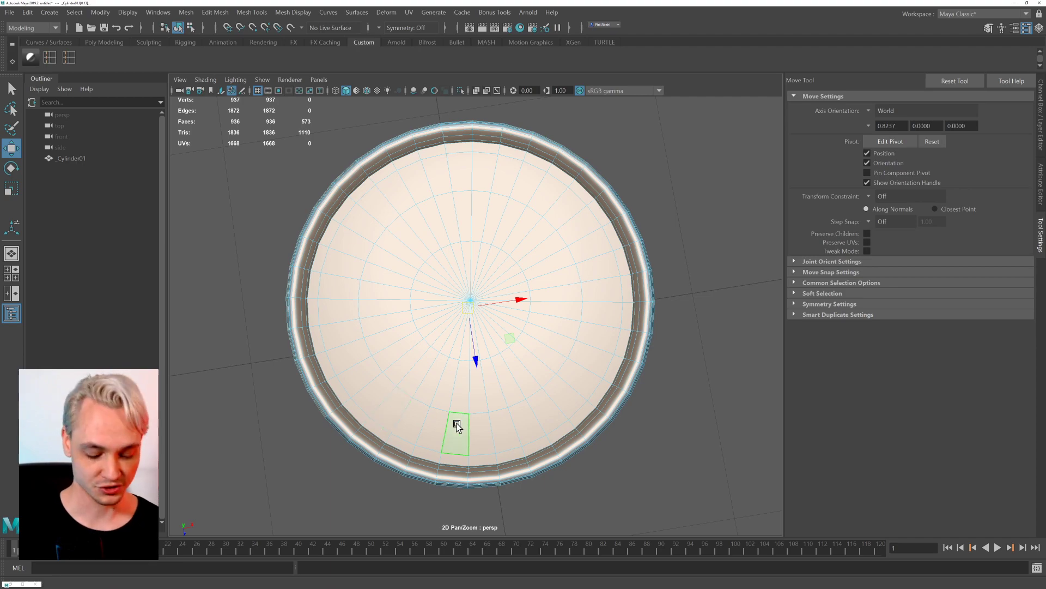
alt+drag(457, 427, 442, 403)
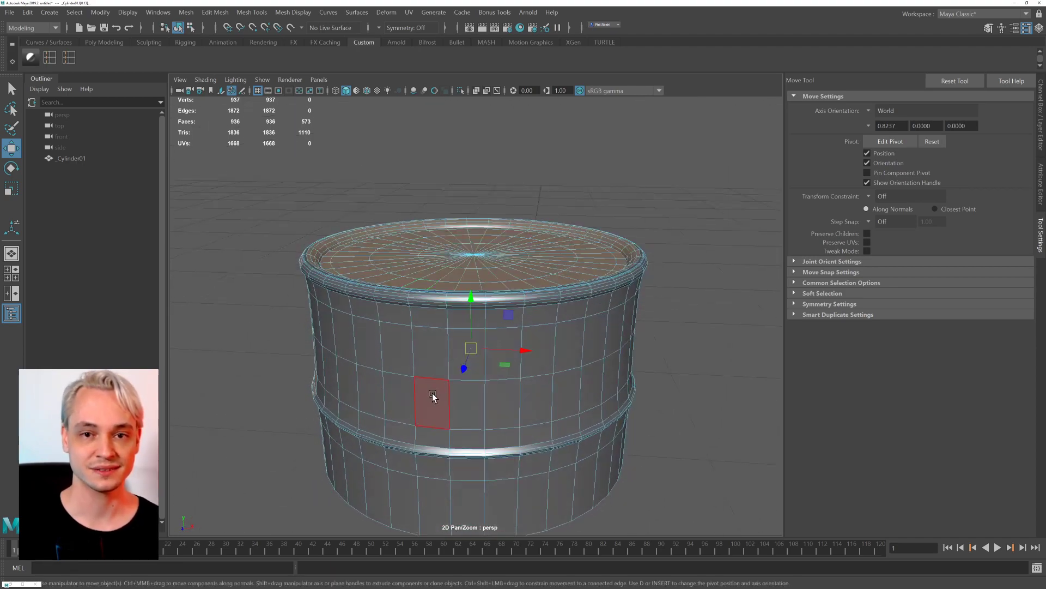
scroll(427, 245, up, 3)
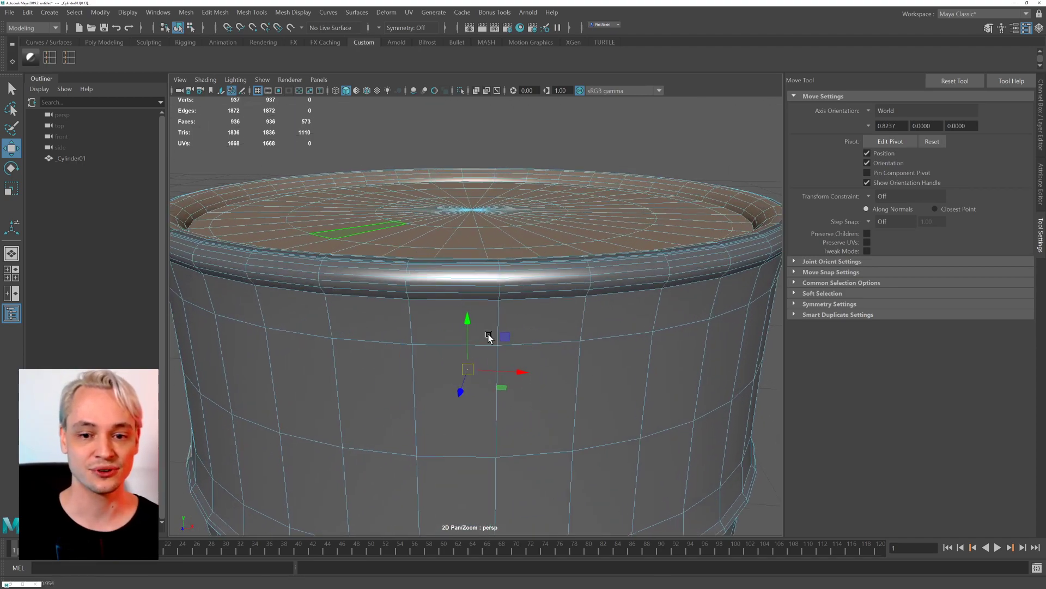
scroll(514, 312, down, 5)
scroll(361, 260, up, 3)
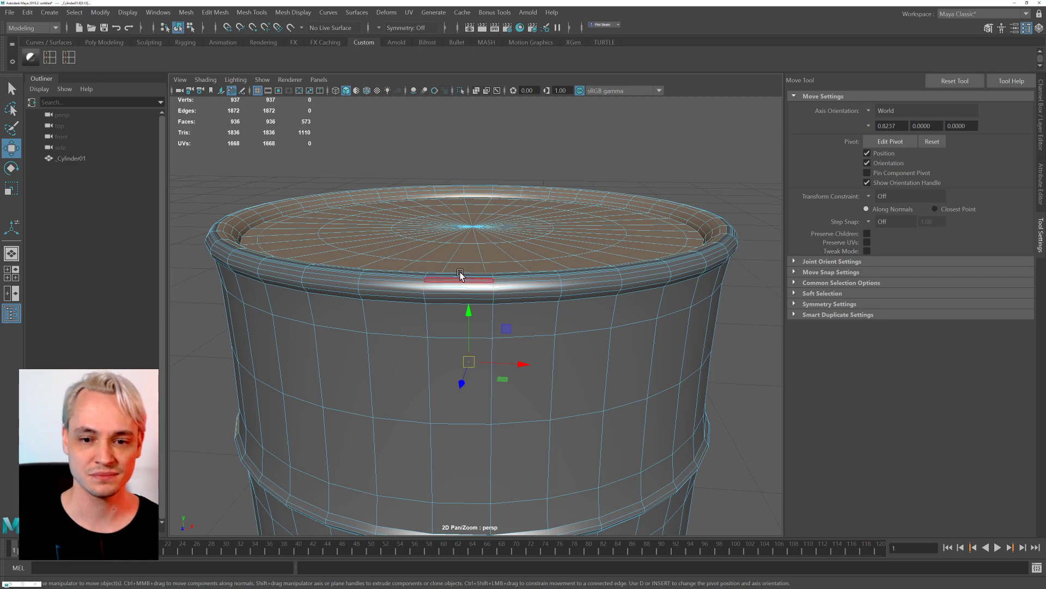
alt+drag(416, 280, 565, 338)
scroll(443, 329, down, 5)
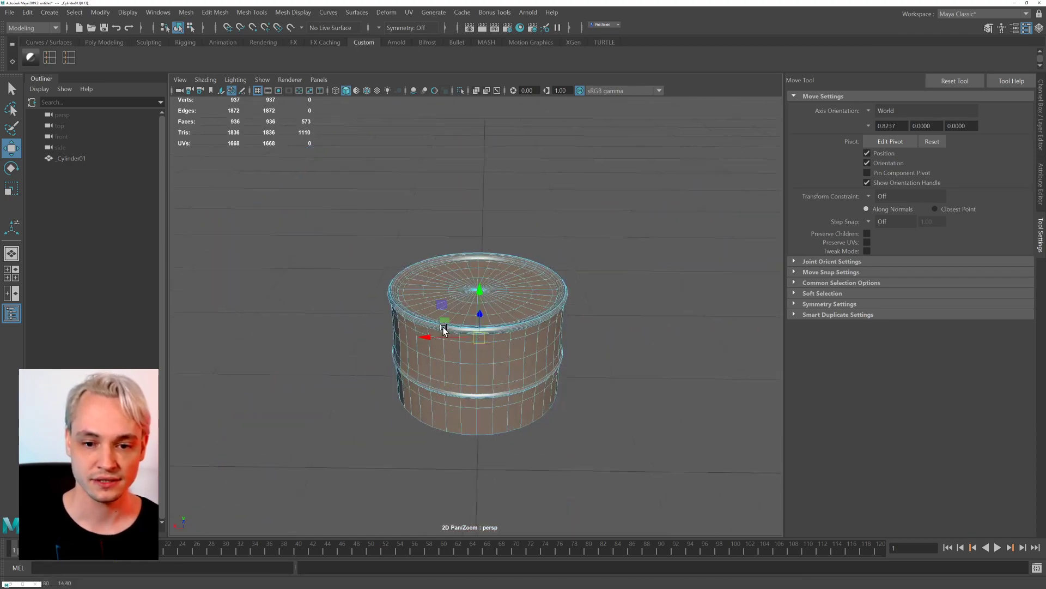
scroll(446, 313, up, 2)
alt+drag(446, 313, 436, 326)
Try to remove the outer wall faces from the selection, undo the recent selection changes and clear the remaining selection.
ctrl+drag(354, 299, 608, 390)
key(ctrl+y)
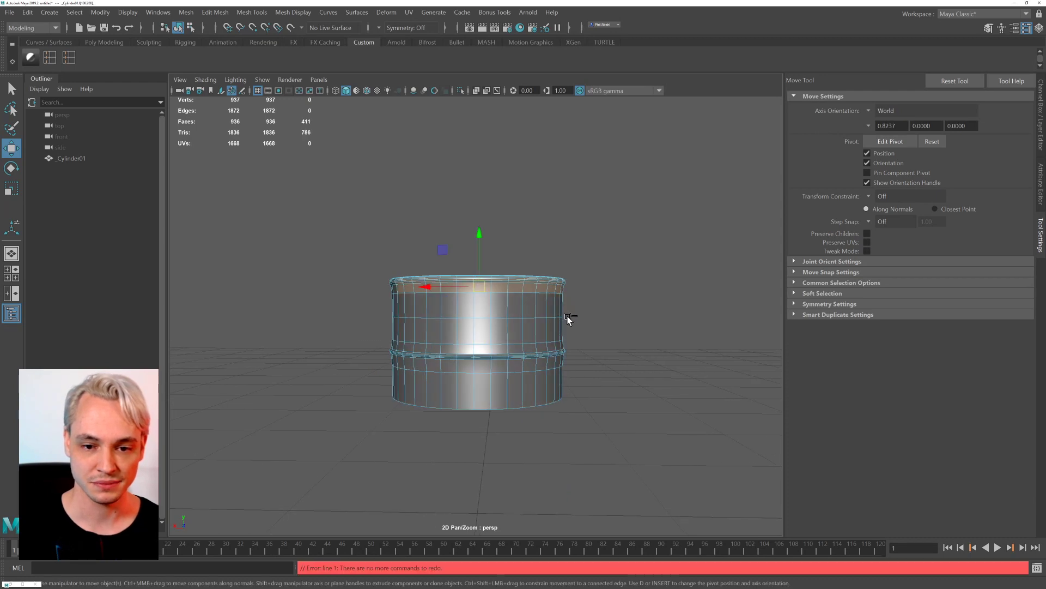
key(ctrl+z)
key(ctrl+z)
key(ctrl+z)
key(ctrl+z)
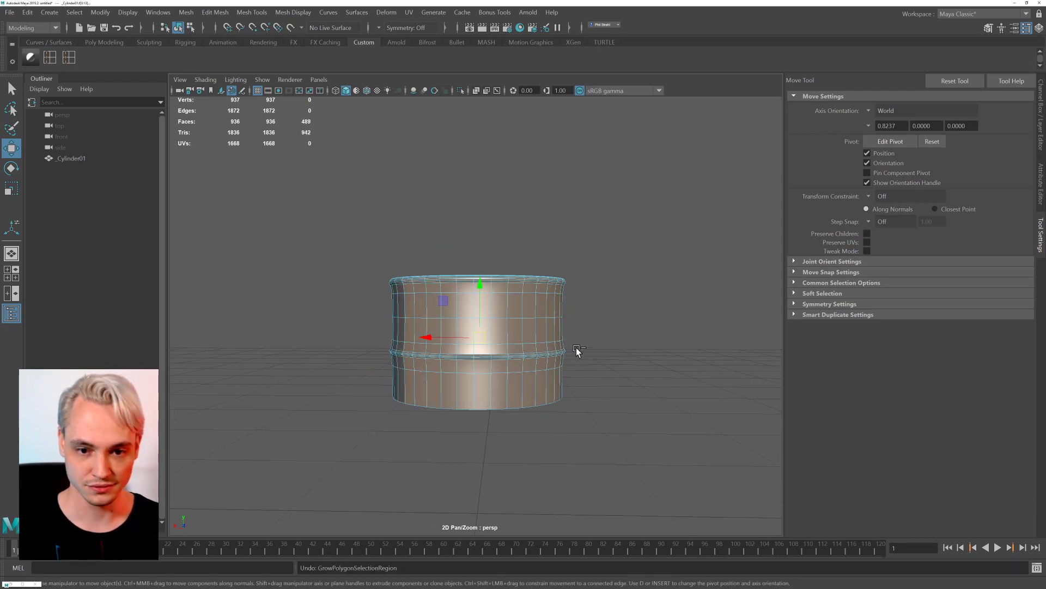
key(ctrl+z)
key(ctrl+z)
key(ctrl+z)
key(ctrl+z)
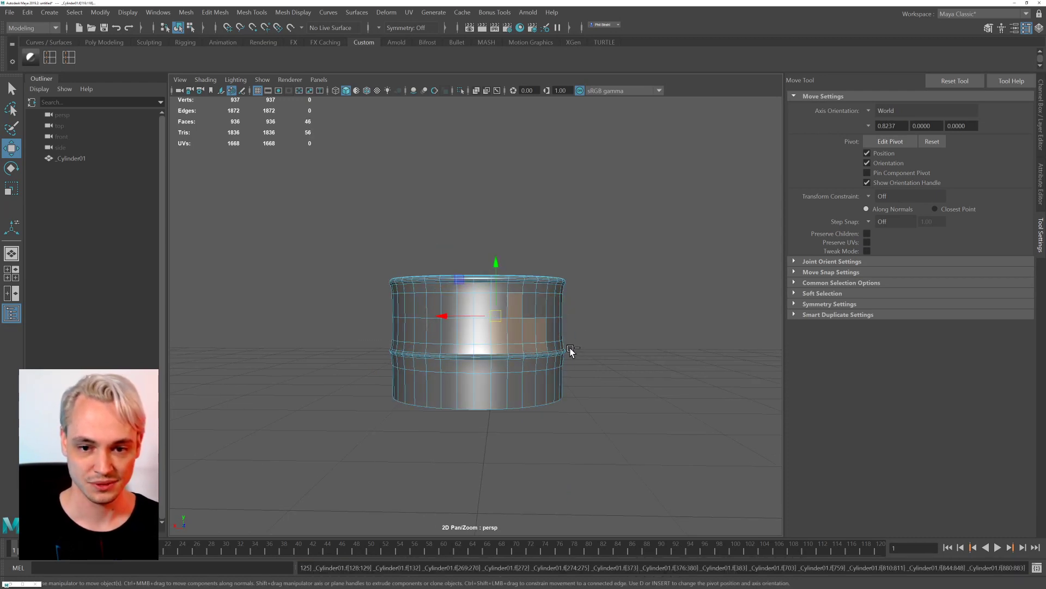
alt+drag(570, 348, 561, 327)
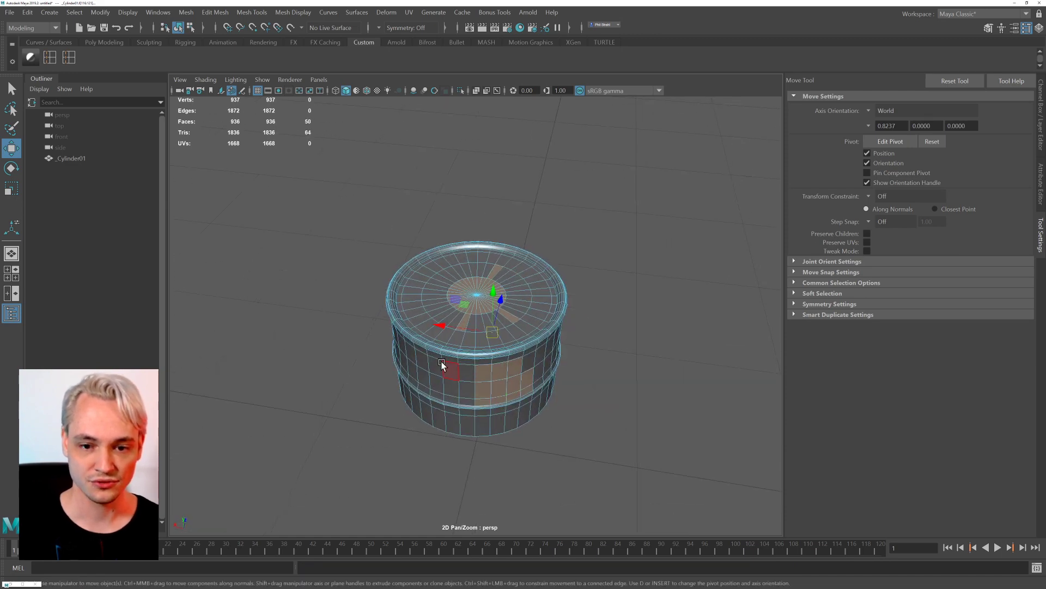
click(623, 304)
Select the complete ring of faces around the lid's centre and grow the selection outward across the whole lid.
alt+drag(472, 282, 468, 306)
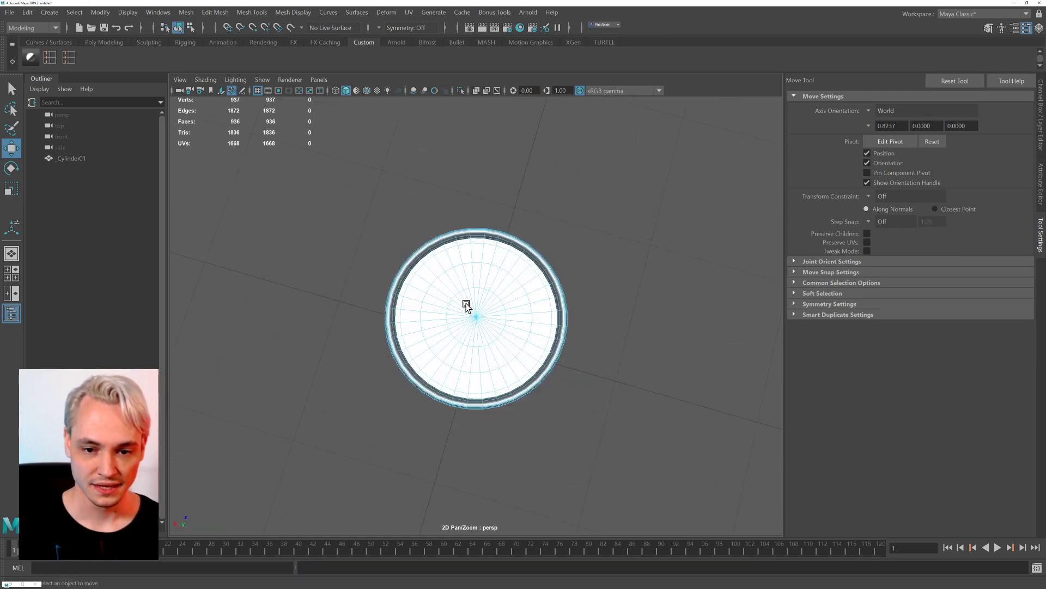
double_click(465, 308)
alt+drag(578, 368, 476, 326)
key(shift+period)
key(shift+period)
key(shift+period)
key(shift+period)
key(shift+period)
key(shift+period)
key(shift+period)
key(shift+period)
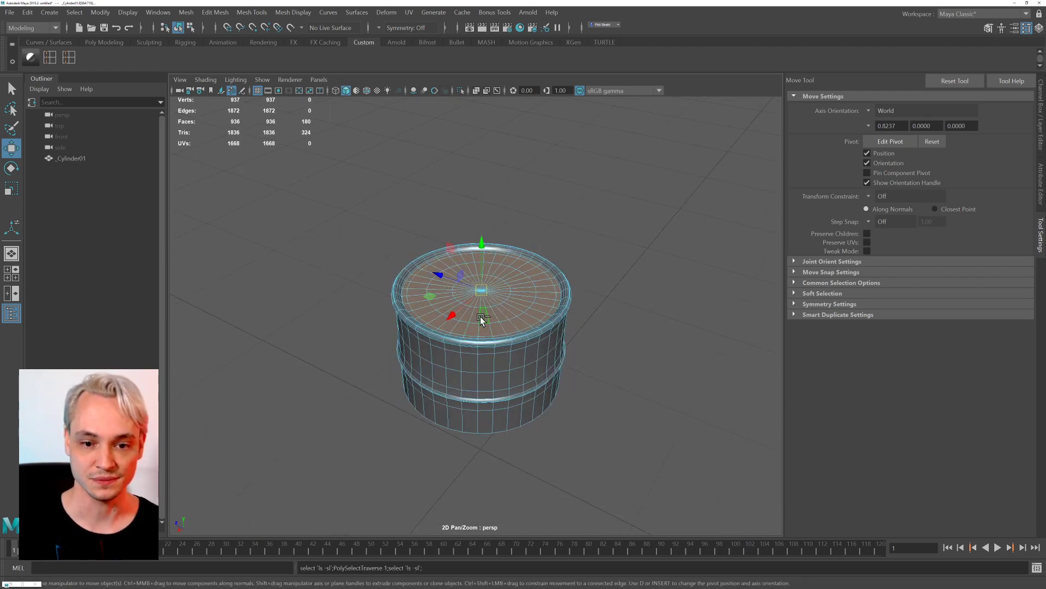
Open the UV Editor for the selected lid faces and move its window clear of the barrel's lid.
key(space)
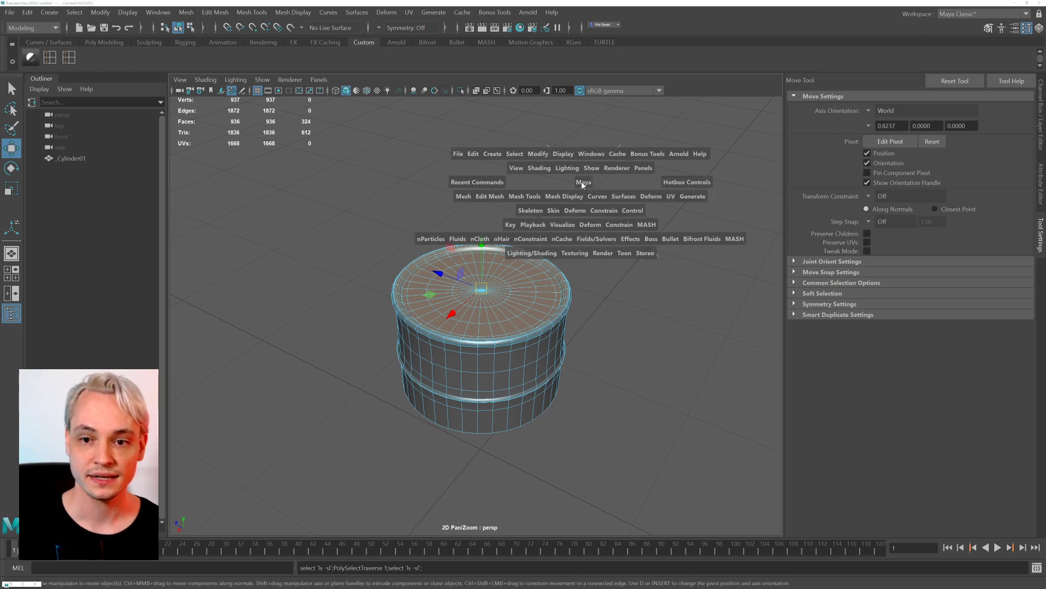
click(671, 196)
click(752, 220)
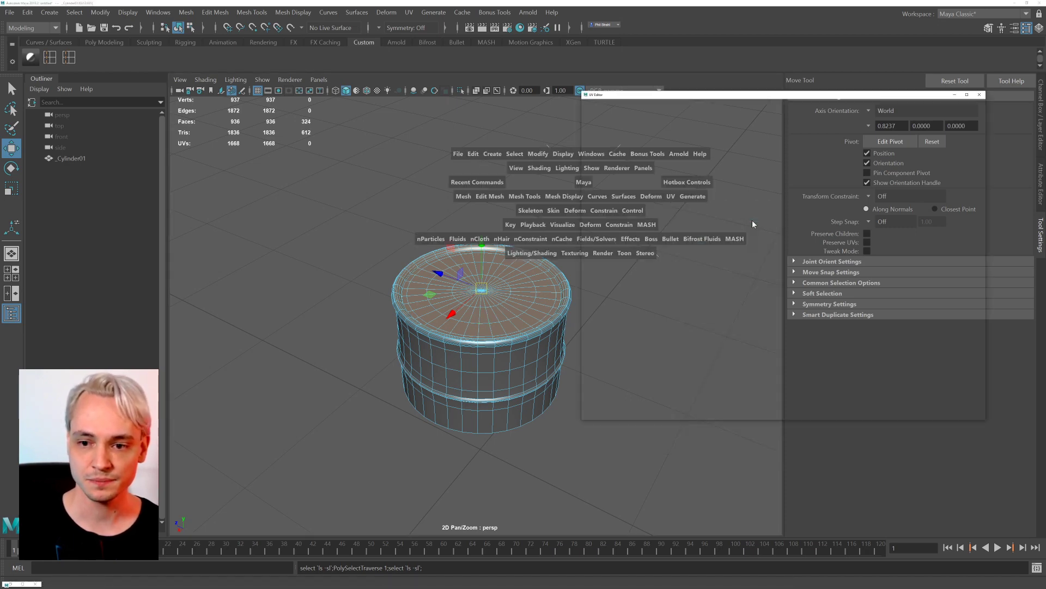
drag(683, 90, 163, 74)
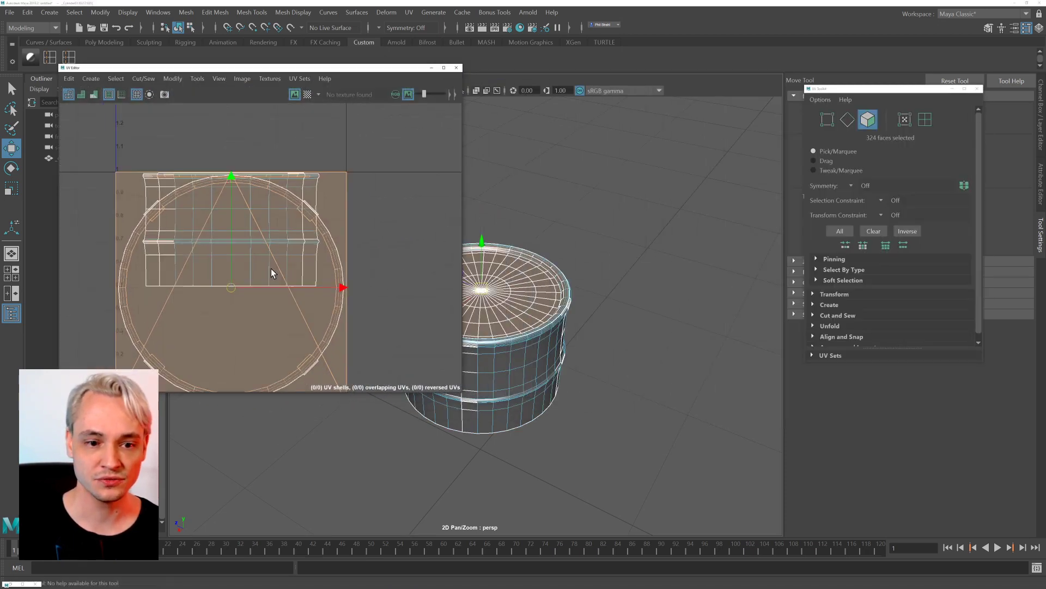
Move the UV Editor away from the cylinder and display the checker map on the model.
scroll(268, 270, down, 2)
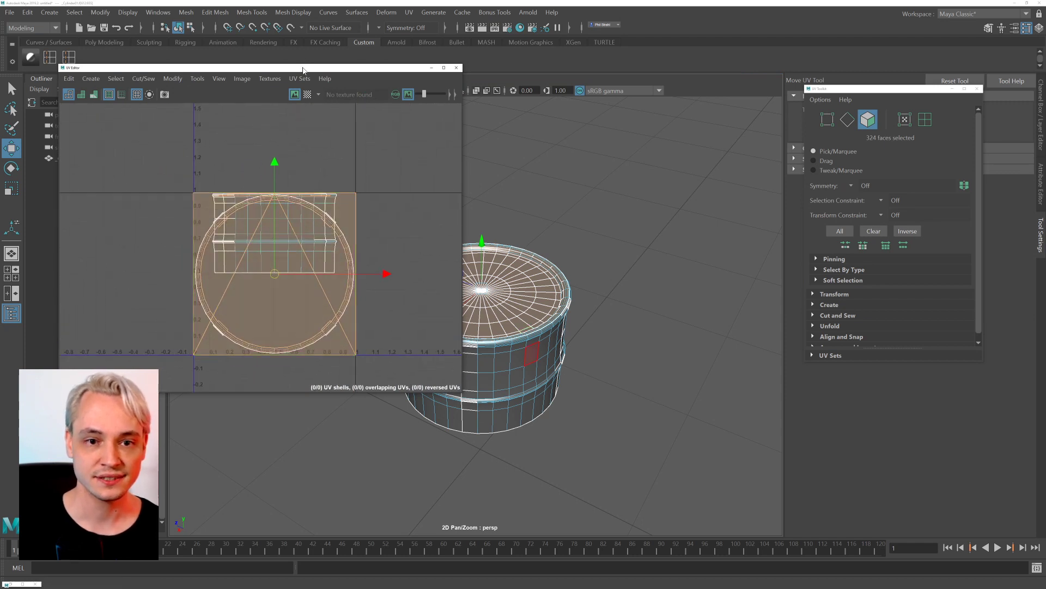
drag(281, 68, 678, 69)
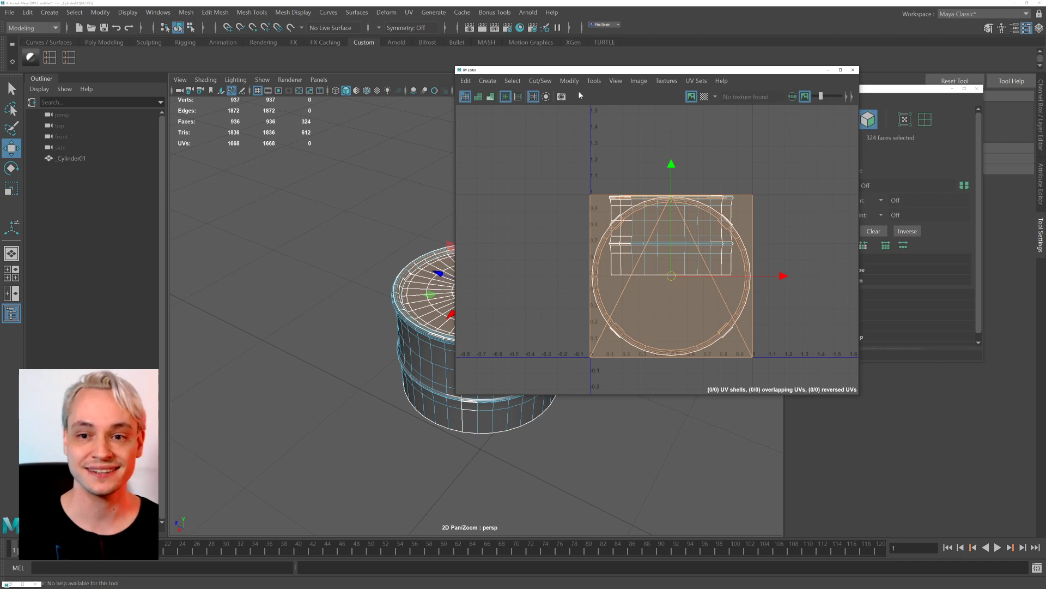
drag(596, 65, 709, 60)
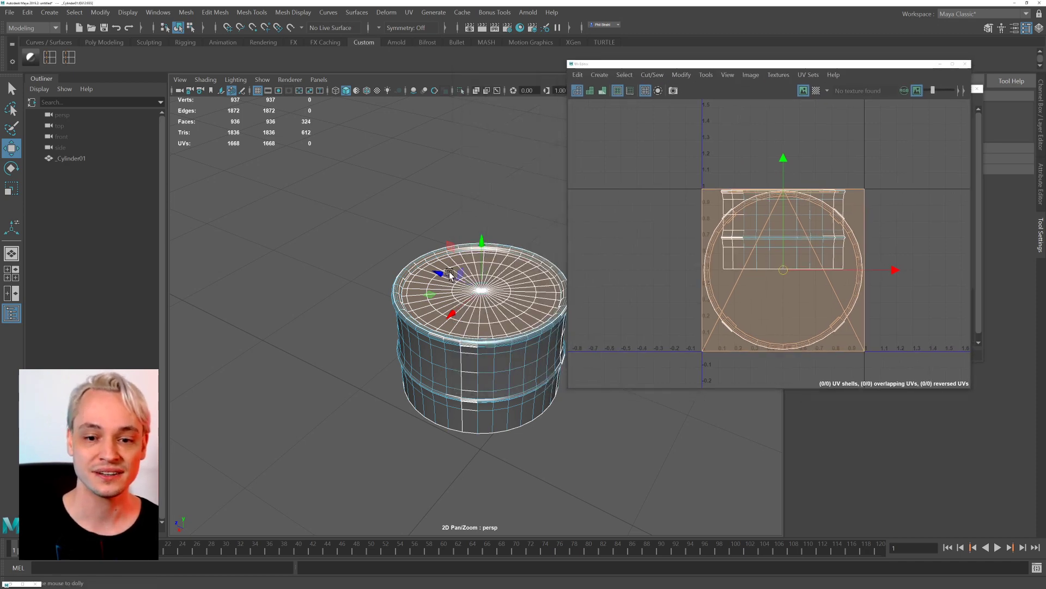
scroll(430, 317, up, 4)
scroll(405, 272, up, 5)
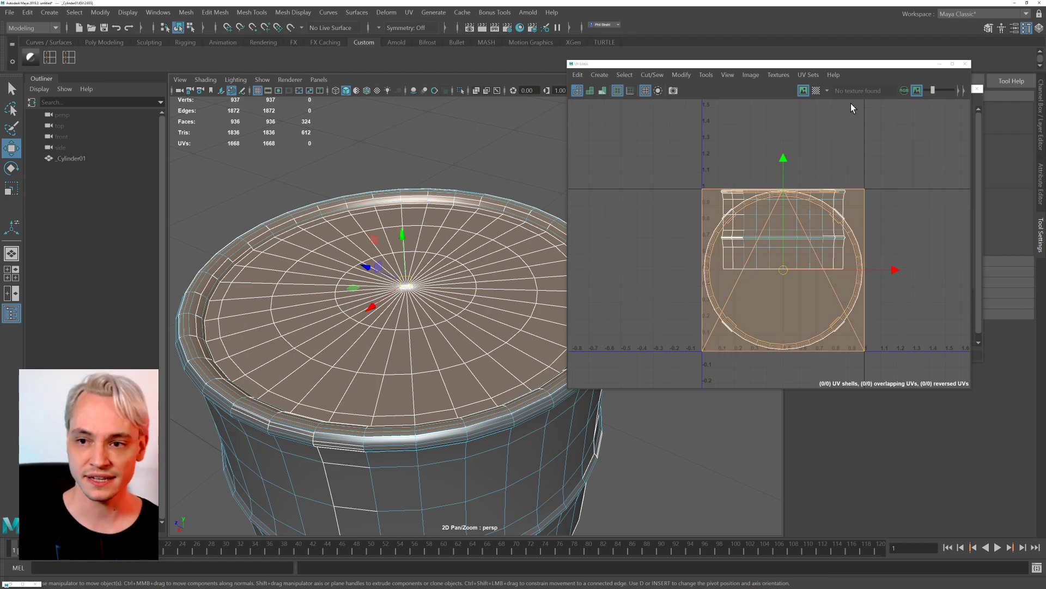
click(816, 90)
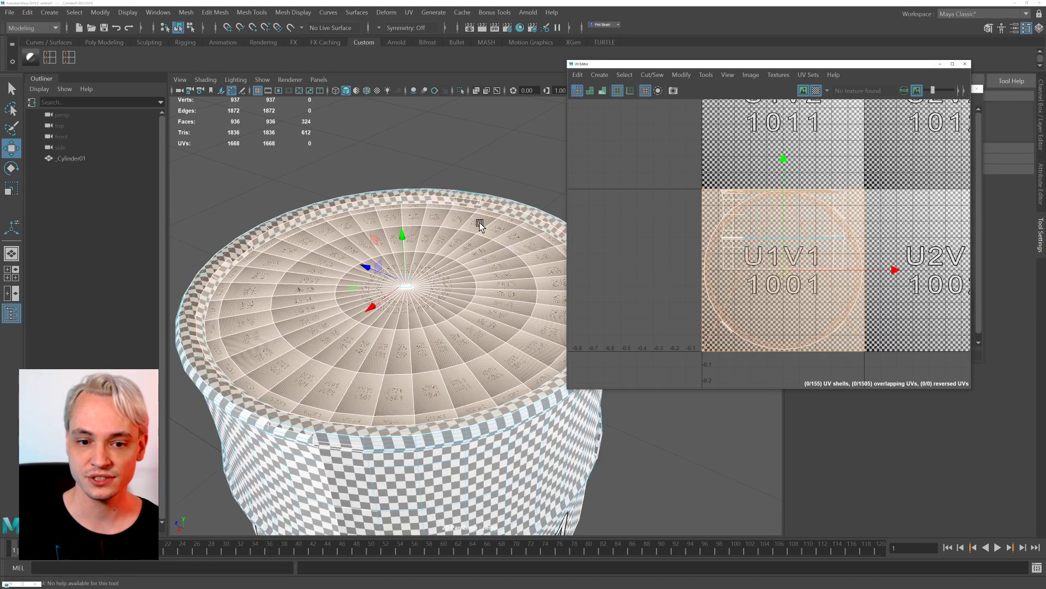
Examine the checker pattern on the lid up close with nothing selected, and restore the face selection.
click(477, 150)
scroll(306, 242, up, 5)
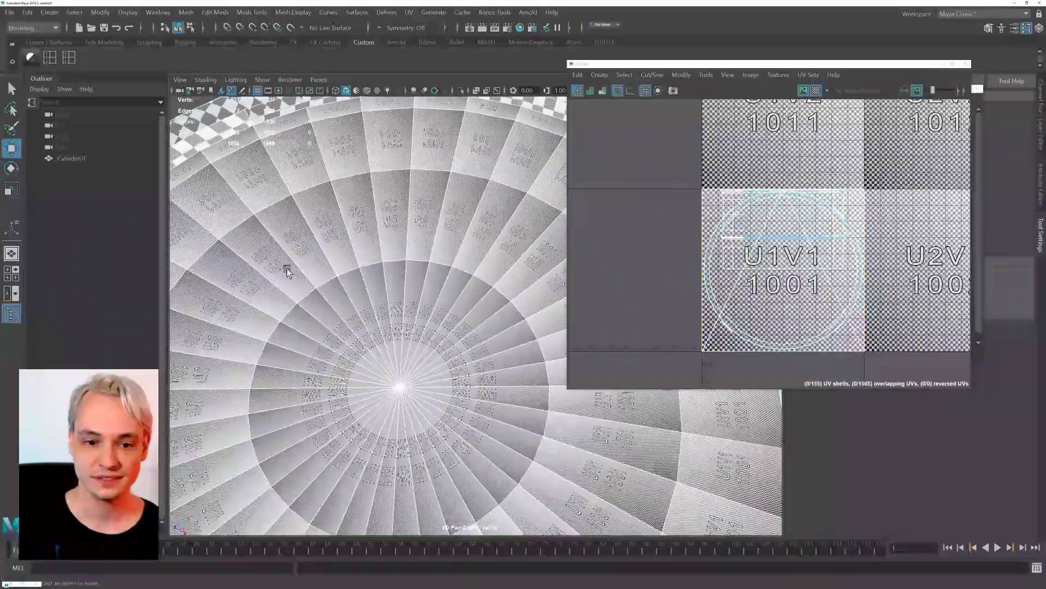
alt+middle_drag(287, 268, 362, 229)
alt+right_drag(362, 229, 420, 308)
mouse_move(436, 334)
alt+mouse_down()
mouse_move(430, 323)
mouse_move(442, 316)
mouse_move(425, 321)
alt+mouse_up()
alt+right_drag(425, 320, 372, 280)
key(ctrl+z)
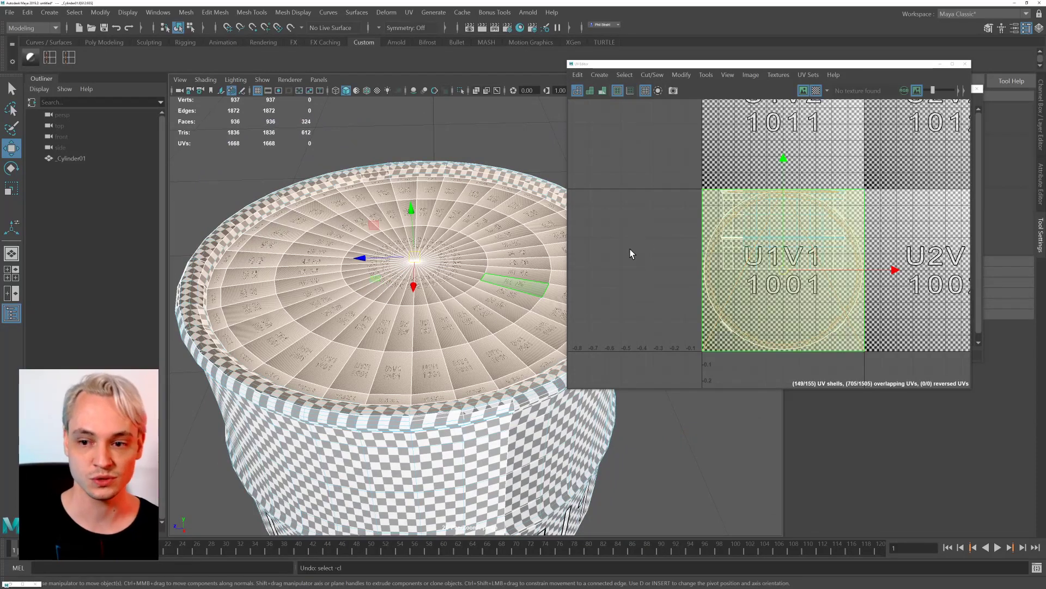
Close and reopen the UV Editor, place it clear of the lid, and frame the selected faces' UVs.
key(space)
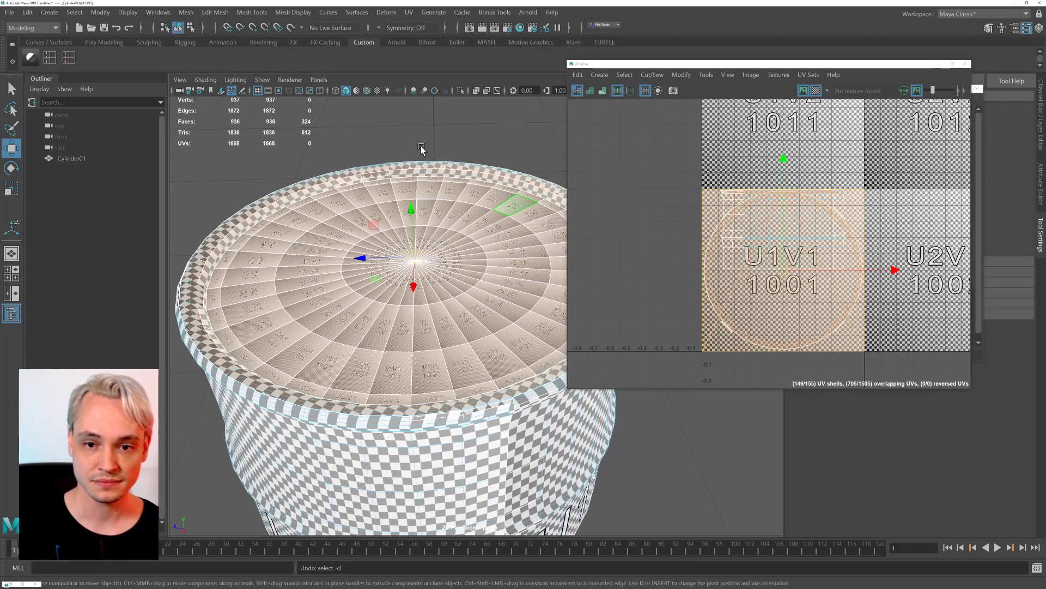
key(space)
key(space)
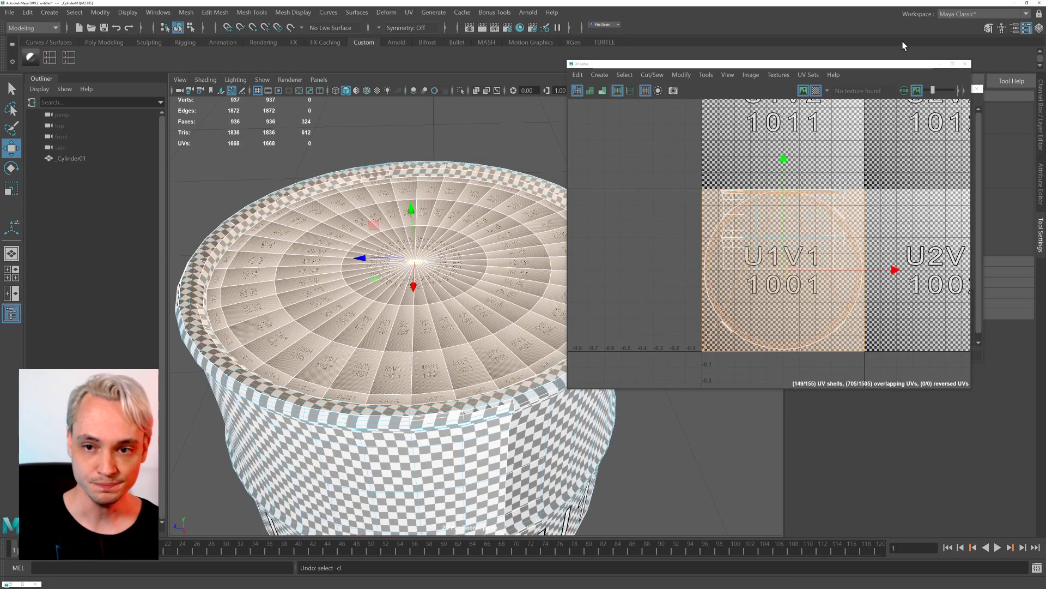
click(966, 65)
alt+middle_drag(589, 152, 619, 177)
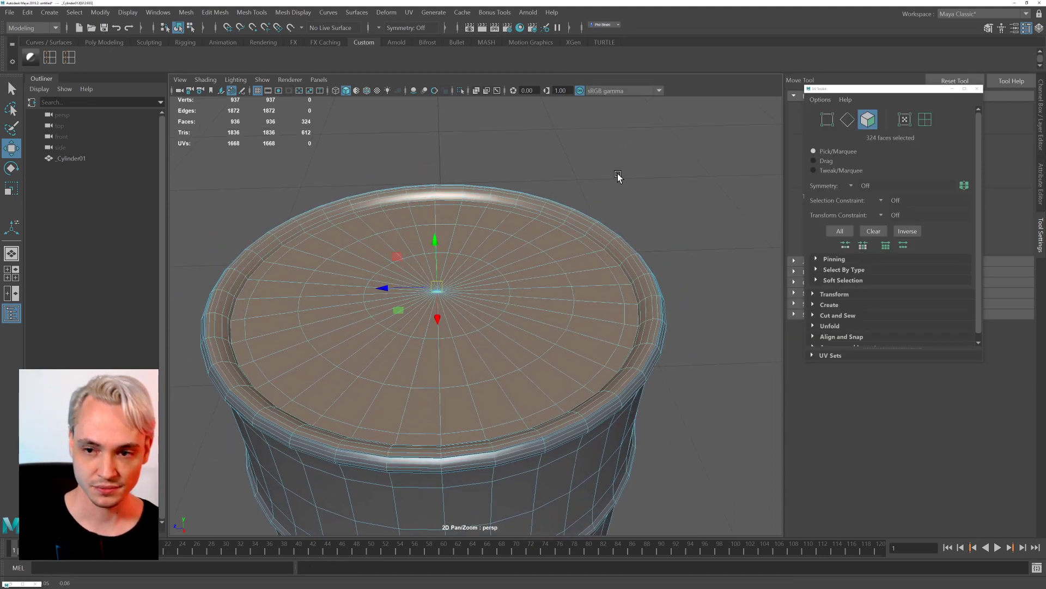
key(space)
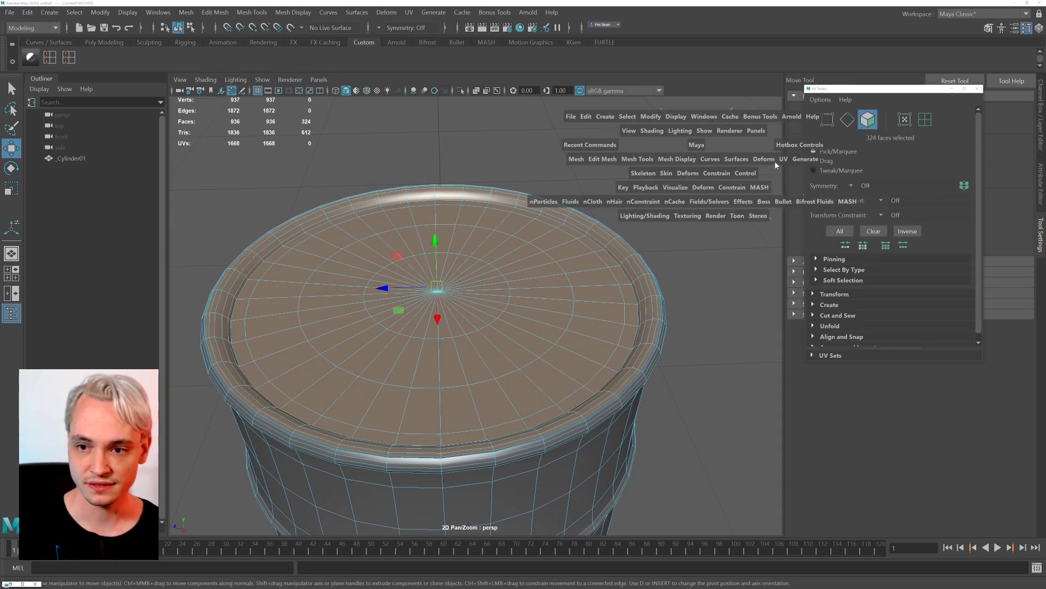
click(776, 162)
click(807, 182)
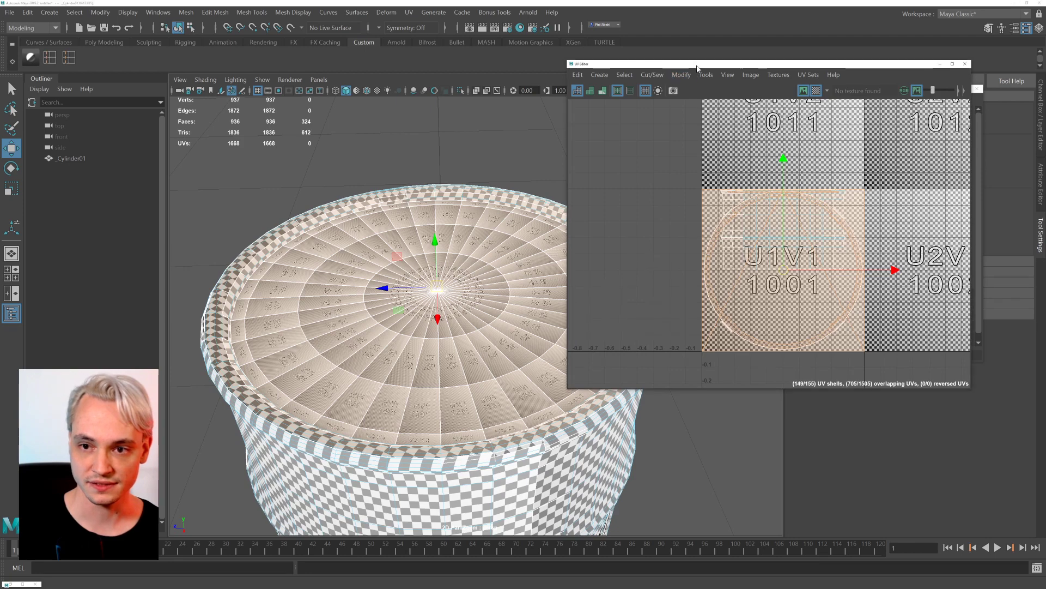
drag(697, 68, 862, 114)
key(f)
Apply a planar UV projection to the selected lid faces from the Y axis, fitted to the bounding box with the image width/height ratio kept.
key(space)
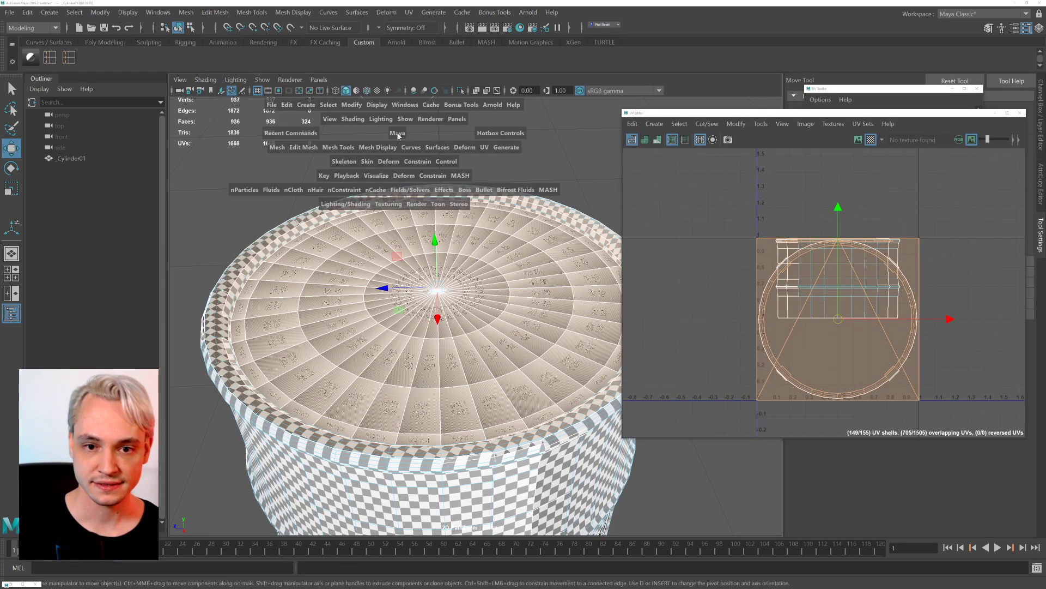
click(484, 147)
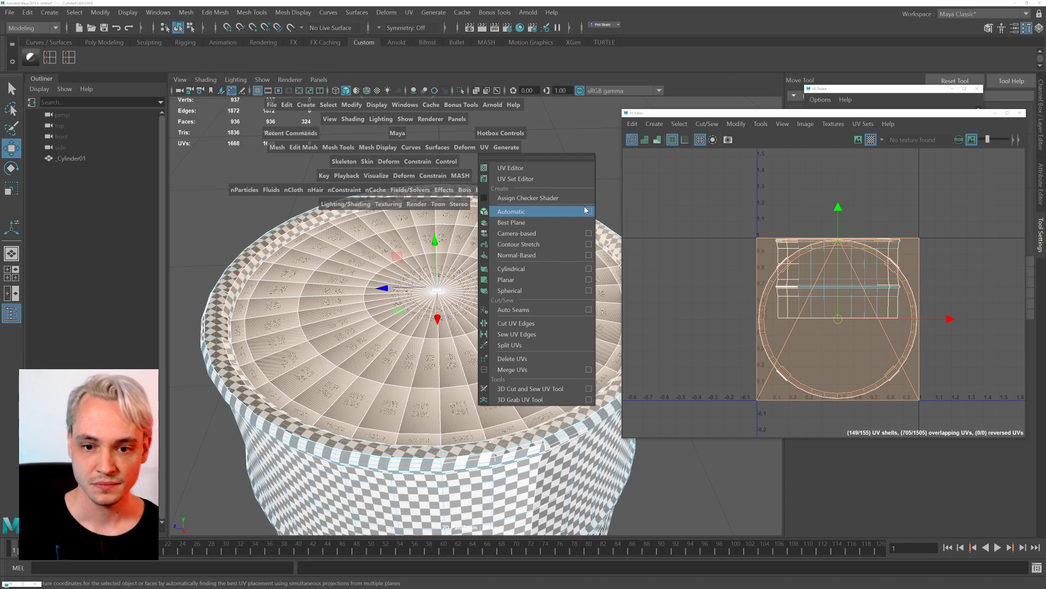
click(588, 279)
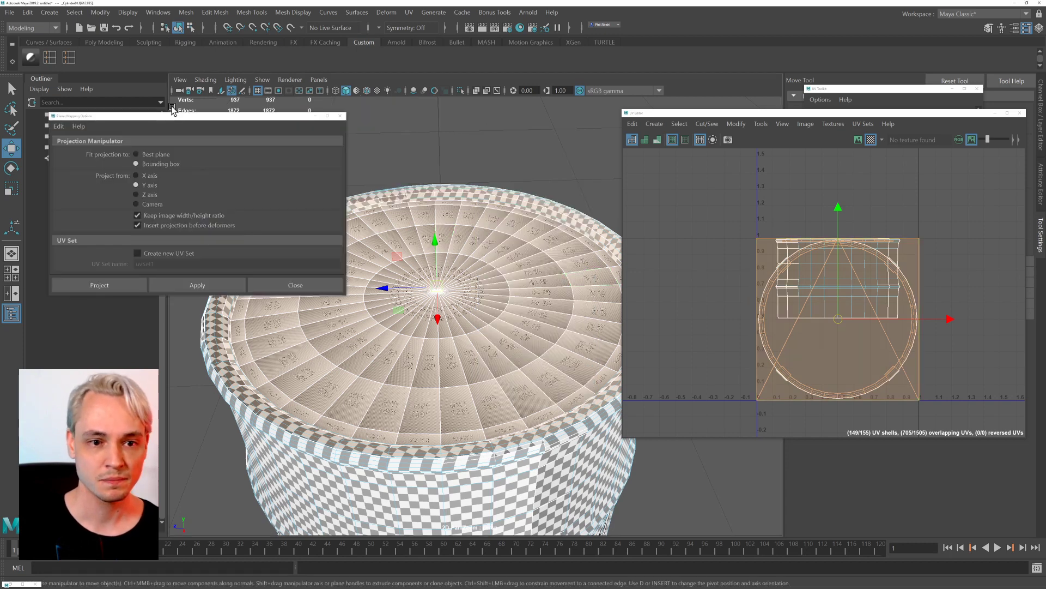
drag(174, 116, 673, 93)
mouse_move(391, 187)
alt+mouse_down()
mouse_move(409, 174)
mouse_move(390, 195)
mouse_move(396, 204)
alt+mouse_up()
scroll(419, 357, down, 3)
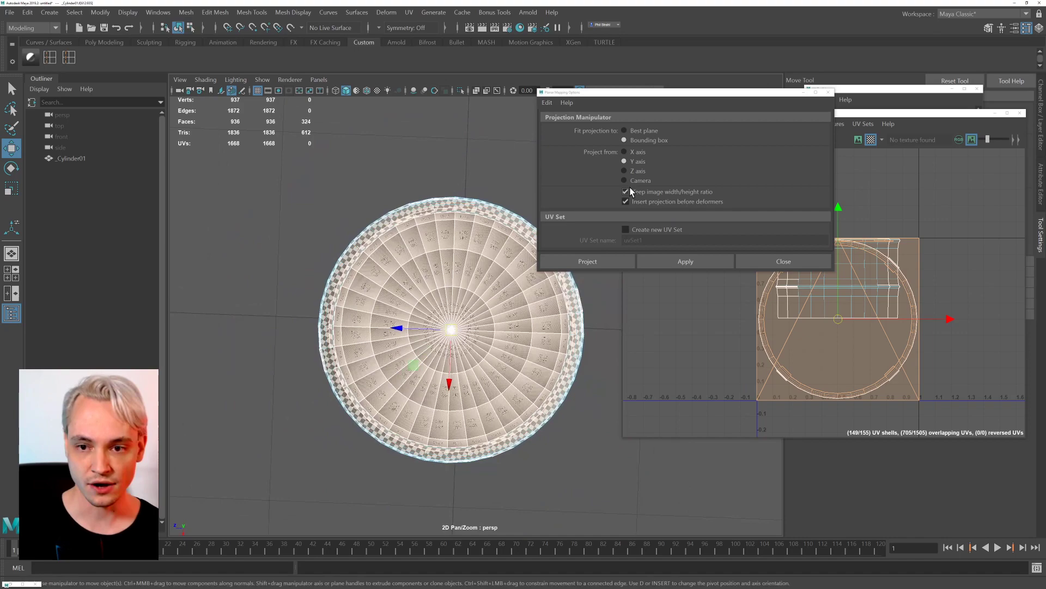
click(692, 261)
click(818, 261)
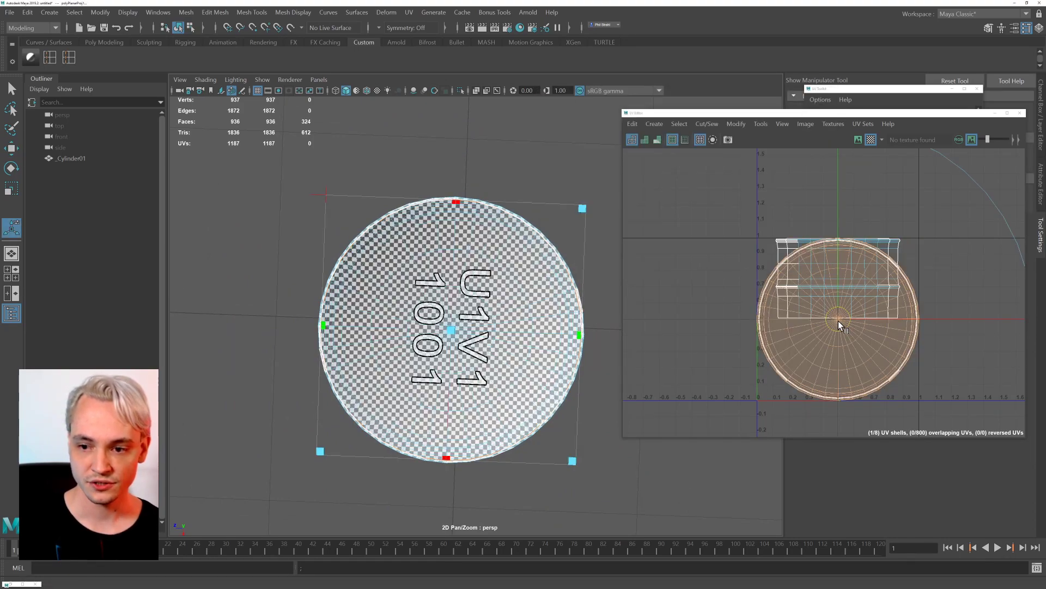
Move the projected lid UV shell off the overlapping side shells into the adjacent U2V1 tile.
drag(839, 320, 737, 310)
key(r)
scroll(806, 331, down, 2)
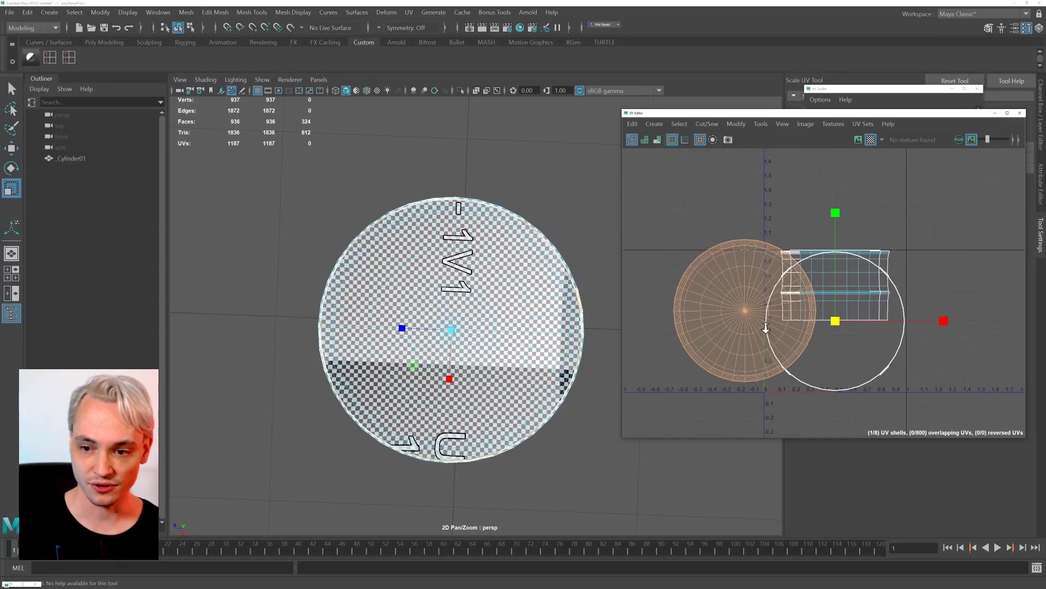
alt+middle_drag(790, 337, 678, 334)
key(w)
alt+right_drag(751, 352, 735, 348)
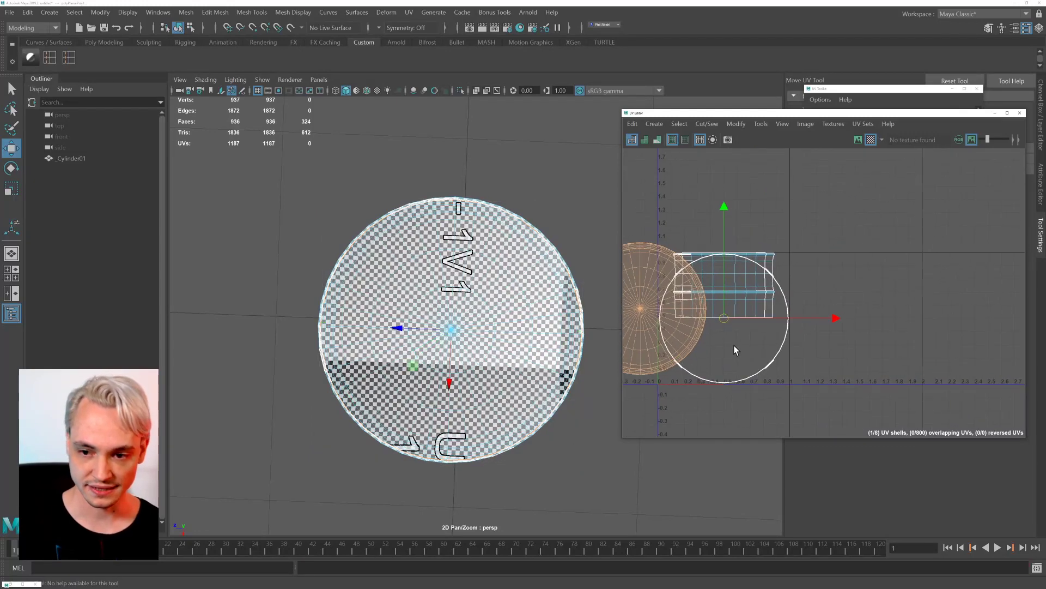
alt+middle_drag(734, 348, 776, 341)
drag(765, 311, 983, 322)
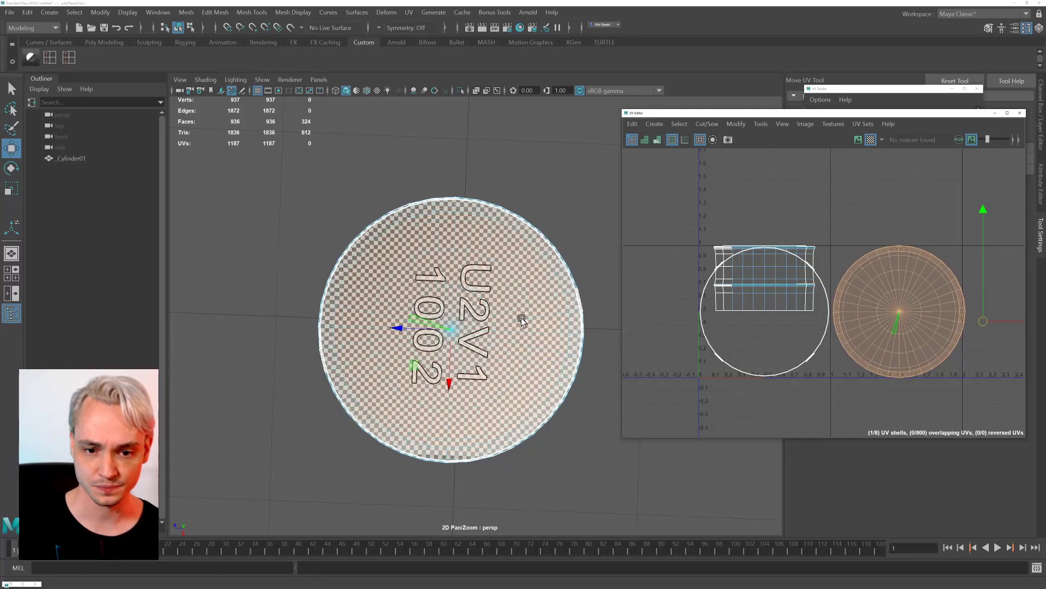
Return to object mode and select the whole cylinder.
alt+drag(521, 319, 504, 313)
right_drag(502, 297, 548, 268)
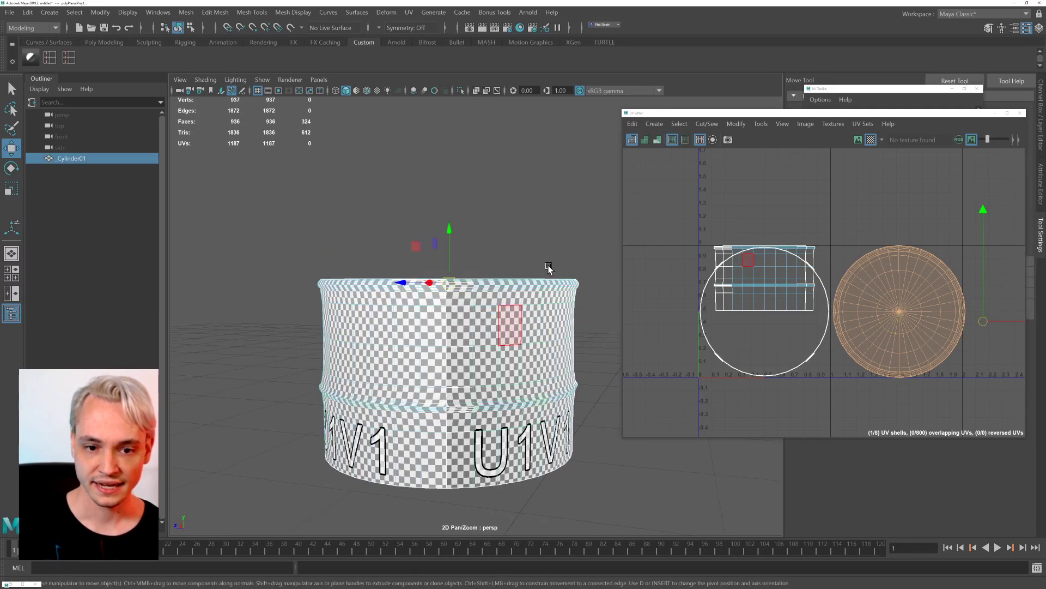
click(447, 245)
alt+drag(447, 245, 427, 297)
click(427, 296)
scroll(690, 311, up, 1)
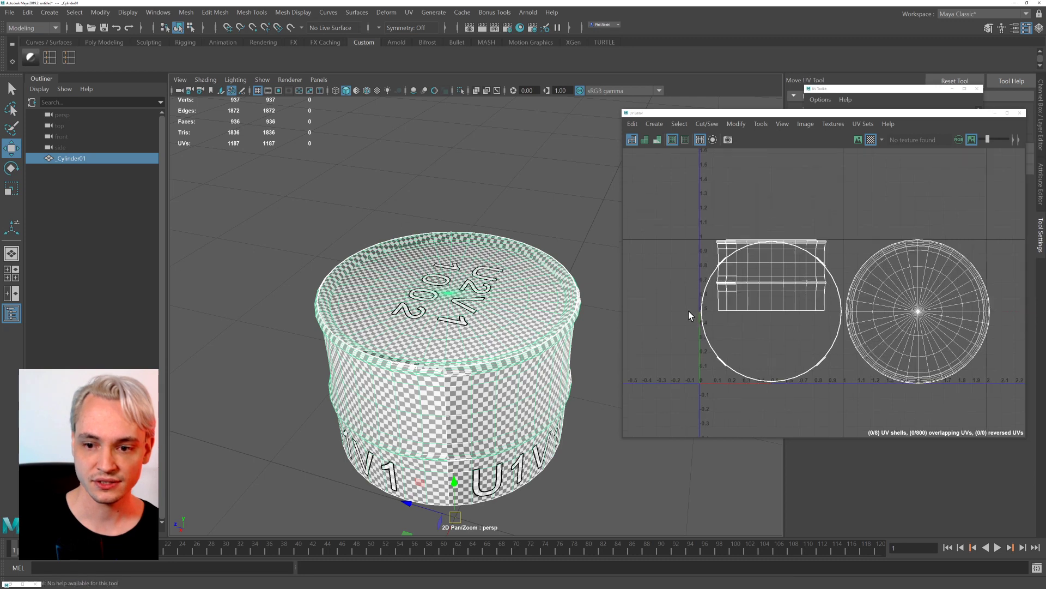
Select two adjacent faces on the thin circular UV shell and examine where it overlaps the side shells.
scroll(690, 315, up, 8)
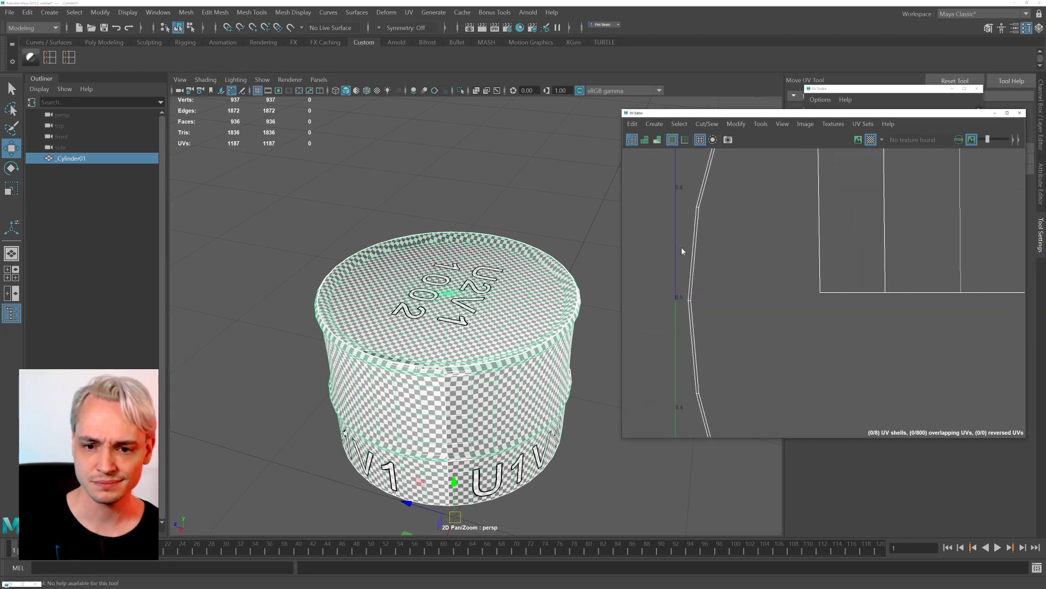
right_drag(682, 247, 682, 277)
click(695, 251)
shift+click(692, 322)
scroll(789, 280, down, 3)
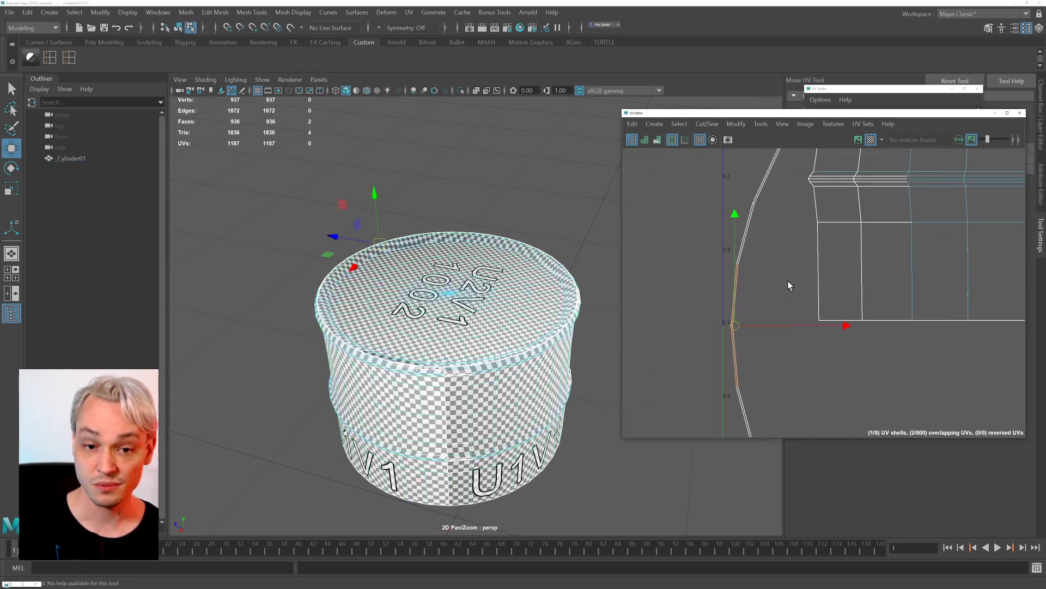
alt+middle_drag(788, 280, 672, 389)
alt+right_drag(787, 335, 708, 220)
alt+middle_drag(857, 277, 811, 348)
alt+right_drag(686, 218, 828, 362)
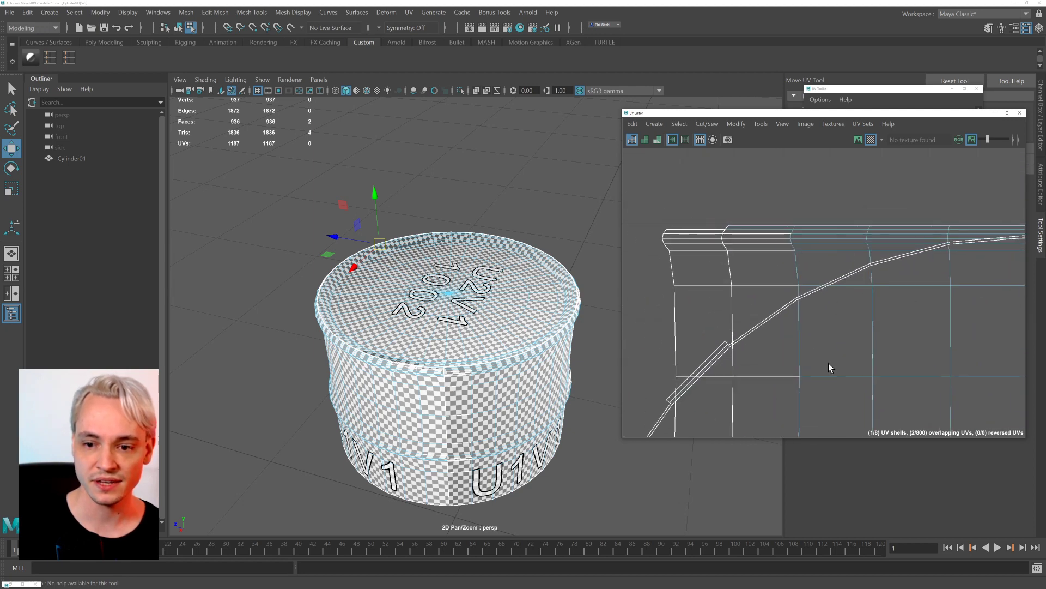
Select the rim strip faces at the upper edge of the side-wall UV shells.
drag(690, 226, 693, 247)
drag(705, 191, 741, 247)
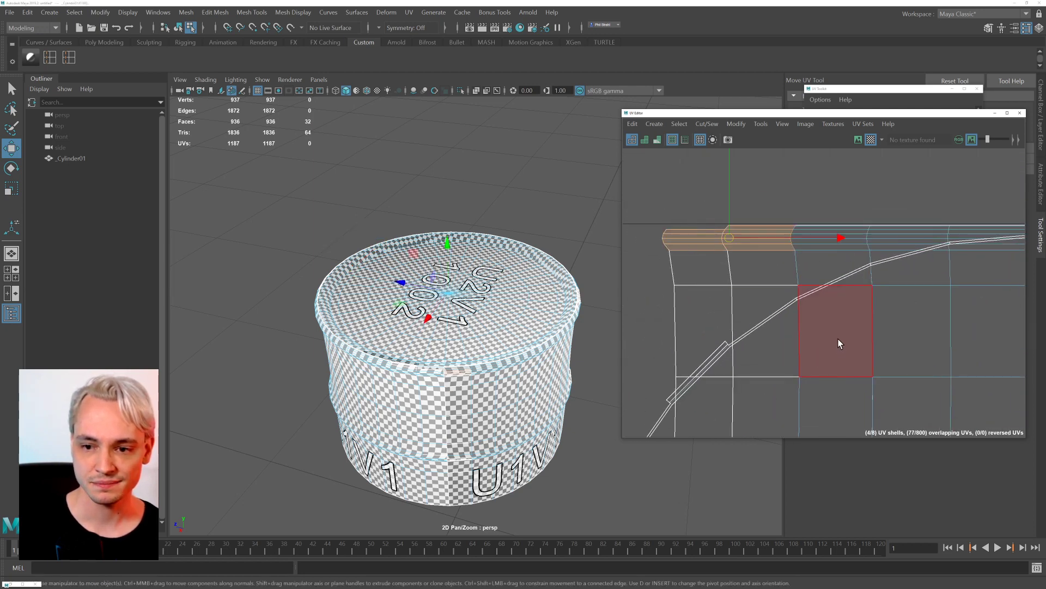
alt+right_drag(839, 342, 836, 300)
alt+middle_drag(836, 300, 695, 206)
alt+right_drag(864, 305, 859, 268)
Select all the side-wall UV shells and check from several angles which faces they cover on the model.
drag(712, 191, 914, 352)
alt+drag(489, 378, 466, 422)
alt+right_drag(466, 422, 490, 329)
alt+drag(491, 330, 576, 346)
alt+middle_drag(576, 346, 455, 359)
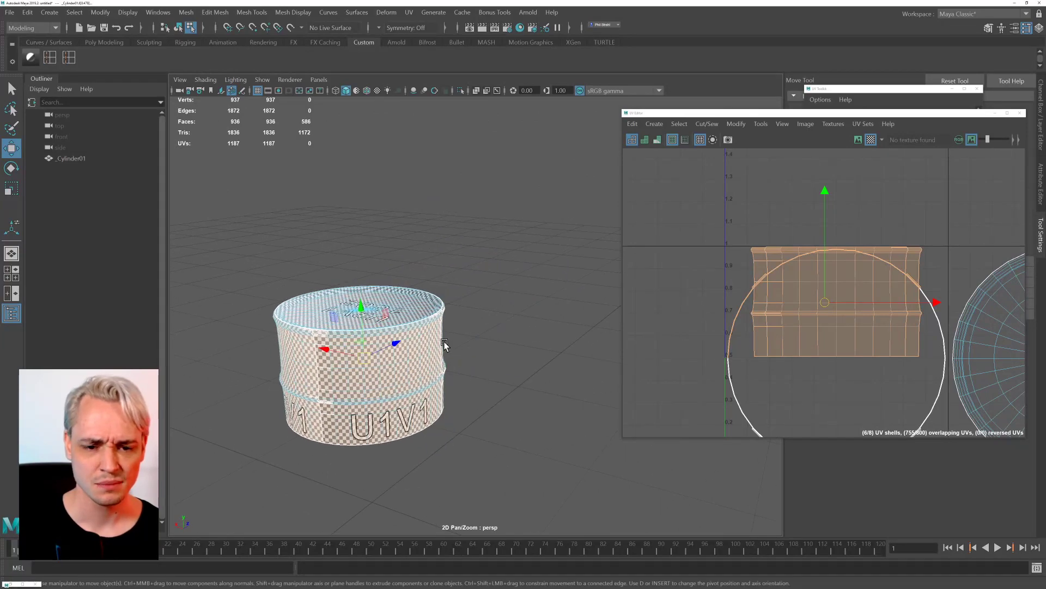
alt+drag(432, 319, 425, 344)
alt+middle_drag(430, 359, 476, 290)
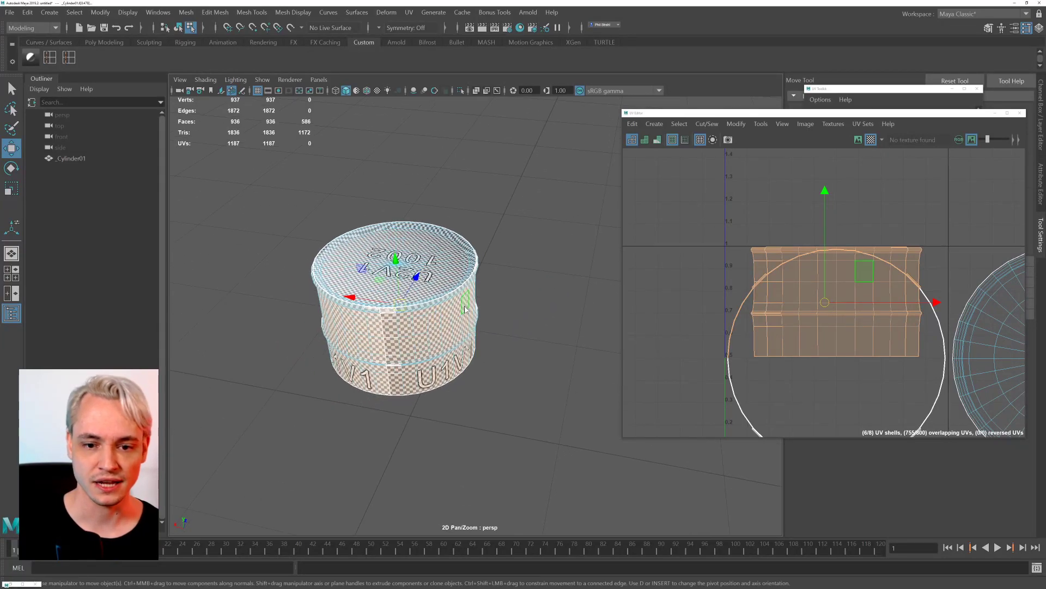
Reselect the cylinder in object mode and turn off the checker map display.
right_drag(476, 290, 523, 268)
click(470, 364)
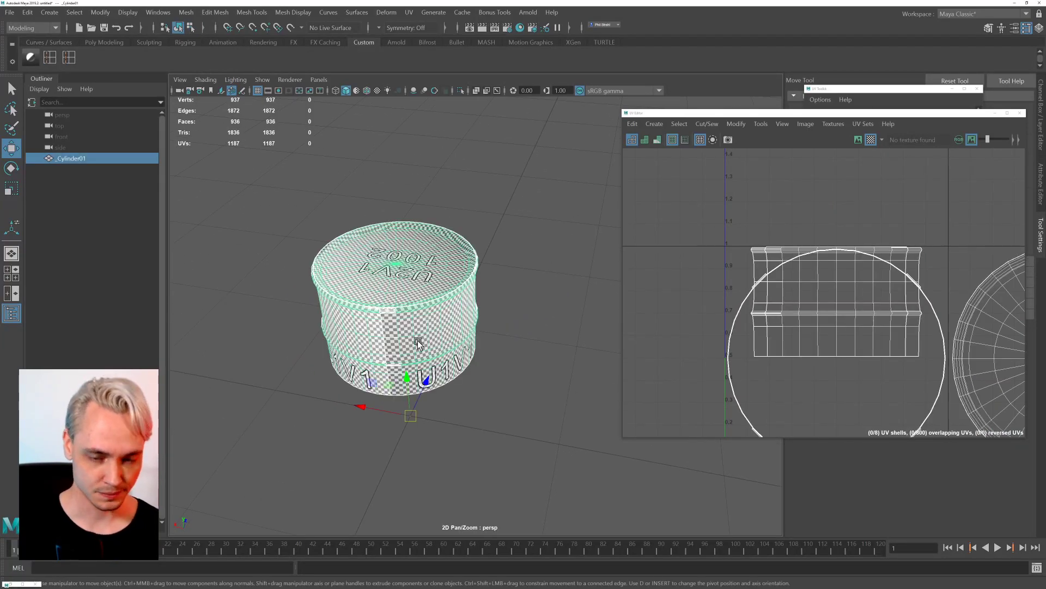
click(871, 140)
Move the cylinder's pivot from the grid up to its open lower edge with snapping.
alt+drag(436, 348, 457, 338)
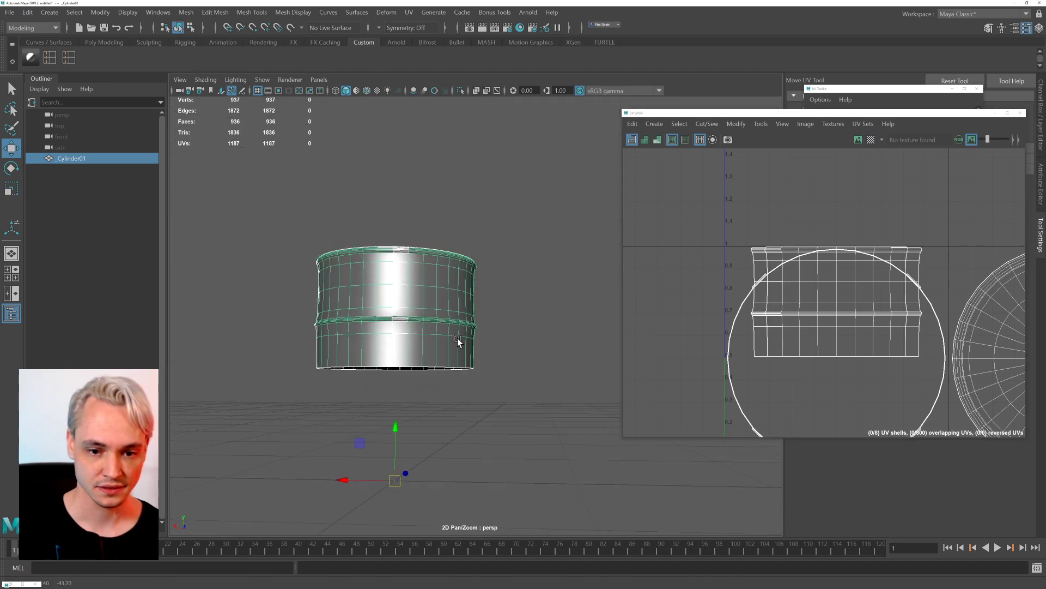
key(d)
drag(396, 476, 520, 252)
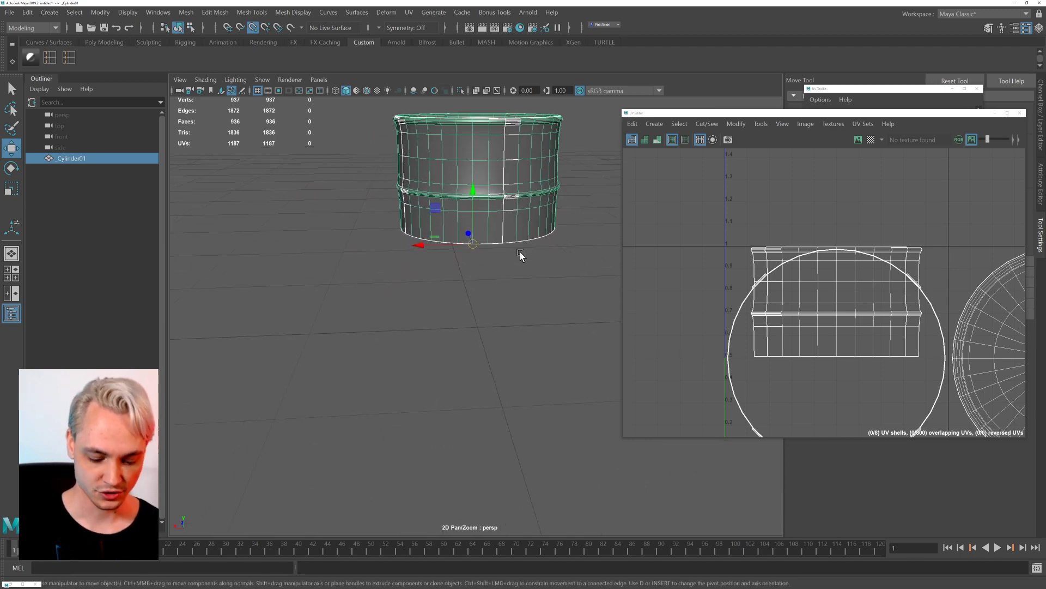
Duplicate the half barrel and mirror the copy downward by scaling it negatively along Y to about -5.73.
key(ctrl+d)
key(r)
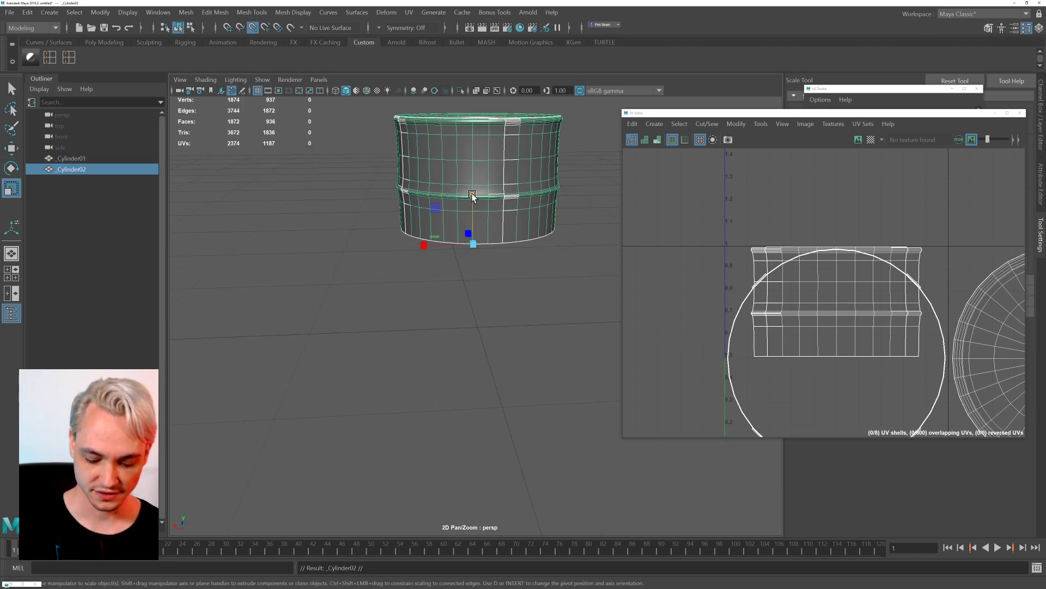
drag(472, 195, 470, 287)
drag(467, 211, 451, 337)
Move the UV Editor and UV Toolkit windows aside and show the duplicate's transform values in the Channel Box.
drag(632, 114, 633, 310)
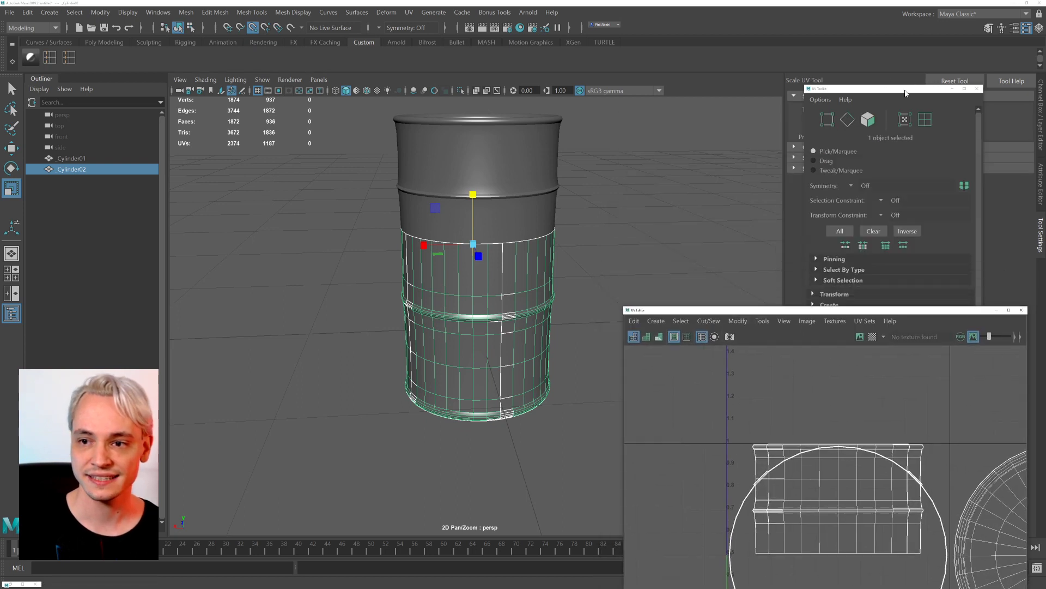
drag(907, 92, 837, 209)
click(1041, 91)
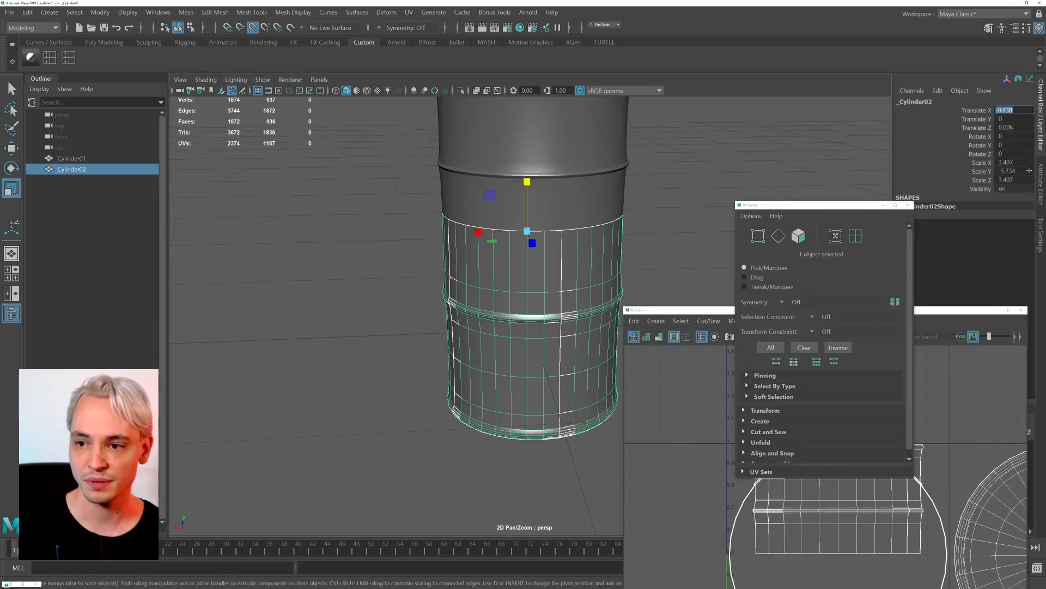
alt+middle_drag(628, 227, 649, 225)
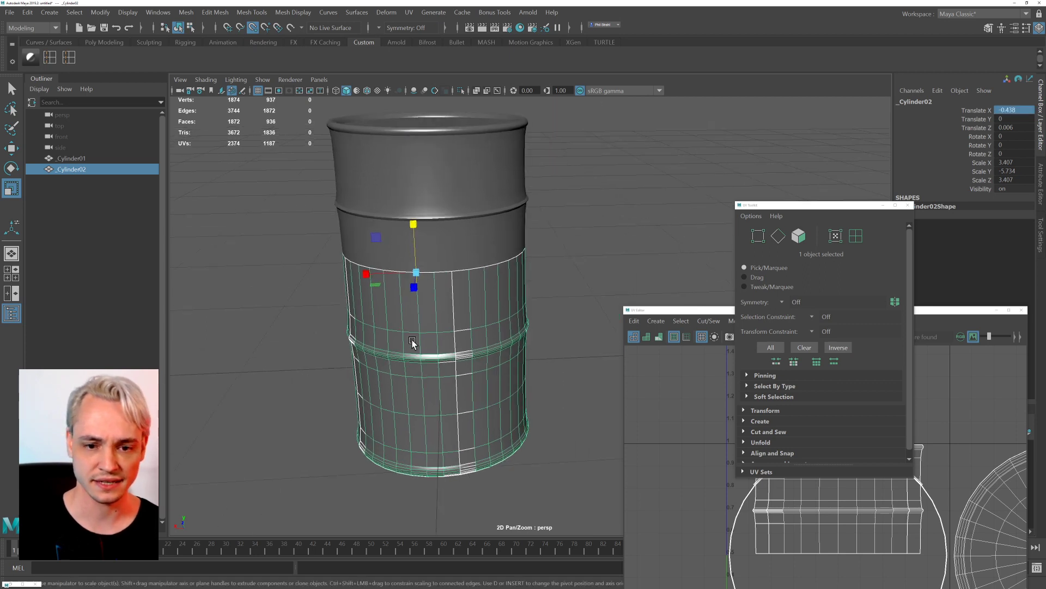
Delete the mirrored copy and select the original half barrel.
key(Delete)
click(426, 219)
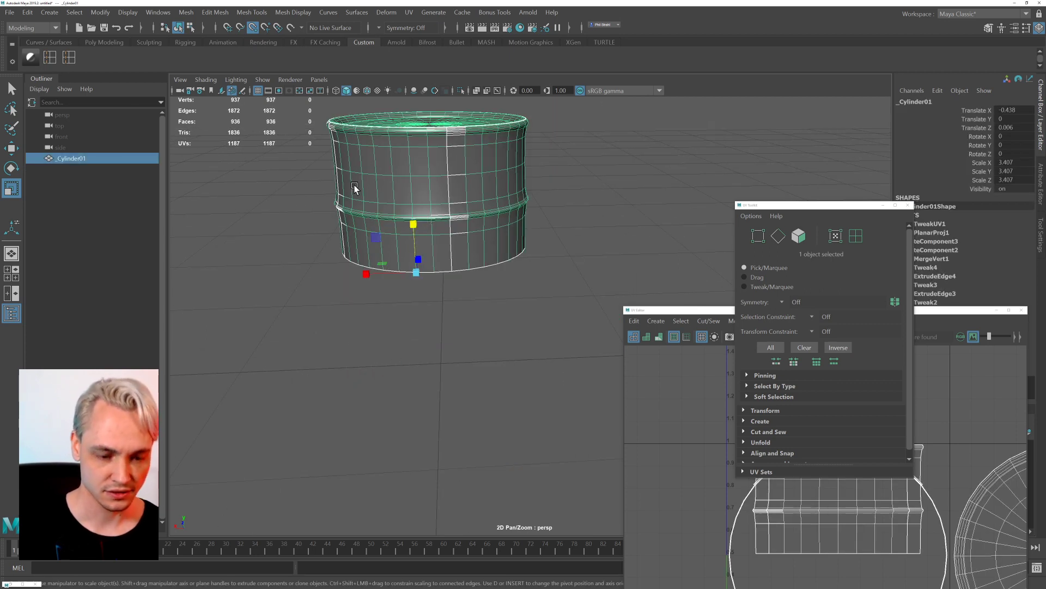
Duplicate the half barrel and try to mirror the copy along Y with the Scale Tool's Step Snap set to Absolute 1.00.
key(ctrl+d)
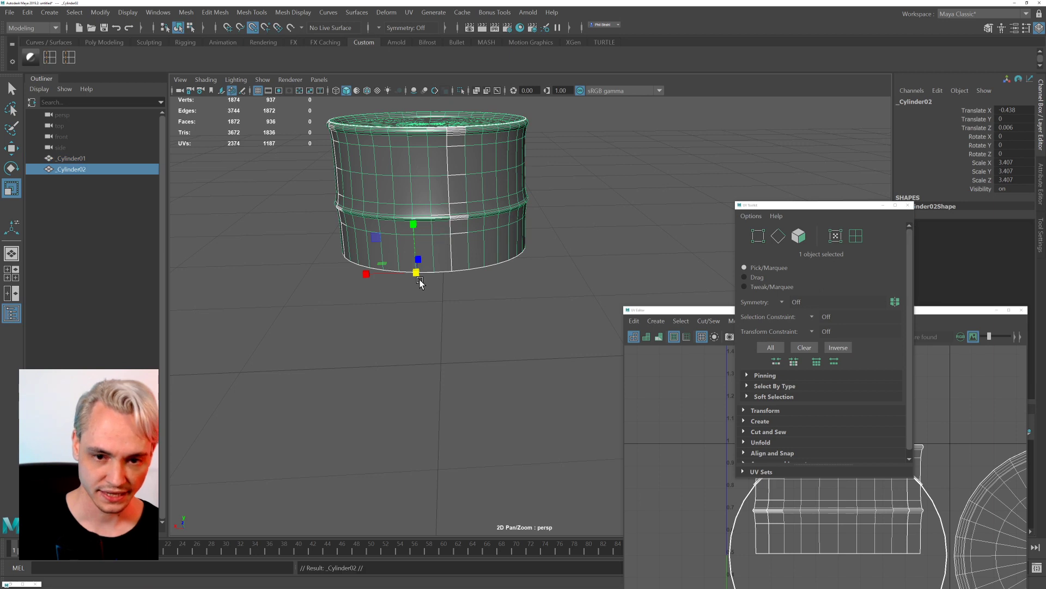
drag(414, 223, 422, 301)
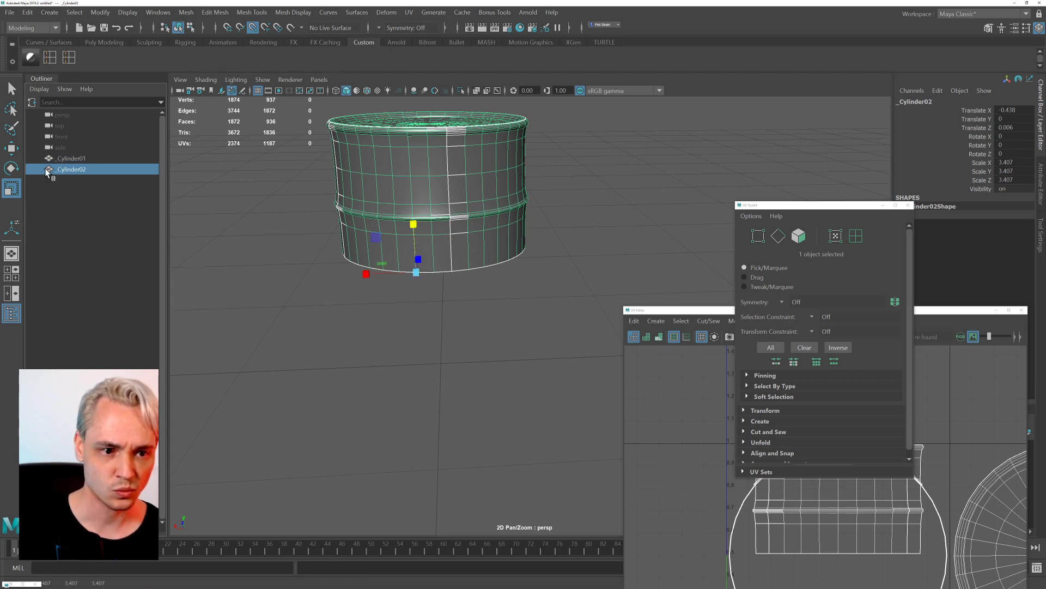
double_click(11, 187)
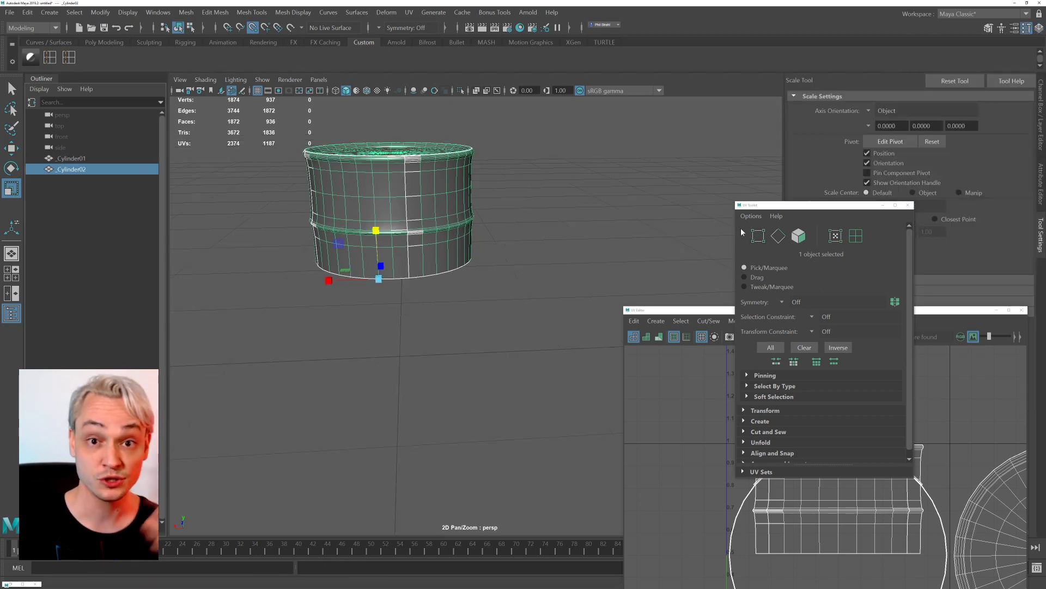
drag(804, 208, 651, 158)
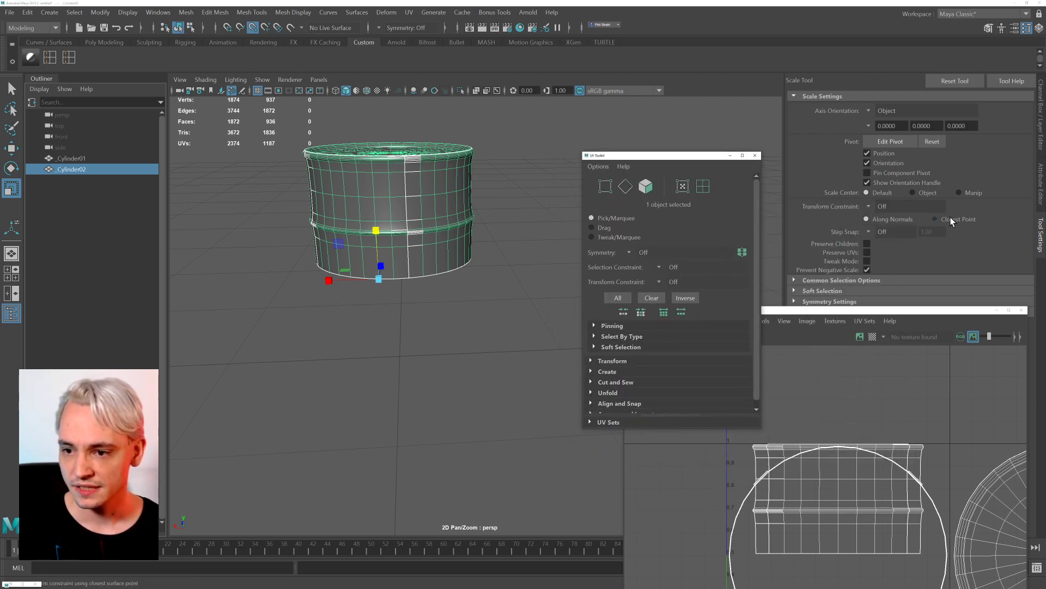
click(868, 231)
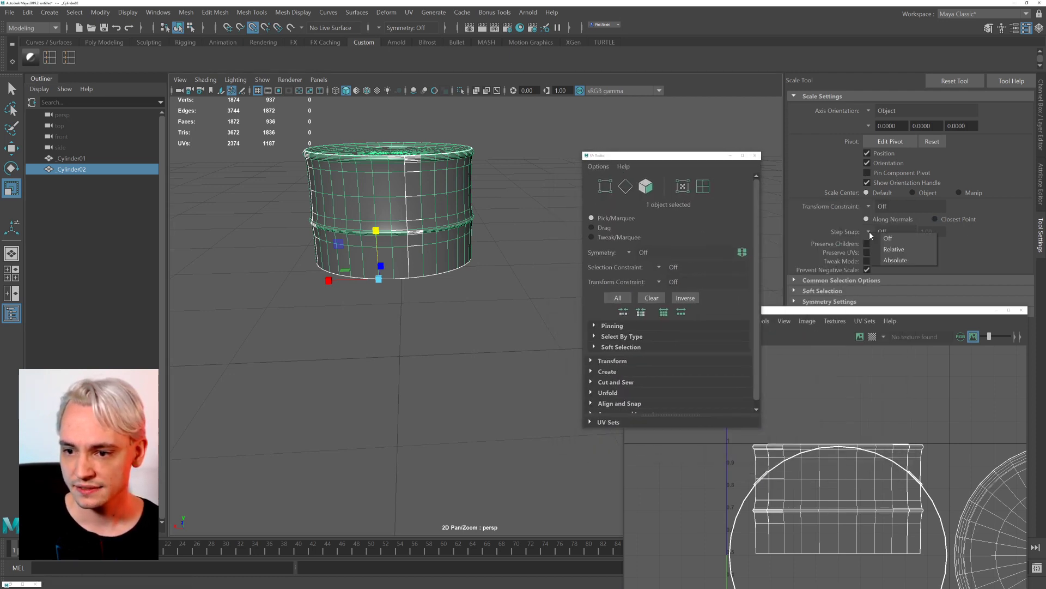
click(897, 260)
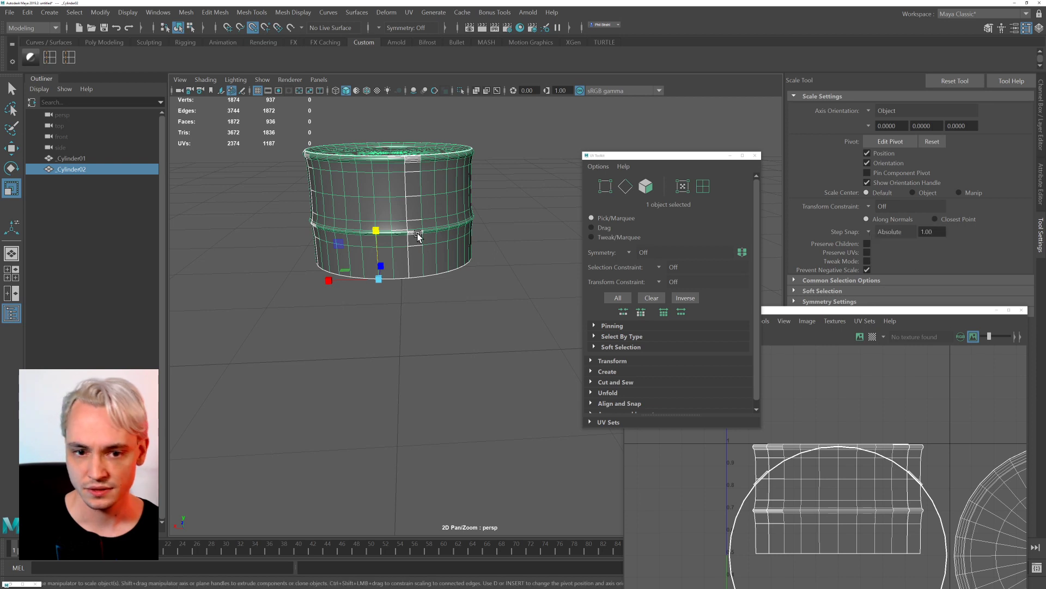
drag(375, 231, 399, 422)
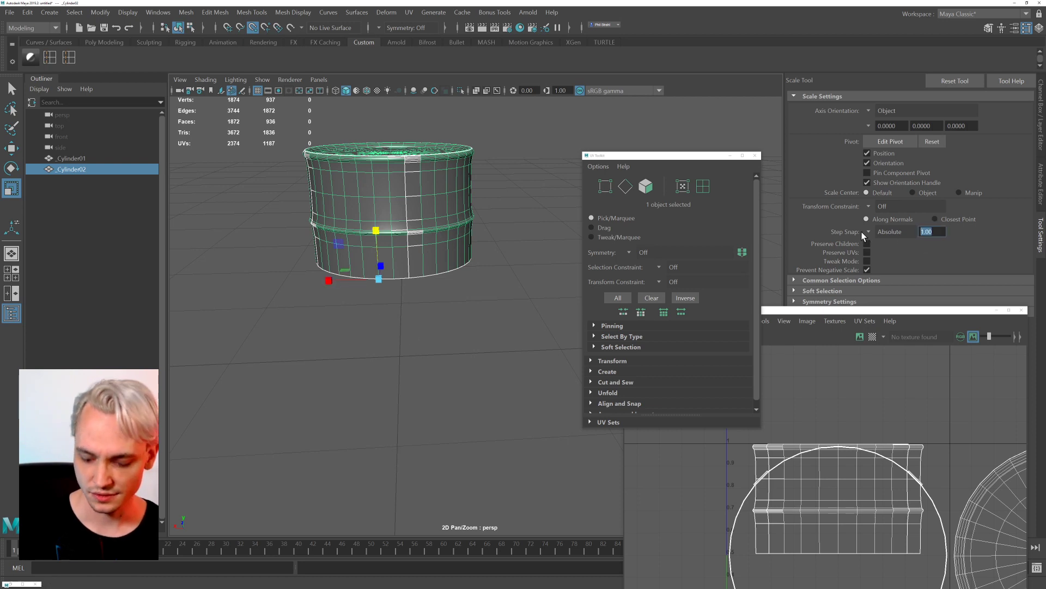
Set the Scale Tool's Step Snap increment to 0.5 and try again to mirror the copy along Y.
text(0.5)
key(Return)
click(375, 278)
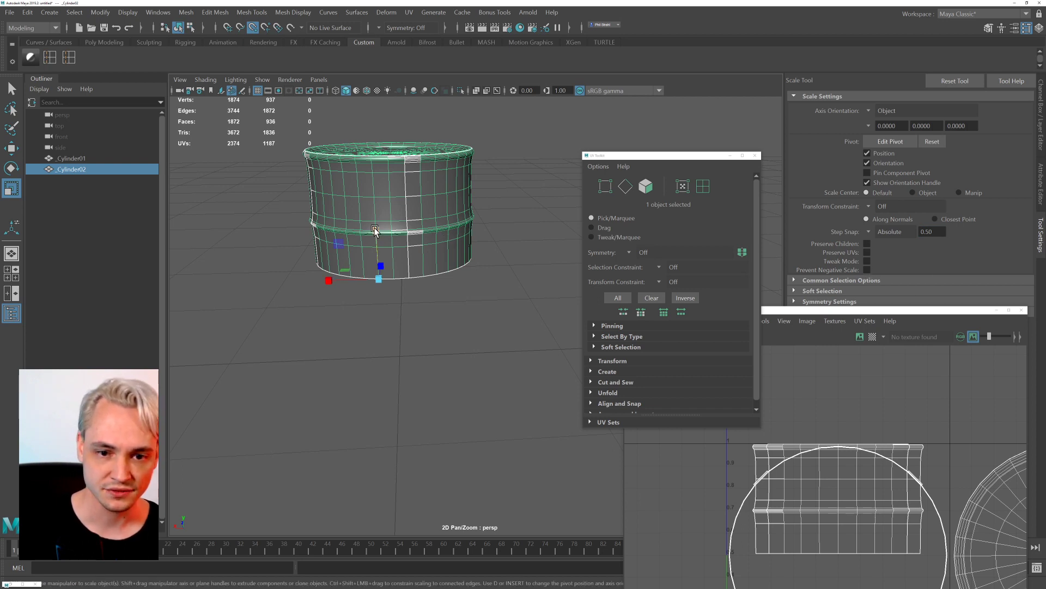
drag(375, 229, 388, 401)
drag(369, 236, 388, 267)
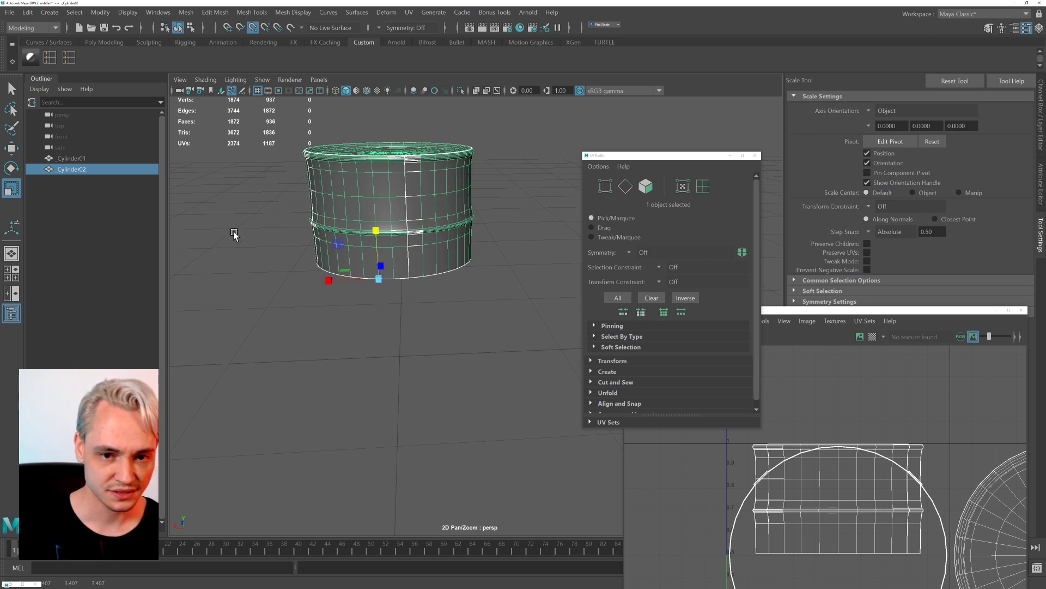
Delete the unscaled copy and reselect the original half barrel.
key(Delete)
click(336, 230)
alt+drag(336, 230, 345, 236)
scroll(352, 231, down, 3)
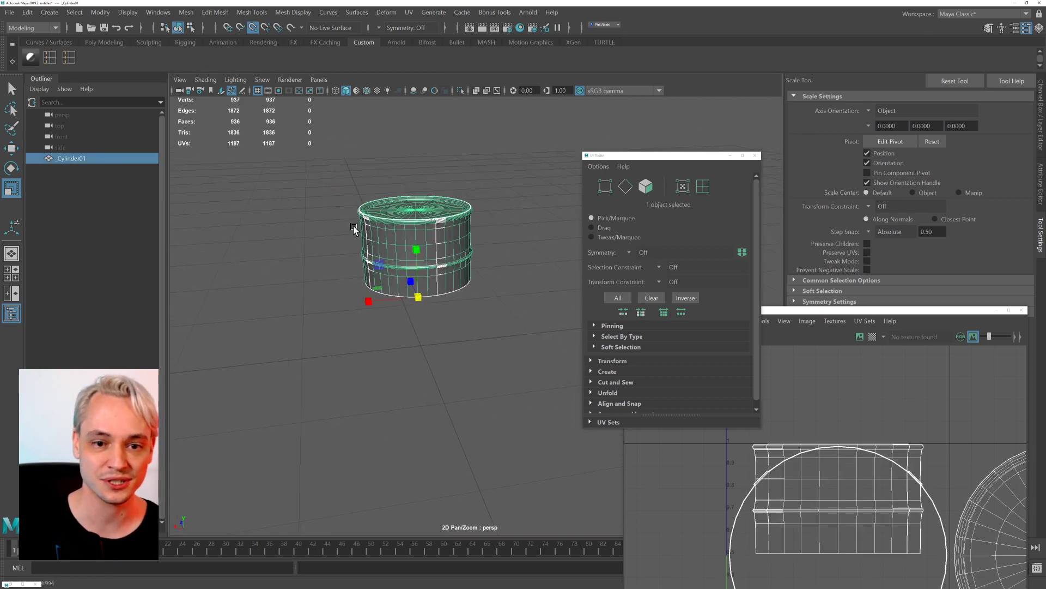
click(56, 12)
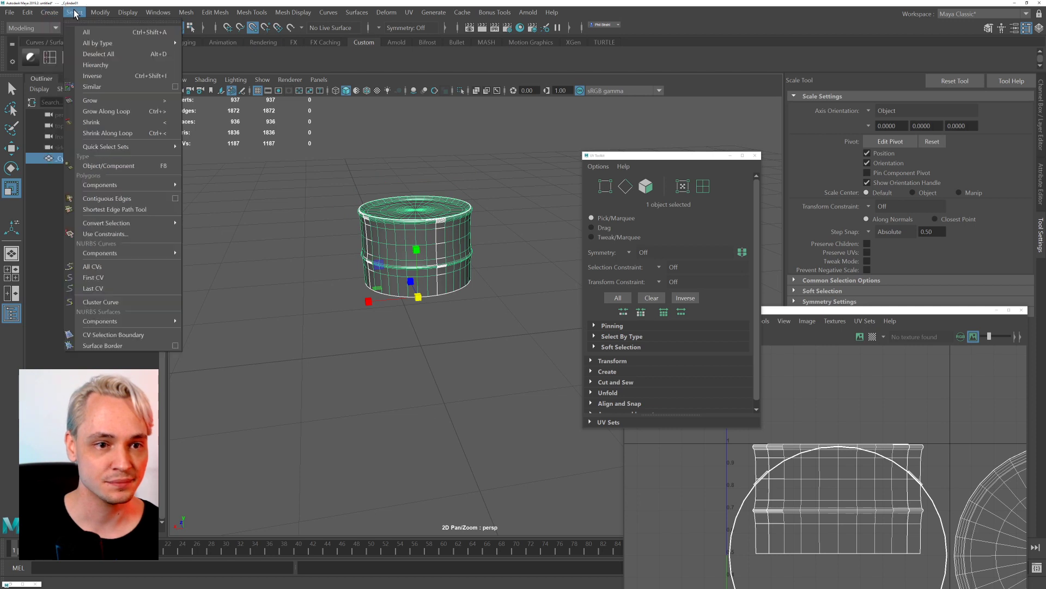
click(105, 13)
click(49, 13)
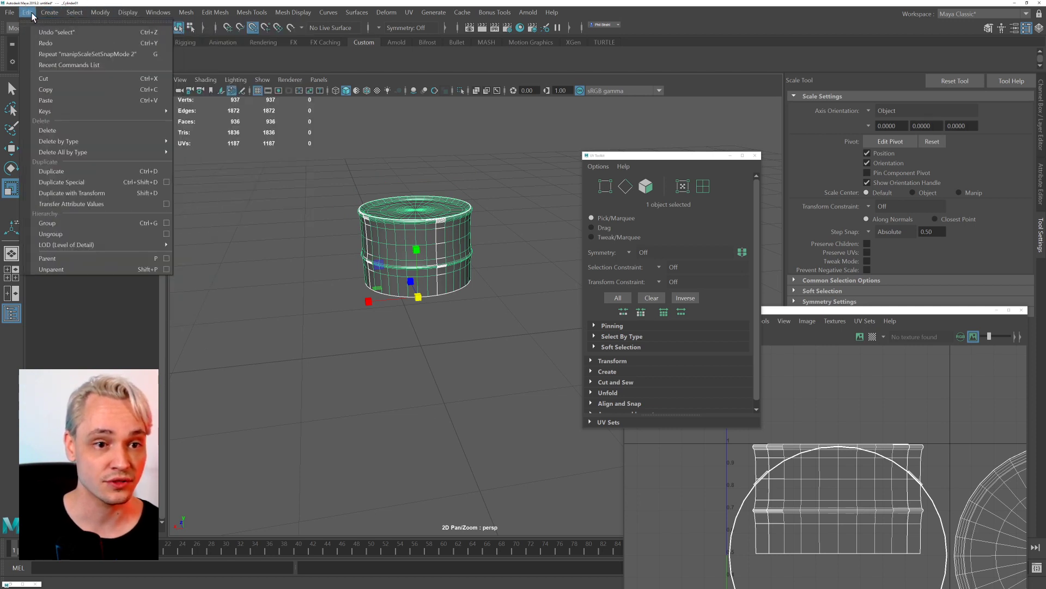
click(406, 187)
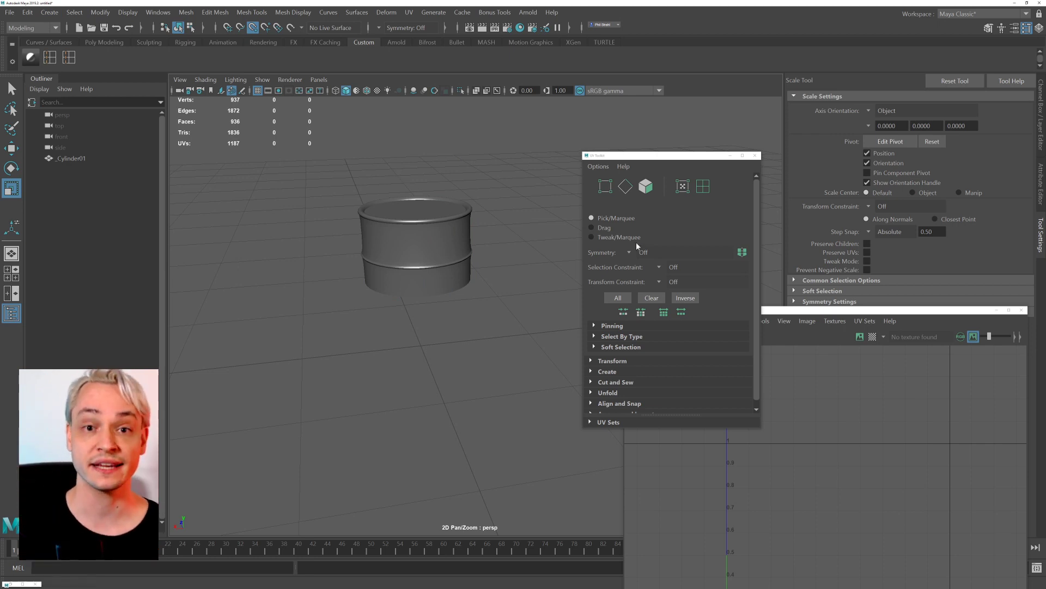
Close the UV Toolkit and show the half barrel's transform attributes.
click(755, 156)
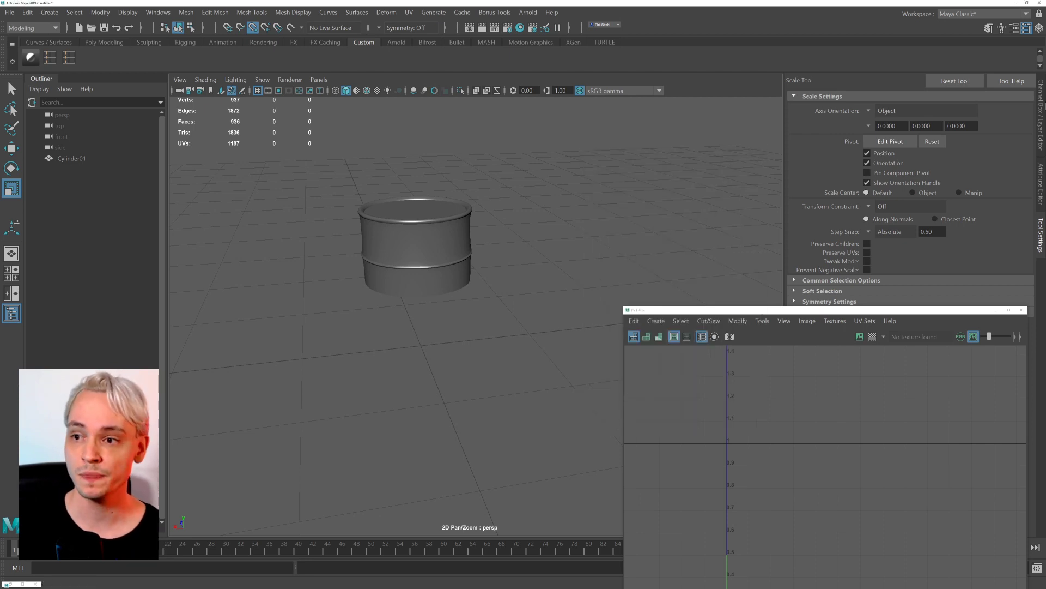
click(1041, 98)
key(ctrl+a)
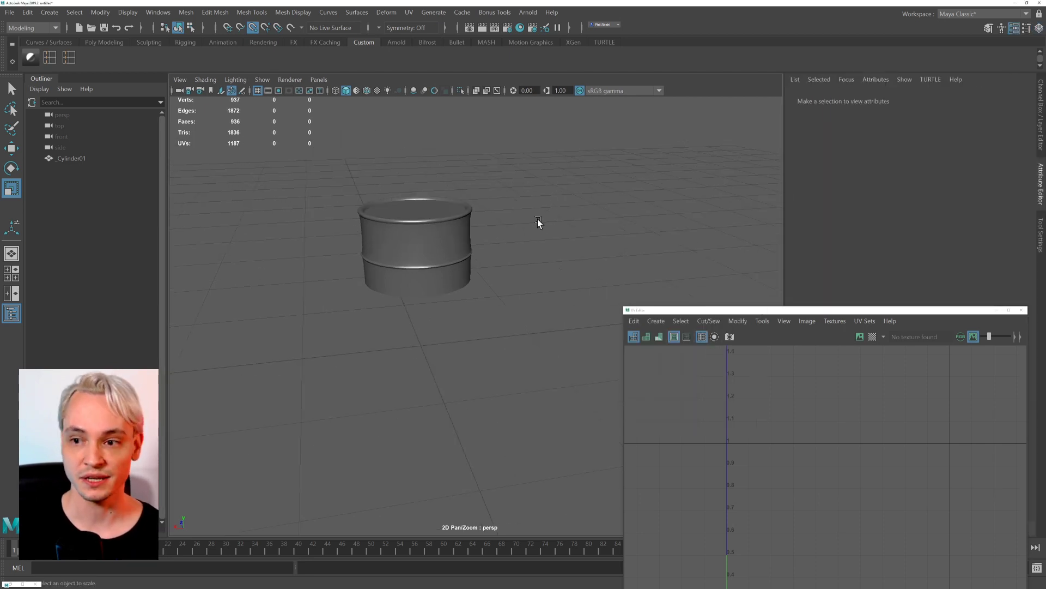
click(391, 248)
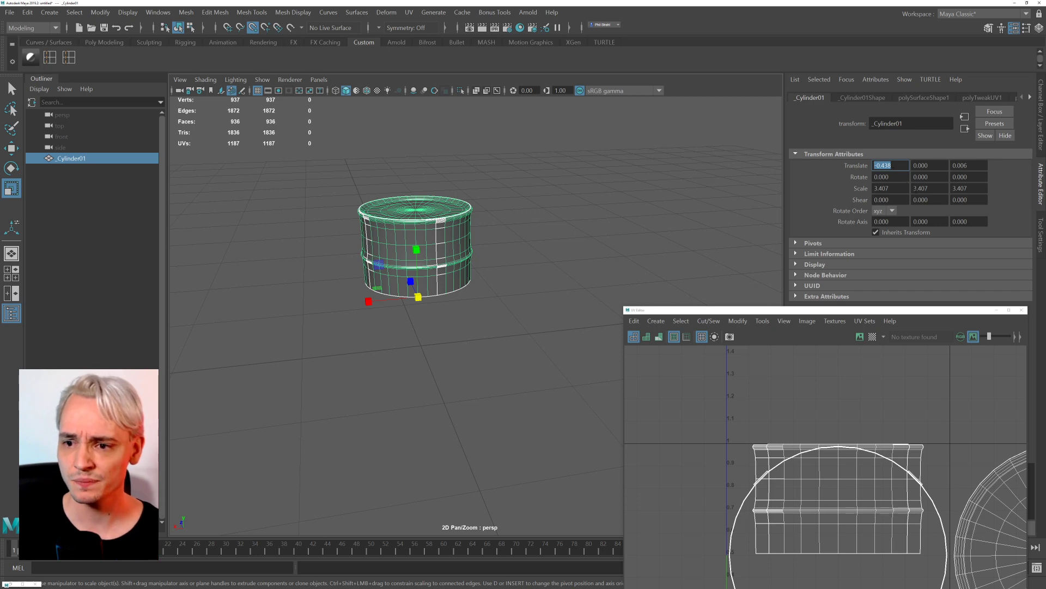
click(903, 188)
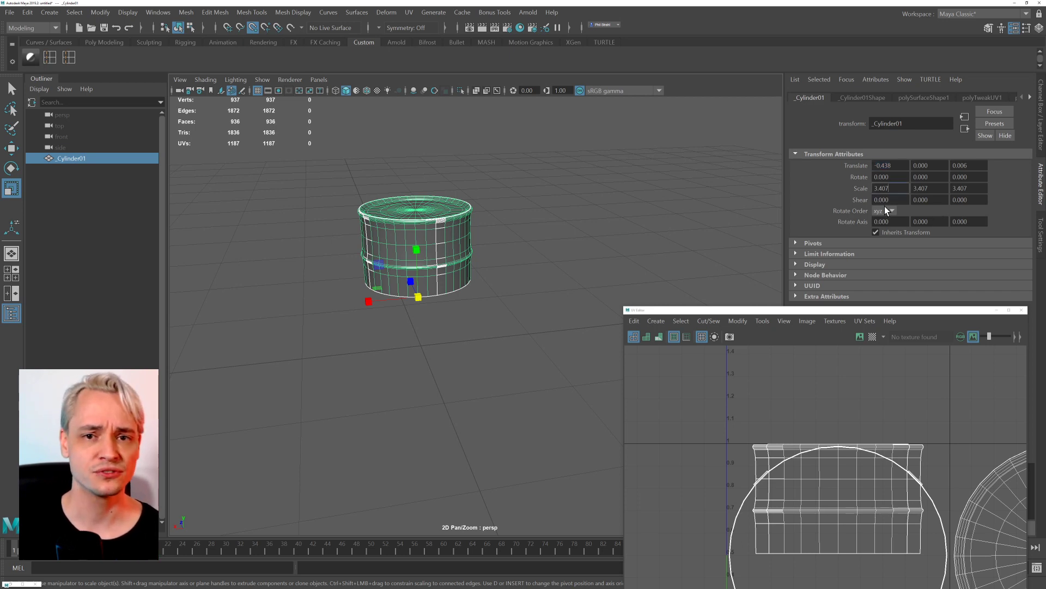
right_drag(428, 248, 436, 225)
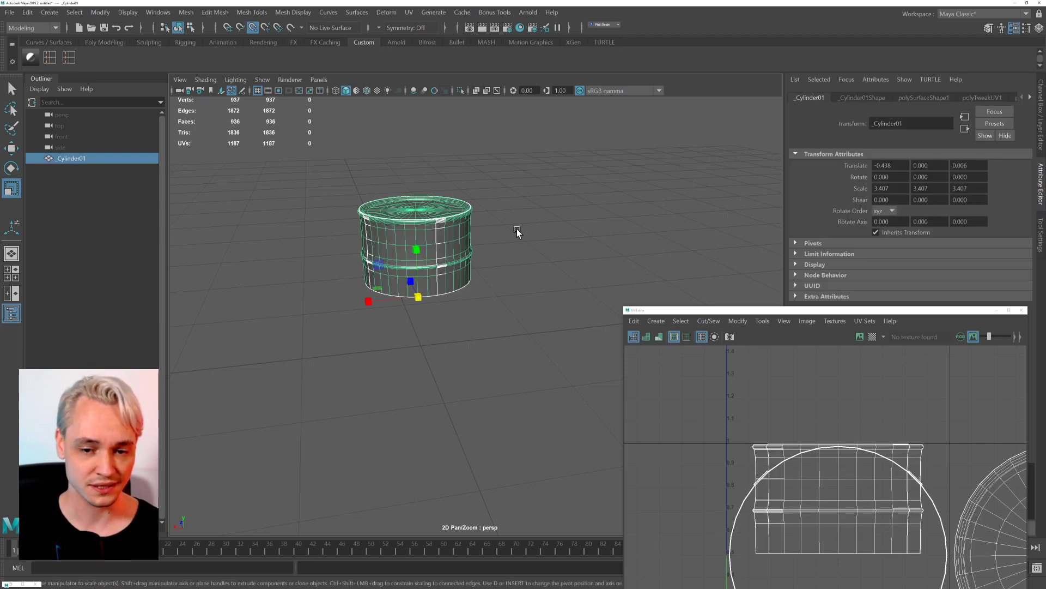
alt+drag(517, 232, 411, 243)
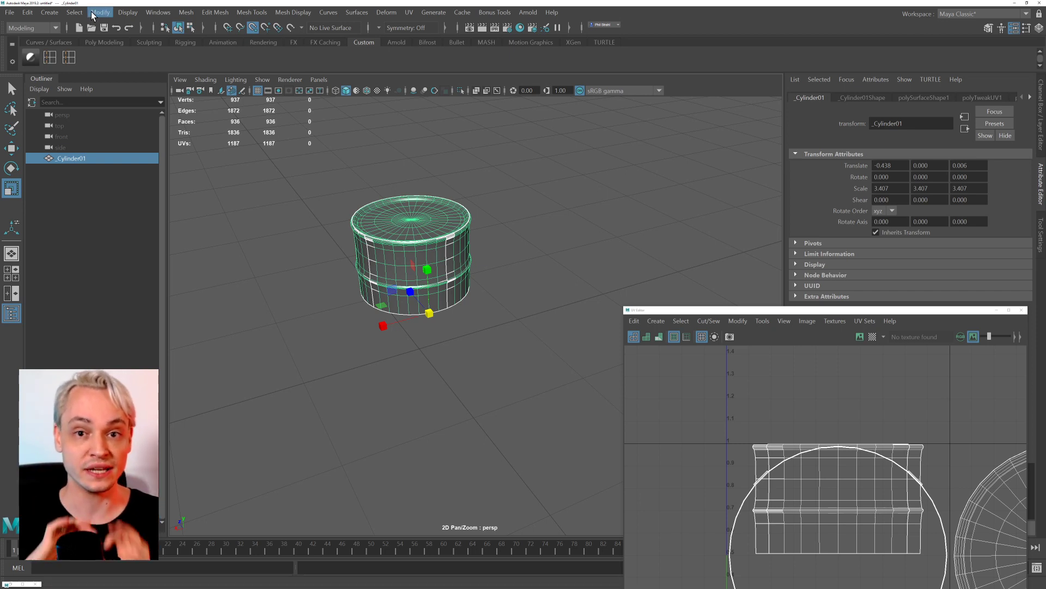
Freeze the half barrel's transformations and keep it selected.
click(126, 13)
mouse_move(38, 13)
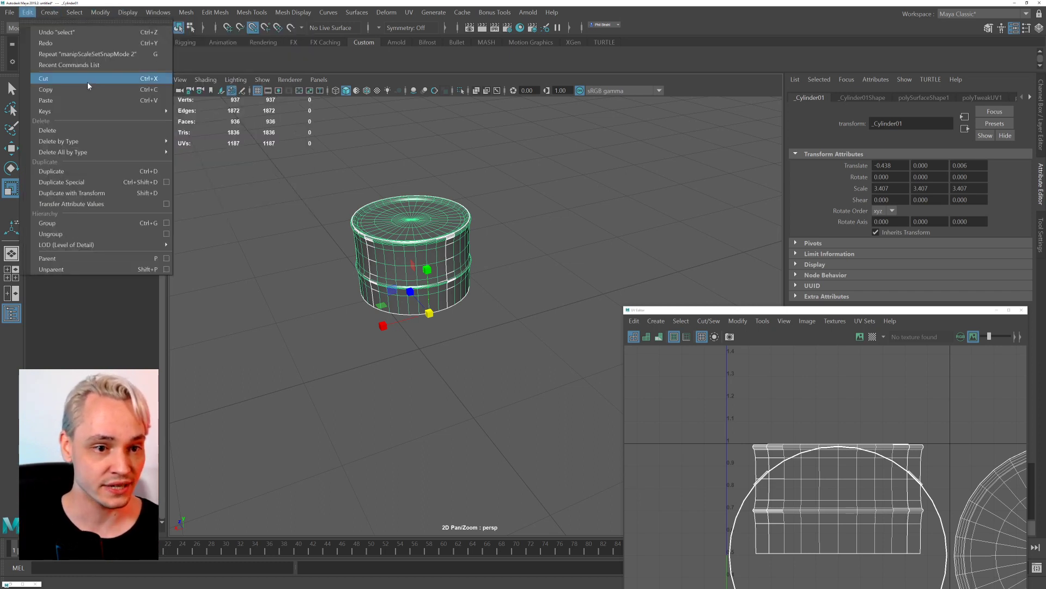
mouse_move(127, 151)
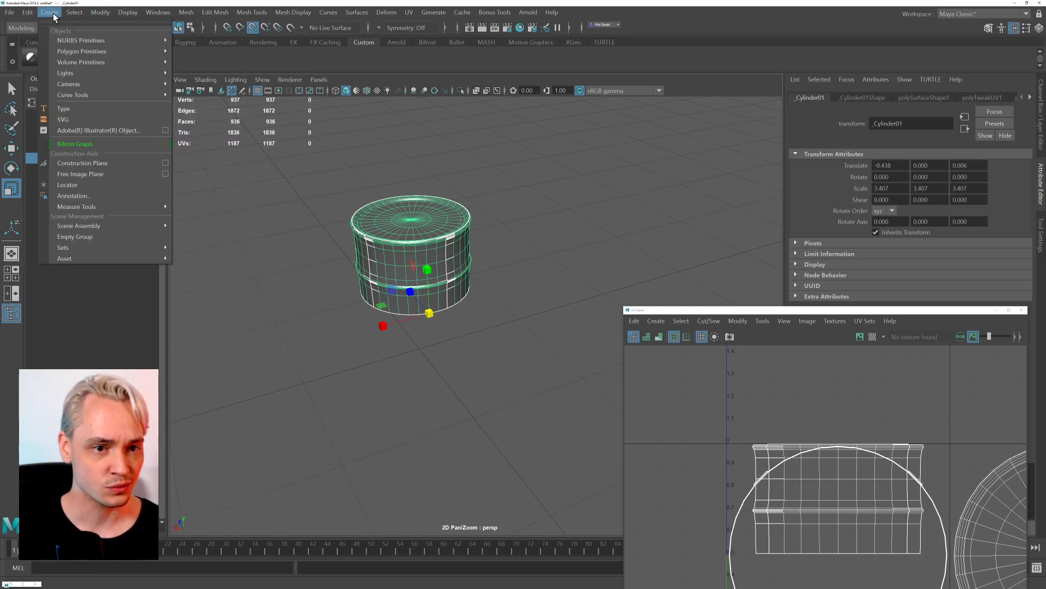
mouse_move(101, 12)
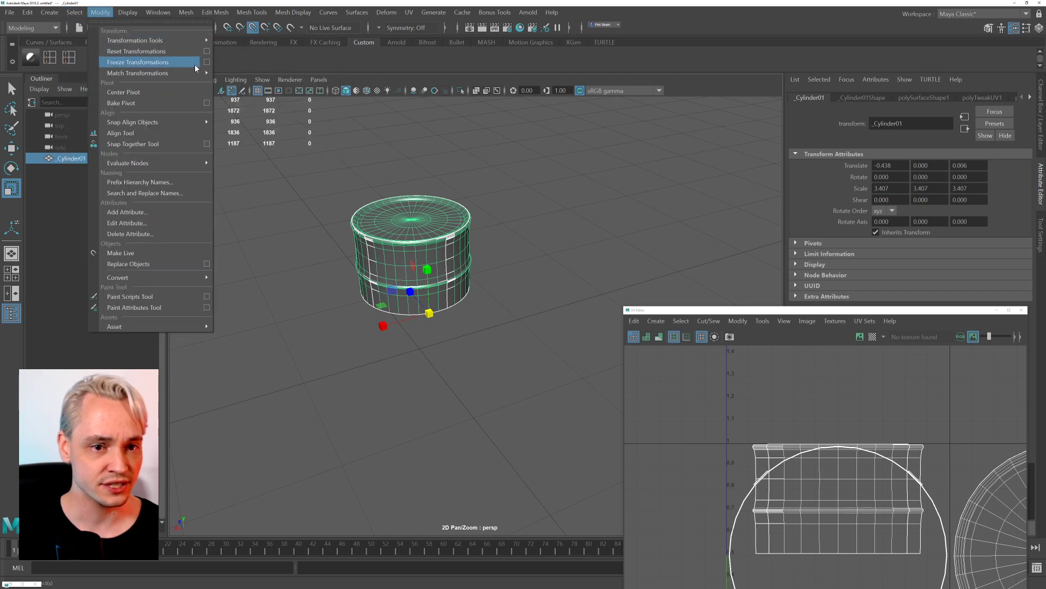
click(175, 62)
click(518, 165)
click(402, 227)
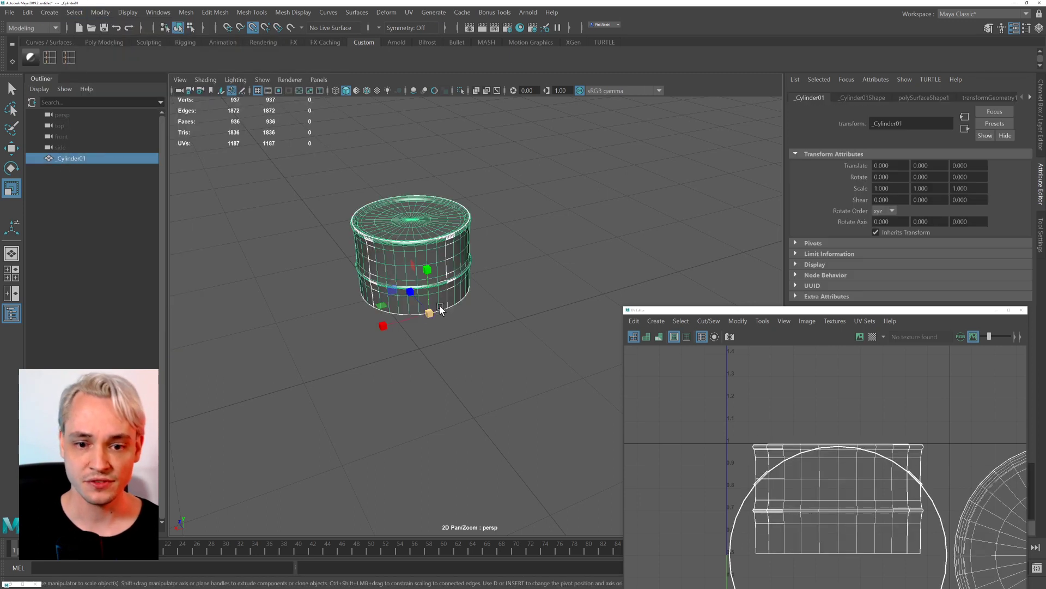
Duplicate the frozen half barrel and set the copy's Translate Y to -1.
key(ctrl+d)
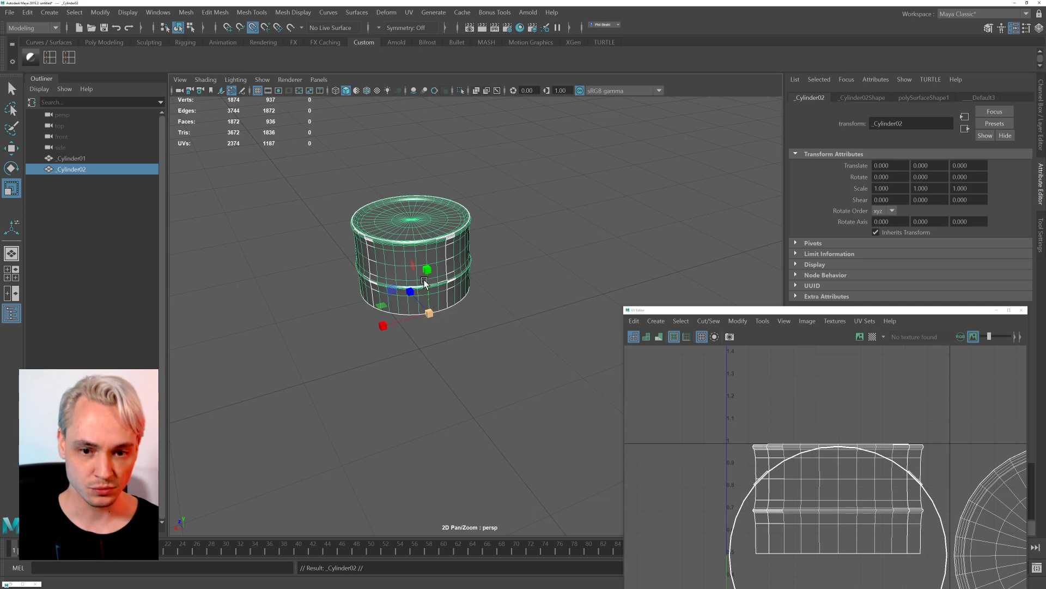
drag(424, 282, 428, 282)
drag(426, 469, 427, 468)
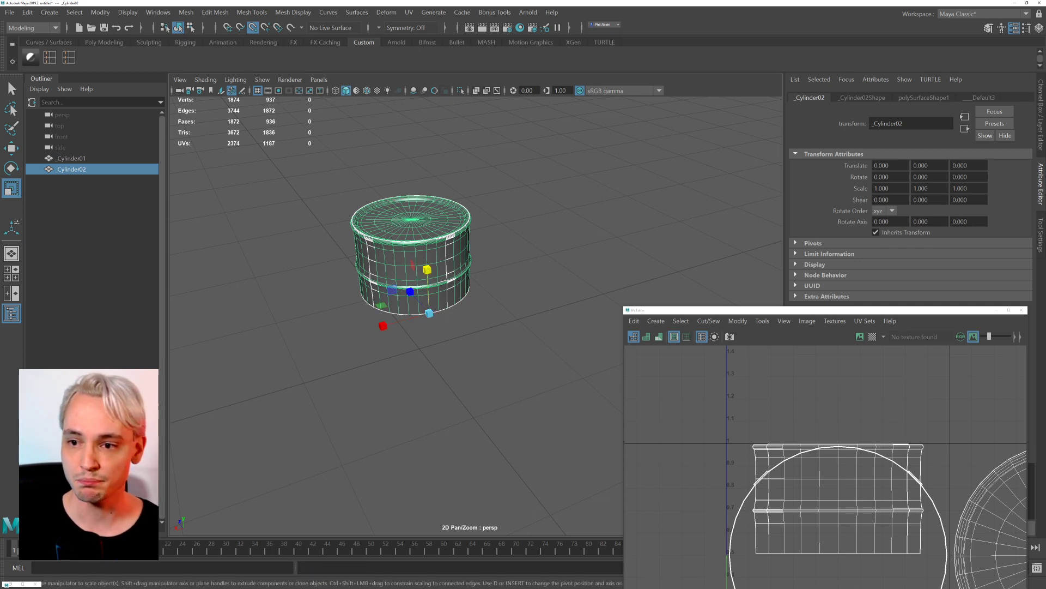
click(920, 165)
text(-1)
key(Return)
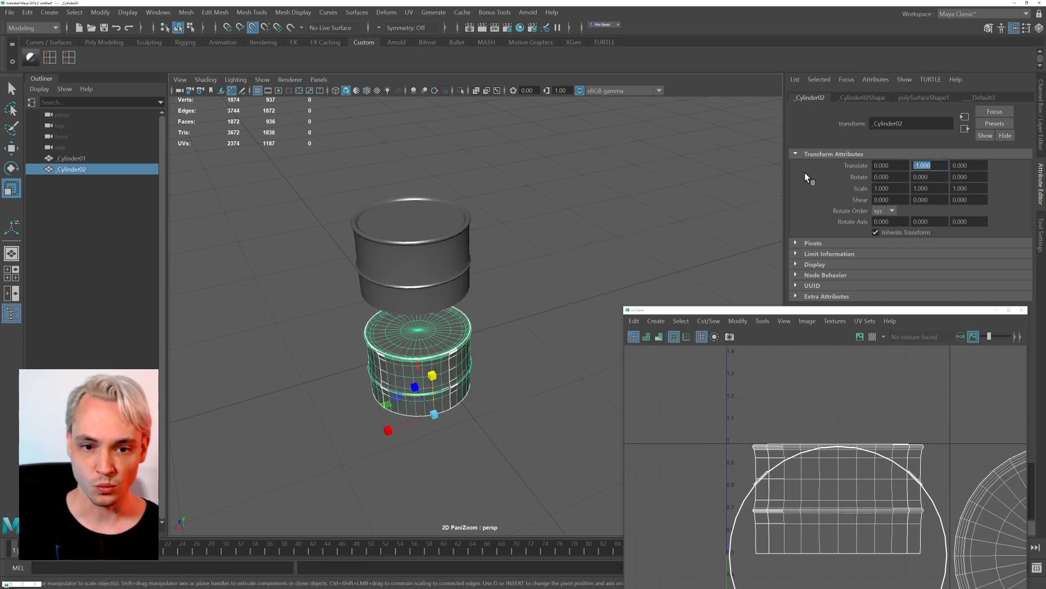
Set the copy's Translate Y to 0 and its Scale Y to -1 to mirror it downward, and deselect it.
mouse_move(365, 327)
alt+mouse_down()
mouse_move(385, 299)
mouse_move(371, 310)
alt+mouse_up()
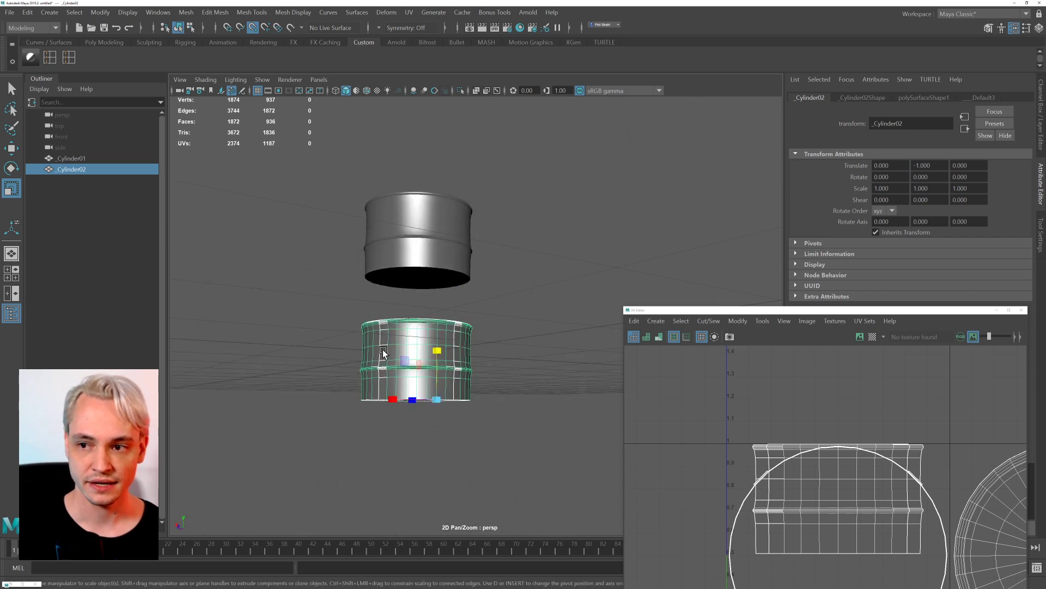
drag(939, 165, 911, 166)
text(0)
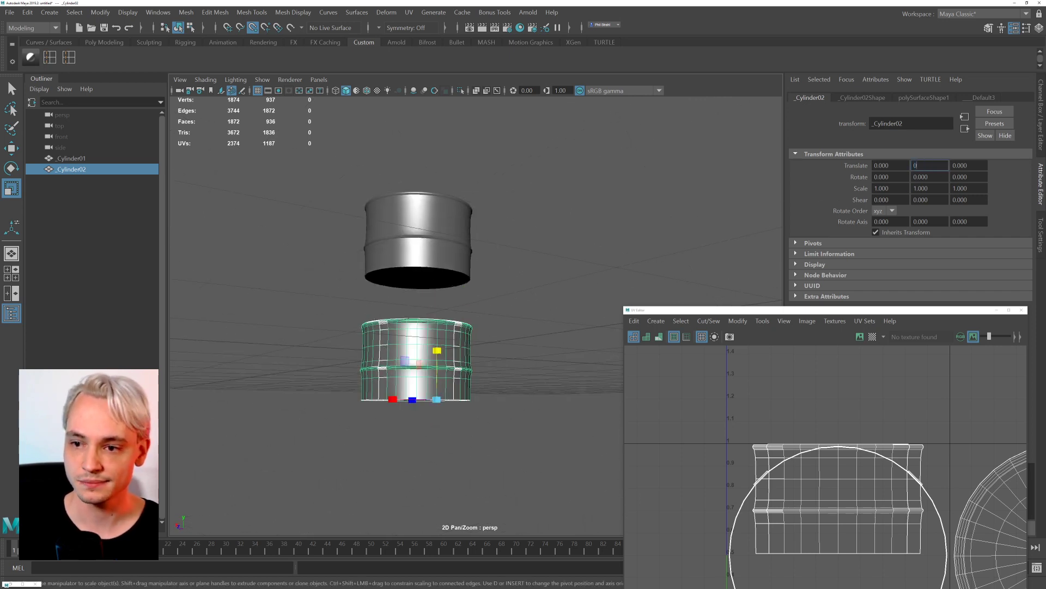
click(940, 191)
key(Return)
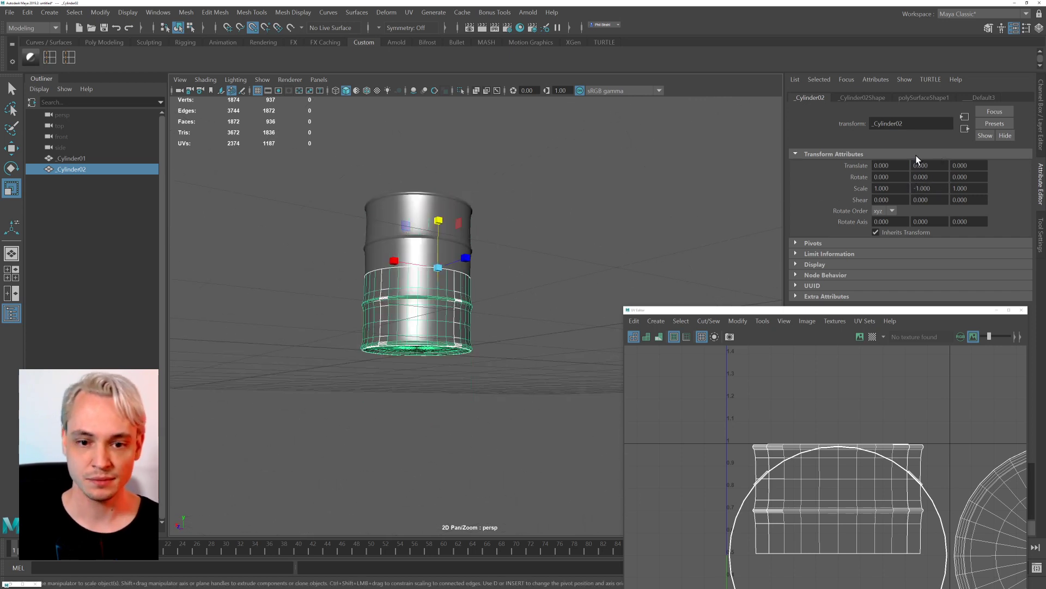
click(547, 198)
alt+drag(565, 197, 482, 227)
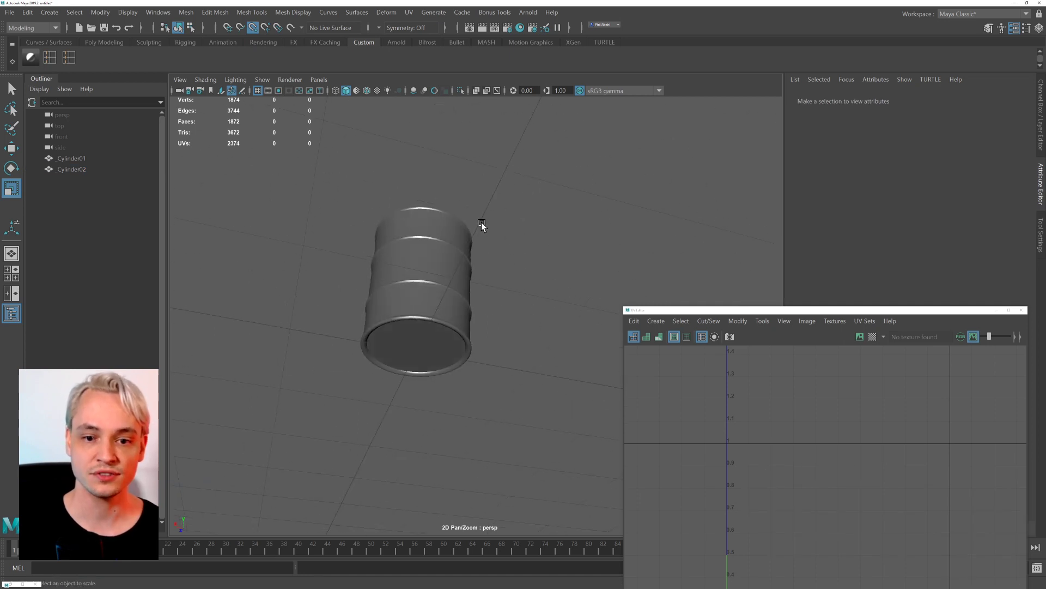
Select both barrel halves and combine them into a single mesh.
click(450, 238)
click(462, 290)
alt+drag(462, 291, 436, 243)
shift+click(436, 244)
key(space)
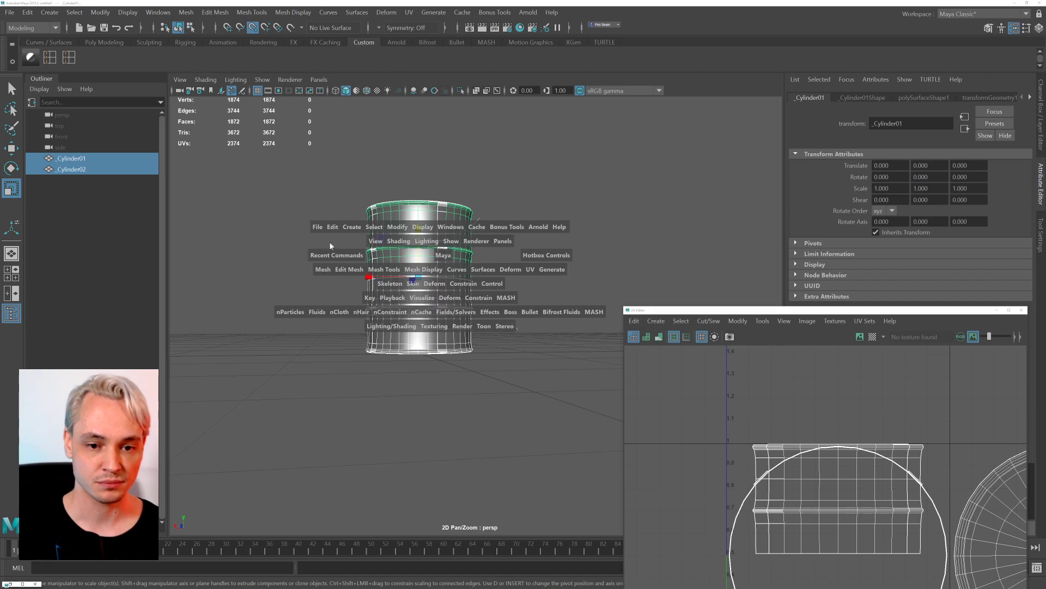
click(323, 269)
click(352, 306)
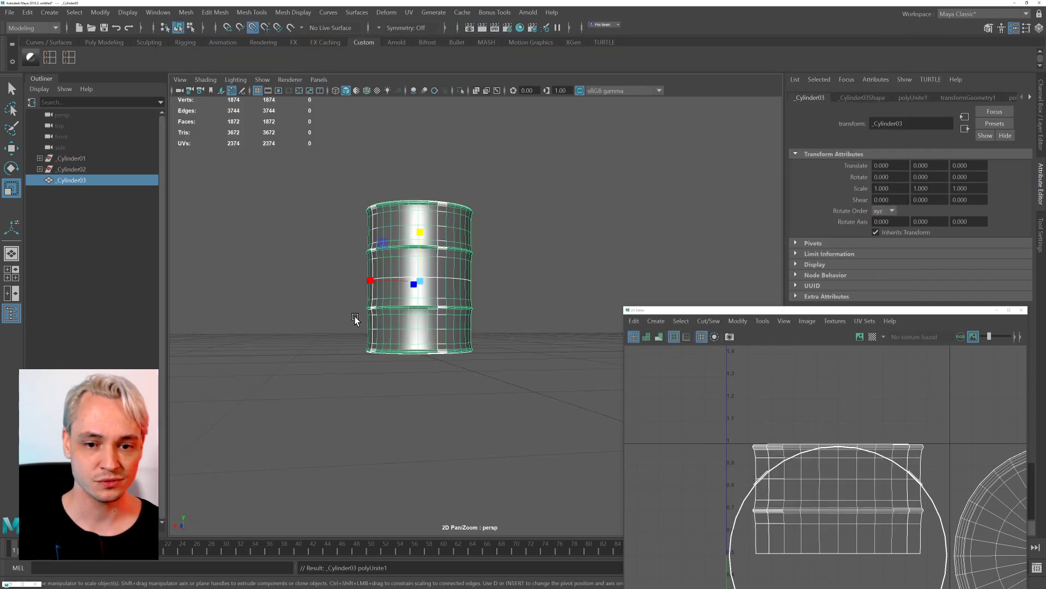
Select a vertex on the barrel's middle seam and move it outward along X to test whether the two halves are joined.
alt+right_drag(355, 320, 390, 377)
alt+middle_drag(389, 377, 525, 428)
alt+right_drag(455, 276, 319, 210)
click(336, 212)
alt+drag(344, 247, 384, 231)
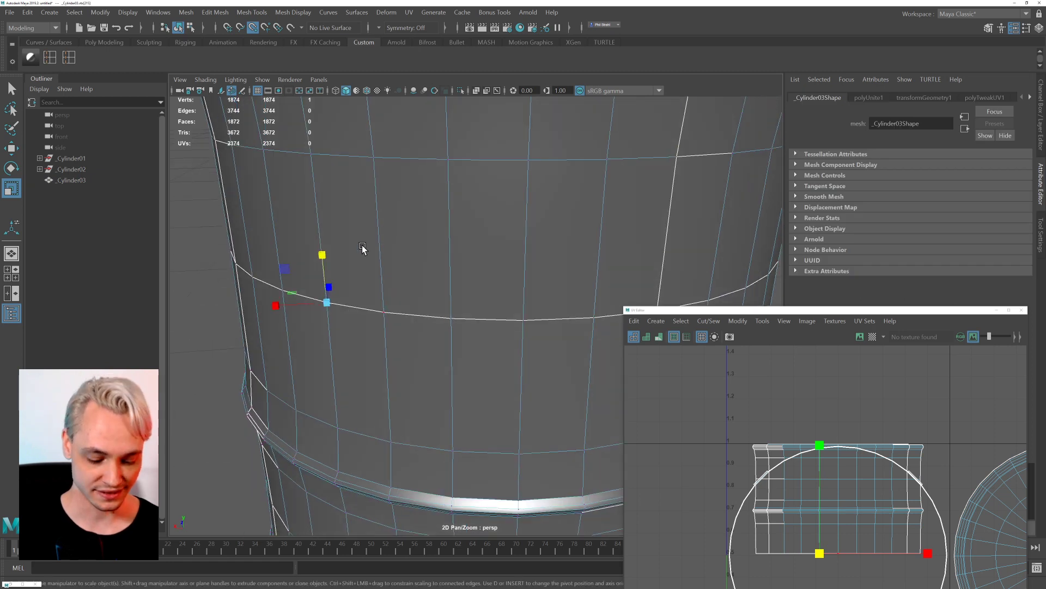
key(w)
drag(306, 306, 292, 326)
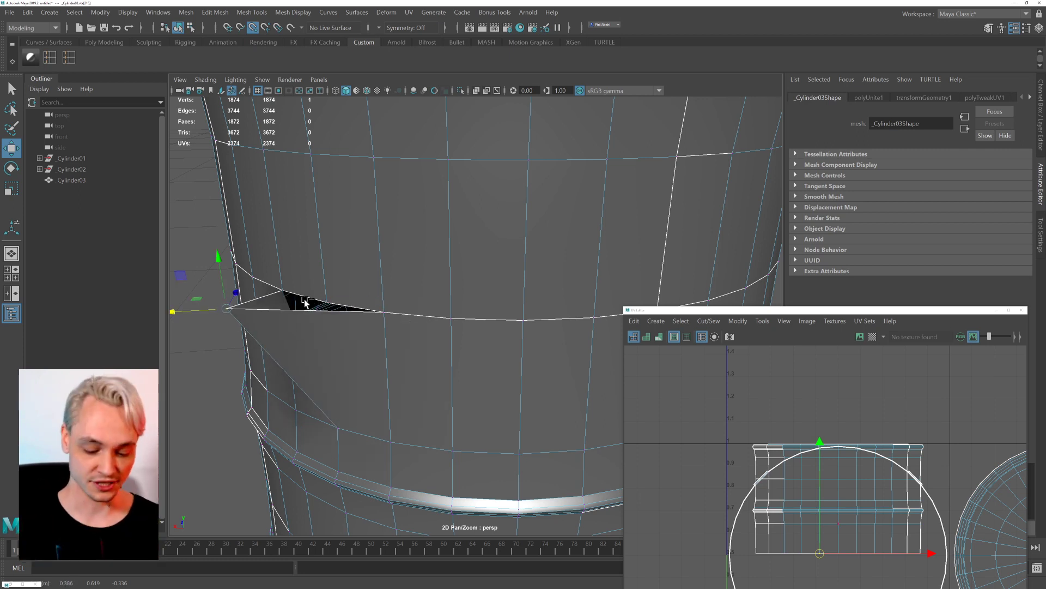
Undo the test move of the seam vertex and select the whole barrel as an object.
key(ctrl+z)
right_drag(459, 291, 520, 263)
scroll(362, 287, down, 5)
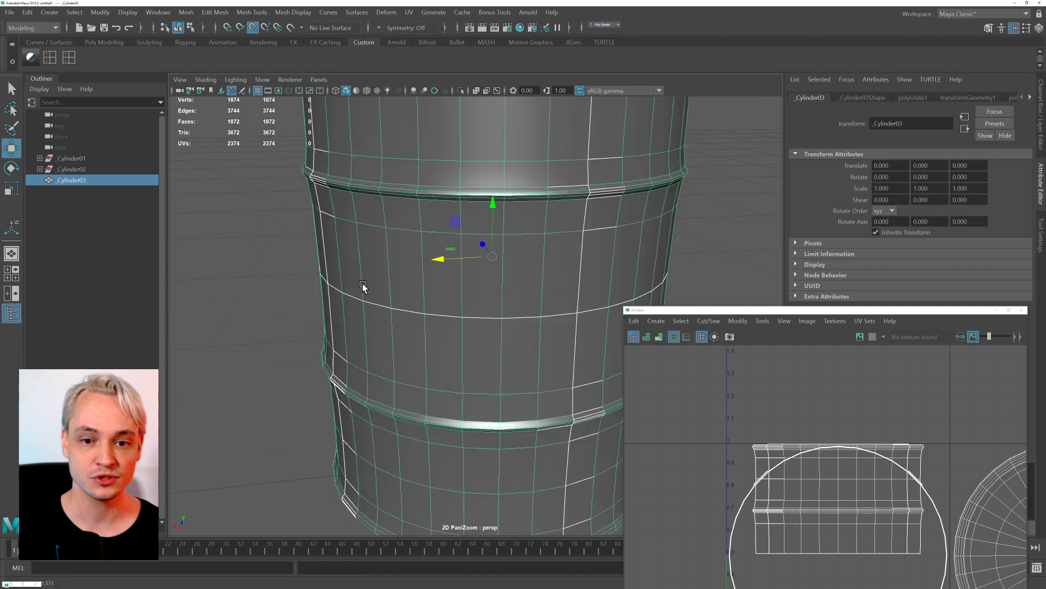
click(325, 264)
click(432, 259)
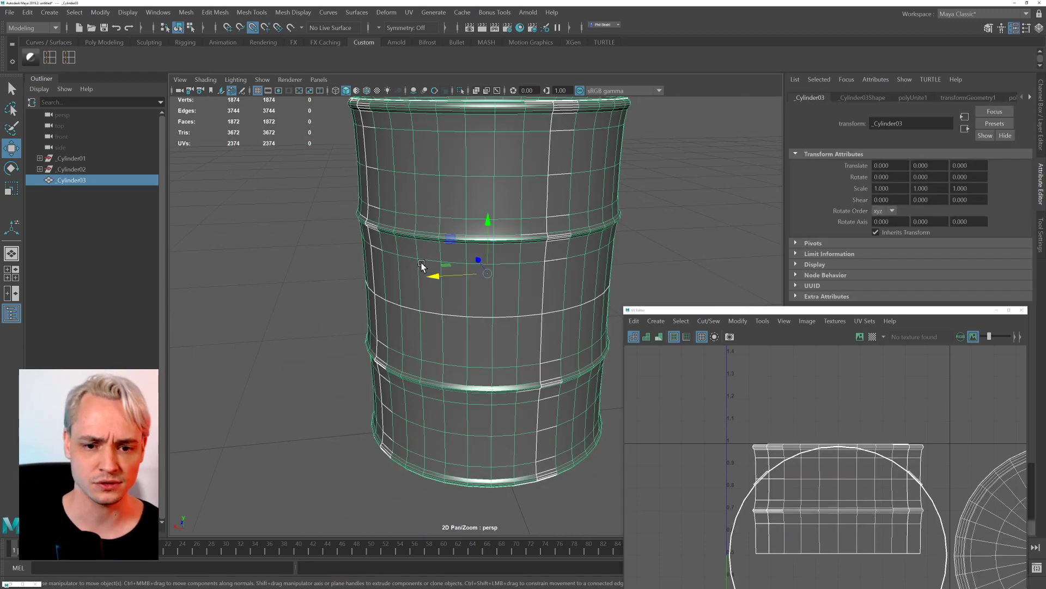
Try to merge the barrel's vertices with the default 0.05 threshold and inspect the resulting shape.
key(space)
click(185, 187)
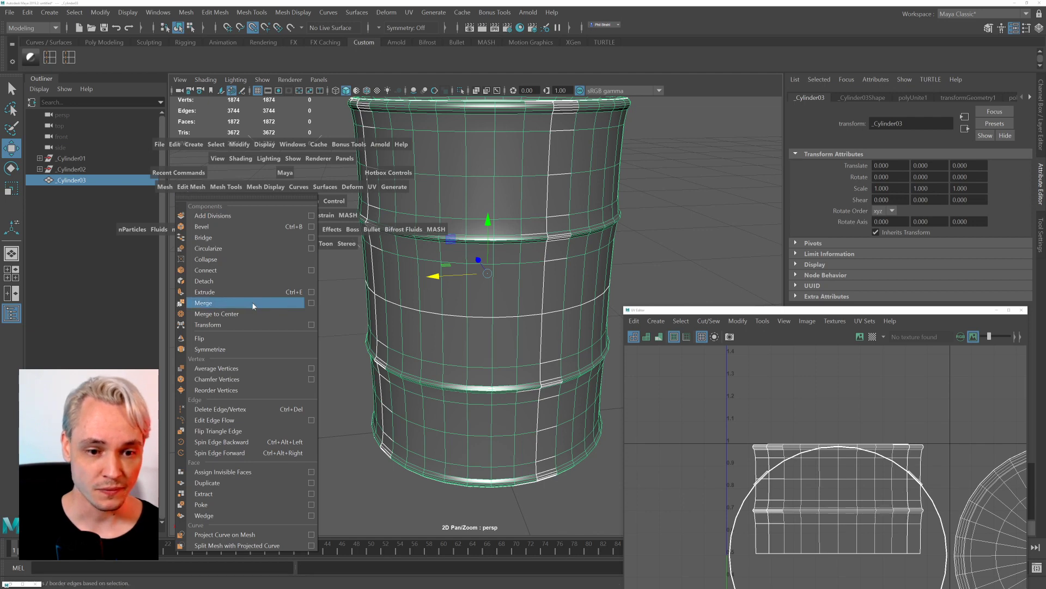
click(203, 302)
alt+drag(422, 297, 363, 264)
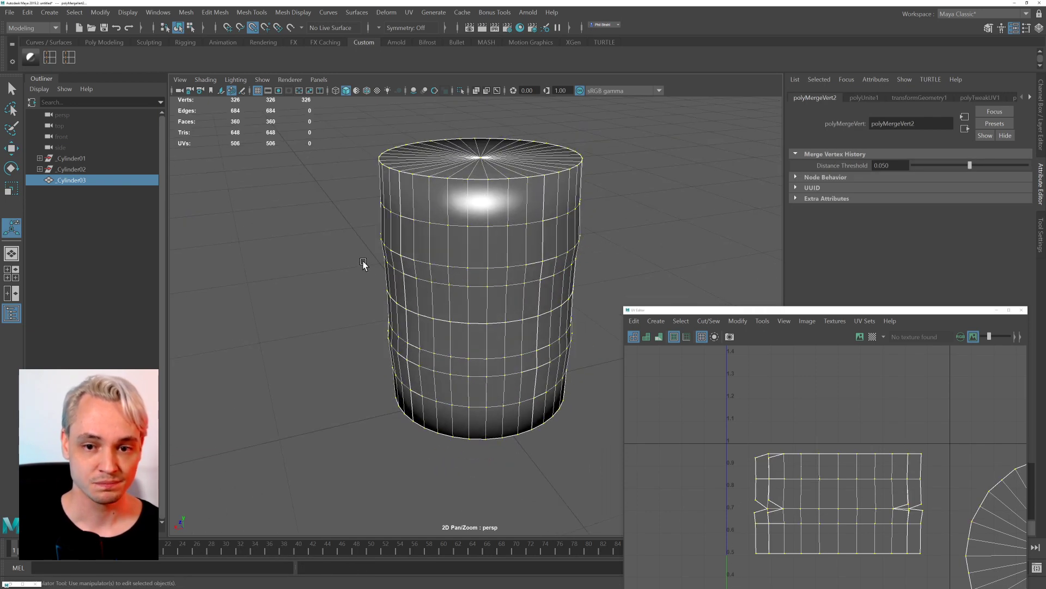
key(3)
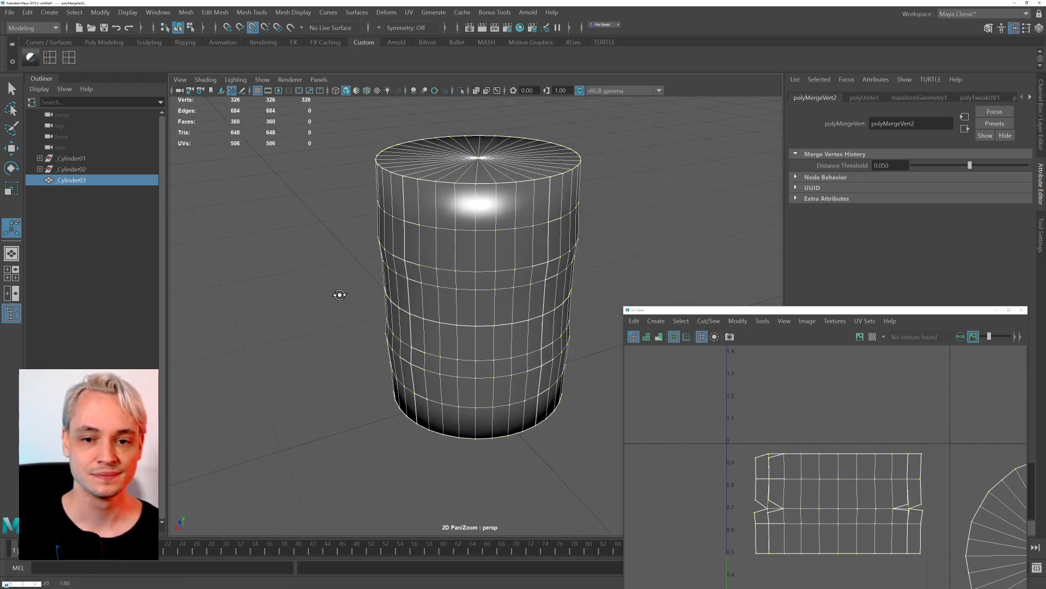
click(334, 324)
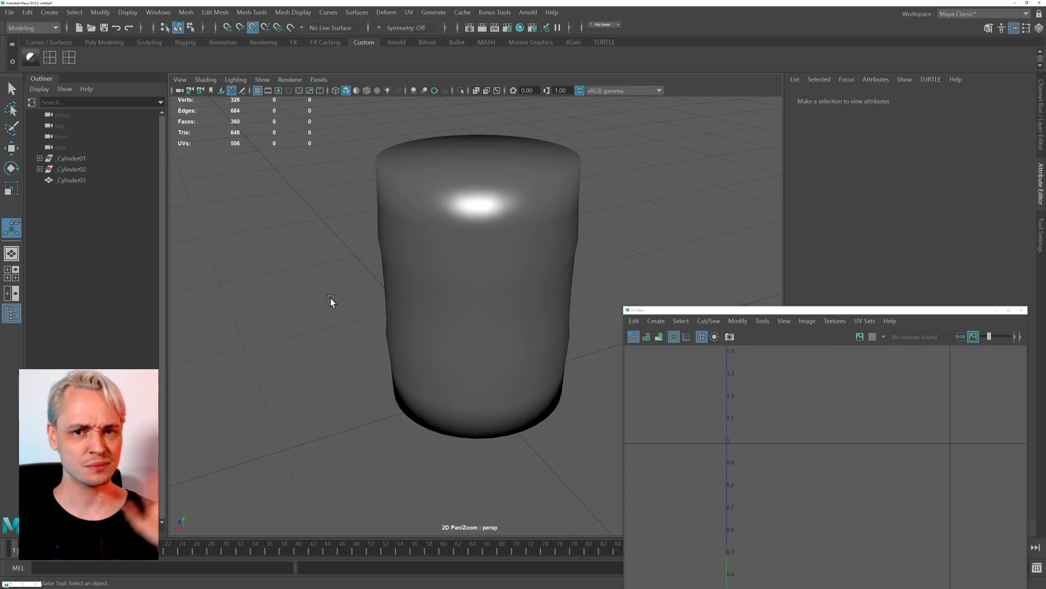
Undo the vertex merge to restore the detailed barrel.
key(ctrl+z)
key(ctrl+z)
key(ctrl+z)
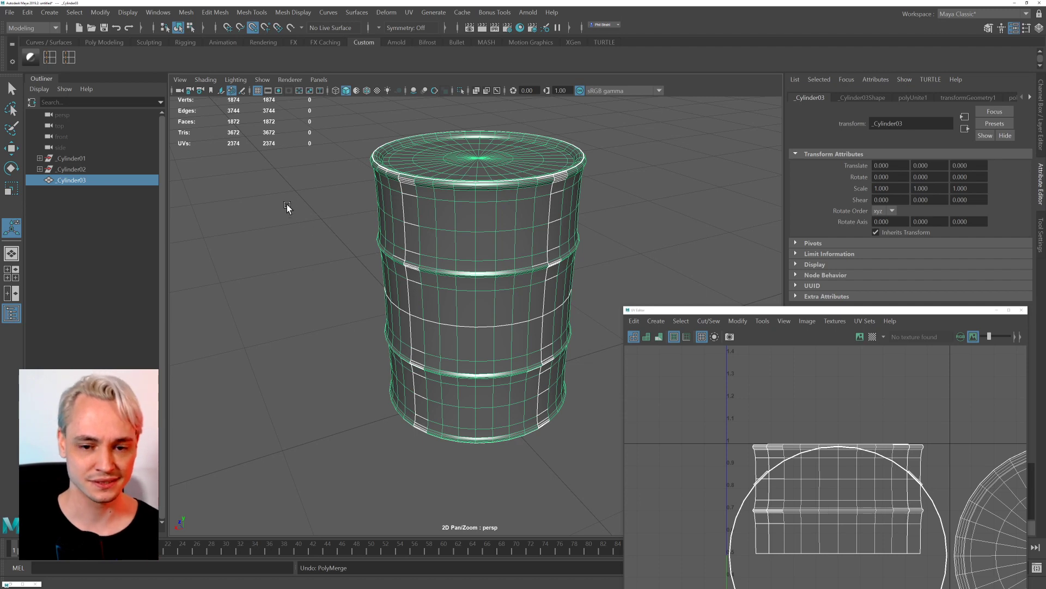
Merge the barrel's coincident seam vertices with the merge threshold set to 0.0001.
scroll(287, 207, up, 3)
key(space)
click(191, 214)
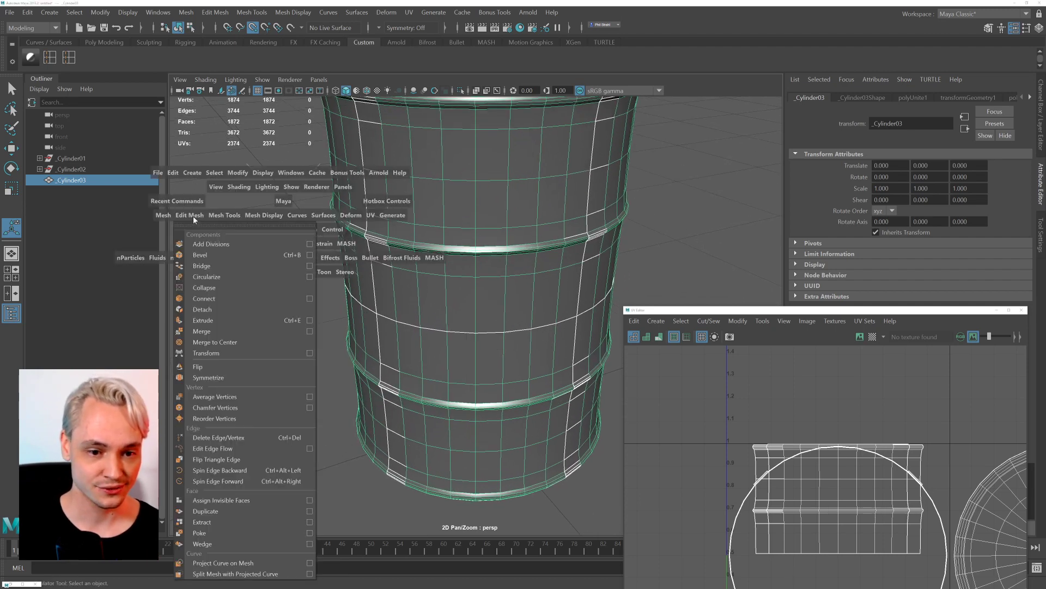
click(310, 331)
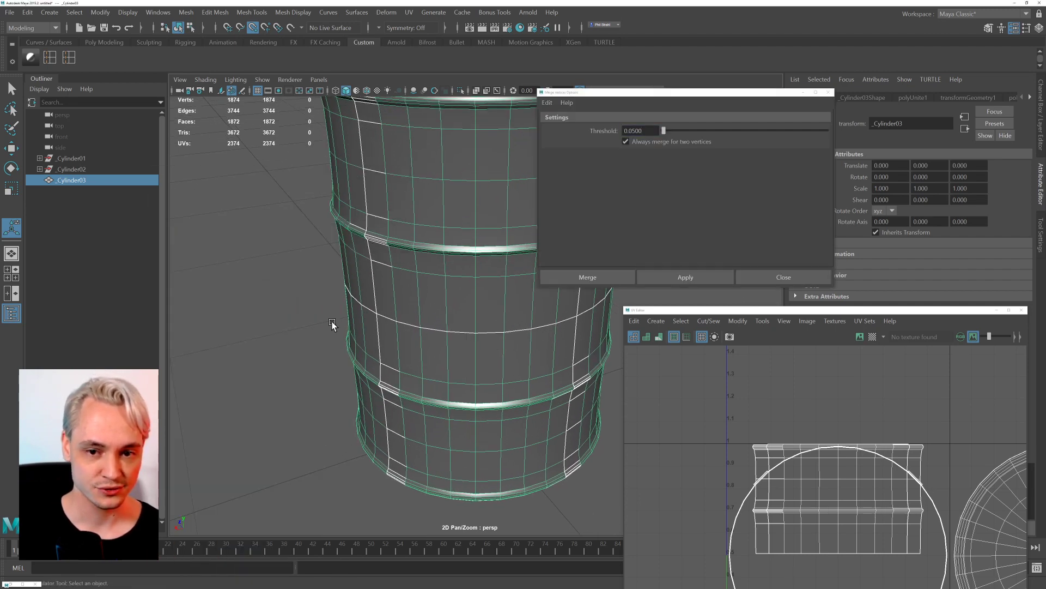
click(657, 131)
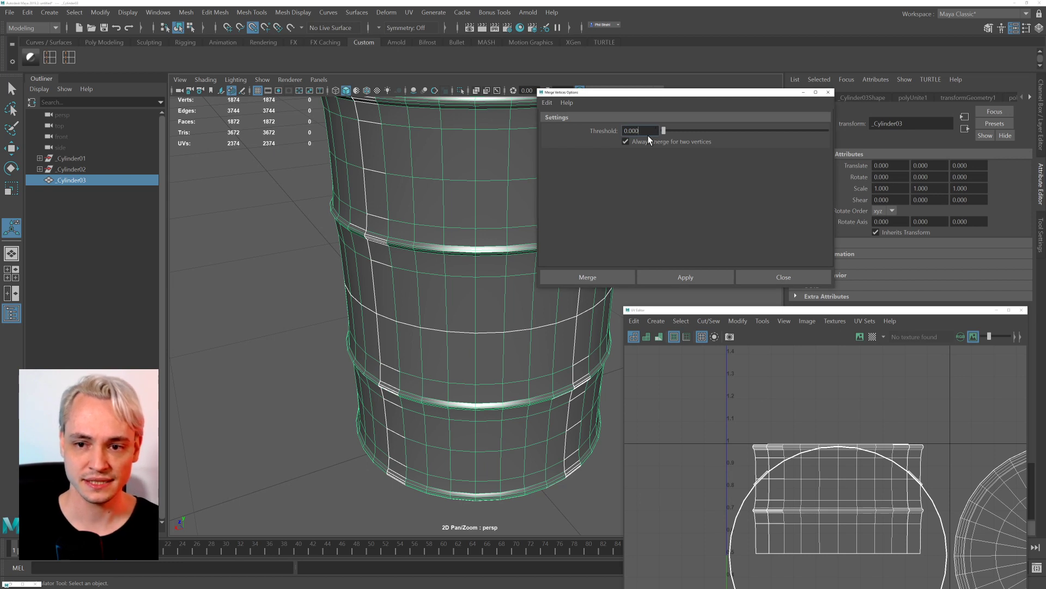
click(676, 276)
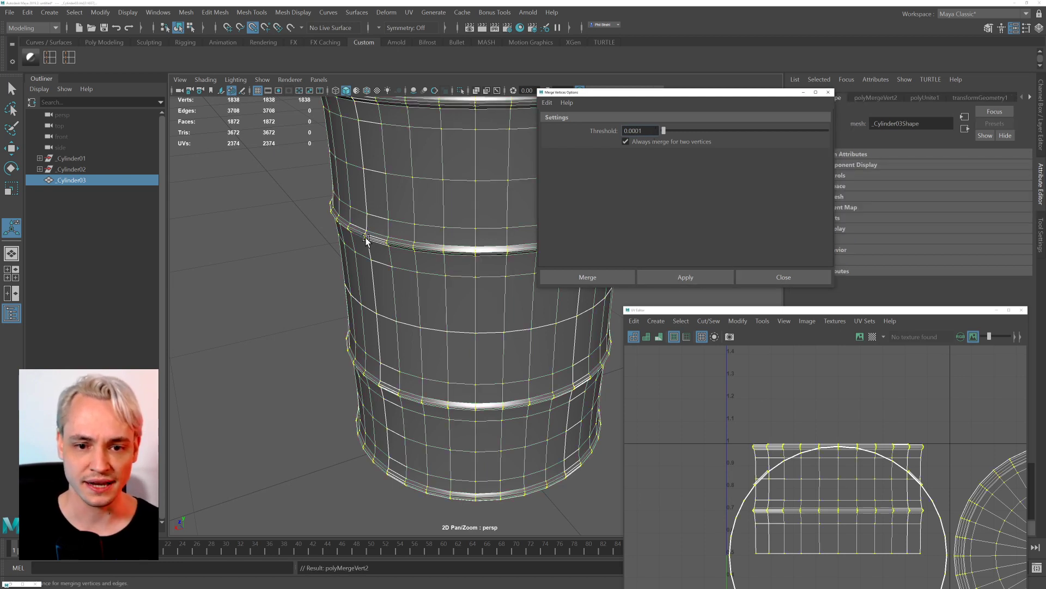
Test the join by moving a vertex on the middle seam, close the merge options, and undo the move.
right_drag(310, 307, 312, 311)
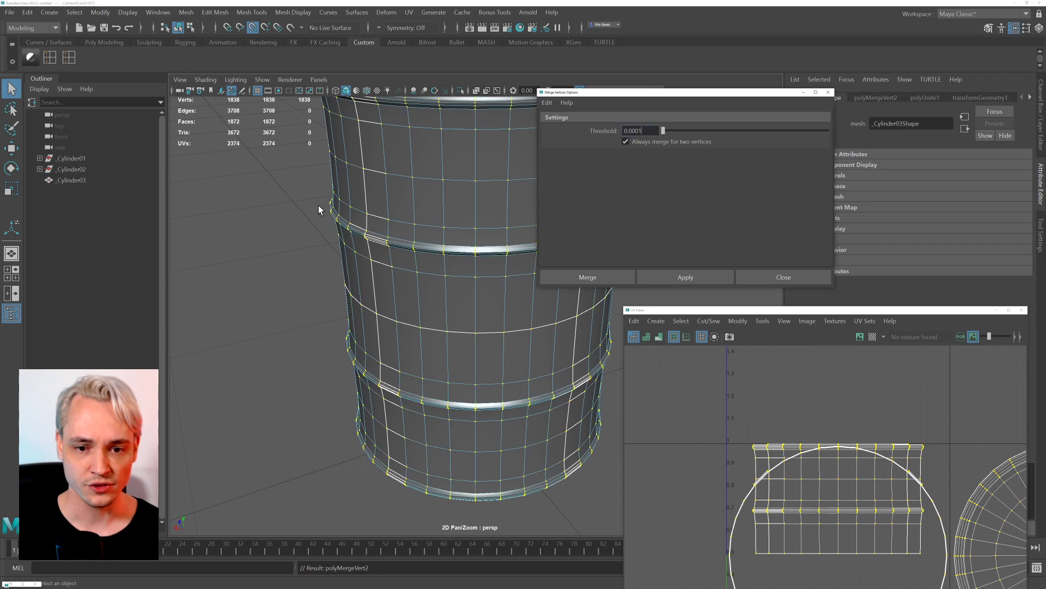
mouse_move(319, 206)
alt+right_down()
mouse_move(371, 250)
mouse_move(357, 204)
alt+right_up()
right_click(361, 232)
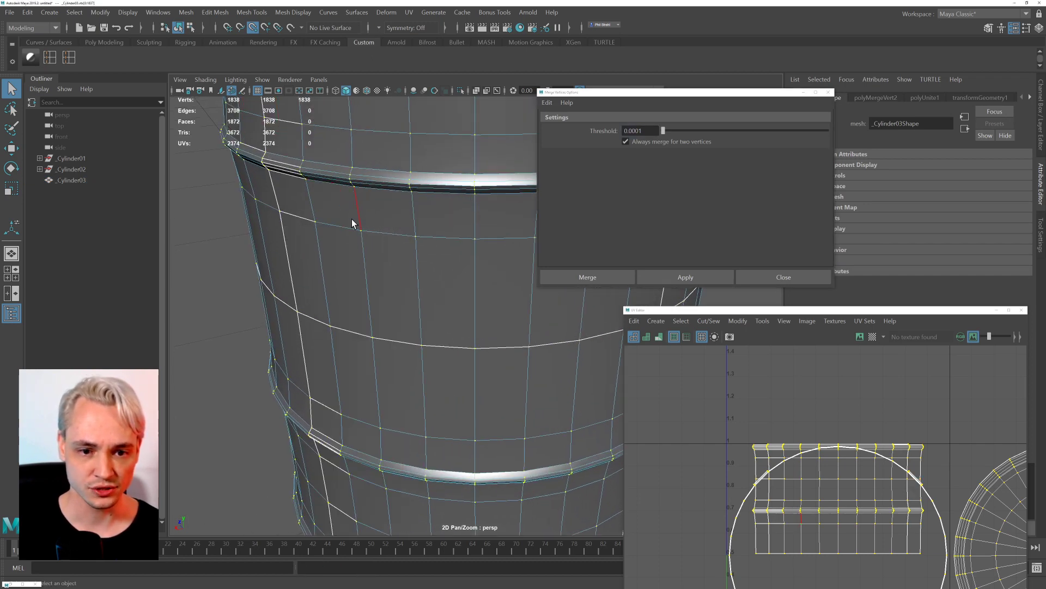
right_drag(374, 251, 311, 235)
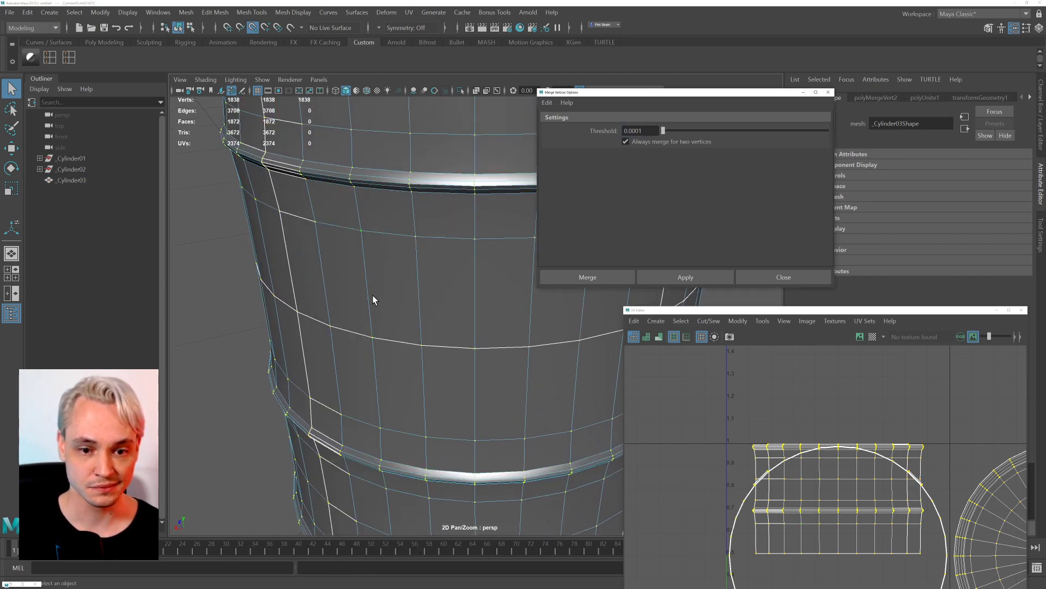
click(373, 337)
key(w)
mouse_move(374, 337)
mouse_down()
mouse_move(205, 400)
mouse_move(381, 354)
mouse_up()
click(776, 277)
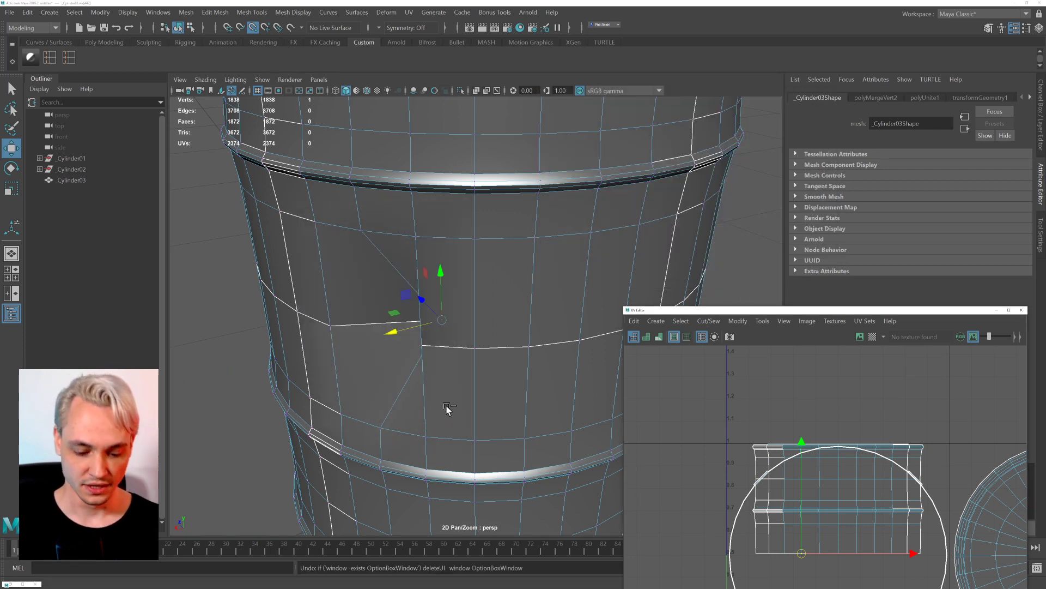
key(ctrl+z)
Select the whole barrel and reposition the UV Editor to show the barrel's full UV layout.
alt+right_drag(457, 407, 320, 166)
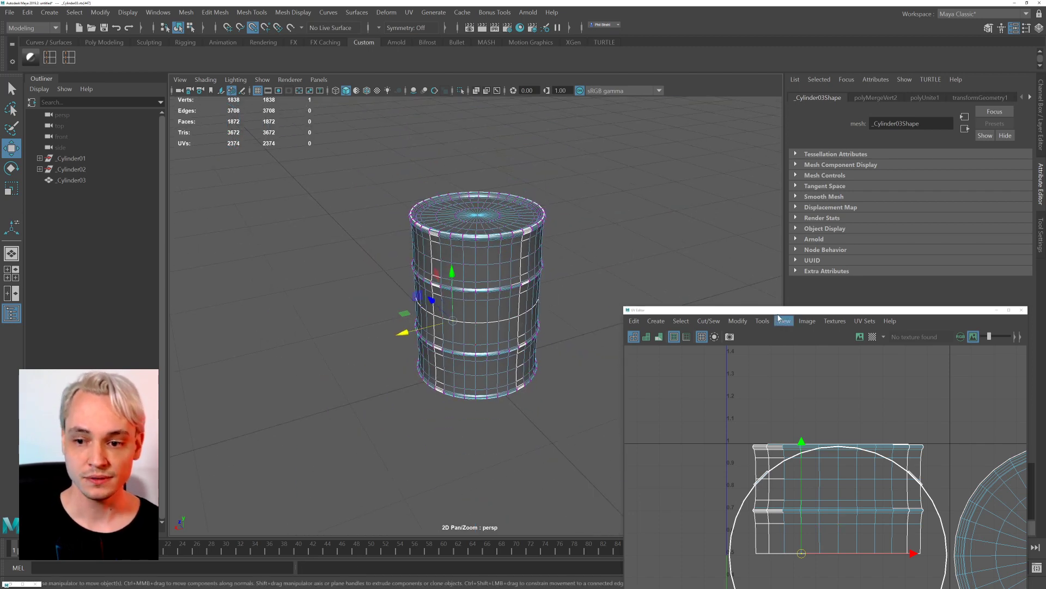
drag(779, 310, 773, 128)
right_drag(507, 220, 560, 203)
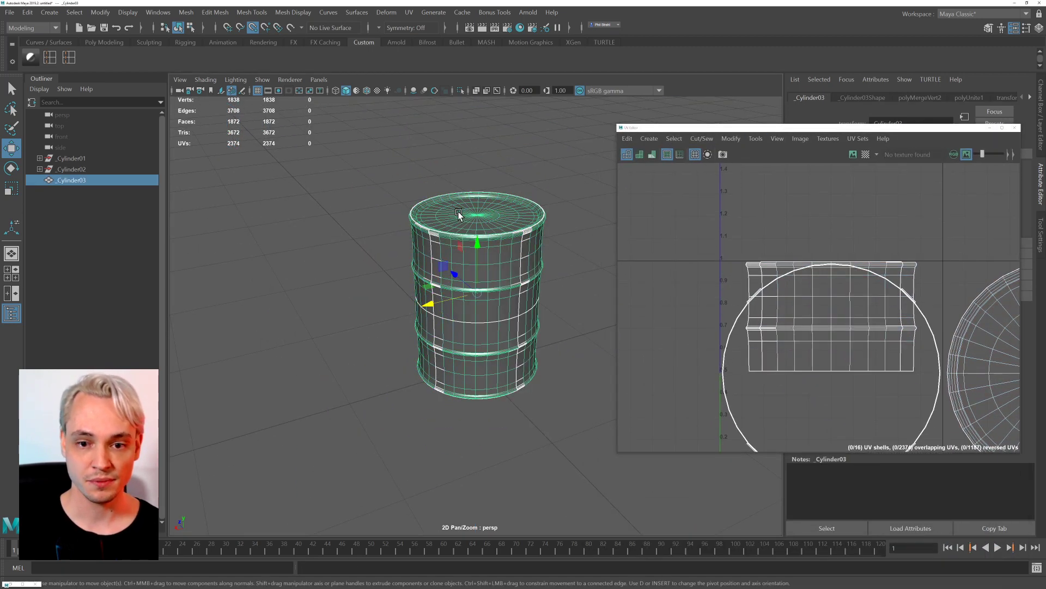
key(f)
drag(818, 127, 818, 72)
scroll(665, 235, down, 2)
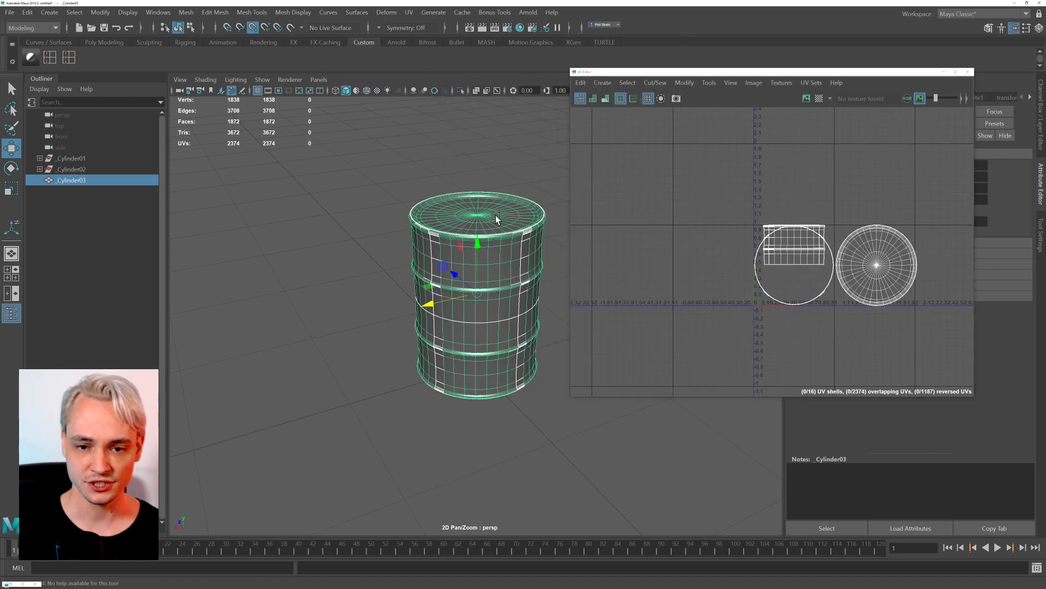
Select a face on the barrel's top lid and examine how the lid and side shells lie in the UV layout.
right_drag(501, 215, 501, 244)
click(489, 221)
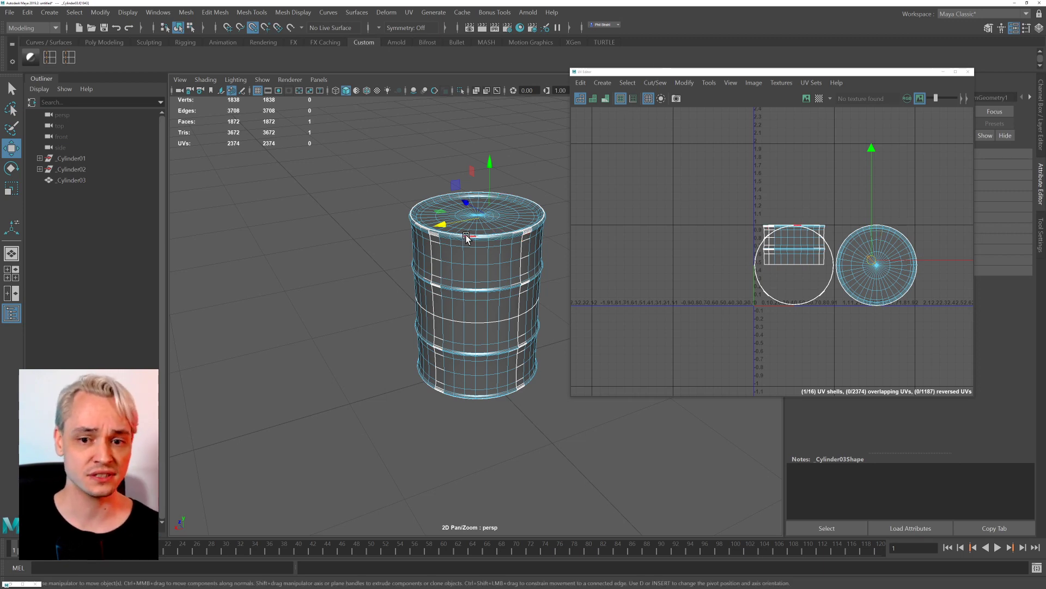
mouse_move(468, 235)
alt+mouse_down()
mouse_move(433, 250)
mouse_move(473, 230)
alt+mouse_up()
alt+middle_drag(473, 230, 390, 242)
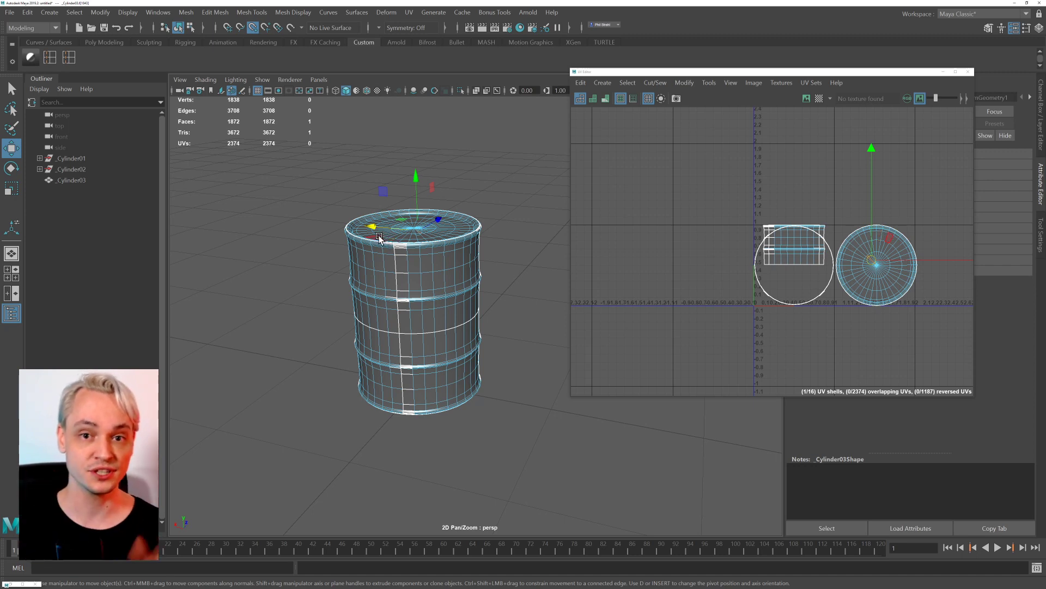
drag(801, 71, 739, 79)
scroll(767, 267, up, 5)
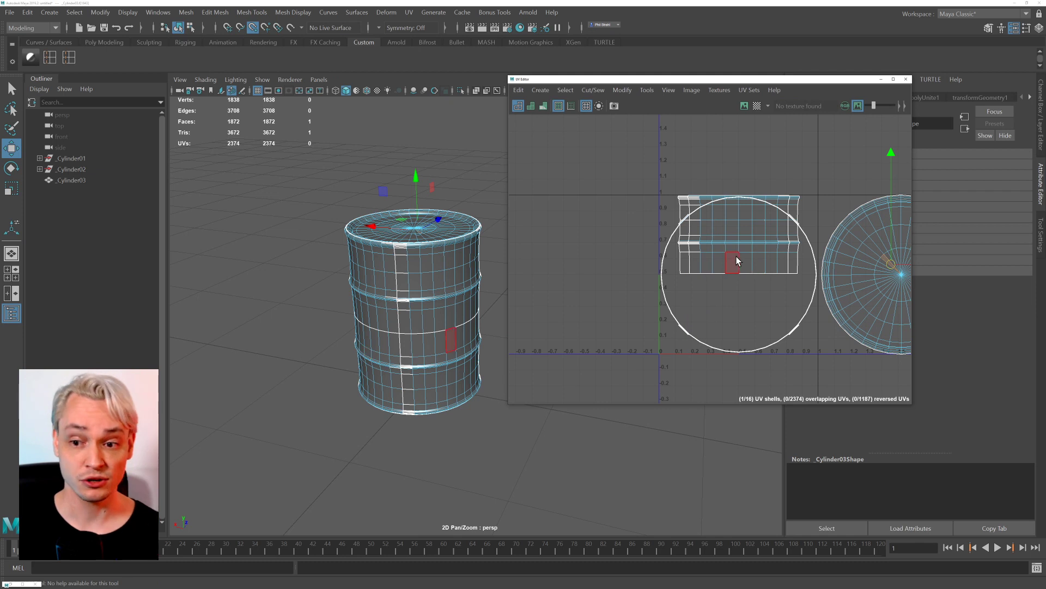
scroll(736, 256, down, 1)
alt+middle_drag(800, 183, 762, 187)
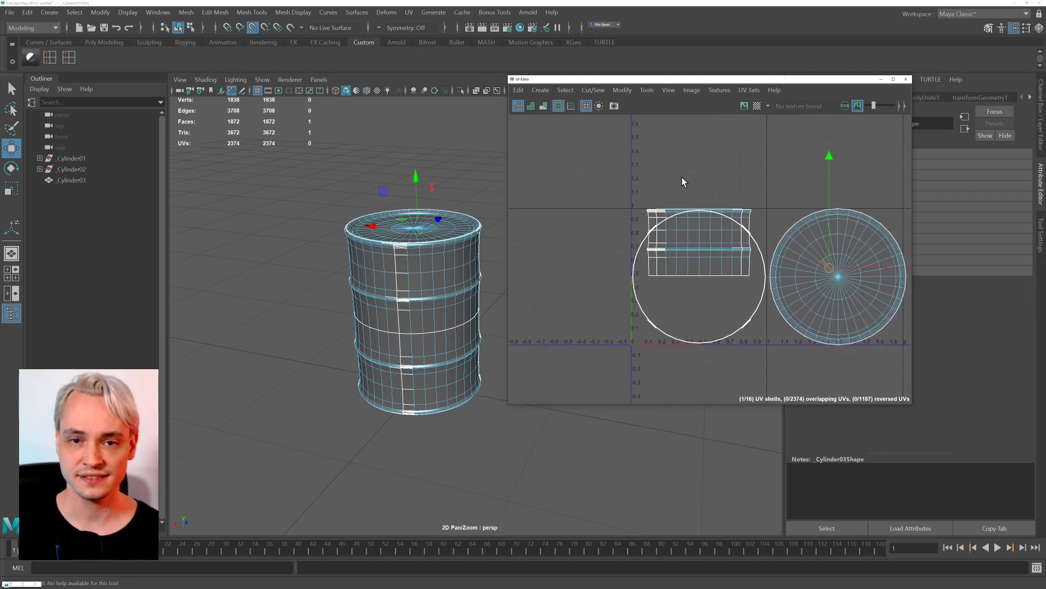
Select the bottom lid's UV shell and try moving it freely up off the overlapping top lid shell.
right_drag(659, 167, 621, 151)
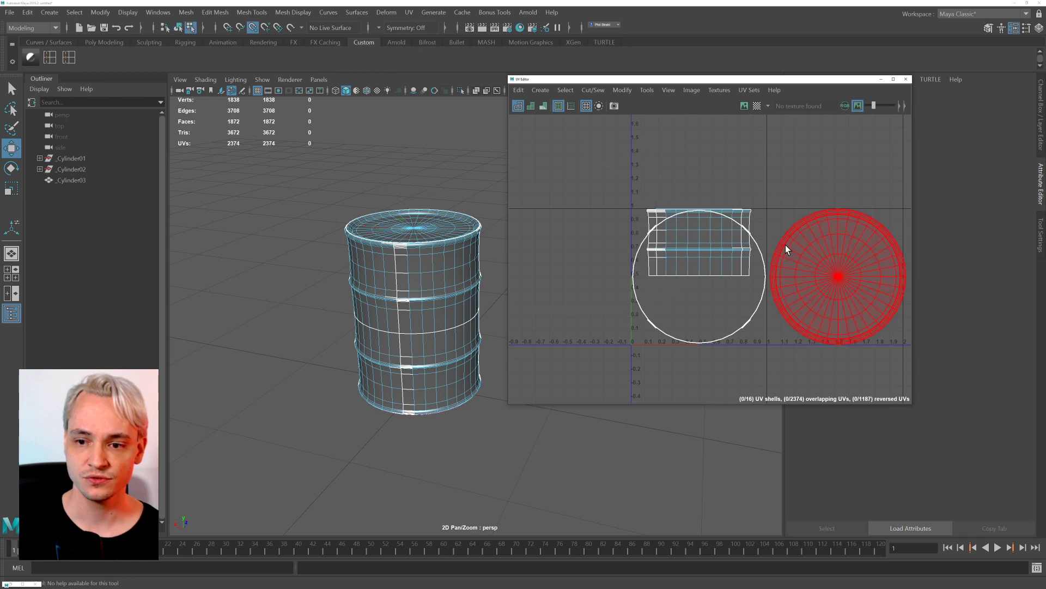
click(814, 278)
drag(838, 276, 818, 145)
alt+middle_drag(820, 147, 762, 214)
drag(760, 208, 786, 184)
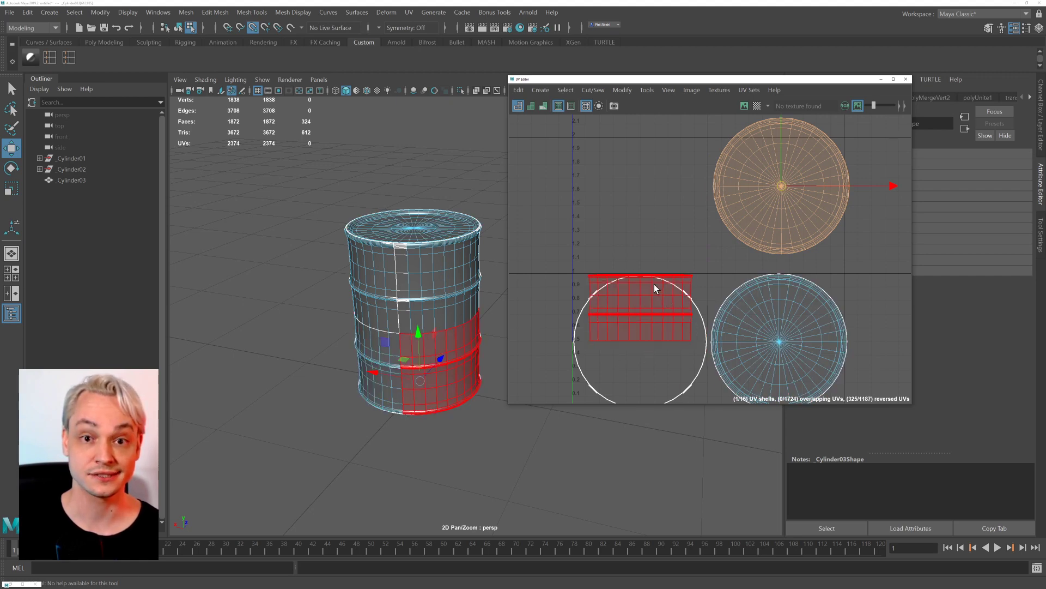
Try to move one side UV shell off the stacked side shells, and undo the move.
click(645, 309)
drag(643, 307, 661, 269)
key(ctrl+z)
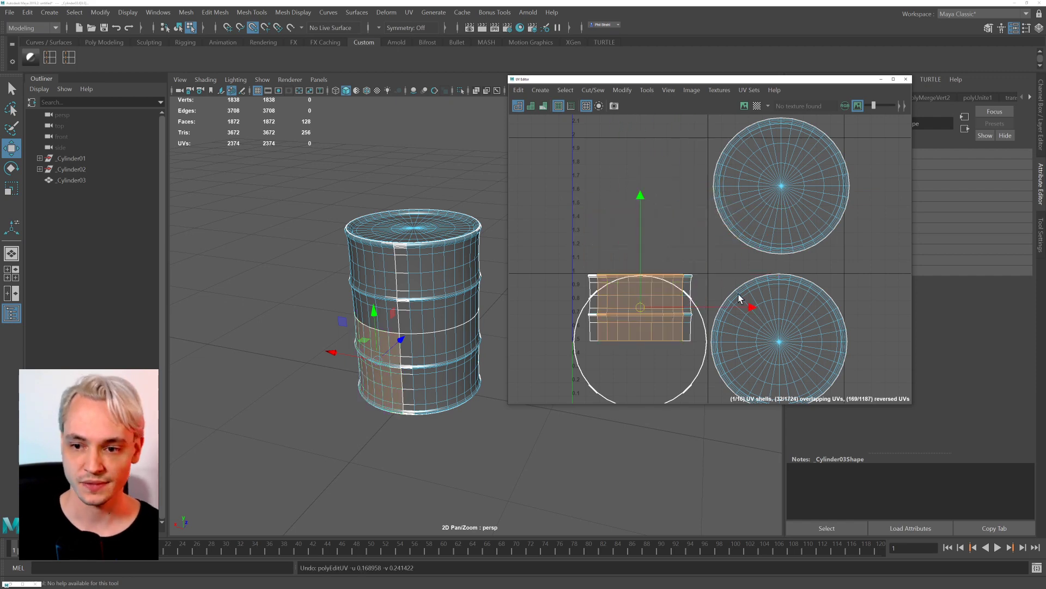
Undo the bottom lid shell's free moves and move it straight up about 1 UV unit, clear of the top lid shell.
scroll(738, 293, down, 3)
click(775, 239)
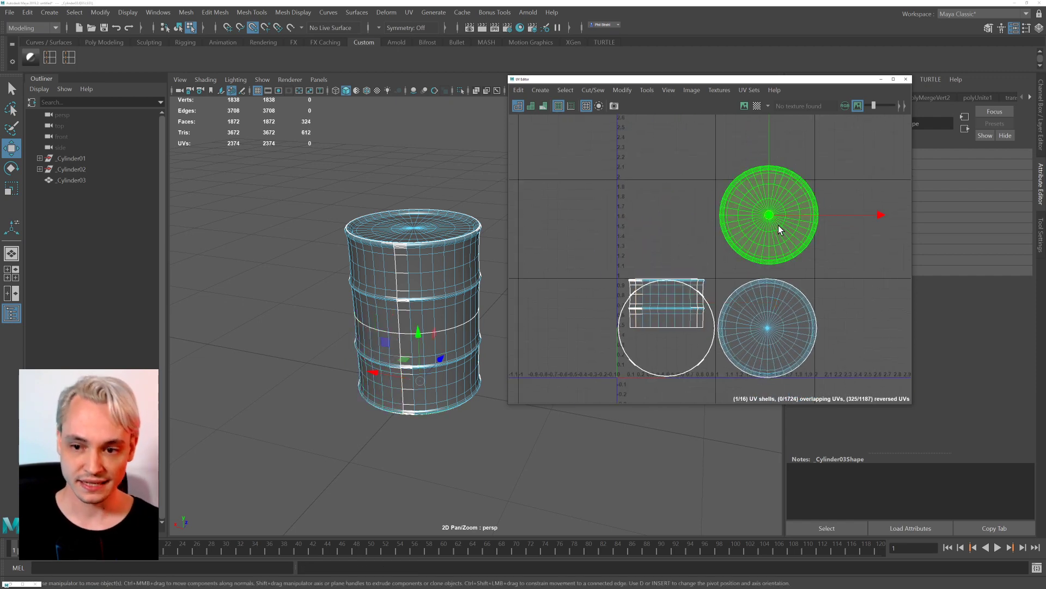
key(ctrl+z)
key(ctrl+z)
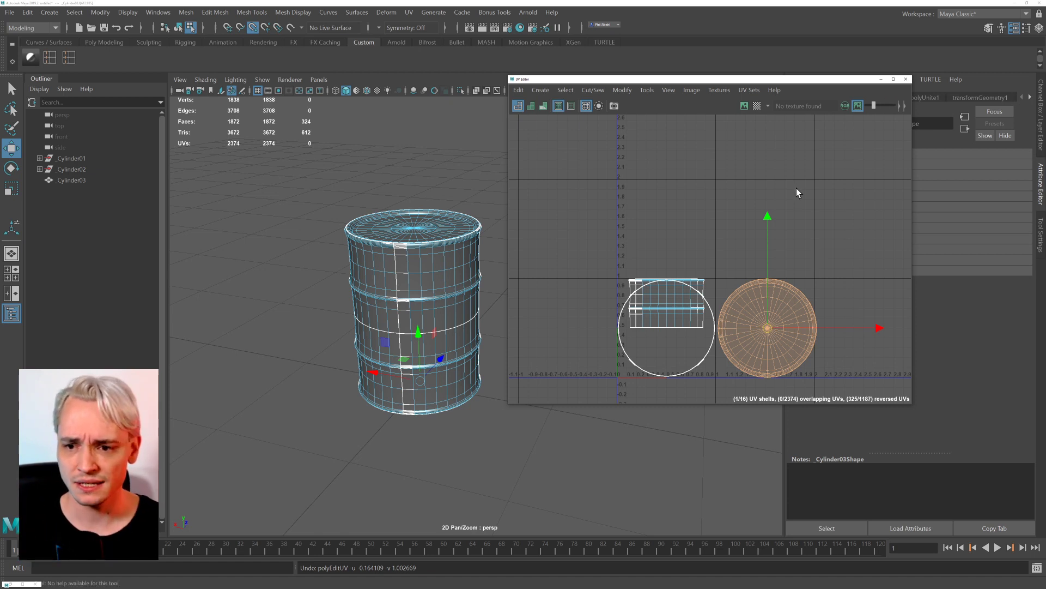
drag(765, 218, 766, 120)
Select the two lid UV shells alternately and check which one belongs to the barrel's top and which to its bottom.
click(424, 235)
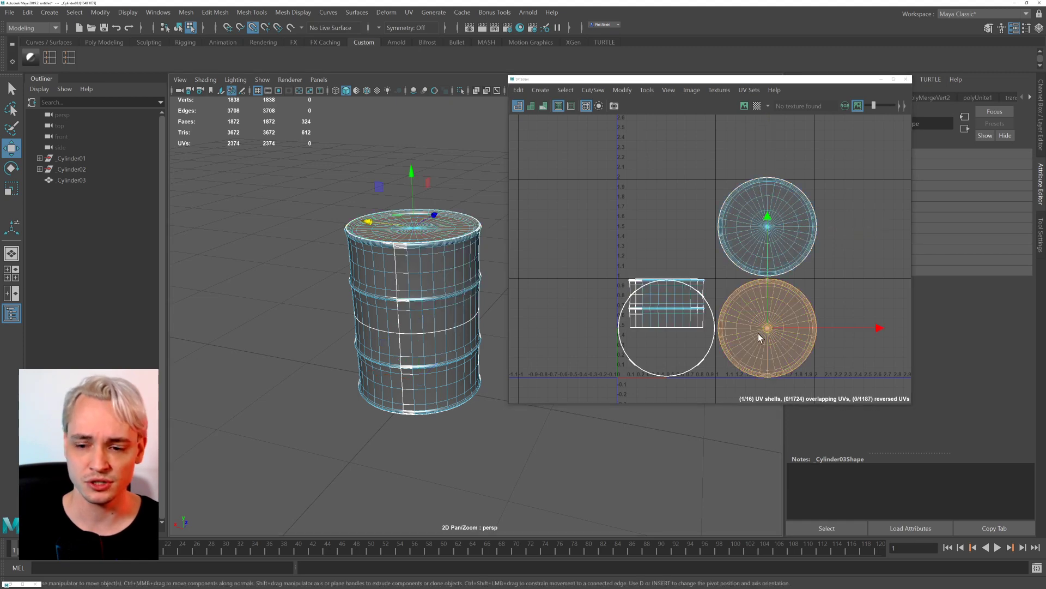
click(762, 208)
alt+drag(379, 328, 366, 307)
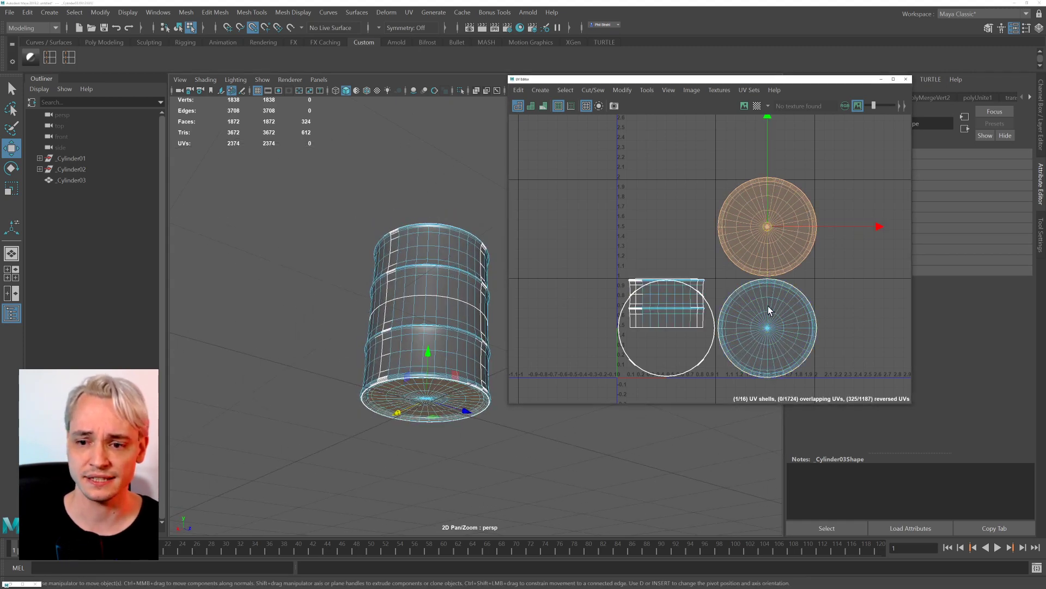
click(767, 308)
click(761, 239)
click(768, 326)
click(770, 225)
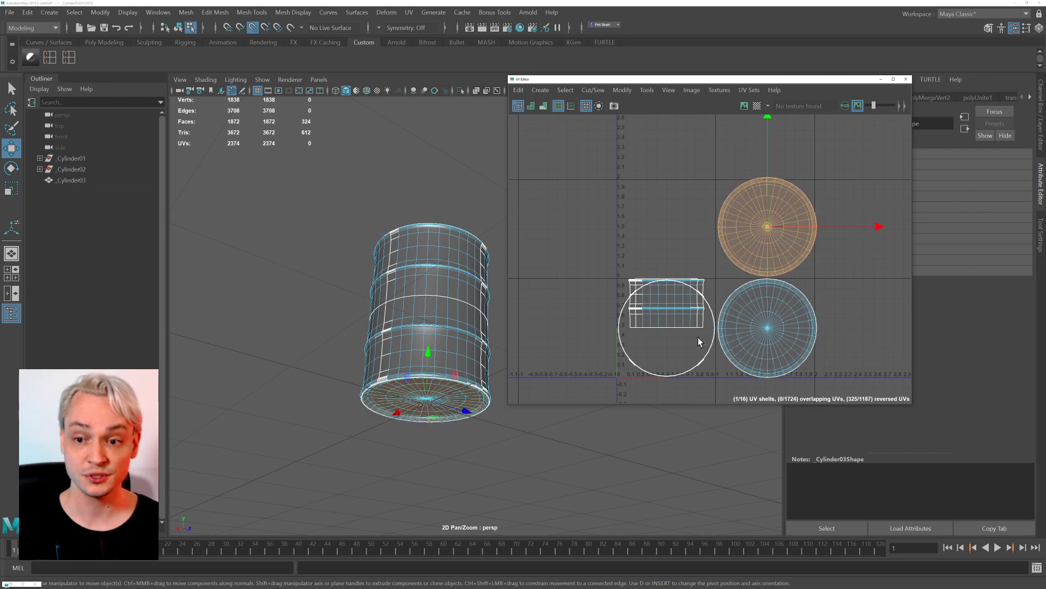
click(778, 305)
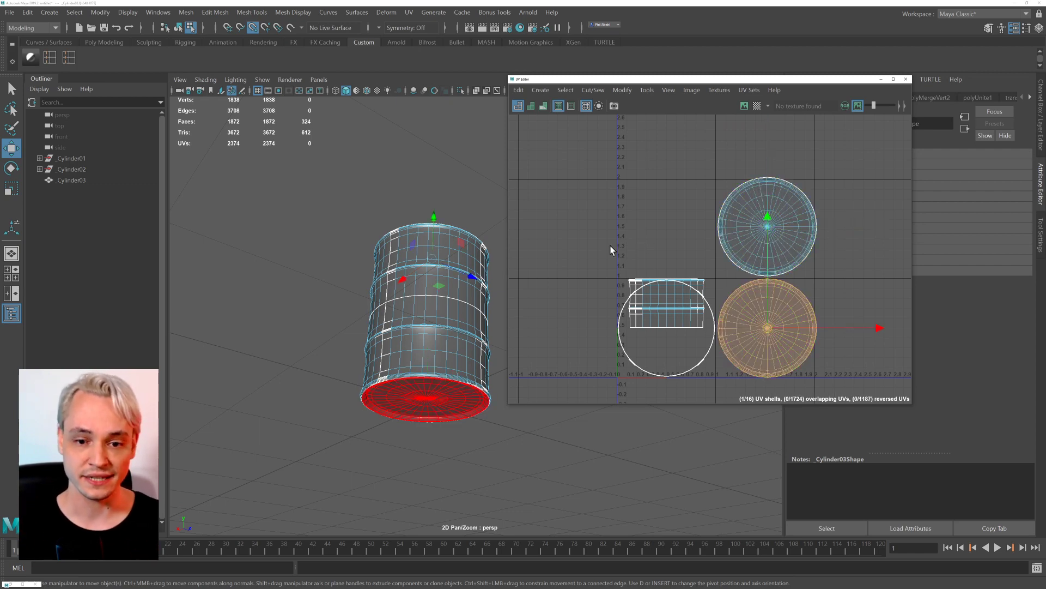
alt+drag(388, 208, 354, 259)
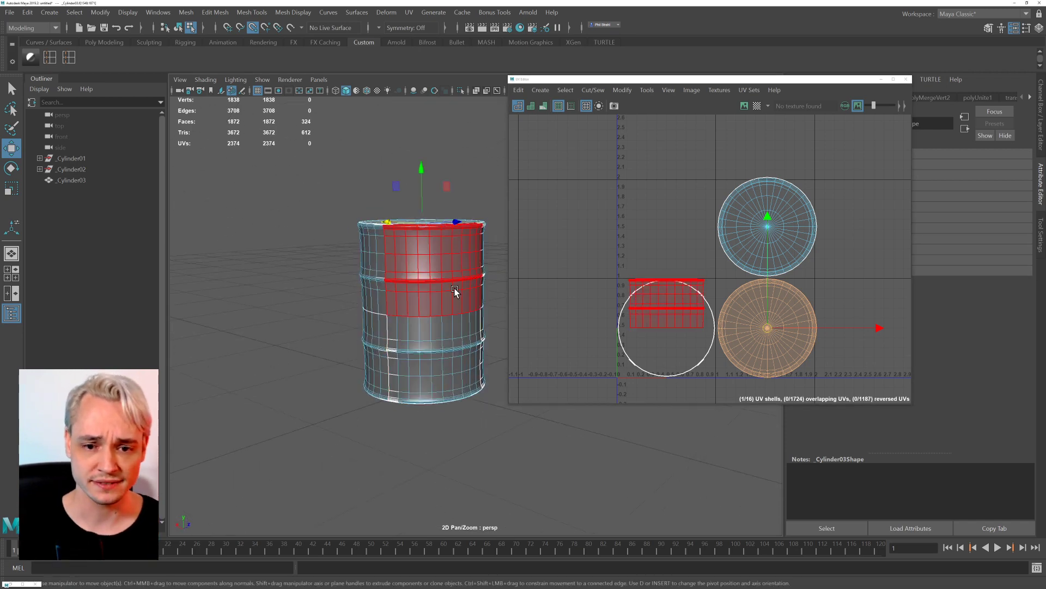
click(827, 182)
click(789, 215)
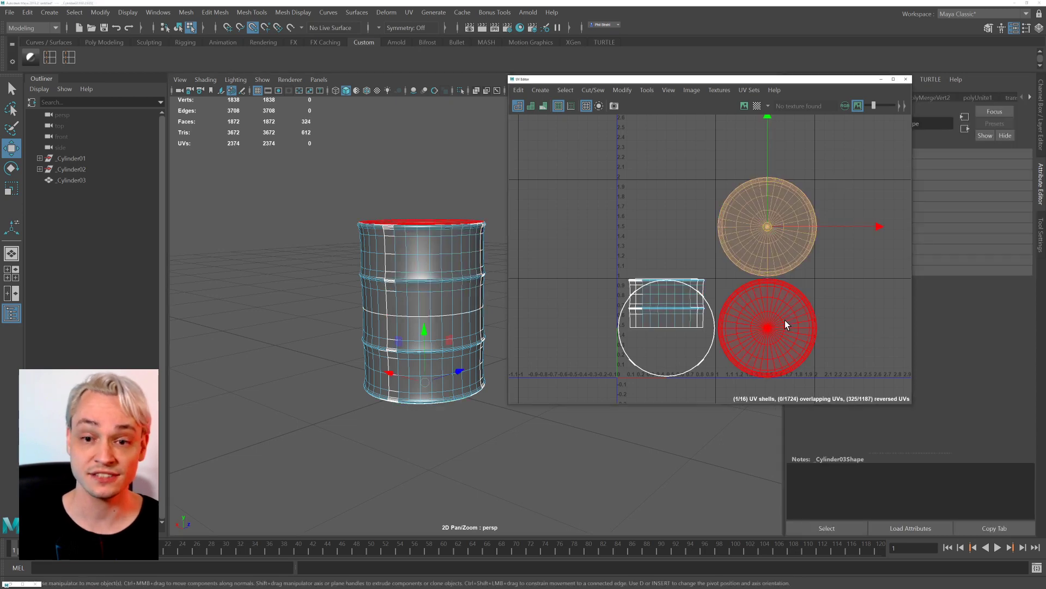
click(784, 321)
click(785, 227)
click(781, 320)
Select all the stacked side UV shells, place the UV Editor clear of the barrel, and display the model in wireframe.
right_click(614, 258)
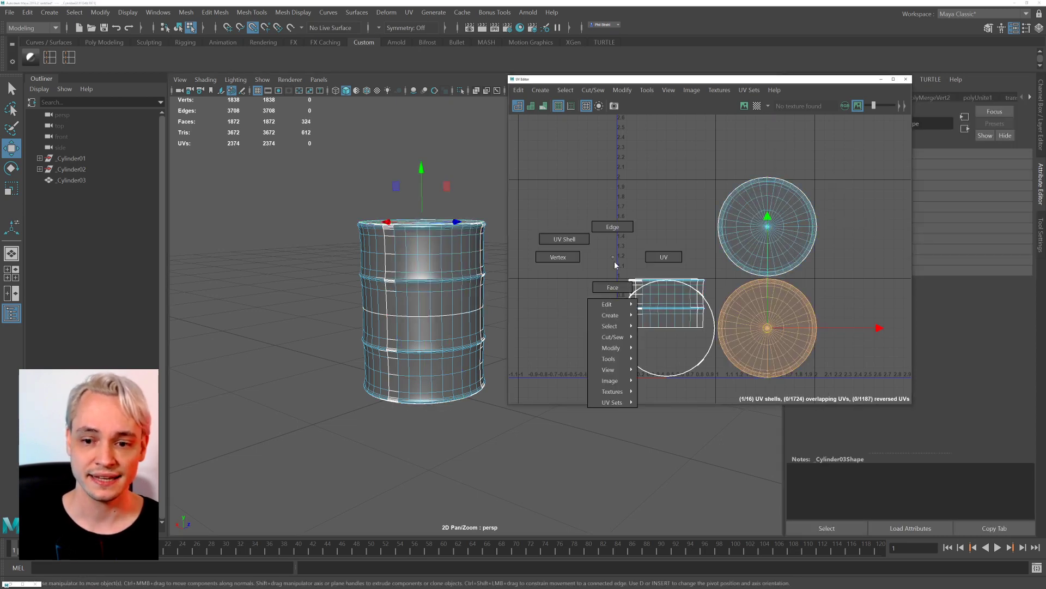
drag(557, 233, 715, 383)
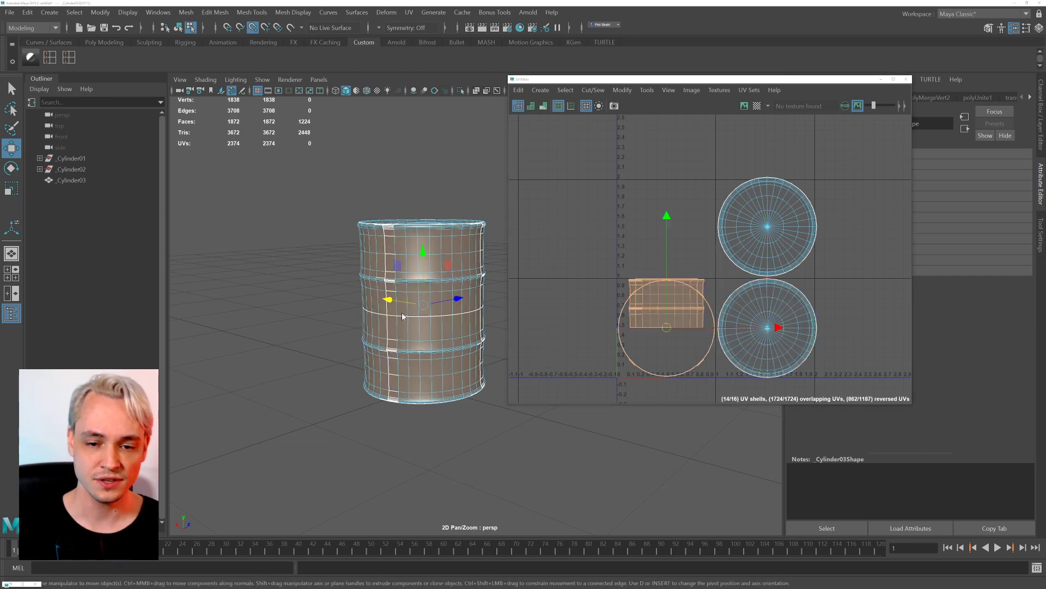
key(space)
key(space)
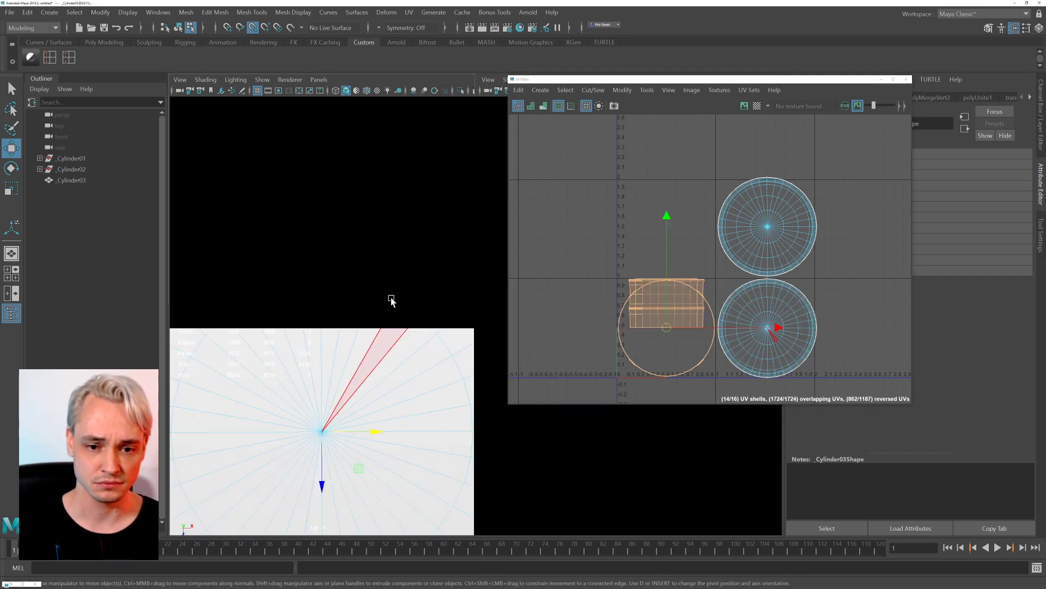
key(space)
key(space)
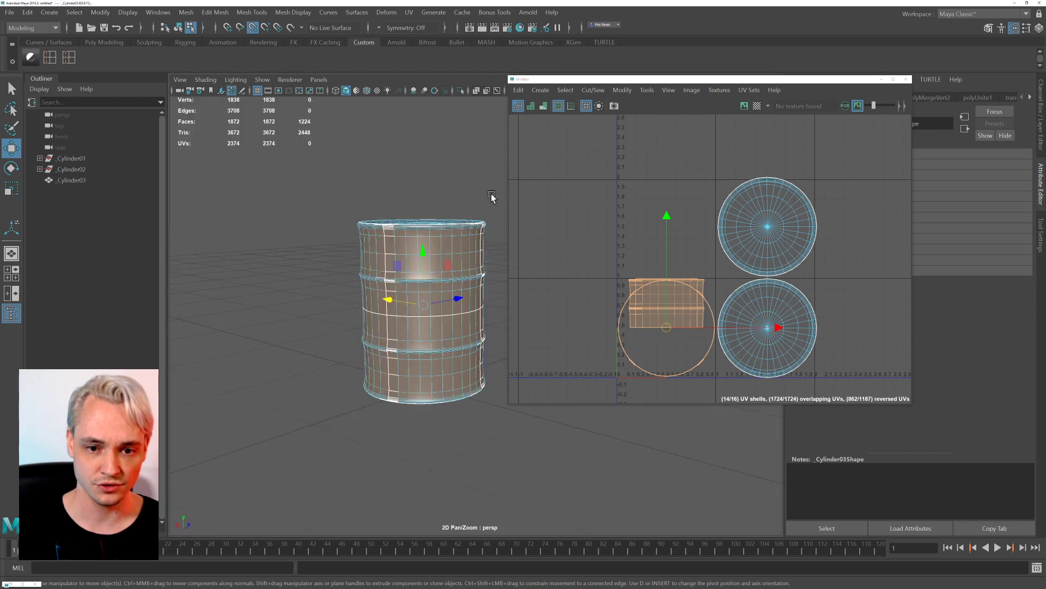
alt+drag(375, 247, 313, 250)
drag(553, 80, 753, 78)
key(4)
alt+drag(394, 193, 439, 178)
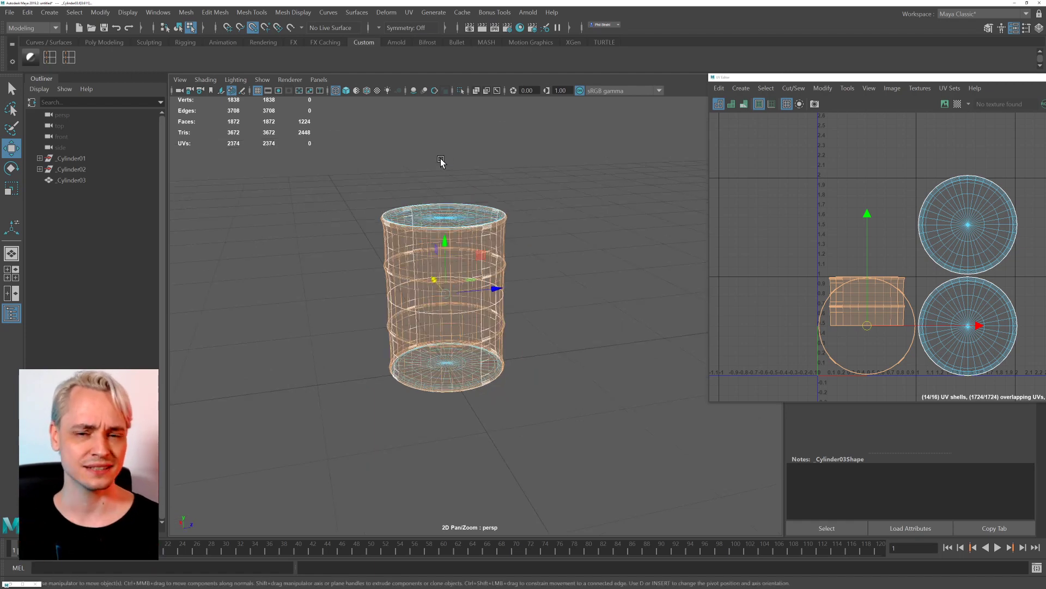
Examine the selected side faces from several angles, checking that they run all around the barrel between the two lids.
alt+drag(489, 309, 411, 259)
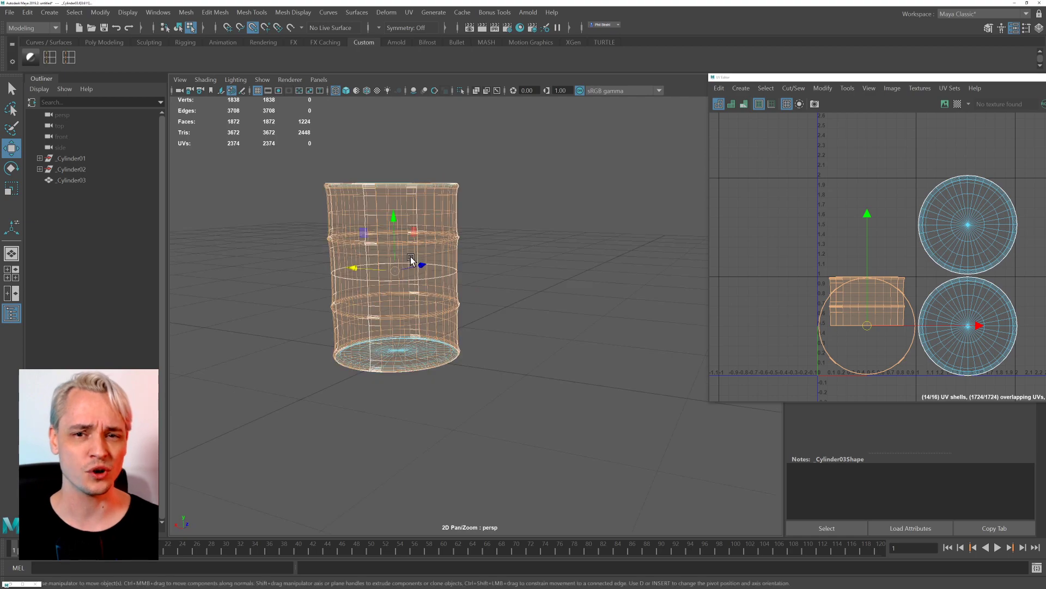
alt+drag(484, 219, 435, 310)
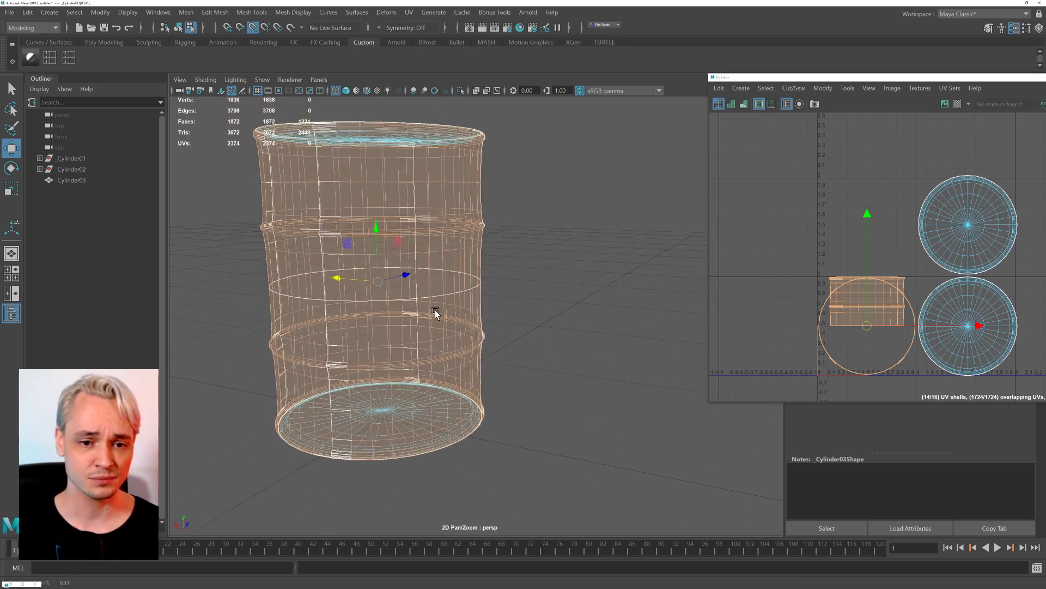
alt+right_drag(434, 309, 469, 306)
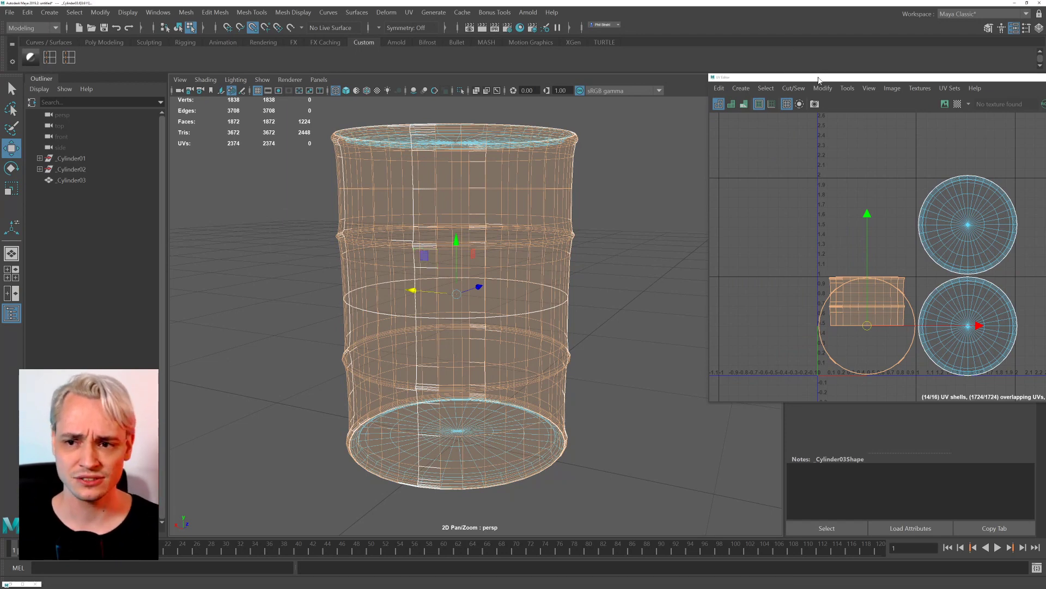
drag(818, 81, 801, 75)
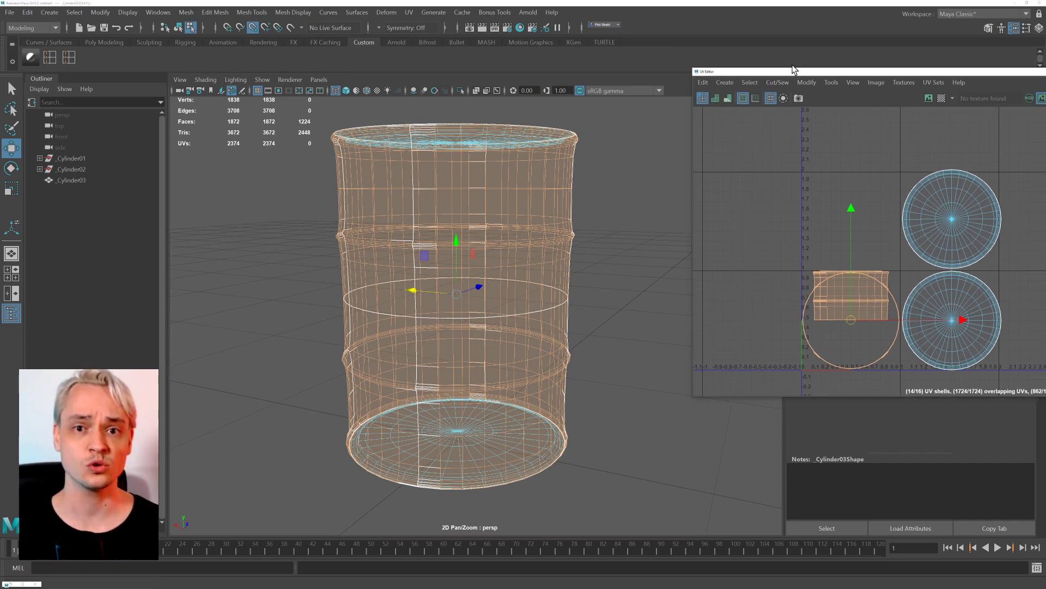
scroll(495, 276, down, 2)
scroll(495, 277, down, 2)
scroll(495, 274, down, 2)
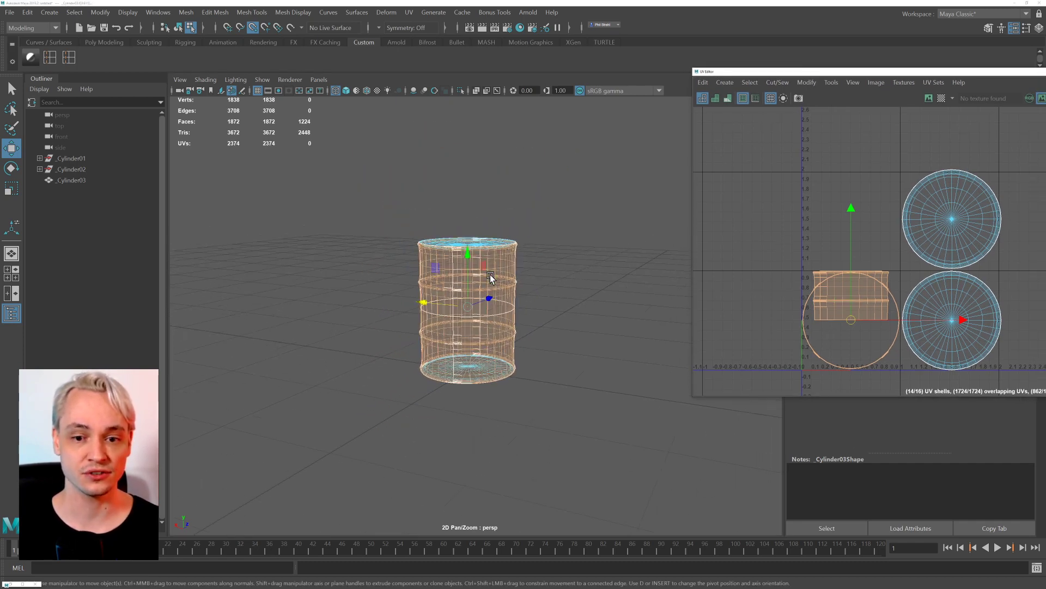
alt+drag(460, 224, 322, 194)
alt+middle_drag(322, 194, 367, 203)
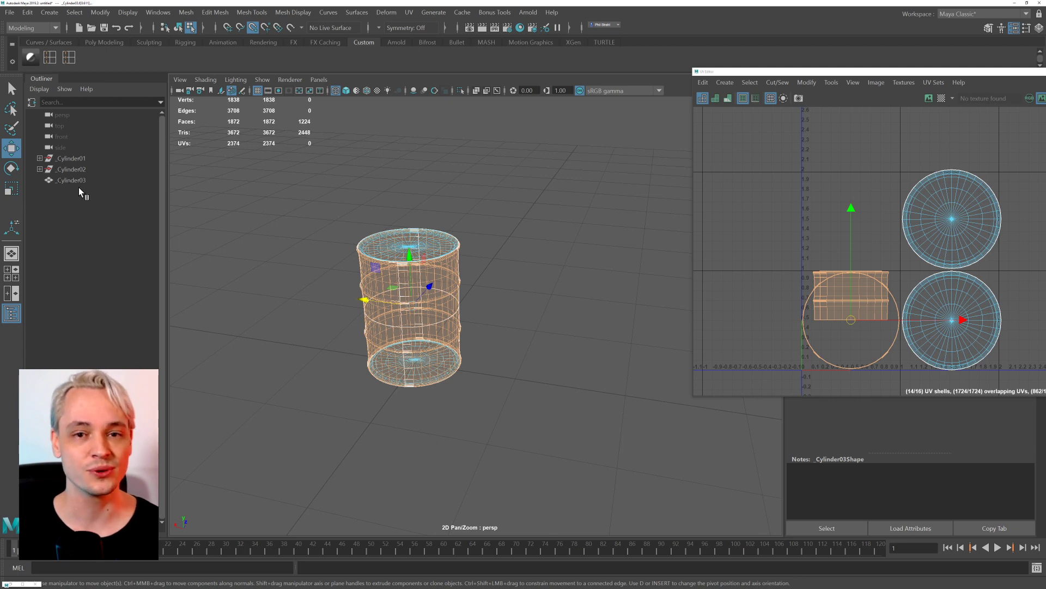
alt+drag(319, 221, 338, 226)
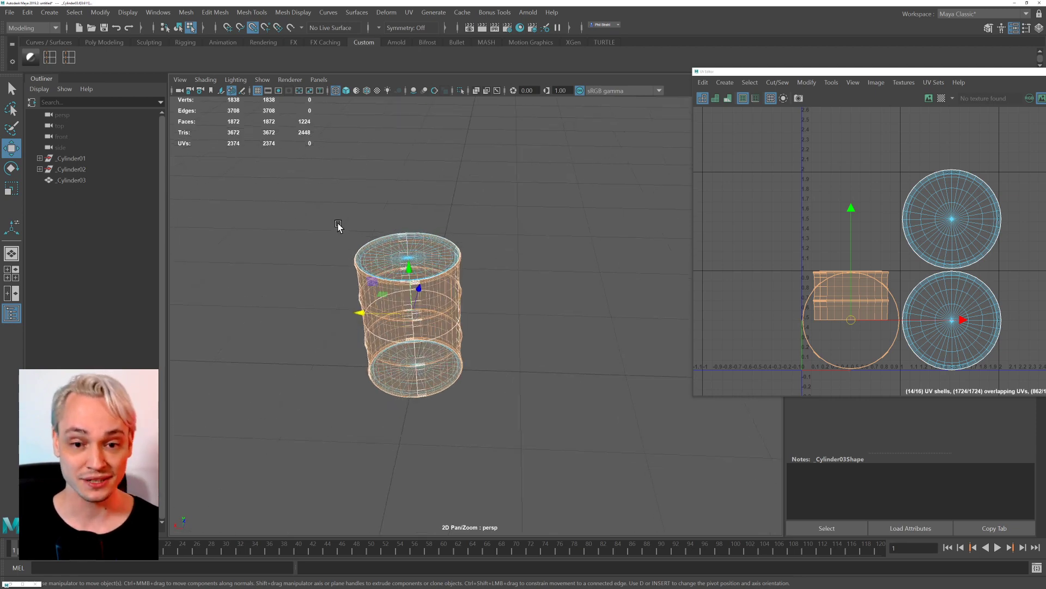
Apply a cylindrical UV projection to the selected side faces and bring the UV Editor fully into view.
key(space)
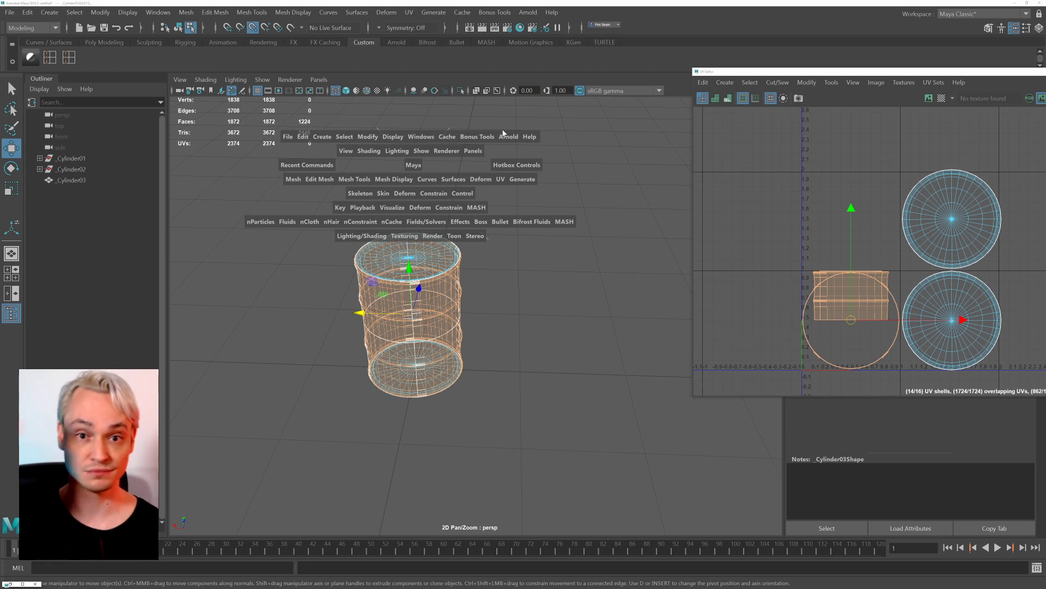
click(500, 179)
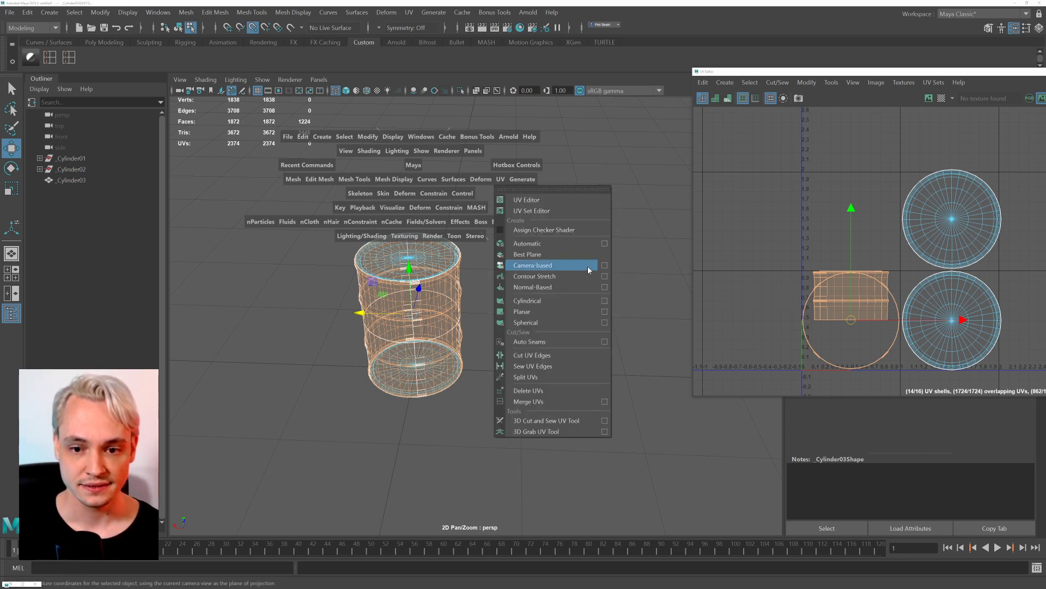
click(603, 303)
drag(836, 71, 698, 58)
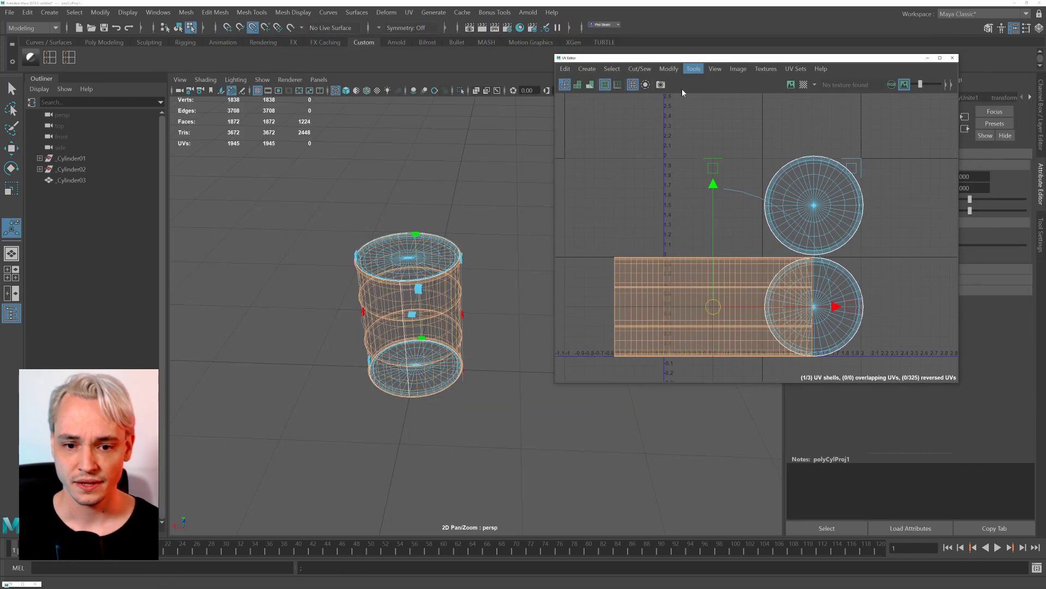
Widen the cylindrical projection's sweep around the whole barrel so the side shell spans one UV unit in width.
alt+drag(313, 323, 328, 252)
alt+right_drag(777, 279, 719, 288)
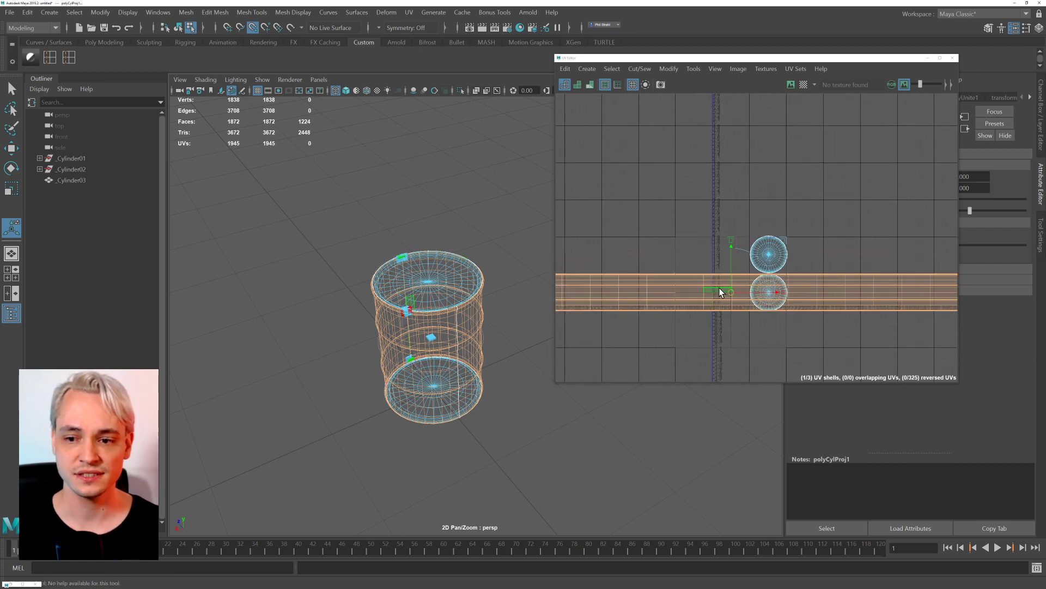
scroll(719, 292, down, 5)
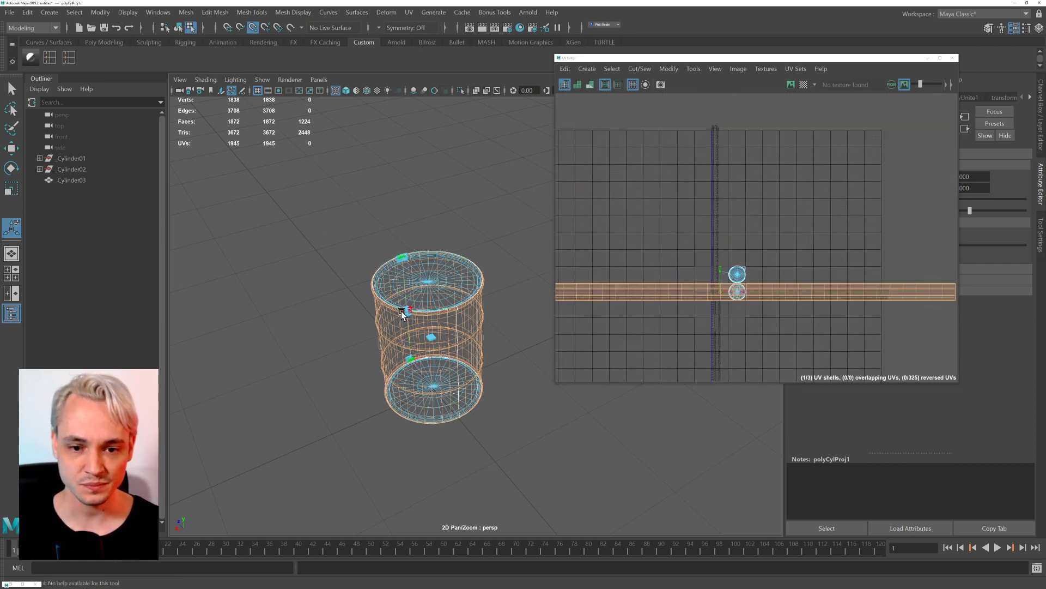
drag(411, 312, 512, 358)
scroll(685, 287, up, 5)
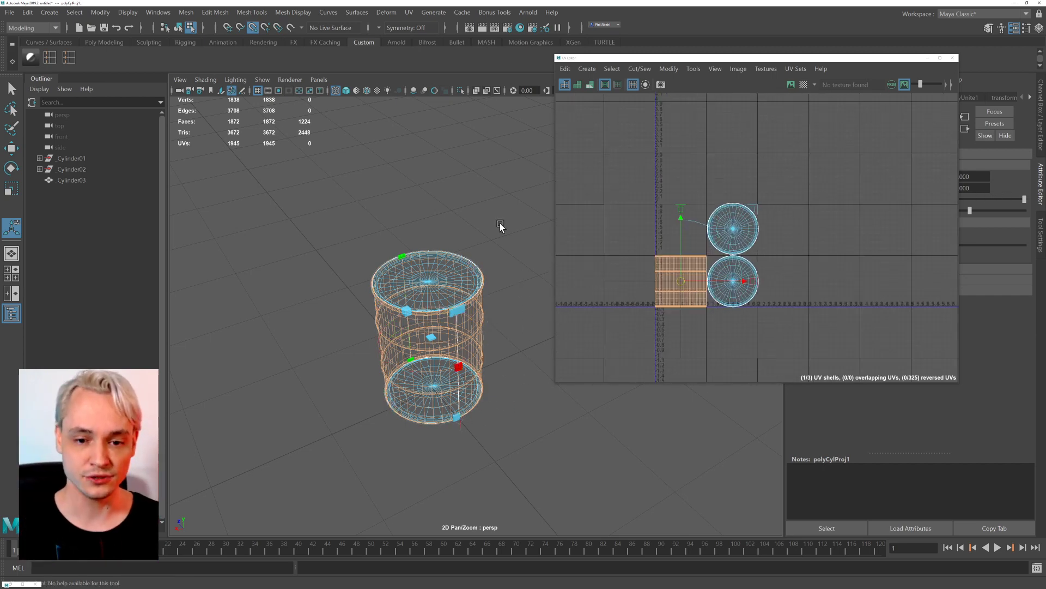
Undo the trial adjustment of the projection manipulator and stretch its height beyond the barrel's rims to make the side shell shorter.
drag(460, 309, 502, 238)
key(ctrl+z)
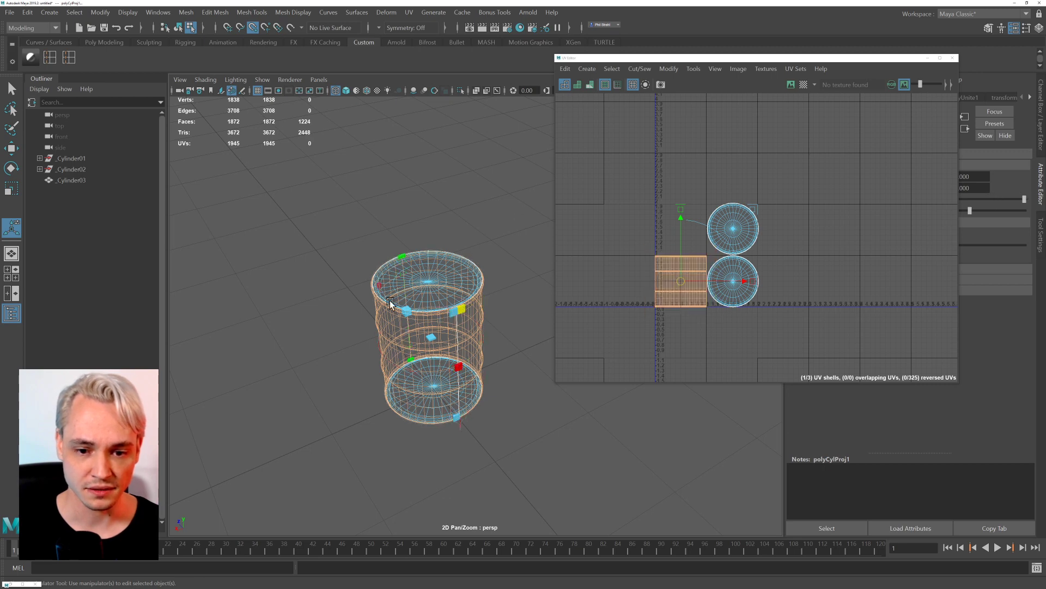
drag(408, 366, 392, 387)
scroll(673, 297, up, 9)
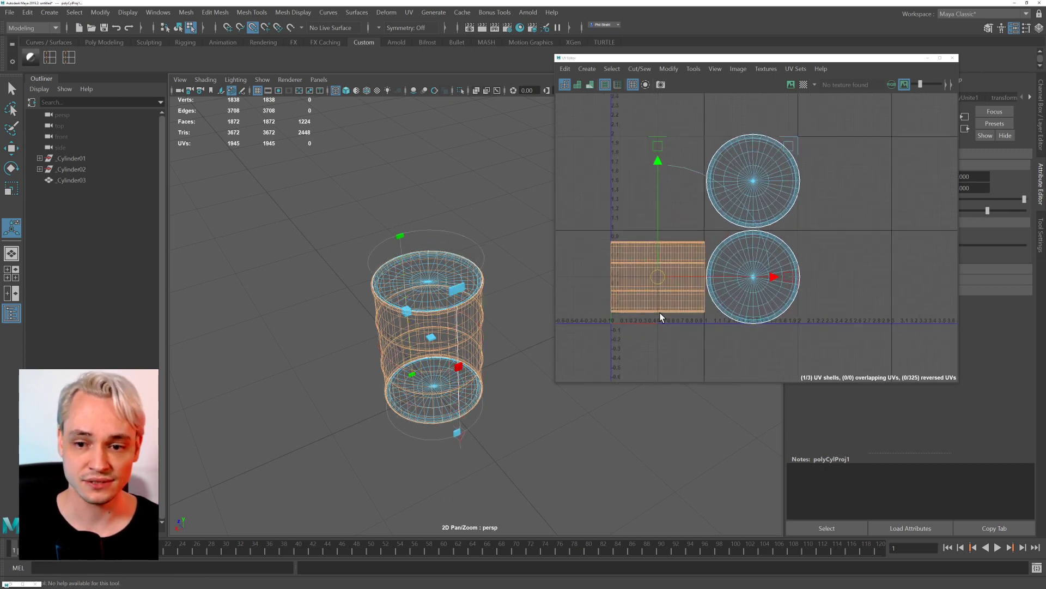
alt+middle_drag(627, 299, 658, 321)
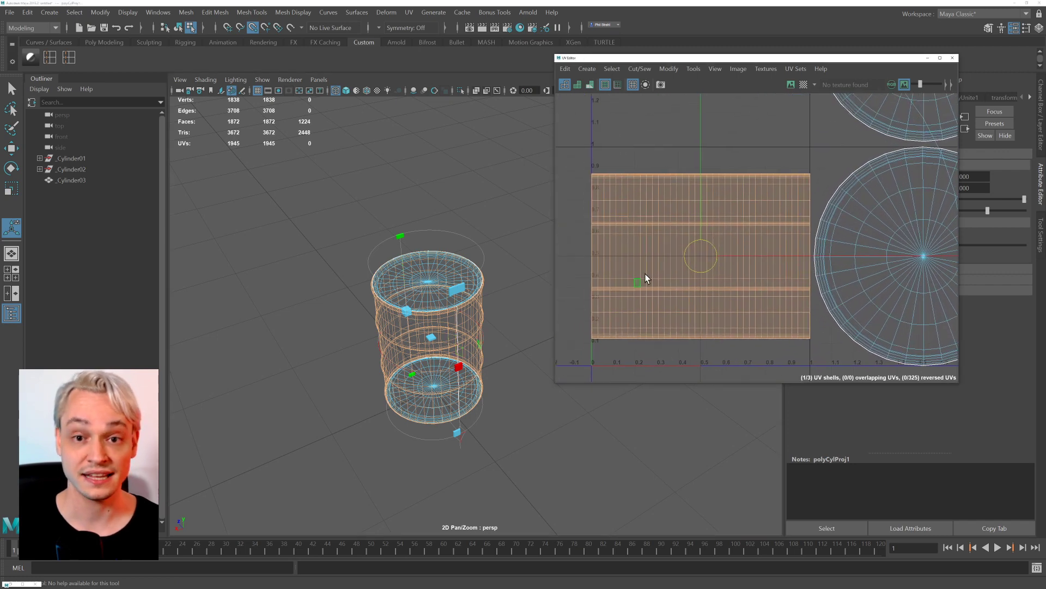
scroll(580, 333, down, 1)
Leave face selection for object mode and select the whole barrel to show its complete UV layout.
right_drag(429, 282, 479, 265)
click(463, 279)
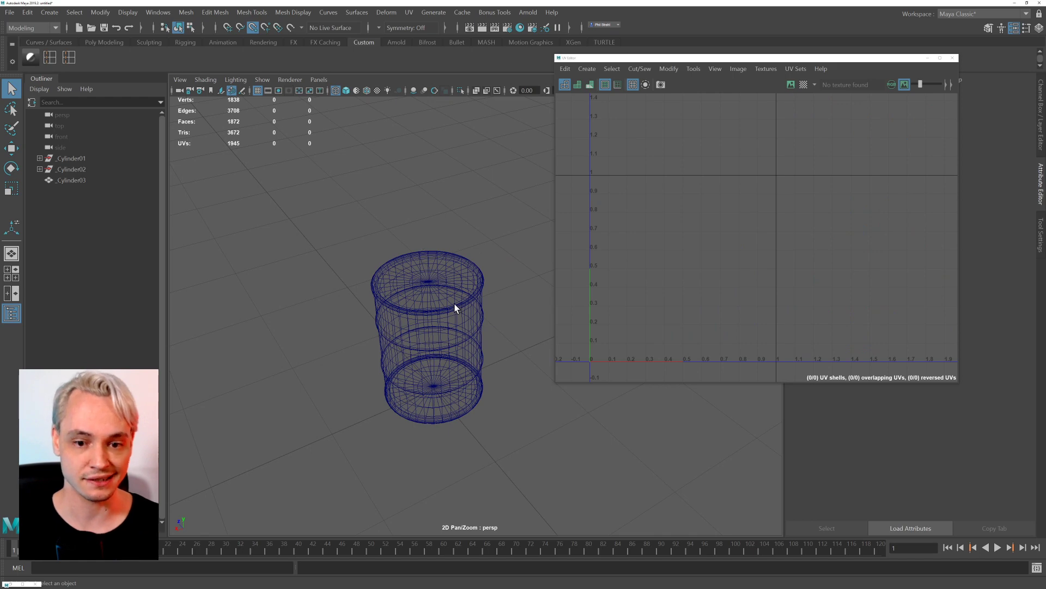
click(456, 308)
scroll(730, 289, down, 3)
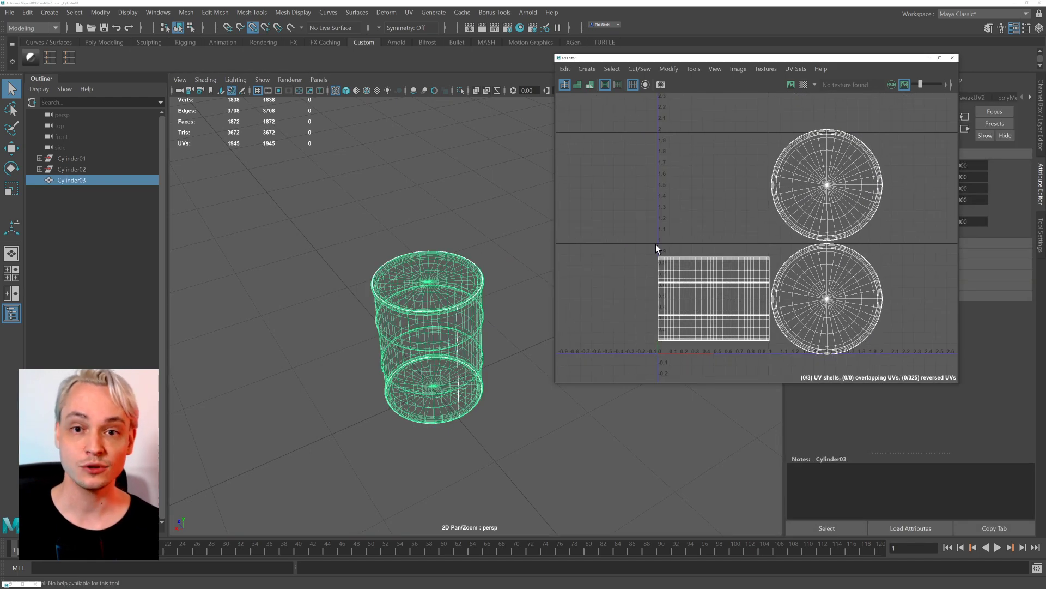
Apply the checker texture to the barrel and display it shaded with the texture.
click(463, 183)
click(475, 299)
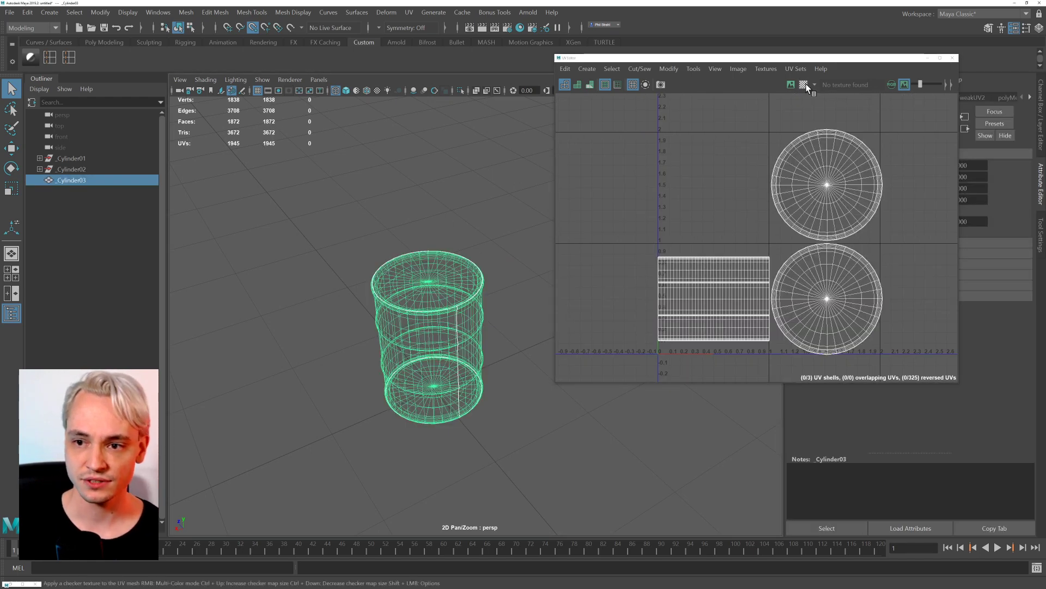
scroll(415, 376, up, 2)
click(423, 202)
key(5)
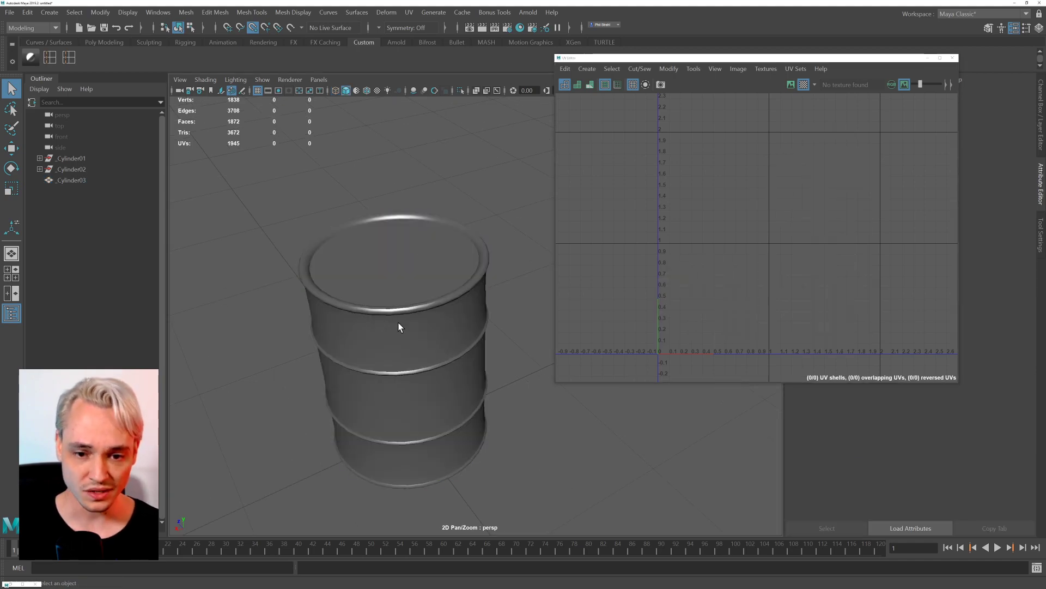
click(414, 266)
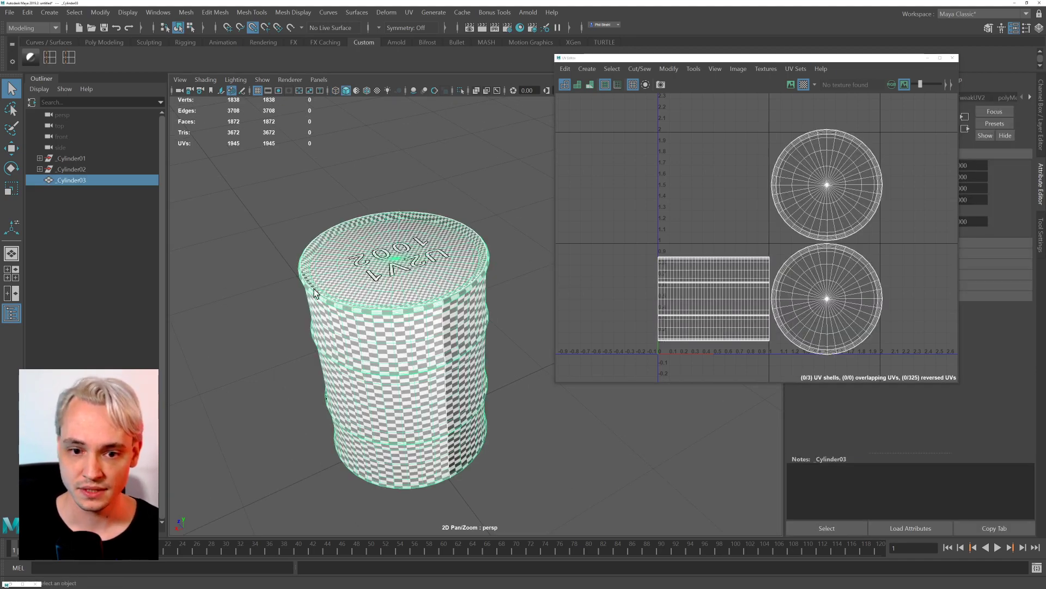
Examine the checker pattern on the barrel's side and lid for stretching and differences in square size, comparing it with the UV layout.
alt+drag(316, 294, 311, 296)
alt+middle_drag(417, 310, 369, 182)
scroll(350, 264, up, 5)
alt+drag(351, 263, 326, 254)
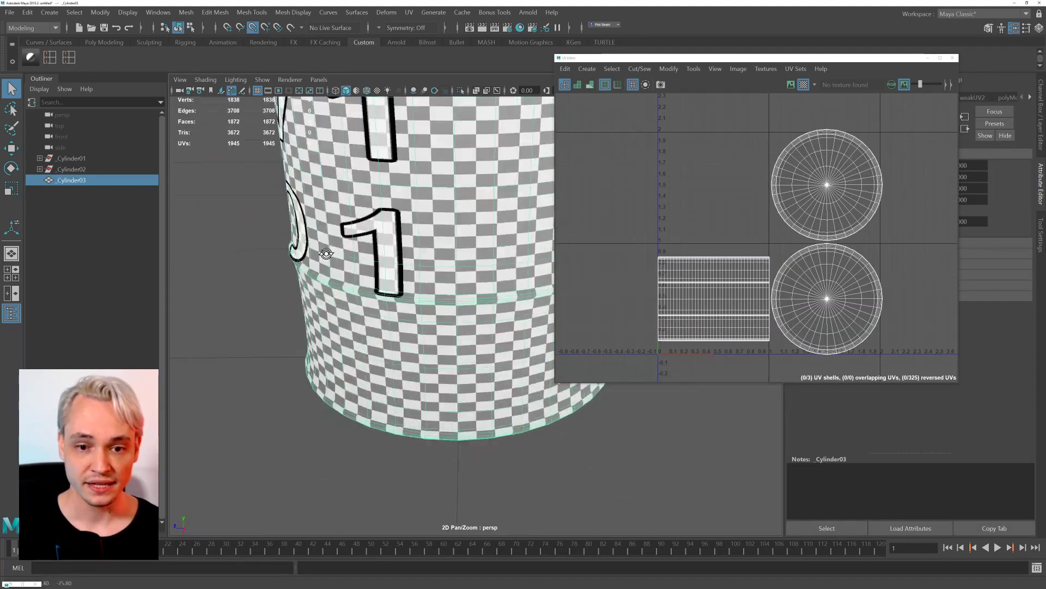
scroll(326, 253, down, 5)
alt+drag(238, 227, 373, 296)
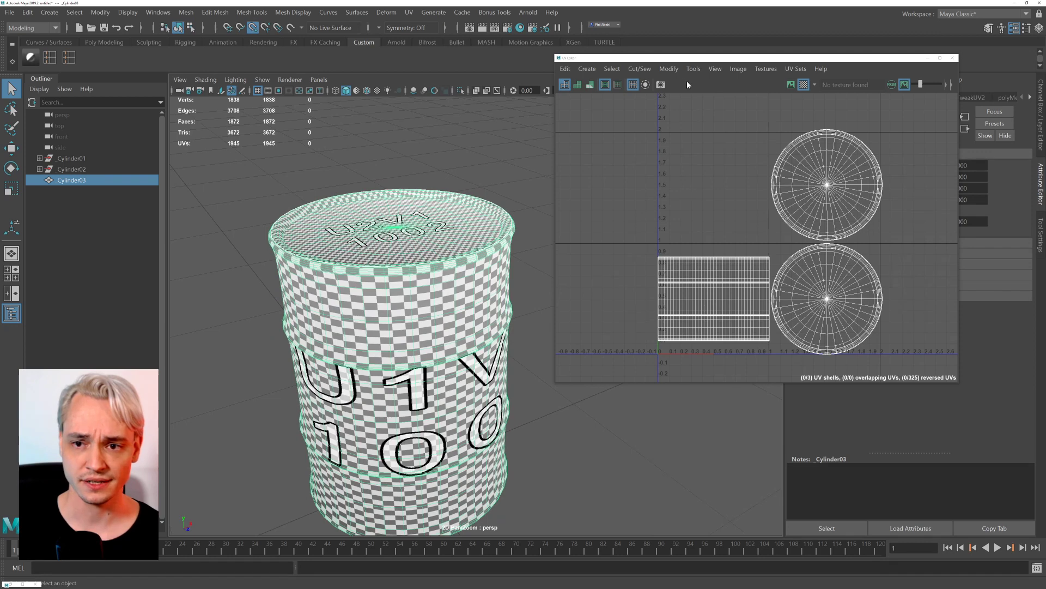
scroll(418, 376, down, 2)
alt+middle_drag(386, 387, 386, 360)
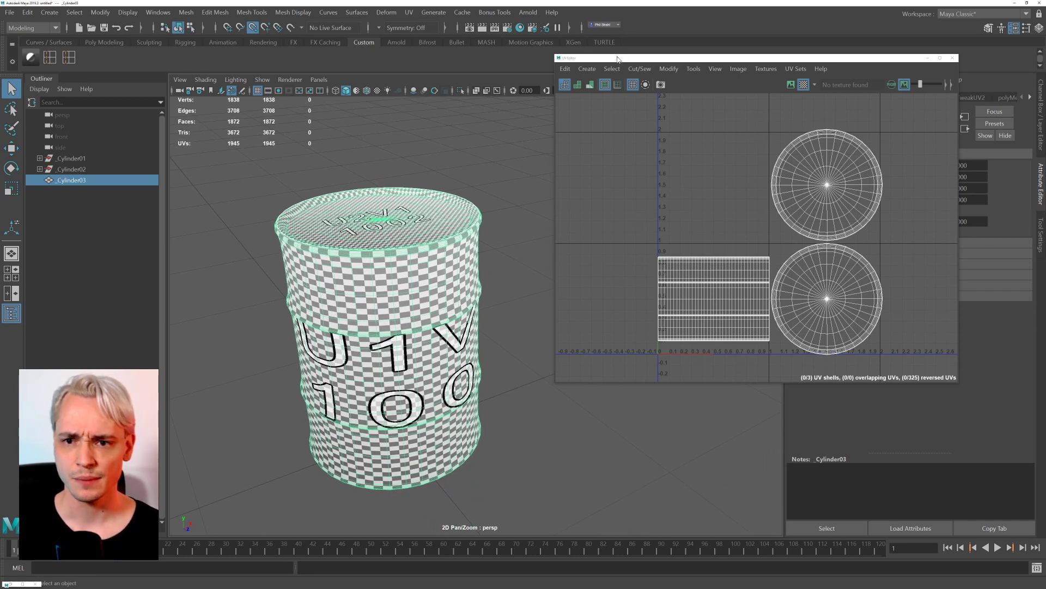
click(694, 68)
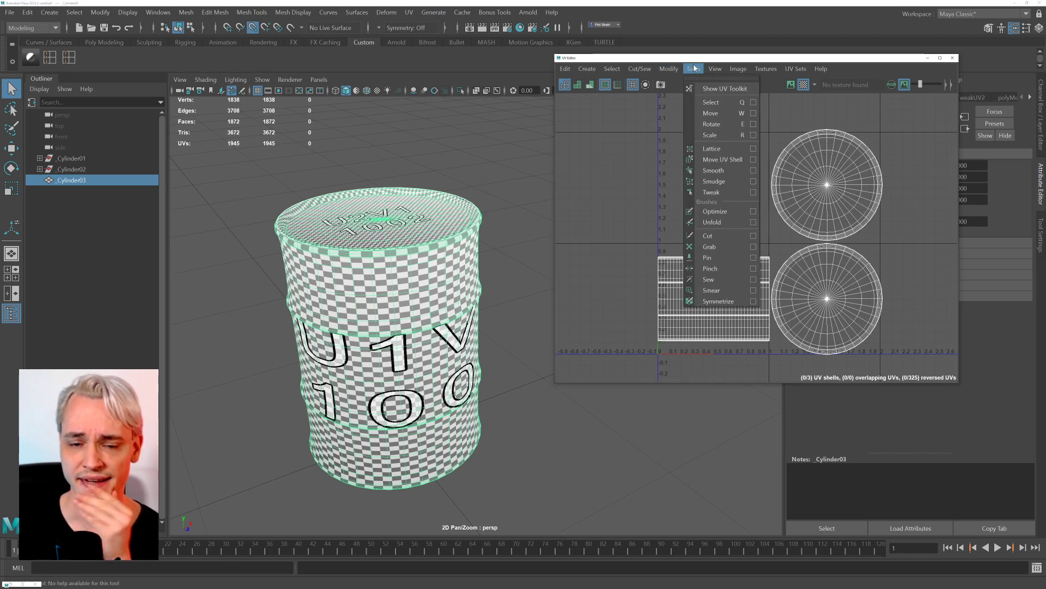
click(664, 63)
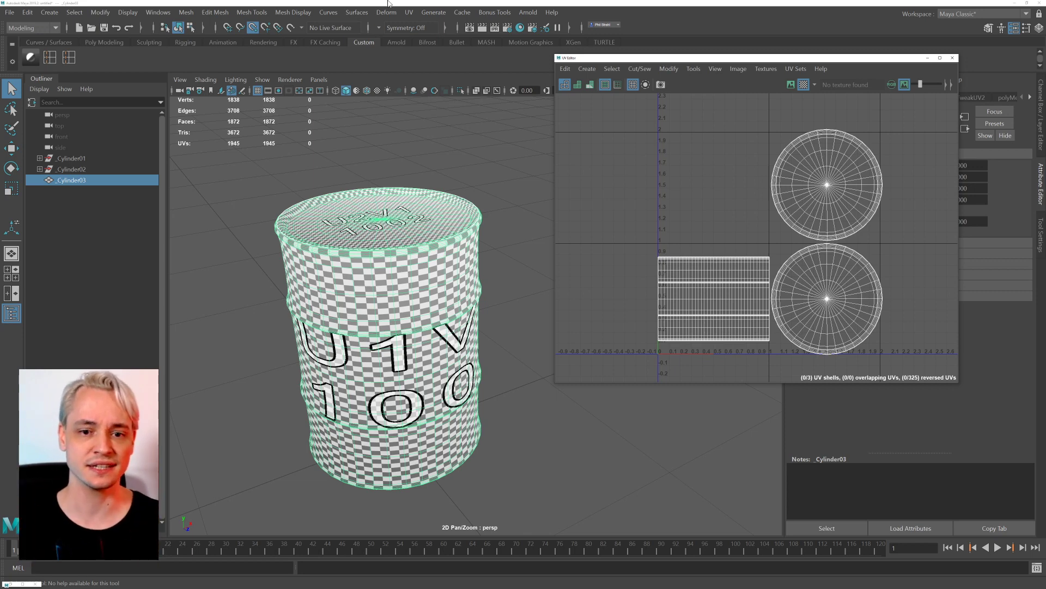
alt+drag(289, 279, 482, 330)
scroll(348, 267, up, 2)
alt+drag(347, 267, 355, 340)
scroll(753, 292, up, 5)
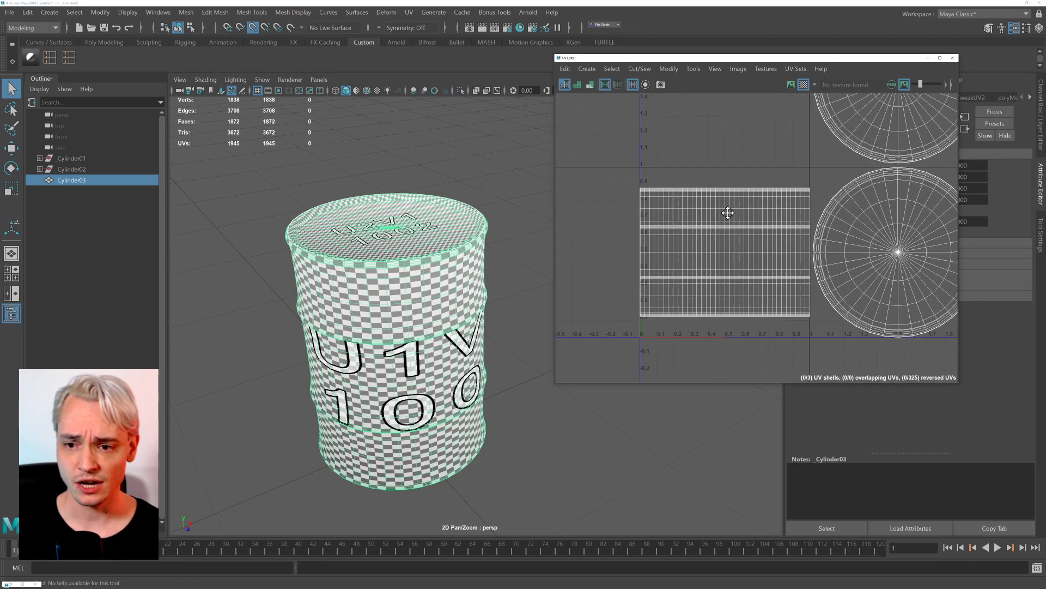
scroll(707, 230, down, 6)
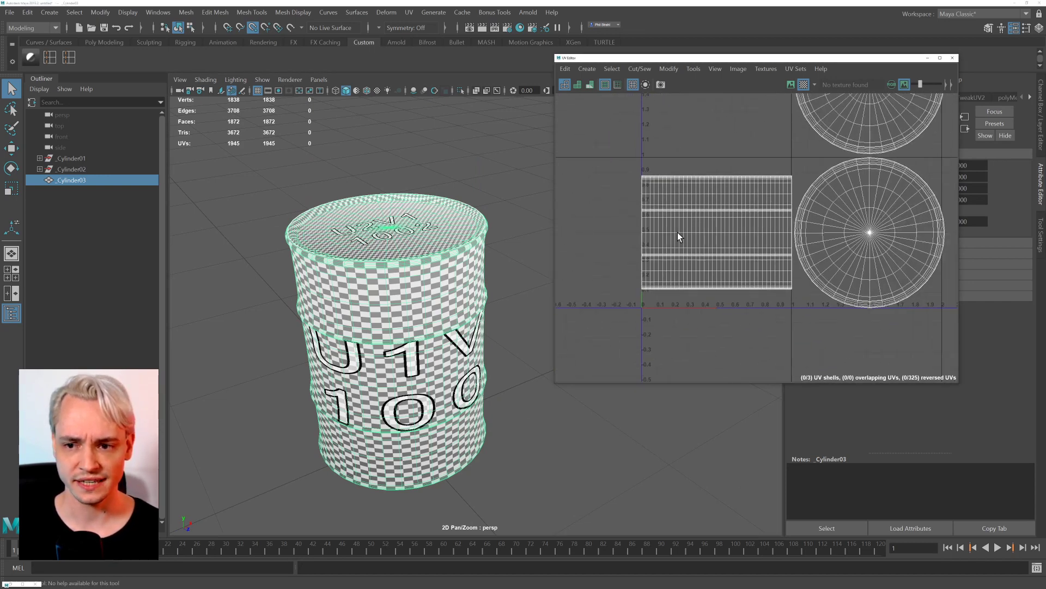
Select both lid UV shells, scale them down together and move them into the 0–1 UV square over the side shell's lower part.
drag(703, 102, 870, 236)
right_drag(787, 183, 774, 194)
click(775, 192)
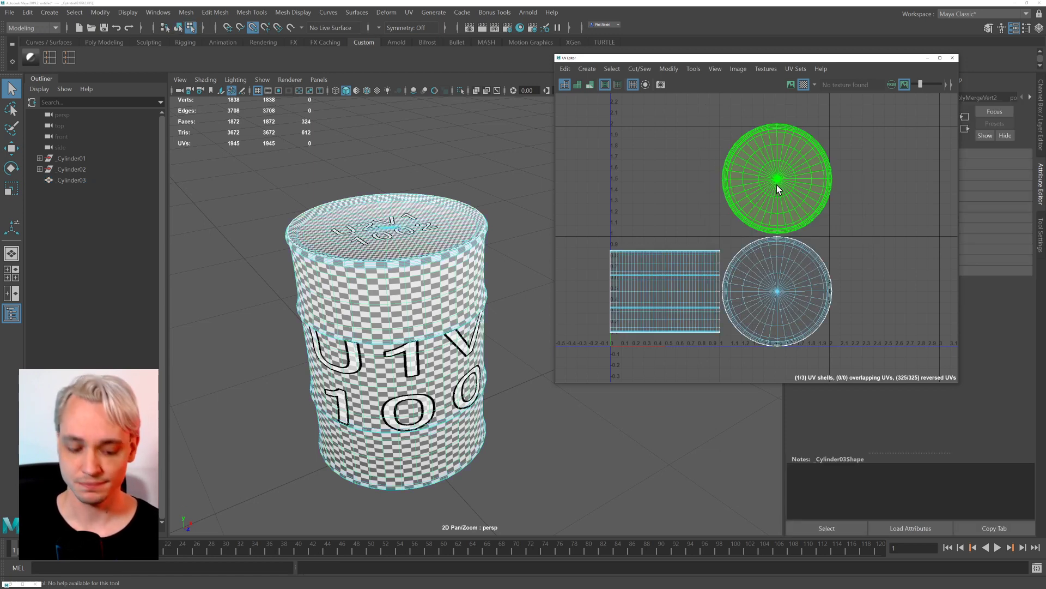
key(w)
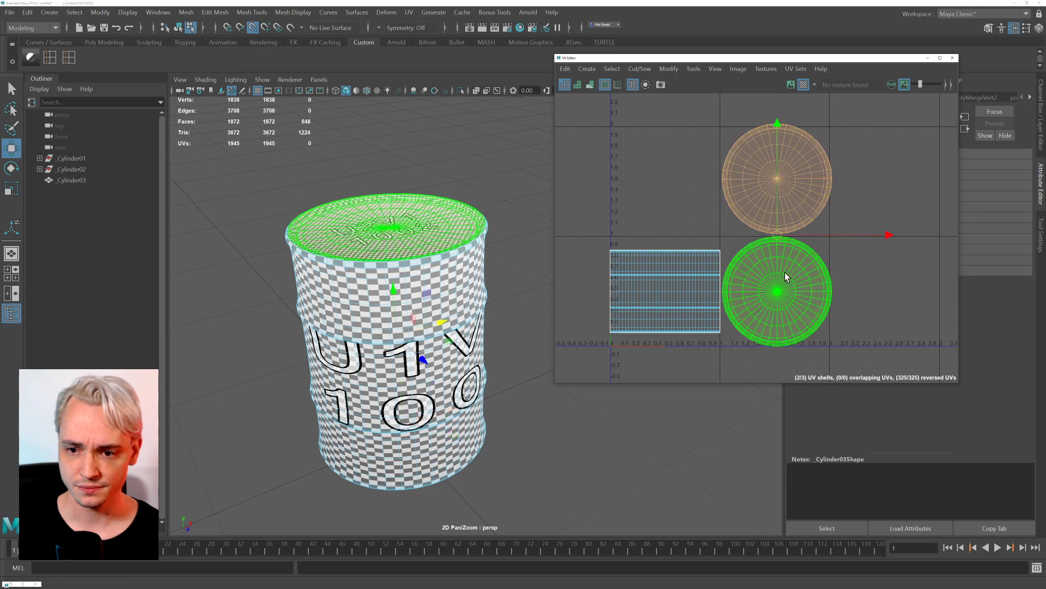
shift+click(785, 272)
key(r)
drag(777, 235, 686, 342)
key(w)
drag(779, 242, 703, 327)
Reduce the side shell's height to about half of the UV square and place it just beneath the square's upper edge.
scroll(659, 305, up, 4)
click(673, 268)
alt+middle_drag(679, 266, 738, 229)
key(r)
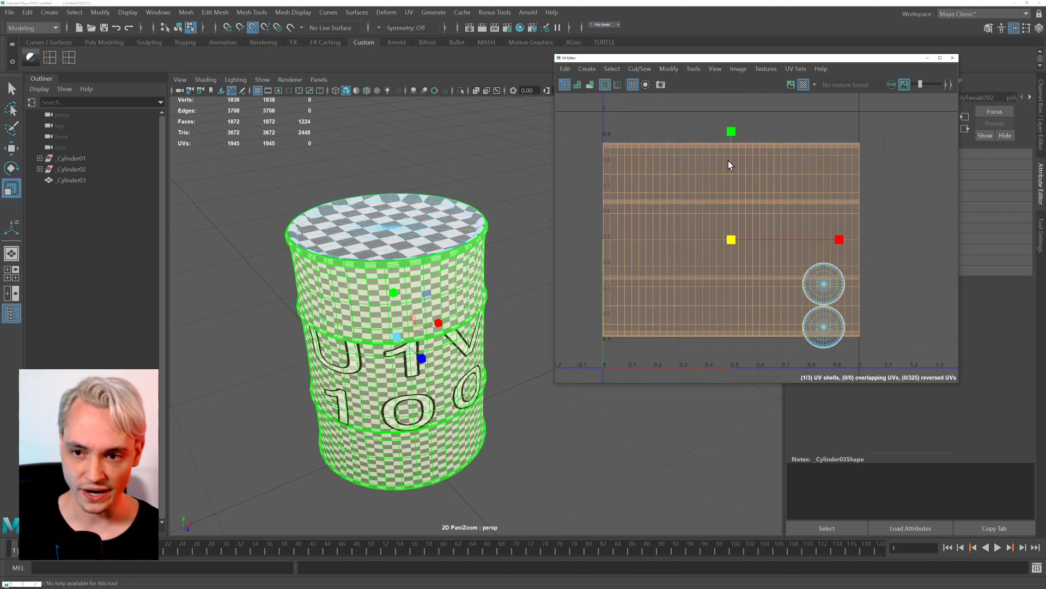
mouse_move(731, 130)
mouse_down()
mouse_move(734, 190)
mouse_move(731, 105)
mouse_move(730, 125)
mouse_up()
key(w)
key(r)
alt+middle_drag(732, 130, 720, 222)
drag(718, 167, 719, 104)
key(w)
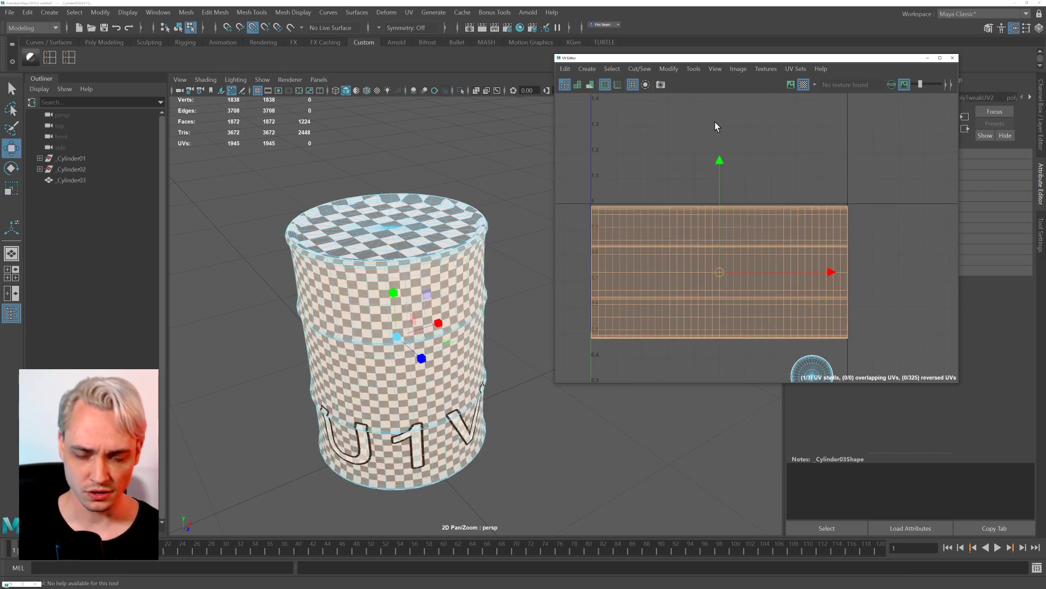
drag(718, 163, 719, 162)
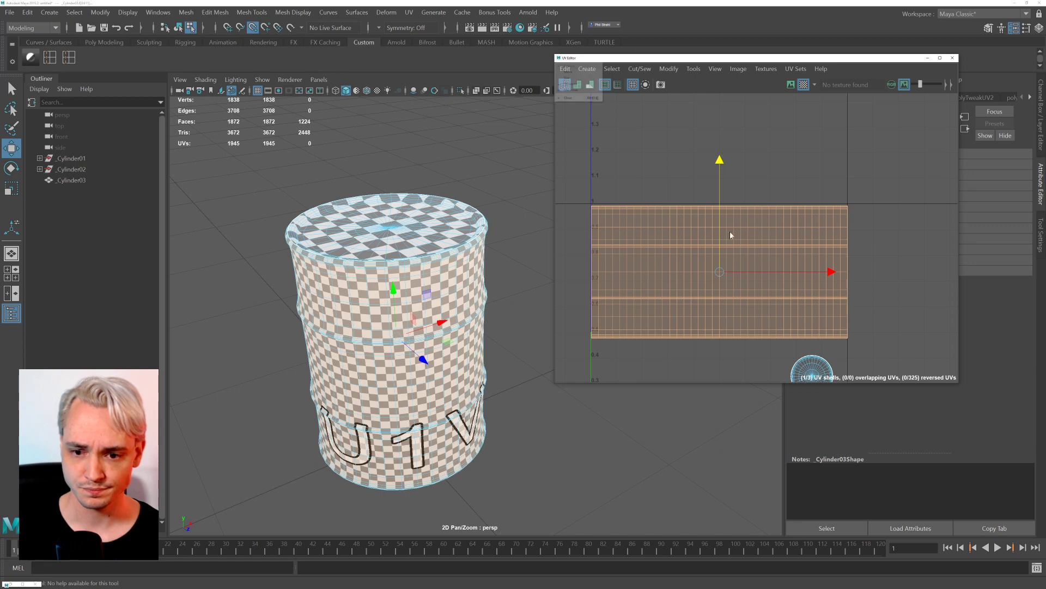
Select both lid shells and enlarge them together so their checker squares come closer to the size of those on the side.
alt+middle_drag(741, 206, 762, 179)
alt+middle_drag(744, 320, 758, 253)
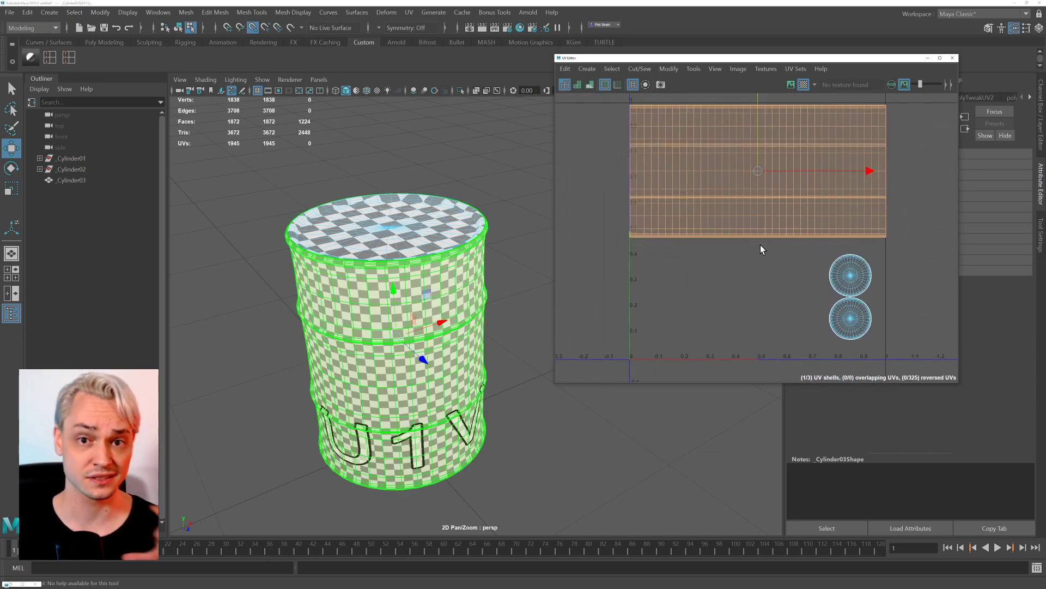
click(854, 272)
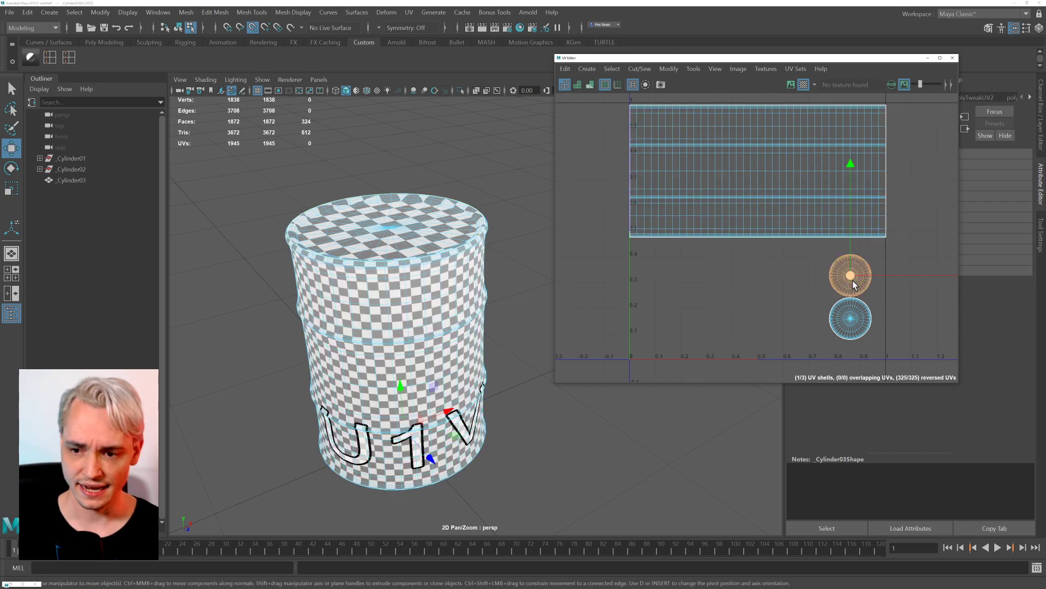
key(r)
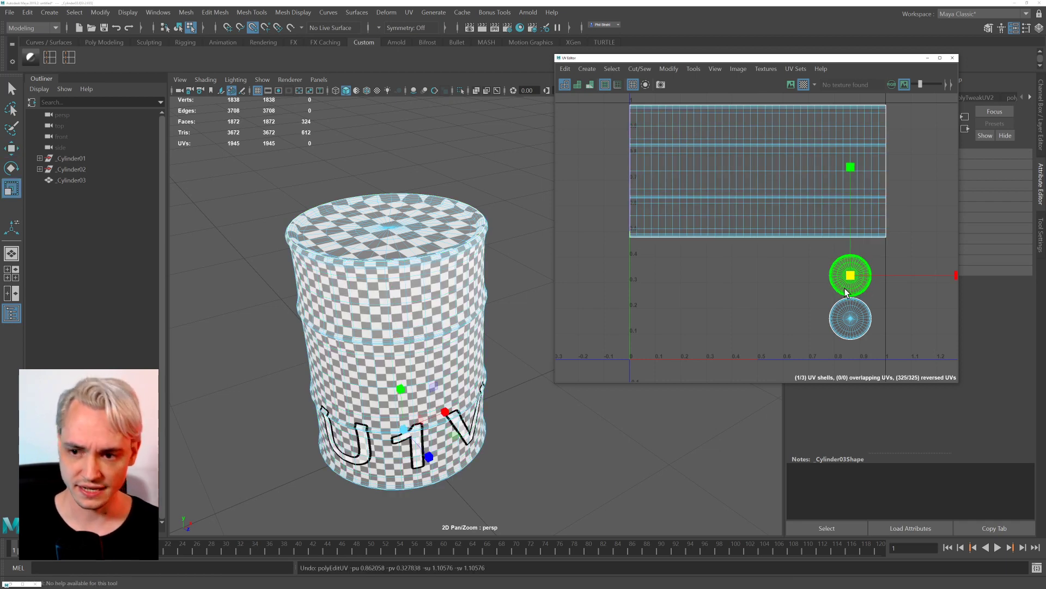
shift+click(845, 323)
drag(850, 297, 923, 211)
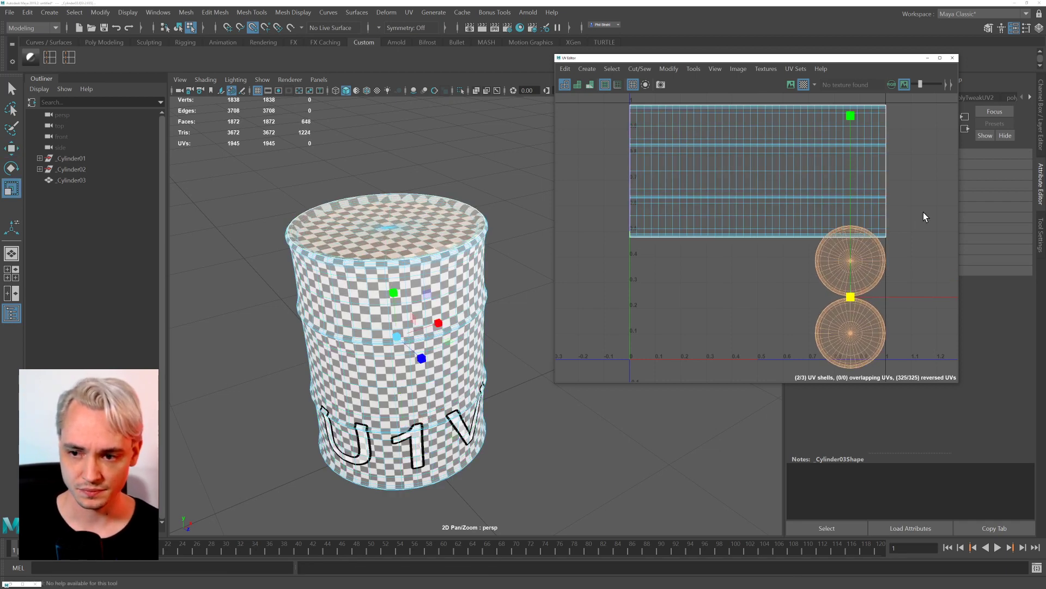
Move the pair of lid shells directly beneath the side shell, near the left edge of the UV square.
key(w)
drag(851, 297, 760, 232)
key(r)
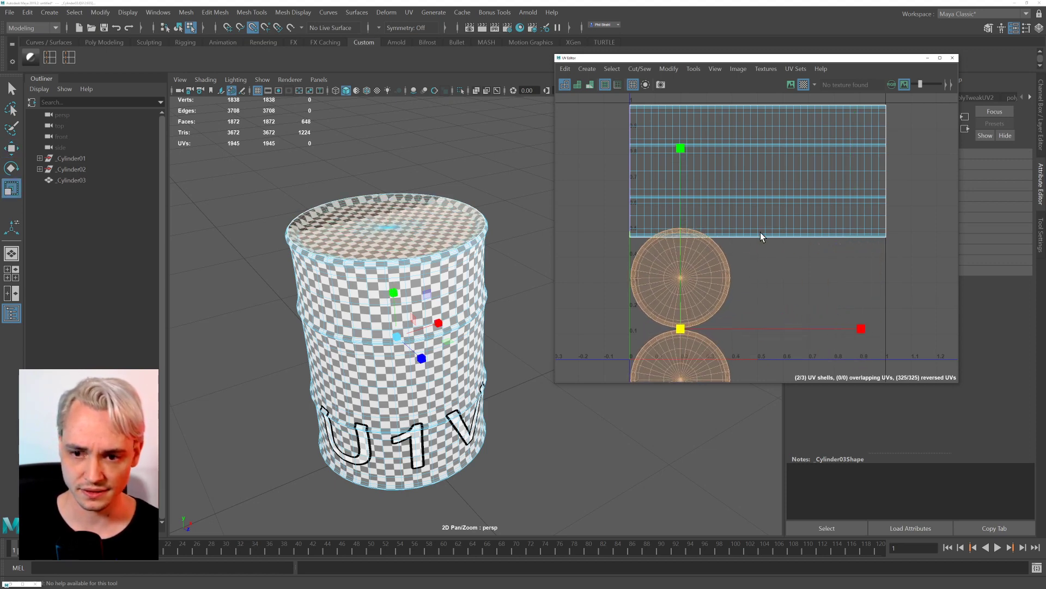
alt+middle_drag(686, 293, 691, 243)
key(w)
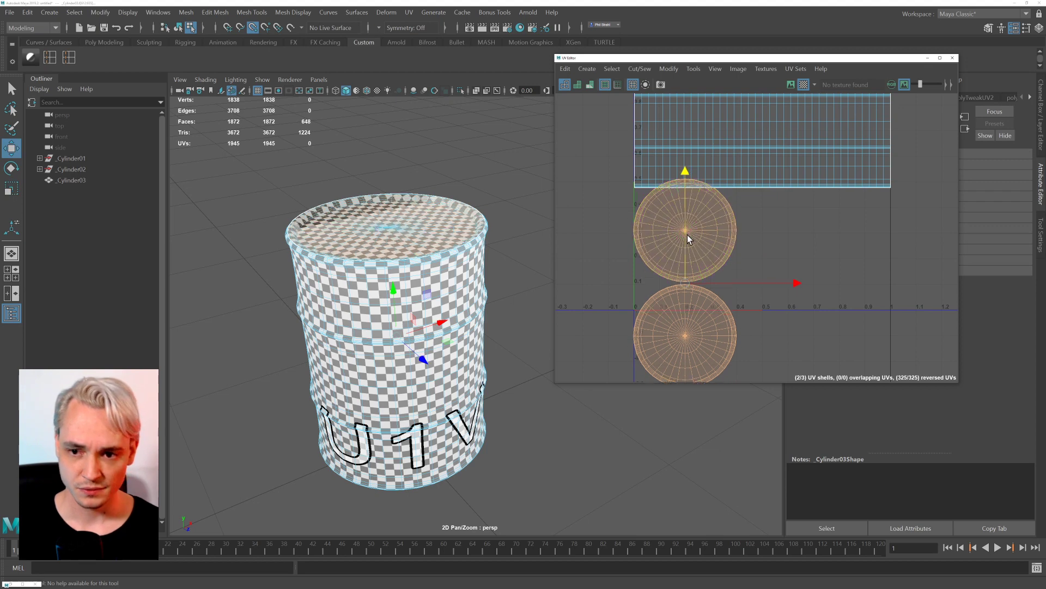
drag(688, 235, 696, 250)
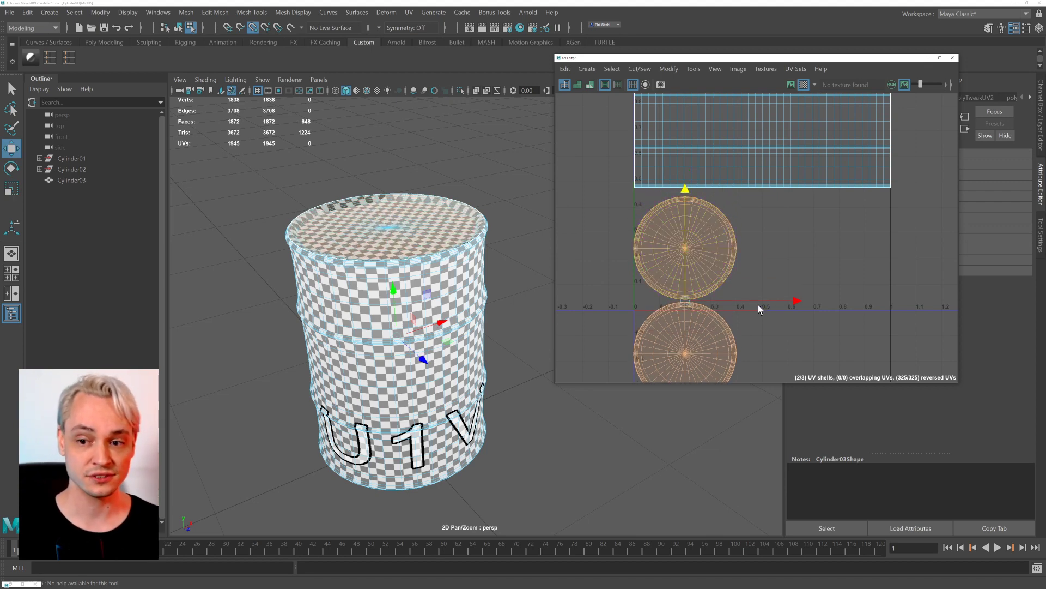
drag(796, 304, 806, 303)
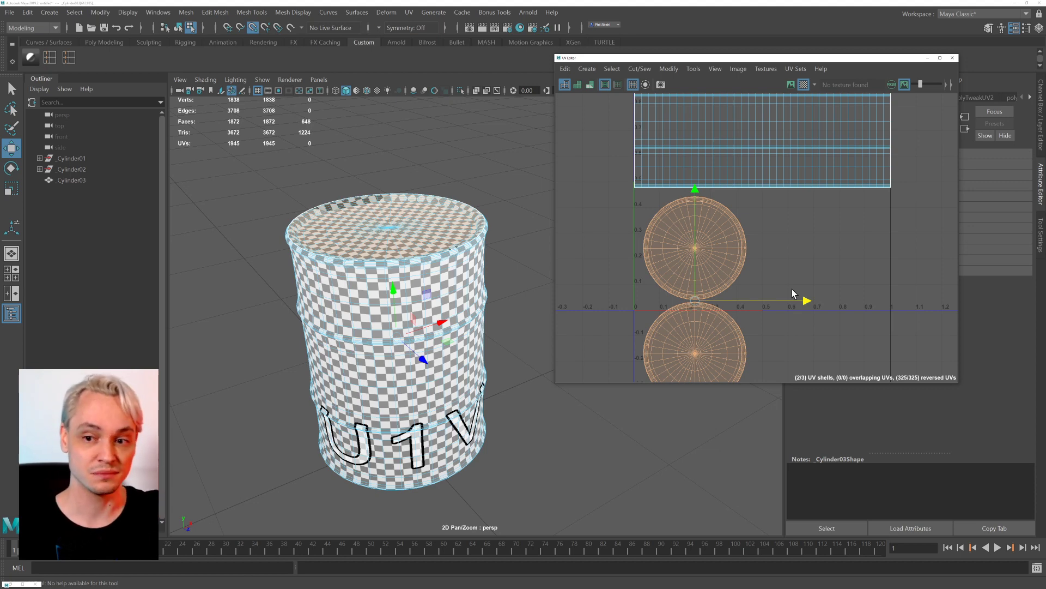
click(700, 254)
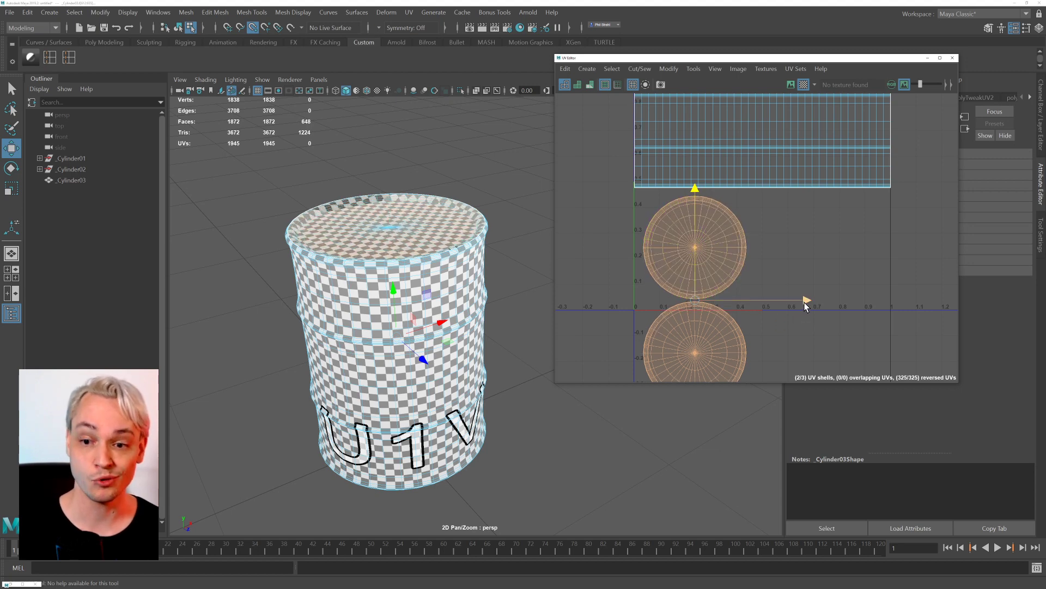
drag(806, 300, 800, 303)
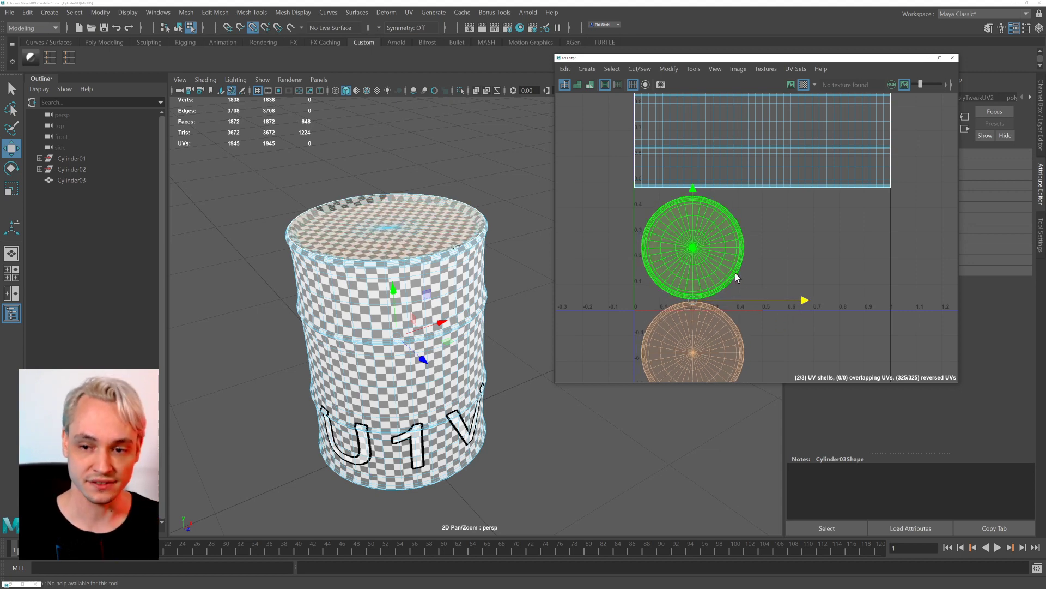
Enlarge both lid shells to almost half the UV square's width and arrange them side by side beneath the side shell.
key(r)
drag(694, 299, 702, 287)
key(w)
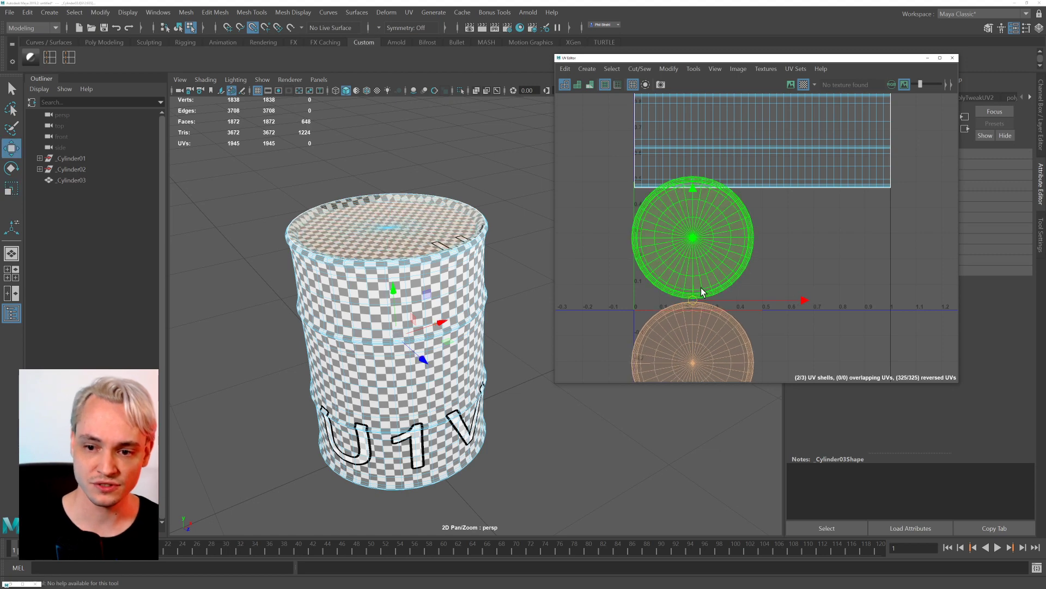
click(699, 267)
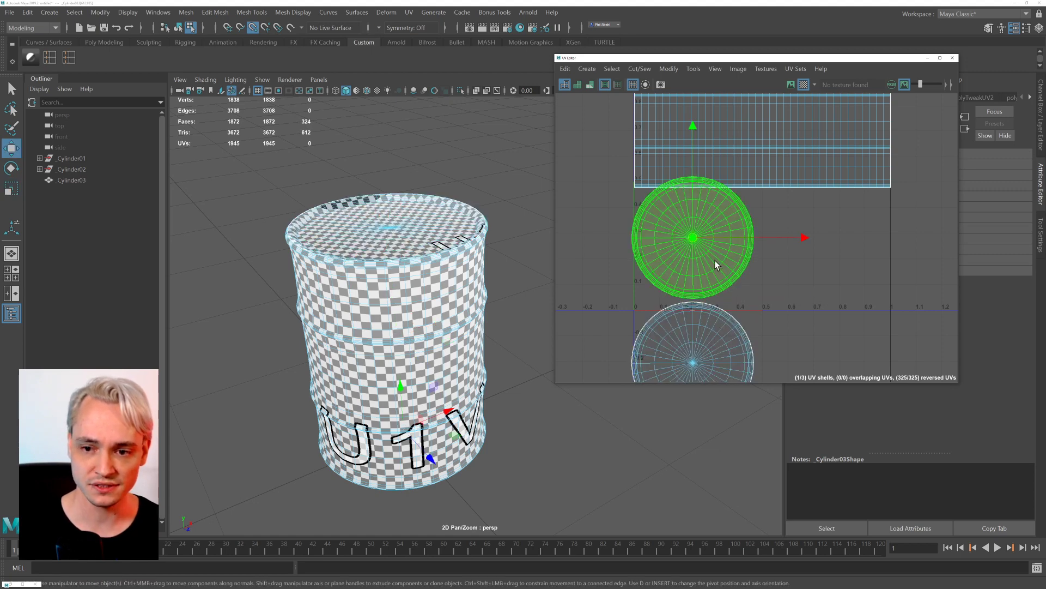
drag(693, 229, 695, 237)
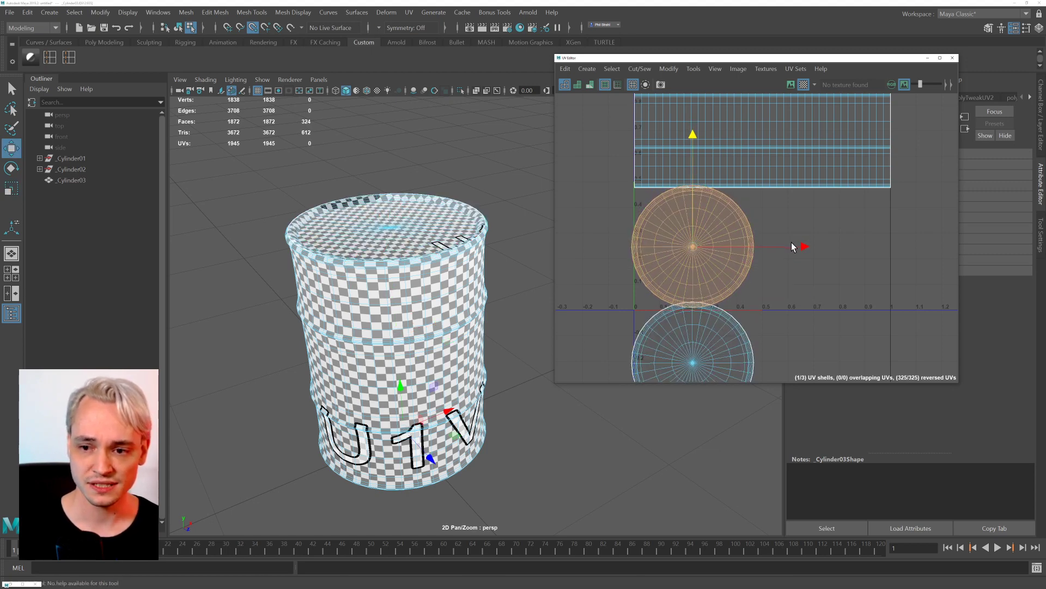
drag(797, 244, 809, 250)
click(693, 360)
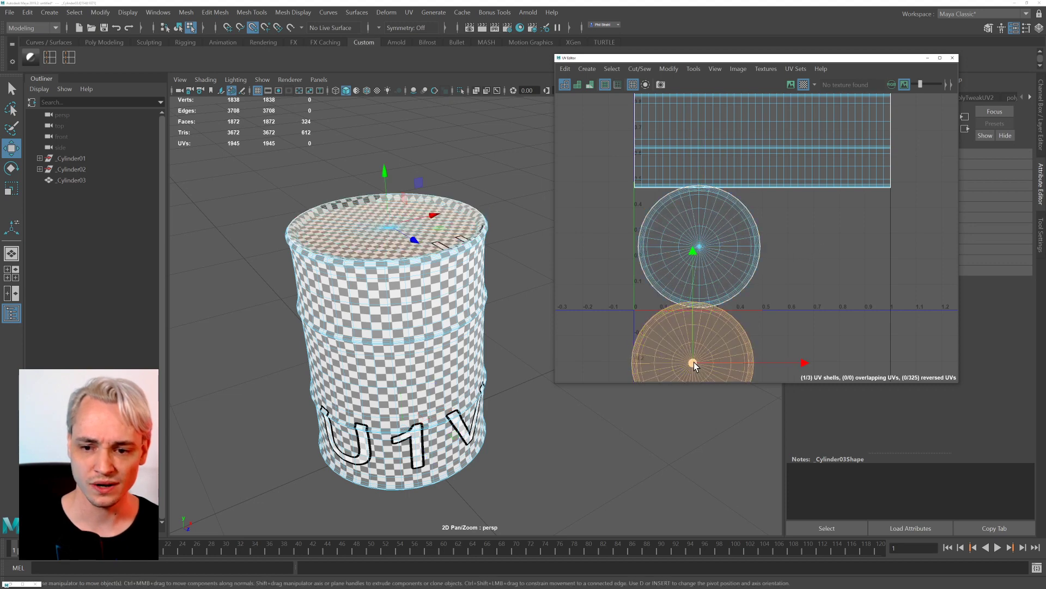
drag(693, 365, 827, 249)
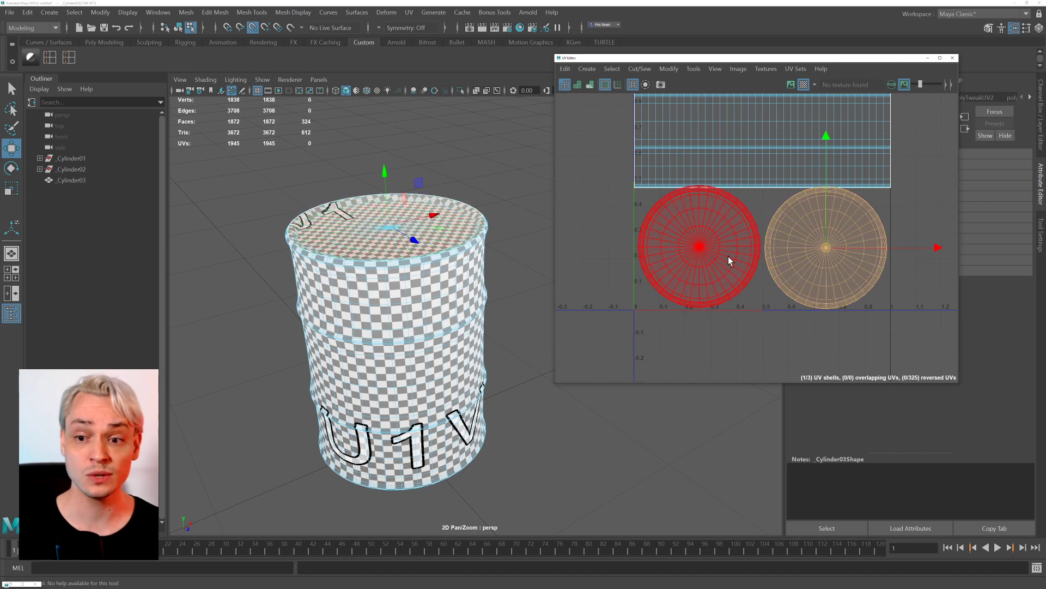
Shrink the two lid shells slightly to leave padding, and shift the right-hand lid outward to space them evenly in the UV square.
shift+click(701, 258)
key(r)
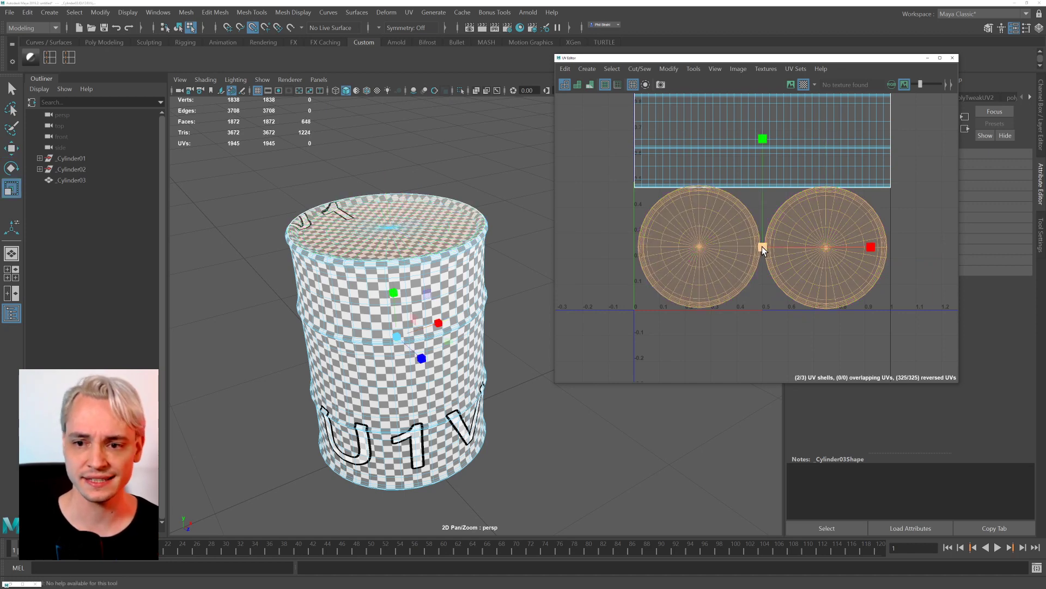
drag(762, 247, 732, 246)
key(w)
click(750, 291)
click(720, 250)
click(852, 248)
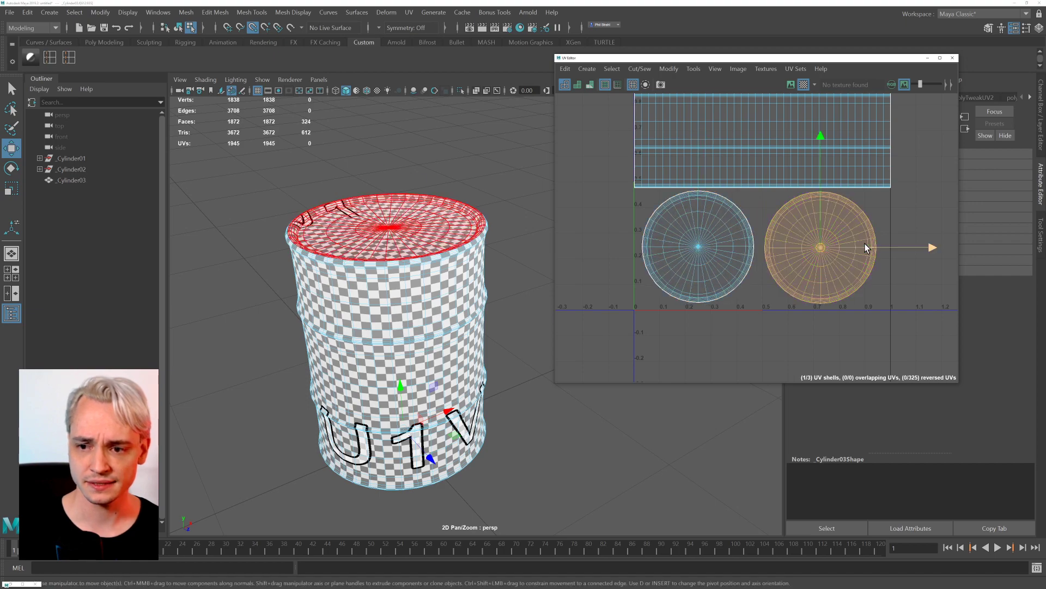
drag(885, 247, 892, 245)
click(751, 324)
Return to object mode, frame the barrel, move the UV Editor clear of it and select the whole barrel.
scroll(483, 357, down, 3)
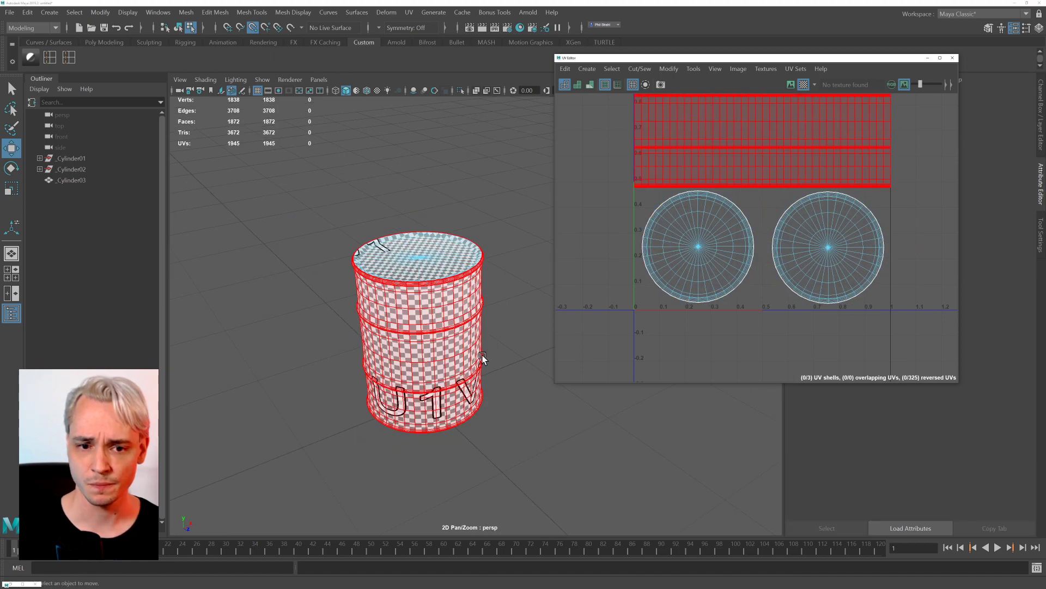
alt+drag(484, 358, 443, 326)
right_drag(442, 324, 444, 240)
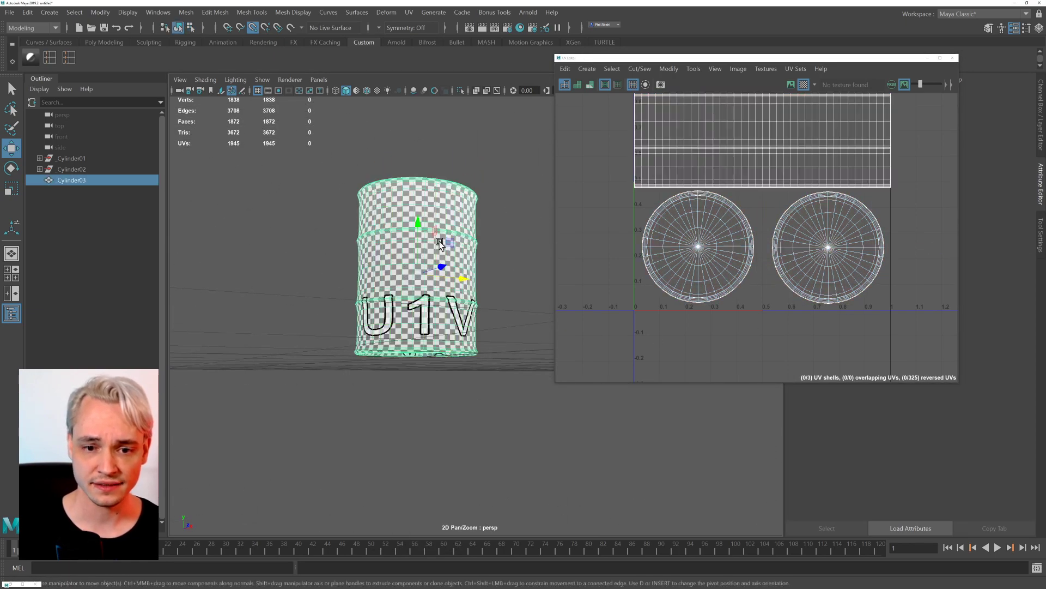
key(f)
click(345, 162)
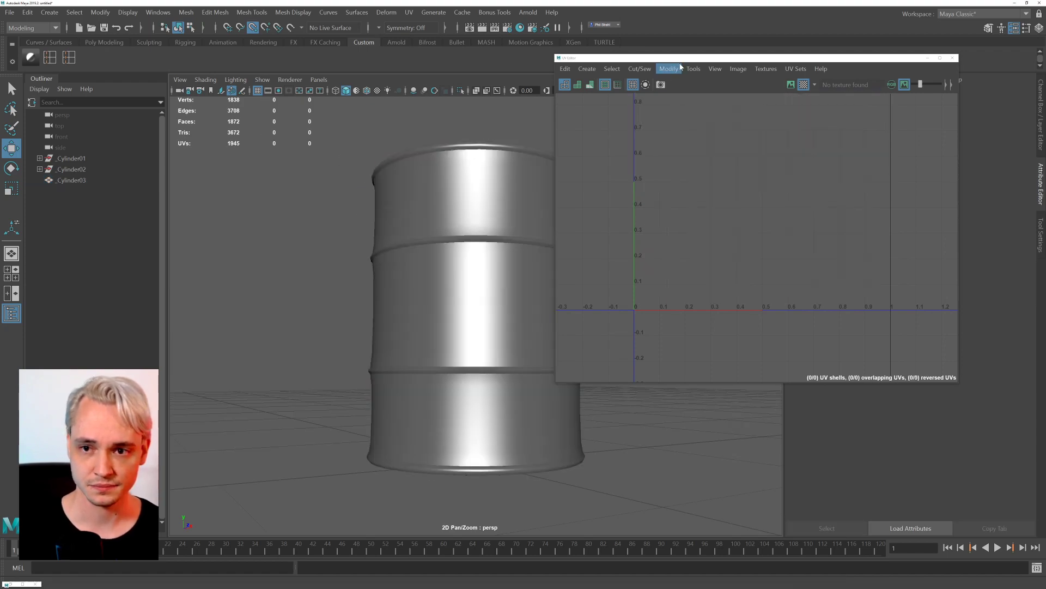
drag(680, 58, 772, 56)
click(552, 201)
Examine the checker pattern on the barrel's lid, side and seam from several angles, comparing it with the finished UV layout.
alt+drag(625, 207, 365, 273)
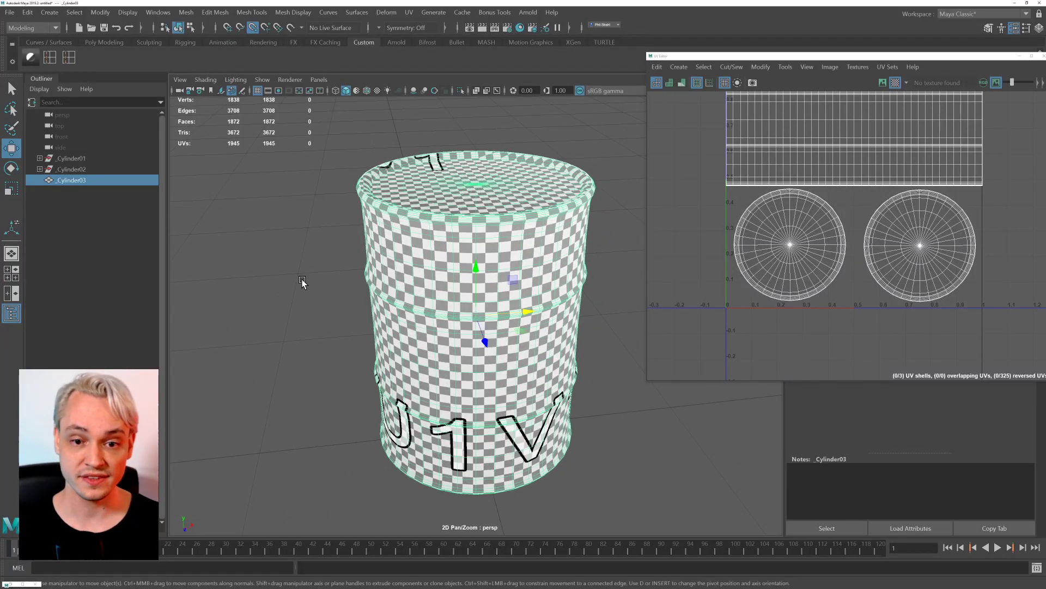
alt+drag(352, 311, 462, 234)
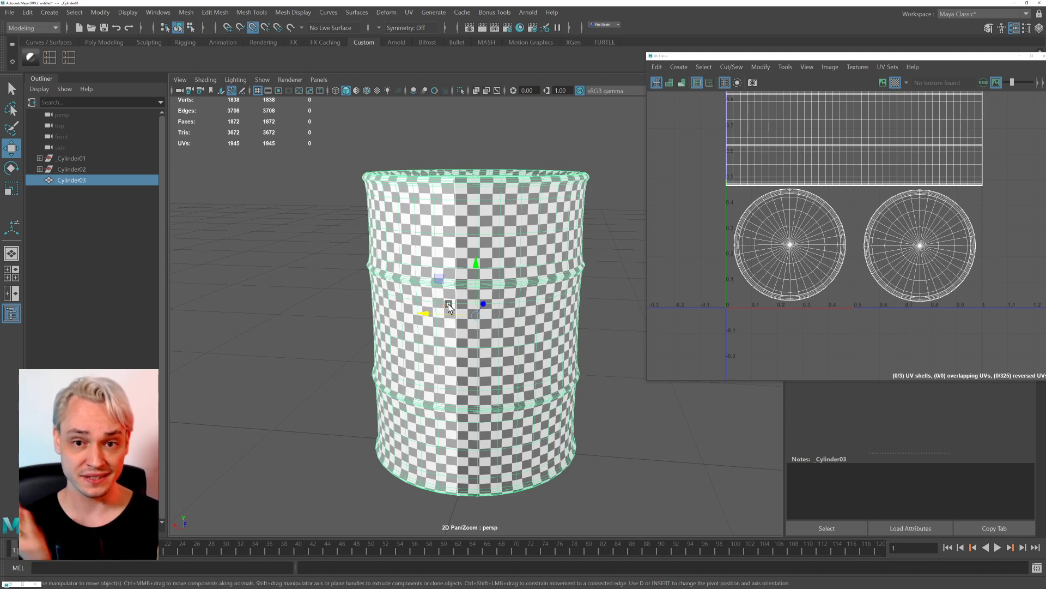
alt+middle_drag(925, 122, 893, 220)
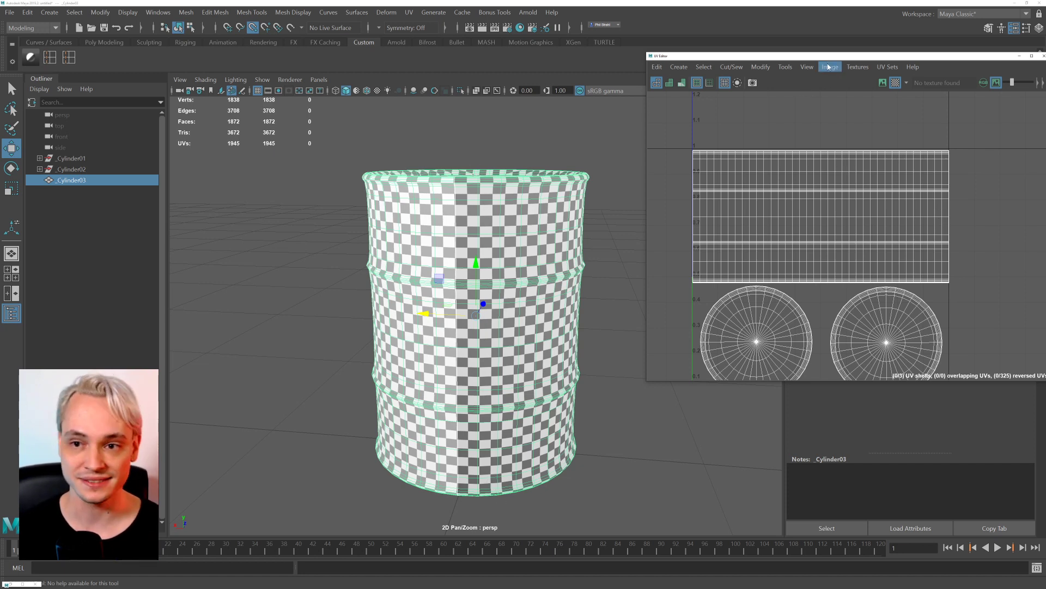
mouse_move(829, 58)
mouse_down()
mouse_move(817, 60)
mouse_move(823, 51)
mouse_up()
alt+drag(330, 159, 441, 273)
alt+middle_drag(441, 273, 380, 267)
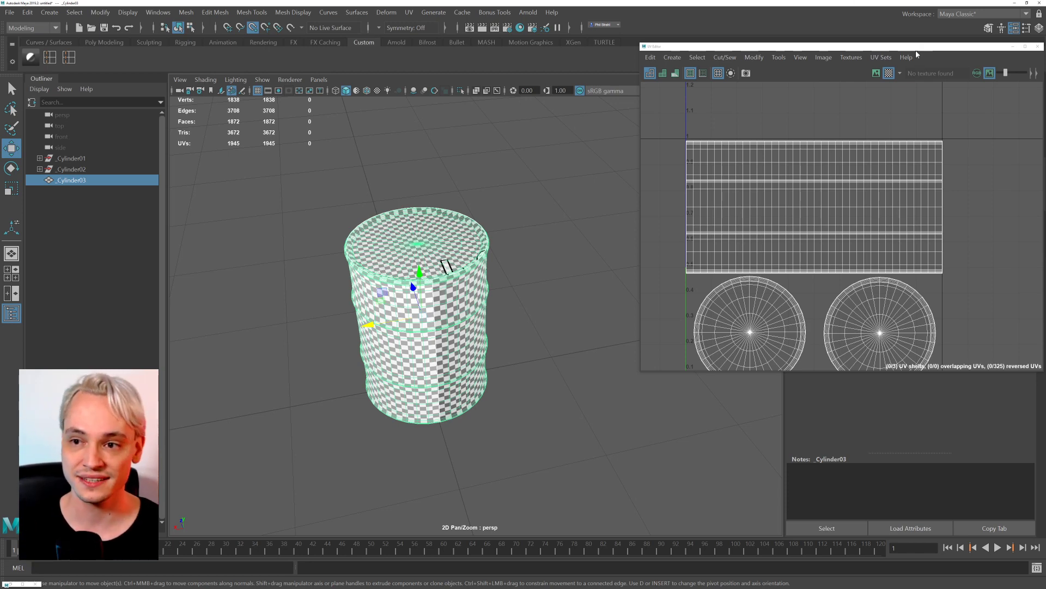
drag(918, 48, 858, 56)
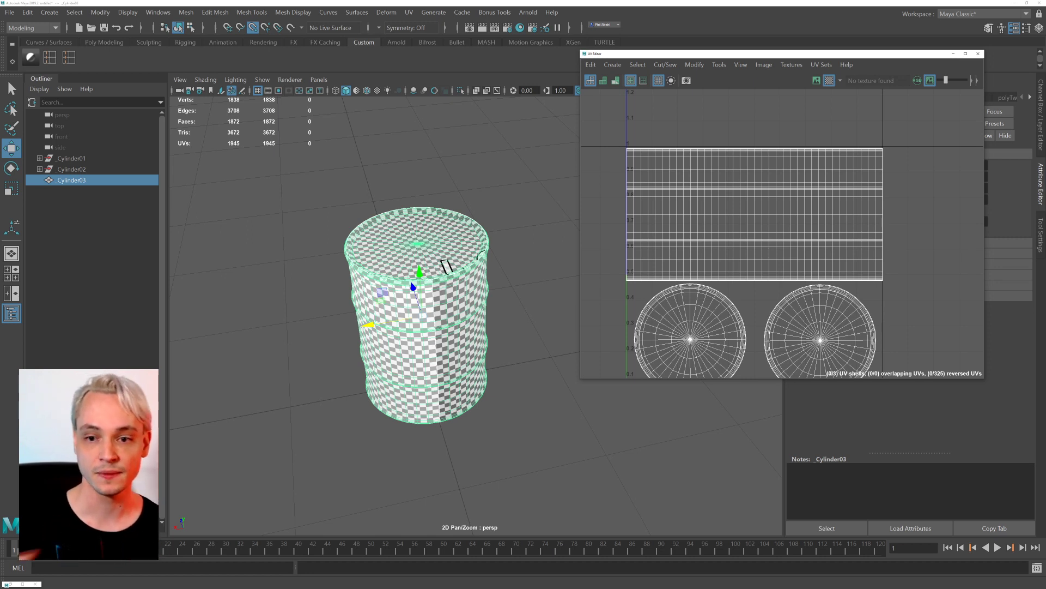
Apply Smooth to the barrel mesh and check the denser UV shells in the UV Editor.
scroll(408, 316, up, 5)
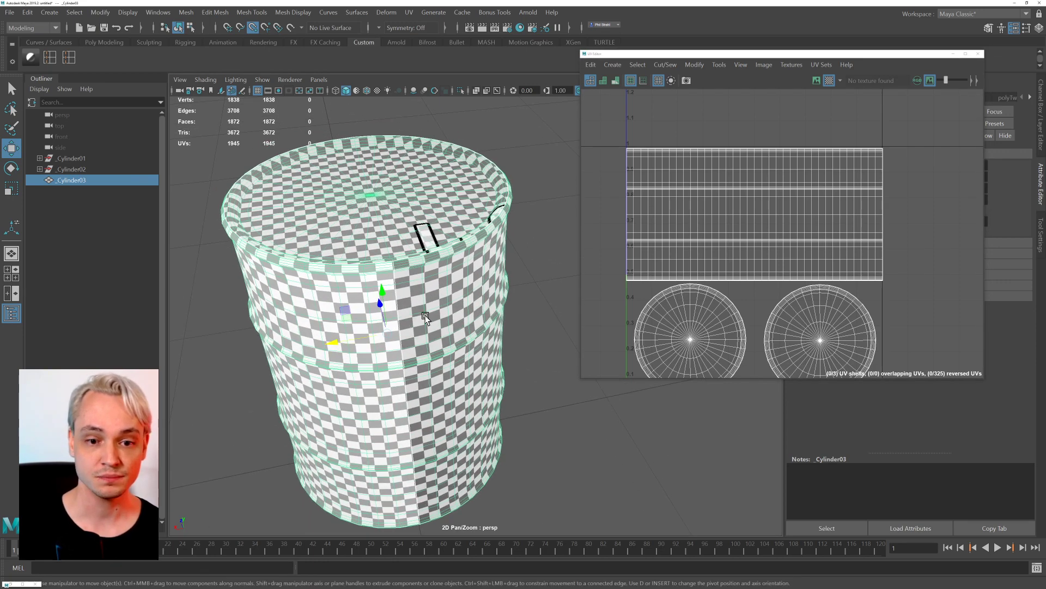
key(space)
key(space)
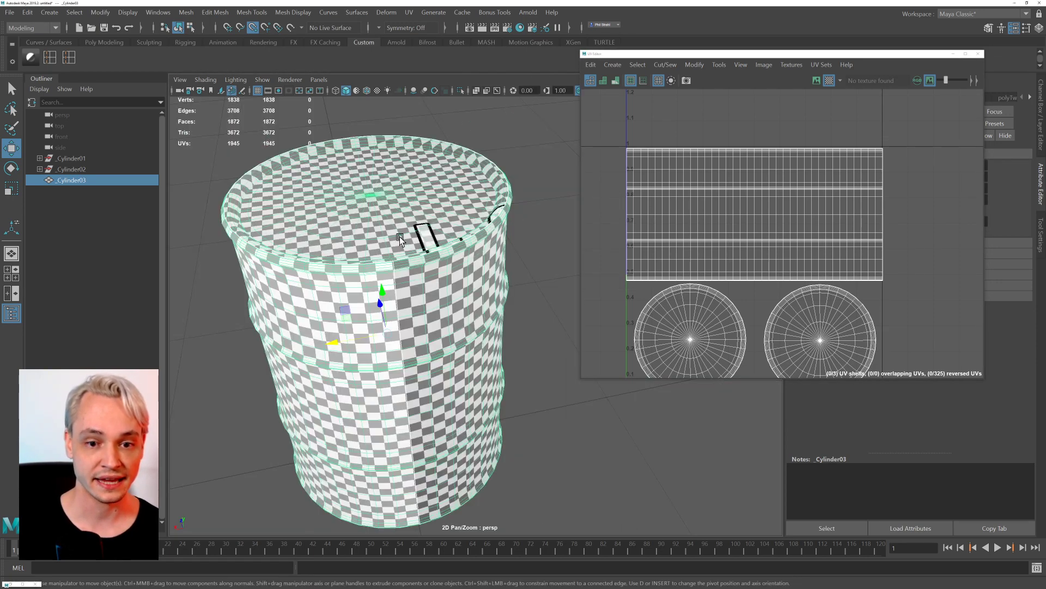
key(space)
click(185, 276)
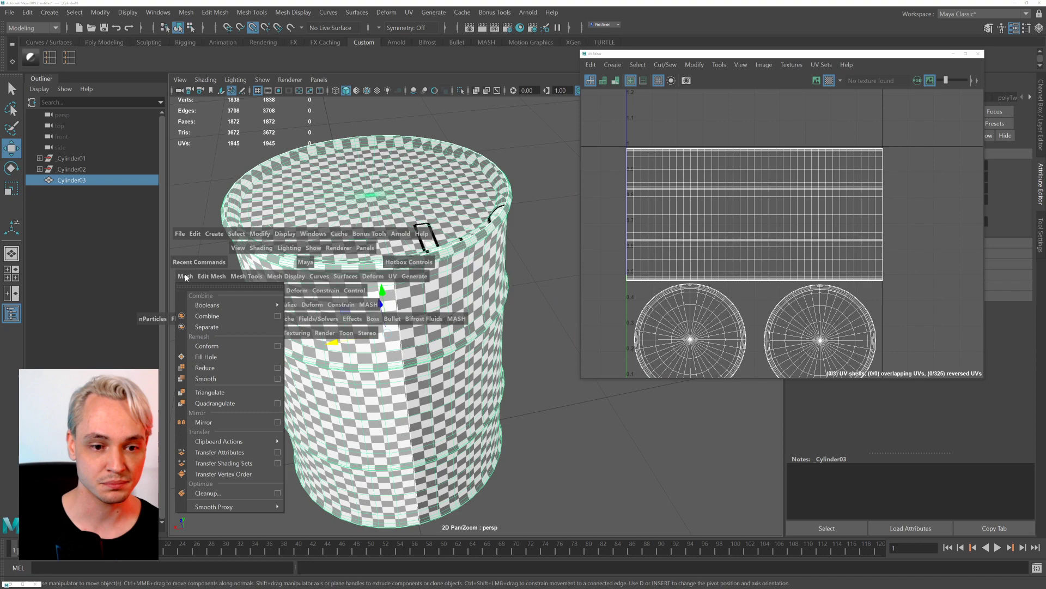
click(233, 379)
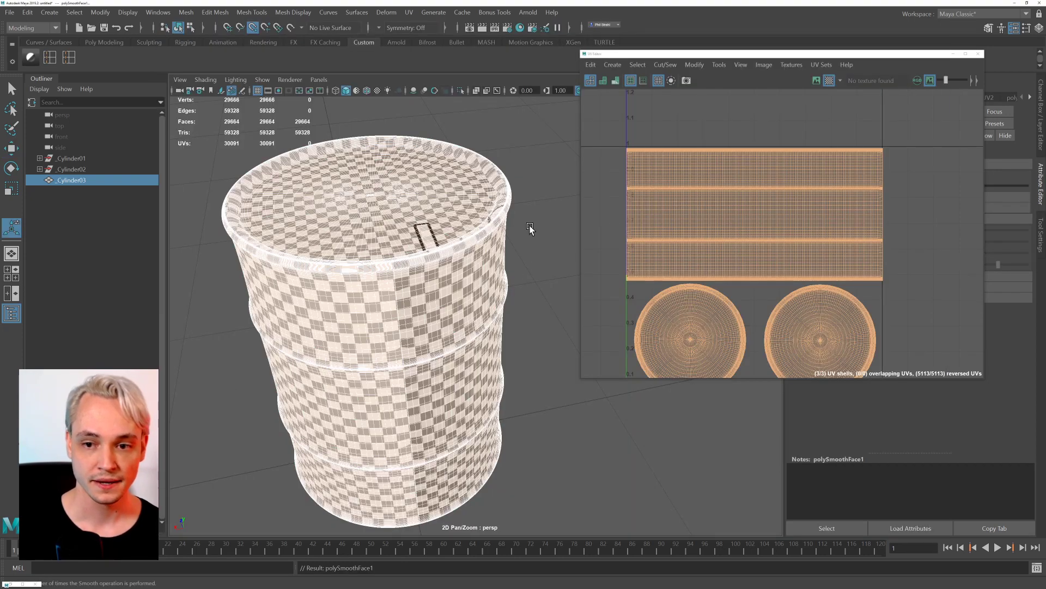
scroll(727, 251, up, 6)
scroll(718, 240, down, 10)
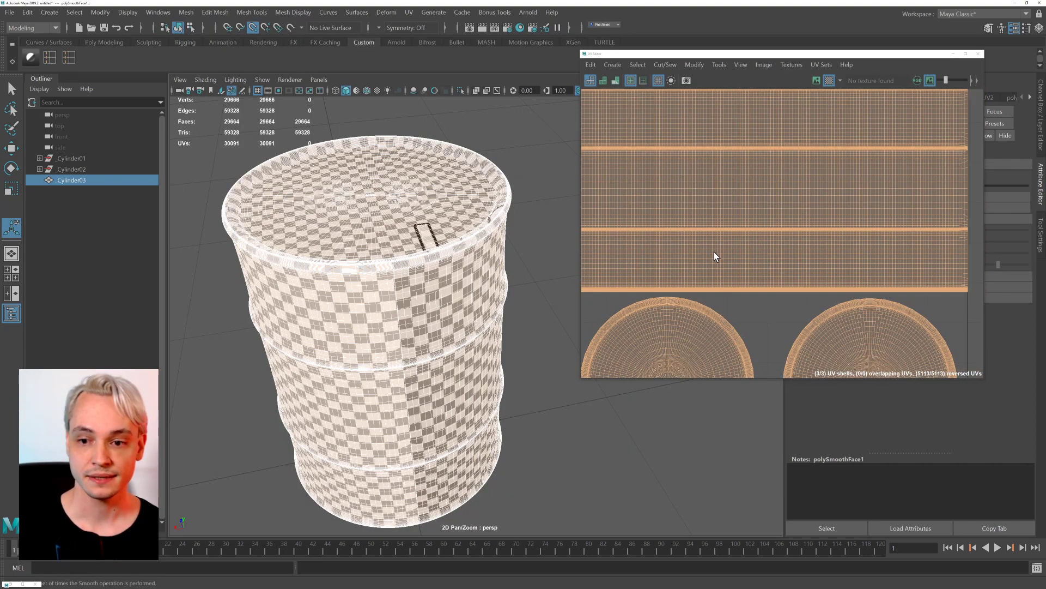
Undo the Smooth on the barrel mesh, clear the selection and reframe the whole barrel.
scroll(707, 254, up, 2)
click(515, 256)
key(ctrl+z)
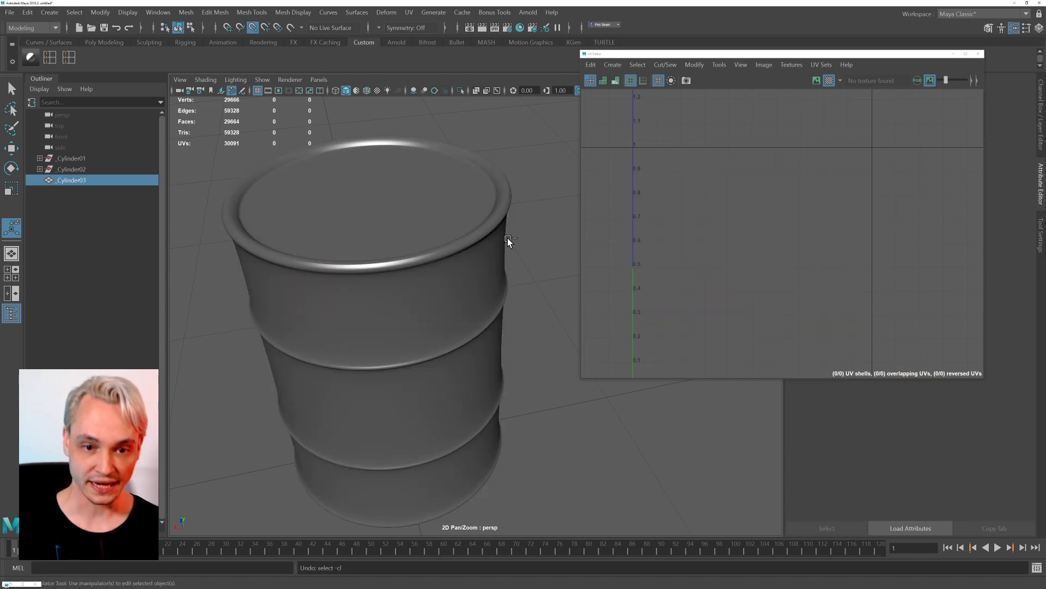
key(ctrl+z)
click(538, 234)
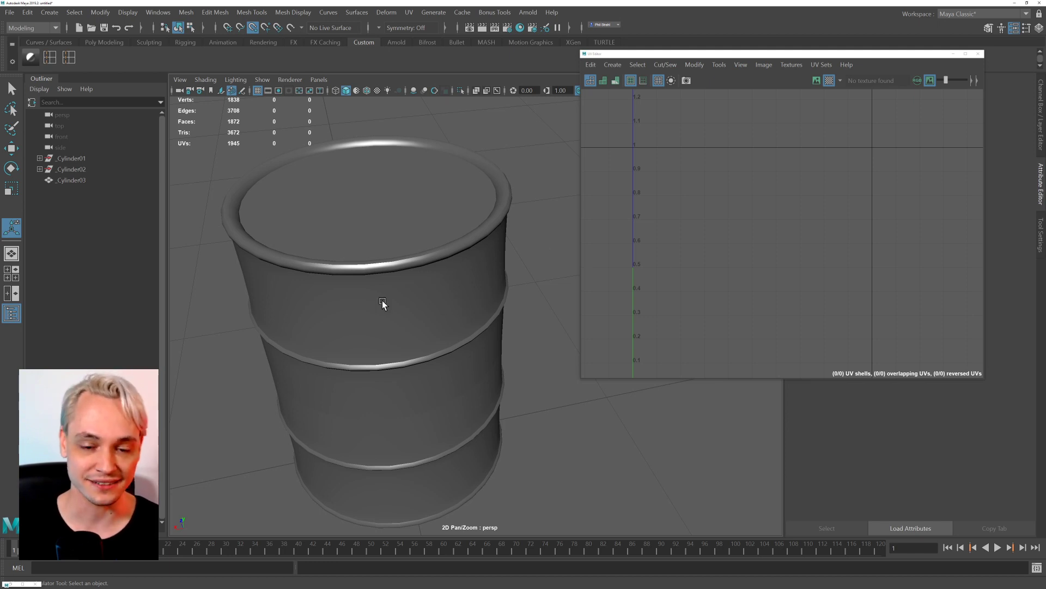
alt+right_drag(383, 304, 344, 261)
alt+drag(344, 262, 357, 295)
alt+middle_drag(360, 338, 355, 324)
Start saving the scene and create a new folder named barrel-b inside the project's scenes folder.
key(ctrl+s)
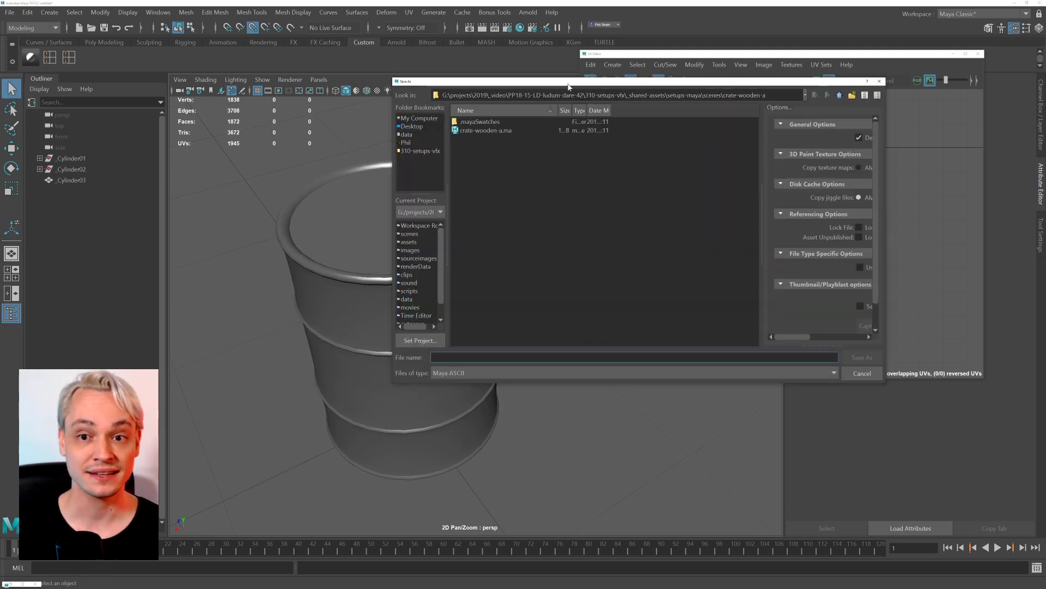
drag(569, 84, 556, 113)
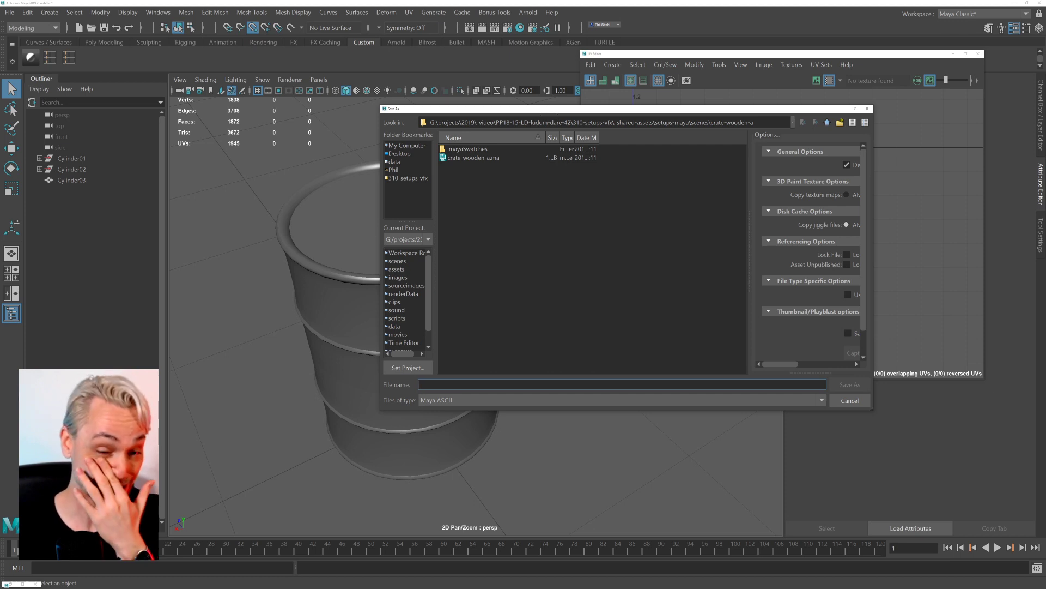
drag(533, 113, 583, 119)
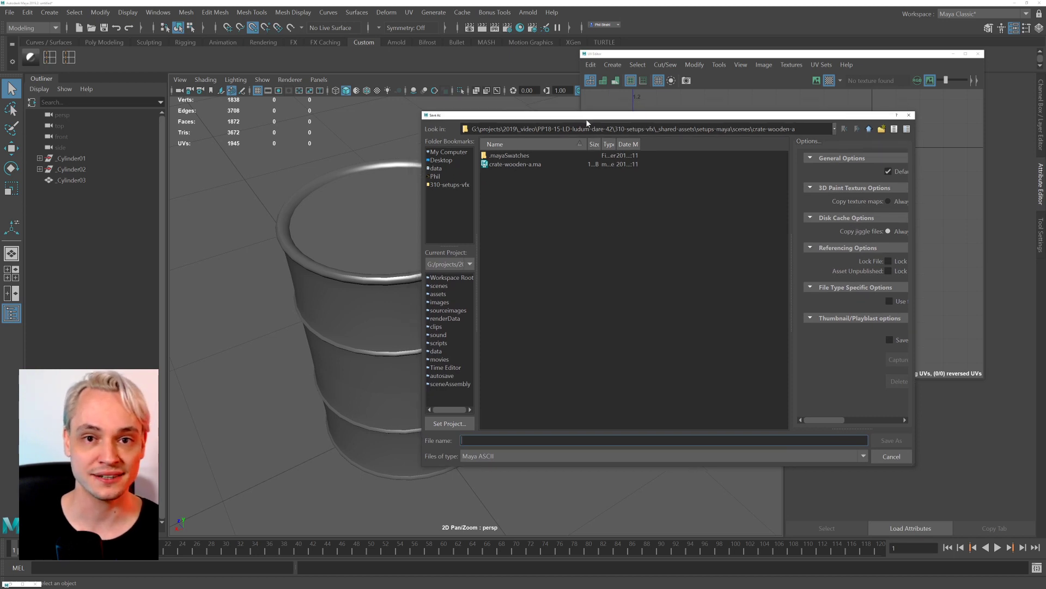
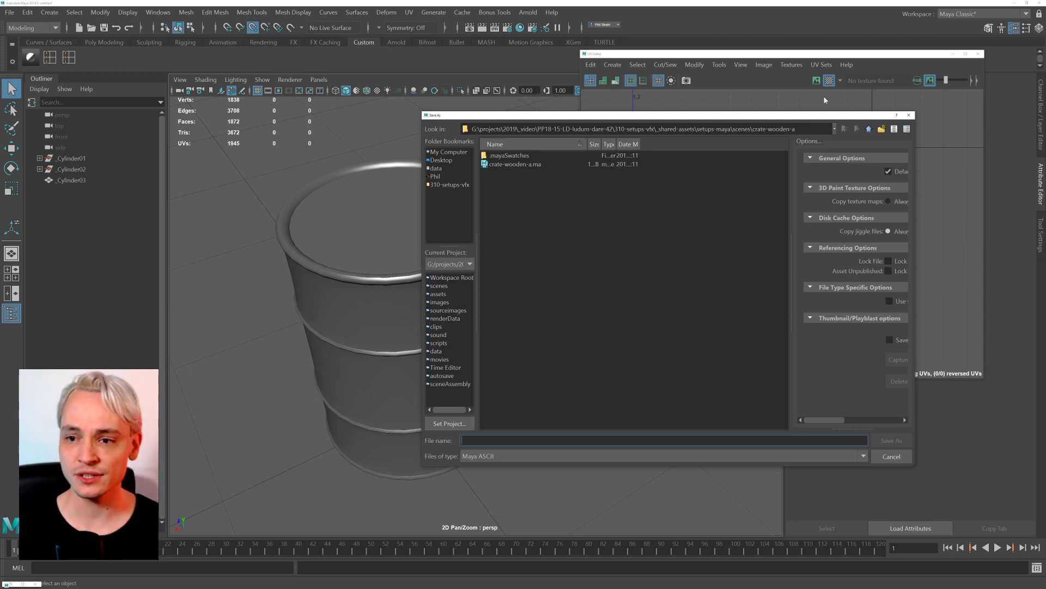
click(869, 129)
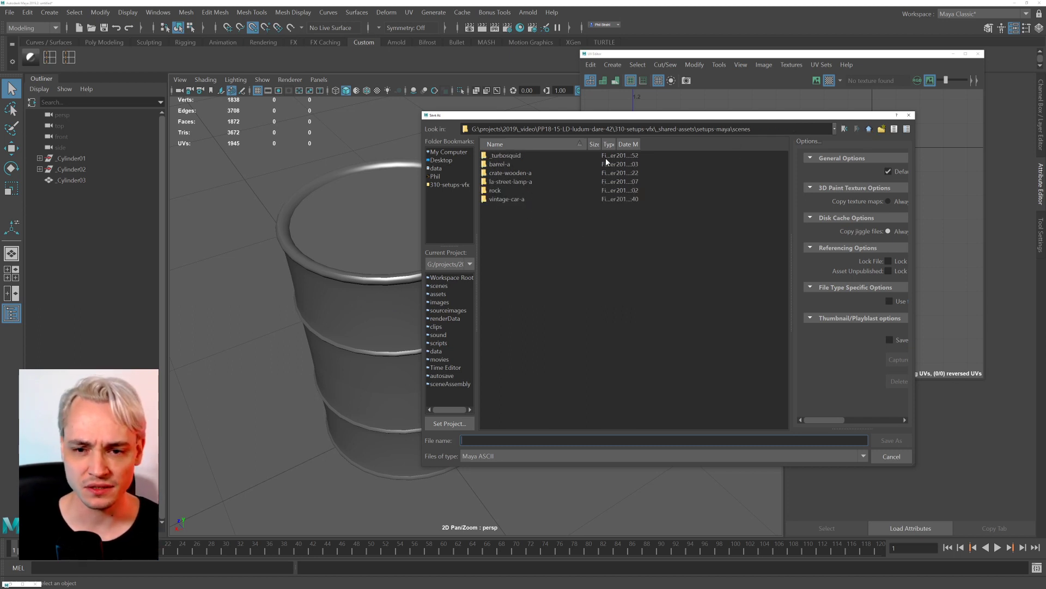
click(881, 129)
text(bl)
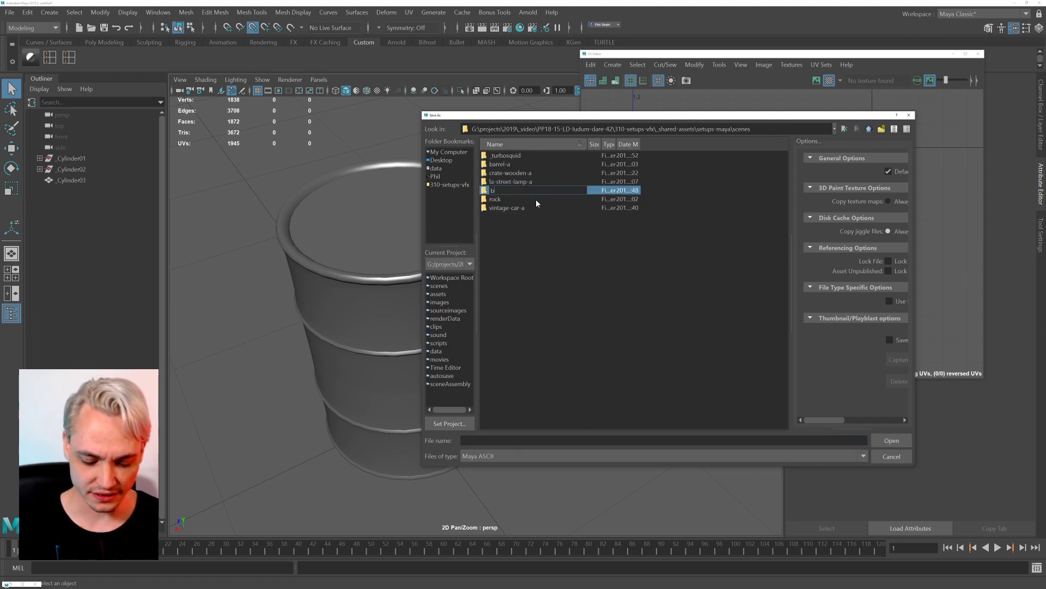
text(rrel-b)
key(Return)
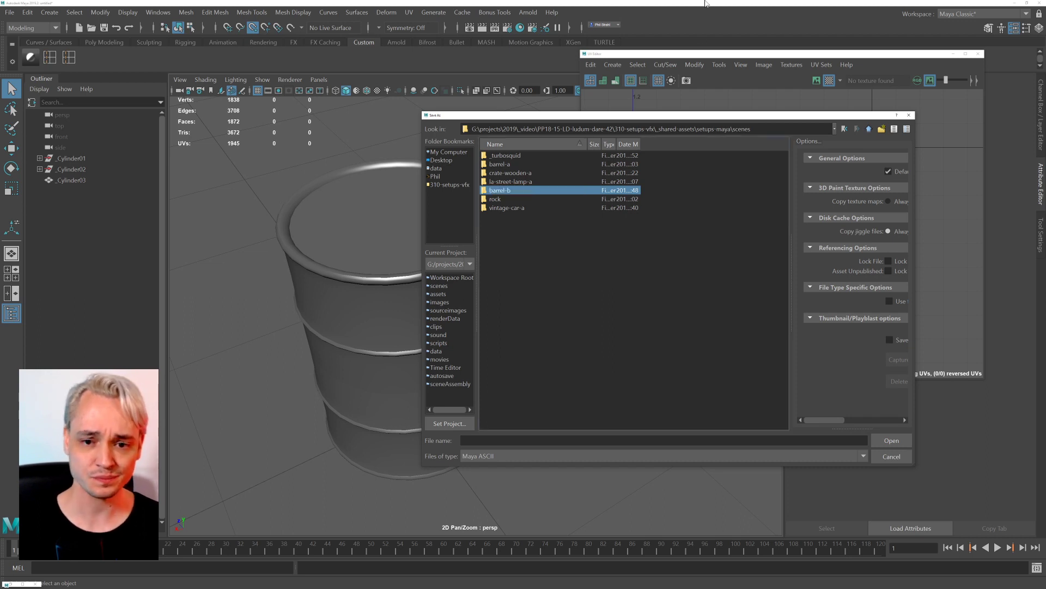
Save the scene as Maya ASCII file barrel-a inside the barrel-b folder.
double_click(496, 192)
click(484, 440)
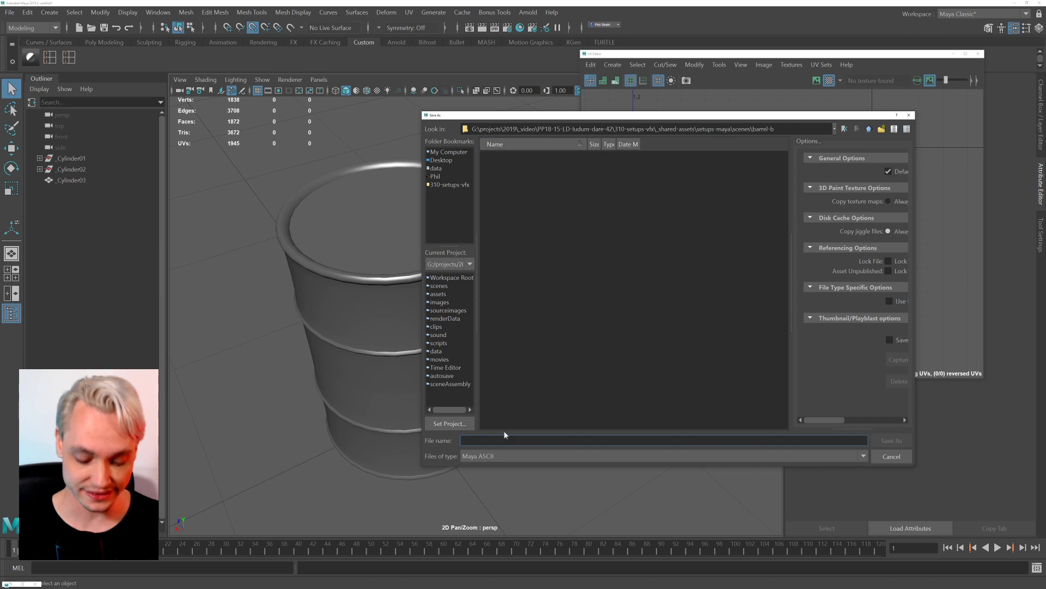
text(barrel-a)
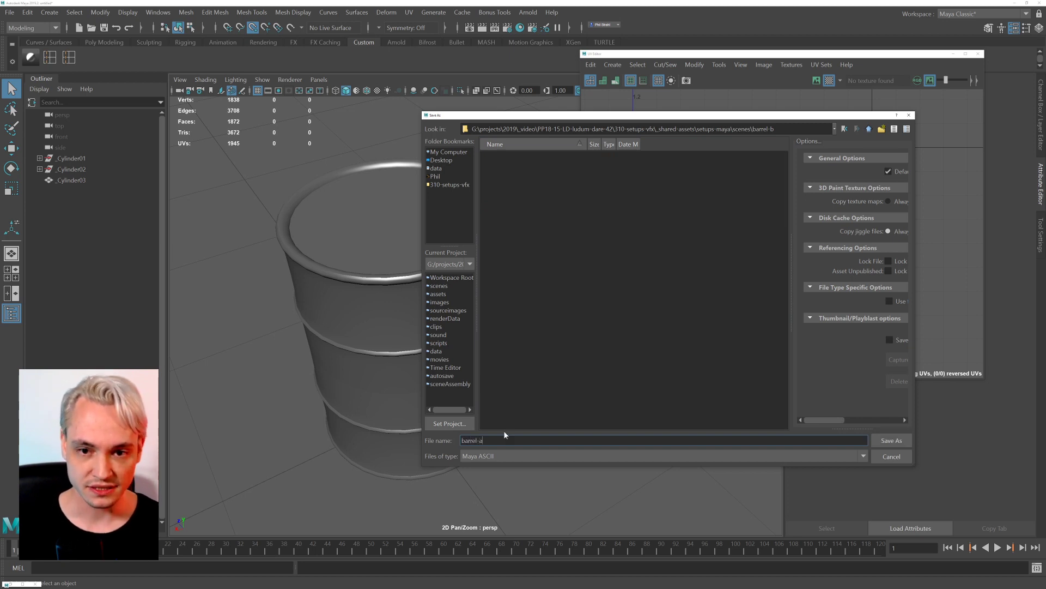
key(Return)
Select the barrel, enlarge the UV Editor to show the entire UV square, and place it beside the barrel.
click(410, 351)
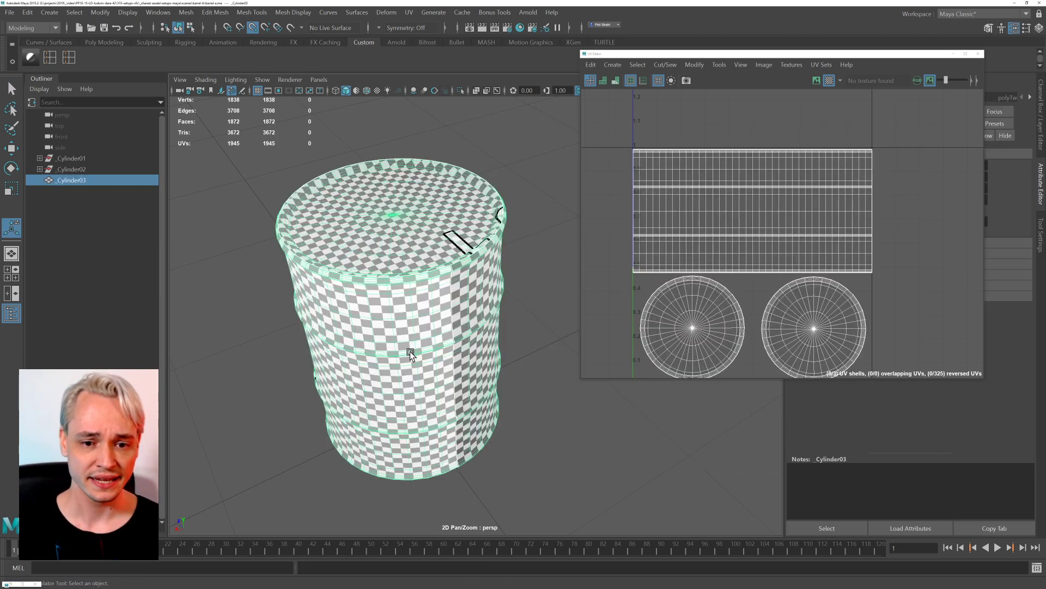
drag(671, 54, 494, 59)
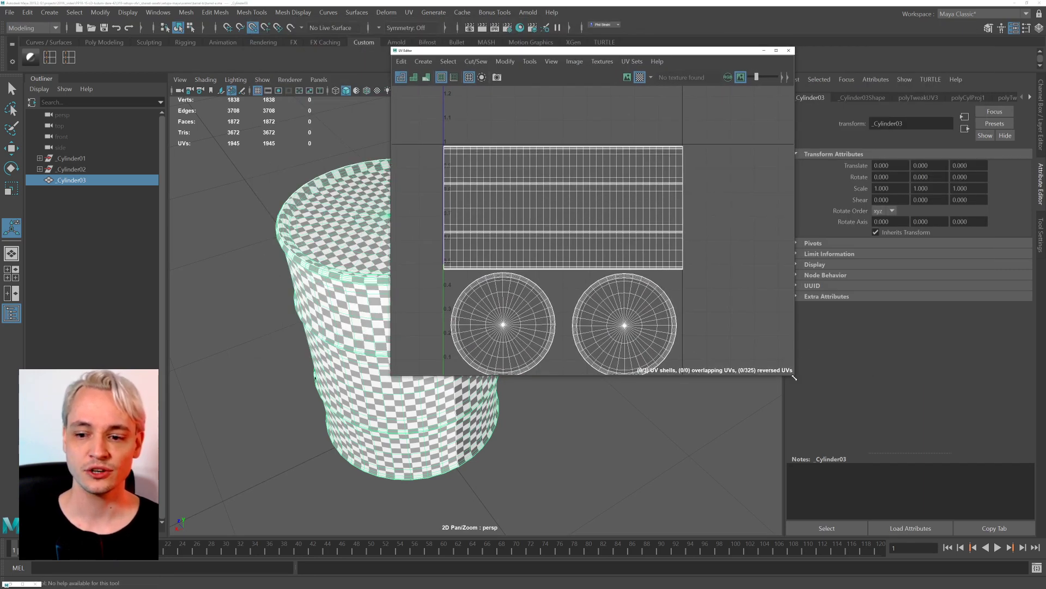
drag(794, 377, 836, 484)
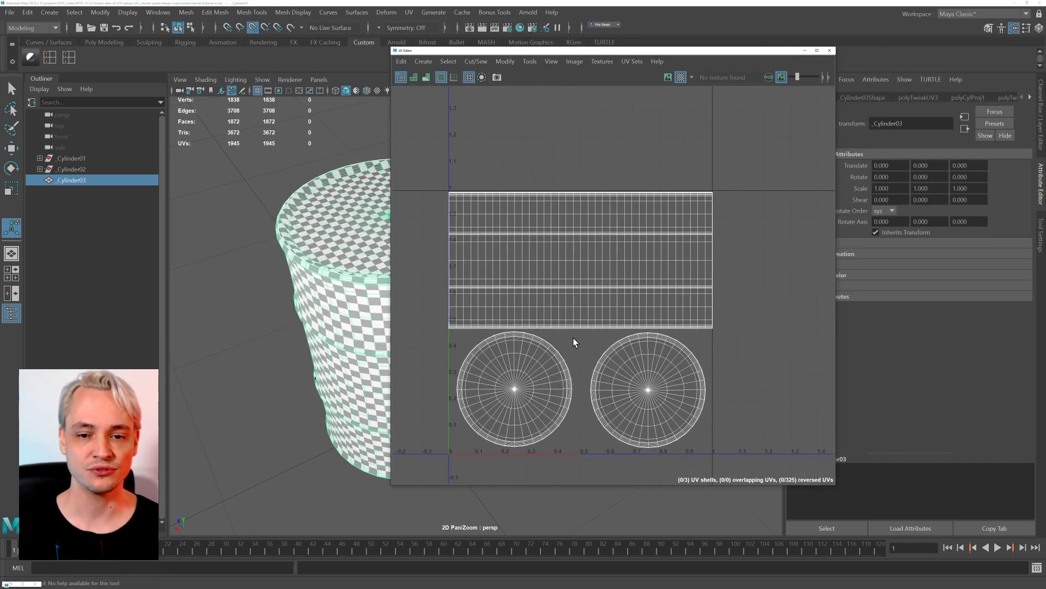
alt+middle_drag(743, 227, 747, 162)
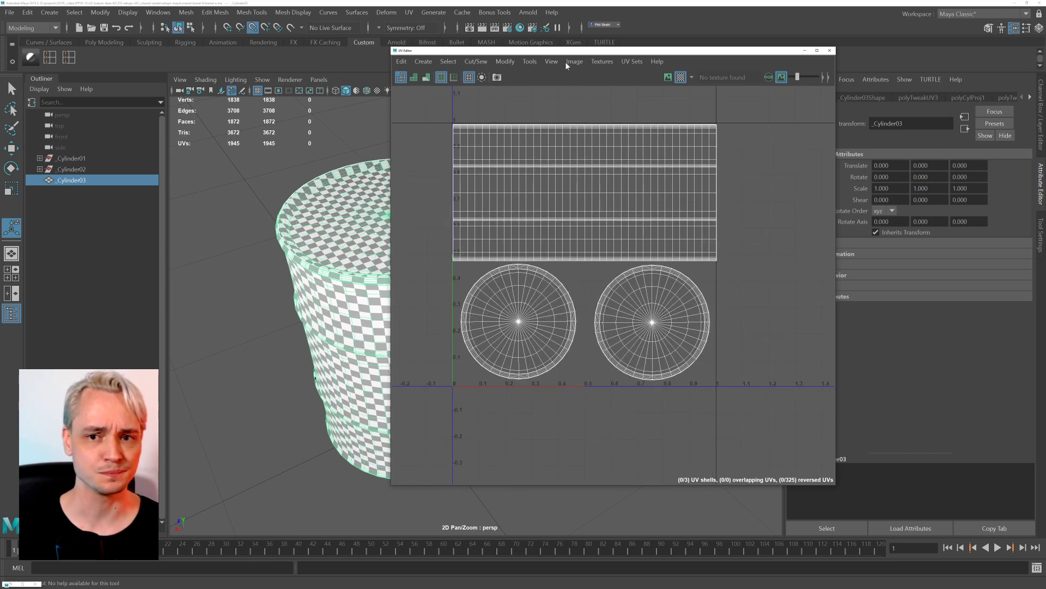
drag(577, 52, 688, 43)
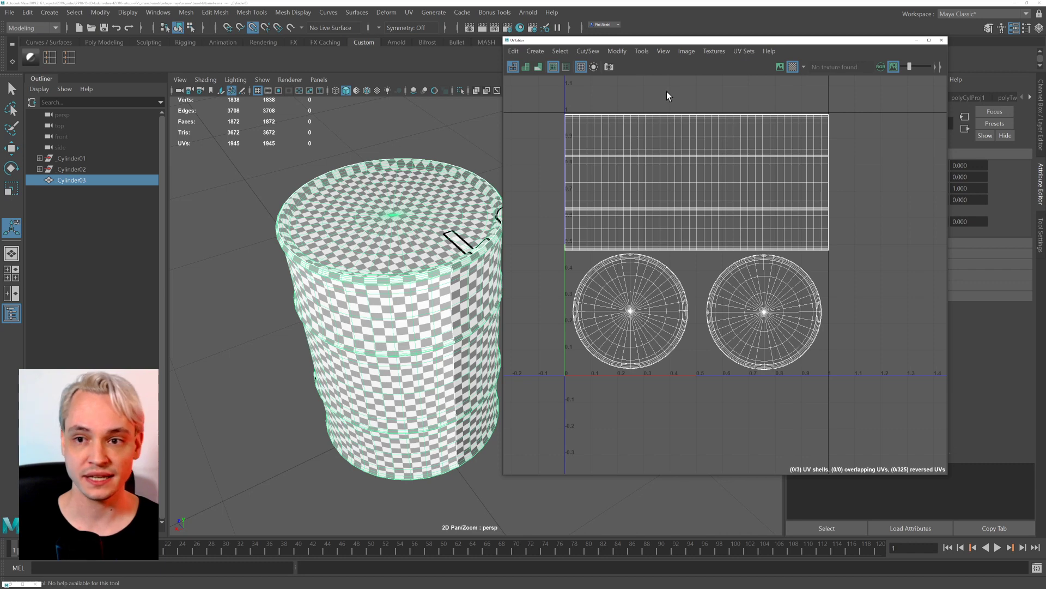
click(713, 52)
mouse_move(635, 51)
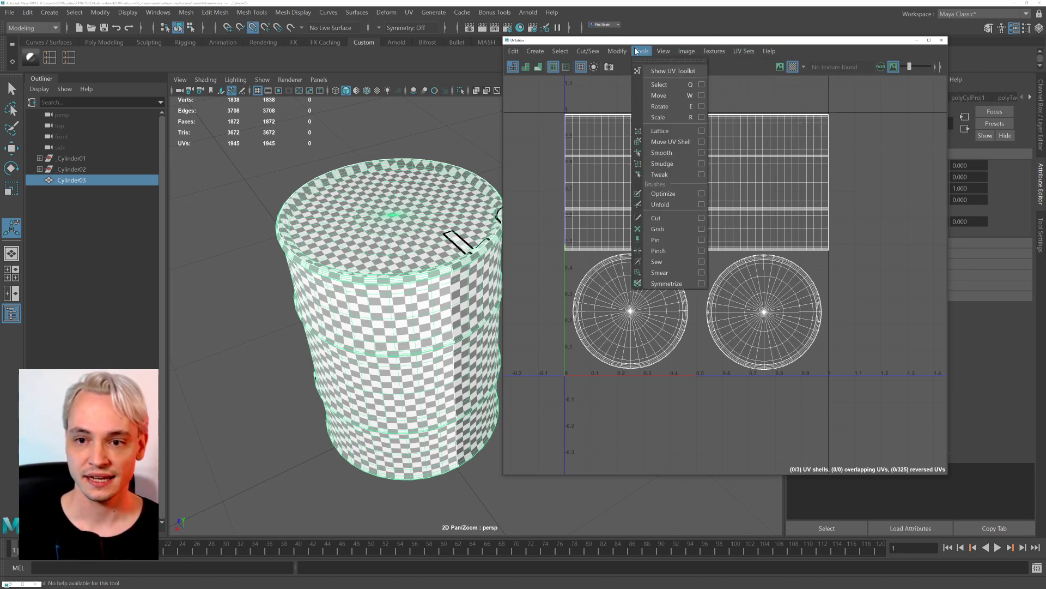
mouse_move(515, 51)
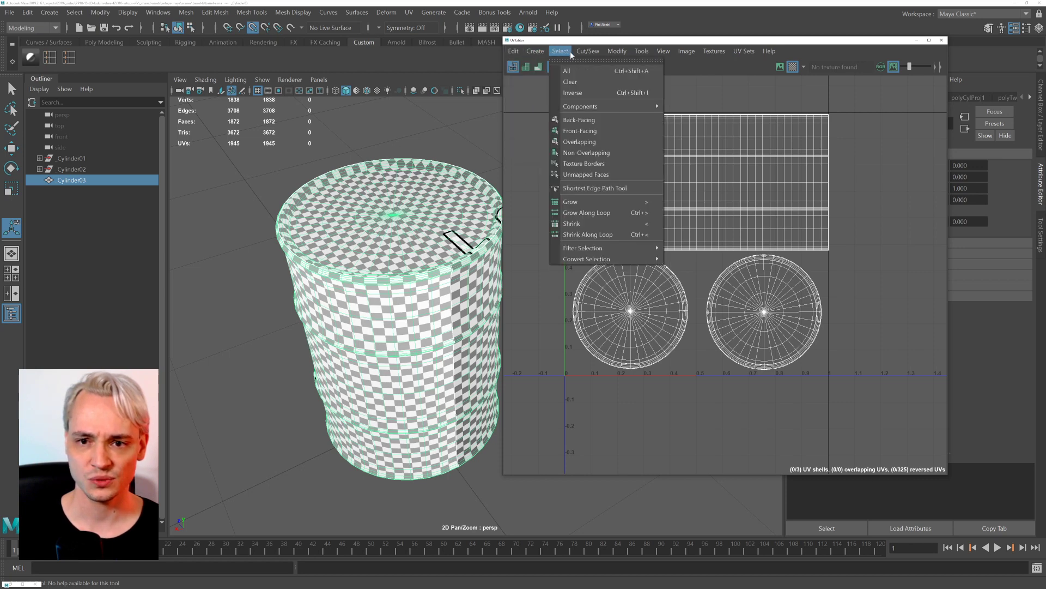
mouse_move(586, 55)
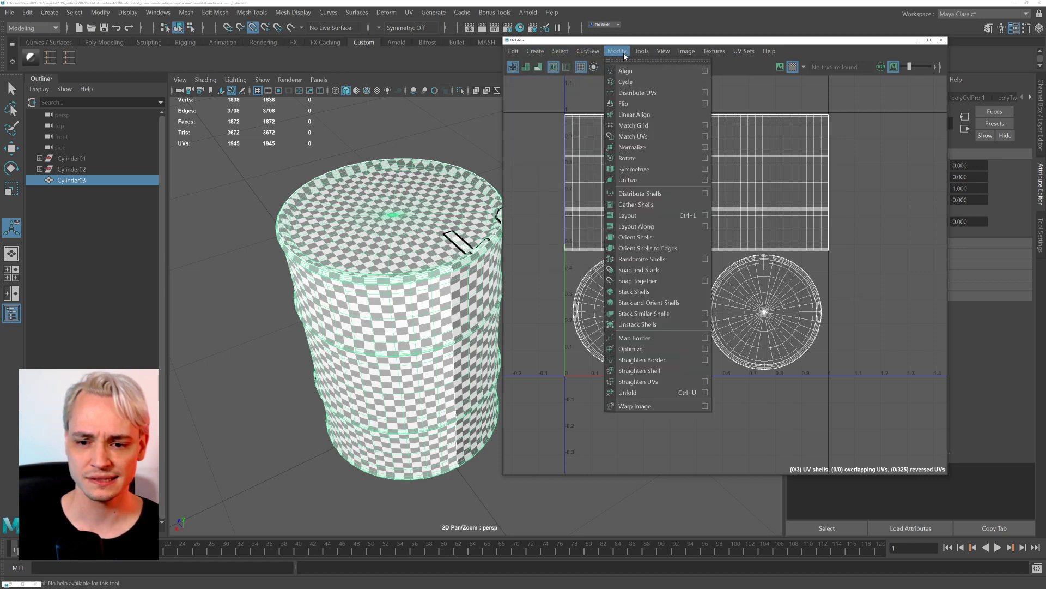
click(503, 113)
key(space)
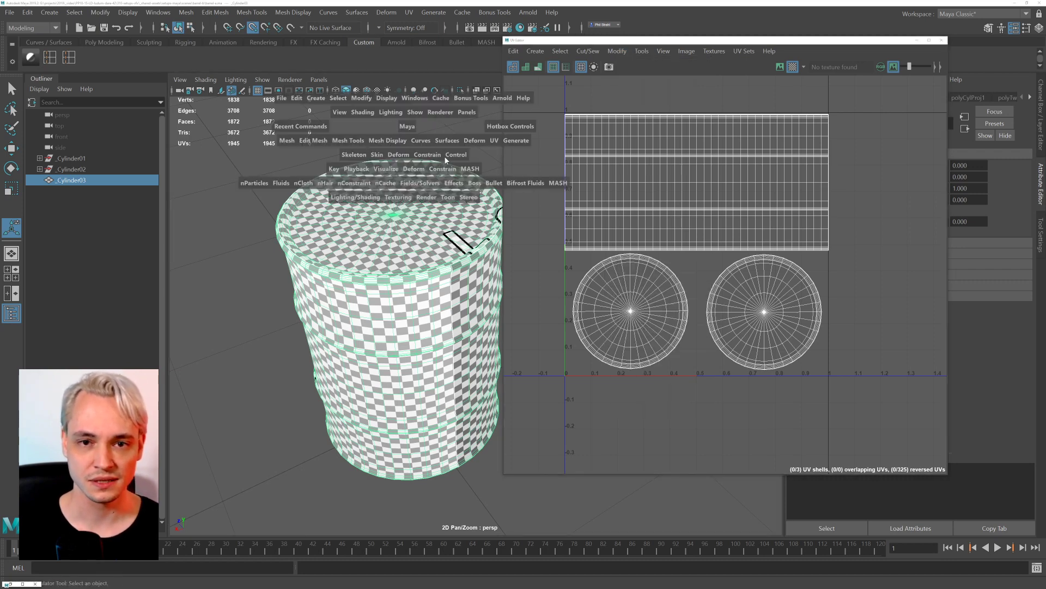
key(space)
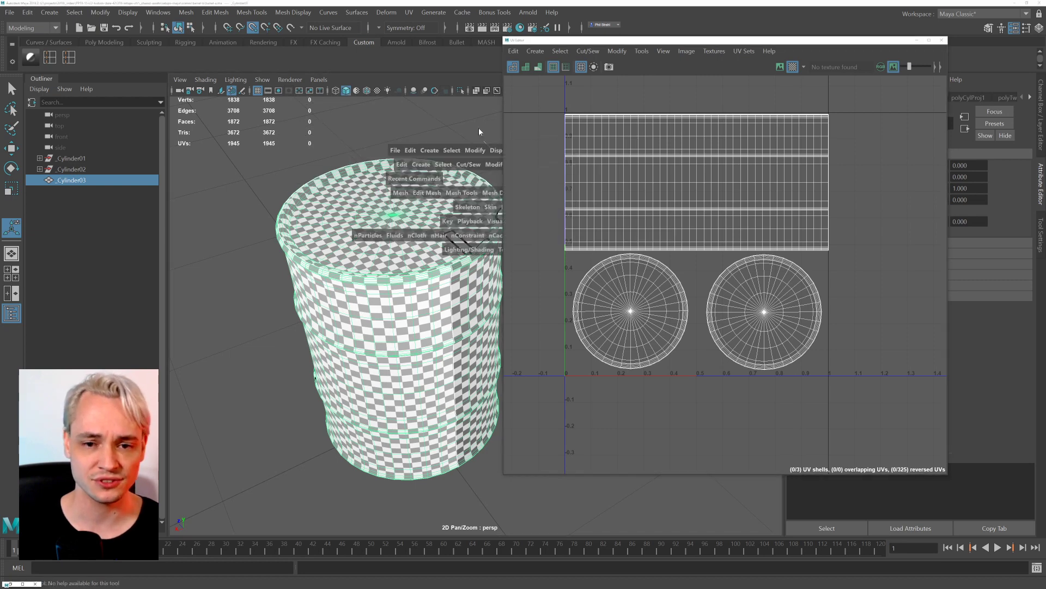
key(space)
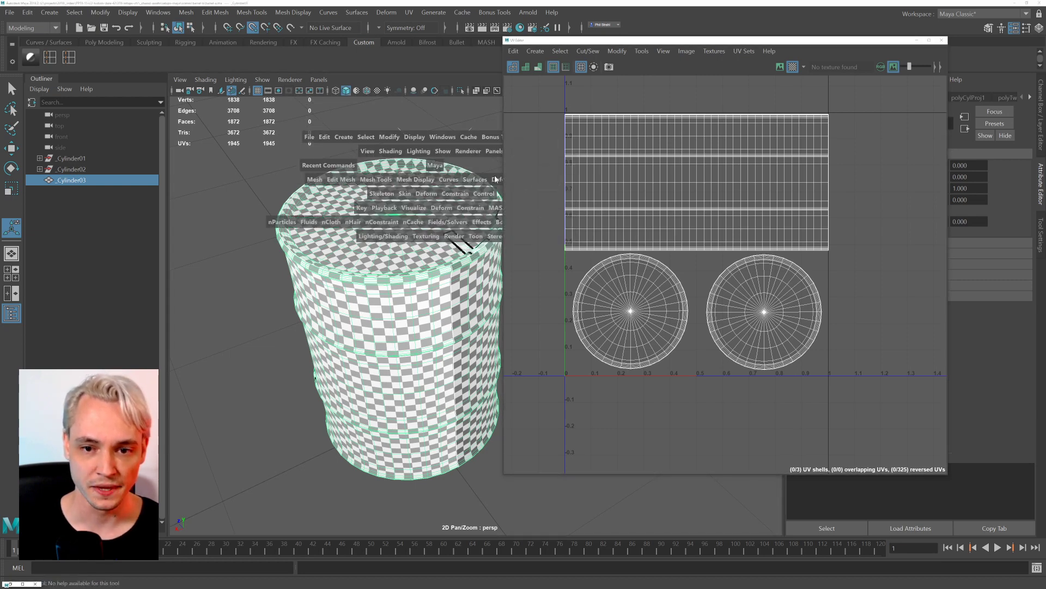
key(space)
key(space)
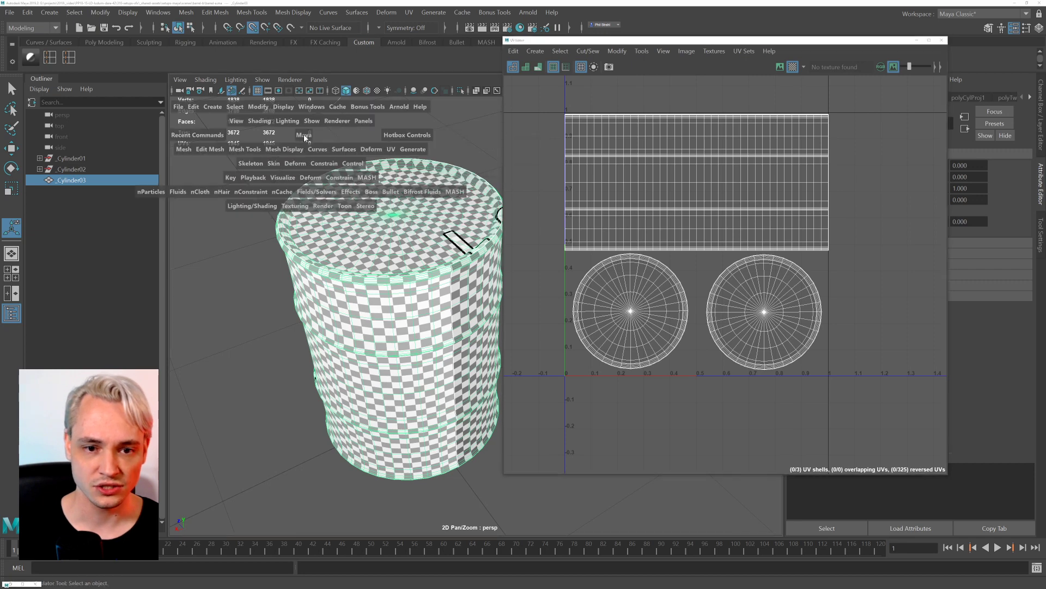
click(392, 147)
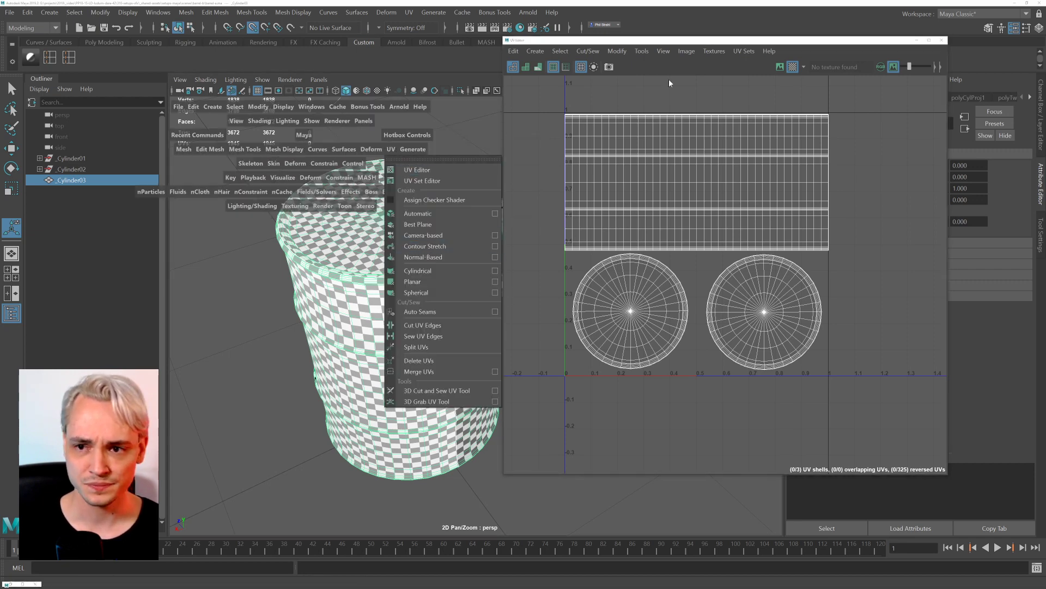
Open the UV Snapshot options for the barrel's UV layout and enlarge the window to show the full output path.
click(744, 52)
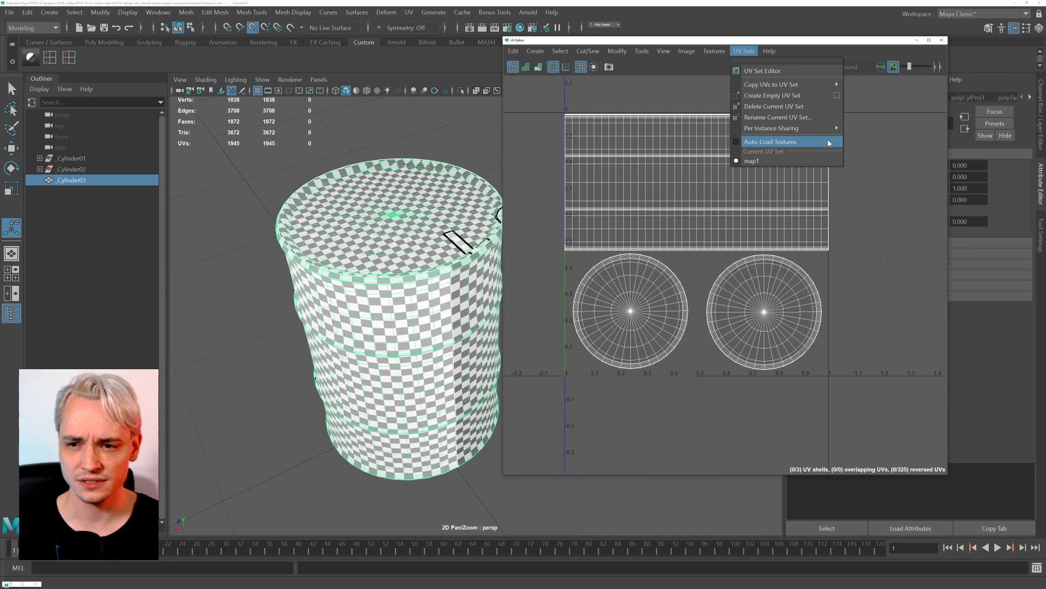
mouse_move(722, 55)
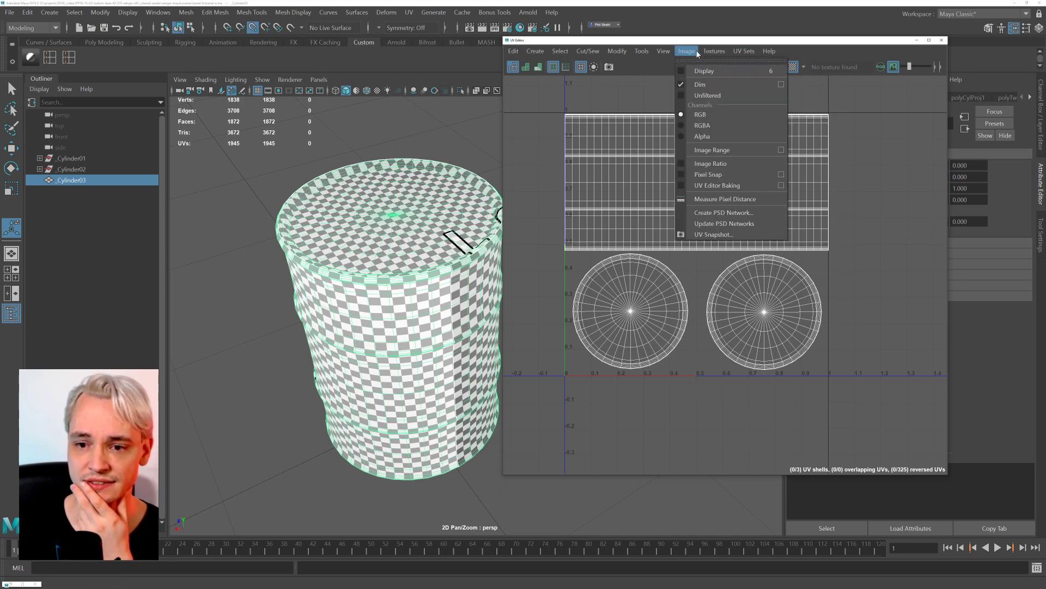
click(747, 236)
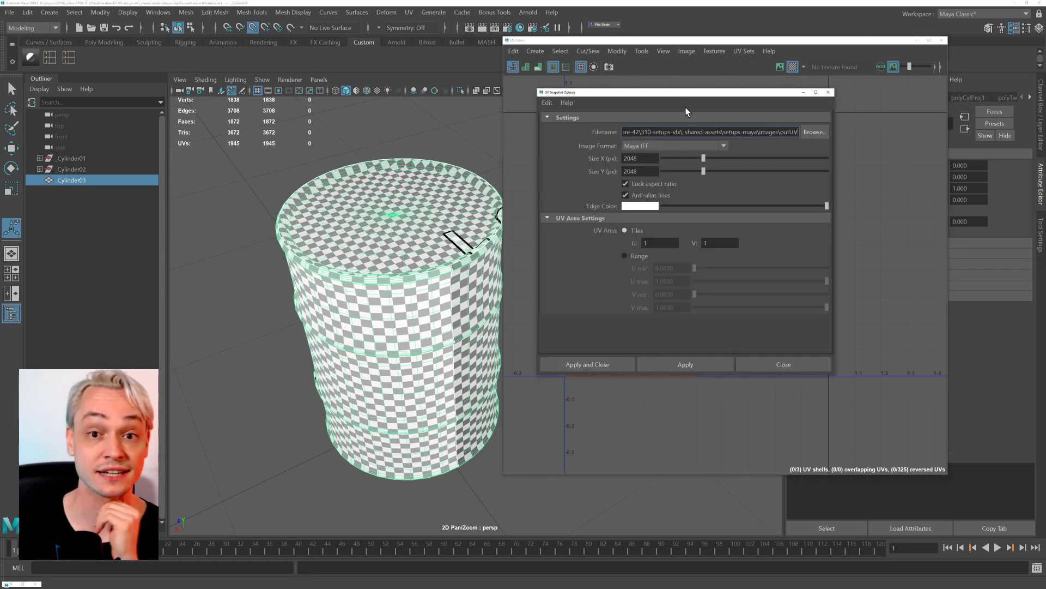
drag(678, 96, 539, 86)
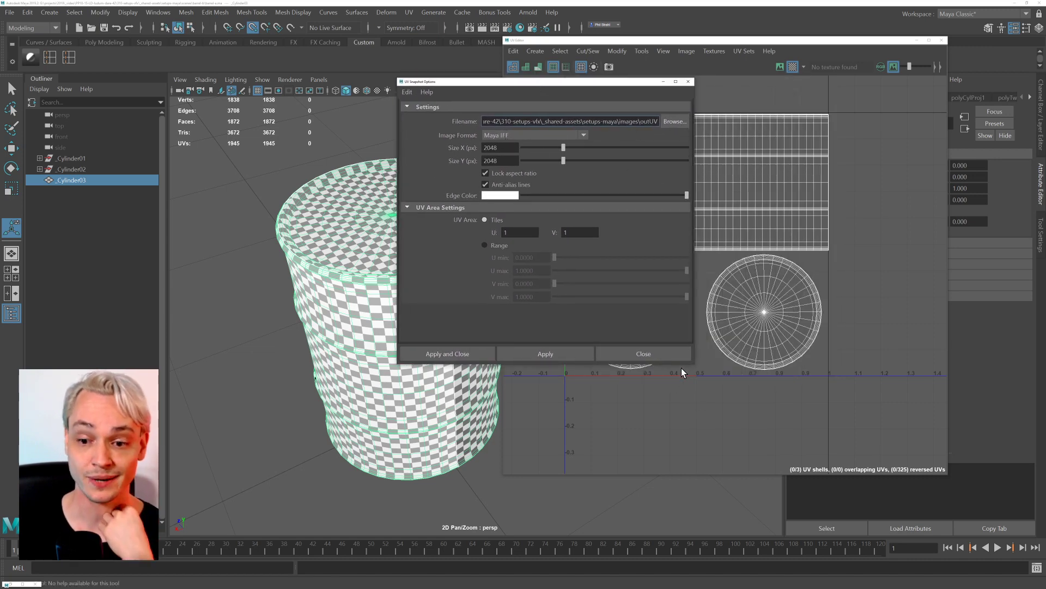
drag(693, 364, 718, 397)
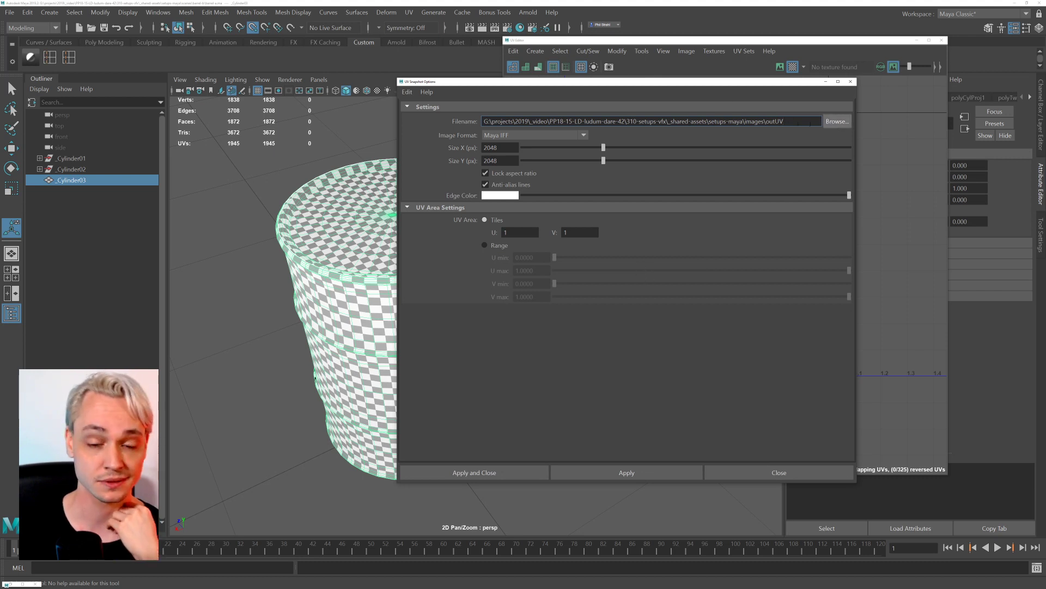
Set the UV snapshot's image format to PNG and turn off anti-aliased lines.
click(522, 136)
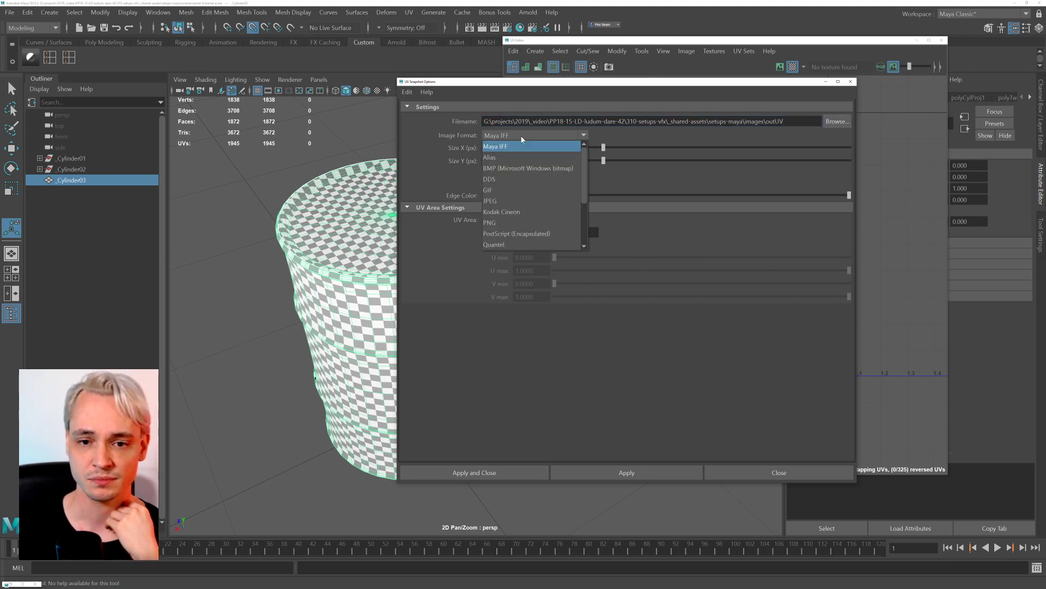
click(528, 87)
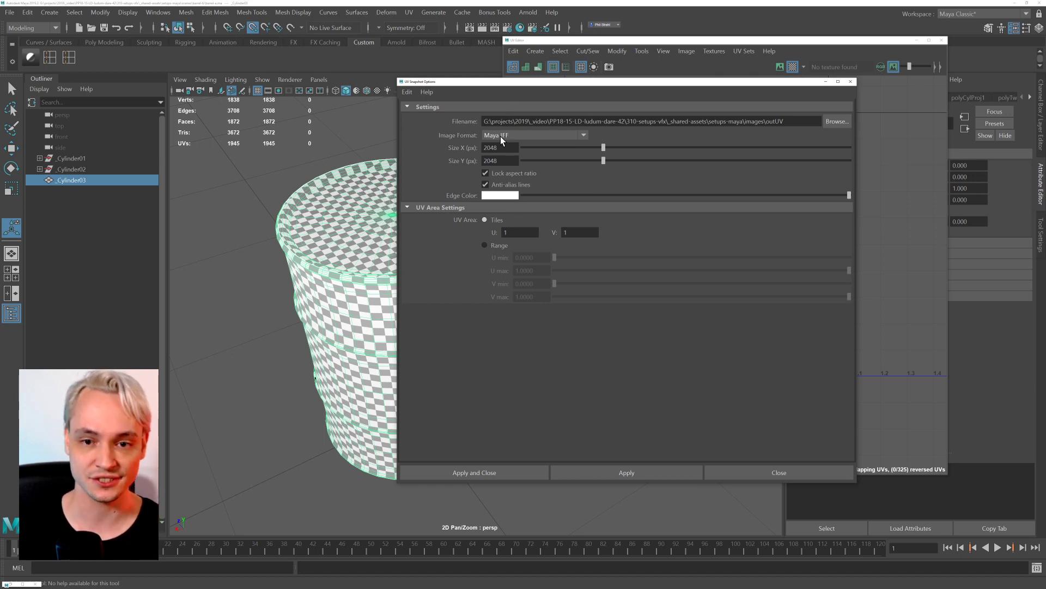
drag(526, 83, 517, 136)
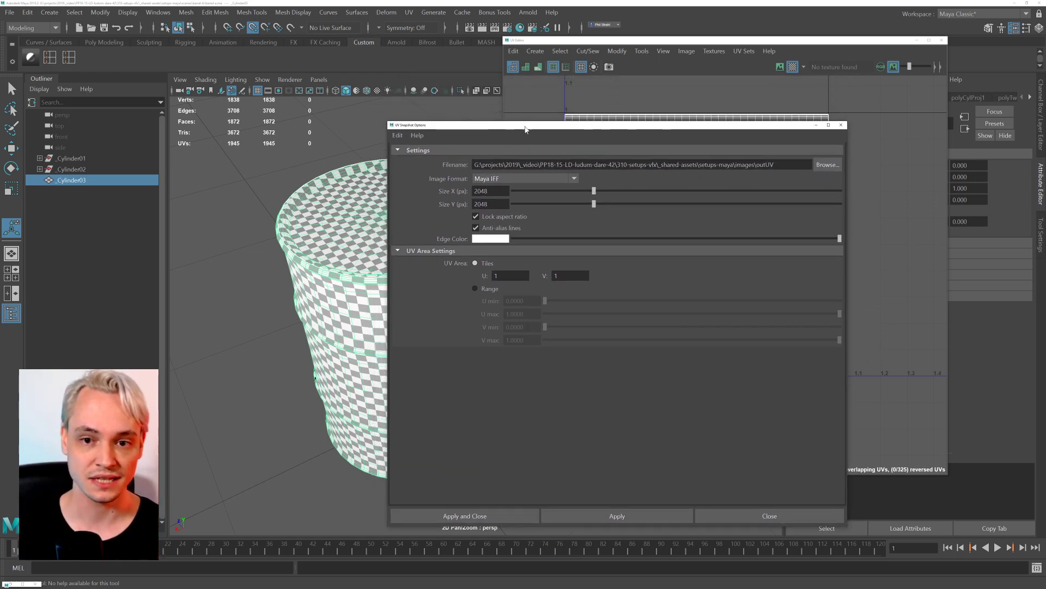
drag(513, 125, 483, 67)
click(490, 121)
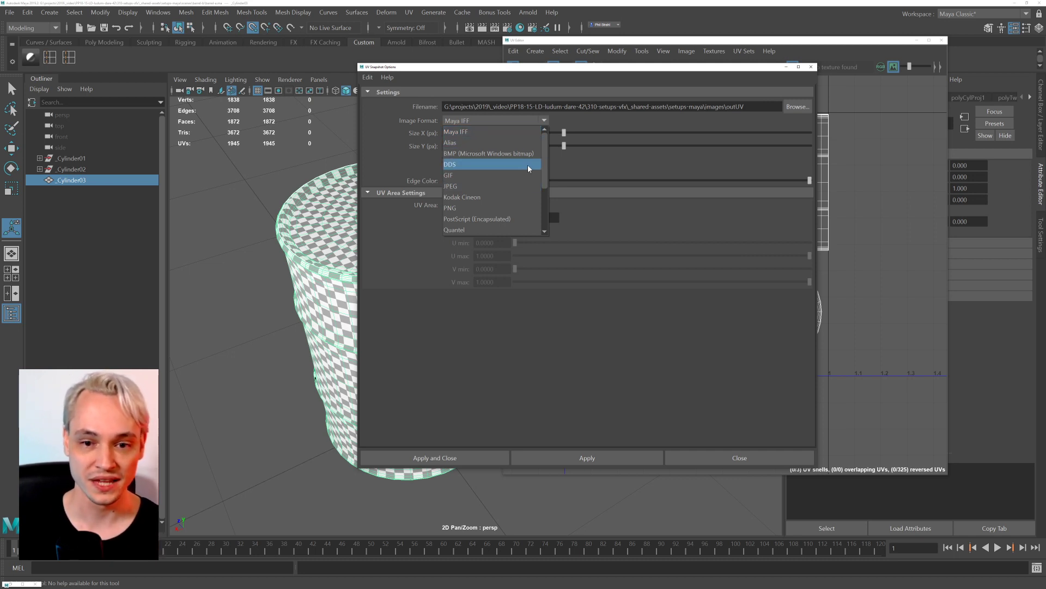
click(508, 209)
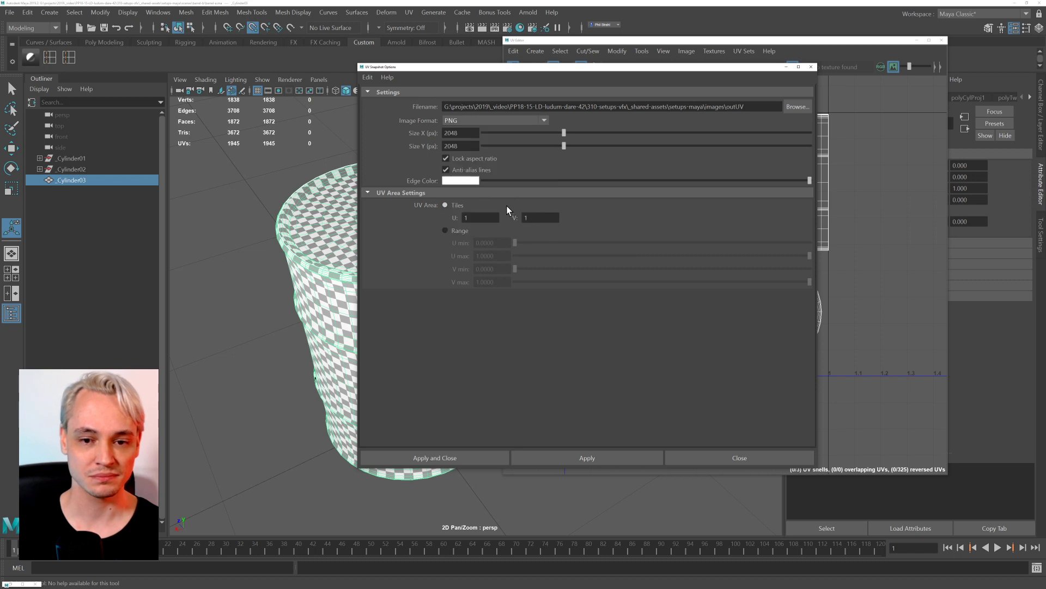
click(476, 171)
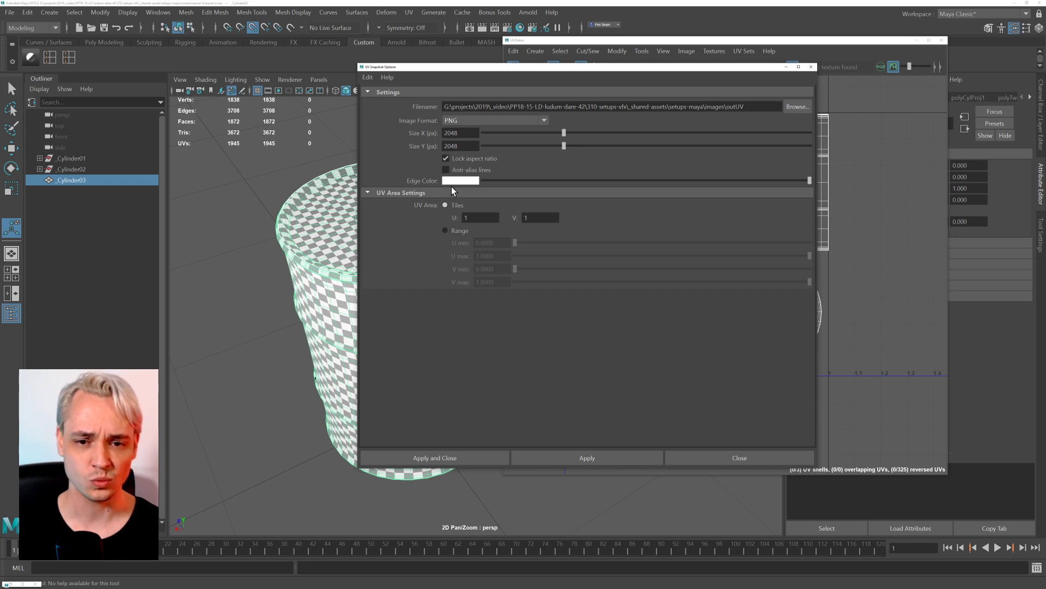
Check the snapshot's pixel size and browse its output location to the project's scenes\barrel-b folder.
click(471, 132)
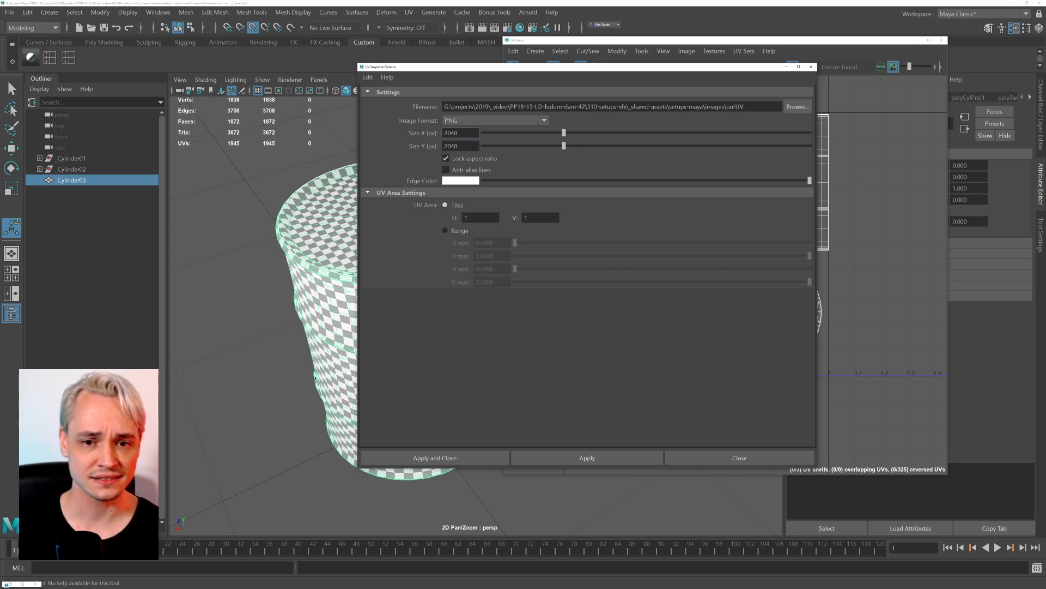
key(Tab)
drag(574, 71, 639, 68)
click(861, 104)
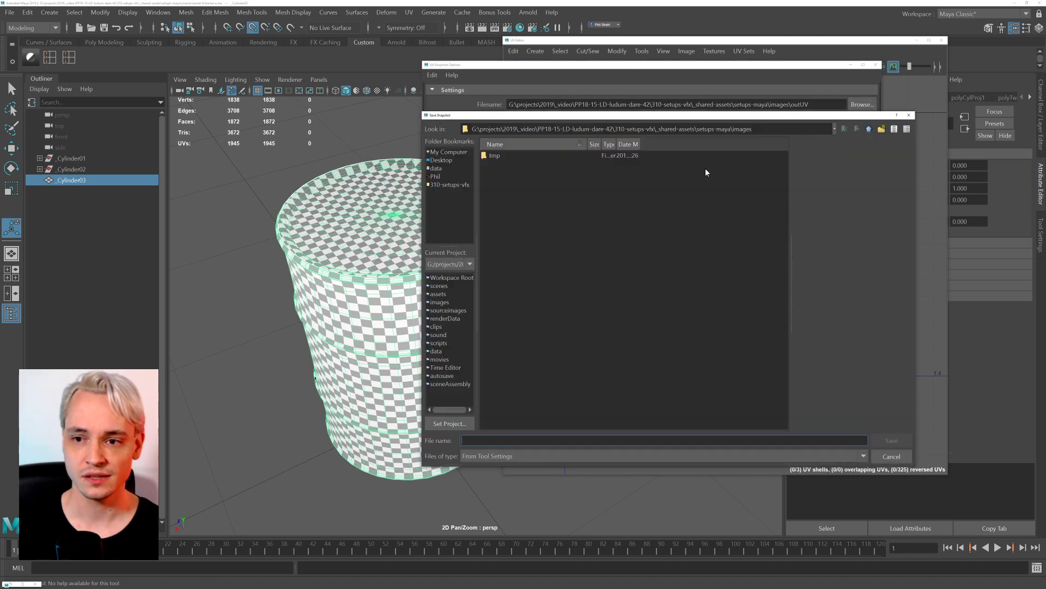
click(869, 129)
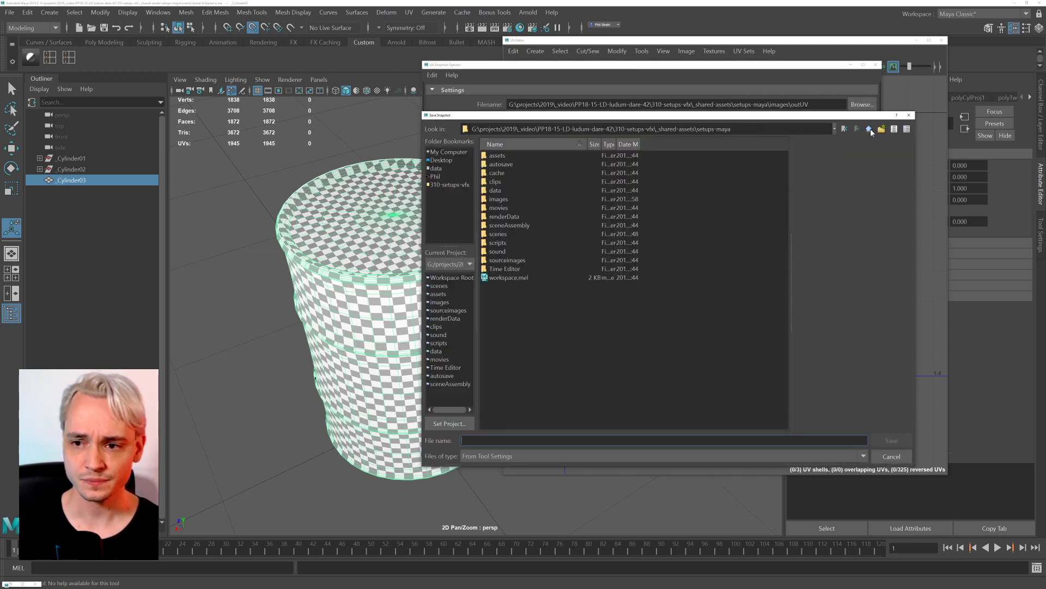
double_click(507, 234)
double_click(515, 172)
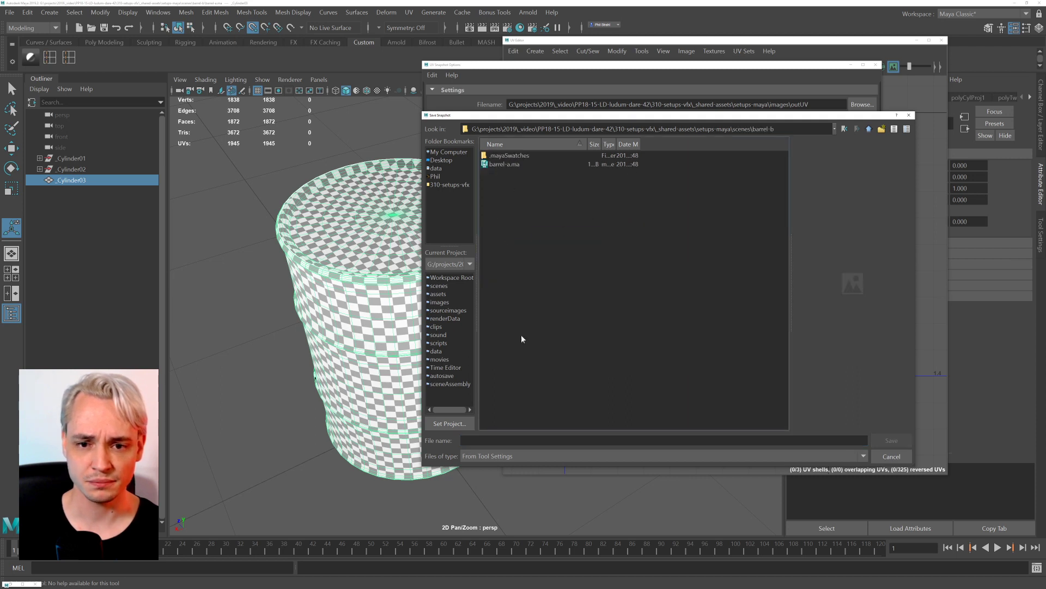
Name the UV snapshot file barrel-b-uv and export it with the current settings.
click(510, 442)
text(ba)
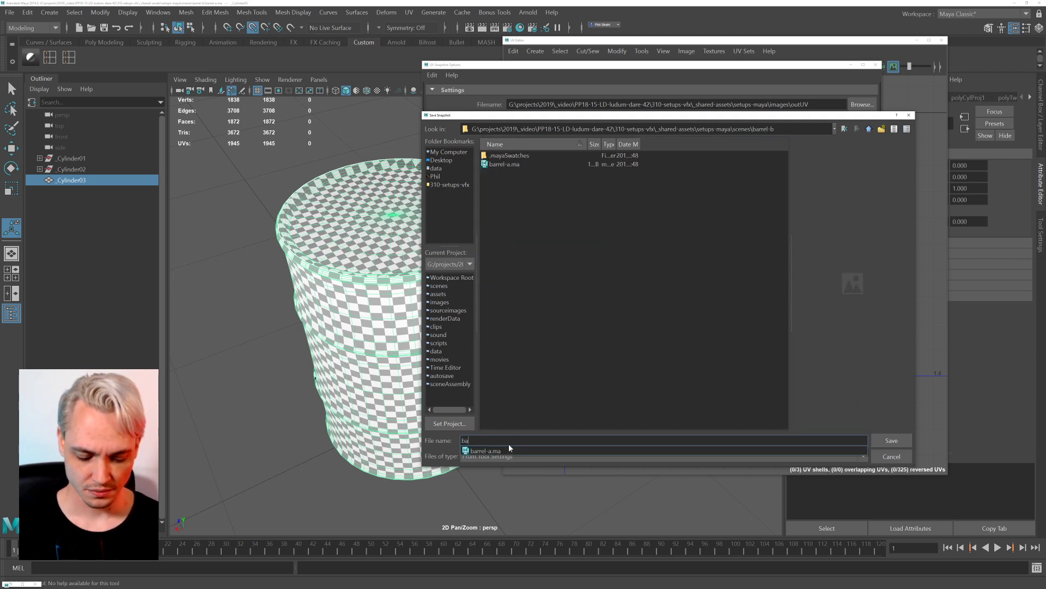
text(rrel-b-uv)
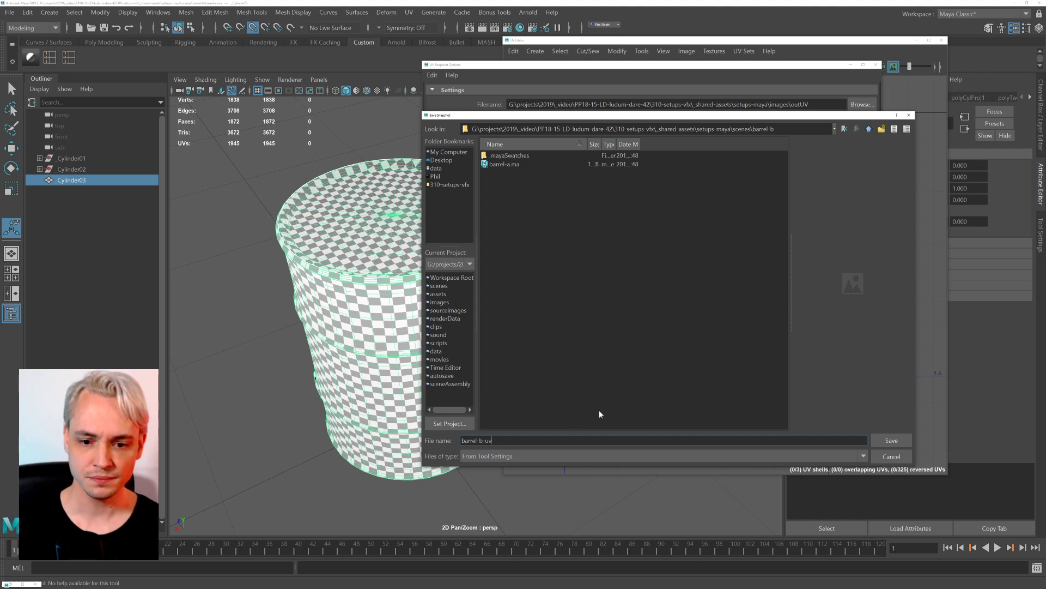
key(Return)
click(516, 455)
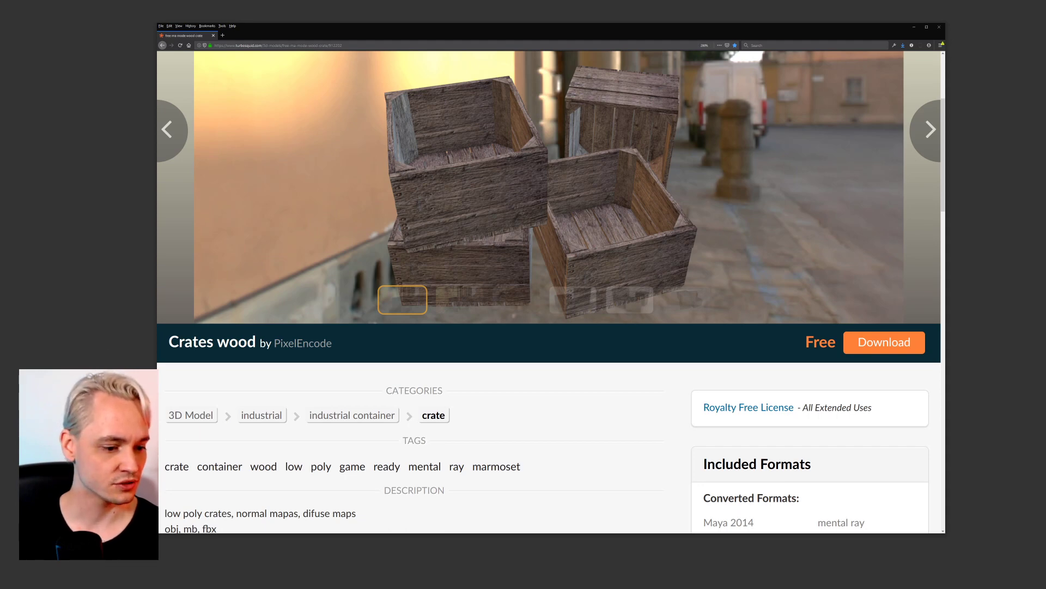
Switch to the TurboSquid page in the browser, return to the crate results and view the Crates and Barrels model.
click(914, 26)
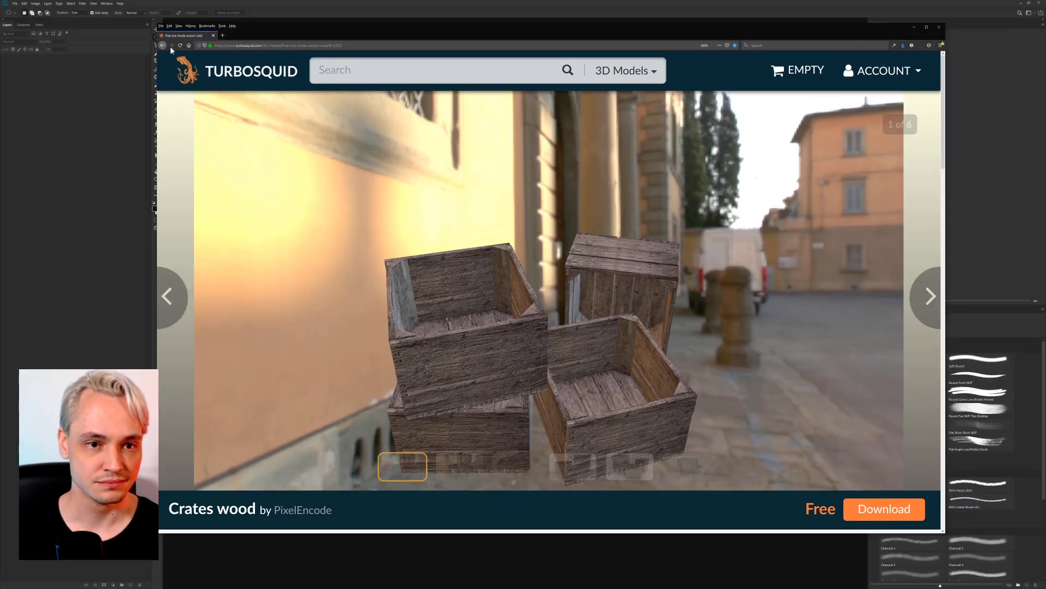
click(163, 45)
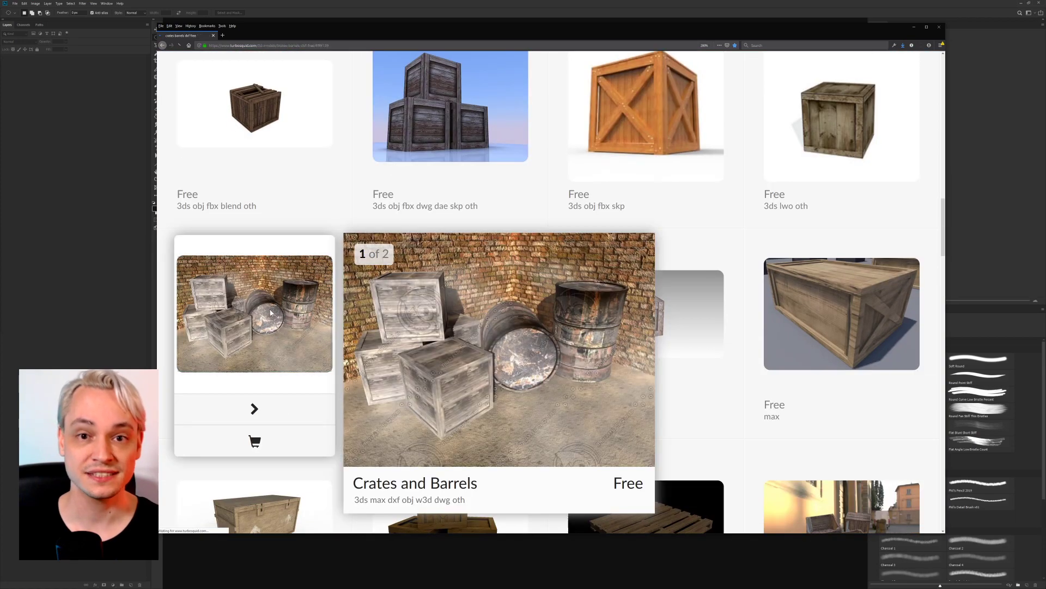
click(352, 277)
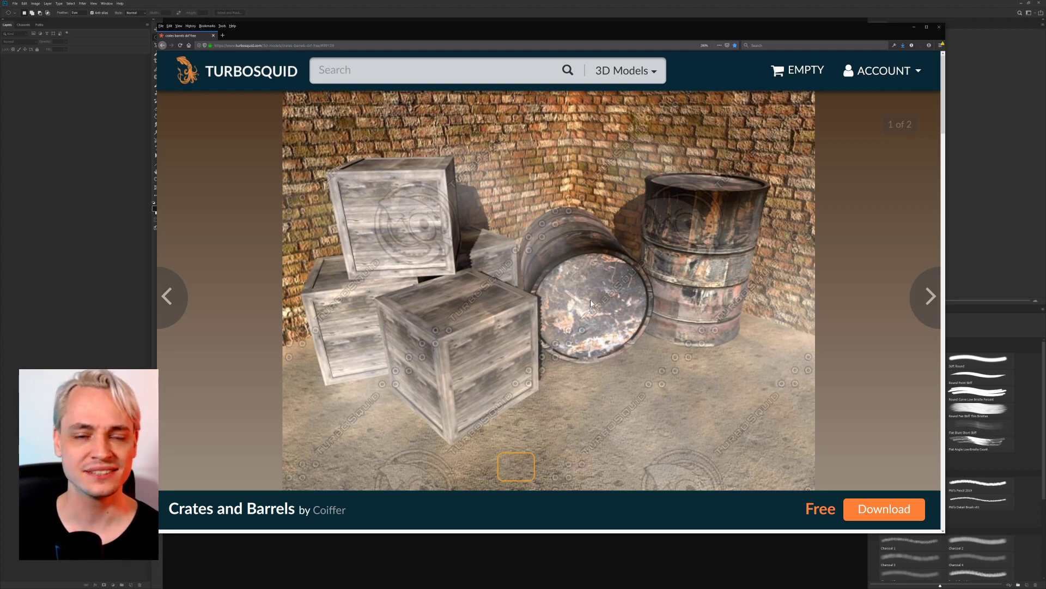
click(913, 27)
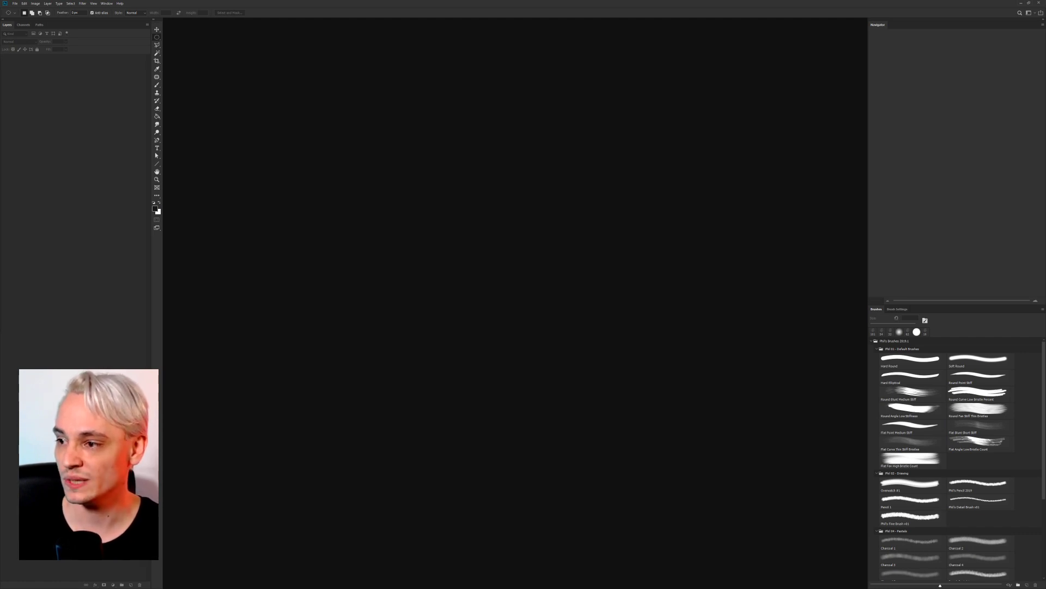
In File Explorer, open the textures folder of the downloaded crates-and-barrels-1 model and show its files as large thumbnails.
drag(1045, 109, 358, 109)
key(Up)
key(Return)
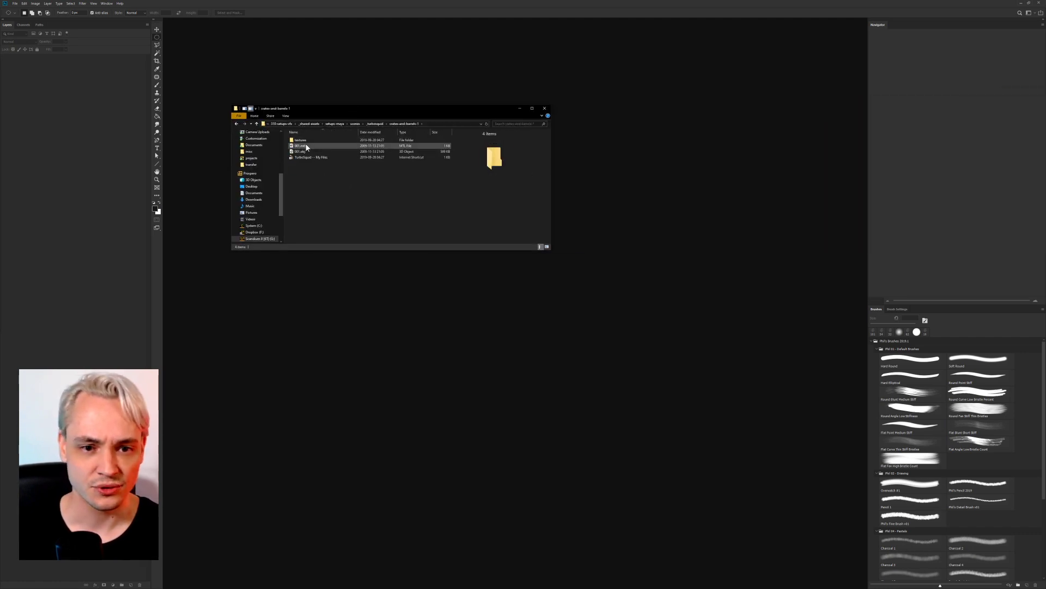
click(305, 140)
key(Return)
click(547, 246)
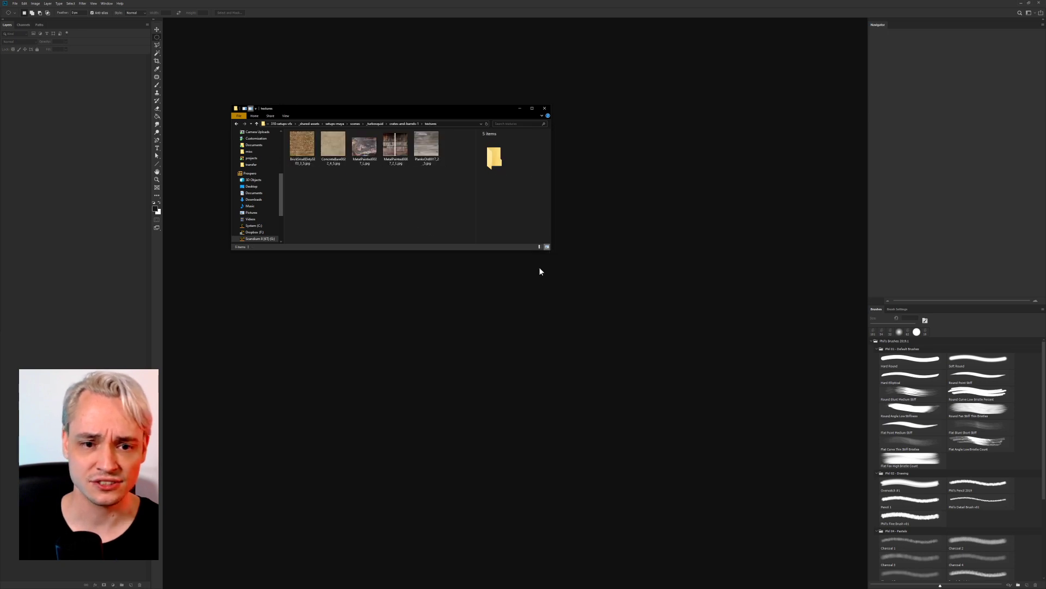
Preview the textures in the image viewer, from the brick image through the concrete to the scratched painted metal.
click(302, 145)
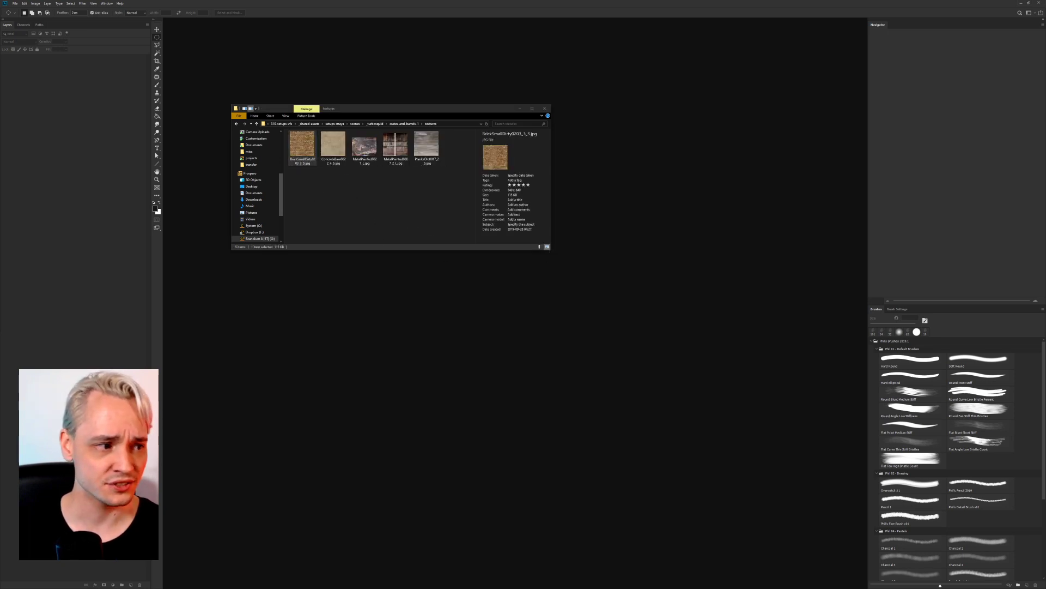
drag(0, 127, 381, 53)
scroll(603, 337, down, 1)
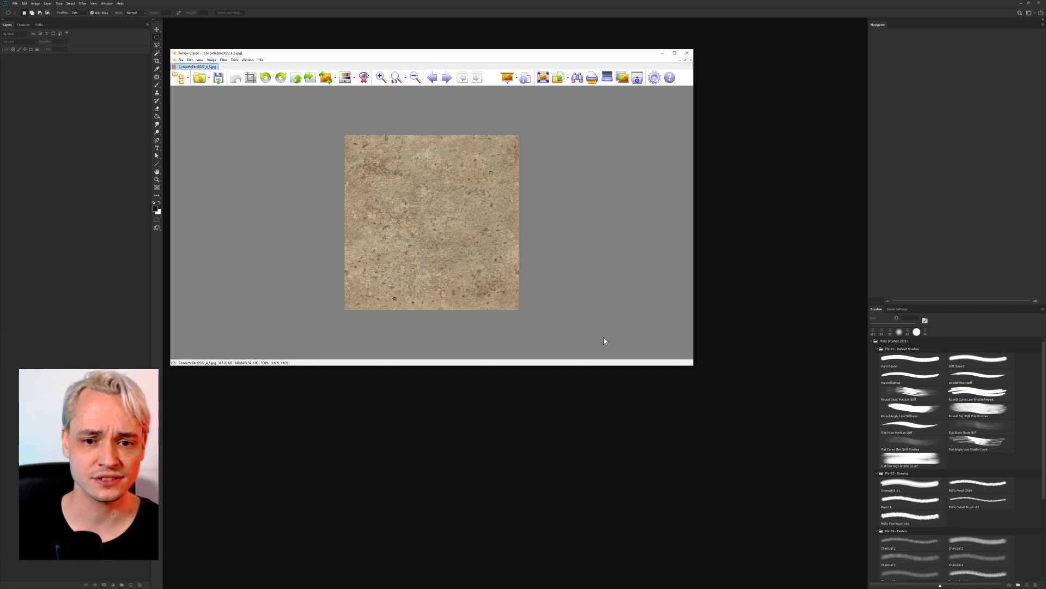
ctrl+scroll(603, 337, up, 3)
ctrl+scroll(604, 337, down, 2)
scroll(642, 349, down, 1)
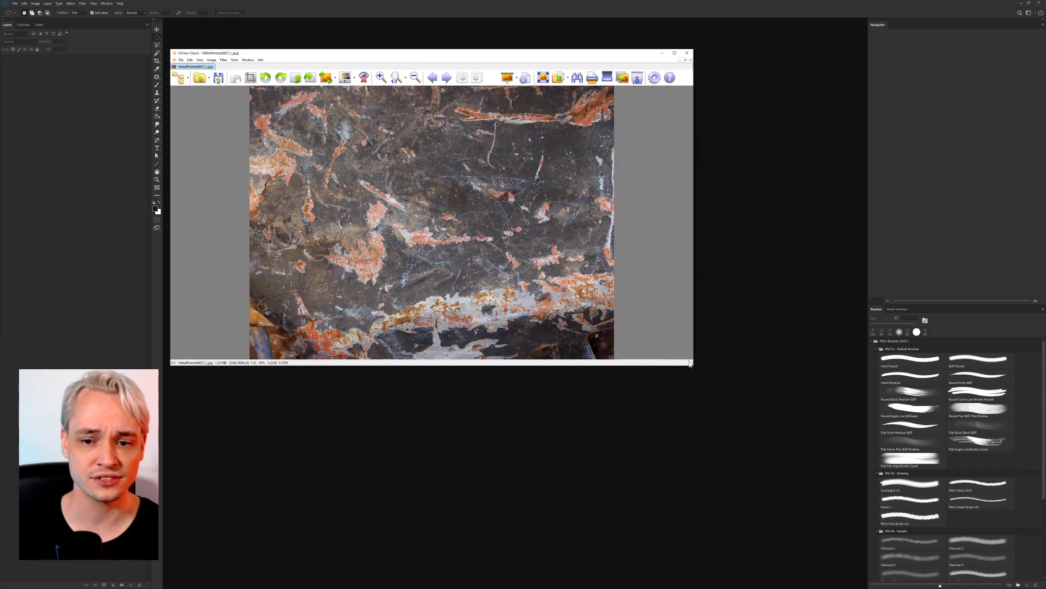
Enlarge the image viewer, examine the scratched metal and rusted barrel-side textures, and close the viewer.
drag(690, 364, 855, 575)
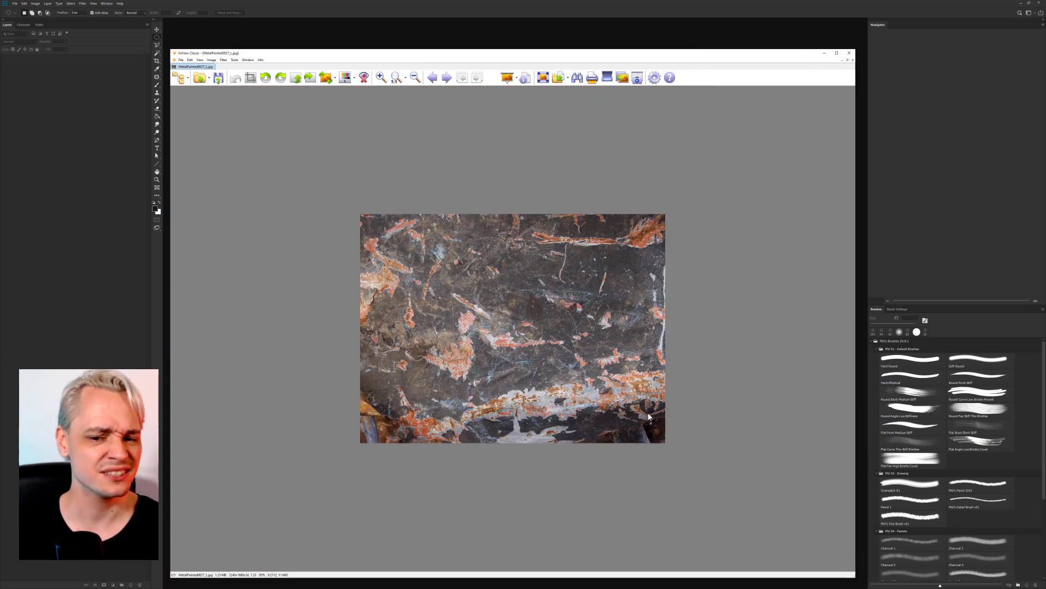
ctrl+scroll(648, 412, up, 1)
scroll(653, 407, down, 1)
ctrl+scroll(627, 392, down, 1)
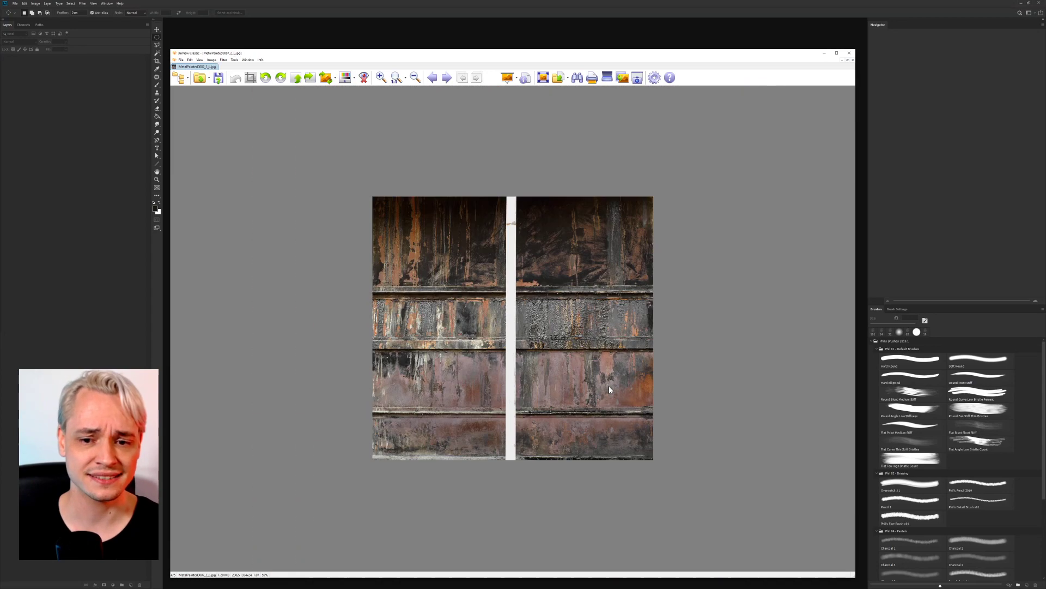
ctrl+scroll(577, 375, up, 1)
ctrl+scroll(519, 287, down, 1)
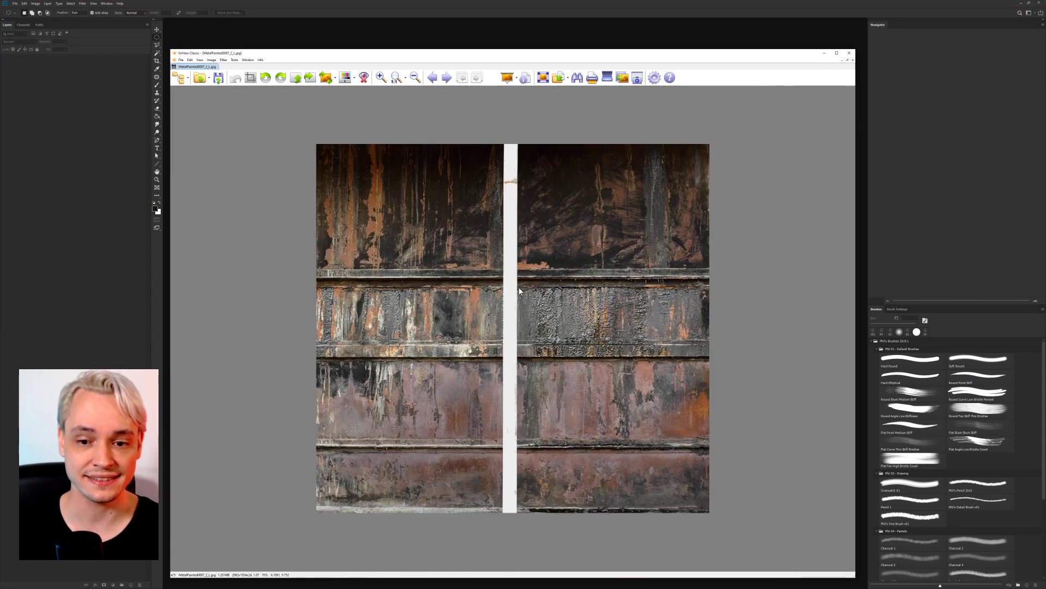
click(849, 53)
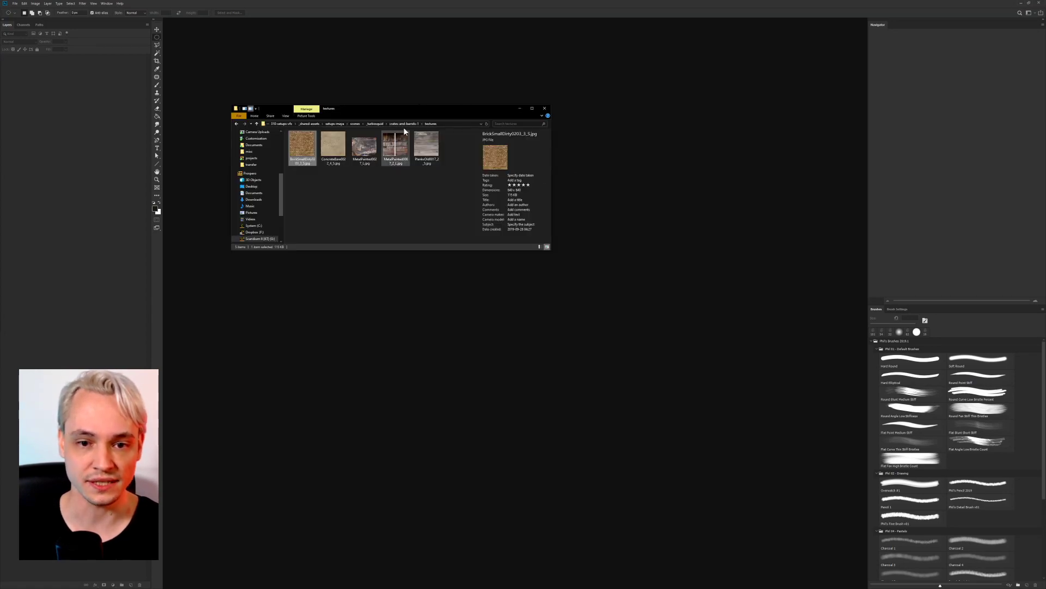
Open the rusted barrel-side metal texture and barrel-b-uv.png as separate documents in Photoshop.
drag(402, 108, 1045, 108)
drag(1045, 166, 457, 311)
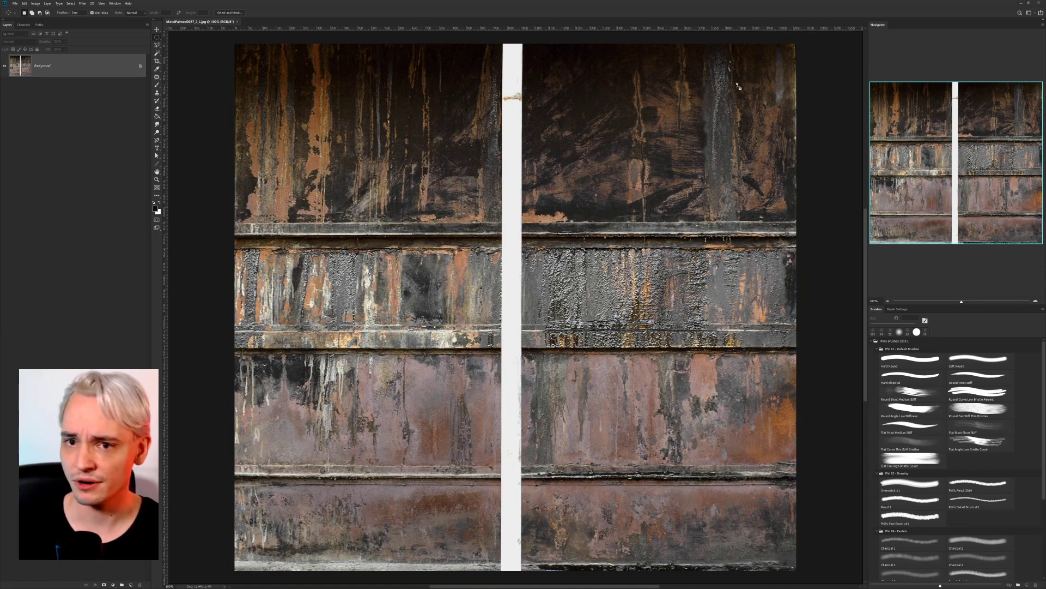
drag(736, 85, 247, 24)
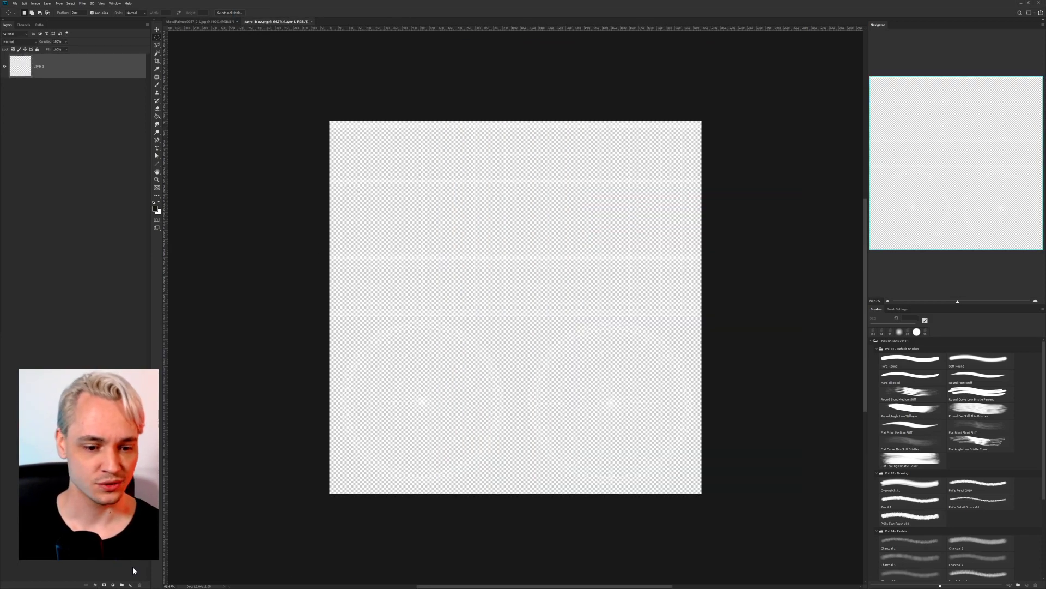
Add a black solid color fill layer beneath the UV wireframe layer and delete its mask.
click(48, 4)
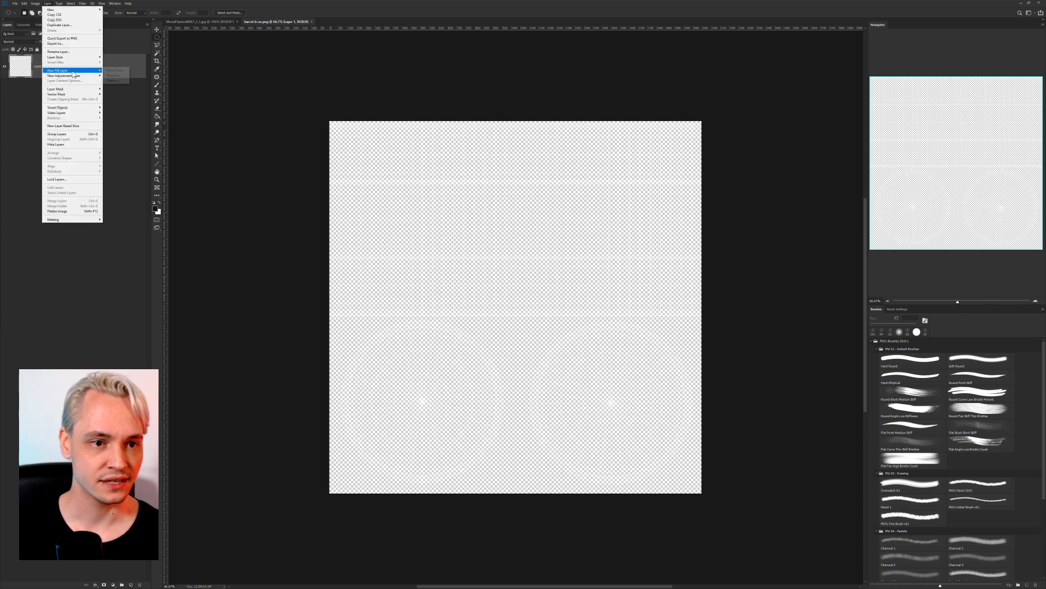
click(113, 70)
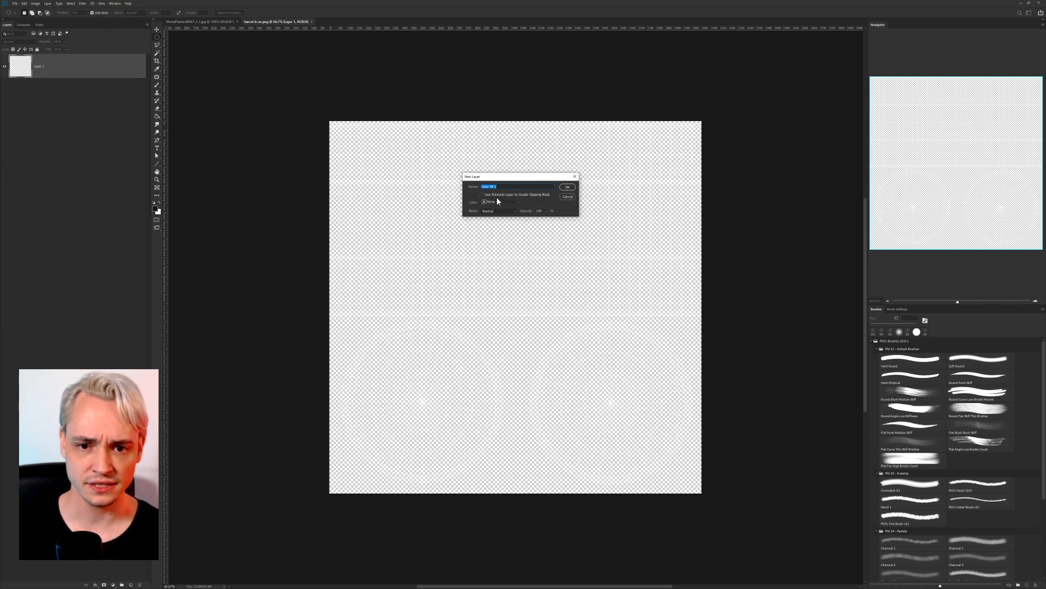
key(Return)
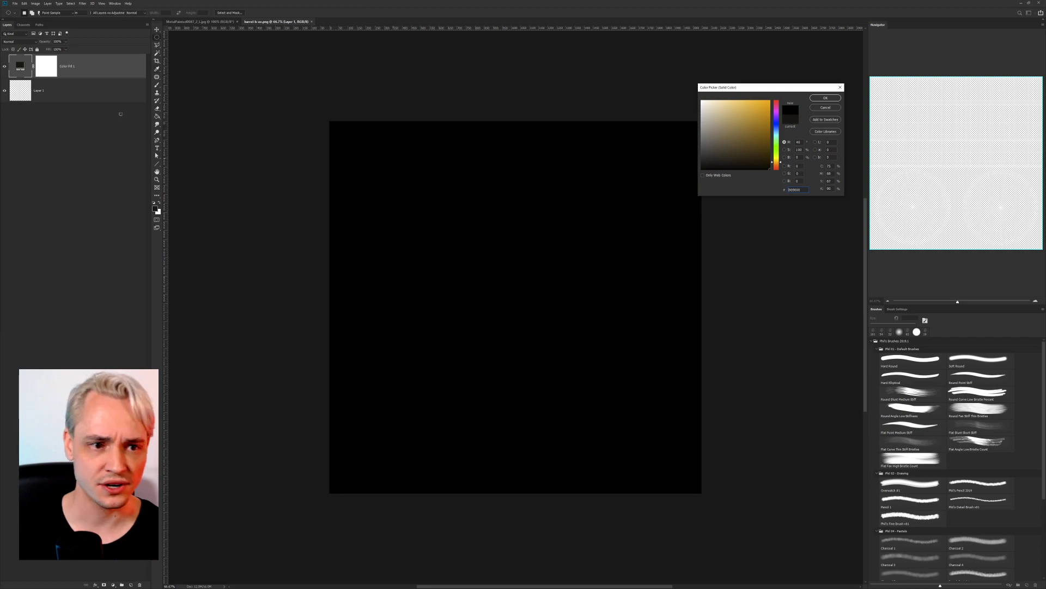
key(Return)
key(ctrl+bracketleft)
drag(49, 93, 139, 585)
key(ctrl+plus)
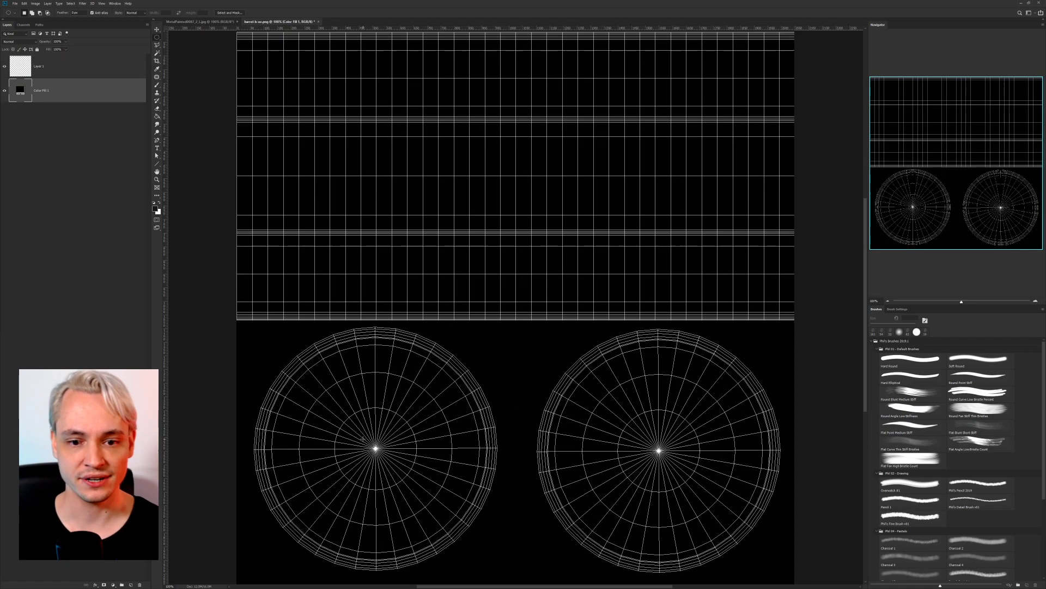
Convert the barrel-b-uv document to 16 bits per channel.
drag(443, 295, 405, 307)
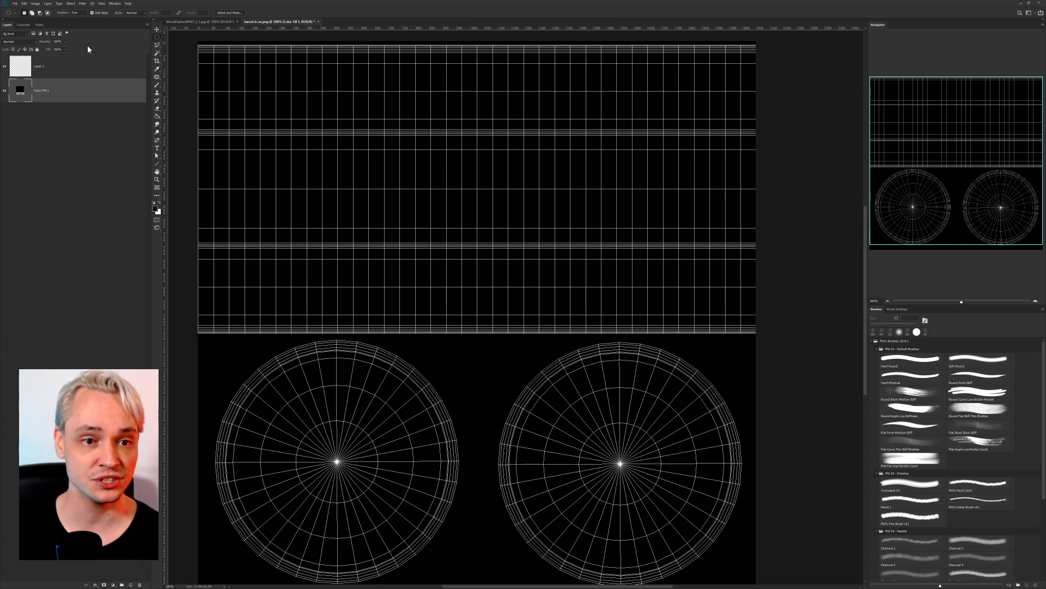
click(33, 3)
mouse_move(41, 10)
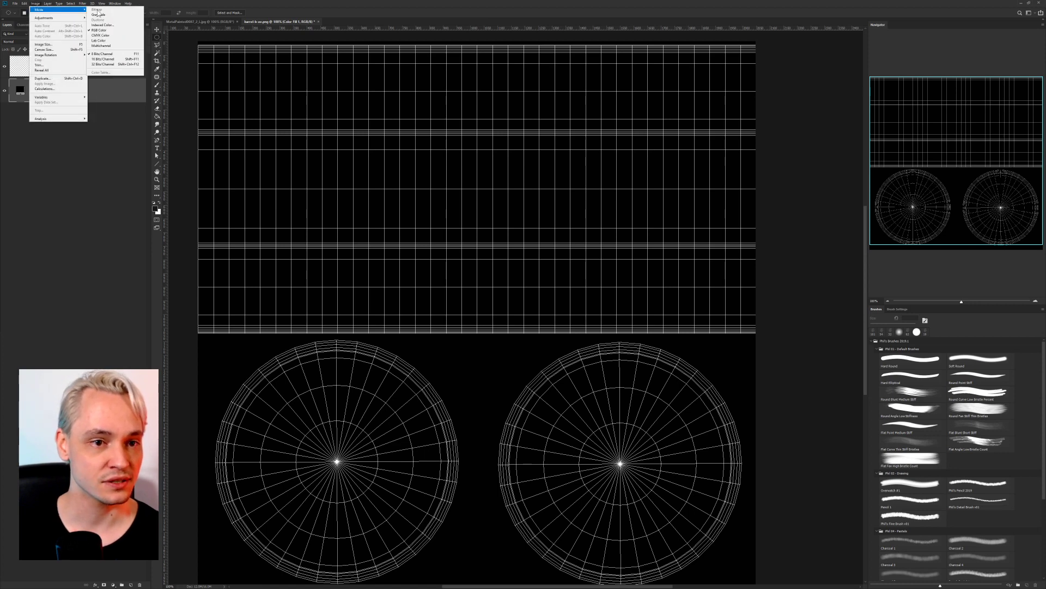
click(104, 59)
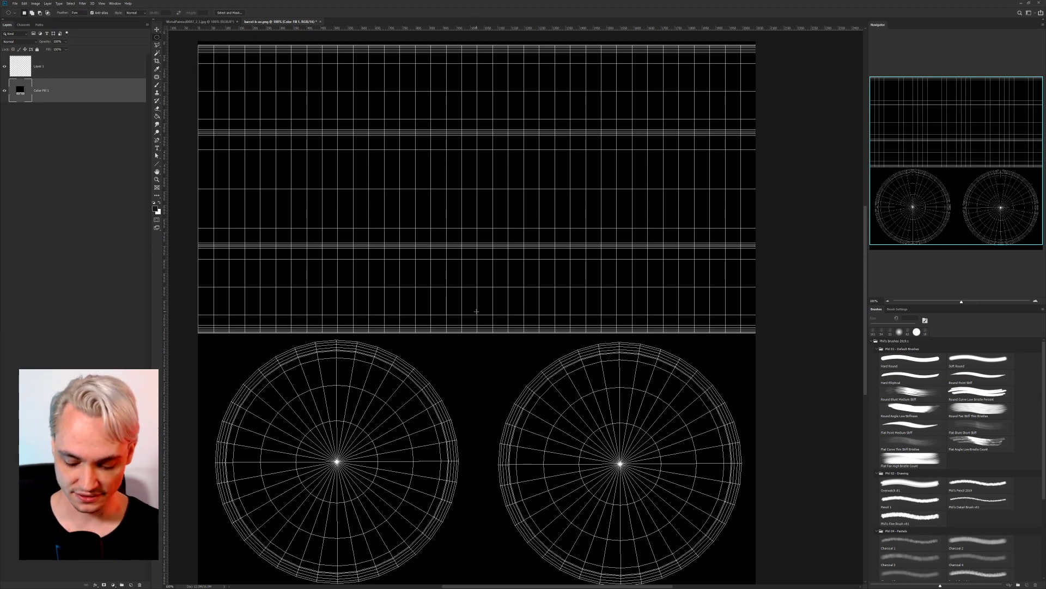
key(ctrl+minus)
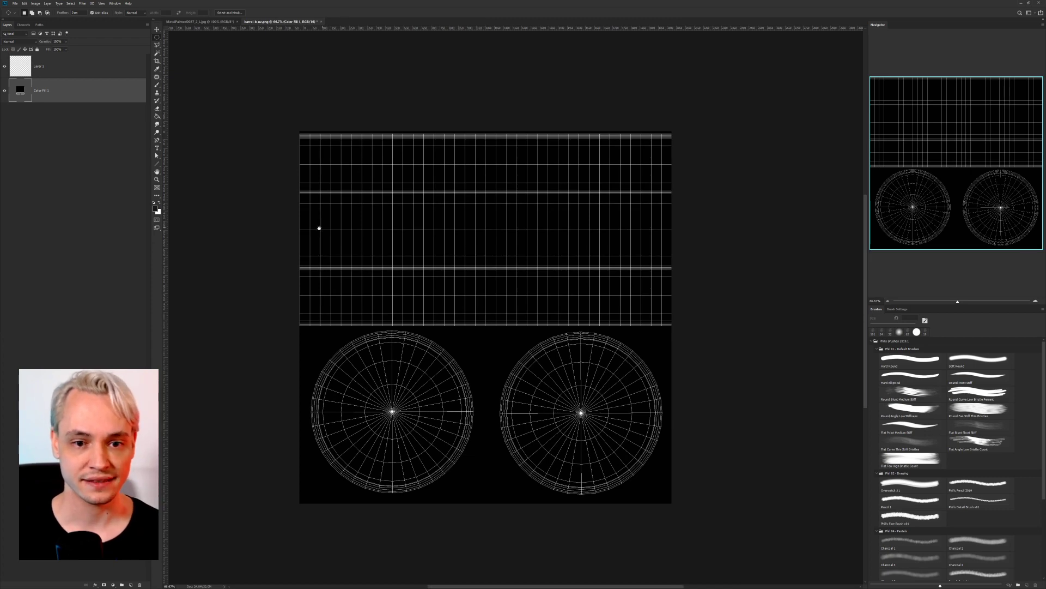
scroll(311, 216, down, 2)
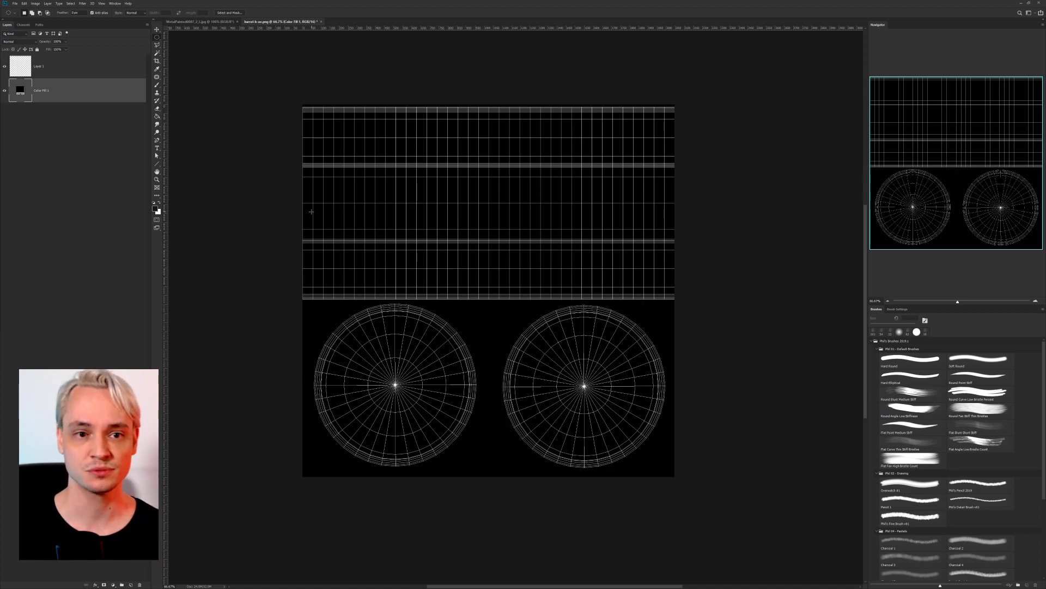
Select the entire rusted metal texture with the Rectangular Marquee and copy it.
click(197, 24)
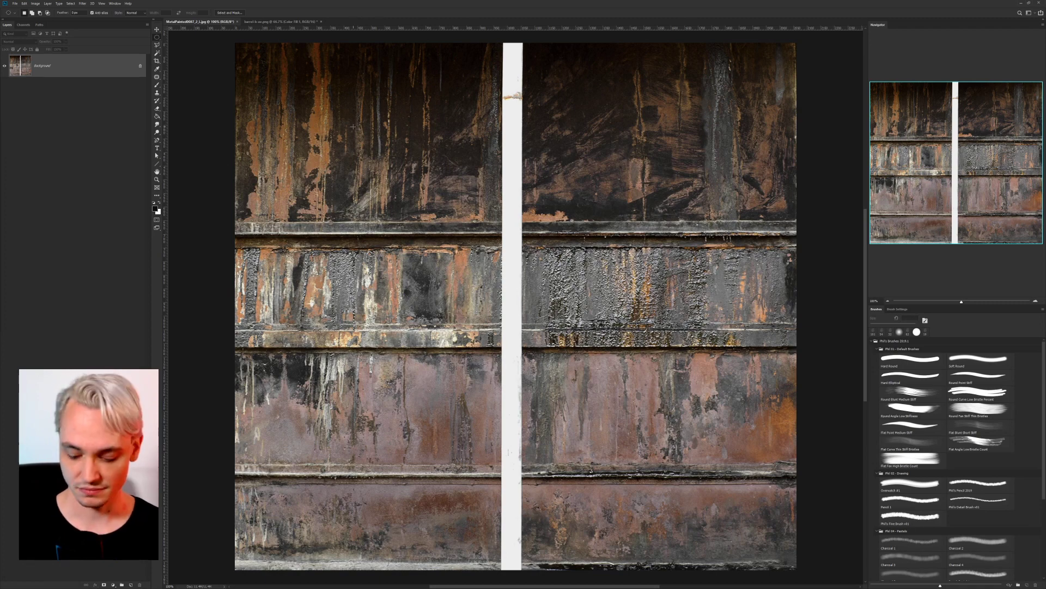
key(ctrl+minus)
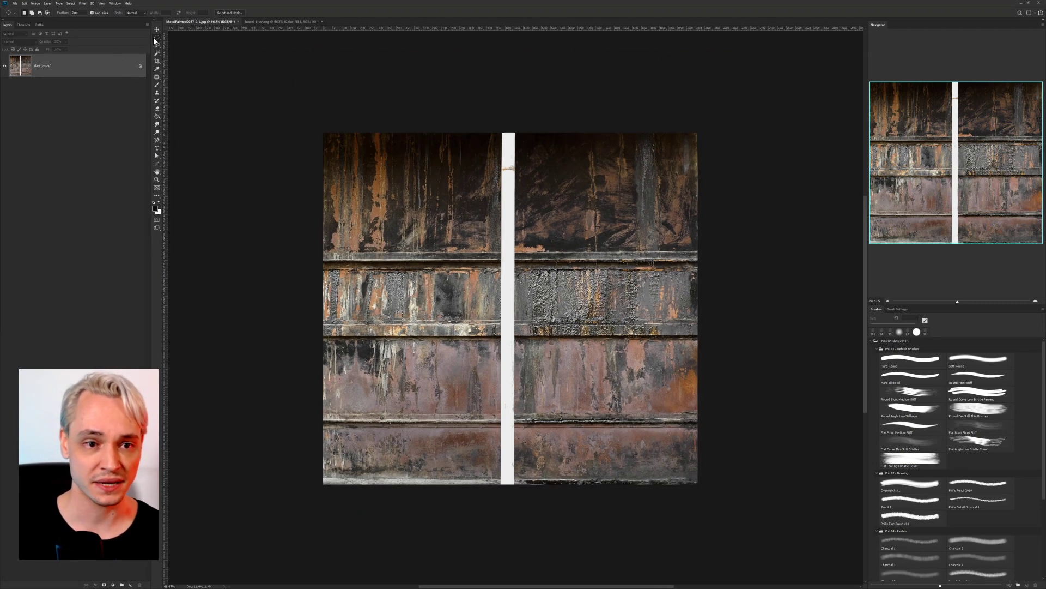
right_click(157, 37)
click(180, 36)
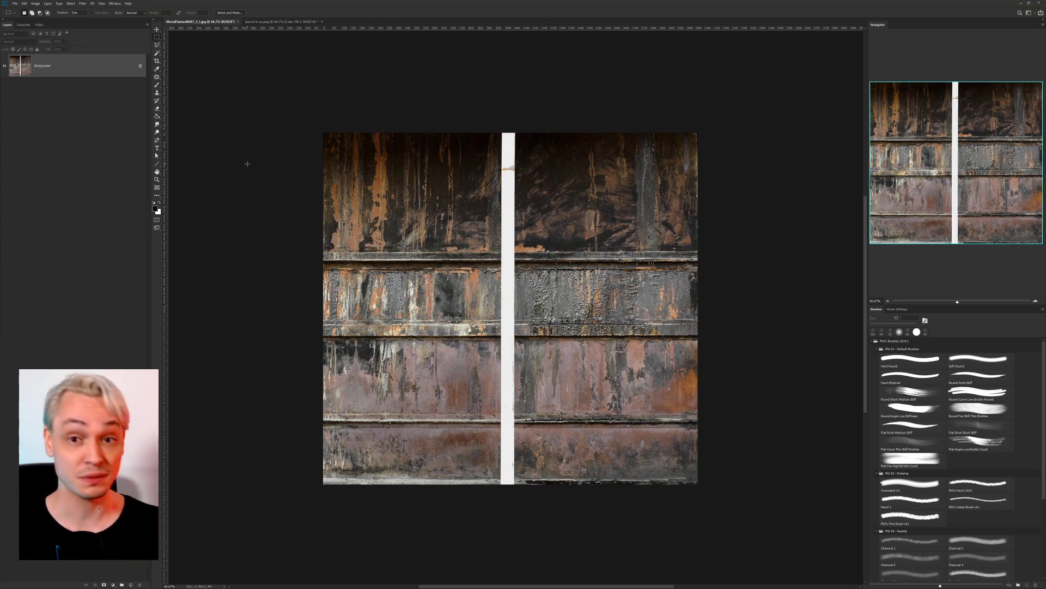
drag(323, 132, 801, 509)
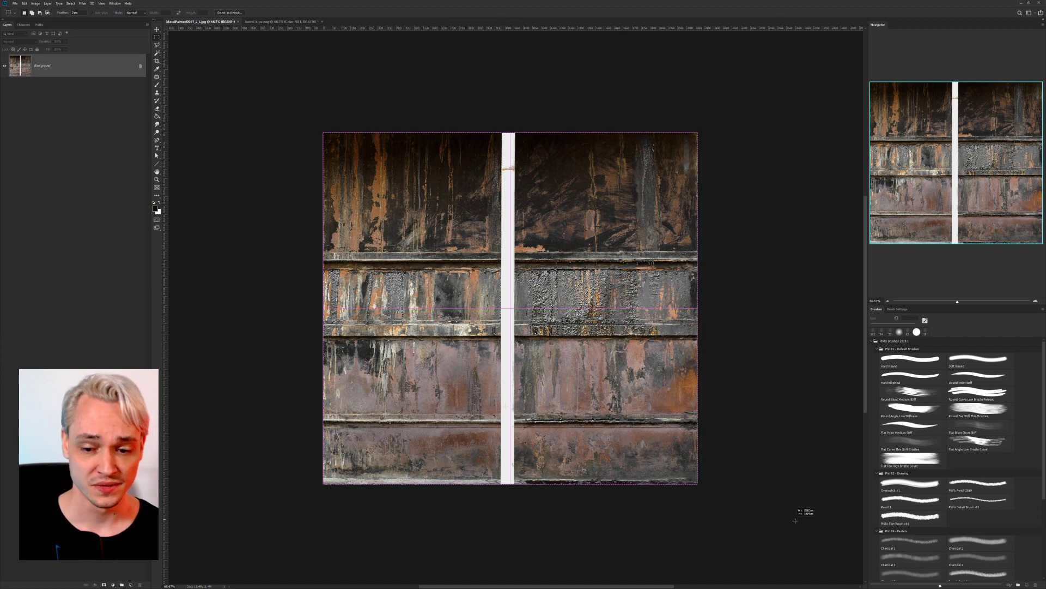
Add a layer group named color above the black fill layer in the barrel-b-uv document.
click(286, 21)
click(110, 117)
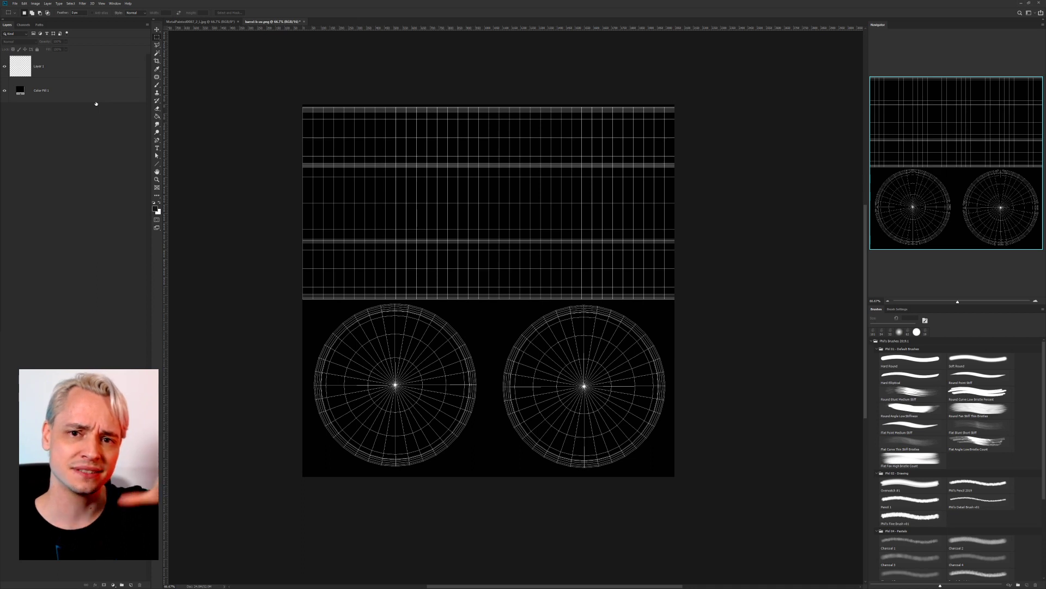
click(49, 94)
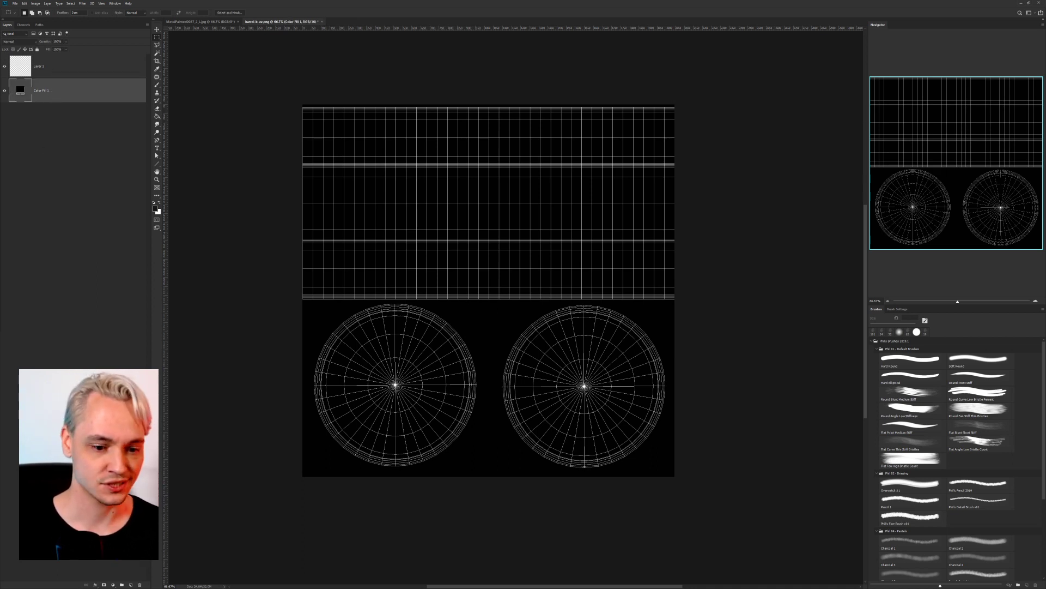
click(123, 584)
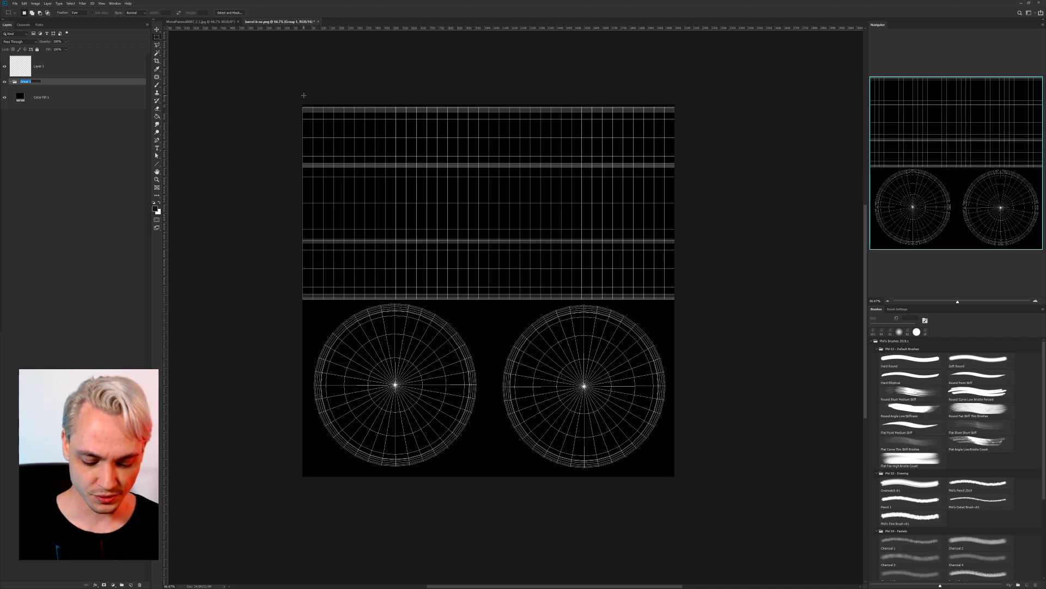
text(color)
key(Return)
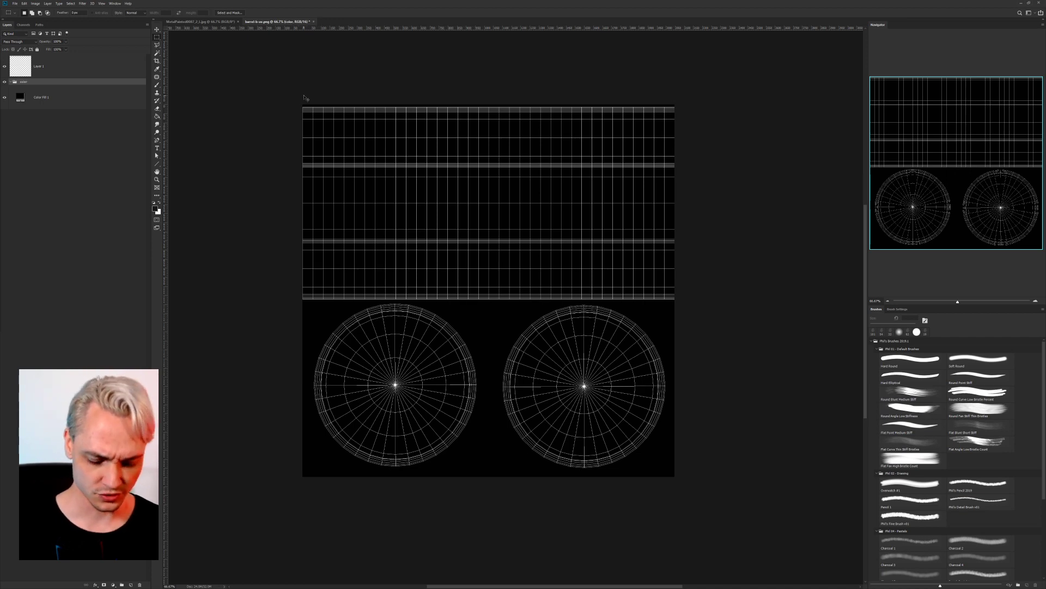
key(ctrl+v)
drag(424, 211, 446, 231)
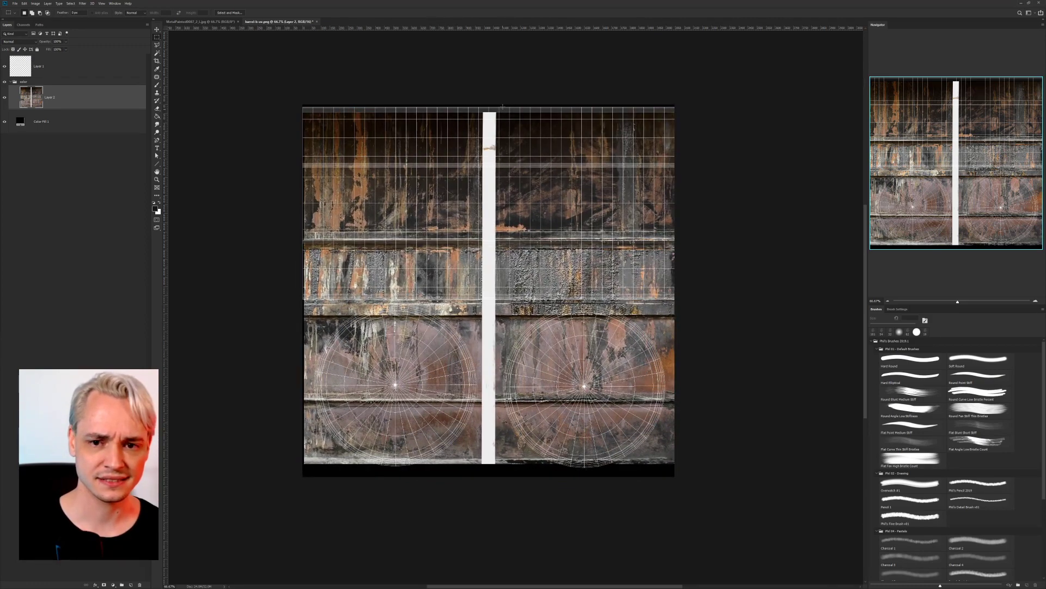
key(Delete)
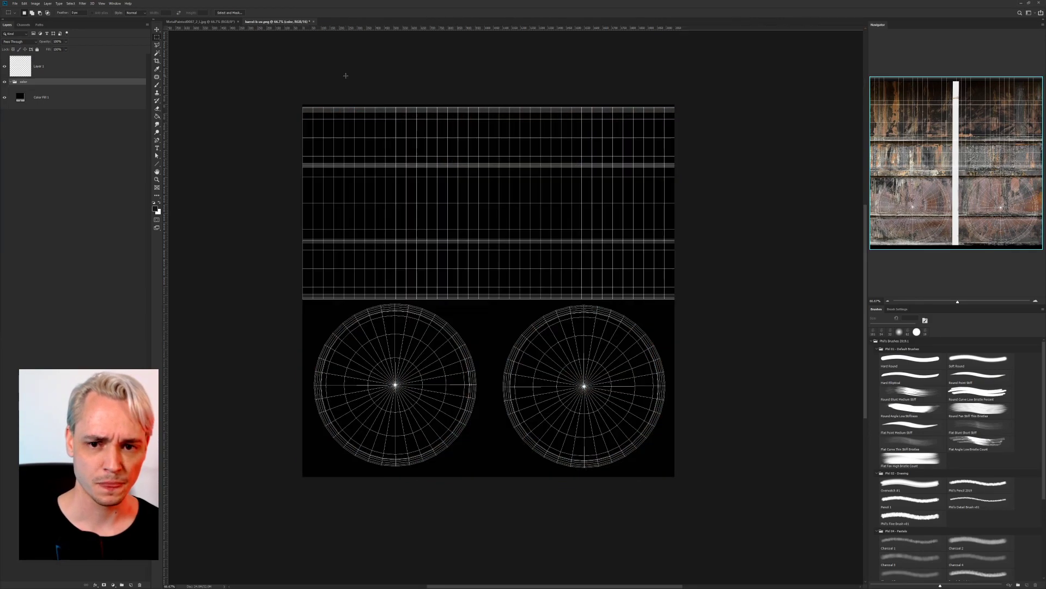
Create a new document at the clipboard size and paste the copied metal texture into it.
key(ctrl+n)
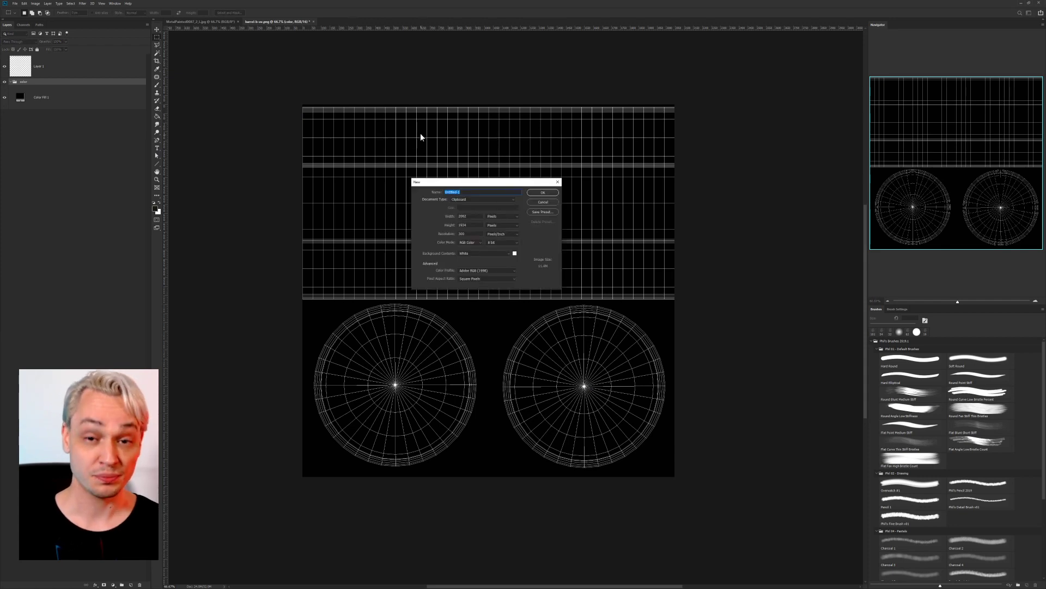
key(Return)
key(ctrl+v)
key(ctrl+minus)
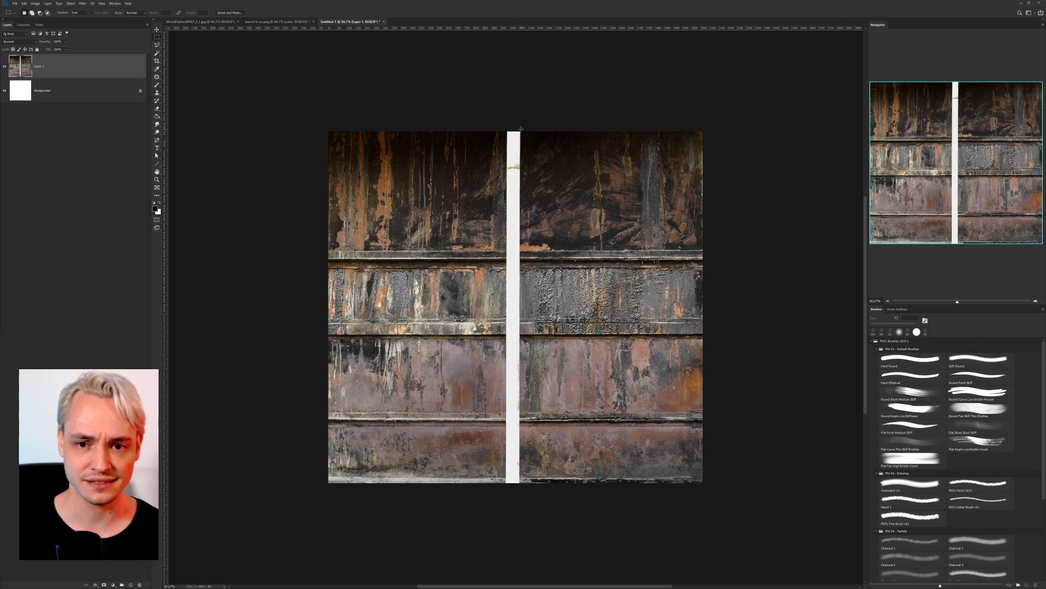
Cut the texture half right of the white strip onto its own layer and place it against the canvas's right edge.
scroll(521, 128, down, 2)
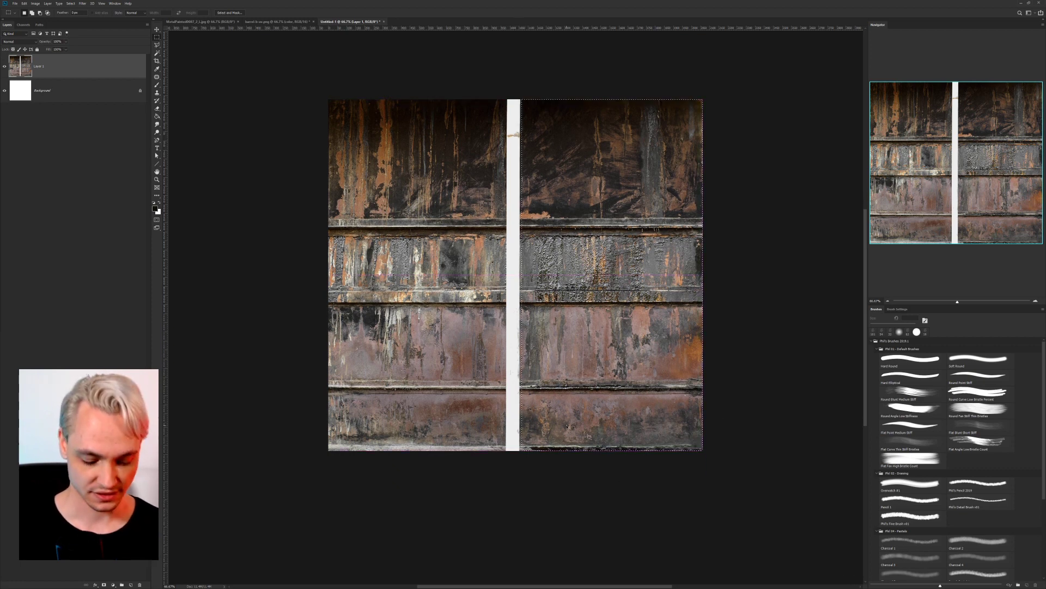
key(ctrl+x)
key(ctrl+v)
ctrl+drag(466, 192, 563, 190)
Cut the left half of the texture onto its own layer and place it at the canvas's left edge.
drag(244, 65, 505, 488)
key(alt+bracketleft)
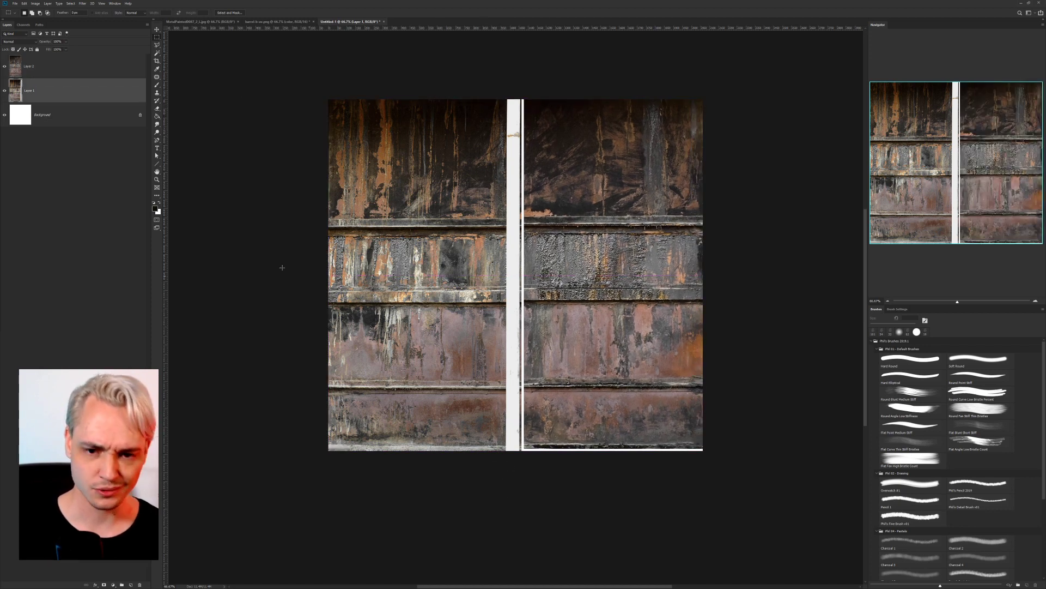
key(ctrl+x)
click(40, 70)
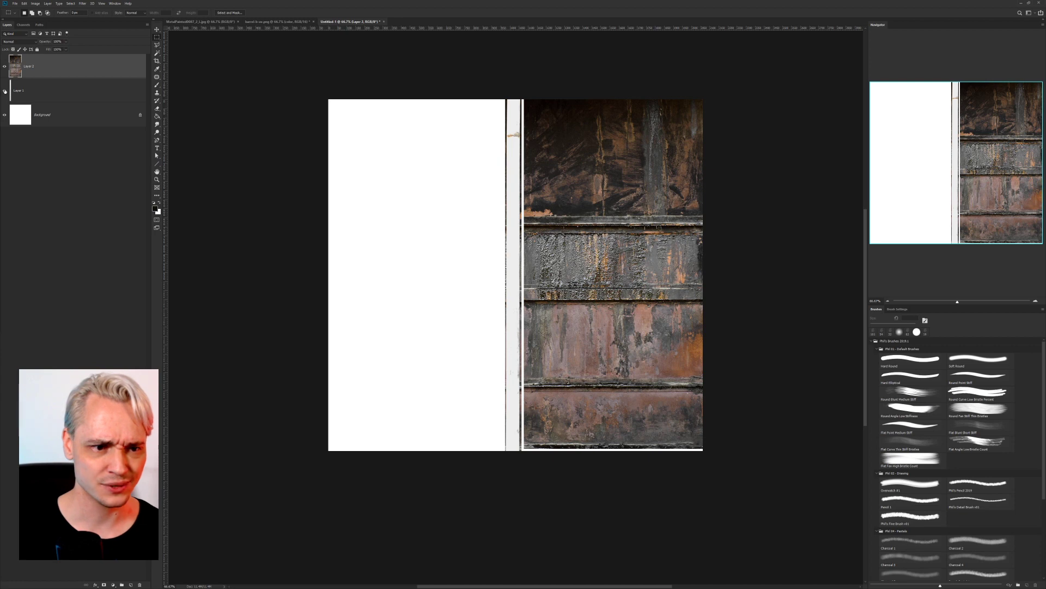
key(ctrl+v)
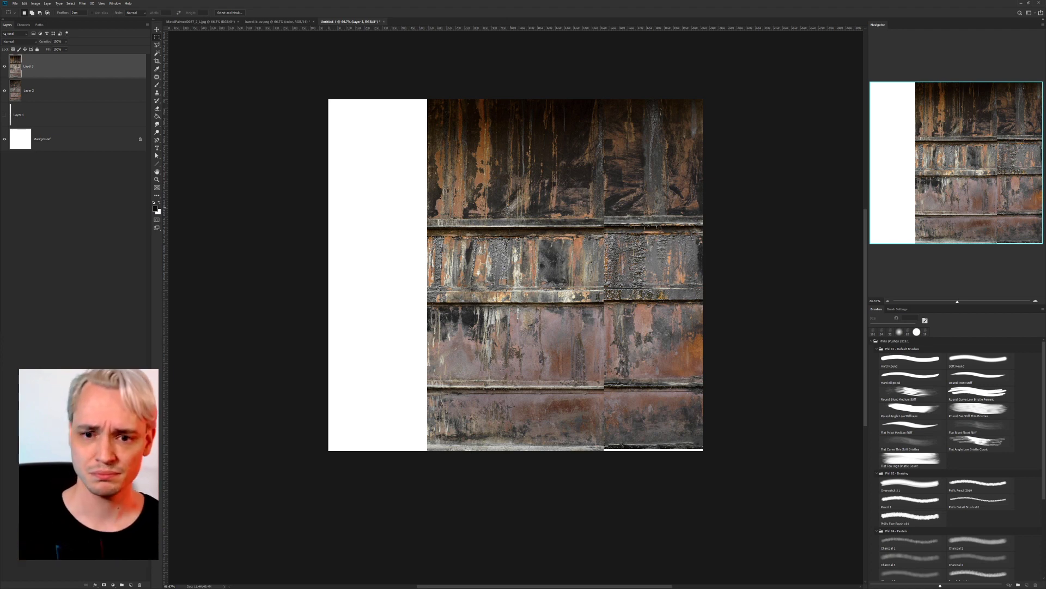
drag(540, 206, 442, 206)
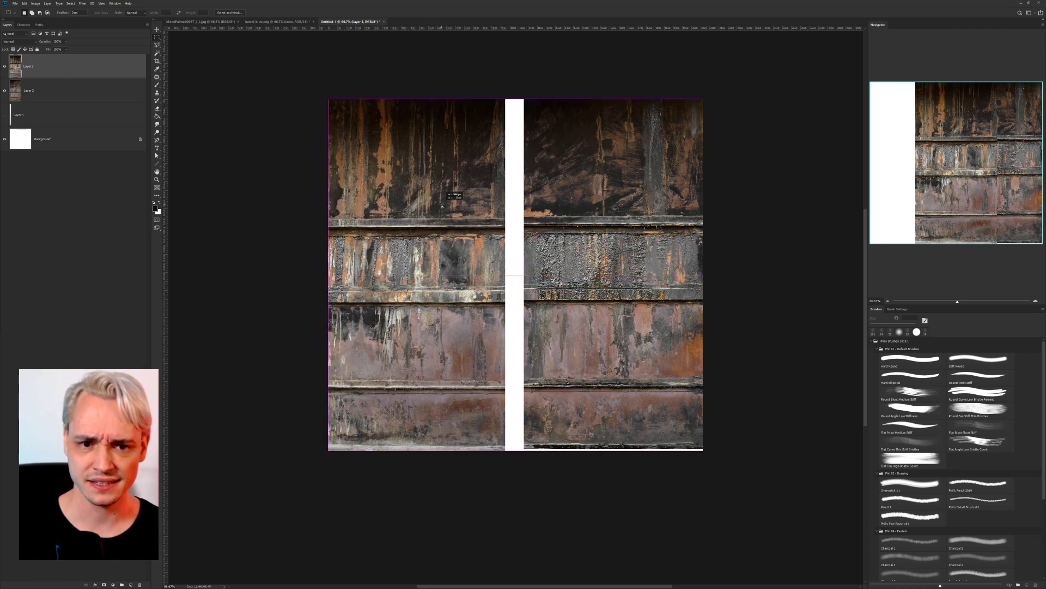
Move the right half against the left half and transform it so the horizontal metal bands line up.
drag(563, 160, 543, 159)
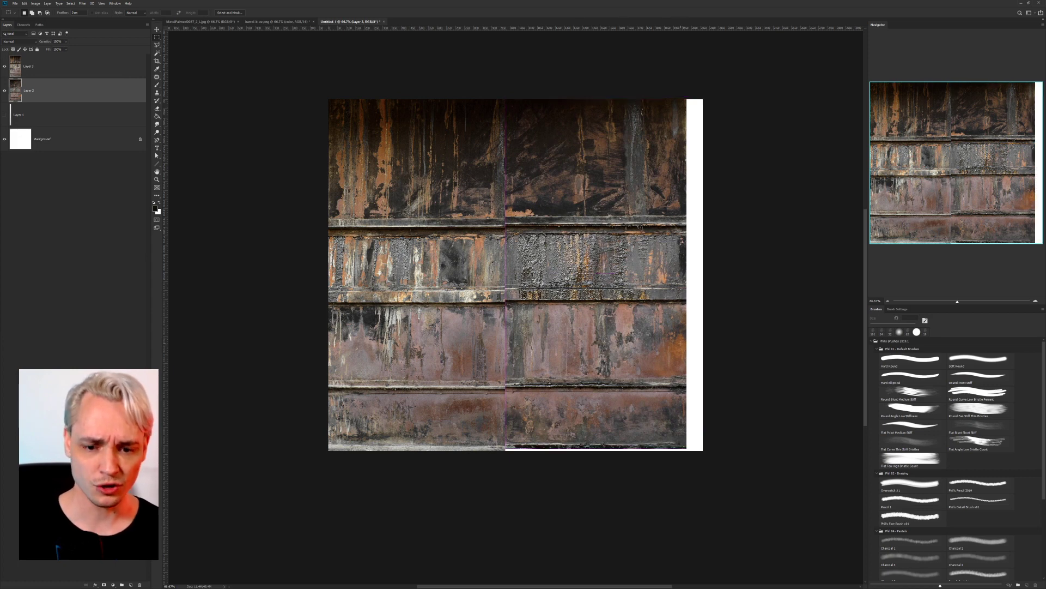
key(ctrl+t)
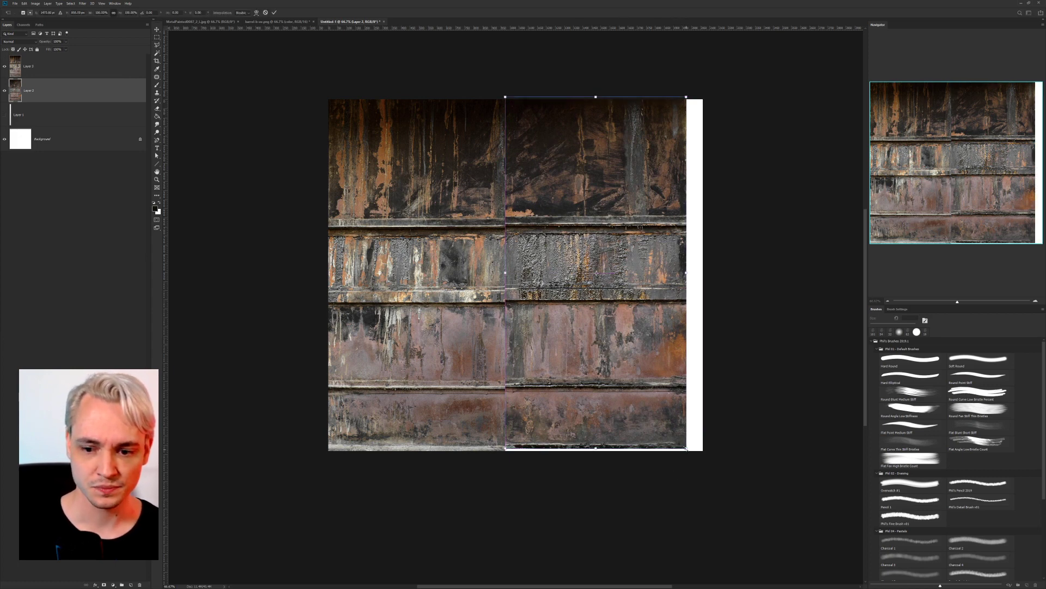
mouse_move(686, 448)
mouse_down()
mouse_move(696, 440)
mouse_move(678, 453)
mouse_up()
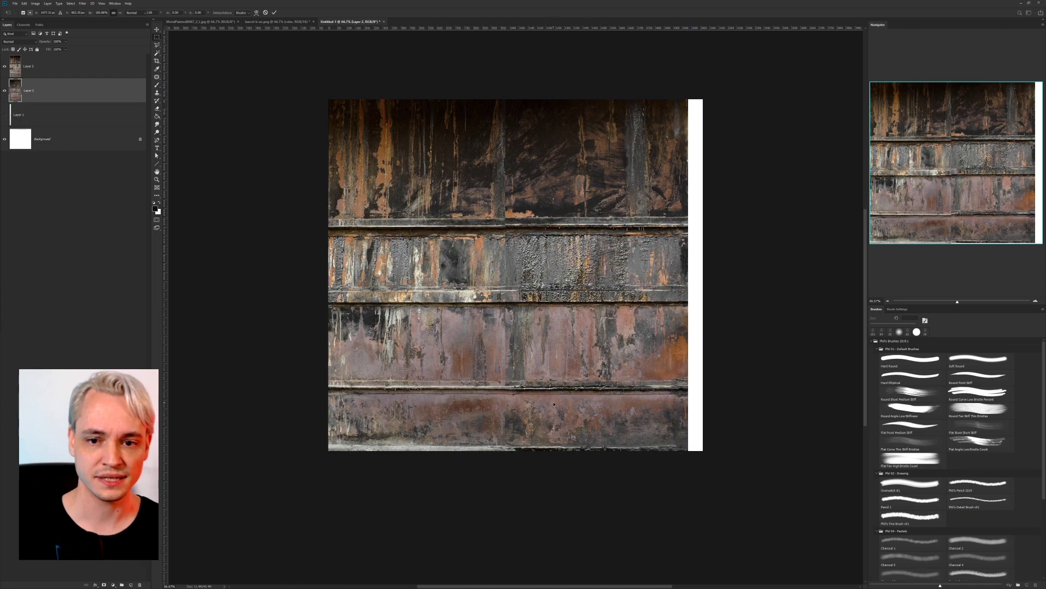
key(ctrl+plus)
key(Return)
Nudge the right half slightly to match the rim bands with the left half at the seam.
alt+scroll(459, 132, up, 3)
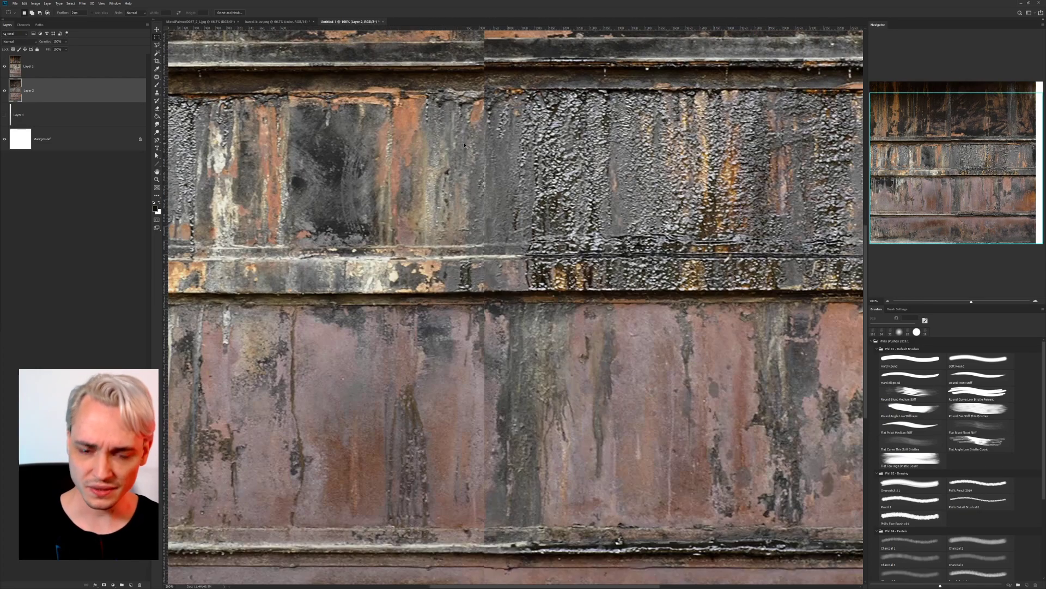
alt+scroll(564, 154, up, 3)
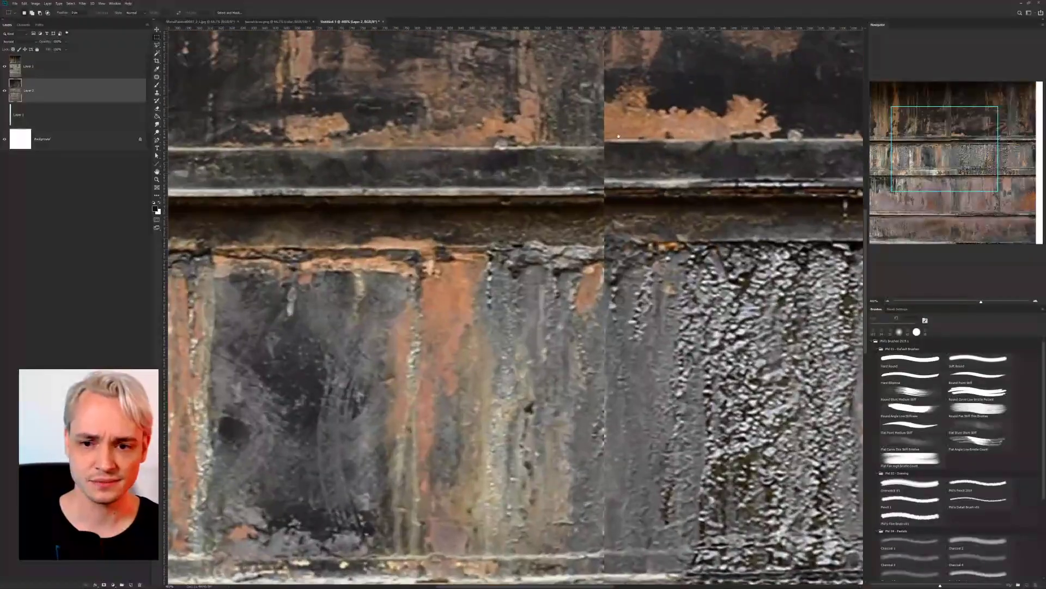
ctrl+drag(649, 205, 650, 207)
alt+scroll(650, 207, down, 4)
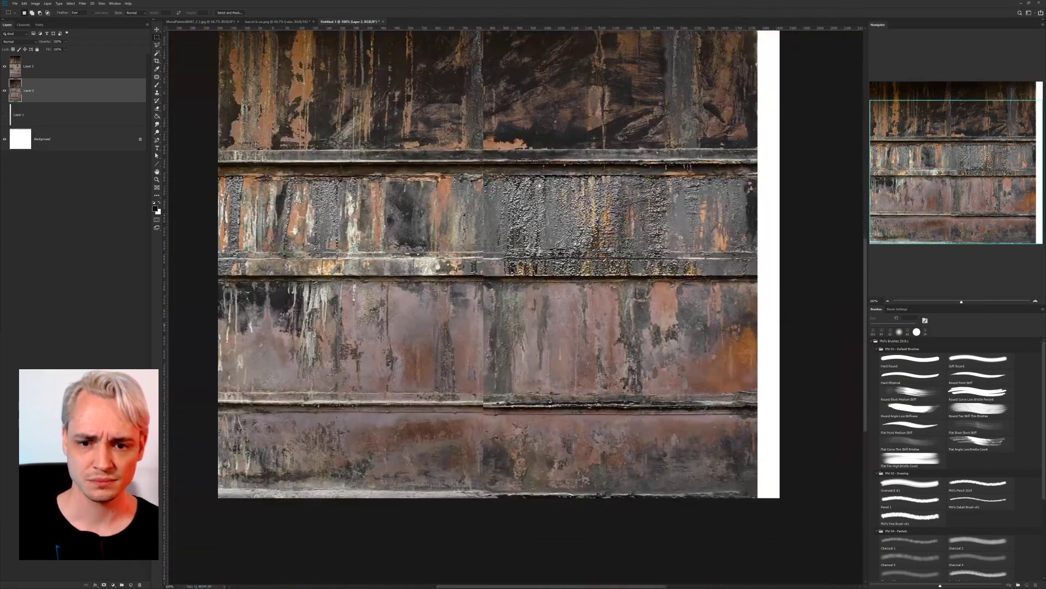
drag(540, 185, 540, 184)
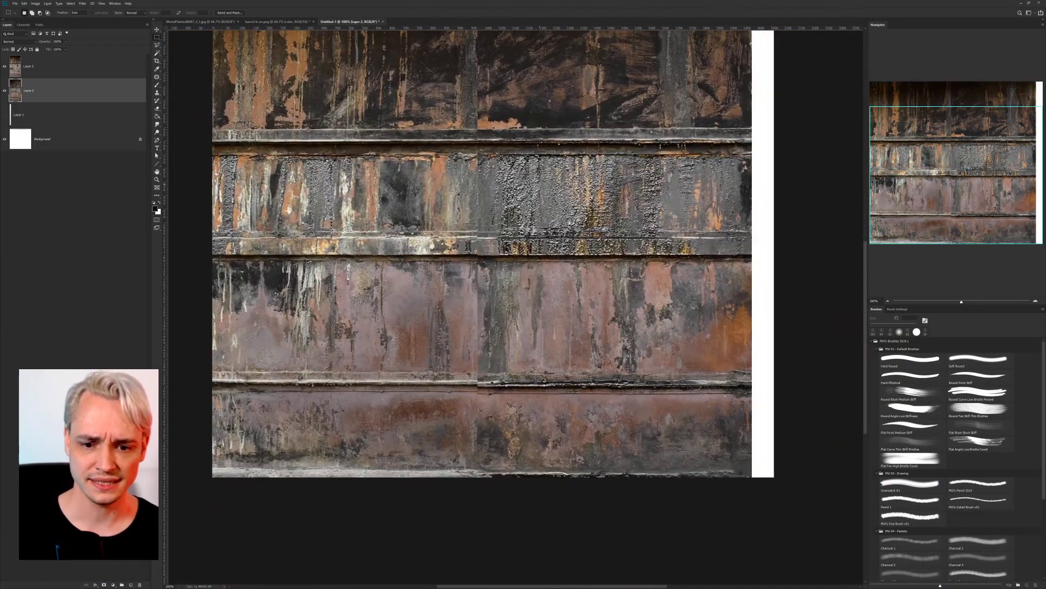
Distort the right half's lower-left corner slightly upward to align the lower bands along the seam.
key(ctrl+t)
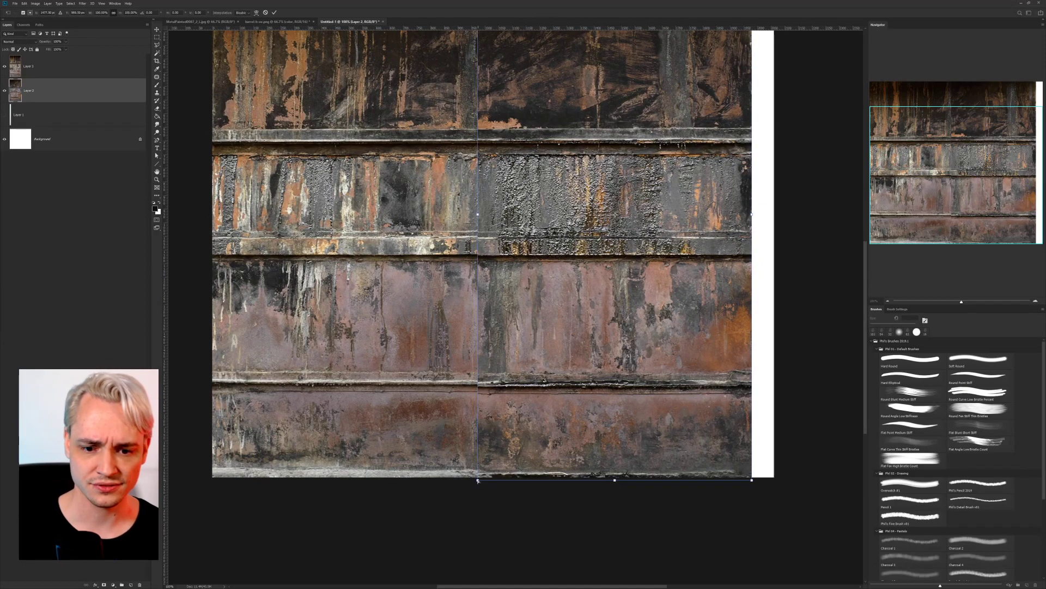
ctrl+drag(478, 480, 477, 478)
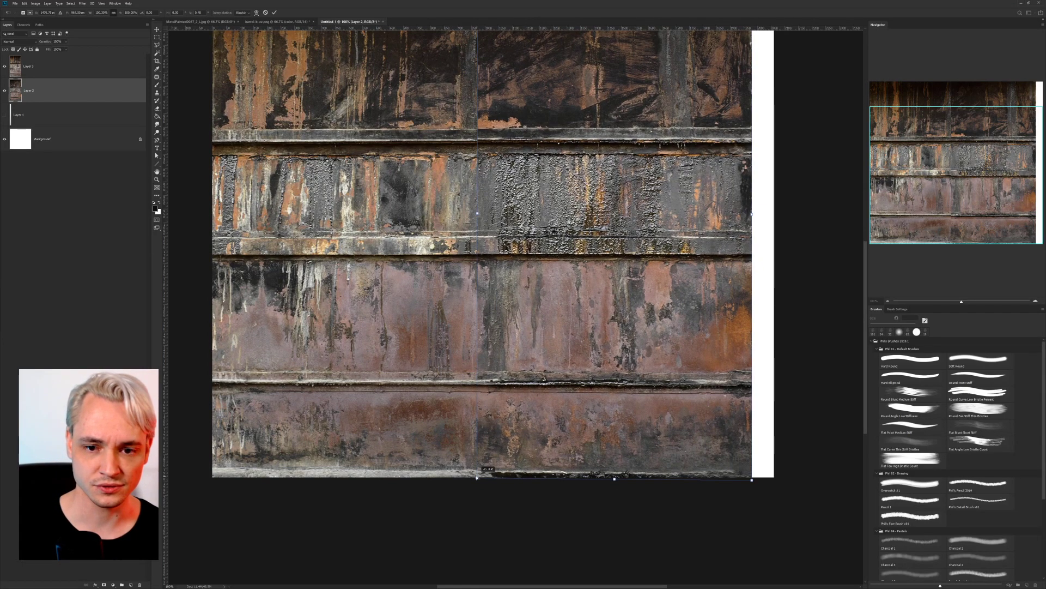
drag(486, 309, 503, 311)
key(Return)
key(ctrl+minus)
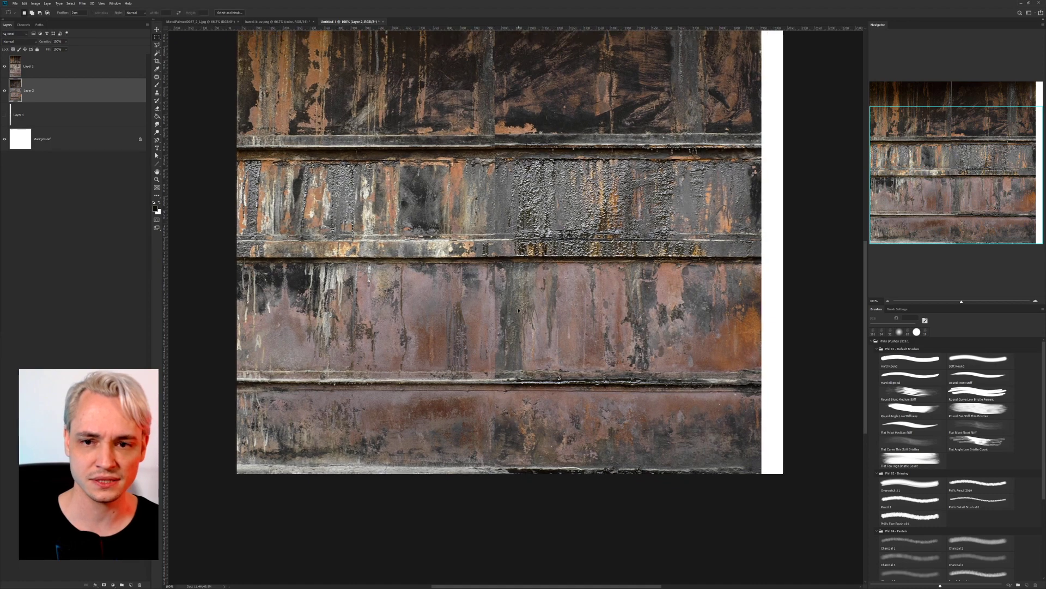
Merge the left-half and right-half texture layers into a single layer.
drag(482, 248, 489, 256)
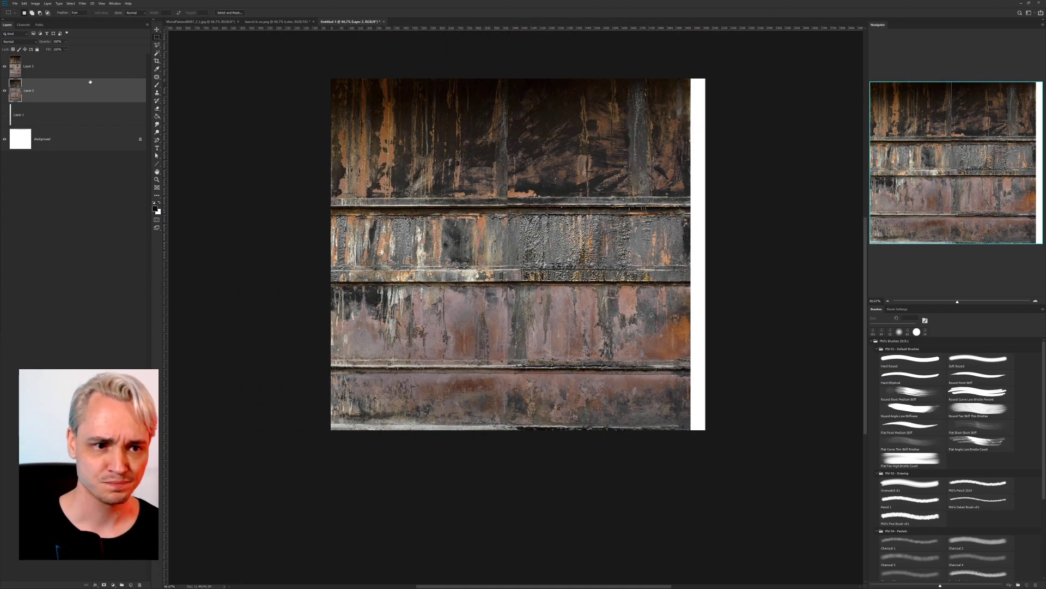
shift+click(90, 66)
key(ctrl+e)
Set up the Clone Stamp tool with a smaller brush and reduced opacity for retouching the central vertical seam.
ctrl+drag(487, 194, 518, 262)
key(ctrl+plus)
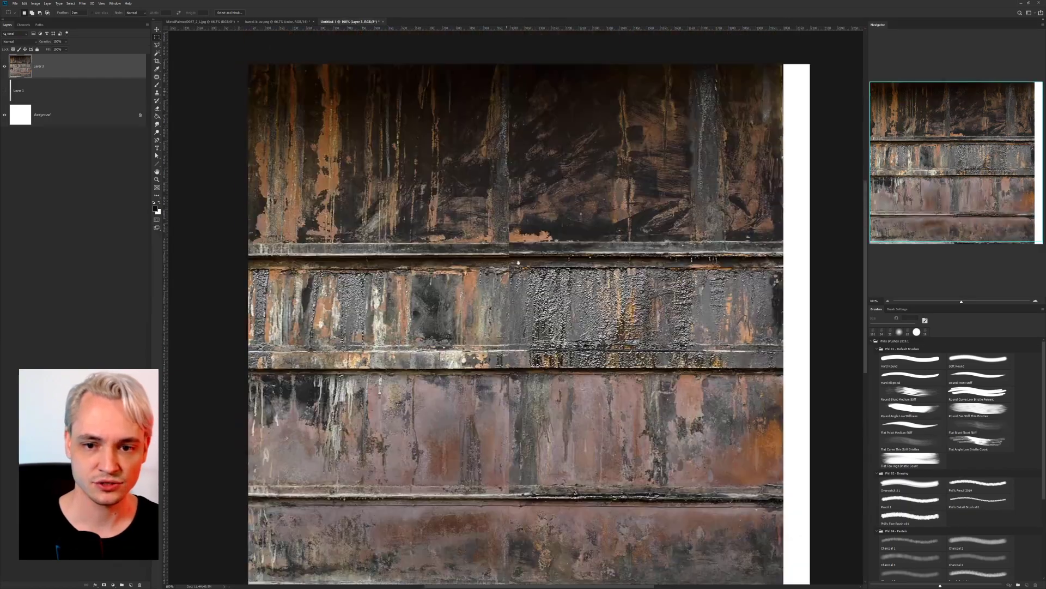
scroll(518, 262, up, 3)
key(ctrl+plus)
key(ctrl+plus)
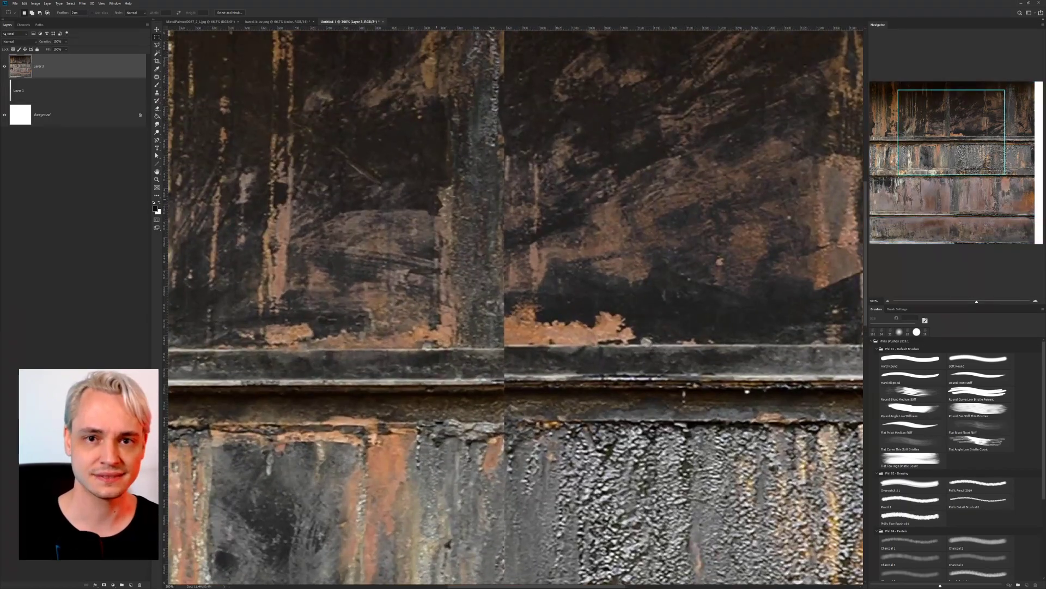
key(ctrl+minus)
key(s)
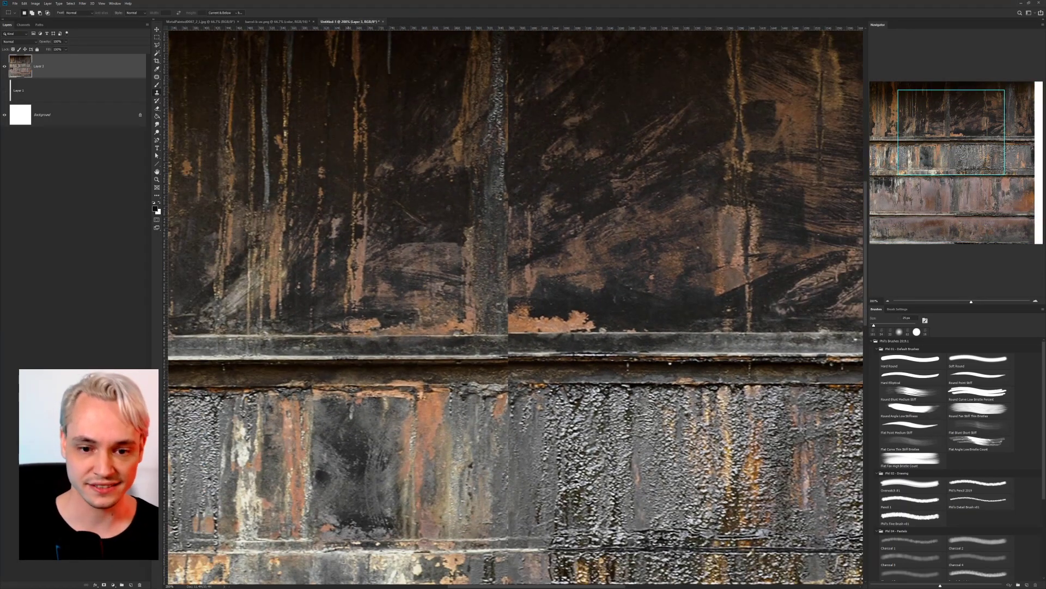
right_click(373, 310)
key(Return)
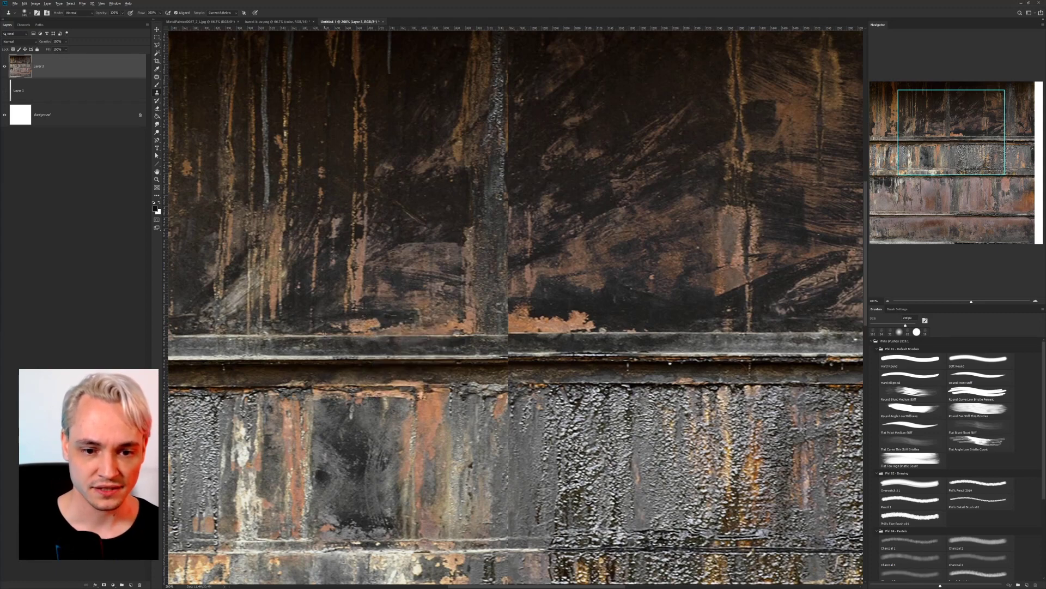
right_click(525, 311)
drag(570, 326, 567, 325)
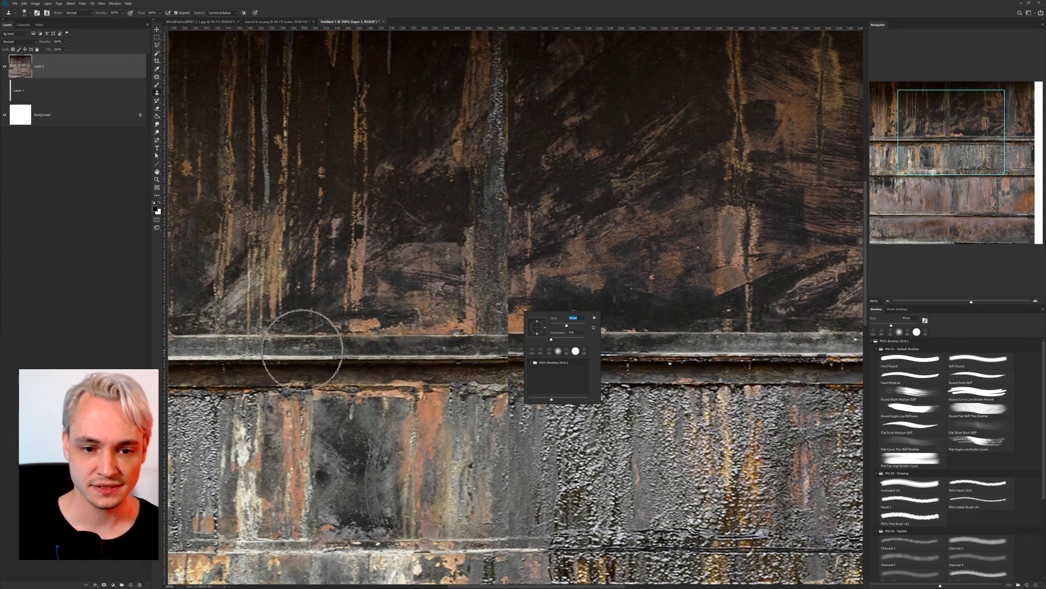
key(Return)
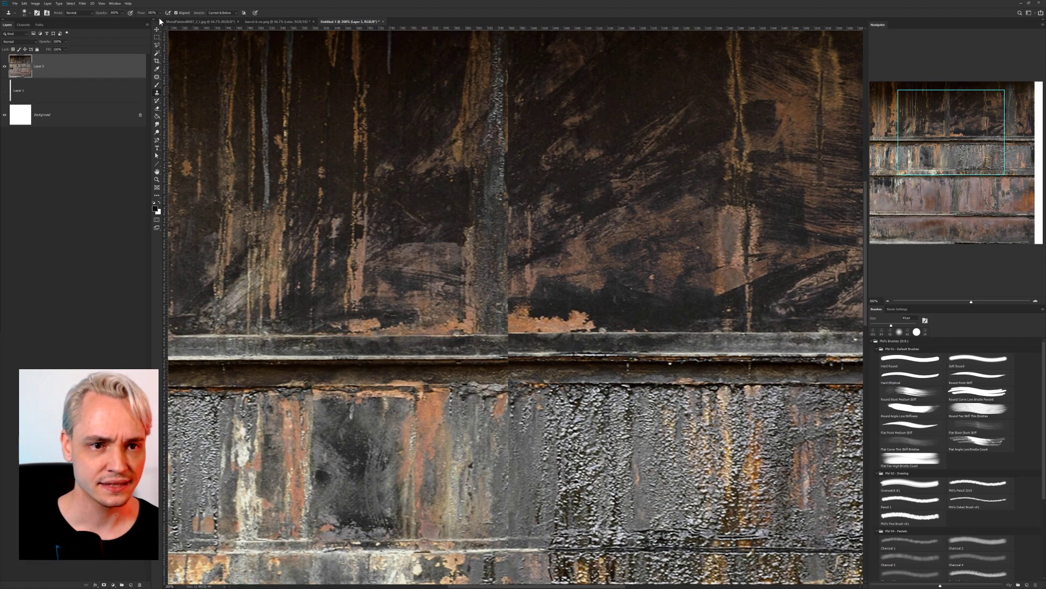
click(124, 13)
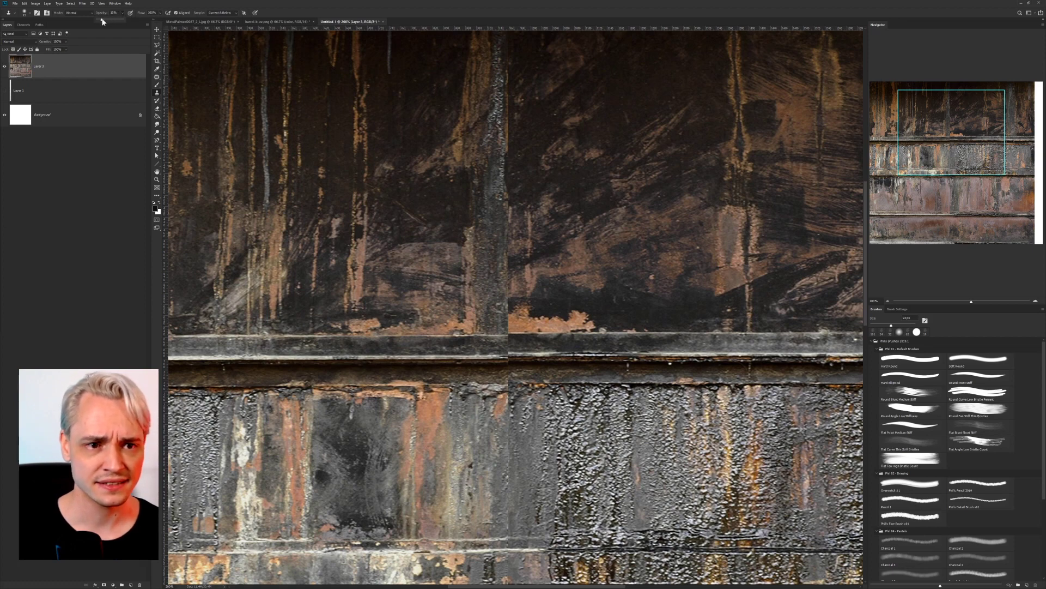
Clone neighbouring rust and metal over the central seam in the dark upper panel and across the rim below it.
drag(506, 328, 506, 335)
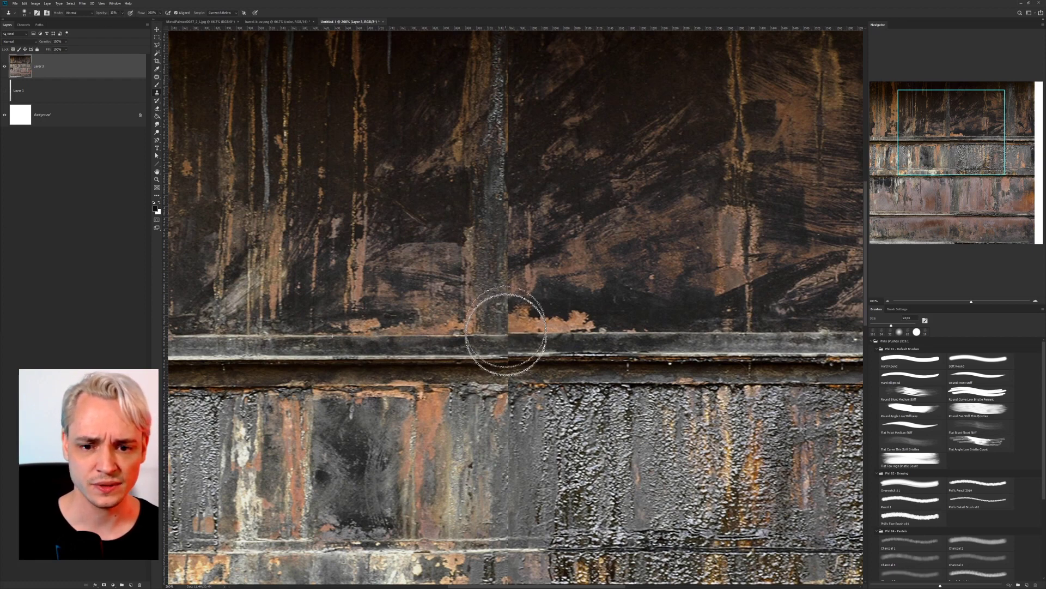
drag(496, 117, 510, 258)
mouse_move(513, 259)
mouse_down()
mouse_move(513, 289)
mouse_move(507, 187)
mouse_up()
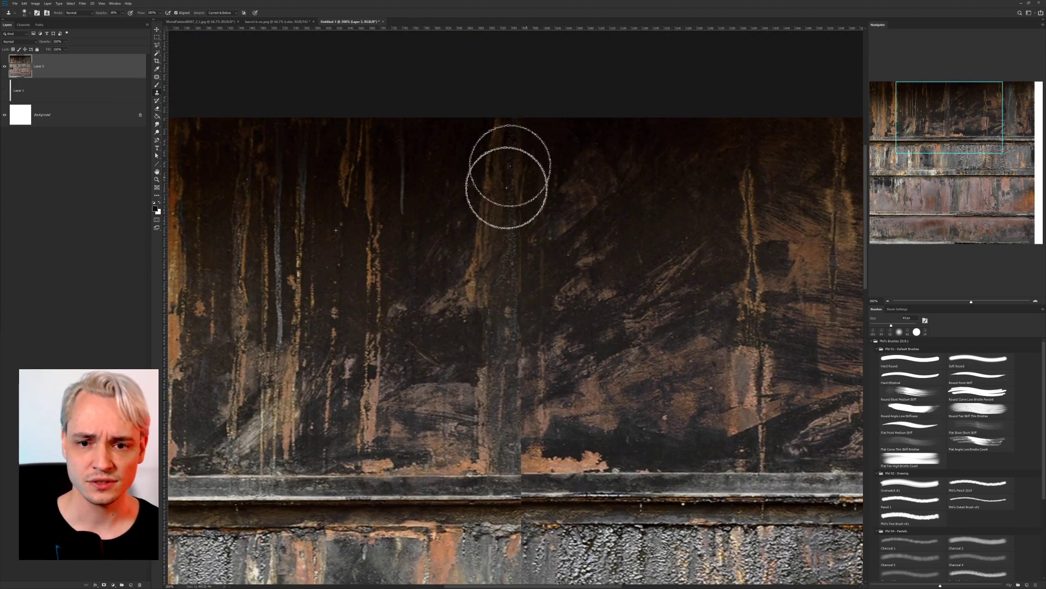
scroll(512, 229, down, 5)
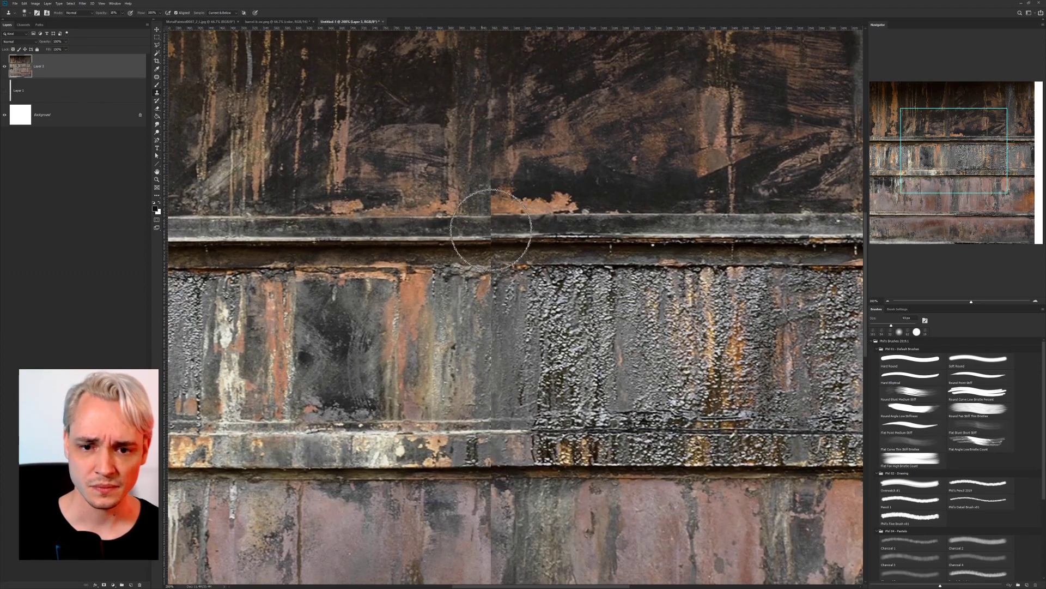
mouse_move(491, 230)
mouse_down()
mouse_move(484, 215)
mouse_move(494, 229)
mouse_move(467, 234)
mouse_up()
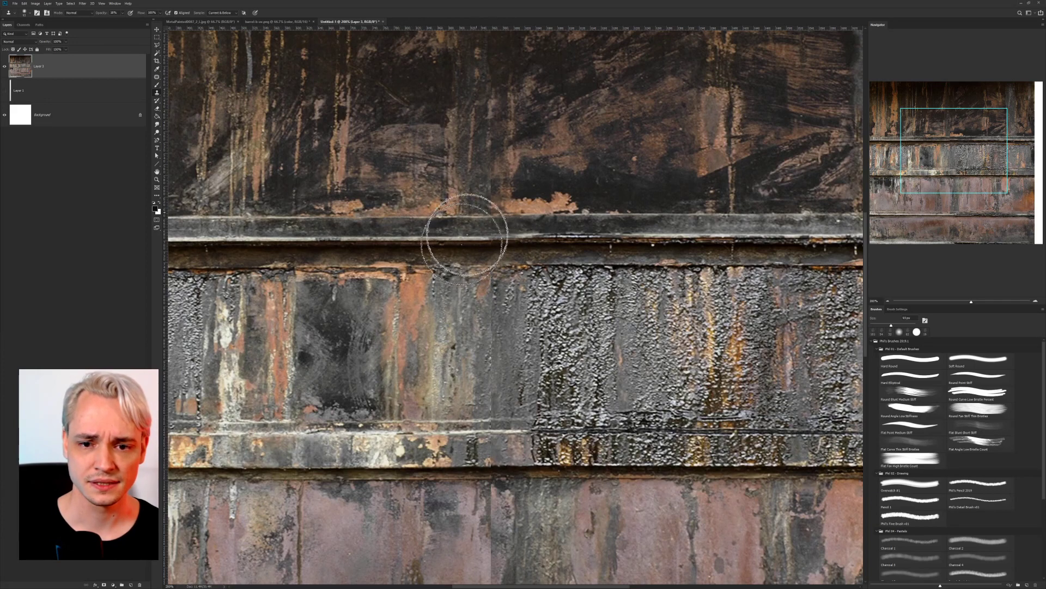
Select a narrow strip along the seam in the reddish panel and fill it with Content-Aware at 100% opacity.
click(158, 38)
mouse_move(534, 471)
mouse_down()
mouse_move(483, 320)
mouse_move(475, 164)
mouse_move(452, 425)
mouse_move(442, 431)
mouse_up()
drag(456, 281, 499, 264)
right_click(499, 265)
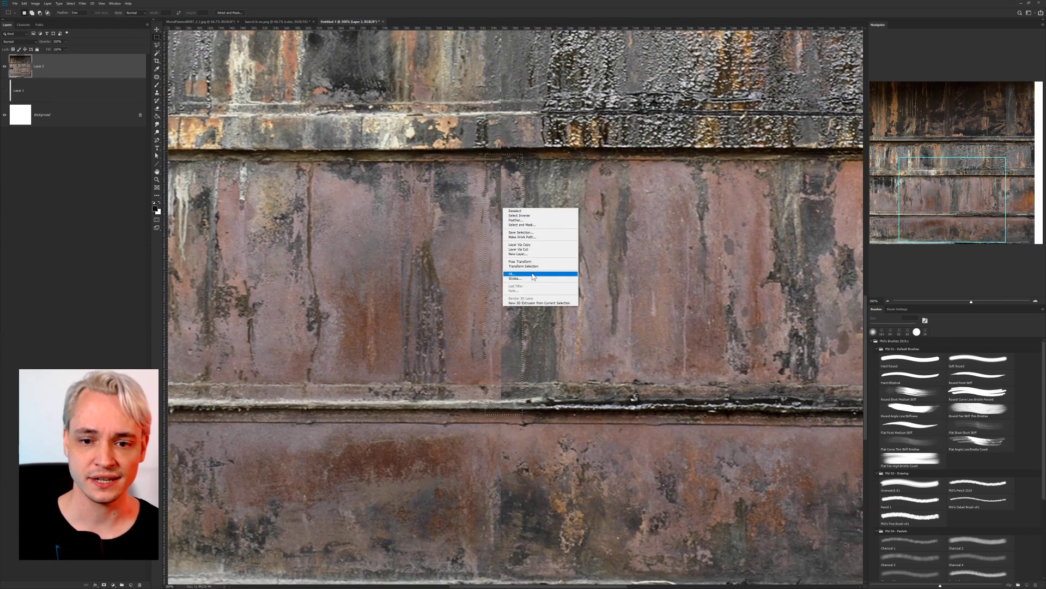
click(537, 275)
drag(528, 169, 610, 126)
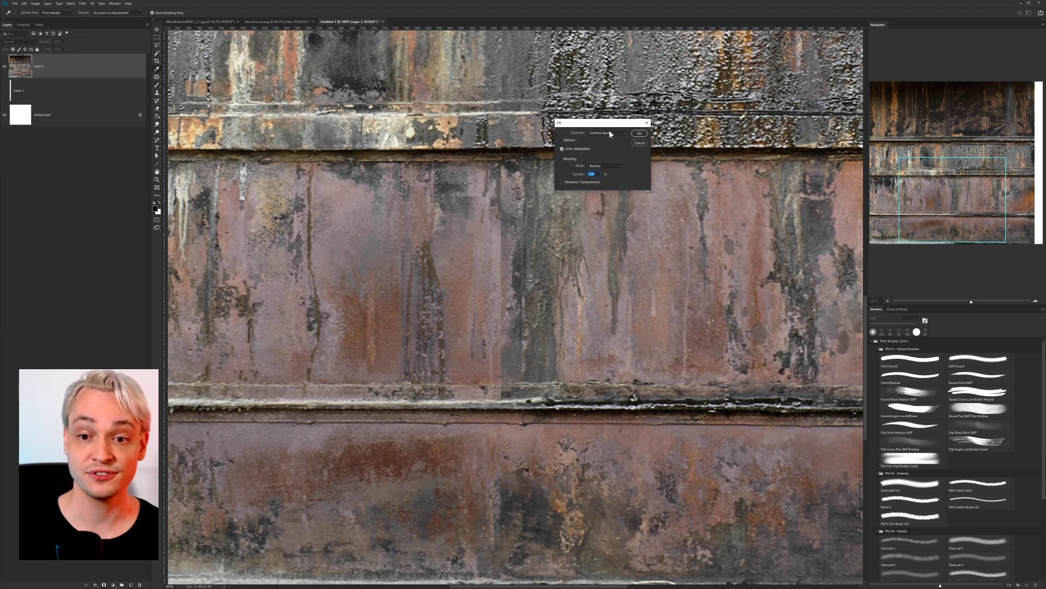
click(640, 133)
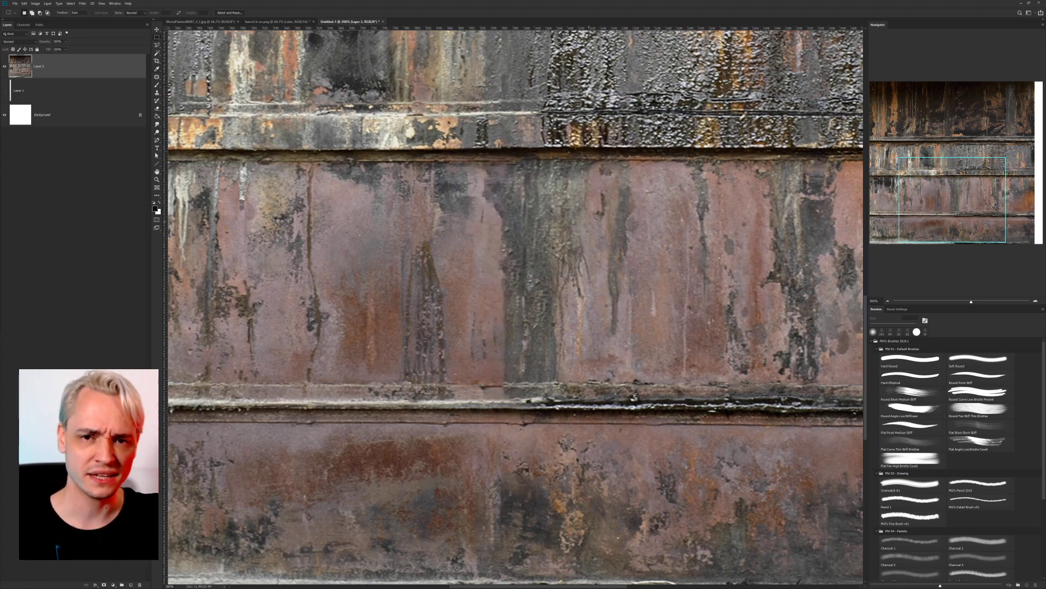
scroll(547, 339, up, 1)
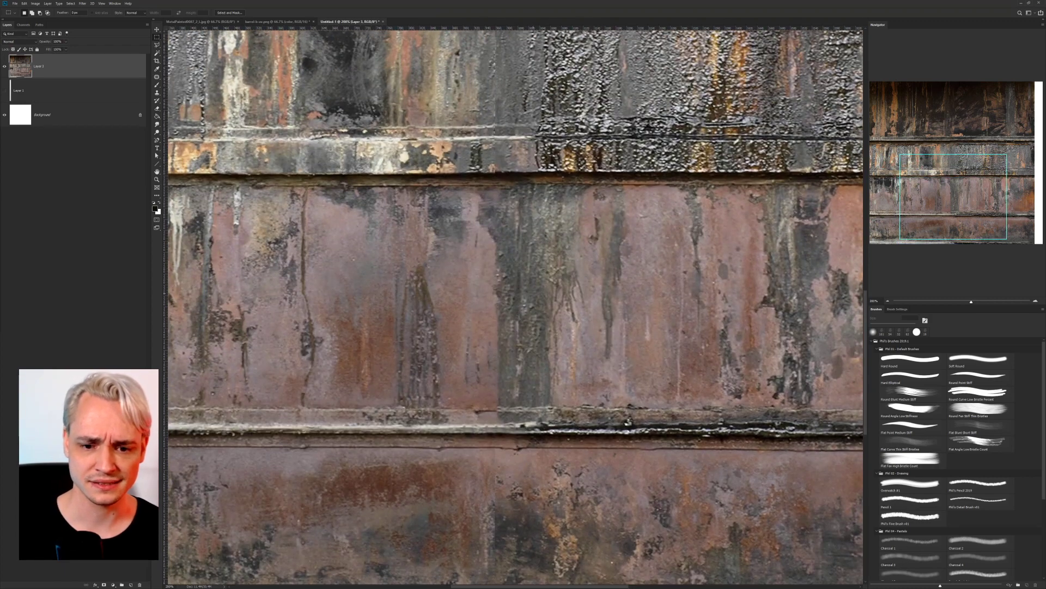
drag(541, 278, 461, 152)
key(ctrl+minus)
key(ctrl+minus)
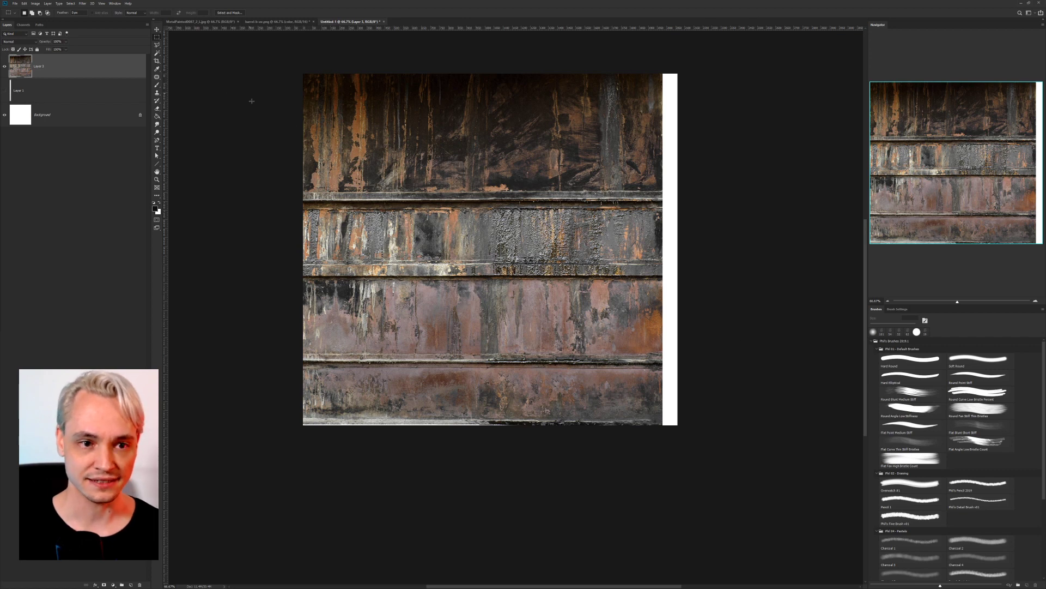
Stretch the merged texture layer horizontally to the canvas's right edge, covering the white strip.
key(ctrl+t)
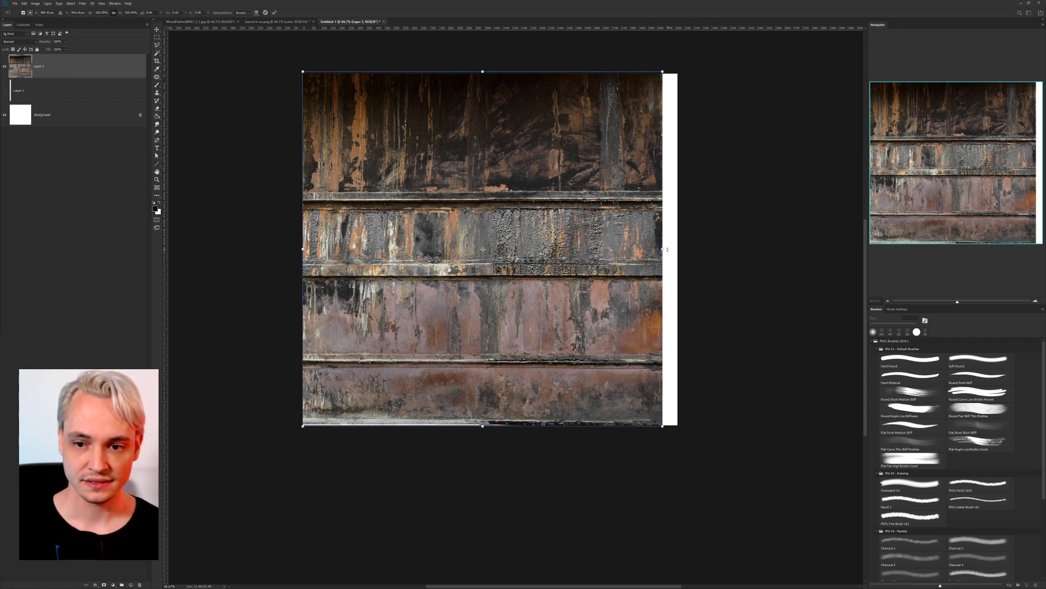
drag(663, 248, 689, 240)
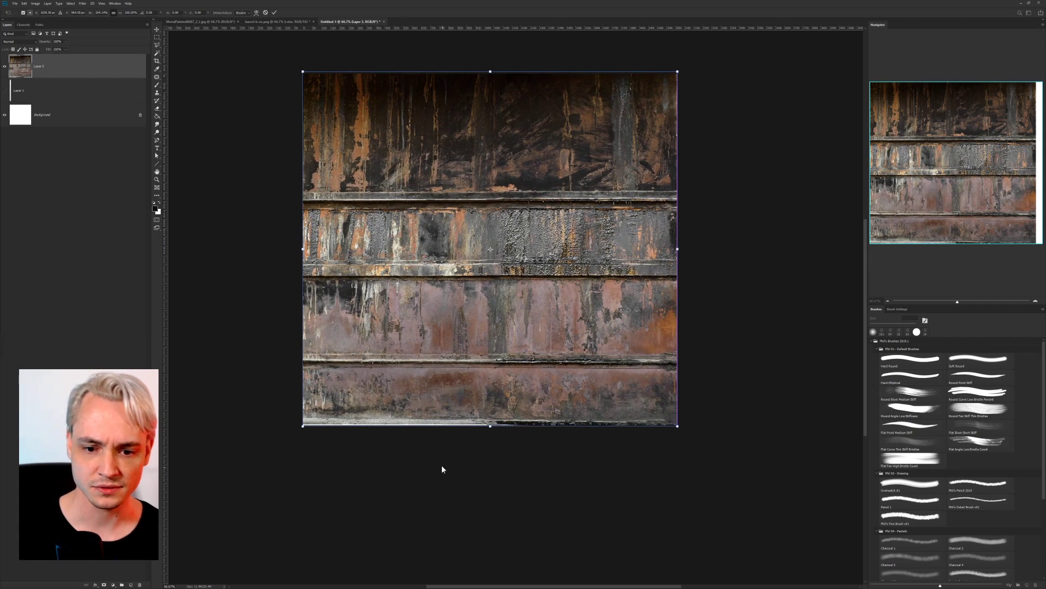
key(Return)
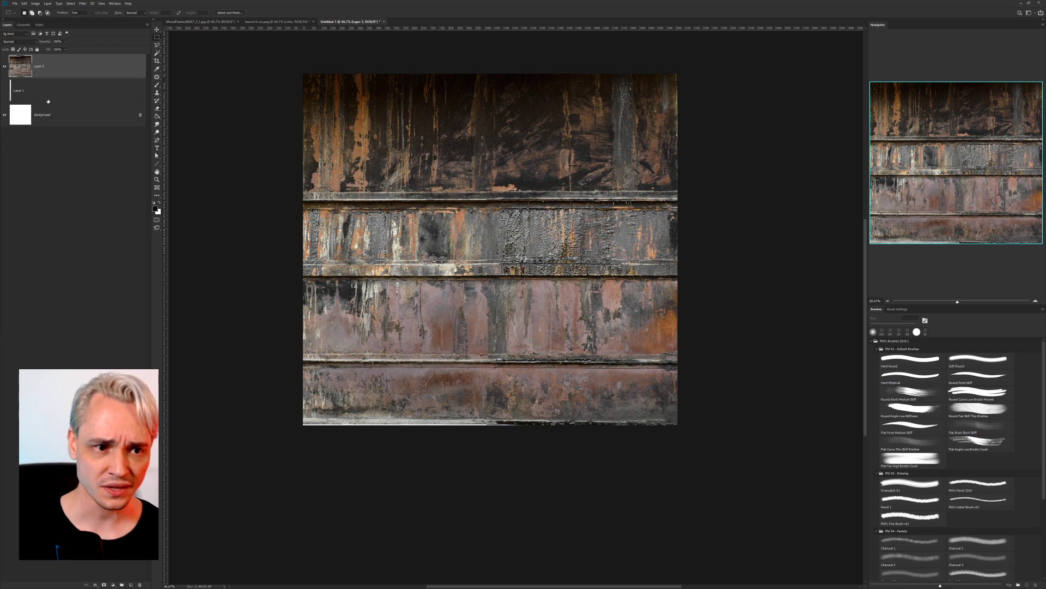
Cut the texture within the full canvas bounds and paste it back as a new layer.
key(ctrl+a)
key(ctrl+x)
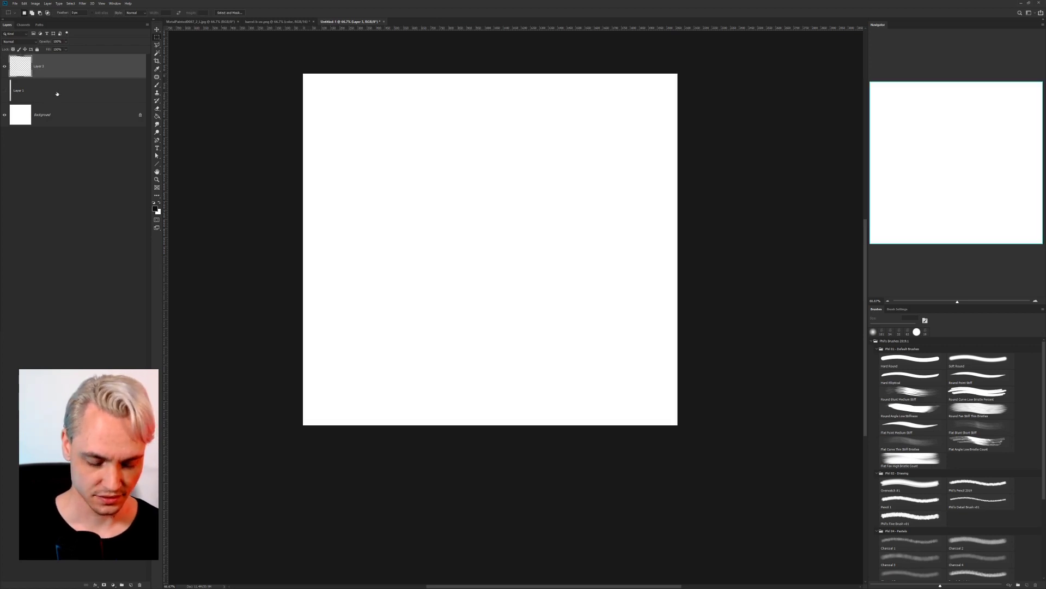
key(ctrl+v)
Delete the emptied texture layer and the unused hidden strip layer, Layer 1.
click(59, 97)
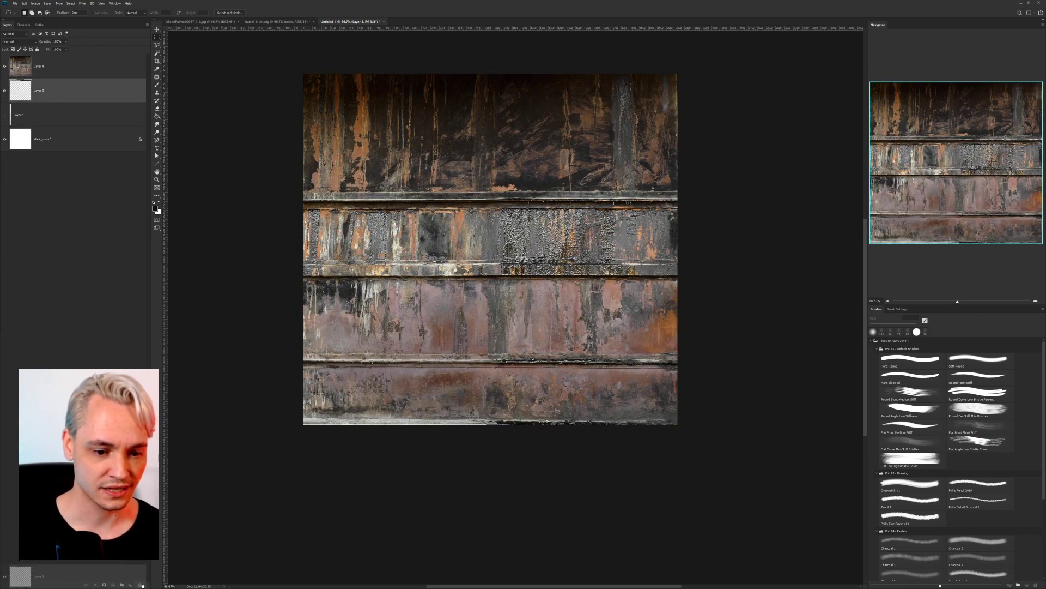
drag(141, 581, 140, 584)
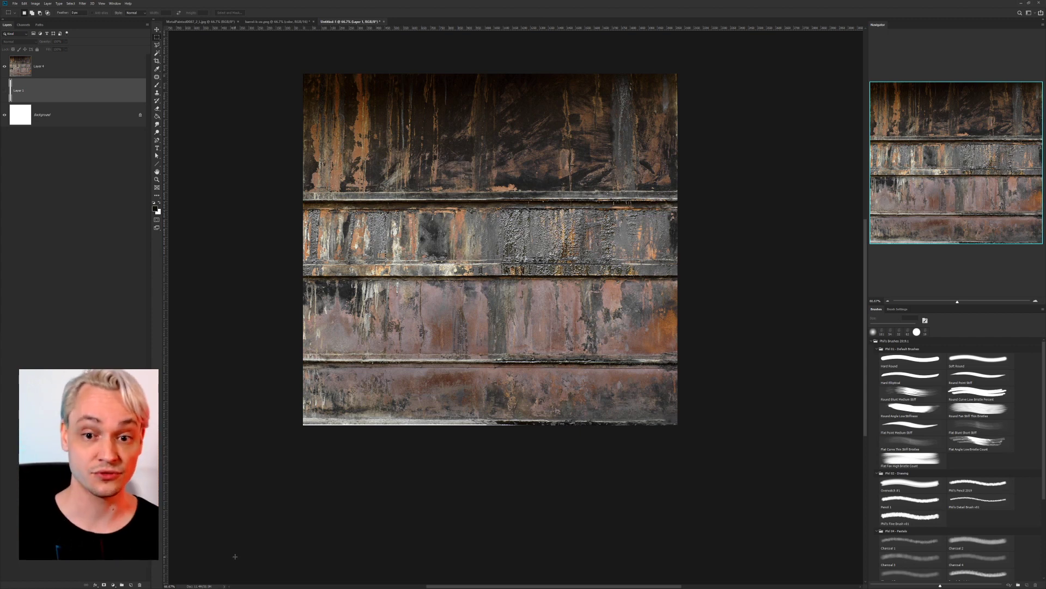
drag(401, 426, 404, 451)
drag(44, 100, 139, 584)
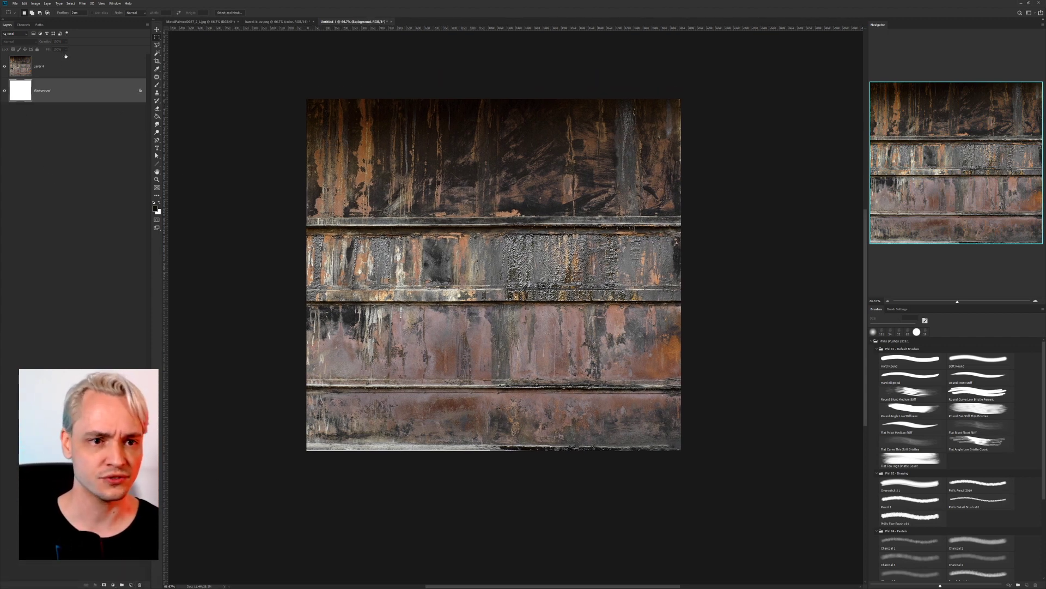
Offset the texture layer horizontally by 1024 pixels with Wrap Around, bringing its outer edges together in the middle.
click(55, 65)
click(83, 3)
mouse_move(107, 113)
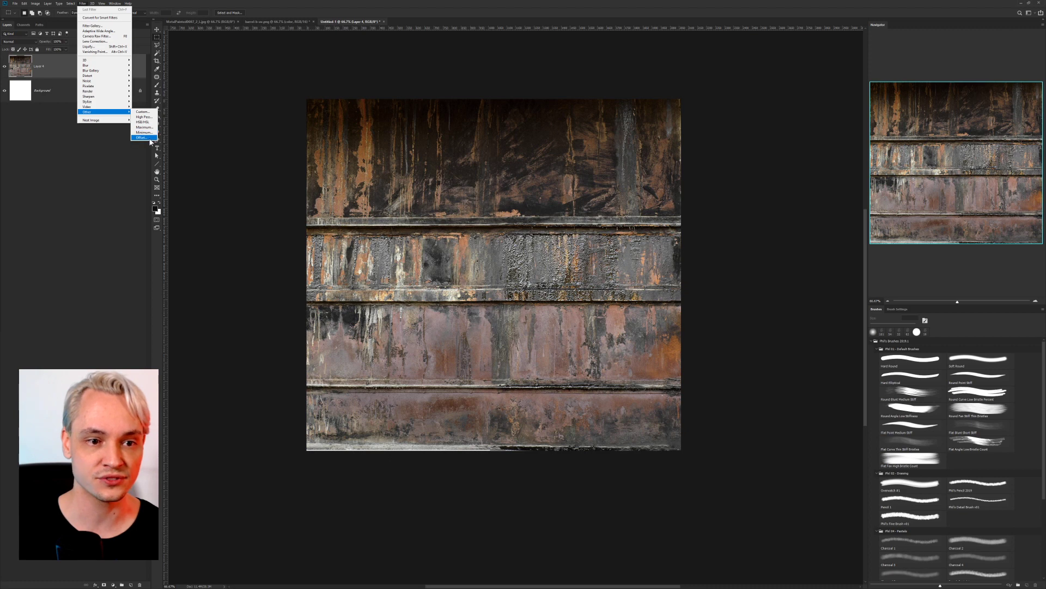
click(145, 137)
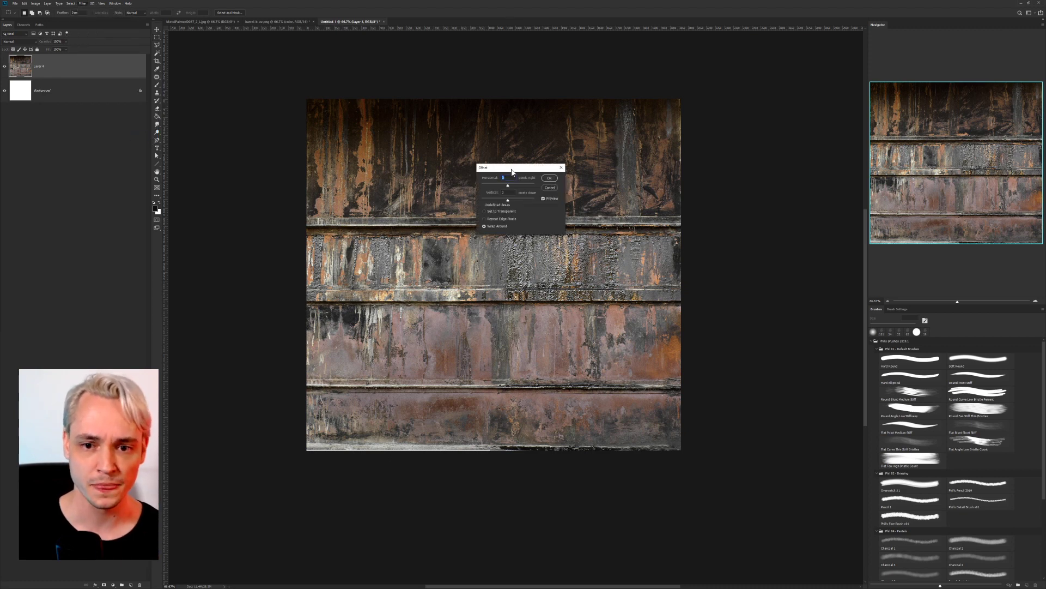
drag(512, 169, 747, 124)
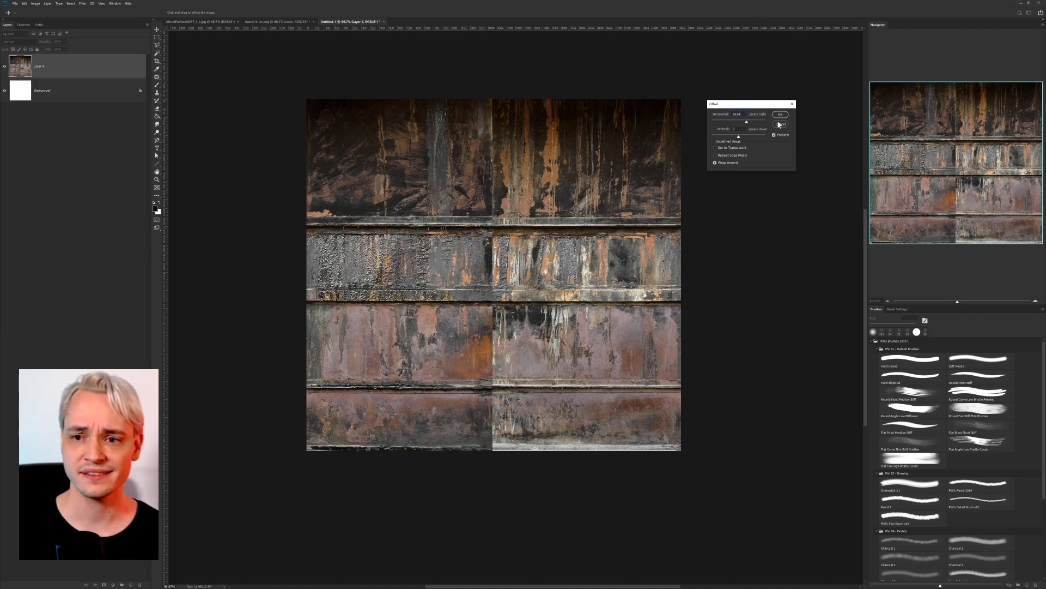
click(785, 115)
Raise the Clone Stamp's opacity and clone adjacent texture down the full central seam of the offset image.
alt+scroll(517, 311, up, 3)
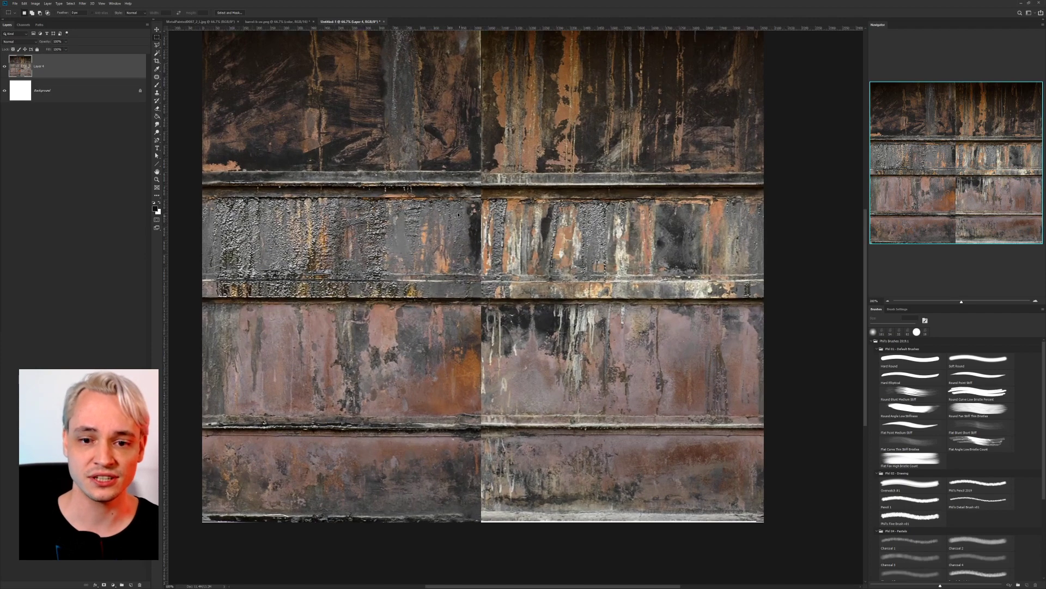
drag(422, 172, 468, 226)
key(ctrl+minus)
key(ctrl+minus)
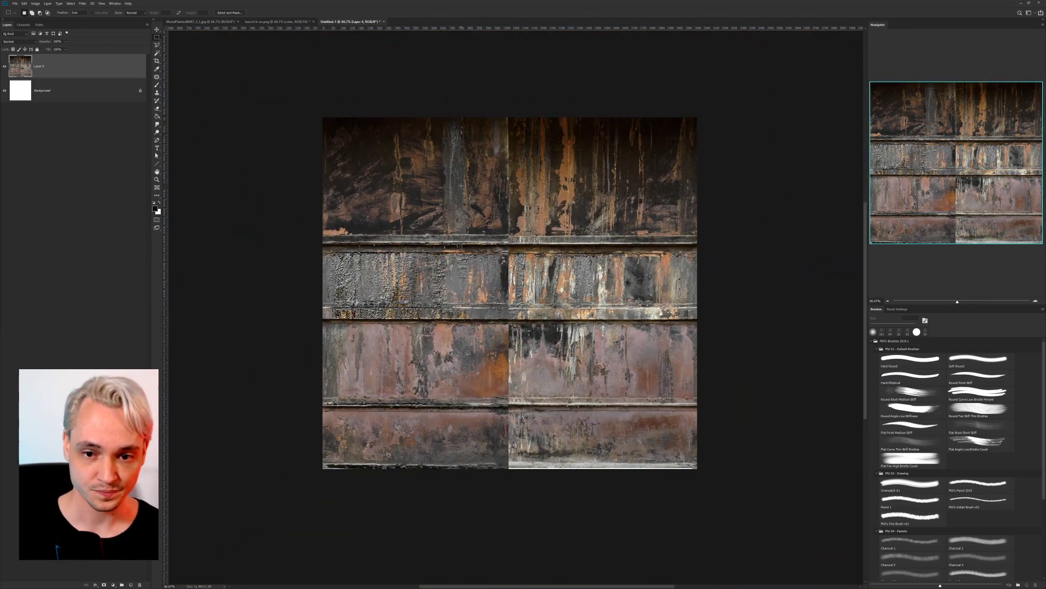
key(s)
right_click(440, 331)
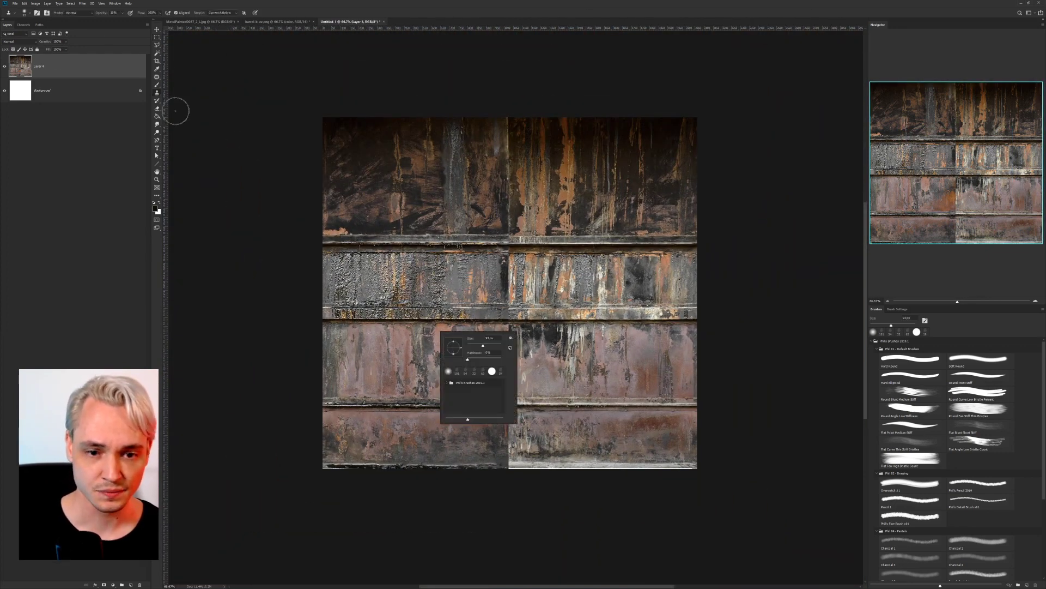
click(123, 13)
drag(124, 20, 134, 20)
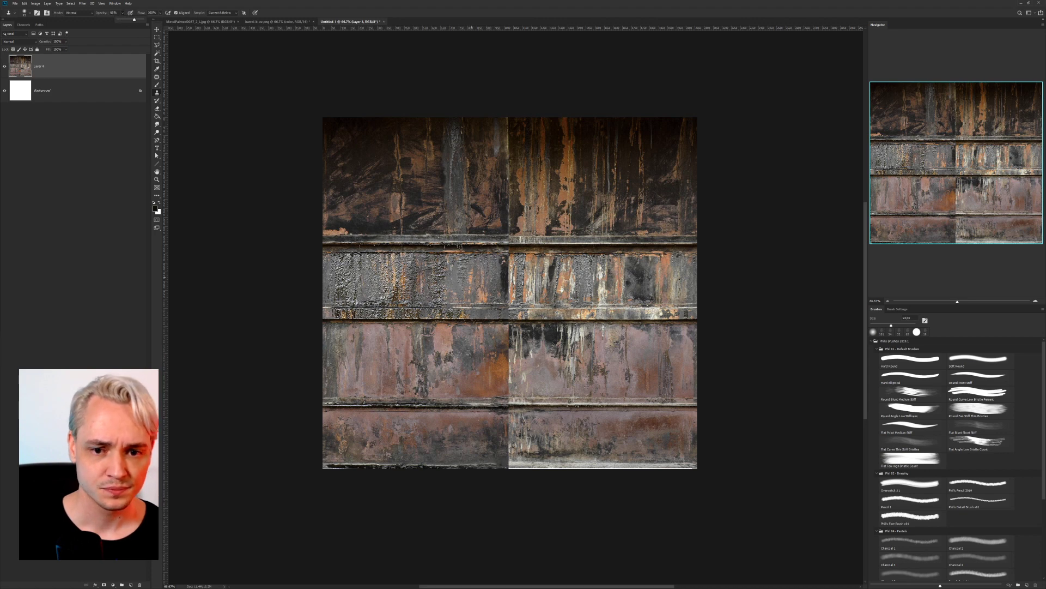
click(531, 235)
alt+click(499, 236)
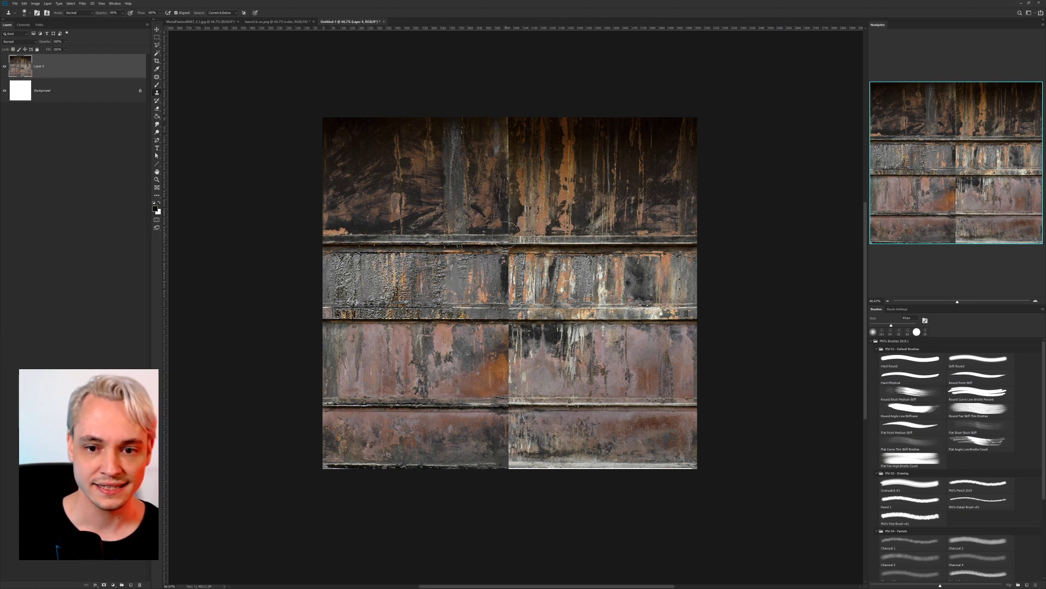
mouse_move(507, 234)
mouse_down()
mouse_move(507, 111)
mouse_move(512, 406)
mouse_move(495, 362)
mouse_move(509, 473)
mouse_up()
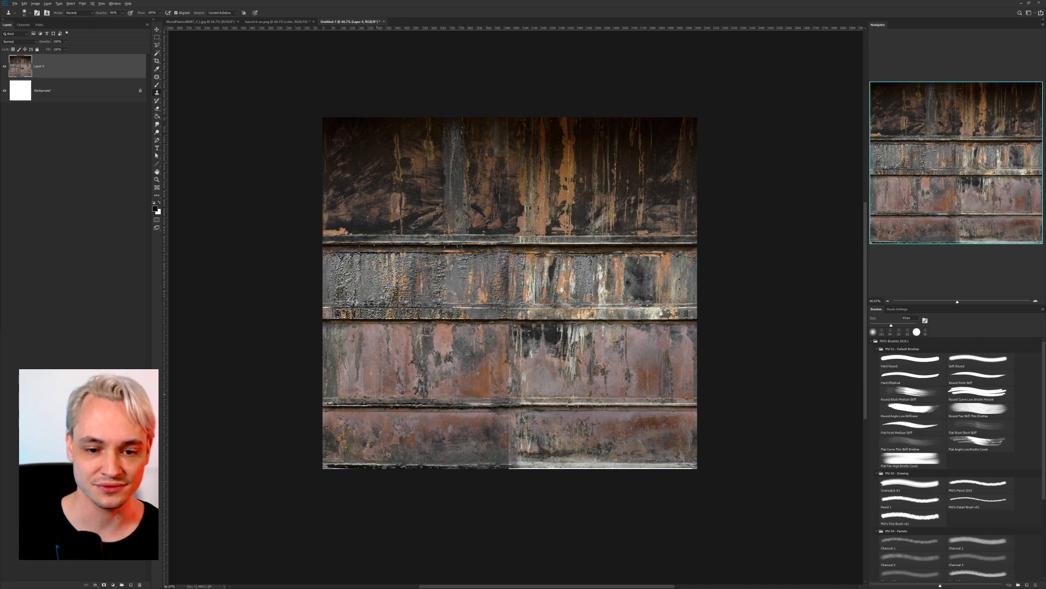
Enlarge the Clone Stamp brush, lower its opacity and clone over the hard brightness seam in the texture's lower half.
key(ctrl+plus)
drag(614, 433, 632, 369)
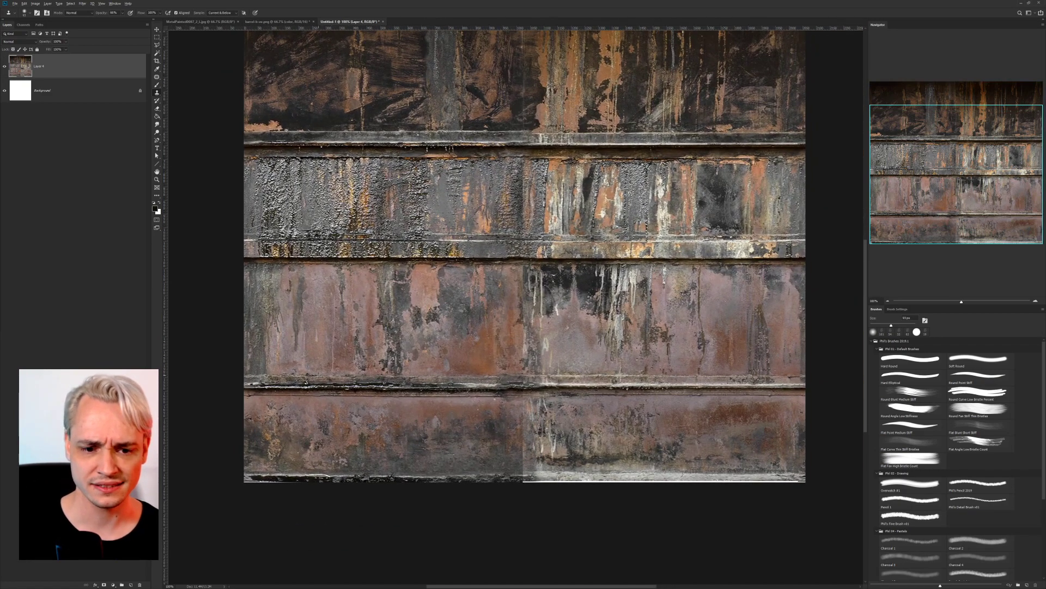
right_click(431, 345)
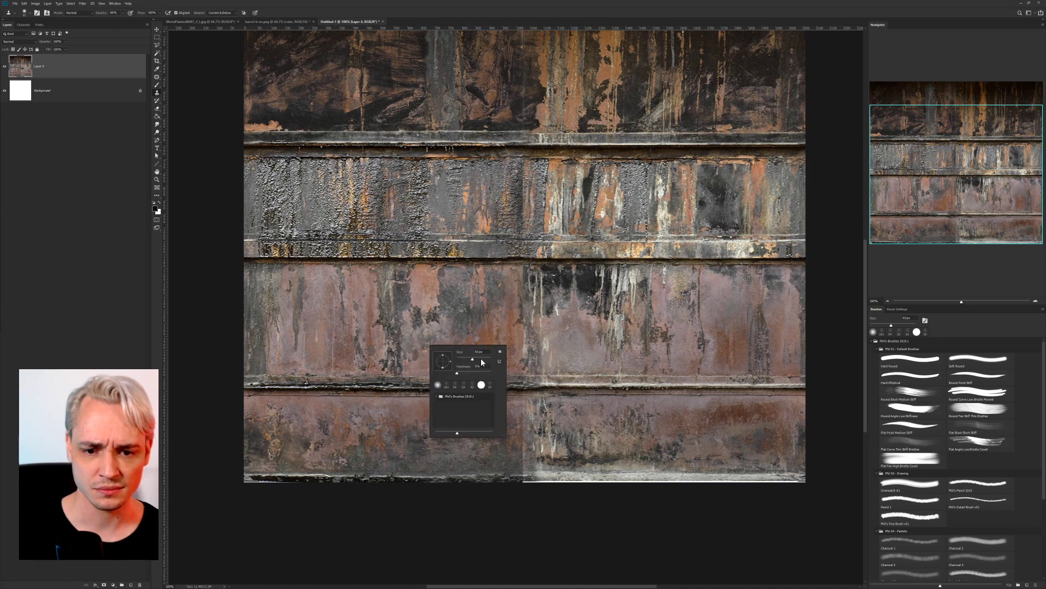
drag(482, 362, 482, 359)
click(123, 12)
click(123, 12)
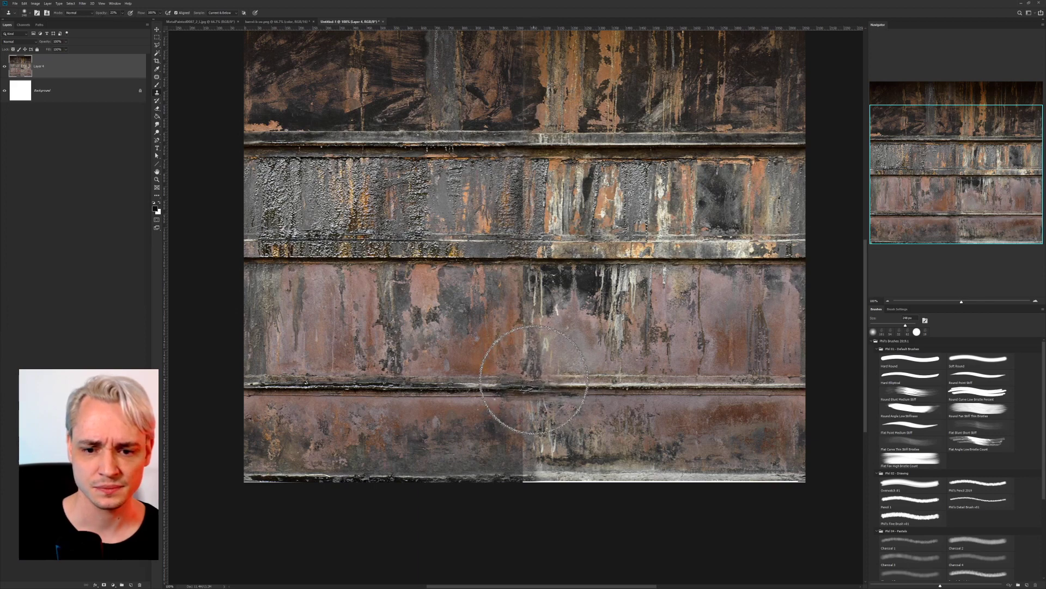
drag(534, 380, 558, 332)
mouse_move(484, 443)
mouse_down()
mouse_move(564, 453)
mouse_move(512, 399)
mouse_move(633, 388)
mouse_move(621, 372)
mouse_up()
drag(590, 286, 611, 296)
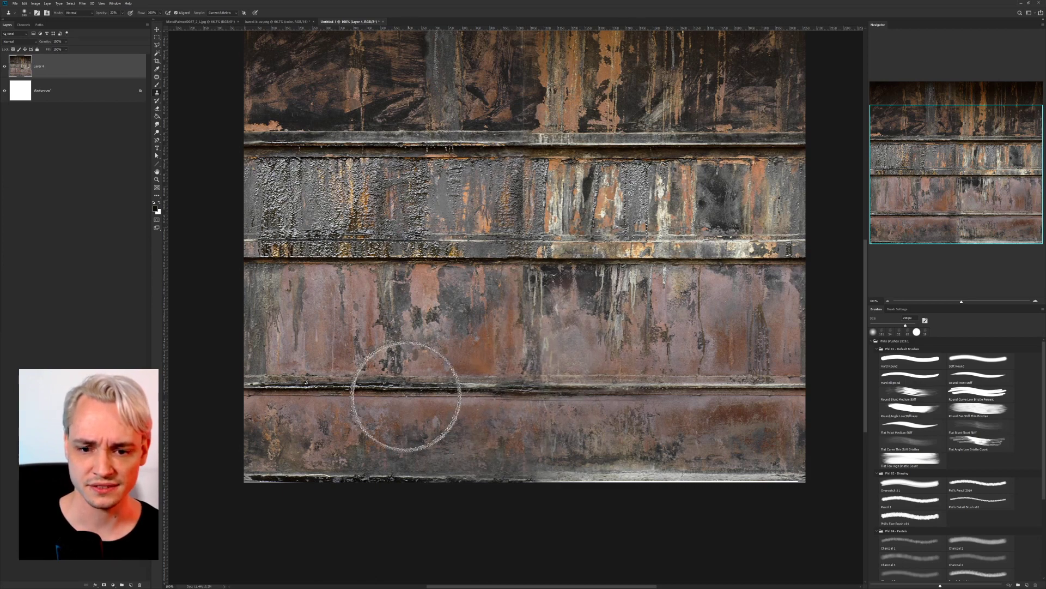
Sample the lowest horizontal ridge beside the seam and clone it across the centre to even out the join.
alt+click(390, 388)
drag(528, 372, 530, 370)
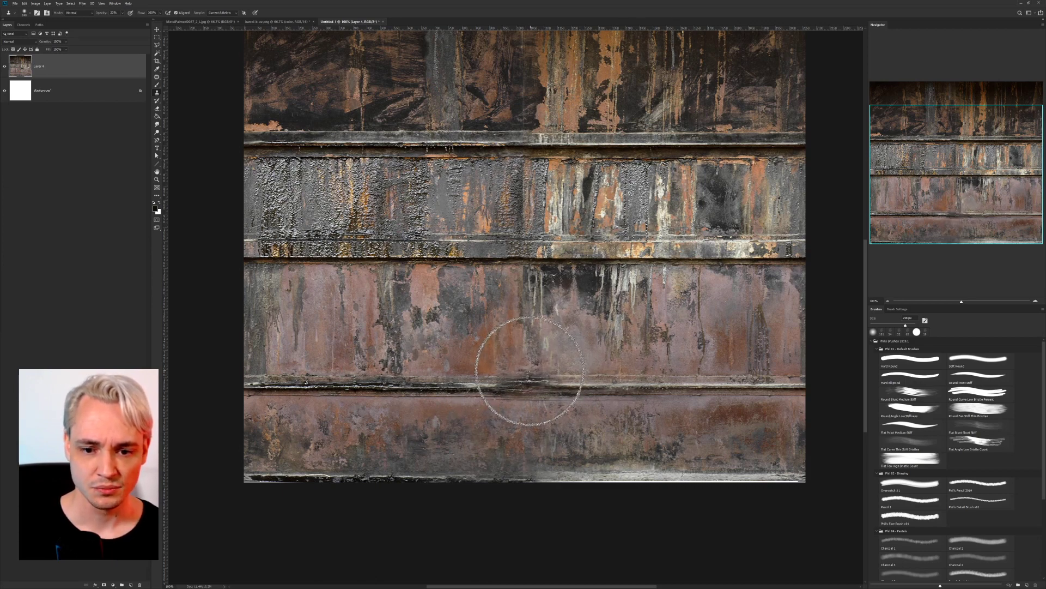
drag(623, 265, 548, 356)
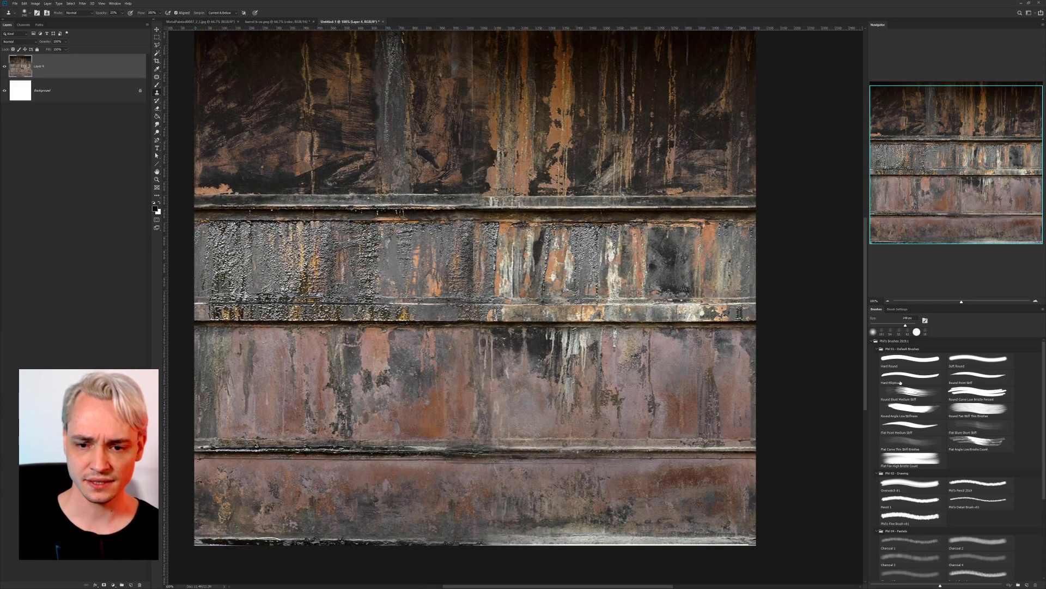
key(ctrl+minus)
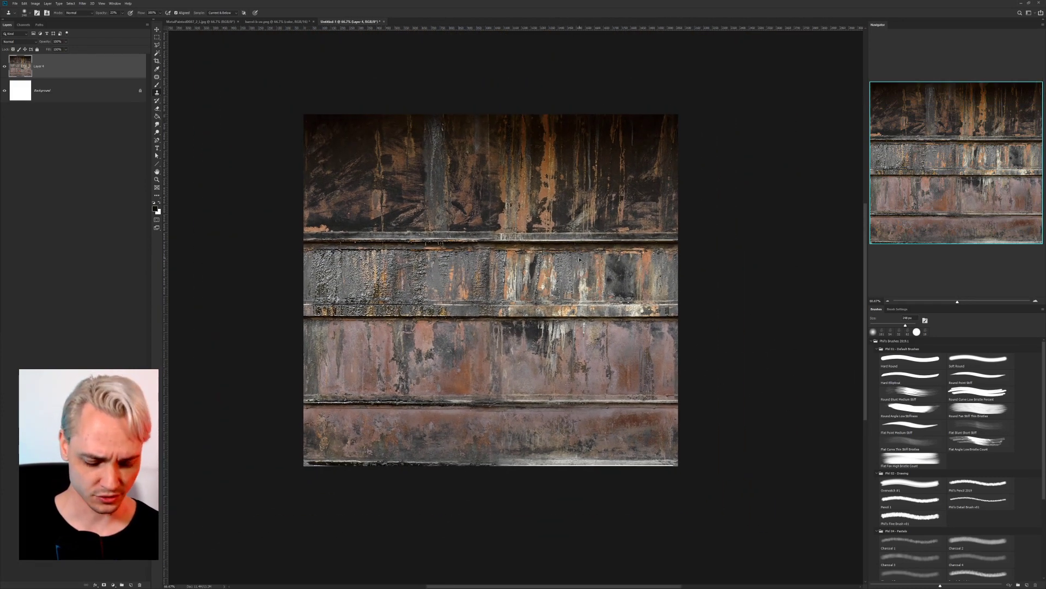
Cut the entire finished texture and paste it into the color group of the barrel's UV document.
key(ctrl+a)
key(ctrl+x)
key(ctrl+shift+Tab)
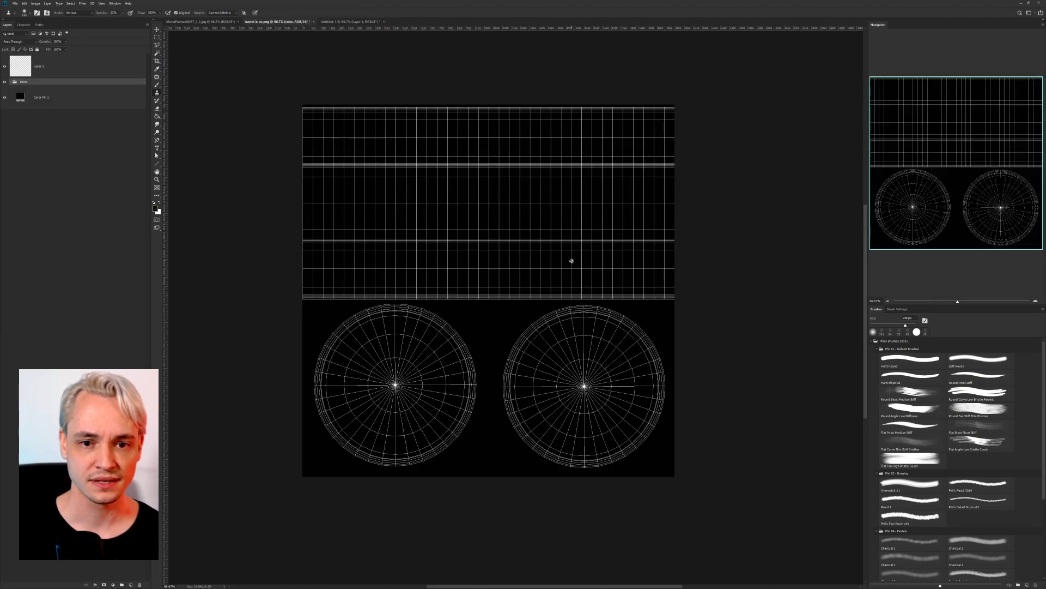
key(ctrl+v)
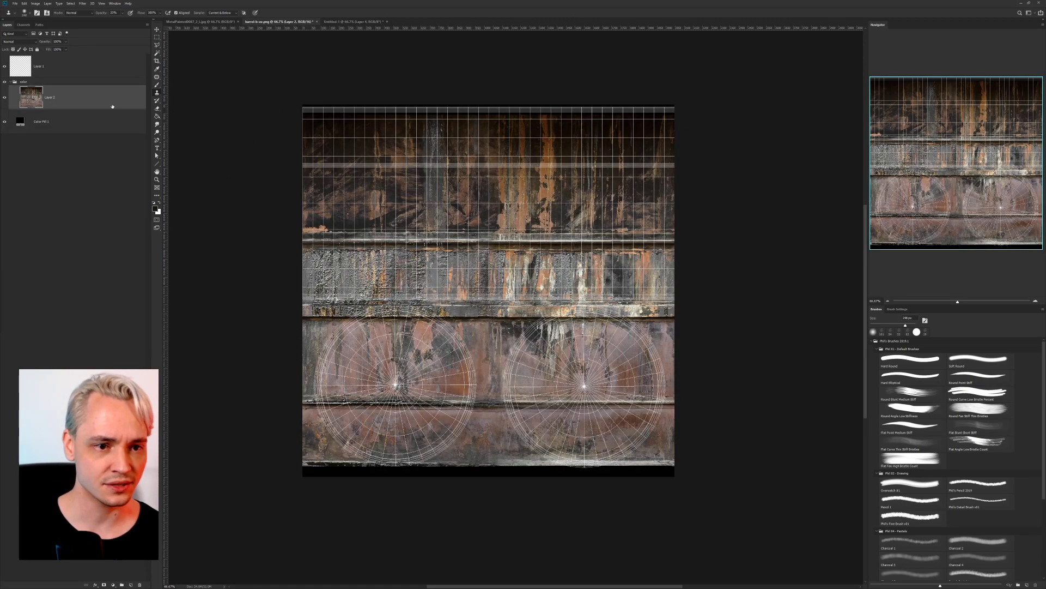
key(ctrl+plus)
drag(403, 159, 472, 206)
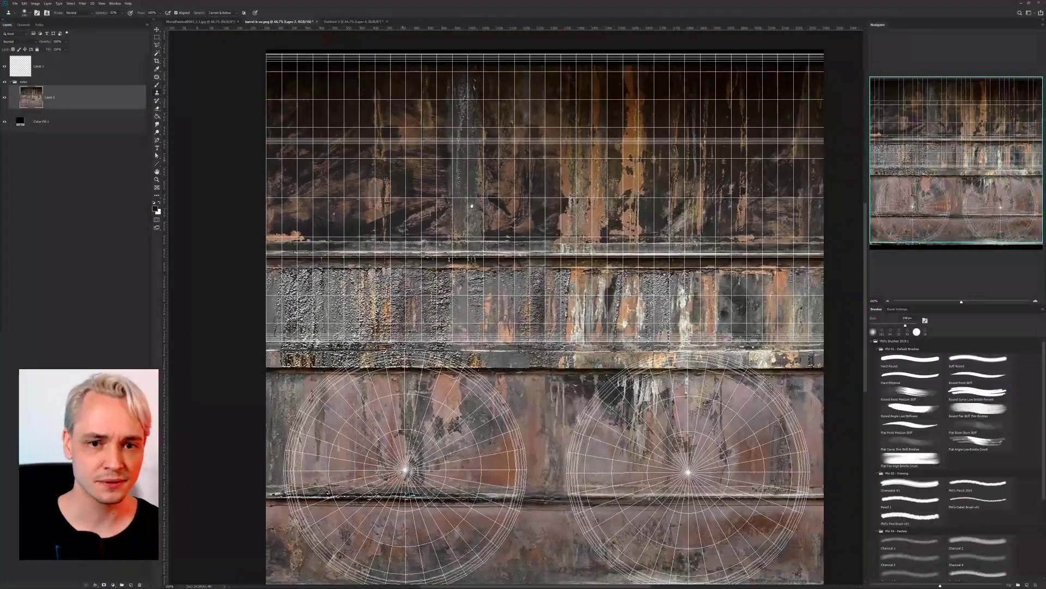
click(59, 5)
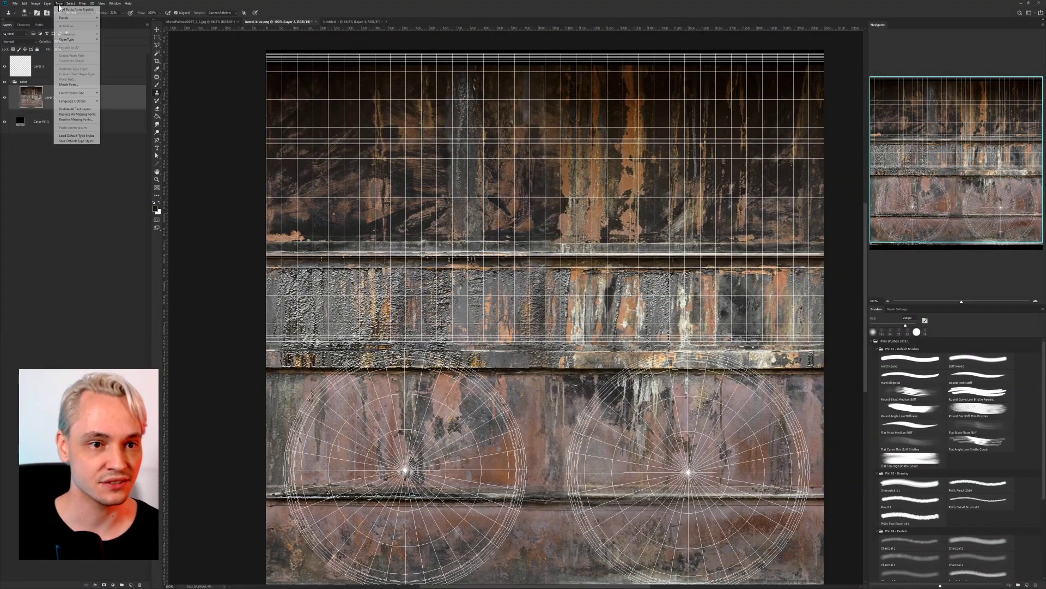
mouse_move(47, 4)
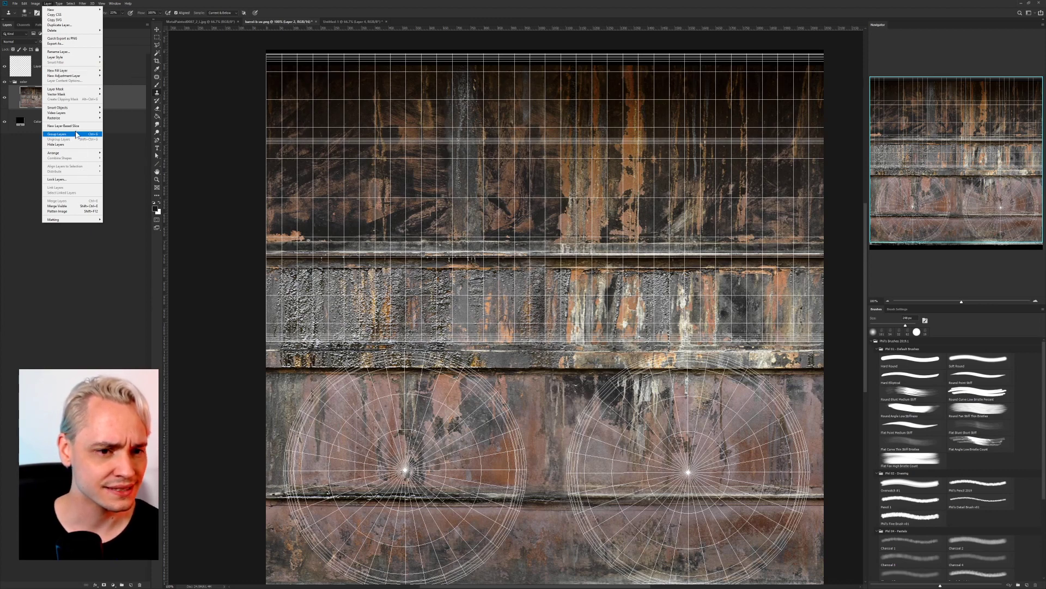
click(120, 108)
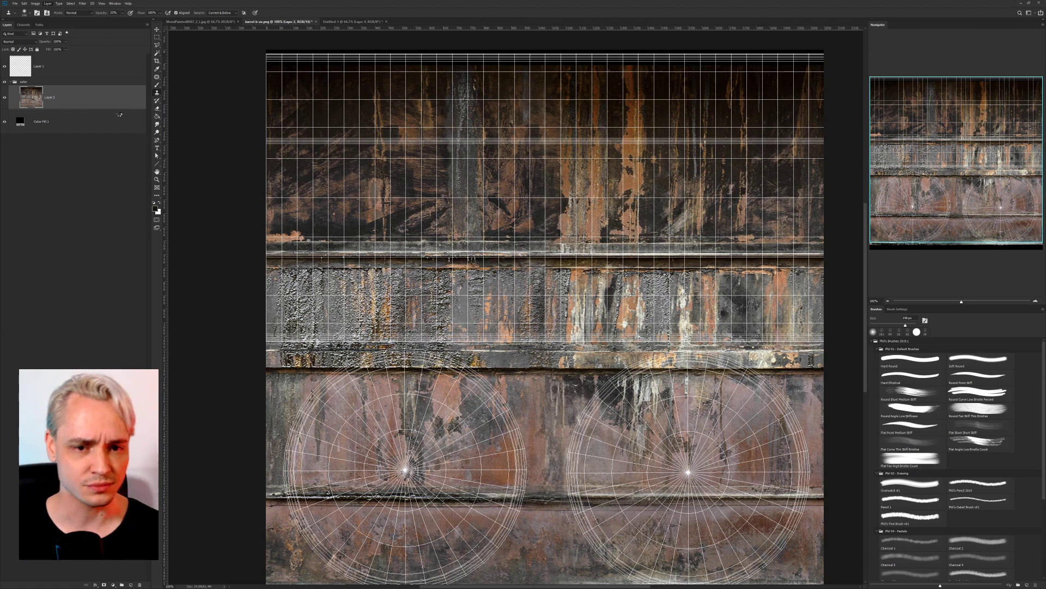
Free-transform the pasted texture so it fills the full width and height of the barrel's side strip above the circular caps.
key(ctrl+t)
key(ctrl+minus)
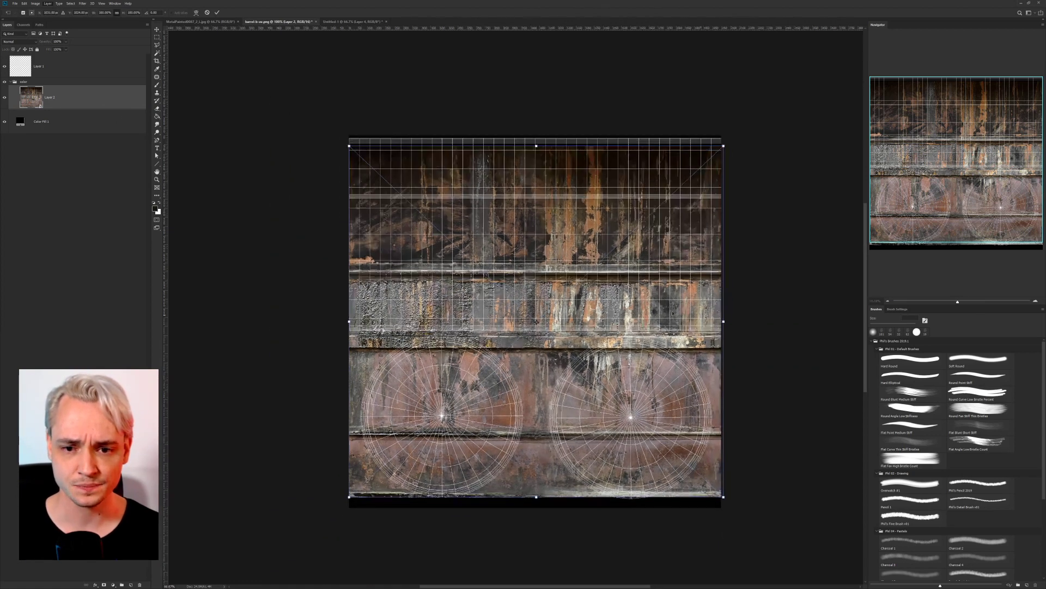
drag(537, 497, 510, 332)
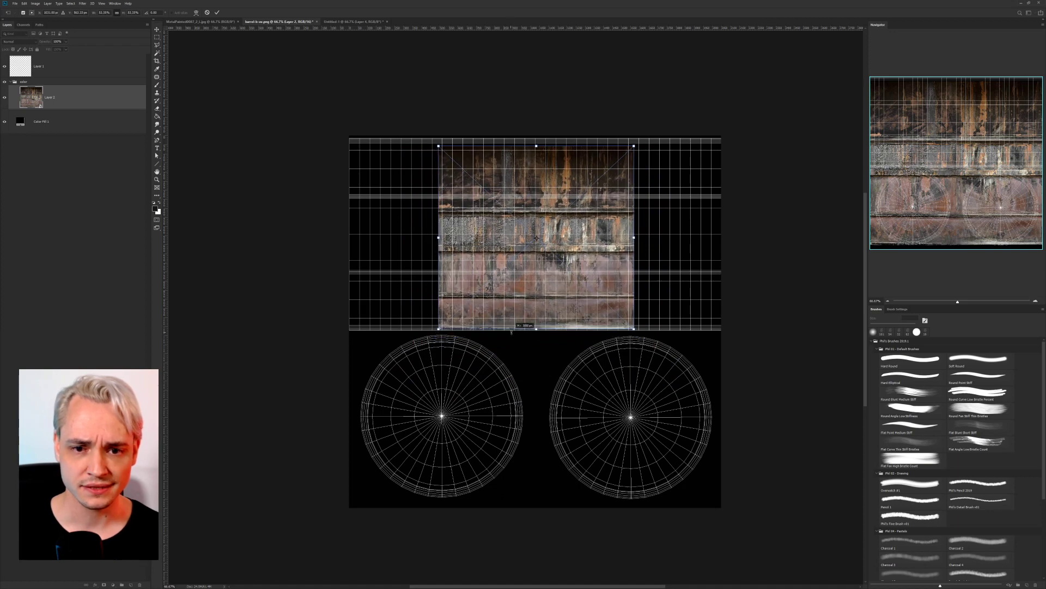
drag(537, 145, 537, 137)
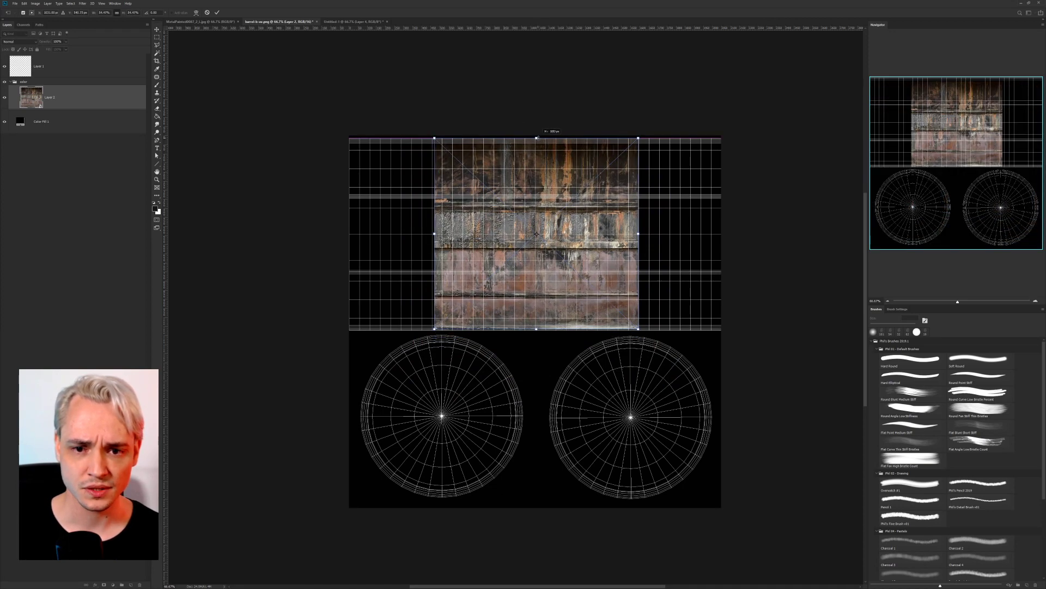
drag(434, 233, 350, 235)
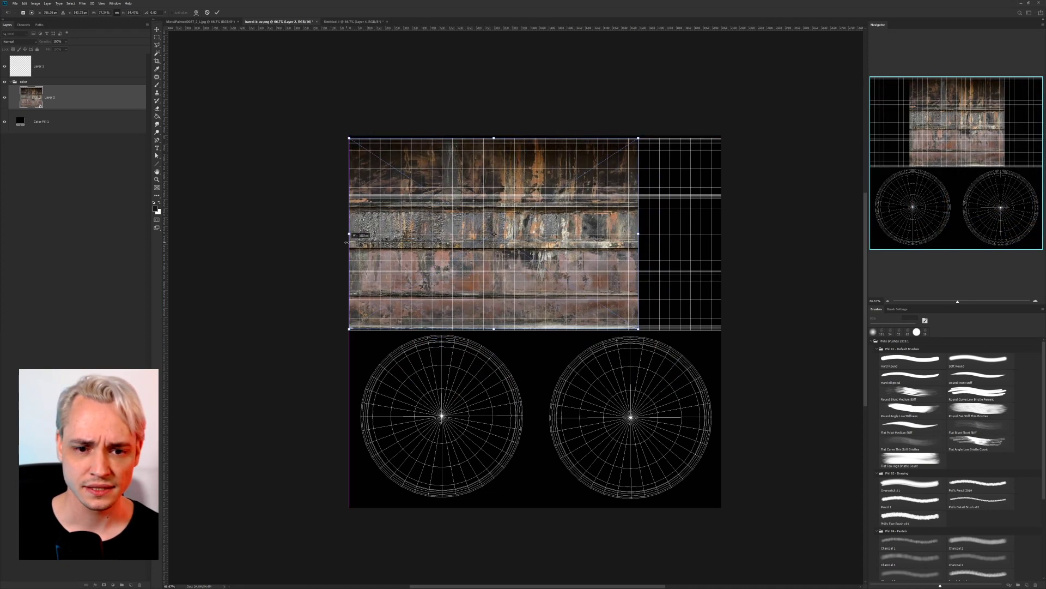
drag(639, 233, 721, 243)
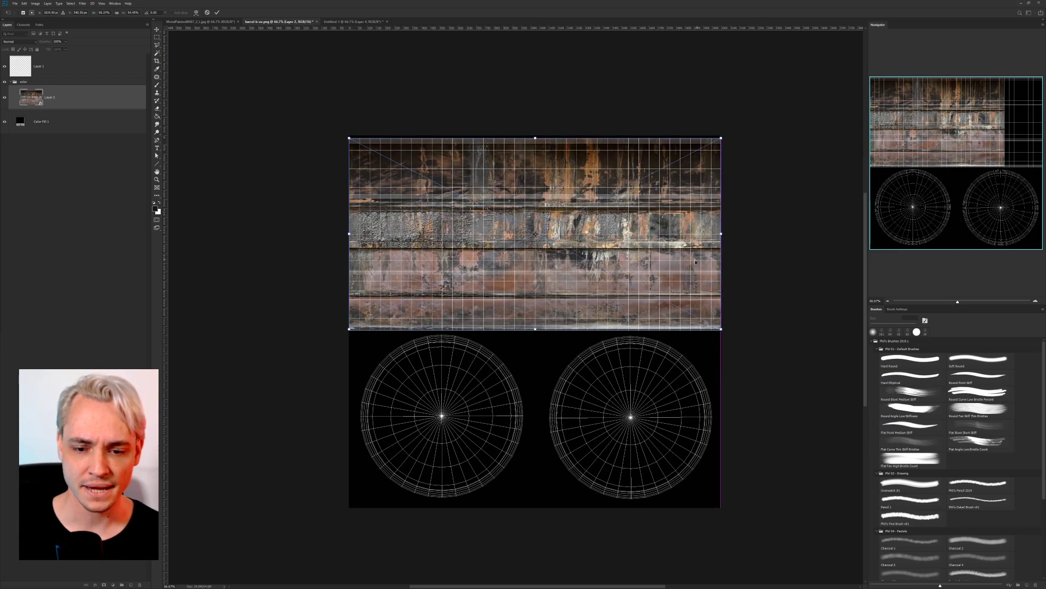
Fit the transformed texture's upper edge to the uppermost line of the barrel's side UV strip.
key(ctrl+plus)
key(ctrl+plus)
key(ctrl+plus)
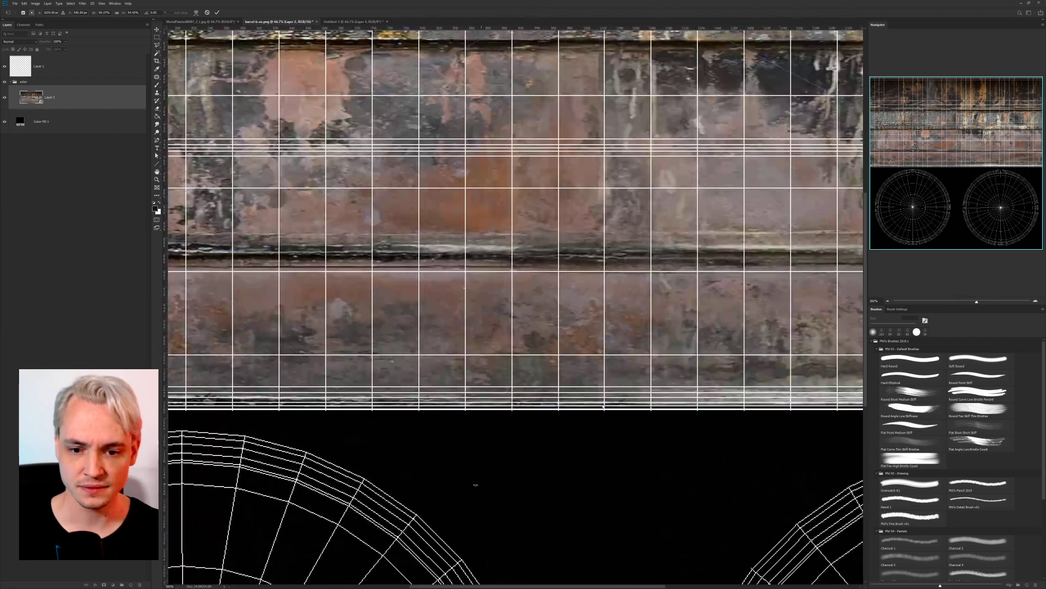
mouse_move(421, 464)
mouse_down()
mouse_move(558, 306)
mouse_move(801, 327)
mouse_up()
drag(537, 109, 527, 540)
drag(528, 172, 523, 467)
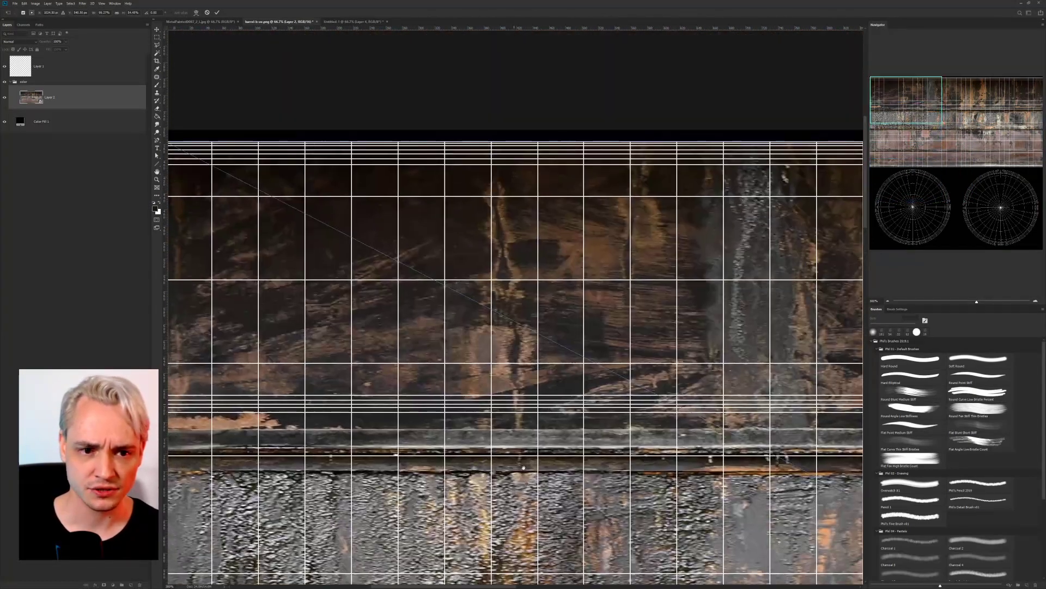
drag(713, 203, 220, 273)
drag(601, 342, 216, 271)
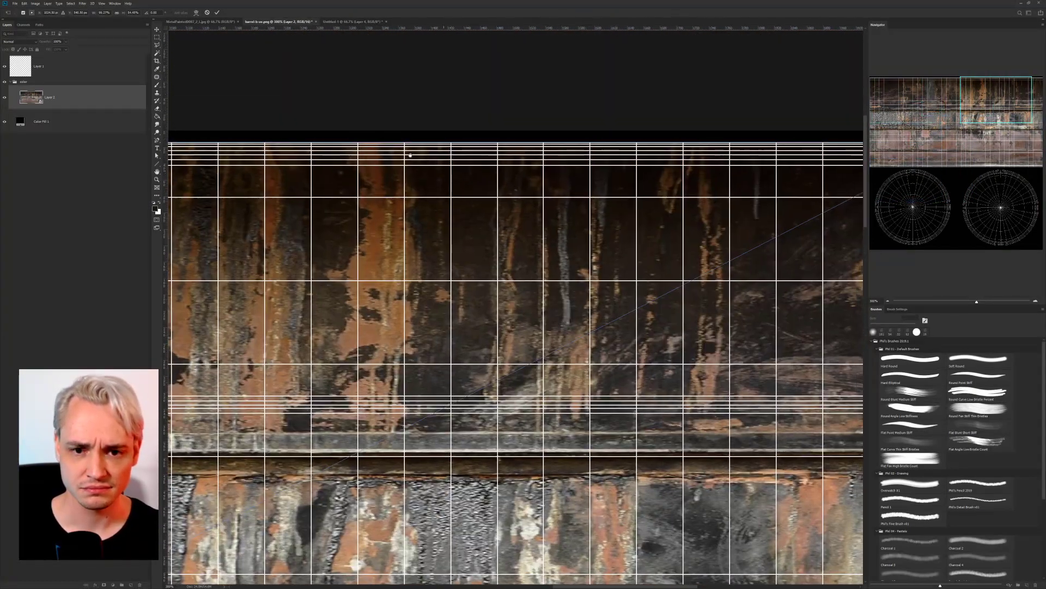
drag(411, 155, 680, 164)
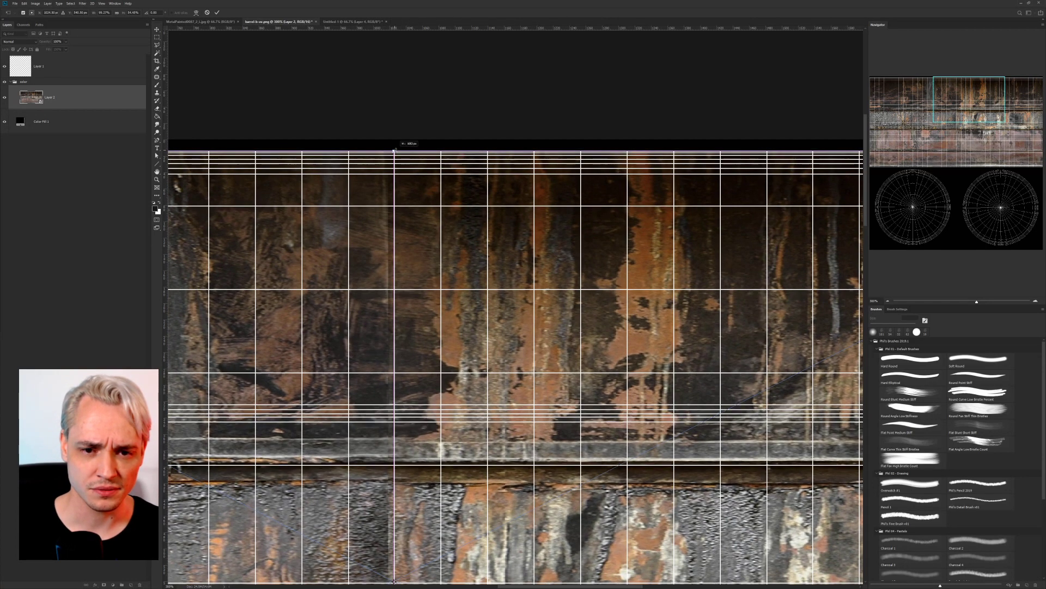
Fit the texture's lower edge to the lowest line of the side UV strip and apply the transform.
drag(425, 398, 609, 1)
drag(585, 463, 591, 104)
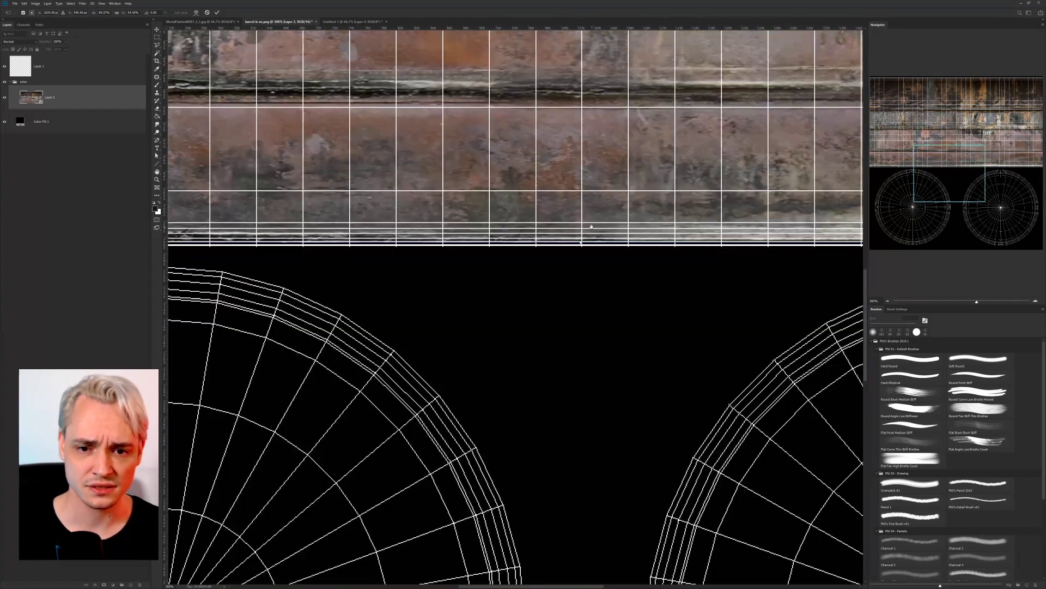
drag(316, 294, 616, 271)
drag(845, 275, 219, 276)
drag(814, 220, 912, 202)
key(ctrl+minus)
drag(516, 240, 916, 241)
drag(848, 243, 587, 236)
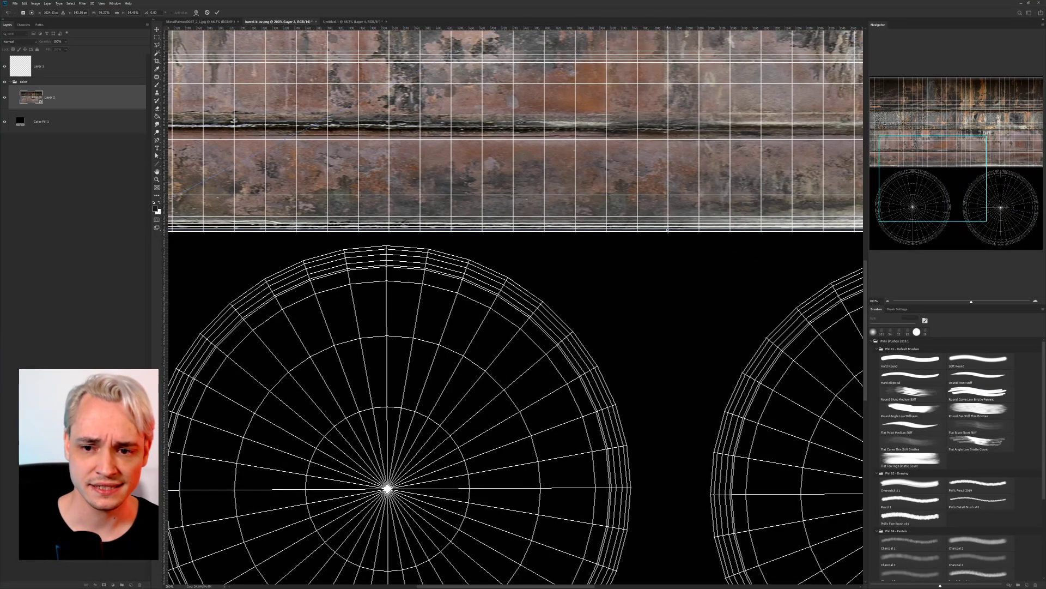
drag(667, 231, 677, 234)
key(Return)
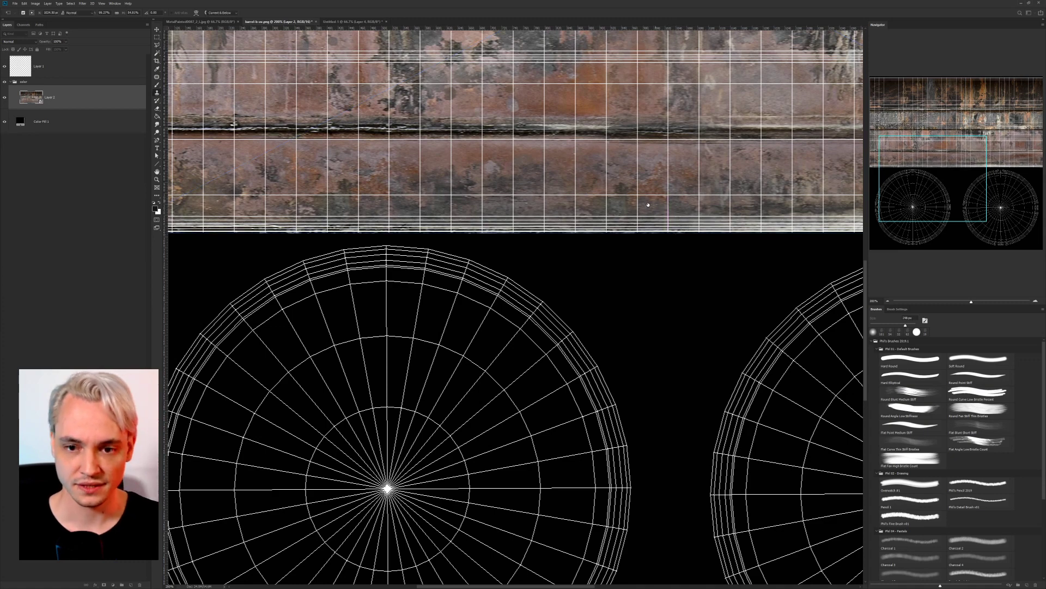
Toggle the UV wireframe layer's visibility to examine how the fitted texture lies in the barrel's side area.
key(ctrl+minus)
drag(562, 120, 494, 232)
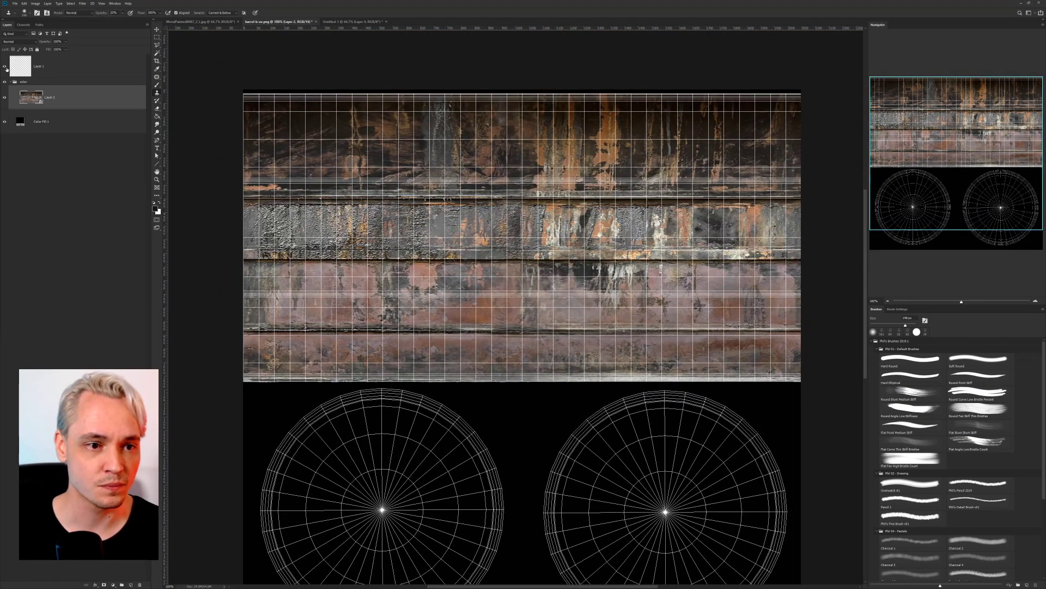
click(4, 65)
click(4, 66)
click(4, 66)
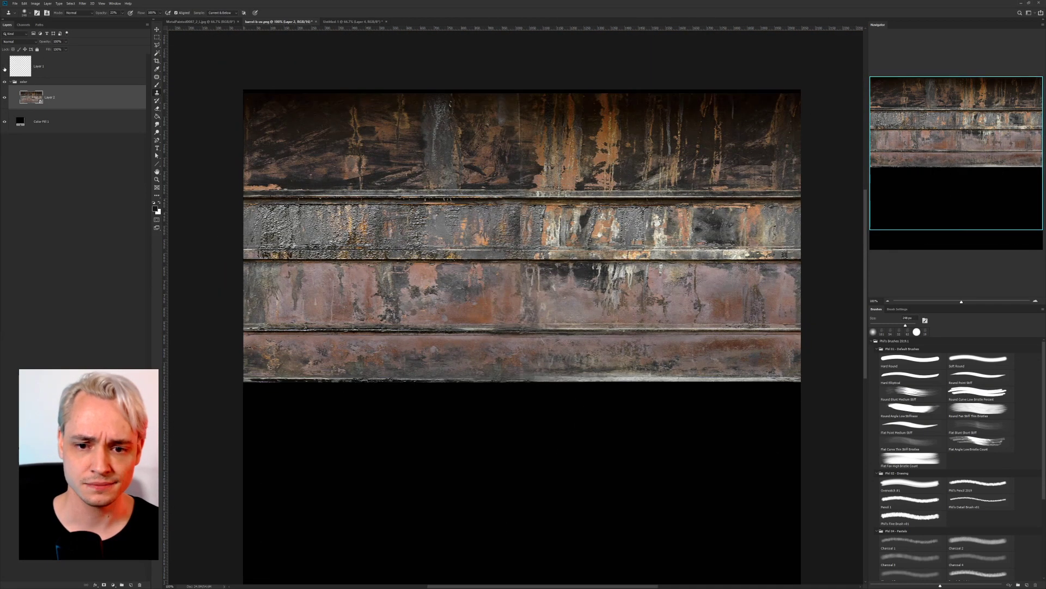
click(4, 67)
click(5, 66)
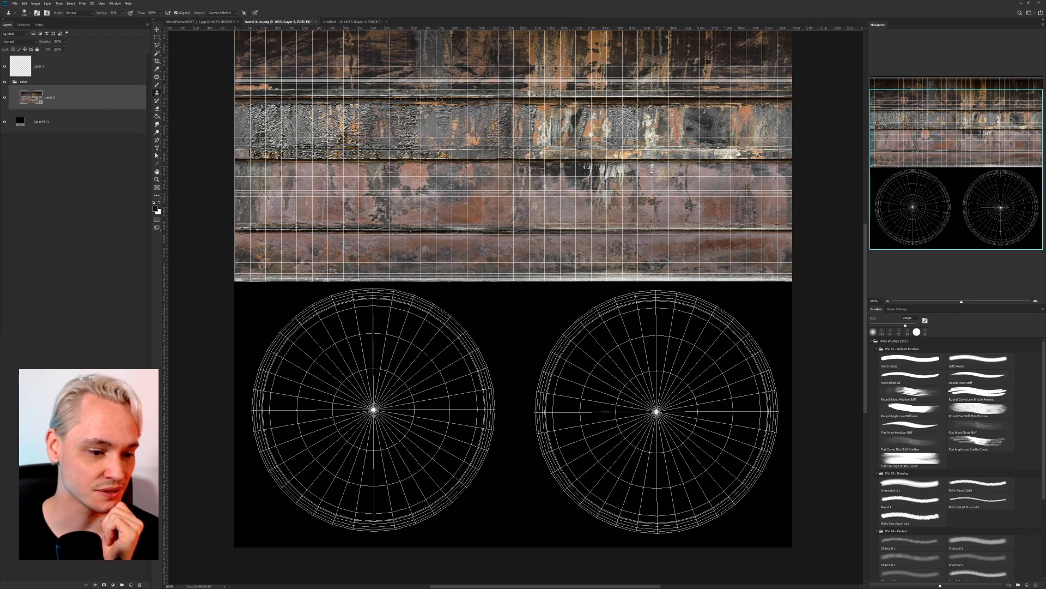
Switch to the Rectangular Marquee tool.
click(157, 38)
scroll(516, 336, up, 2)
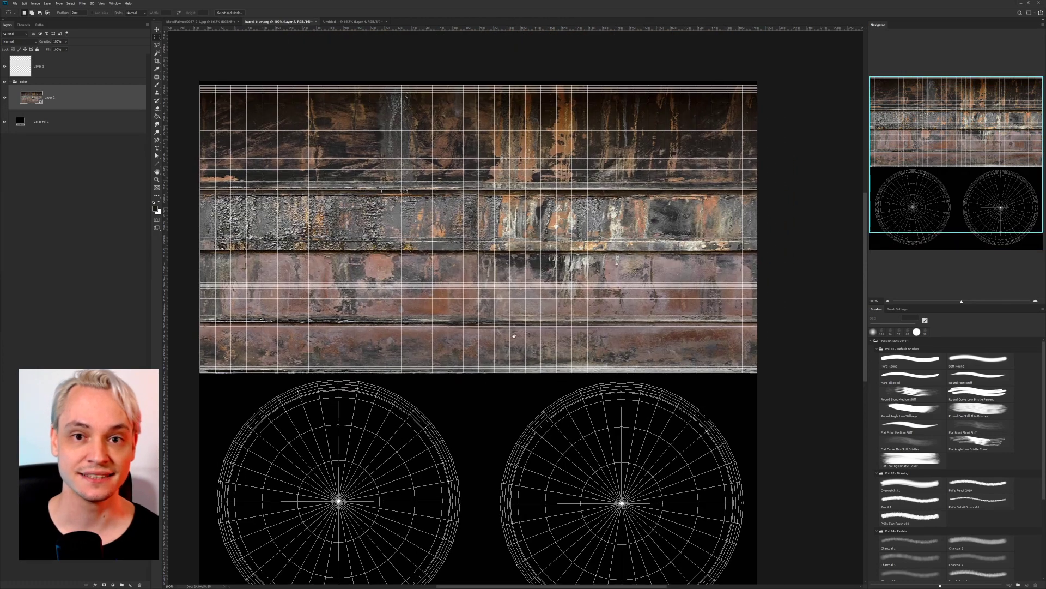
scroll(513, 324, up, 2)
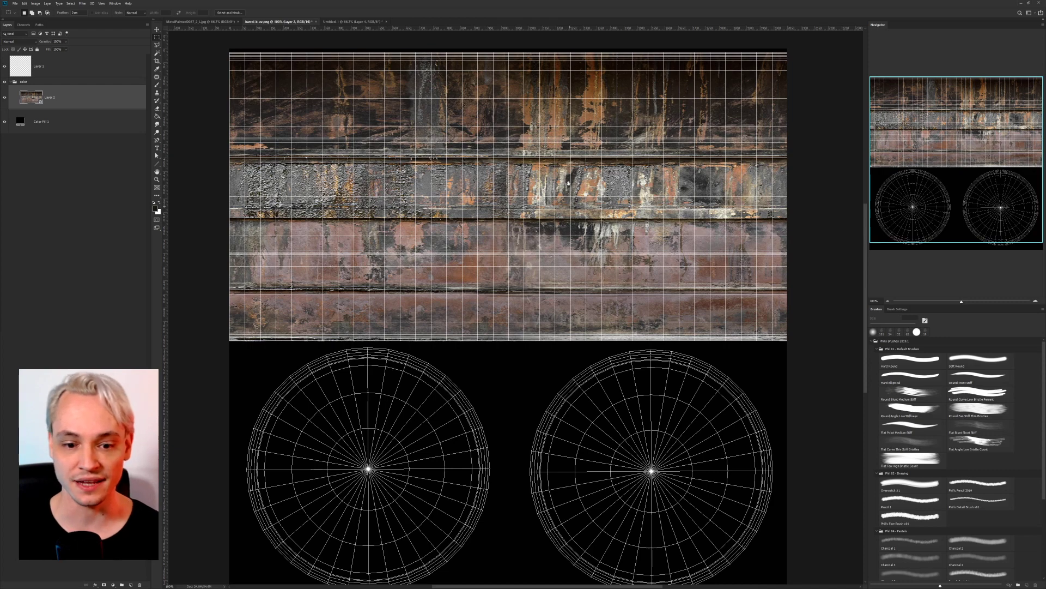
scroll(488, 307, down, 2)
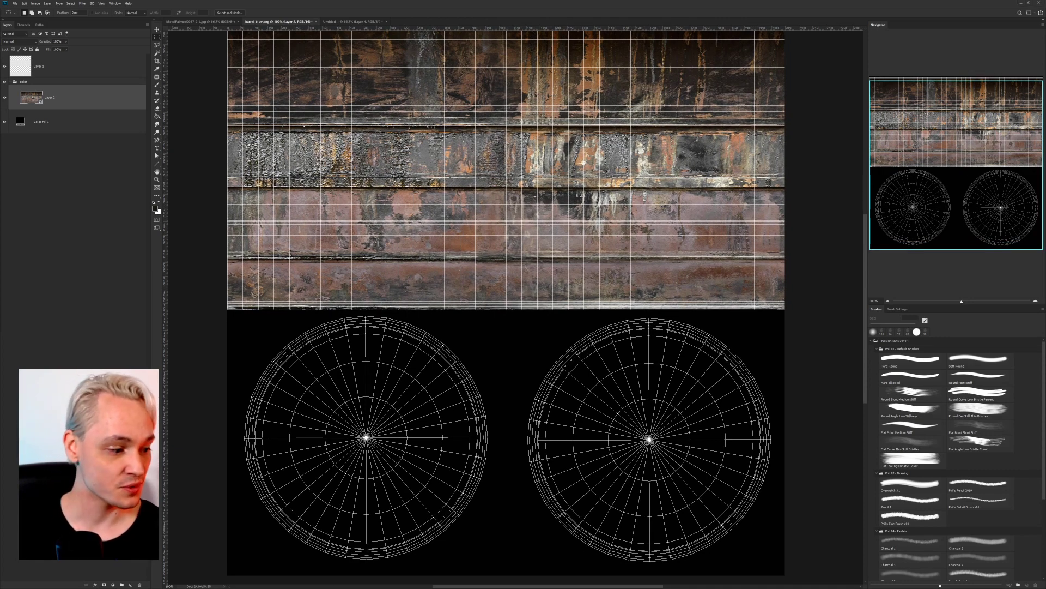
Switch to Firefox and search Google Images for "metal barrel" in a new tab.
key(alt+Tab)
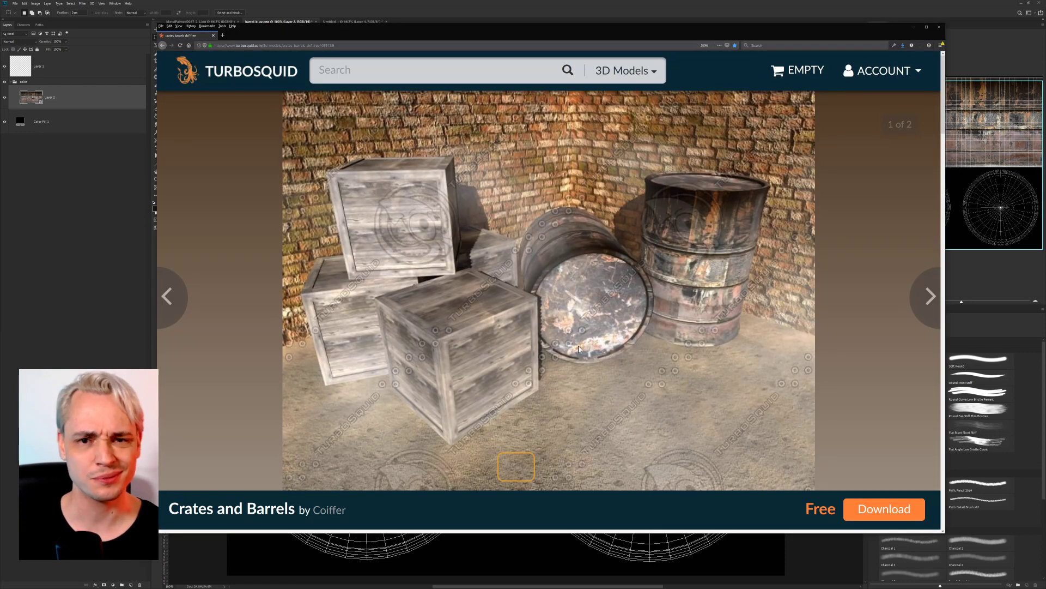
click(223, 35)
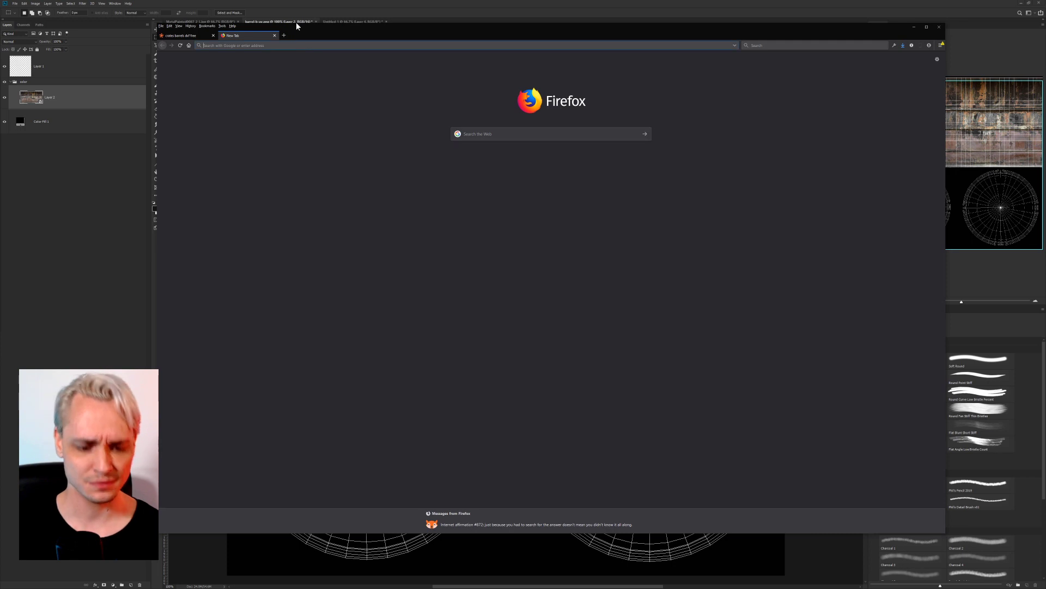
text(barrel)
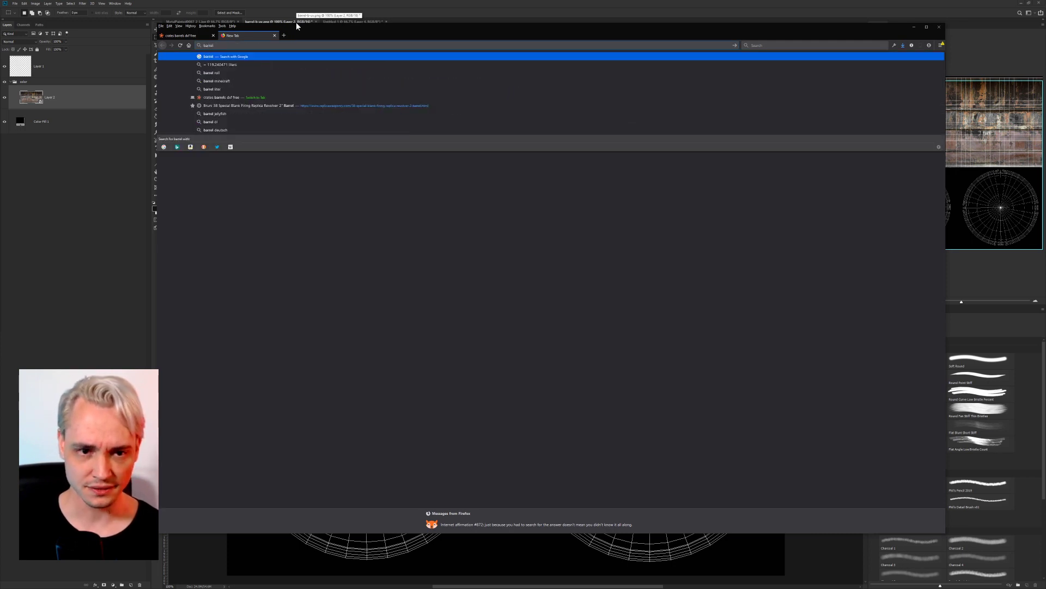
key(Home)
text(metal)
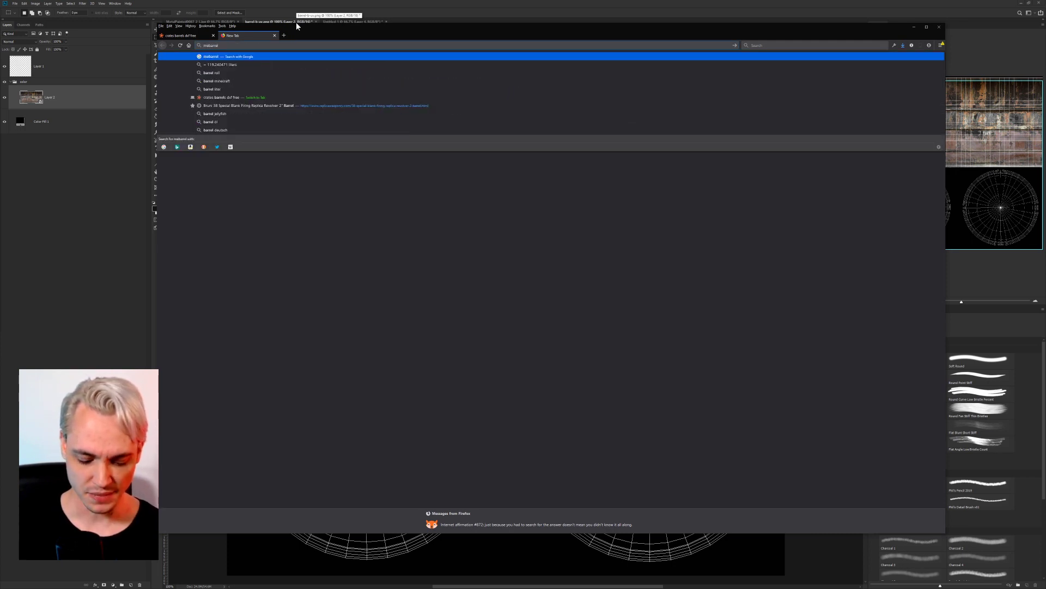
key(Return)
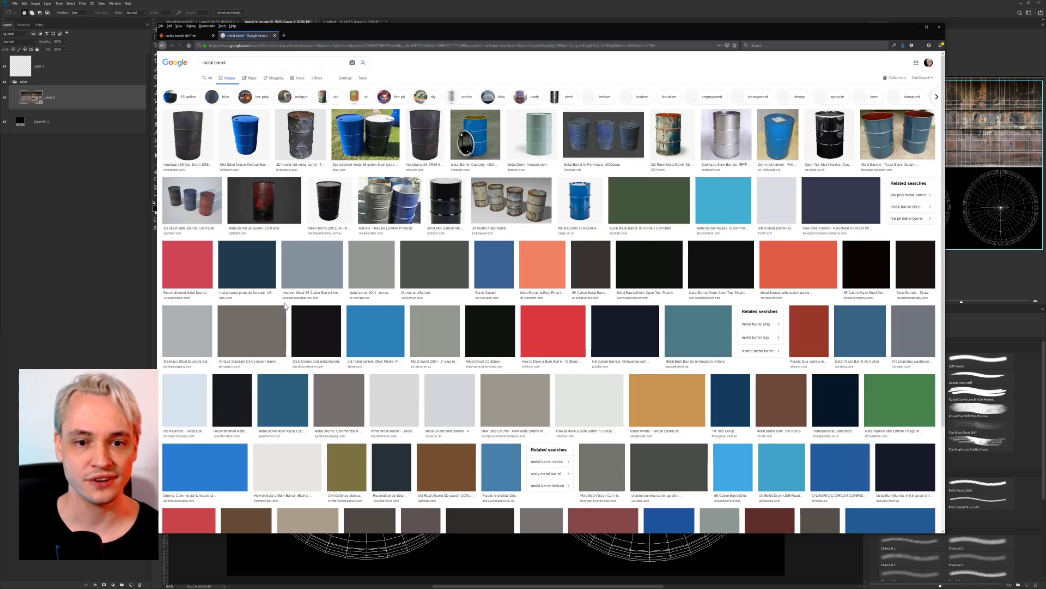
Open the source page of the blue mild steel barrel and examine its lid enlarged.
middle_click(246, 134)
click(548, 100)
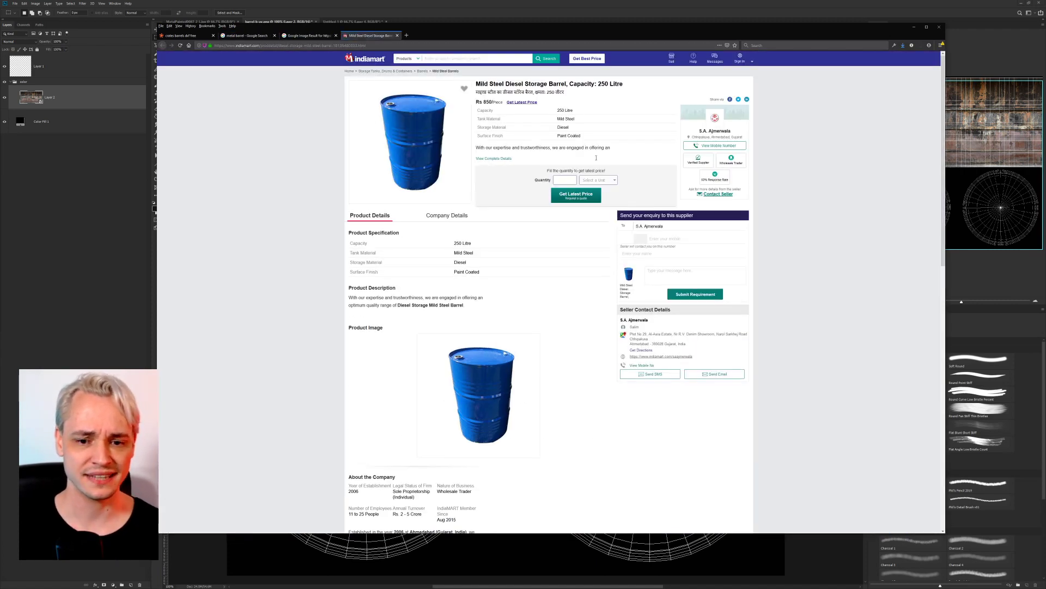
ctrl+scroll(219, 151, up, 6)
ctrl+scroll(219, 152, up, 2)
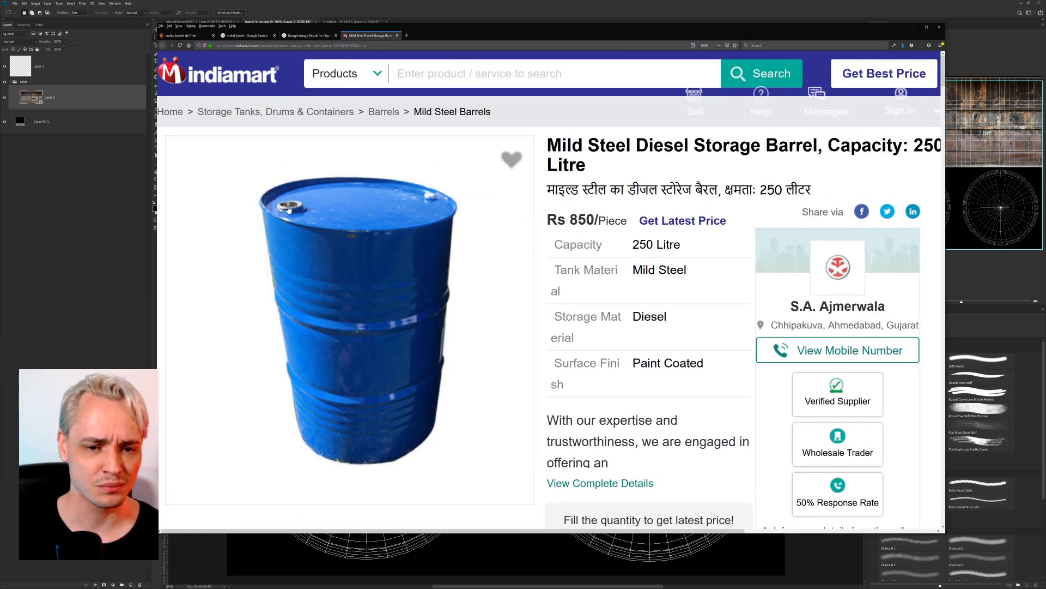
Return to the metal barrel results and open the CGTrader page of the Old Rusty Barrel model at an enlarged size.
click(301, 36)
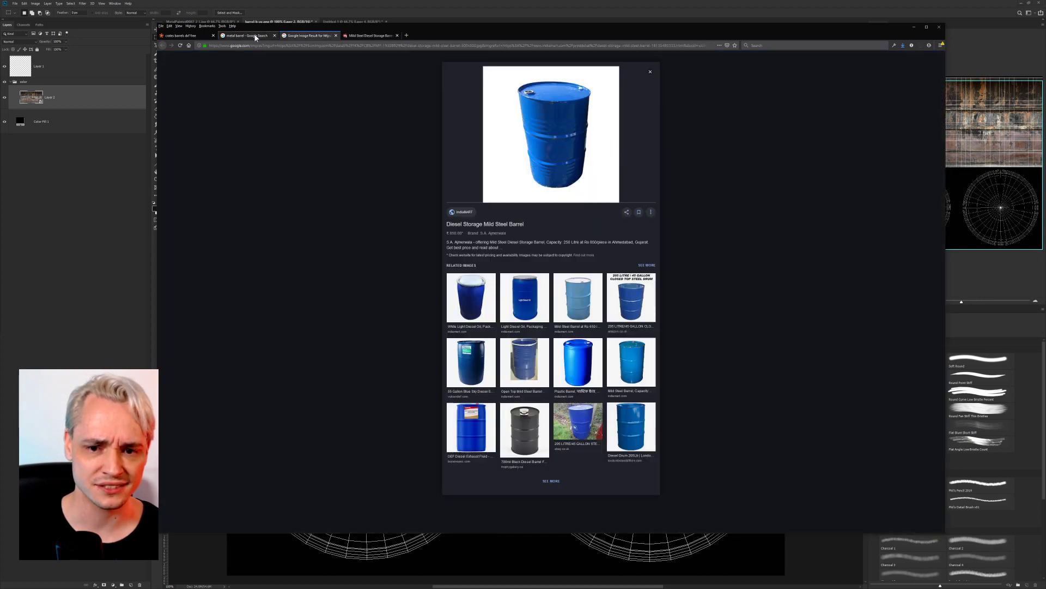
click(247, 35)
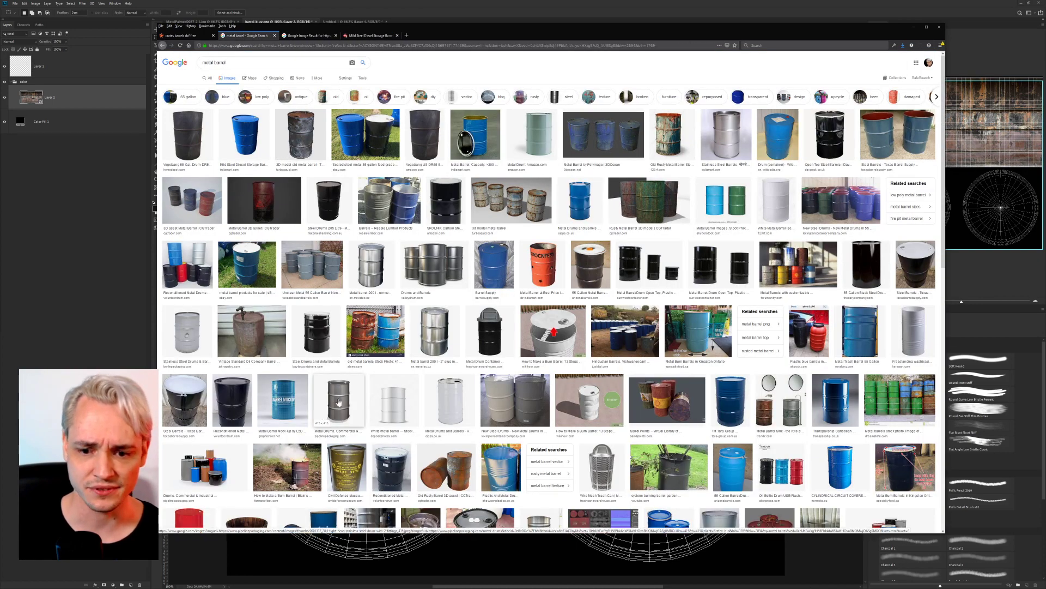
scroll(322, 415, down, 5)
click(458, 422)
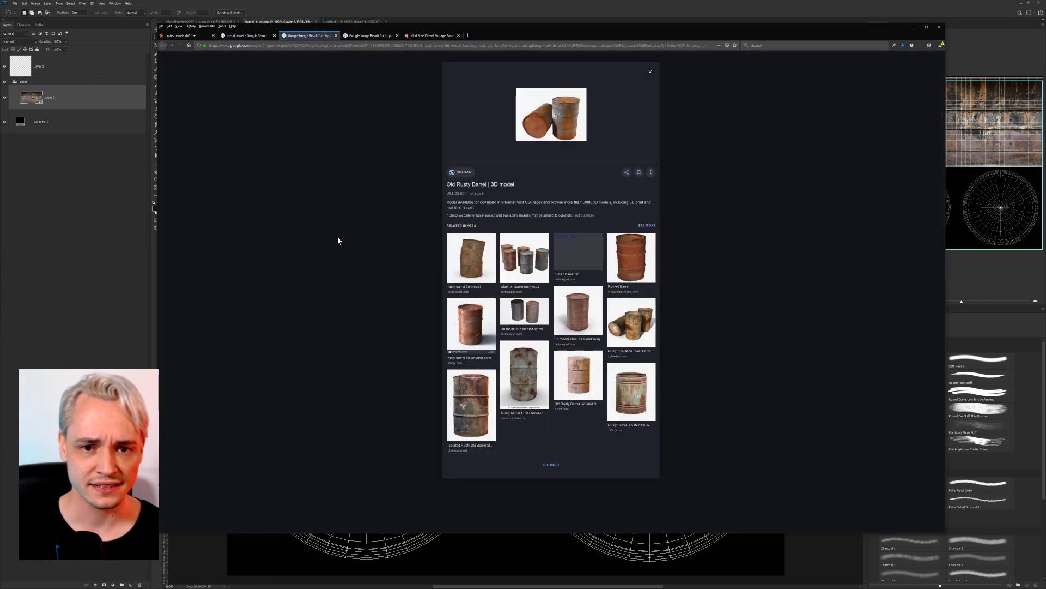
click(551, 120)
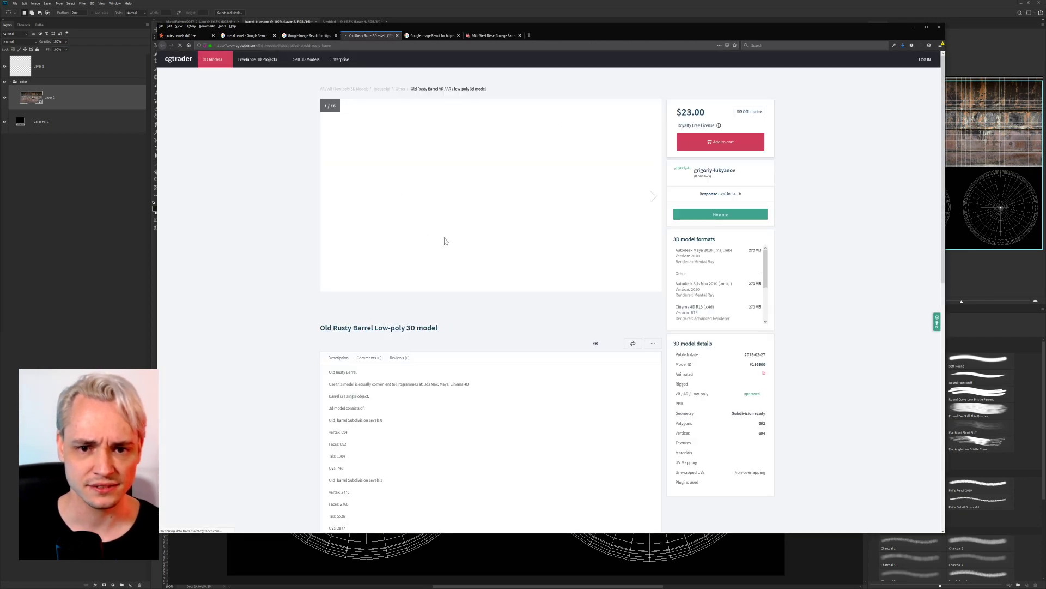
ctrl+scroll(514, 180, up, 6)
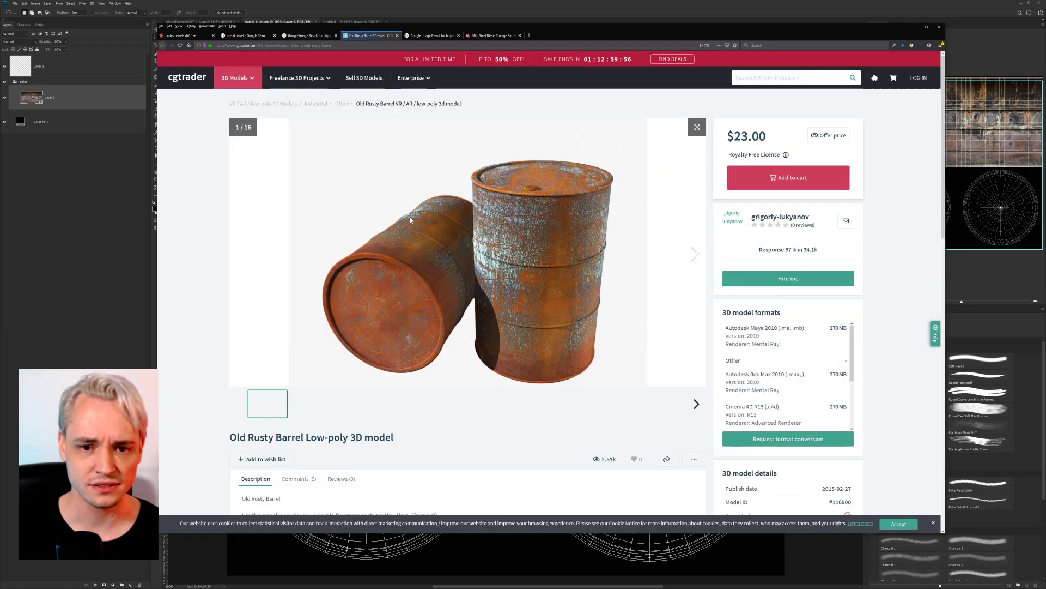
ctrl+scroll(384, 359, up, 1)
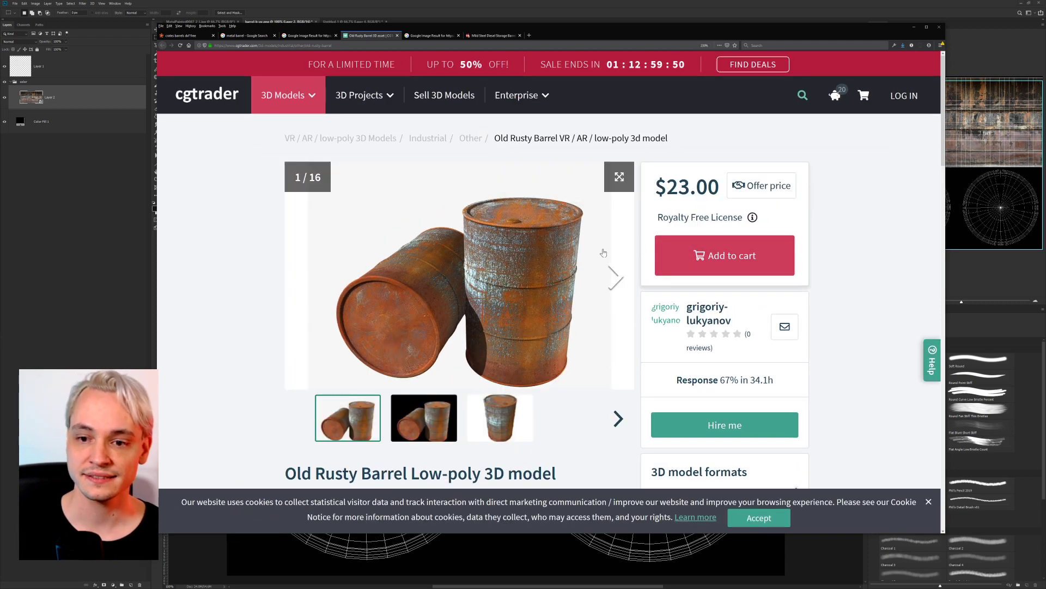
Compare the first three preview images of the Old Rusty Barrel, examining the surface and details of its lids.
click(446, 420)
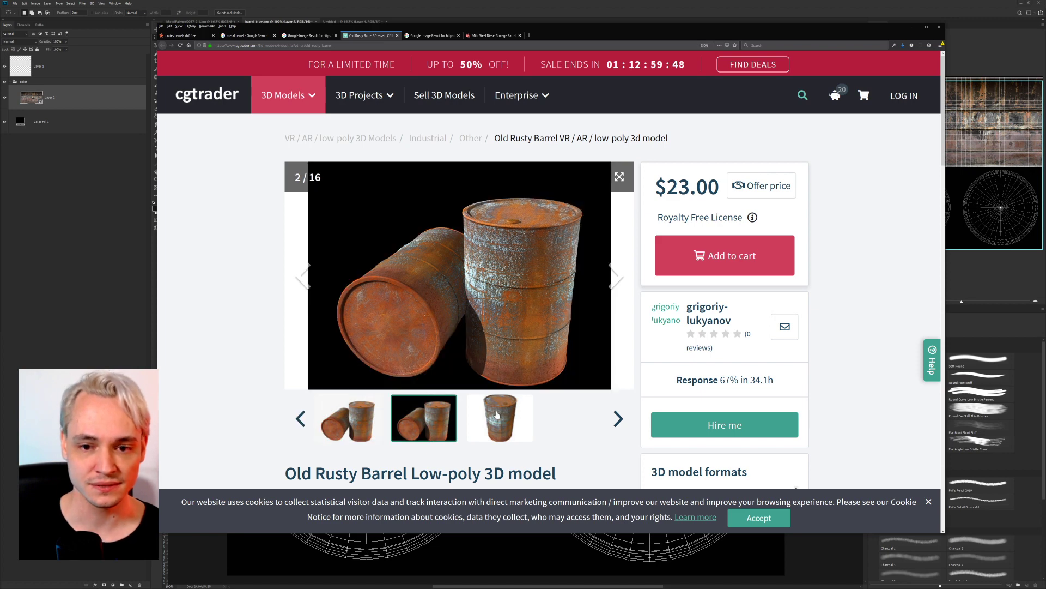
click(494, 415)
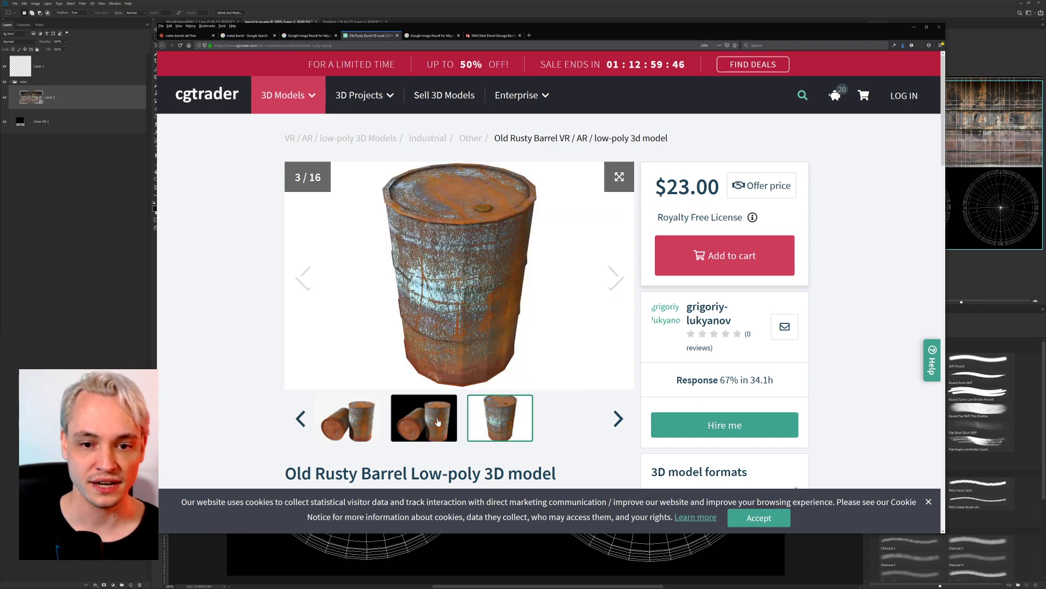
click(375, 430)
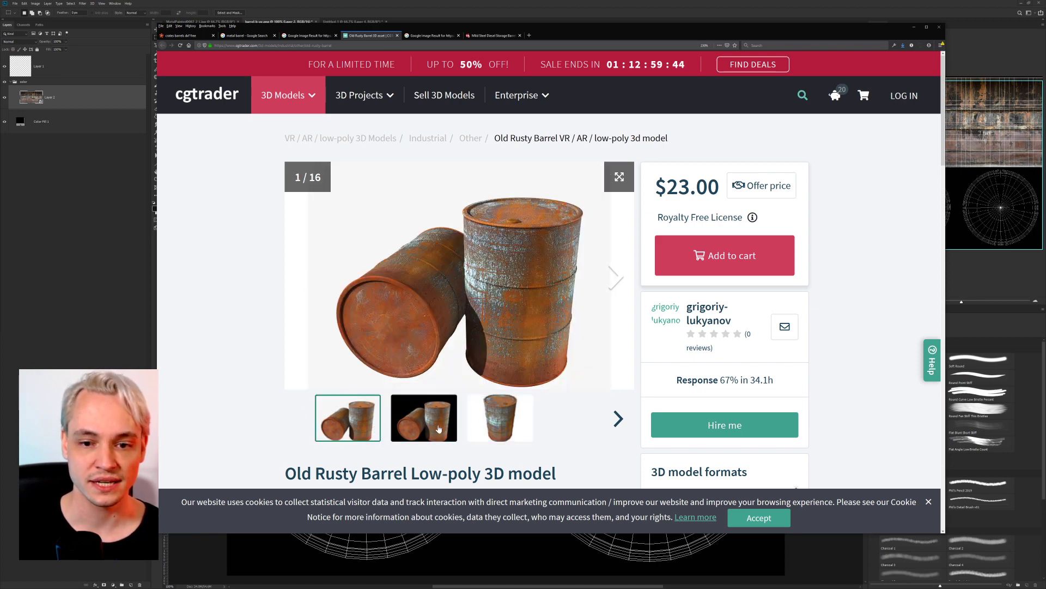
click(499, 418)
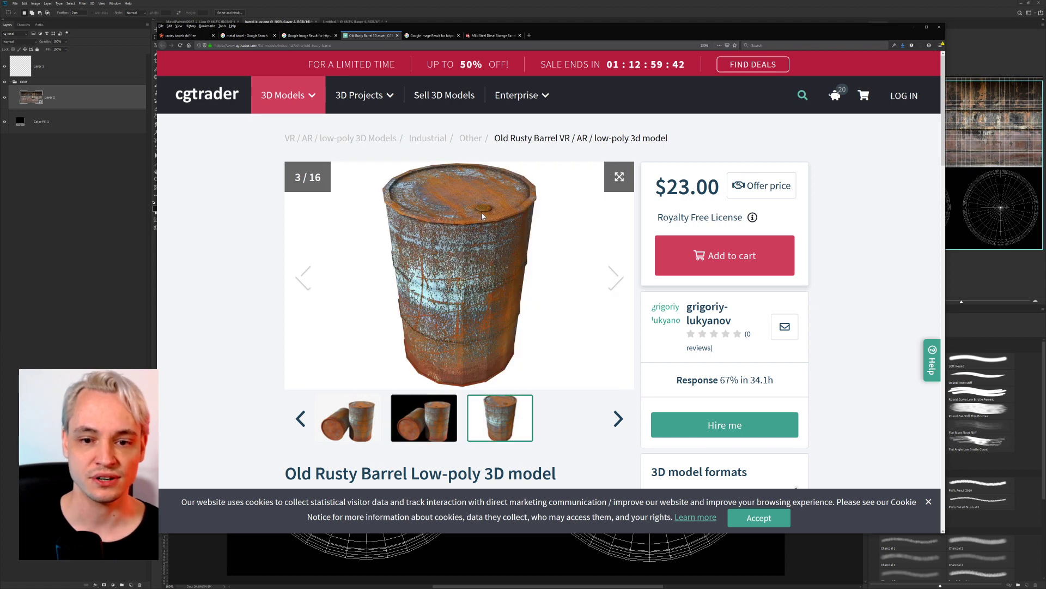
click(439, 425)
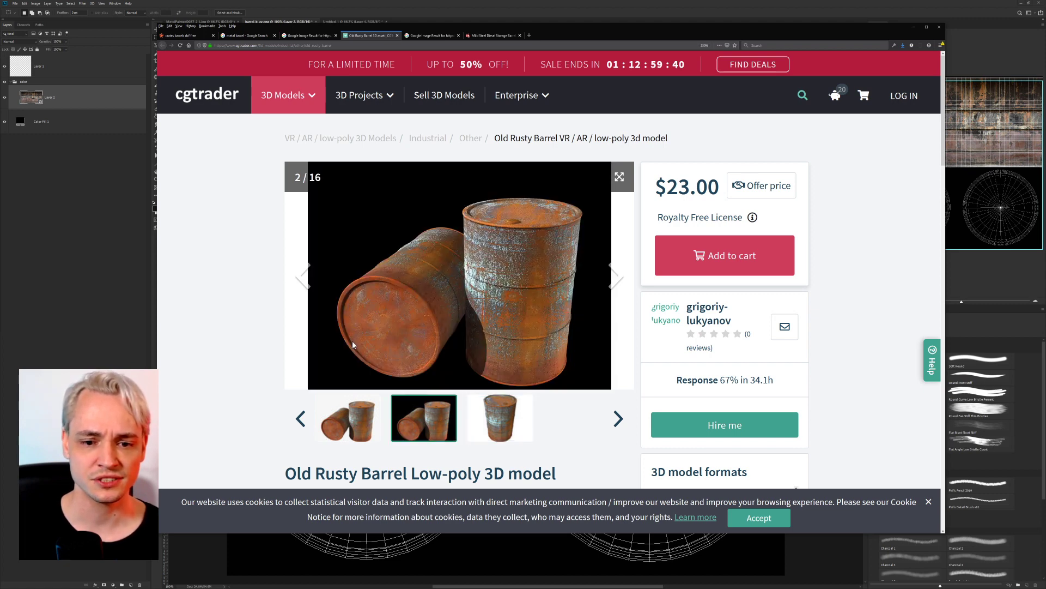
click(359, 423)
click(504, 410)
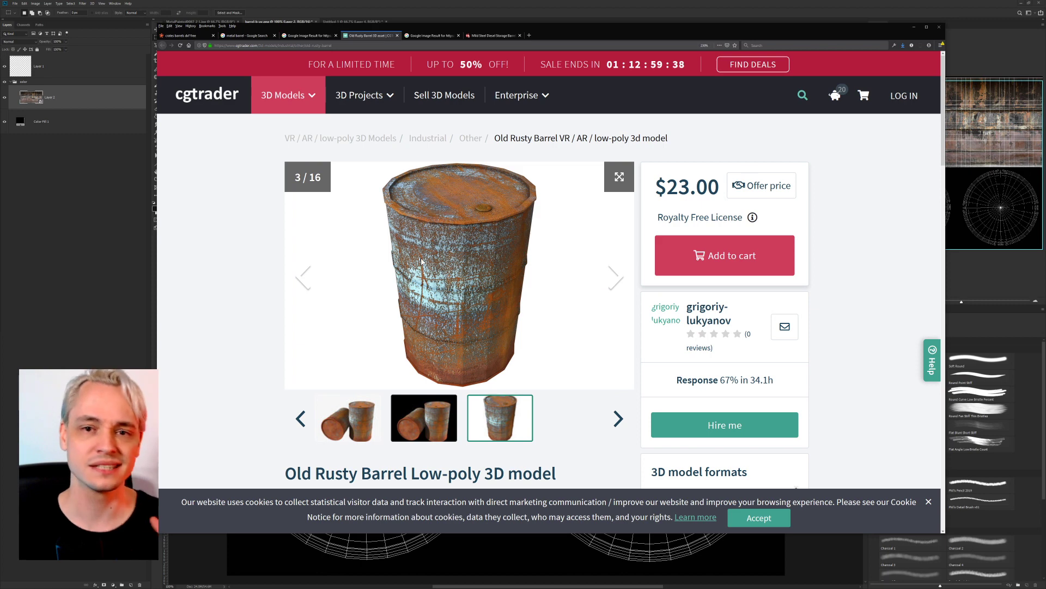
Return to Photoshop and close the original rusted metal photo with the white centre strip.
click(914, 26)
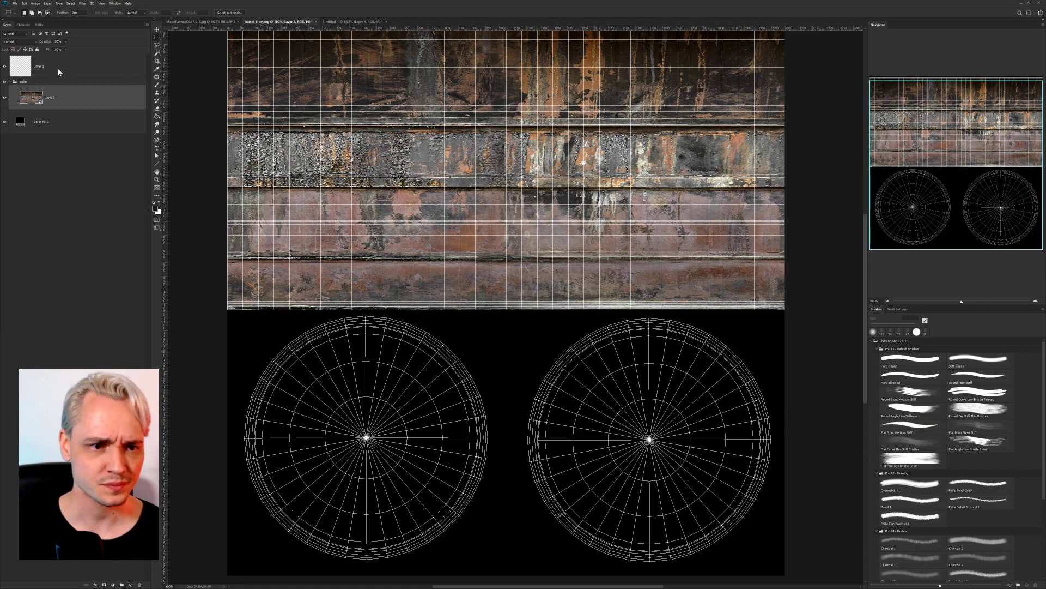
click(6, 125)
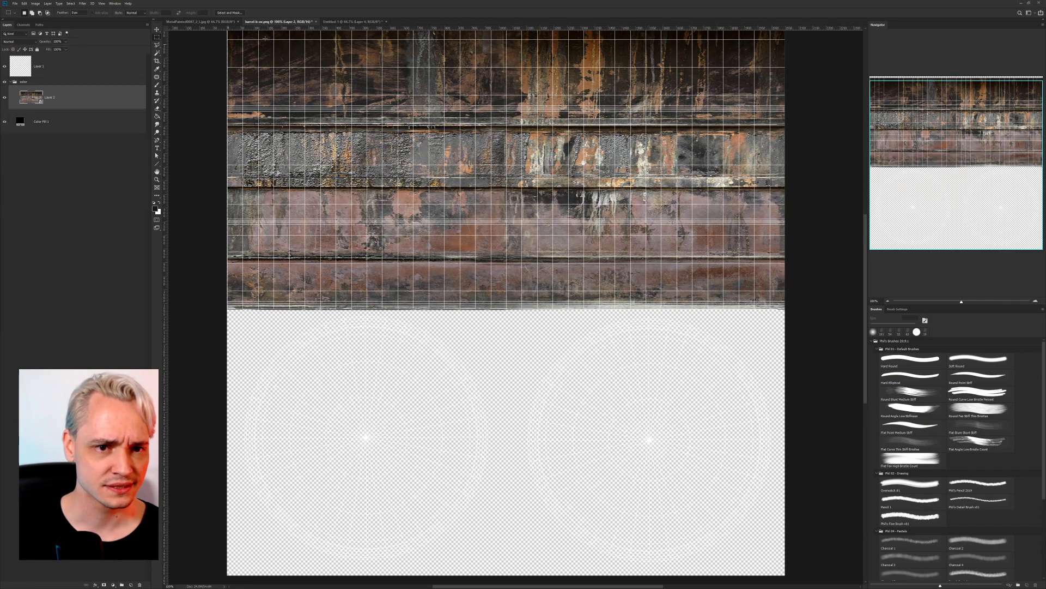
click(6, 125)
click(352, 22)
click(215, 21)
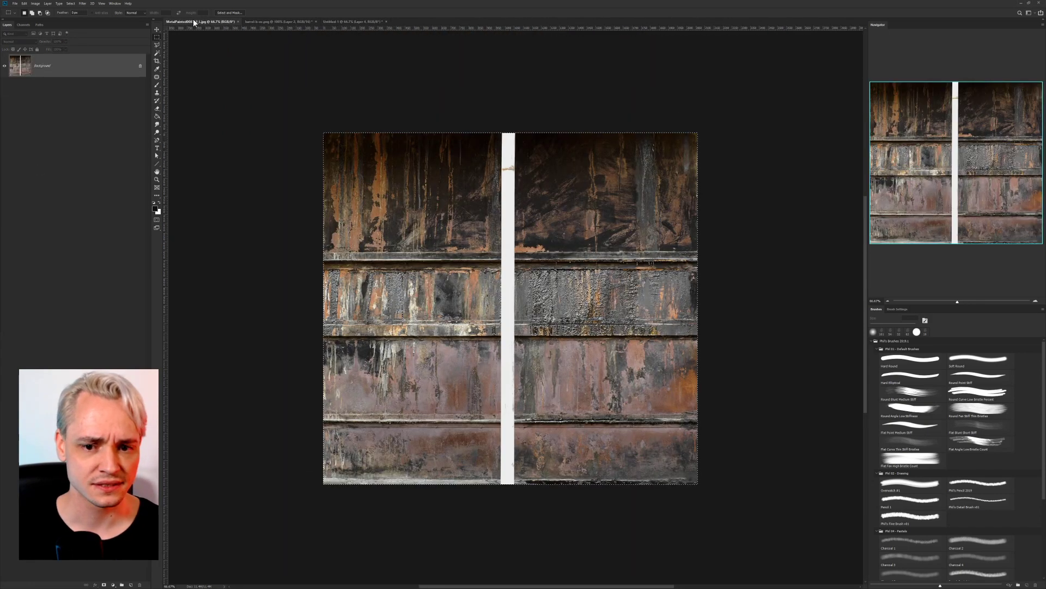
key(ctrl+w)
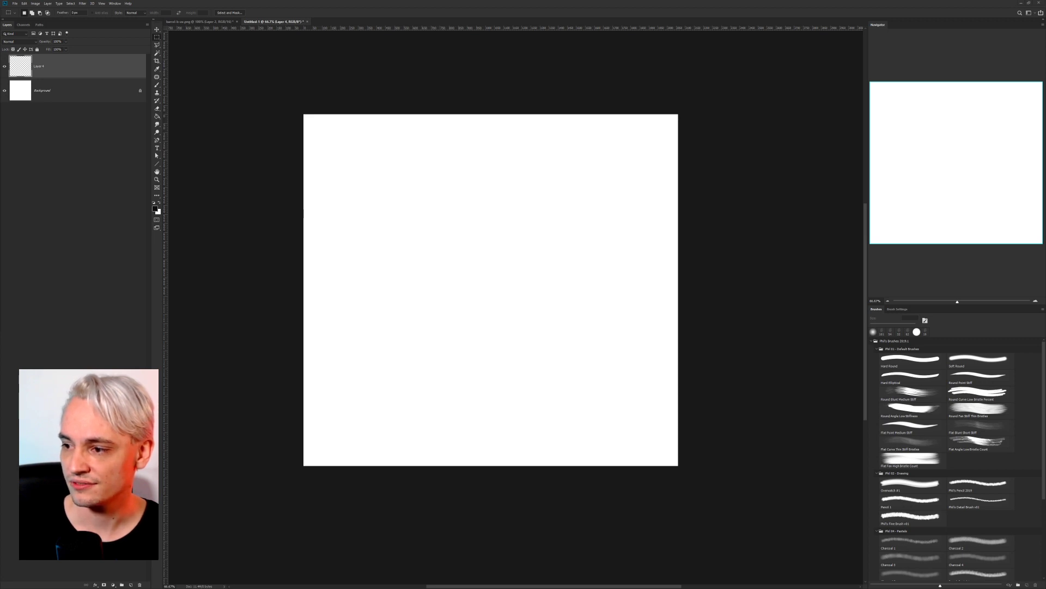
Open the scratched dark painted-metal photo from the textures folder as its own document and inspect its surface.
key(alt+Tab)
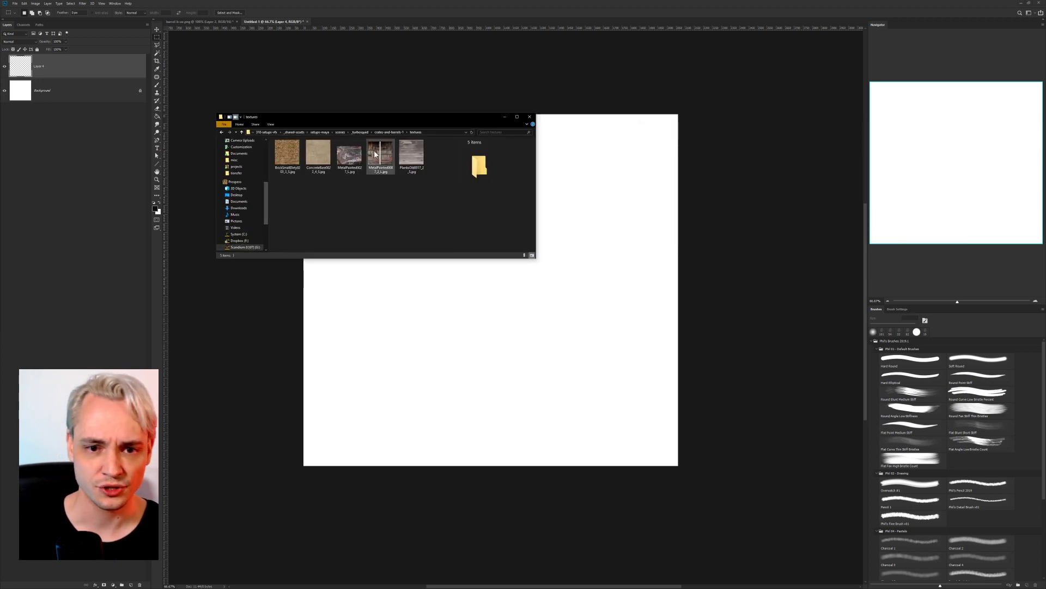
drag(349, 145, 322, 22)
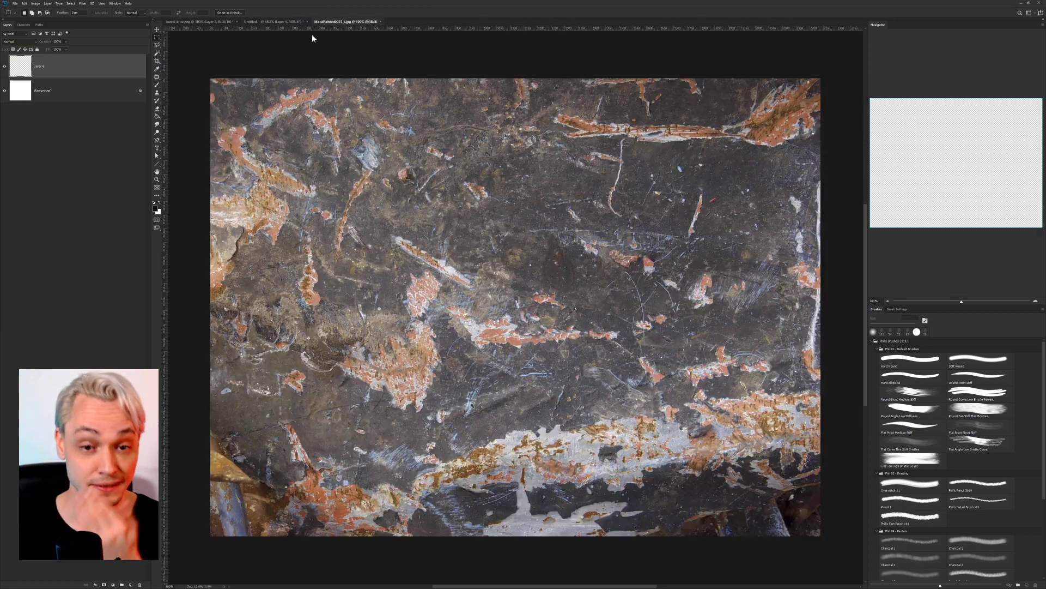
key(ctrl+plus)
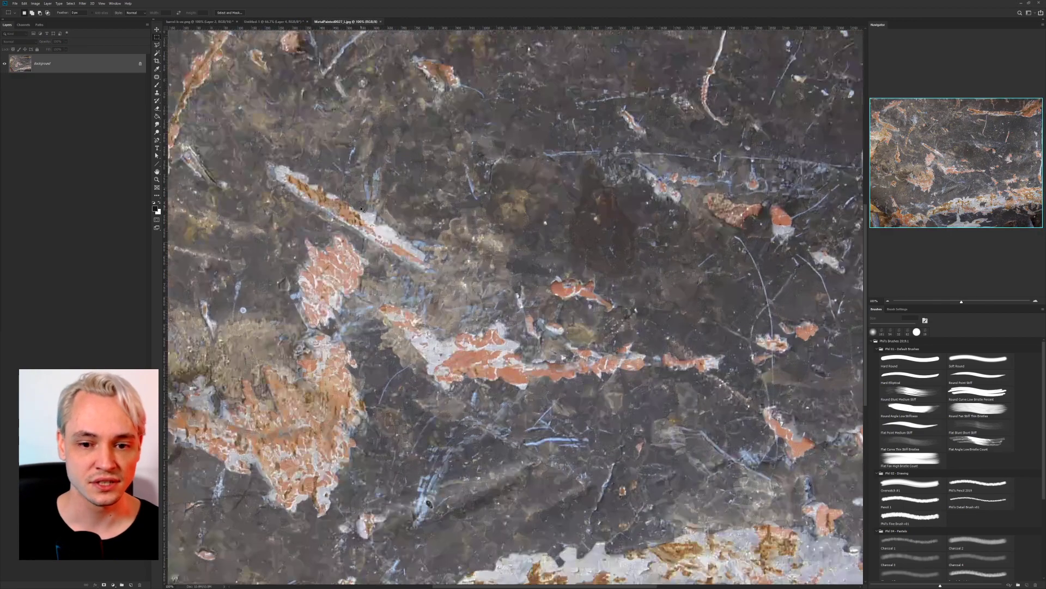
drag(266, 333, 550, 208)
drag(524, 325, 442, 203)
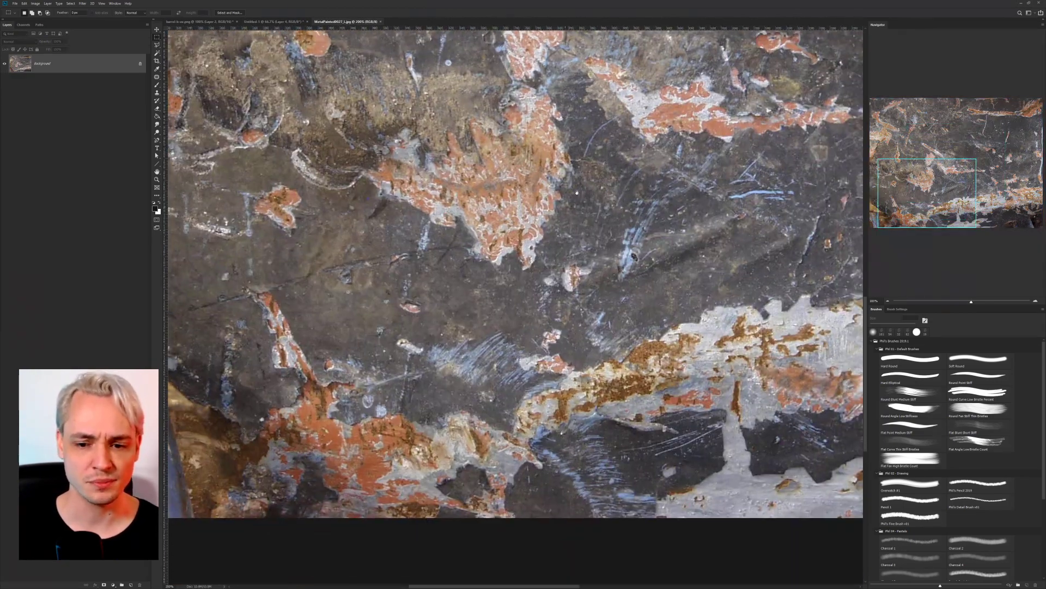
drag(439, 265, 296, 354)
key(ctrl+minus)
key(ctrl+minus)
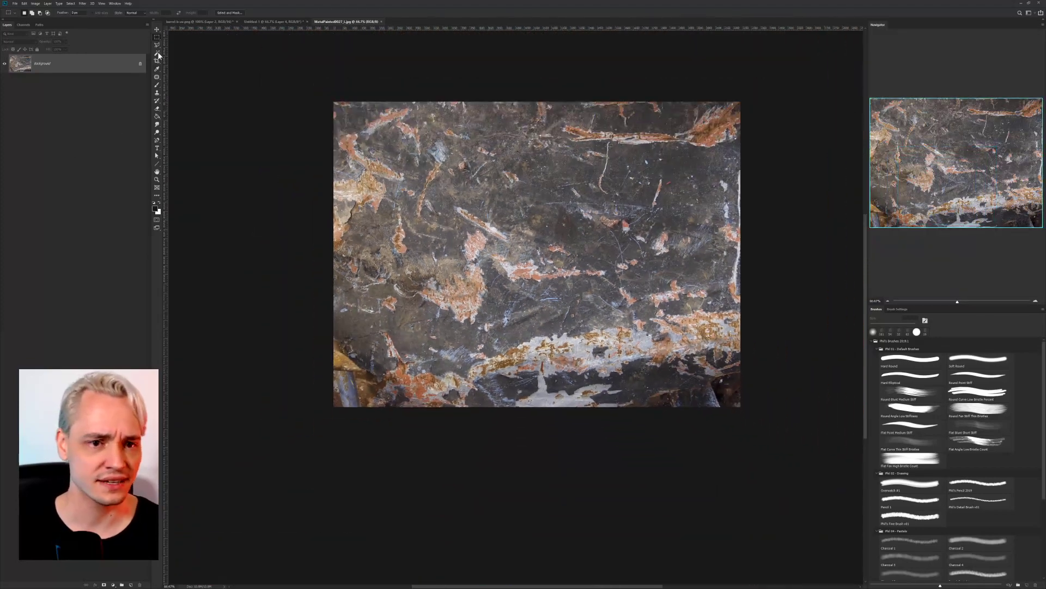
Copy a full-height square of the scratched metal photo into the barrel texture document and place it over the cap UVs.
shift+drag(749, 513, 721, 491)
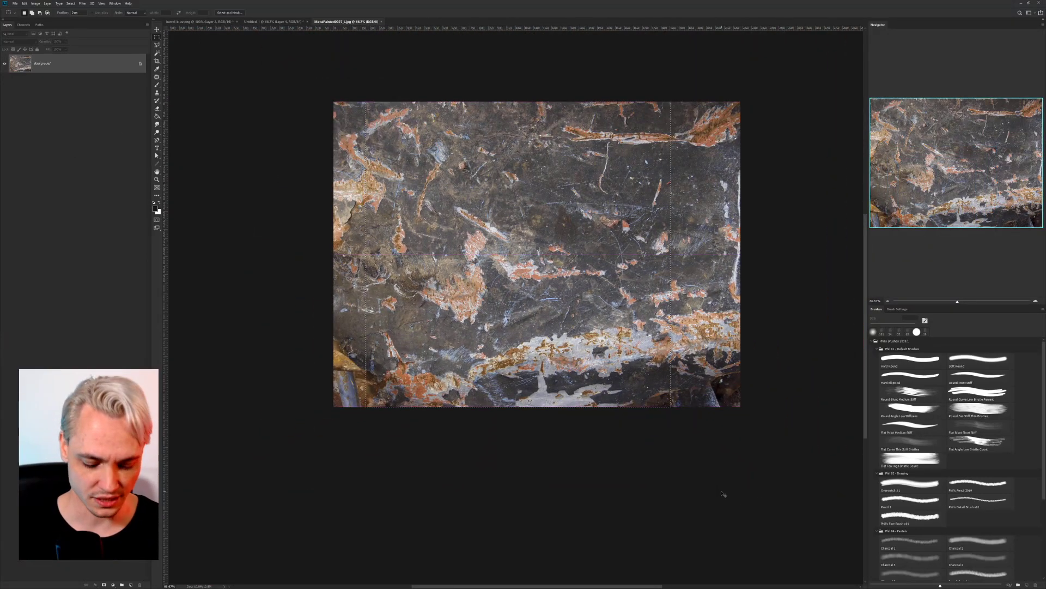
click(263, 22)
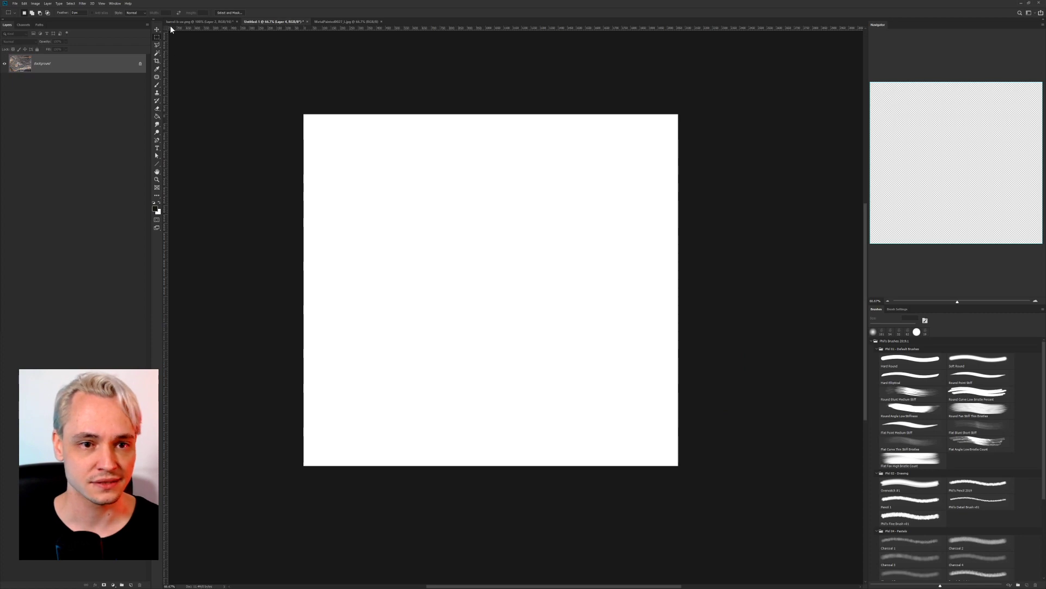
click(188, 22)
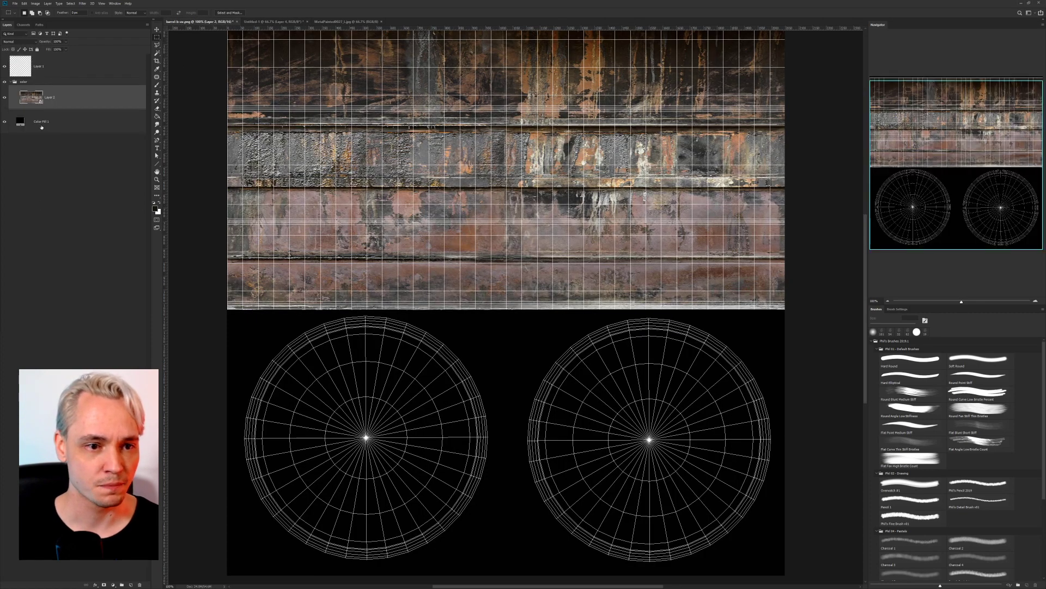
click(41, 126)
key(ctrl+v)
drag(509, 422, 498, 462)
Move the scratched metal layer above the side texture in the color group and convert it to a Smart Object.
drag(82, 126, 83, 90)
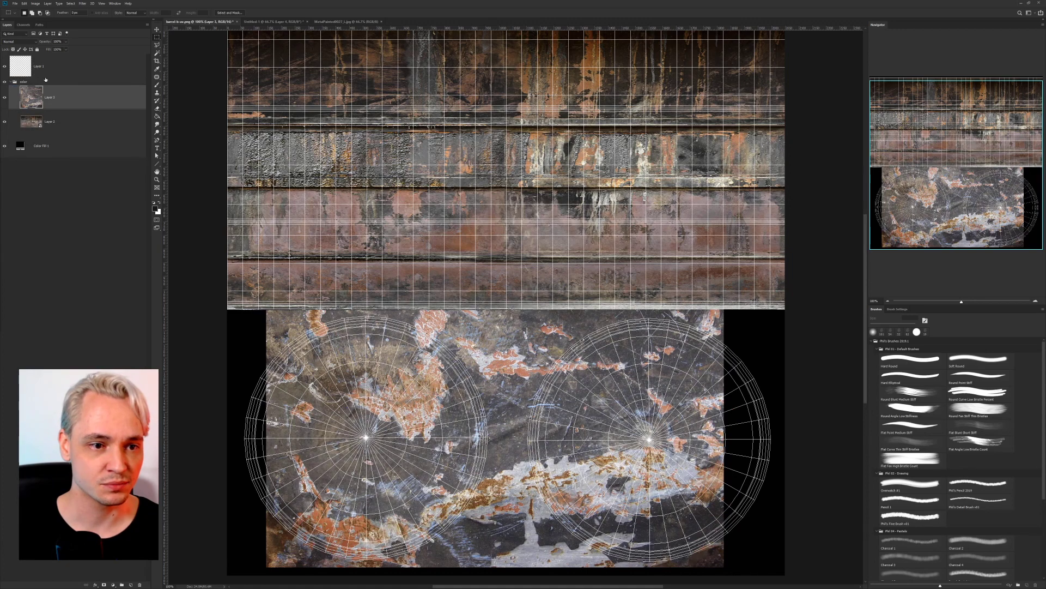
click(48, 3)
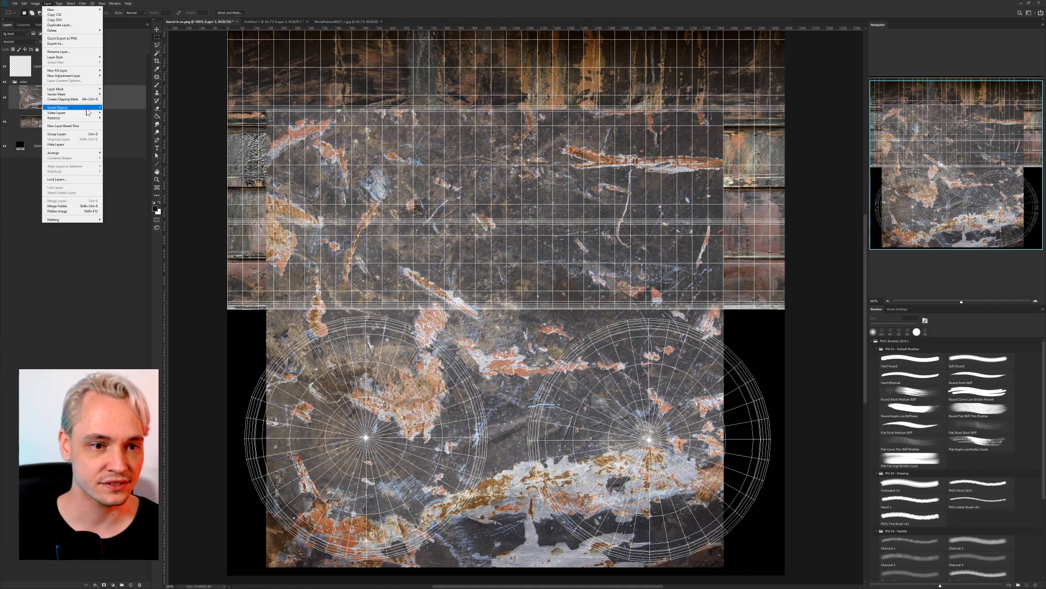
mouse_move(88, 112)
click(125, 107)
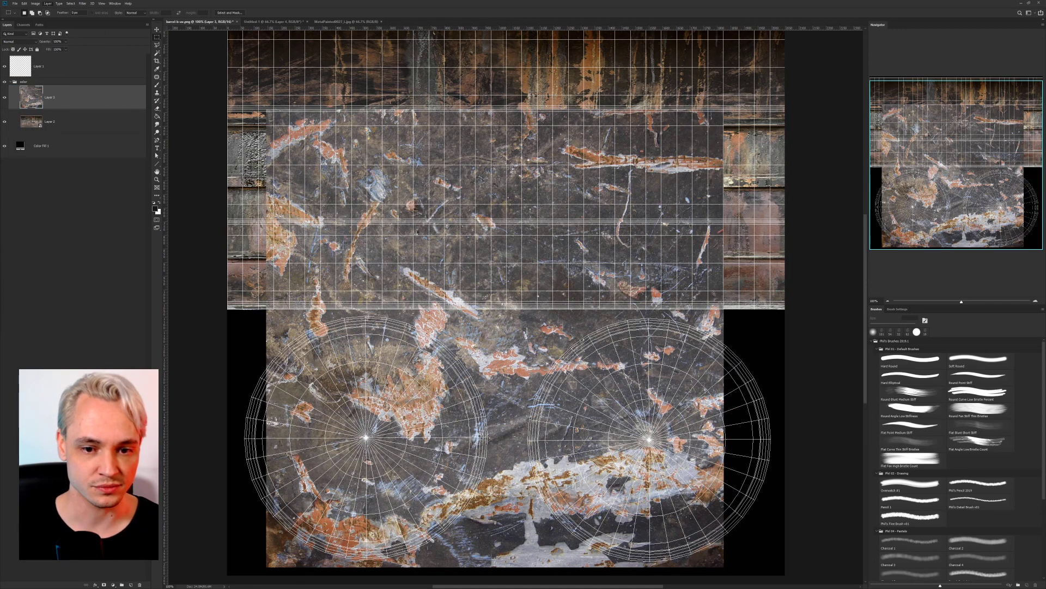
Scale the scratched metal layer down and position it to just cover the left cap's UV circle.
key(ctrl+minus)
key(ctrl+t)
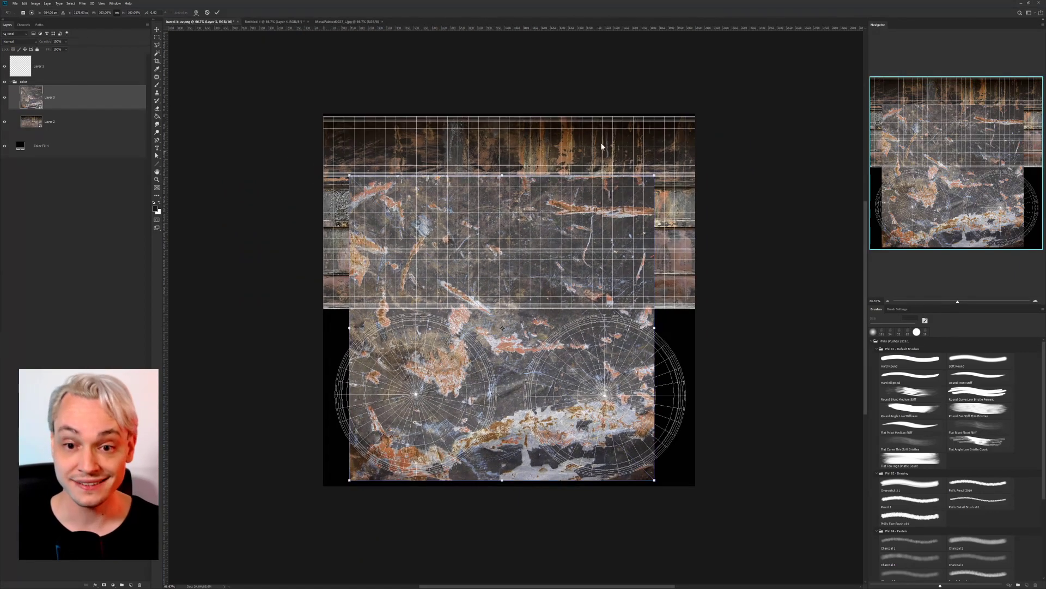
drag(654, 175, 514, 315)
drag(427, 364, 414, 366)
key(shift+Down)
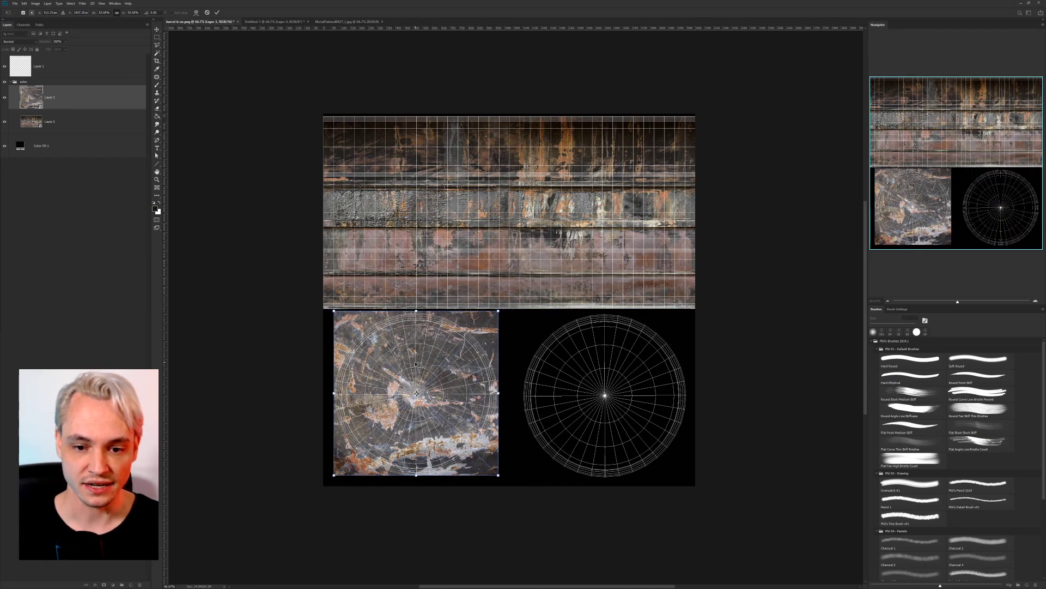
key(Return)
Duplicate the scaled scratched metal layer and place the copy over the right cap's UV circle.
key(ctrl+plus)
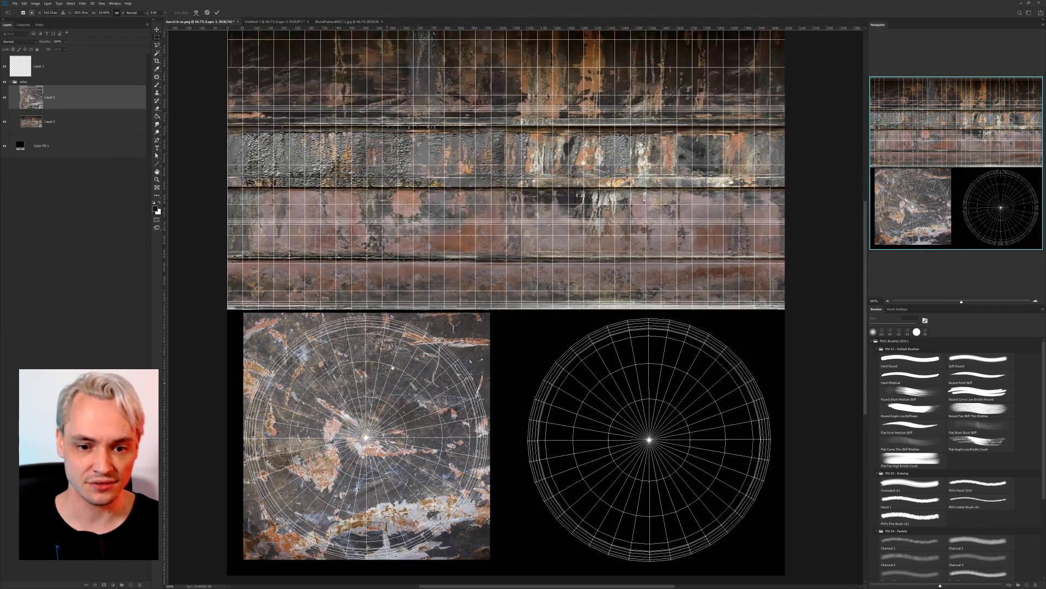
drag(339, 496, 621, 338)
drag(534, 263, 486, 270)
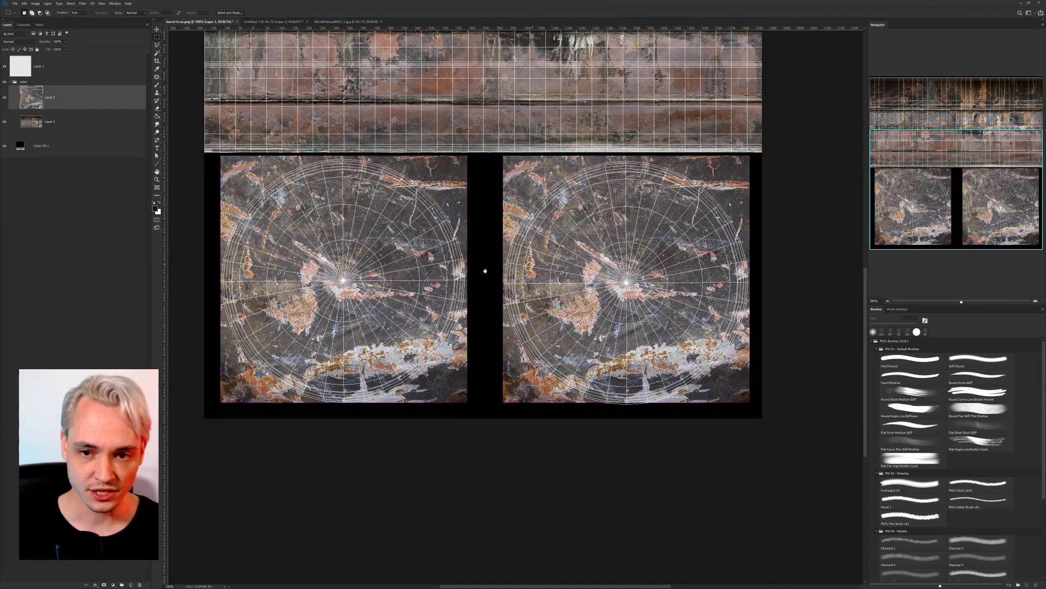
key(ctrl+t)
key(Return)
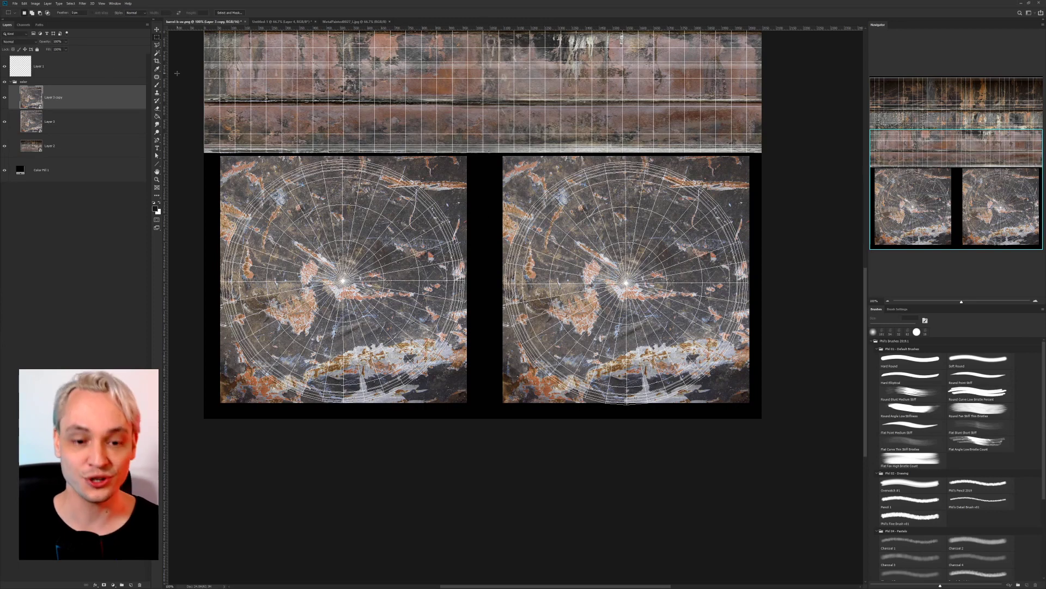
Rotate the right cap's scratched metal copy about 90° counter-clockwise so the two caps differ.
key(ctrl+t)
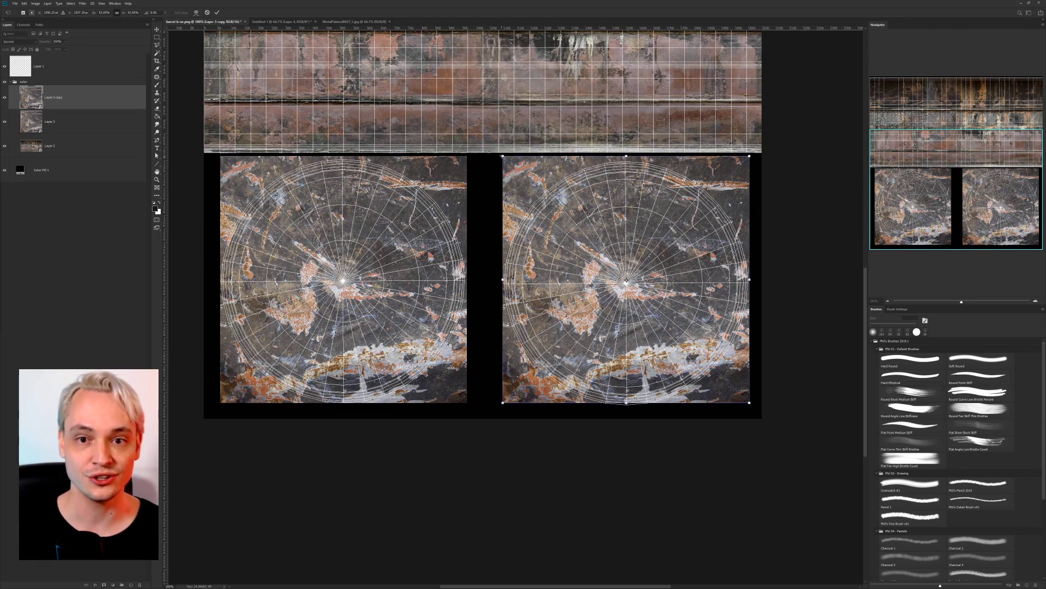
drag(775, 362, 494, 406)
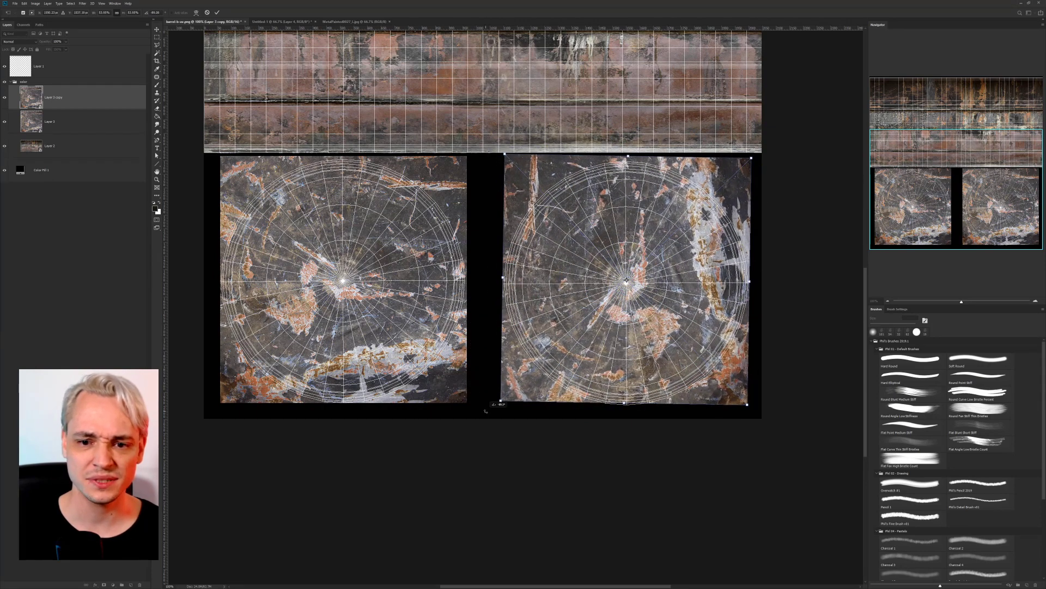
key(Return)
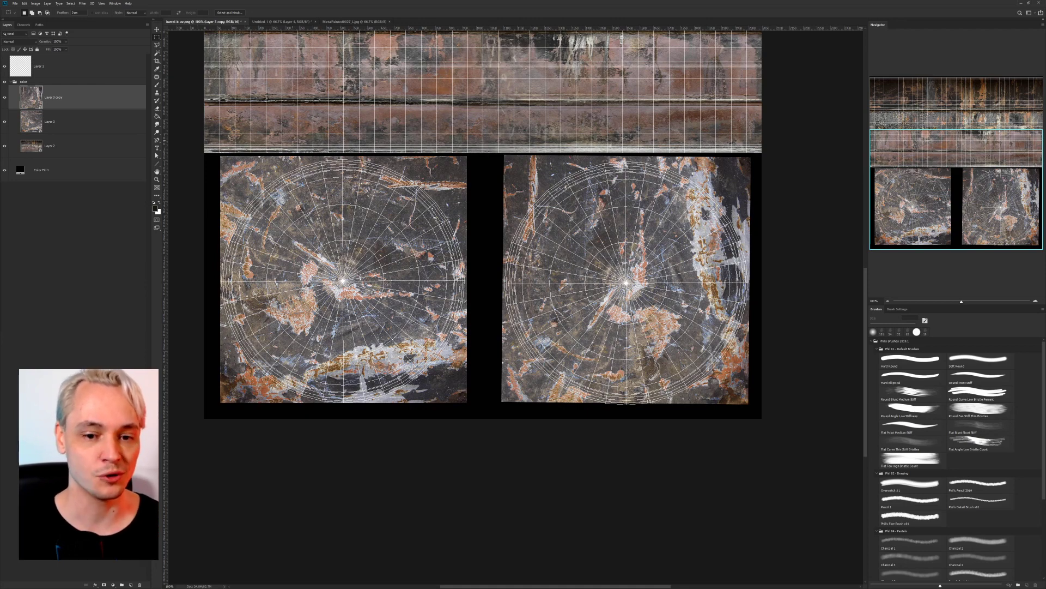
Hide the UV snapshot layer and check the side and cap textures without the wireframe.
drag(377, 240, 375, 255)
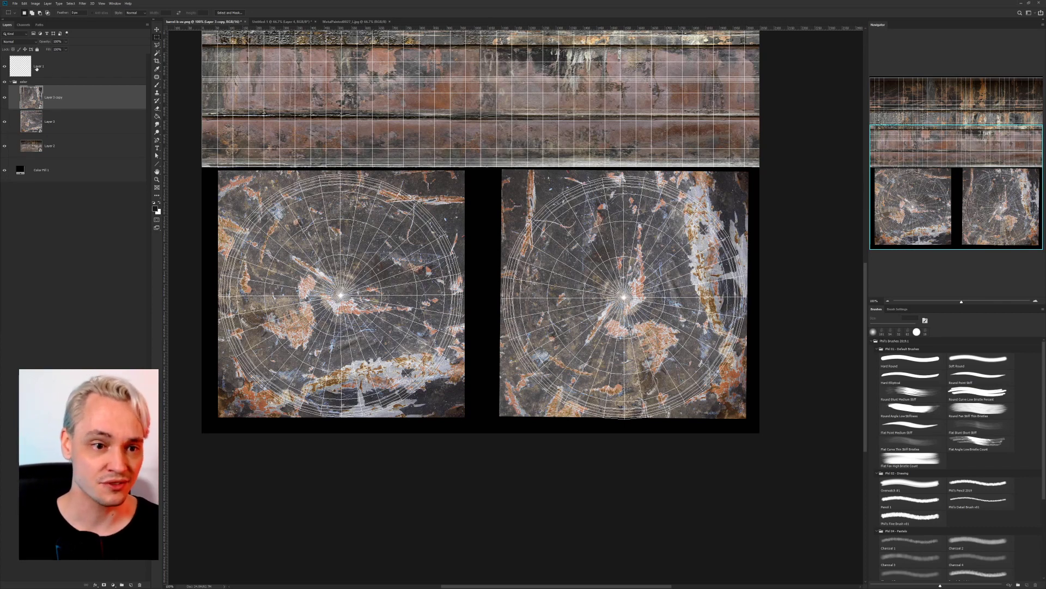
drag(657, 249, 652, 230)
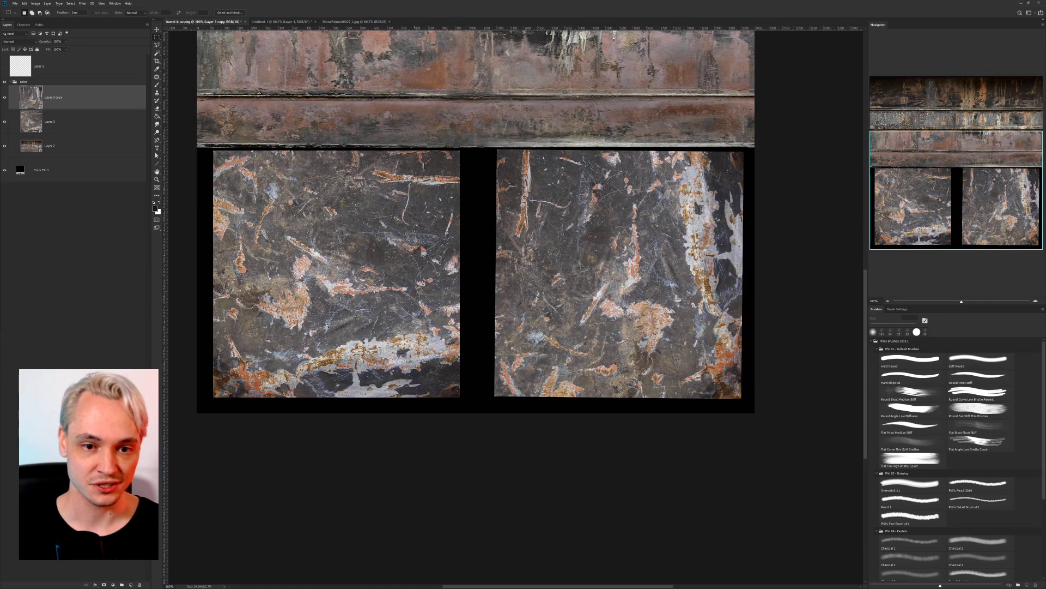
key(ctrl+minus)
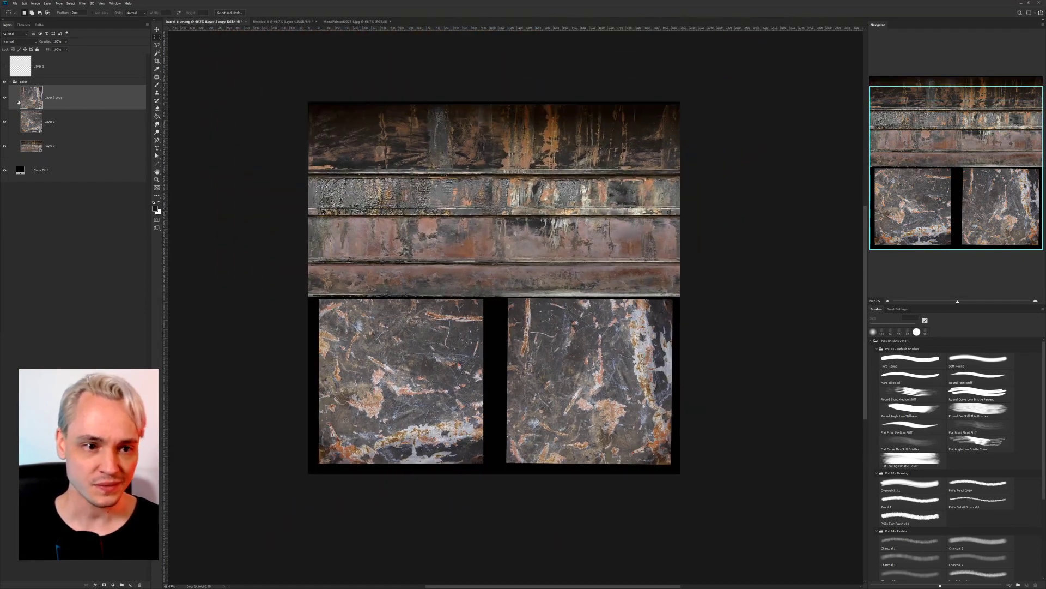
Put both scratched metal cap layers into their own group inside the color group and expand it.
shift+click(51, 116)
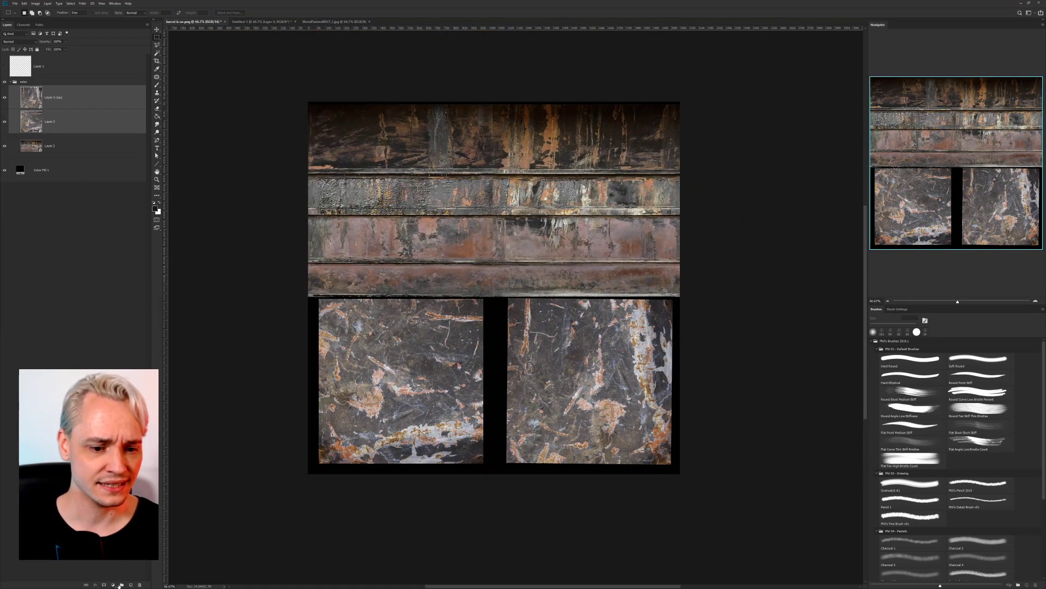
click(121, 584)
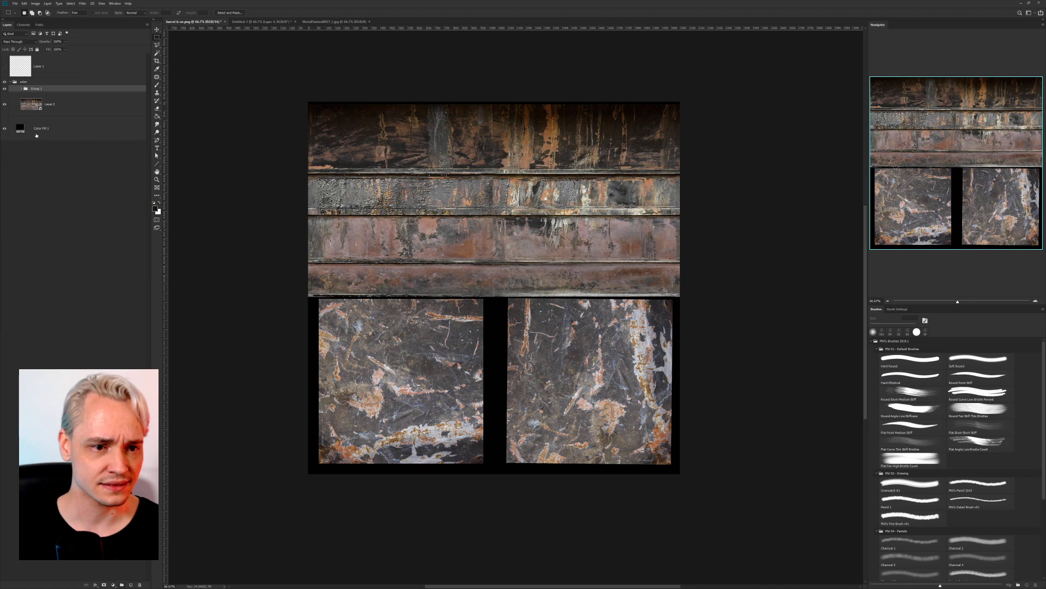
click(21, 89)
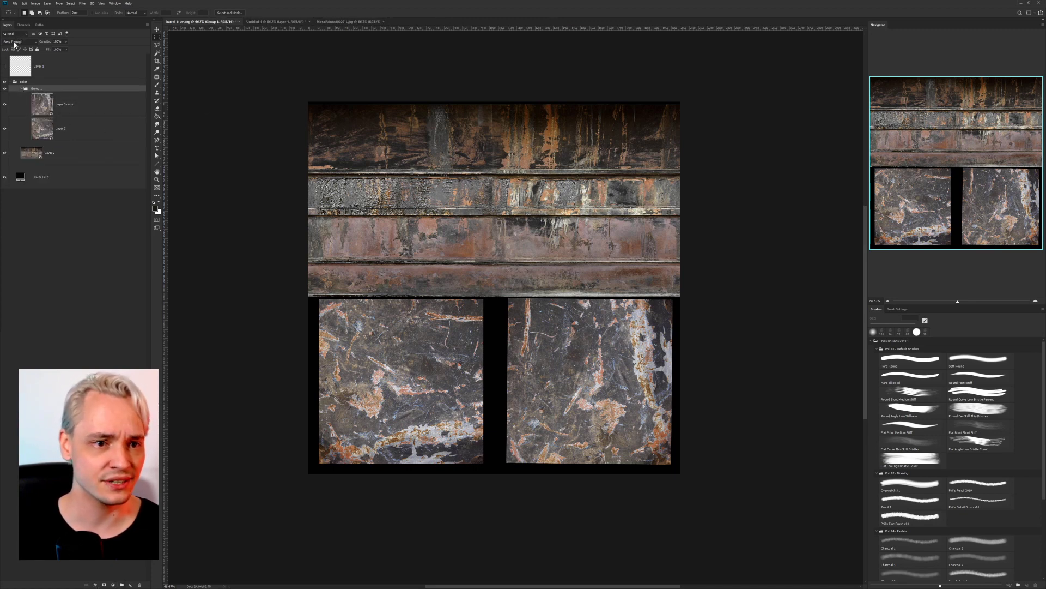
Set the cap group's blend mode to Normal and darken the caps with a Curves adjustment layer inside that group.
click(15, 44)
click(15, 58)
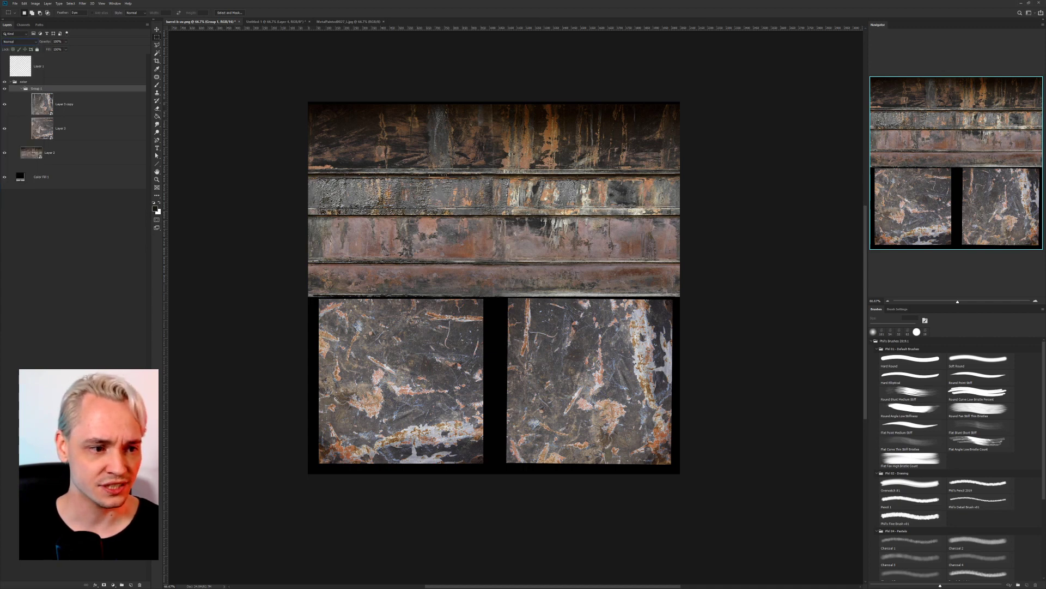
key(ctrl+m)
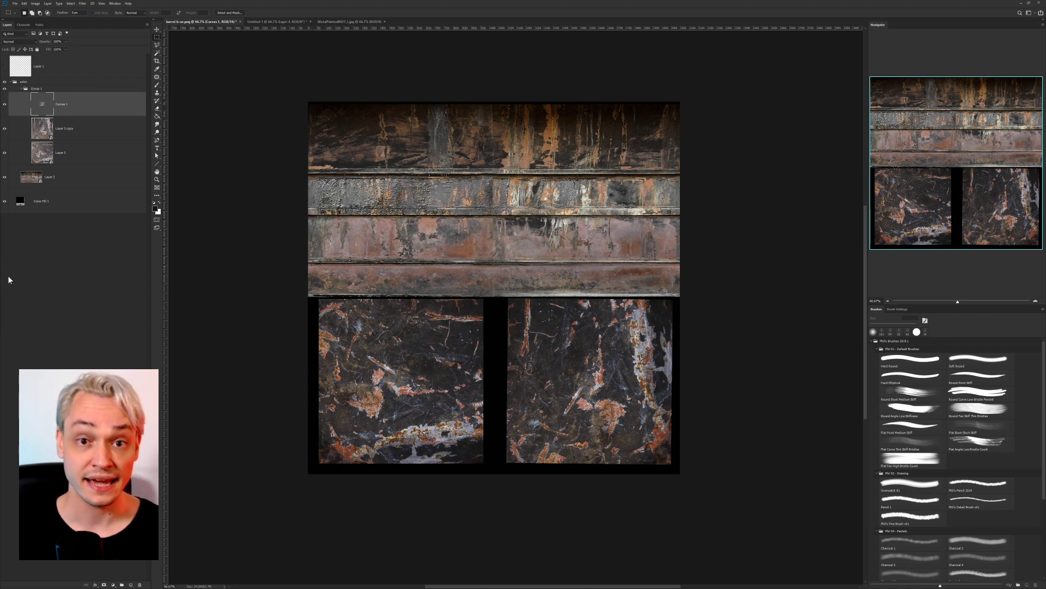
Compare the texture with and without the Curves adjustment and inspect the rusted metal areas at 100% zoom.
click(5, 104)
click(5, 104)
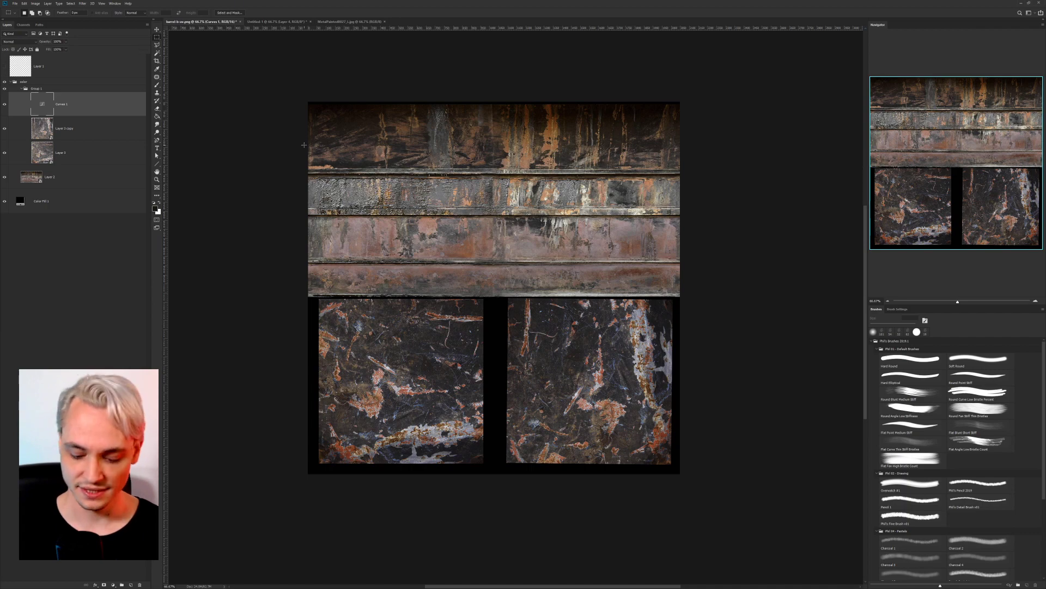
key(ctrl+1)
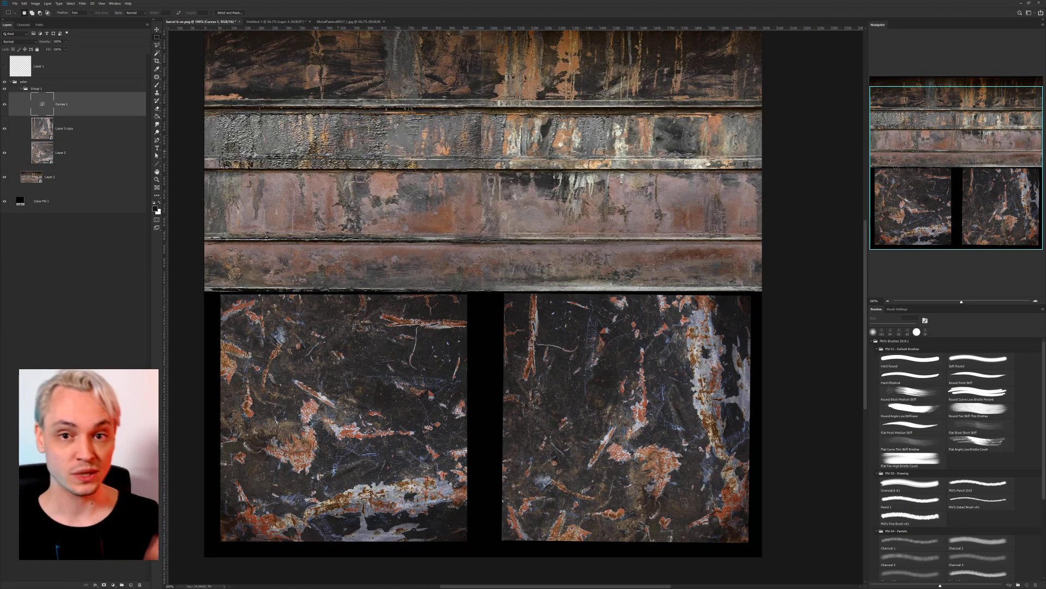
drag(618, 176, 625, 203)
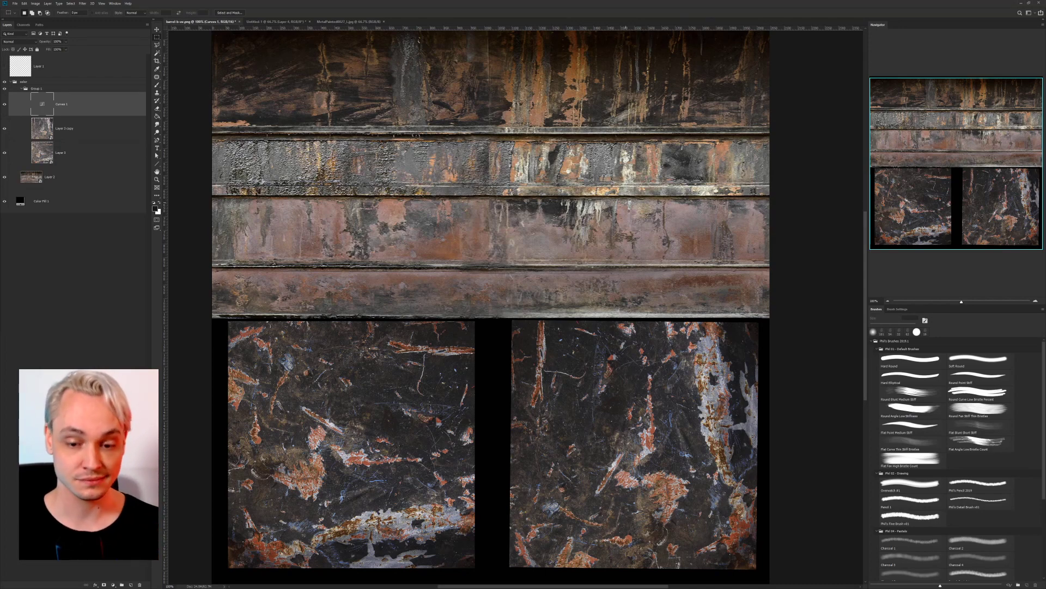
drag(539, 292, 539, 252)
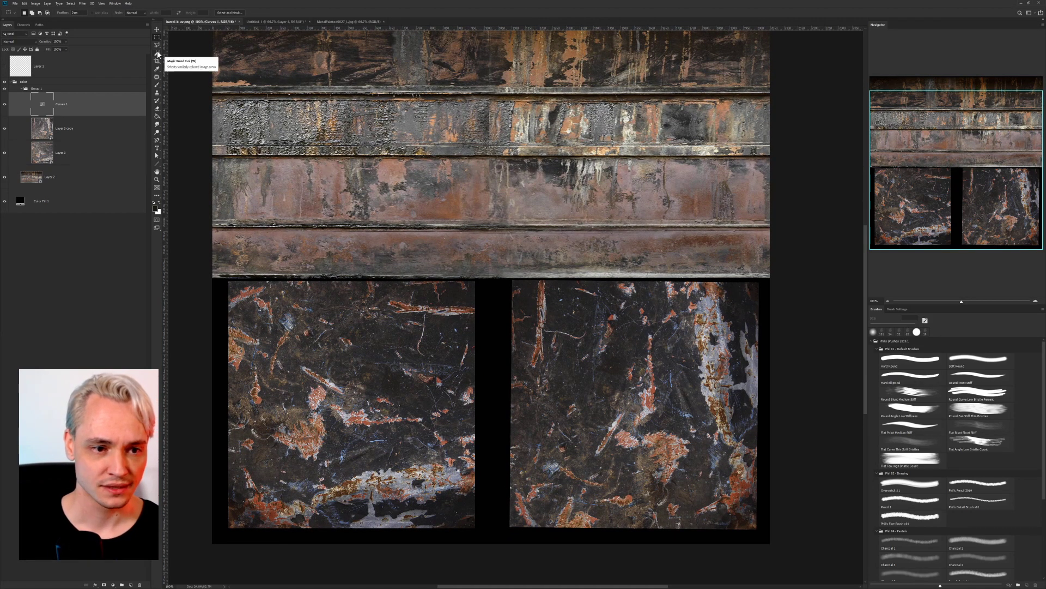
key(ctrl+minus)
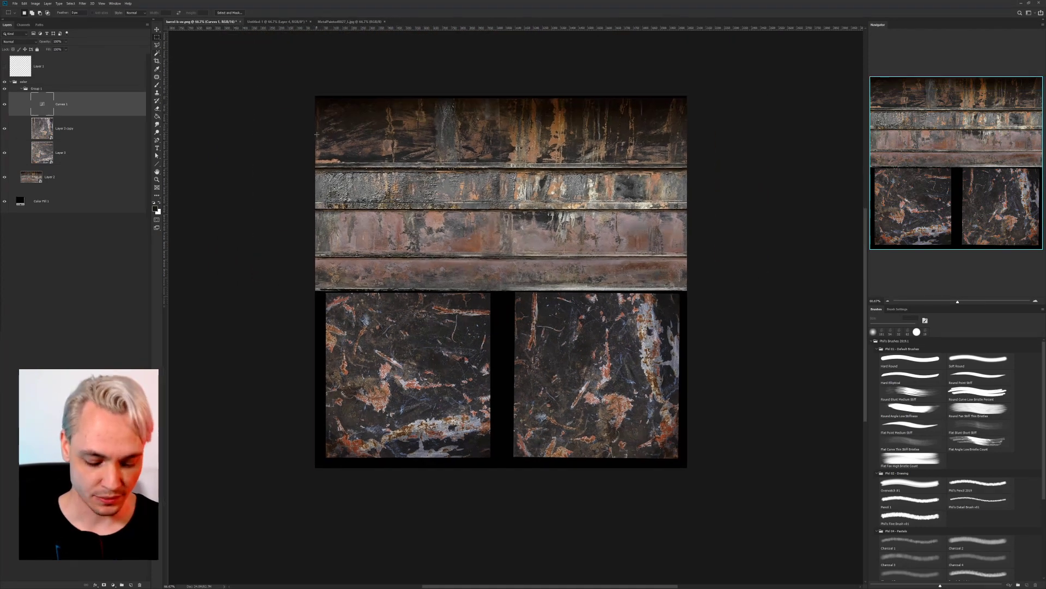
Save the layered document as a Photoshop file named barrel-b-color-source in the barrel-b folder.
key(ctrl+shift+s)
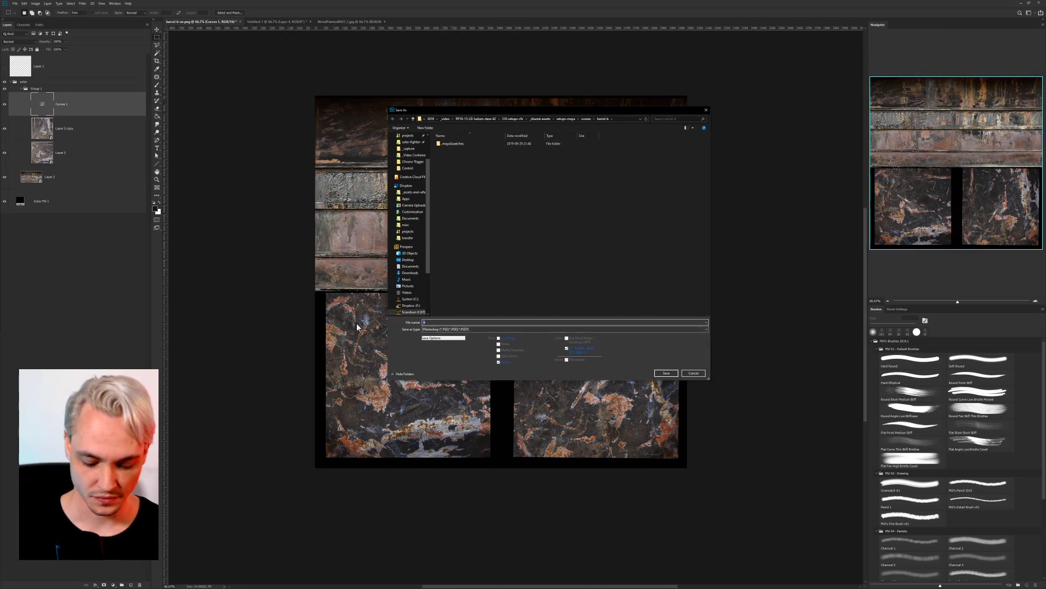
text(barr)
key(BackSpace)
key(BackSpace)
key(BackSpace)
key(BackSpace)
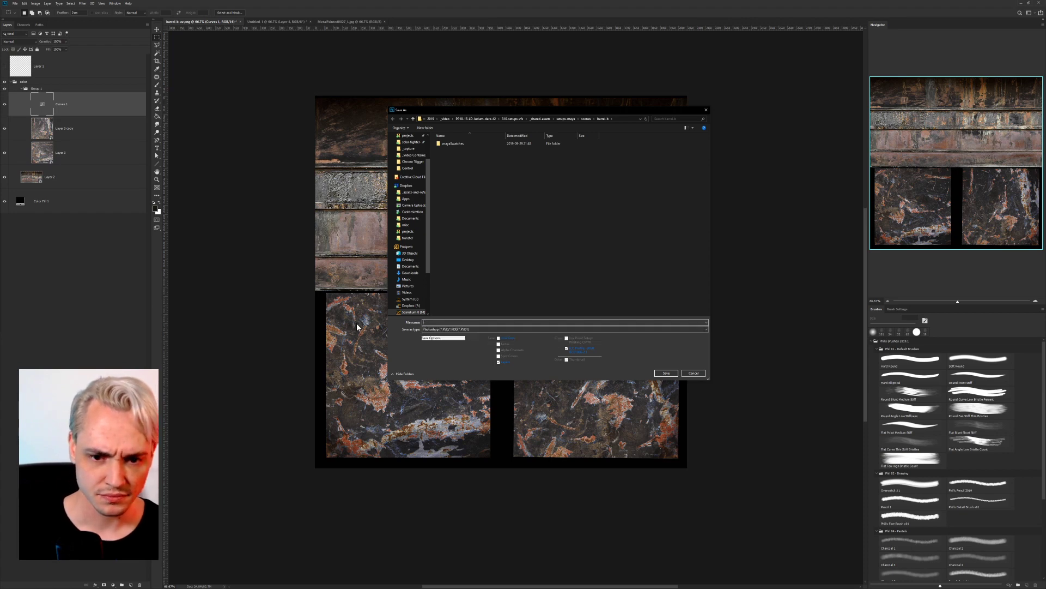
text(barrel-b-s)
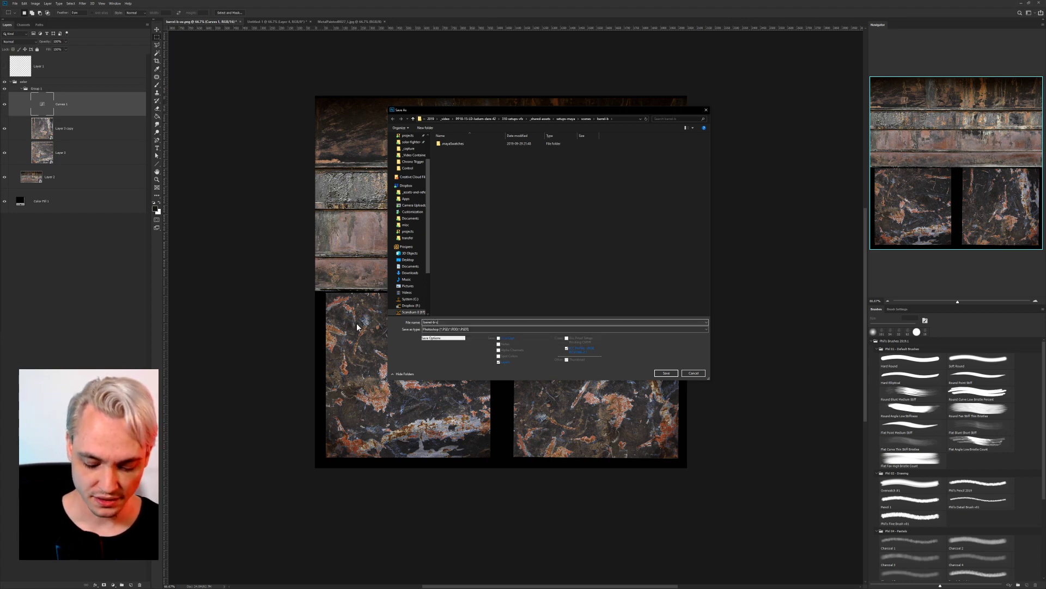
text(olor-source)
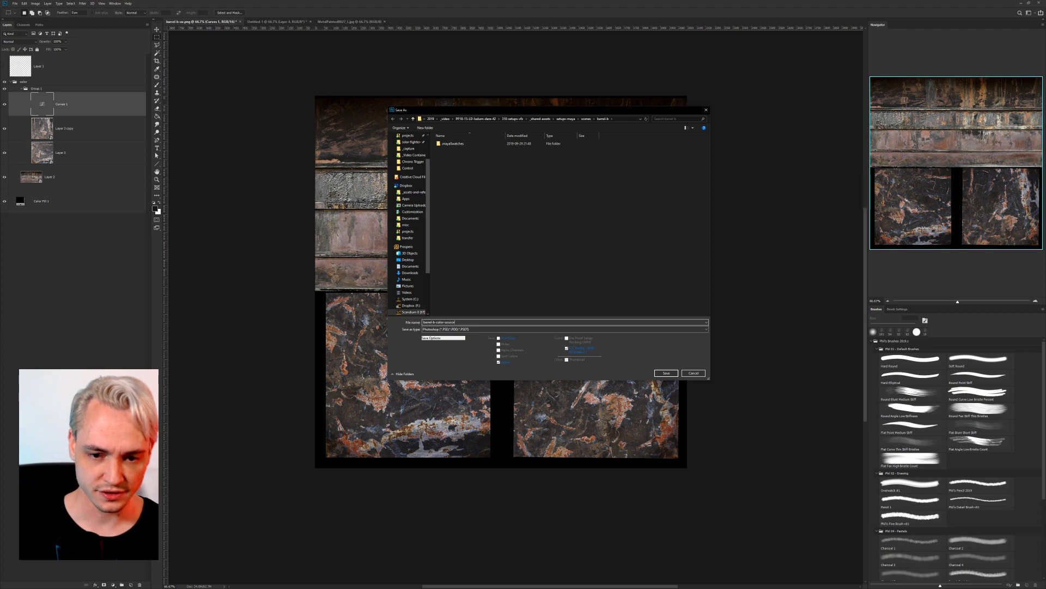
key(Return)
key(Return)
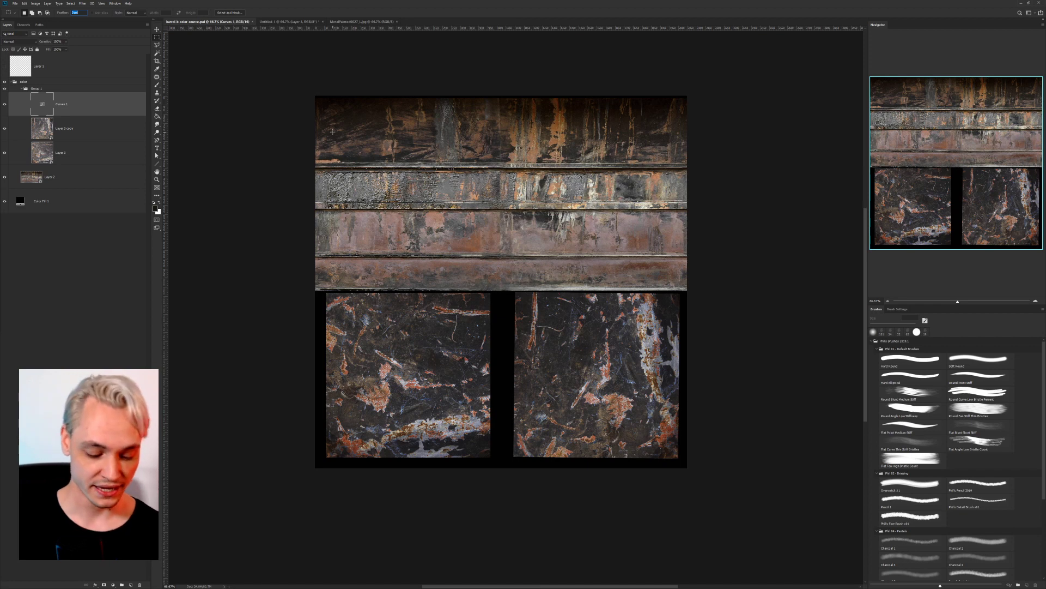
Save a PNG copy of the texture named barrel-b-color in the barrel-b folder.
key(ctrl+shift+s)
click(479, 329)
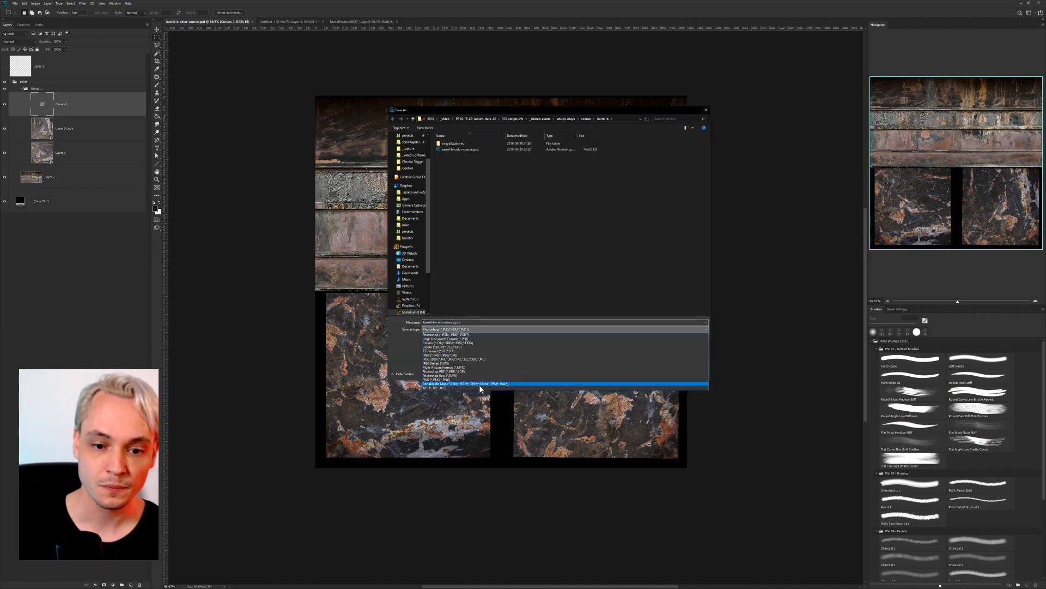
click(480, 380)
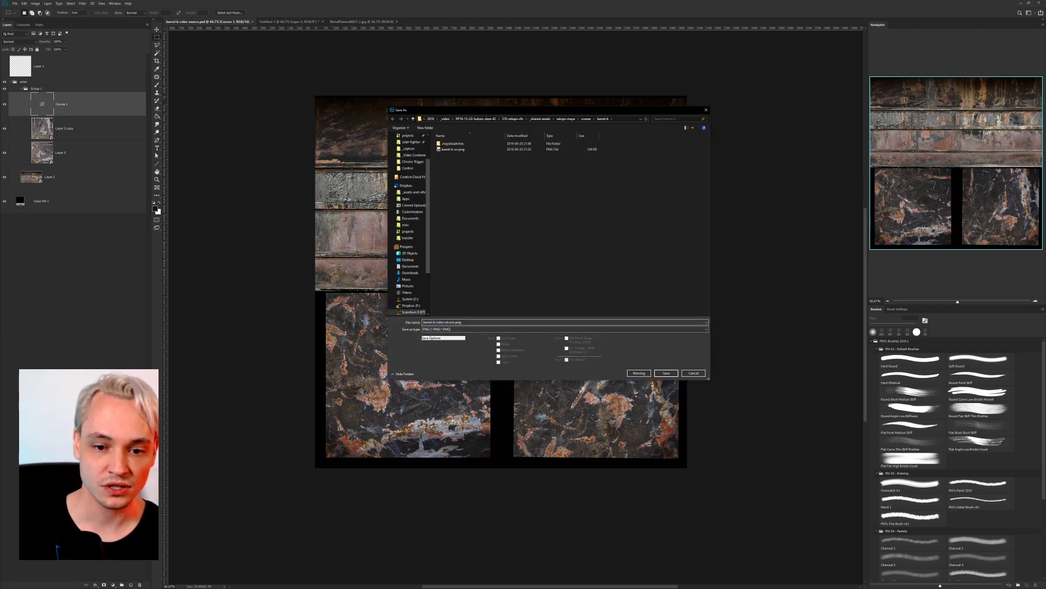
drag(449, 322, 567, 329)
key(BackSpace)
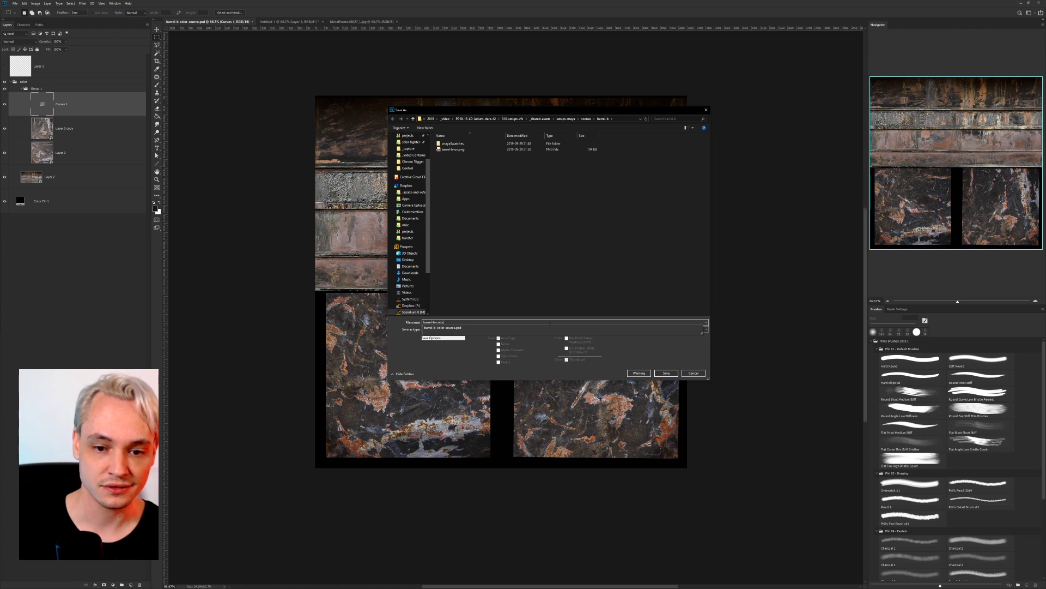
key(Return)
key(Return)
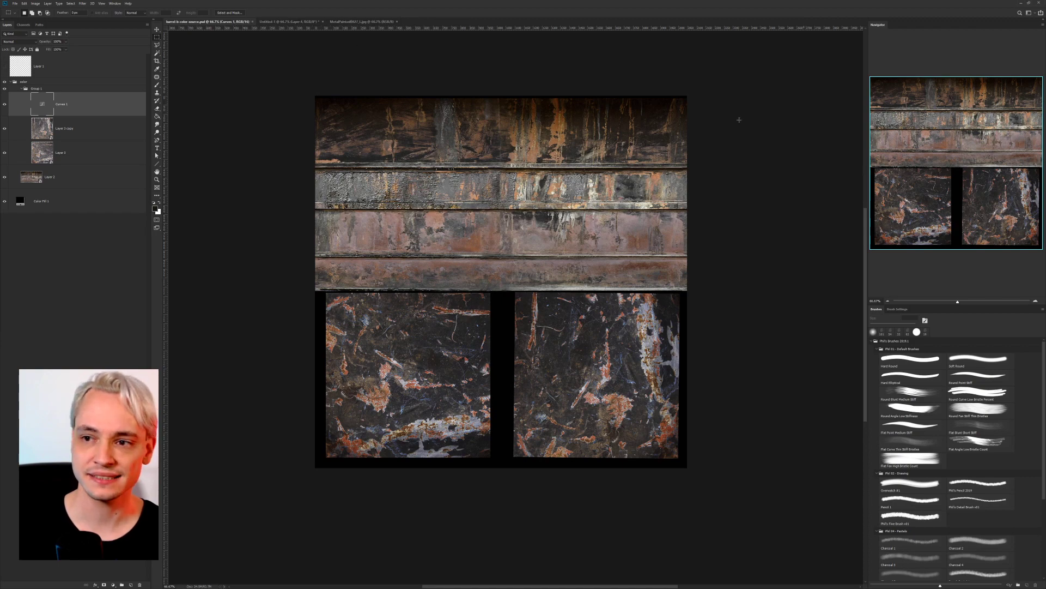
Switch to Maya and inspect the Material__16 and Default1 materials in Hypershade.
click(1018, 7)
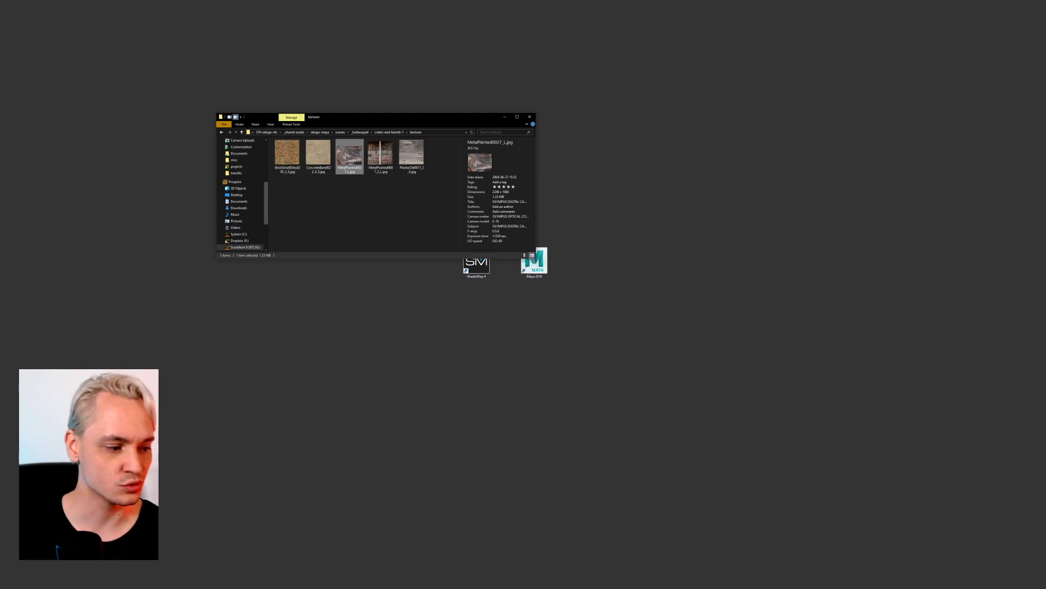
key(alt+Tab)
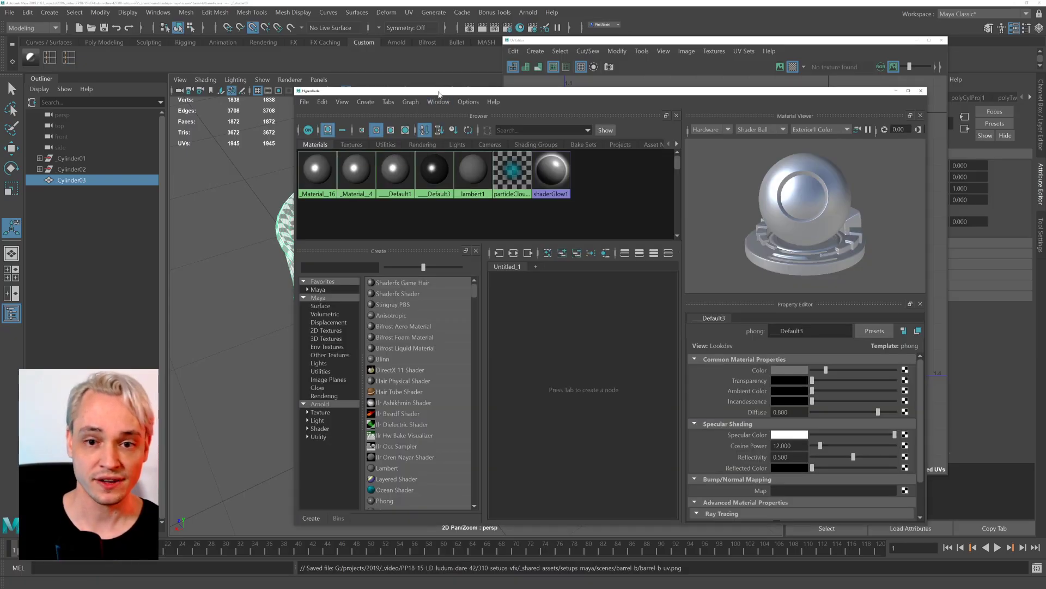
drag(436, 91, 521, 43)
click(401, 128)
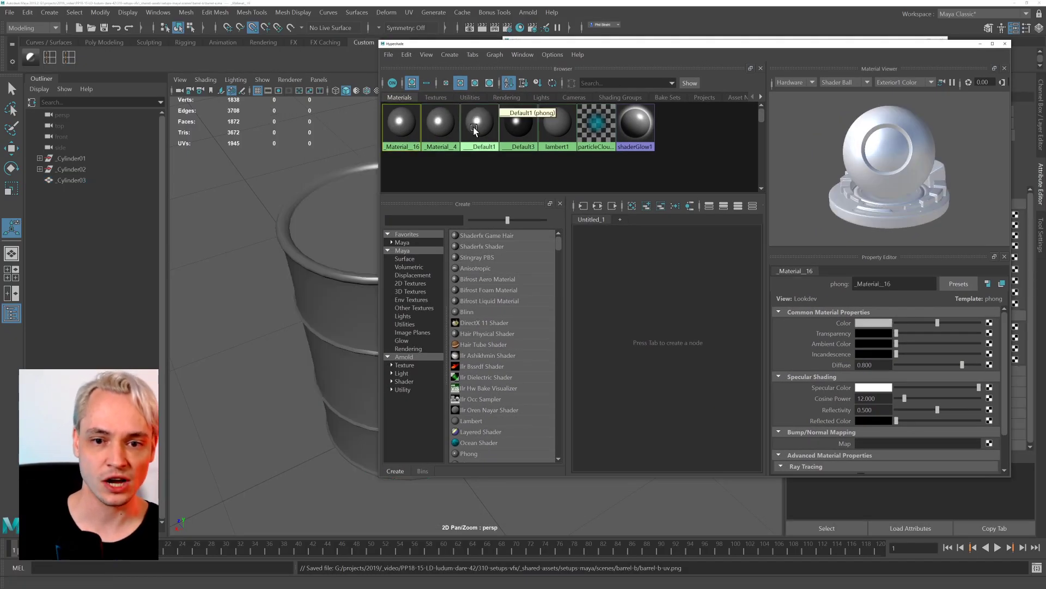
drag(505, 48, 469, 46)
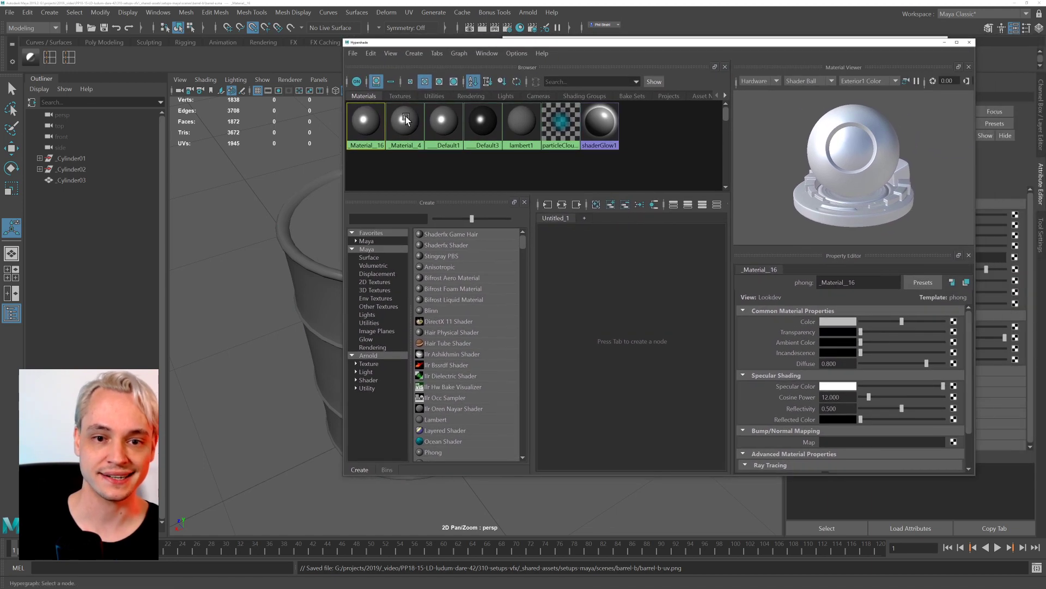
click(426, 120)
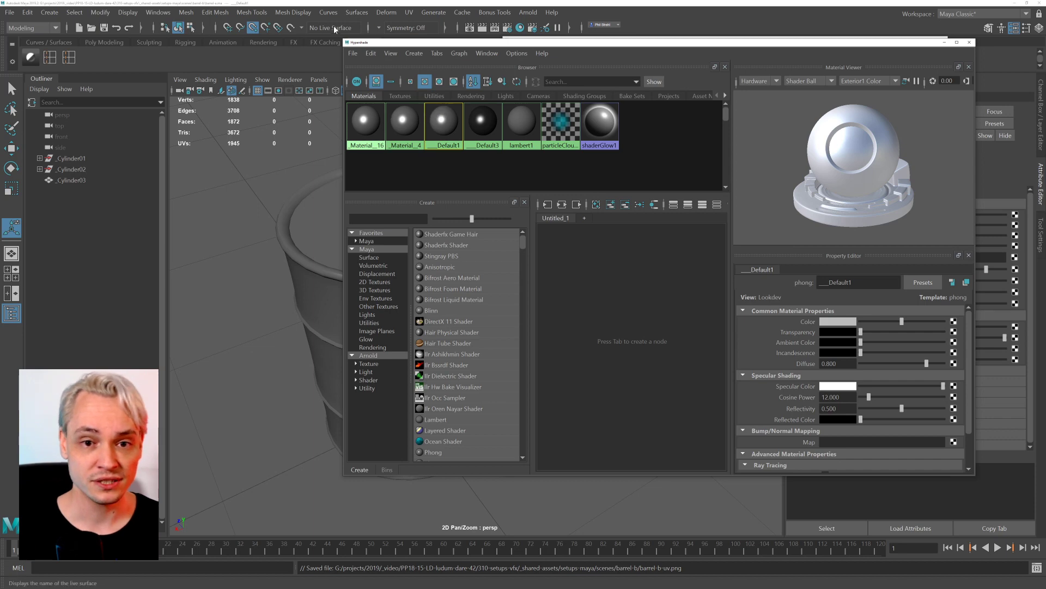
drag(413, 42, 422, 90)
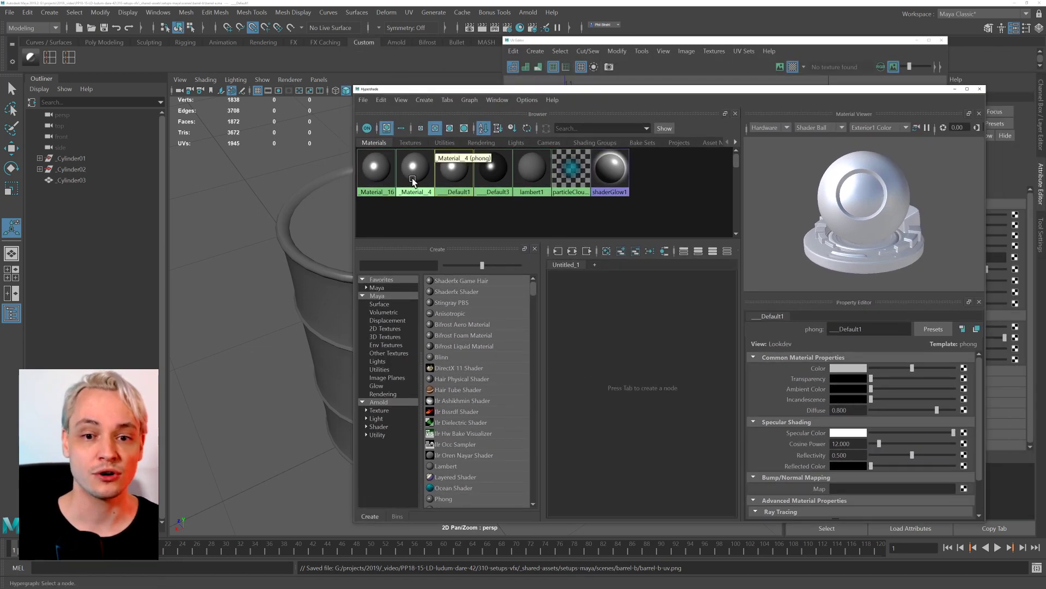
Delete the Material__16, Material__4 and Default1 materials in Hypershade.
click(382, 173)
key(Delete)
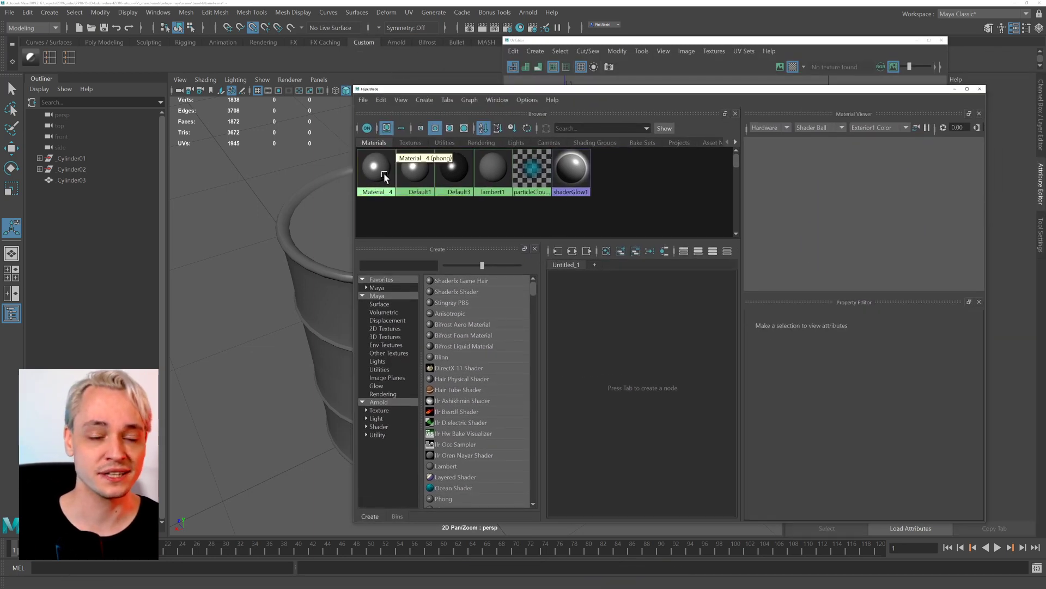
click(384, 176)
key(Delete)
click(377, 173)
key(Delete)
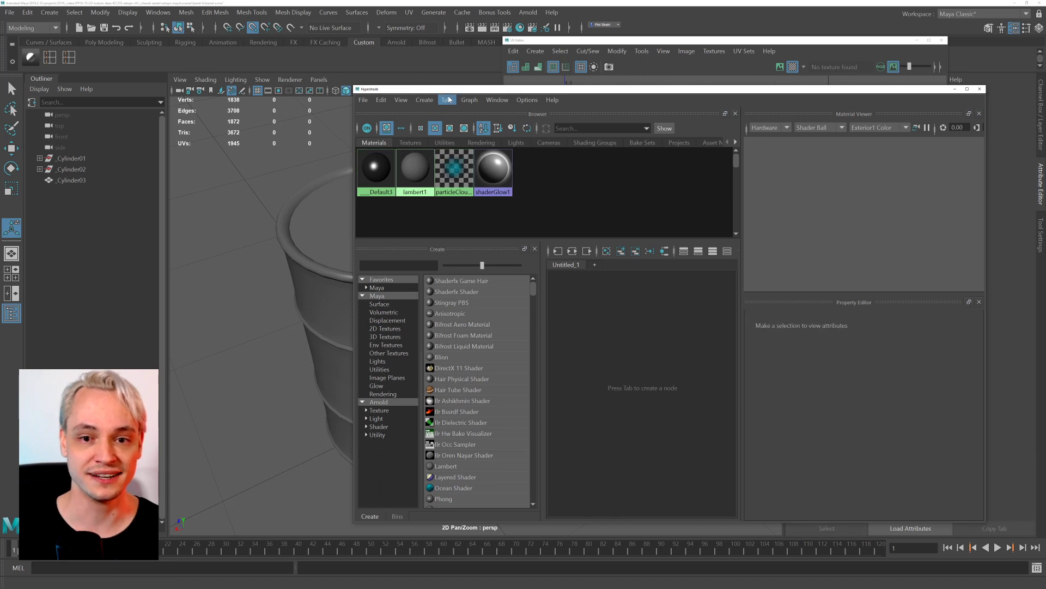
Open the render settings and review the available renderers, keeping Arnold Renderer.
drag(430, 91, 566, 64)
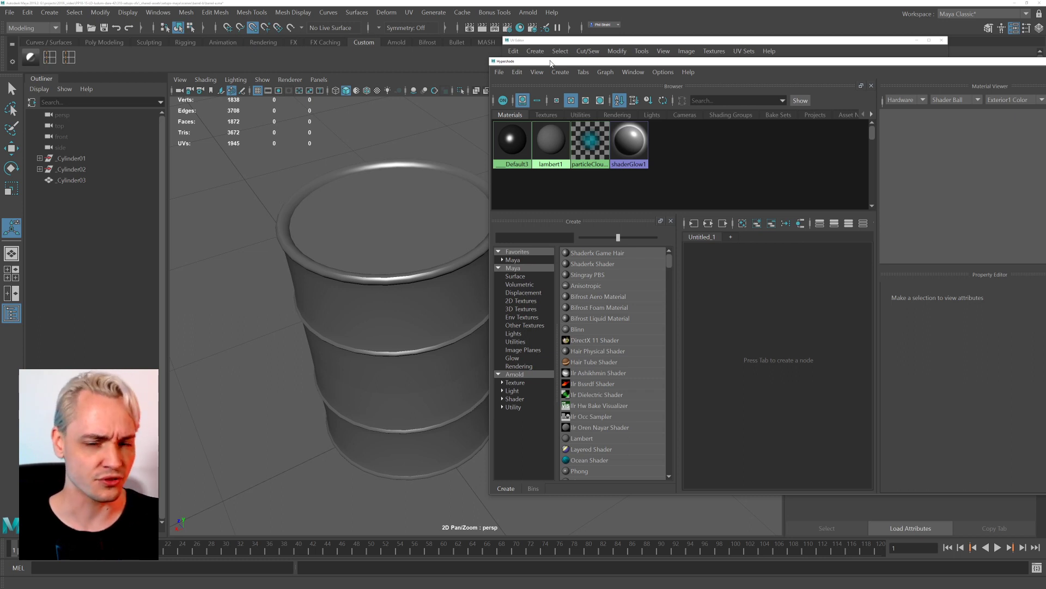
drag(547, 62, 269, 82)
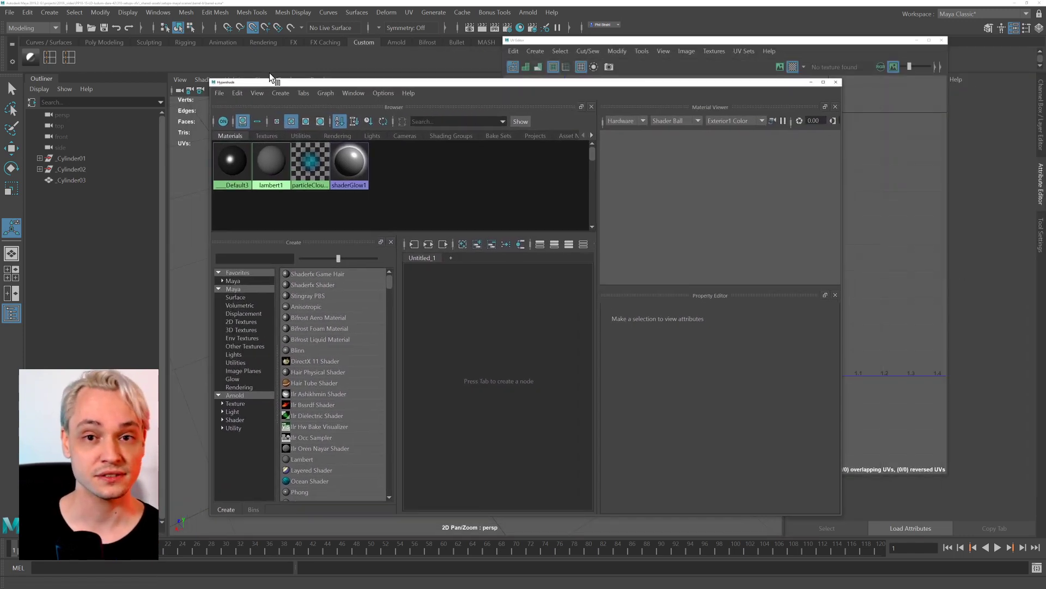
drag(270, 77, 175, 73)
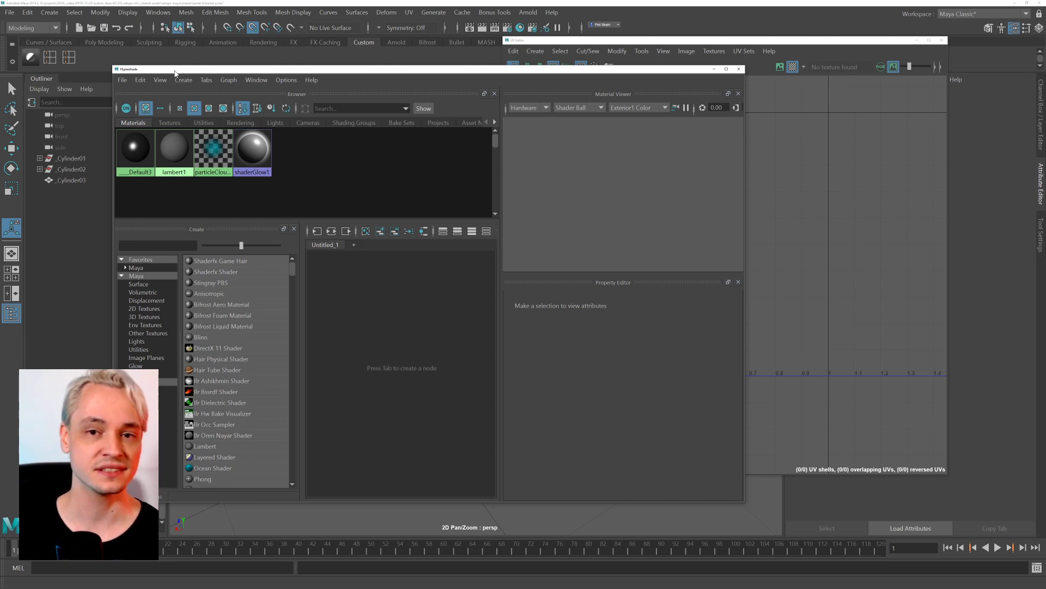
click(507, 27)
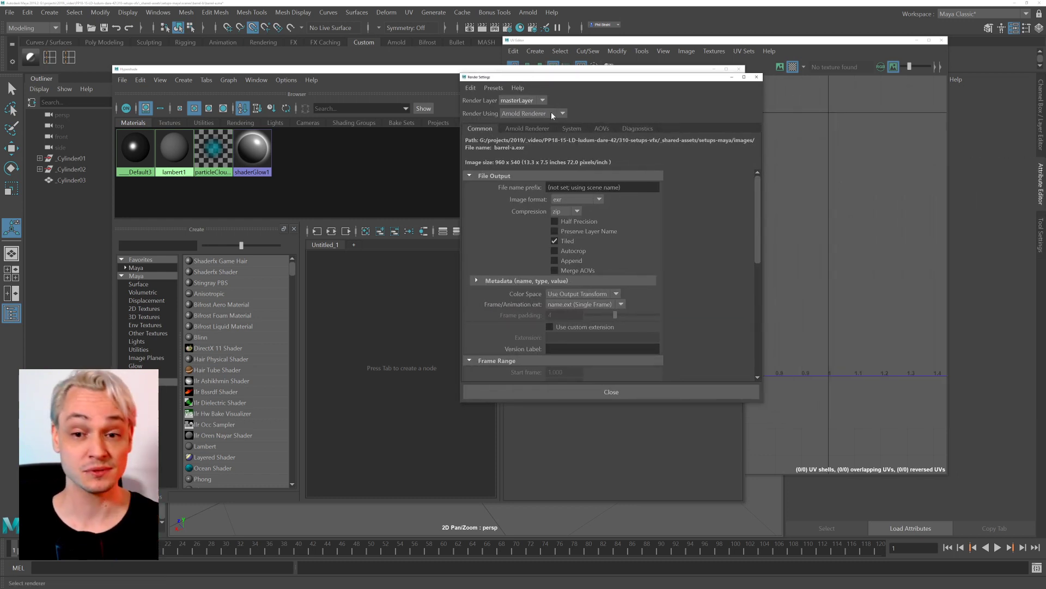
click(551, 113)
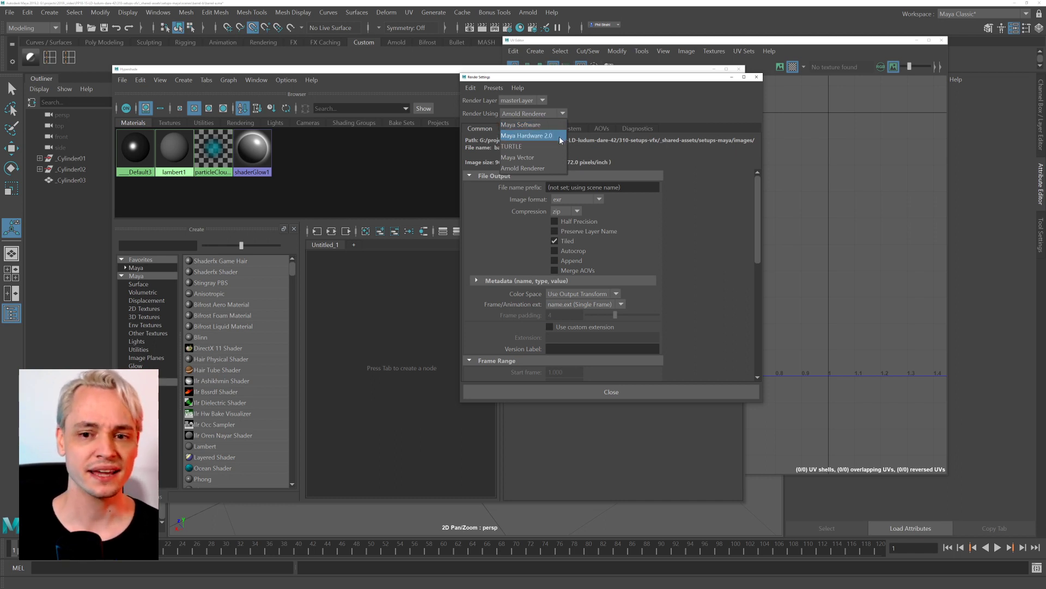
click(620, 78)
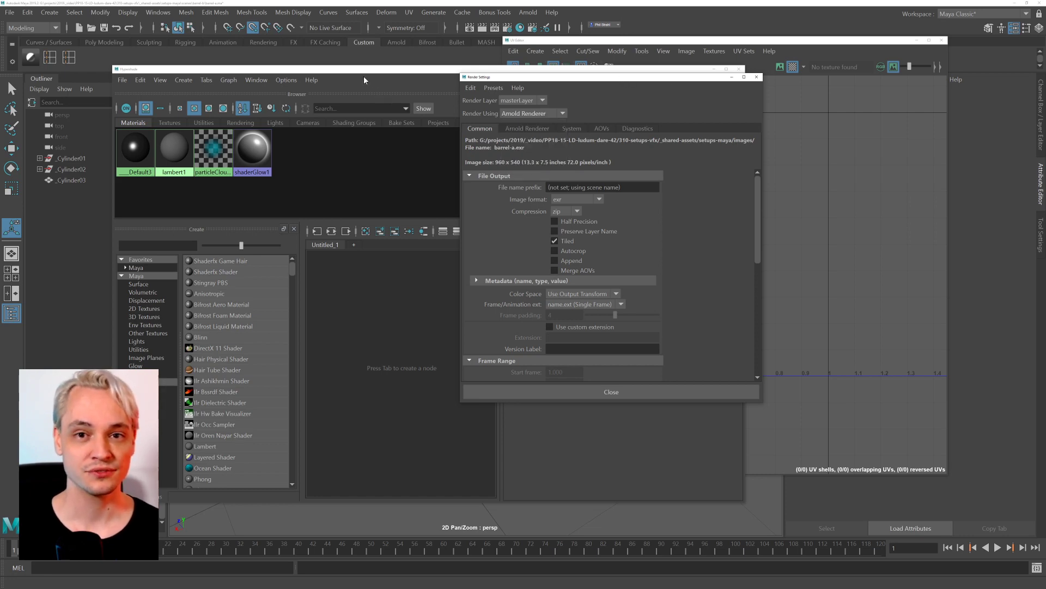
Open the Viewport 2.0 settings for the perspective view and clear the Hypershade and Render Settings windows away from the barrel.
drag(364, 71, 348, 257)
click(290, 80)
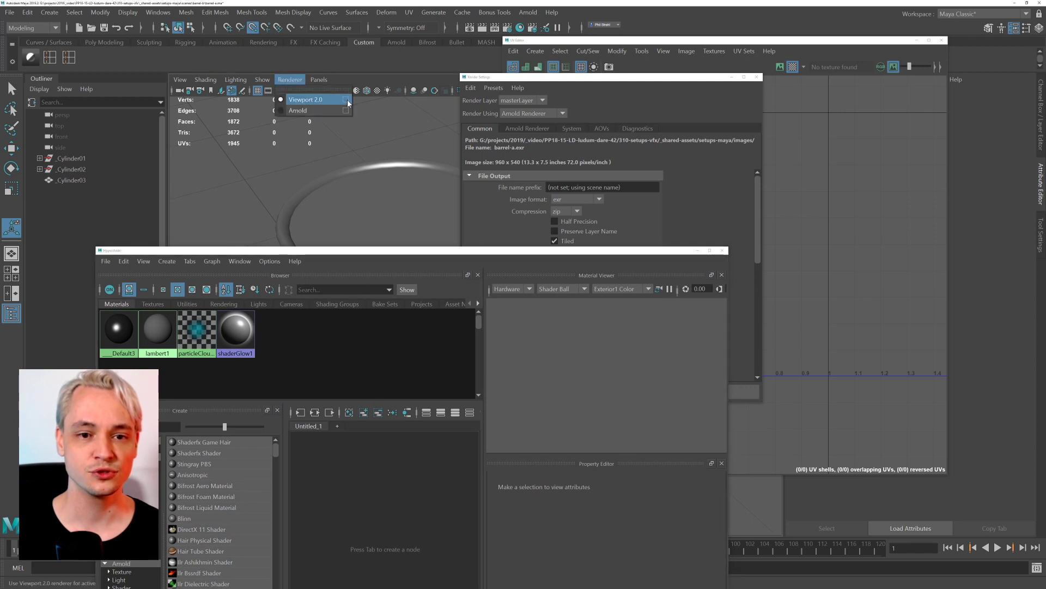
click(317, 100)
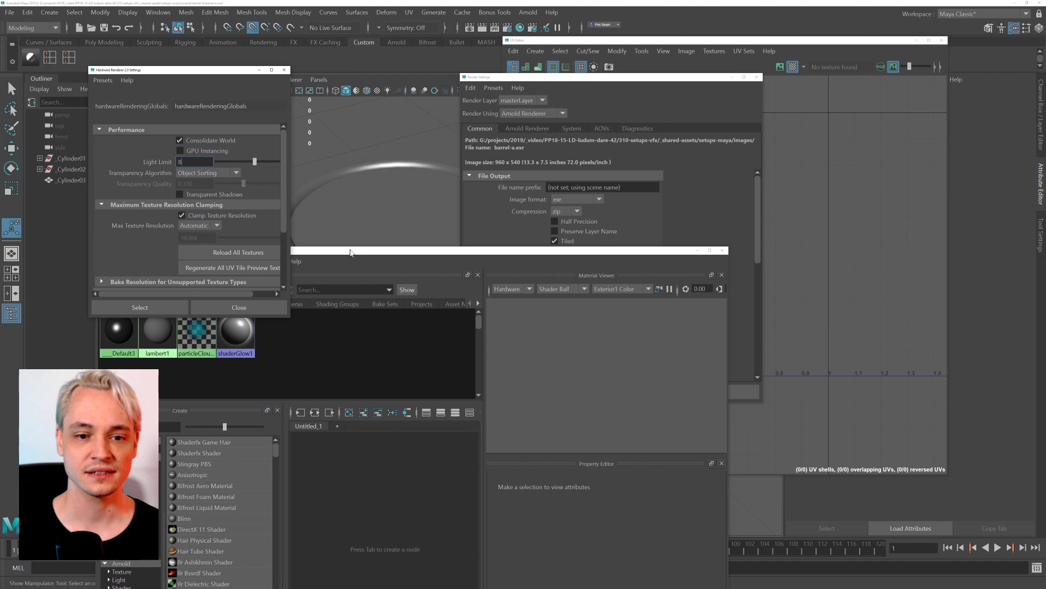
drag(351, 251, 919, 211)
drag(573, 77, 793, 69)
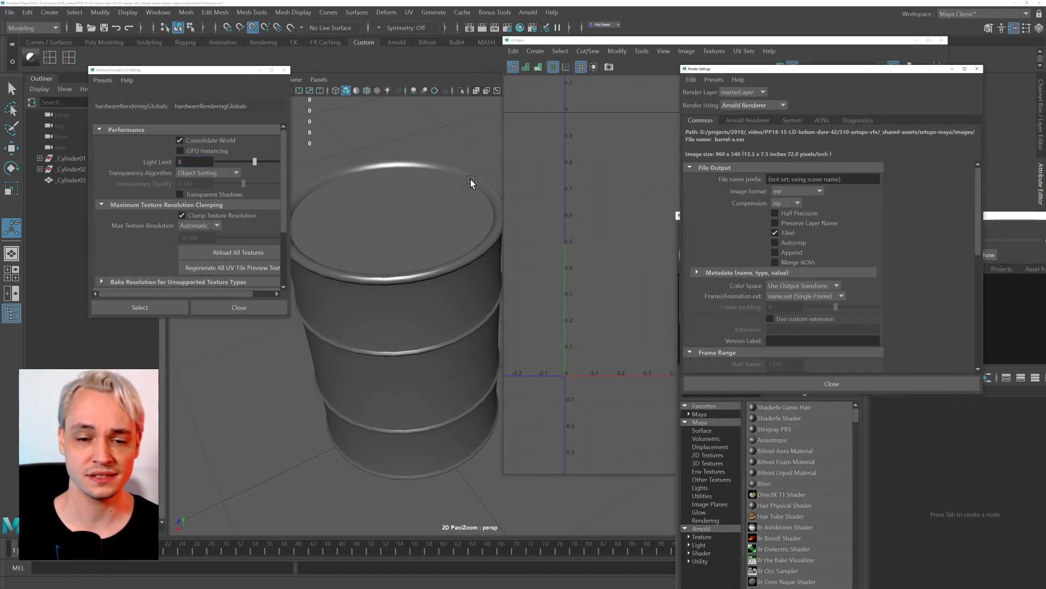
Enlarge the Hardware Renderer 2.0 settings window and enable Screen-space Ambient Occlusion for the barrel's viewport.
alt+drag(468, 183, 400, 234)
alt+right_drag(401, 234, 368, 248)
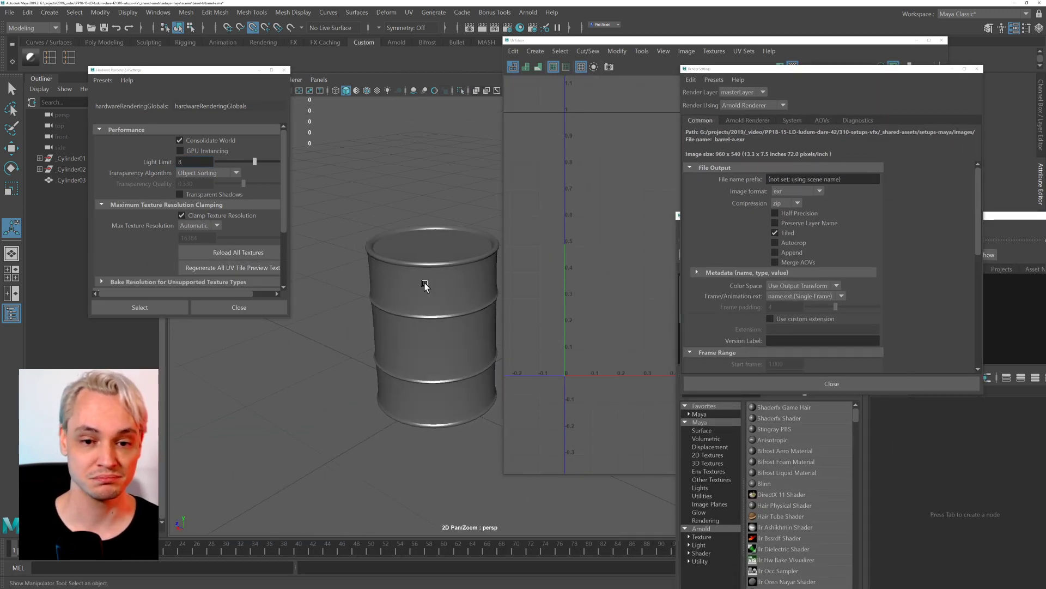
alt+middle_drag(451, 292, 435, 261)
alt+drag(435, 261, 234, 201)
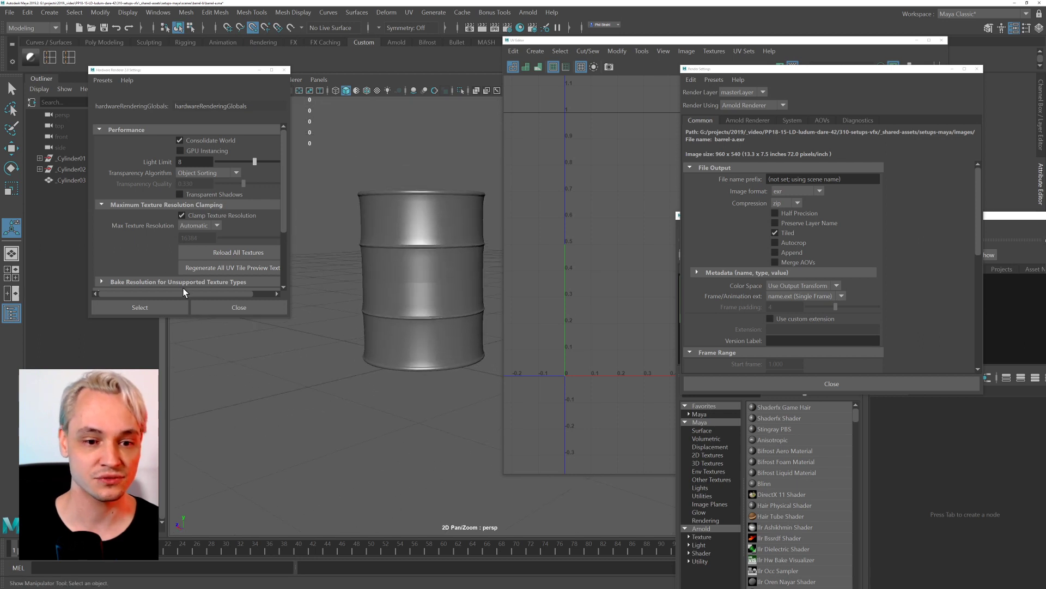
drag(289, 315, 385, 447)
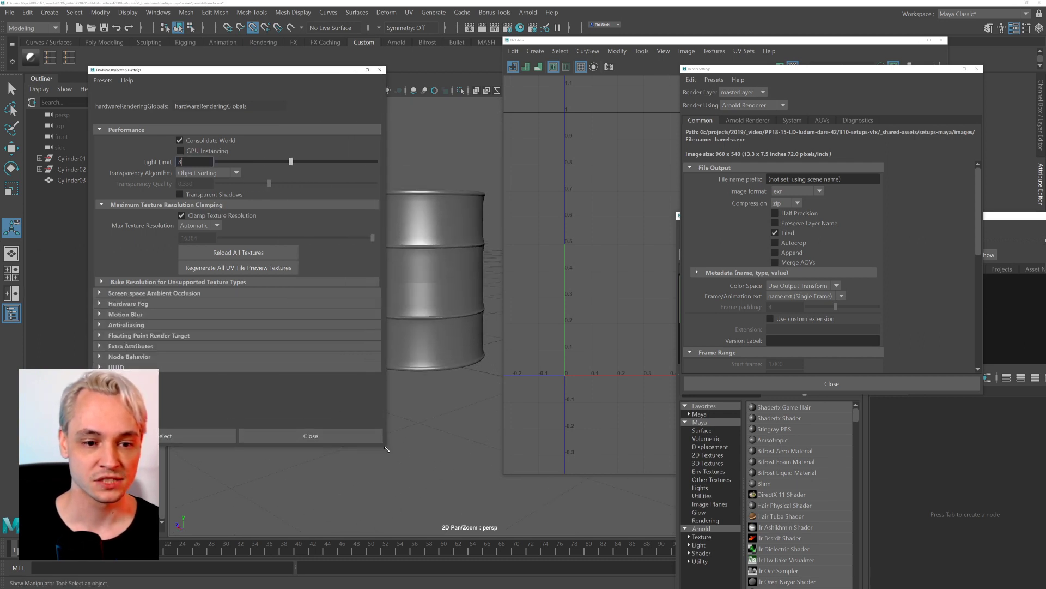
click(171, 292)
click(180, 304)
alt+drag(414, 287, 454, 298)
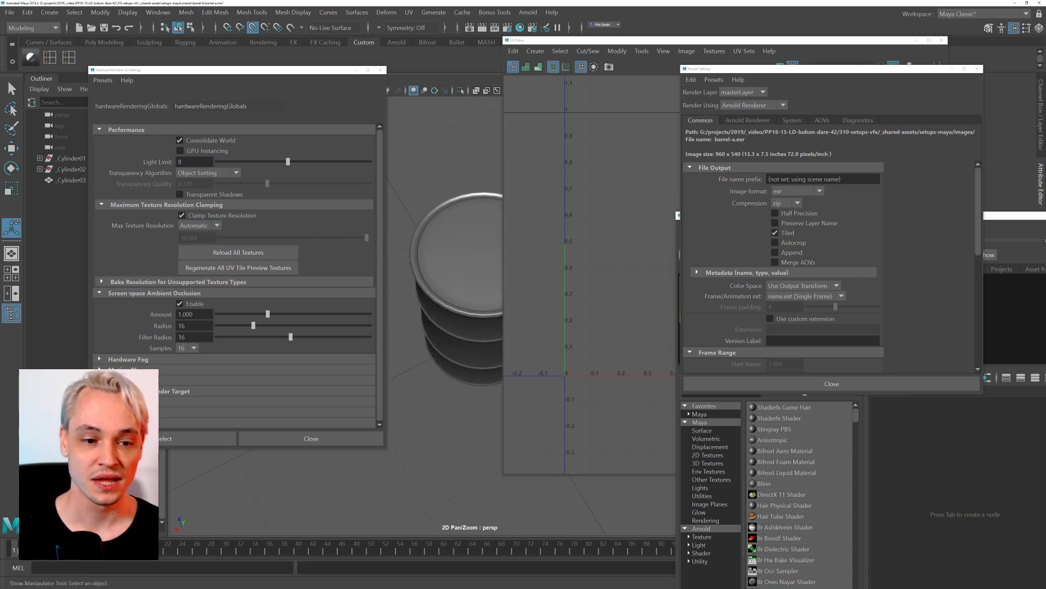
Review the Anti-aliasing options in the Hardware Renderer 2.0 settings and close that window.
click(188, 294)
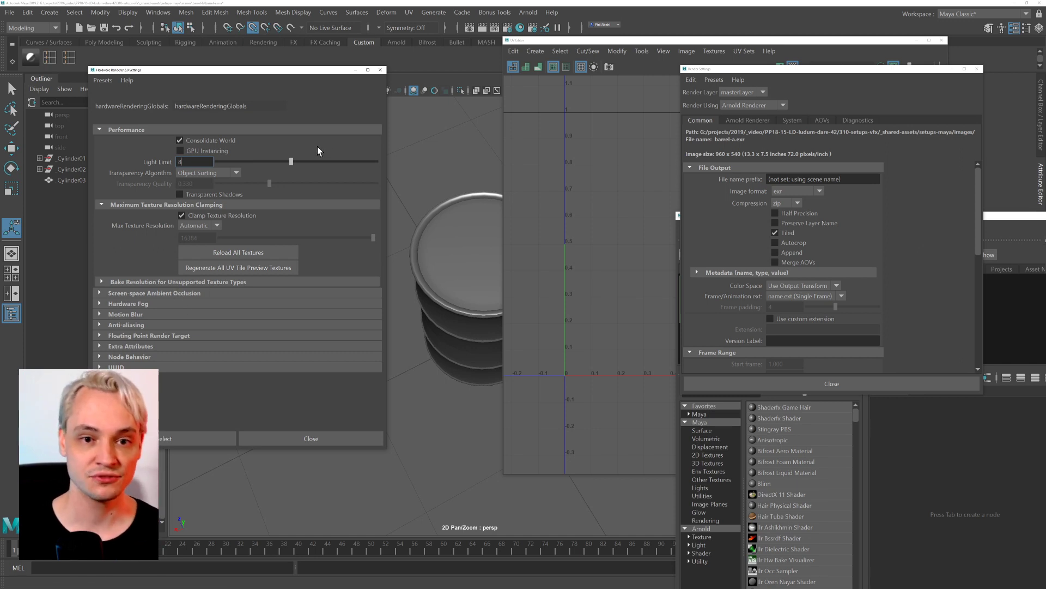
click(153, 324)
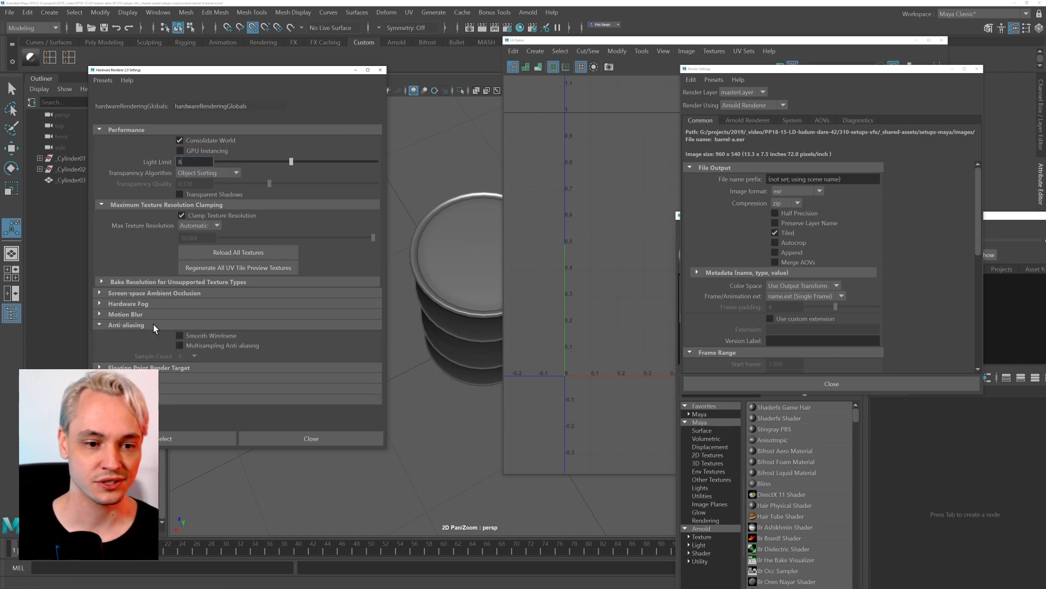
click(183, 325)
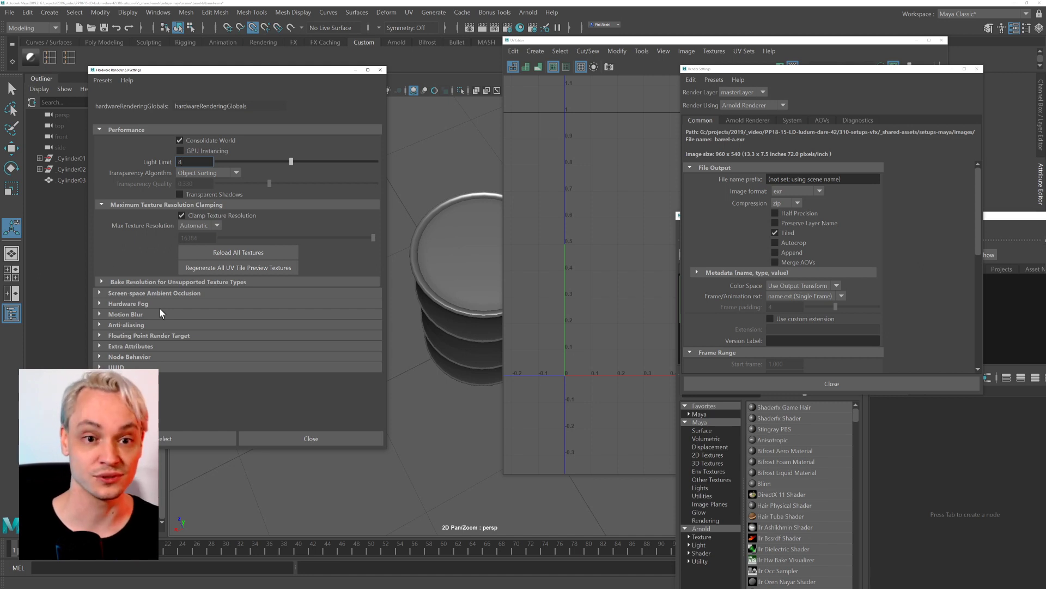
click(381, 69)
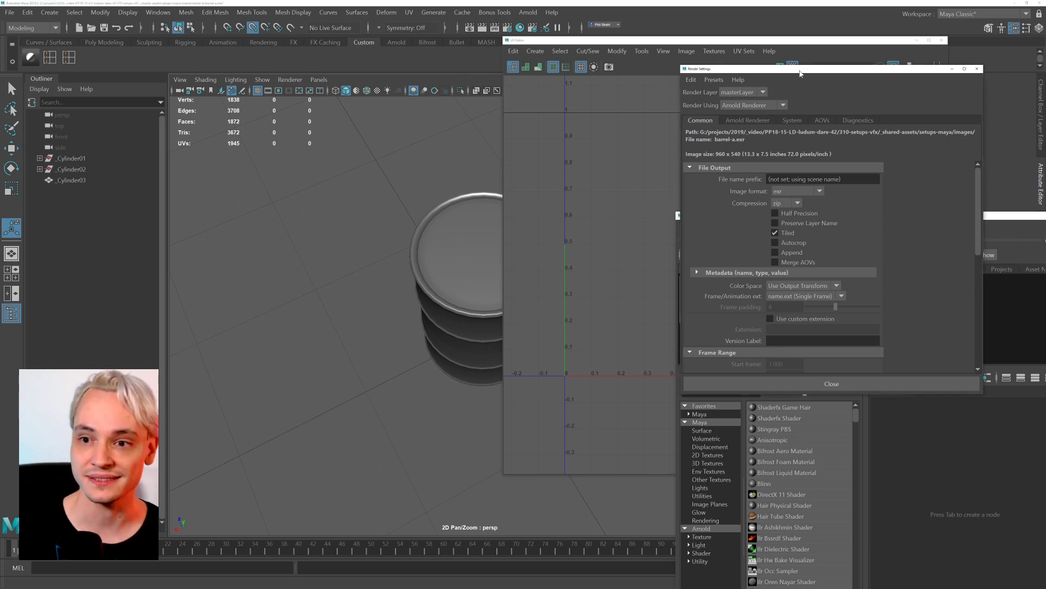
Check the renderer choices again, keeping Arnold Renderer, and arrange the Render Settings and Hypershade windows side by side.
drag(774, 69, 547, 52)
click(554, 88)
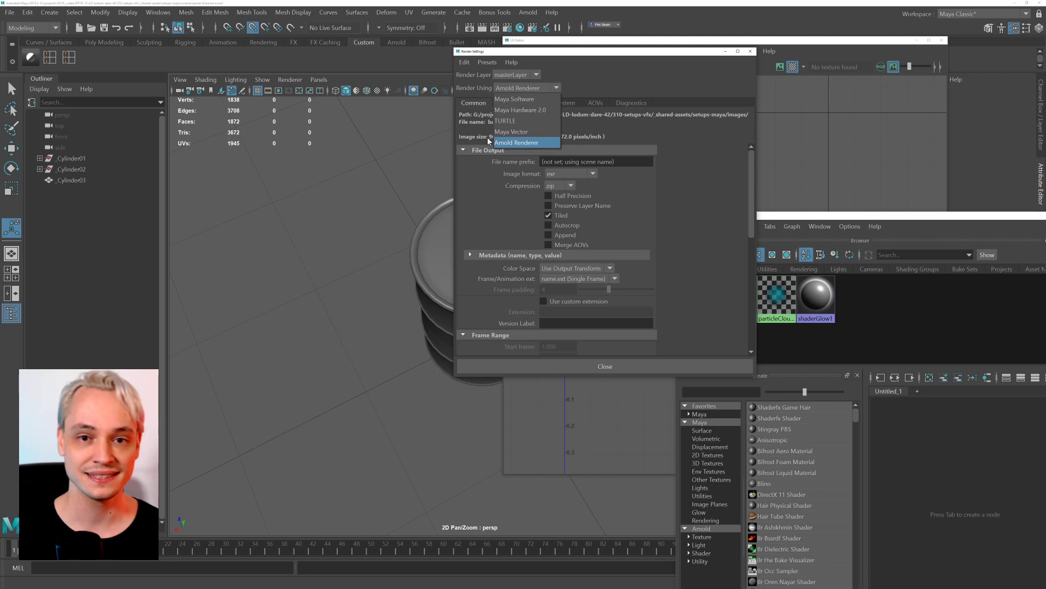
click(537, 88)
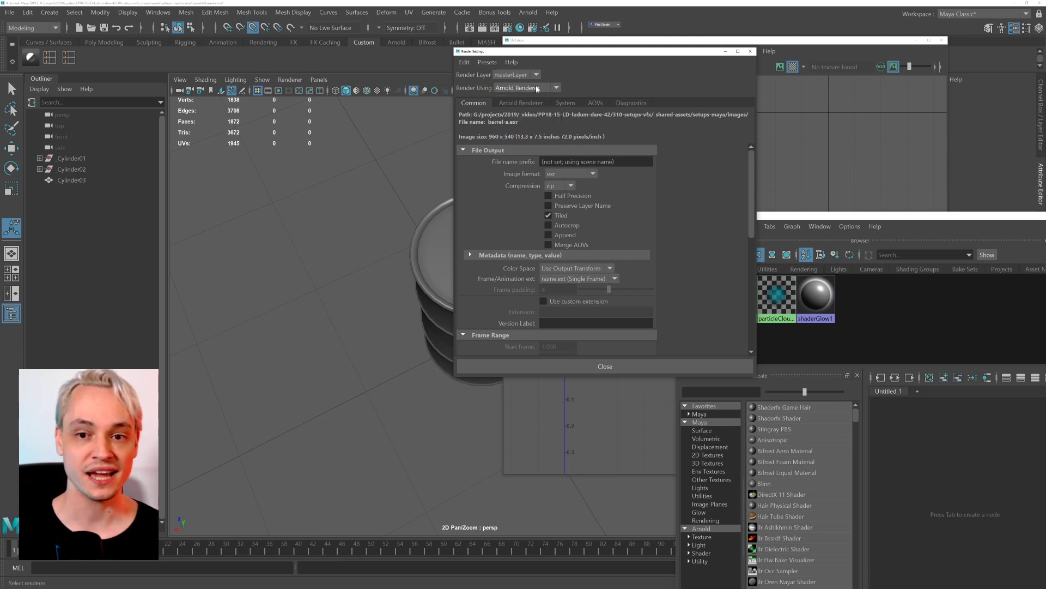
drag(537, 51, 450, 55)
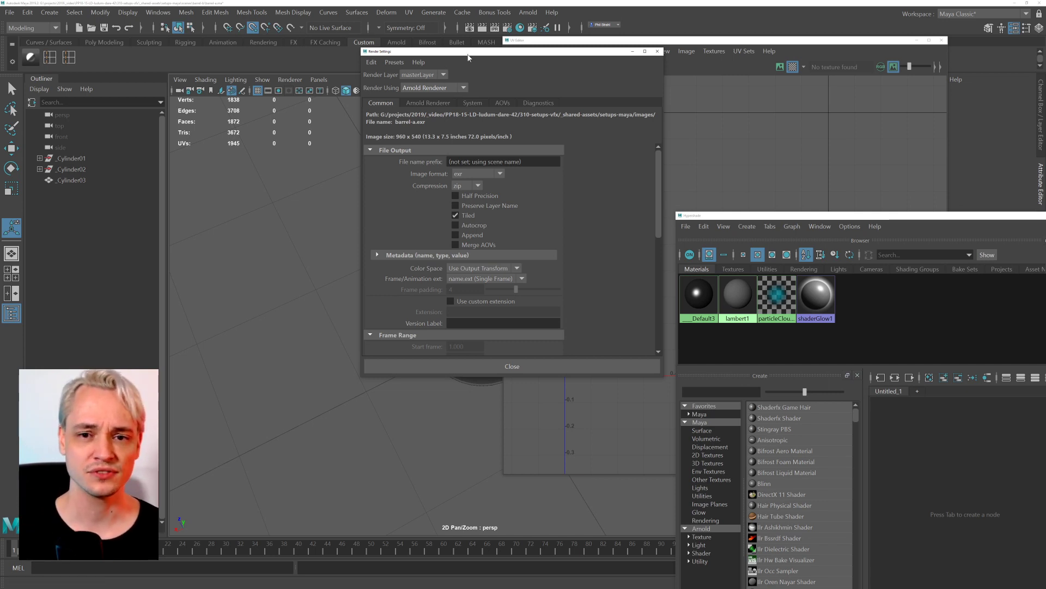
mouse_move(468, 54)
mouse_down()
mouse_move(457, 57)
mouse_move(474, 65)
mouse_up()
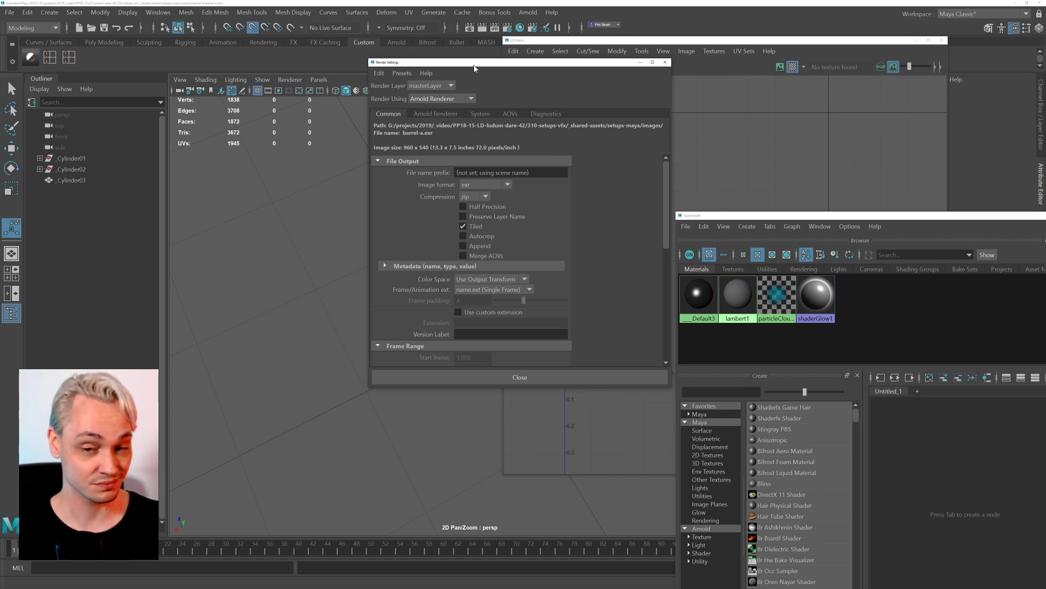
drag(474, 66, 112, 71)
drag(703, 216, 448, 42)
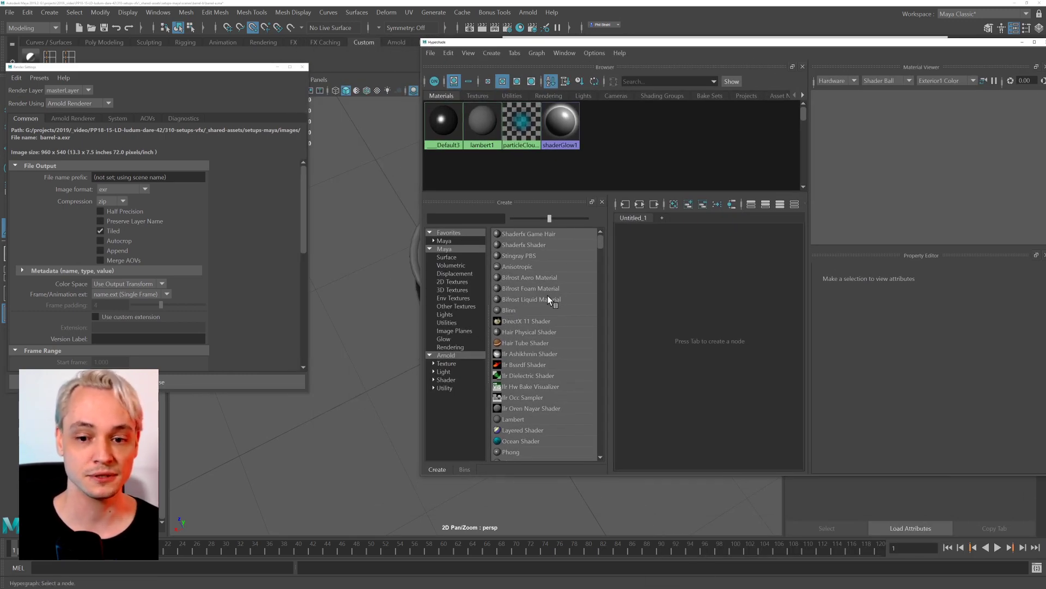
Look through Hypershade's list of creatable Maya shaders and textures for suitable material types.
scroll(532, 309, down, 2)
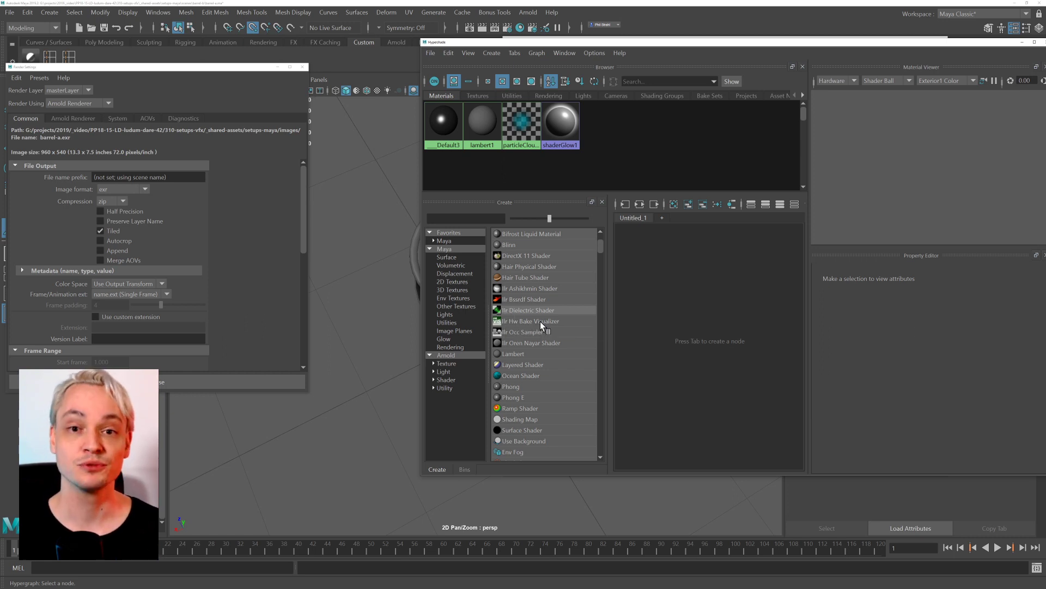
scroll(567, 394, down, 2)
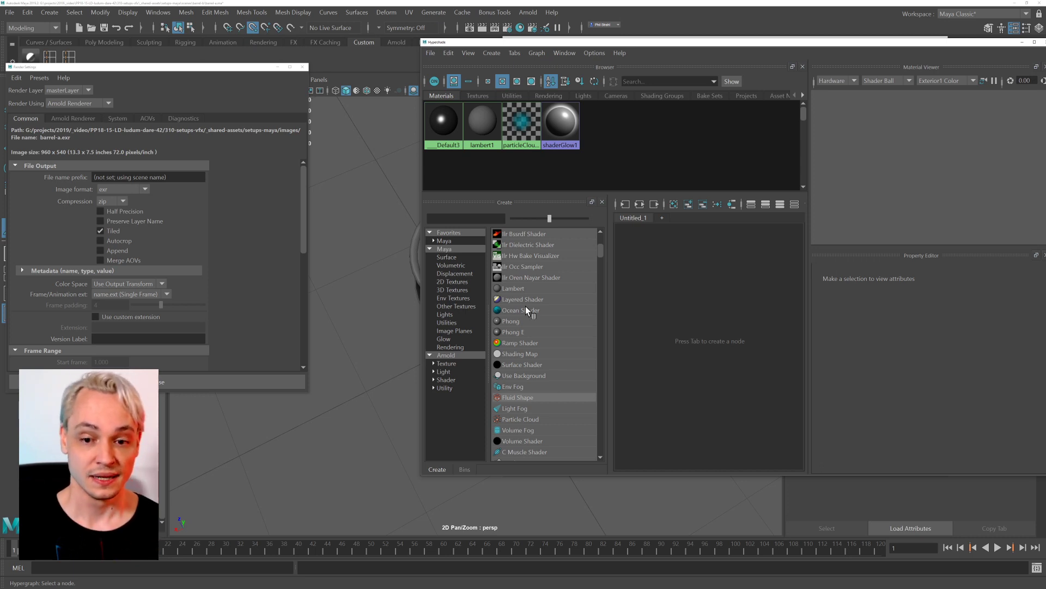
scroll(540, 327, up, 4)
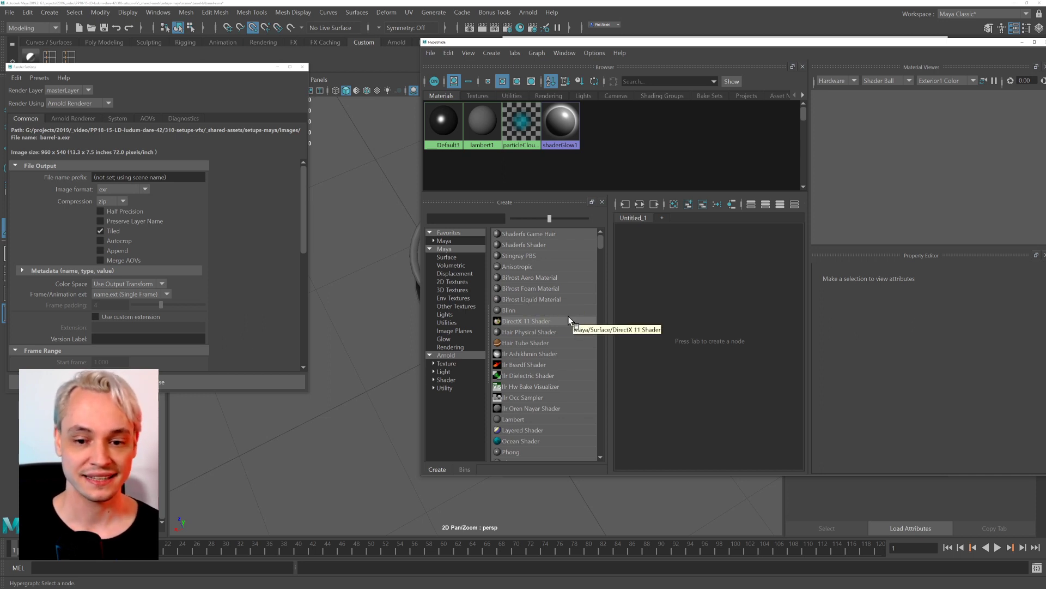
scroll(569, 325, down, 2)
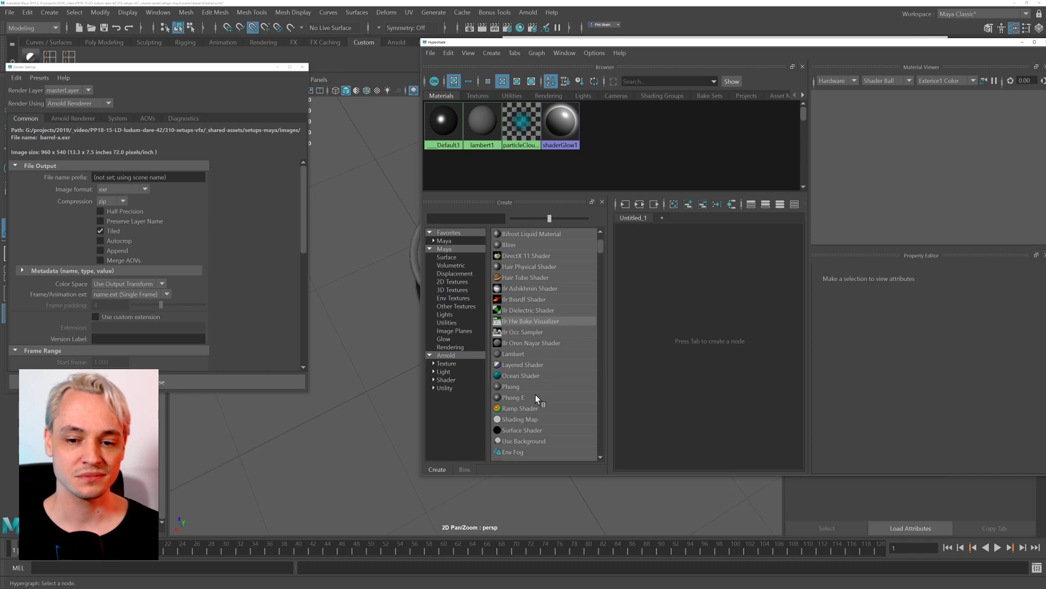
scroll(534, 399, up, 2)
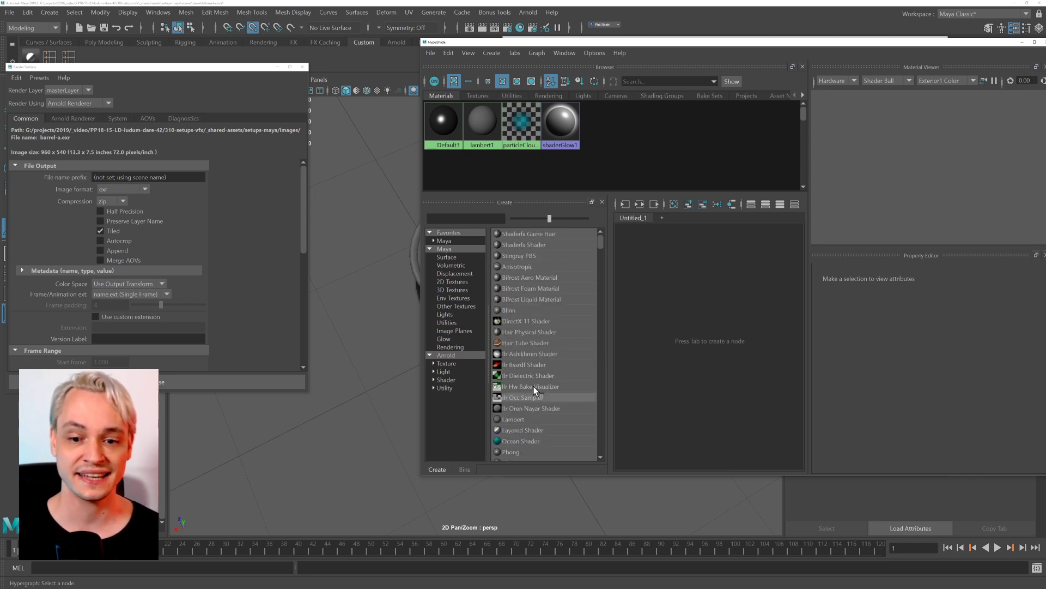
scroll(570, 389, down, 1)
scroll(570, 389, down, 7)
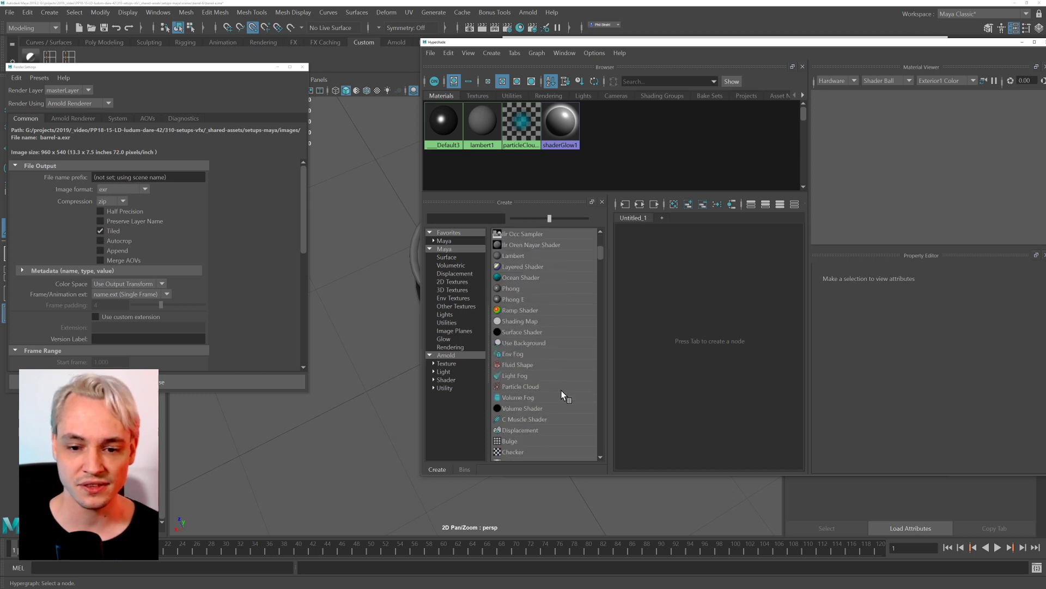
scroll(561, 395, down, 2)
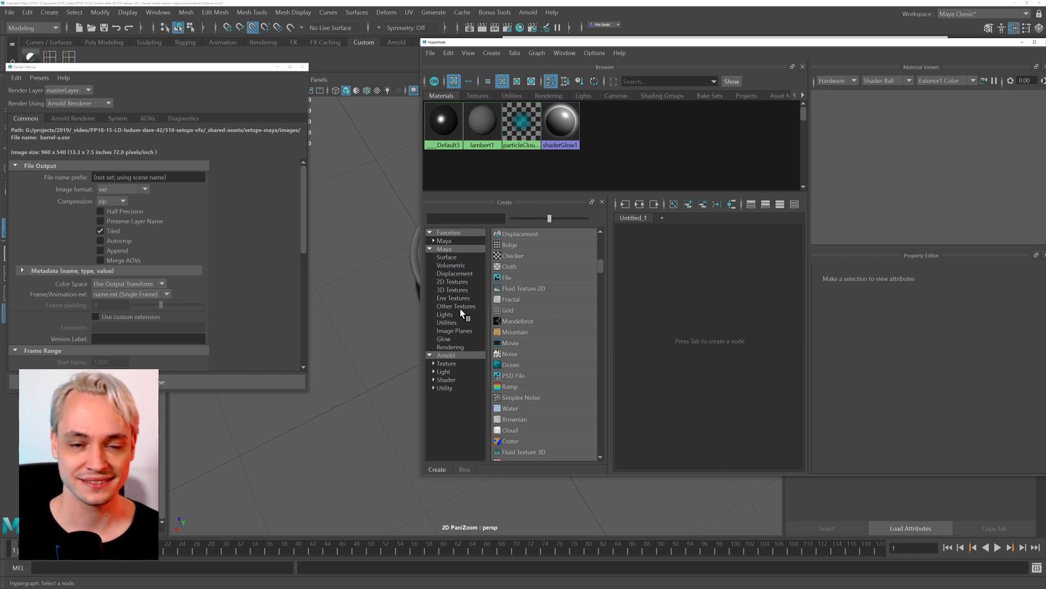
Narrow Hypershade's node list to Arnold shaders and create an aiStandardSurface material.
click(445, 356)
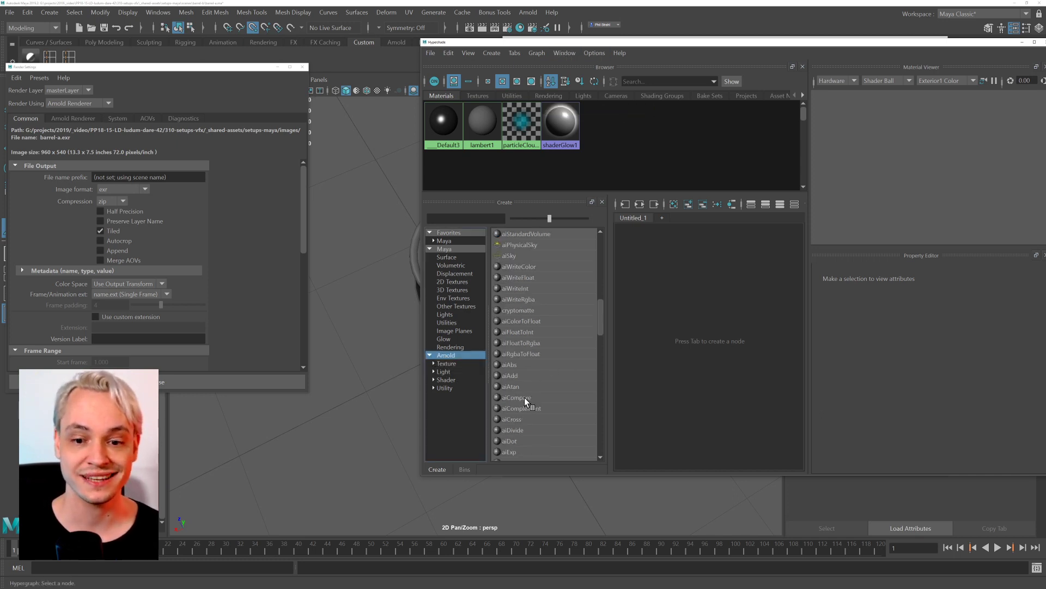
scroll(529, 403, down, 8)
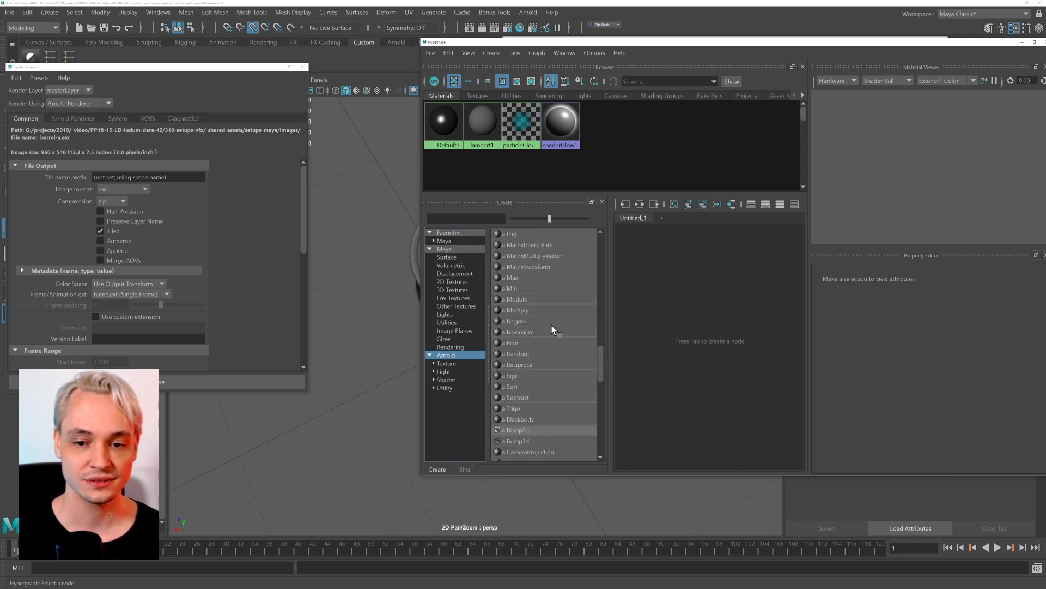
scroll(545, 391, down, 4)
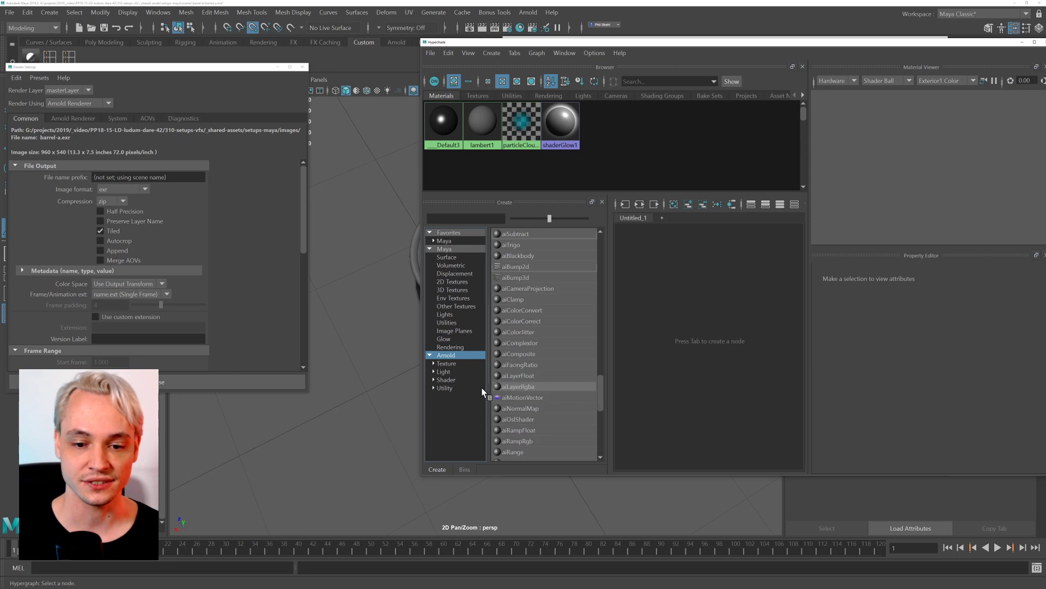
click(467, 380)
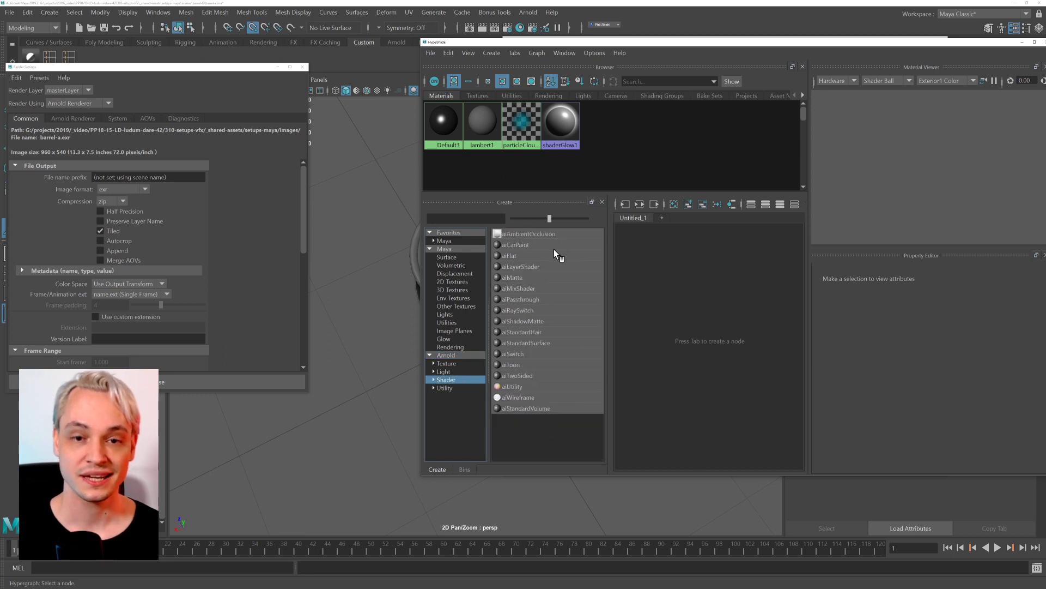
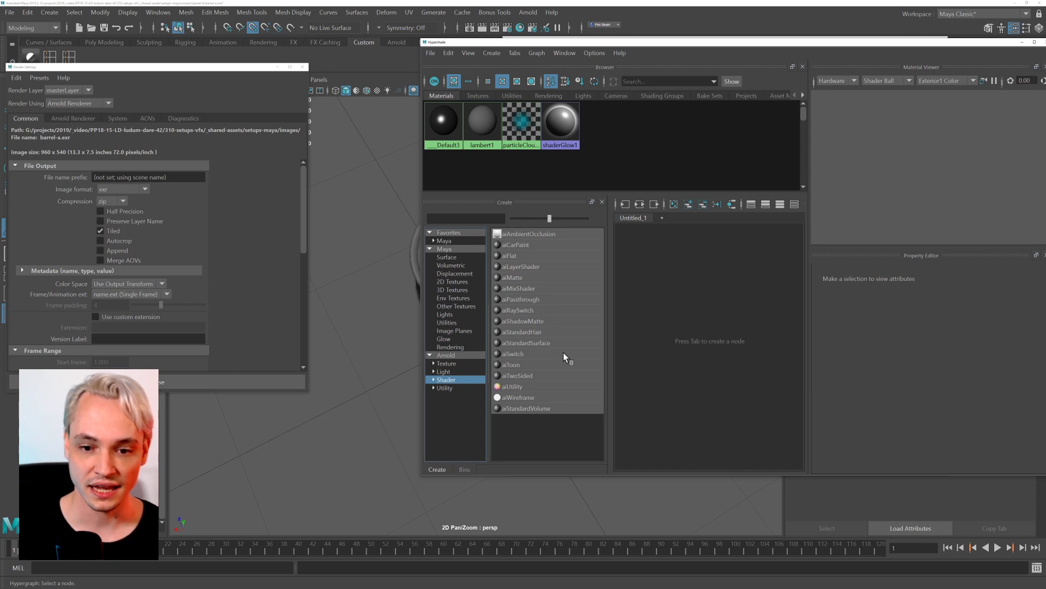
click(555, 344)
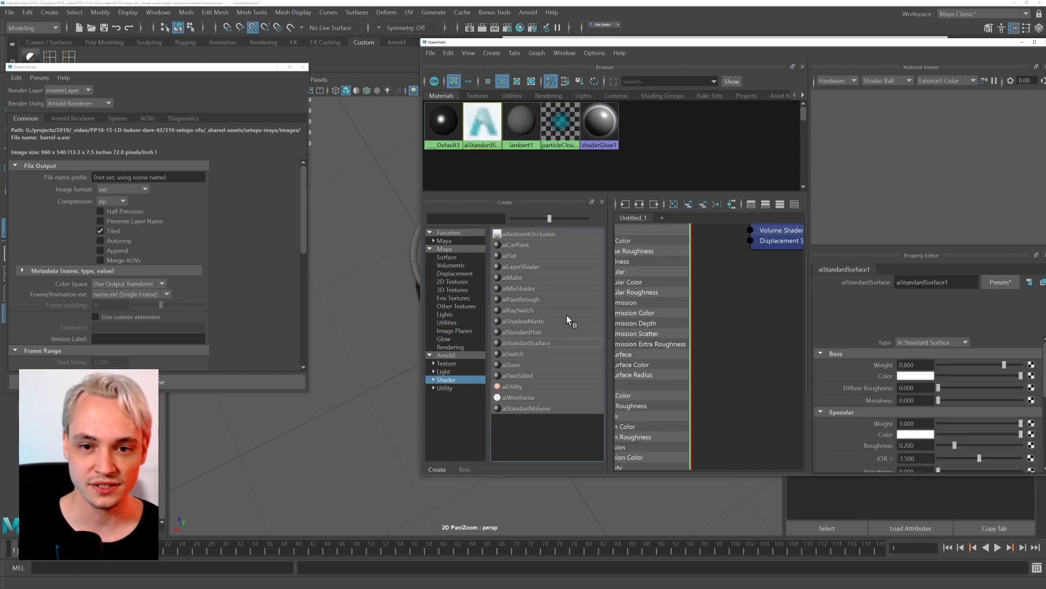
Move Hypershade off the barrel and assign the aiStandardSurface1 material to the barrel mesh.
drag(586, 42, 807, 45)
mouse_move(703, 127)
middle_down()
mouse_move(467, 262)
mouse_move(427, 224)
mouse_move(459, 191)
mouse_move(404, 203)
middle_up()
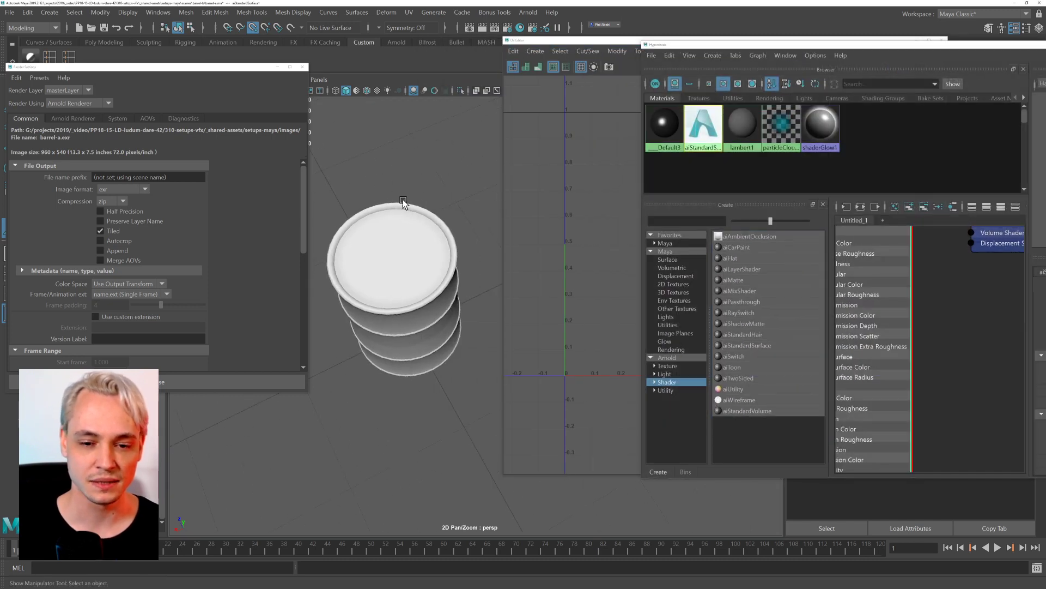
alt+drag(404, 203, 348, 171)
Close the Render Settings and UV Editor windows and place Hypershade beside the barrel.
click(303, 67)
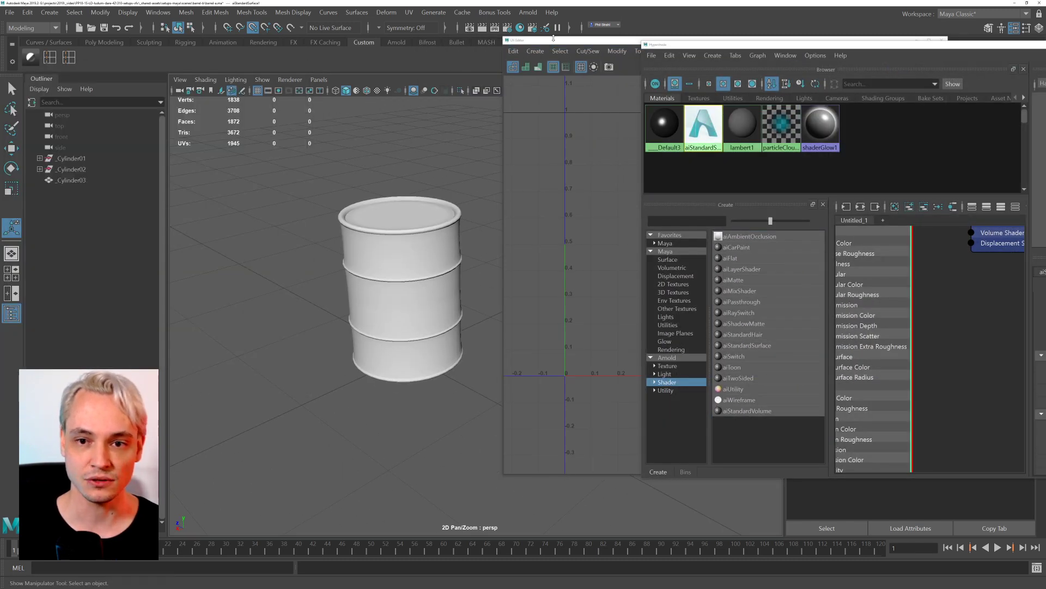
double_click(507, 41)
drag(833, 47, 727, 53)
Delete the construction history of all objects in the scene.
click(27, 13)
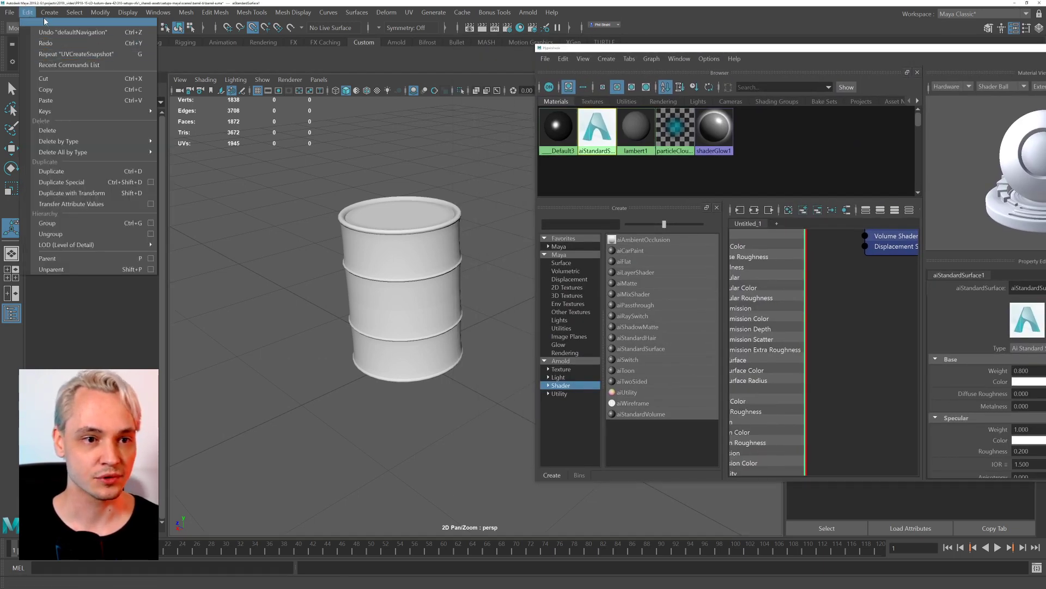
mouse_move(75, 13)
mouse_move(93, 43)
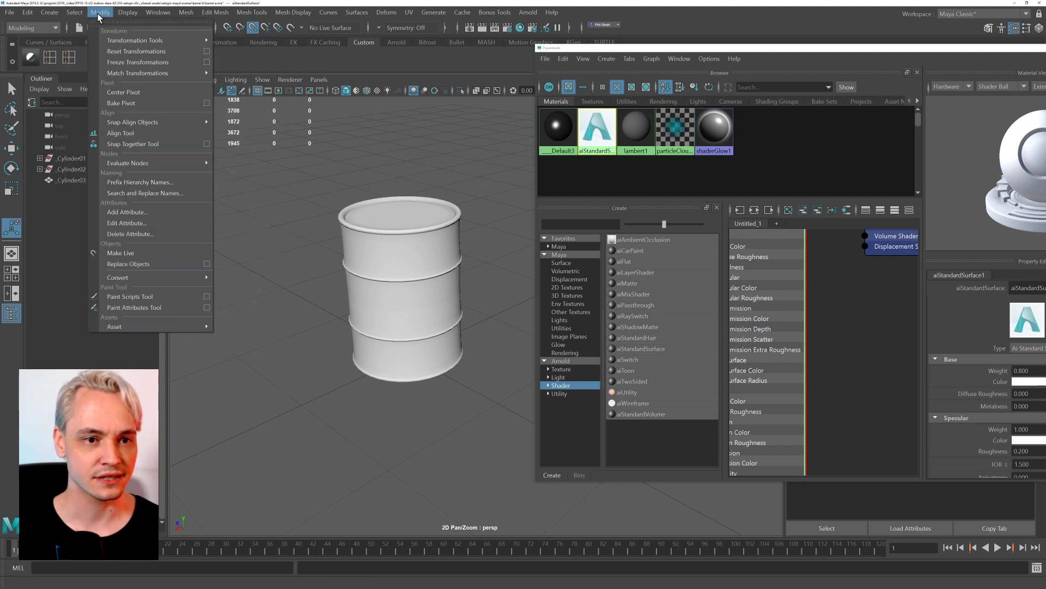
mouse_move(31, 17)
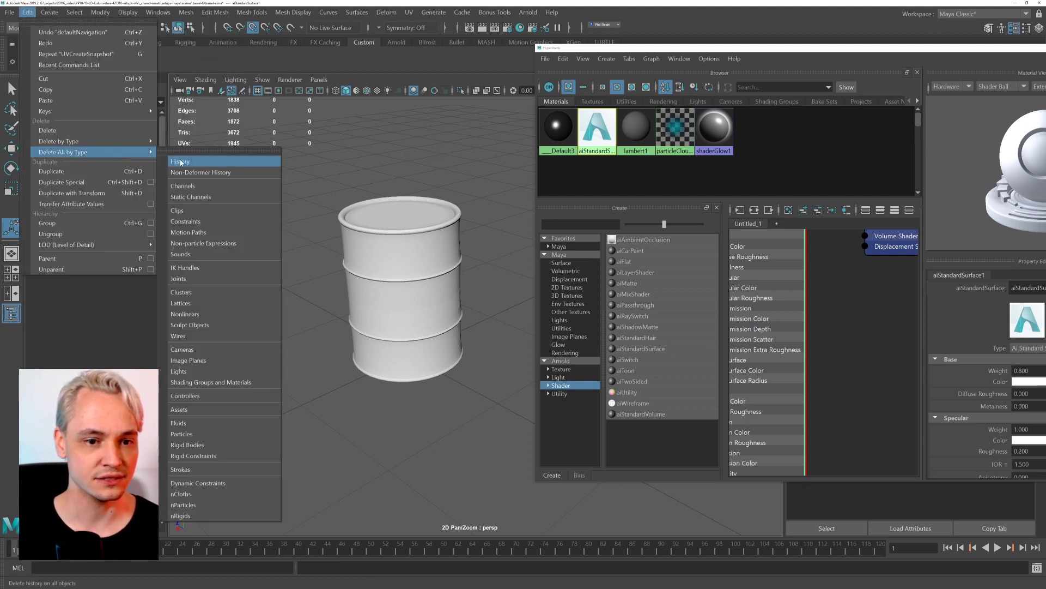
click(182, 161)
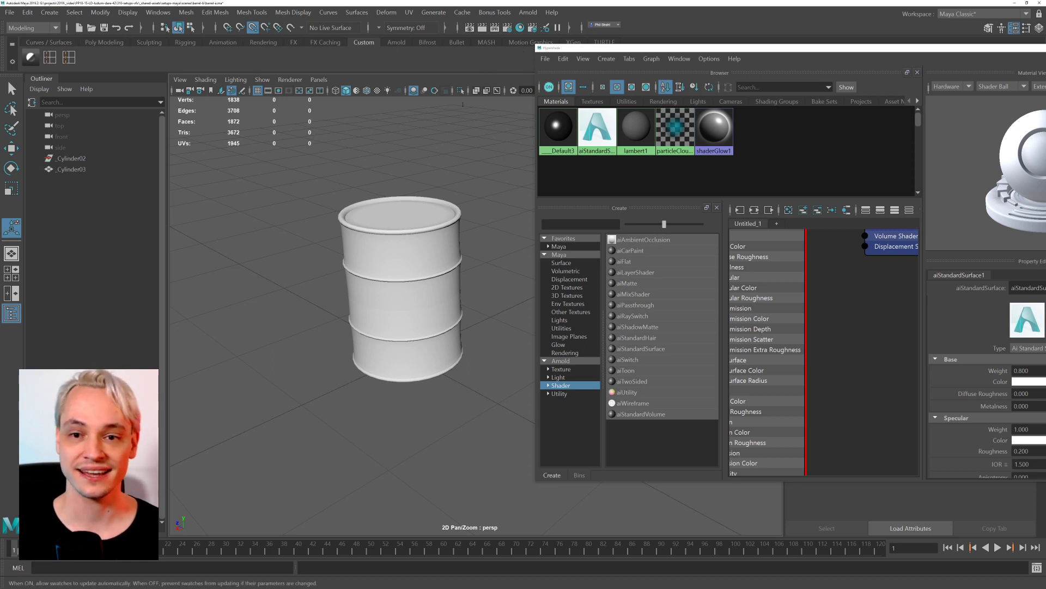
Move Hypershade out of the viewport and rename the barrel mesh _Cylinder03 to barrel_b.
click(79, 172)
key(f)
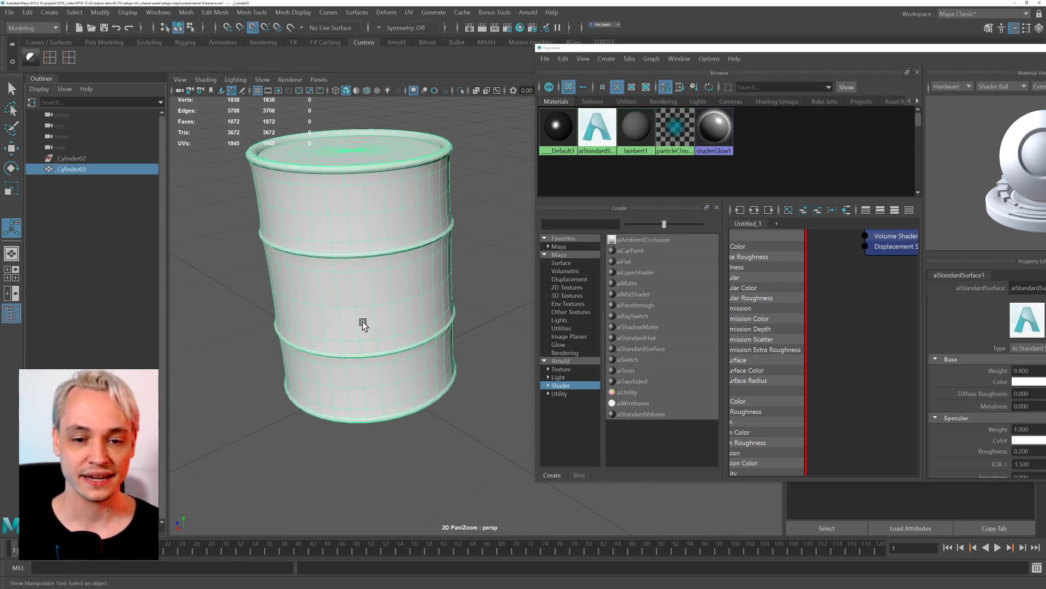
drag(655, 48, 1045, 124)
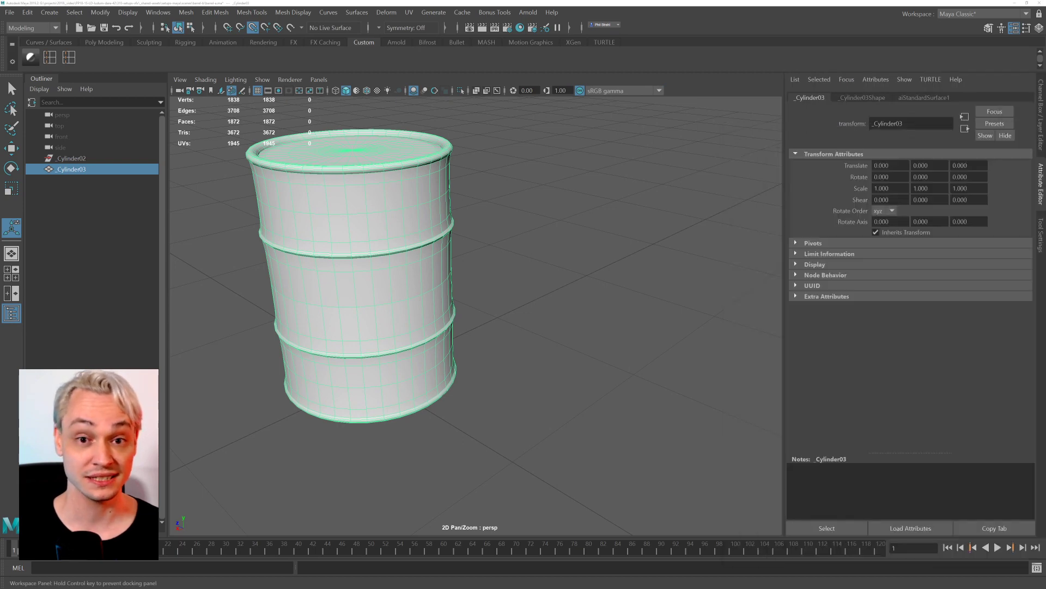
double_click(83, 170)
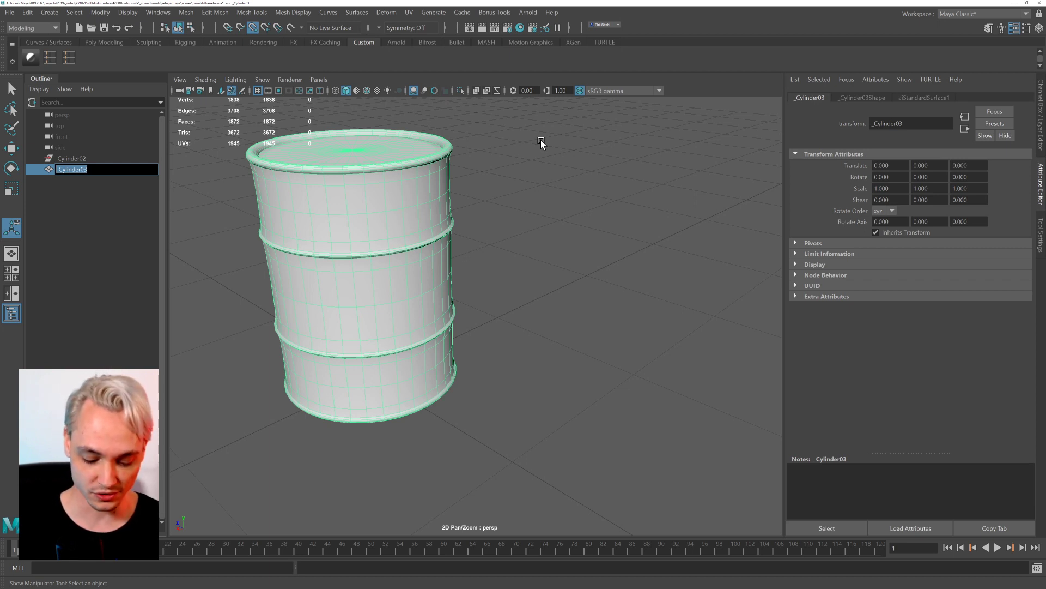
text(barrel)
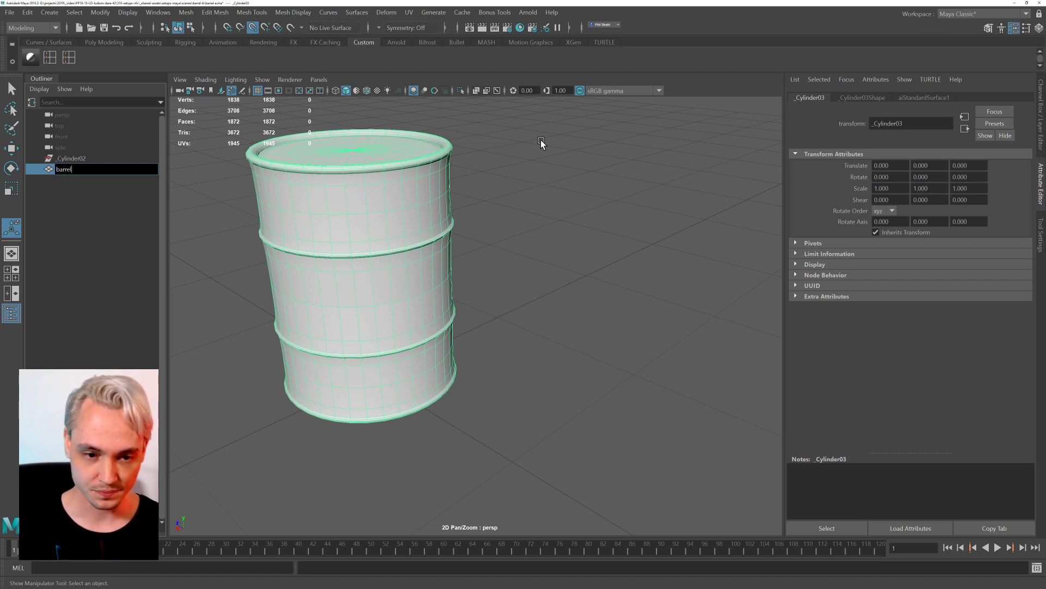
text(_b)
key(Return)
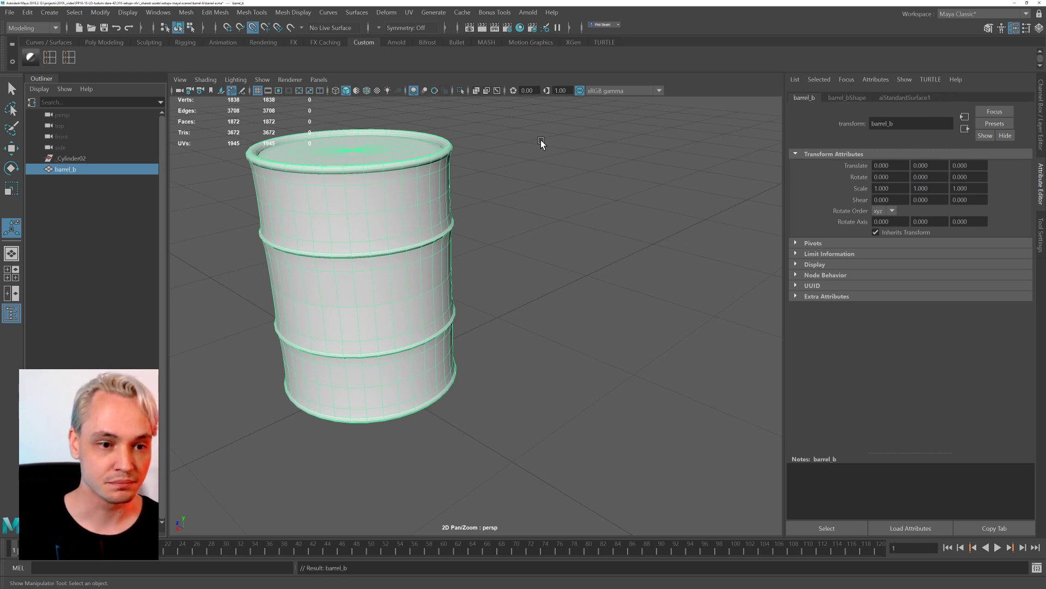
Delete the leftover _Cylinder02 object and select the barrel_b mesh.
click(112, 158)
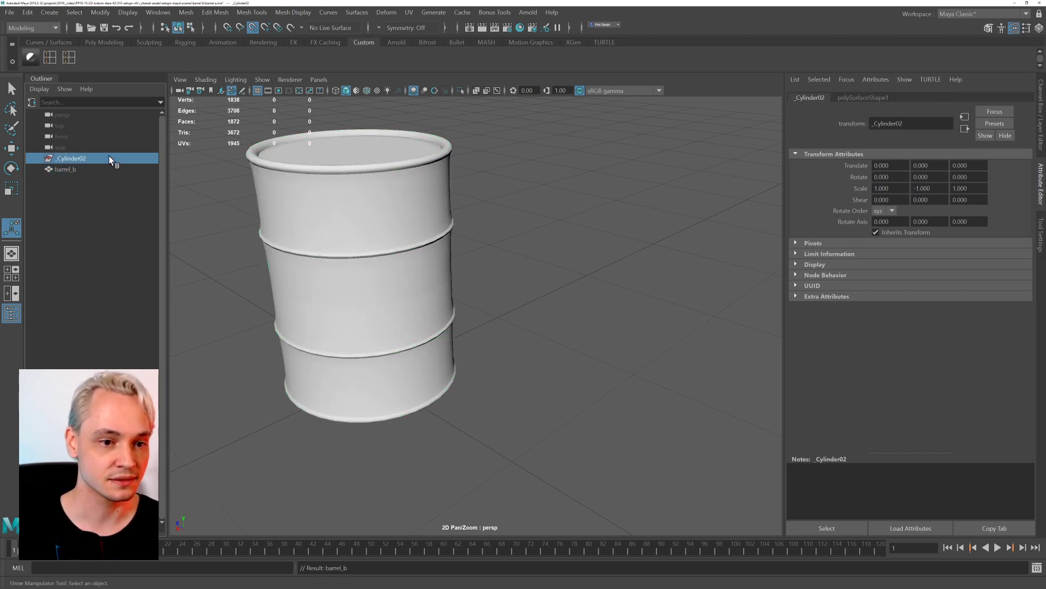
key(Delete)
click(66, 159)
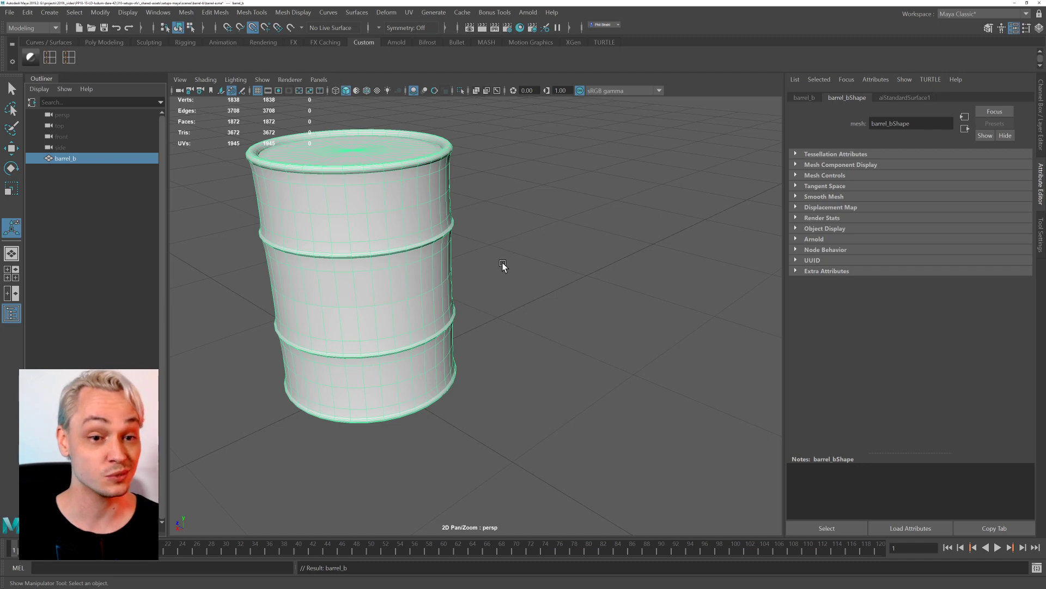
Bring Hypershade back over the viewport and delete the leftover item in its material browser.
drag(1045, 92, 367, 35)
click(375, 168)
key(Delete)
click(366, 151)
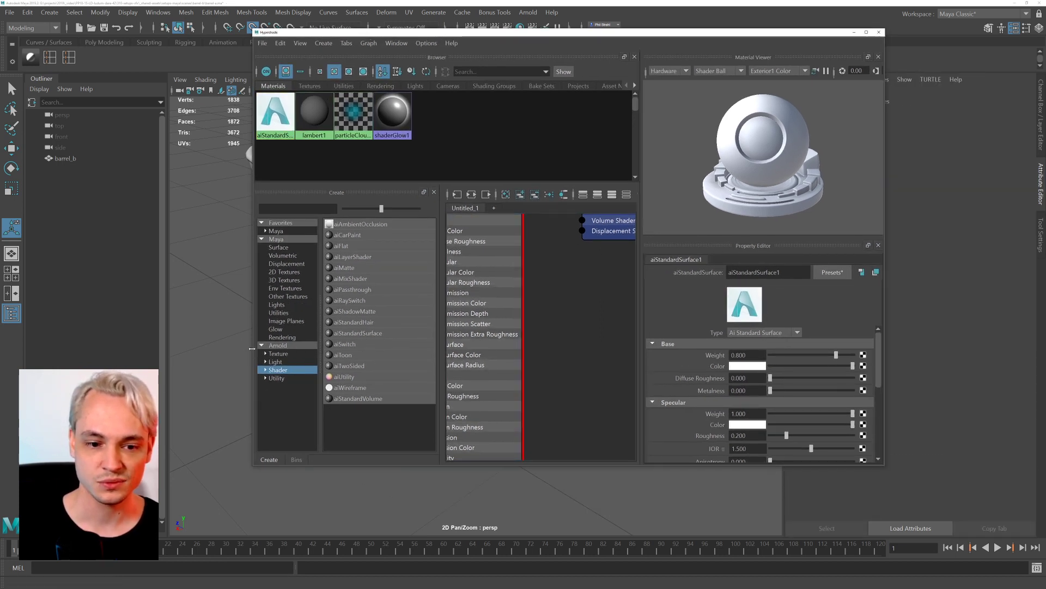
Enlarge the Hypershade window and bring the entire aiStandardSurface1 shader network into view.
drag(250, 350, 130, 349)
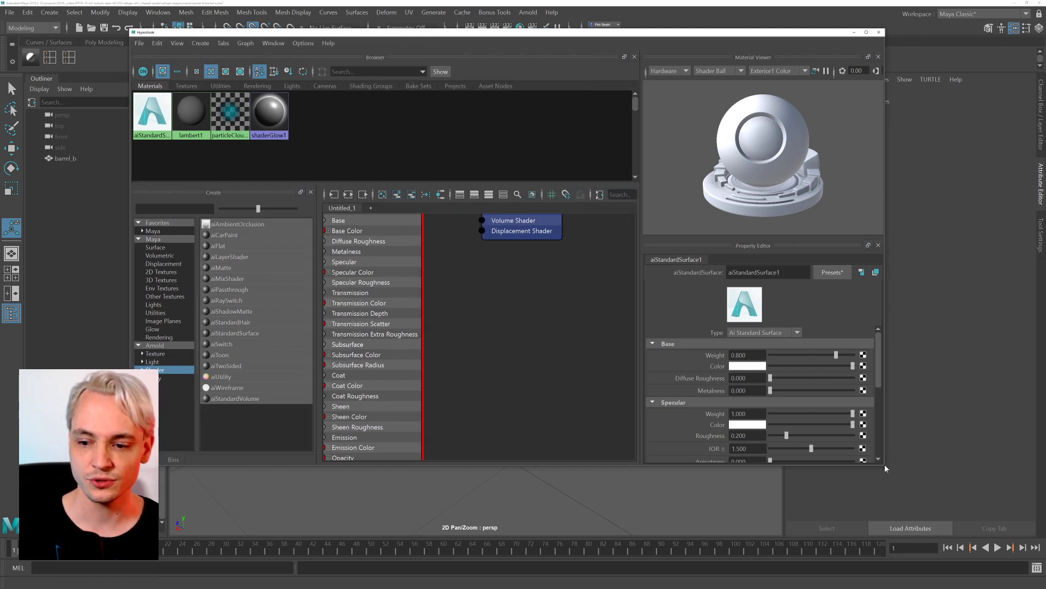
drag(885, 468, 999, 541)
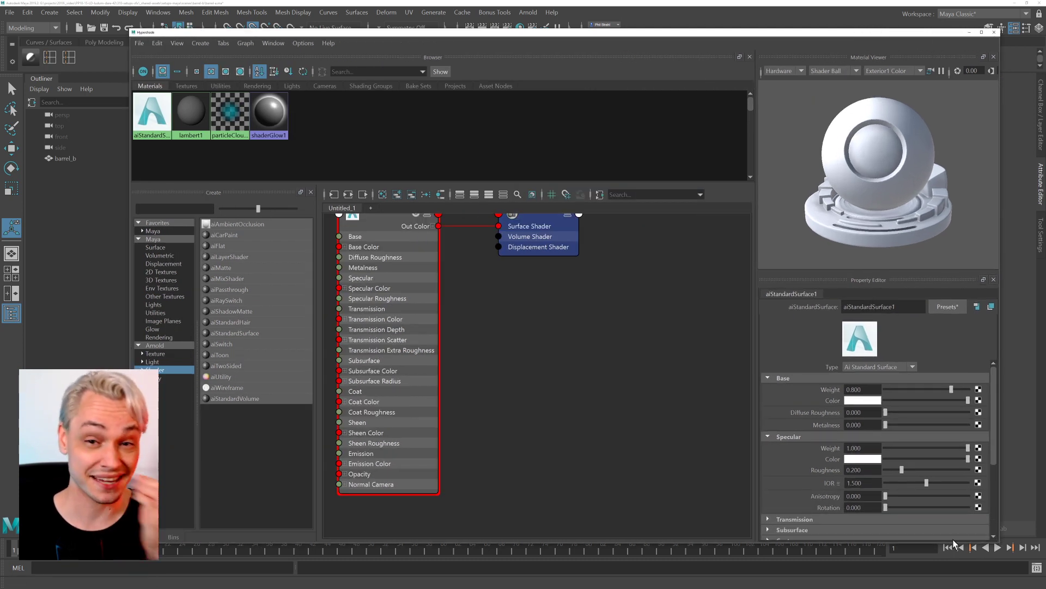
scroll(635, 390, down, 4)
scroll(626, 388, up, 4)
alt+middle_drag(572, 367, 620, 382)
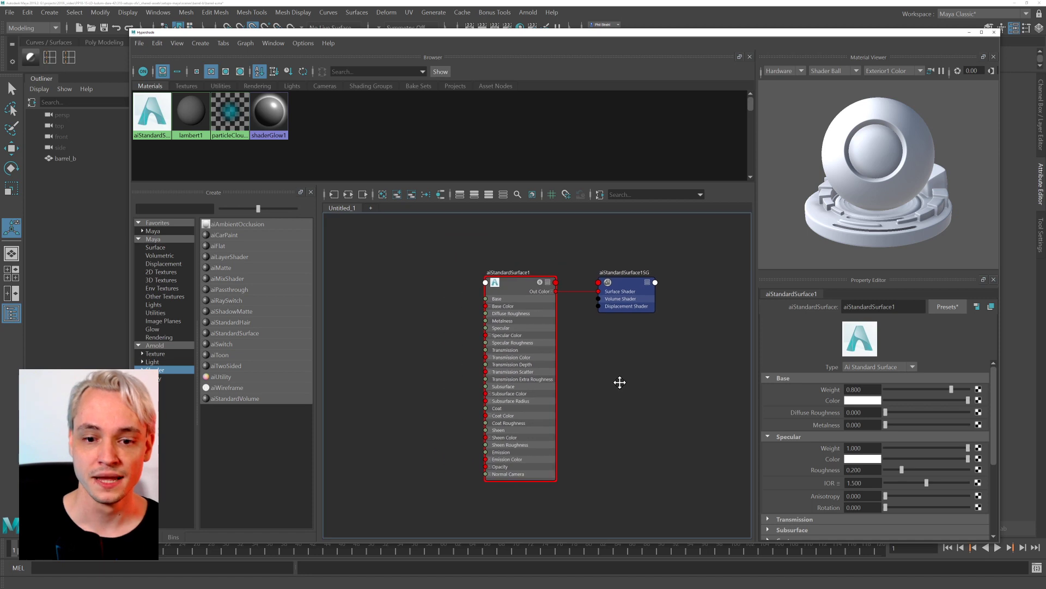
Reposition the aiStandardSurface1 node in the graph, just before its connected shading group node.
drag(498, 284, 491, 277)
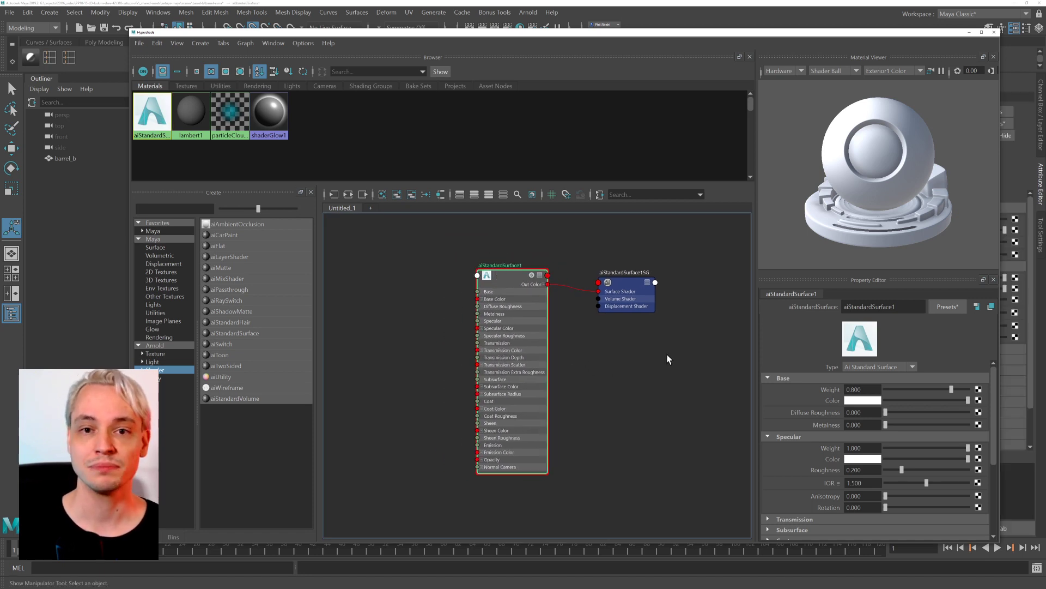
alt+middle_drag(577, 332, 626, 316)
drag(557, 258, 563, 260)
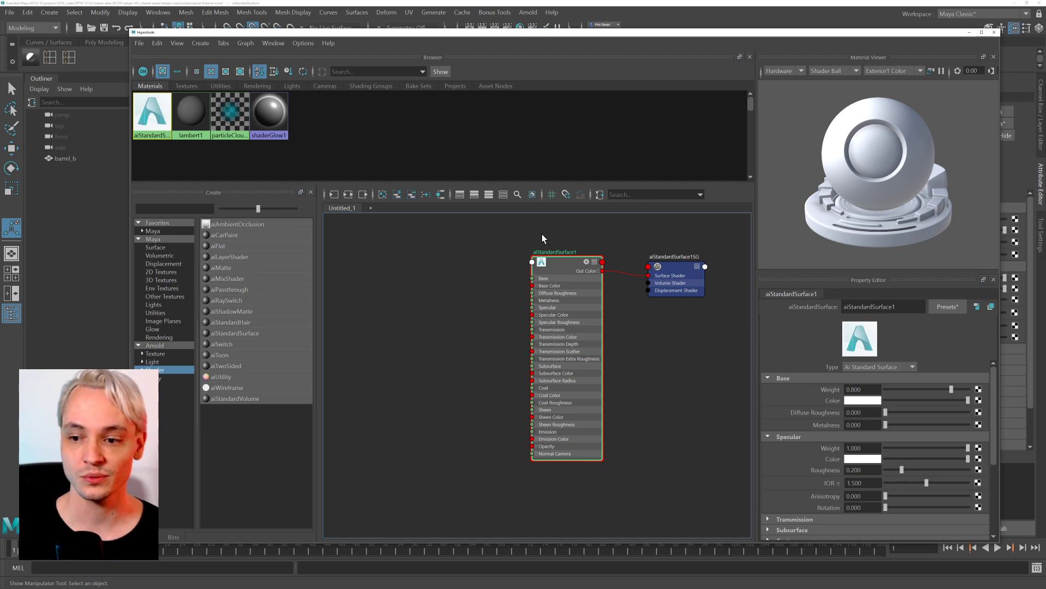
drag(560, 260, 562, 265)
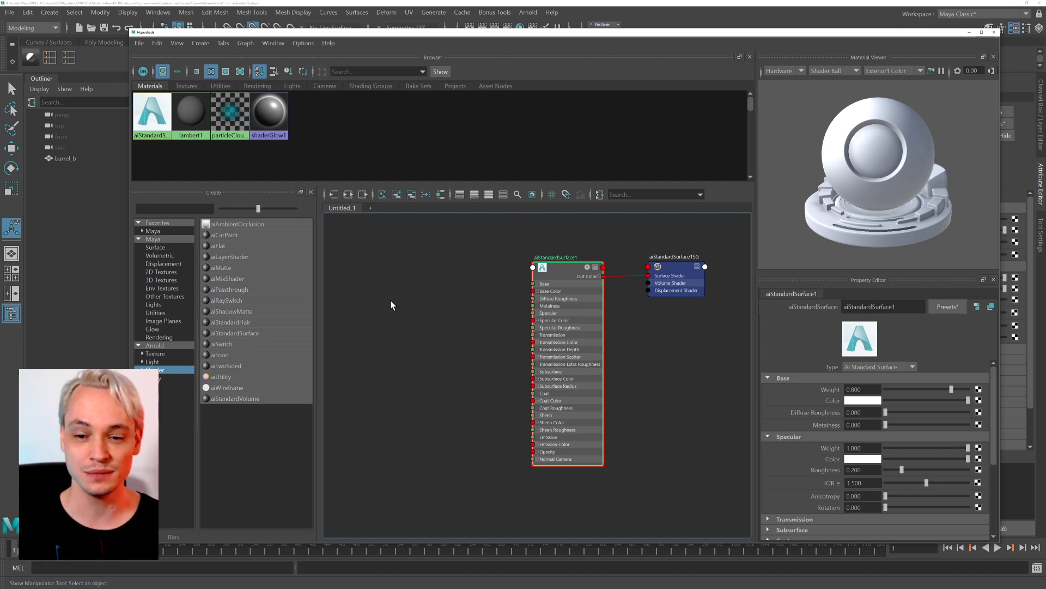
drag(552, 271, 567, 262)
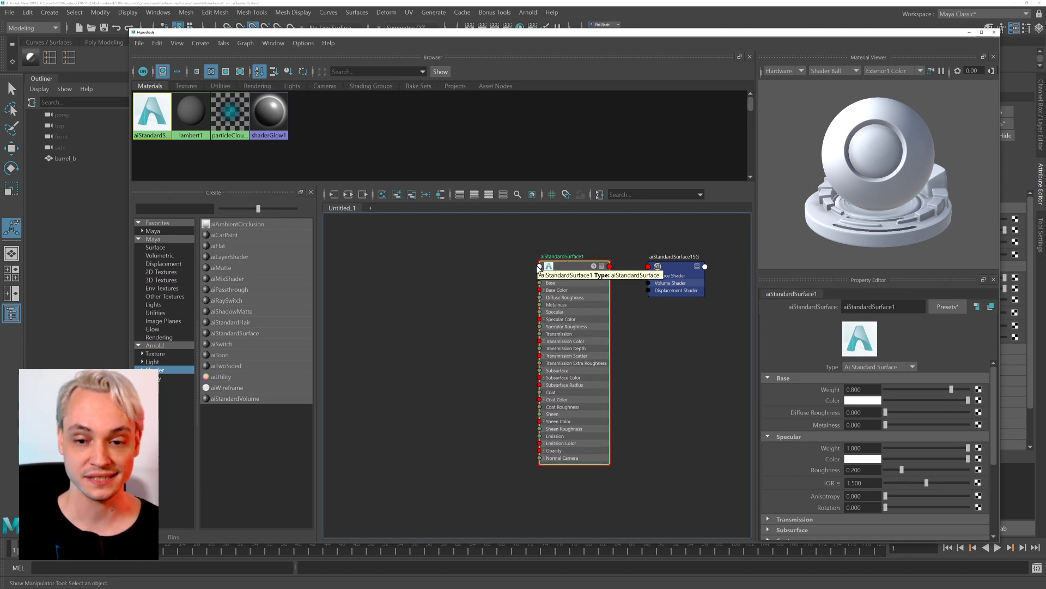
drag(572, 268, 550, 266)
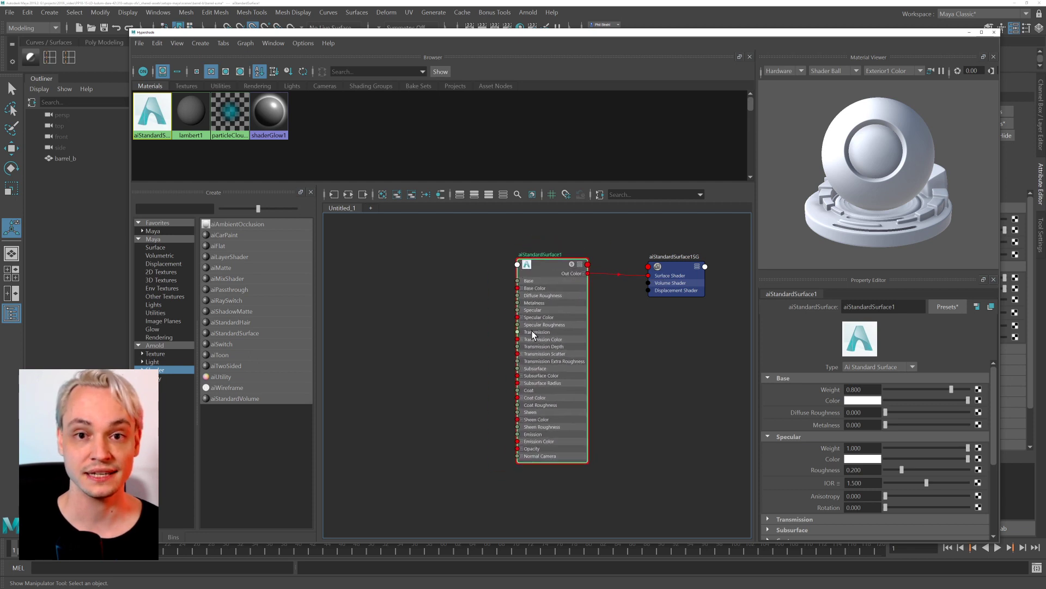
Rename the aiStandardSurface1SG shading group crate_b_SG, copying the crate_b prefix for reuse.
click(667, 269)
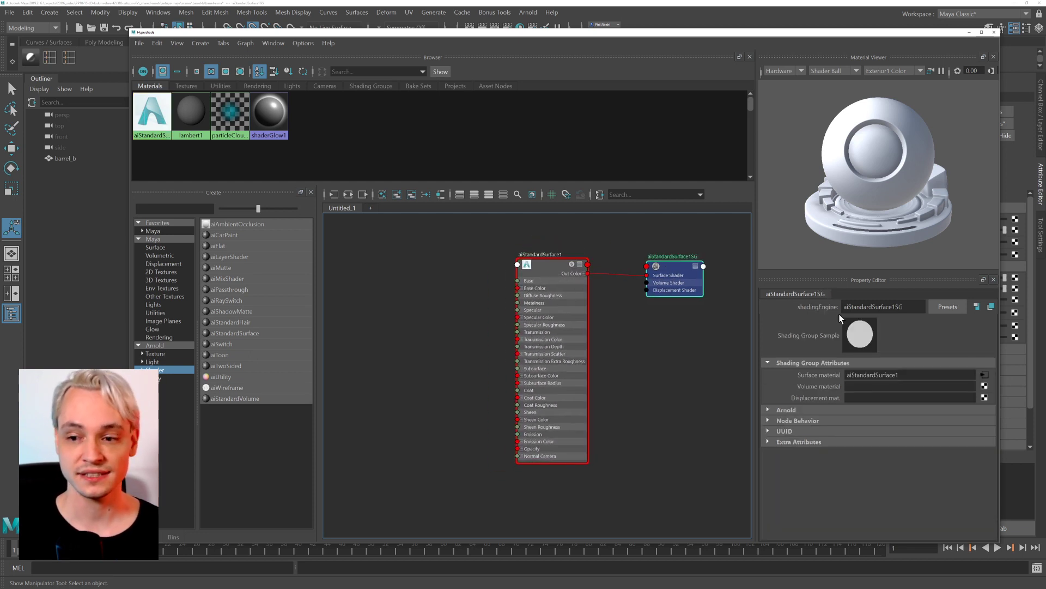
drag(907, 307, 668, 393)
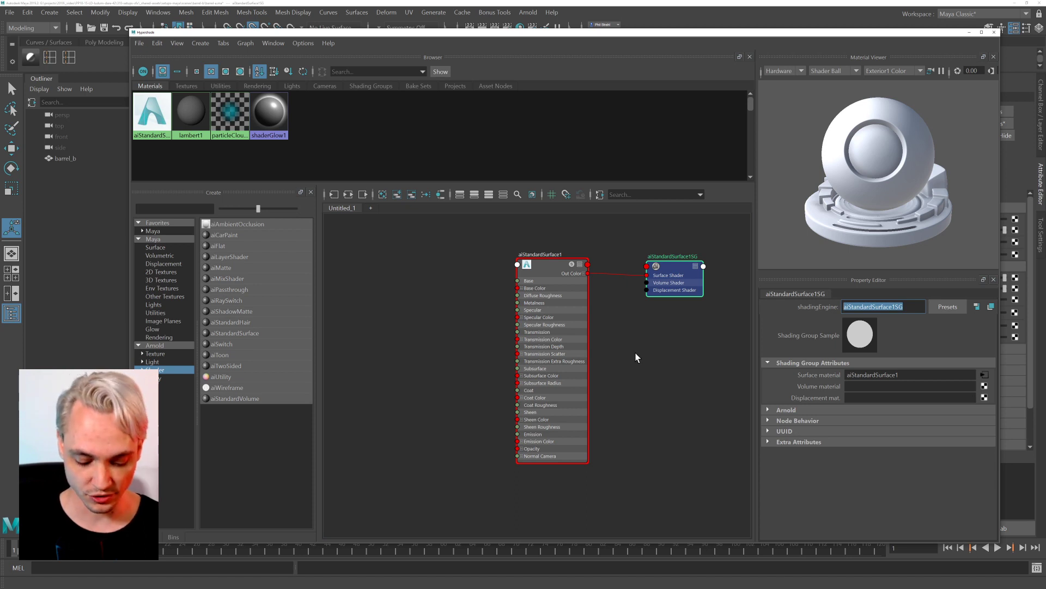
text(crate_b)
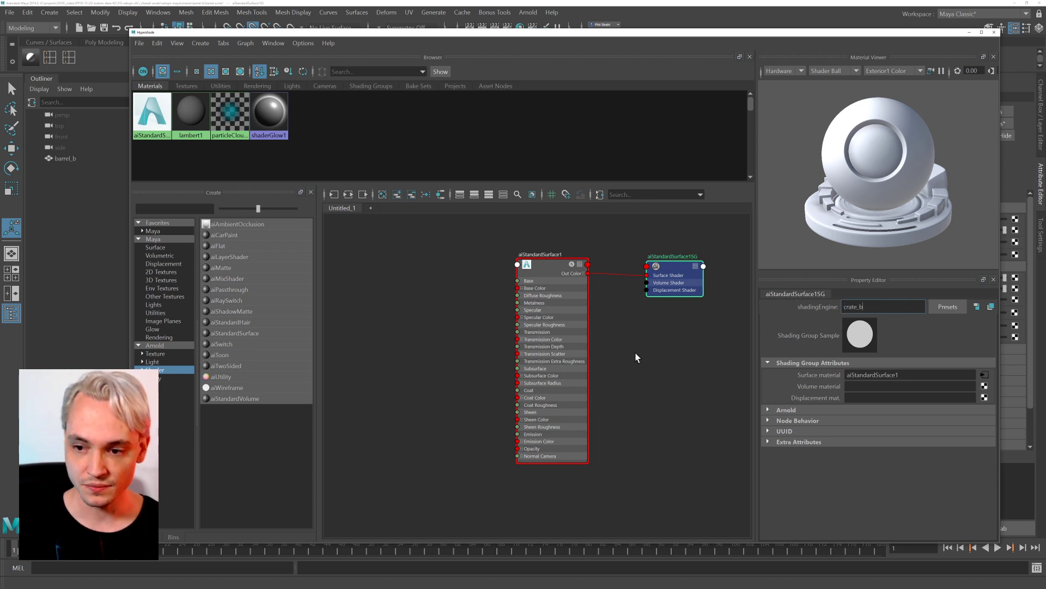
key(ctrl+a)
key(ctrl+c)
key(End)
text(_)
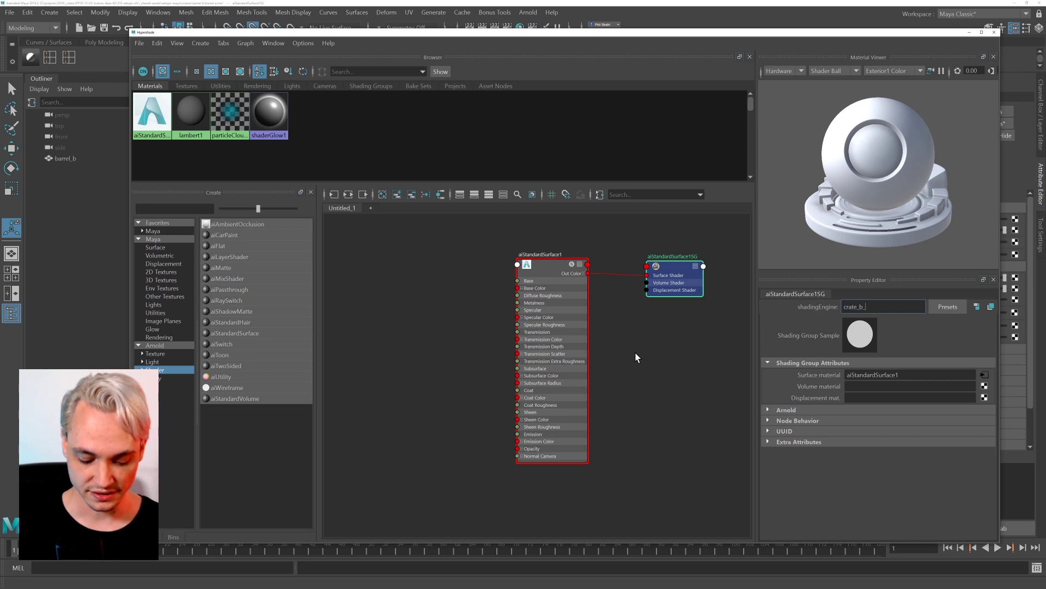
text(SG)
key(Return)
Rename the aiStandardSurface1 material crate_b_shader, reusing the copied crate_b prefix.
click(531, 272)
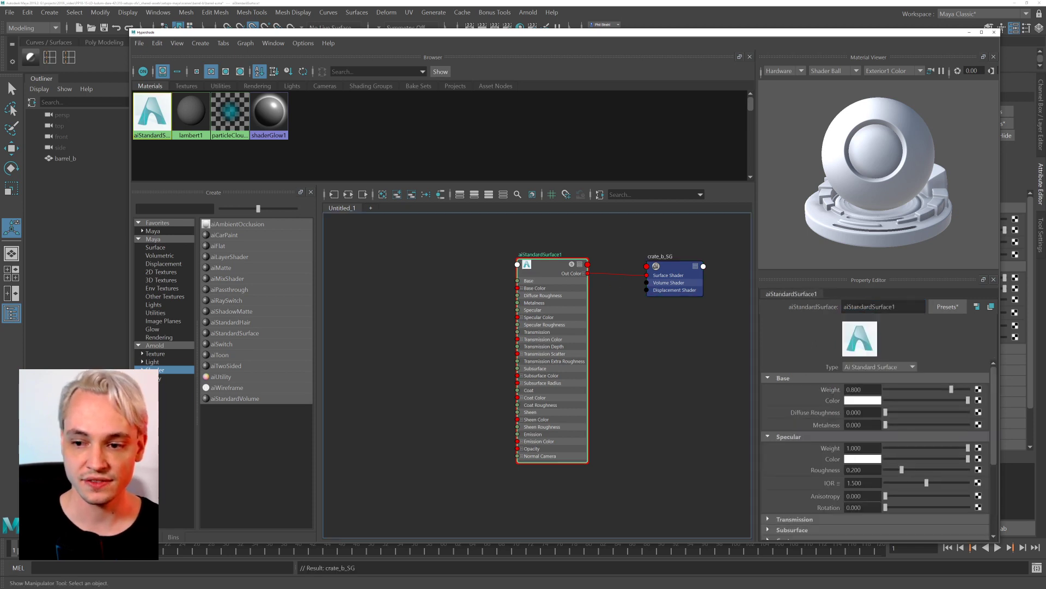
drag(905, 307, 727, 311)
key(ctrl+v)
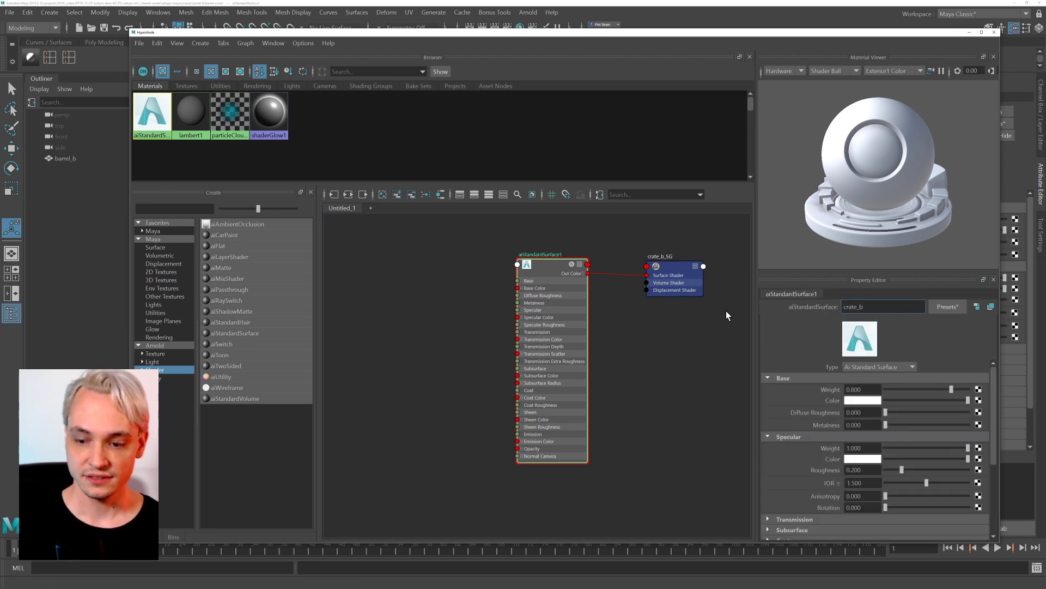
text(_shader)
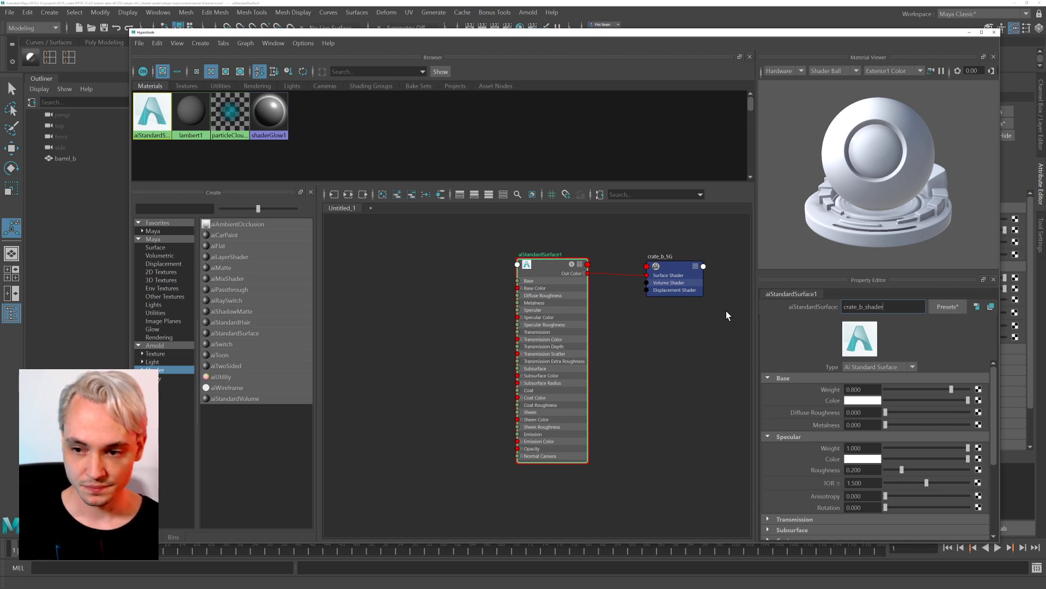
key(Return)
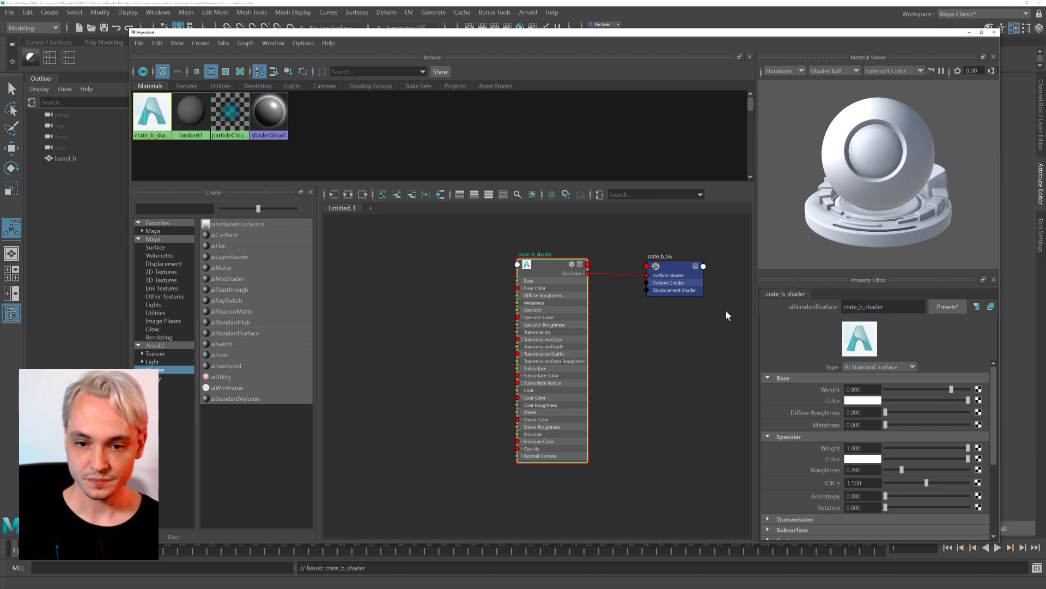
Connect a File texture to the base color of crate_b_shader and name the file node crate_b_color_file.
click(978, 401)
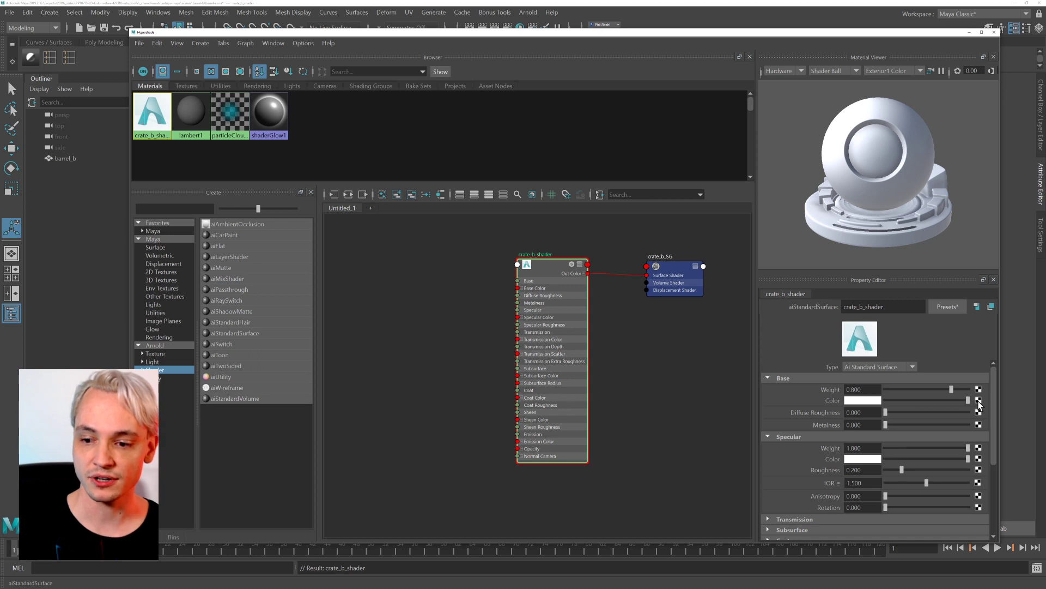
click(447, 273)
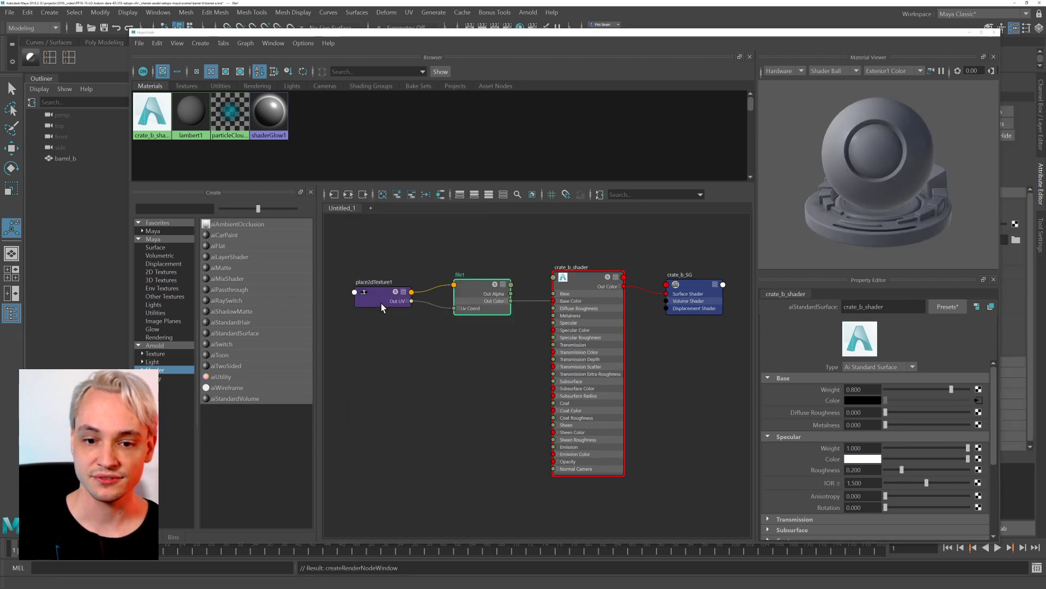
drag(479, 290, 473, 284)
drag(865, 305, 765, 299)
text(crate_b)
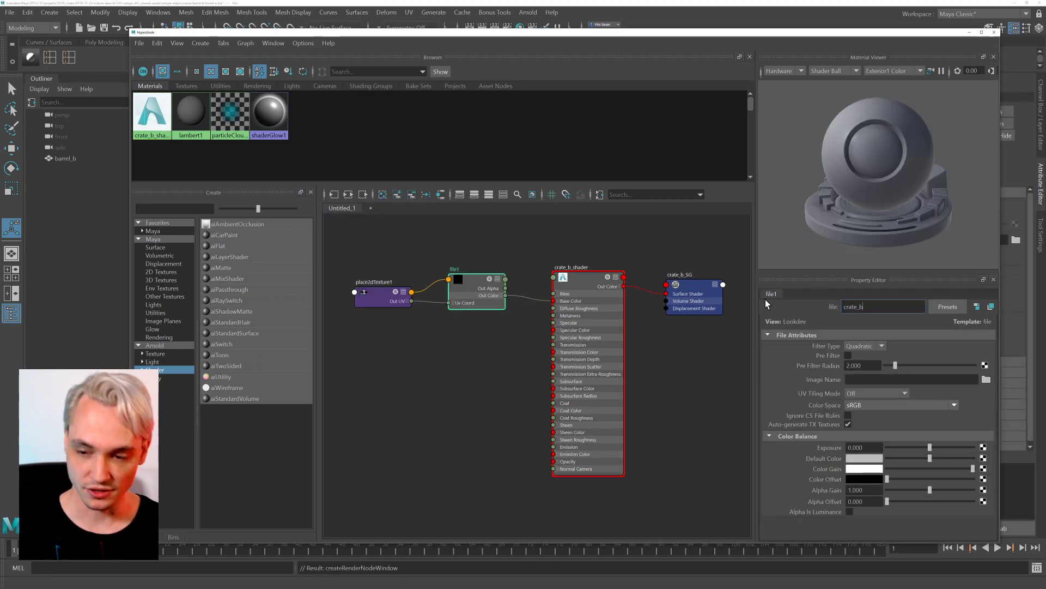
text(_f)
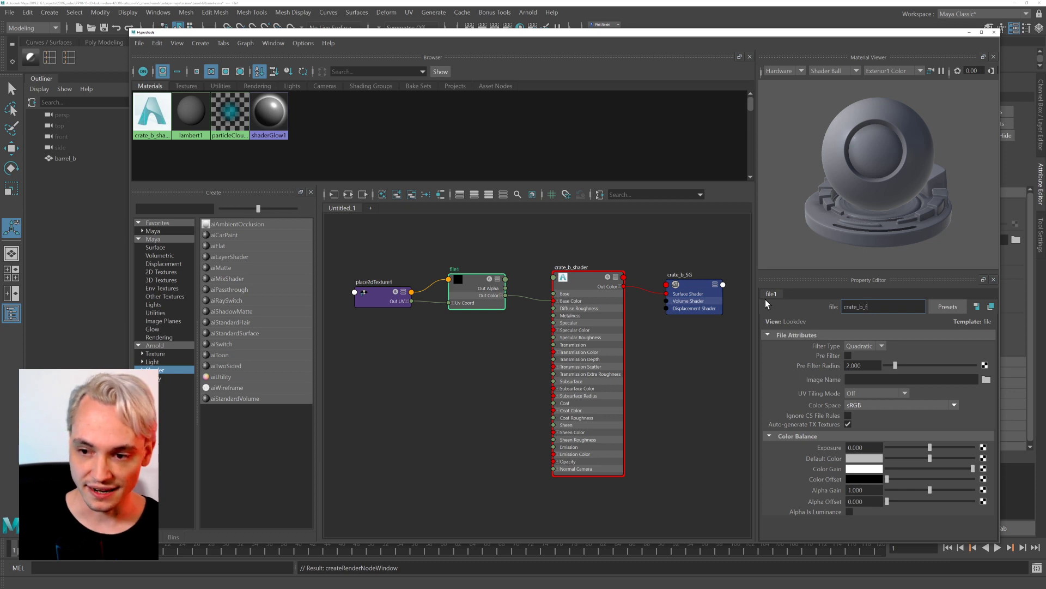
text(riolor_file)
key(Return)
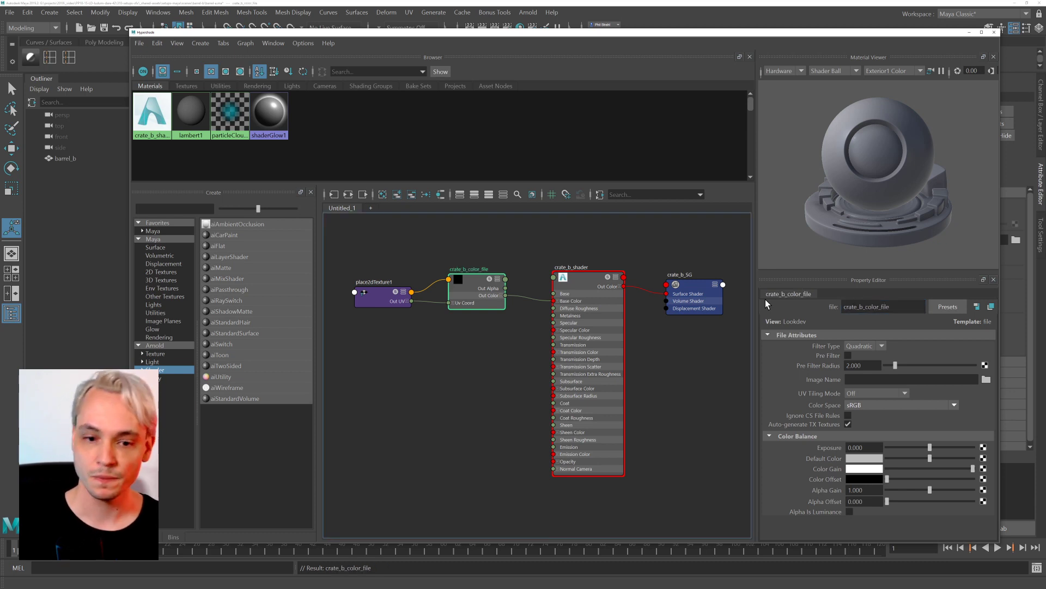
Line up the place2dTexture1 and crate_b_color_file nodes in the shader graph.
drag(370, 292, 368, 292)
drag(471, 283, 478, 289)
drag(373, 290, 375, 285)
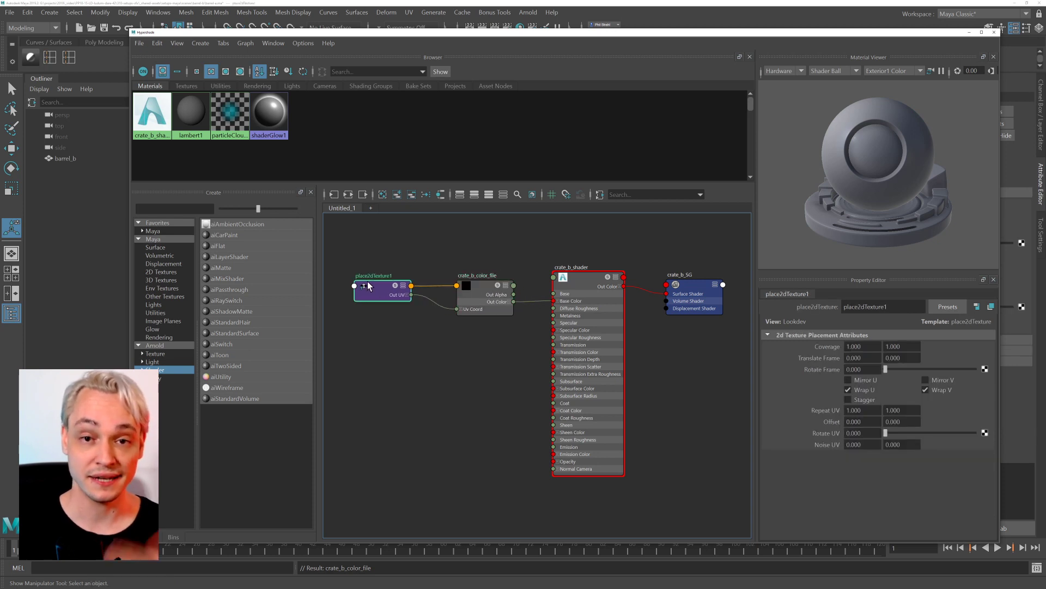
double_click(883, 306)
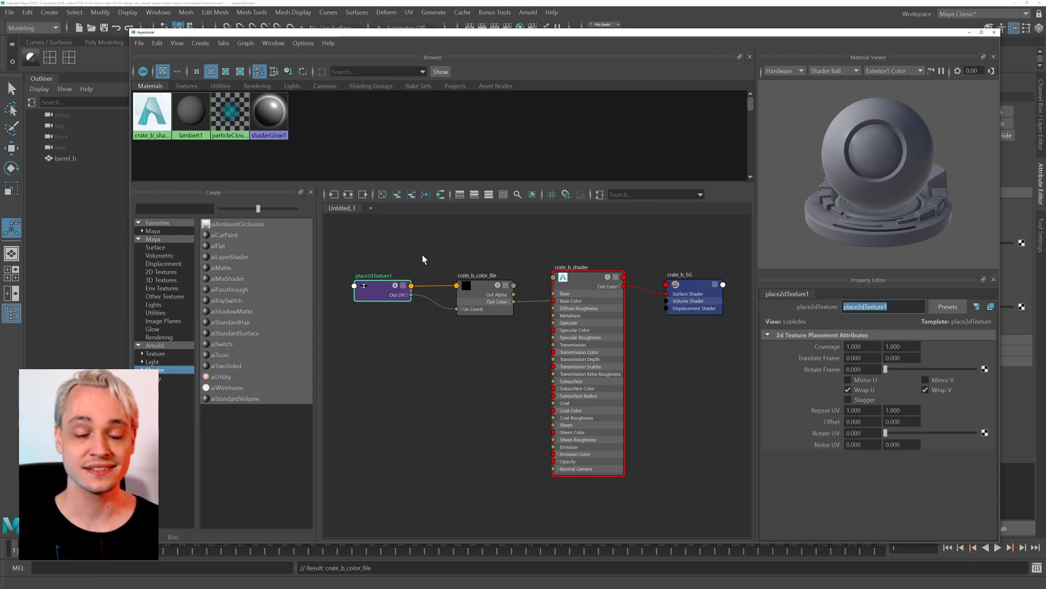
drag(365, 297, 357, 296)
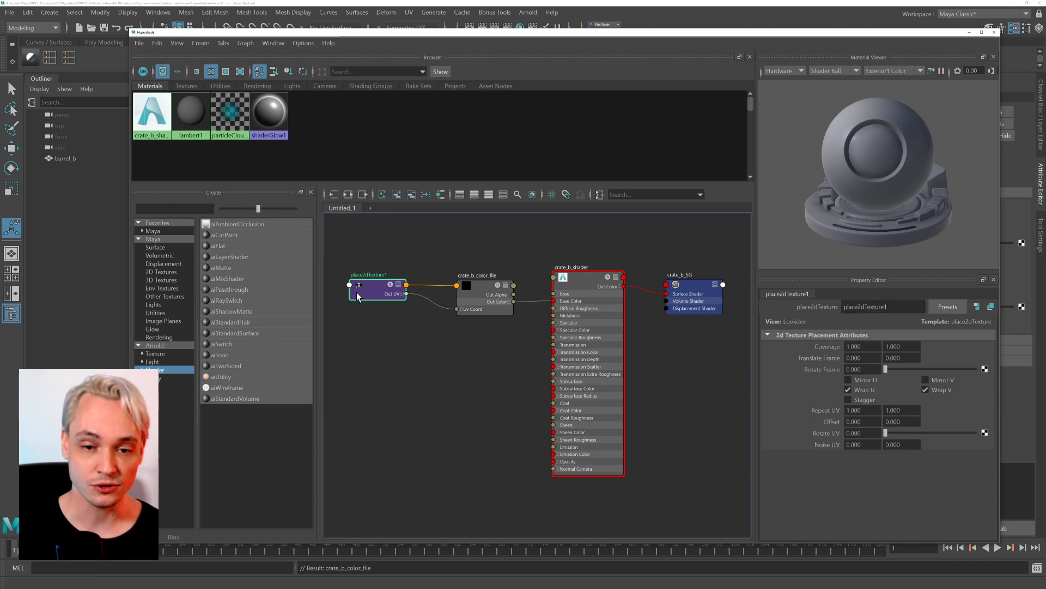
Rename the place2dTexture1 node crate_b_2d and tidy its position and that of crate_b_SG in the graph.
drag(895, 307, 738, 349)
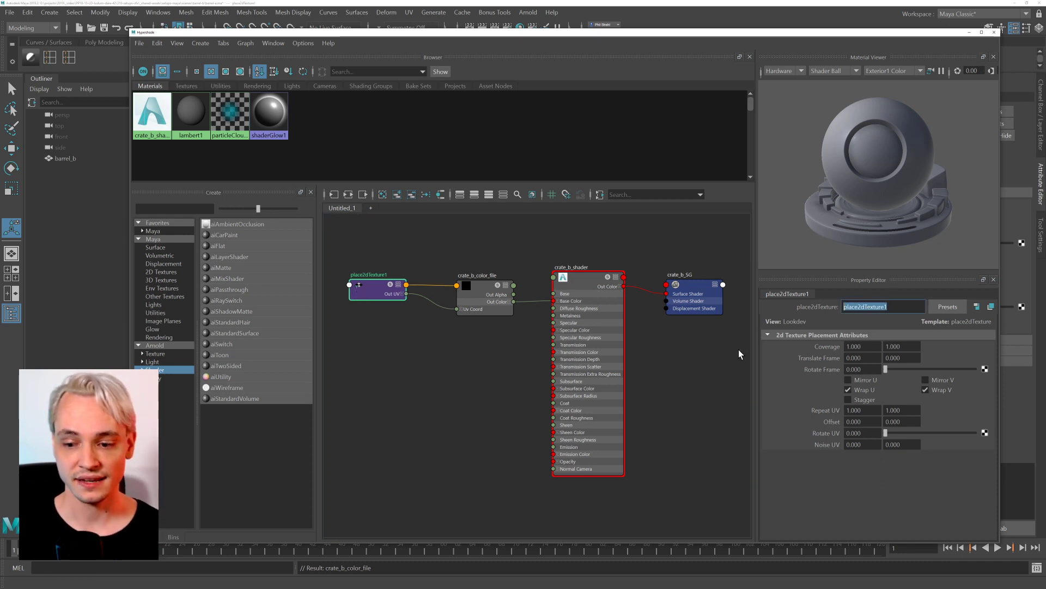
key(ctrl+v)
text(_2df)
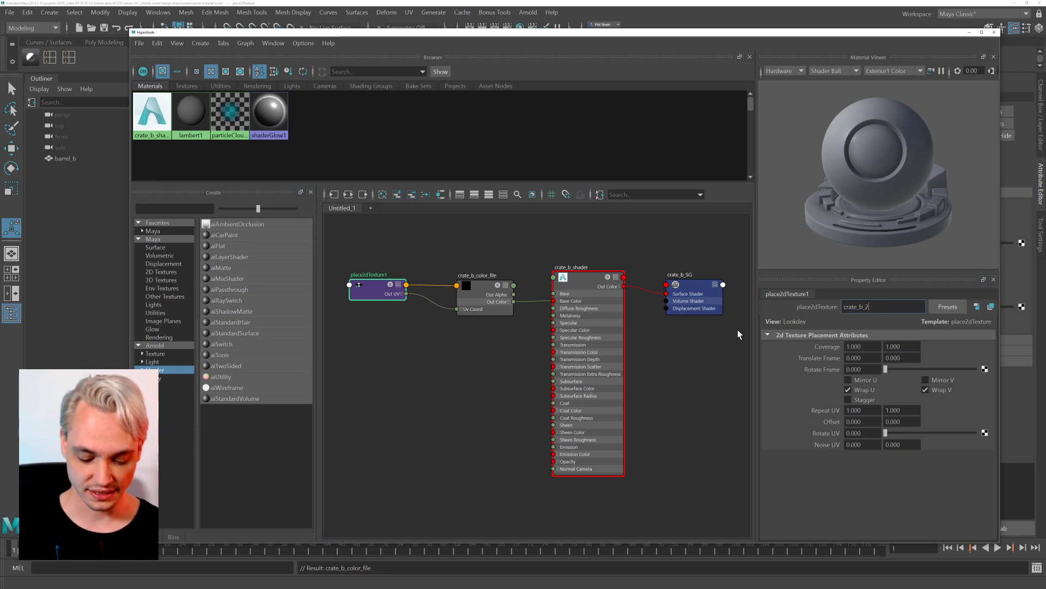
key(Return)
click(890, 307)
key(BackSpace)
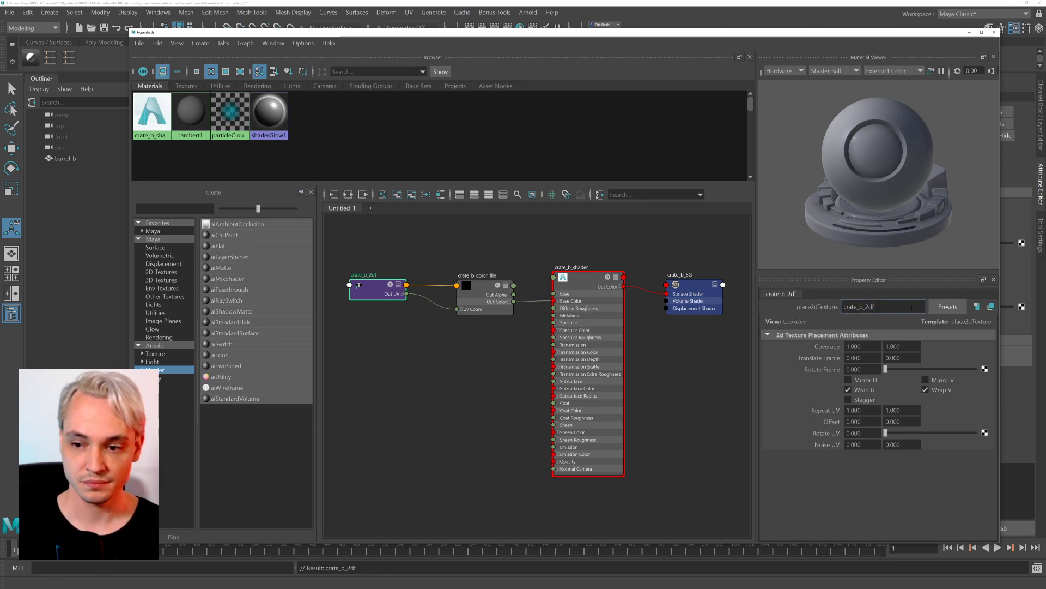
key(Return)
drag(382, 287, 367, 288)
drag(692, 293, 694, 291)
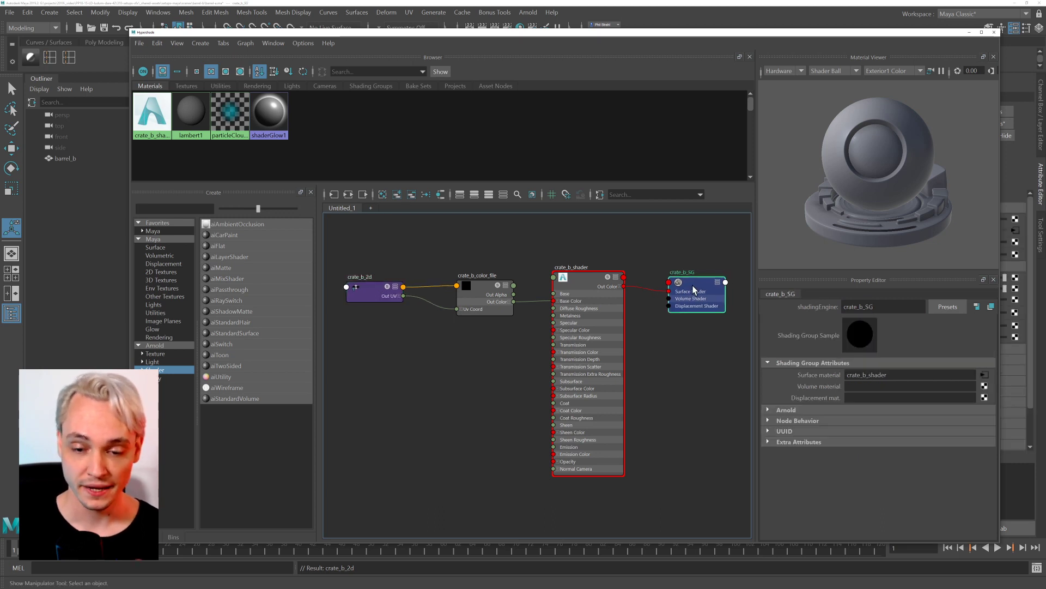
click(568, 273)
Load barrel-b-color.png from the project's scenes/barrel-b folder as the image of the crate_b_color_file node.
click(477, 288)
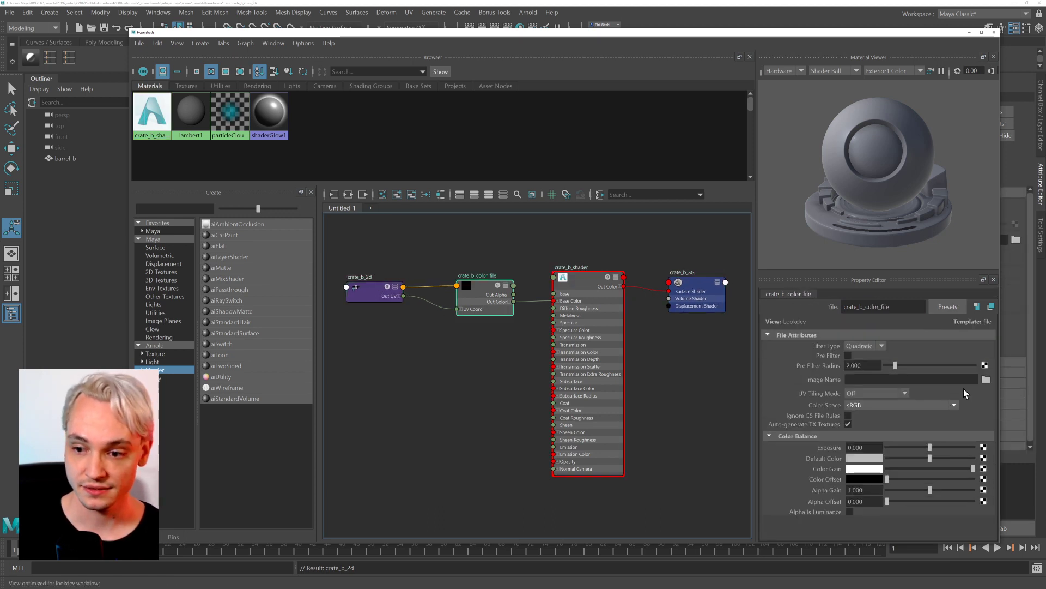
click(987, 380)
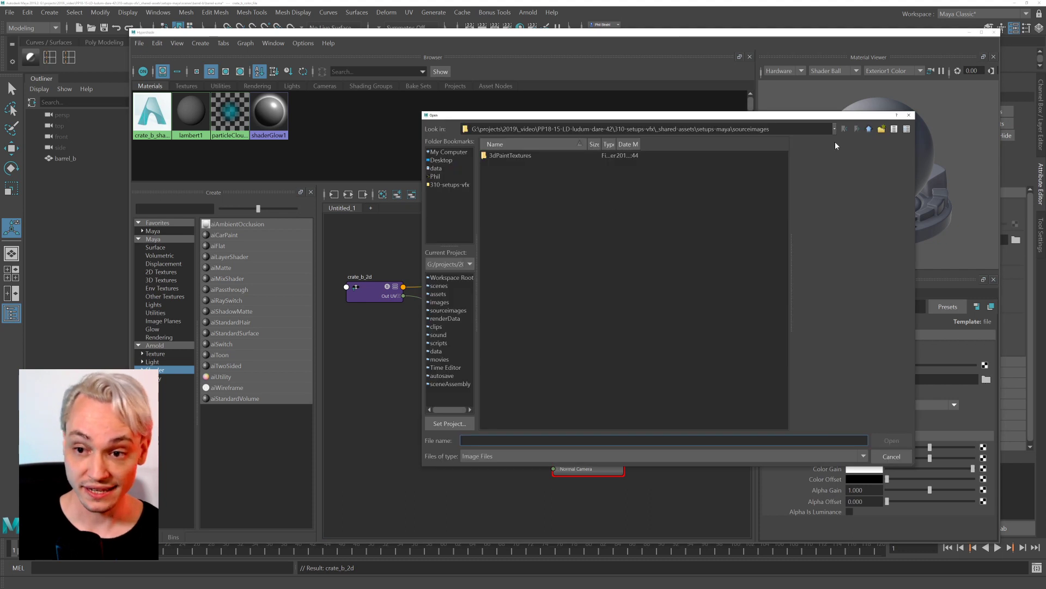
click(868, 129)
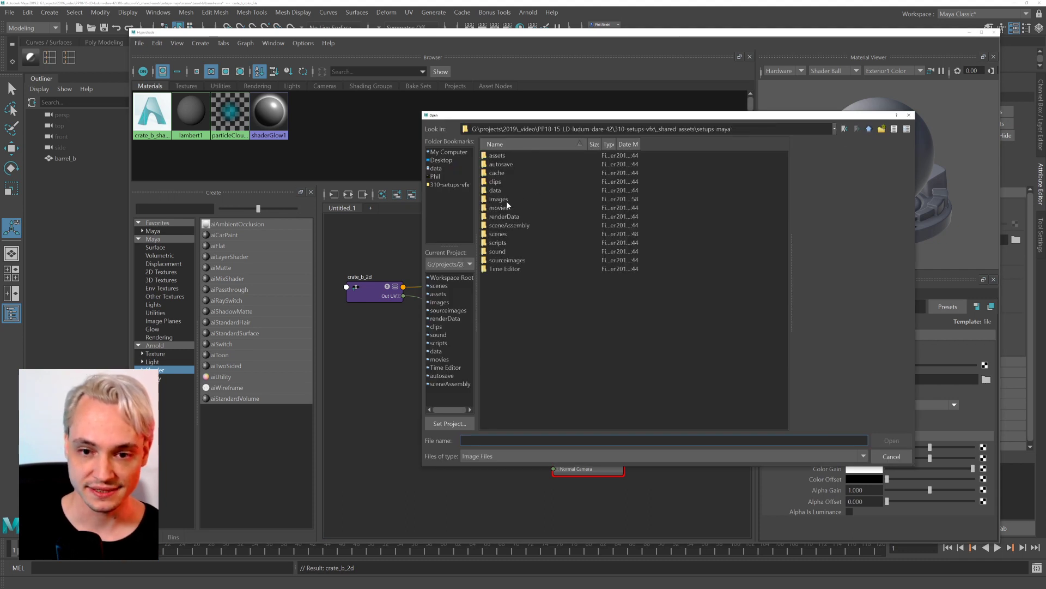
click(498, 243)
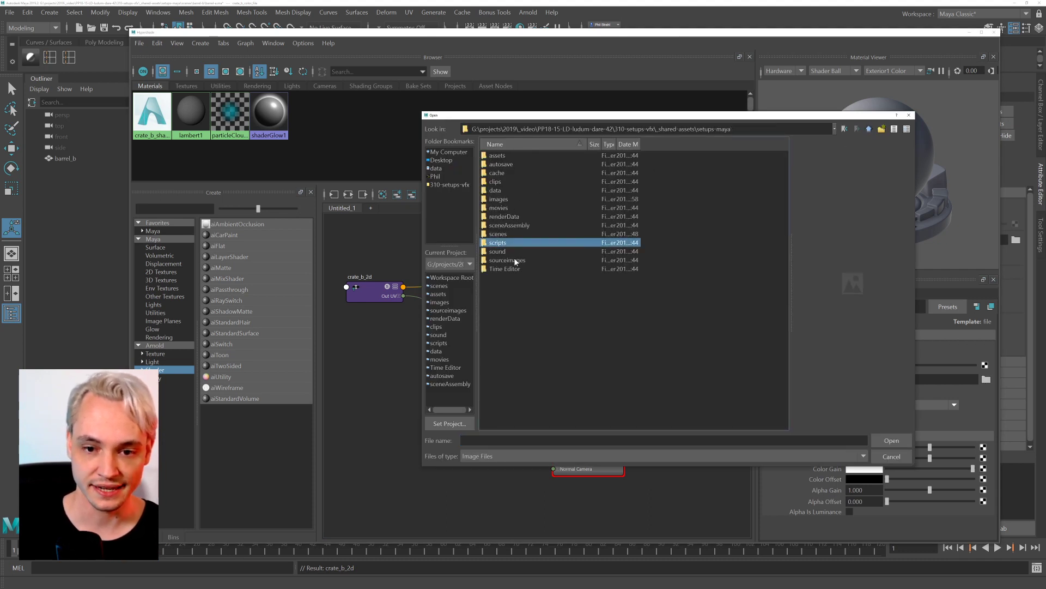
click(512, 235)
double_click(507, 233)
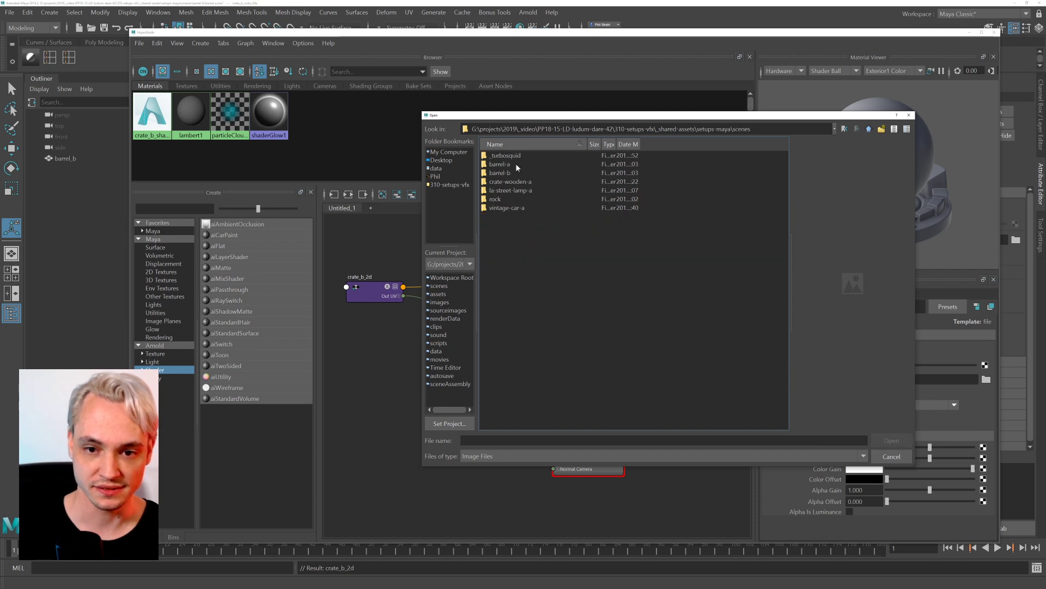
double_click(512, 172)
click(528, 181)
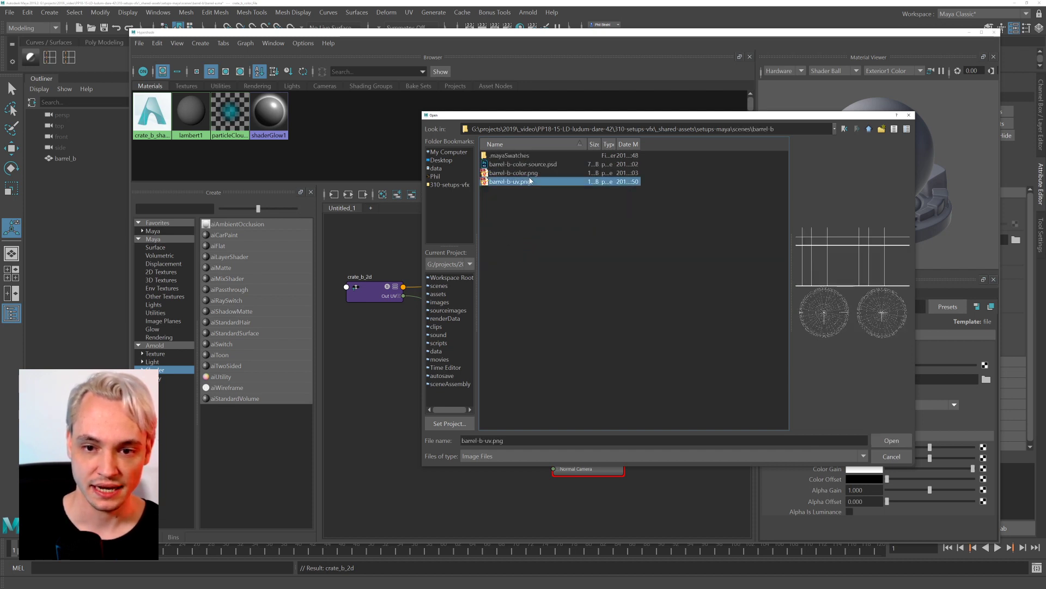
click(527, 173)
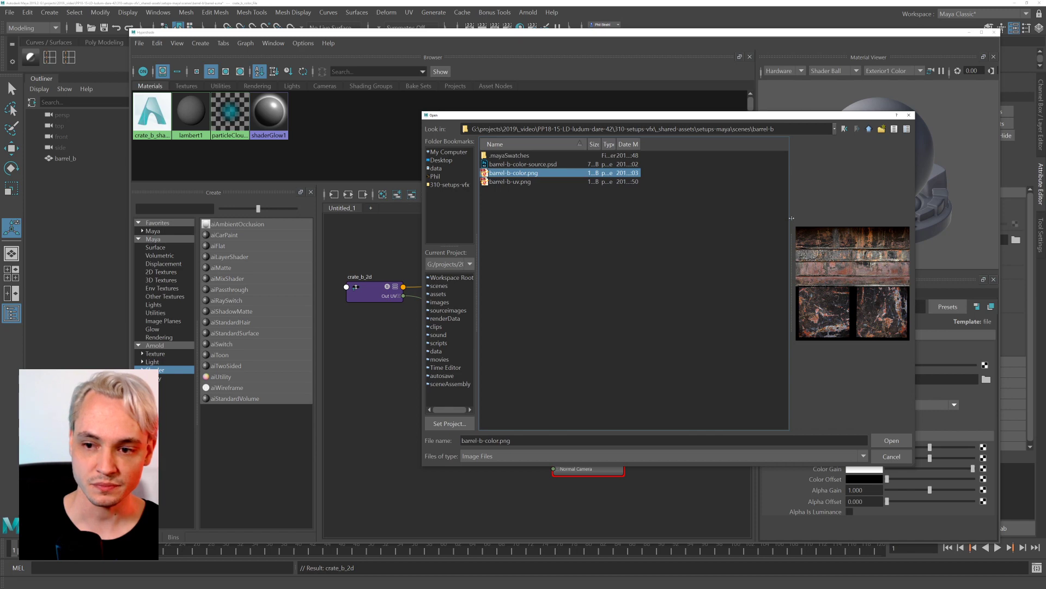
drag(791, 218, 638, 209)
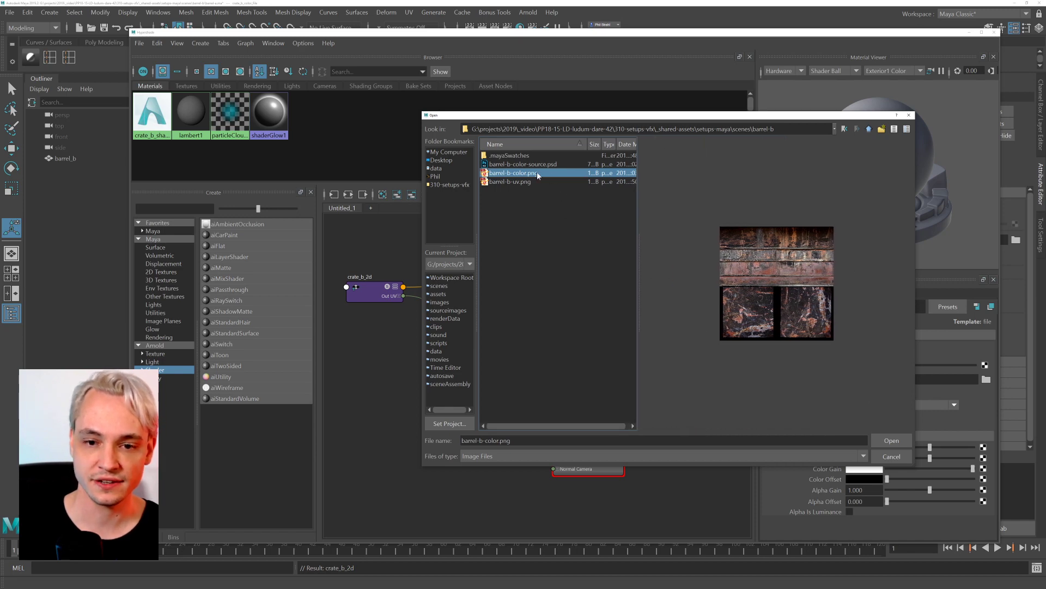
double_click(513, 172)
Move the Hypershade window clear of the barrel and turn on textured display in the viewport.
drag(428, 33, 877, 63)
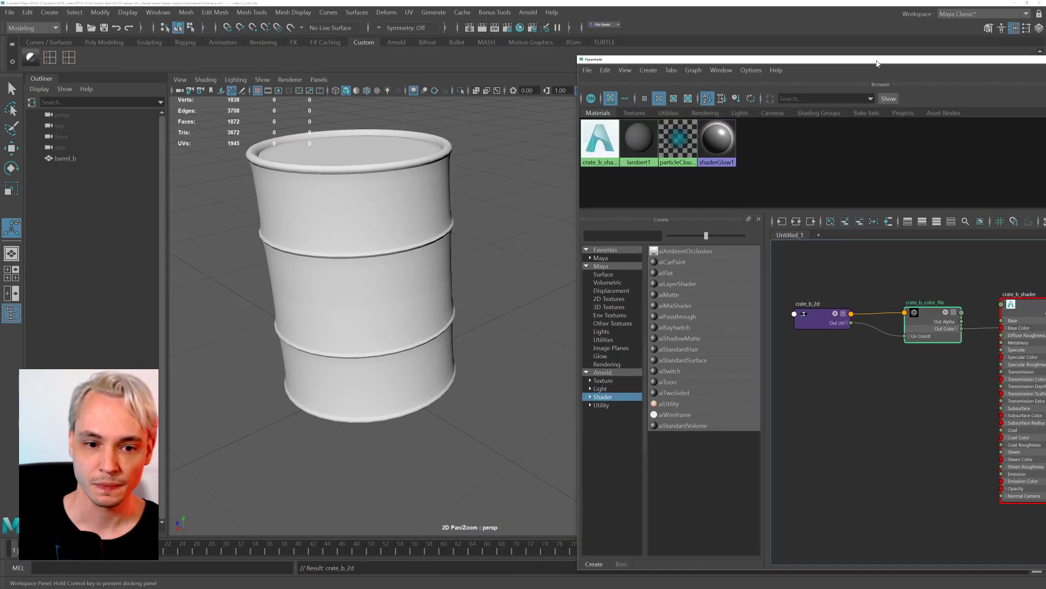
key(6)
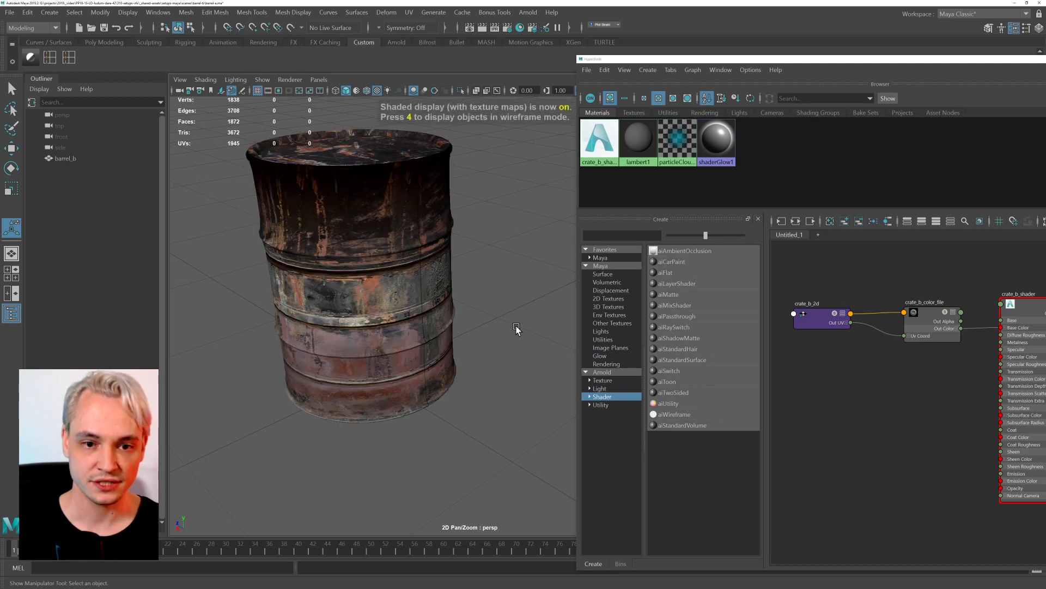
alt+drag(372, 323, 401, 275)
click(401, 272)
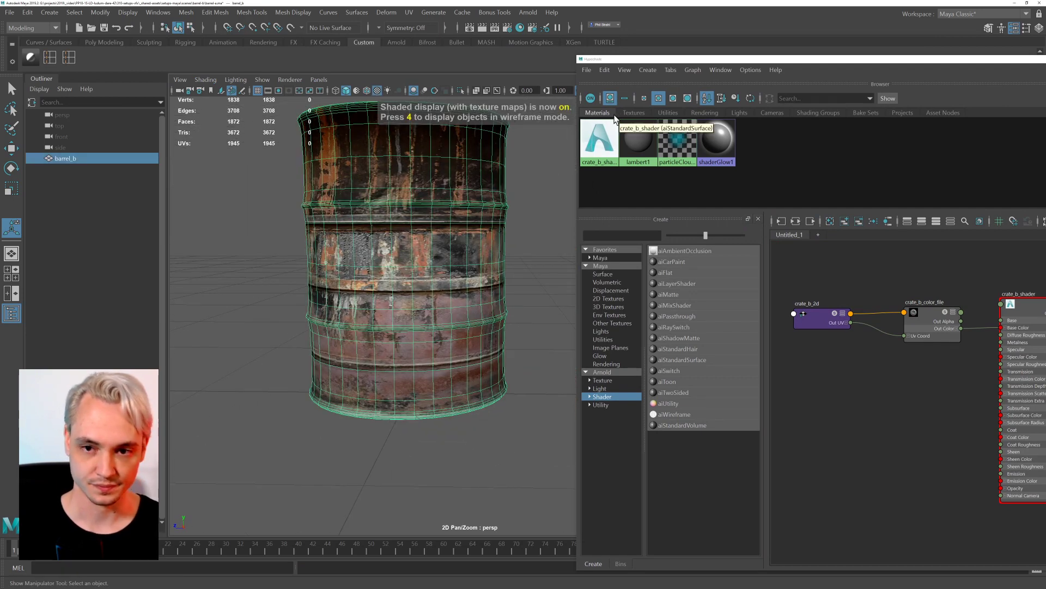
click(673, 98)
drag(592, 60, 921, 116)
Examine the rusty color texture on the barrel's sides and lid from several angles and distances.
alt+drag(403, 185, 532, 178)
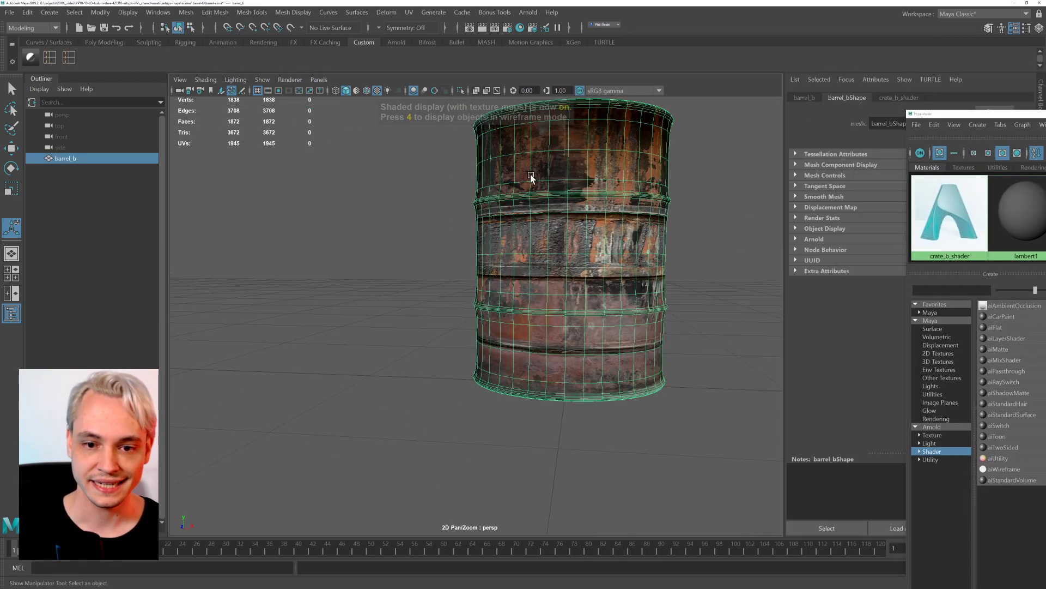
click(728, 219)
alt+drag(695, 243, 618, 279)
click(380, 301)
click(555, 308)
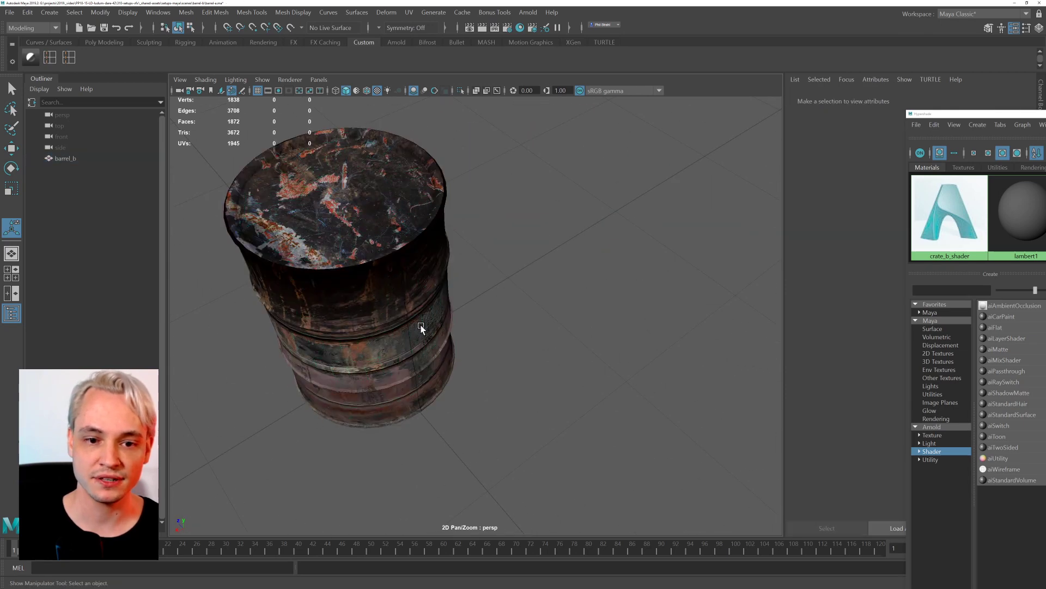
mouse_move(421, 327)
alt+mouse_down()
mouse_move(427, 270)
mouse_move(425, 327)
alt+mouse_up()
alt+drag(539, 347, 440, 276)
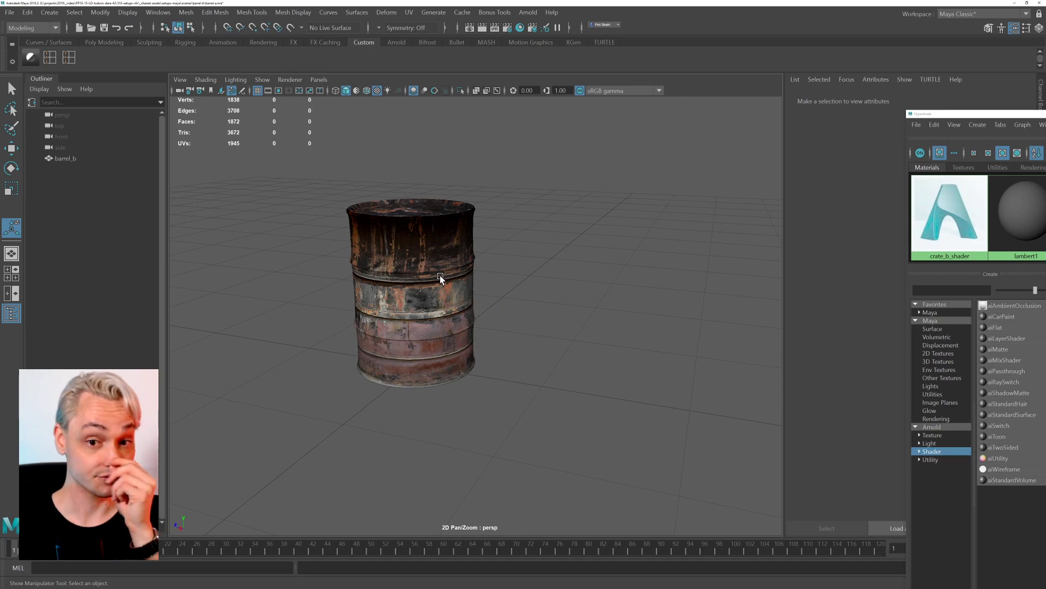
scroll(355, 355, up, 5)
alt+middle_drag(310, 341, 411, 330)
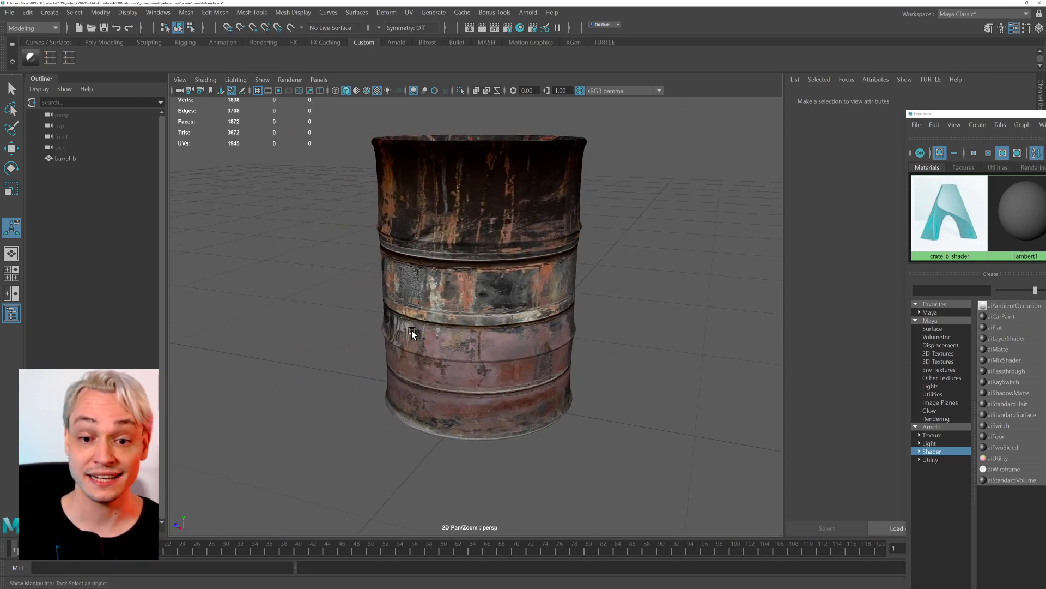
scroll(414, 349, up, 6)
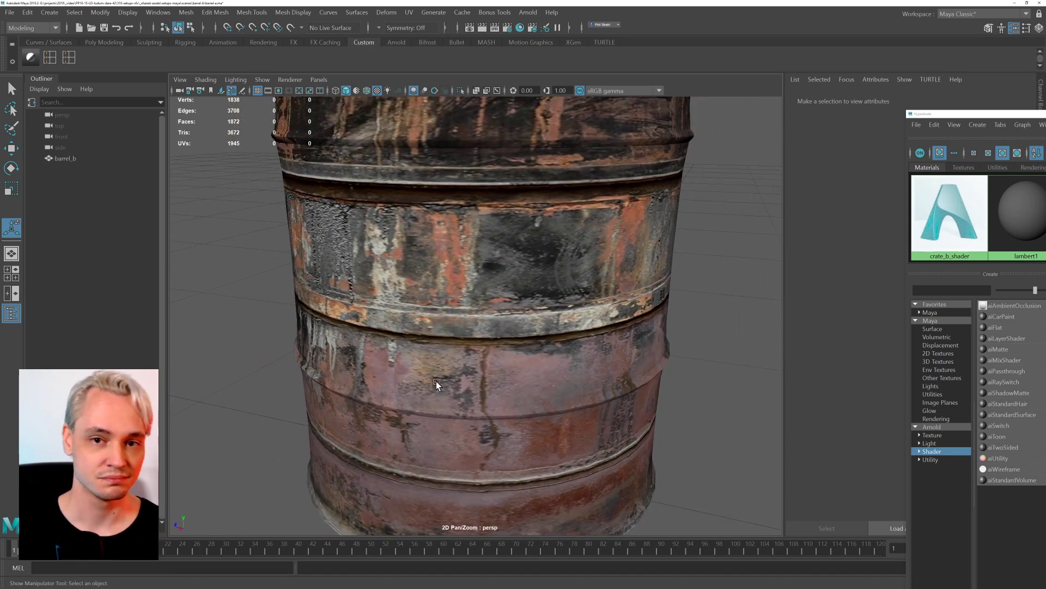
scroll(436, 381, down, 8)
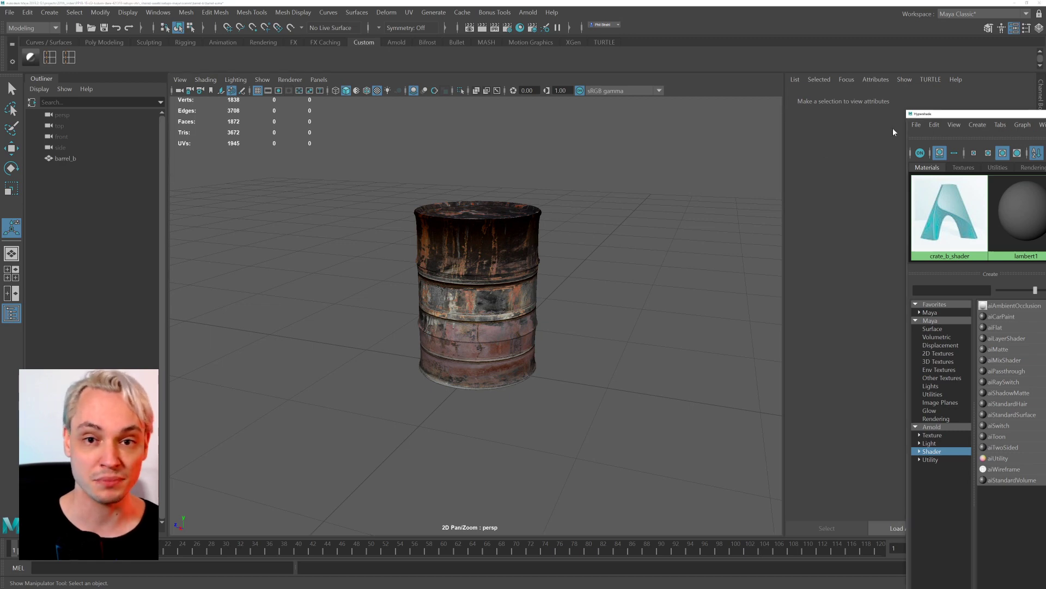
drag(937, 116, 625, 104)
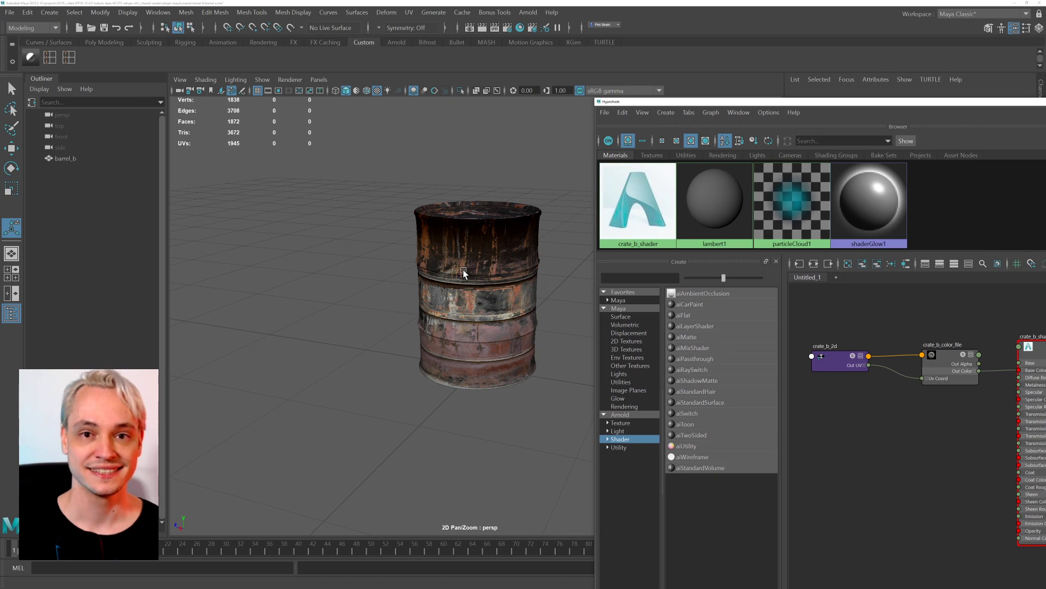
scroll(456, 374, up, 2)
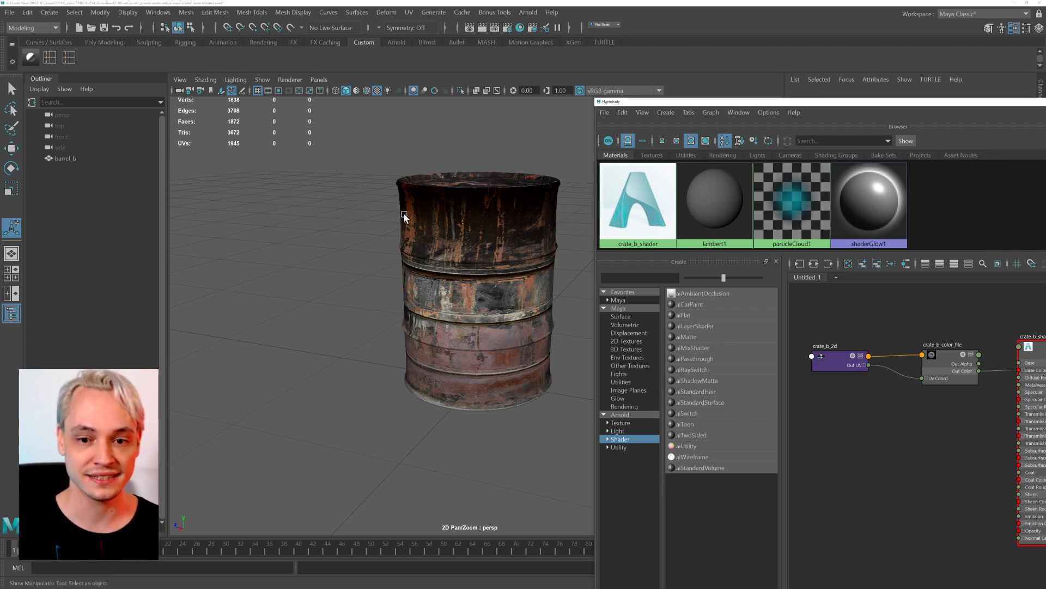
scroll(450, 221, up, 4)
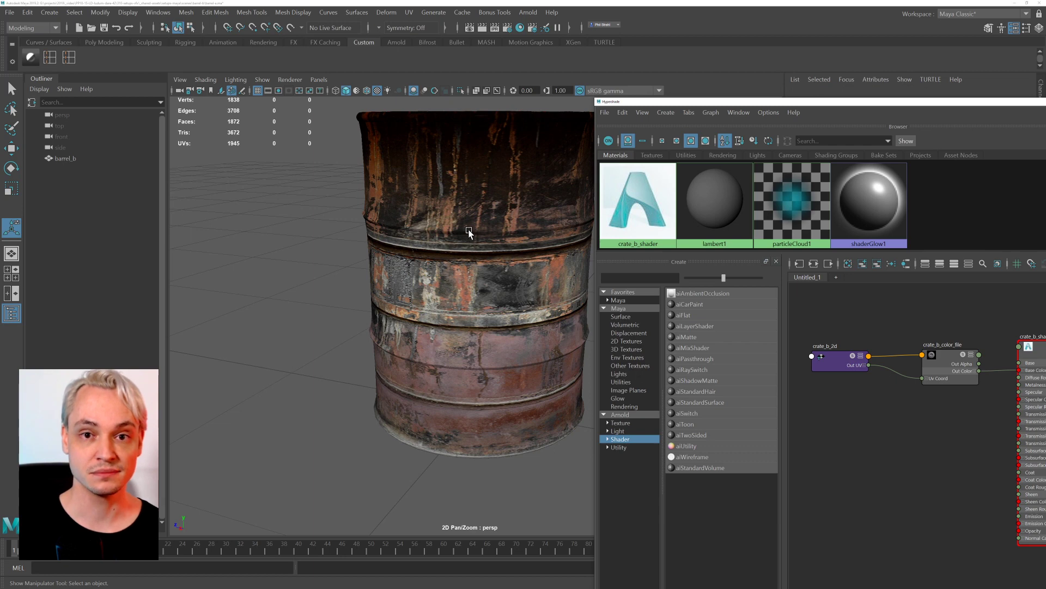
alt+drag(466, 229, 372, 275)
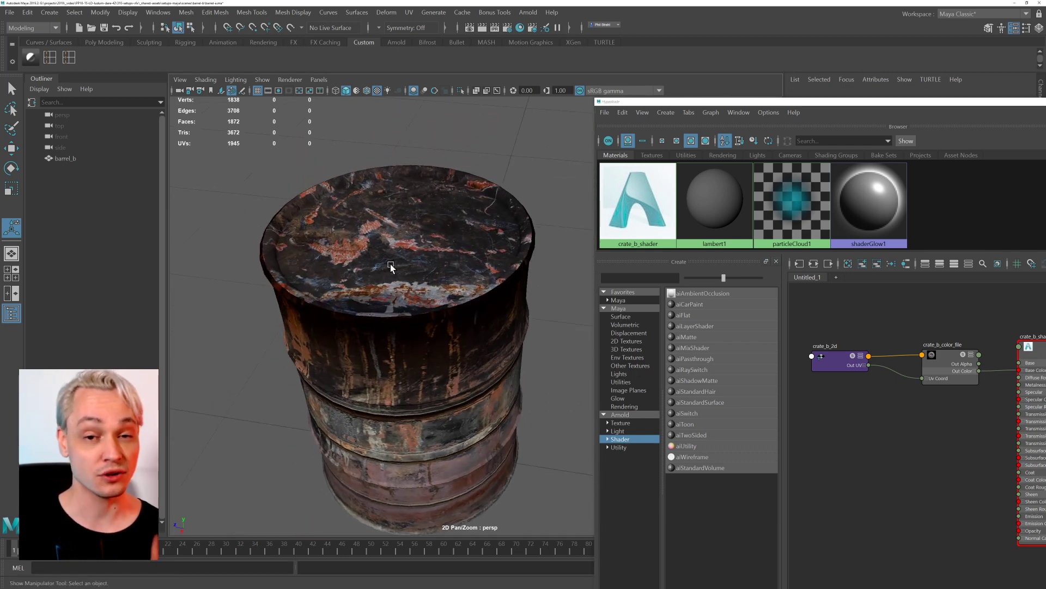
scroll(400, 334, down, 2)
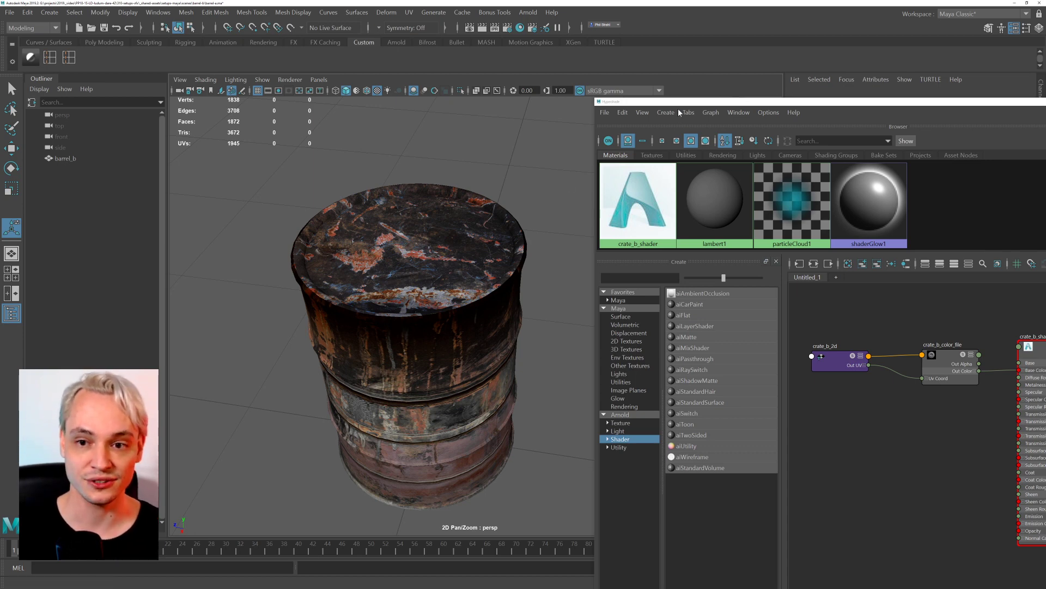
Bring the whole Hypershade window back into view and move the crate_b_color_file node closer to crate_b_2d.
drag(684, 103, 171, 14)
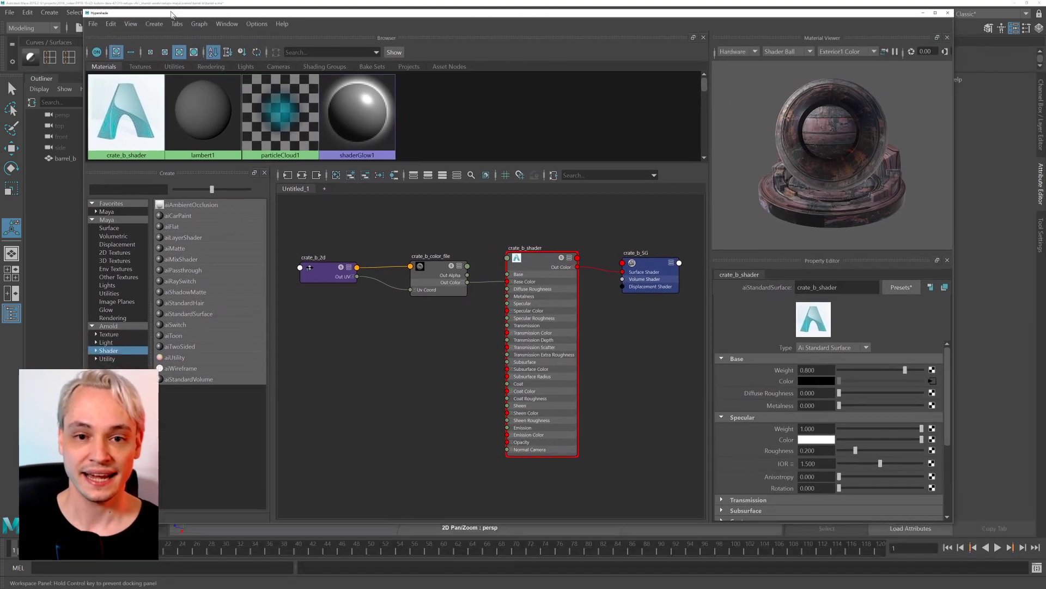
alt+middle_drag(411, 378, 411, 358)
drag(469, 249, 442, 247)
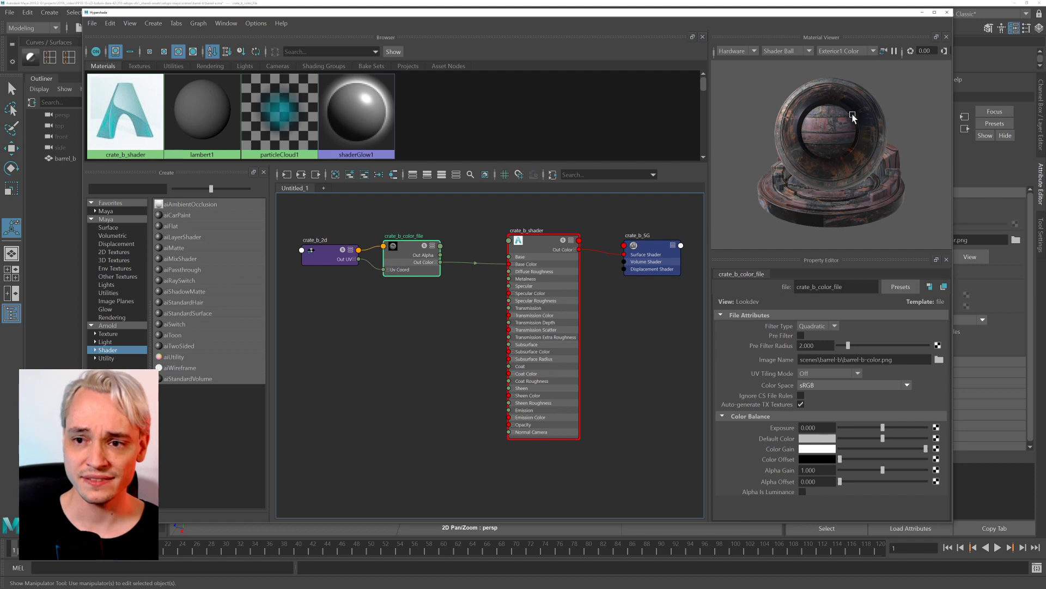
Switch the Material Viewer's renderer to Arnold.
click(829, 134)
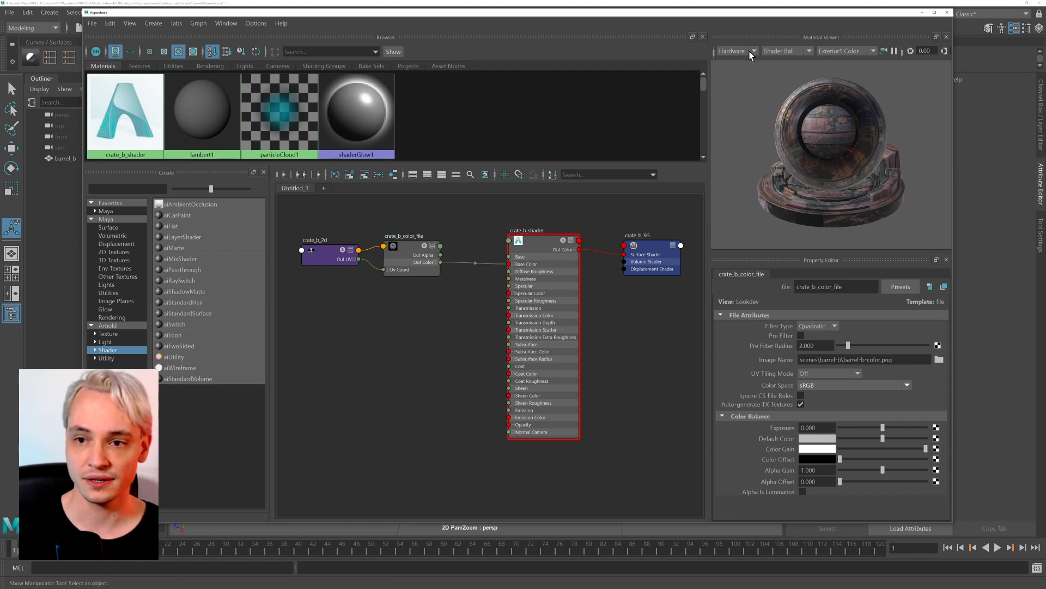
click(747, 77)
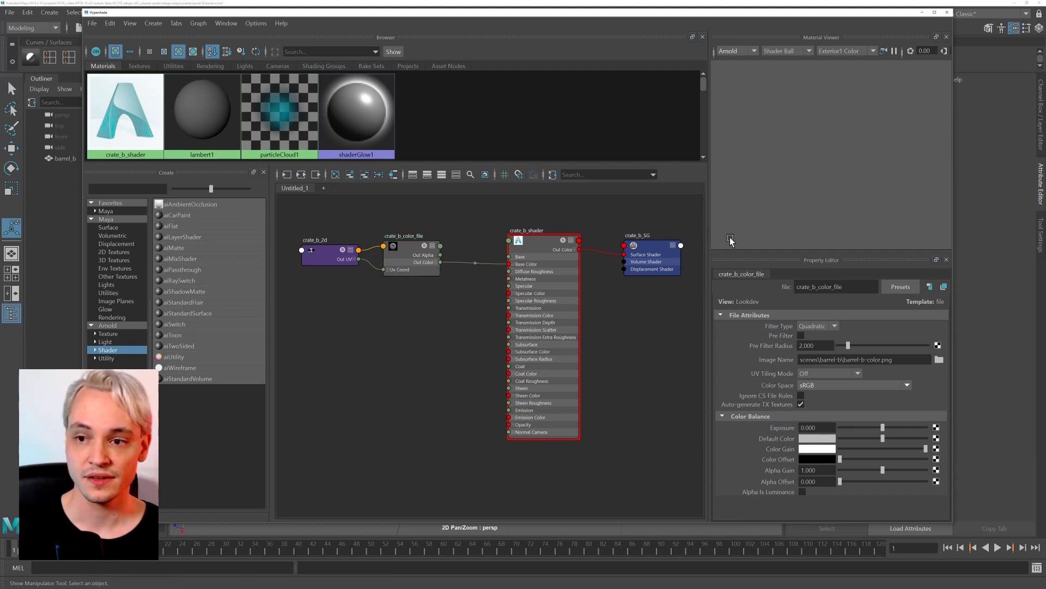
click(737, 51)
click(740, 73)
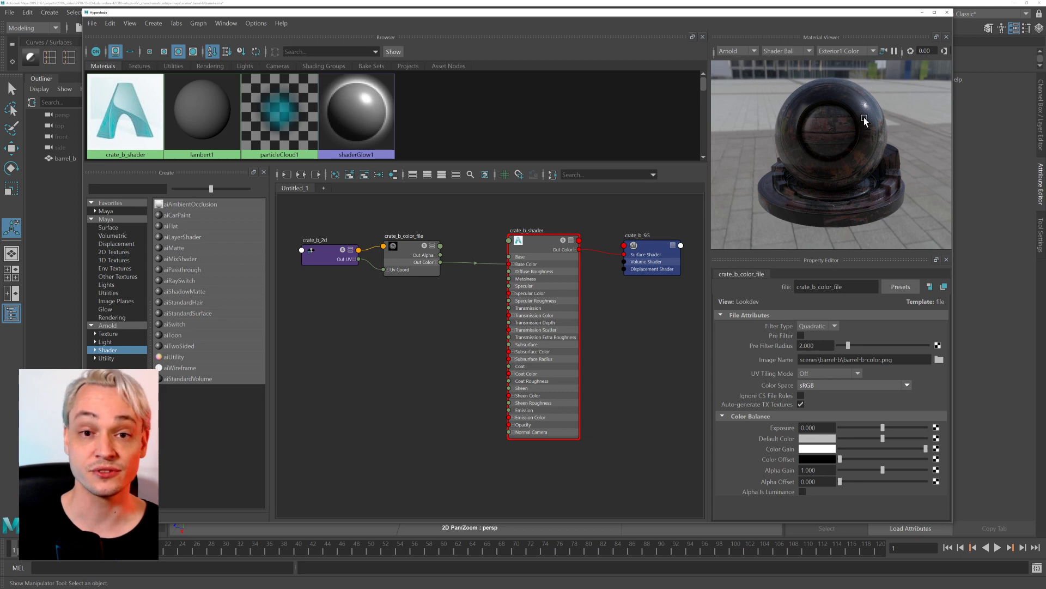
Temporarily widen the Material Viewer and examine the reflections on the shader ball from several angles.
drag(709, 180, 545, 180)
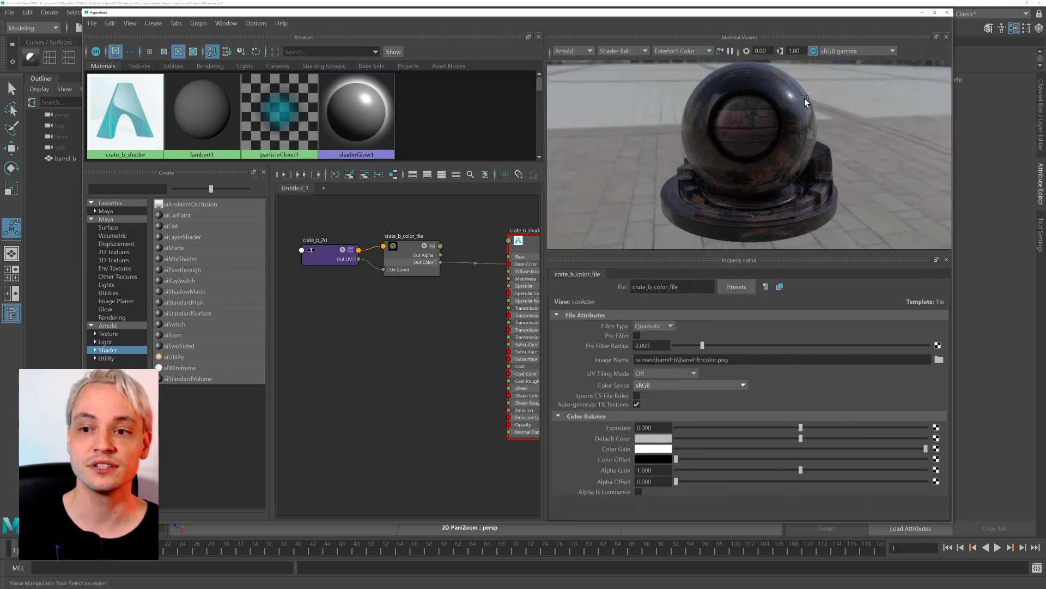
alt+right_drag(792, 107, 794, 126)
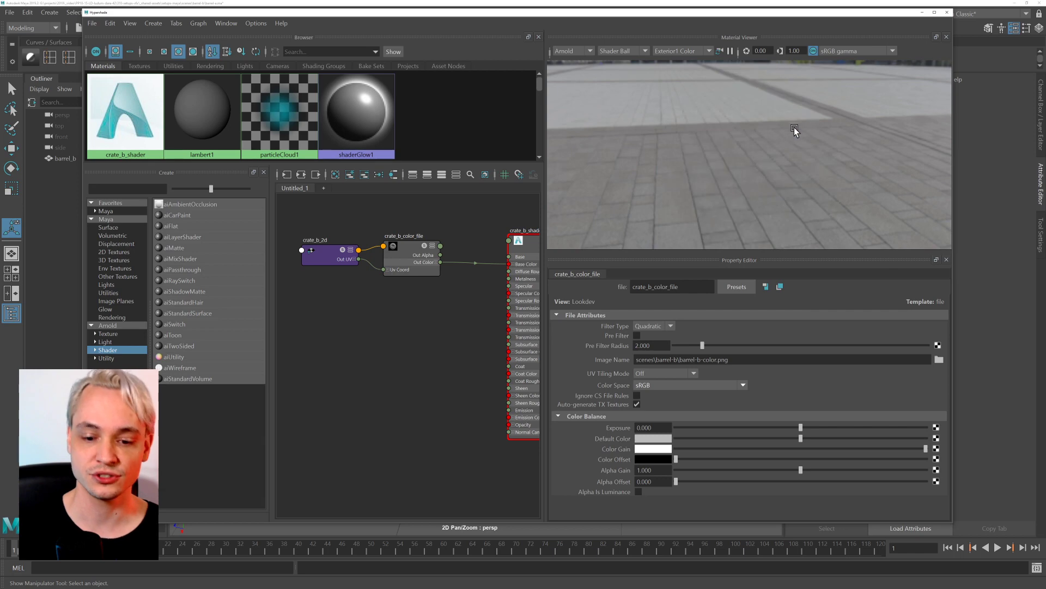
click(719, 51)
alt+drag(777, 131, 779, 194)
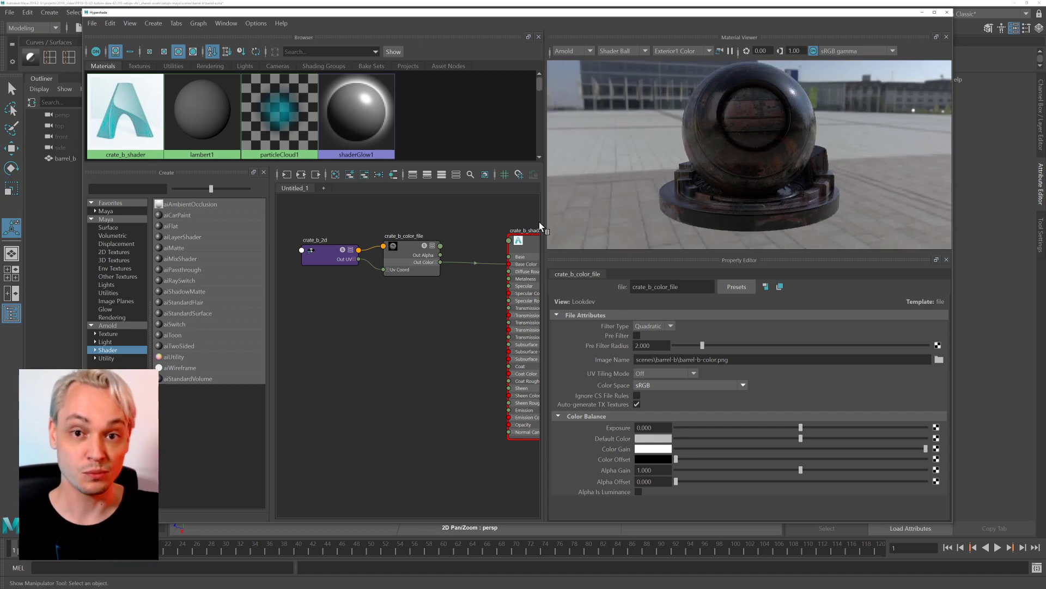
alt+drag(777, 121, 798, 116)
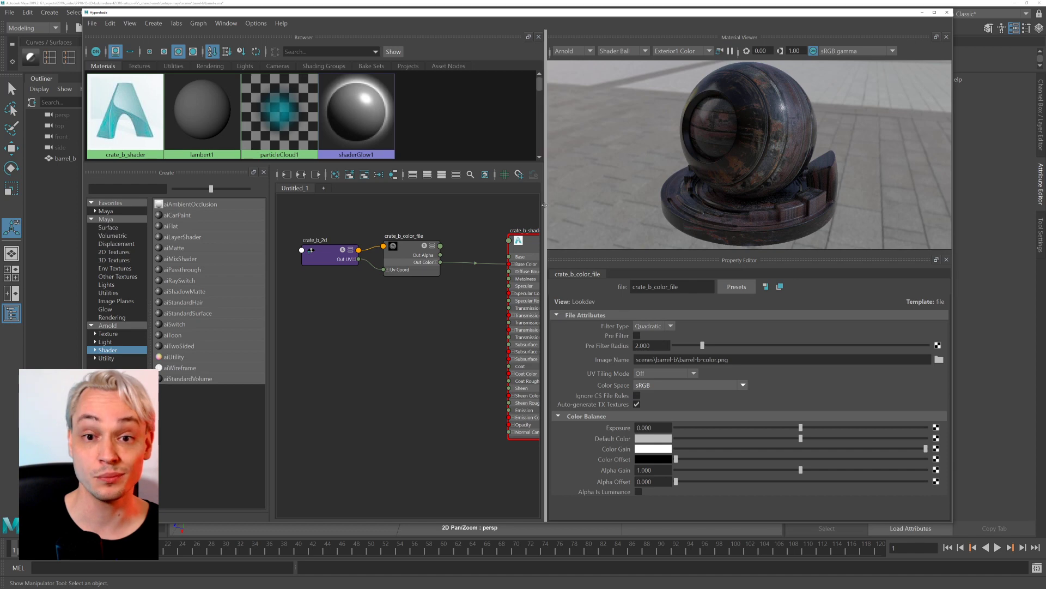
drag(546, 202, 702, 202)
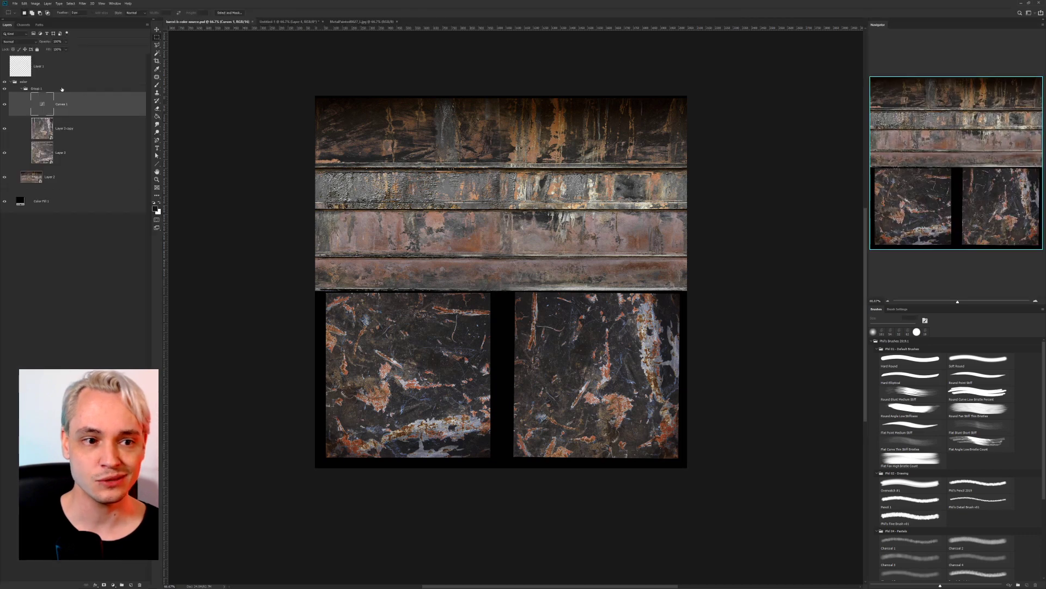
Switch to Photoshop, duplicate the color group in barrel-b-color-source.psd and merge the copy into a single layer.
click(38, 89)
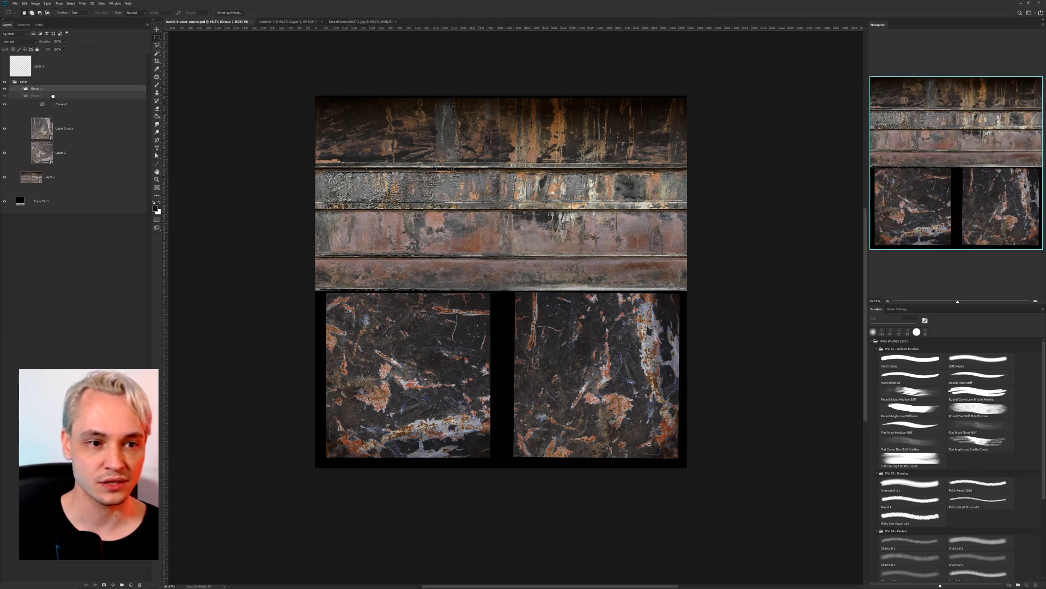
drag(28, 85, 131, 583)
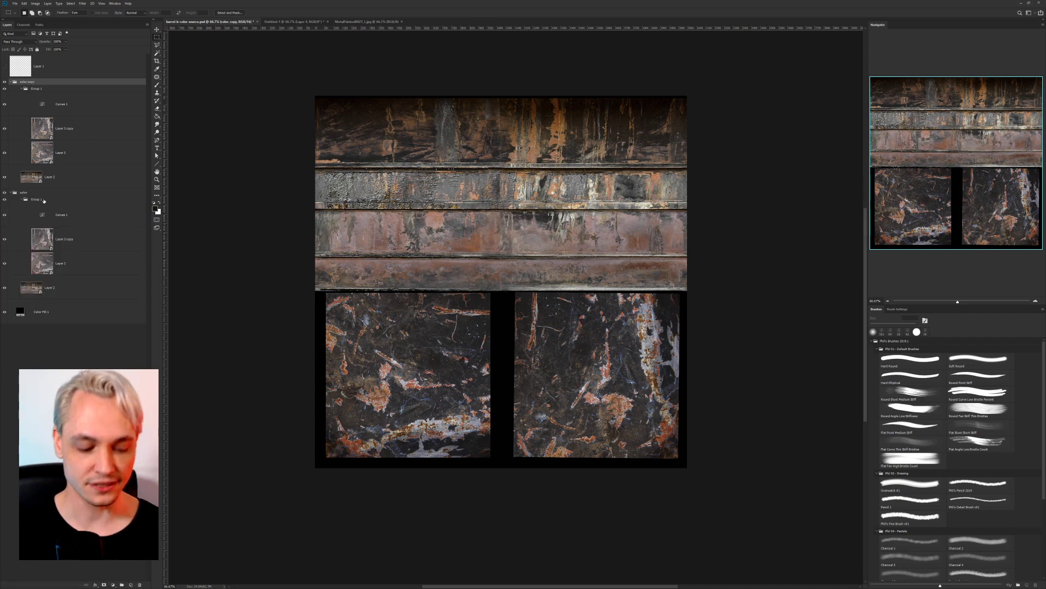
key(ctrl+e)
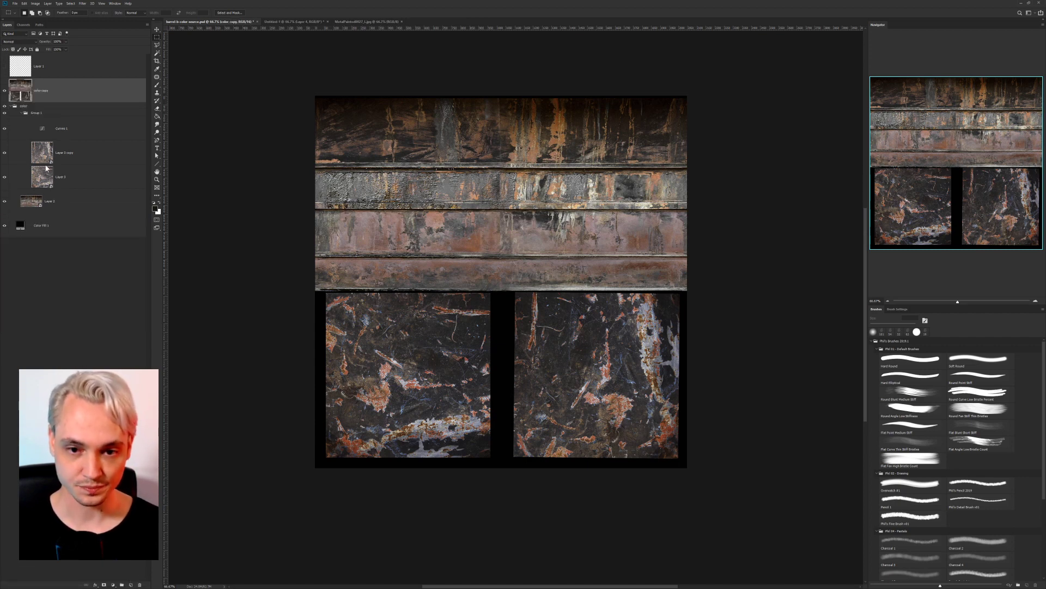
Desaturate the merged color copy layer and apply Curves with a lowered white point and darkened midtones for strong contrast.
key(ctrl+shift+u)
key(ctrl+m)
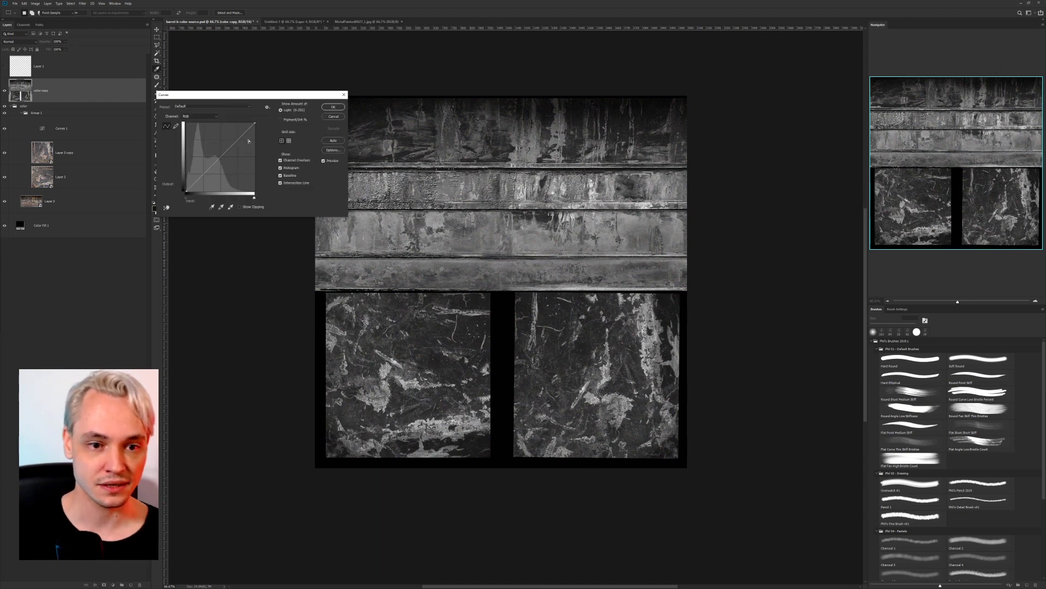
drag(254, 123, 240, 123)
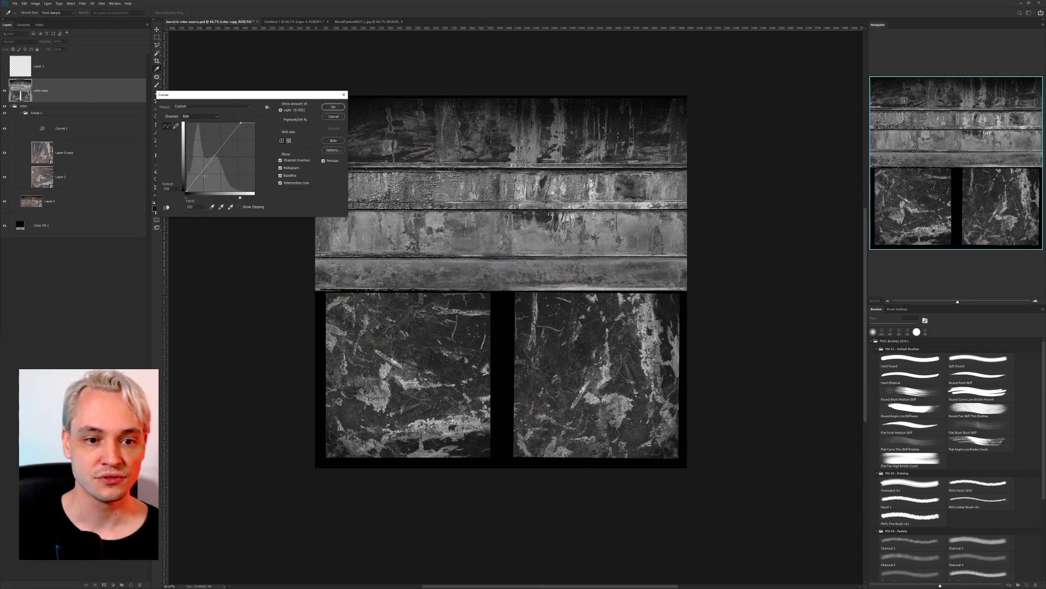
drag(203, 176, 211, 178)
drag(232, 141, 225, 139)
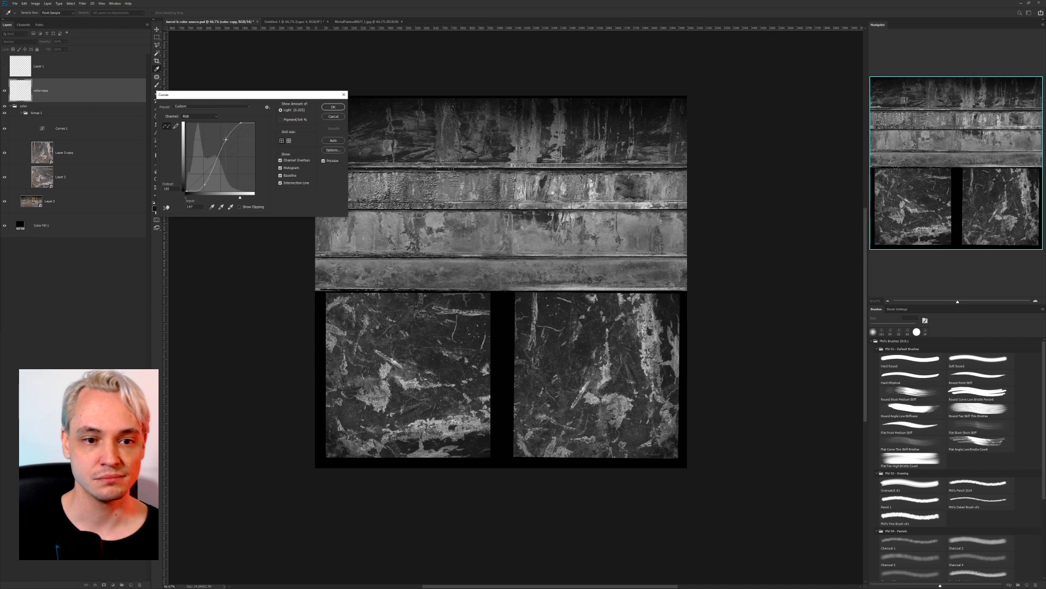
drag(231, 97, 237, 101)
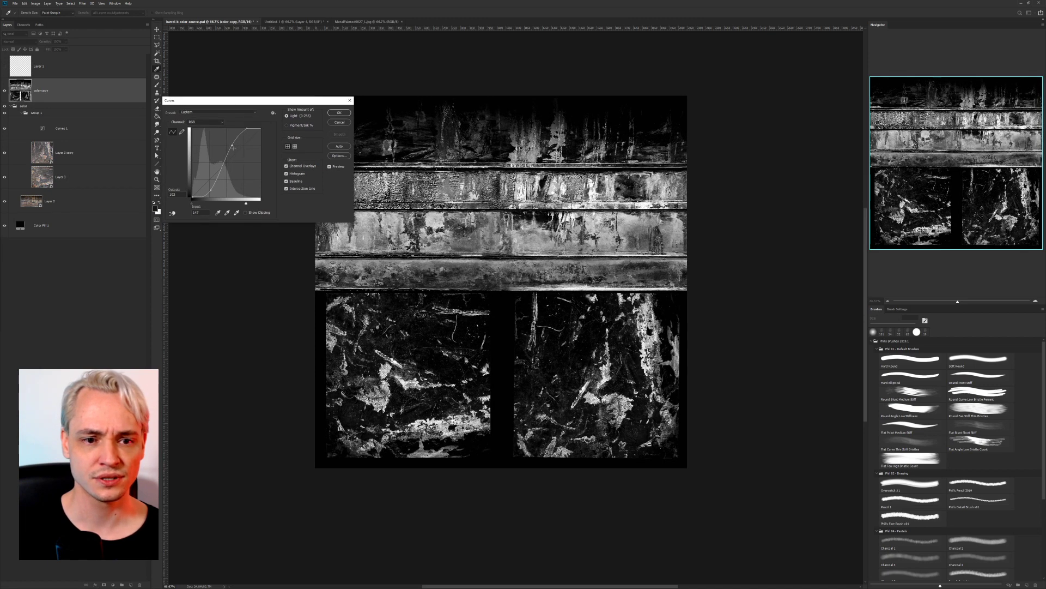
drag(234, 147, 238, 154)
drag(211, 191, 213, 192)
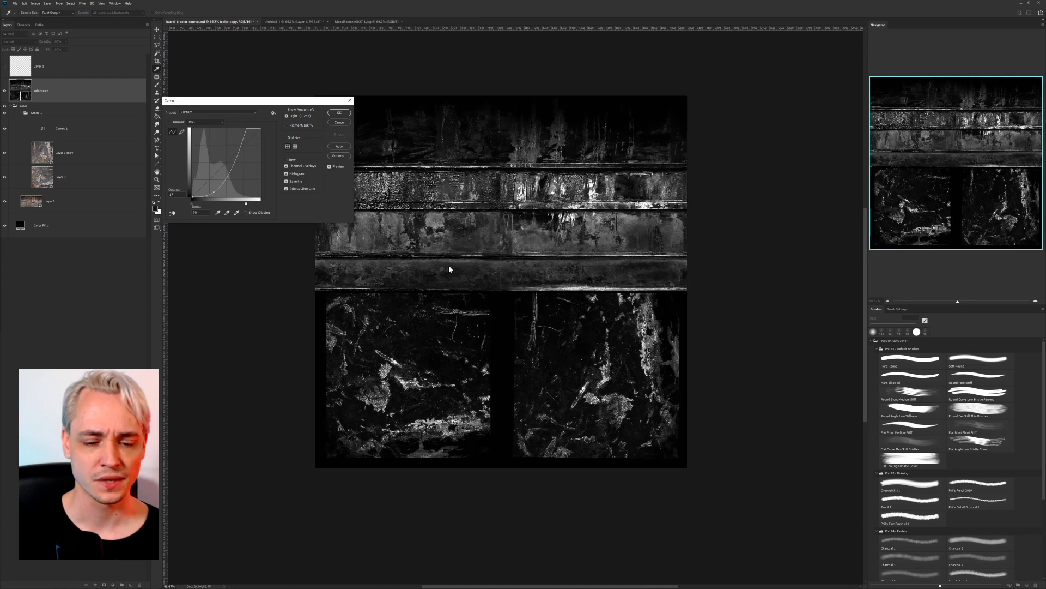
click(339, 112)
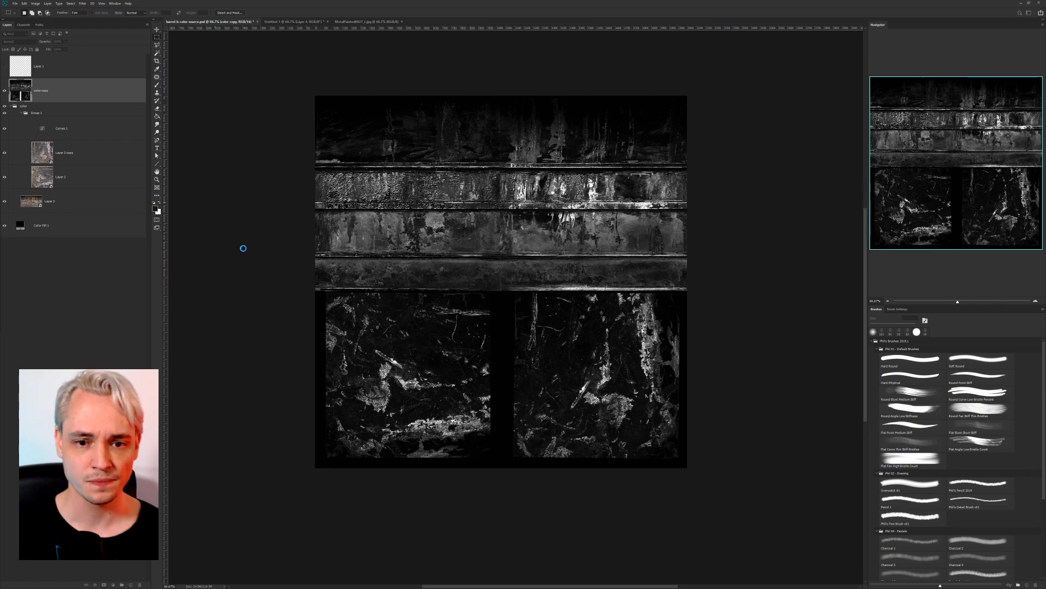
Save the dark grayscale-looking texture as a PNG named barrel-b-color-roughness.
key(ctrl+shift+s)
click(466, 329)
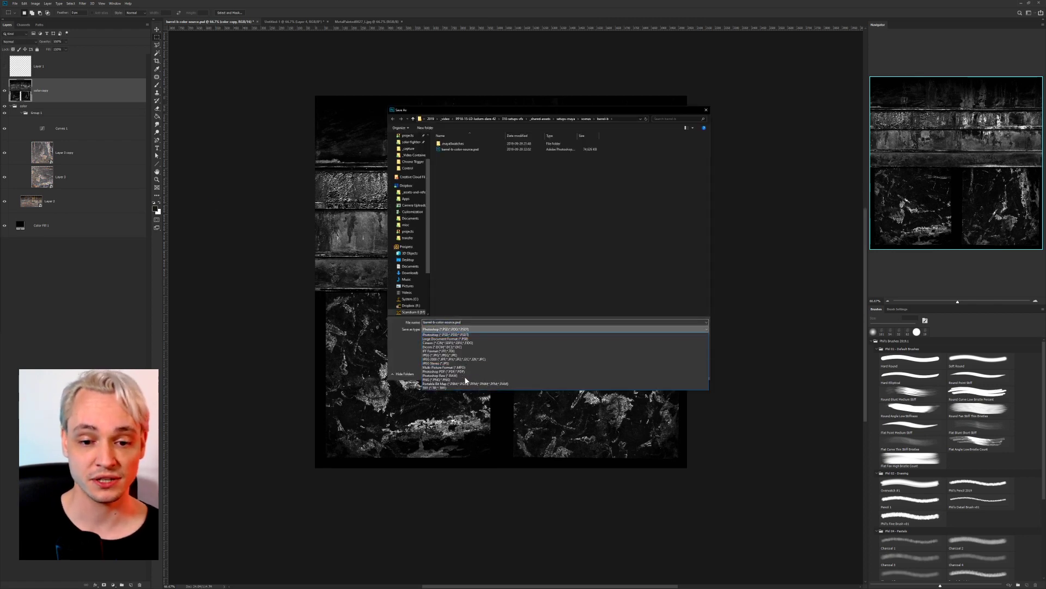
click(466, 379)
click(446, 323)
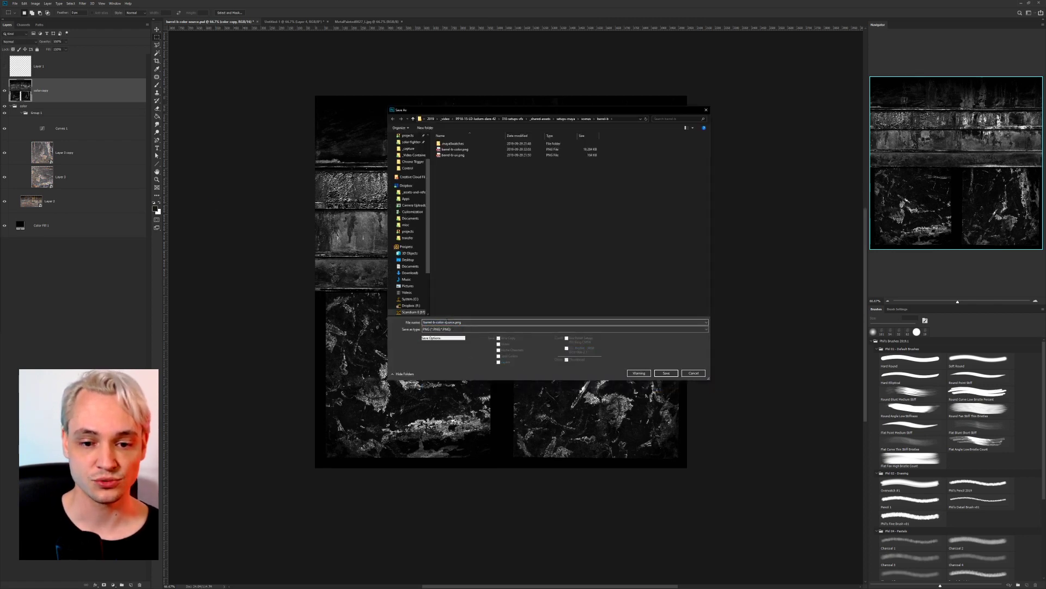
text(rou)
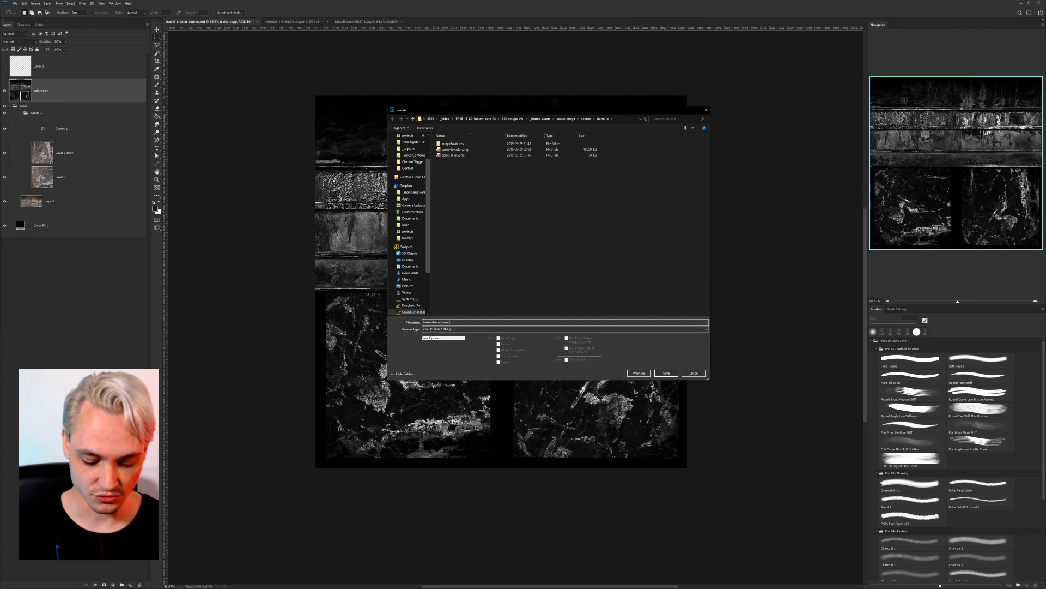
text(ghness)
key(Return)
key(Return)
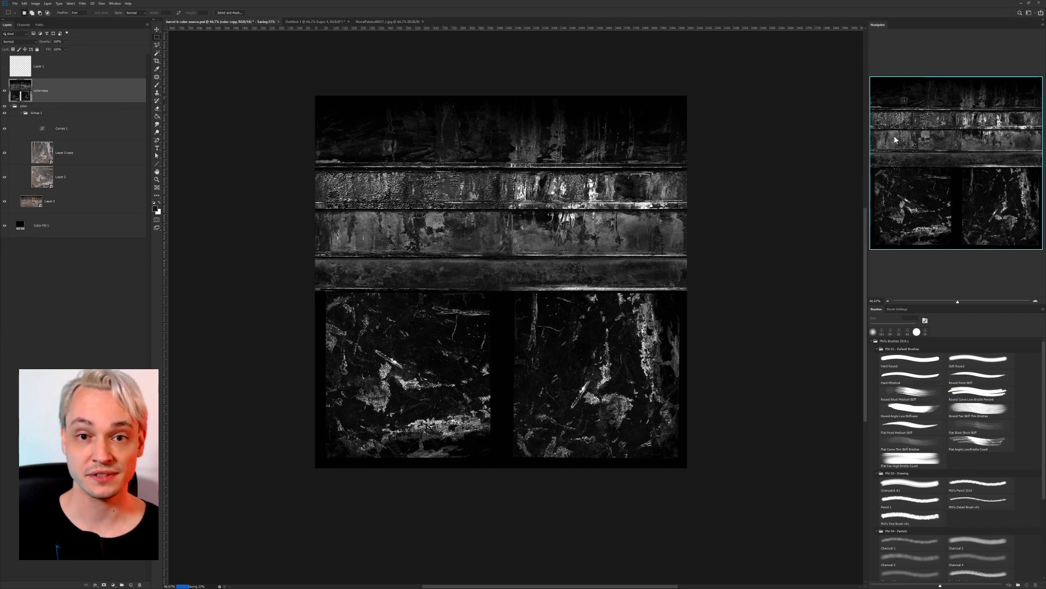
Switch to Maya's Hypershade, nudge the crate_b_color_file node, and show crate_b_shader in a taller Property Editor.
key(alt+Tab)
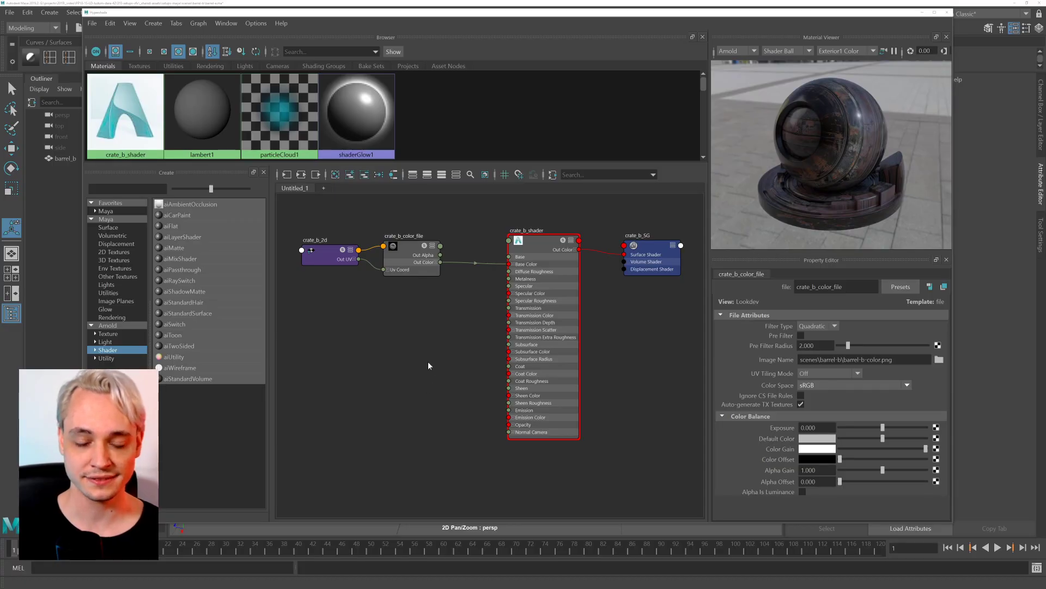
click(409, 255)
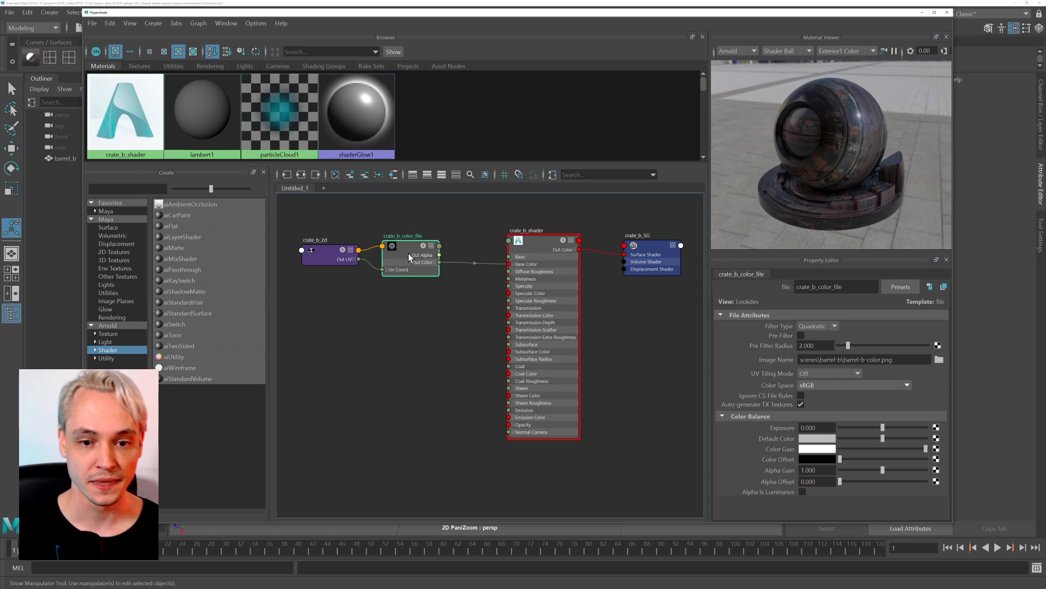
drag(409, 254, 413, 252)
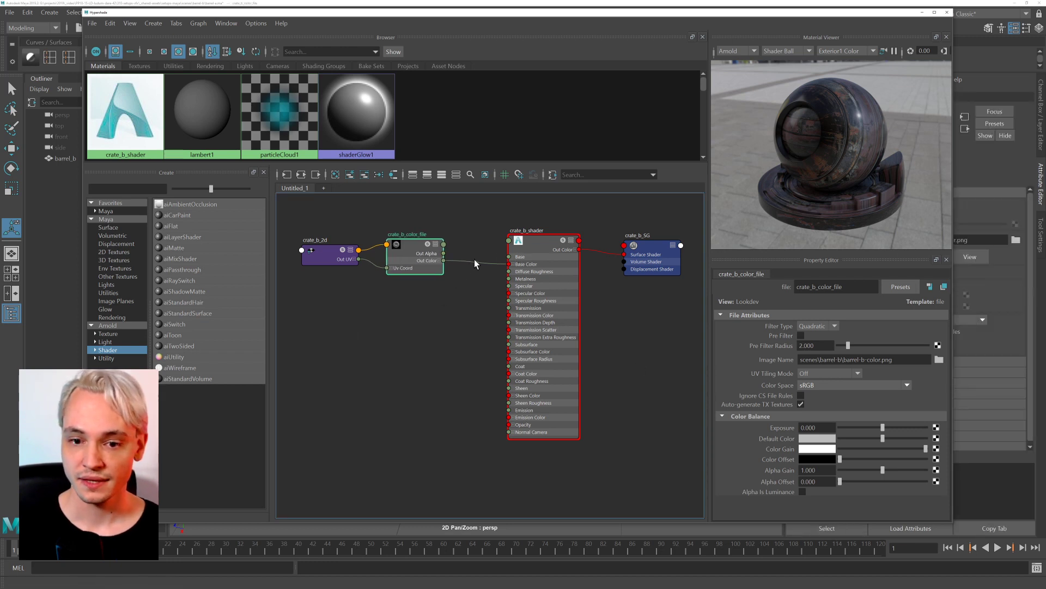
click(537, 246)
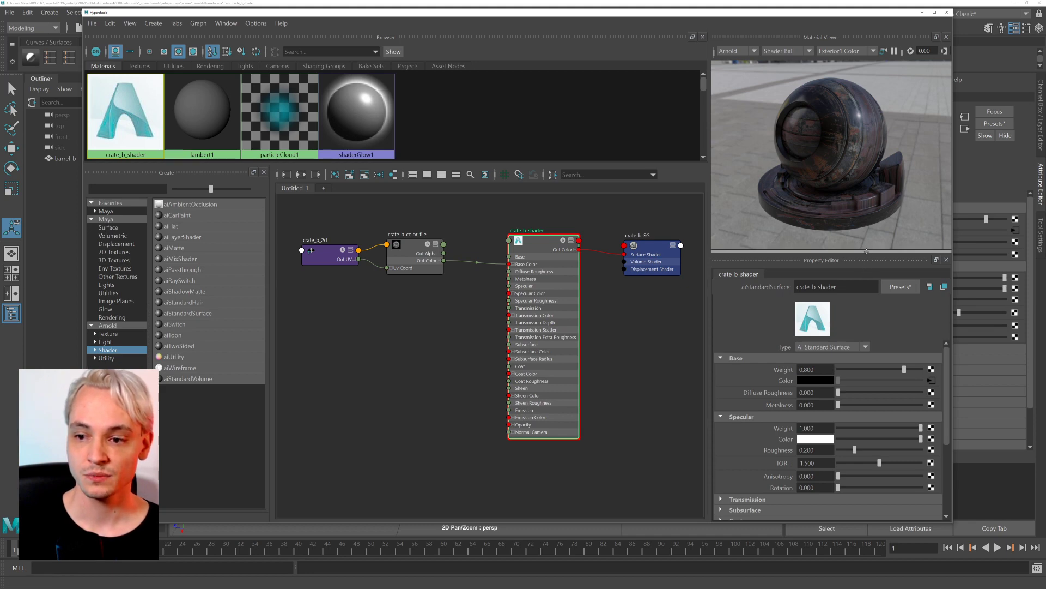
drag(866, 250, 865, 188)
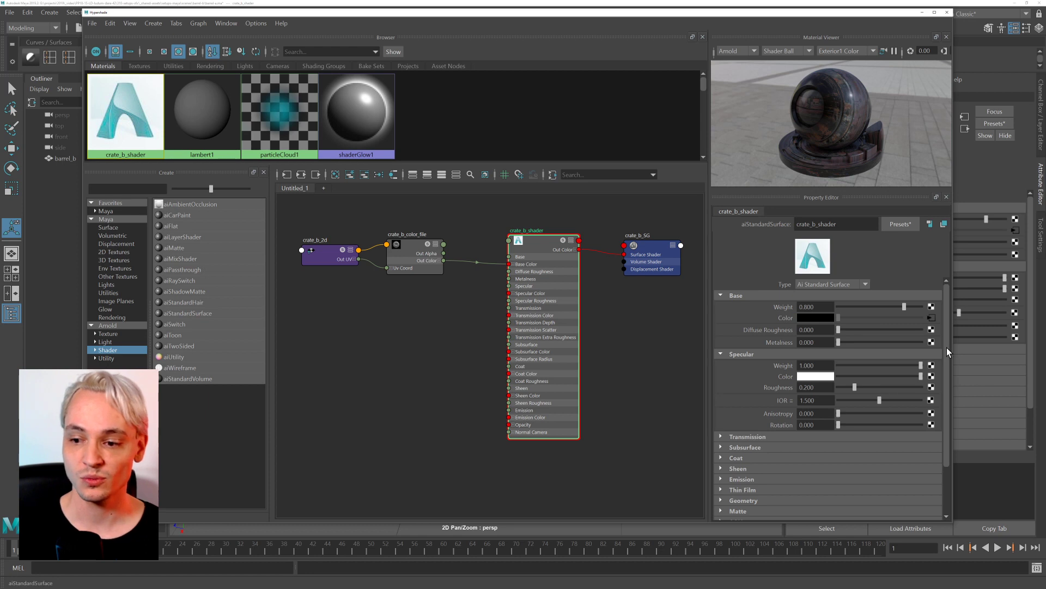
Review crate_b_shader's Base and Specular attributes and look at the texture nodes available for Specular Roughness.
scroll(946, 348, down, 2)
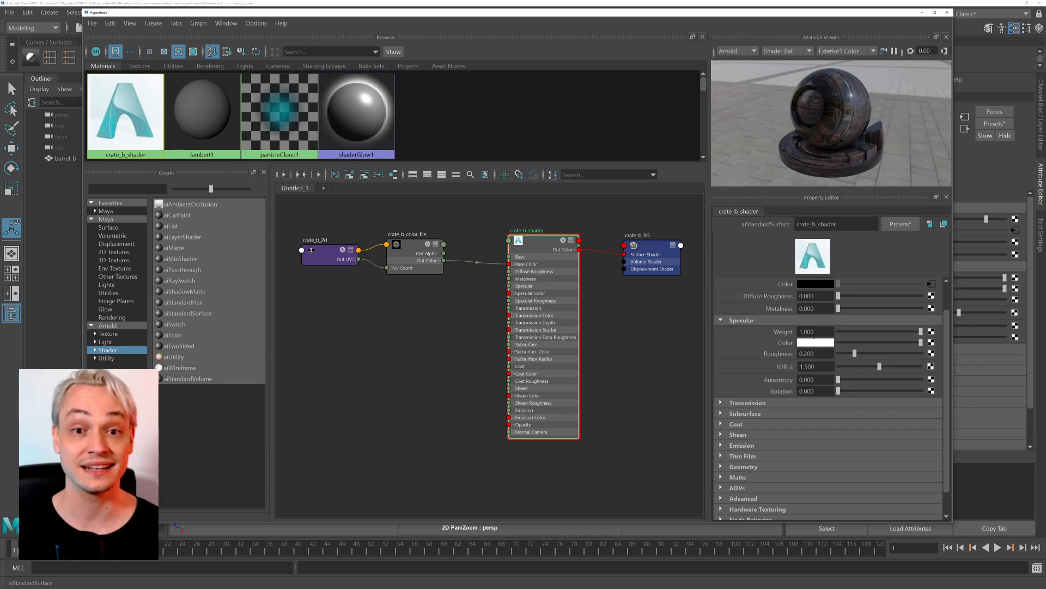
scroll(744, 327, up, 2)
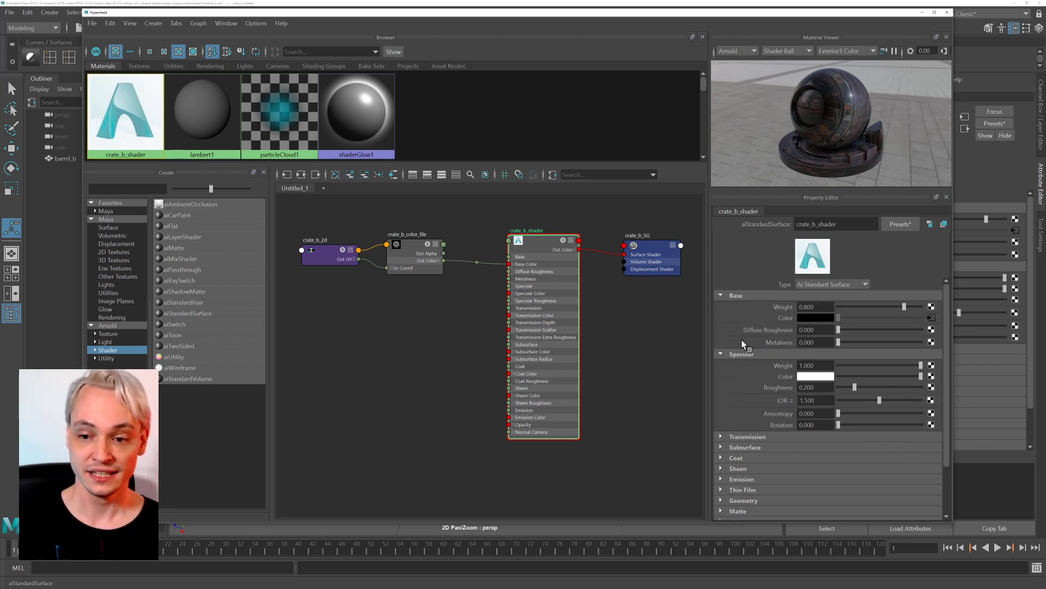
click(750, 355)
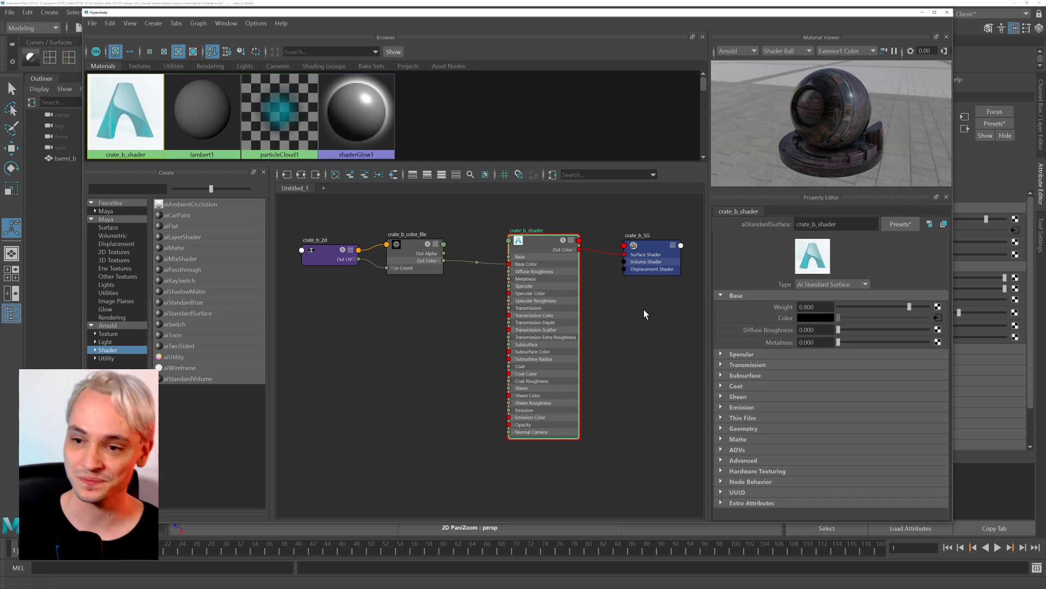
click(419, 315)
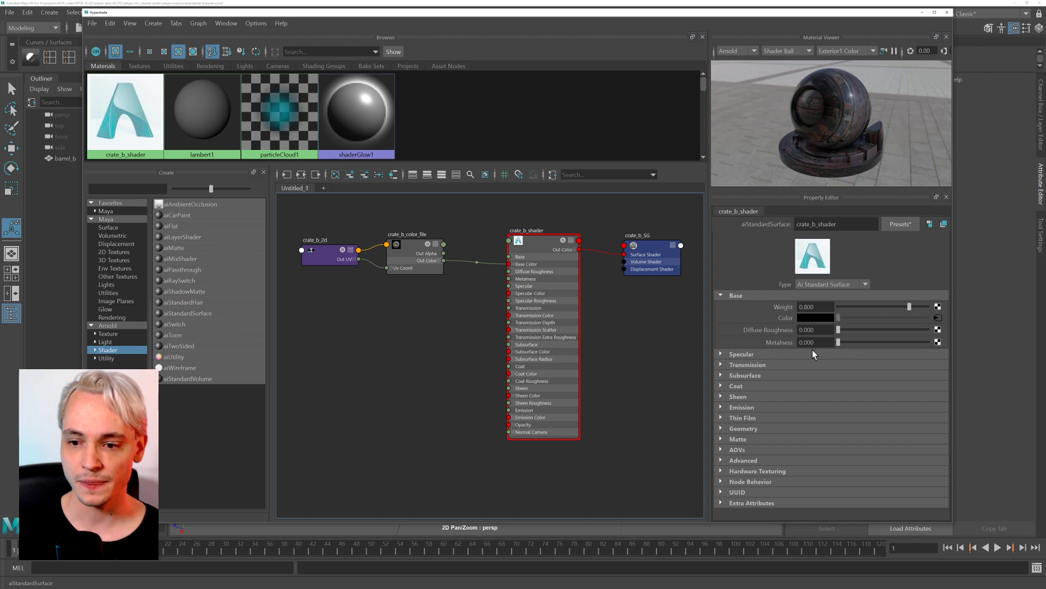
click(763, 355)
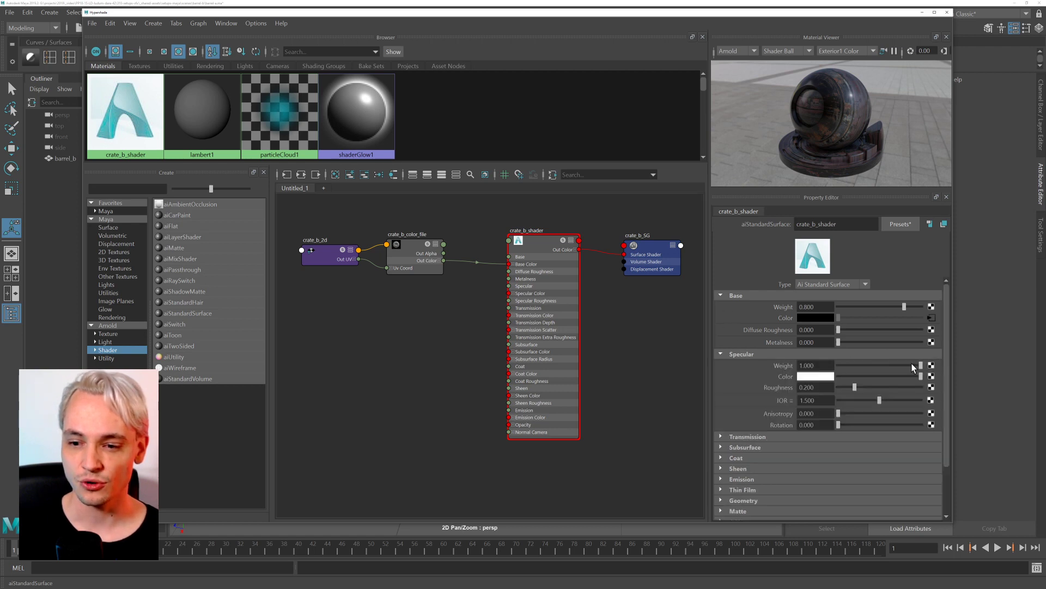
click(932, 387)
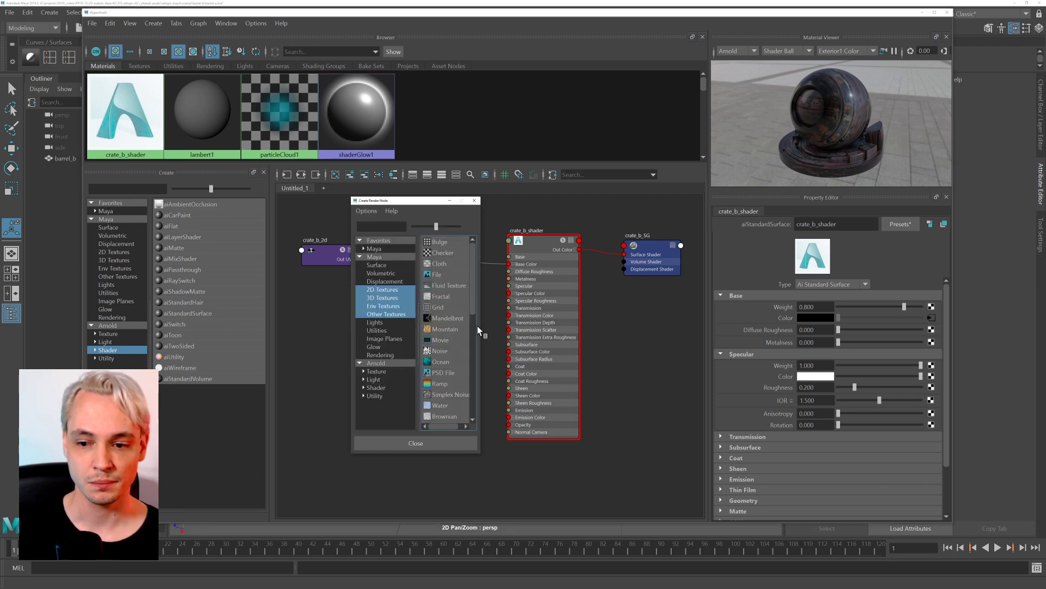
click(475, 200)
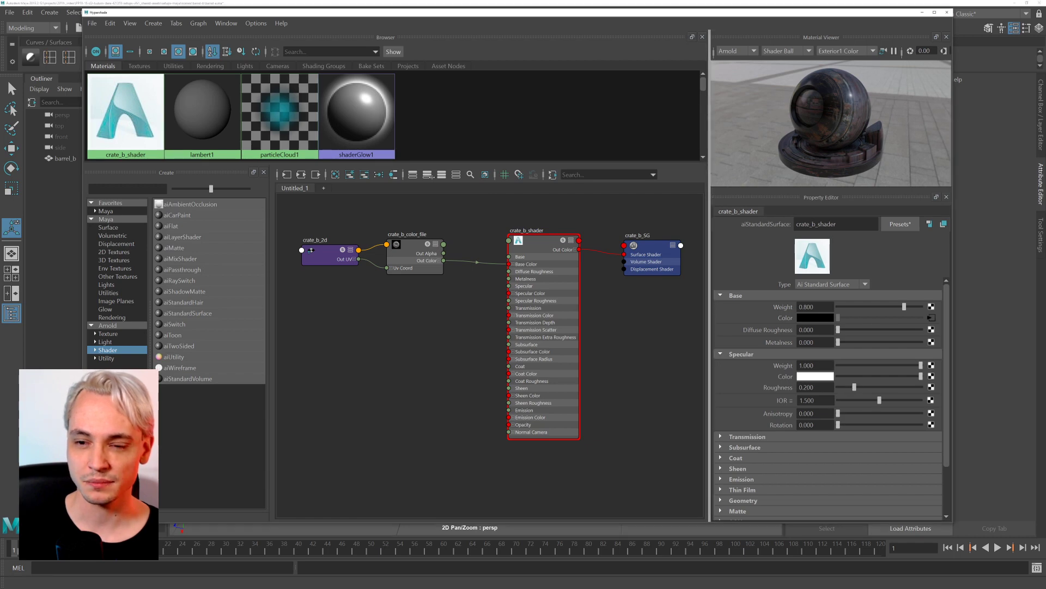
Enlarge the Material Viewer and compare the shader ball at Specular Roughness 0, 0.590 and 1, ending at 0.002.
drag(707, 162, 386, 164)
drag(514, 195, 516, 295)
drag(579, 488, 513, 489)
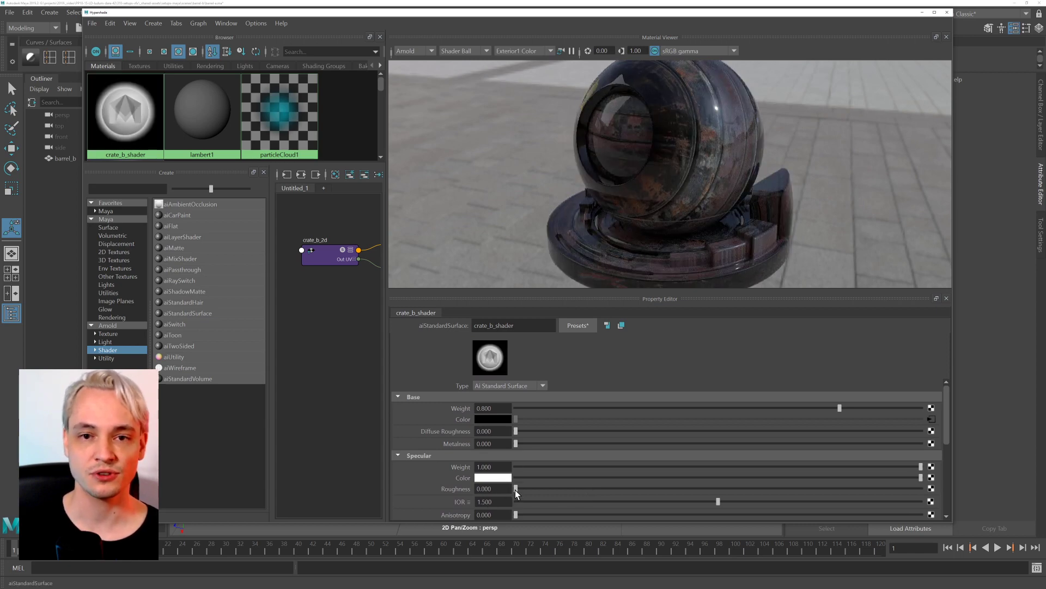
drag(516, 489, 755, 488)
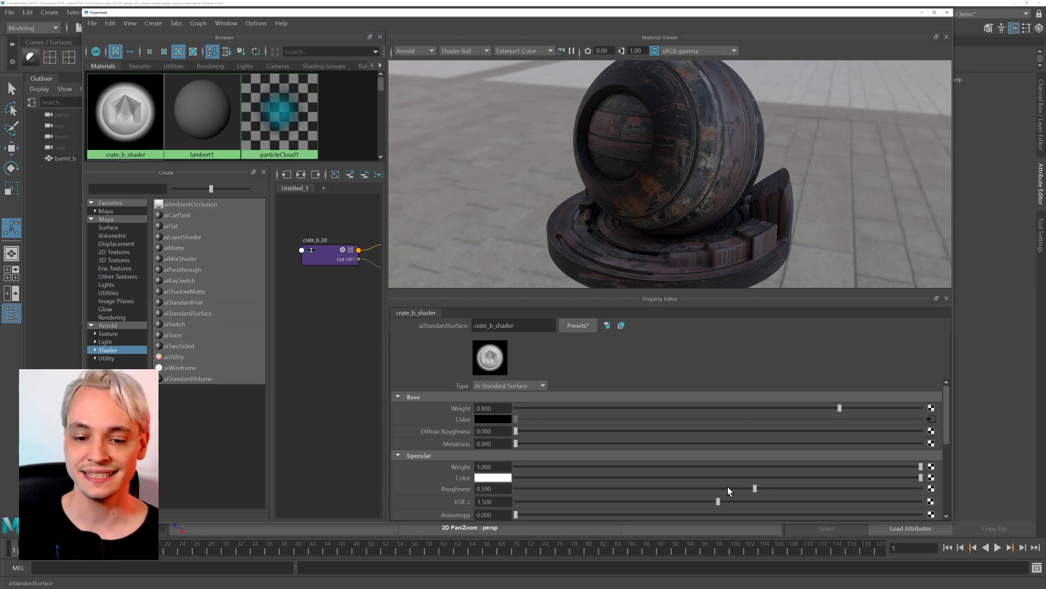
drag(755, 488, 924, 495)
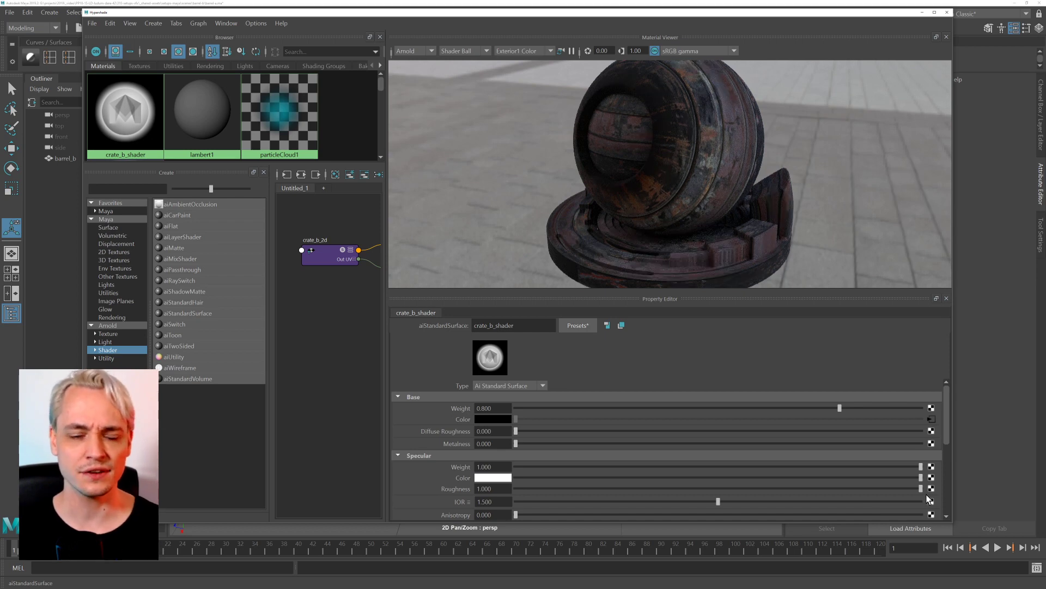
drag(923, 495, 535, 492)
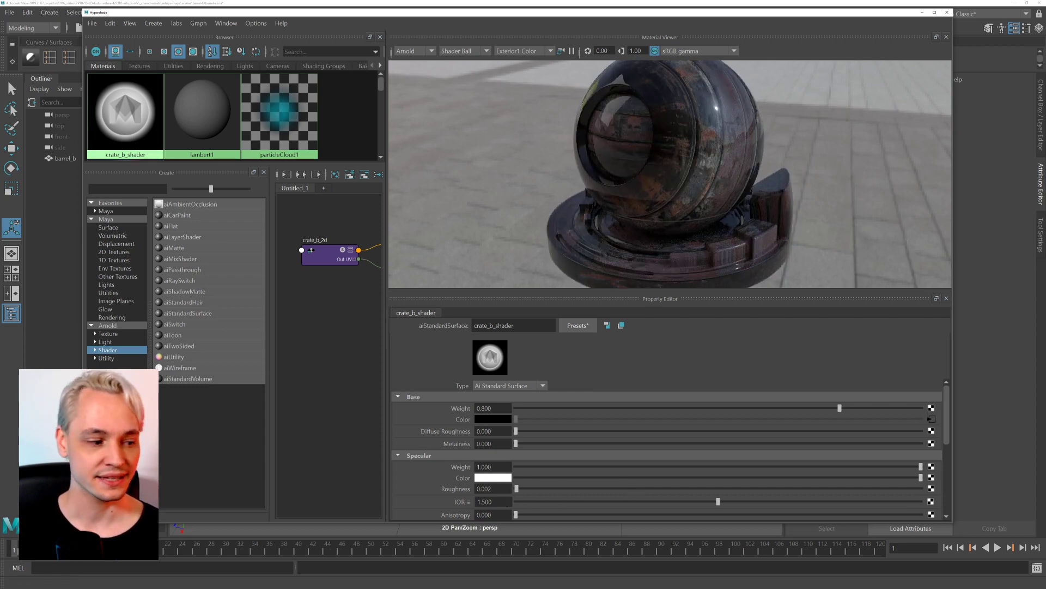
Switch to Photoshop, invert the color copy layer and convert the document to Grayscale mode with its layers merged.
key(alt+Tab)
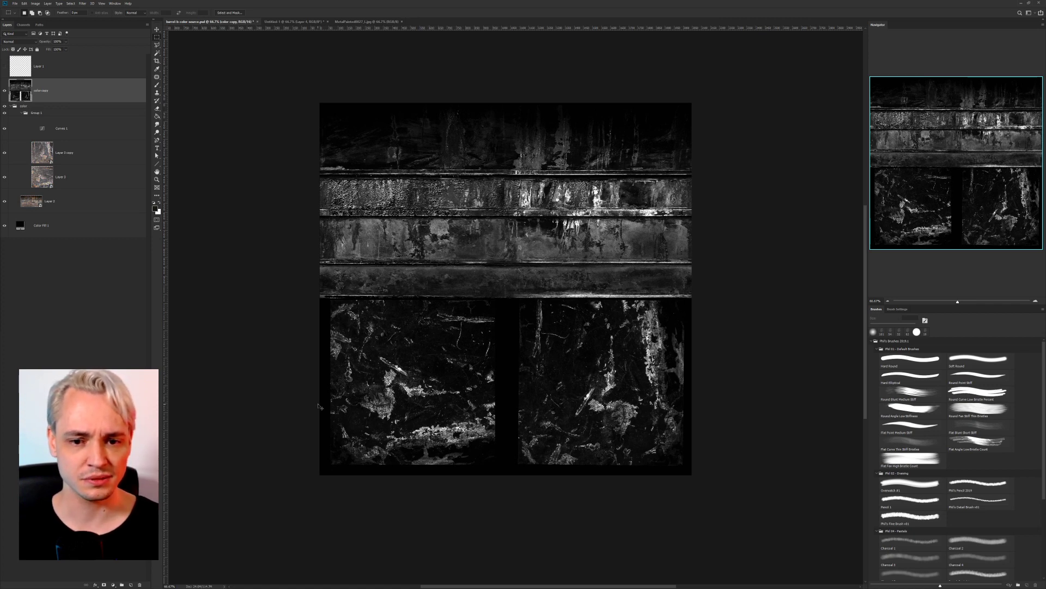
key(ctrl+i)
click(35, 4)
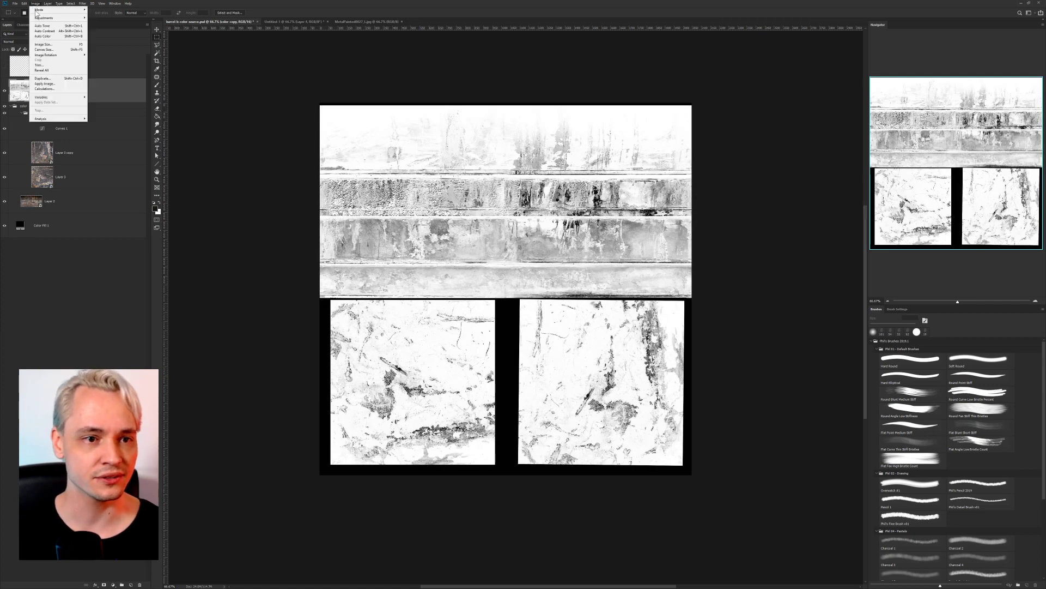
mouse_move(60, 9)
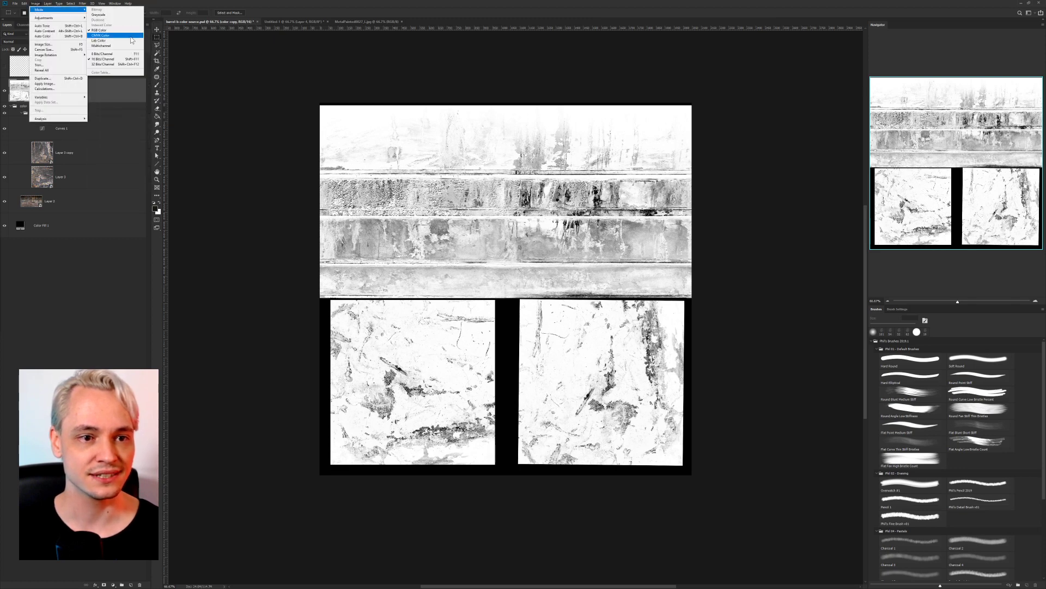
click(121, 16)
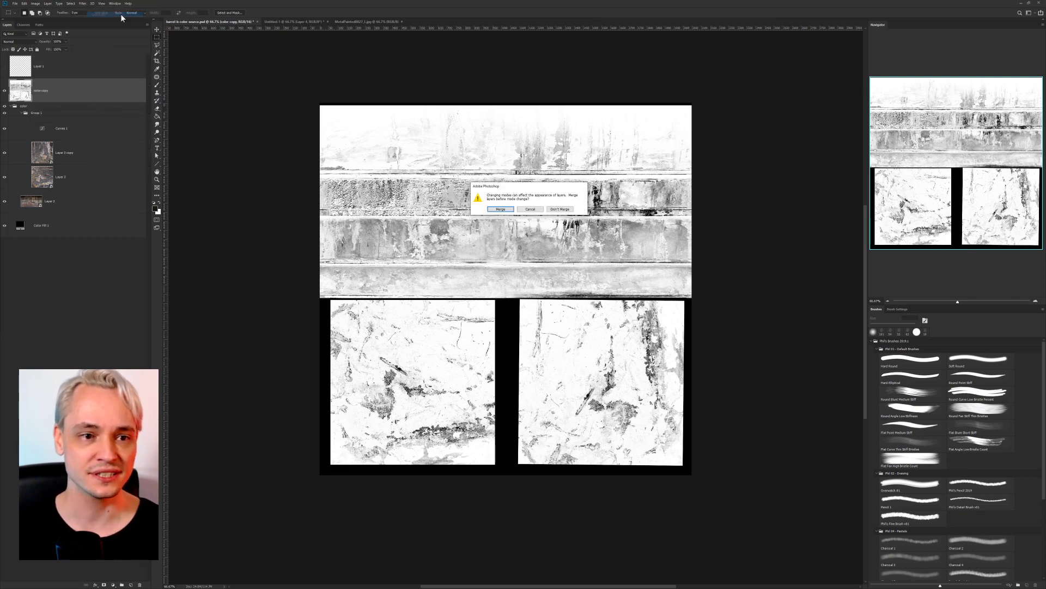
key(Return)
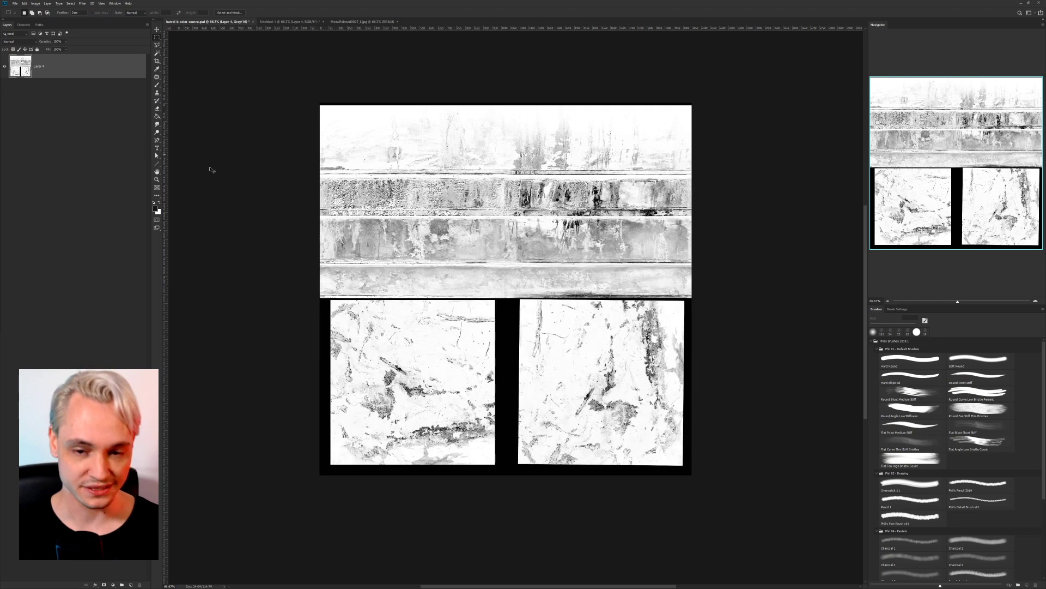
Save the inverted grayscale map as a PNG, replacing the existing barrel-b-color-roughness.png.
key(ctrl+shift+s)
click(475, 329)
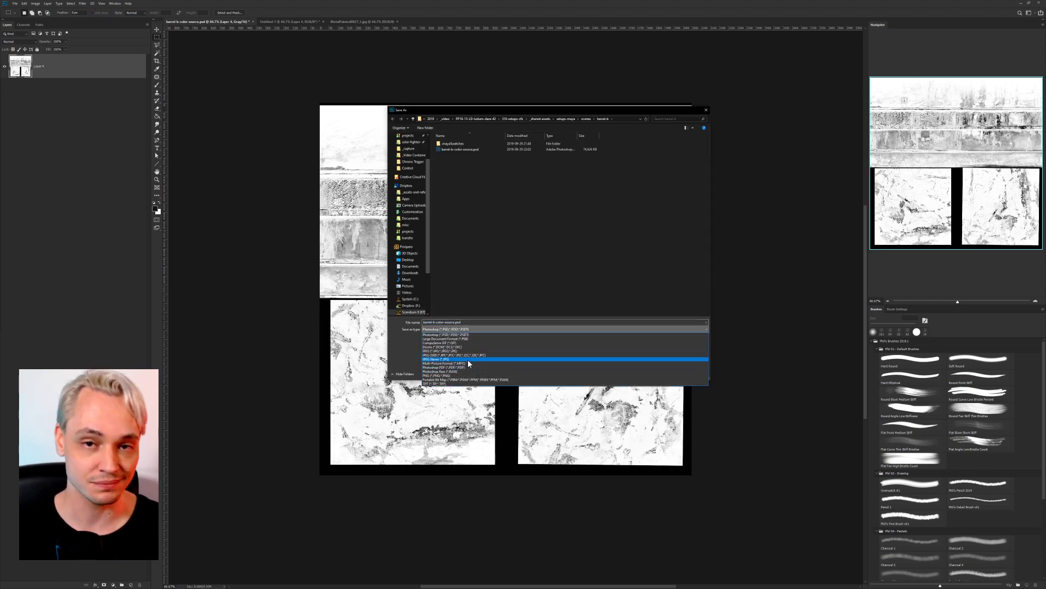
click(476, 375)
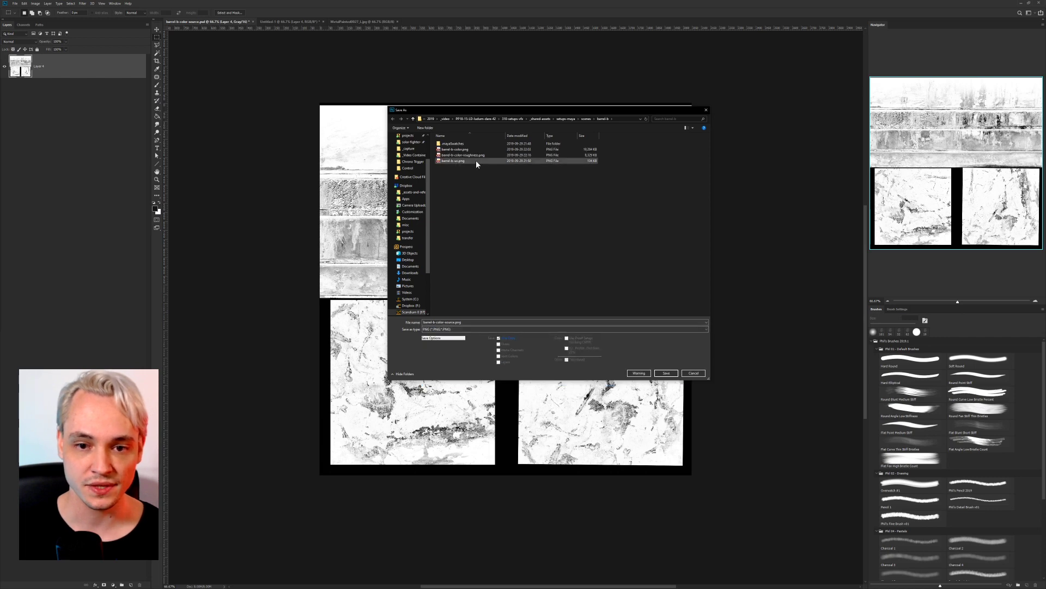
double_click(476, 156)
key(Left)
key(Return)
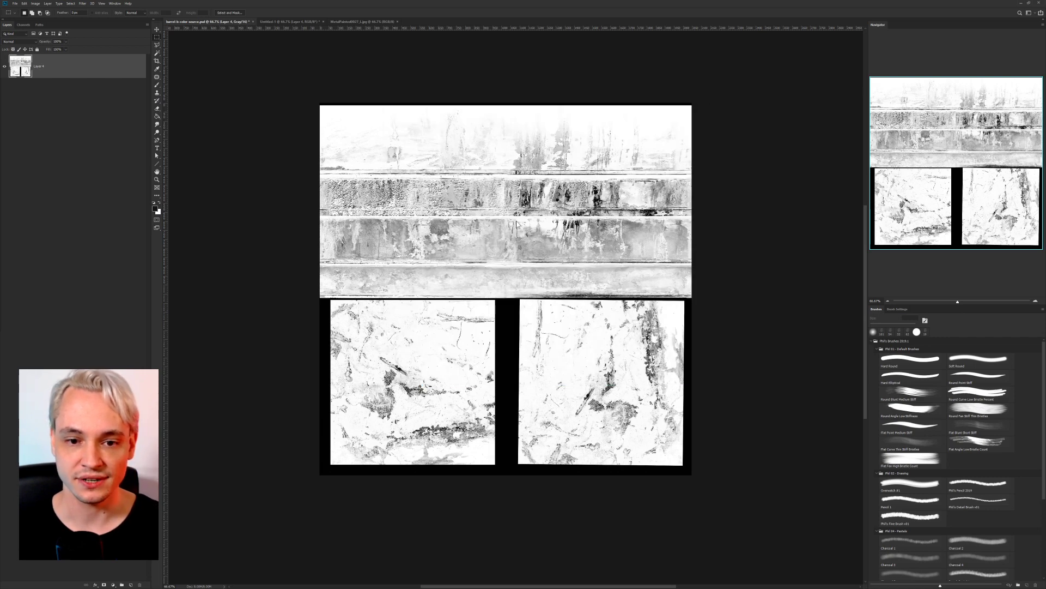
click(550, 191)
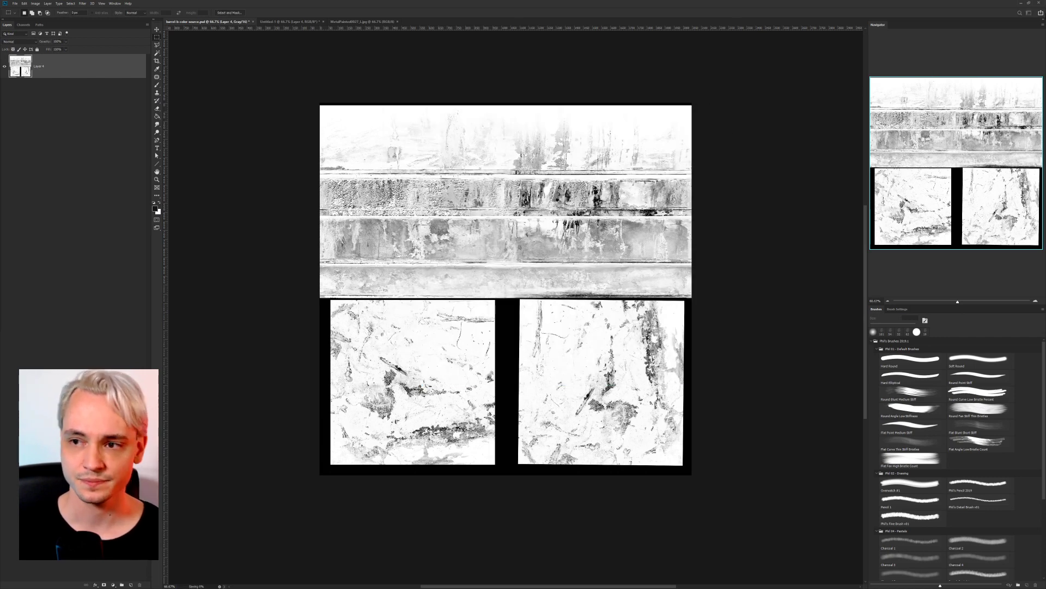
Switch to Maya, narrow the Material Viewer and Property Editor to widen the node graph, and select the crate_b_color_file node.
click(1022, 3)
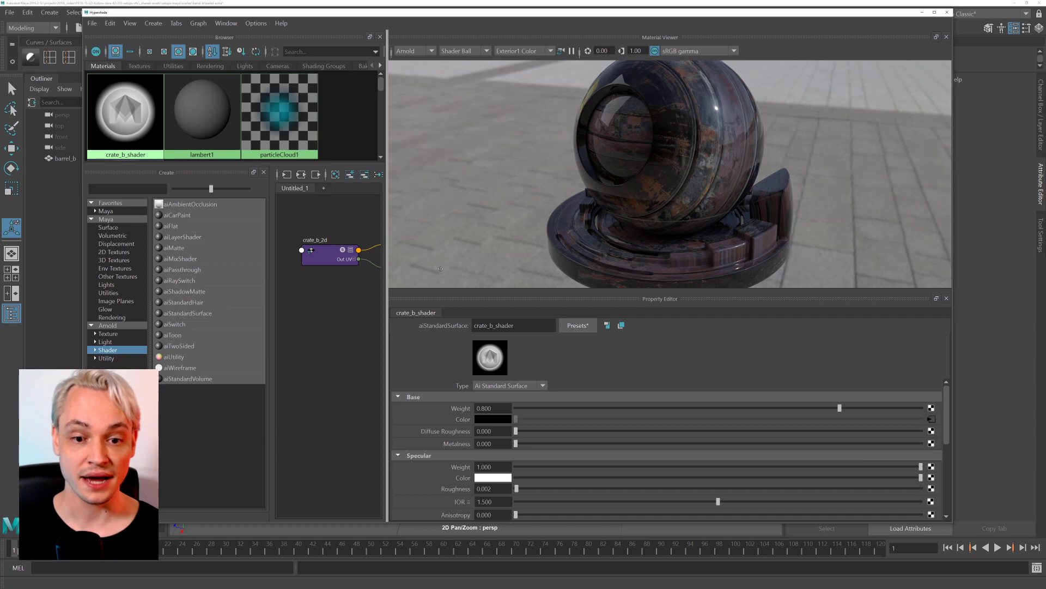
drag(440, 269, 599, 269)
click(402, 257)
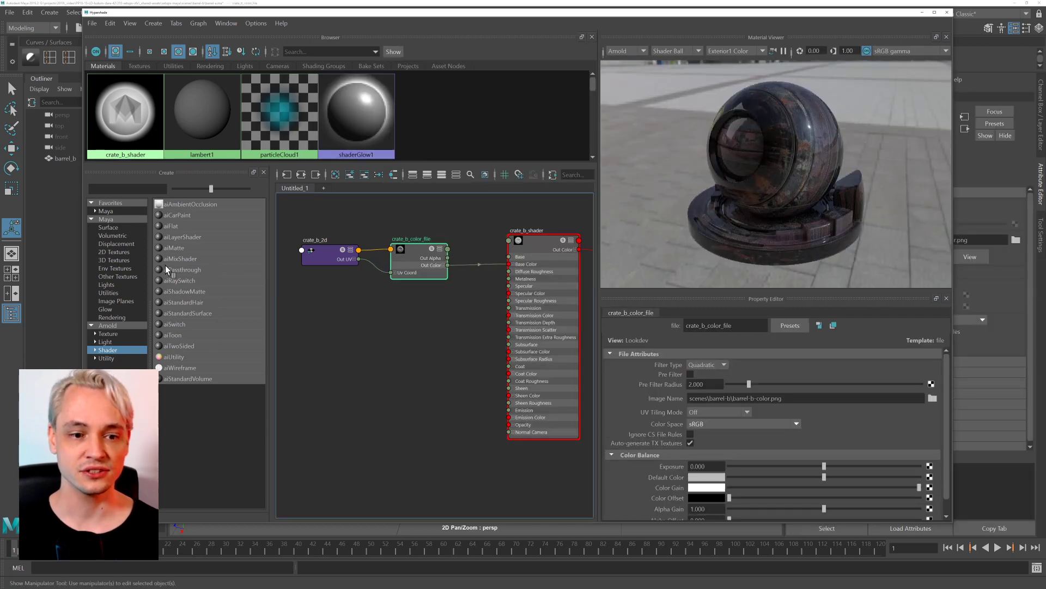
drag(407, 259, 408, 257)
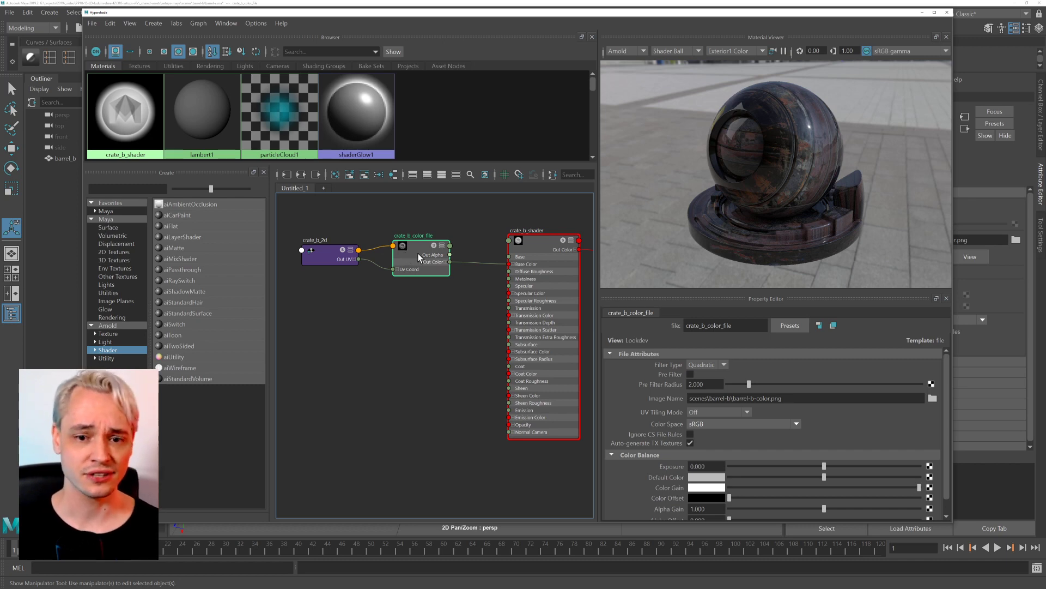
drag(418, 259, 417, 263)
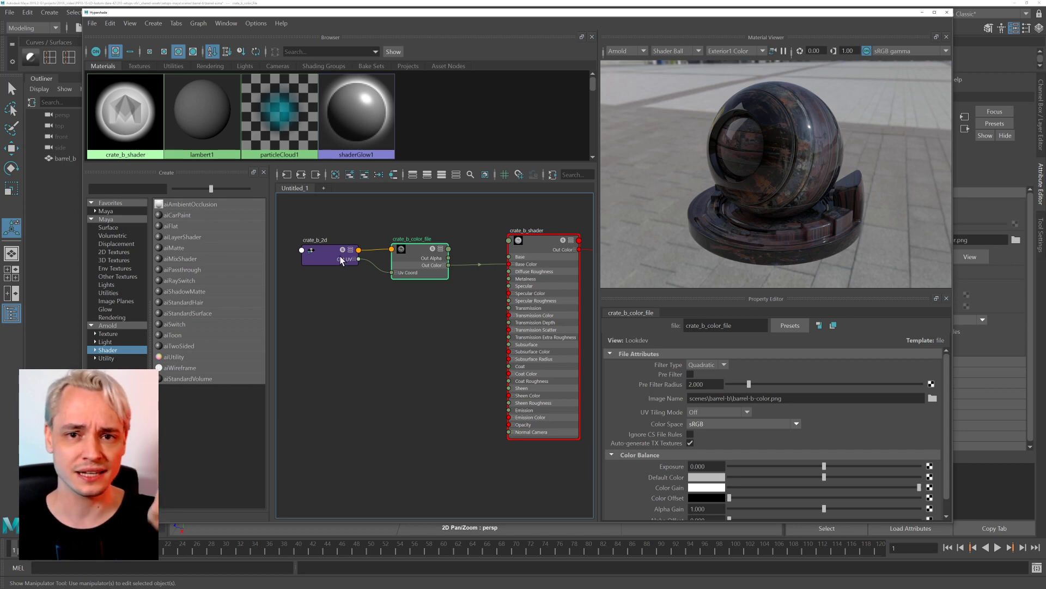
Connect a File texture to crate_b_shader's Specular Roughness, load barrel-b-color-roughness.png into it and check the result on the shader ball.
click(524, 241)
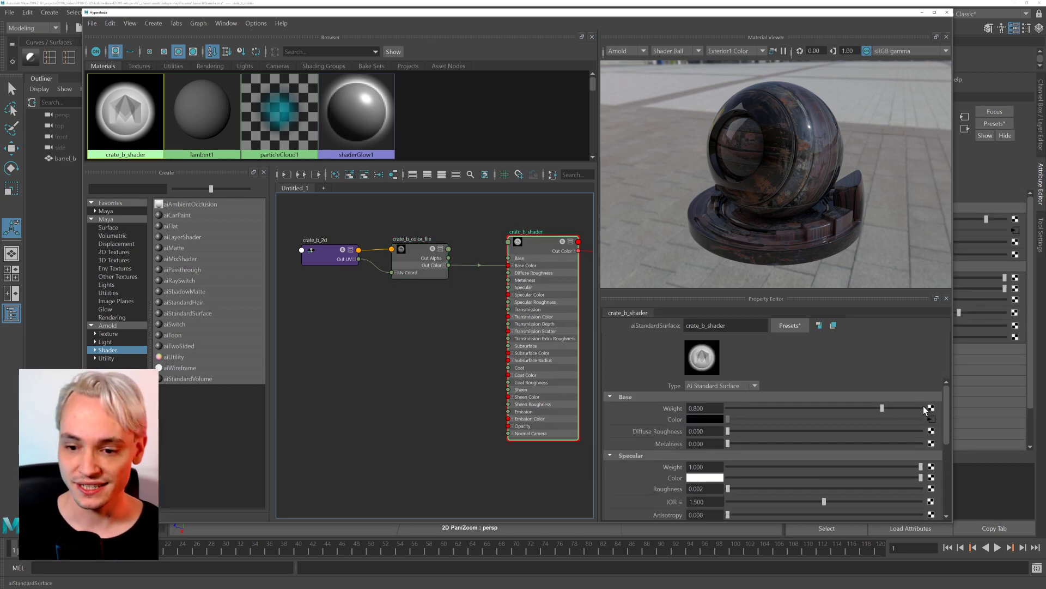
scroll(820, 450, down, 1)
scroll(872, 453, down, 1)
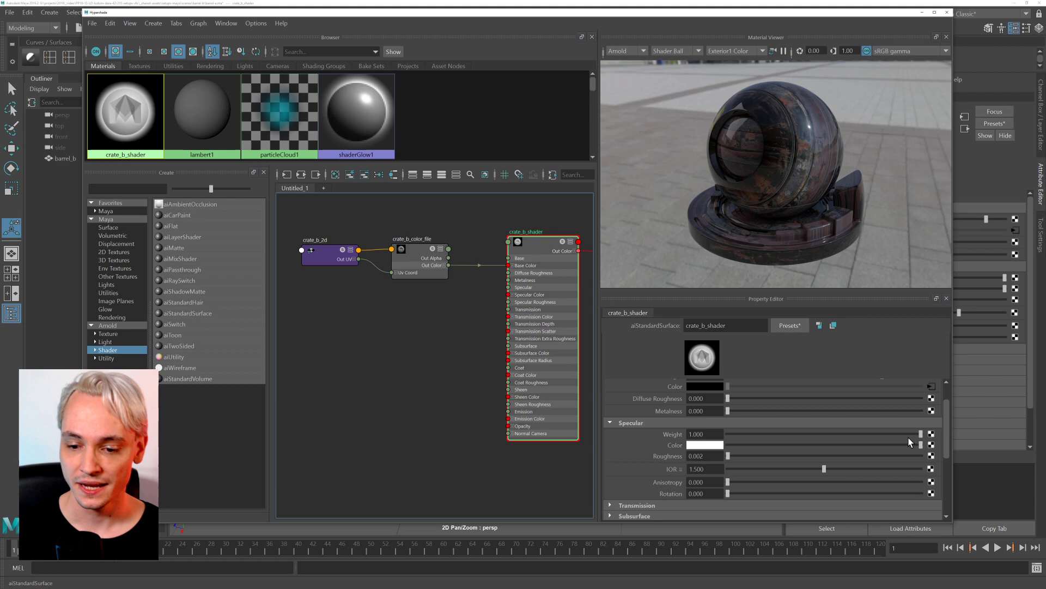
click(932, 455)
click(452, 277)
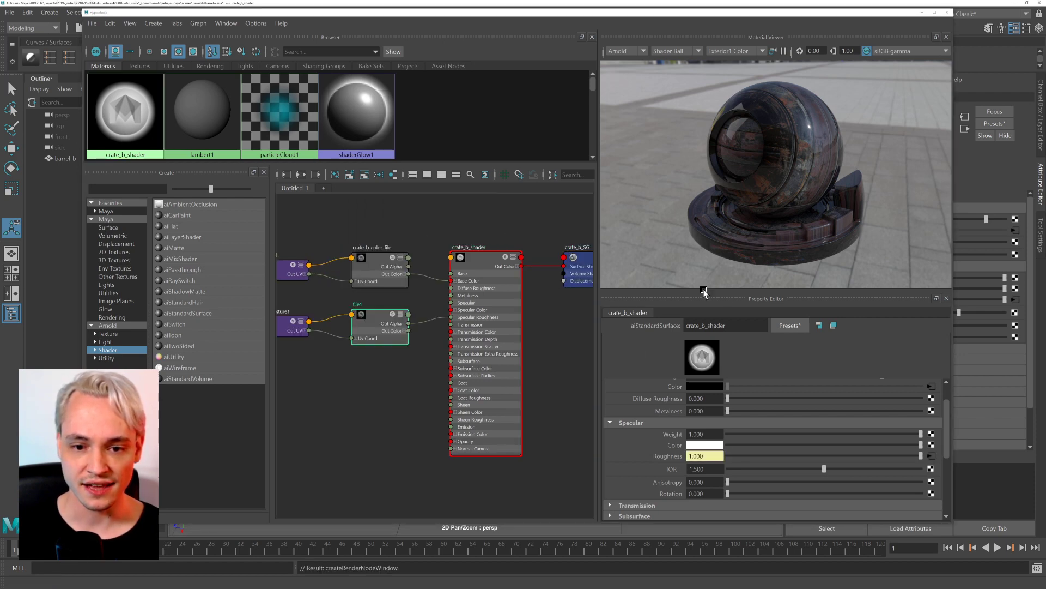
click(933, 398)
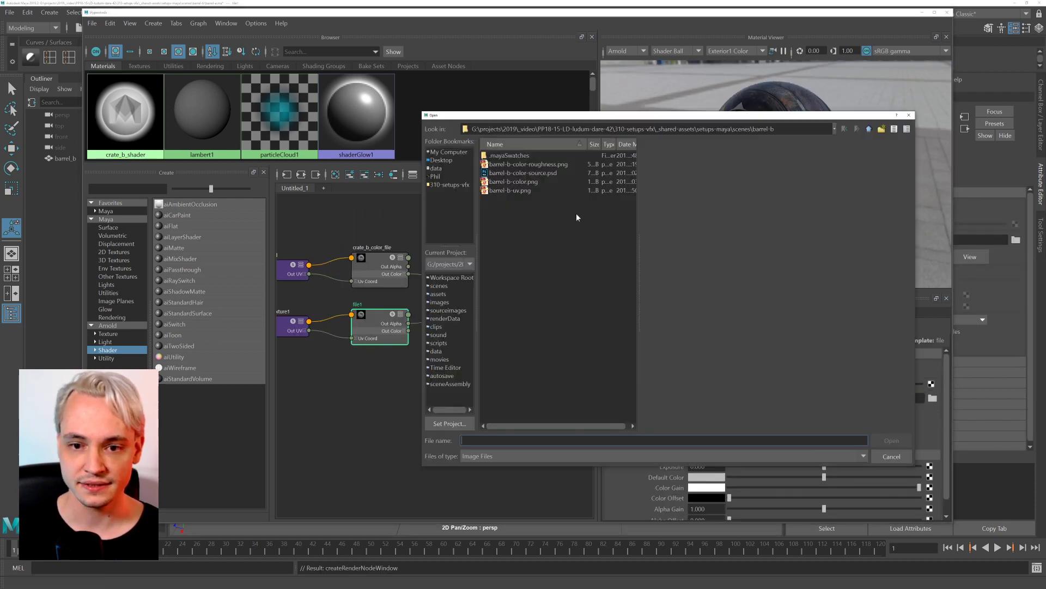
double_click(528, 164)
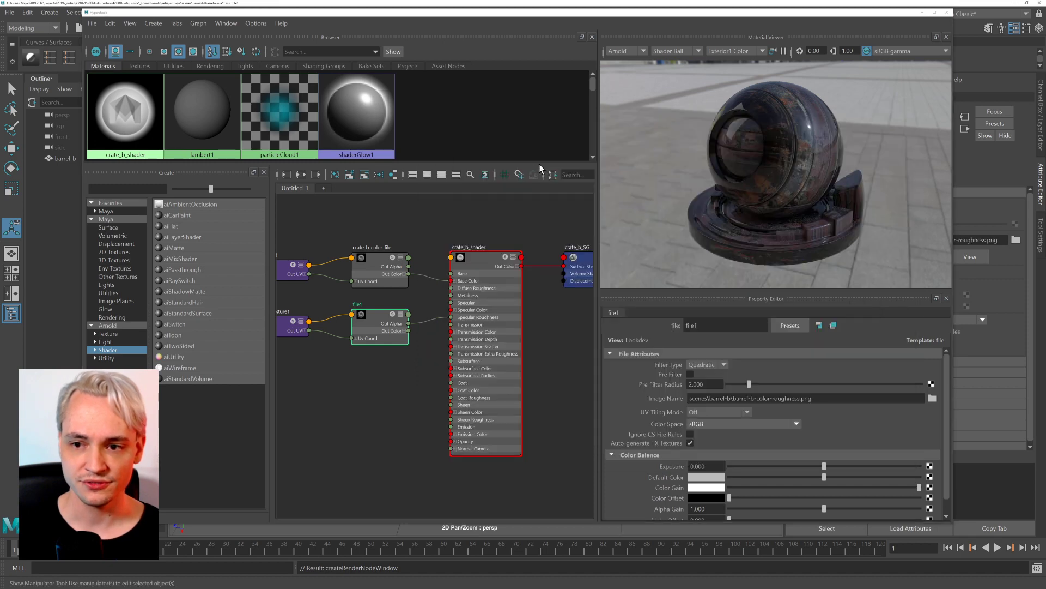
key(f)
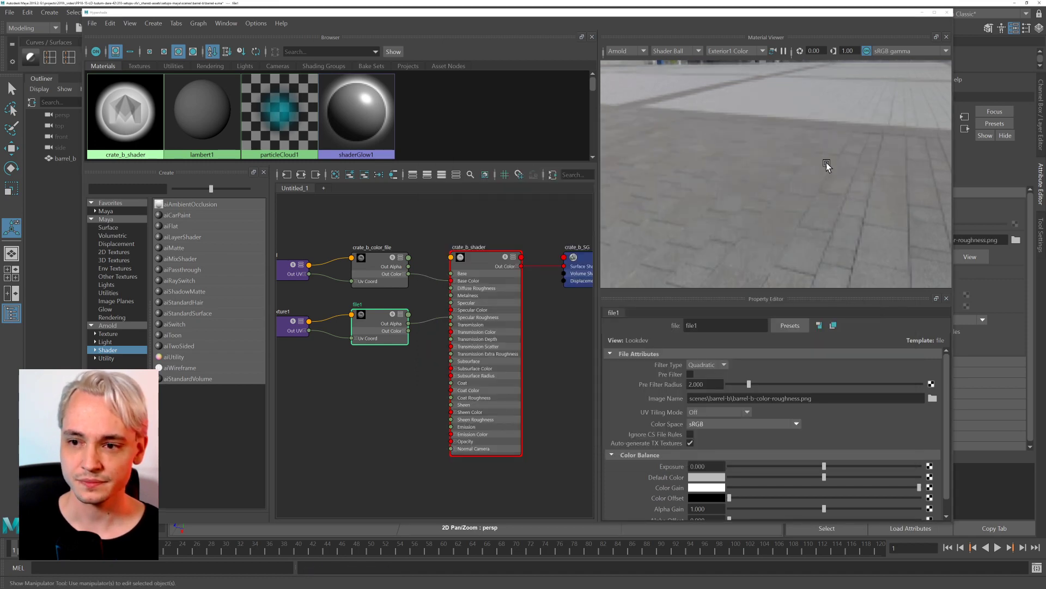
click(773, 52)
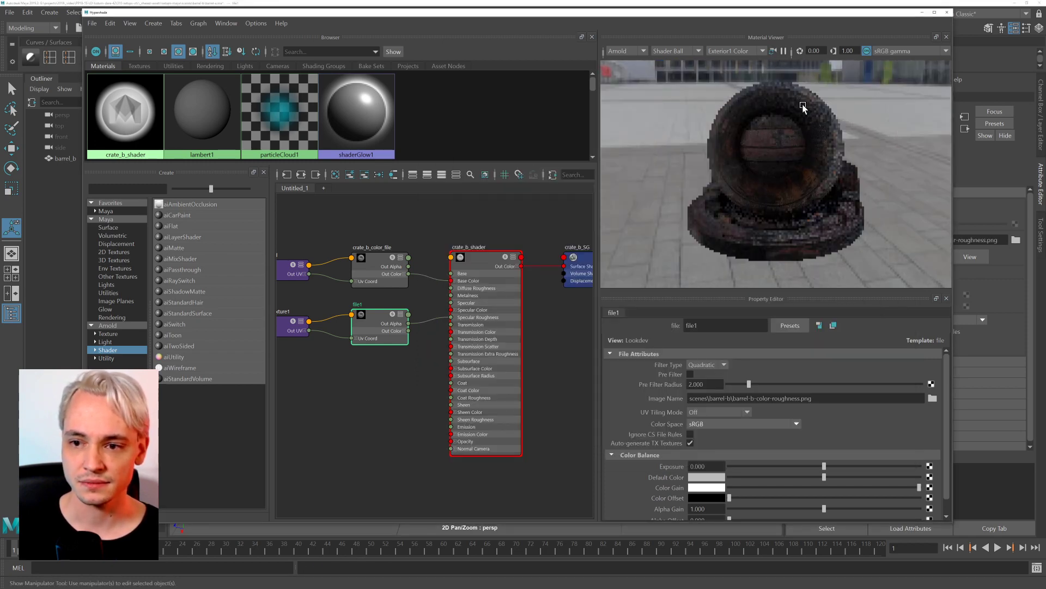
click(759, 142)
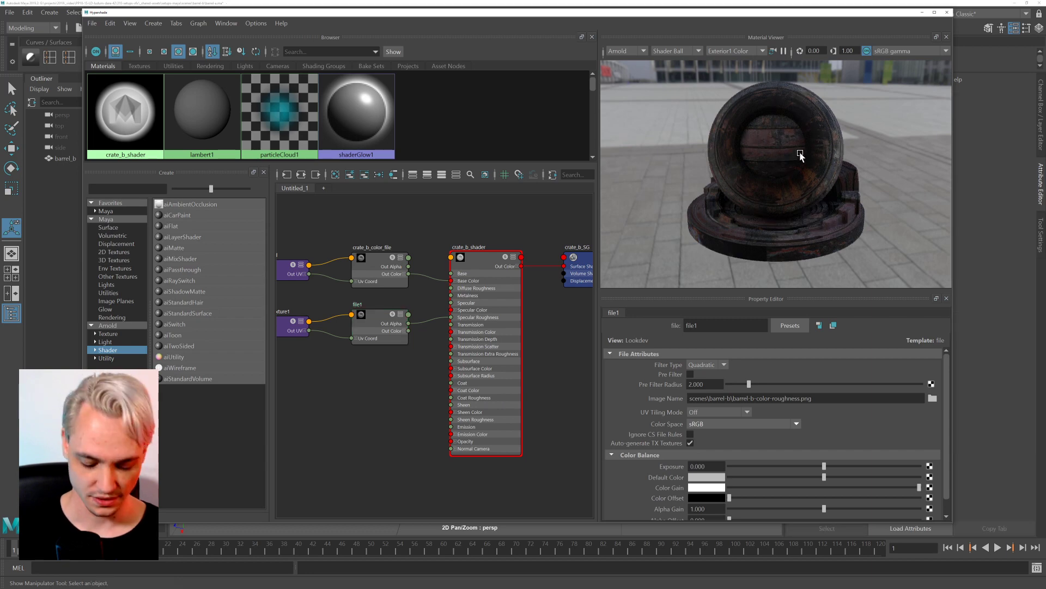
alt+drag(800, 155, 719, 197)
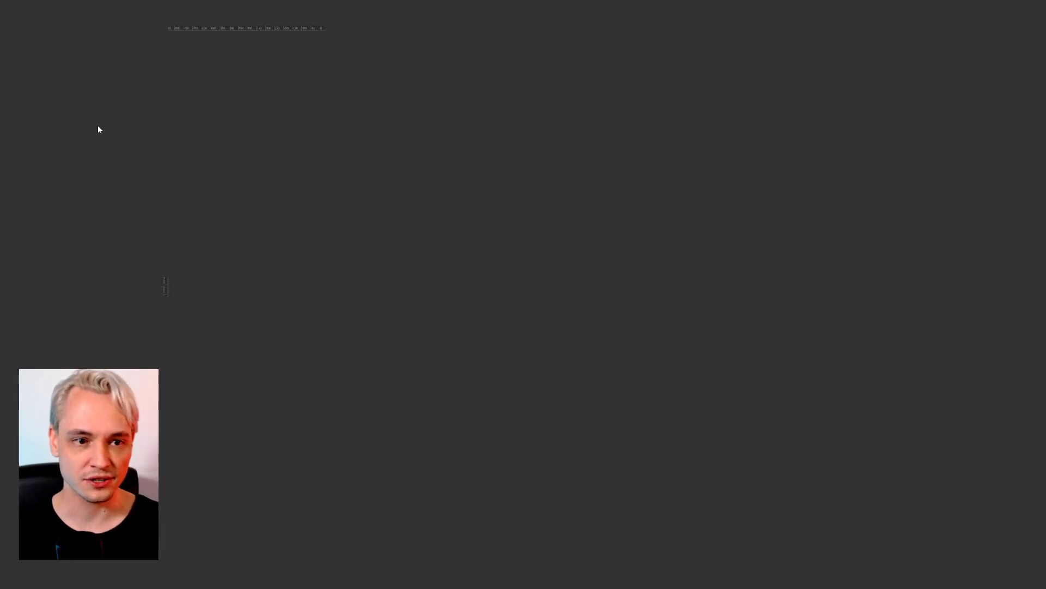
key(ctrl+l)
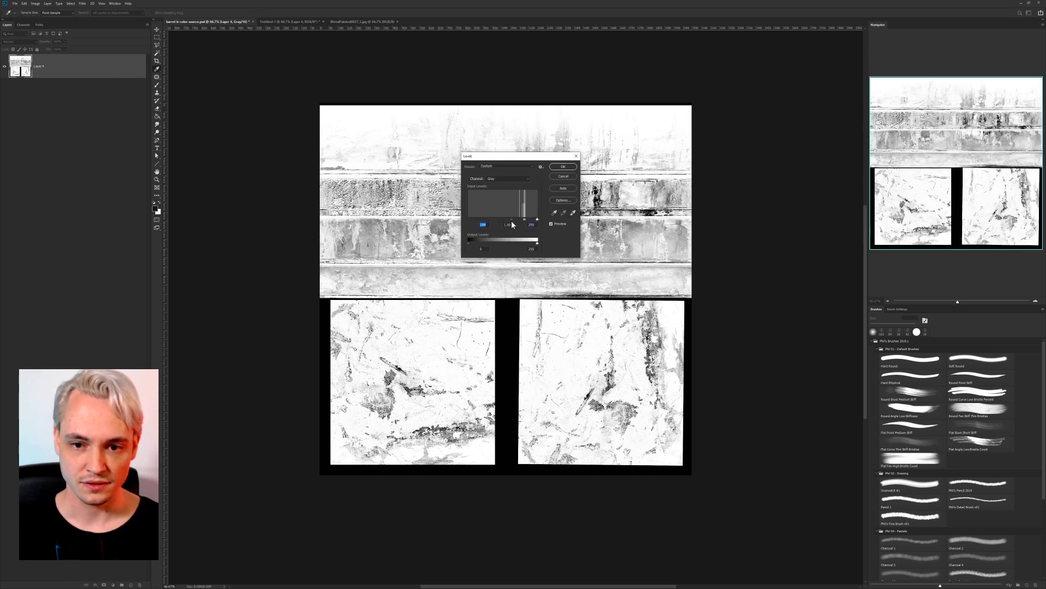
key(Return)
key(ctrl+m)
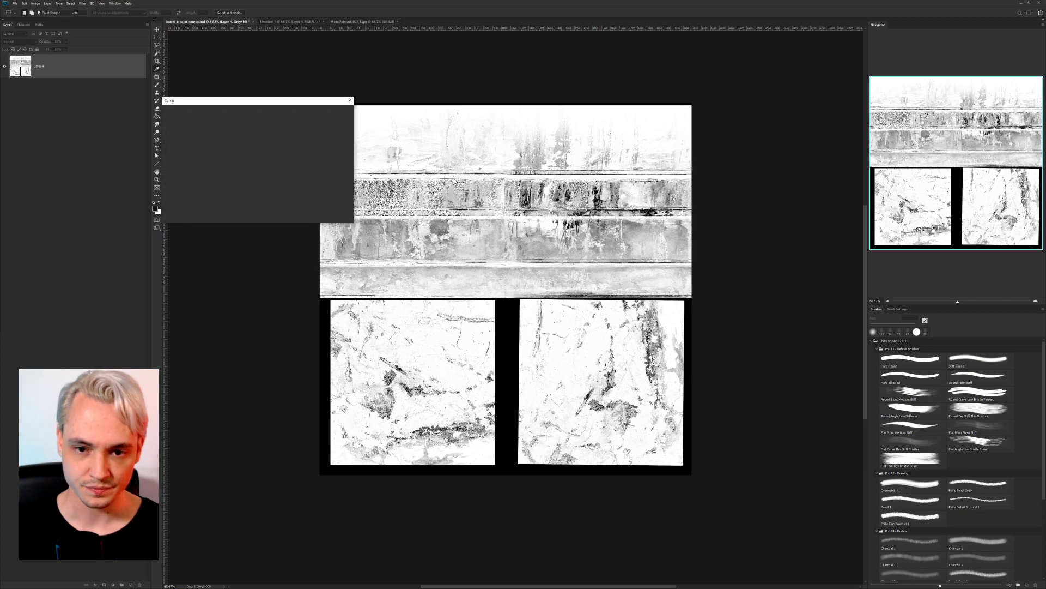
key(Escape)
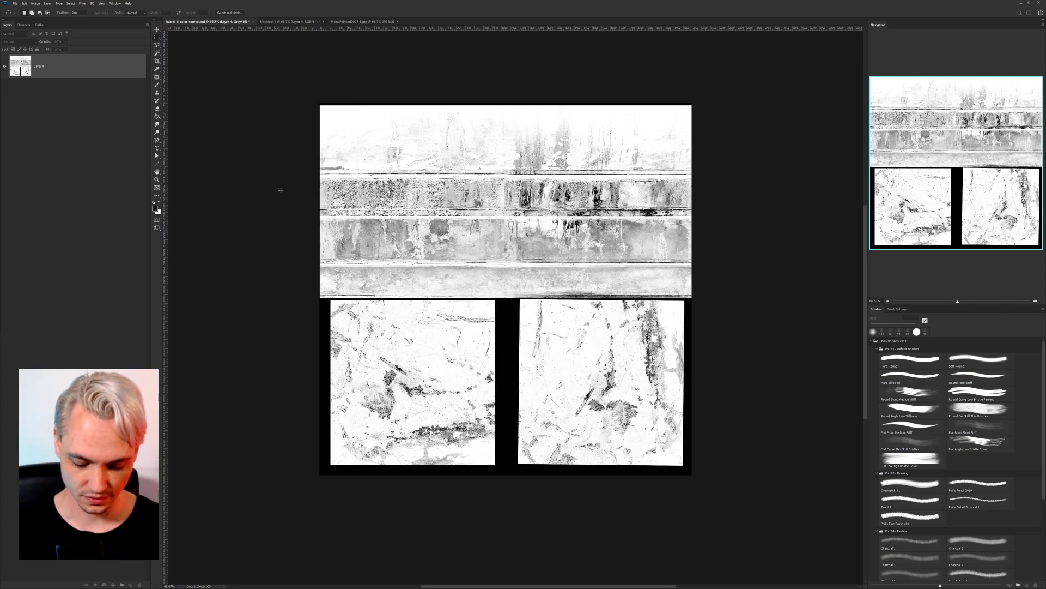
Apply a Curves adjustment in Photoshop that darkens the grayscale roughness map's whites to mid grey while keeping its dark details.
key(ctrl+m)
drag(224, 165, 206, 147)
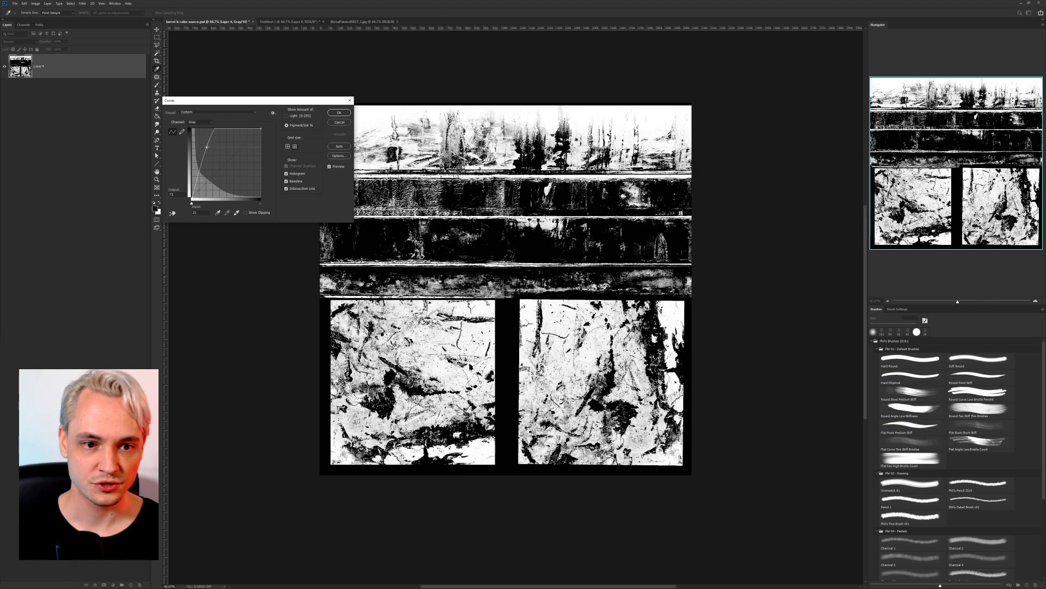
drag(192, 196, 186, 161)
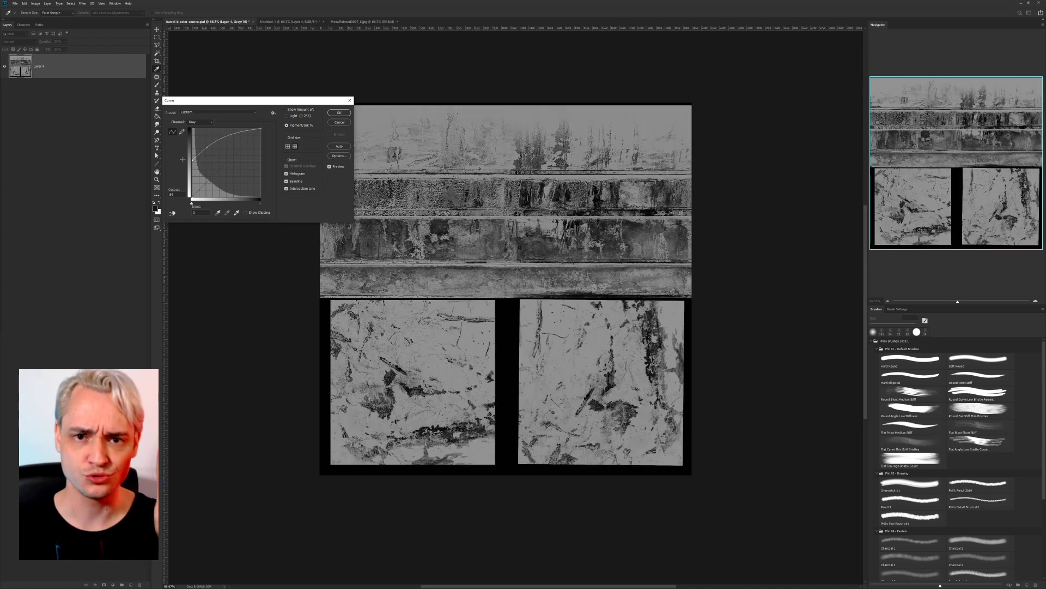
drag(183, 159, 205, 144)
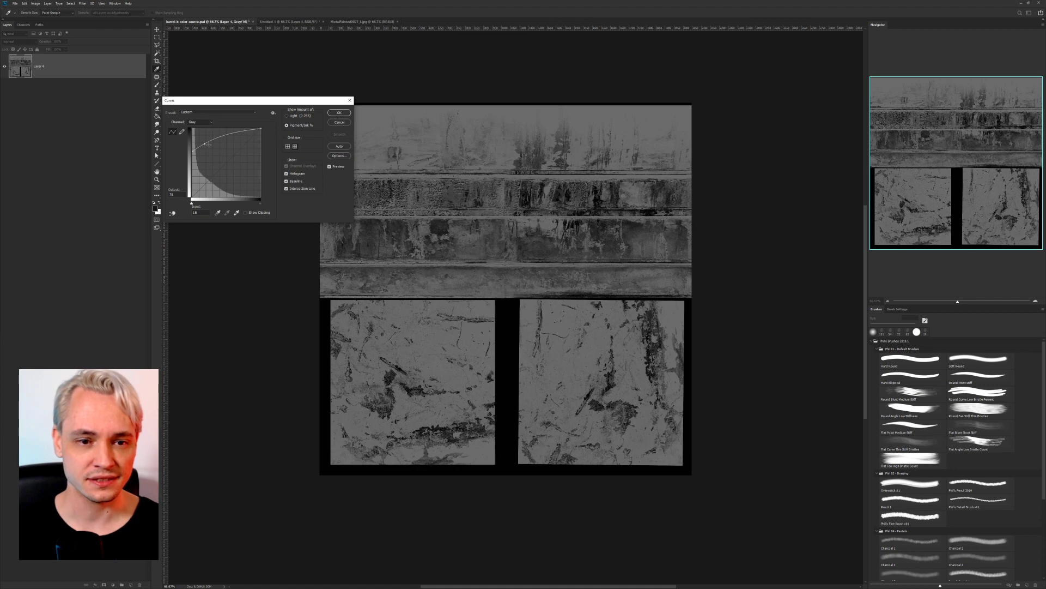
click(339, 113)
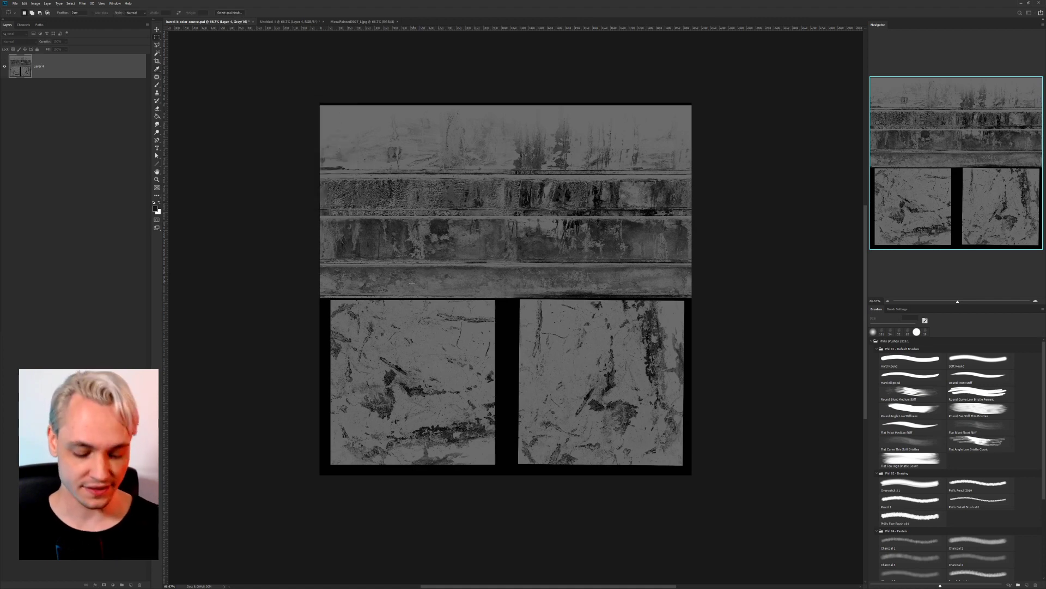
Try to save the darkened map as a PNG over the existing barrel-b-color-roughness.png, using the smallest file size.
key(ctrl+shift+s)
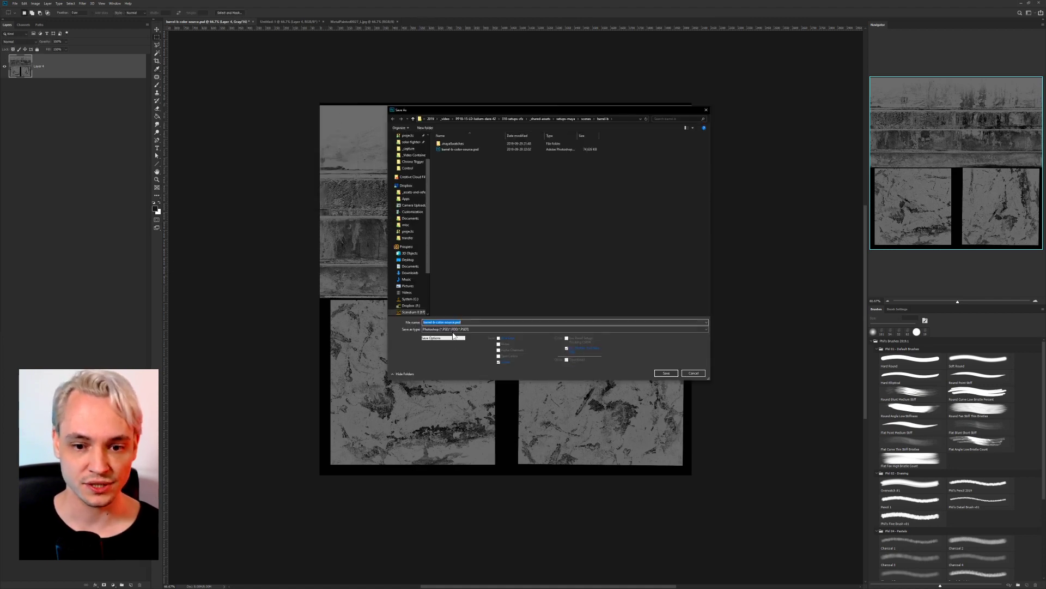
click(463, 330)
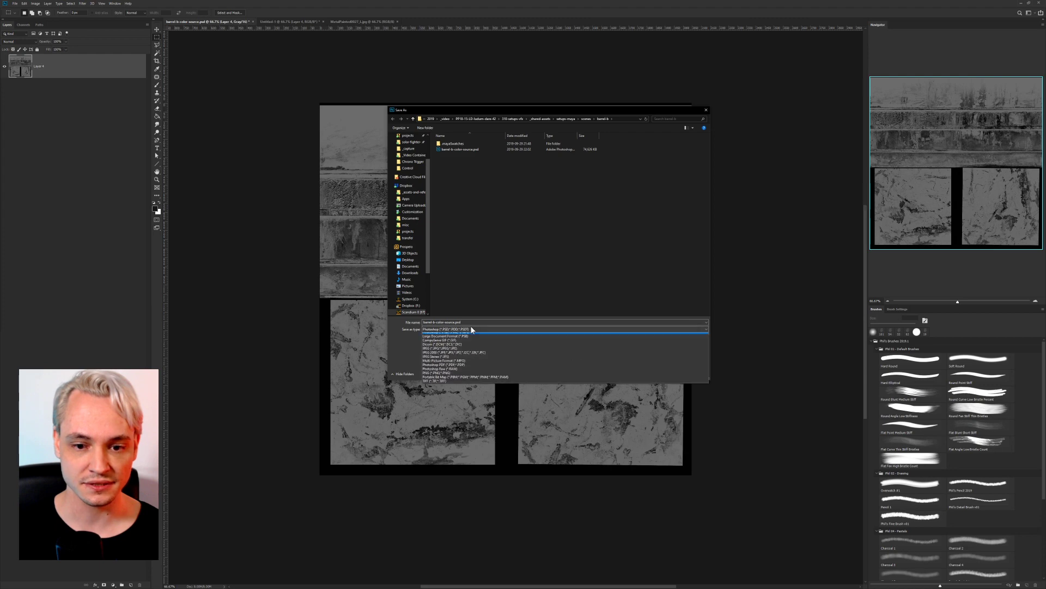
click(470, 375)
click(476, 162)
key(Up)
key(Return)
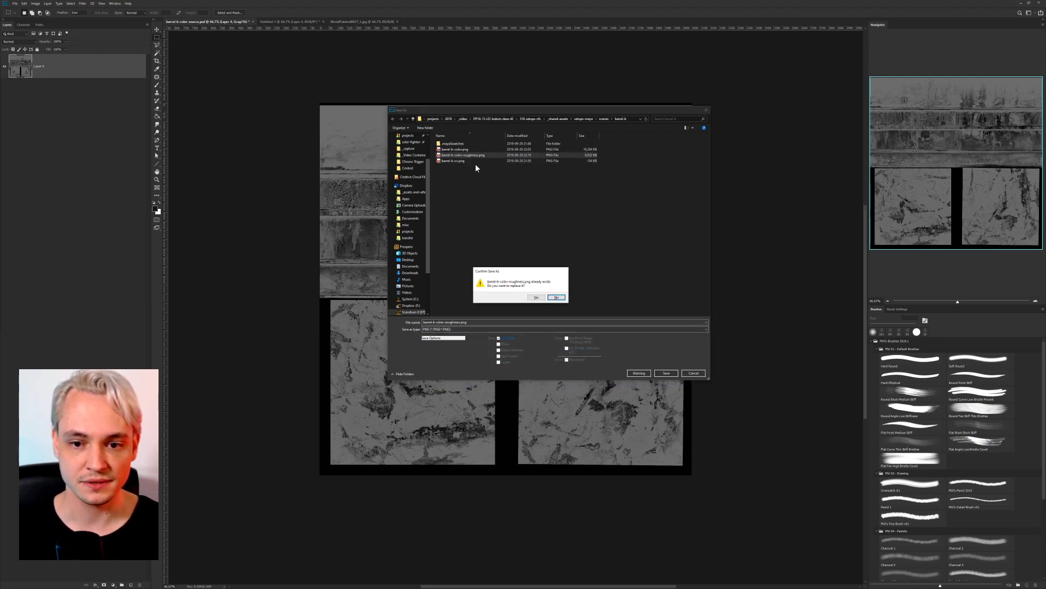
key(Left)
key(Return)
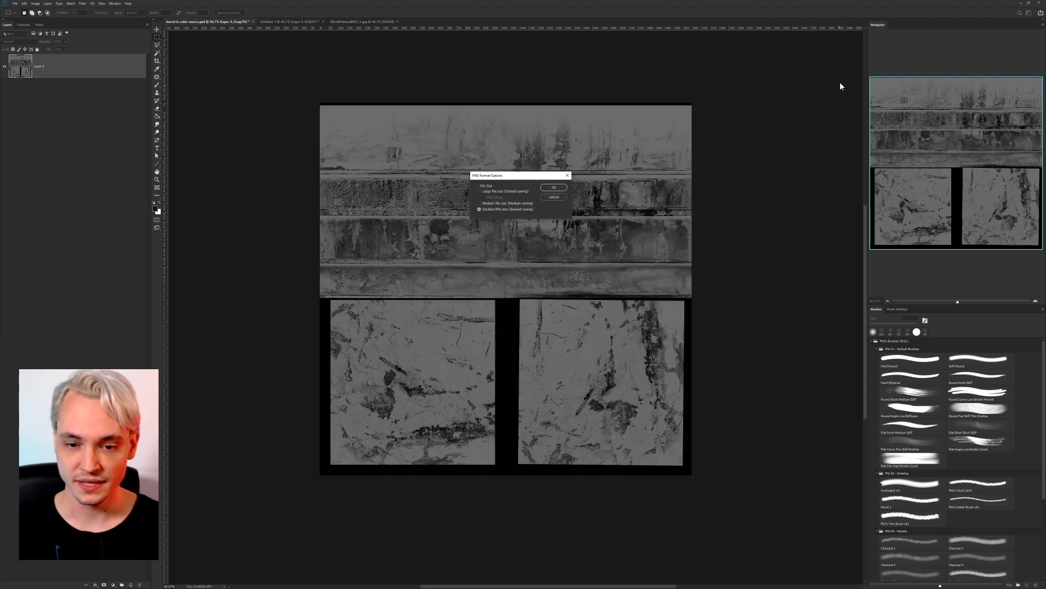
key(Return)
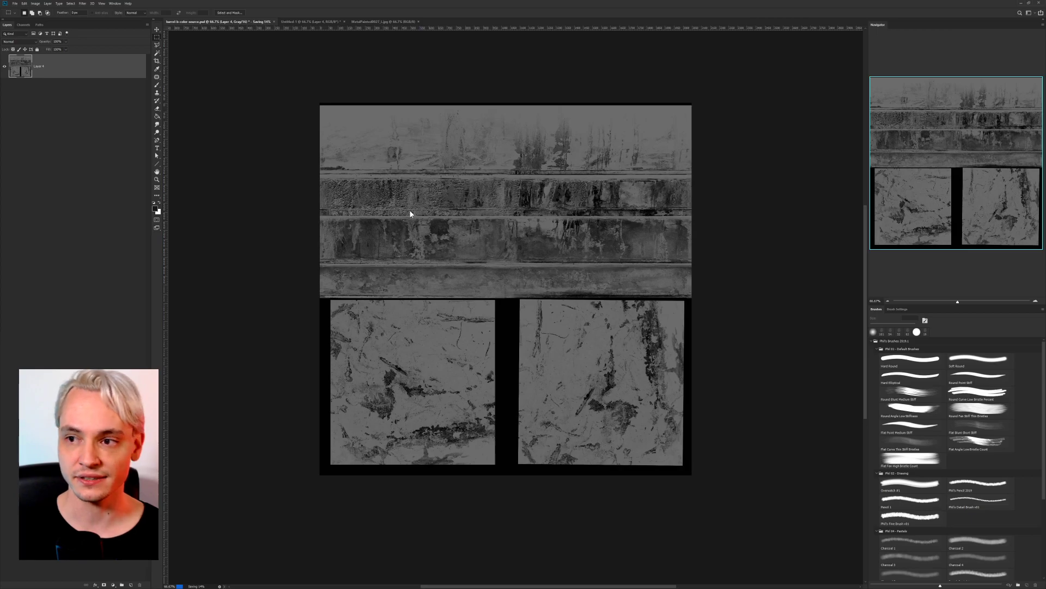
key(alt+Tab)
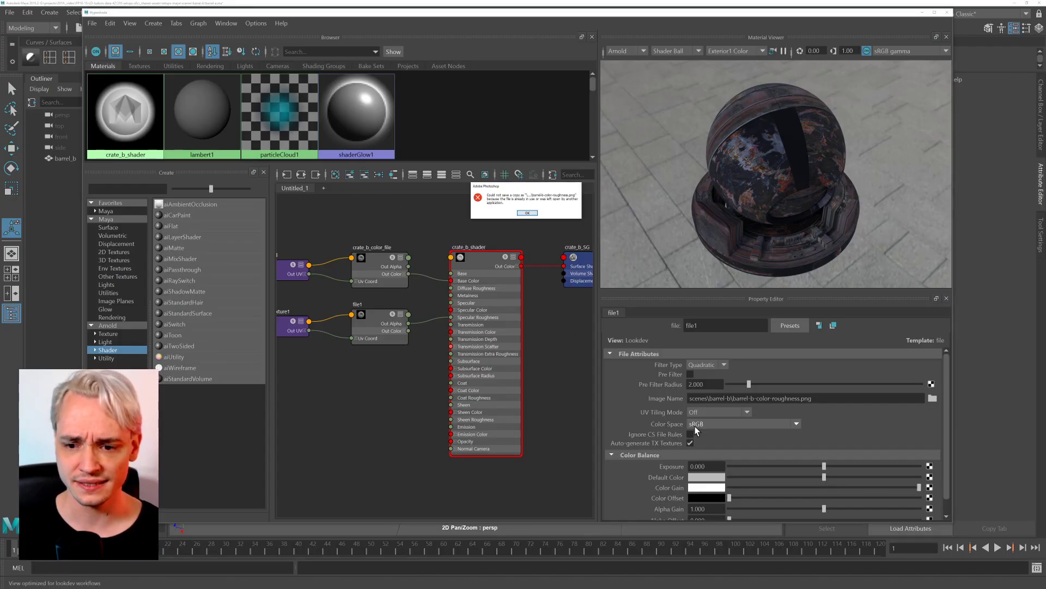
click(529, 212)
Return to Photoshop and save the darkened map as a separate PNG named barrel-b-color-roughness_2.png.
key(alt+Tab)
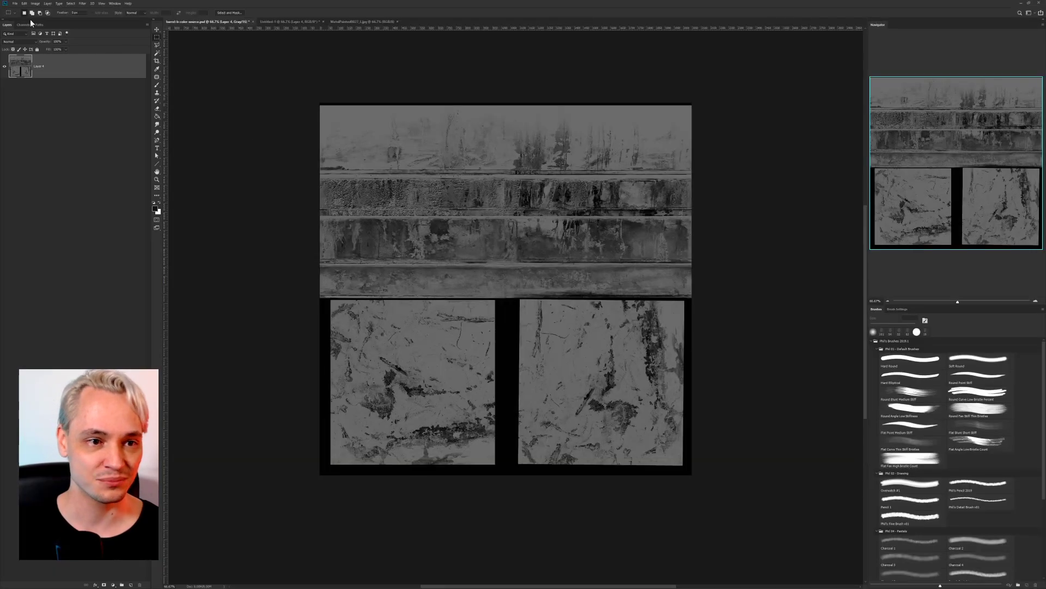
click(15, 3)
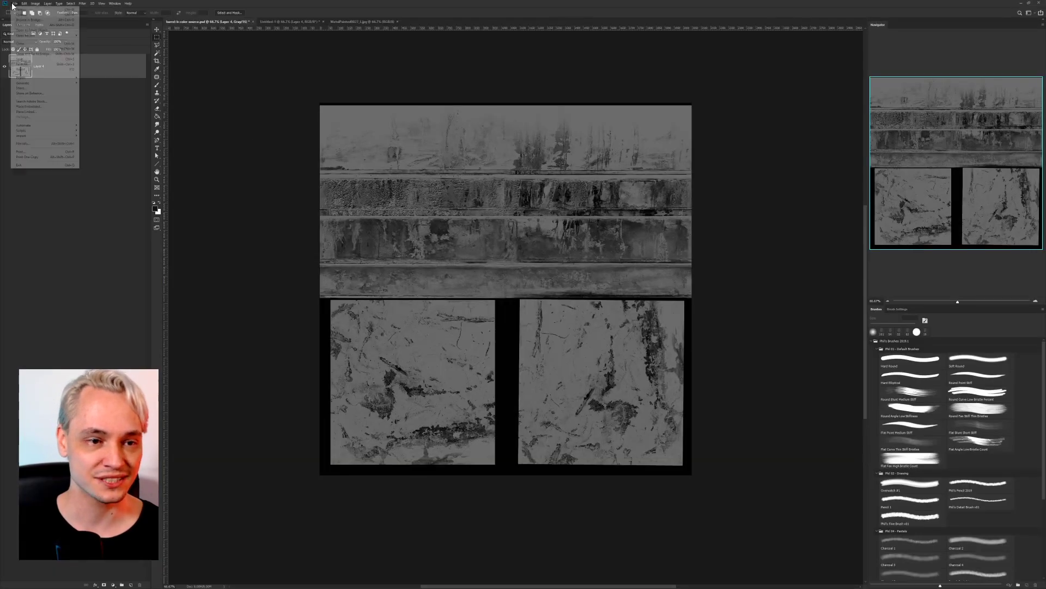
click(42, 64)
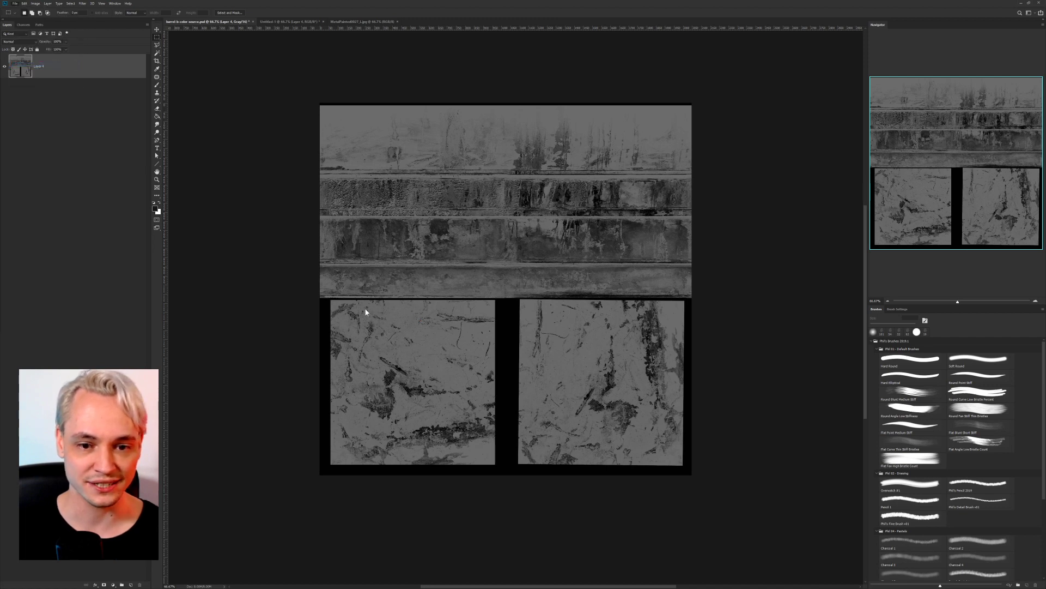
click(460, 330)
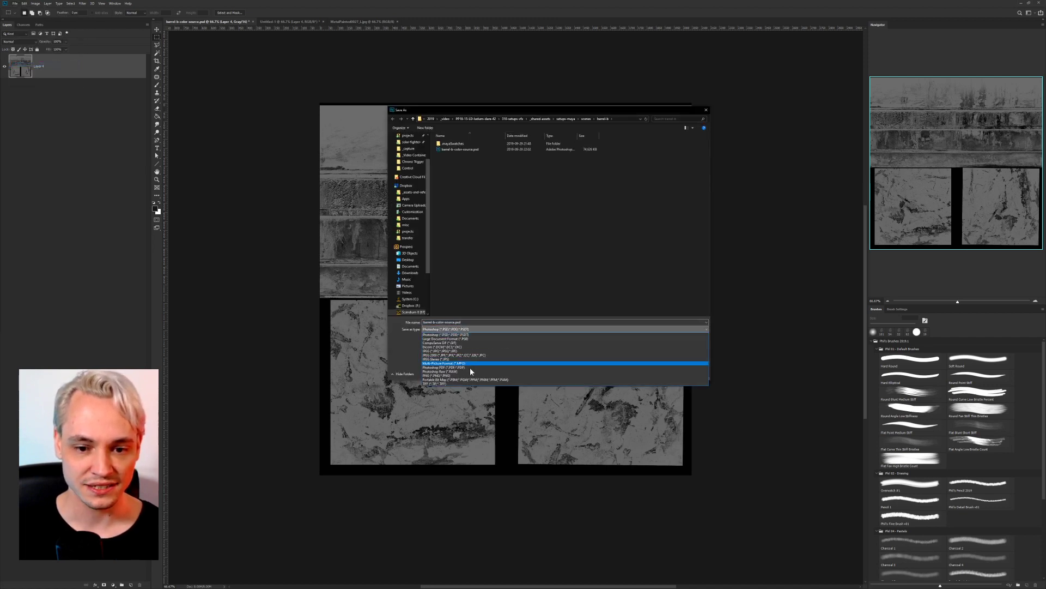
click(463, 375)
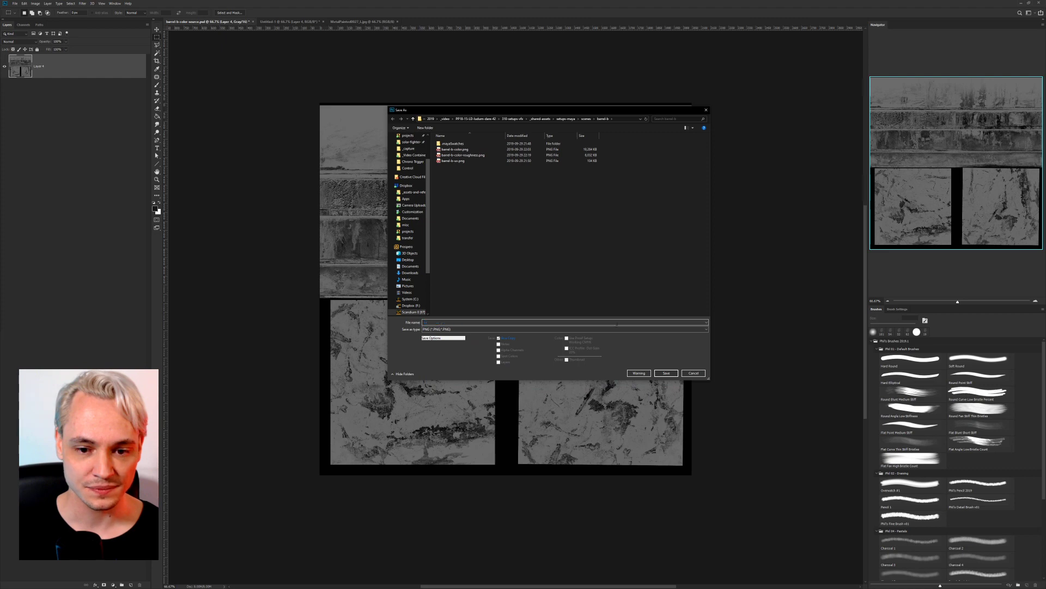
text(roughness)
key(Return)
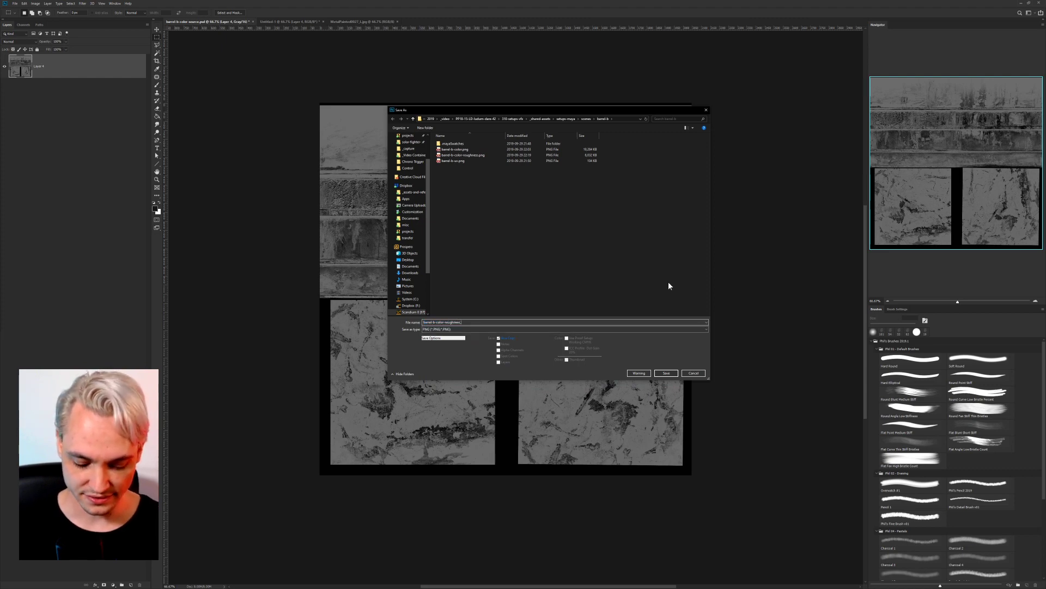
key(Return)
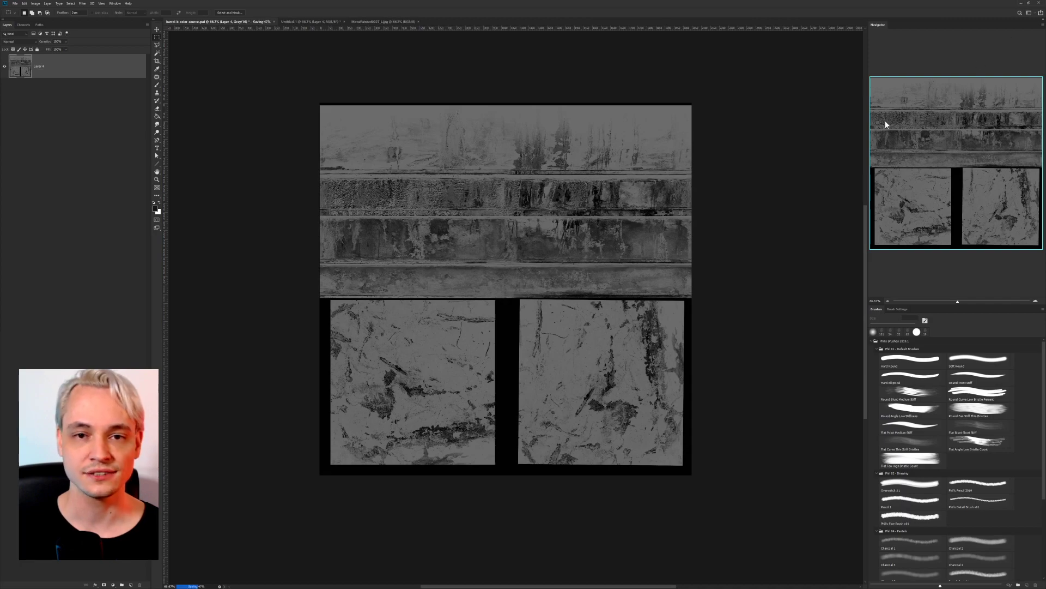
Switch to Maya and replace the file1 node's image with barrel-b-color-roughness_2.png.
key(alt+Tab)
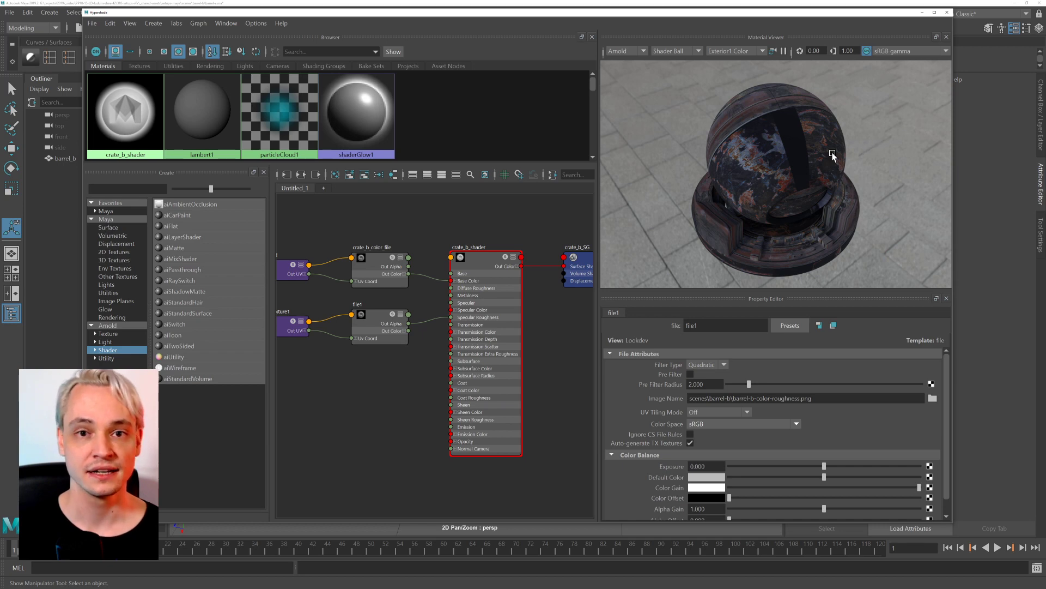
click(933, 398)
double_click(557, 173)
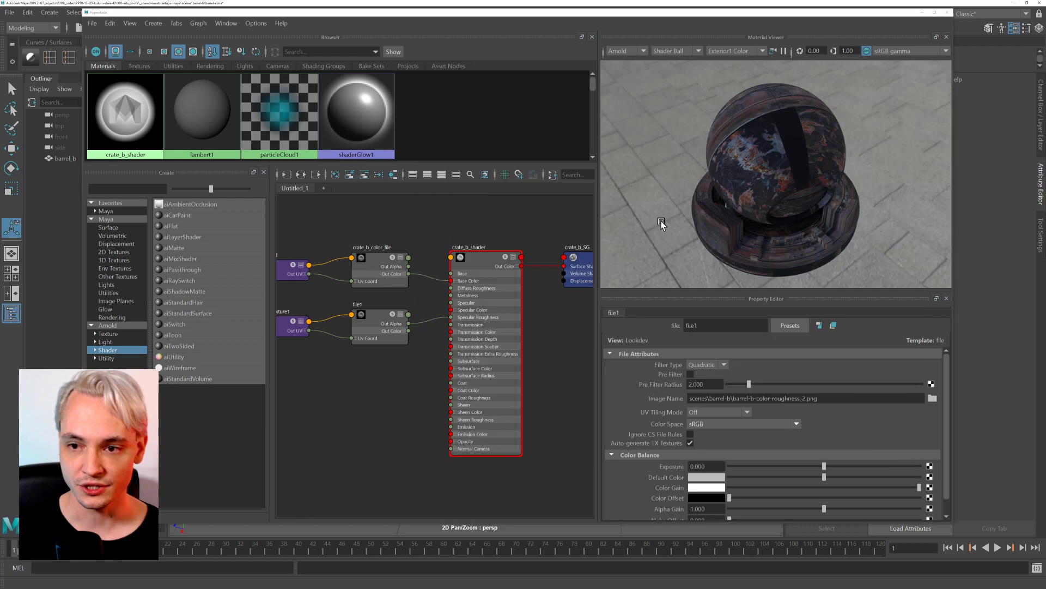
Switch to Photoshop and save the light version of the roughness map as a PNG named barrel-b-color-roughness_3.png.
alt+drag(755, 166, 740, 190)
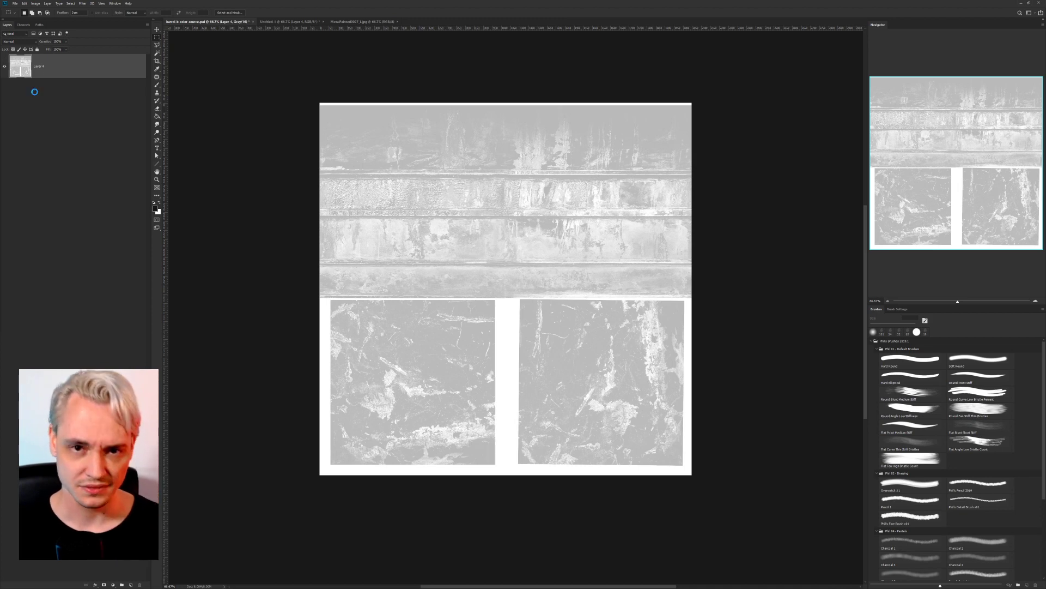
key(ctrl+shift+s)
click(515, 329)
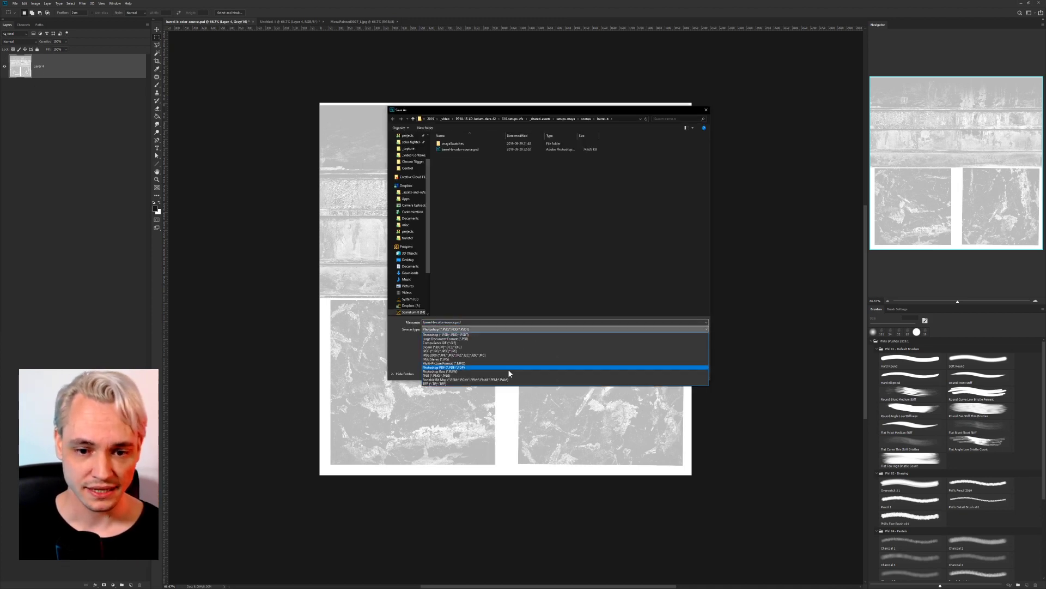
click(509, 375)
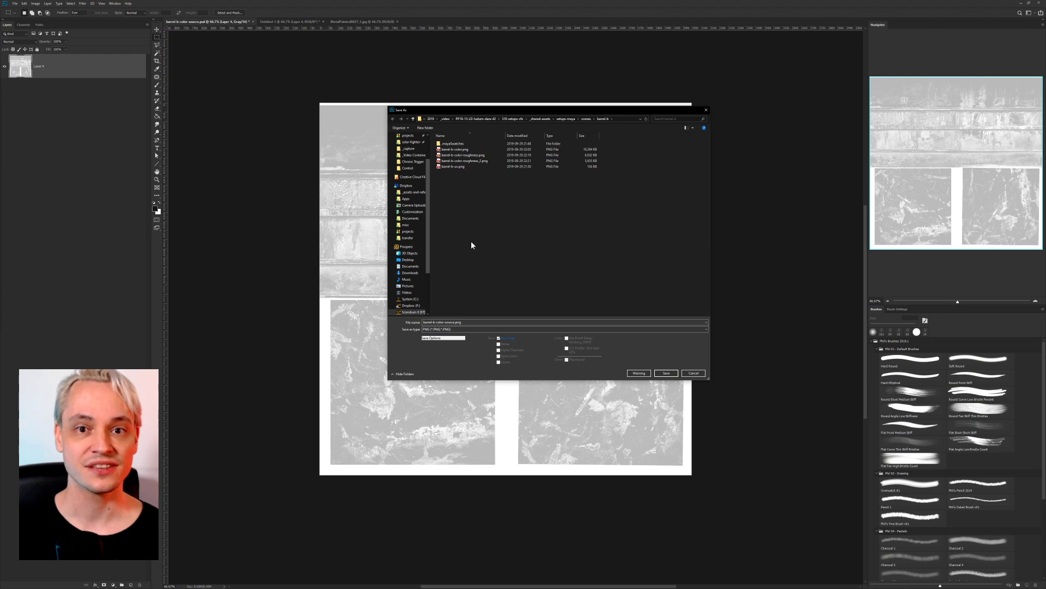
click(469, 161)
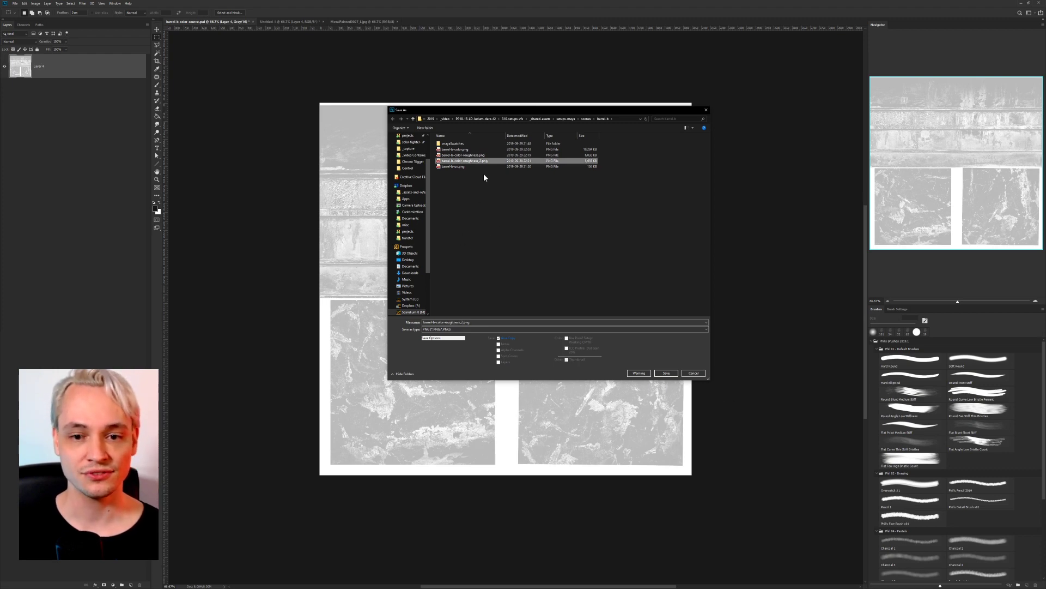
double_click(468, 322)
drag(461, 322, 607, 317)
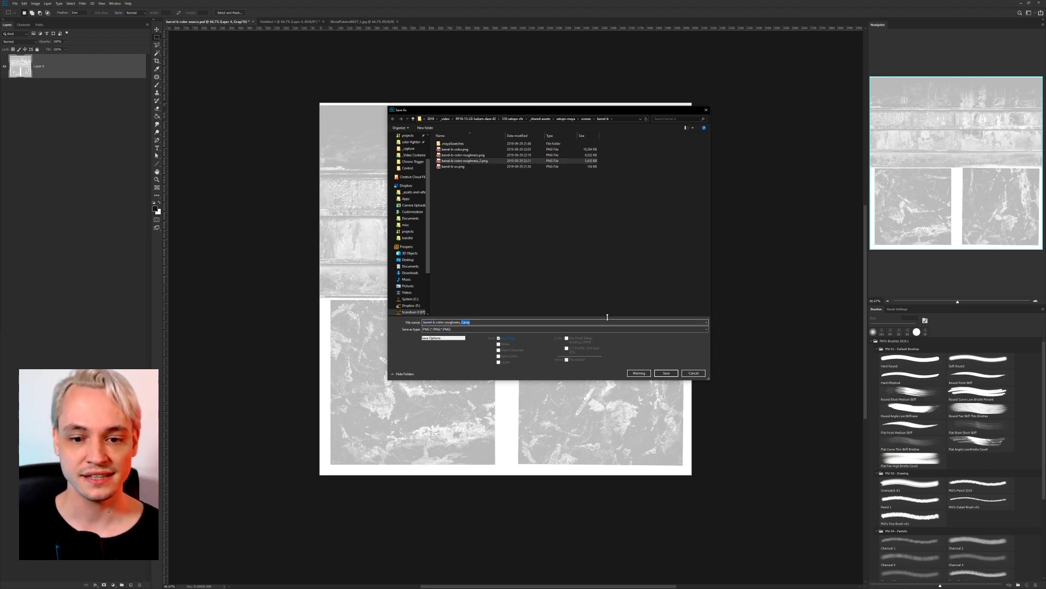
text(3)
key(Return)
key(Return)
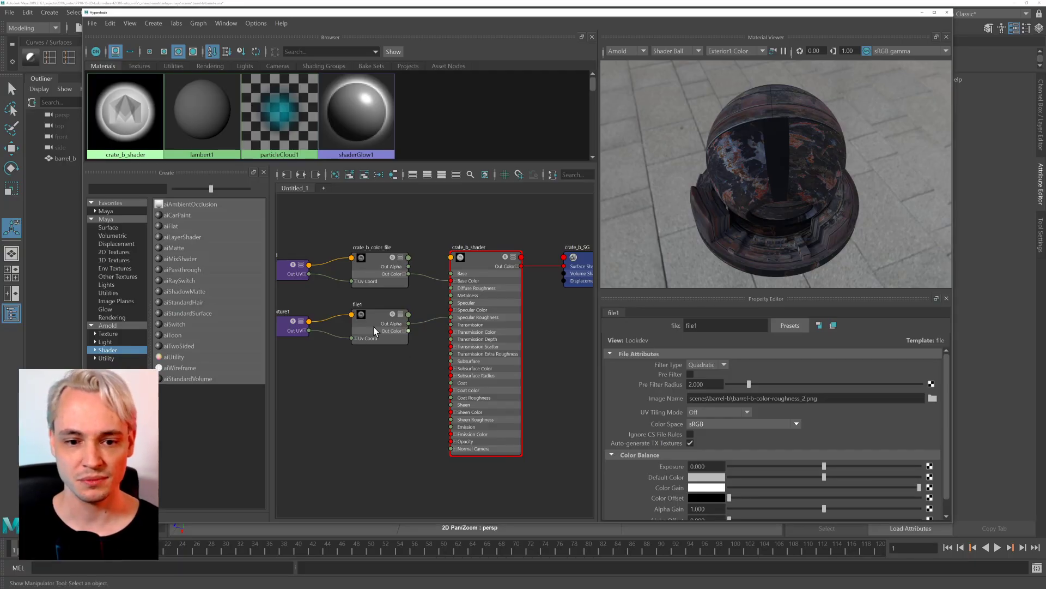
Return to Maya, change the file1 node's image name to barrel-b-co3.png, and inspect the shader ball's reflections from another angle.
click(374, 331)
click(803, 398)
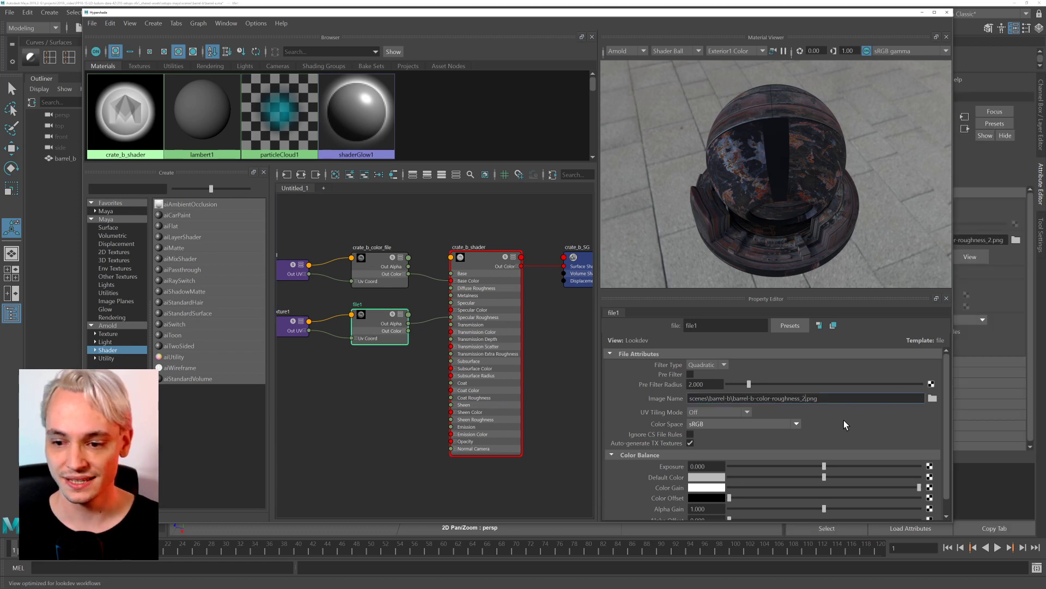
key(BackSpace)
key(BackSpace)
key(BackSpace)
key(BackSpace)
key(BackSpace)
key(BackSpace)
key(BackSpace)
key(BackSpace)
key(BackSpace)
key(BackSpace)
key(BackSpace)
key(BackSpace)
key(BackSpace)
key(BackSpace)
text(3)
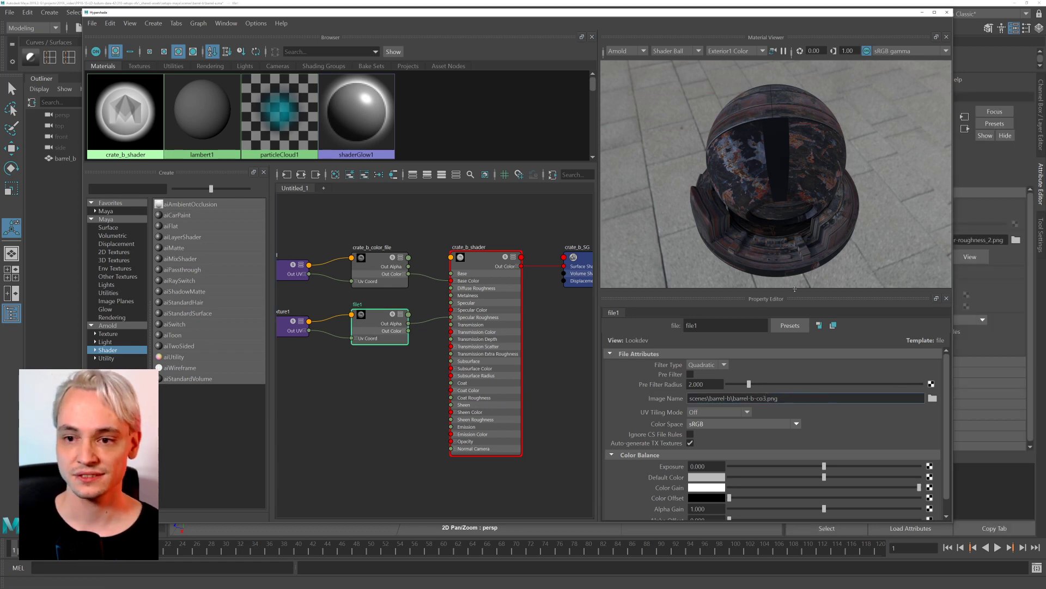
key(Return)
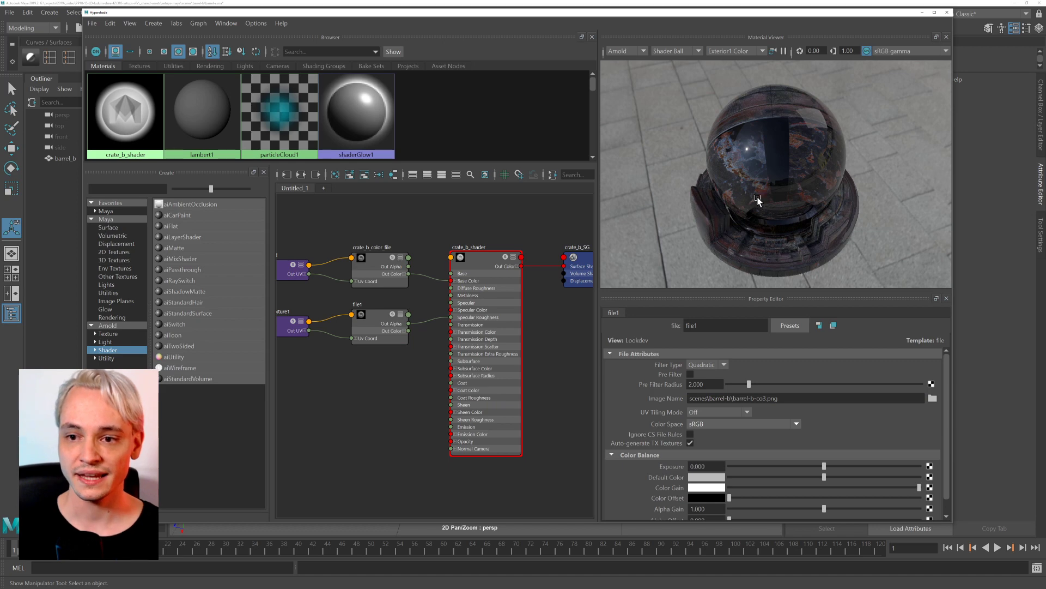
click(773, 52)
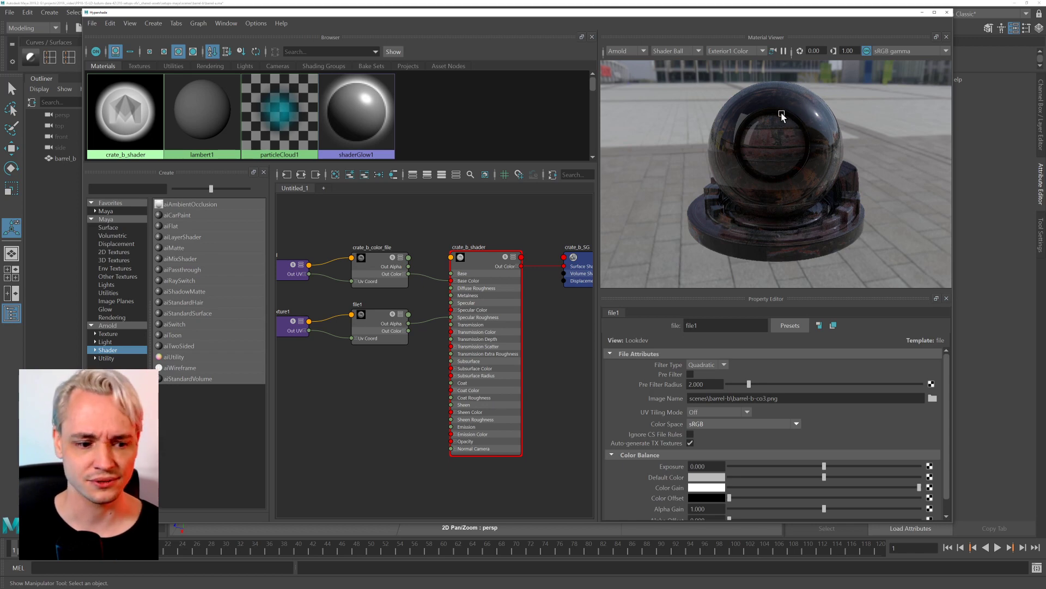
alt+drag(809, 149, 743, 180)
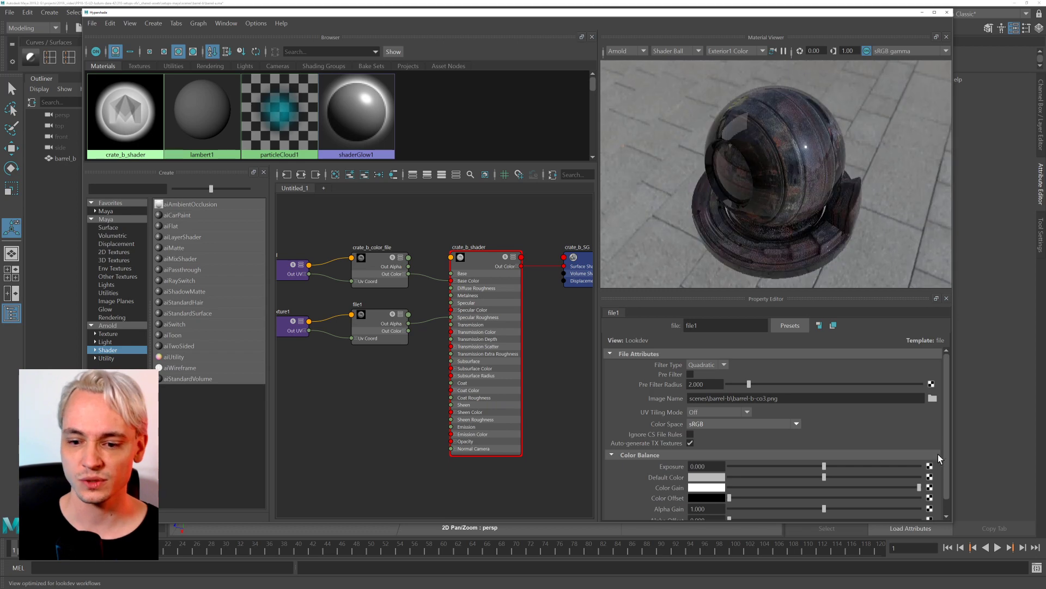
Load barrel-b-color-roughness_2.png as the file1 node's image.
click(759, 398)
click(933, 398)
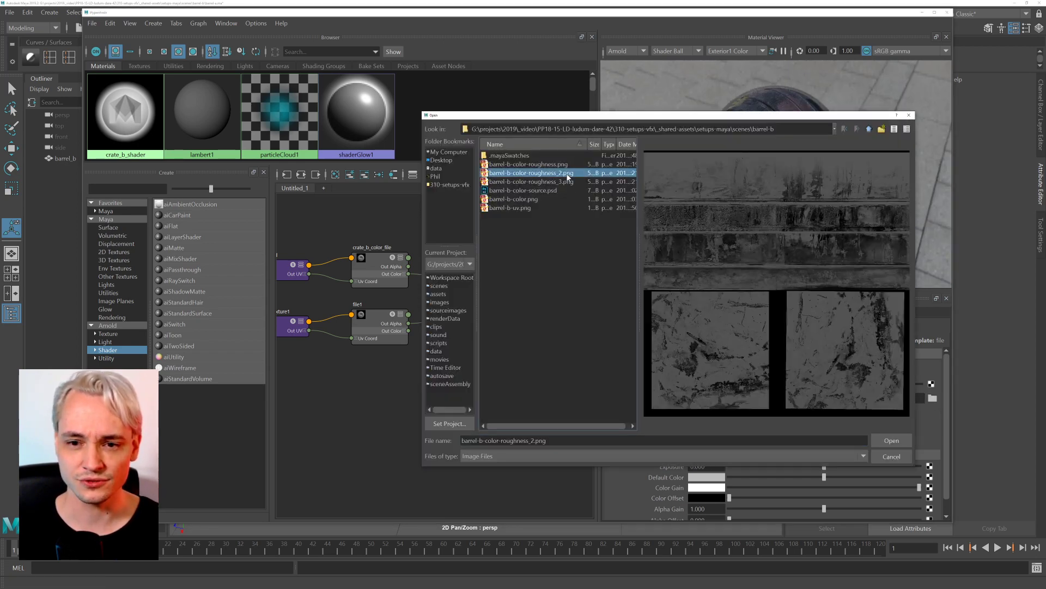
double_click(568, 174)
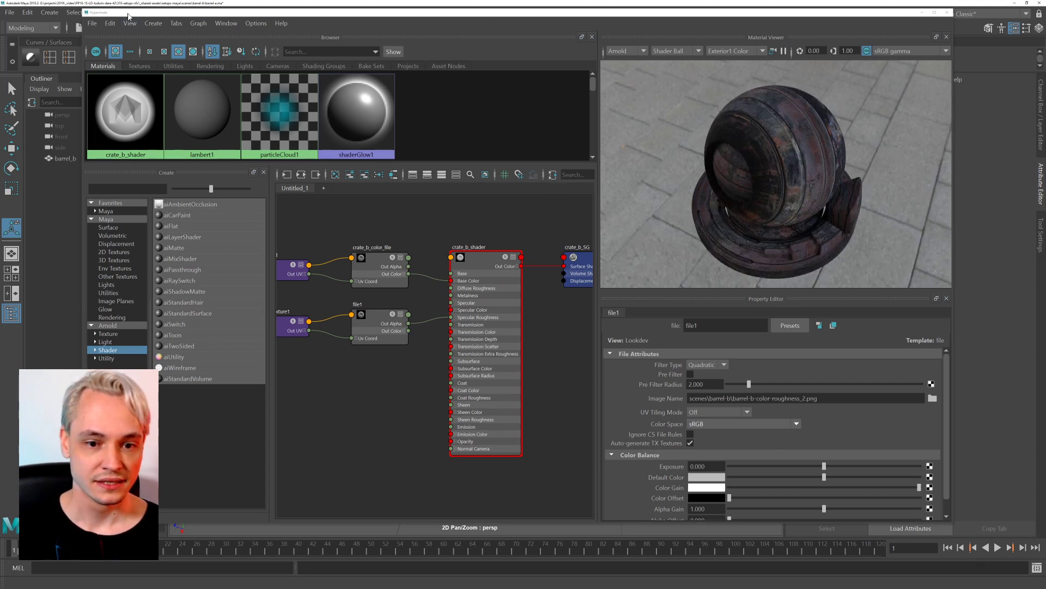
Delete the place2dTexture1 node that feeds the file1 roughness texture.
drag(129, 13, 170, 16)
alt+middle_drag(385, 218, 445, 210)
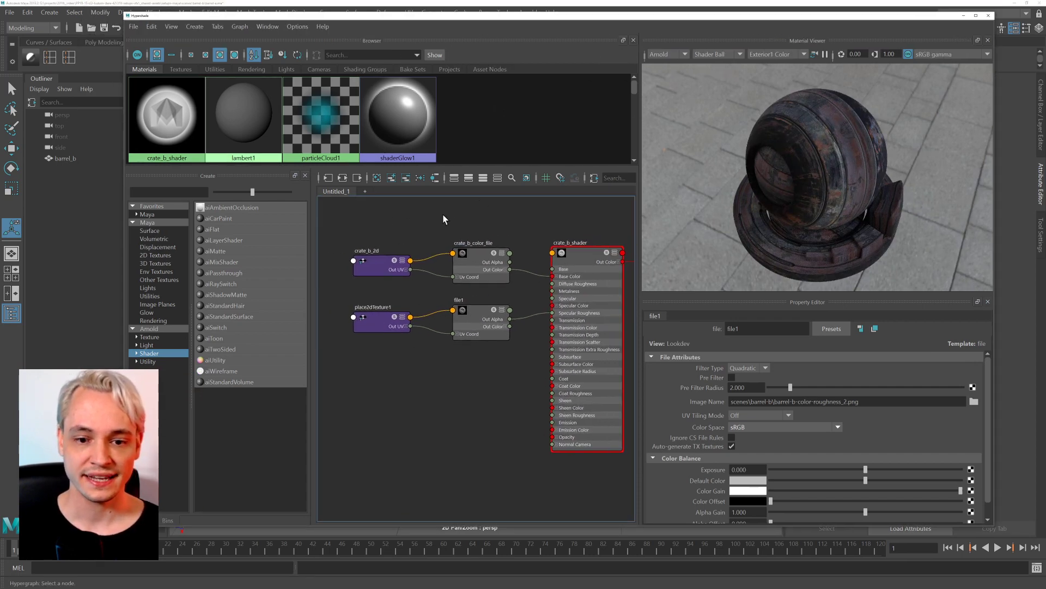
scroll(363, 254, up, 5)
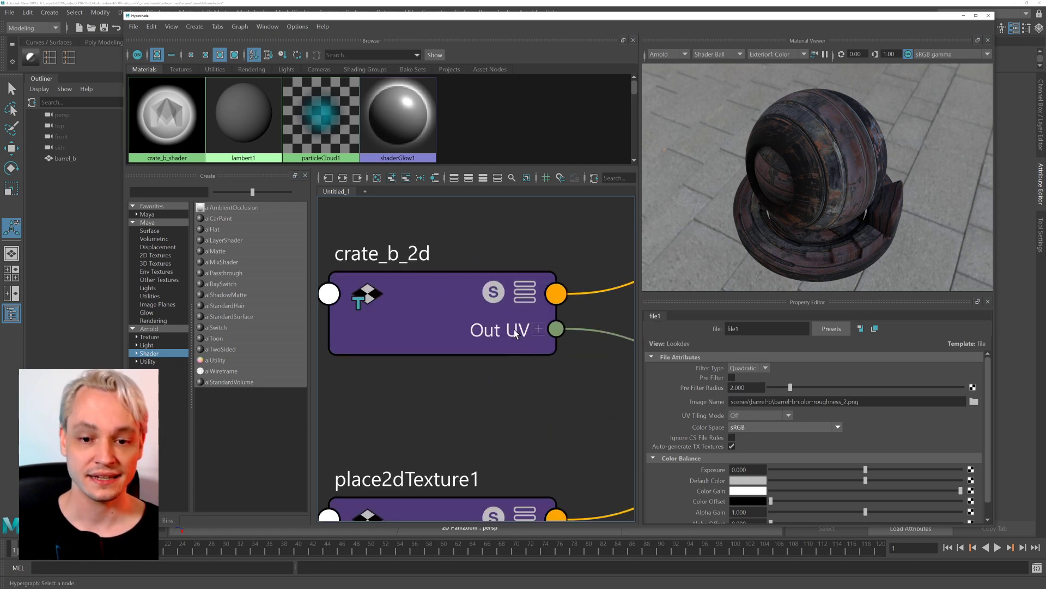
alt+middle_drag(471, 406, 475, 286)
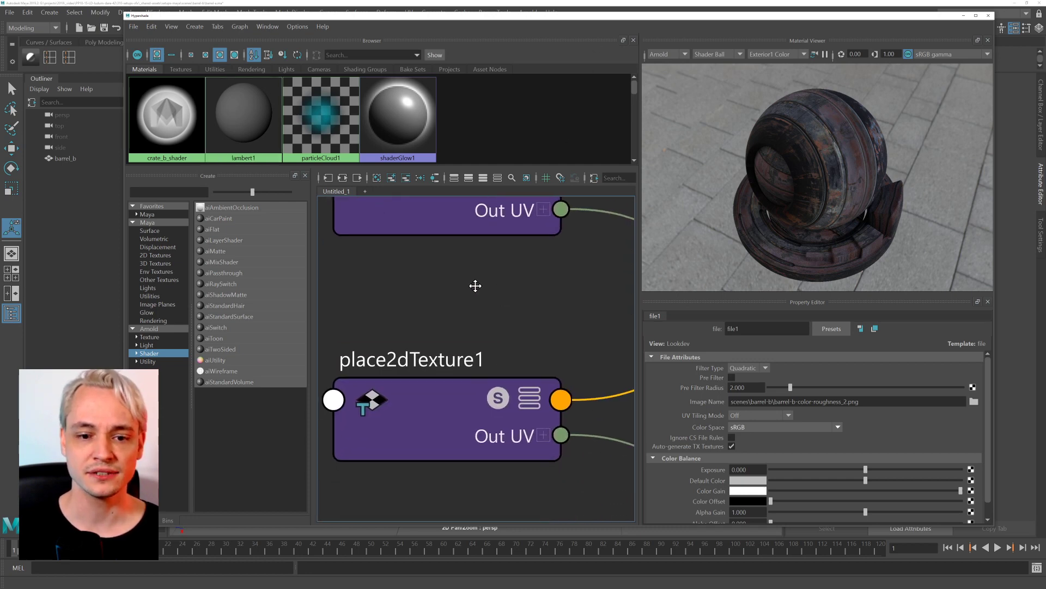
scroll(464, 328, down, 5)
click(443, 374)
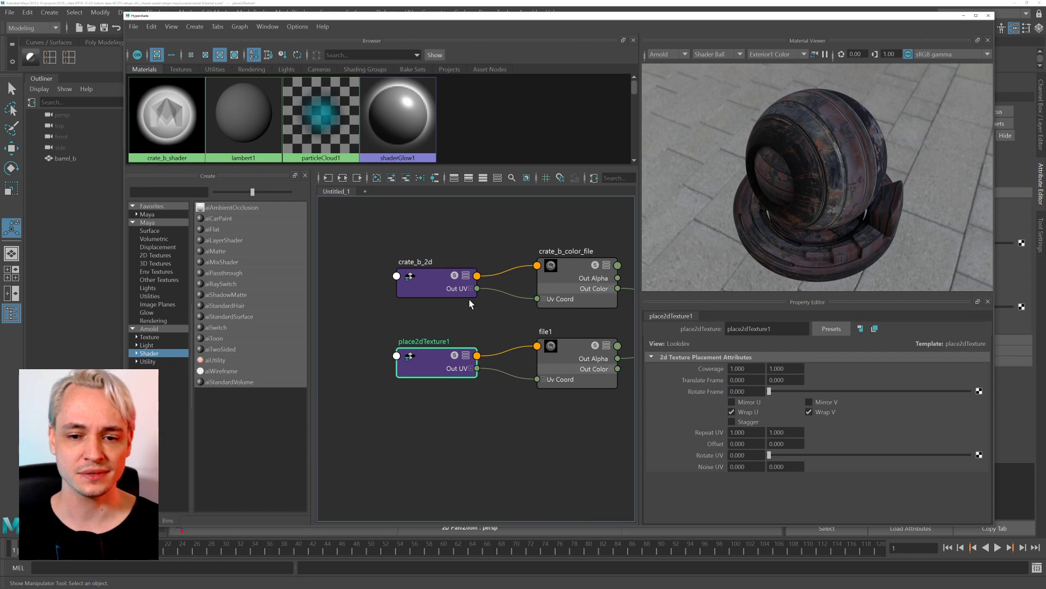
key(Delete)
Connect the crate_b_2d placement node to file1 so both textures share it, and place it between their inputs.
click(520, 284)
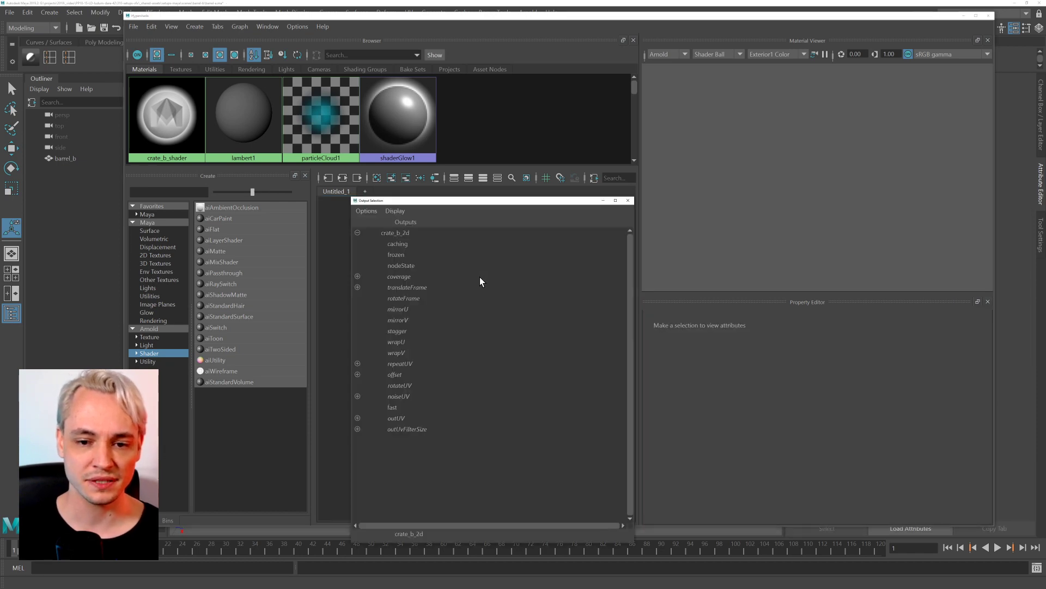
click(627, 201)
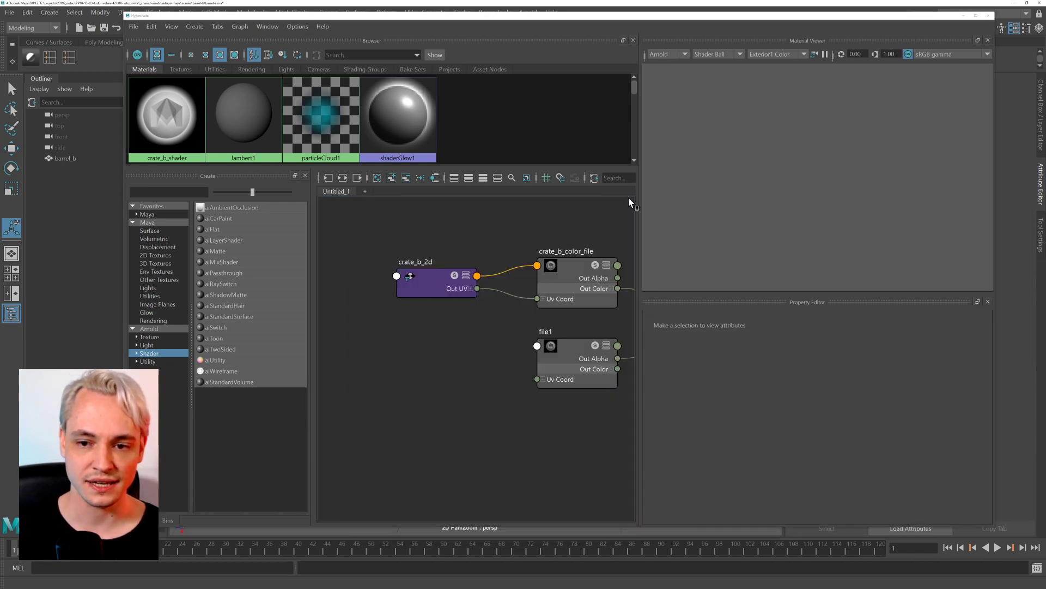
click(538, 347)
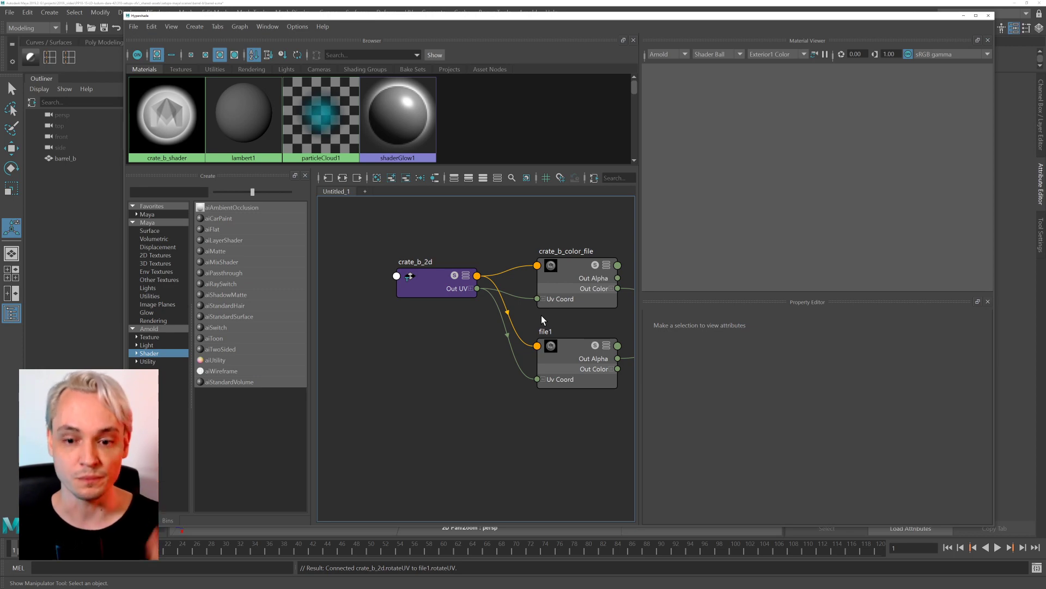
click(434, 280)
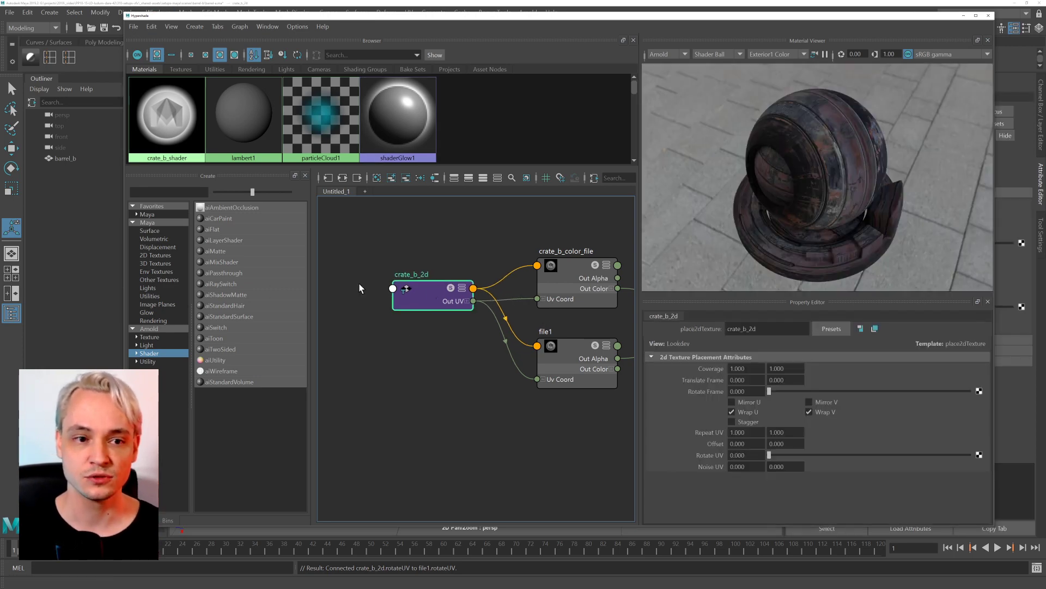
Put the Hypershade away and create a directional light in the barrel scene.
click(963, 16)
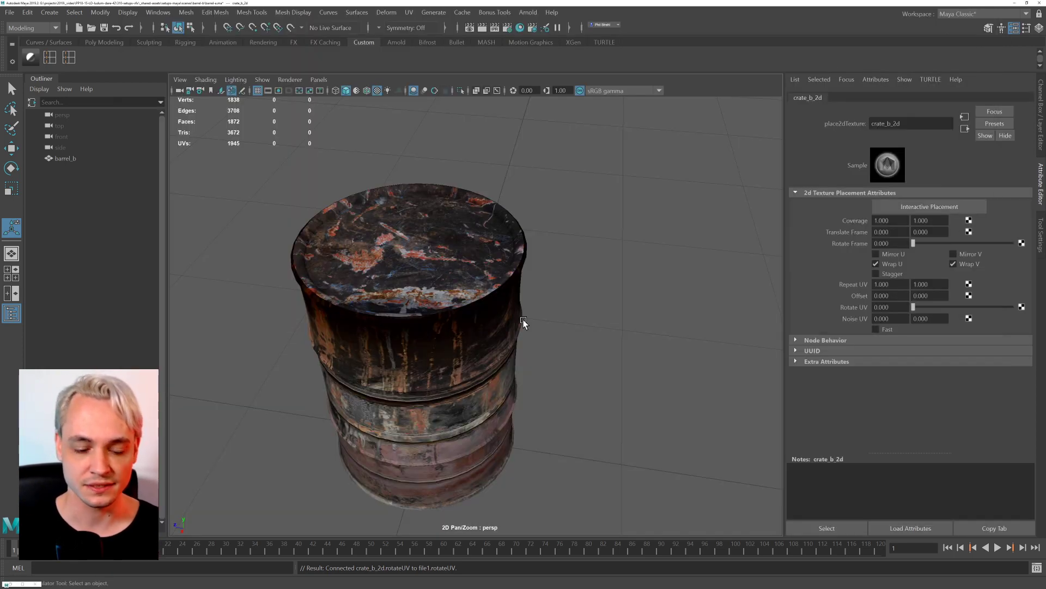
alt+drag(523, 322, 298, 311)
alt+right_drag(583, 362, 489, 355)
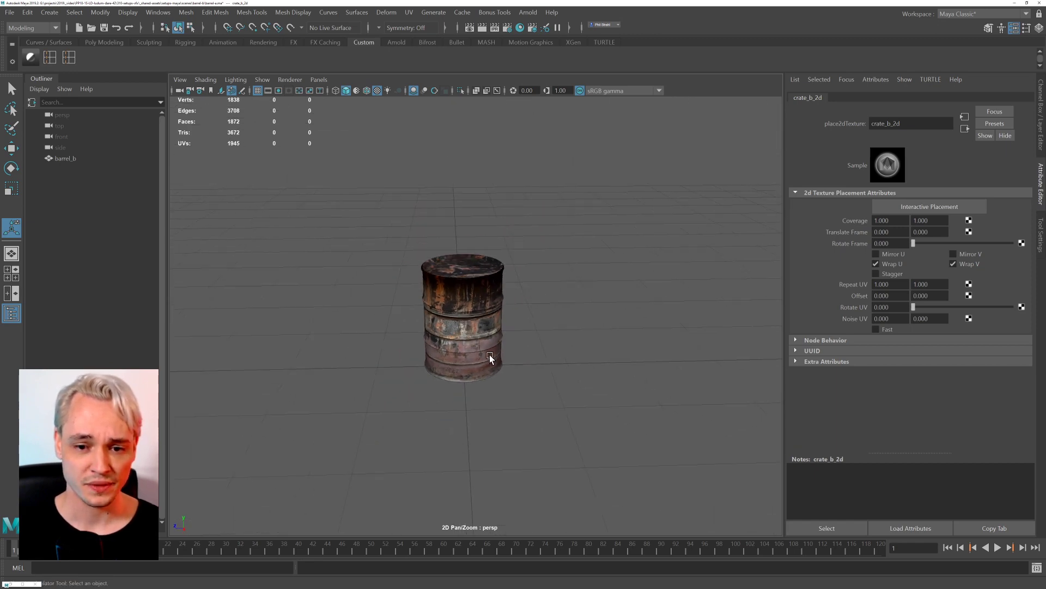
key(space)
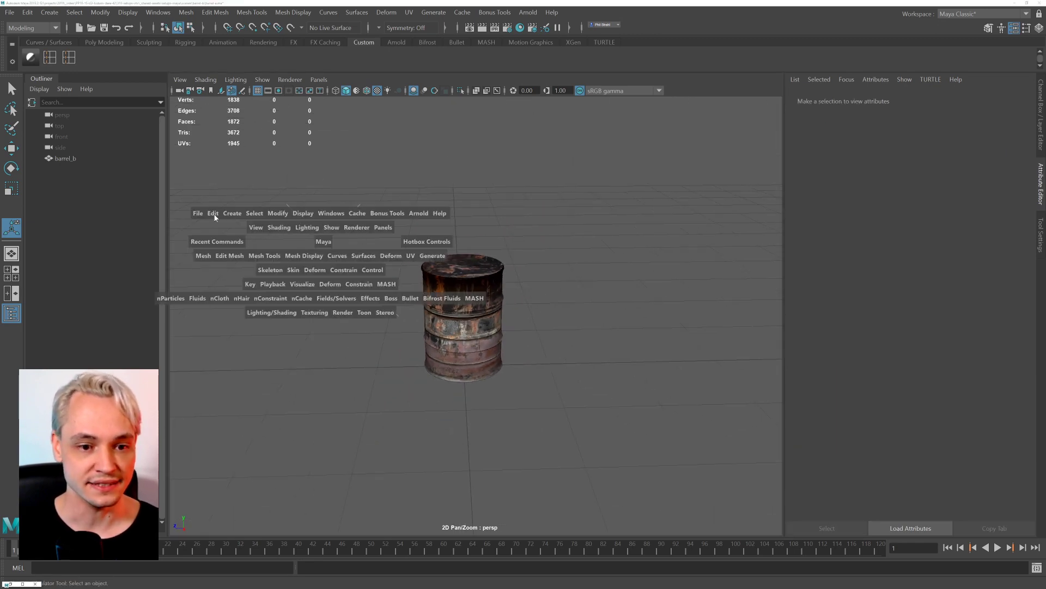
click(212, 216)
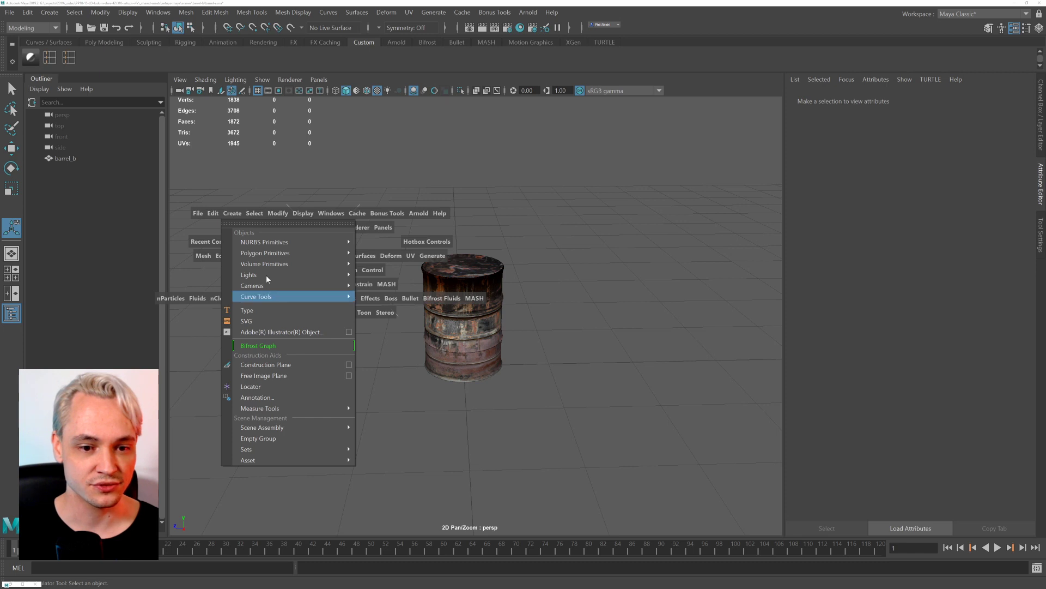
mouse_move(273, 276)
click(371, 292)
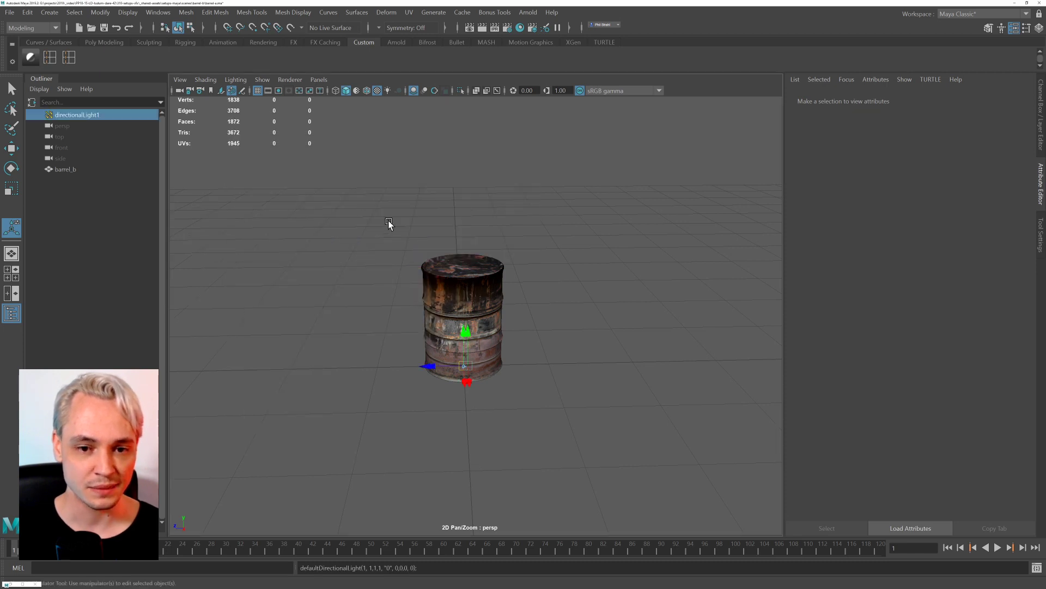
Scale the directional light up to about 51 and move it along the blue Z axis clear of the barrel.
key(r)
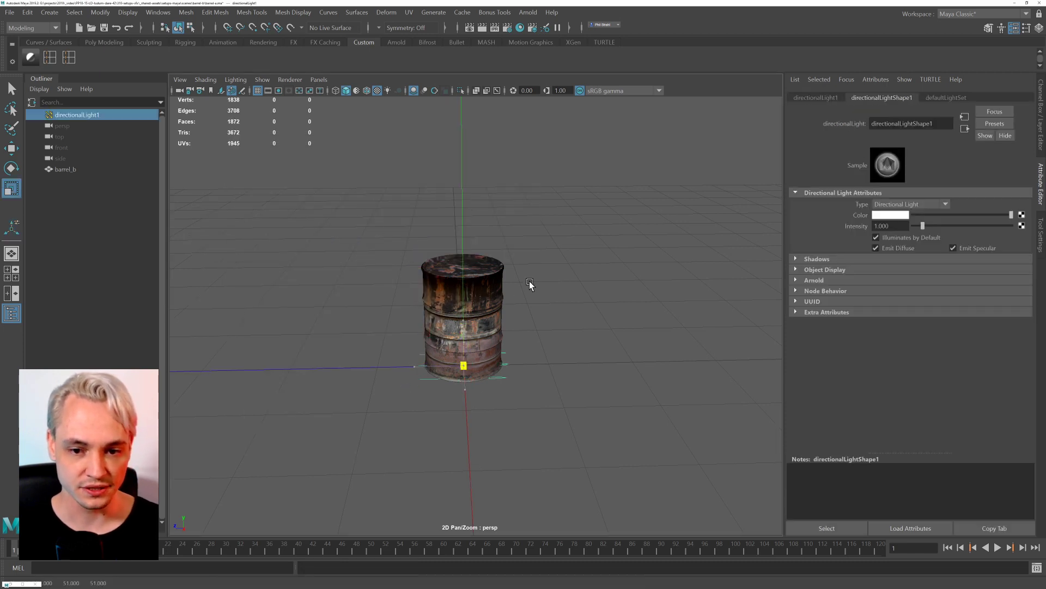
key(e)
key(w)
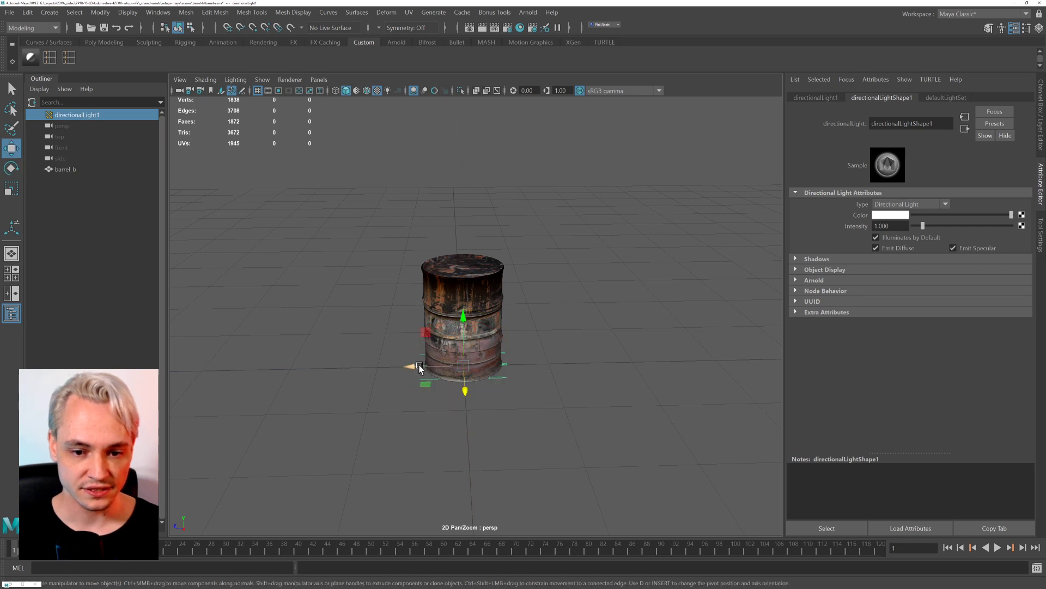
drag(431, 369, 340, 384)
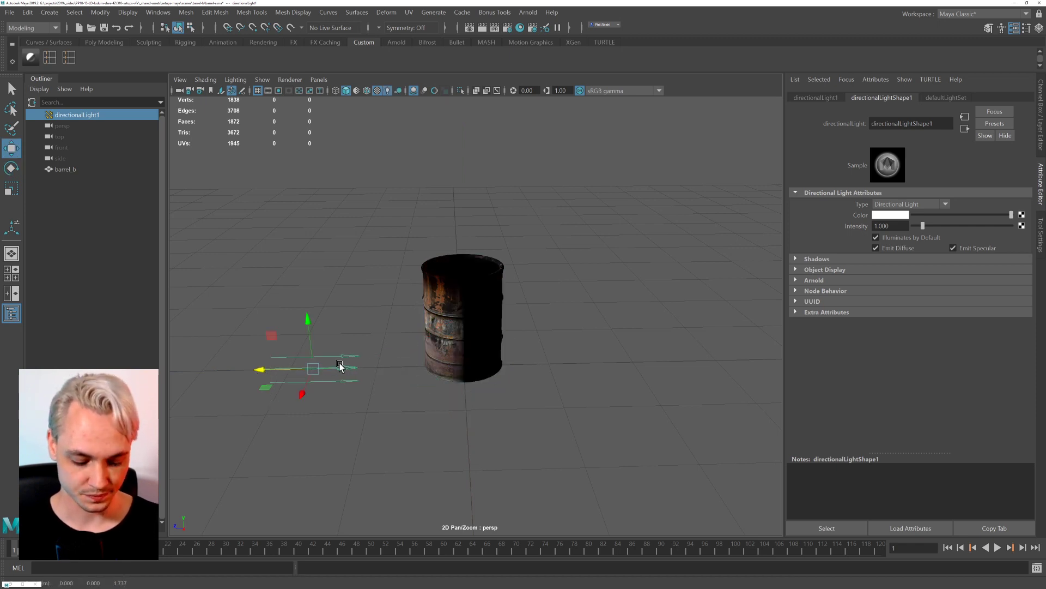
Rotate the directional light toward the barrel and duplicate it to light the barrel from a second direction.
key(r)
key(e)
mouse_move(301, 338)
mouse_down()
mouse_move(358, 327)
mouse_move(305, 397)
mouse_move(287, 398)
mouse_move(311, 340)
mouse_move(334, 372)
mouse_move(303, 348)
mouse_move(331, 371)
mouse_move(342, 365)
mouse_move(259, 364)
mouse_move(297, 369)
mouse_move(276, 351)
mouse_up()
key(ctrl+d)
scroll(433, 374, up, 8)
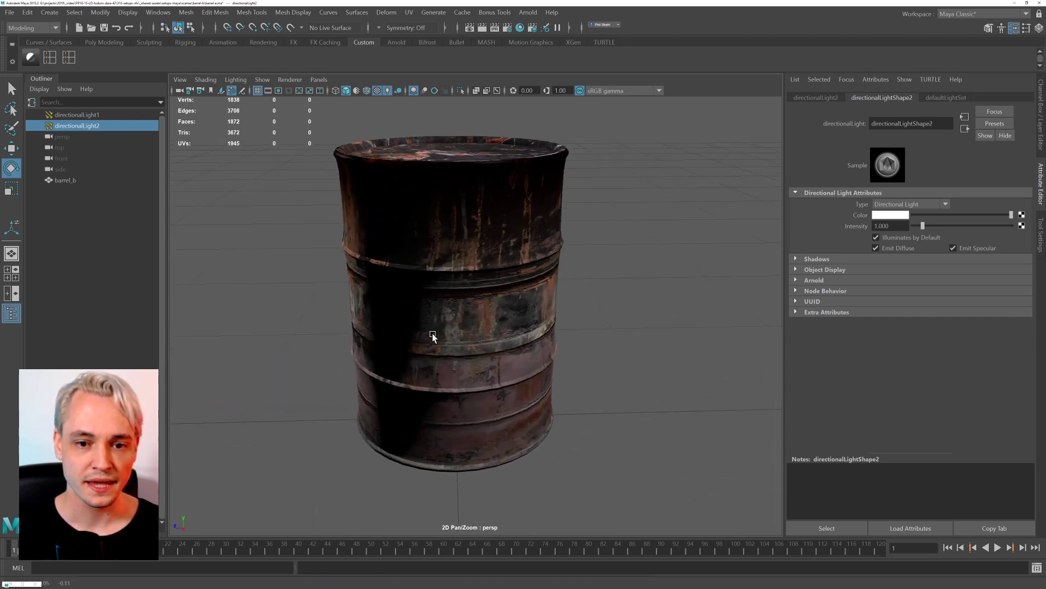
Render the current frame with Arnold and examine the lit barrel up close in the Render View.
click(482, 28)
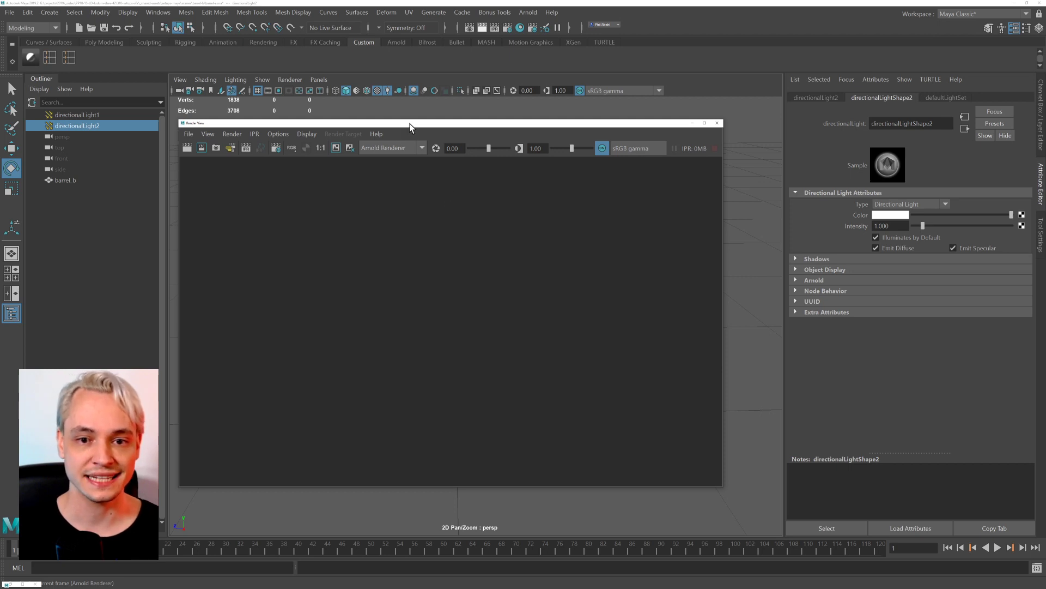
drag(410, 124, 691, 68)
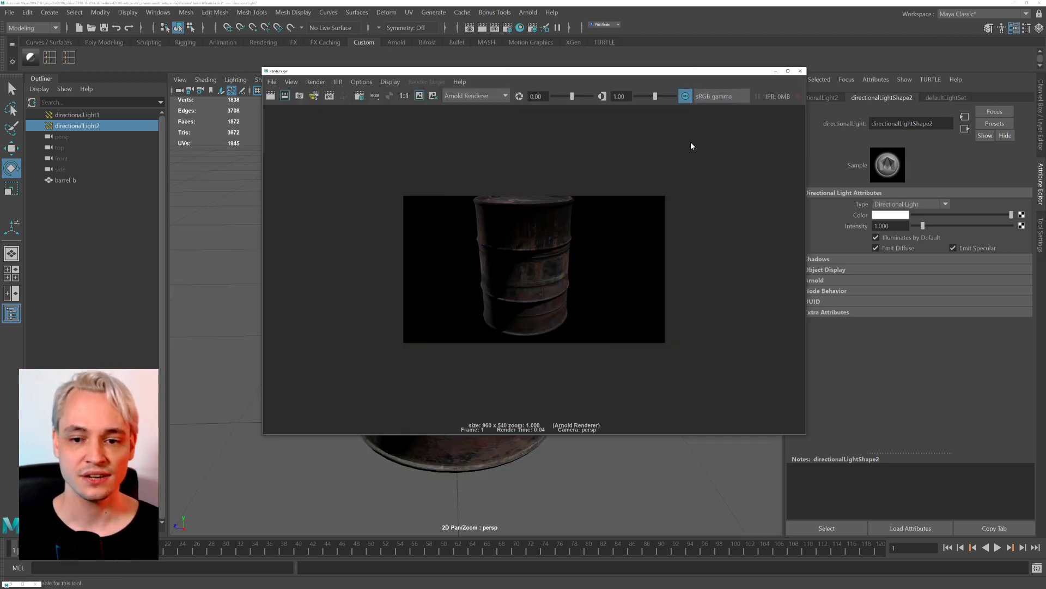
scroll(586, 231, up, 10)
scroll(545, 287, down, 1)
scroll(544, 290, up, 1)
scroll(537, 299, down, 1)
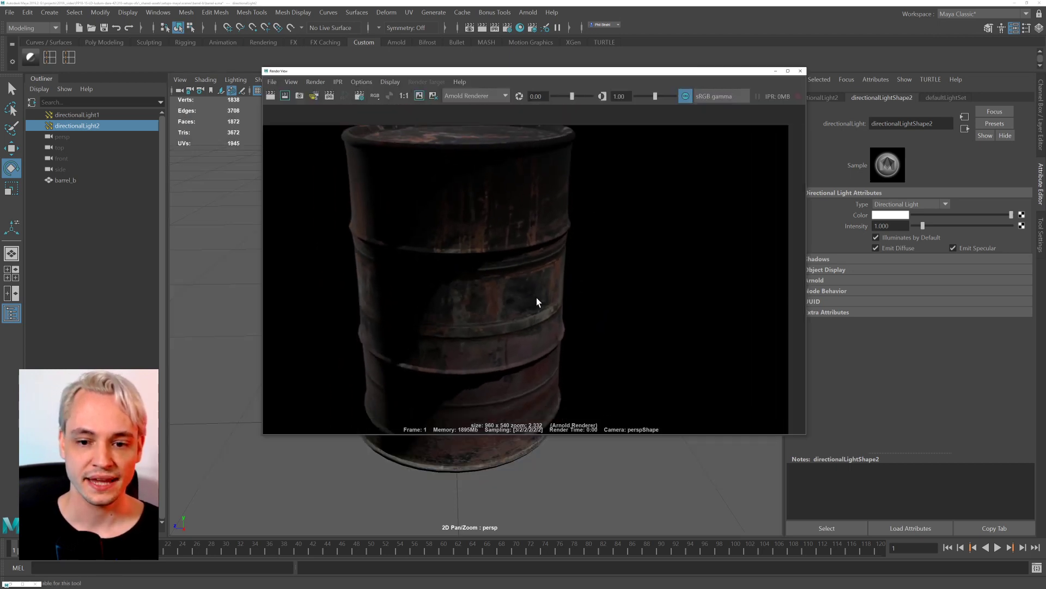
scroll(532, 292, down, 2)
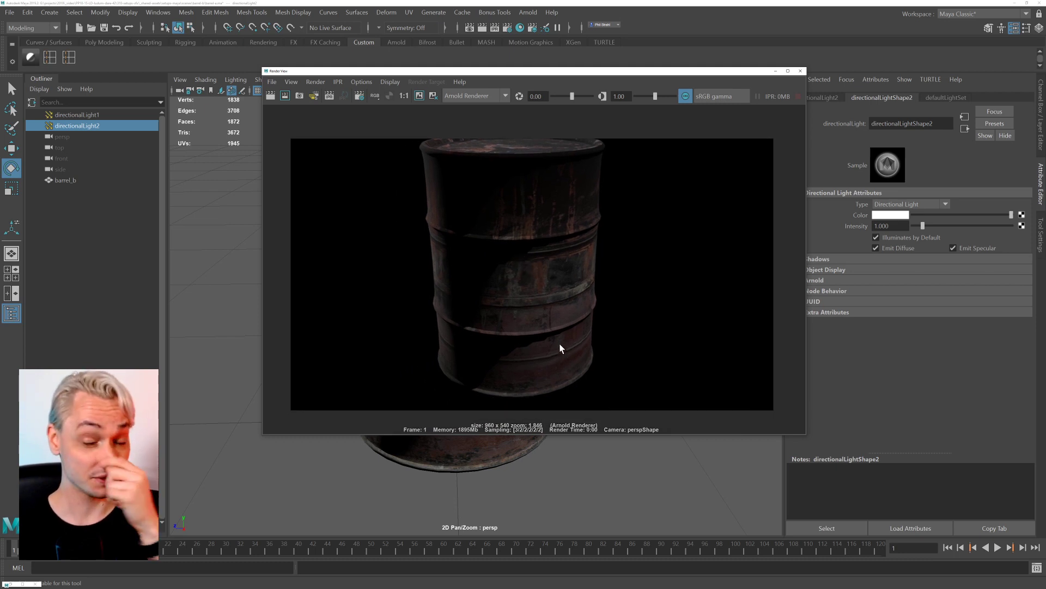
scroll(462, 305, down, 1)
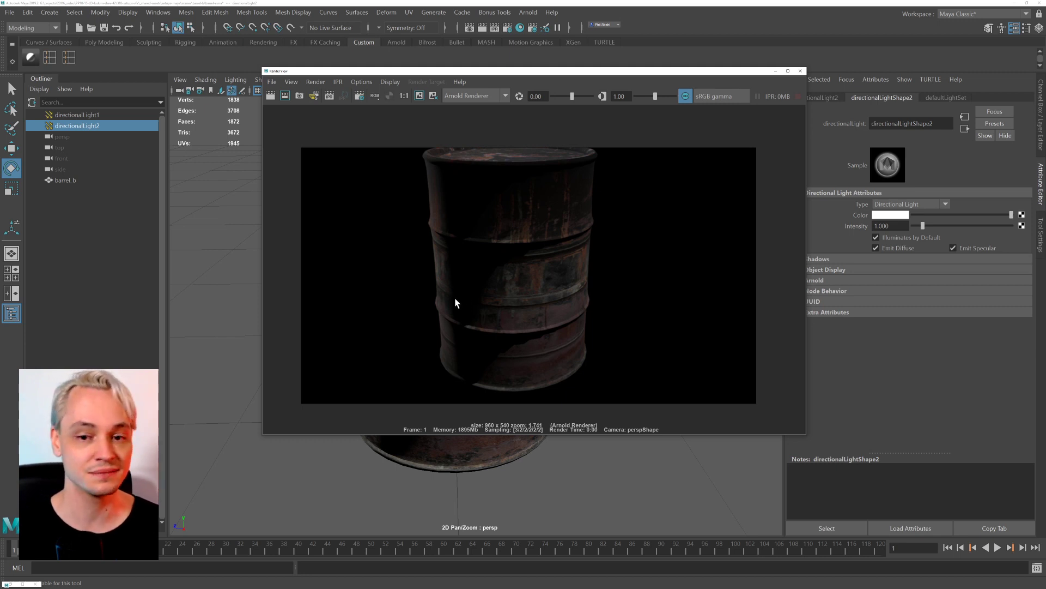
Close the Render View and inspect the barrel's textured bands and mesh edges up close in the perspective view.
scroll(452, 311, down, 3)
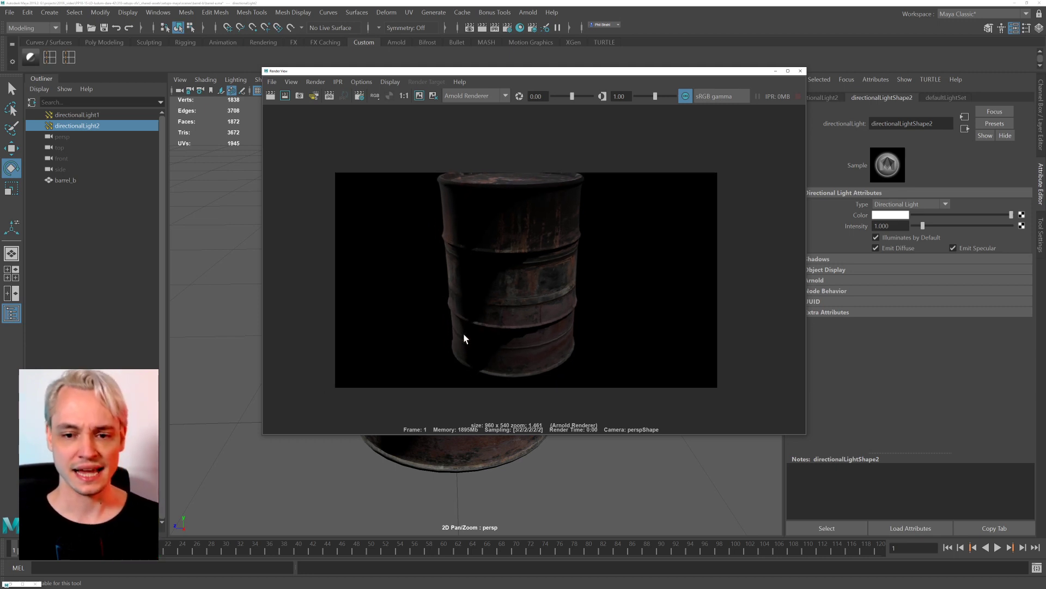
click(801, 70)
scroll(474, 357, up, 5)
alt+right_drag(474, 354, 544, 394)
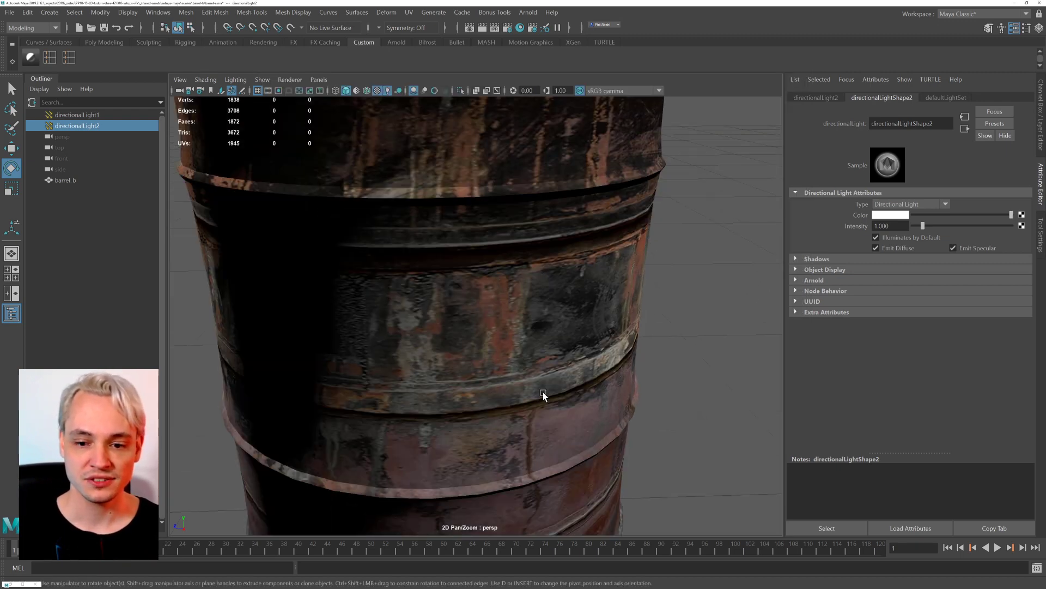
alt+drag(544, 394, 548, 265)
click(549, 266)
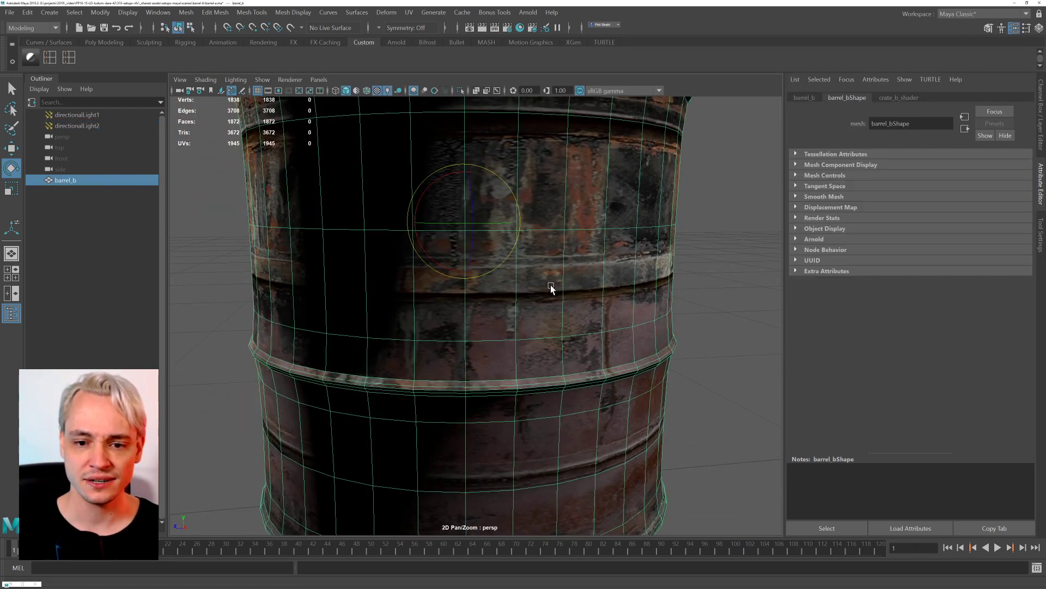
scroll(551, 273, up, 6)
scroll(550, 289, down, 4)
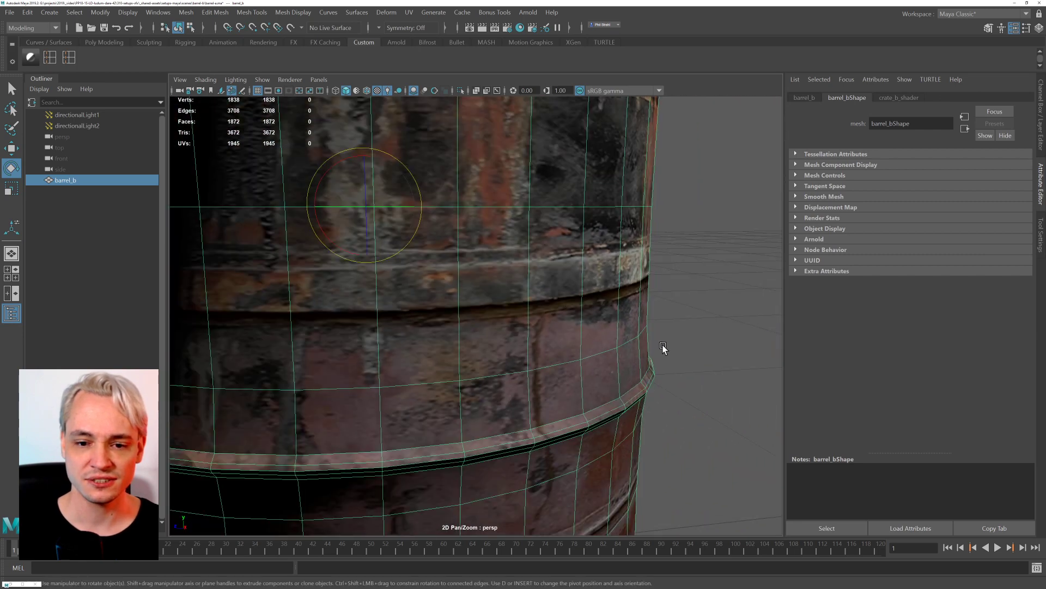
click(663, 343)
click(547, 434)
scroll(563, 436, down, 4)
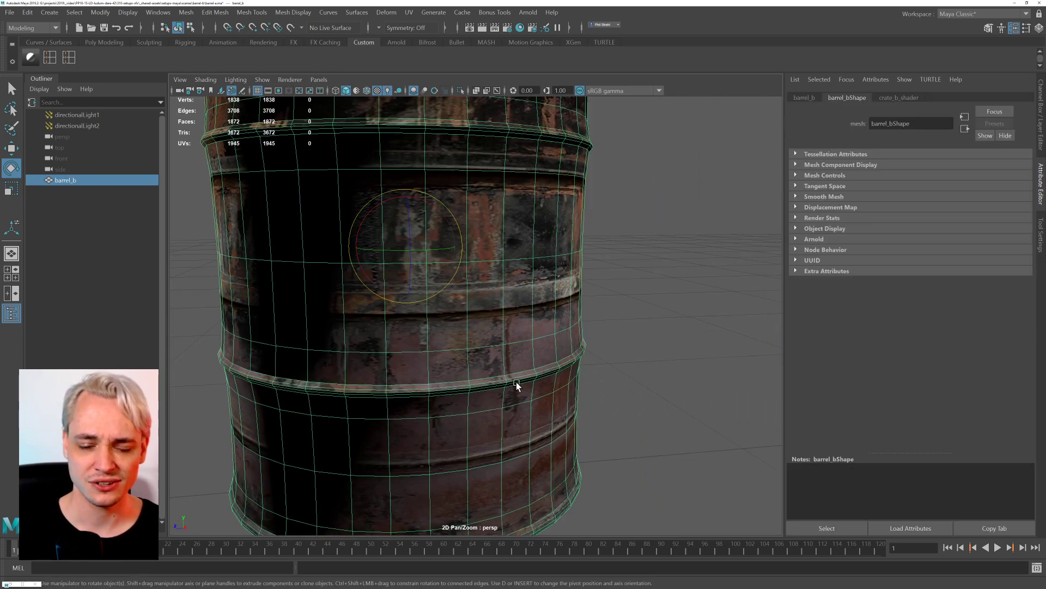
click(641, 371)
click(558, 374)
scroll(582, 311, down, 3)
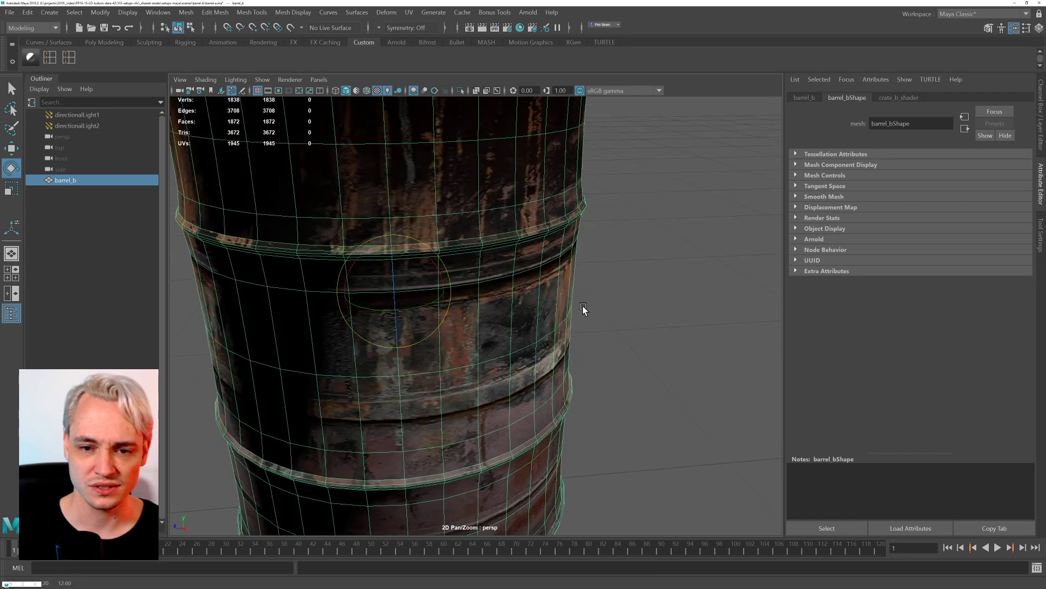
scroll(673, 342, down, 2)
click(674, 342)
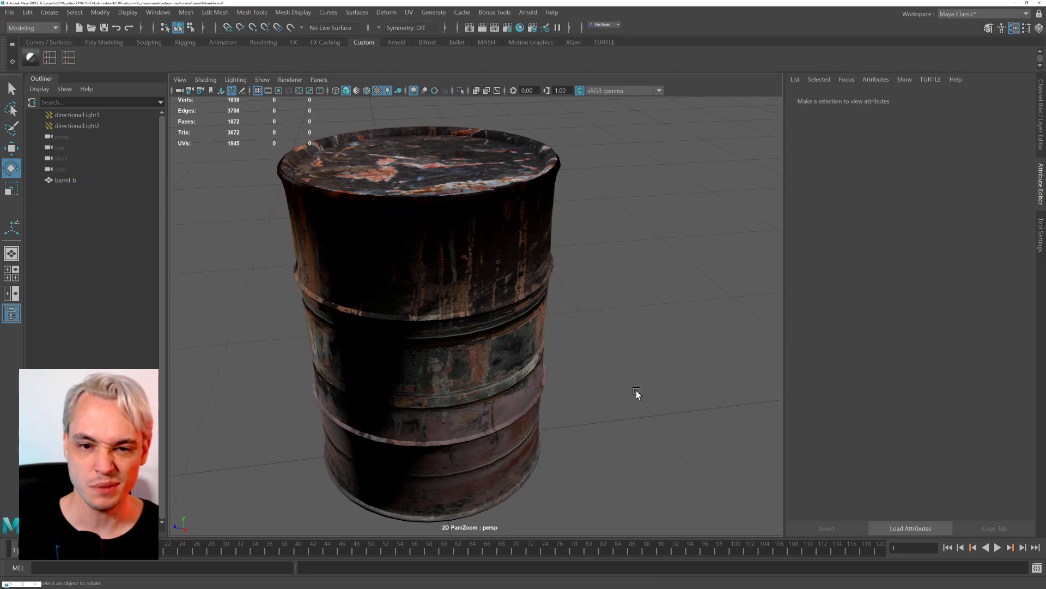
Look over the whole barrel from its other side together with the two directional lights.
alt+drag(637, 392, 554, 334)
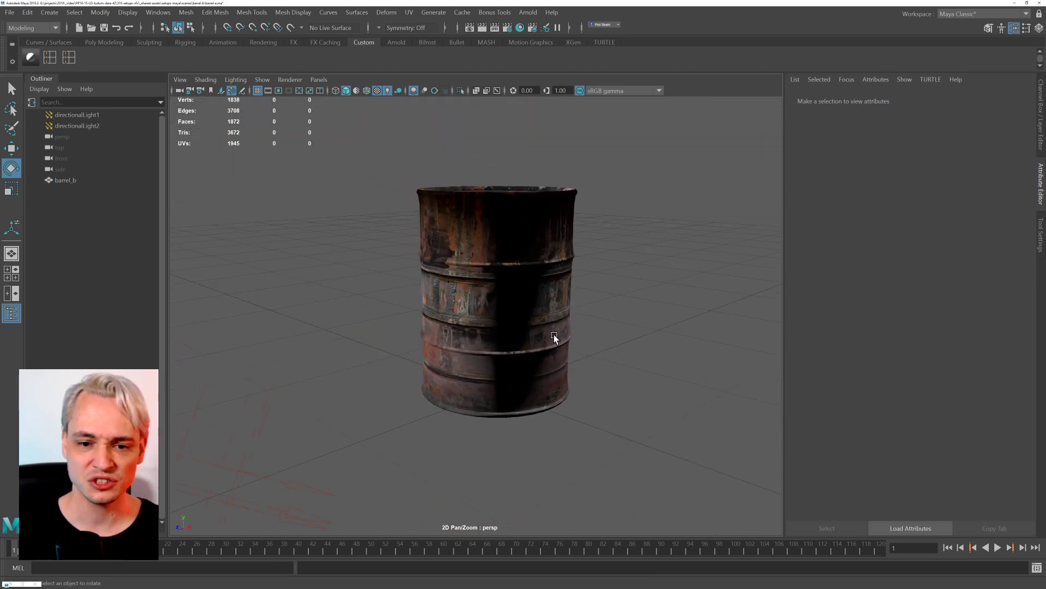
scroll(475, 297, down, 3)
alt+drag(475, 297, 489, 304)
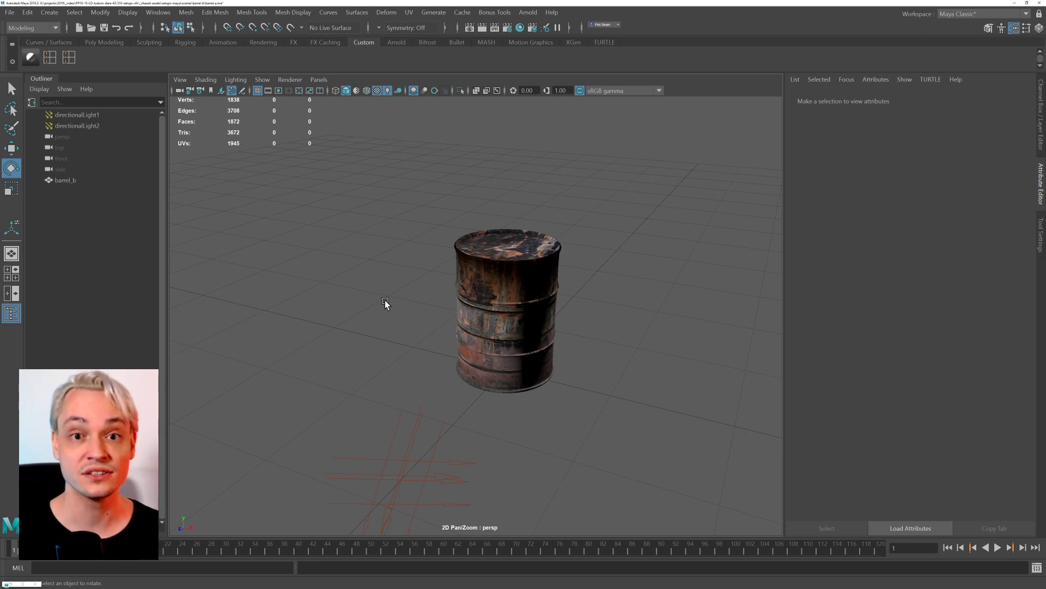
scroll(397, 299, down, 1)
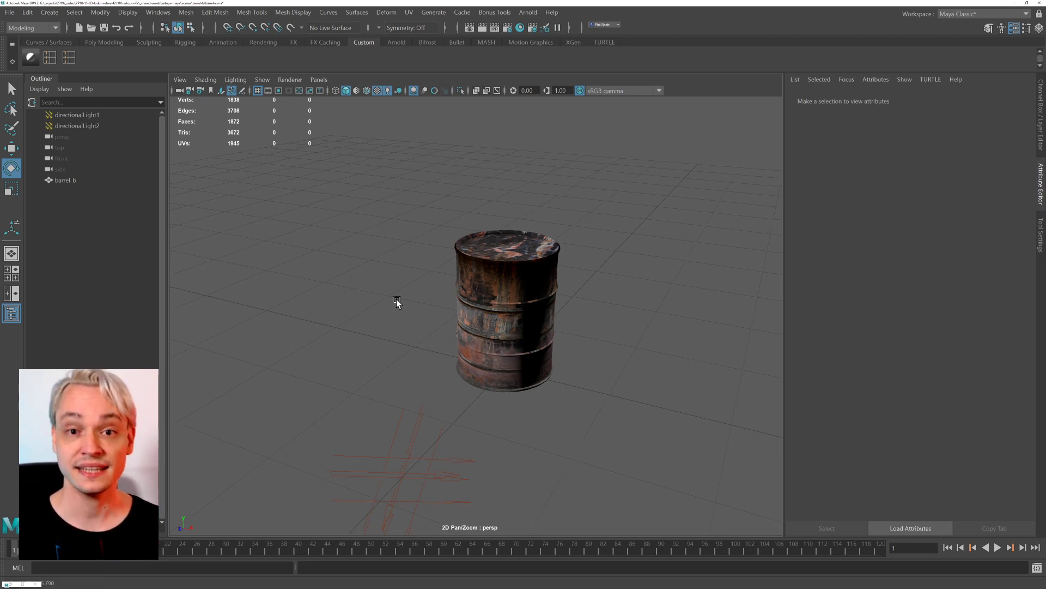
alt+drag(396, 298, 457, 360)
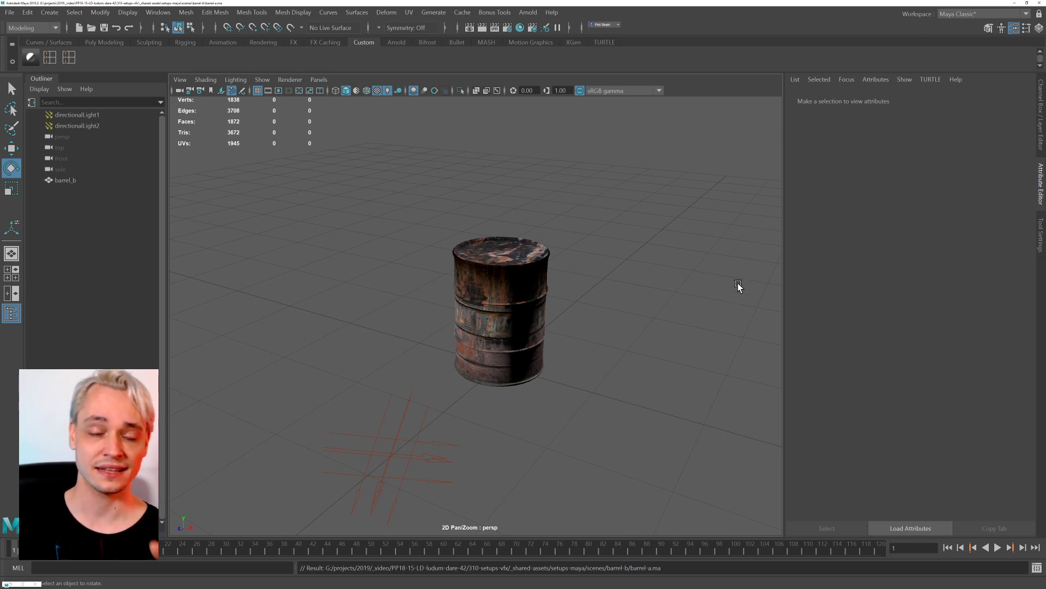
Select the barrel and view the Send To Unity export options, then dismiss them and clear the selection.
click(508, 285)
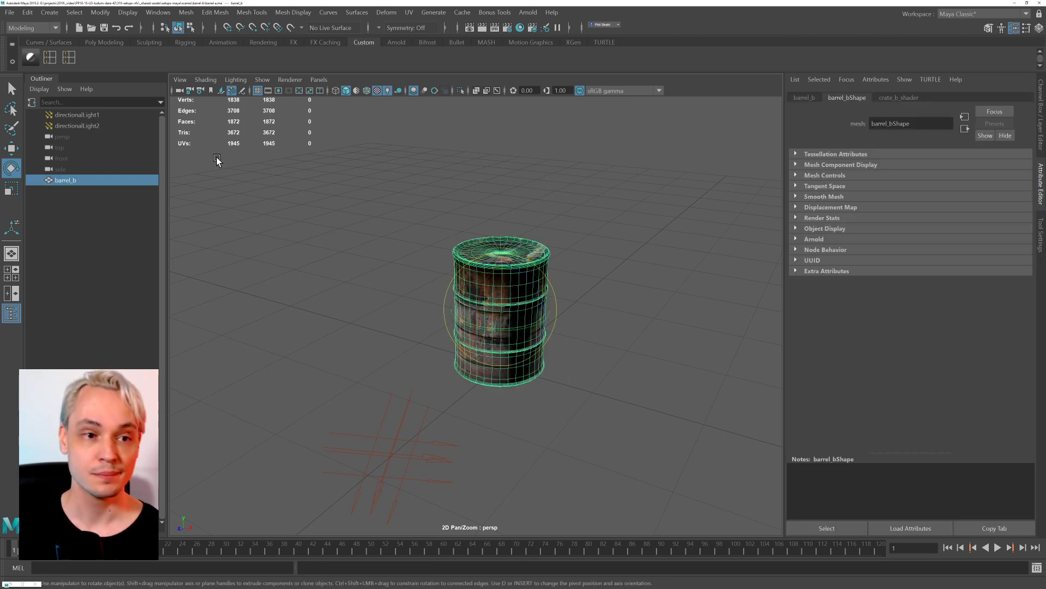
click(7, 13)
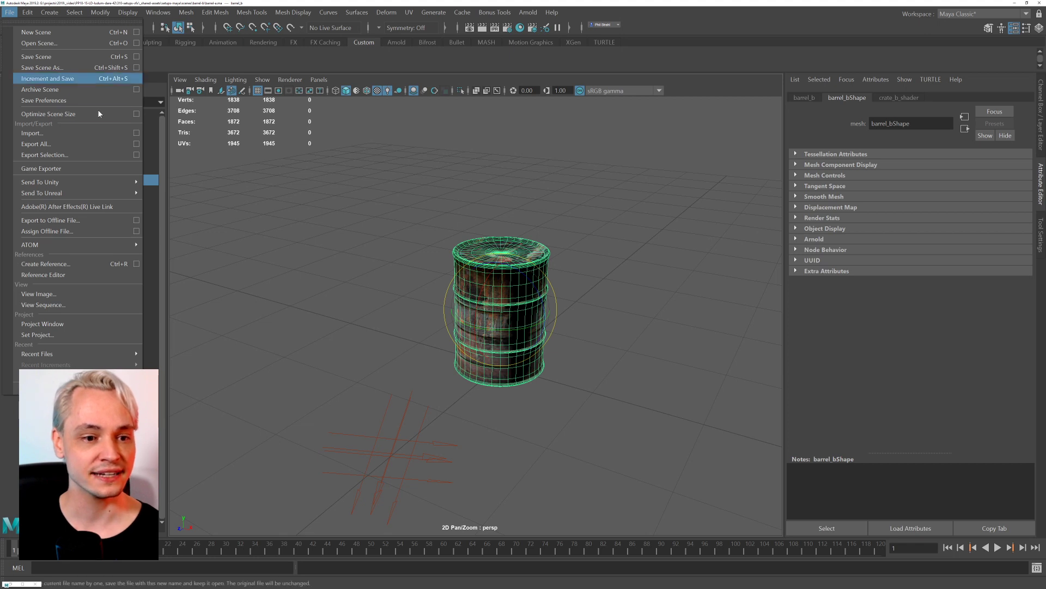
mouse_move(108, 191)
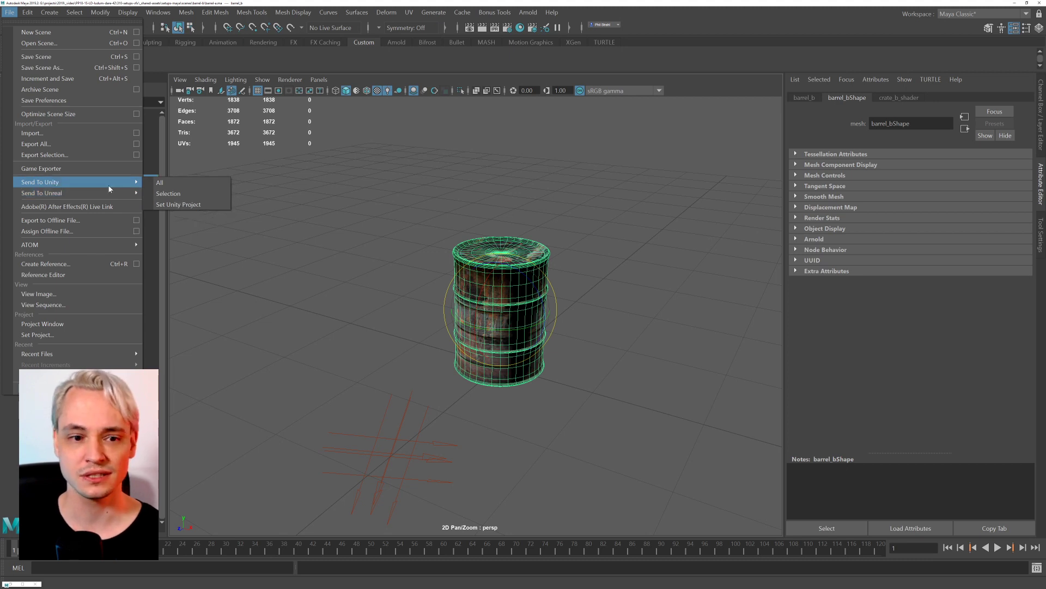
click(360, 237)
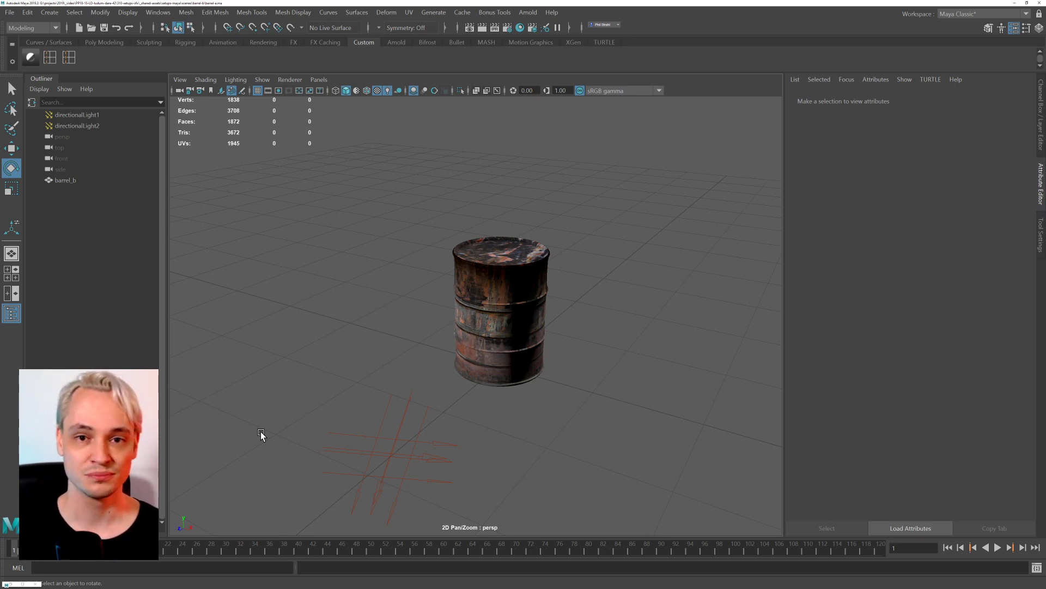
scroll(532, 406, up, 5)
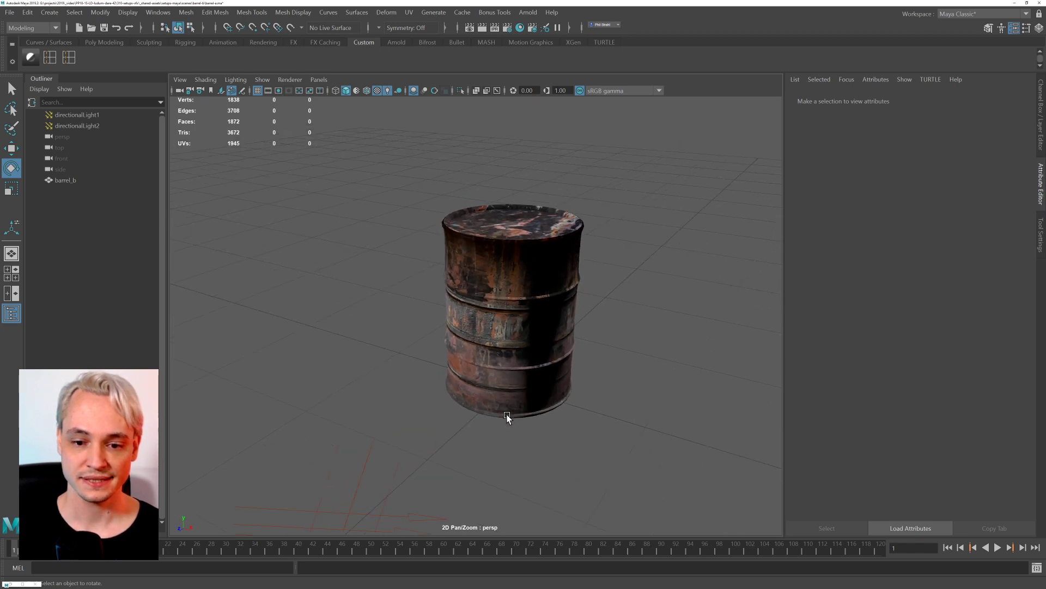
scroll(507, 417, down, 5)
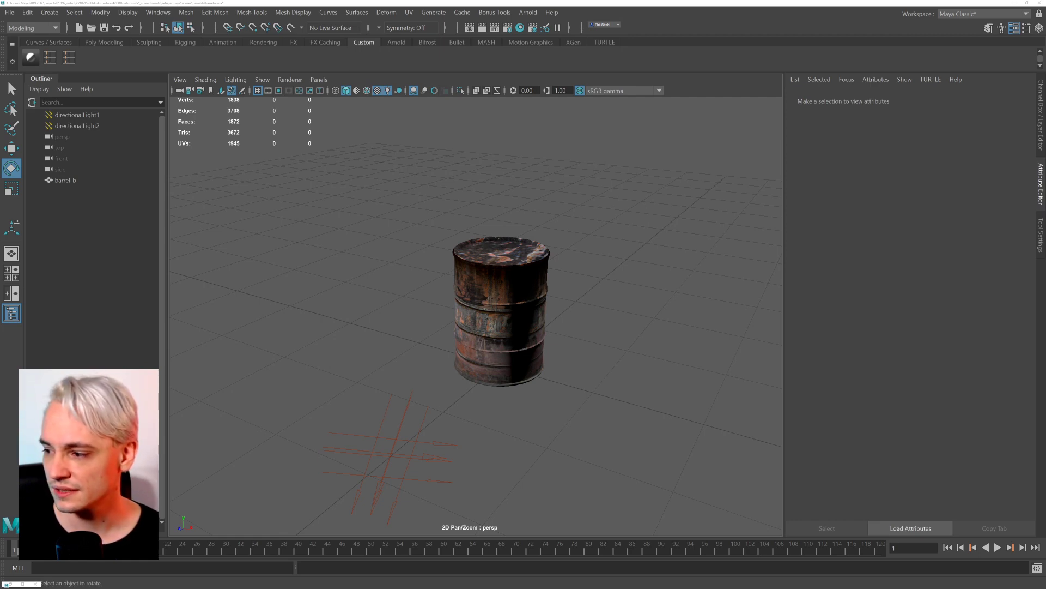
scroll(638, 270, up, 2)
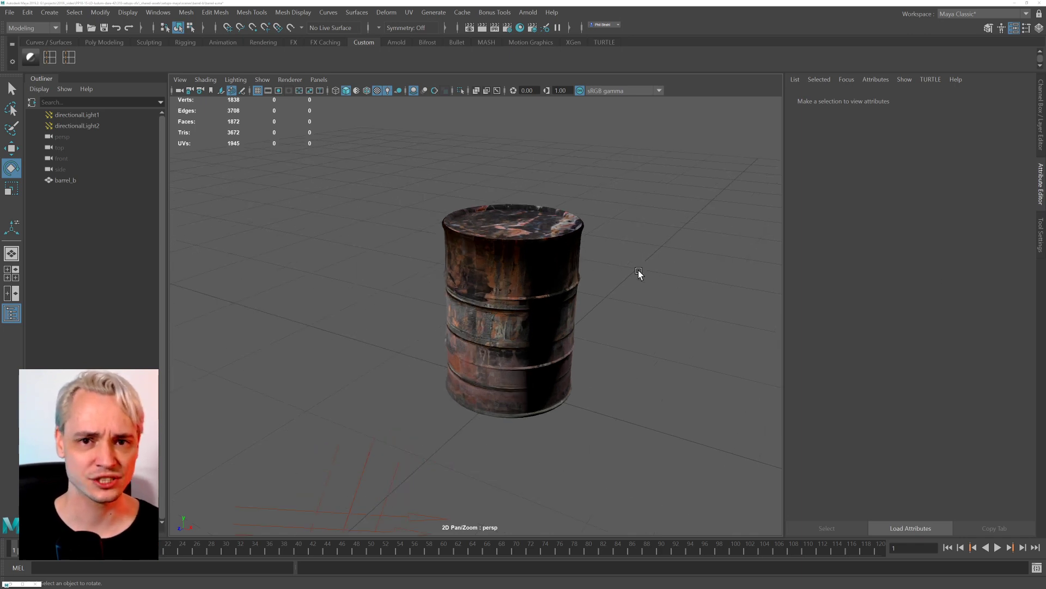
alt+middle_drag(679, 233, 658, 251)
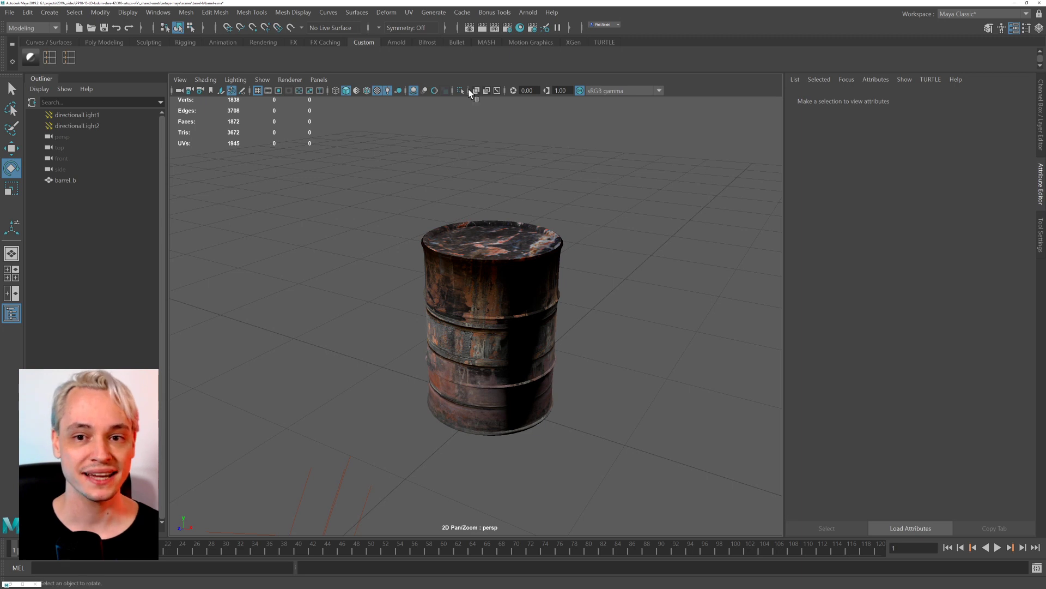
scroll(484, 261, up, 2)
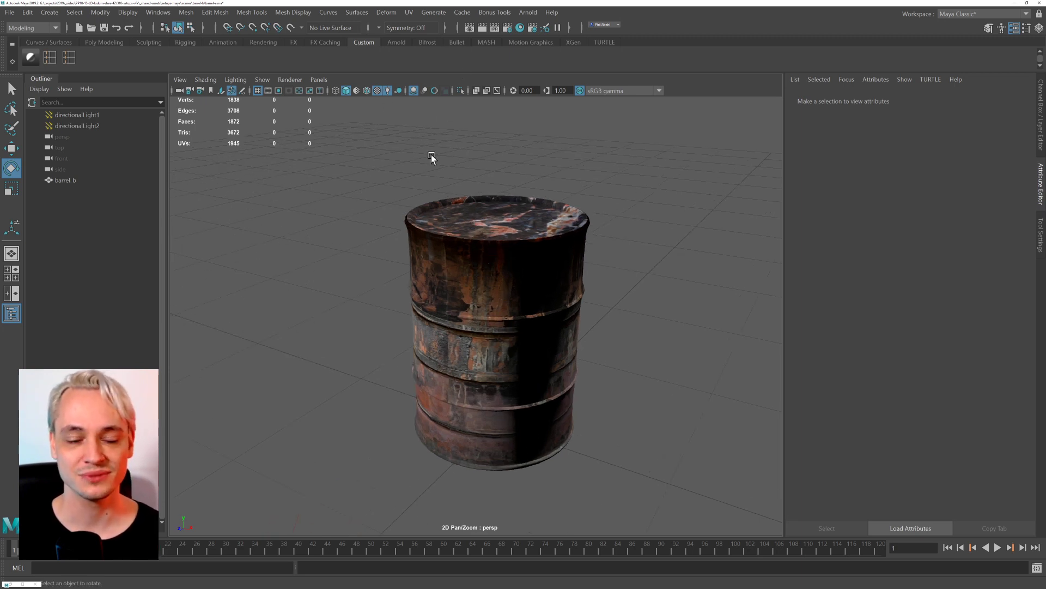
Bring up the Hypershade and examine the Base and Specular attributes of crate_b_shader.
click(520, 29)
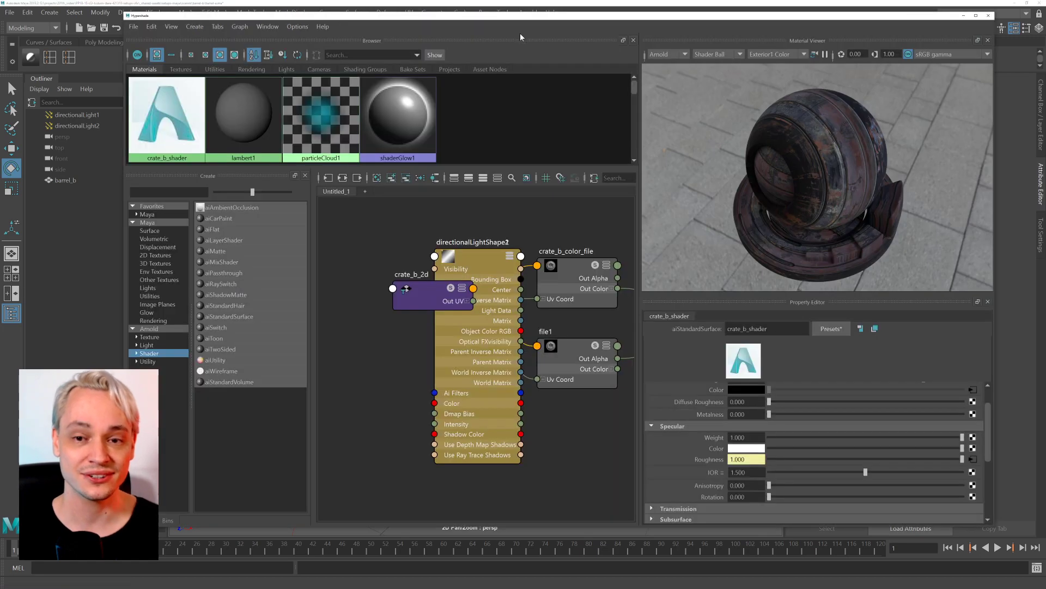
click(988, 16)
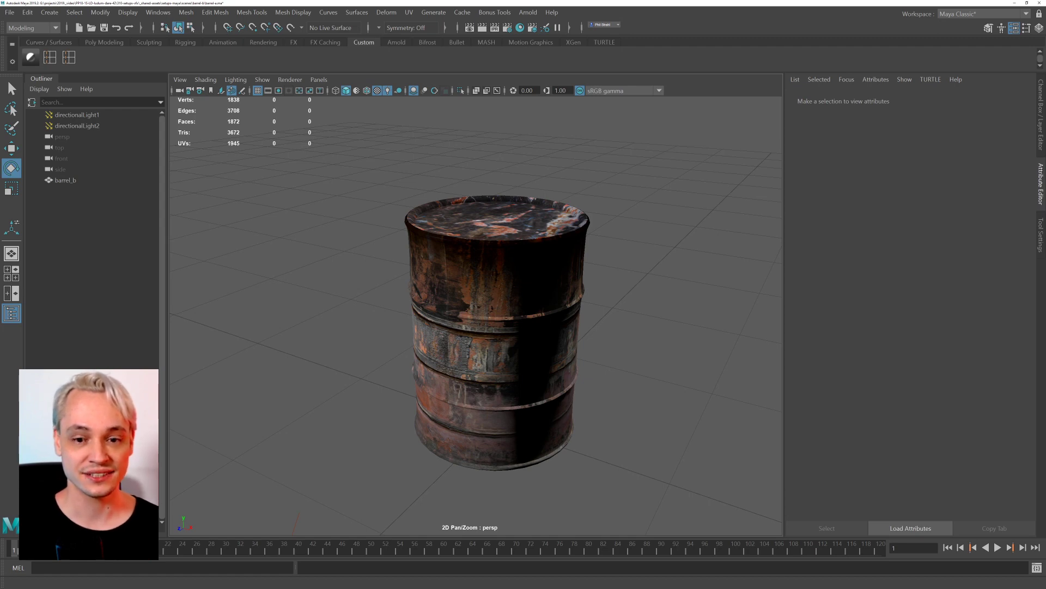
click(520, 27)
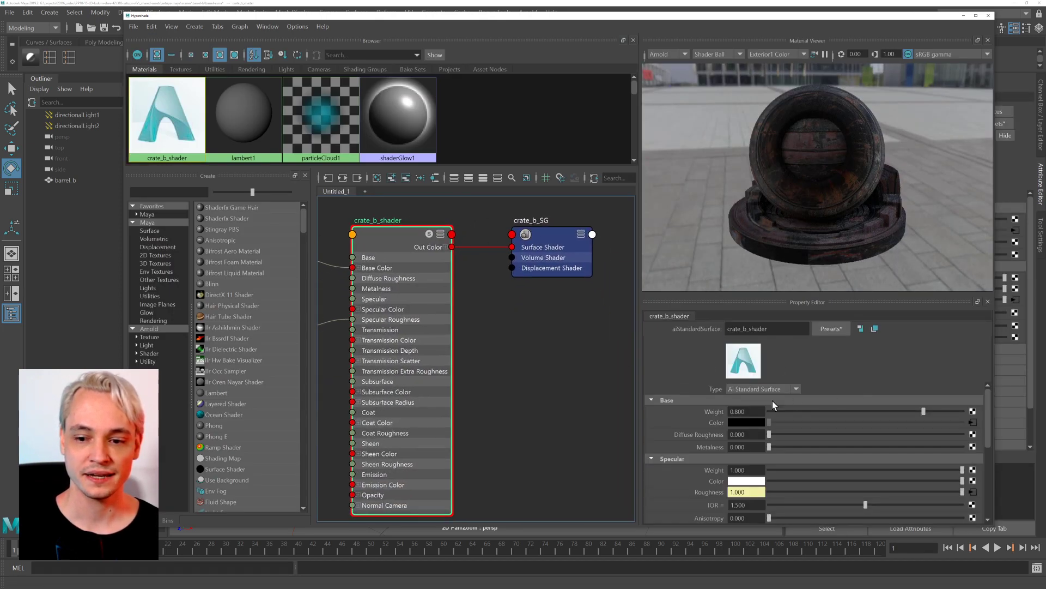
scroll(707, 430, up, 2)
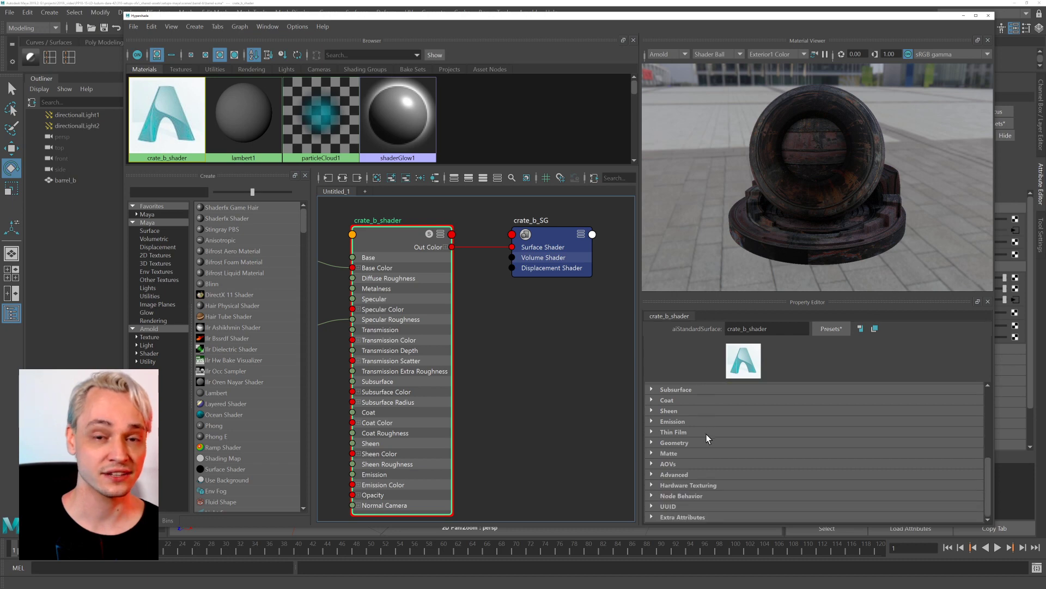
scroll(696, 453, up, 1)
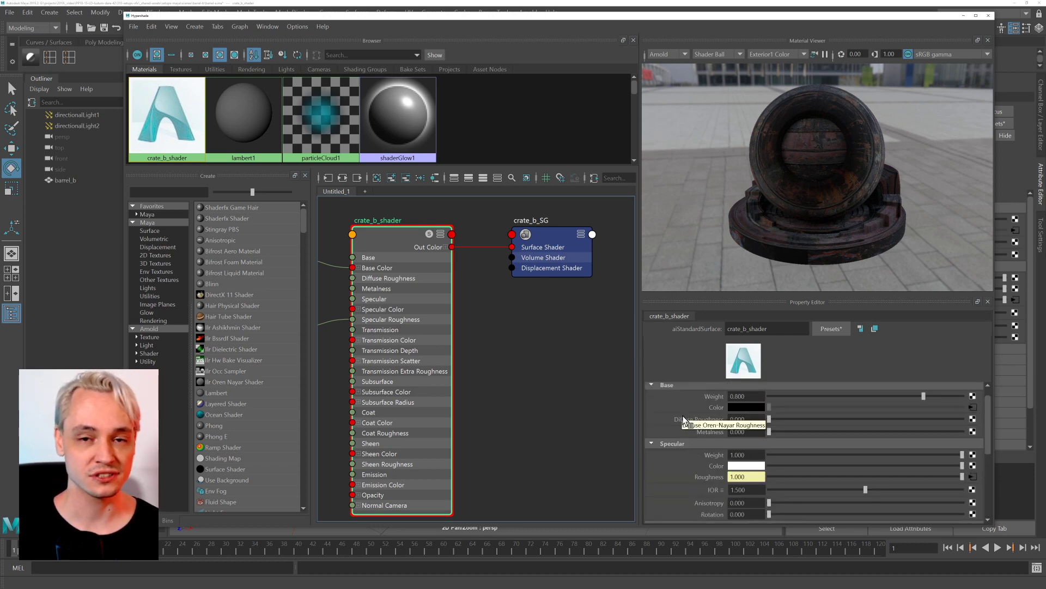
scroll(706, 469, down, 4)
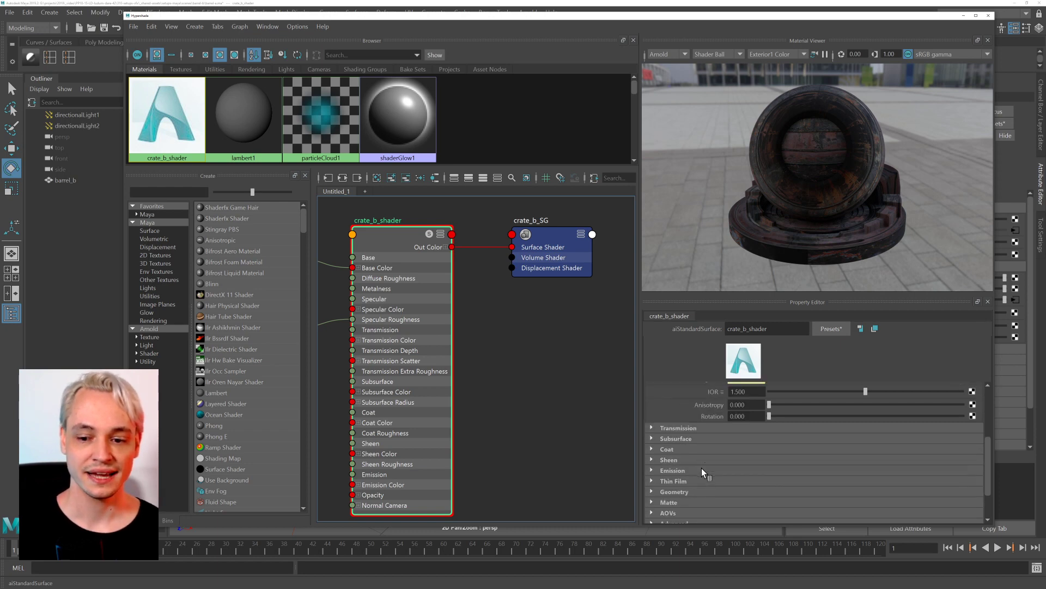
Examine the Coat attributes of crate_b_shader, leaving the coat weight at 0.000, and look through its remaining attribute groups.
click(719, 450)
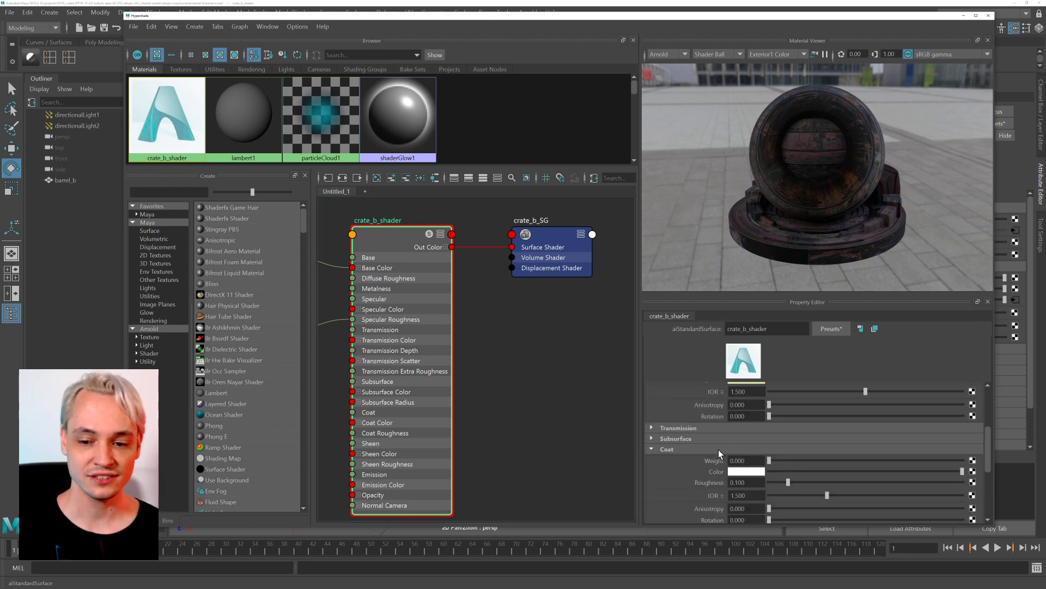
drag(774, 461, 767, 461)
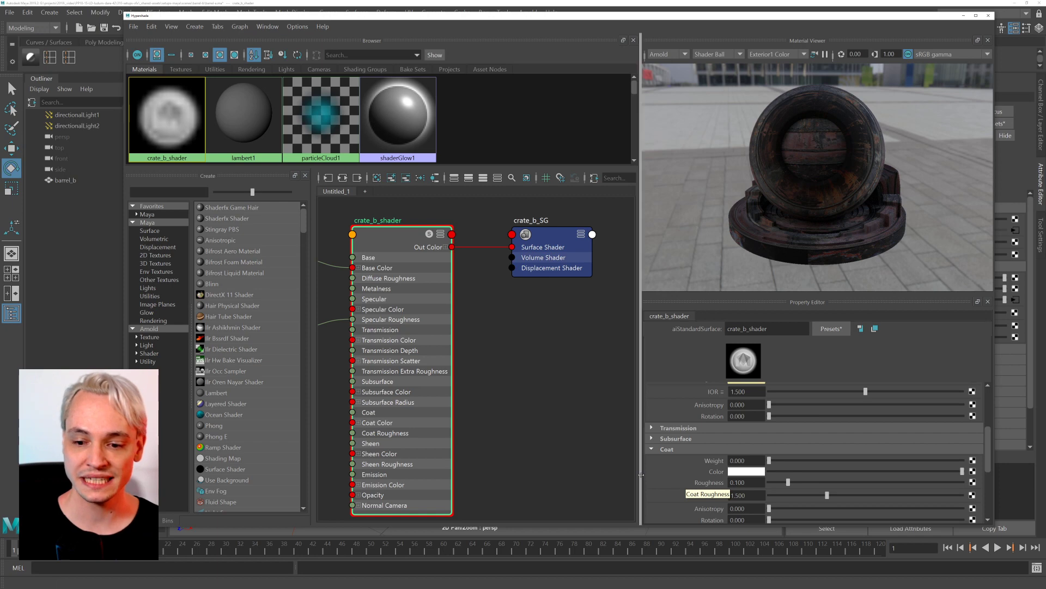
click(652, 448)
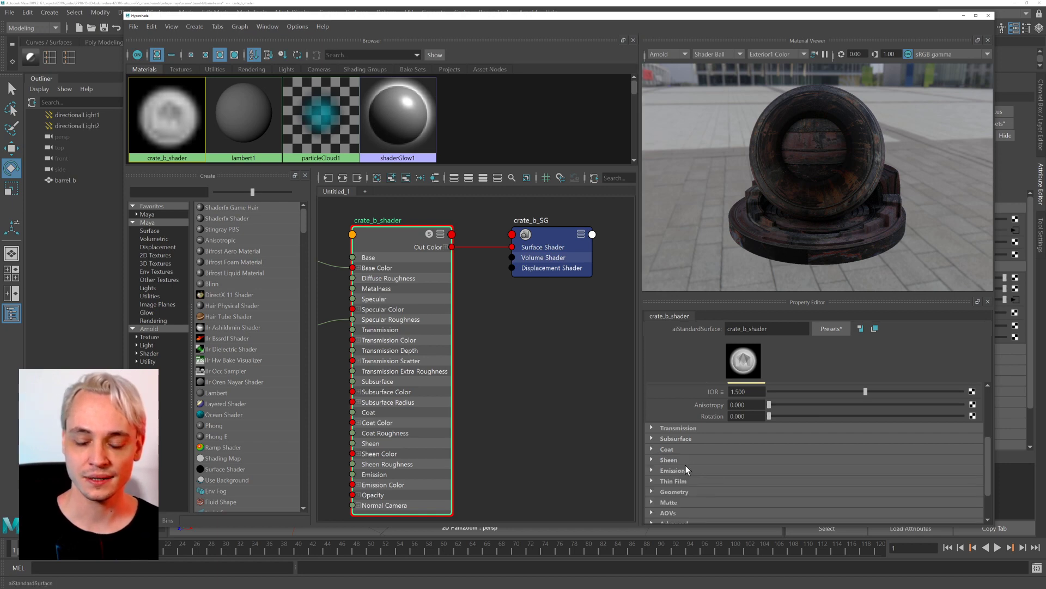
scroll(689, 461, down, 2)
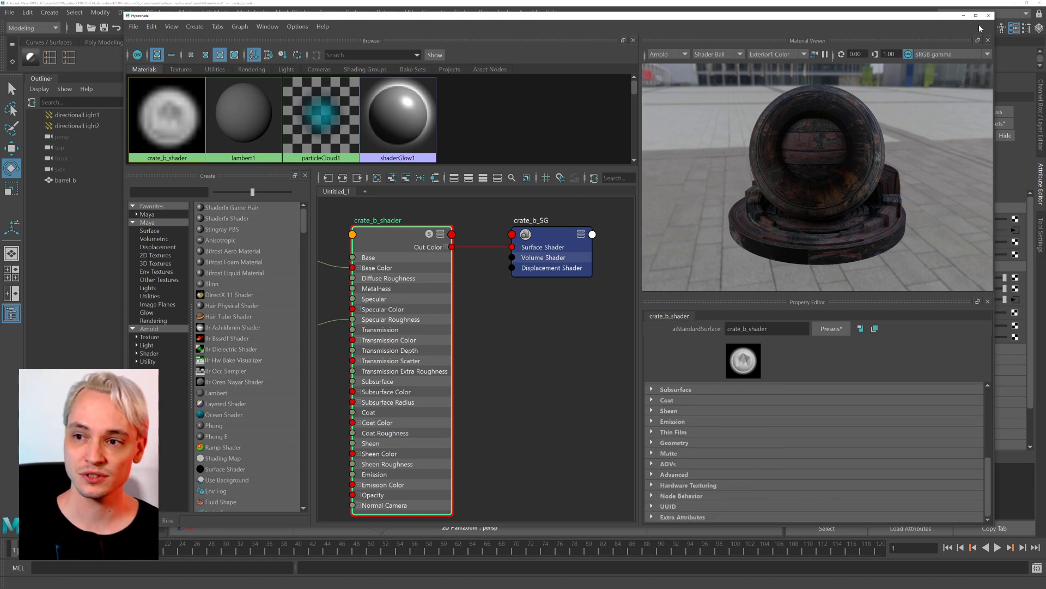
Move the Hypershade aside, close it, and clear the scene selection.
drag(947, 18, 969, 136)
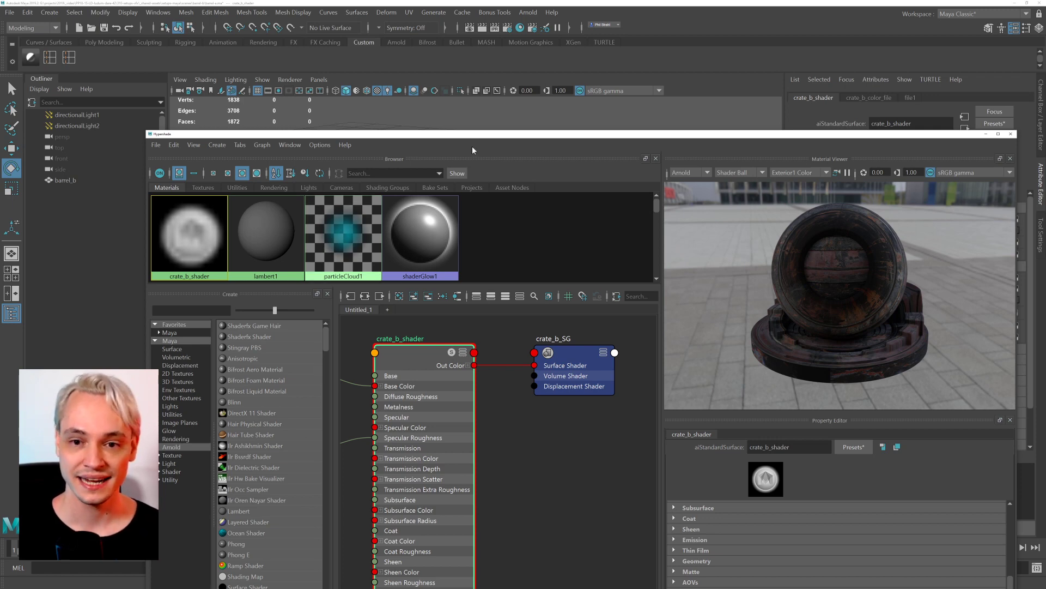
drag(470, 138, 497, 93)
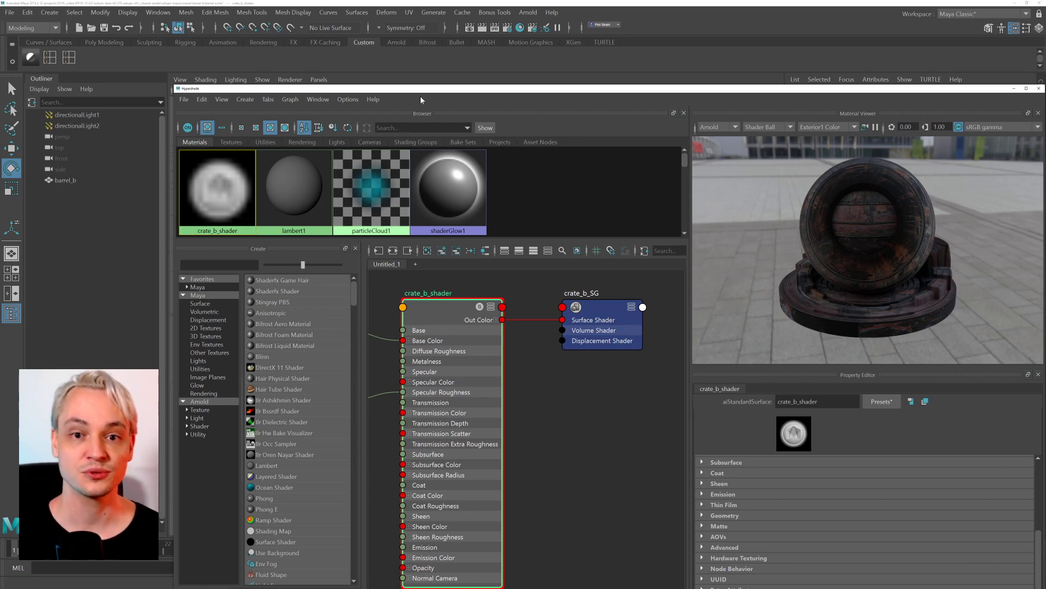
drag(420, 89, 401, 76)
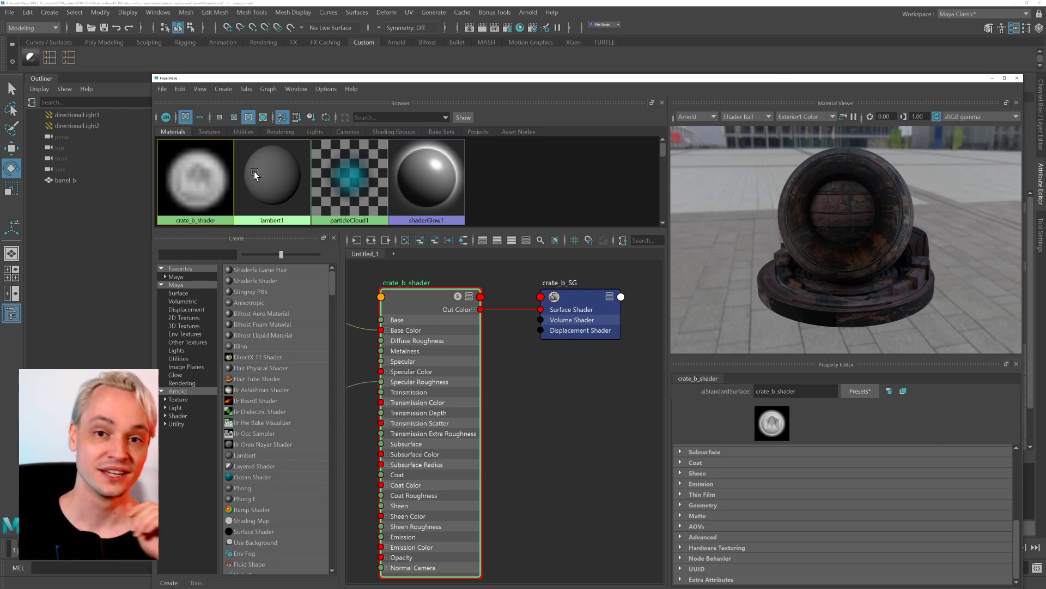
click(1017, 78)
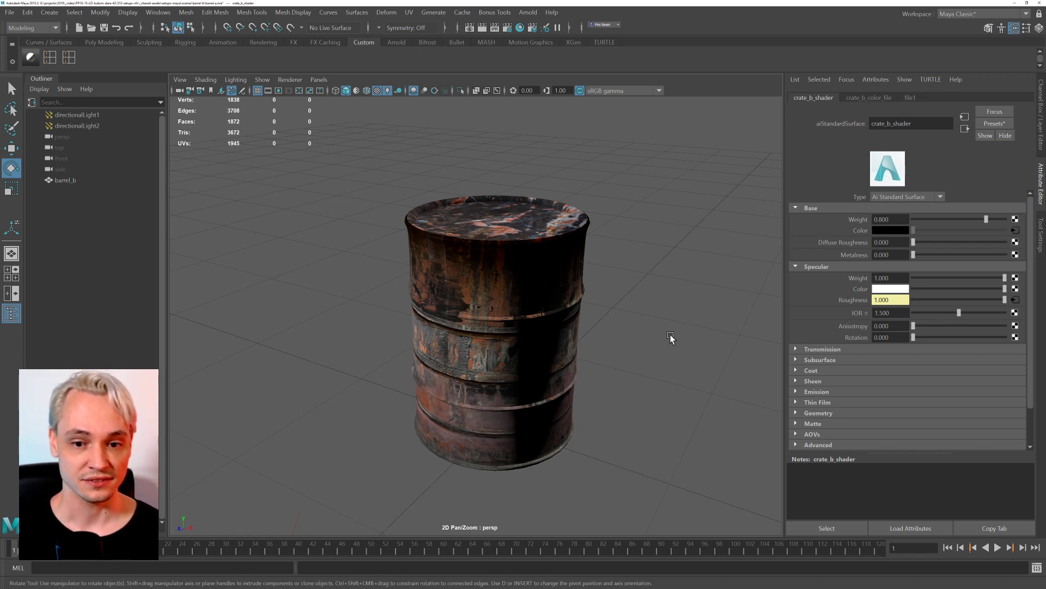
click(429, 240)
click(255, 194)
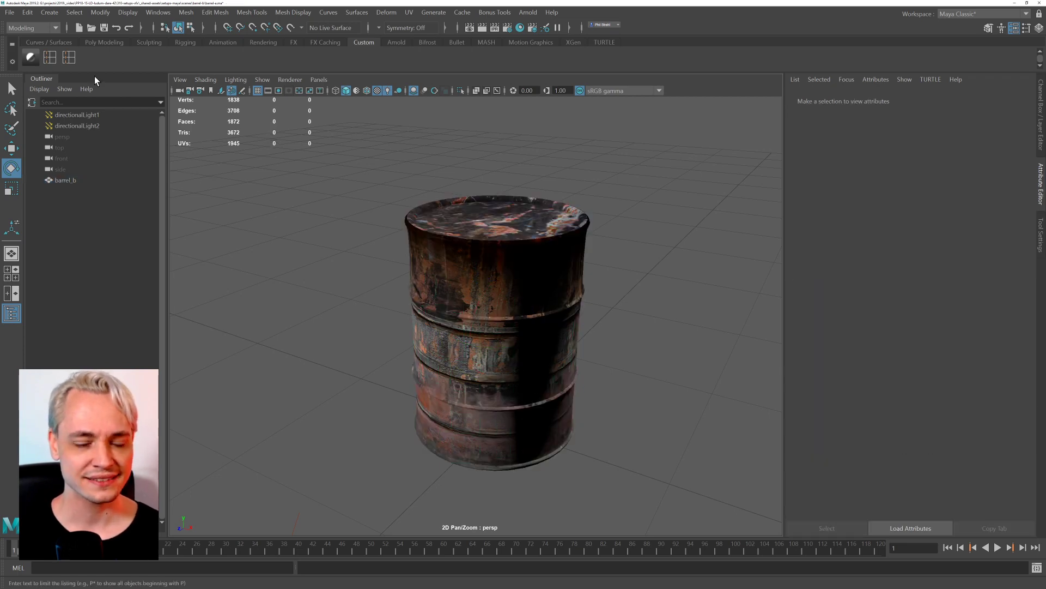
Switch the current project to the recent noir-s04-warehouse-ext-1\setups-maya project.
click(10, 12)
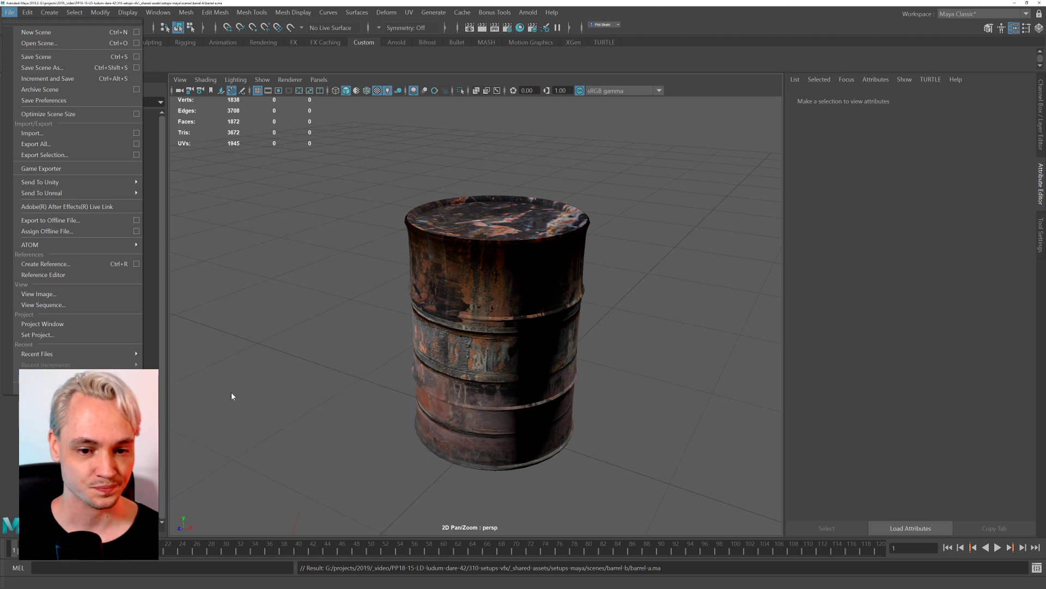
mouse_move(81, 376)
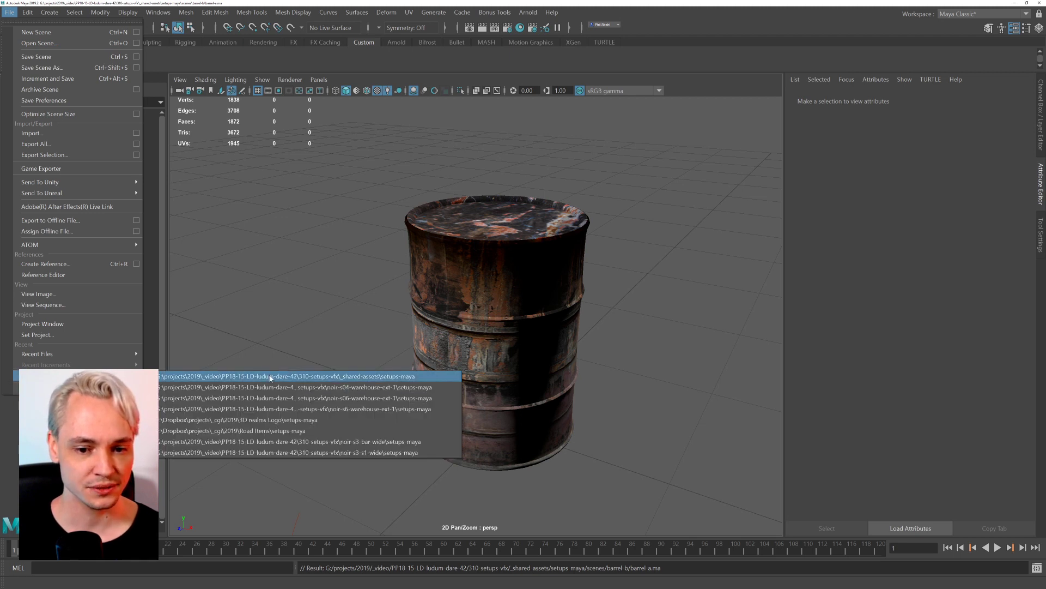
click(273, 387)
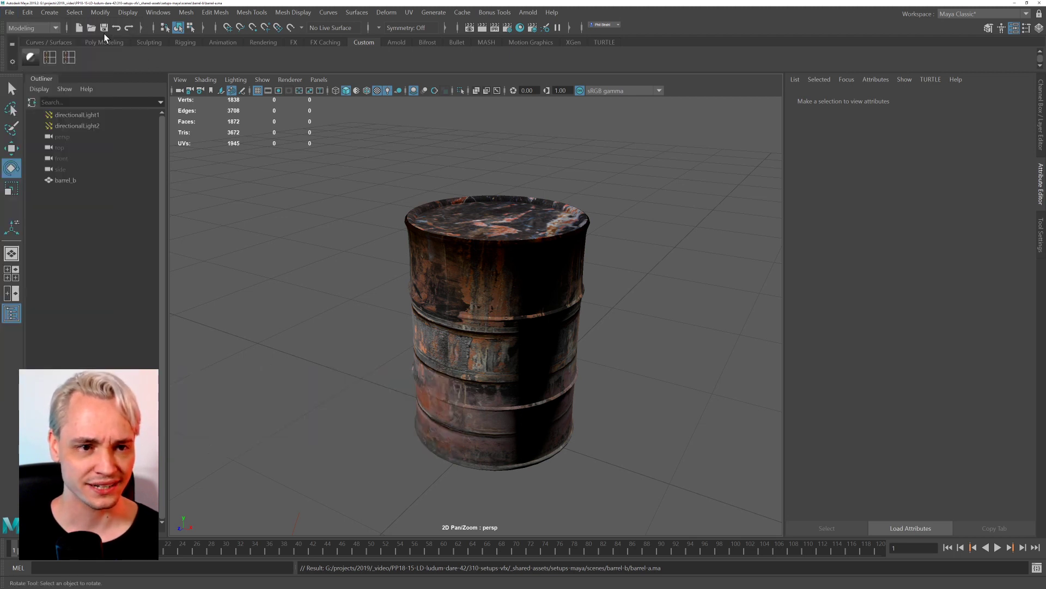
Open the scene warehouse-matte-extension-v04.ma from the project's scenes folder.
click(10, 13)
click(40, 43)
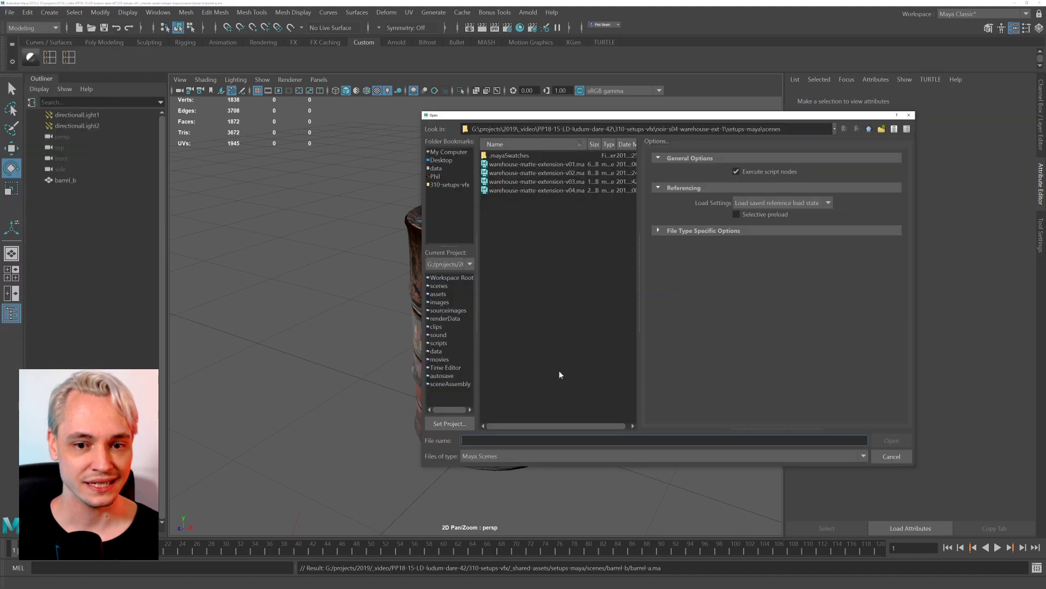
click(558, 191)
drag(637, 116, 488, 119)
click(720, 132)
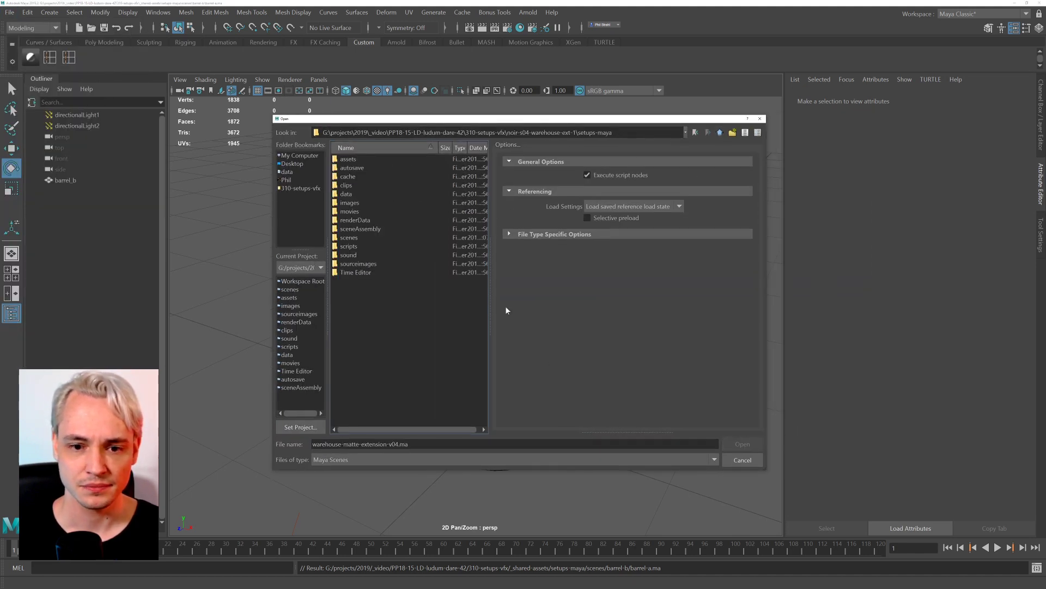
double_click(366, 237)
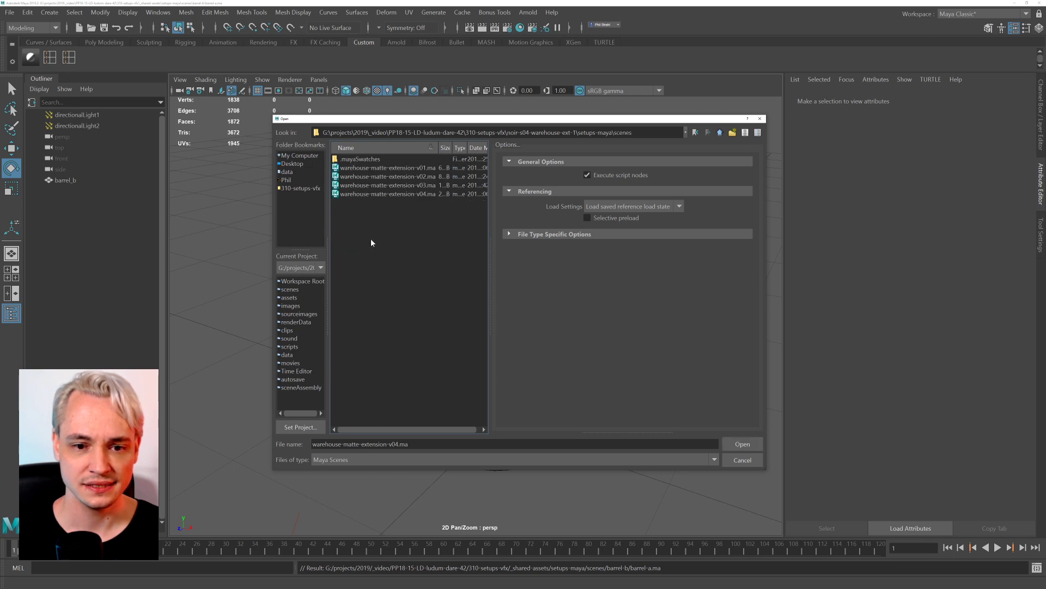
double_click(398, 193)
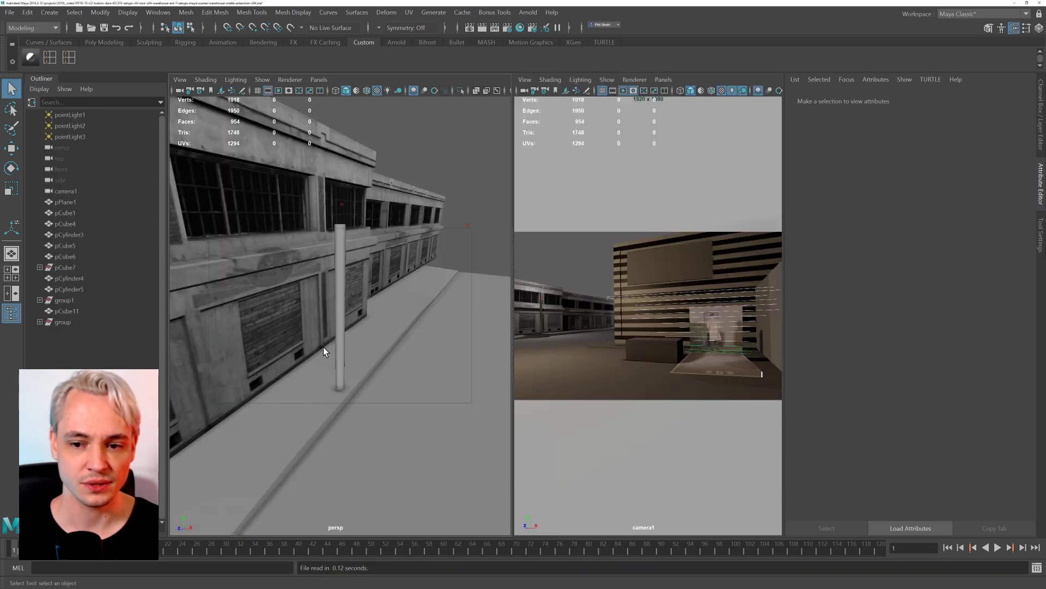
Select camera1, maximize the perspective view, and examine the street, the building row and the striped warehouse.
click(66, 191)
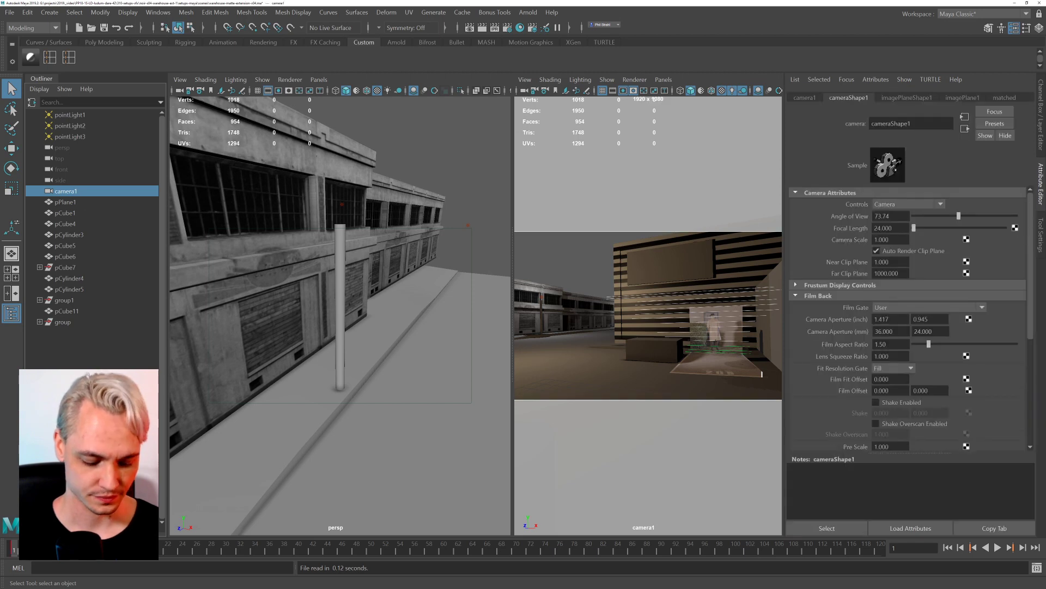
drag(513, 327, 653, 324)
key(space)
scroll(430, 379, down, 10)
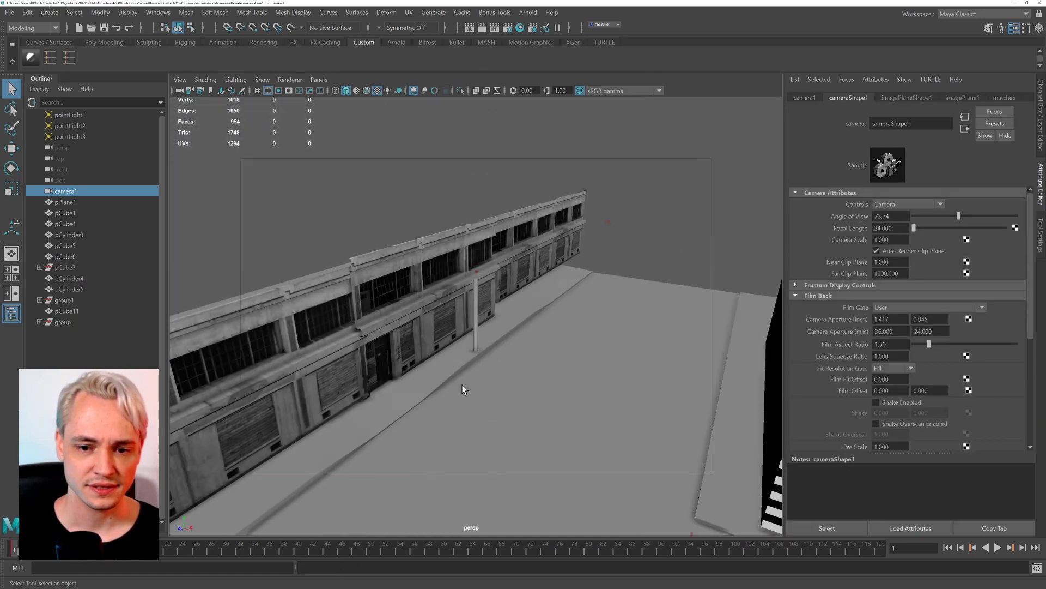
alt+right_drag(463, 388, 512, 358)
mouse_move(512, 357)
alt+mouse_down()
mouse_move(594, 354)
mouse_move(512, 341)
alt+mouse_up()
alt+right_drag(513, 341, 577, 371)
alt+middle_drag(578, 370, 477, 342)
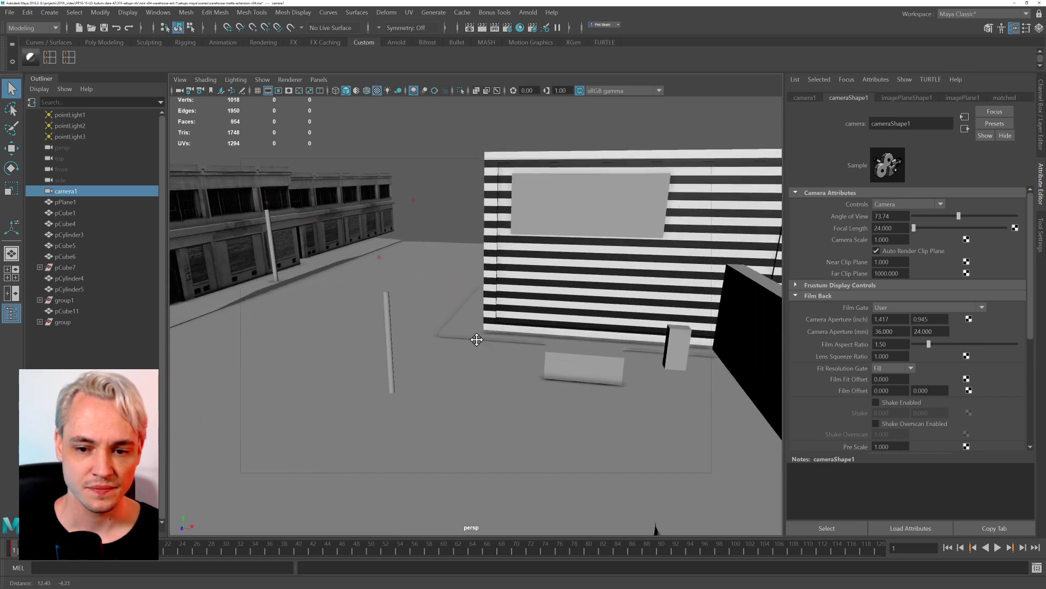
alt+drag(477, 341, 512, 335)
alt+right_drag(512, 335, 500, 327)
alt+drag(500, 327, 502, 336)
alt+middle_drag(503, 337, 506, 329)
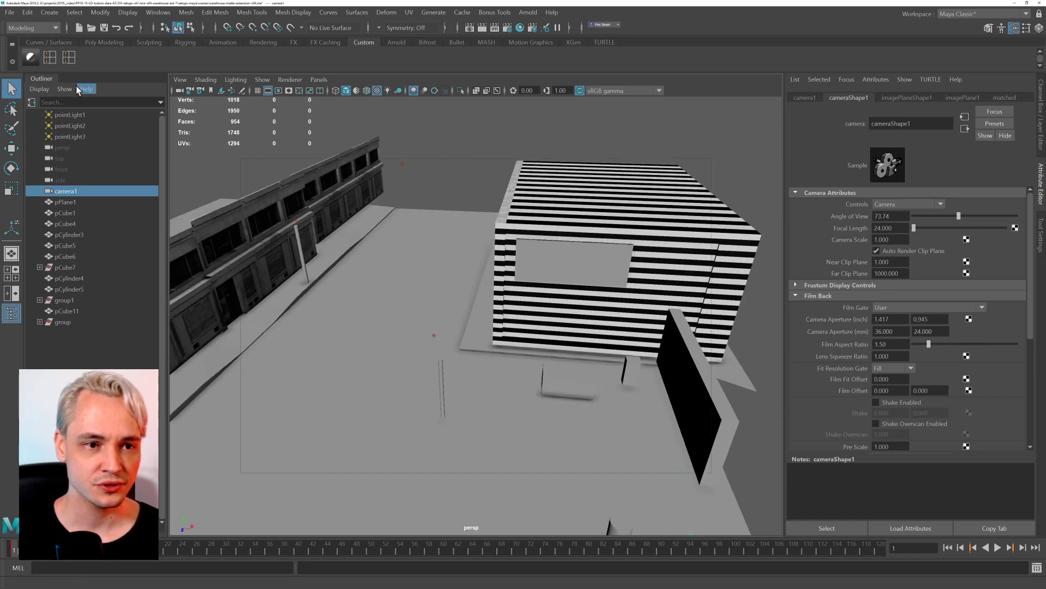
Start a file import and browse to the barrel-b folder in _shared-assets\setups-maya\scenes.
click(9, 12)
click(81, 133)
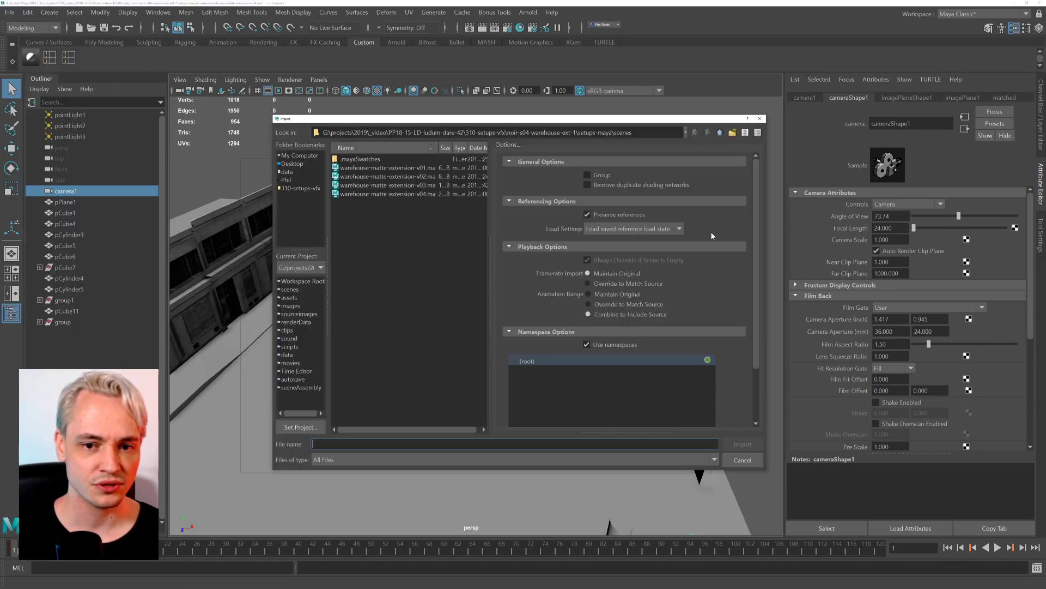
click(720, 133)
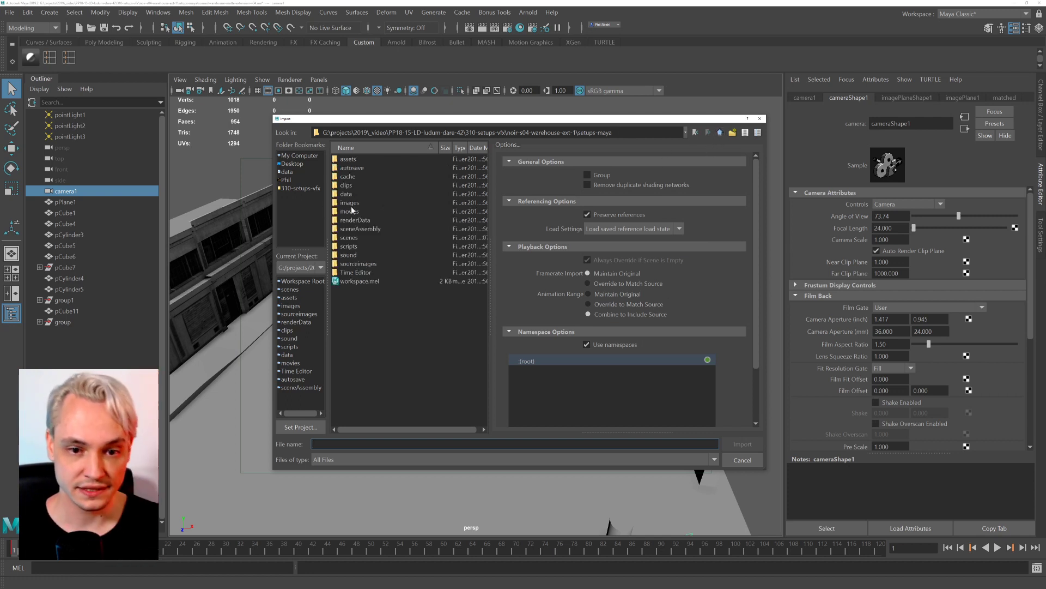
click(381, 238)
click(377, 220)
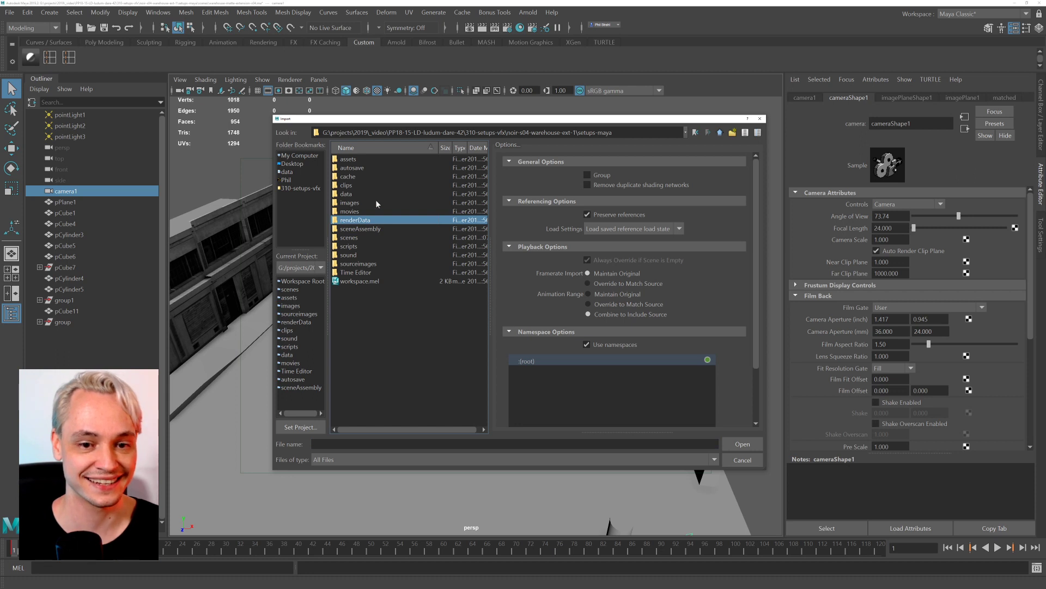
click(377, 203)
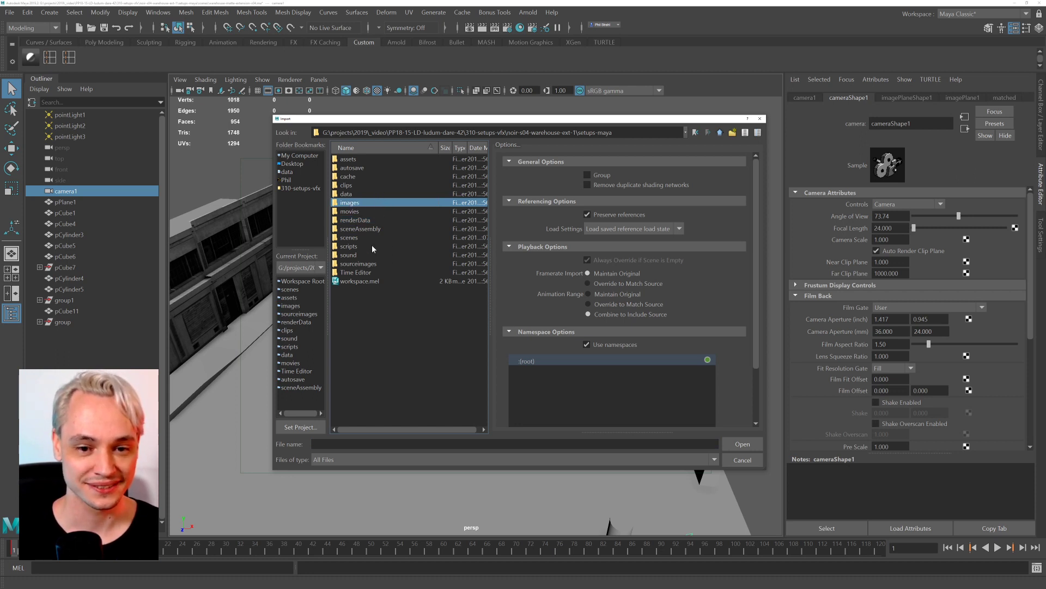
double_click(367, 236)
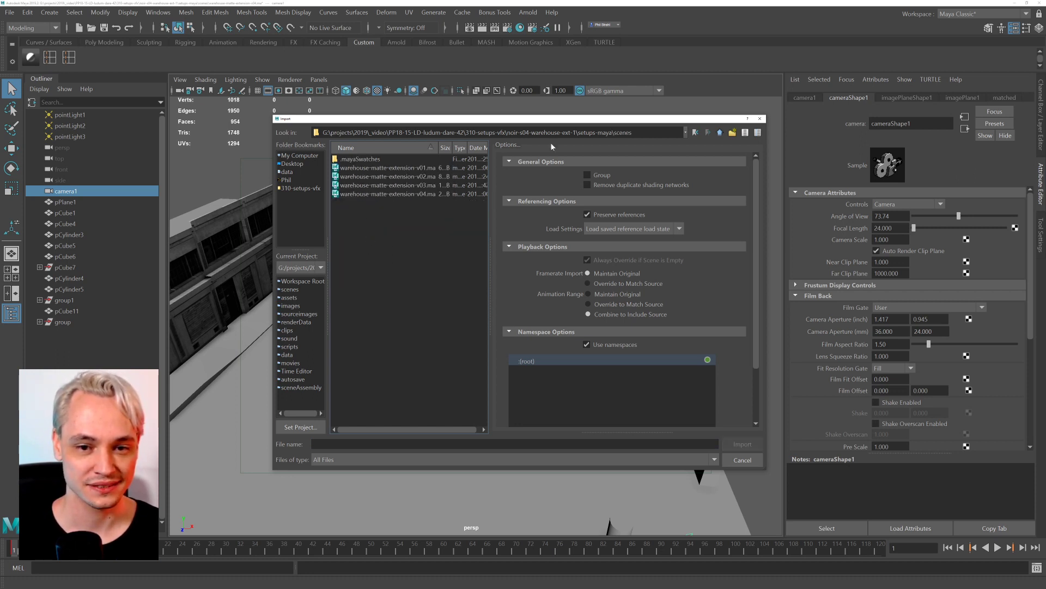
click(719, 132)
click(719, 132)
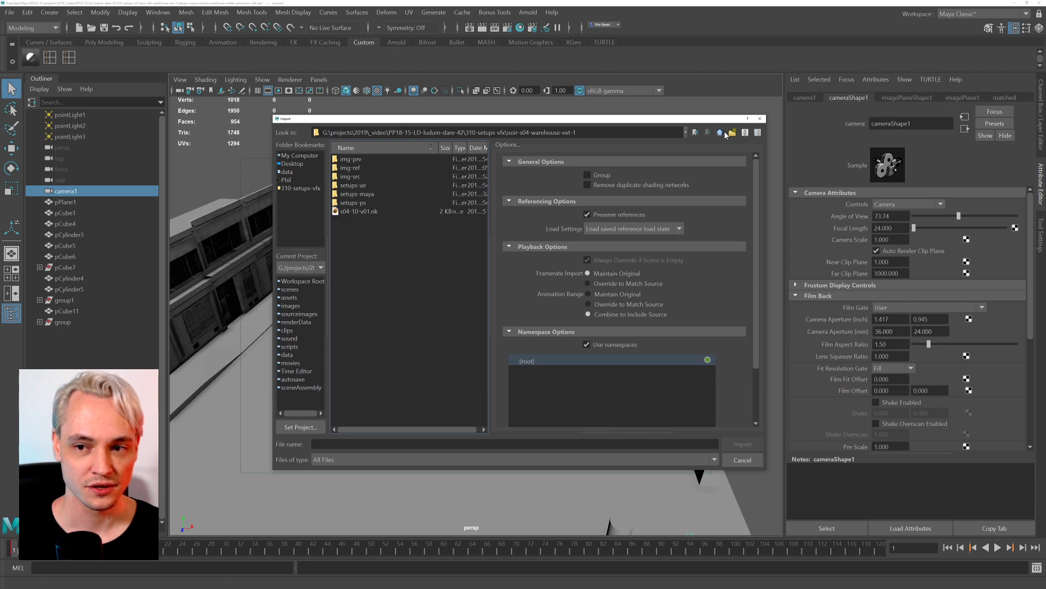
click(721, 133)
double_click(394, 175)
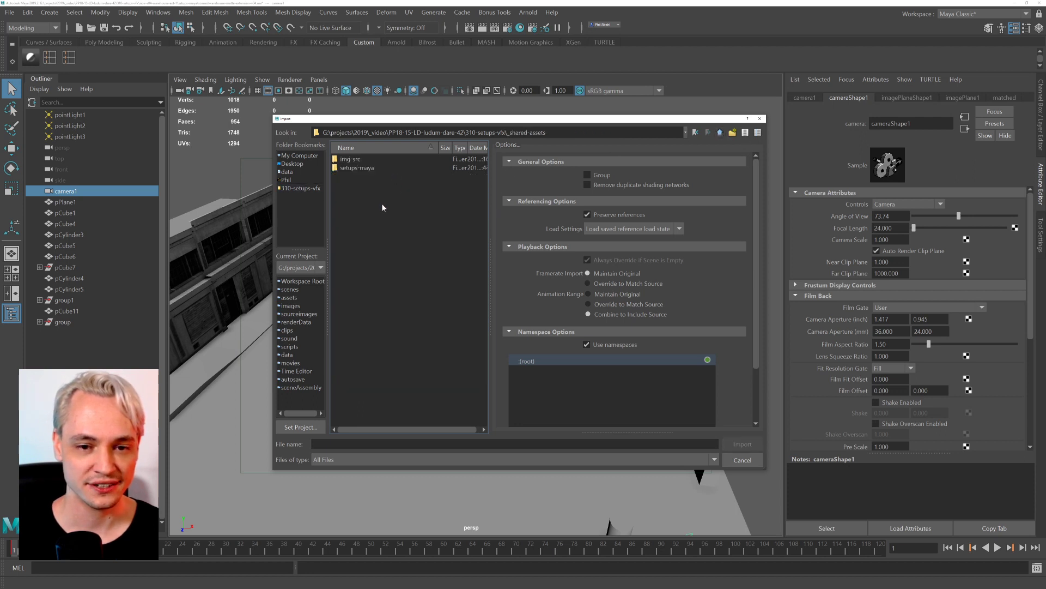
double_click(379, 168)
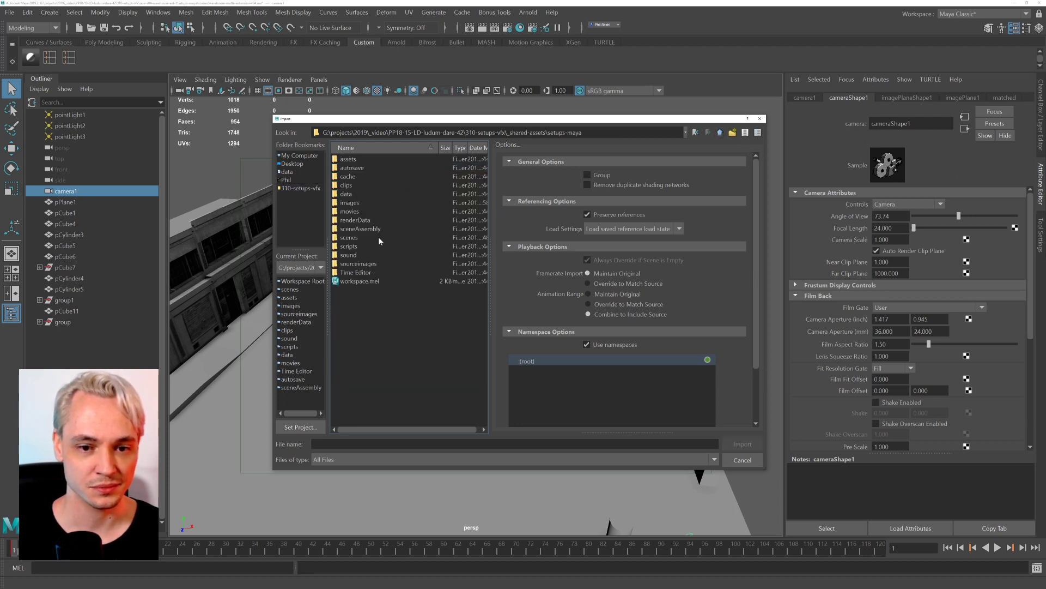
double_click(364, 239)
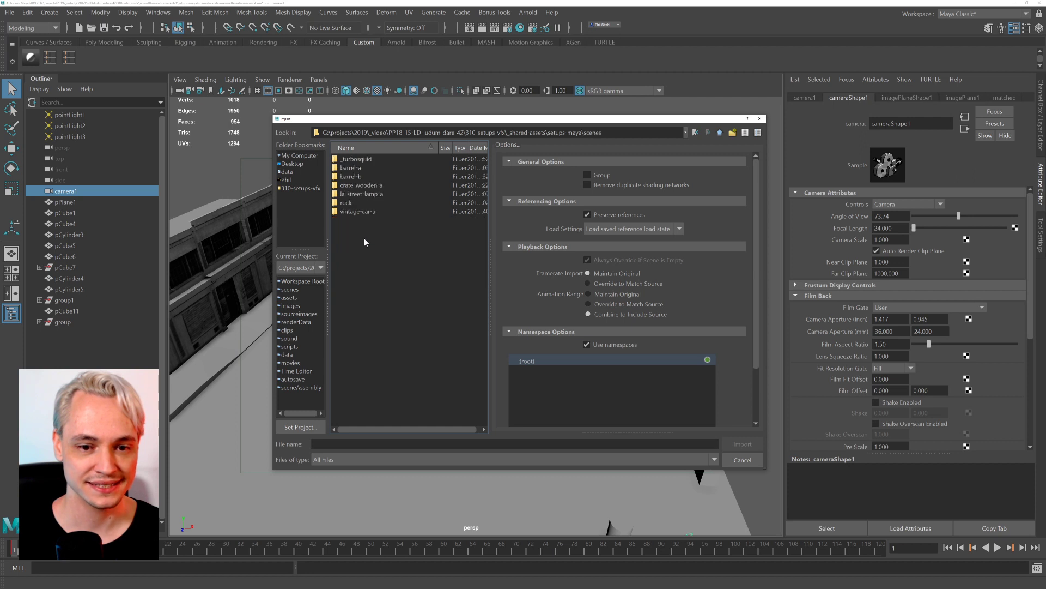
double_click(387, 177)
Rename the file barrel-a.ma as barrel-b.ma and import it into the warehouse scene.
click(368, 169)
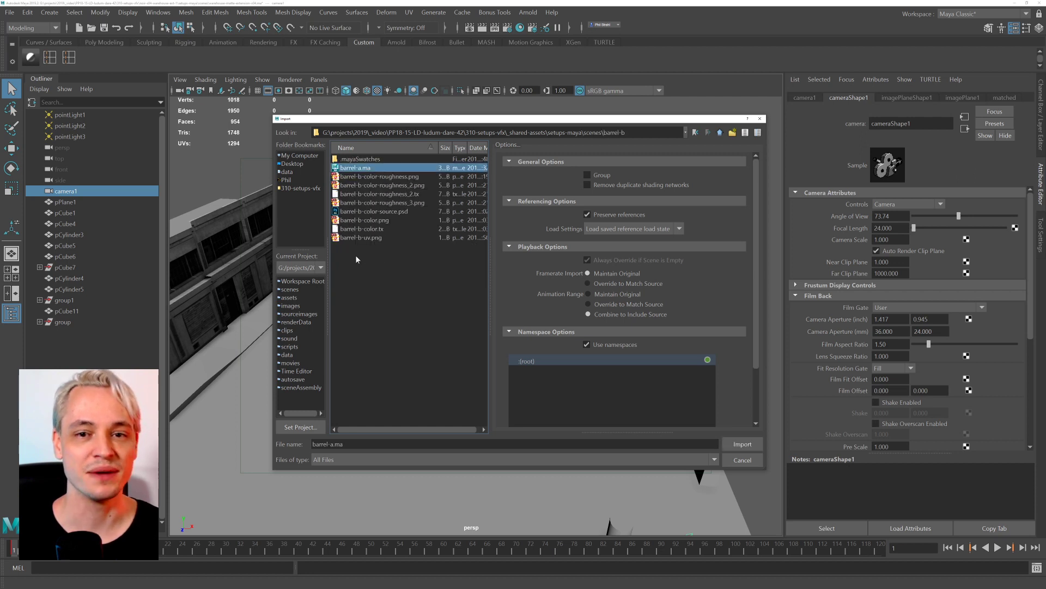
right_click(360, 169)
click(381, 175)
key(Escape)
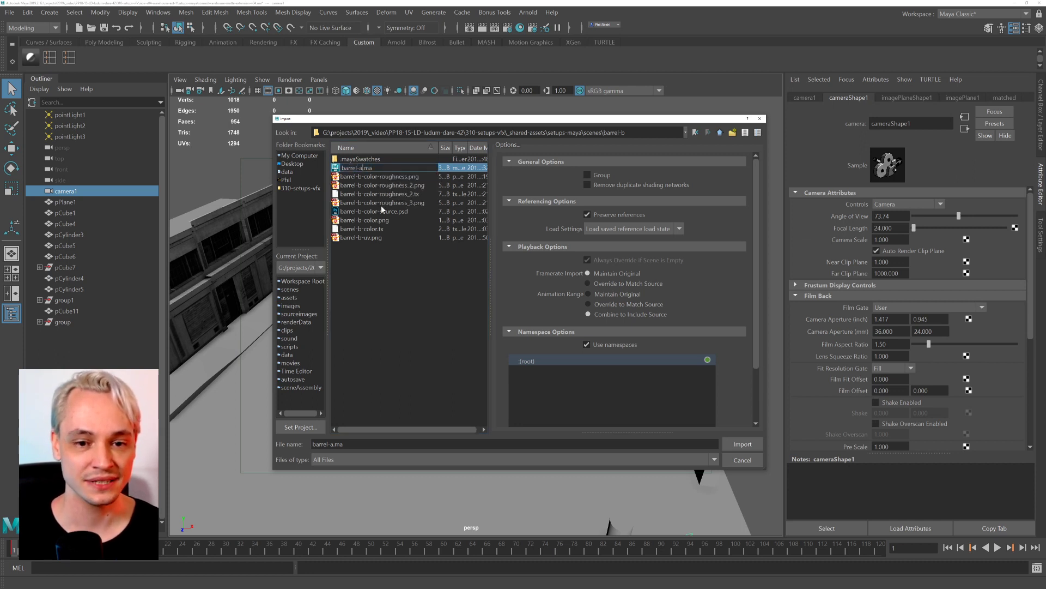
key(BackSpace)
text(b)
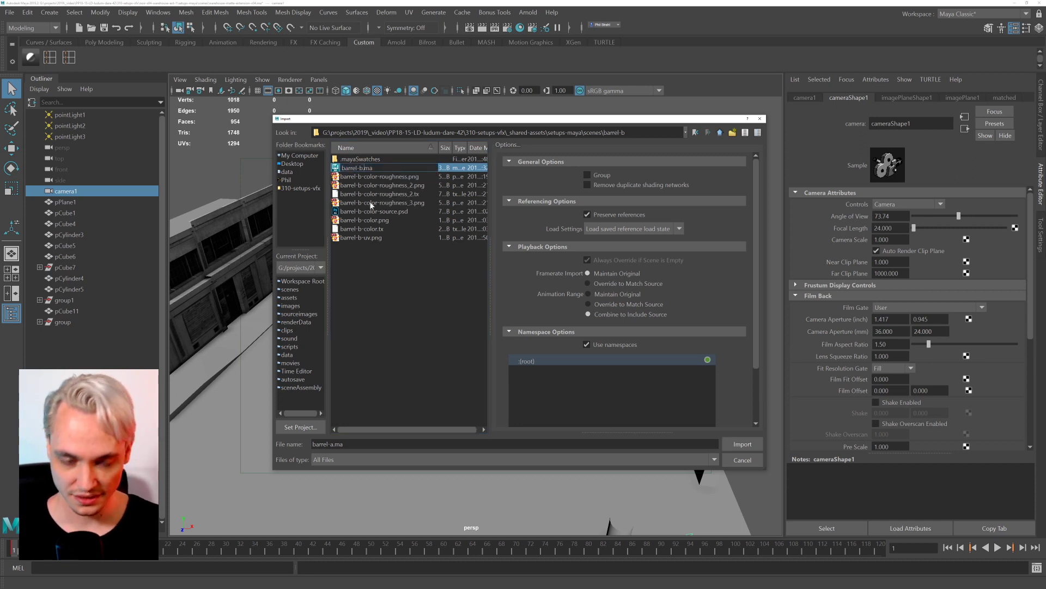
key(Return)
double_click(377, 169)
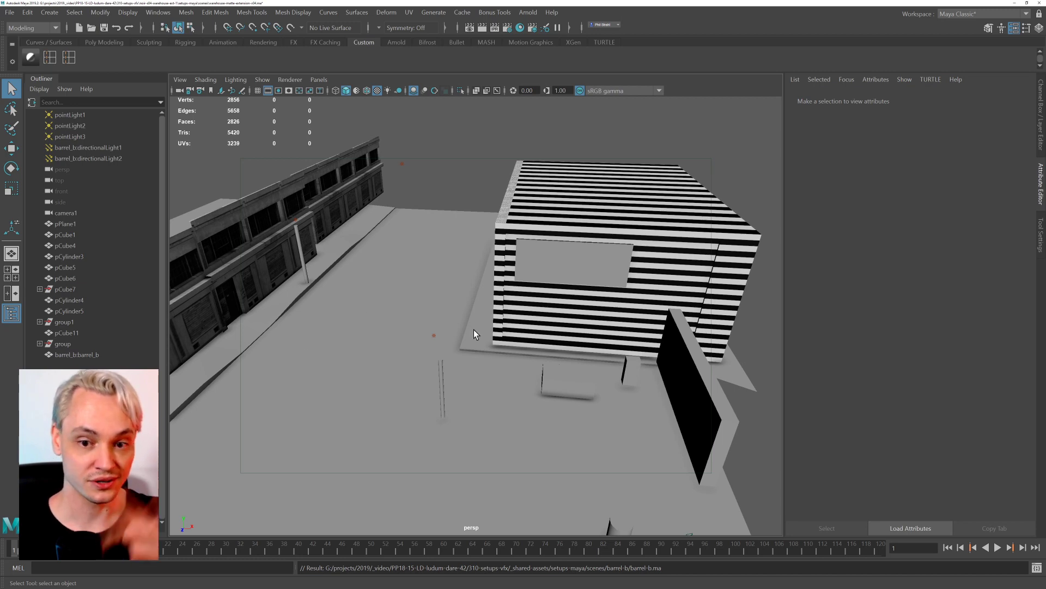
Select the imported barrel_b:barrel_b and move it onto the open ground in front of the striped warehouse.
scroll(459, 325, down, 6)
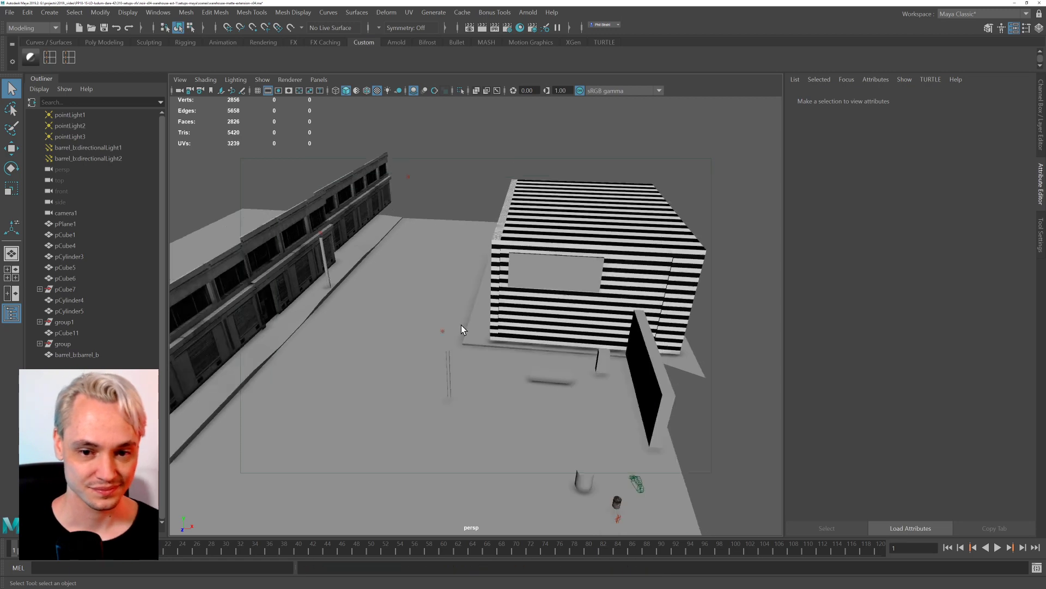
scroll(459, 326, up, 5)
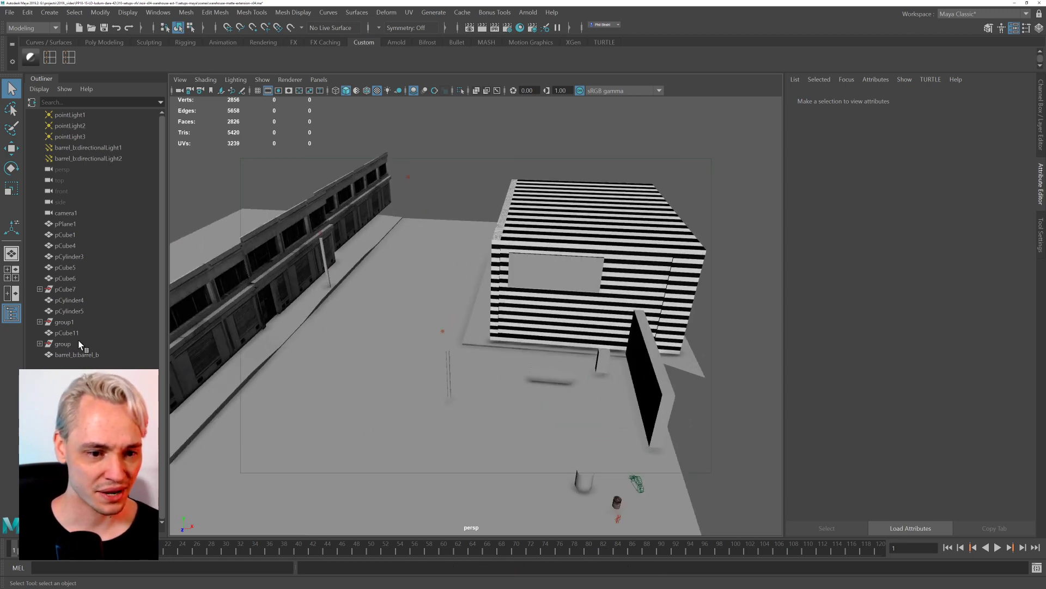
click(90, 355)
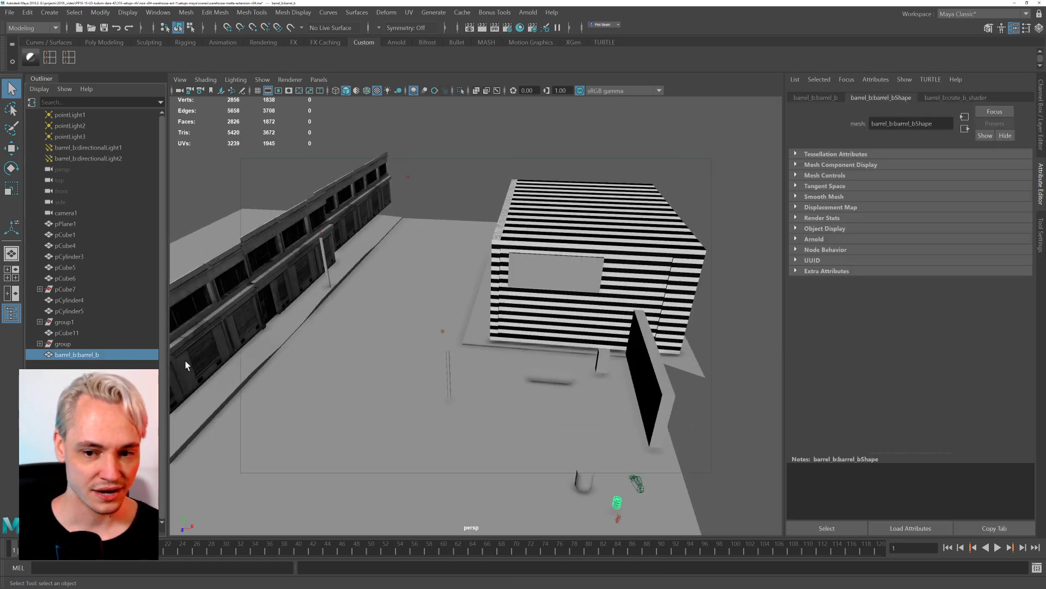
key(w)
drag(613, 511, 514, 381)
key(f)
alt+right_drag(497, 409, 430, 321)
alt+drag(430, 322, 473, 305)
alt+right_drag(474, 305, 388, 210)
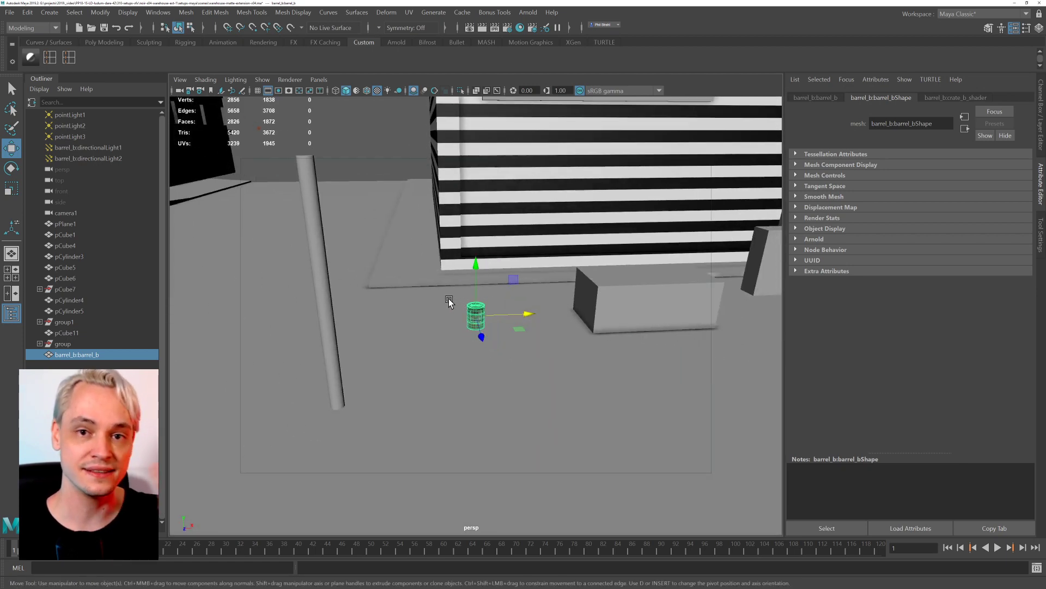
Set the Scale tool's Step Snap to Off, scale the barrel up uniformly, and clear the selection.
key(r)
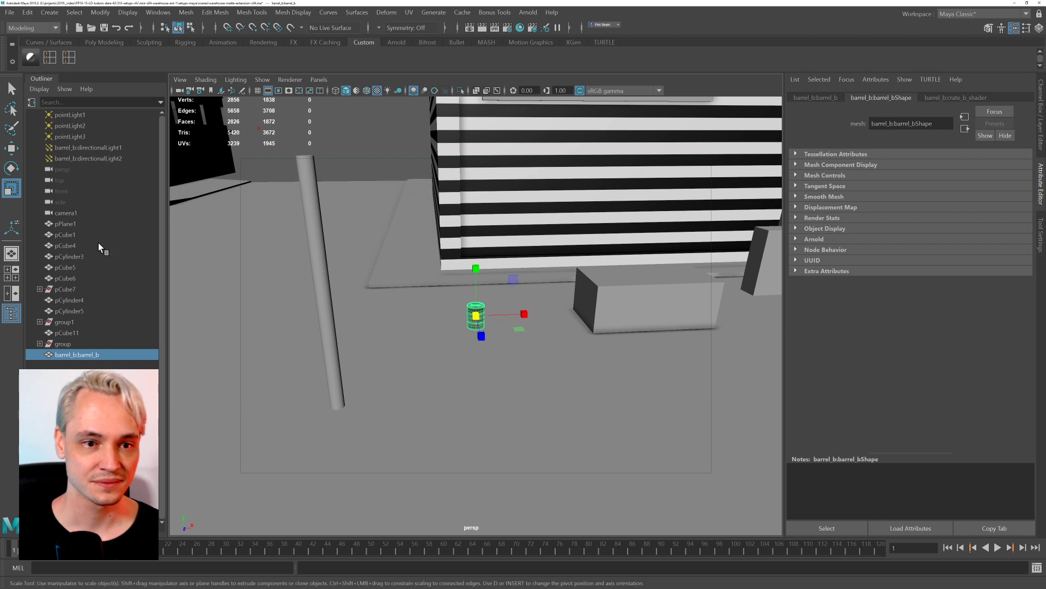
double_click(11, 188)
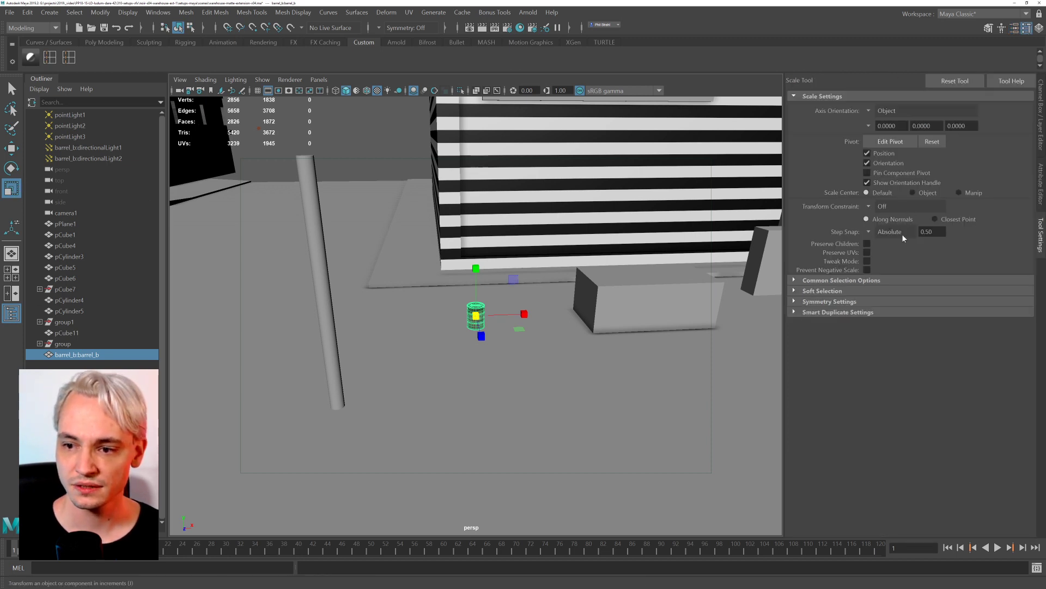
click(880, 236)
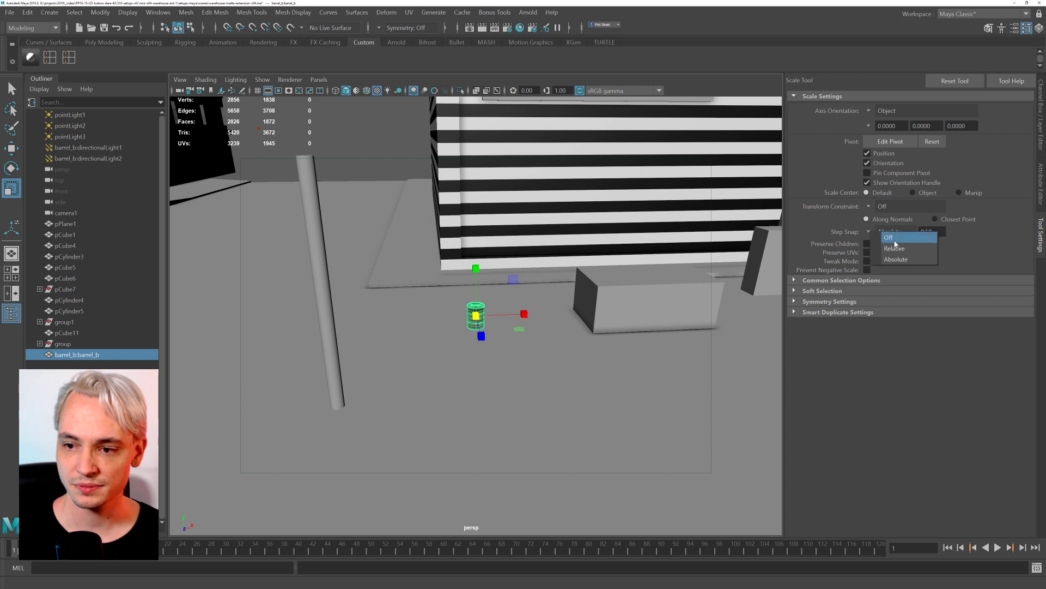
click(885, 235)
drag(476, 321, 507, 281)
click(360, 113)
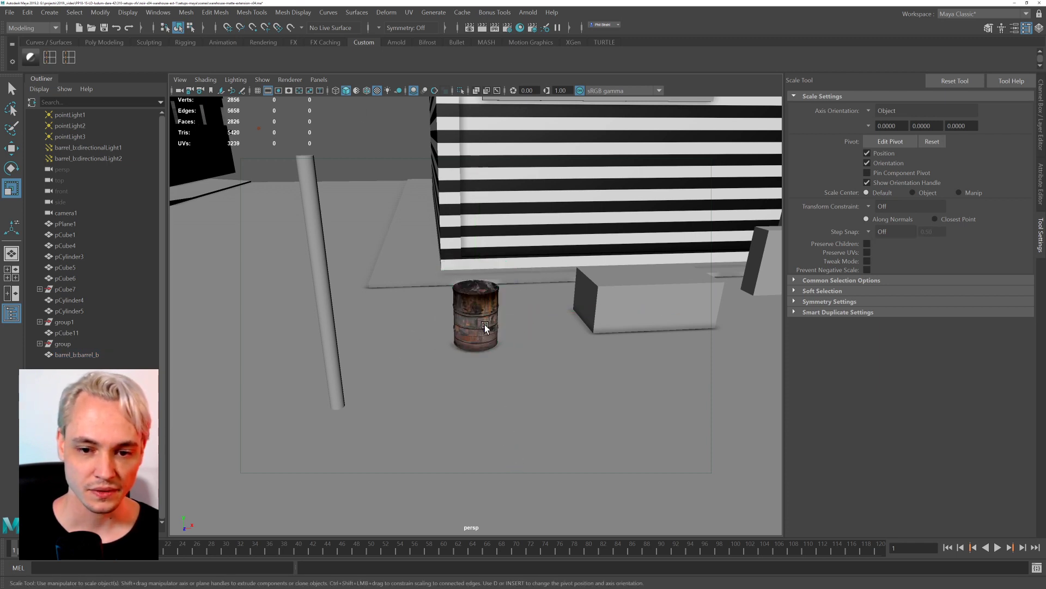
Working through camera1, move the barrel into the corner beside the dark side wall and scale it uniformly to about 2.19.
click(485, 325)
key(w)
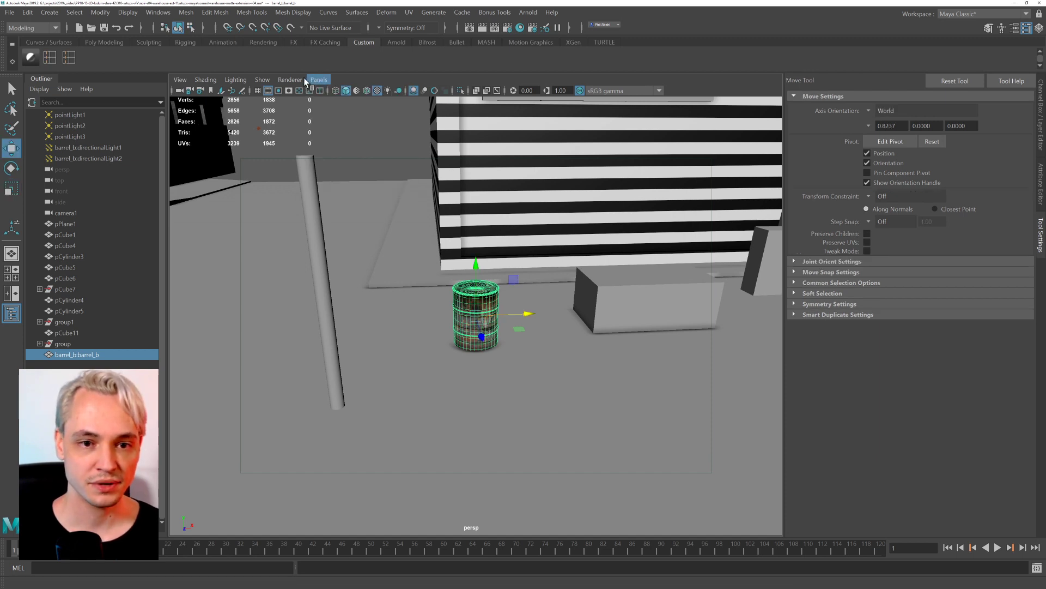
click(319, 79)
mouse_move(328, 93)
click(439, 92)
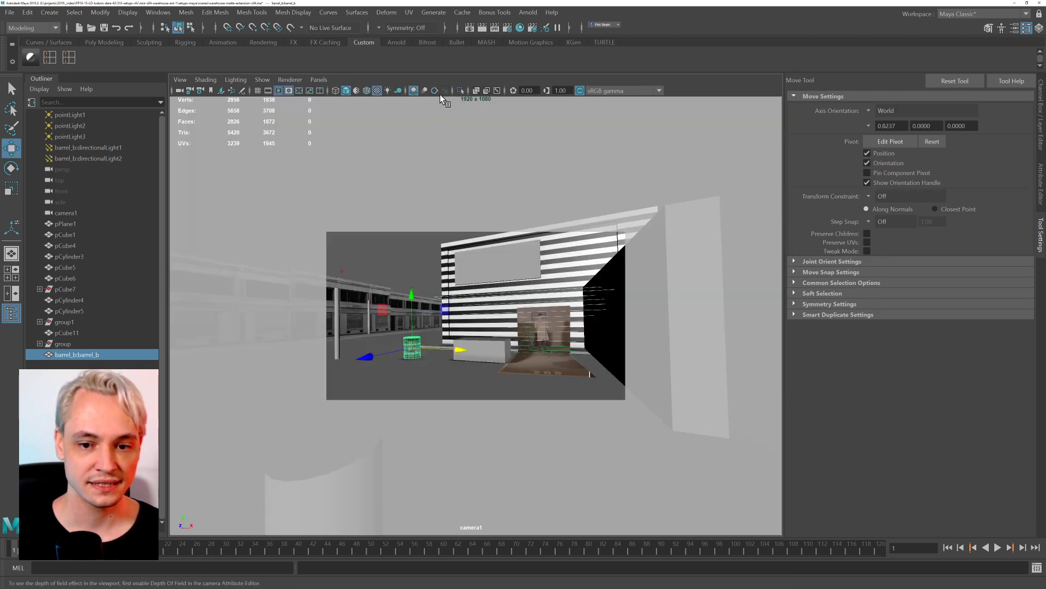
drag(452, 349, 587, 355)
key(r)
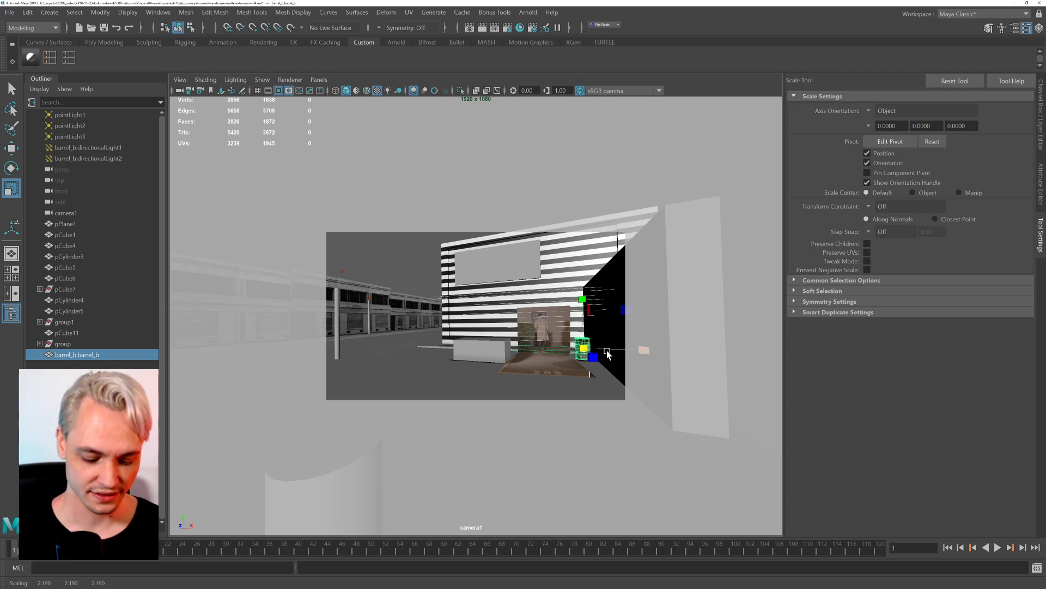
In the perspective view, duplicate the barrel, place the copy beside the original, and rotate it about 52 degrees around its vertical axis.
key(w)
key(space)
drag(601, 351, 604, 335)
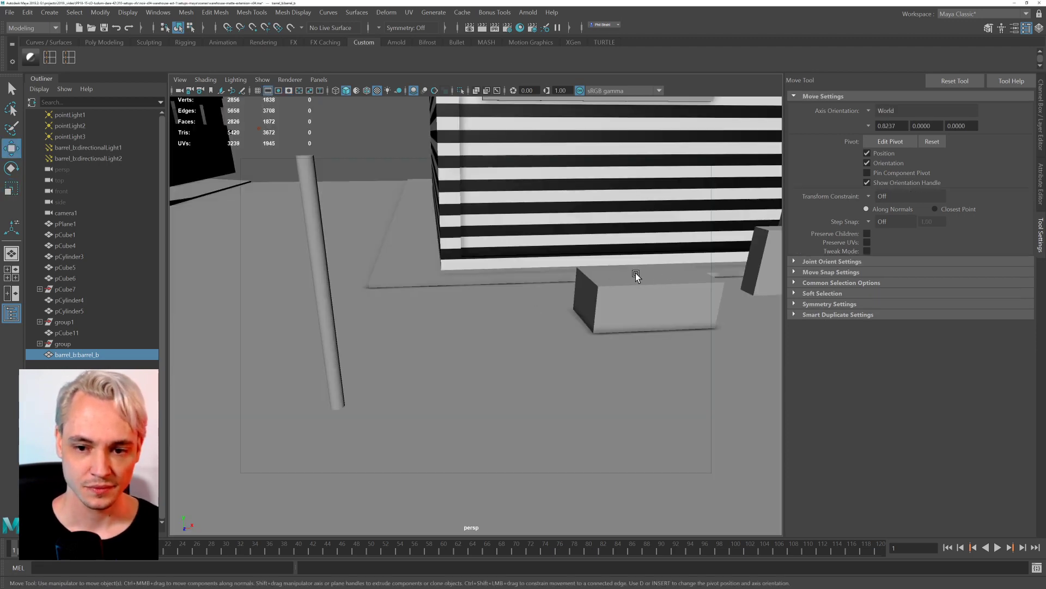
alt+middle_drag(636, 273, 287, 309)
alt+drag(287, 308, 440, 226)
drag(454, 264, 498, 291)
key(e)
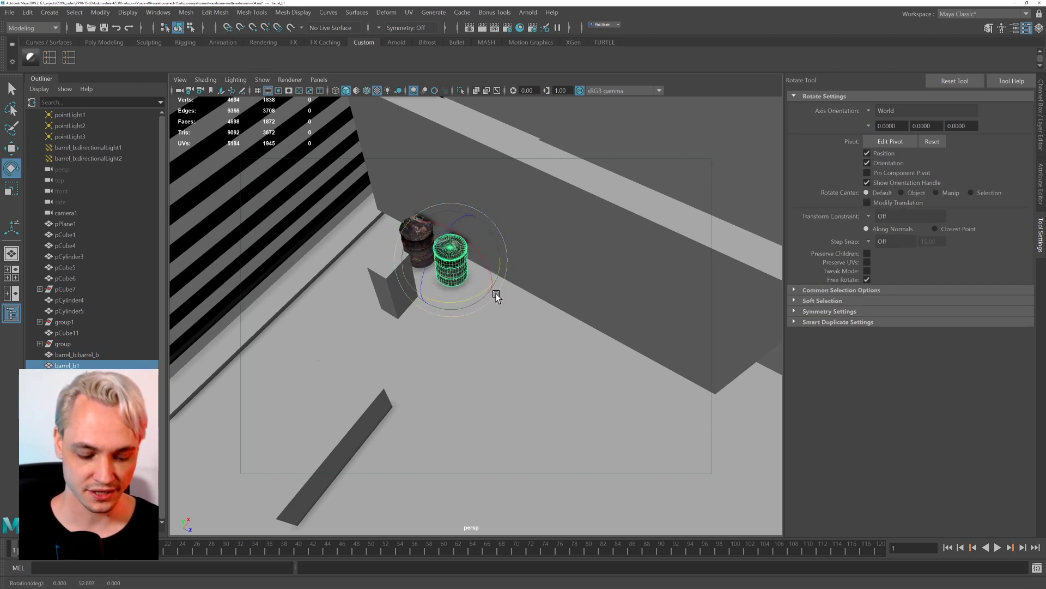
Duplicate the second barrel and position the new copy above and between the two standing barrels.
key(w)
drag(454, 231, 450, 189)
key(ctrl+d)
drag(489, 237, 469, 233)
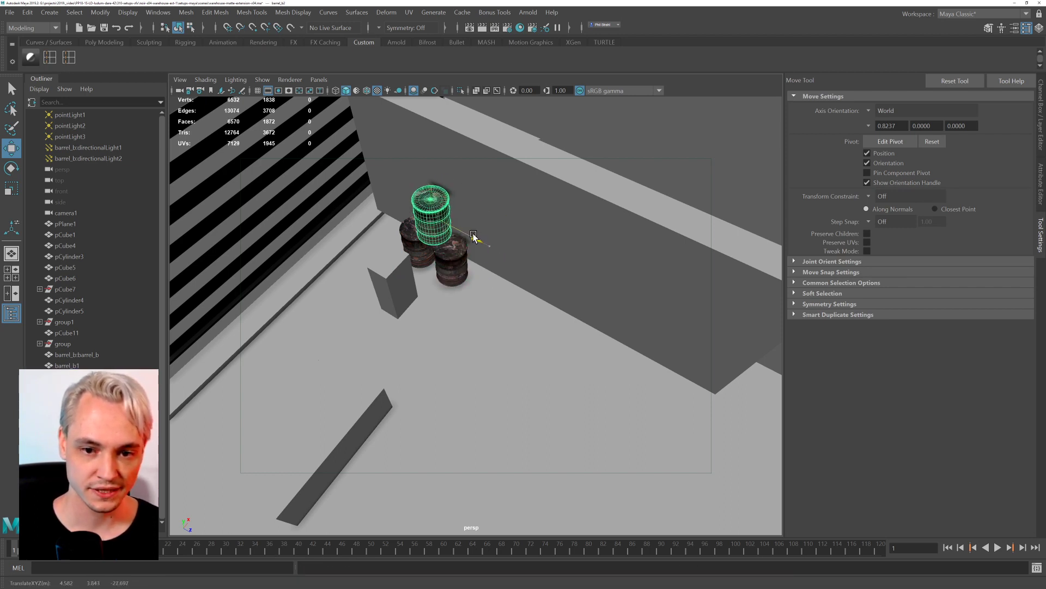
Lower the third barrel onto the two beneath it and rotate it about -40 degrees around its vertical axis.
key(r)
scroll(390, 253, up, 5)
alt+middle_drag(412, 195, 529, 318)
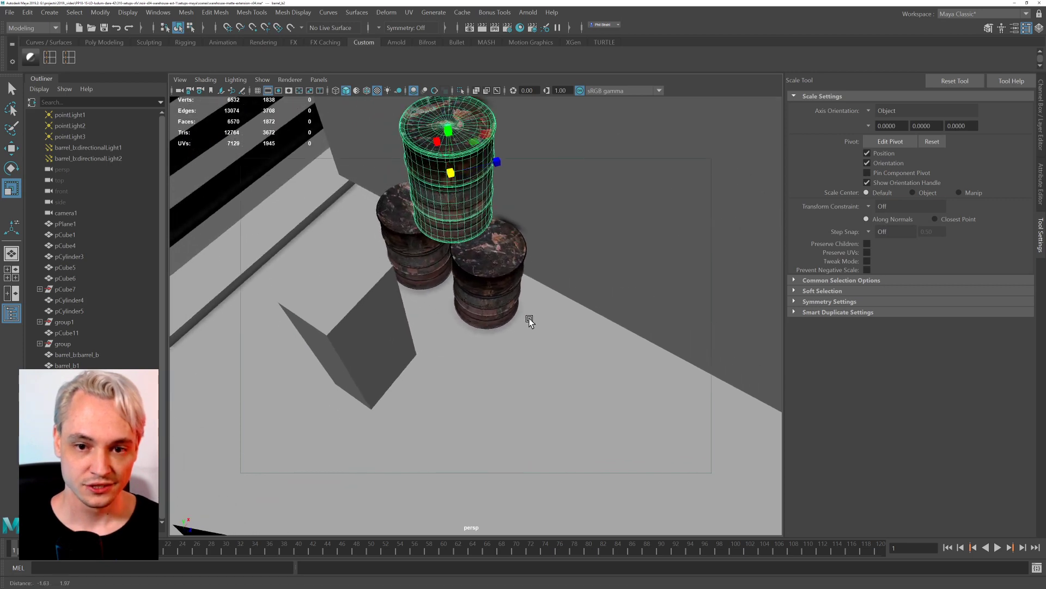
scroll(507, 312, up, 2)
alt+drag(464, 299, 426, 246)
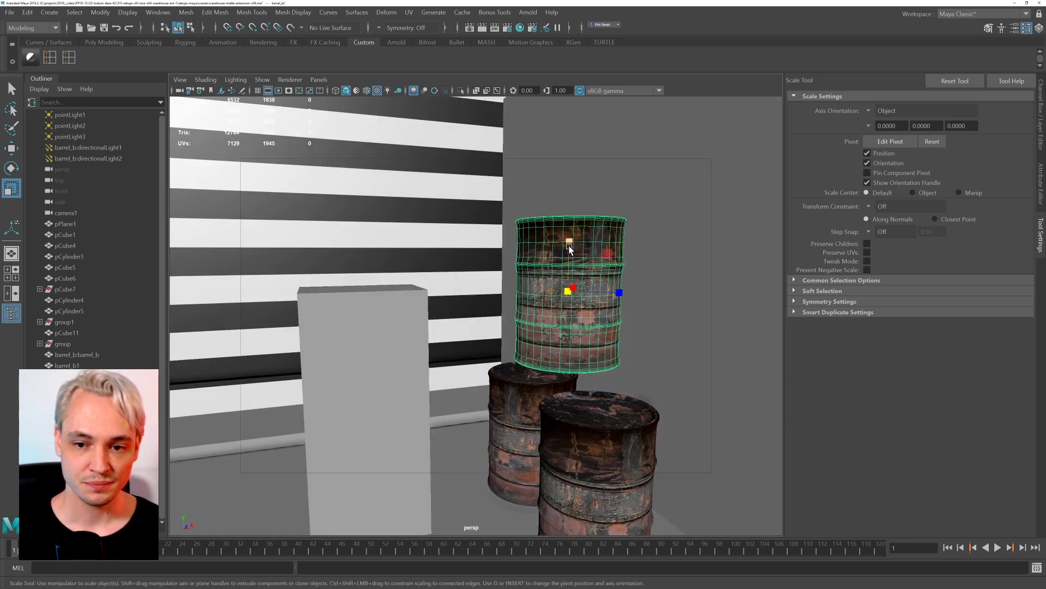
key(w)
drag(569, 251, 567, 282)
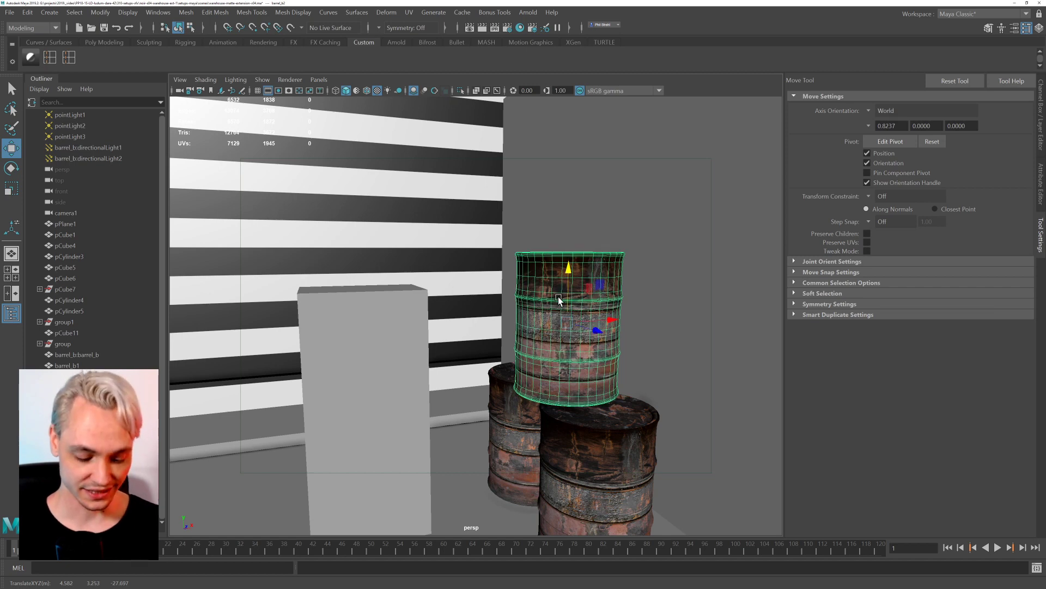
key(e)
drag(586, 351, 604, 233)
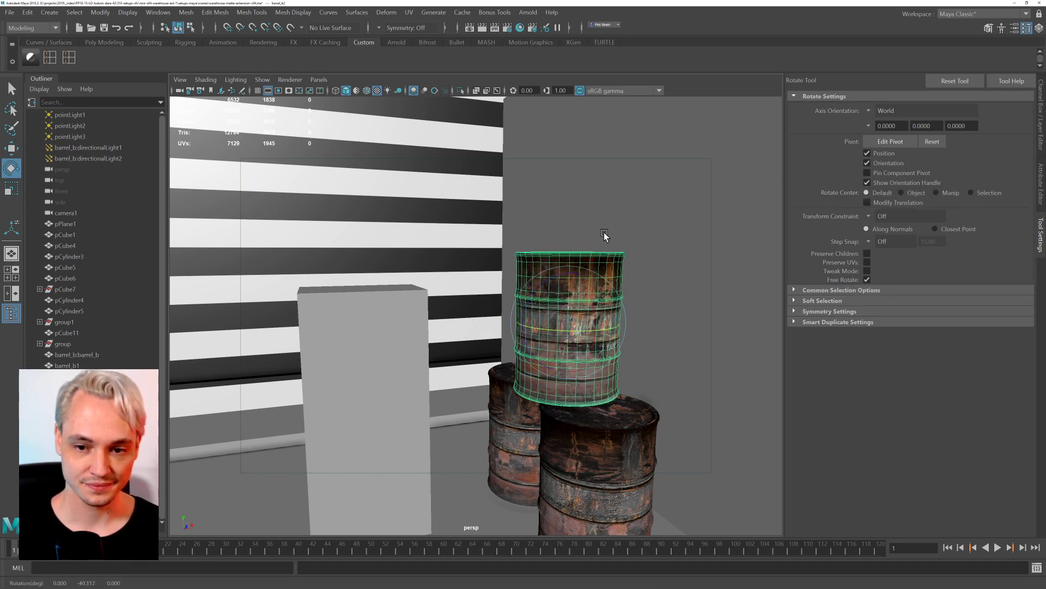
click(604, 232)
Display the perspective view with textures and all scene lights, with nothing selected.
alt+drag(494, 362, 480, 366)
scroll(423, 321, down, 3)
alt+middle_drag(425, 375, 414, 309)
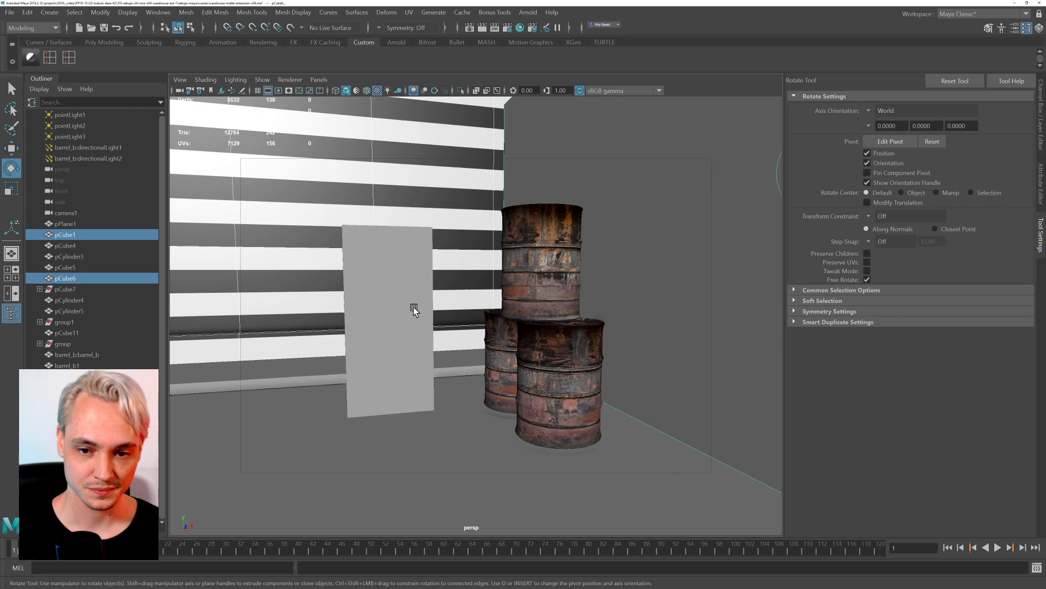
click(354, 212)
key(7)
scroll(430, 368, down, 10)
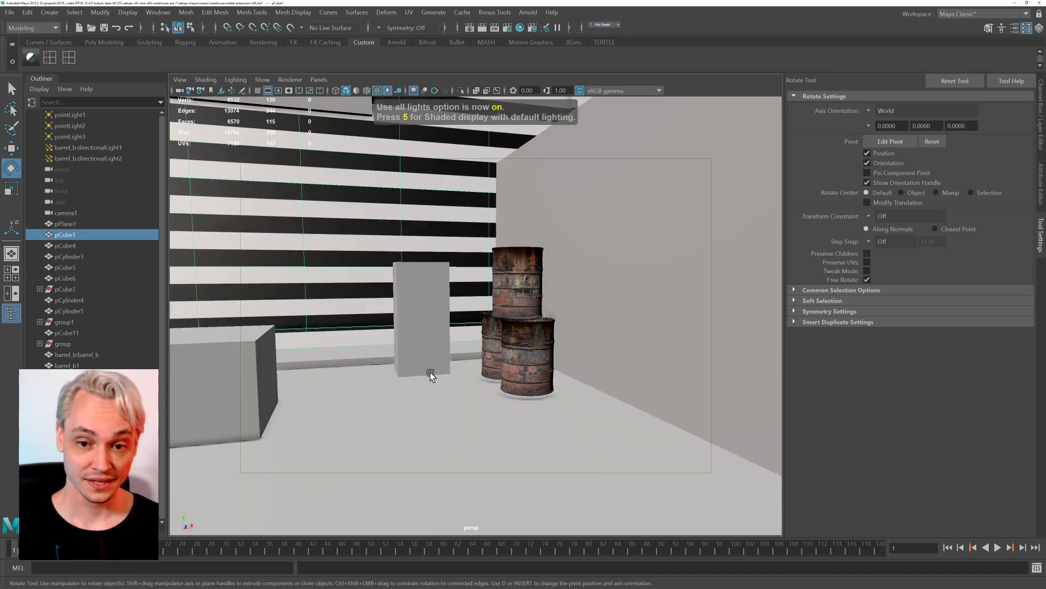
alt+drag(429, 362, 491, 357)
click(484, 247)
key(5)
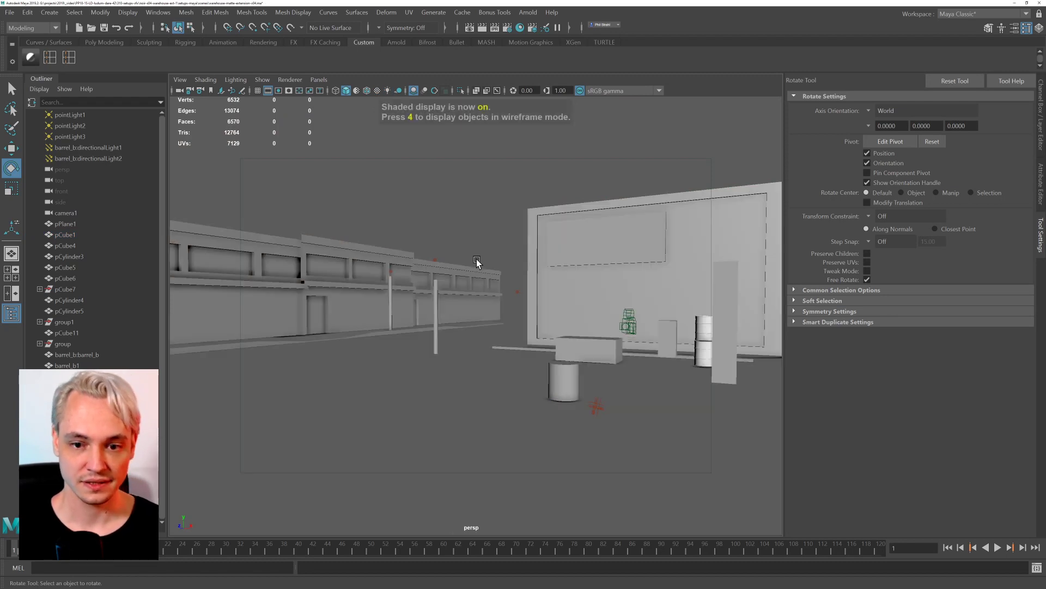
key(6)
key(7)
Delete the two directional lights that were imported with the barrel, barrel_b:directionalLight1 and barrel_b:directionalLight2.
alt+drag(473, 253, 663, 417)
click(661, 442)
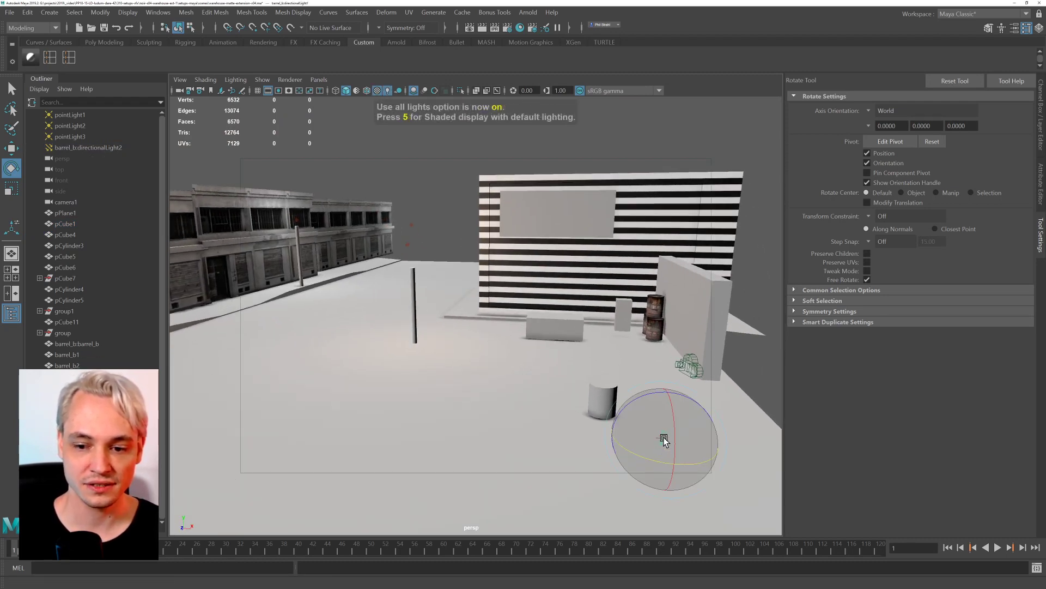
click(663, 456)
key(Delete)
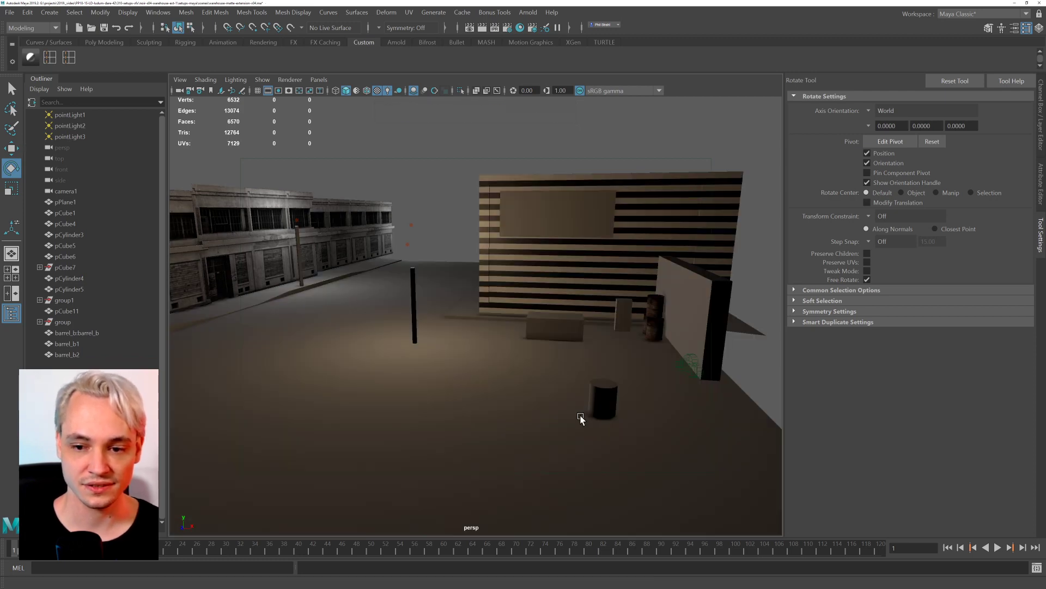
Select the placeholder pole pCylinder4 on the ground in front of the warehouse and frame it for a closer look.
alt+drag(579, 293, 314, 323)
alt+right_drag(313, 321, 496, 392)
alt+drag(495, 392, 437, 398)
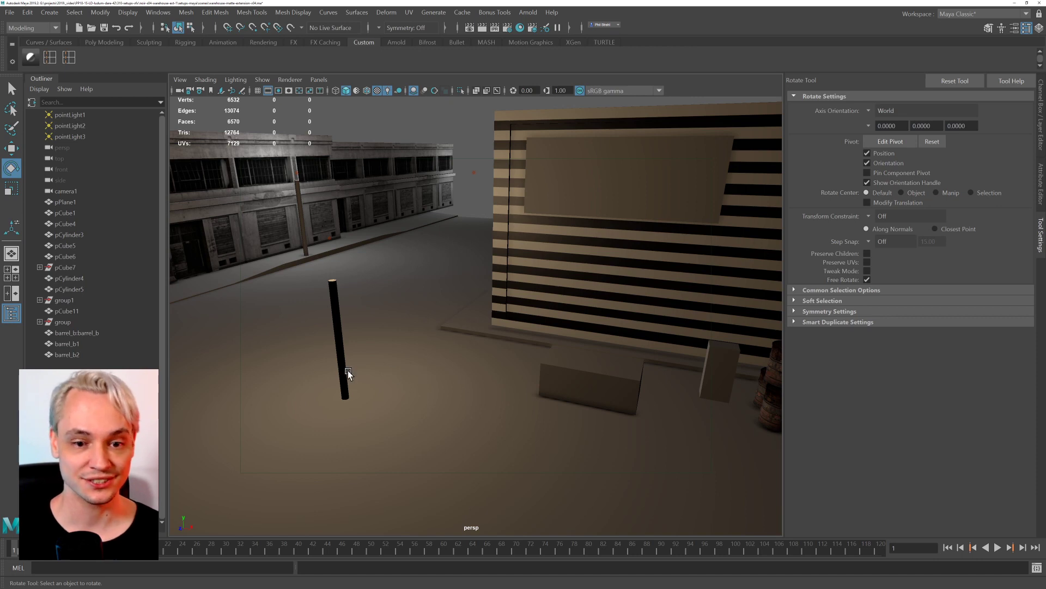
click(335, 349)
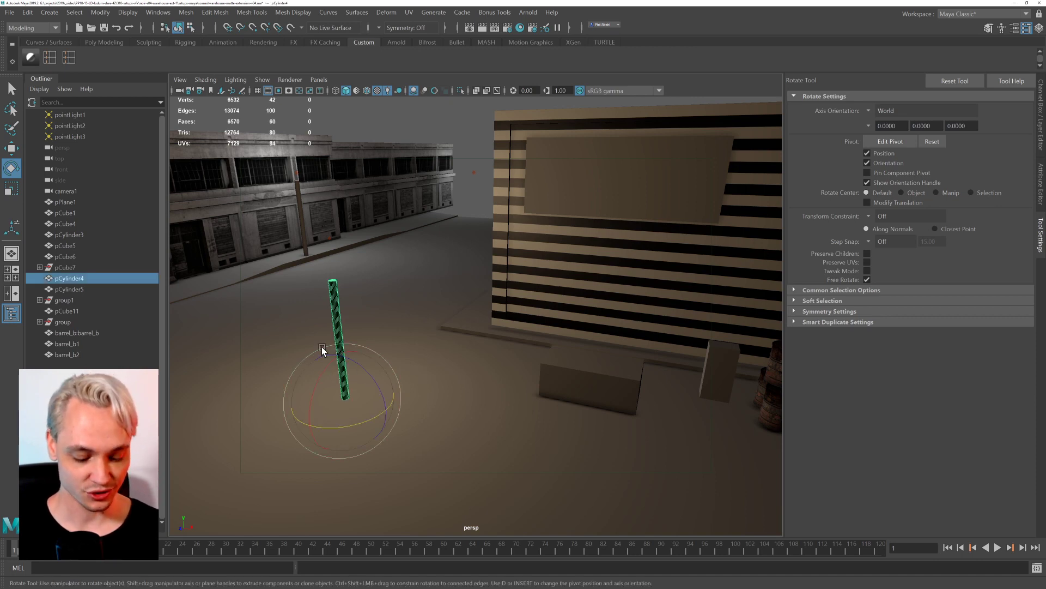
key(f)
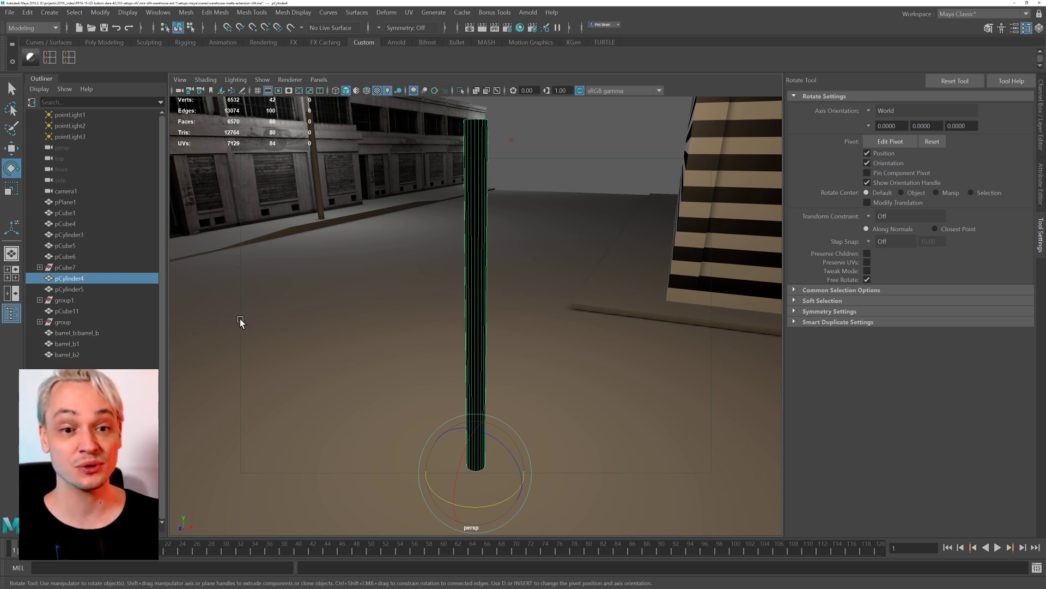
scroll(464, 297, down, 3)
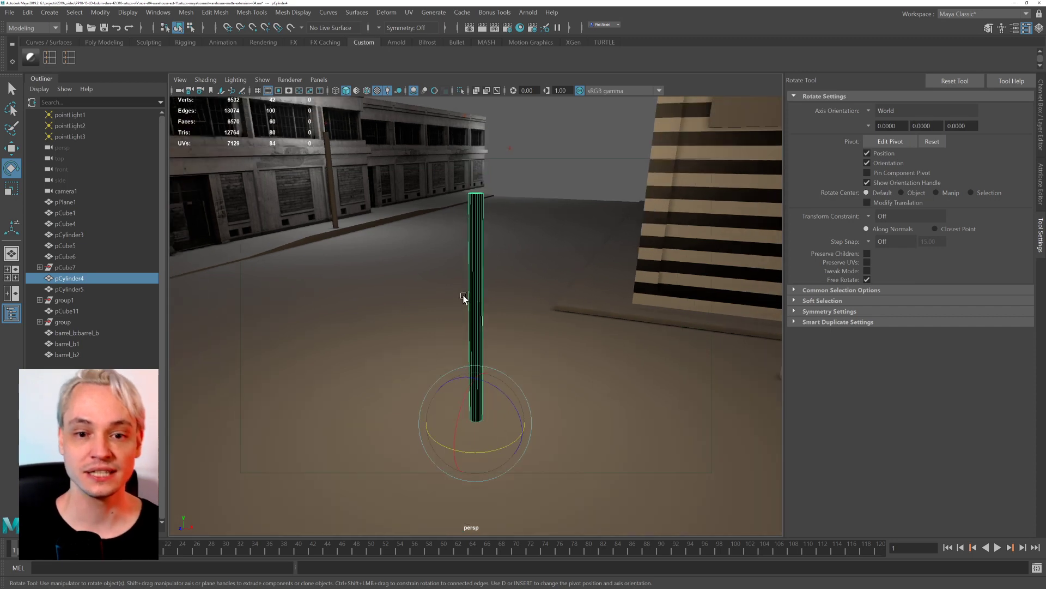
click(9, 12)
click(32, 33)
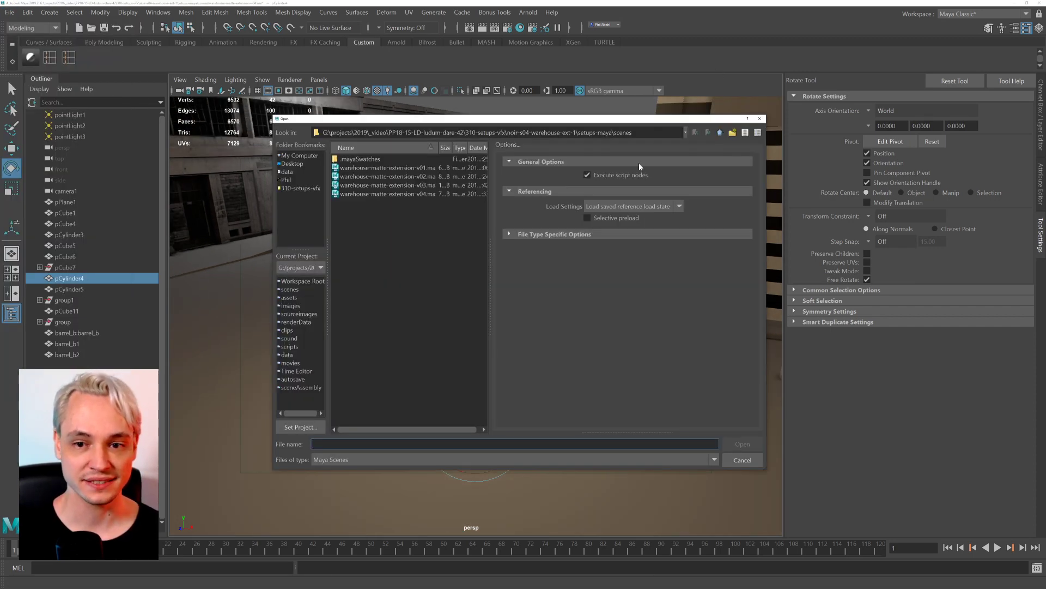
click(720, 133)
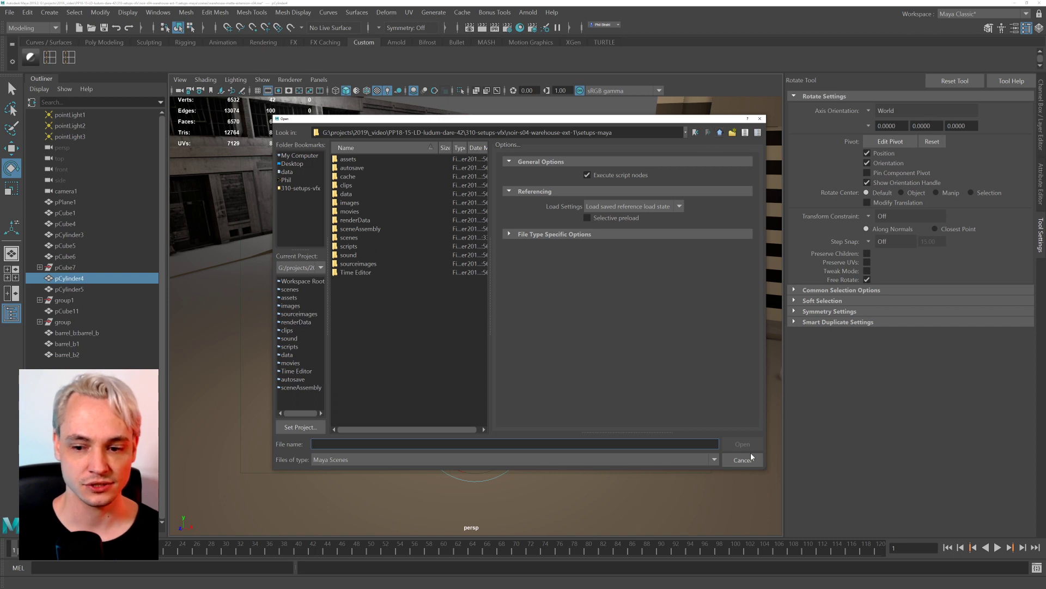
click(751, 456)
Save the warehouse scene and browse to the _shared-assets\setups-maya\scenes folder for opening a file.
click(91, 27)
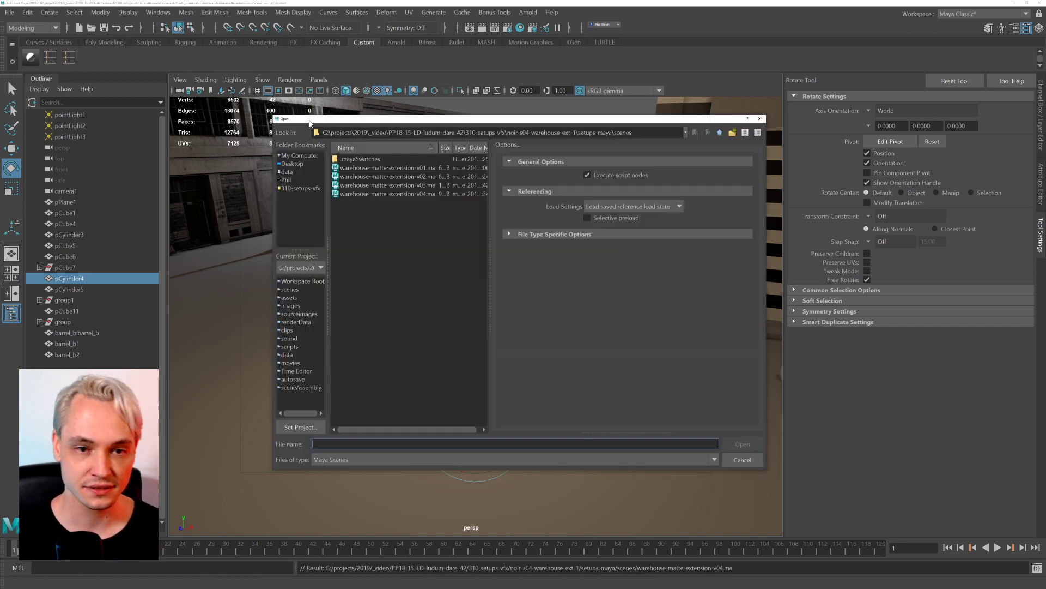
click(720, 132)
click(720, 133)
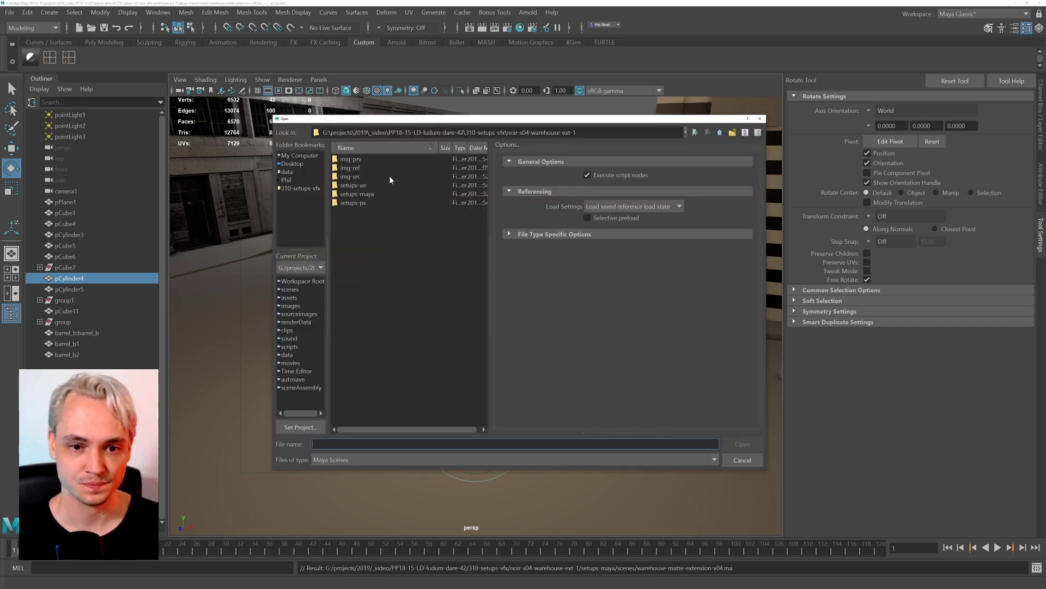
click(720, 132)
double_click(359, 176)
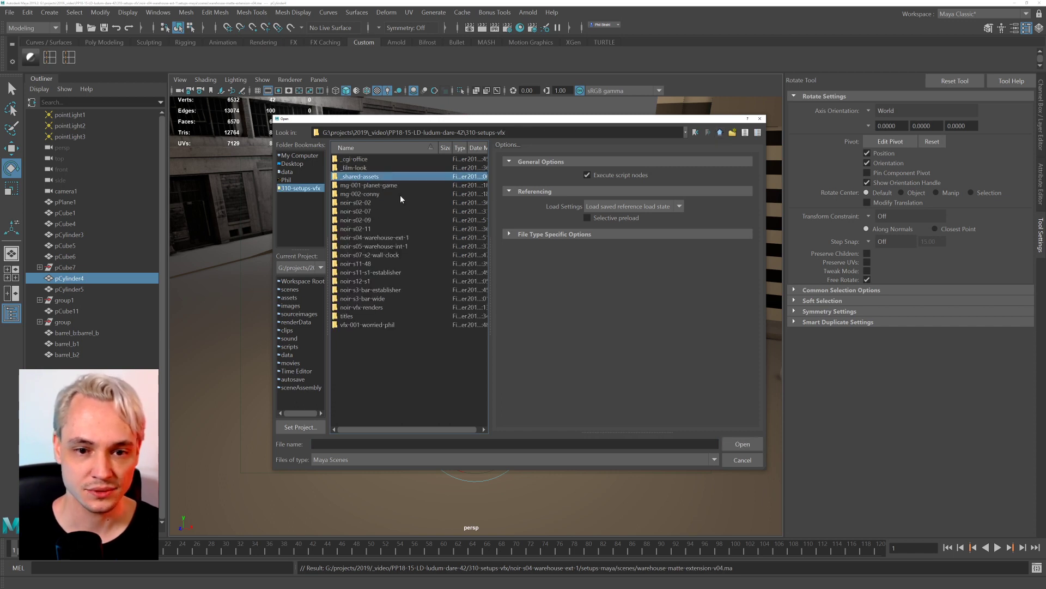
double_click(362, 167)
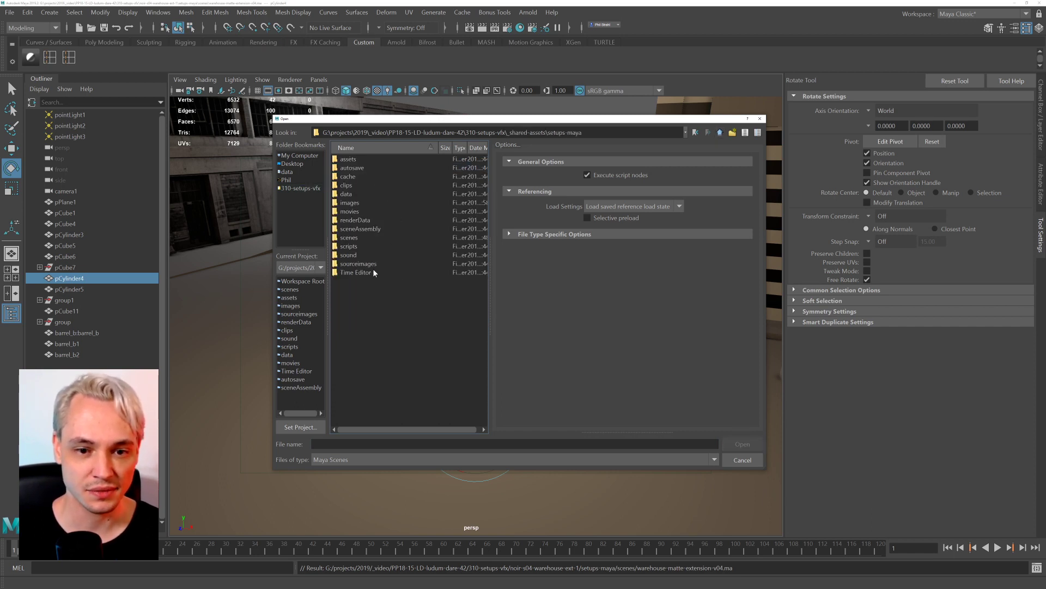
double_click(378, 239)
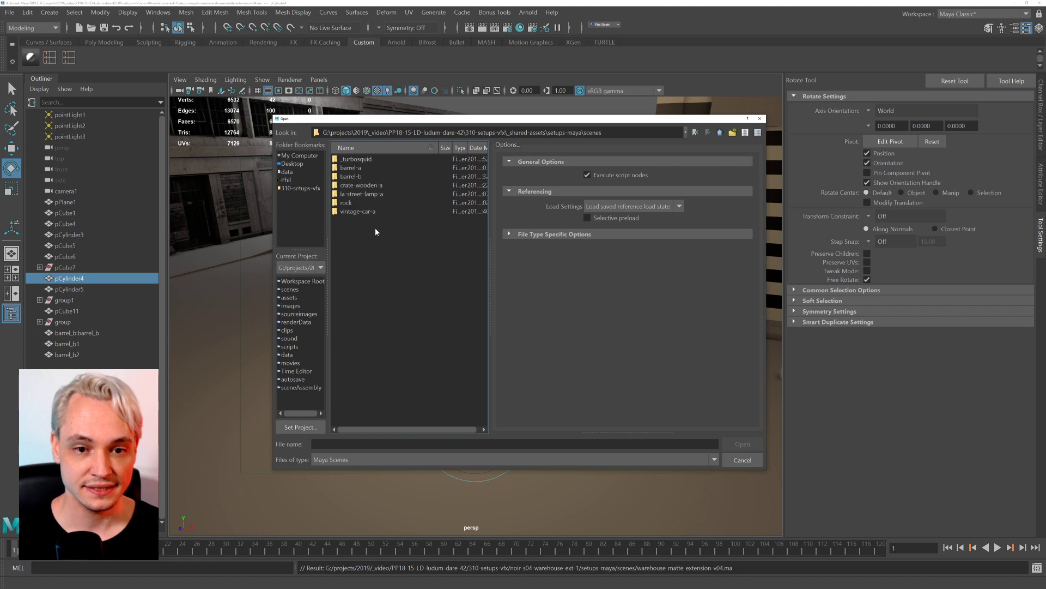
Open the street lamp scene from the la-street-lamp-a folder.
click(381, 208)
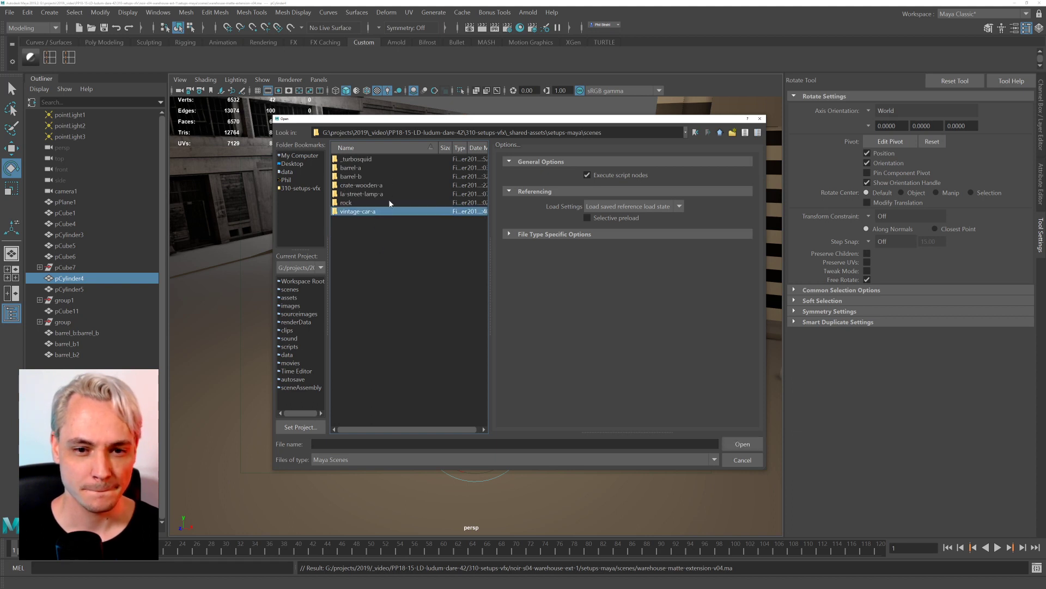
key(Up)
key(Up)
key(Return)
double_click(370, 168)
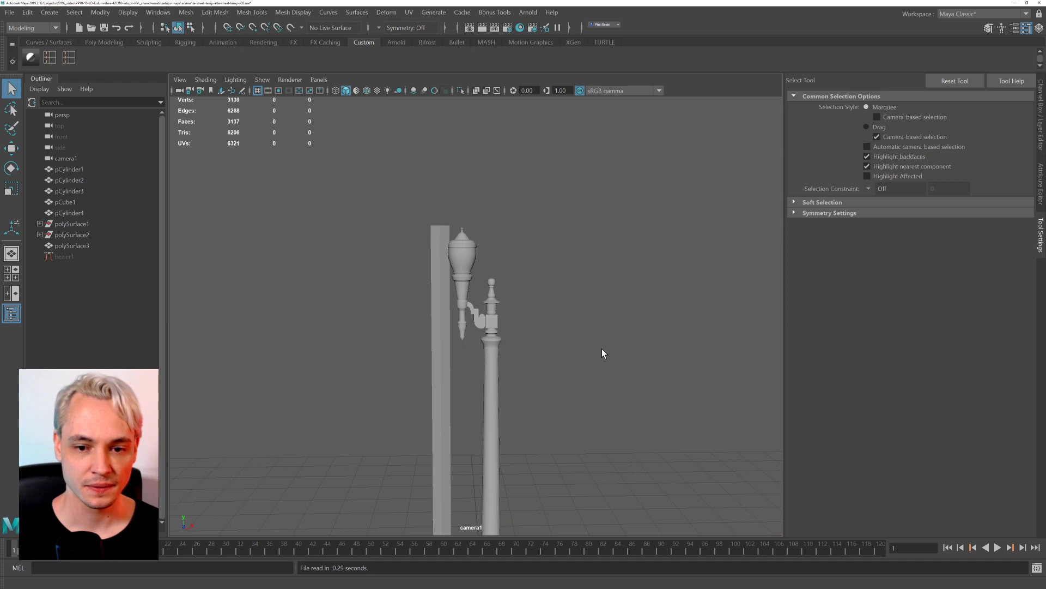
Examine the street lamp from base to top, including the block that joins the bracket arm to the post.
alt+middle_drag(505, 364, 472, 233)
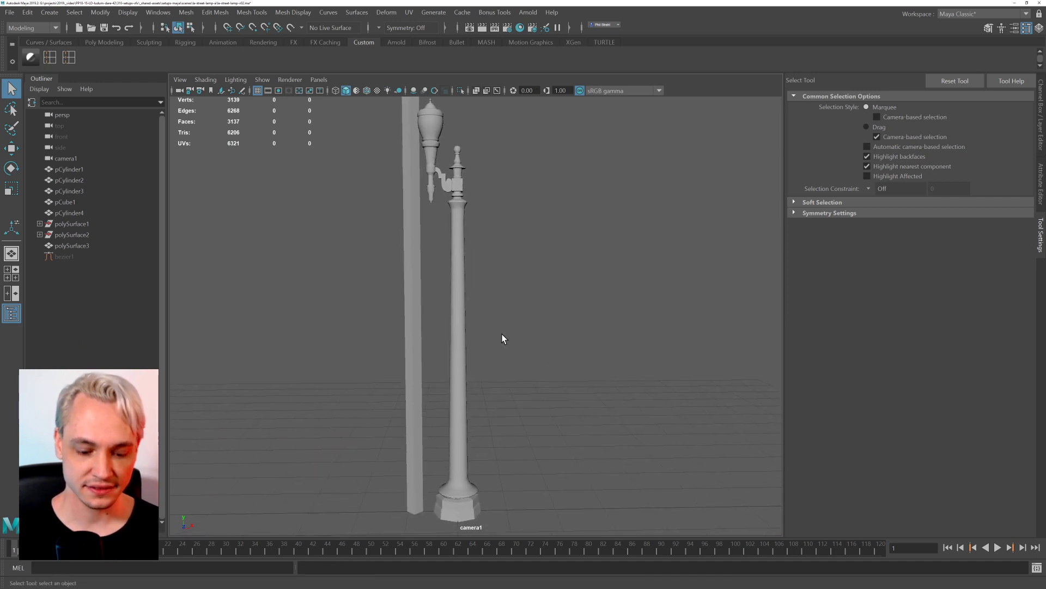
scroll(501, 333, down, 2)
scroll(481, 320, up, 3)
scroll(459, 244, down, 3)
alt+drag(460, 246, 412, 272)
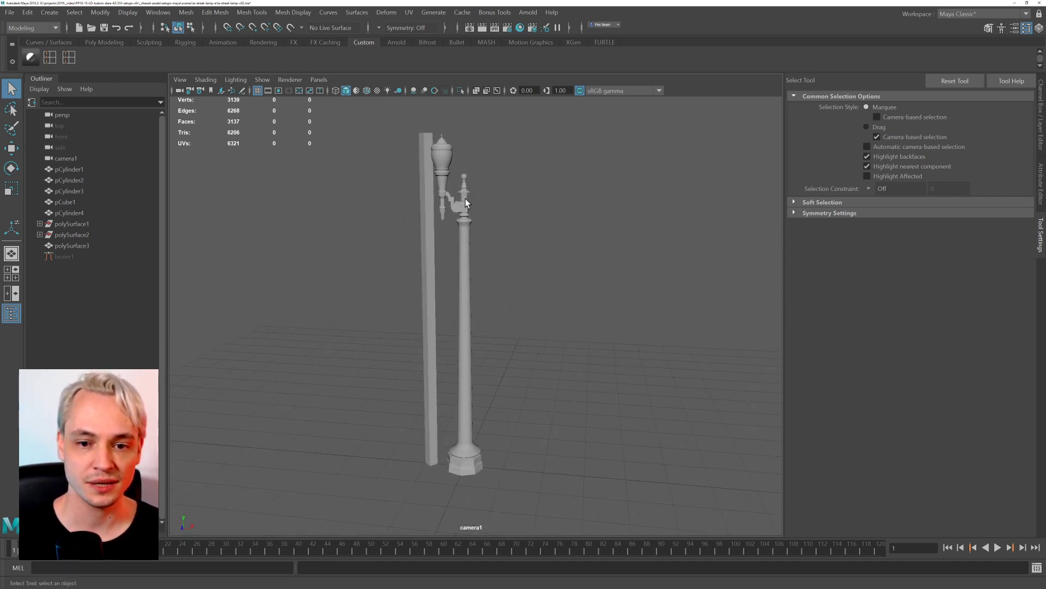
click(465, 206)
key(f)
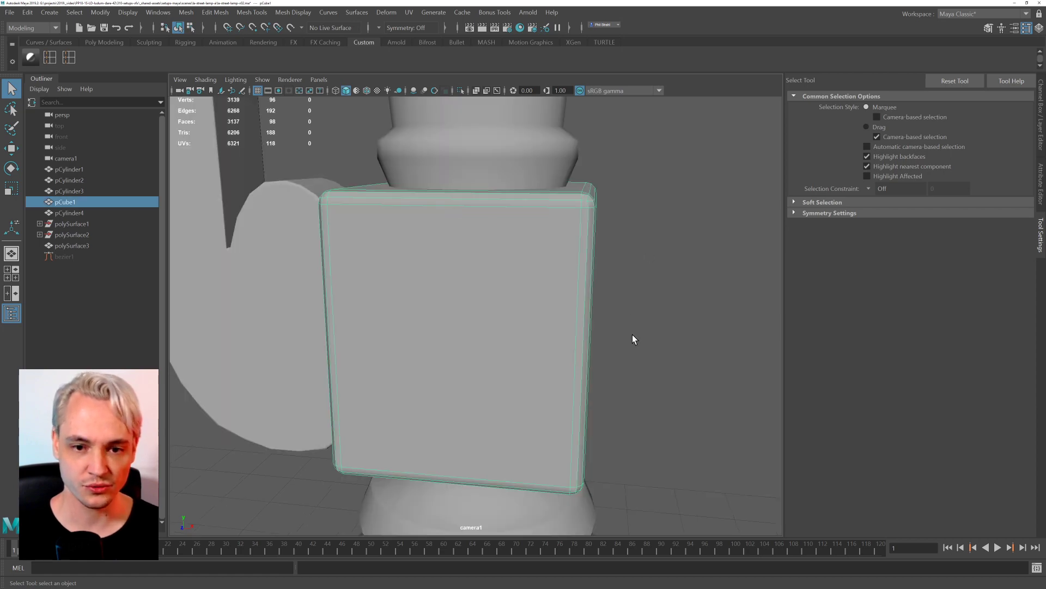
scroll(624, 334, down, 8)
click(616, 337)
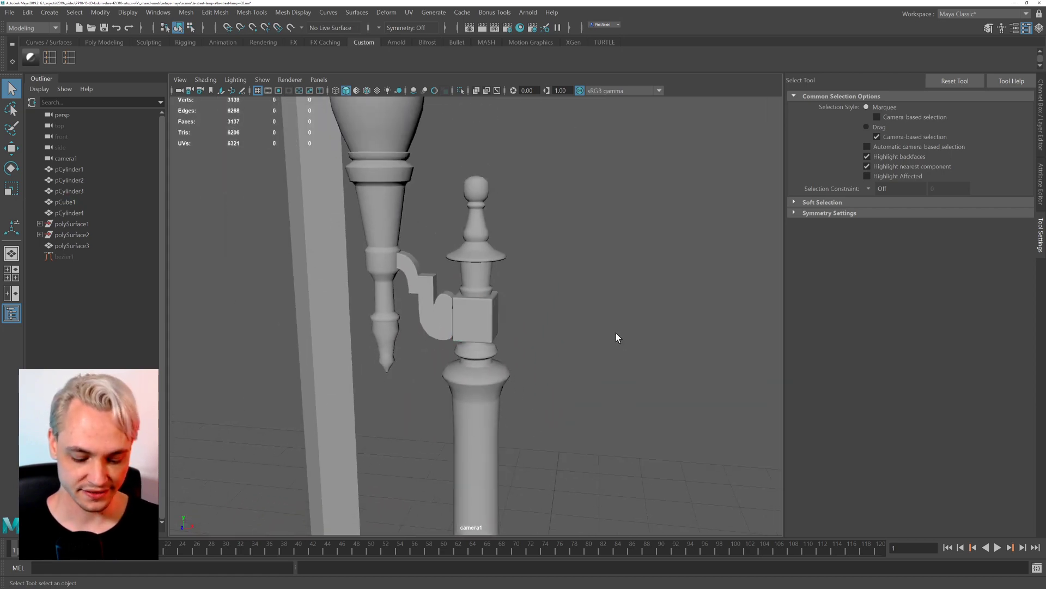
Duplicate the lamp head and its bracket arm, and mirror the copies by scaling them negatively along the horizontal axis.
key(4)
alt+right_drag(567, 380, 479, 254)
click(455, 275)
click(436, 191)
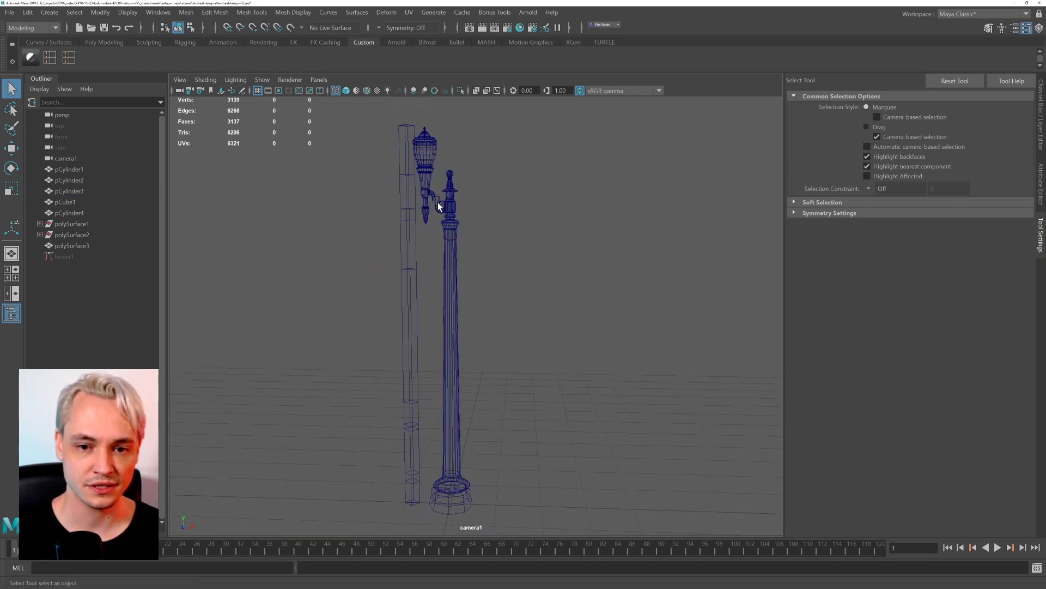
click(437, 202)
shift+click(420, 180)
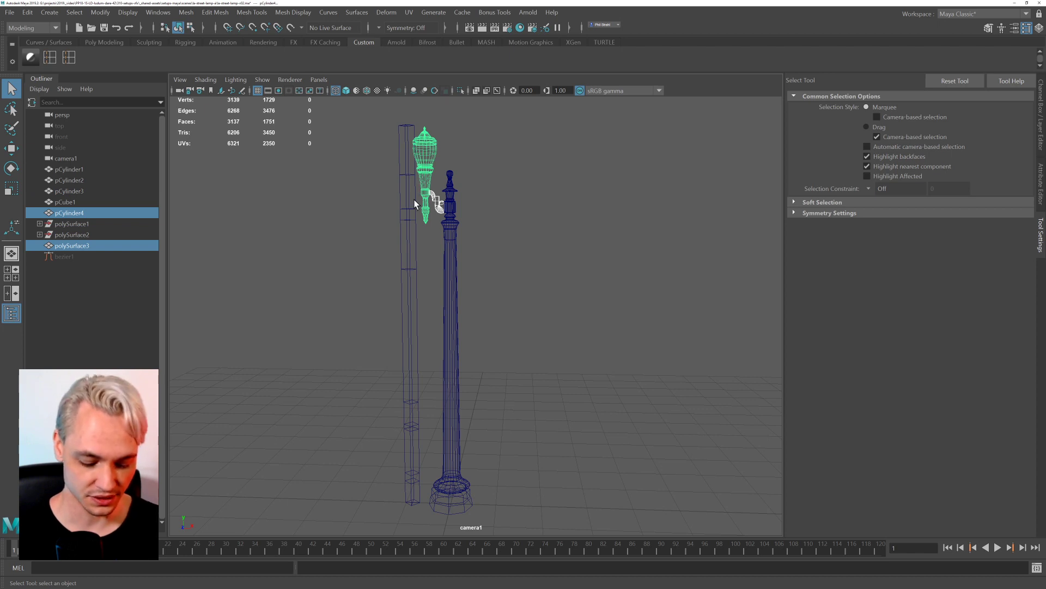
key(ctrl+d)
key(r)
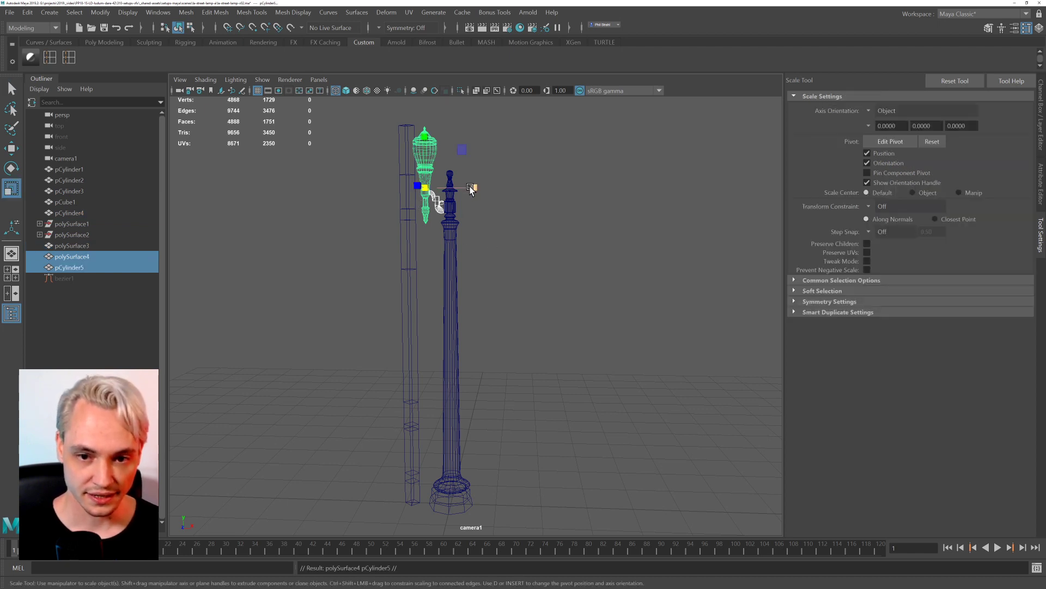
drag(474, 188, 355, 187)
Move the mirrored bracket arm and lamp head to the opposite side of the post.
key(w)
drag(467, 197, 497, 204)
click(535, 218)
click(507, 199)
click(494, 173)
drag(554, 188, 533, 187)
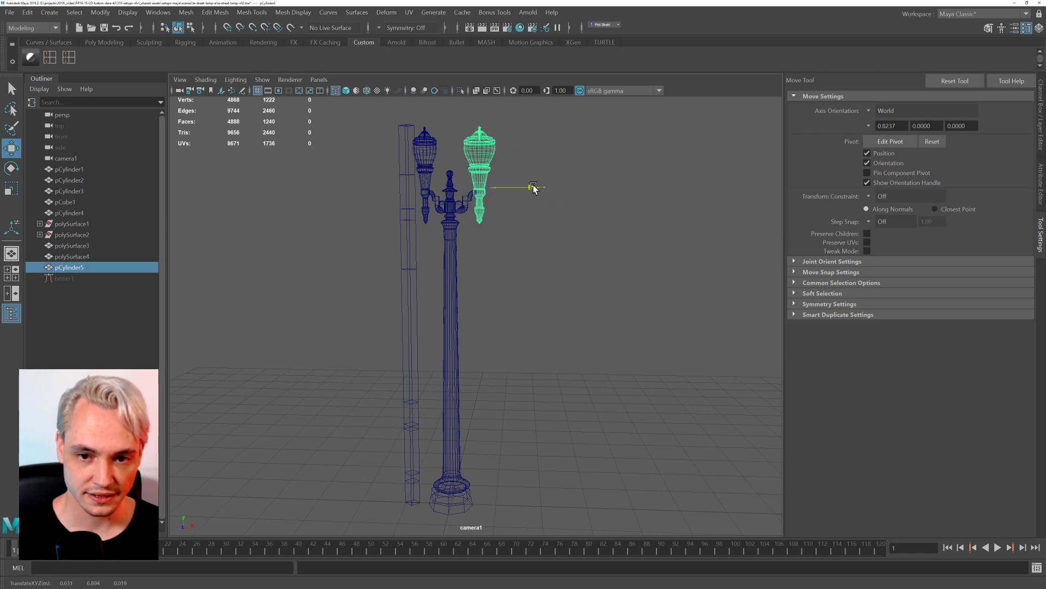
Check the two-headed lamp in shaded view from above and delete the duplicated lamp head and bracket arm.
click(533, 449)
mouse_move(541, 300)
alt+mouse_down()
mouse_move(512, 320)
mouse_move(534, 306)
mouse_move(546, 345)
mouse_move(538, 352)
alt+mouse_up()
key(5)
alt+right_drag(428, 287, 471, 285)
alt+drag(471, 287, 528, 323)
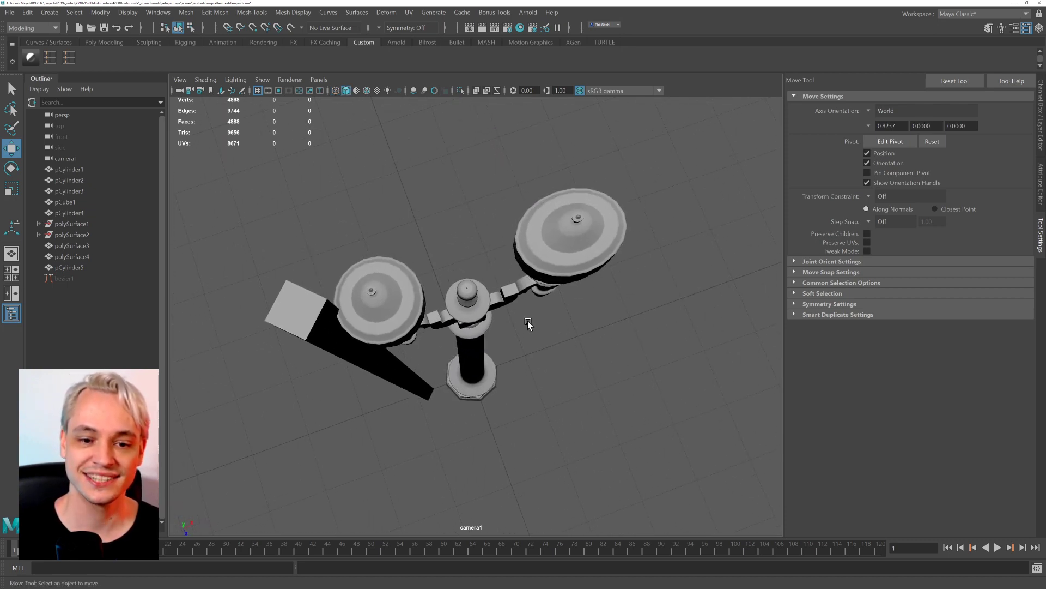
click(577, 225)
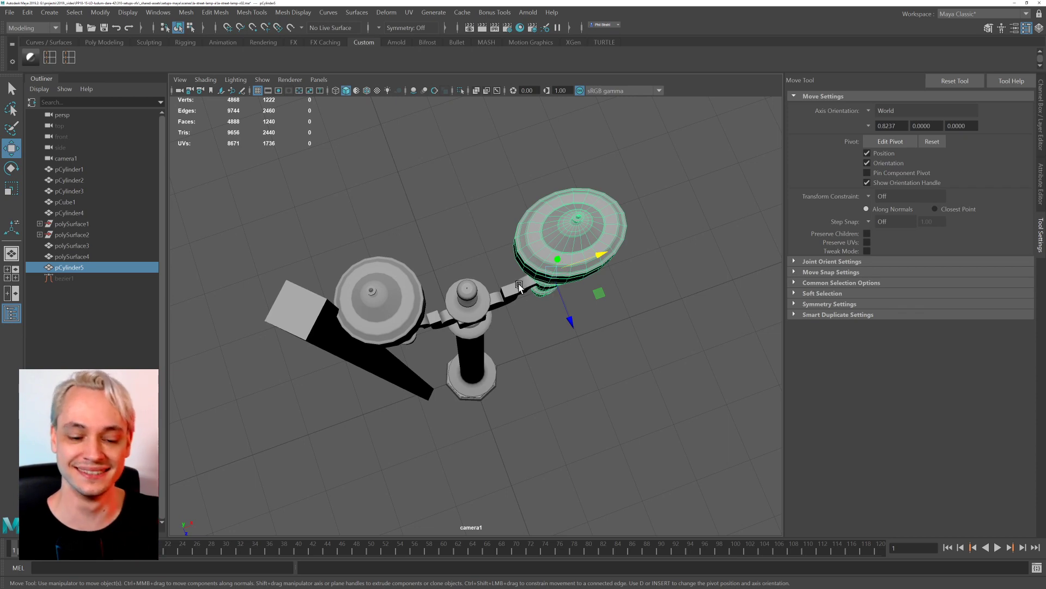
key(r)
alt+drag(552, 221, 534, 241)
alt+middle_drag(534, 241, 488, 287)
drag(539, 167, 464, 245)
key(Delete)
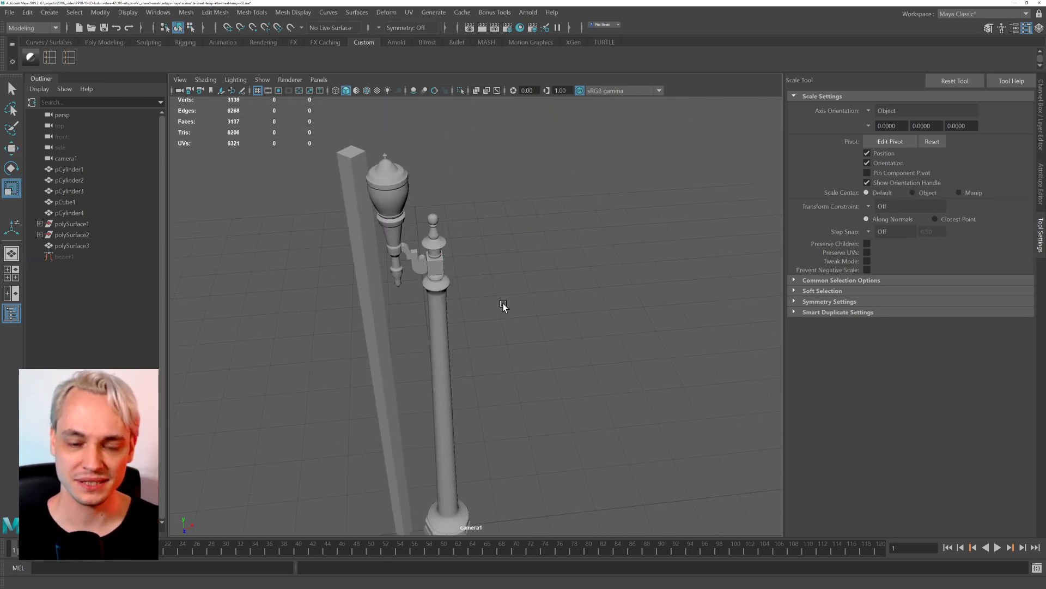
Delete the plain square pole pCylinder1 standing beside the street lamp.
alt+right_drag(533, 392, 398, 303)
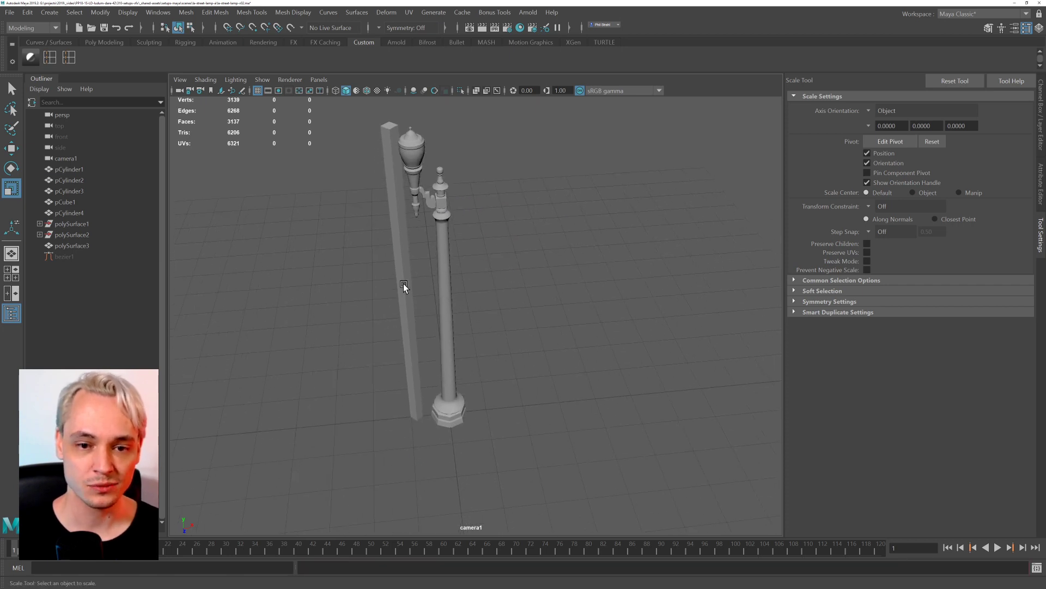
click(403, 285)
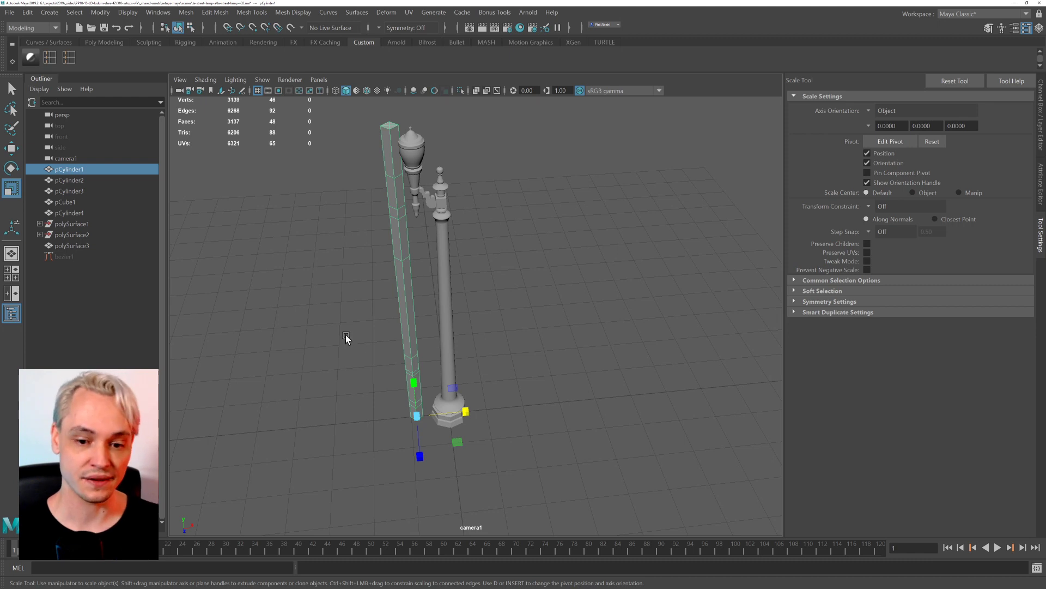
alt+drag(345, 335, 332, 318)
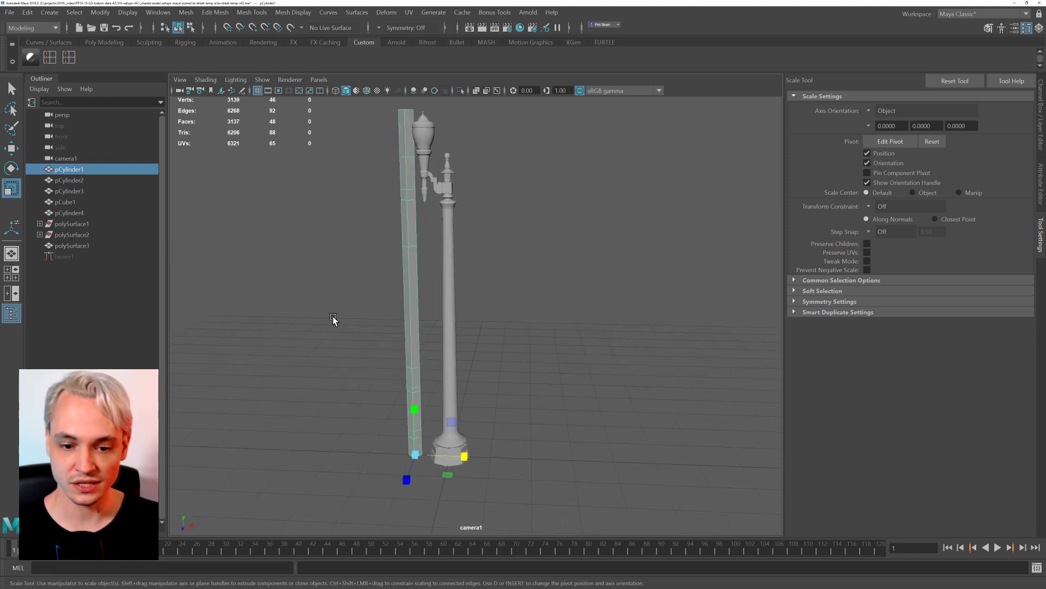
key(Delete)
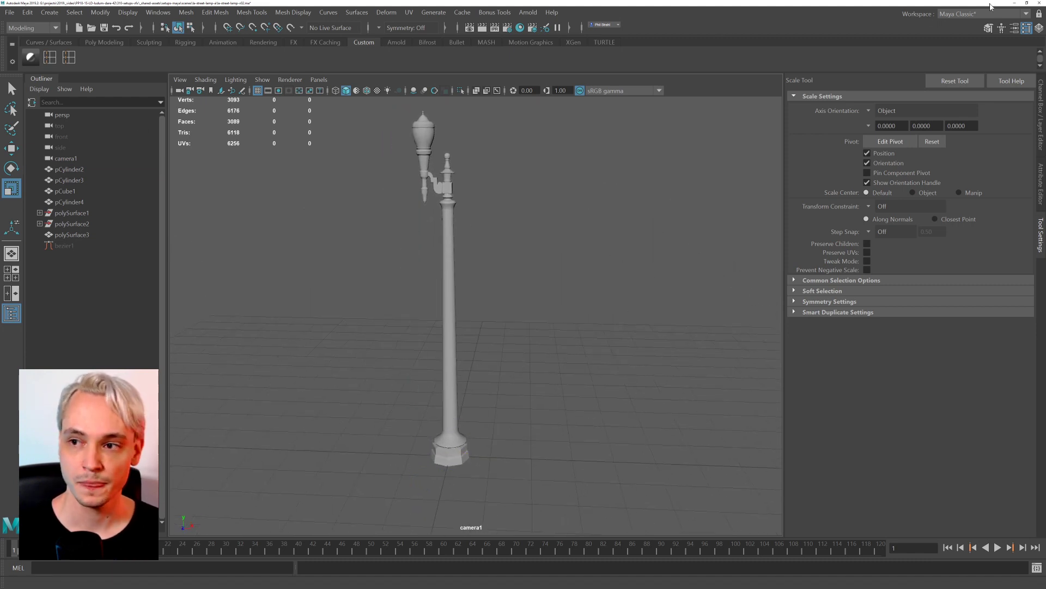
Switch to Photoshop, close the barrel color source document without saving, and bring up the rusty metal texture photo.
click(1015, 5)
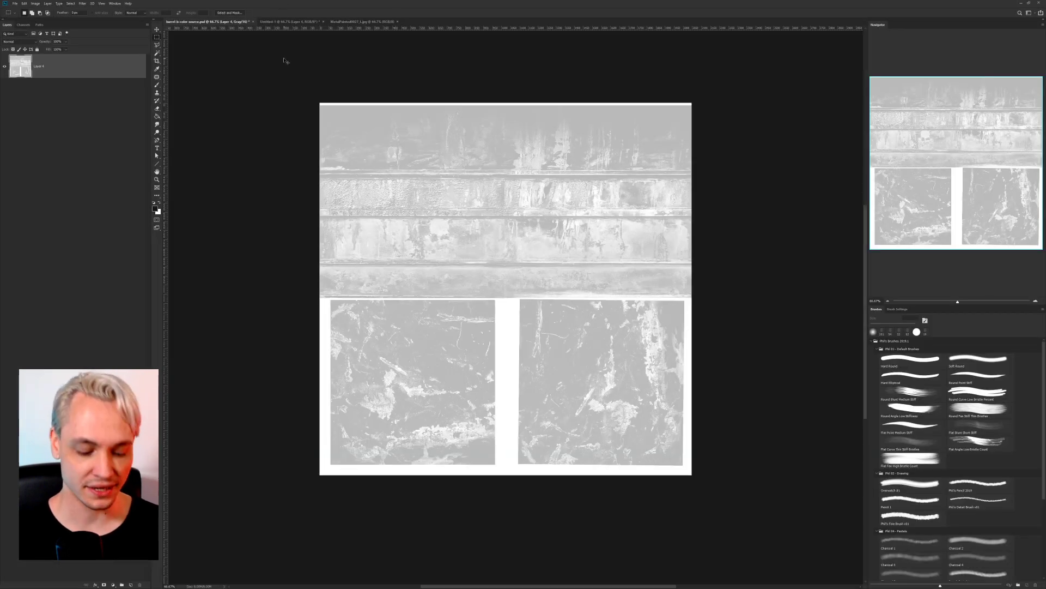
key(ctrl+w)
key(n)
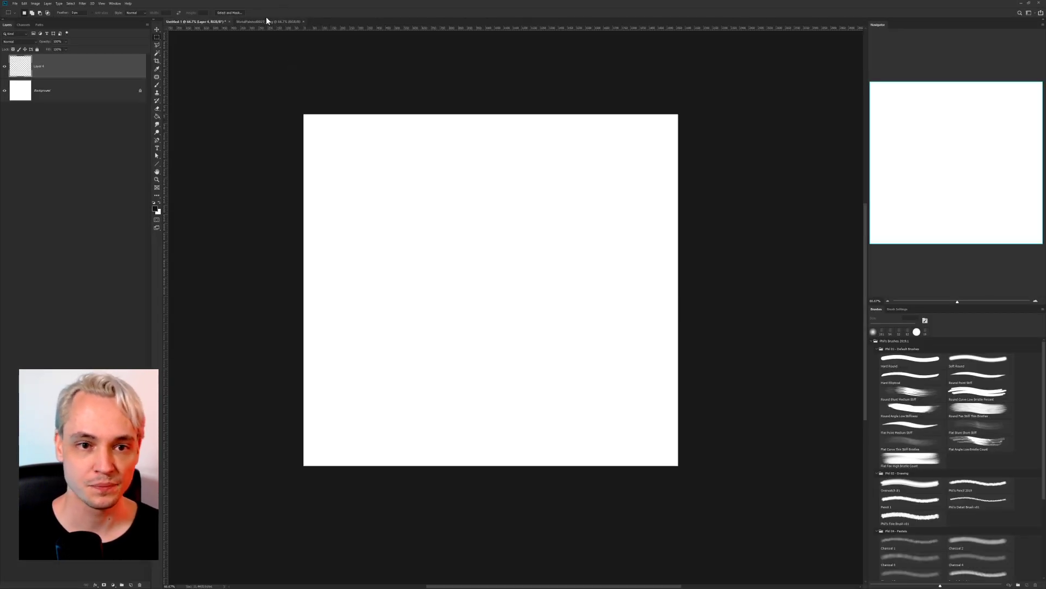
click(274, 22)
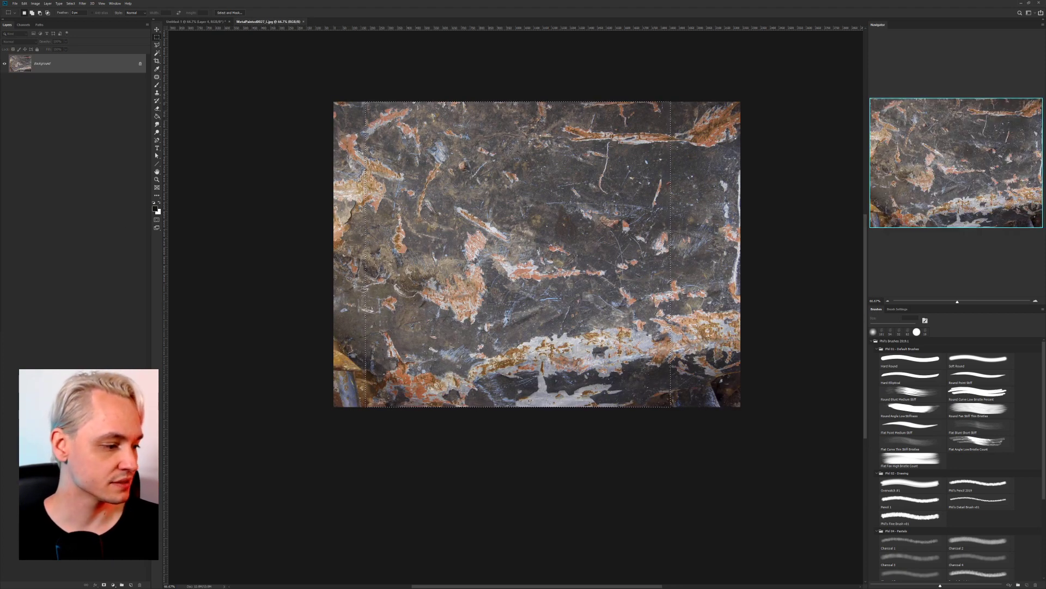
Bring the browser page "Early Los Angeles Street Lights" onto this screen and enlarge its window over the Photoshop canvas.
key(alt+Tab)
key(alt+Tab)
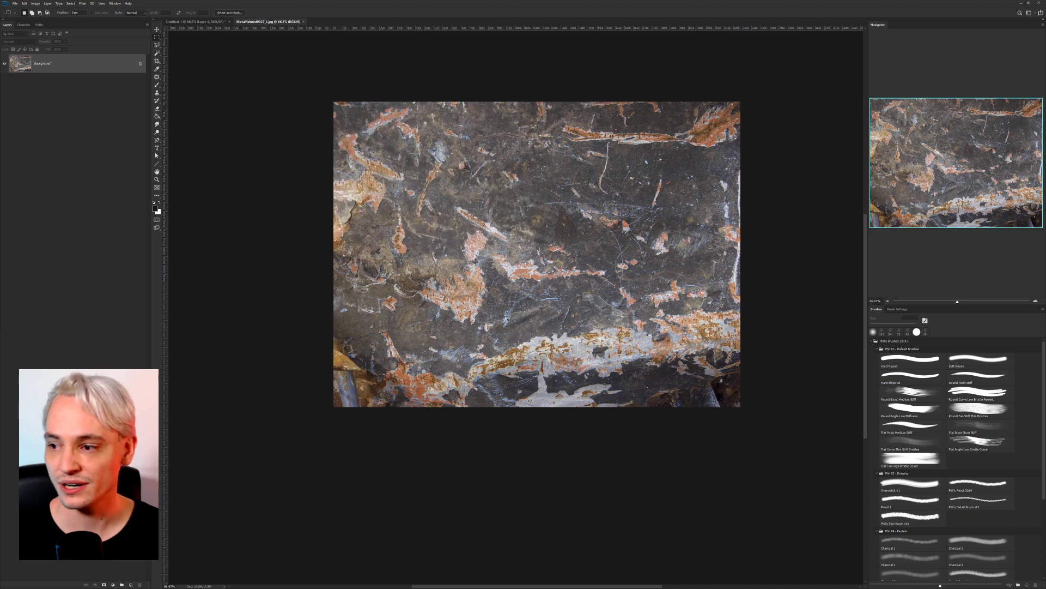
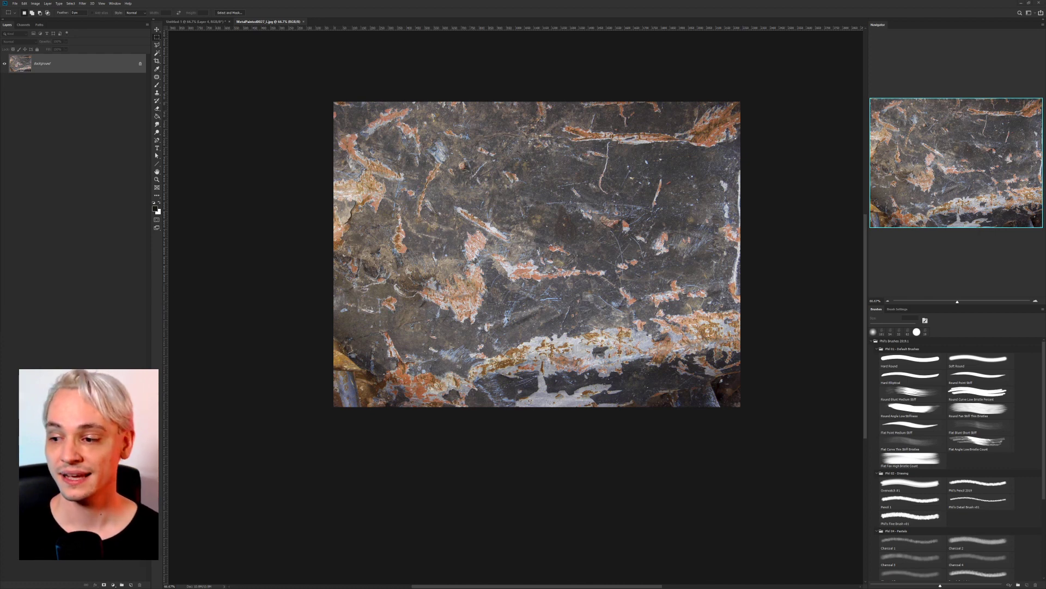
drag(1045, 245, 451, 37)
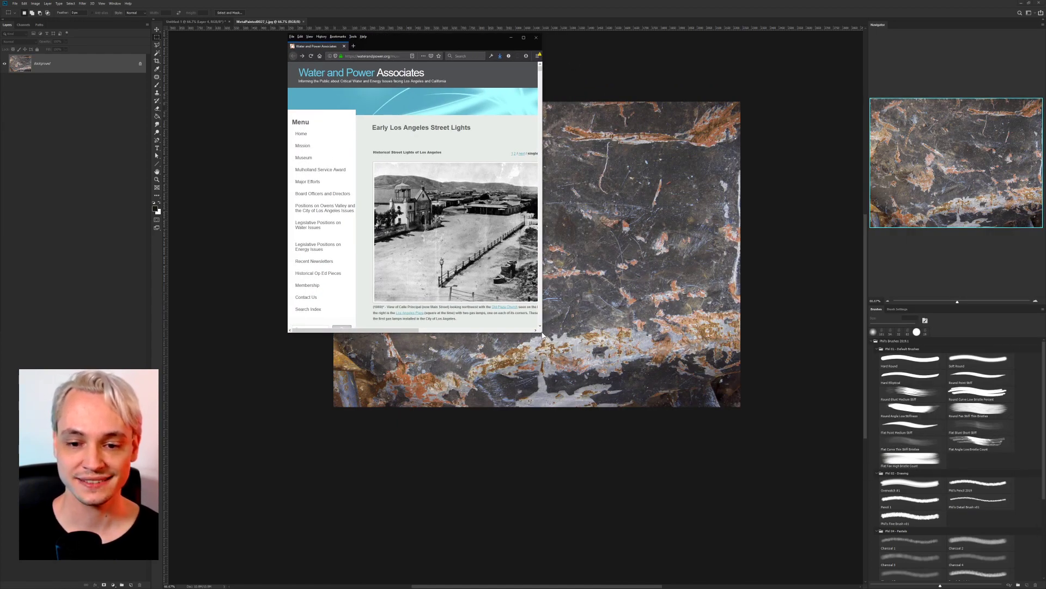
drag(540, 332, 552, 340)
drag(849, 548, 885, 556)
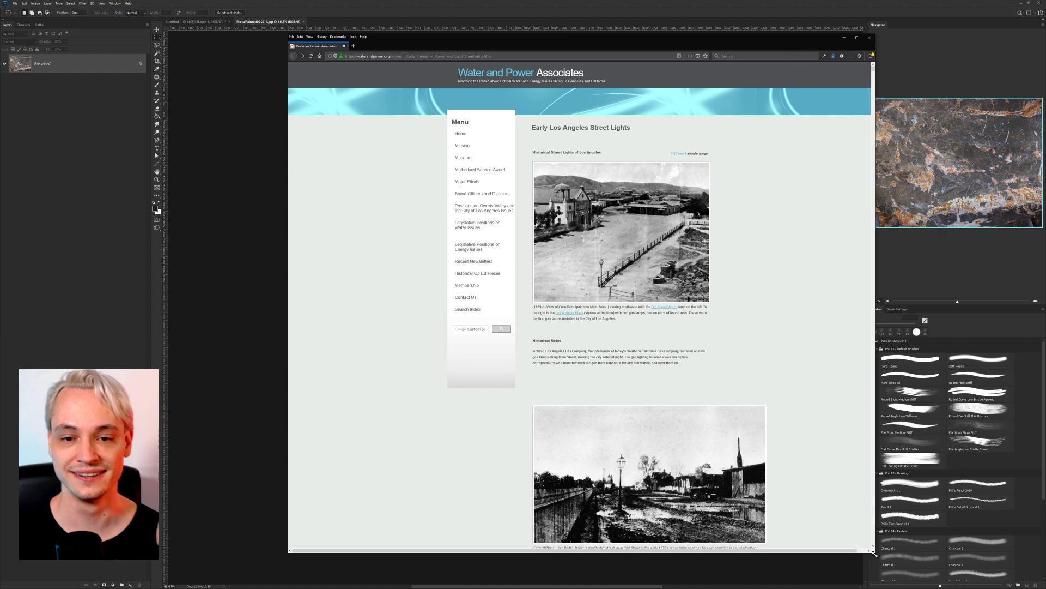
drag(447, 44, 346, 13)
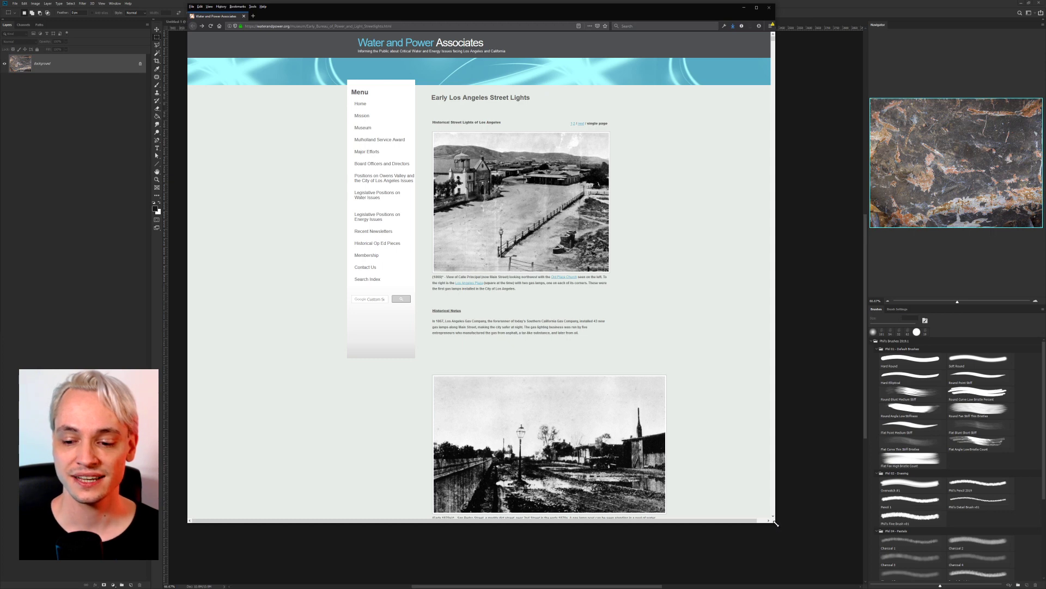
drag(774, 522, 865, 579)
Enlarge the street lights page content and widen the browser window for easier reading.
ctrl+scroll(809, 250, up, 4)
ctrl+scroll(809, 251, up, 4)
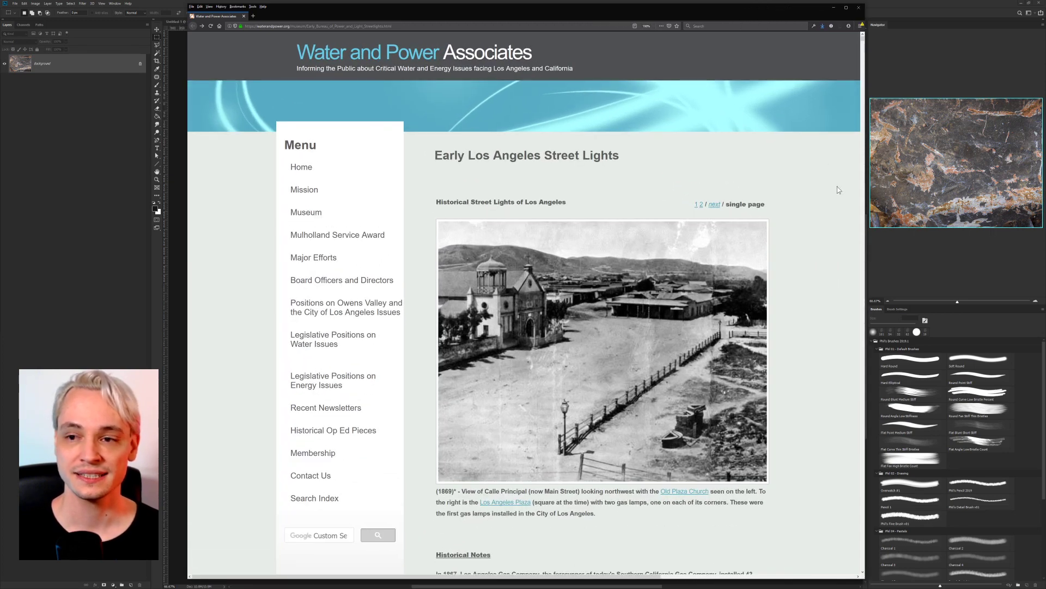
ctrl+scroll(837, 188, up, 1)
click(915, 71)
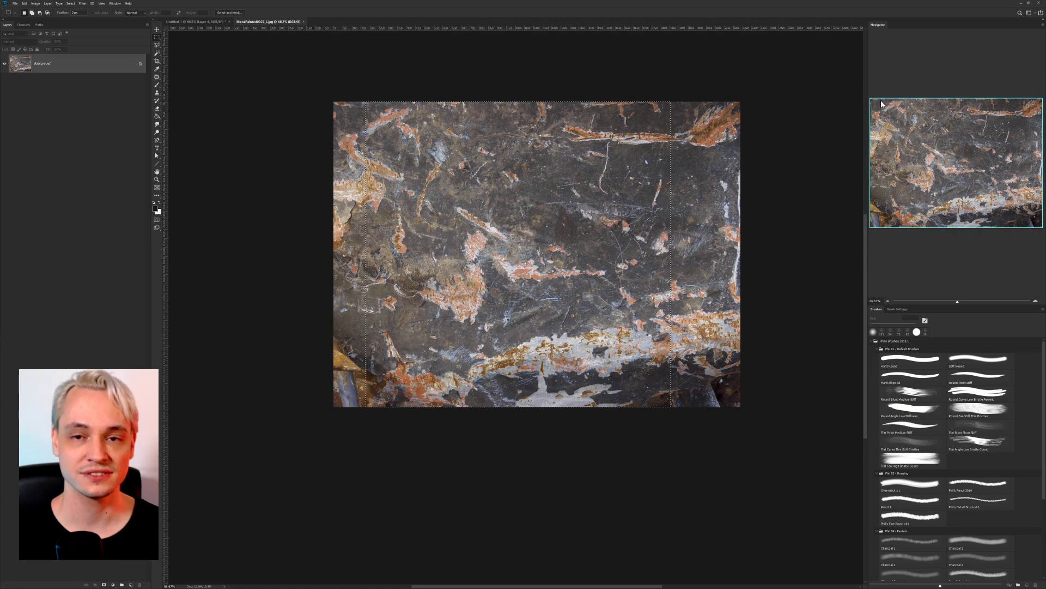
key(alt+Tab)
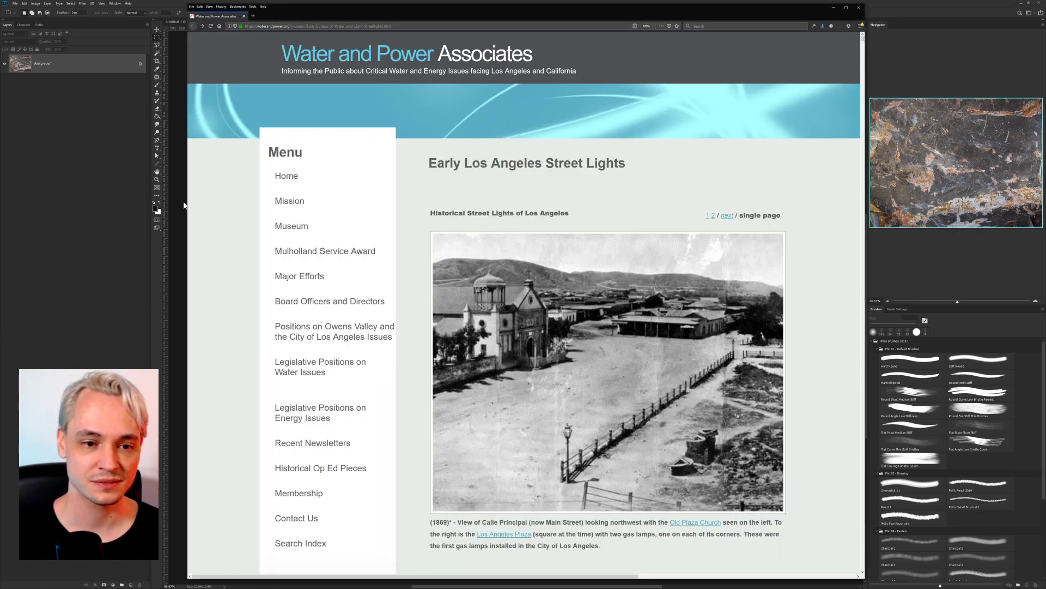
drag(186, 206, 79, 217)
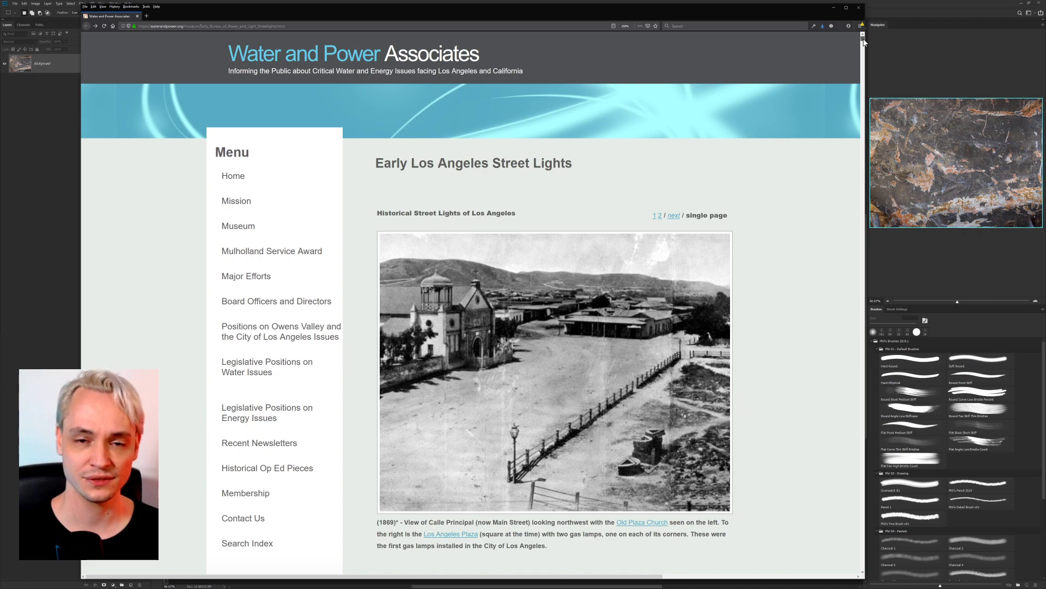
Look through the page's historical photos for street lamp designs, including the 1909 plate comparing four ornamental lamp posts.
scroll(863, 42, down, 5)
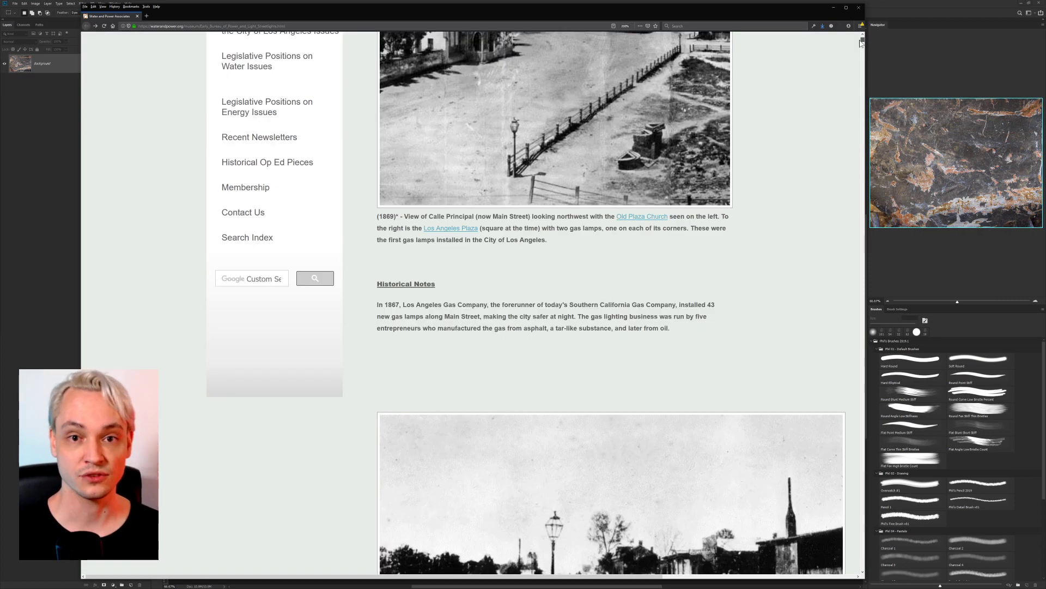
scroll(860, 43, up, 5)
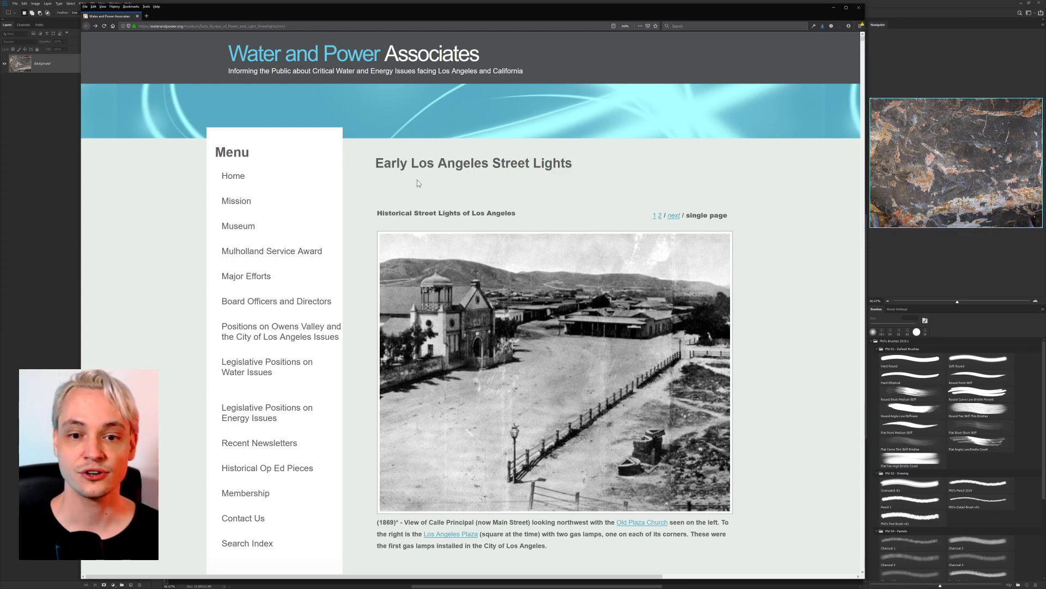
drag(863, 43, 878, 97)
scroll(736, 289, up, 3)
scroll(732, 297, up, 15)
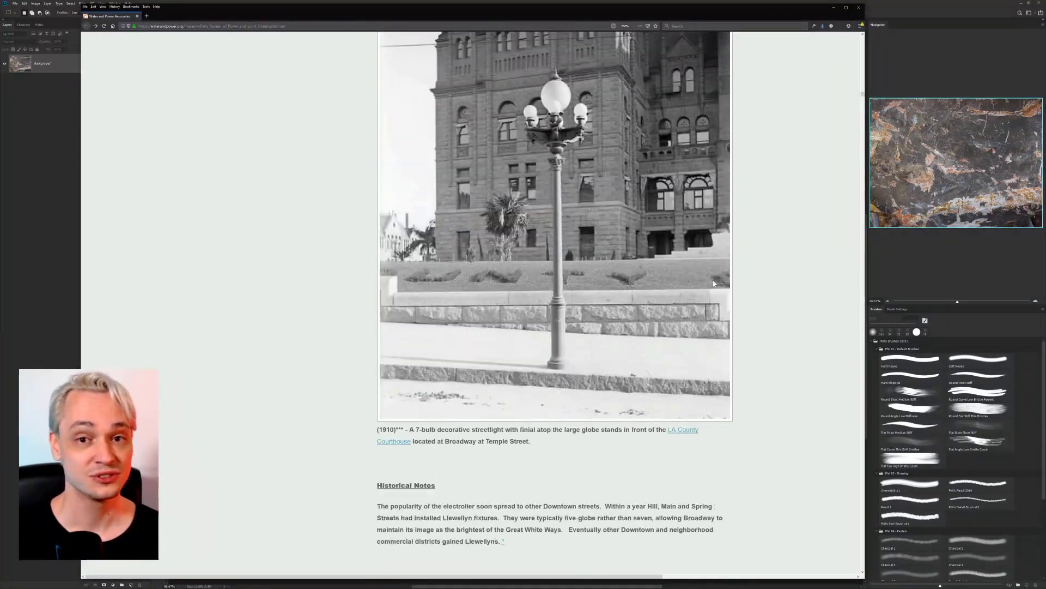
scroll(621, 403, up, 1)
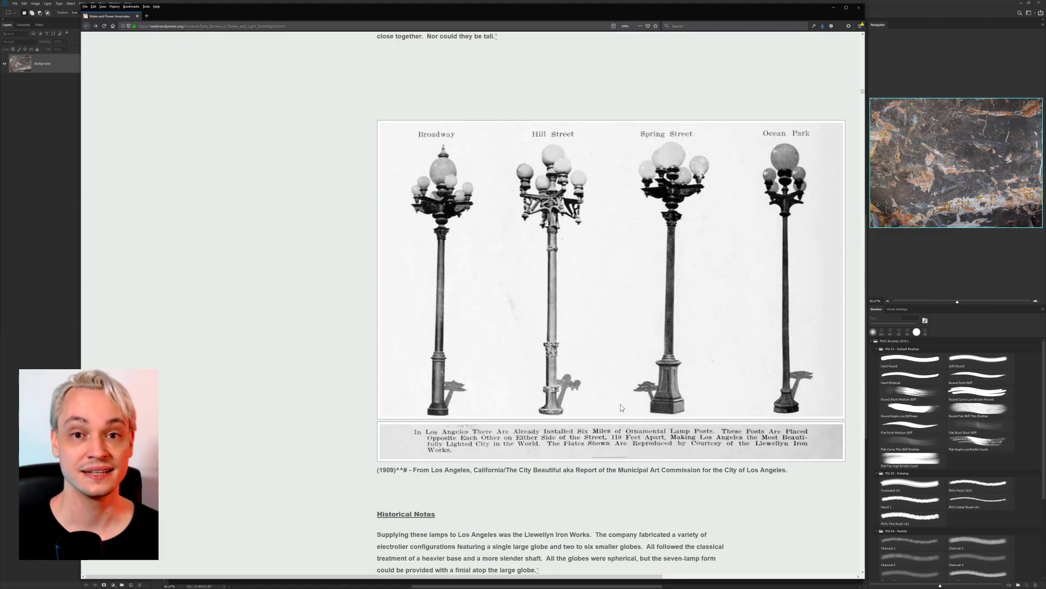
scroll(593, 398, up, 2)
scroll(591, 397, up, 17)
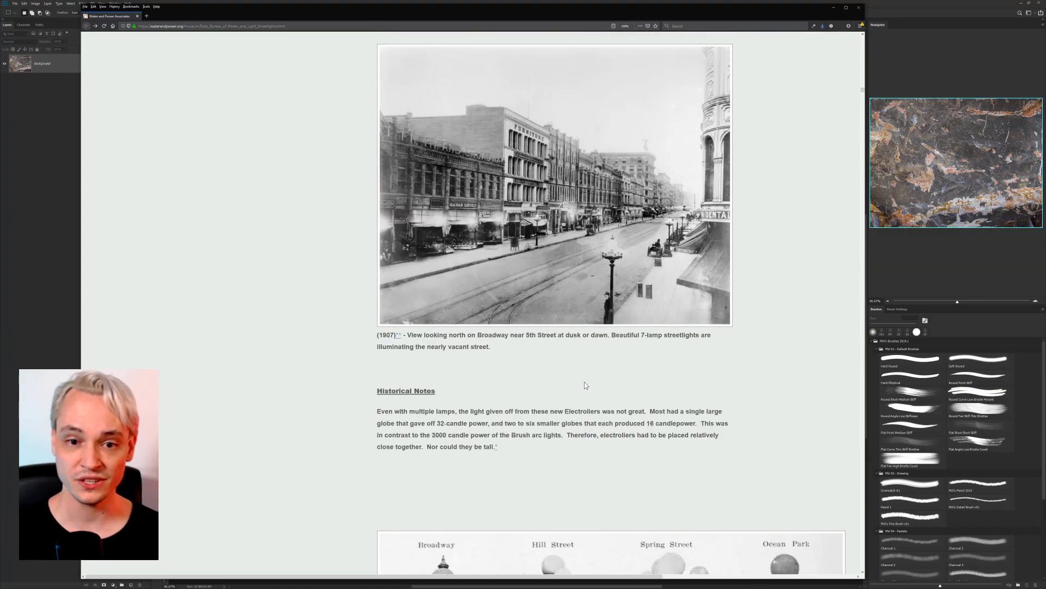
scroll(578, 449, down, 7)
scroll(560, 488, down, 20)
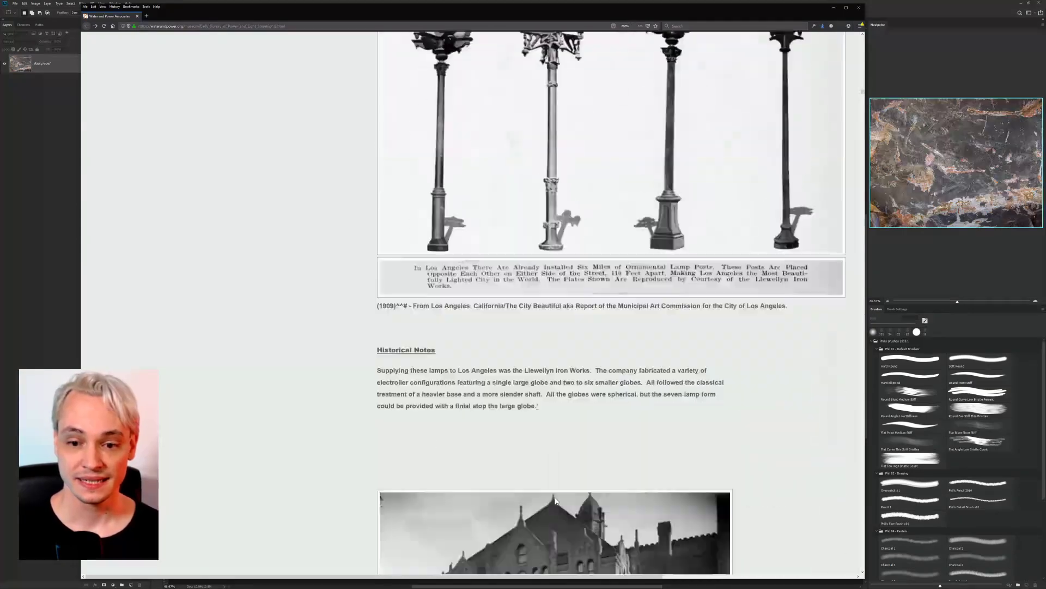
scroll(560, 497, down, 20)
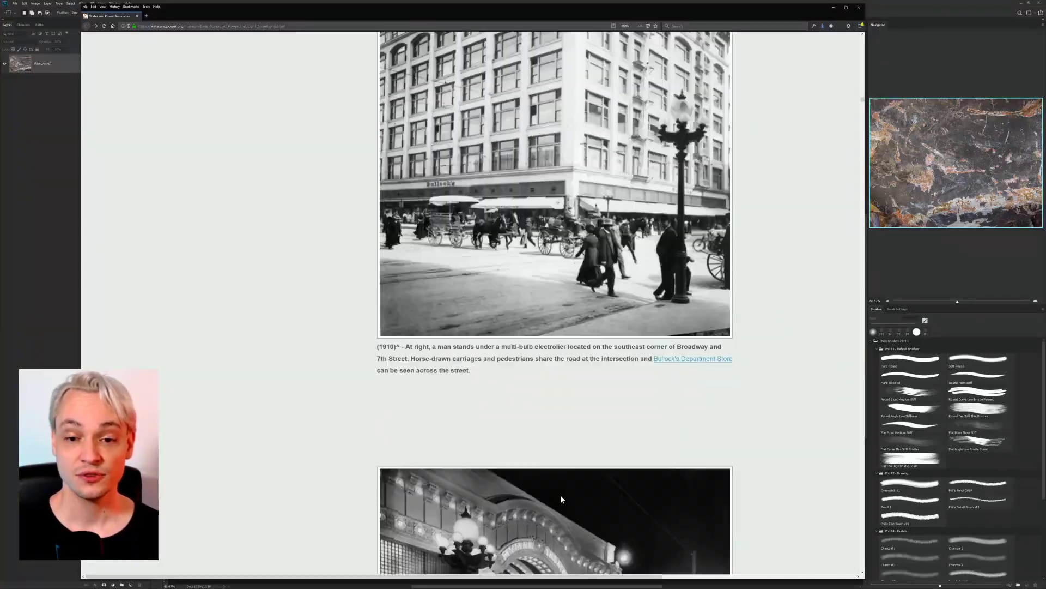
scroll(562, 497, down, 20)
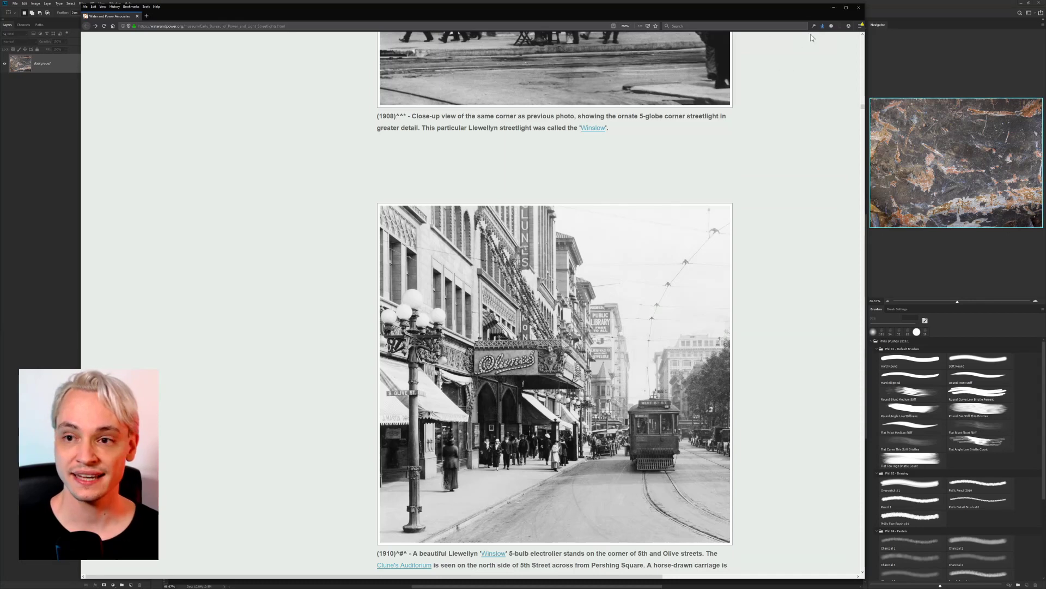
Return to the street lamp scene in Maya and examine the post, its joint block and the lamp head.
click(835, 9)
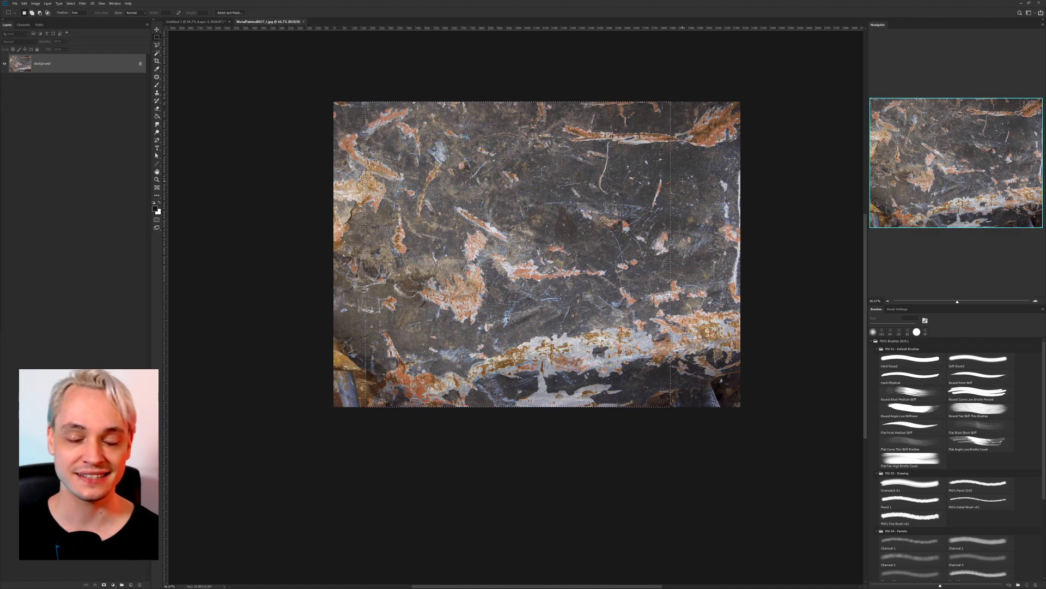
click(1019, 3)
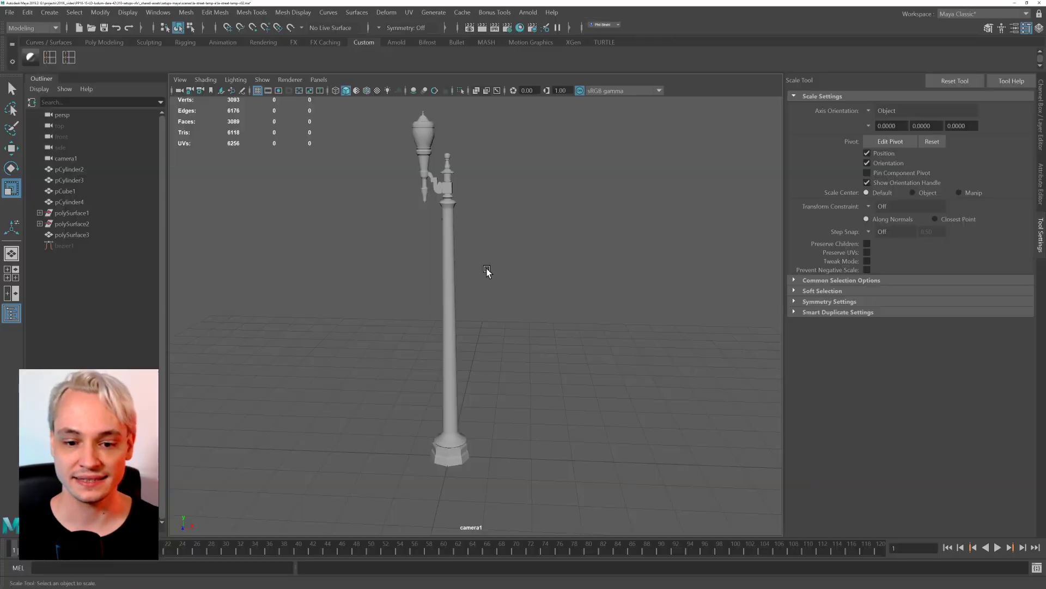
scroll(486, 268, up, 4)
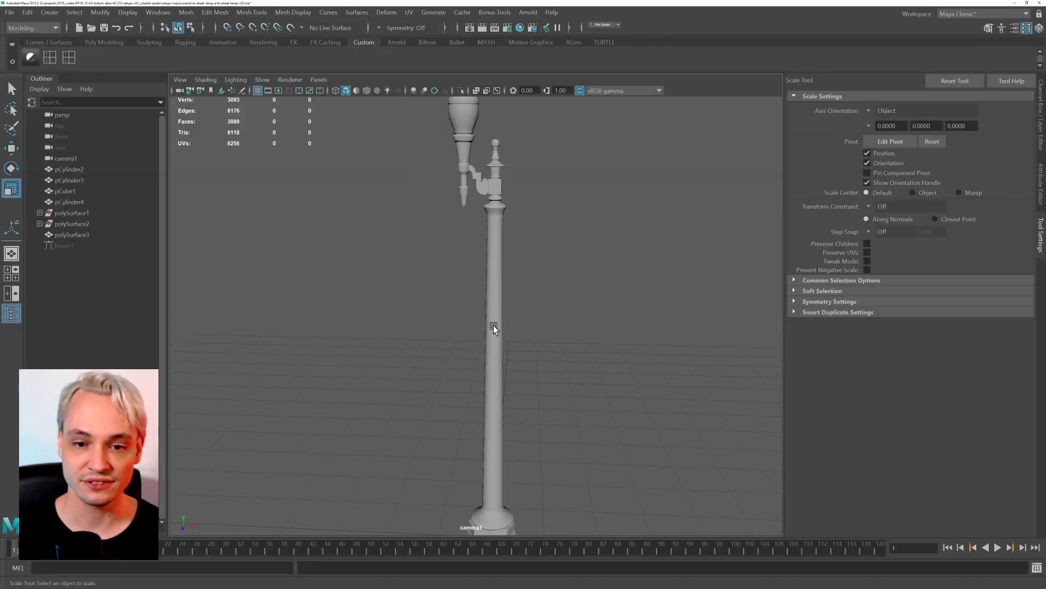
click(493, 325)
alt+drag(492, 325, 420, 257)
shift+click(479, 179)
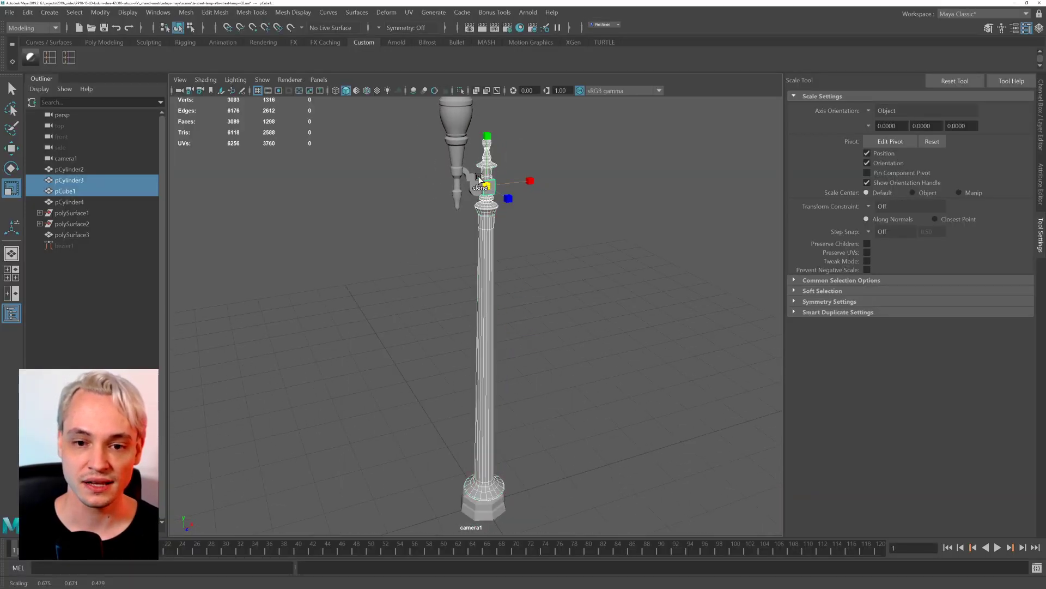
click(454, 167)
click(552, 248)
scroll(554, 252, down, 3)
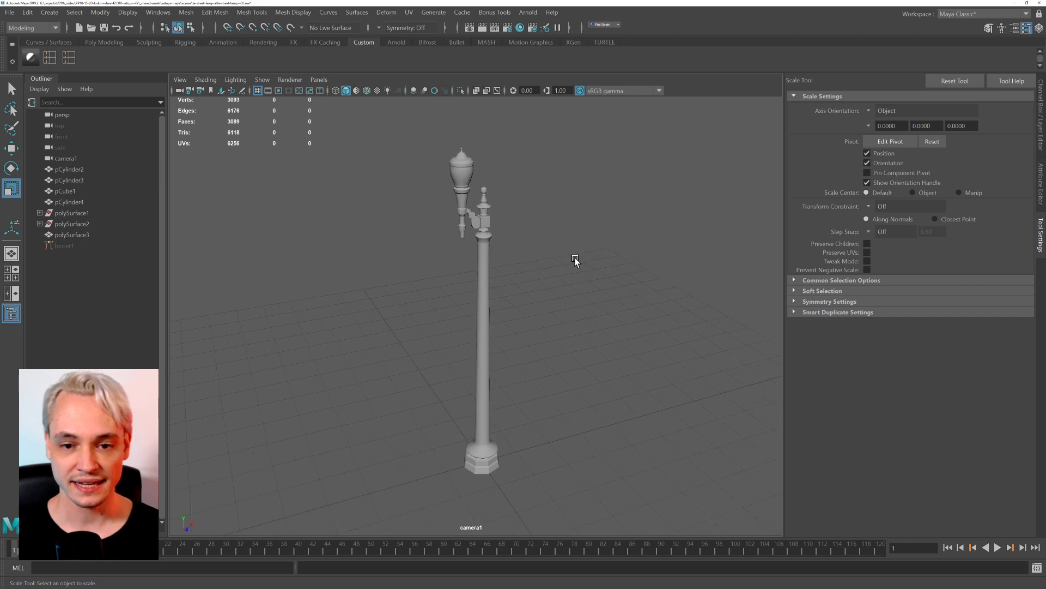
alt+drag(576, 260, 551, 253)
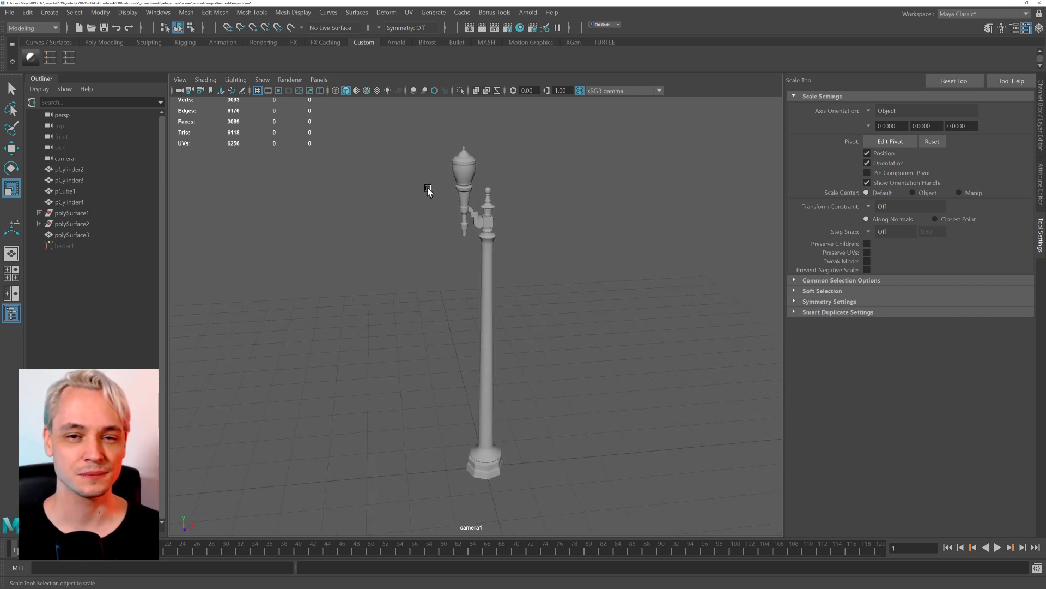
Select the lamp head pCylinder4 and minimize Maya to reach the desktop.
click(453, 184)
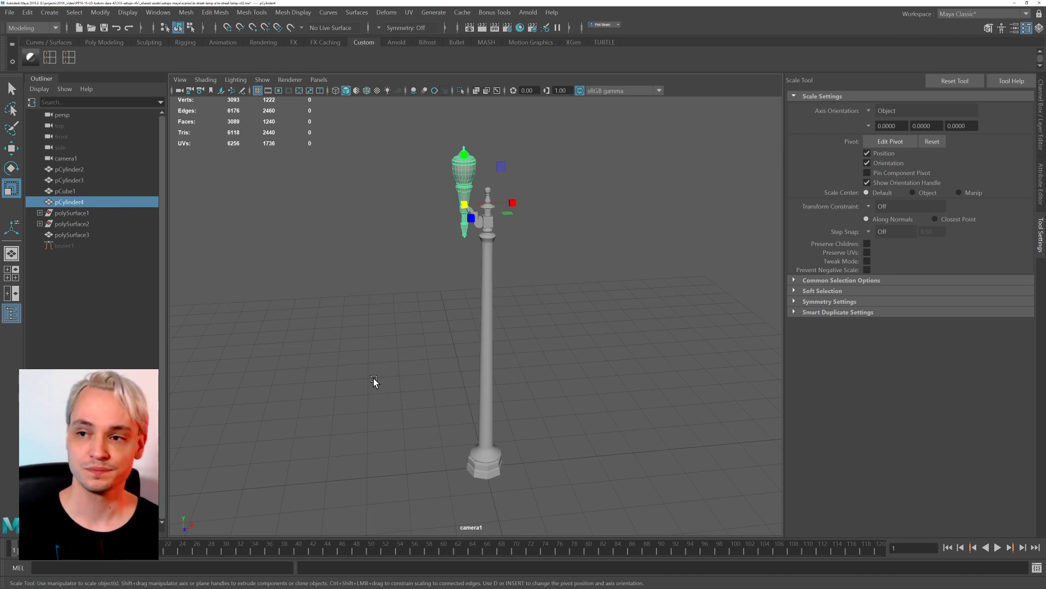
click(1011, 3)
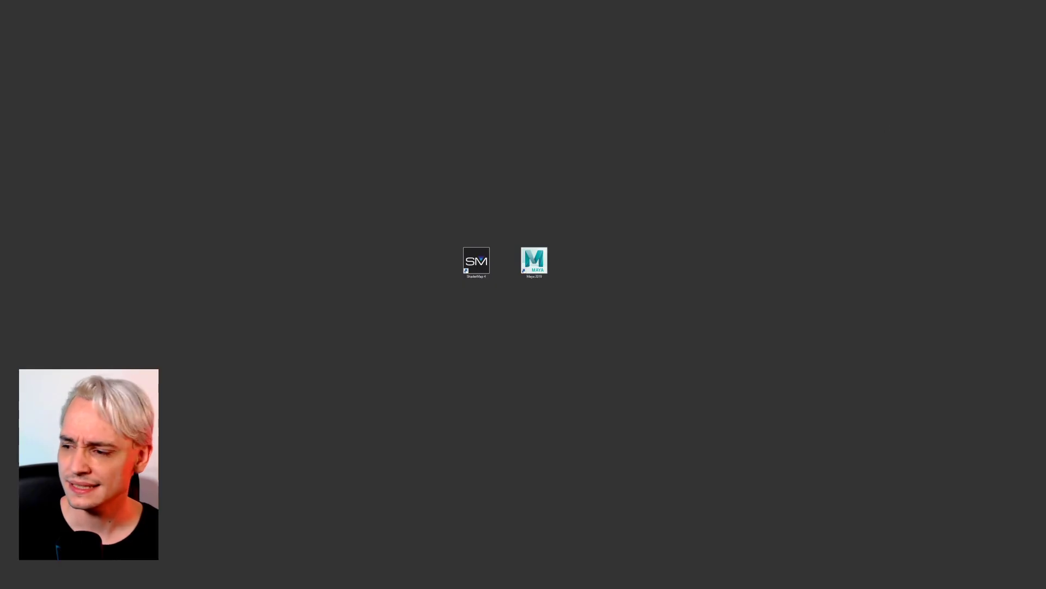